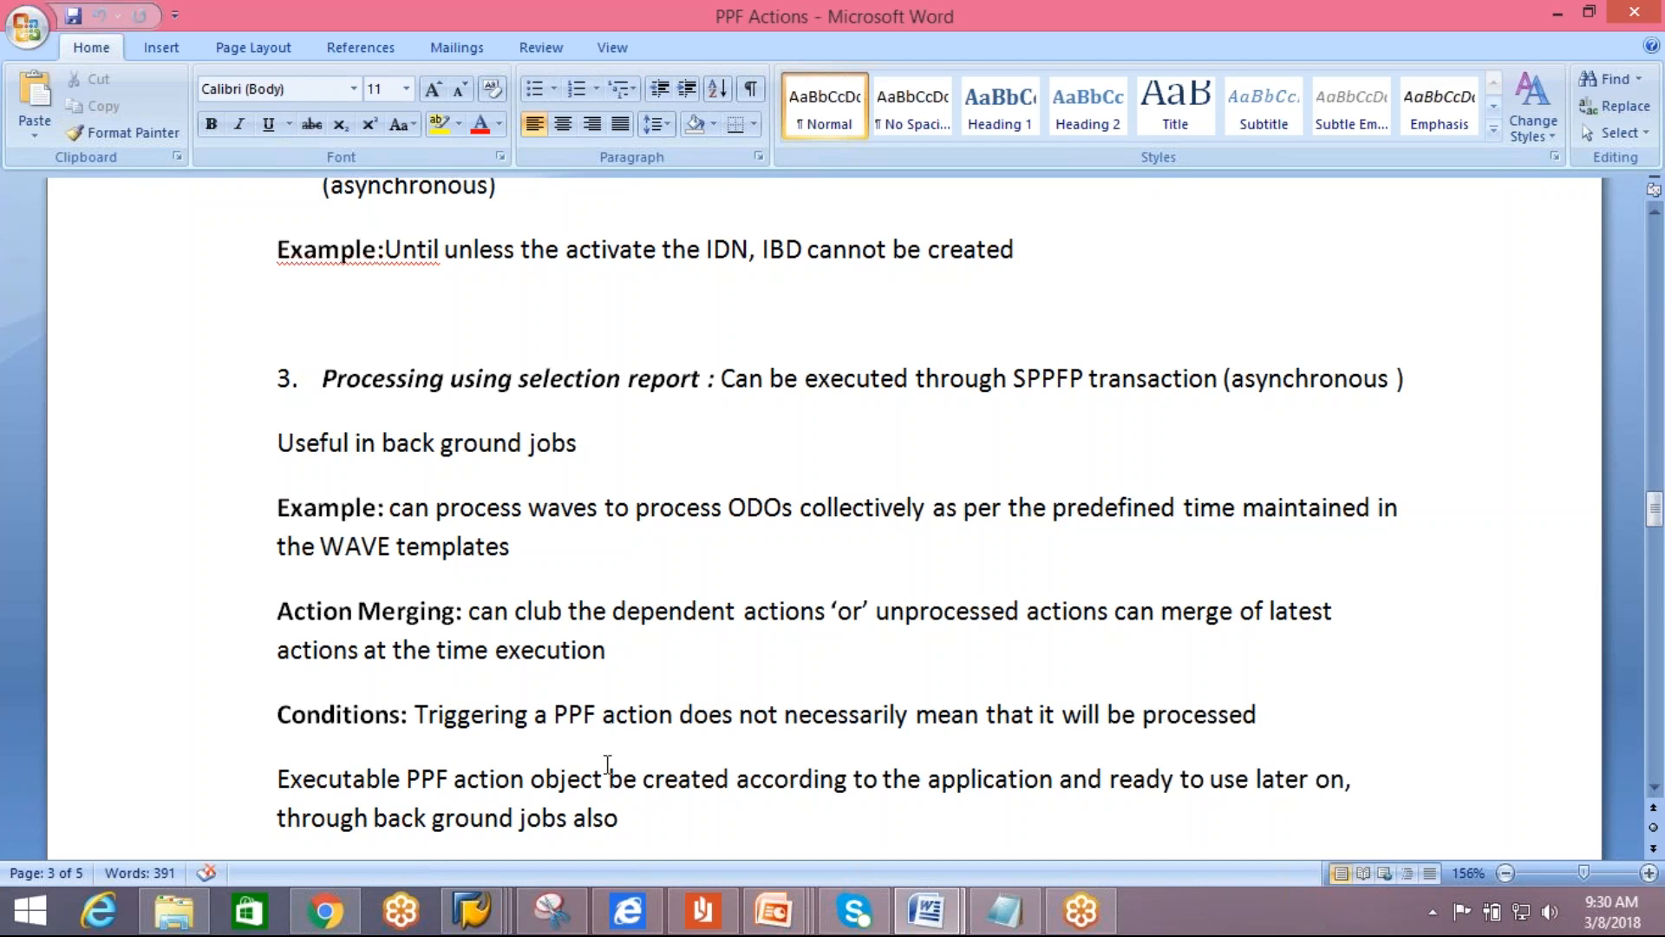
Switch to Notepad and add the line "SPPFP-Report" below the existing transaction code note.
left_click(1009, 917)
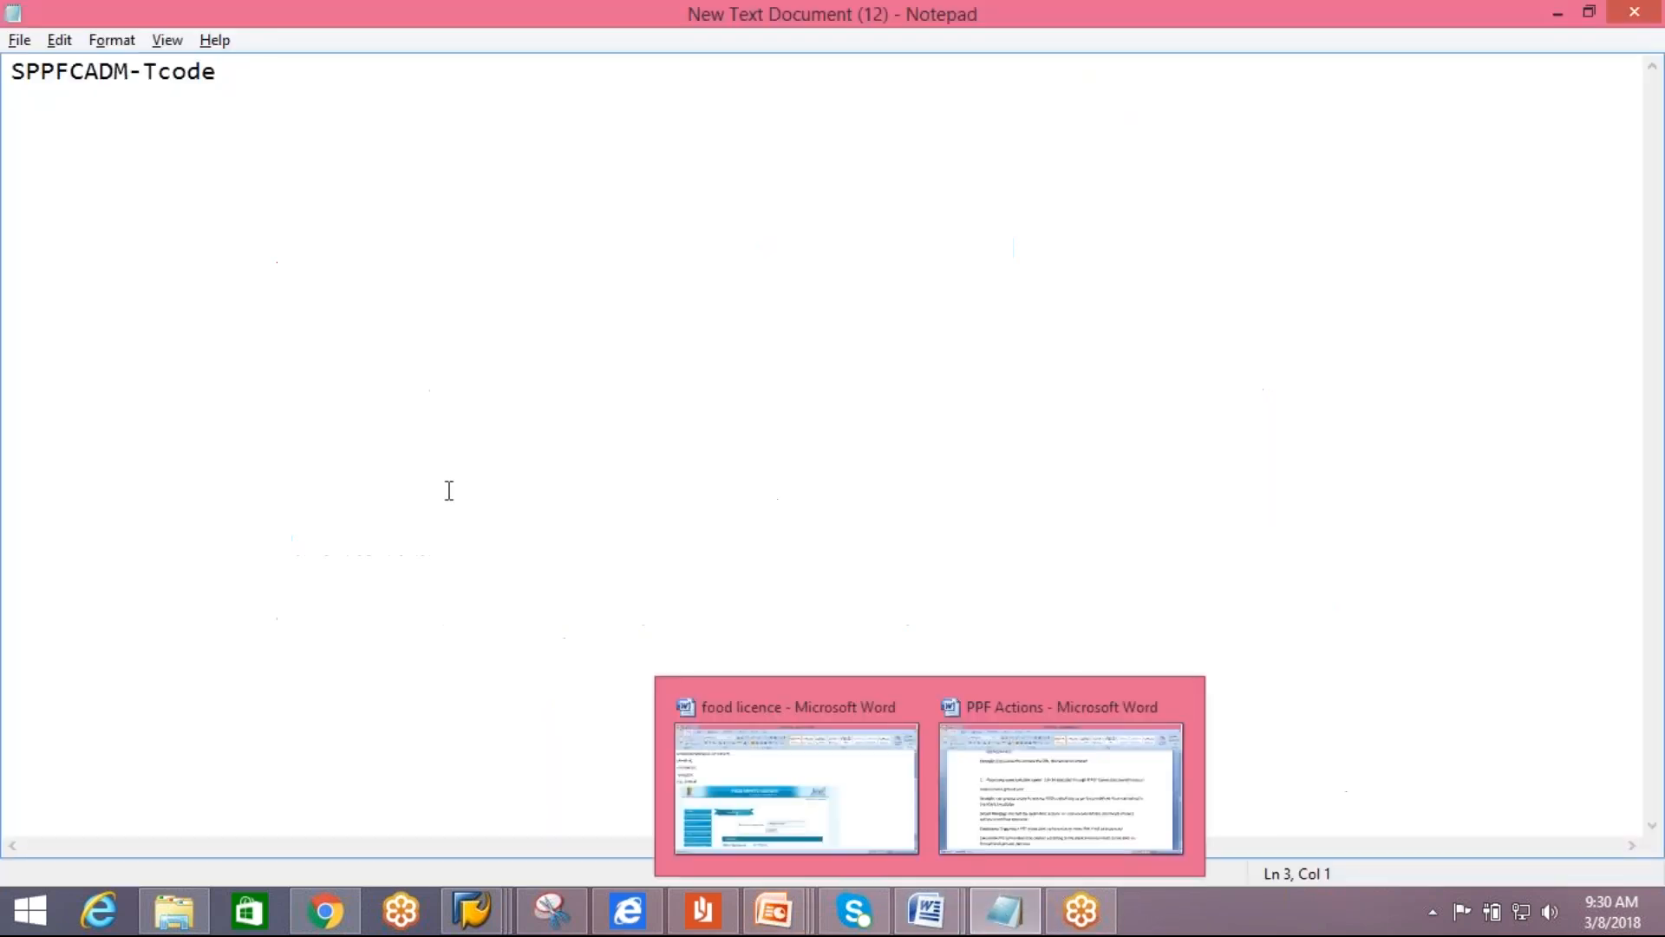
type("SP")
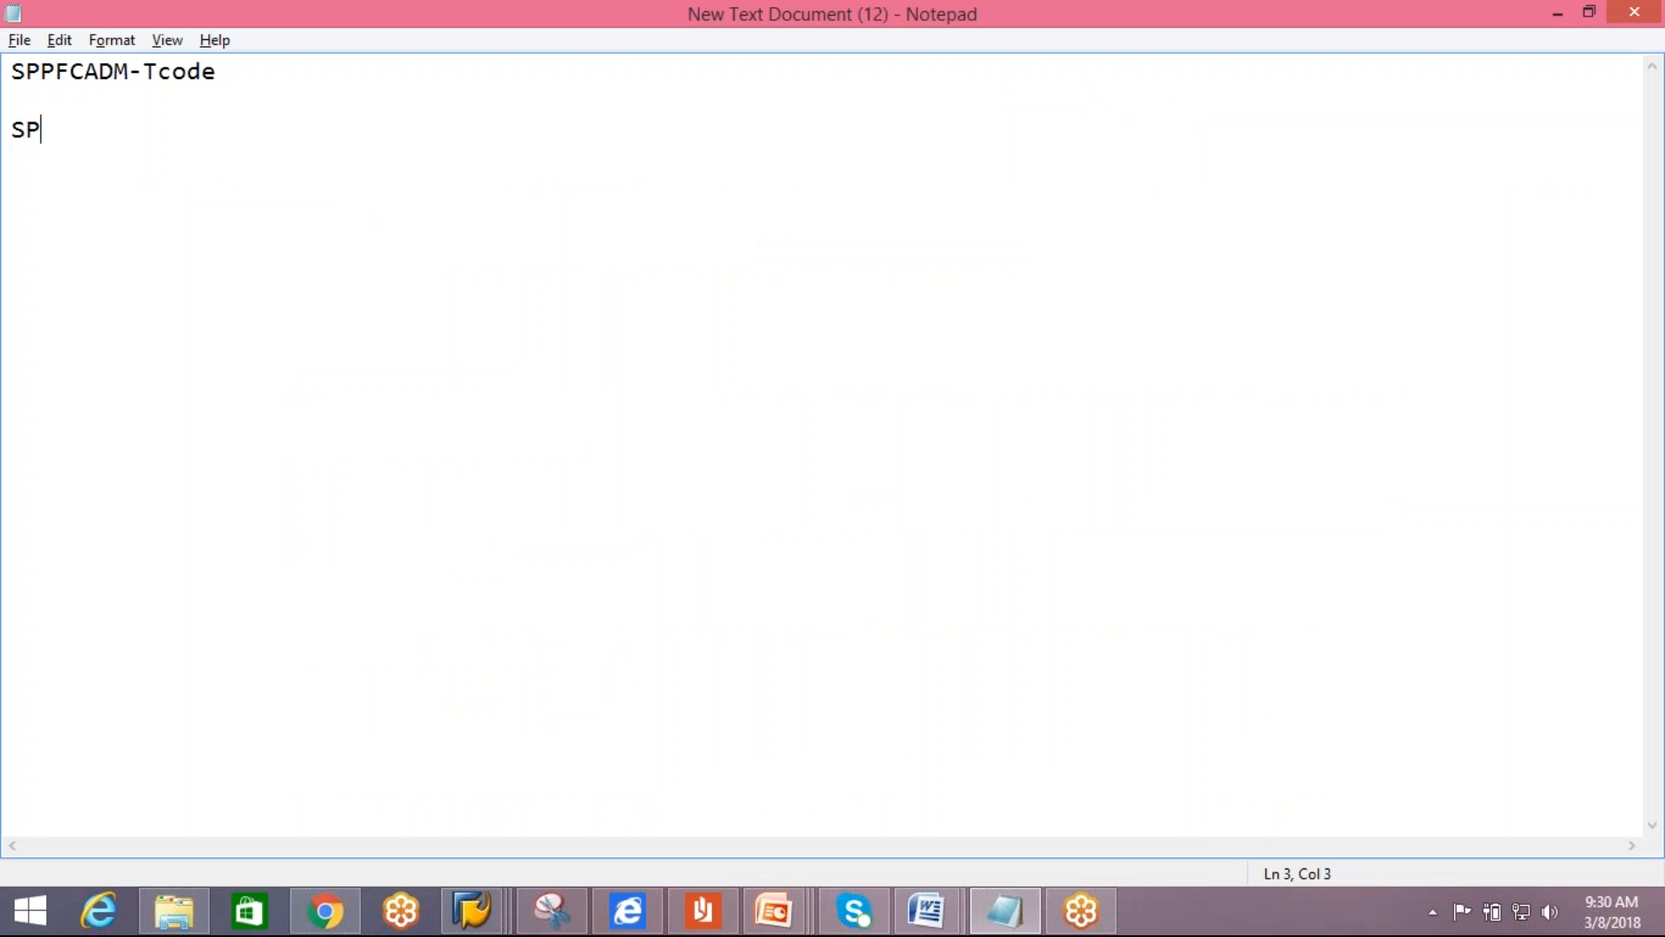
type("PFP-Report")
key("Return")
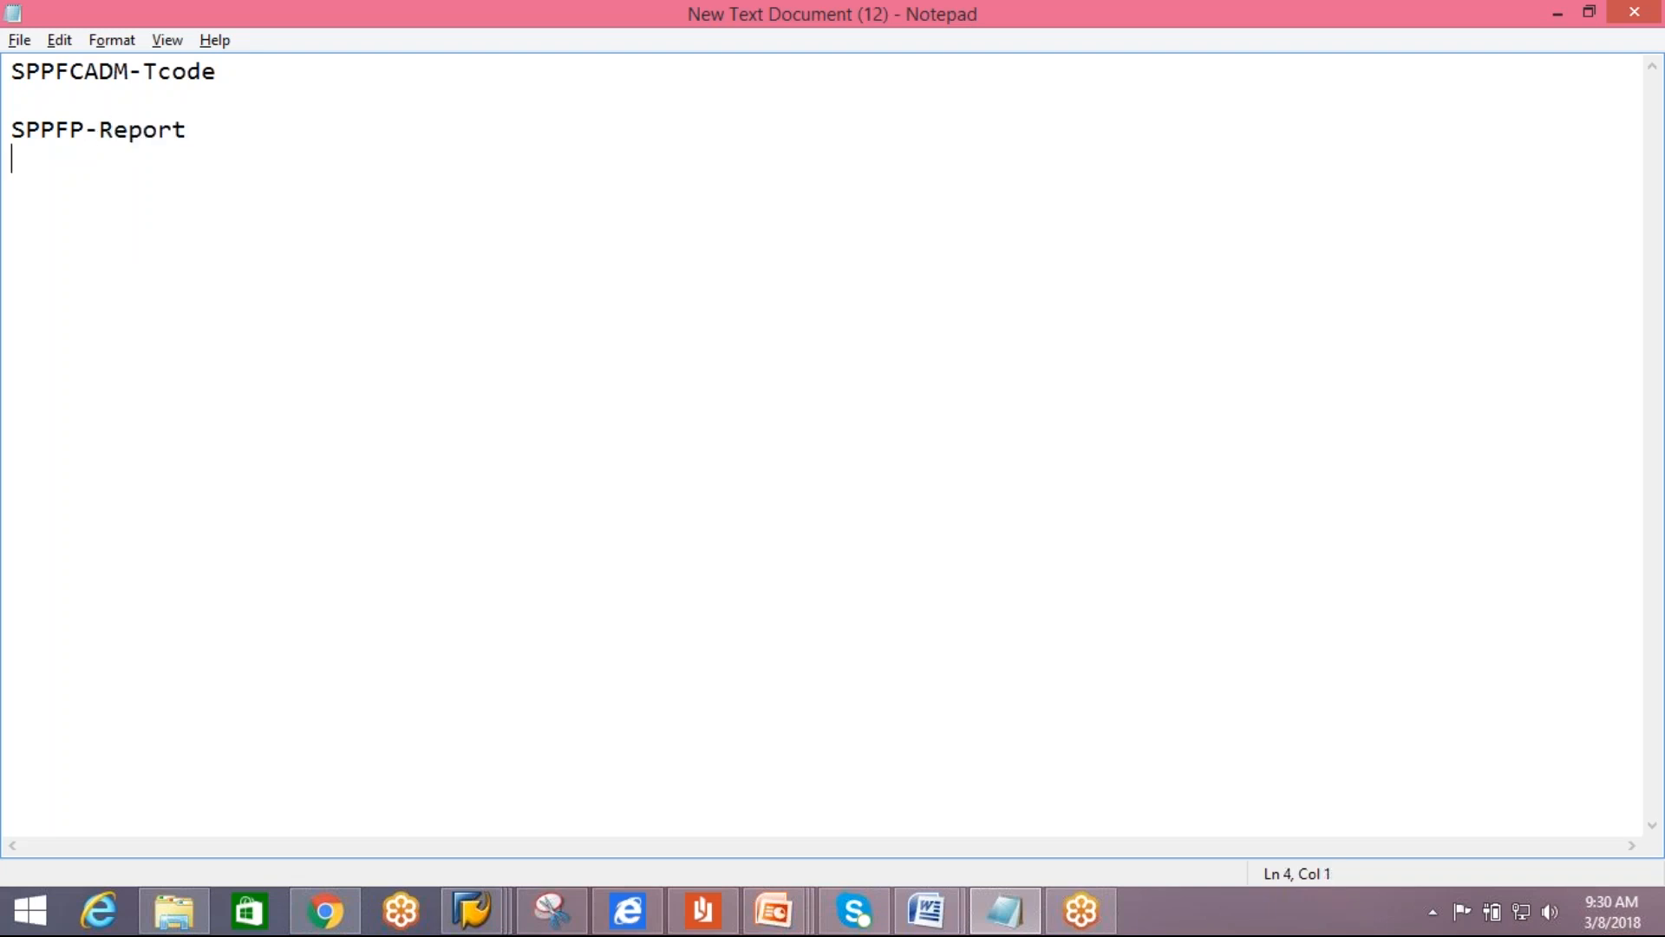
Switch to SAP, restart the Maintain Inbound Delivery Notification transaction for warehouse AIPL and list all its notifications.
mouse_move(472, 911)
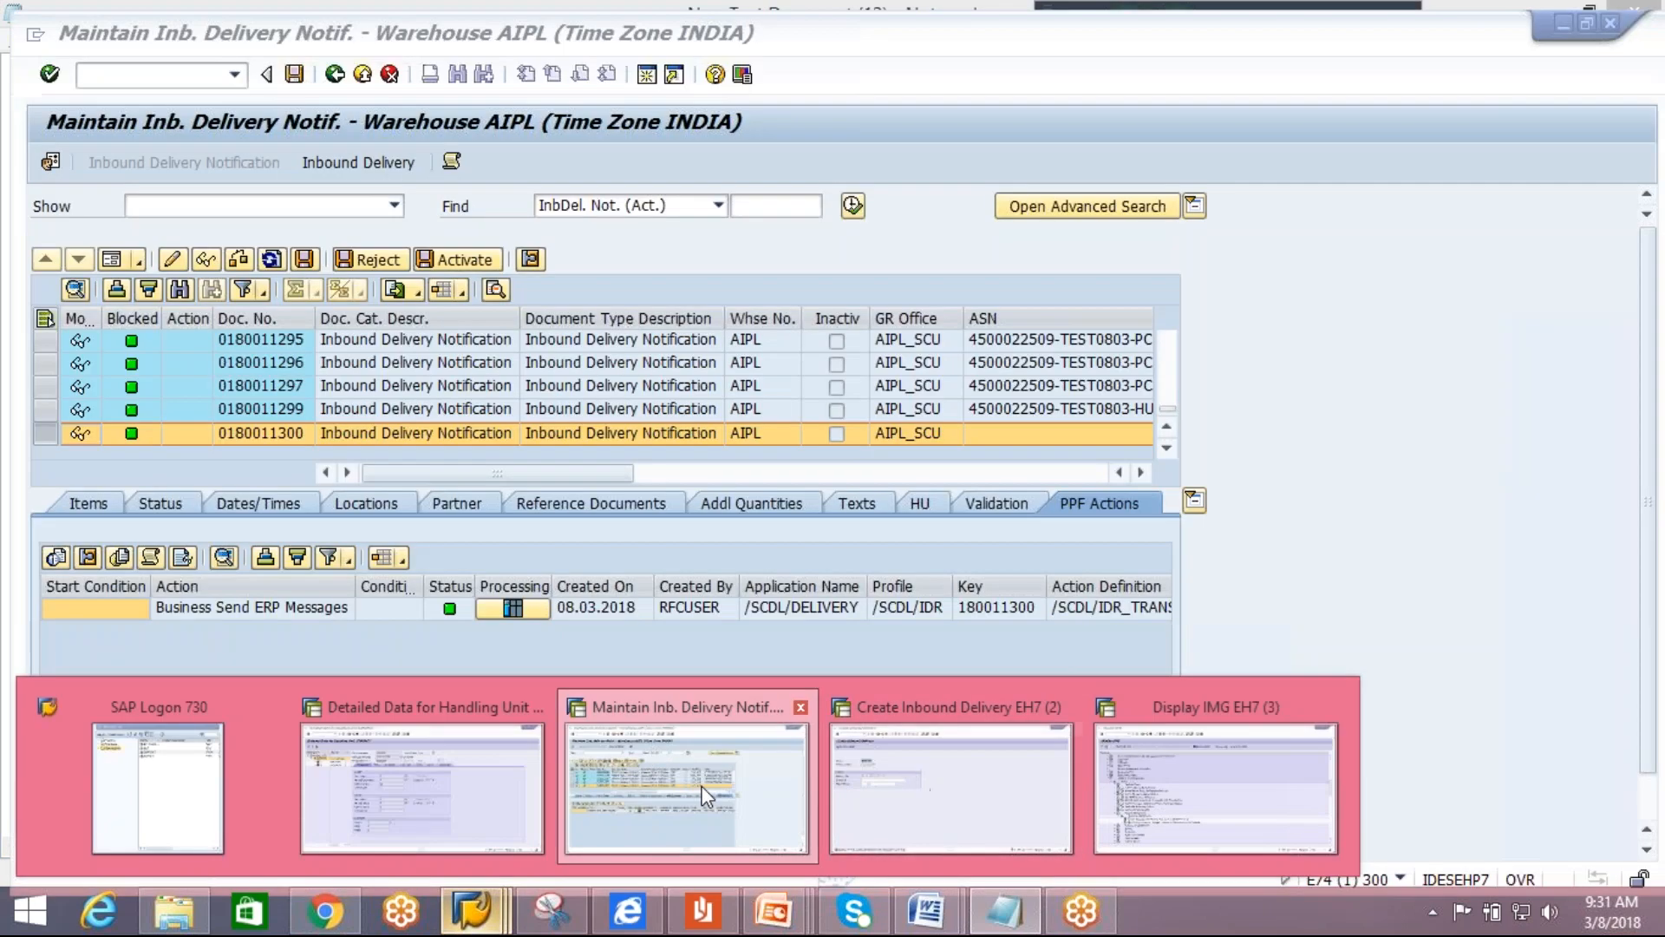
left_click(707, 796)
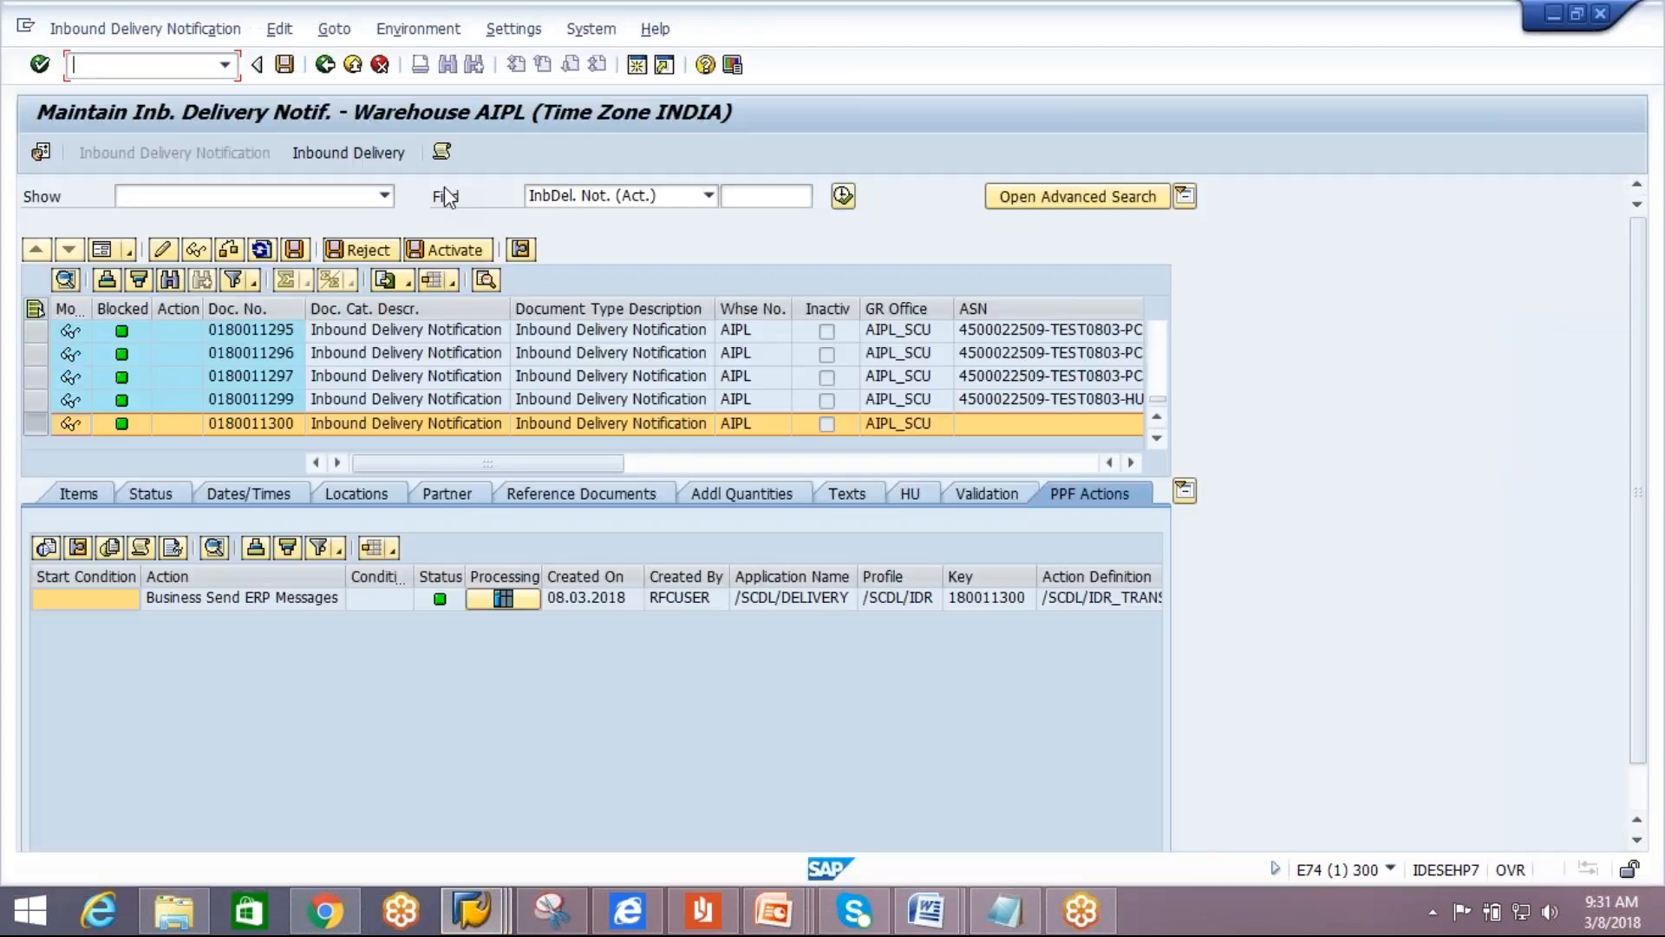
left_click(352, 65)
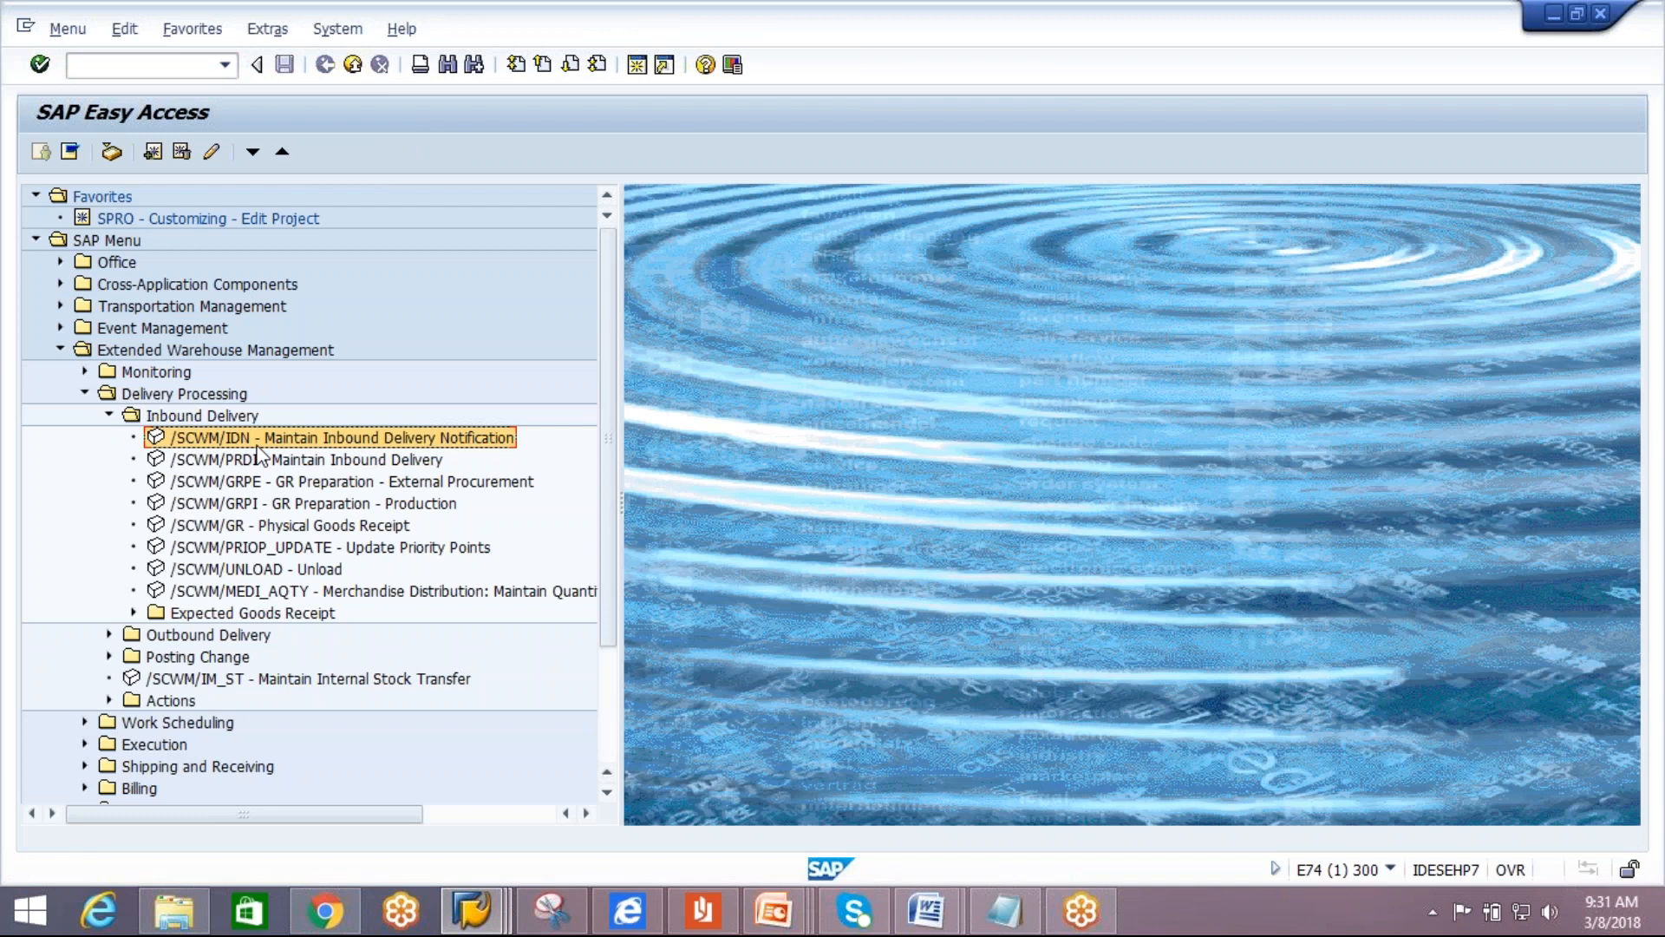
double_click(349, 438)
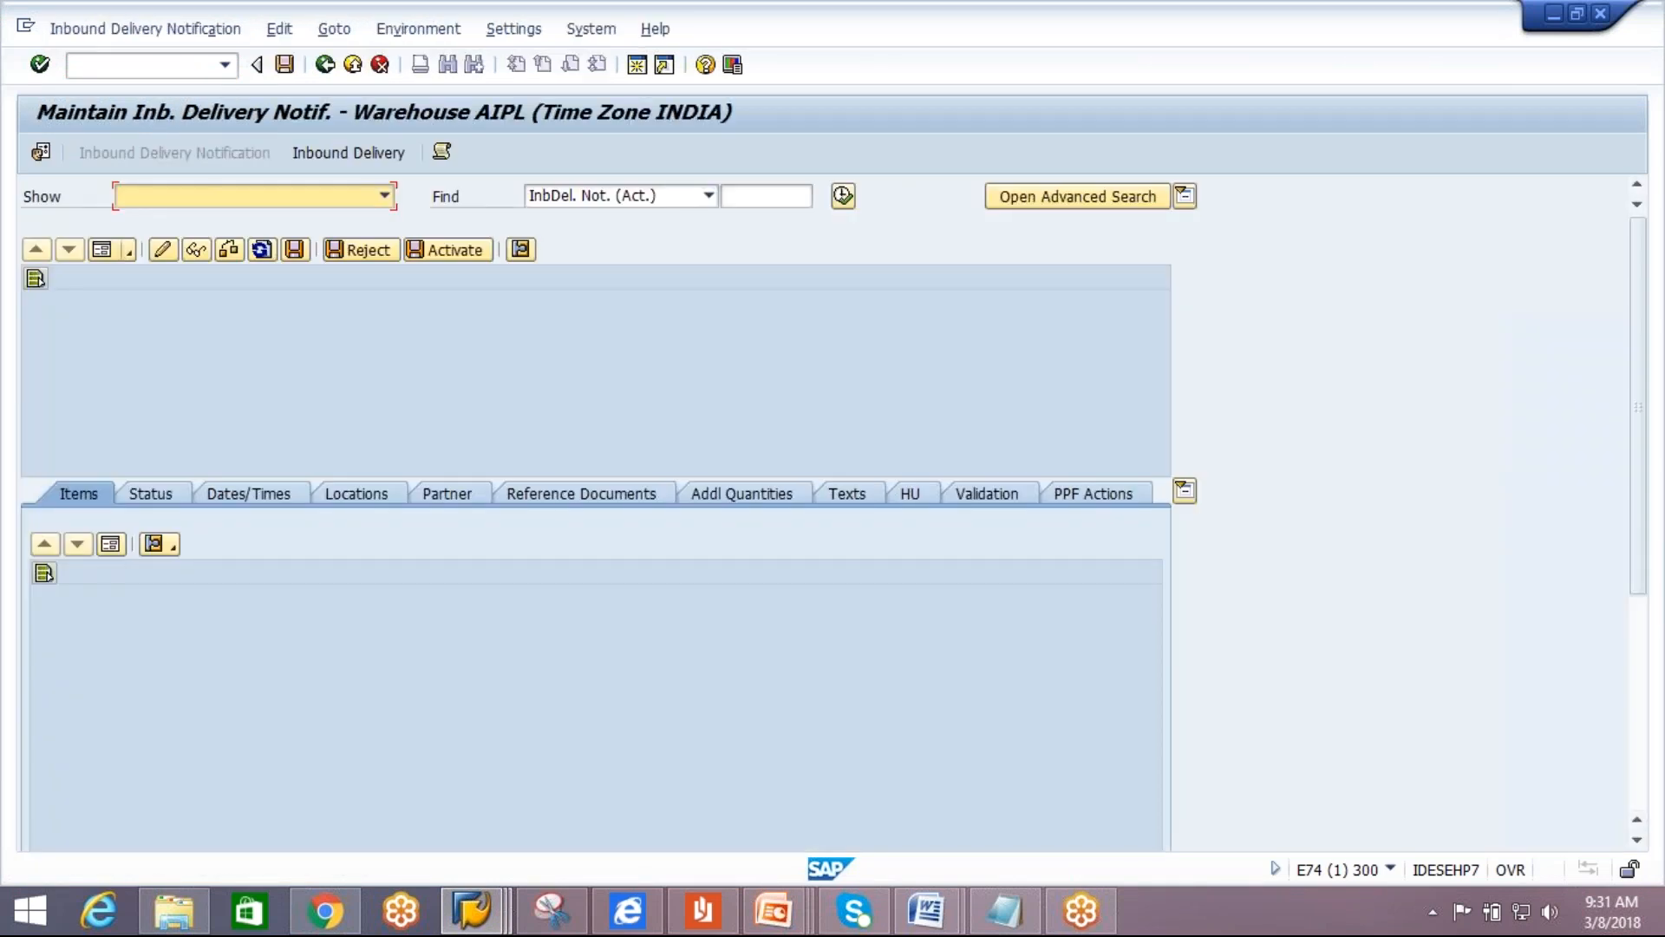
left_click(842, 195)
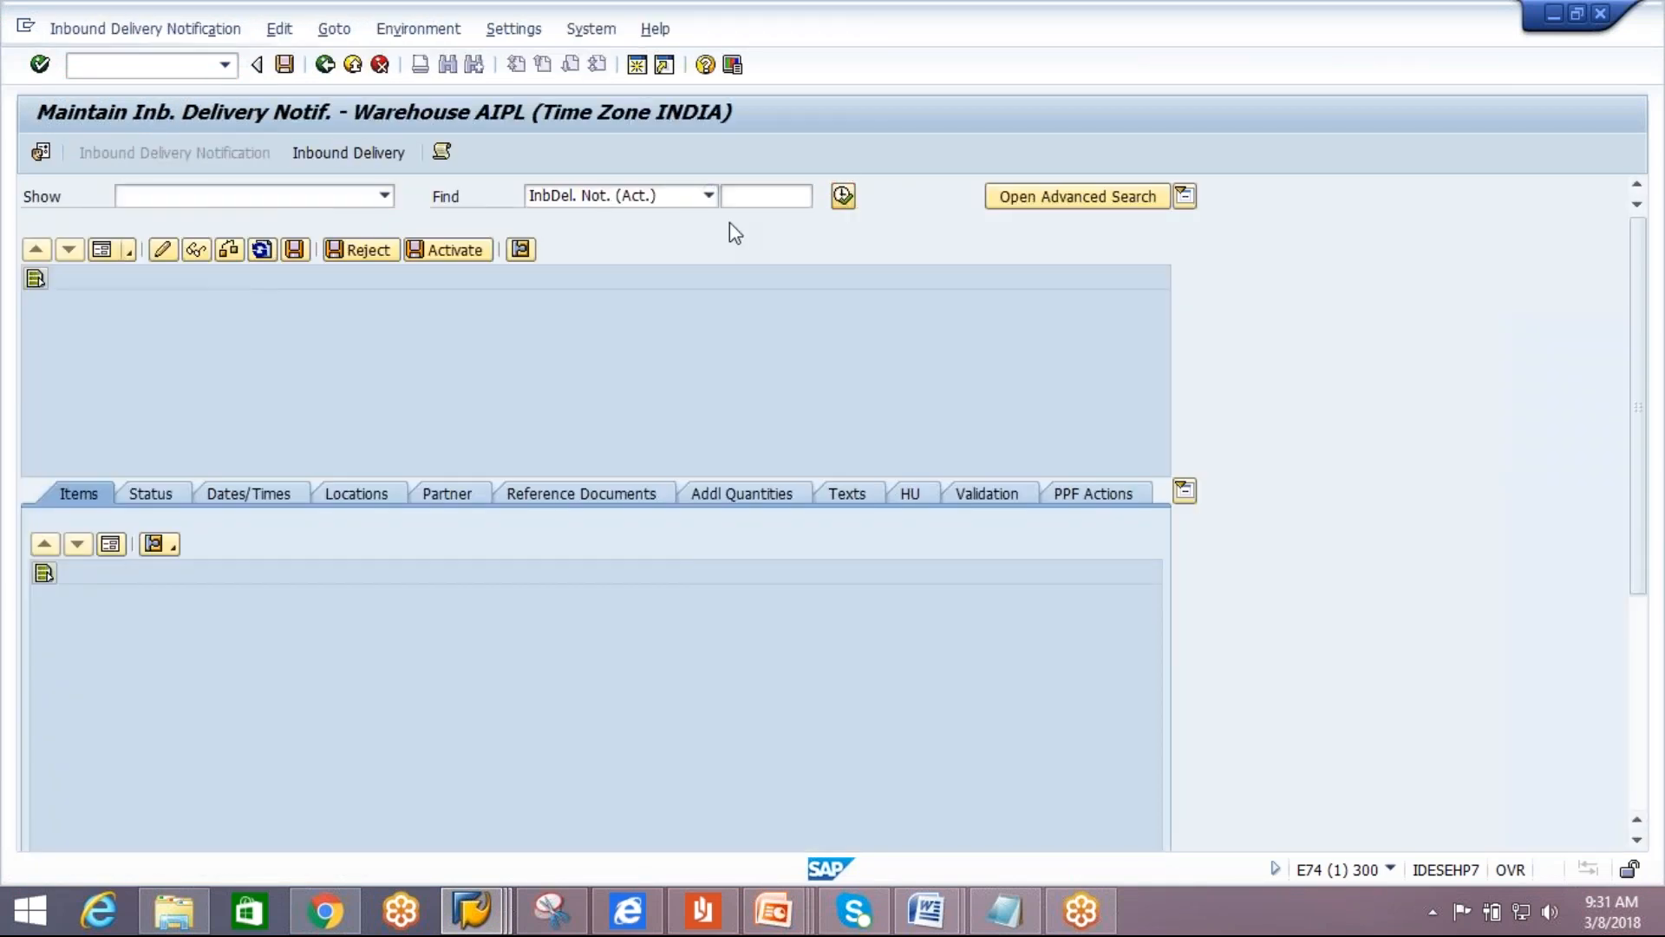
left_click(329, 472)
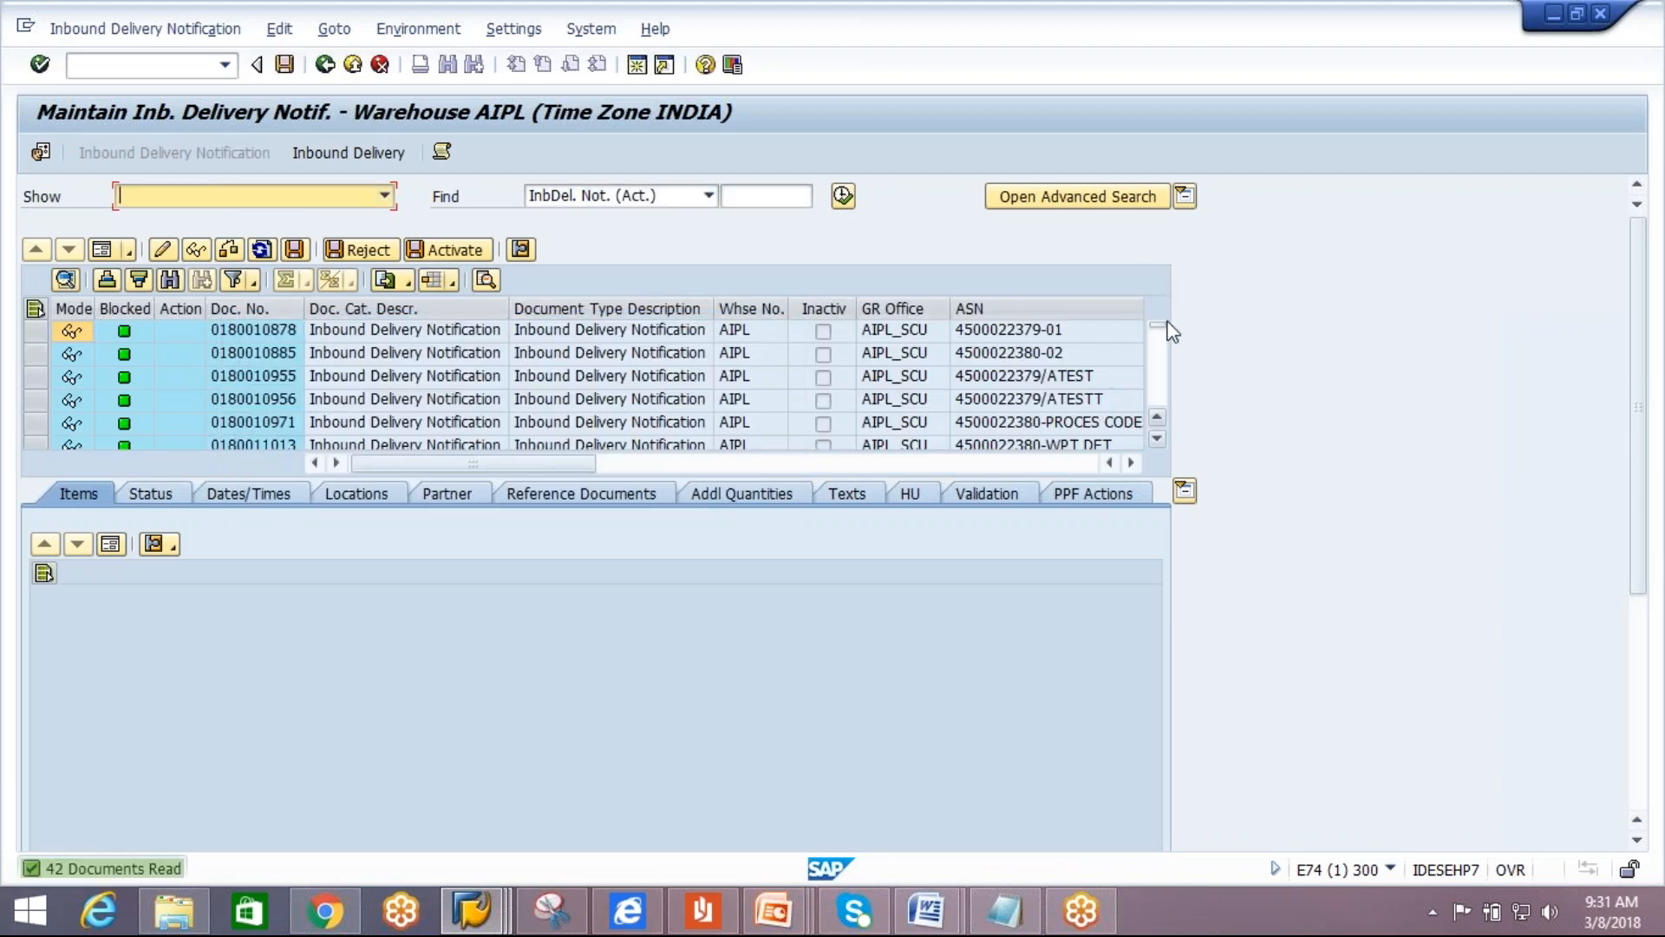
Display the PPF actions of the last notification in the list and examine the action's profile and action definition.
left_click_drag(1157, 437, 1157, 437)
double_click(380, 424)
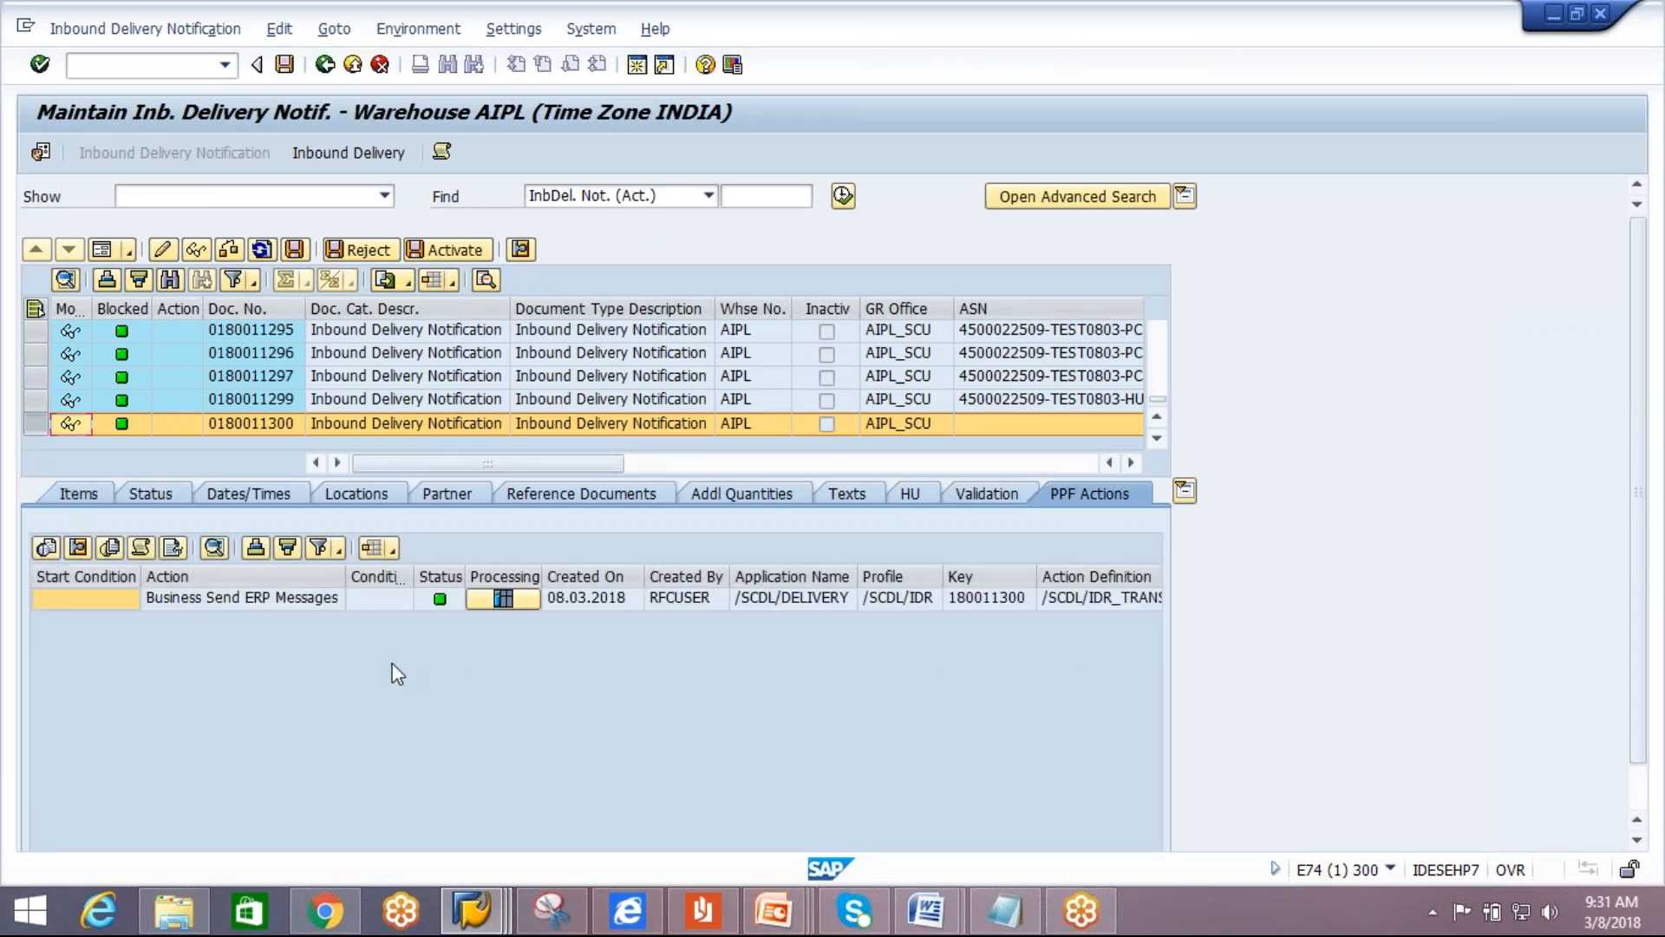
left_click(45, 600)
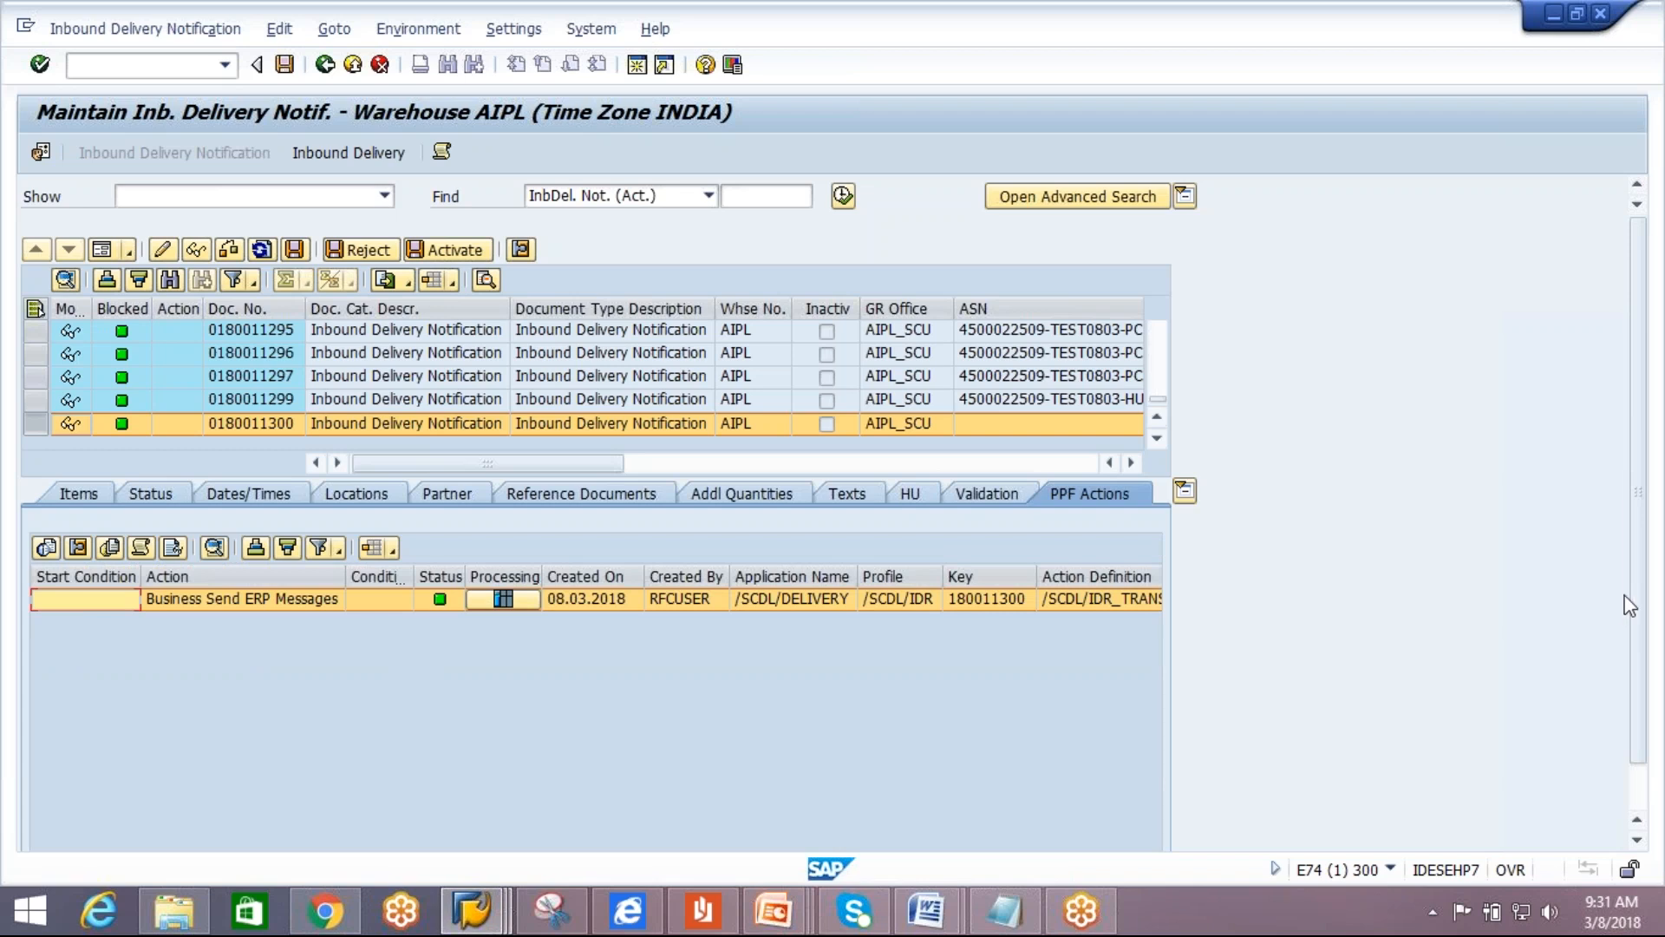
left_click_drag(1641, 609, 1645, 682)
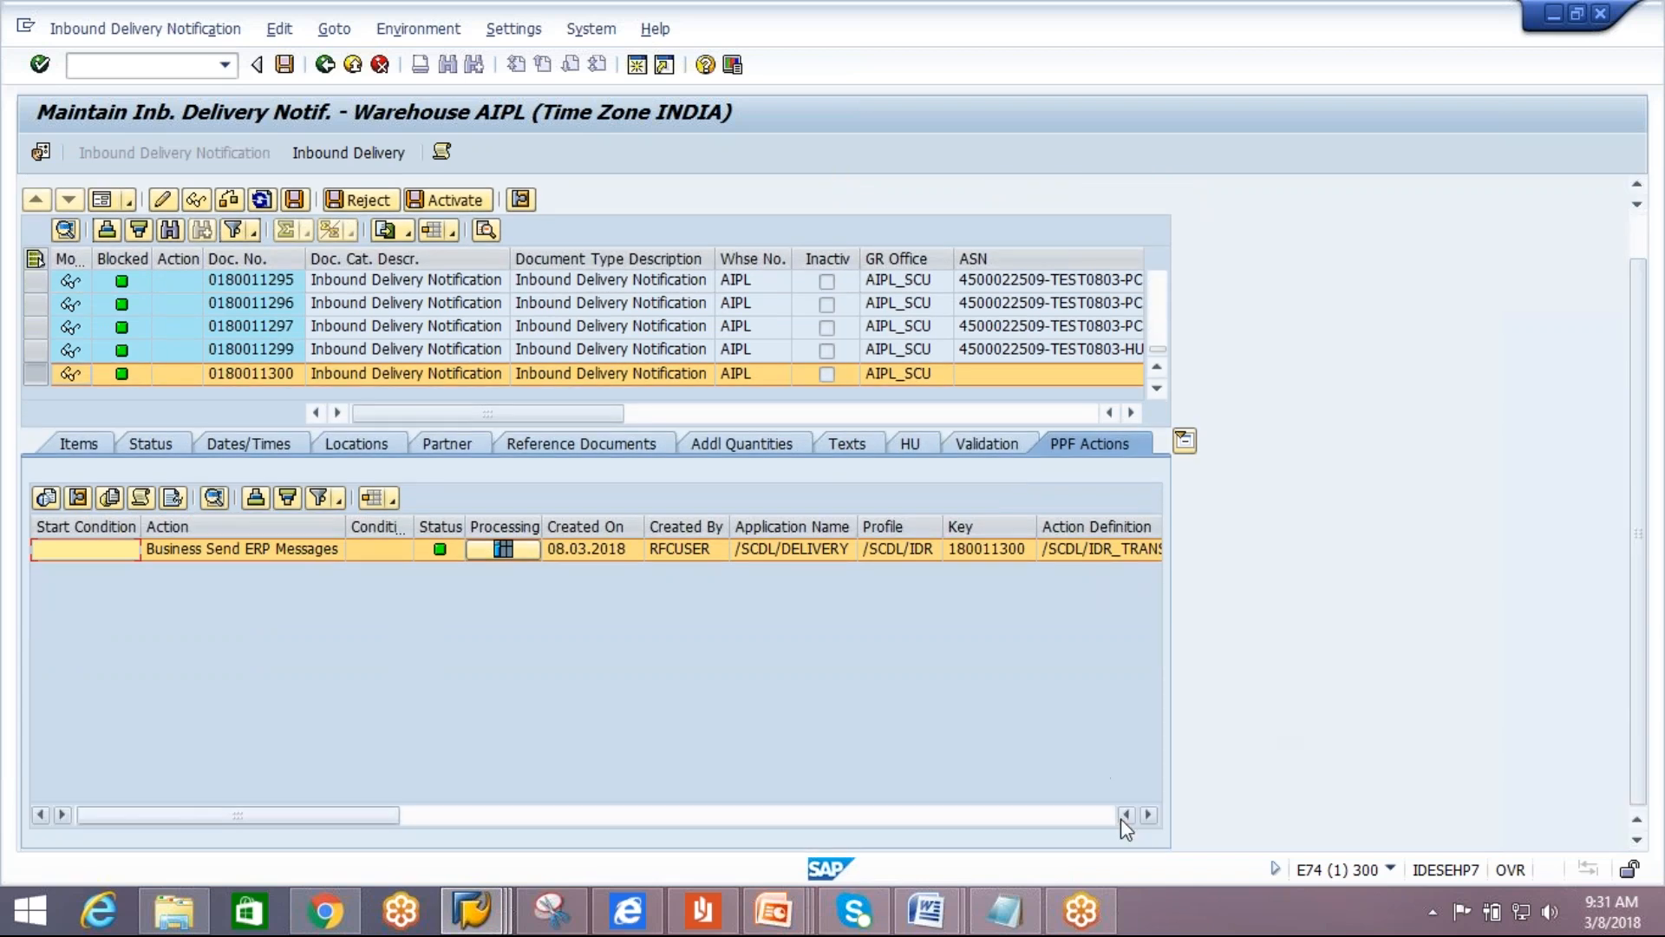
left_click(1148, 815)
left_click(1147, 815)
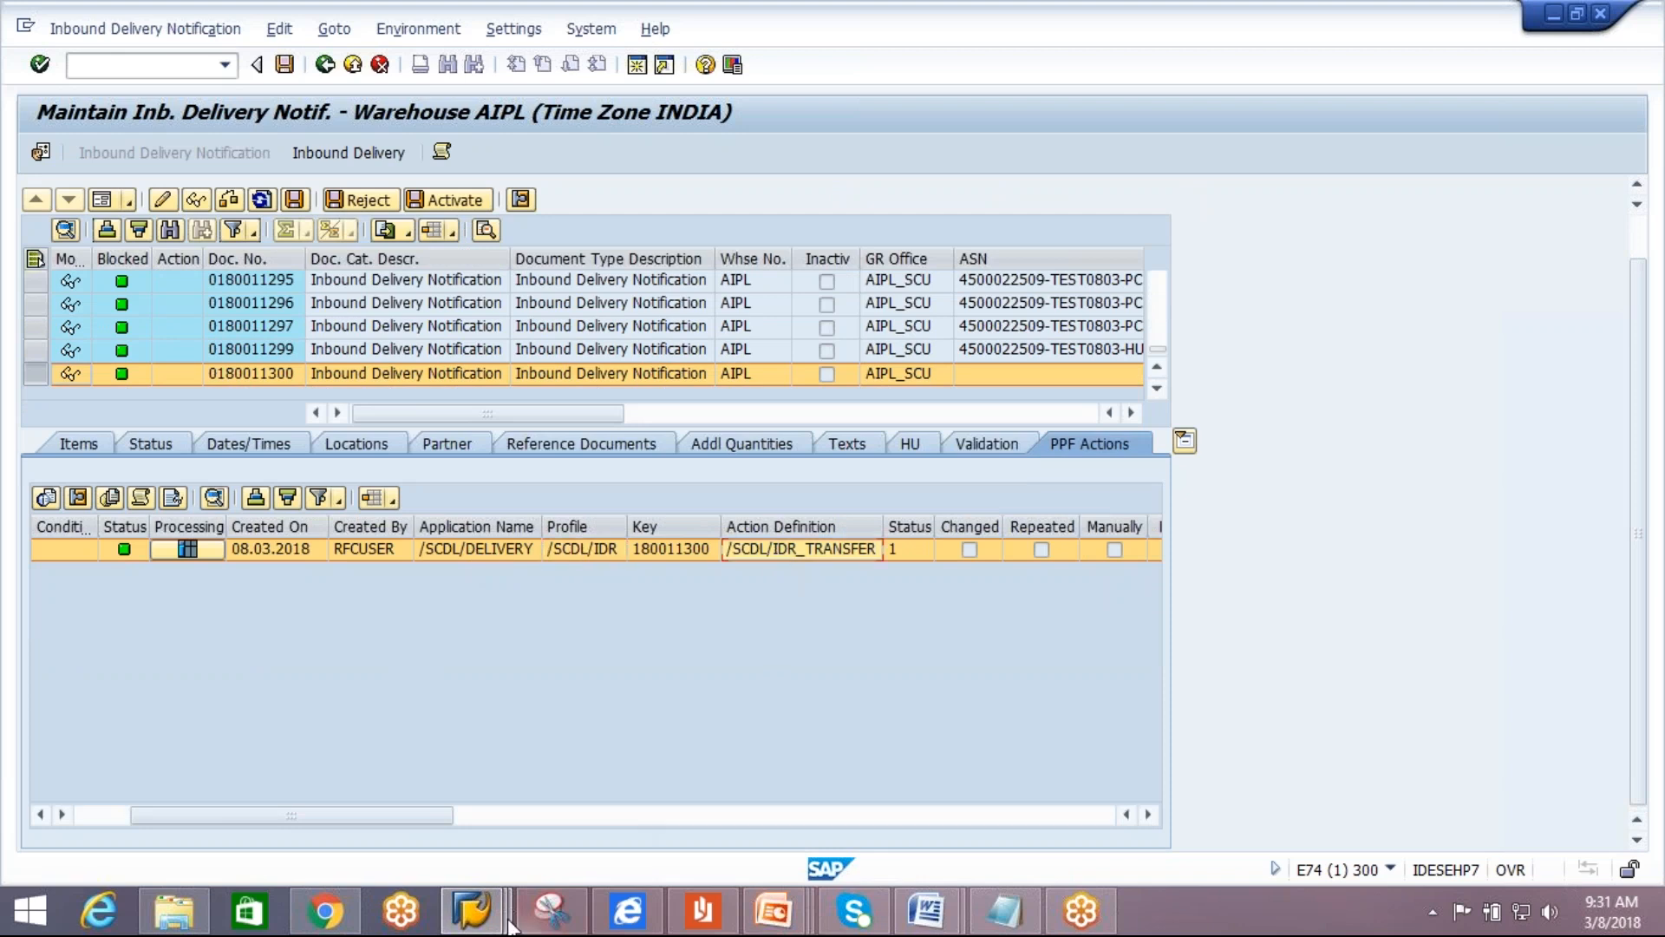
Open an additional SAP session from the notification screen and start transaction SPPFCADM in it.
left_click(475, 909)
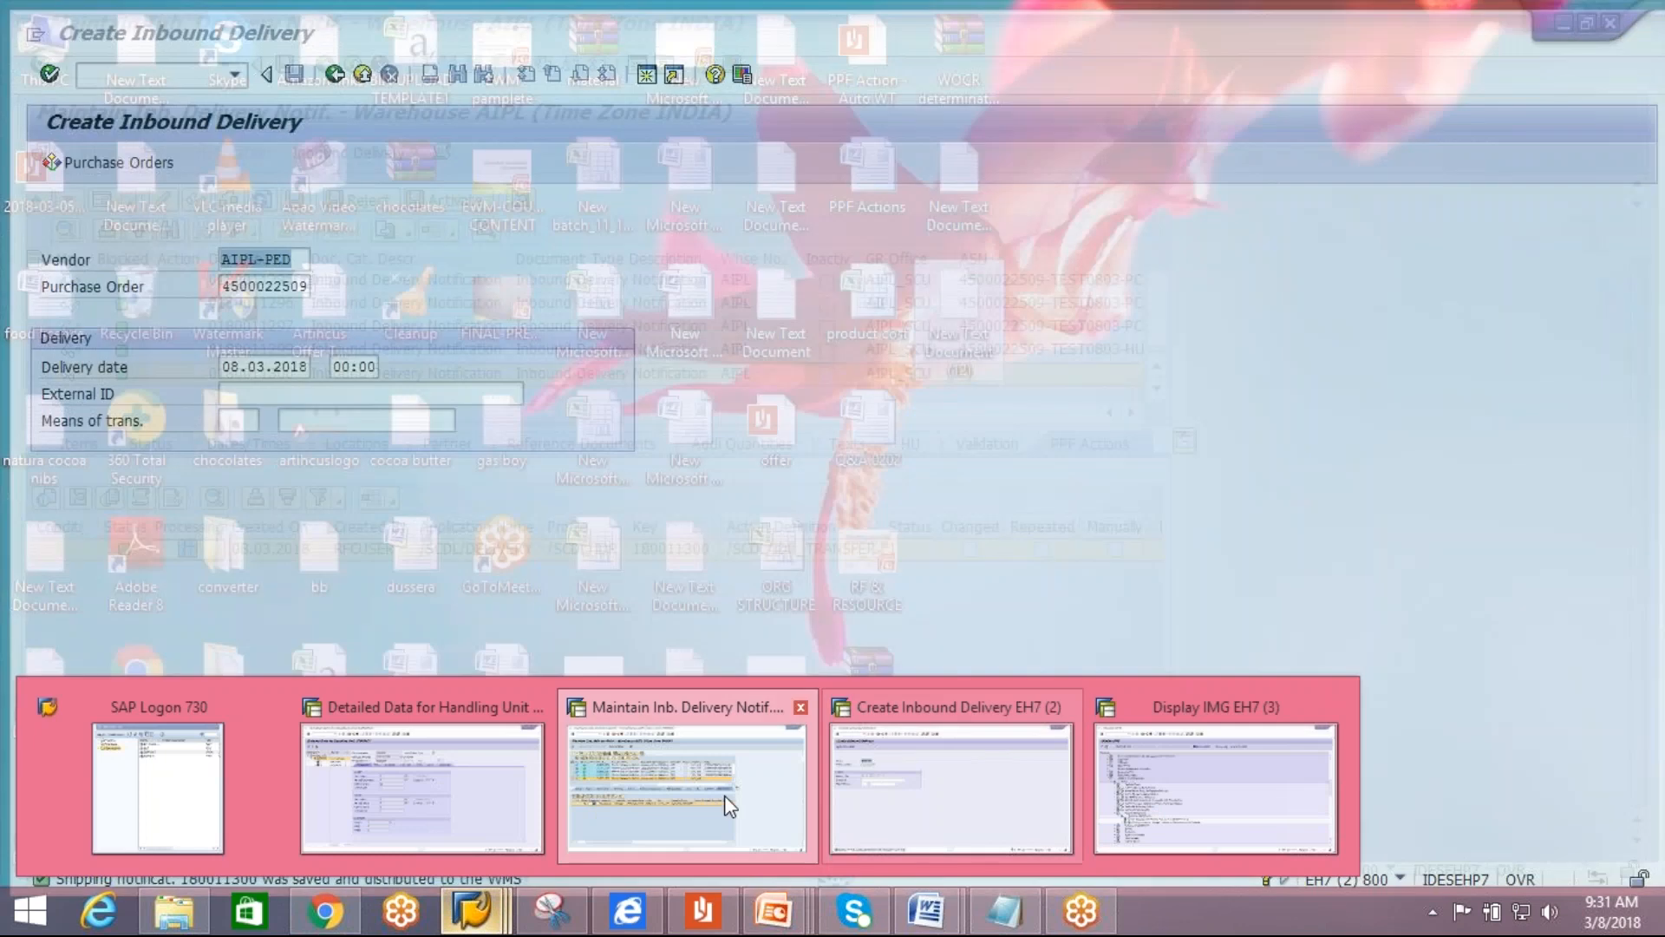
left_click(725, 803)
left_click(636, 64)
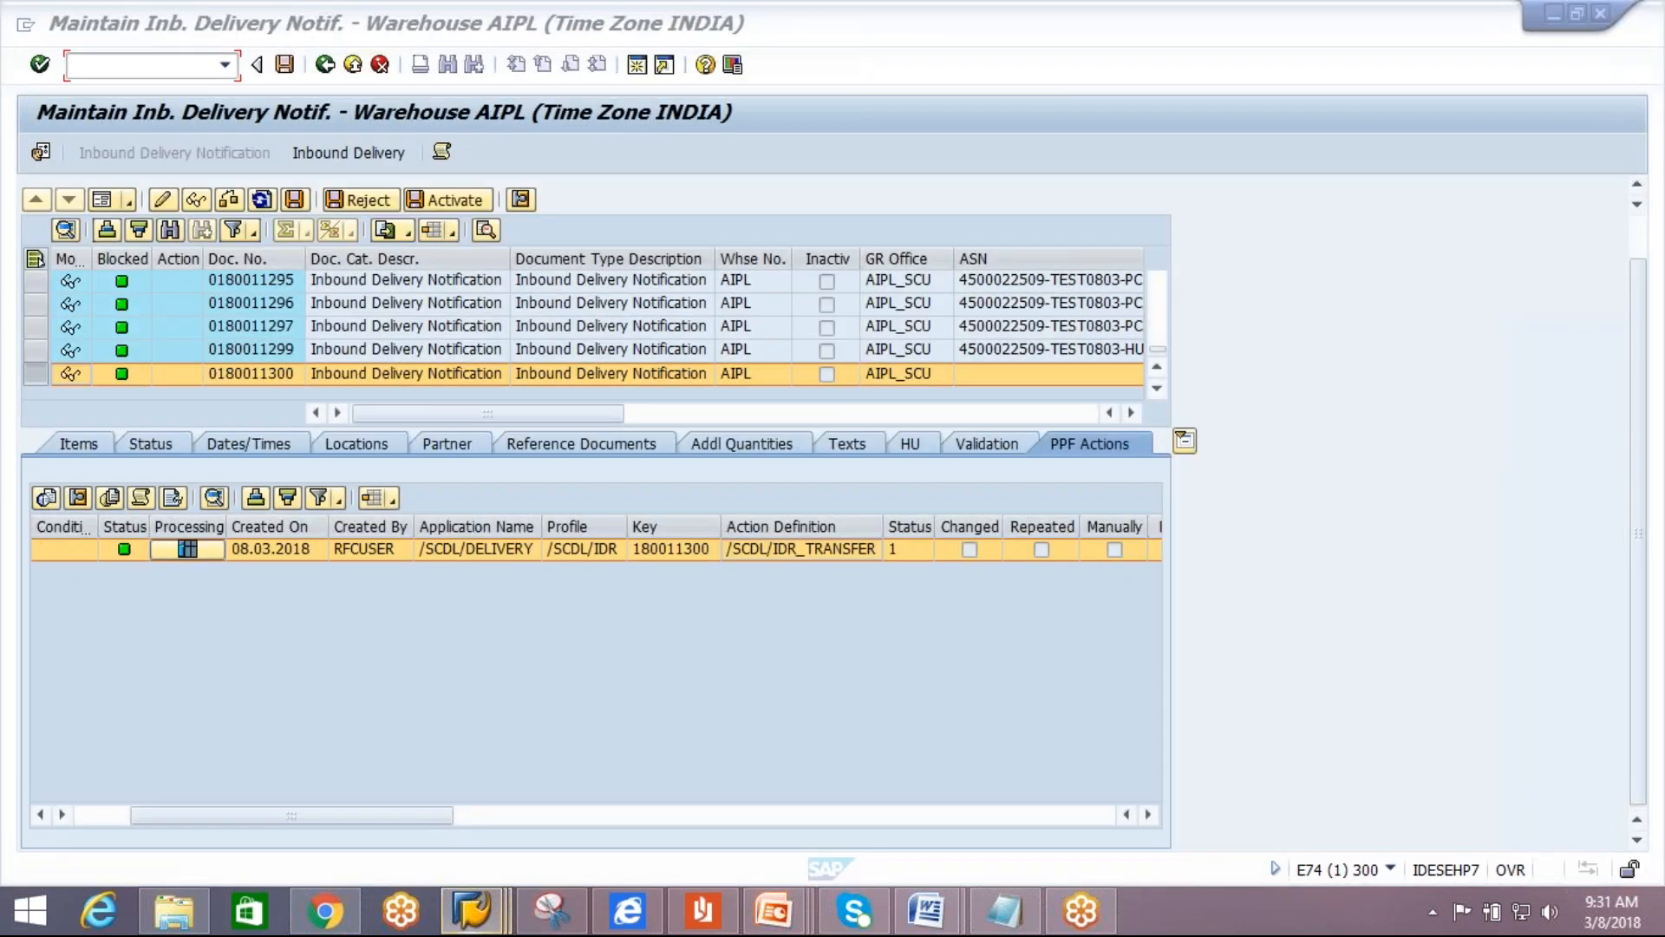
mouse_move(475, 906)
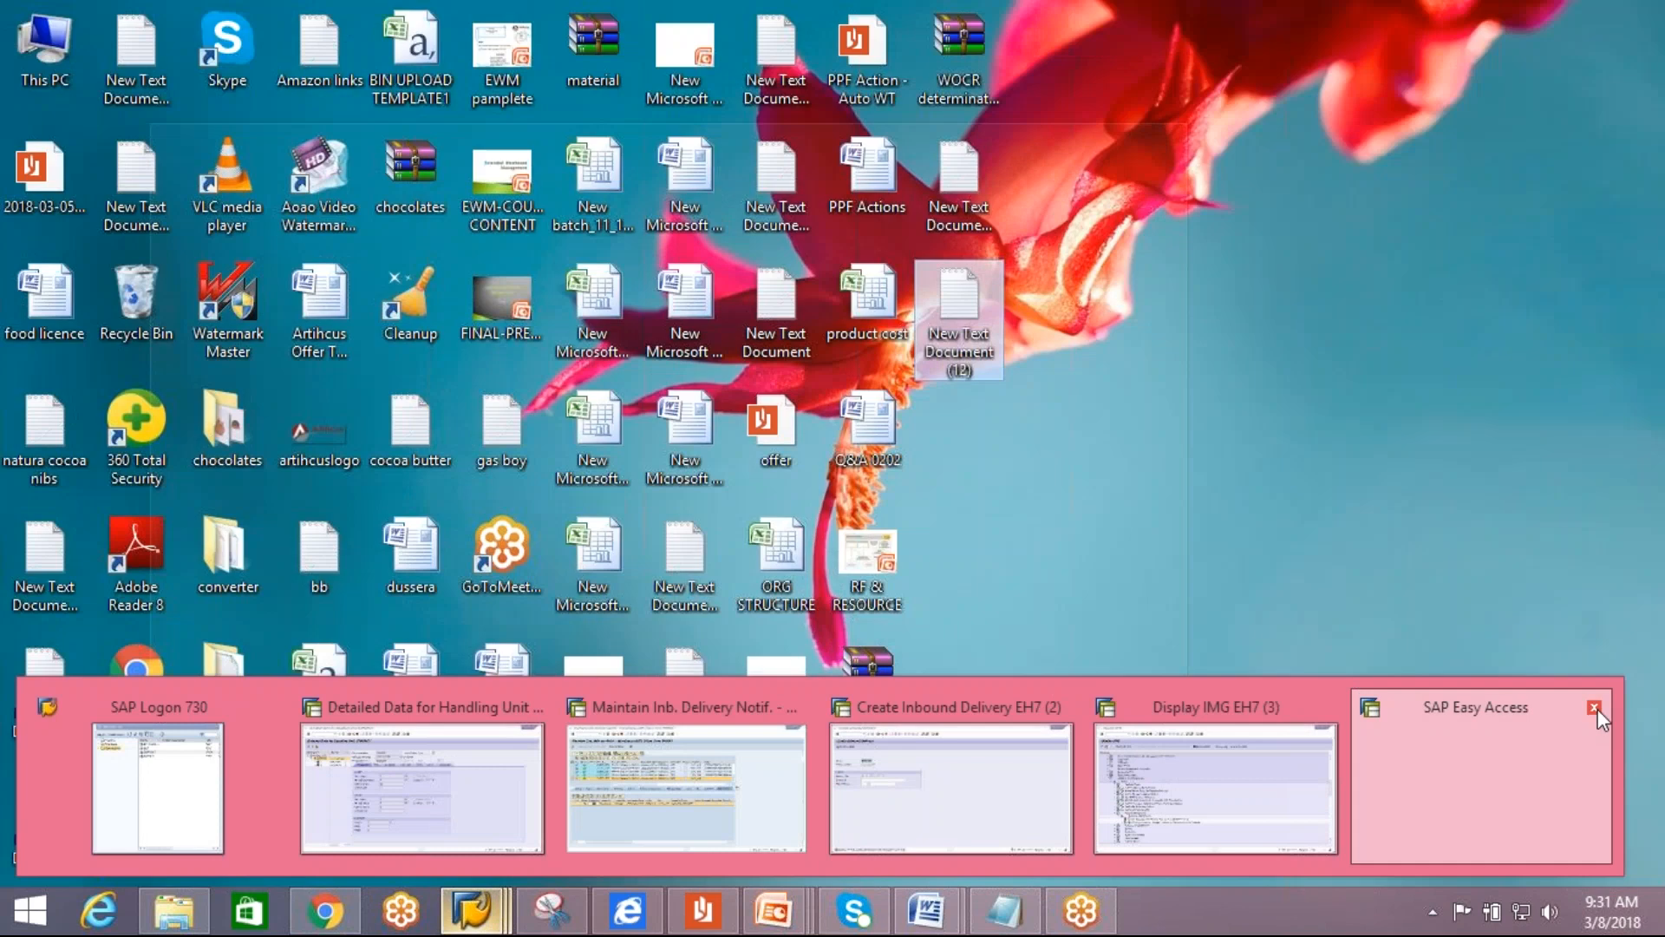
left_click(1595, 711)
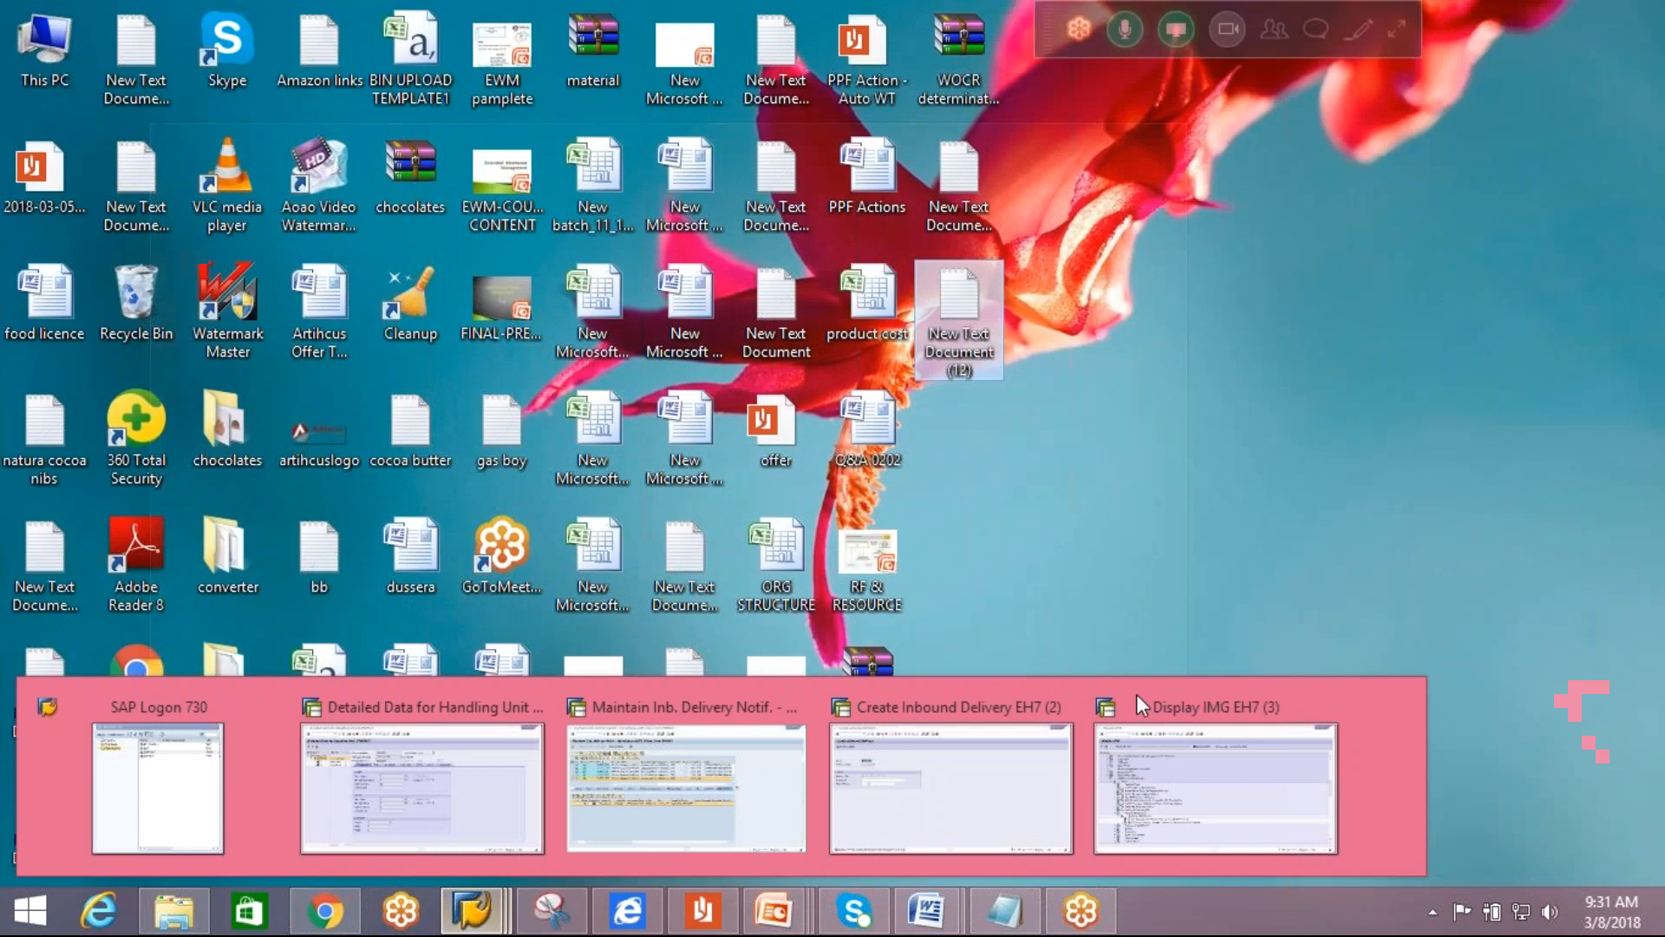
left_click(759, 713)
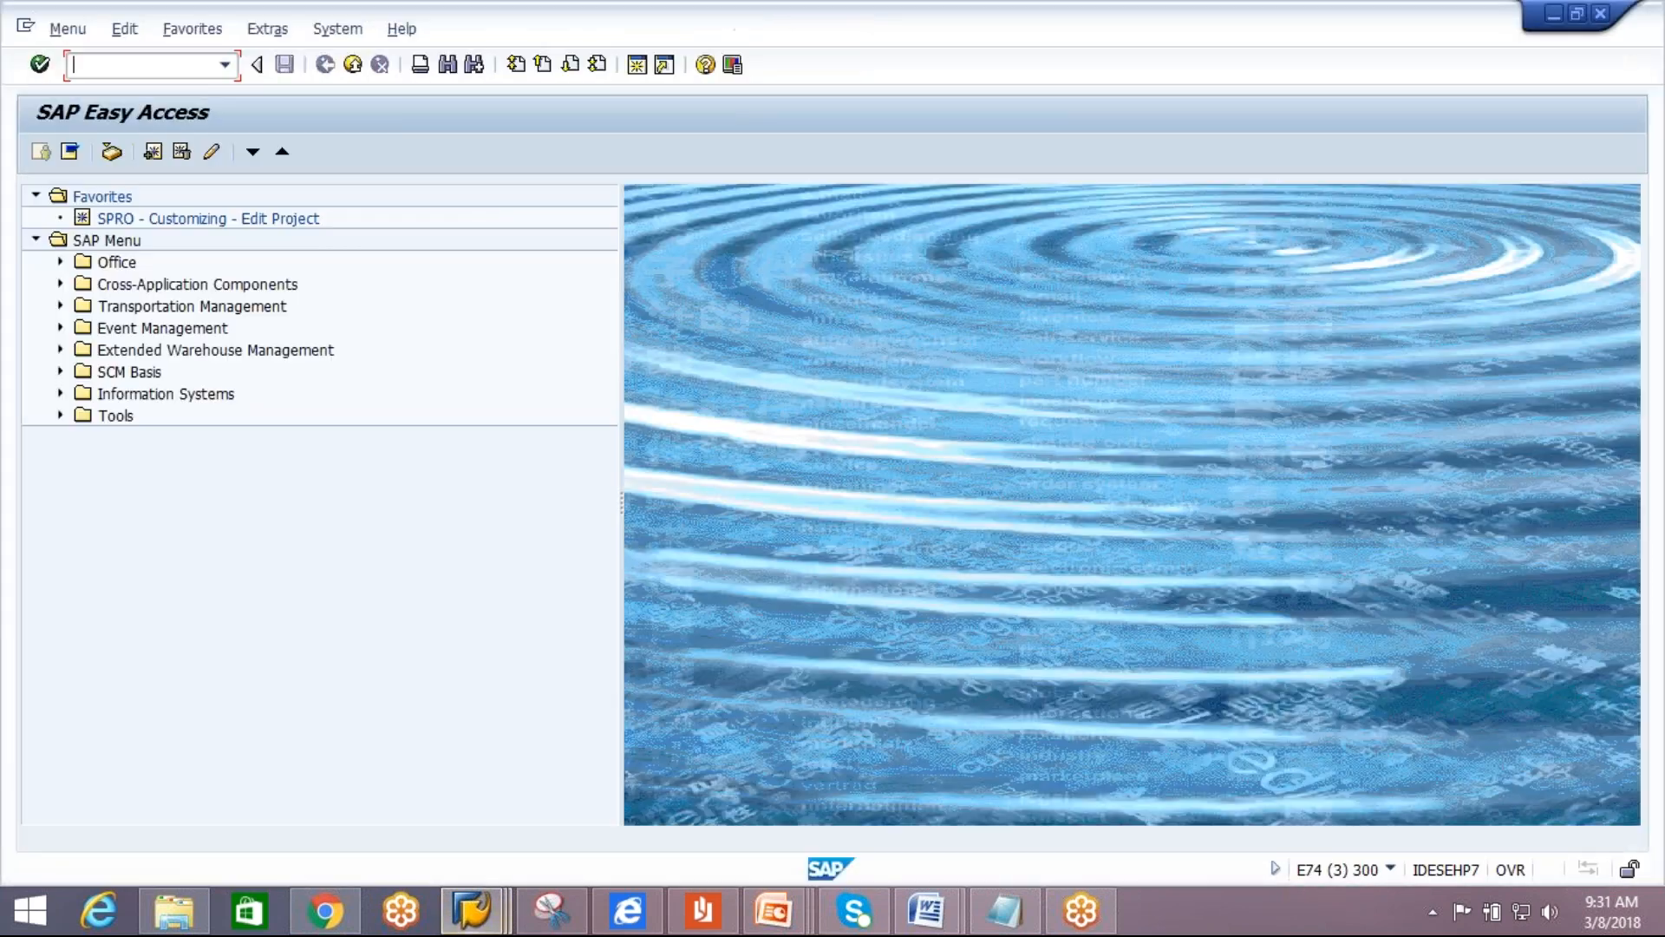
type("SPPFCADM")
key("Return")
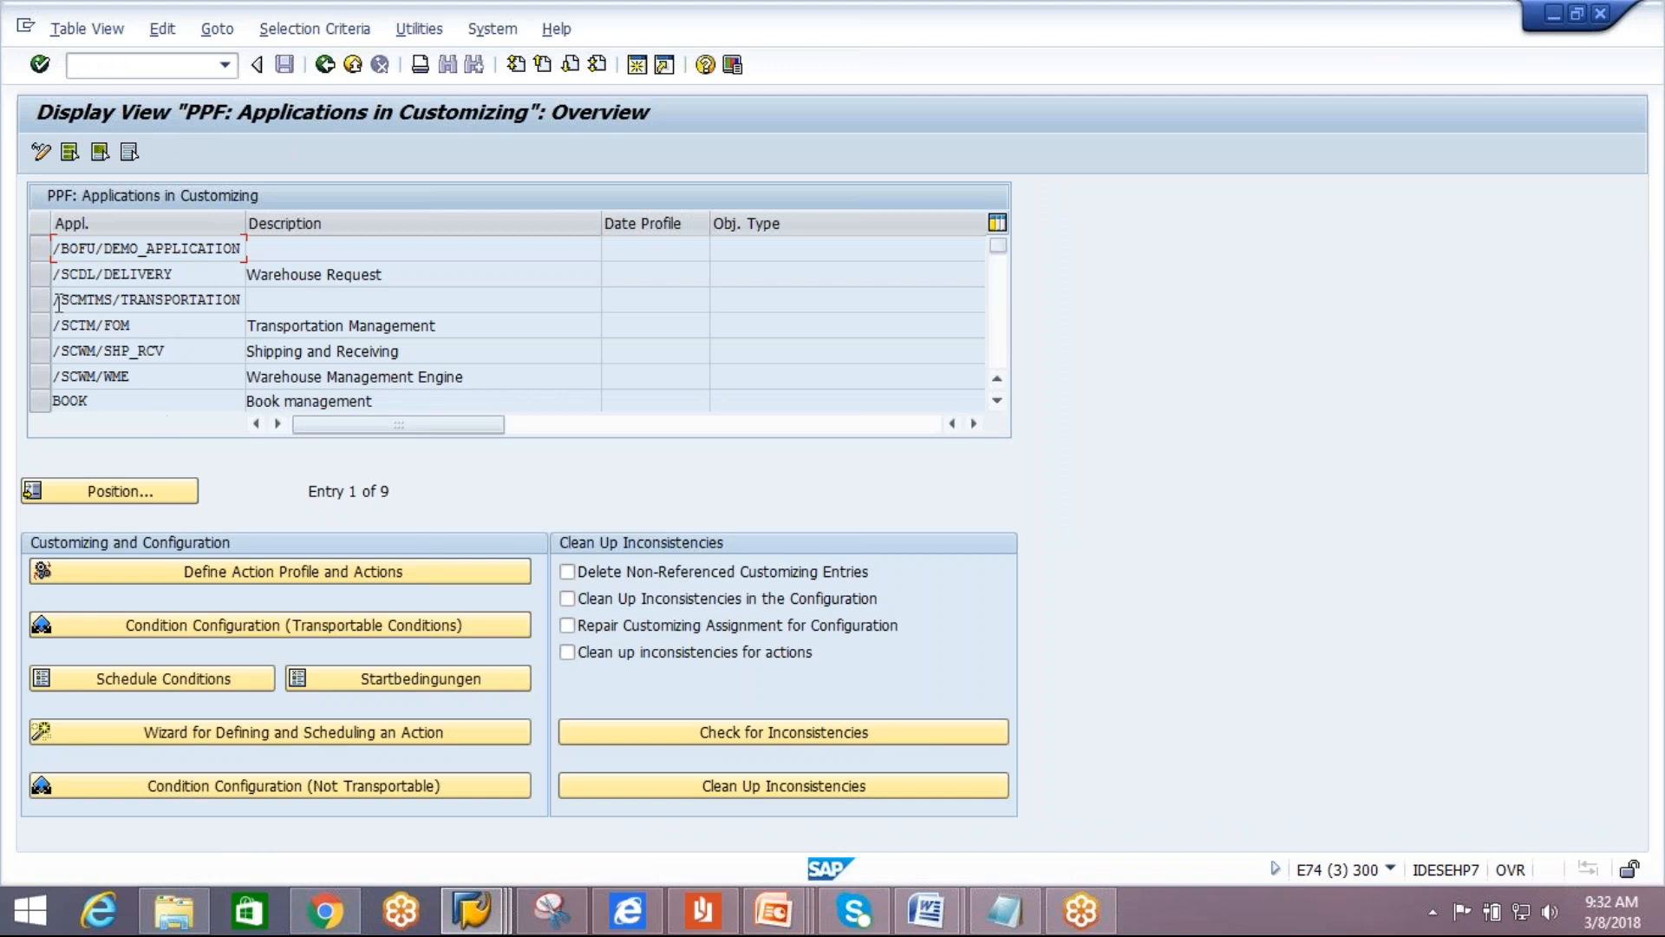
For application /SCDL/DELIVERY, check the profile against the notification and display the action definitions of action profile /SCDL/IDR.
left_click(39, 275)
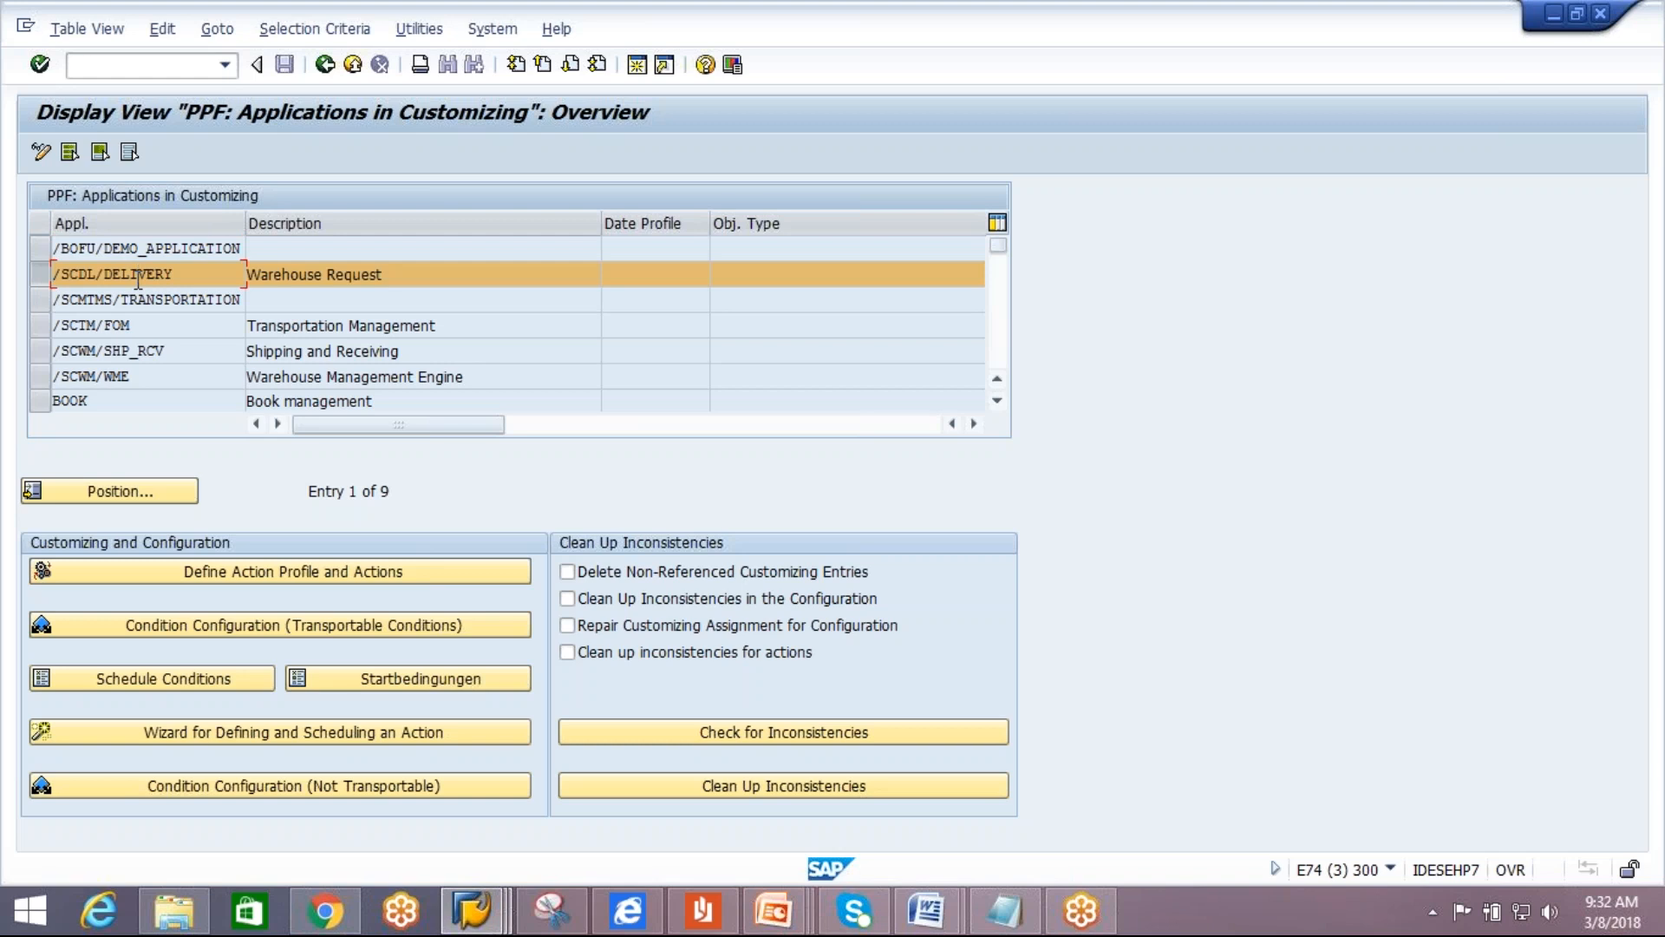
left_click(222, 574)
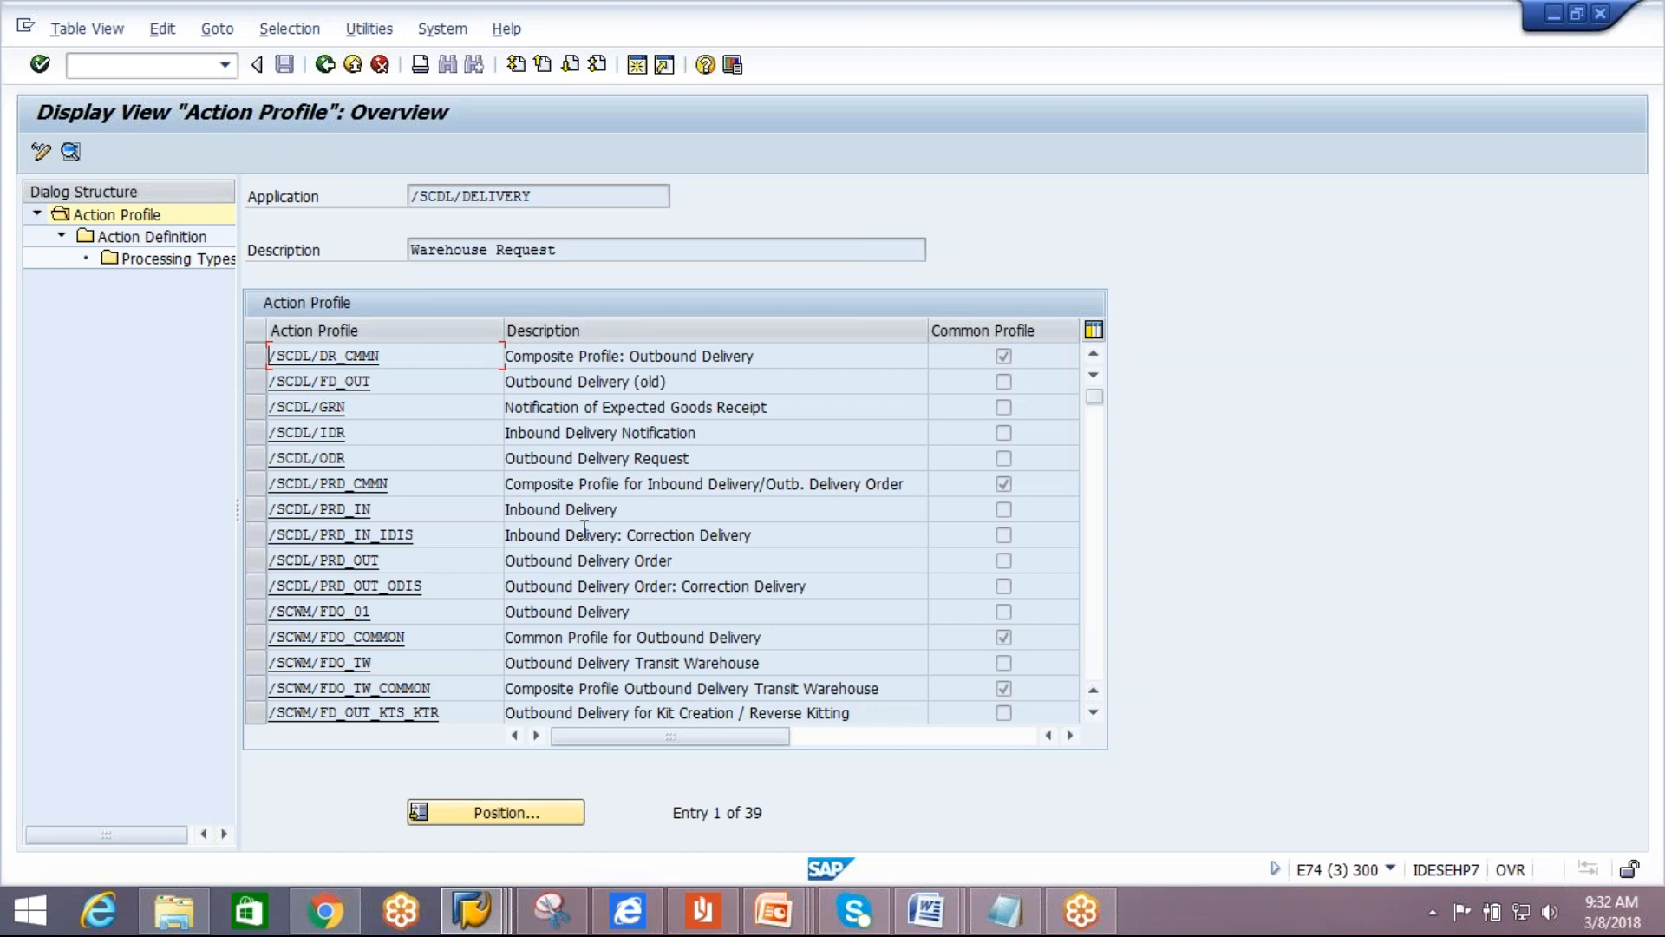
mouse_move(472, 911)
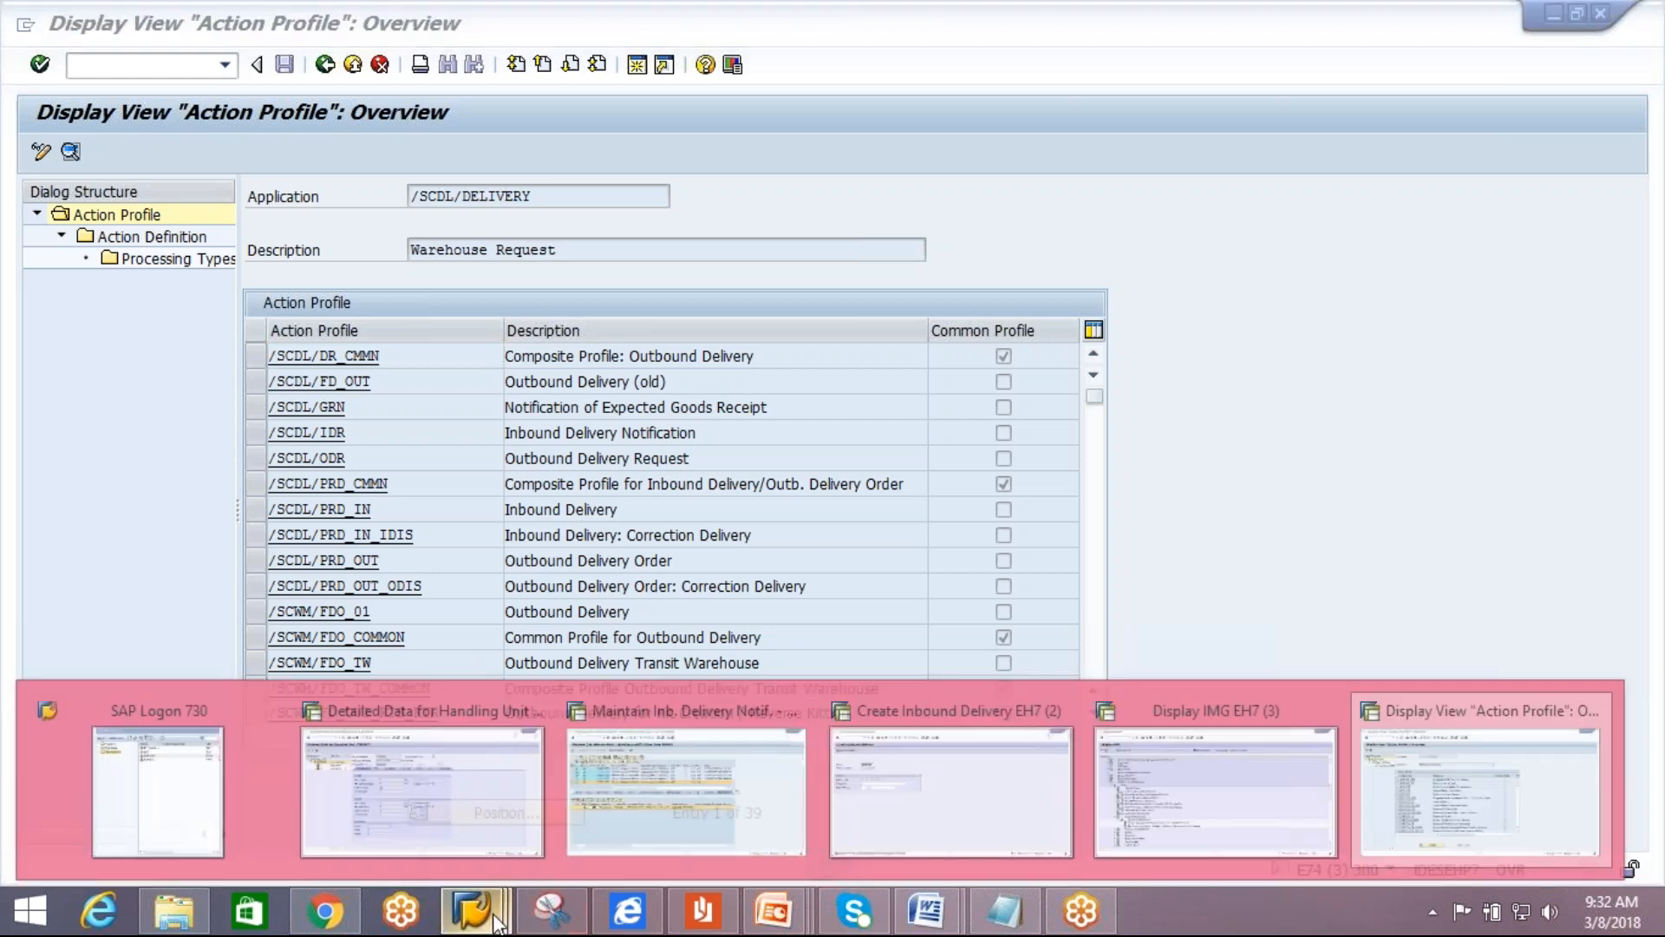
left_click(706, 841)
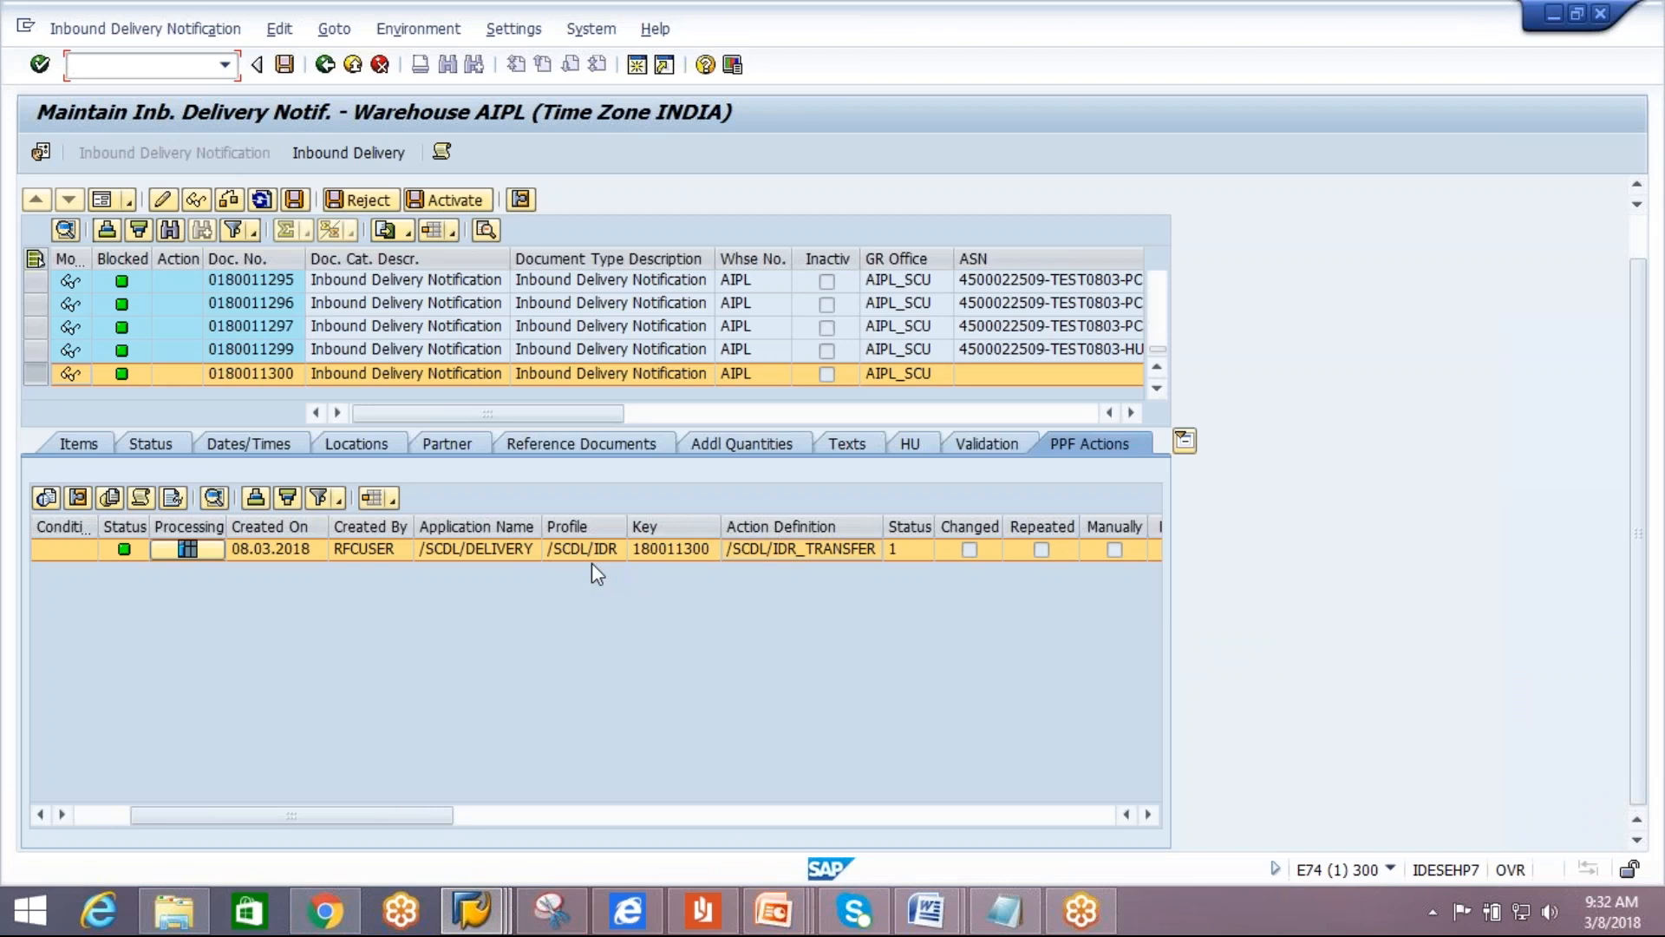
key("alt+Tab")
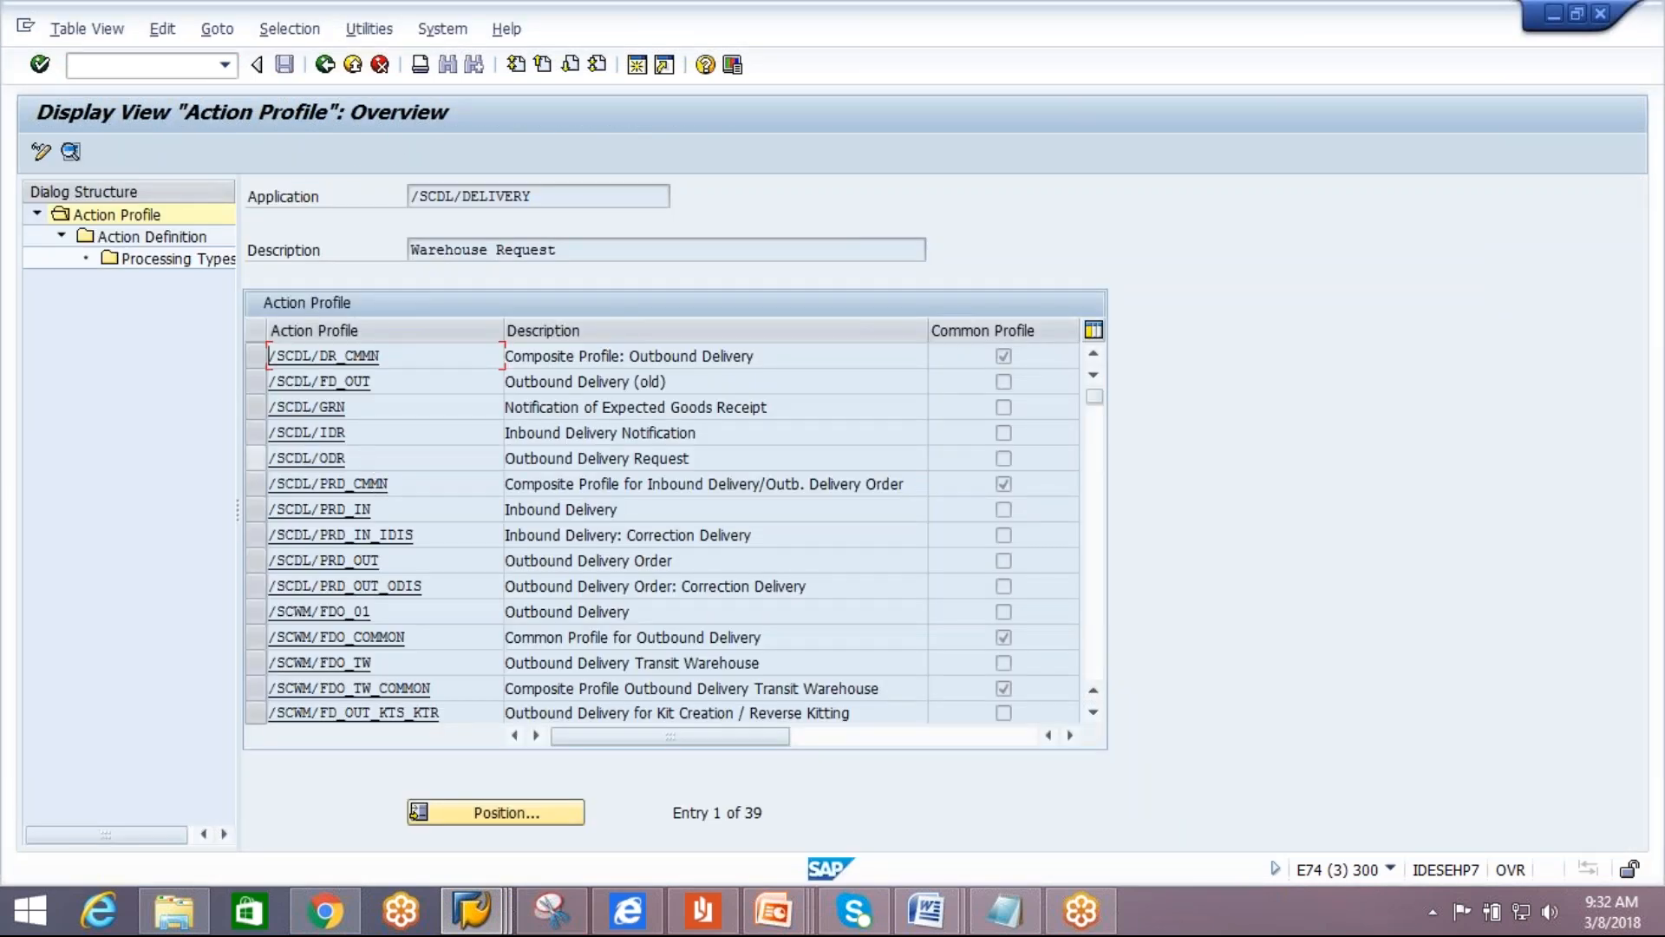
left_click(256, 432)
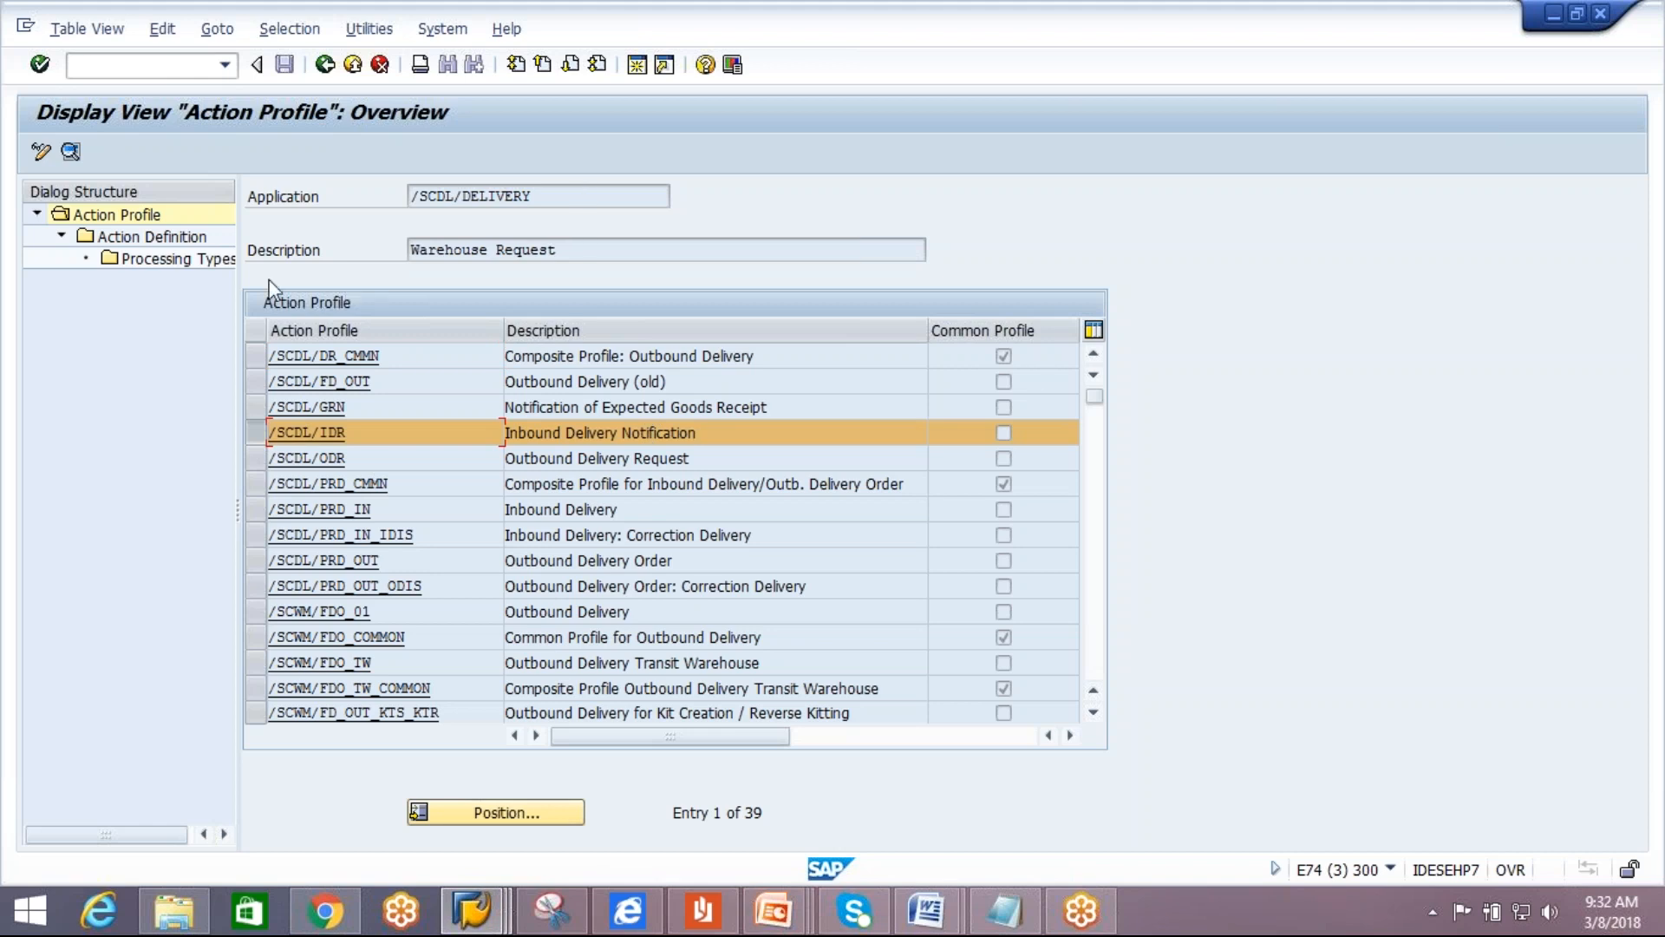
left_click(179, 241)
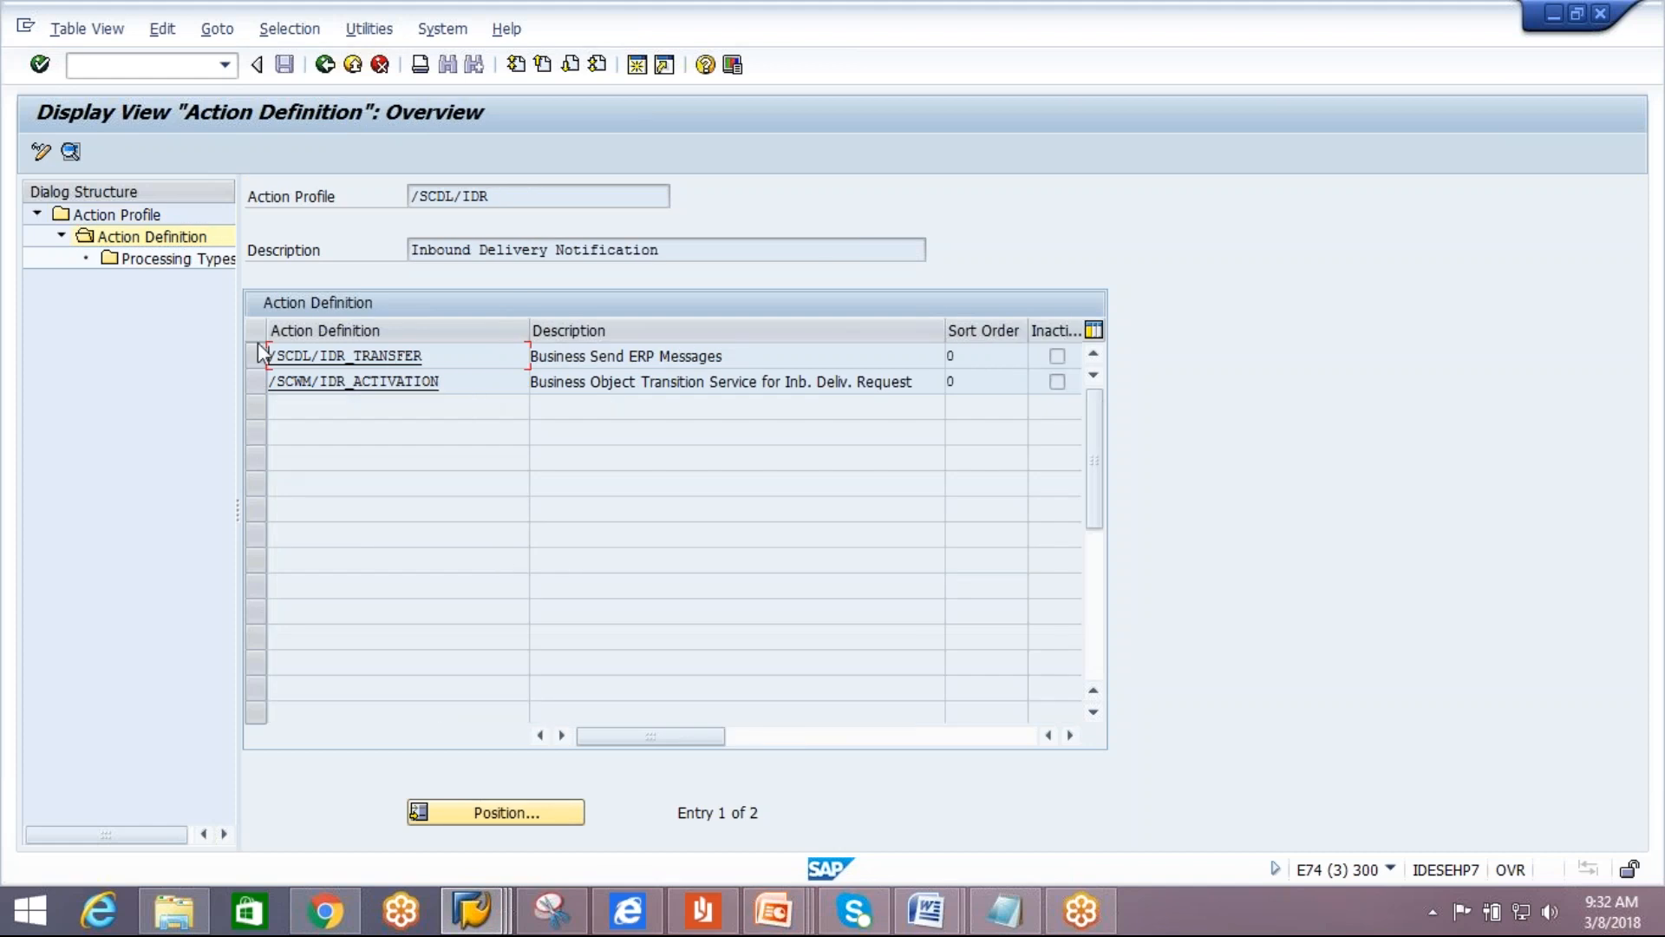
Compare the action definitions with the notification's PPF action and display the details of /SCDL/IDR_TRANSFER.
left_click(262, 379)
left_click(261, 378)
left_click(796, 820)
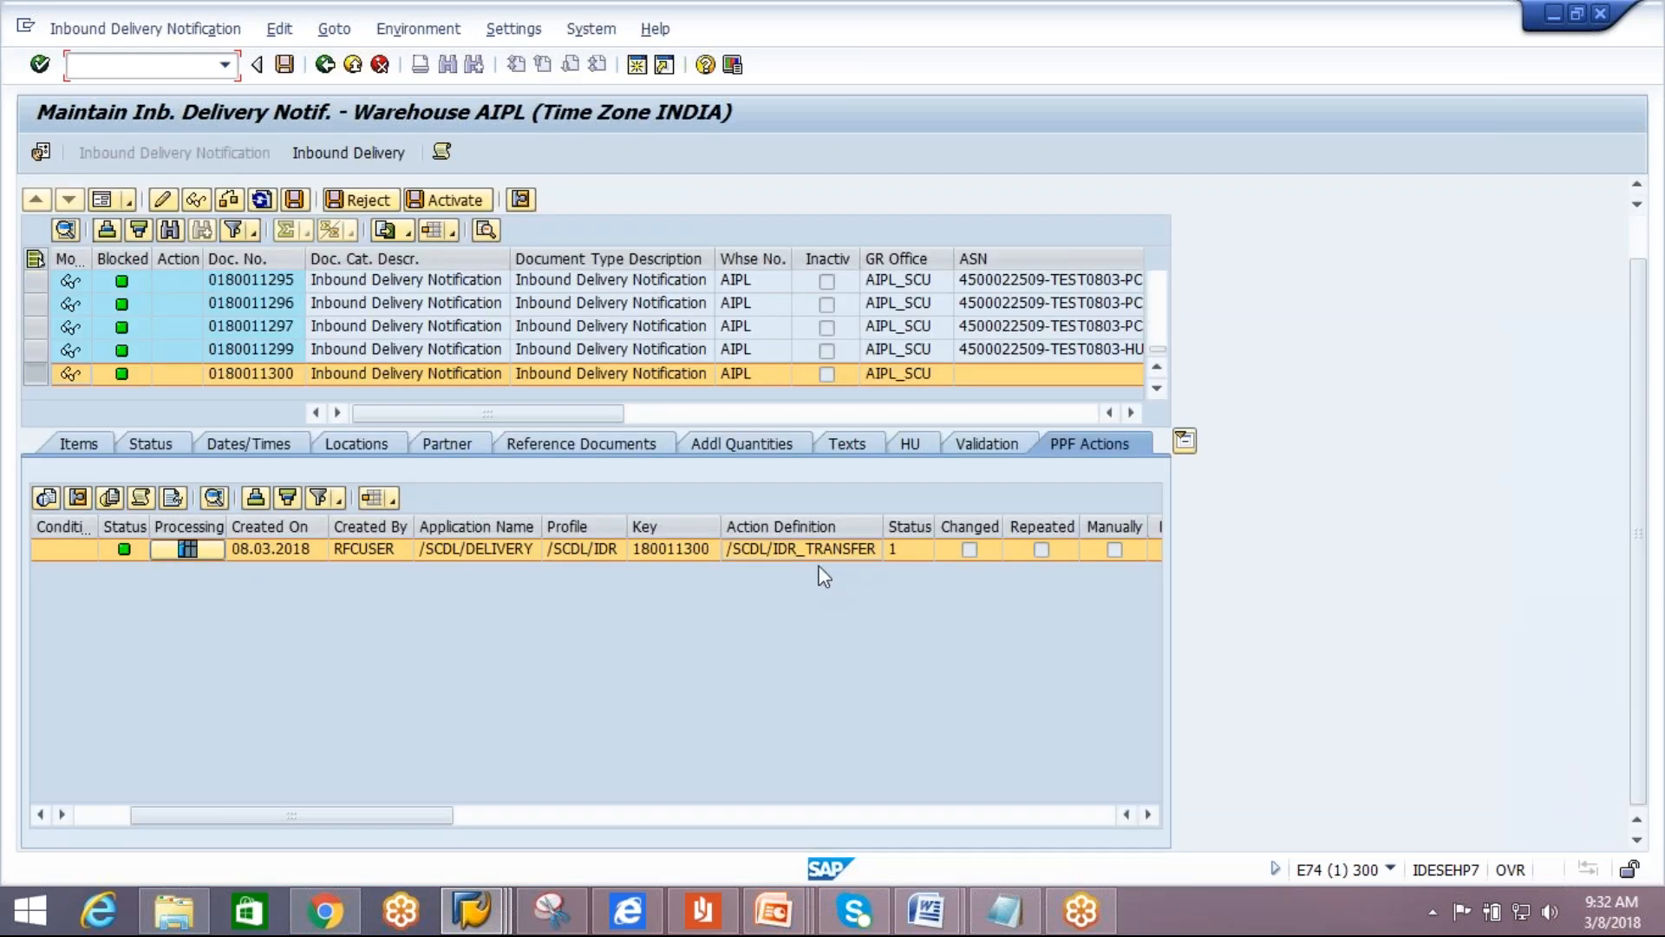
key("alt+Tab")
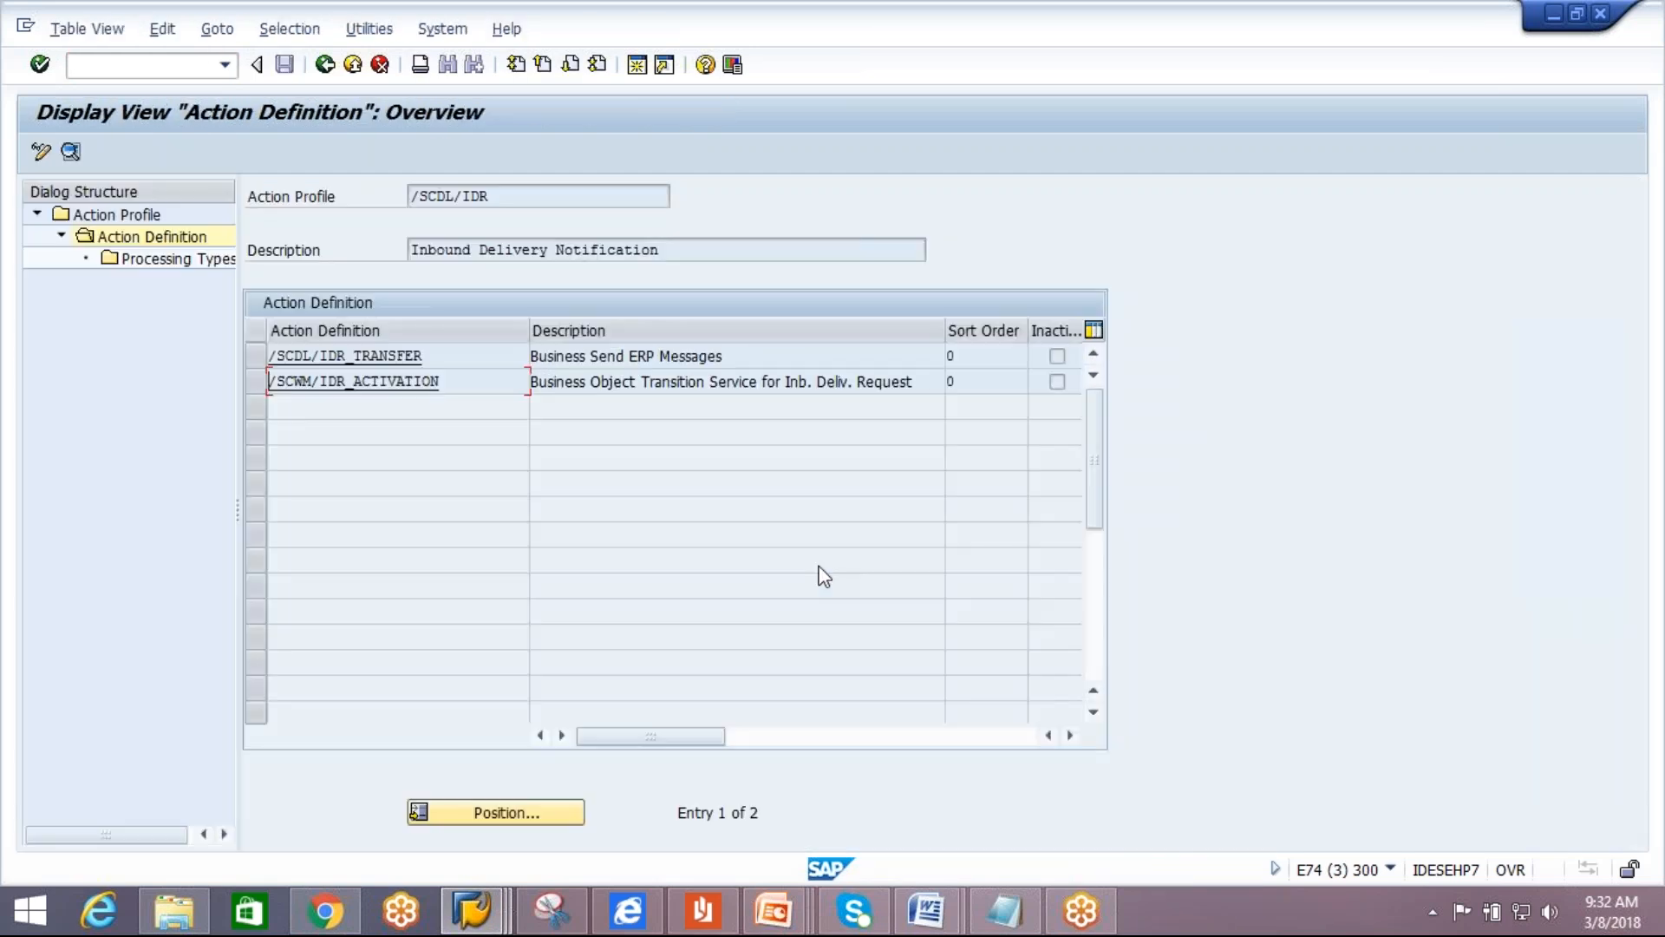
left_click(262, 356)
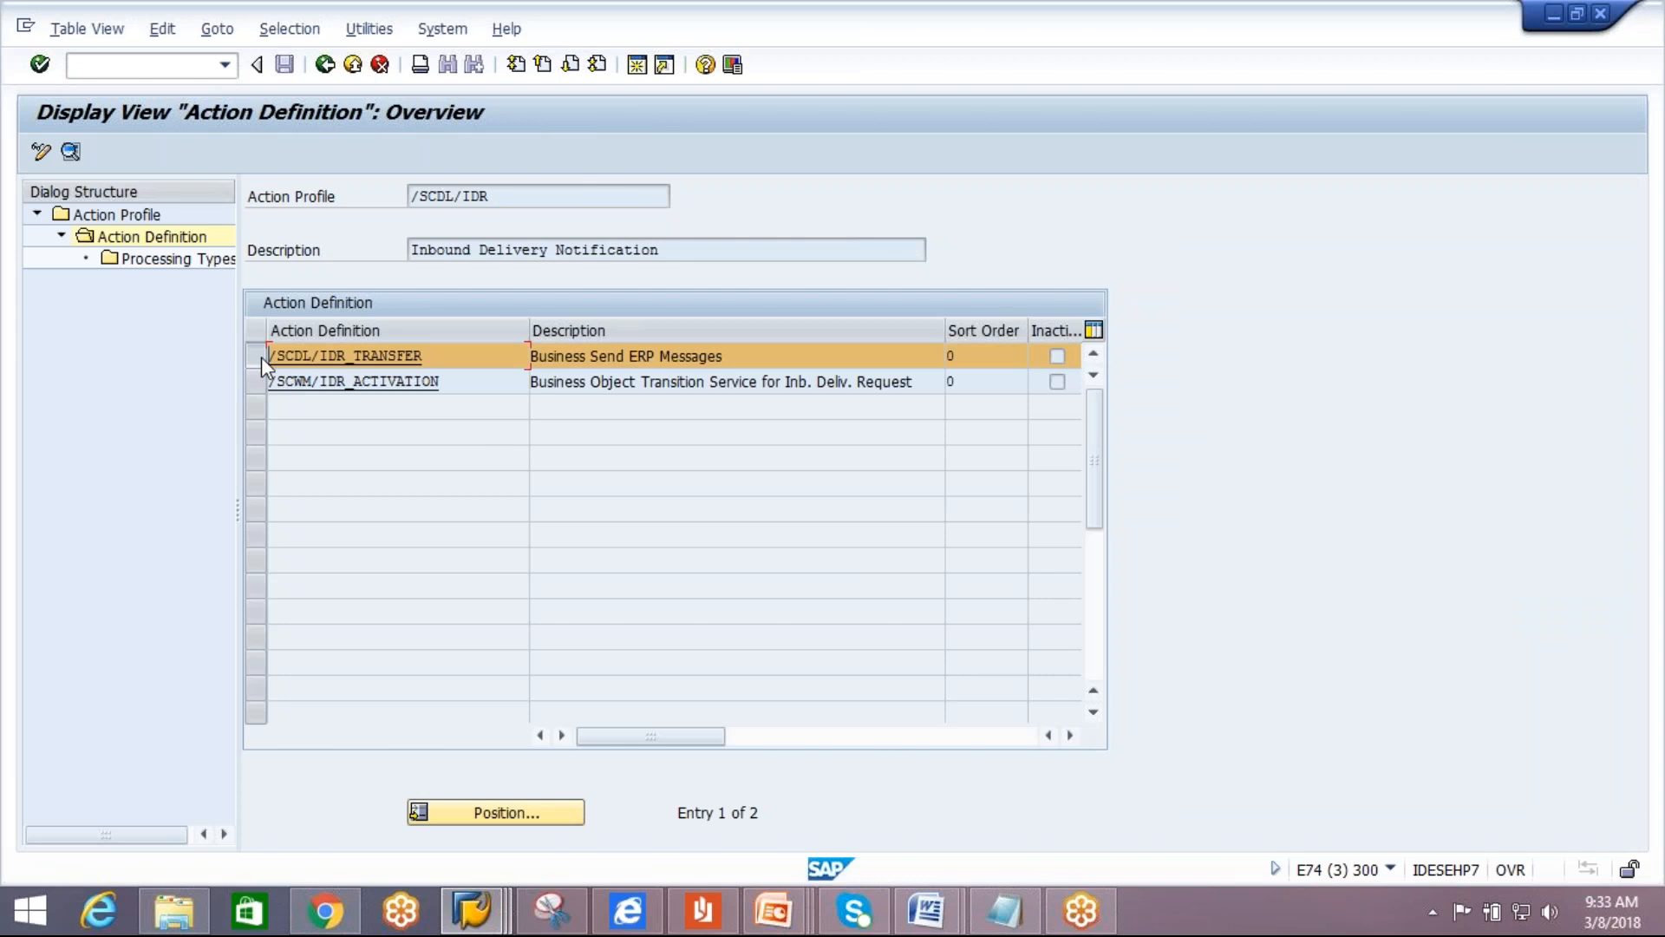
left_click(71, 153)
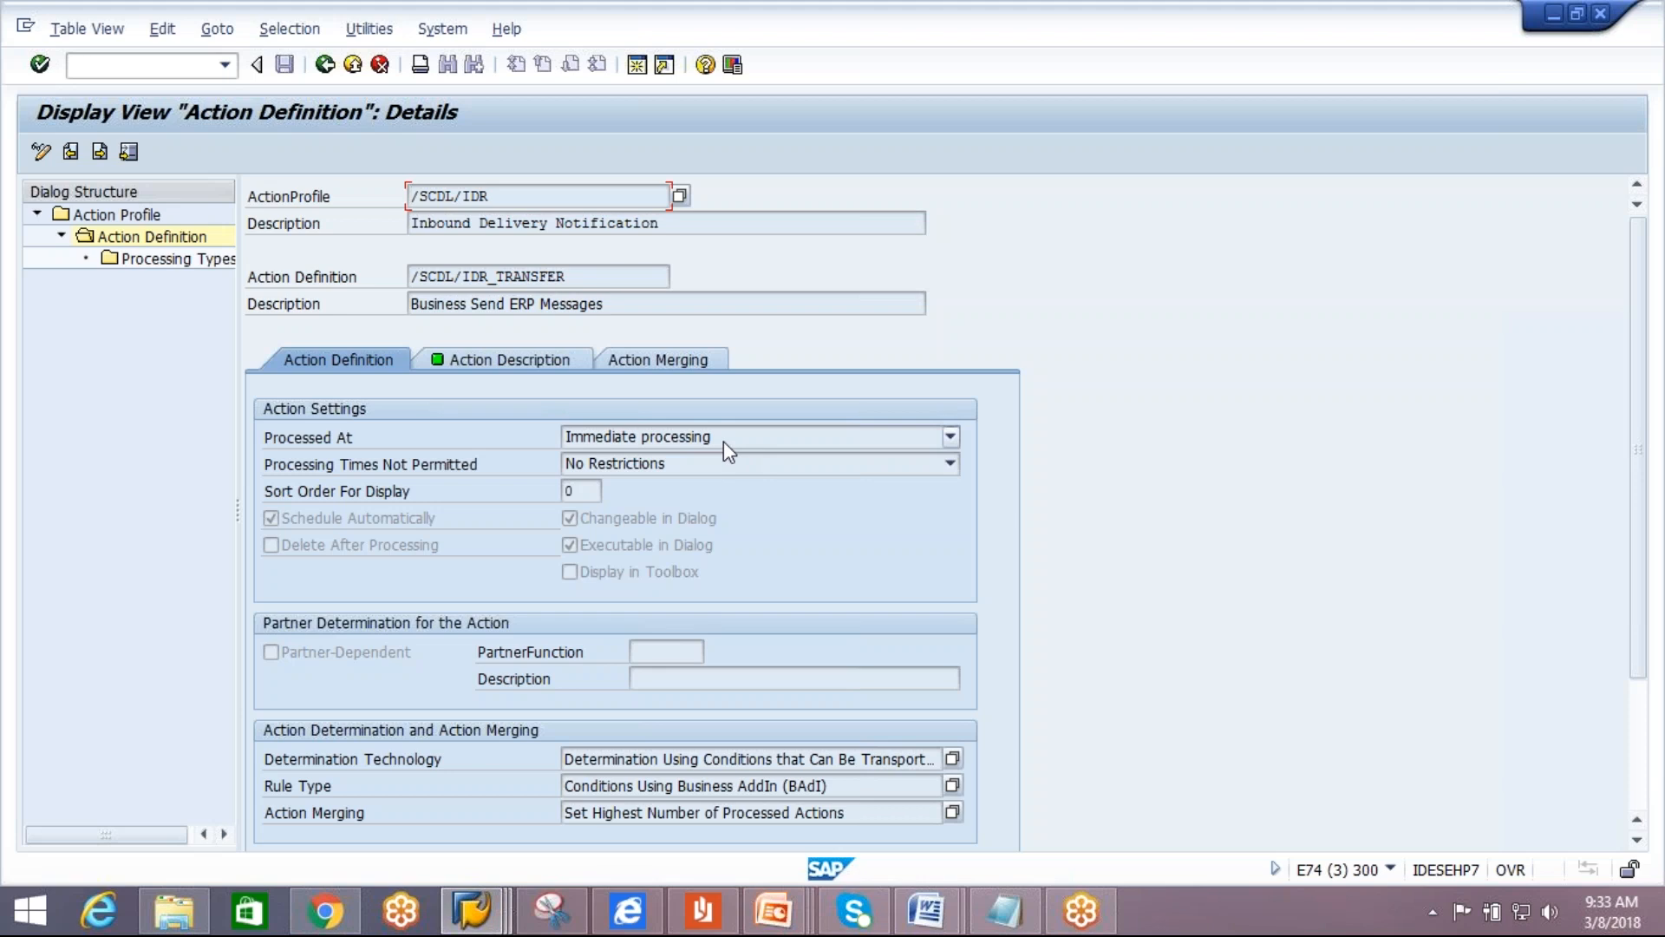
Switch to change mode and set action definition /SCDL/IDR_TRANSFER to be processed at "Processing using selection report".
left_click(40, 151)
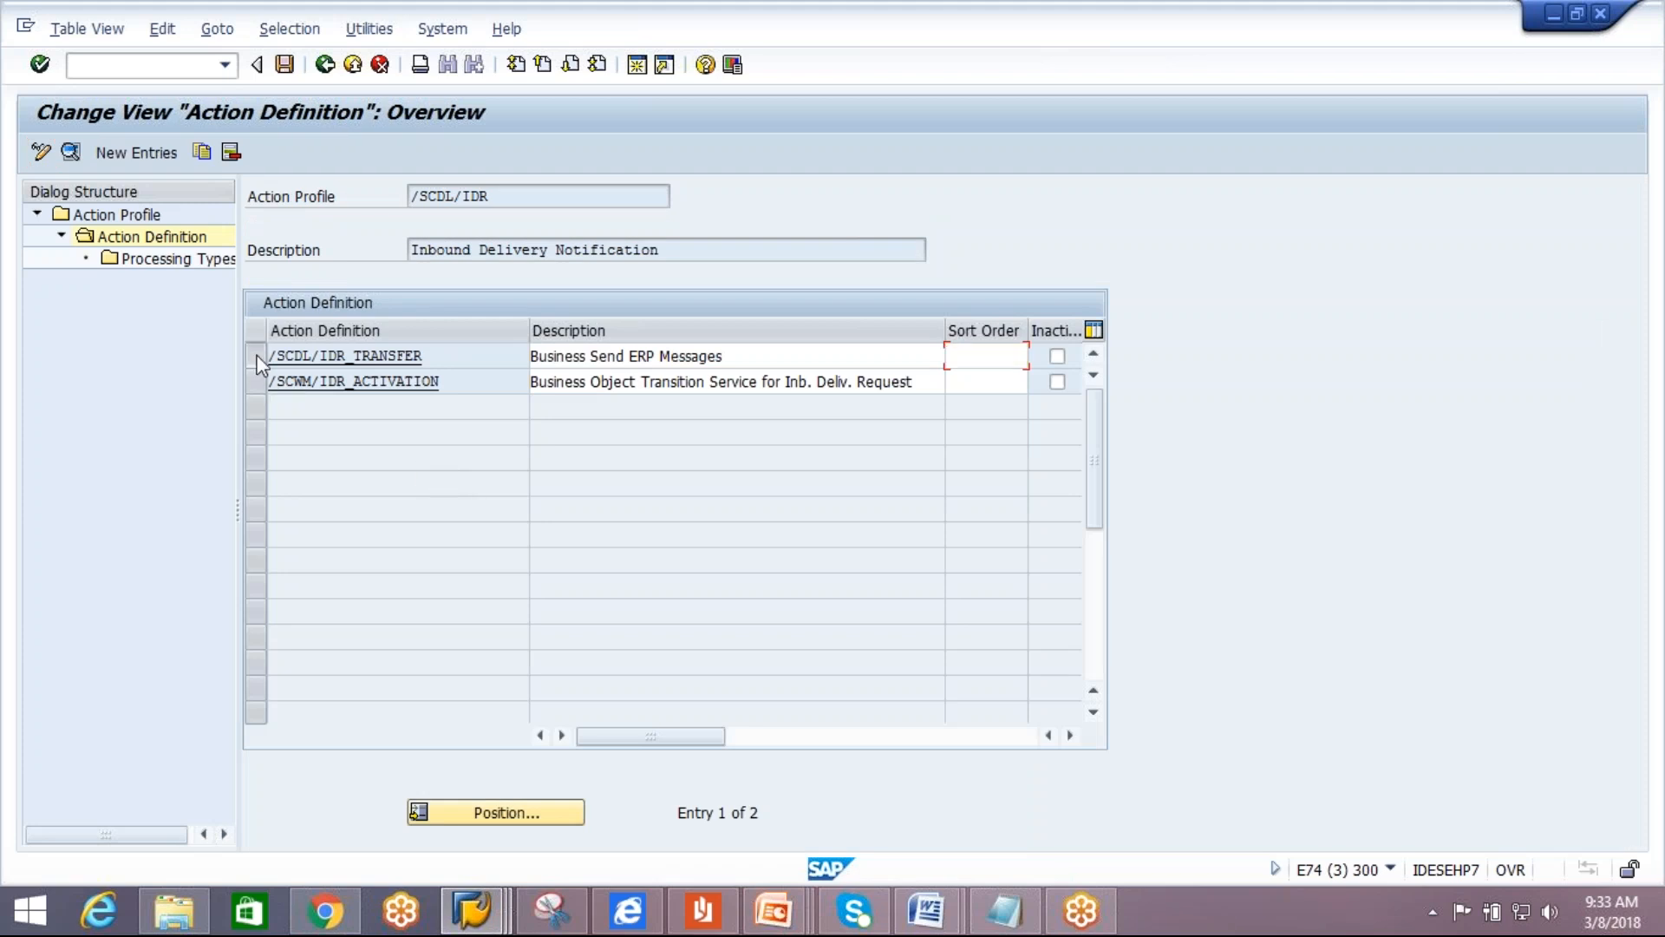
left_click(256, 356)
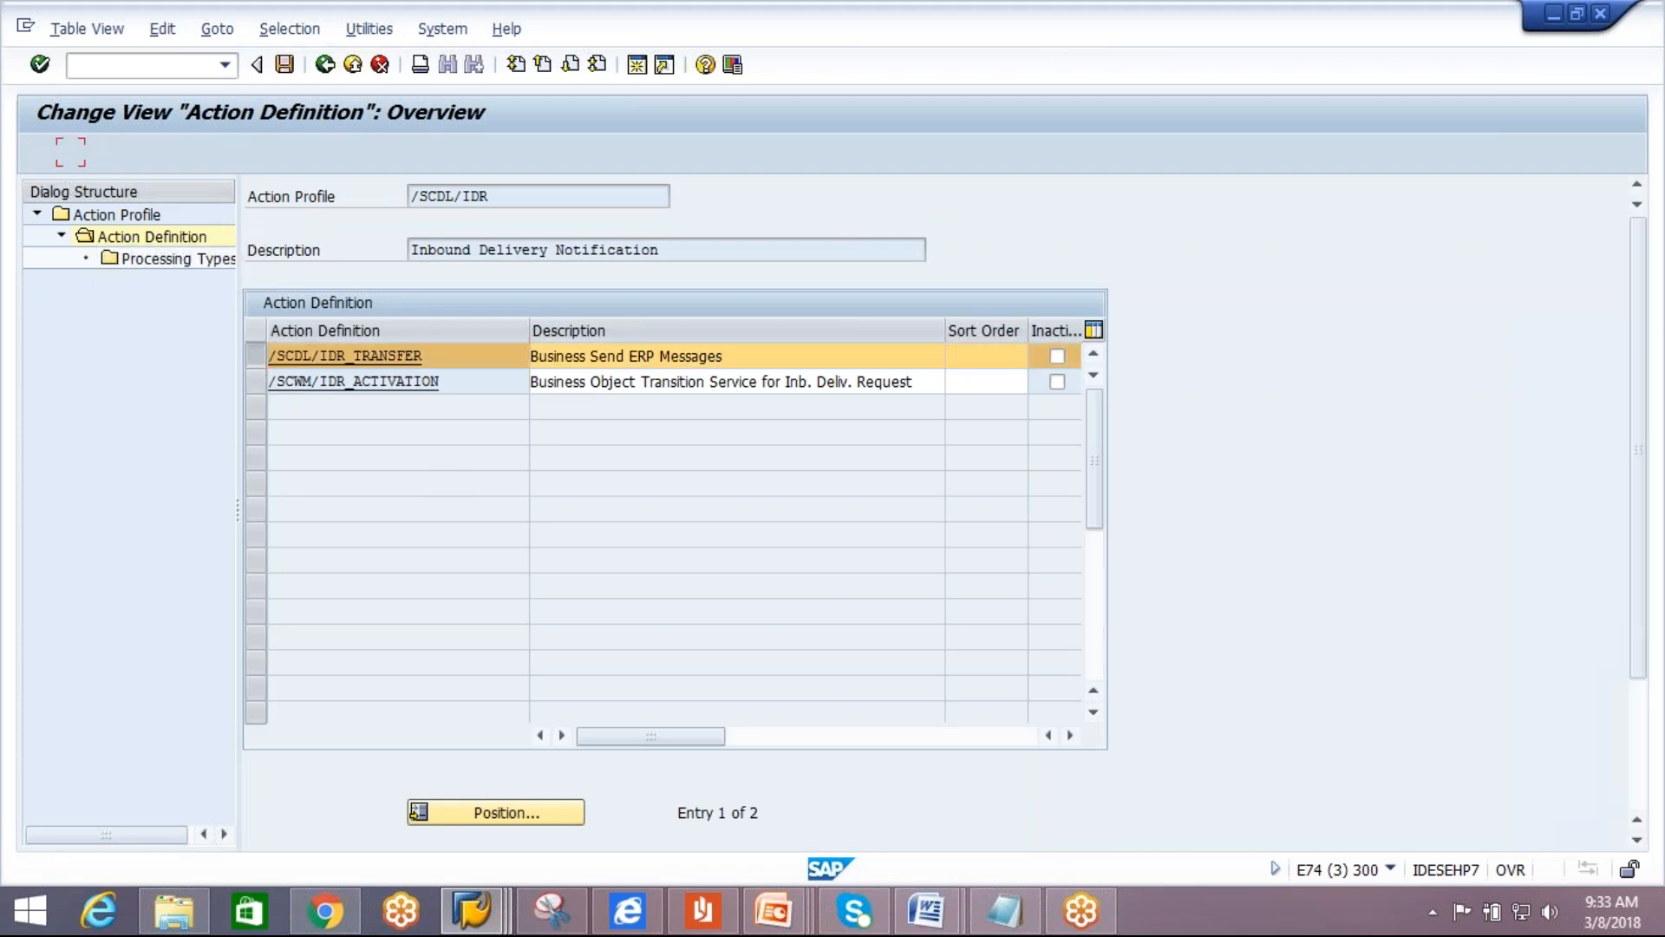
left_click(69, 154)
left_click(951, 438)
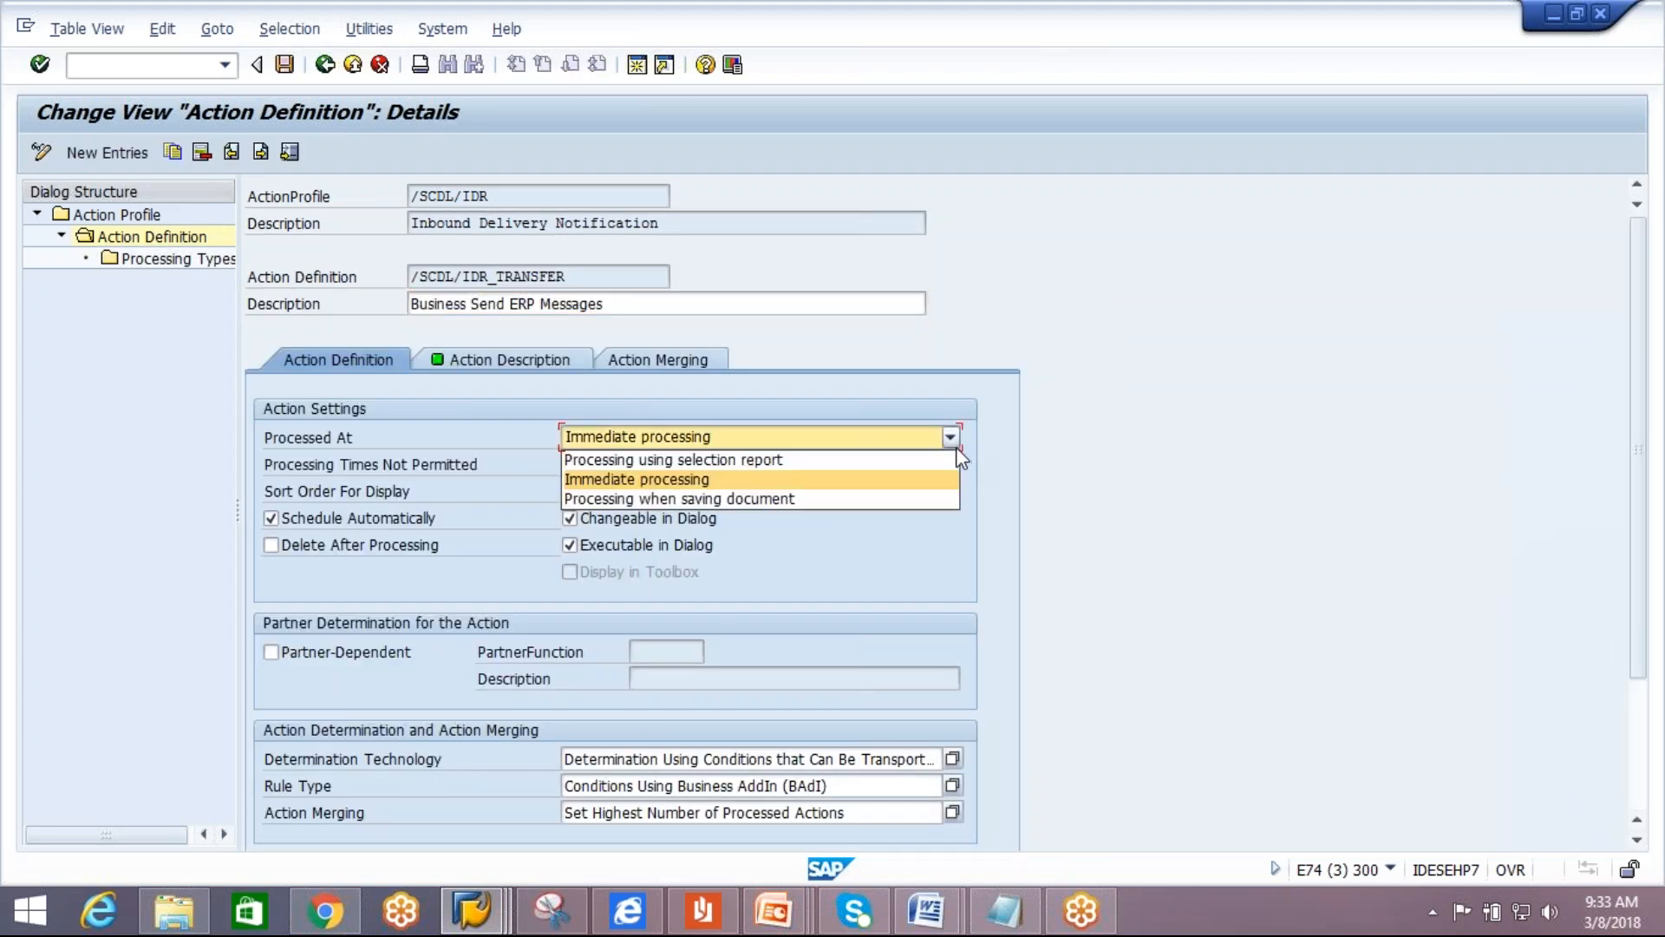
left_click(819, 462)
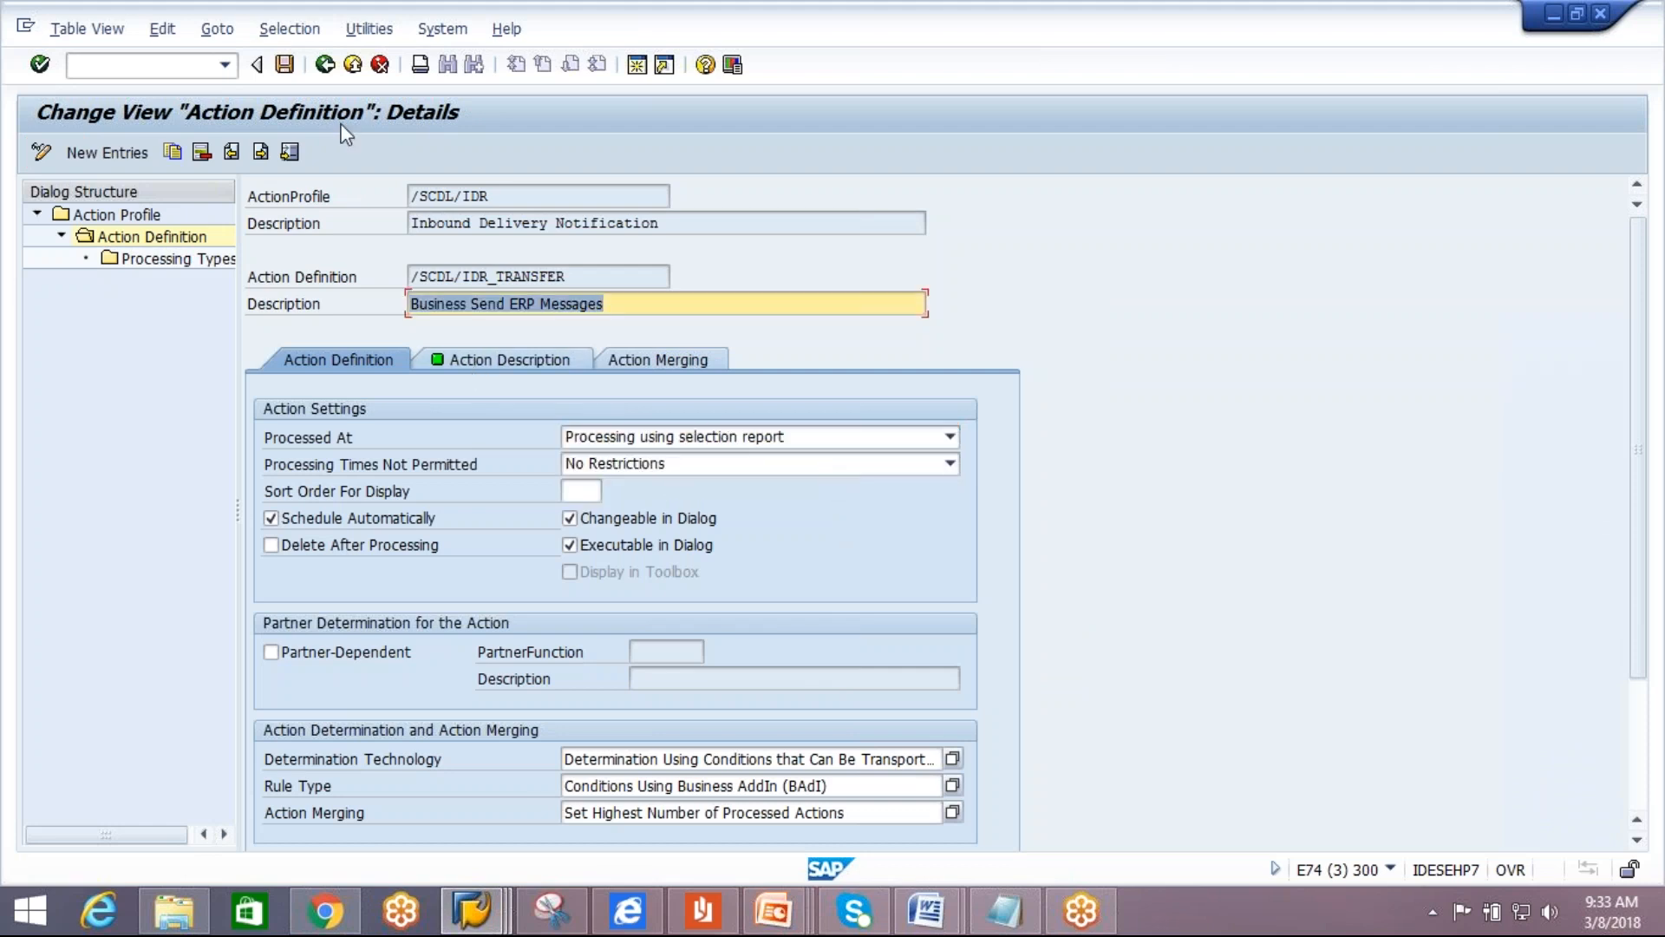
Save the action definition to the "EWM practice session" customizing request and return to the overview of PPF applications.
left_click(286, 66)
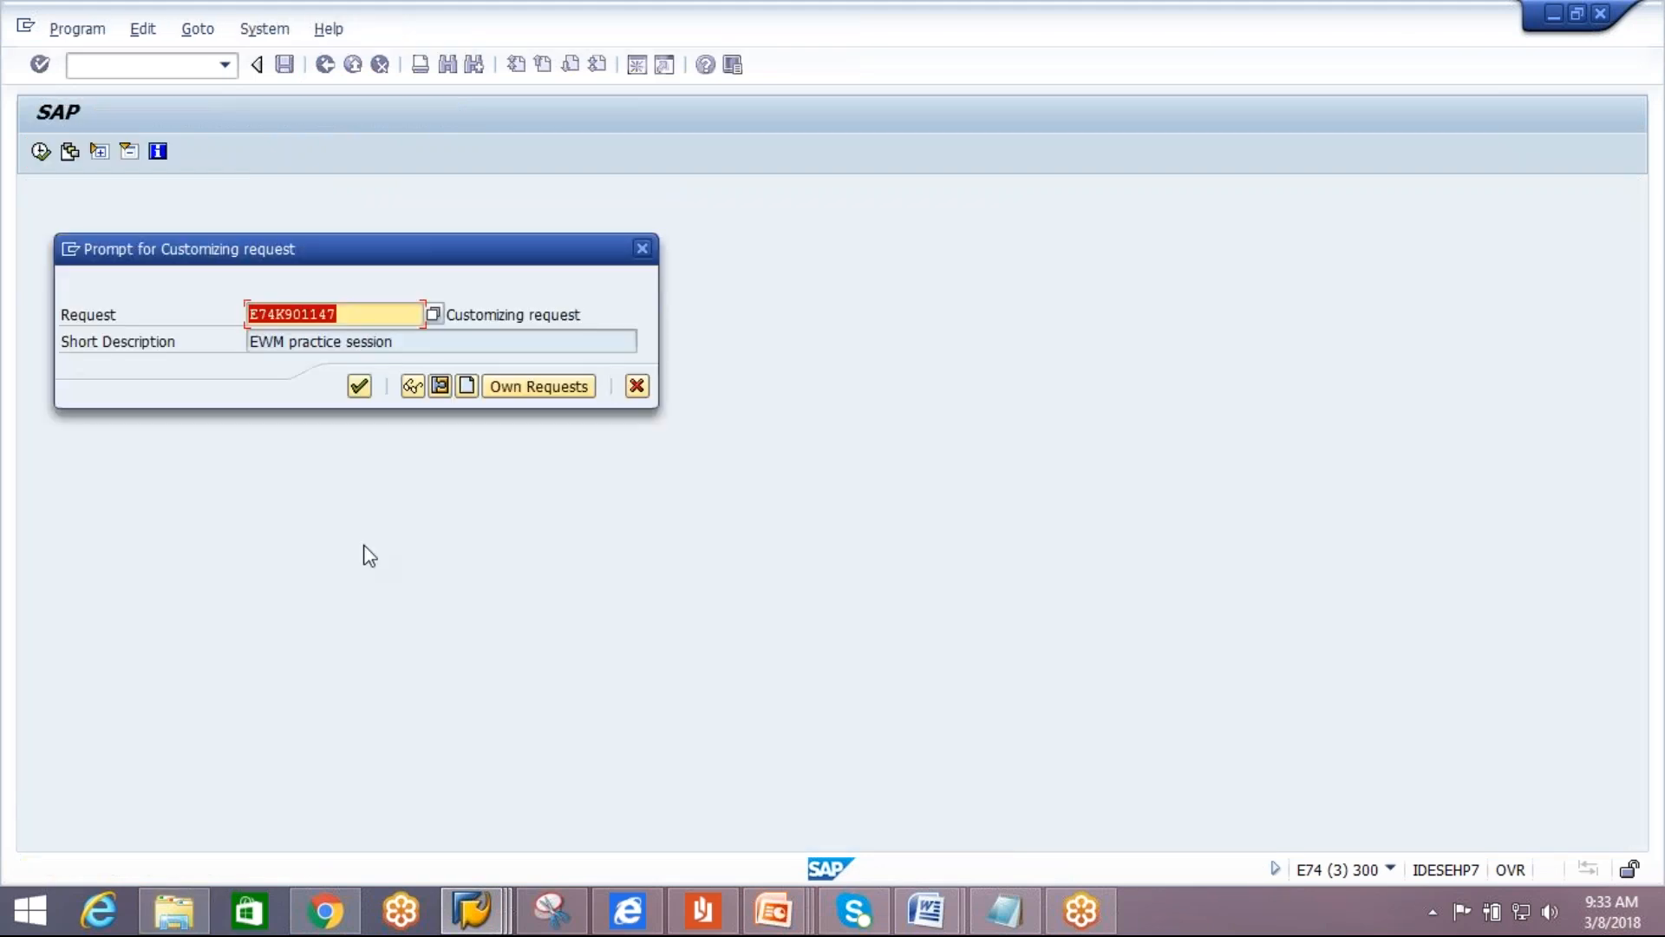
left_click(359, 386)
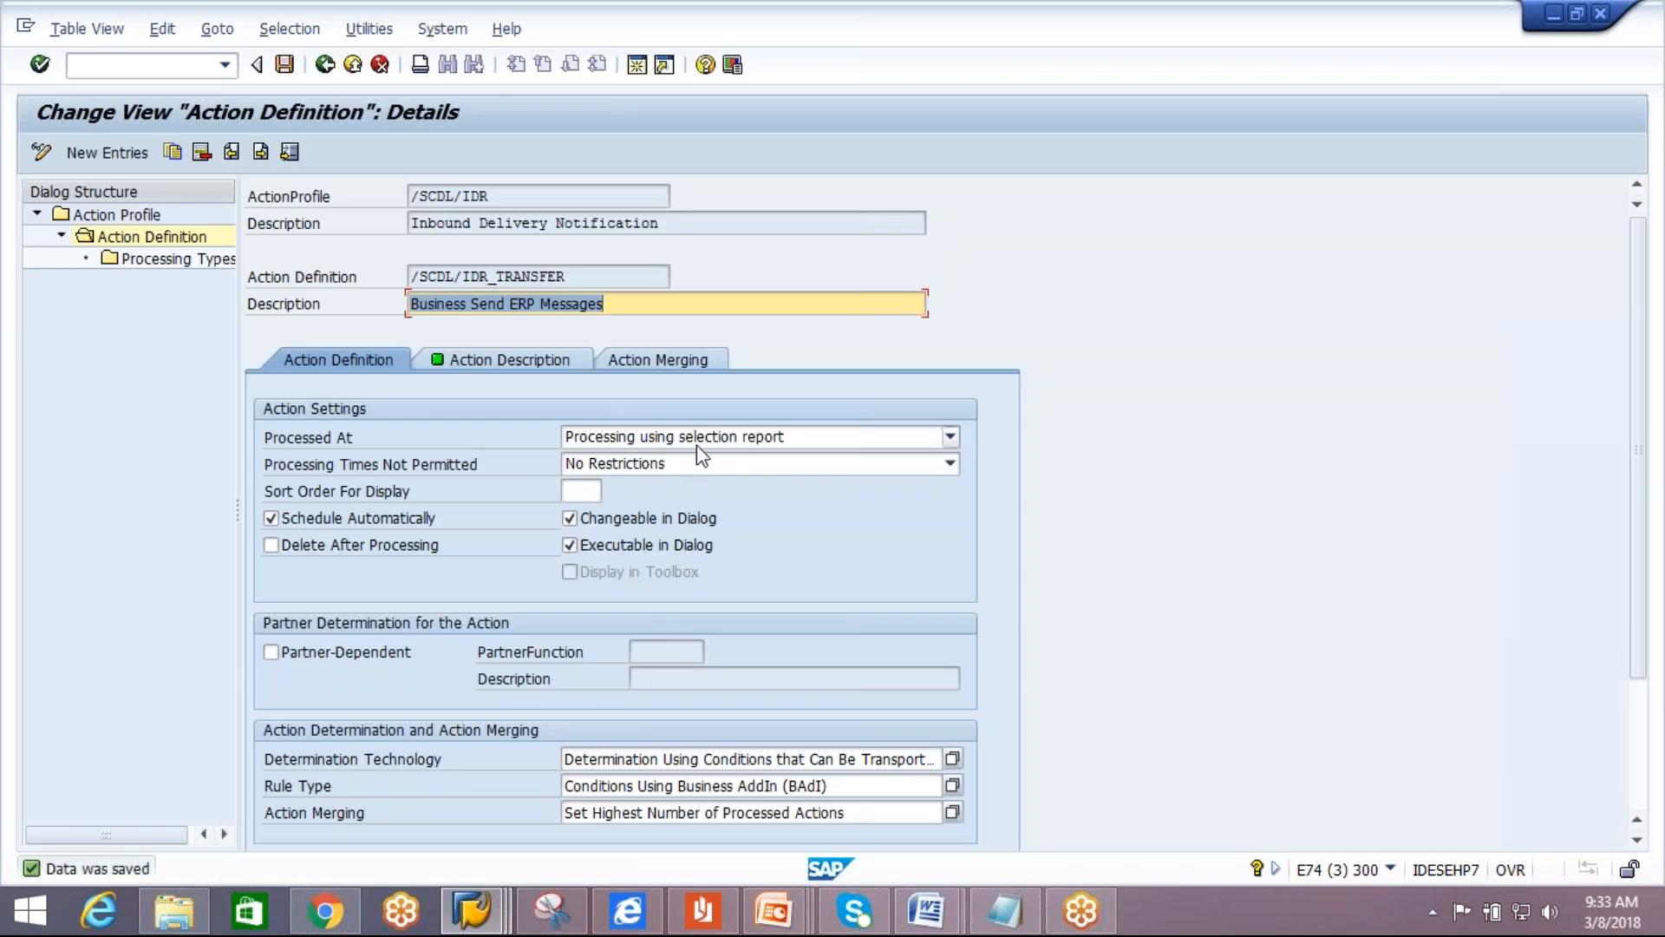
left_click(327, 76)
left_click(325, 66)
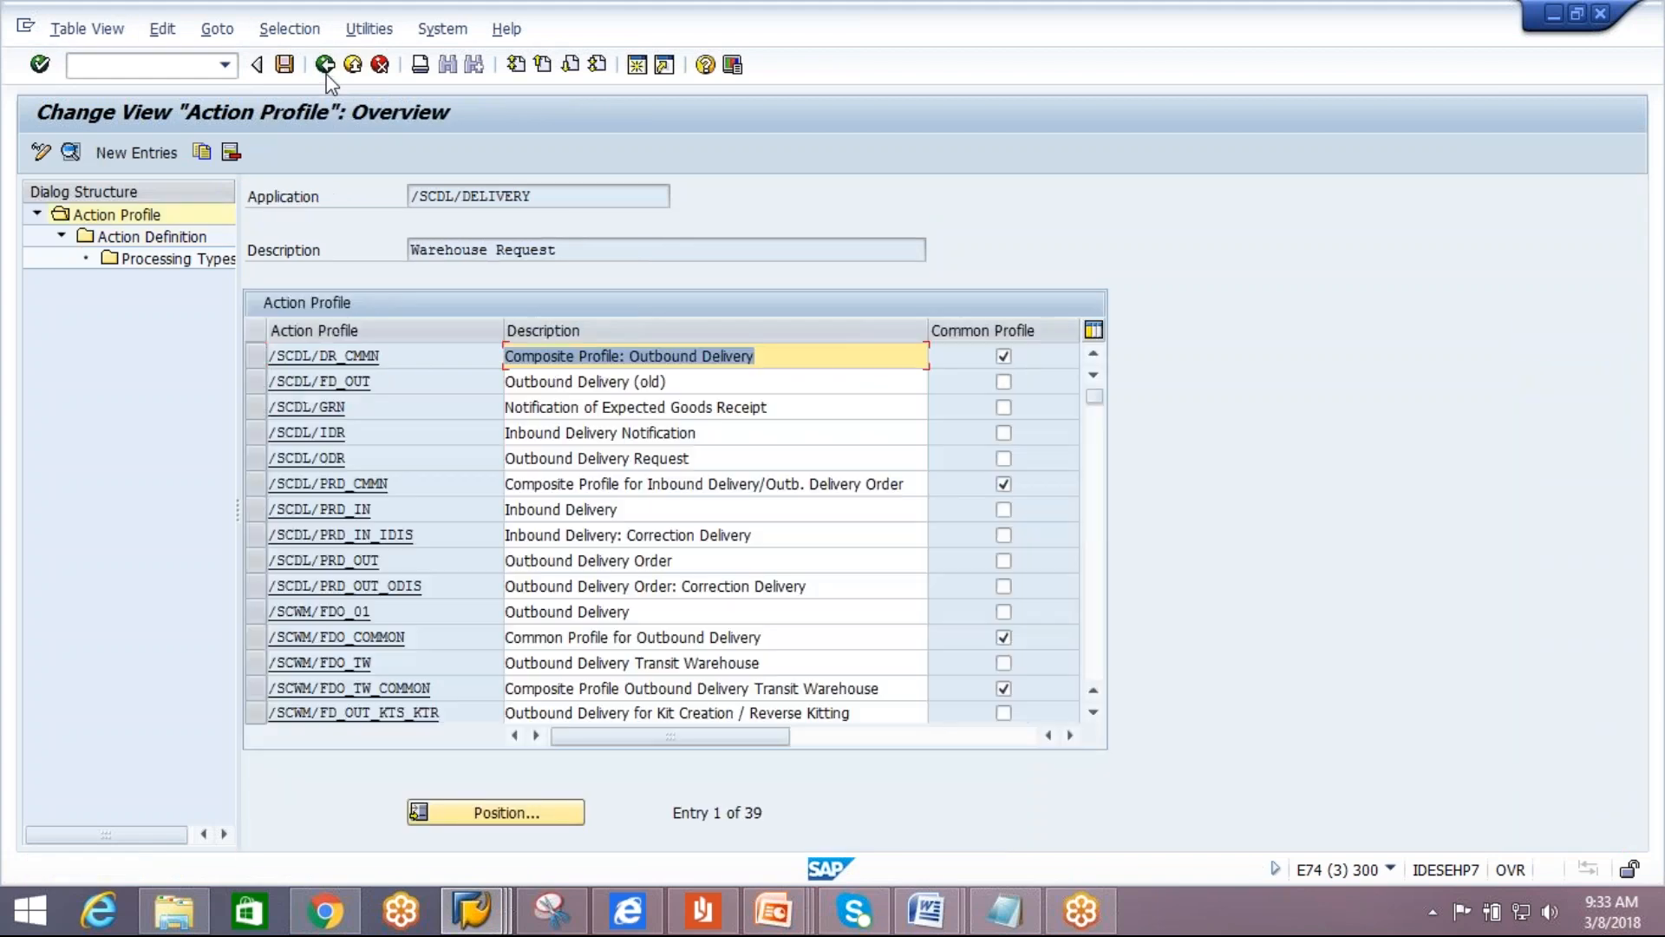
left_click(325, 66)
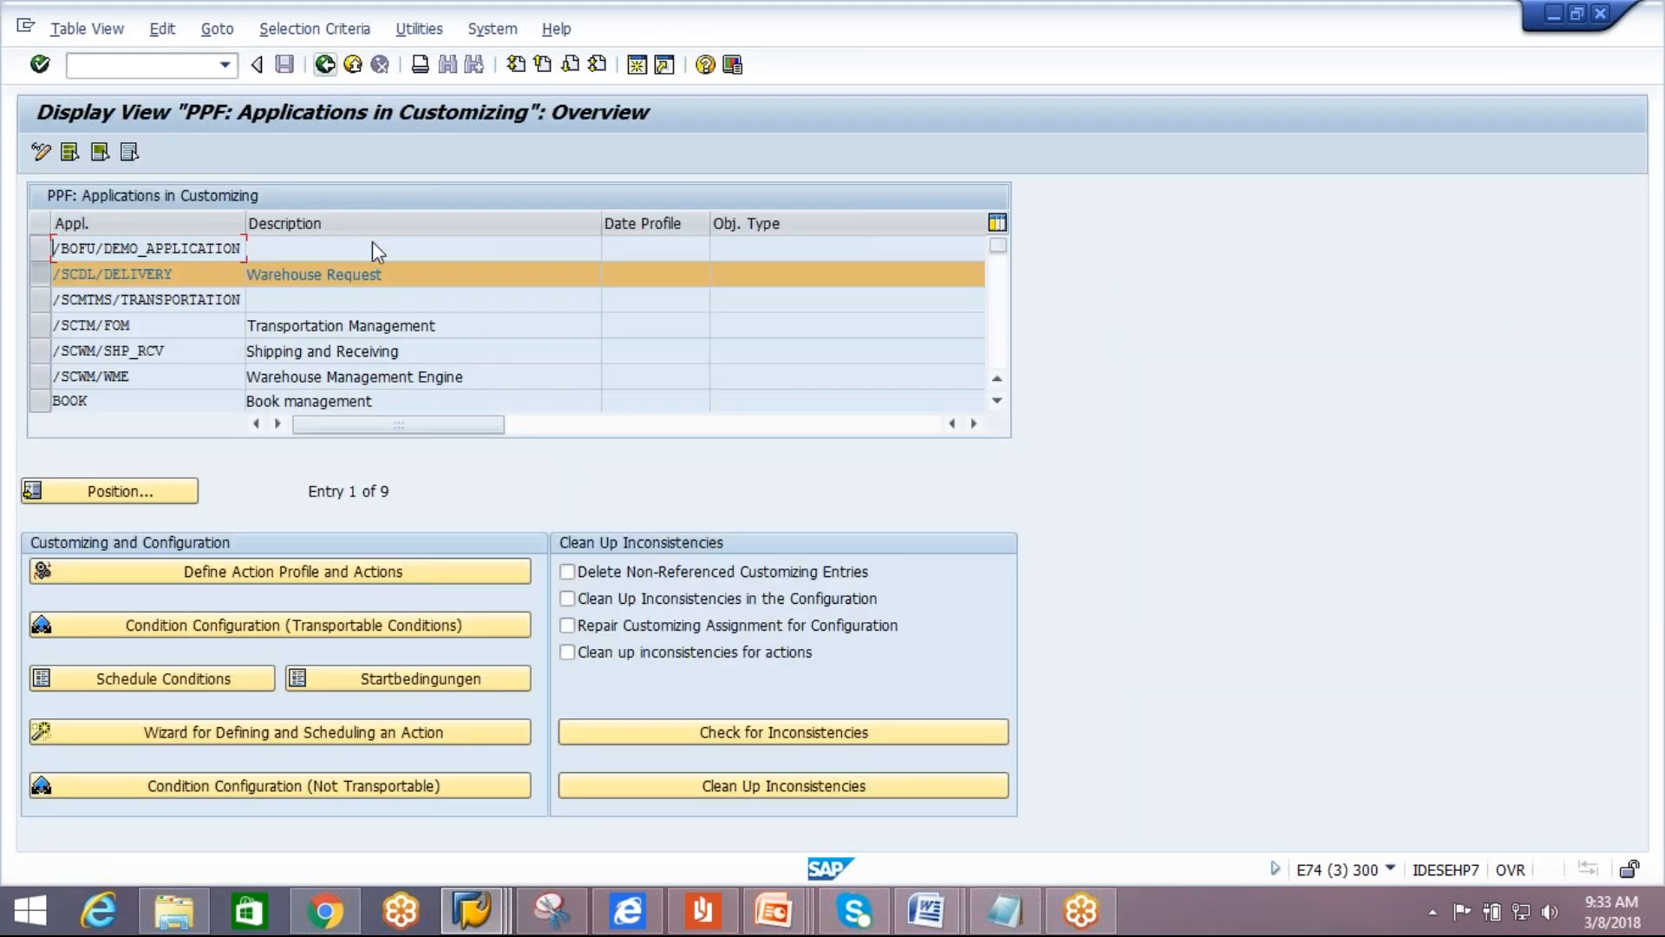
Switch to the ERP session for creating inbound deliveries, leave the transaction and restart it with VL31N.
mouse_move(492, 923)
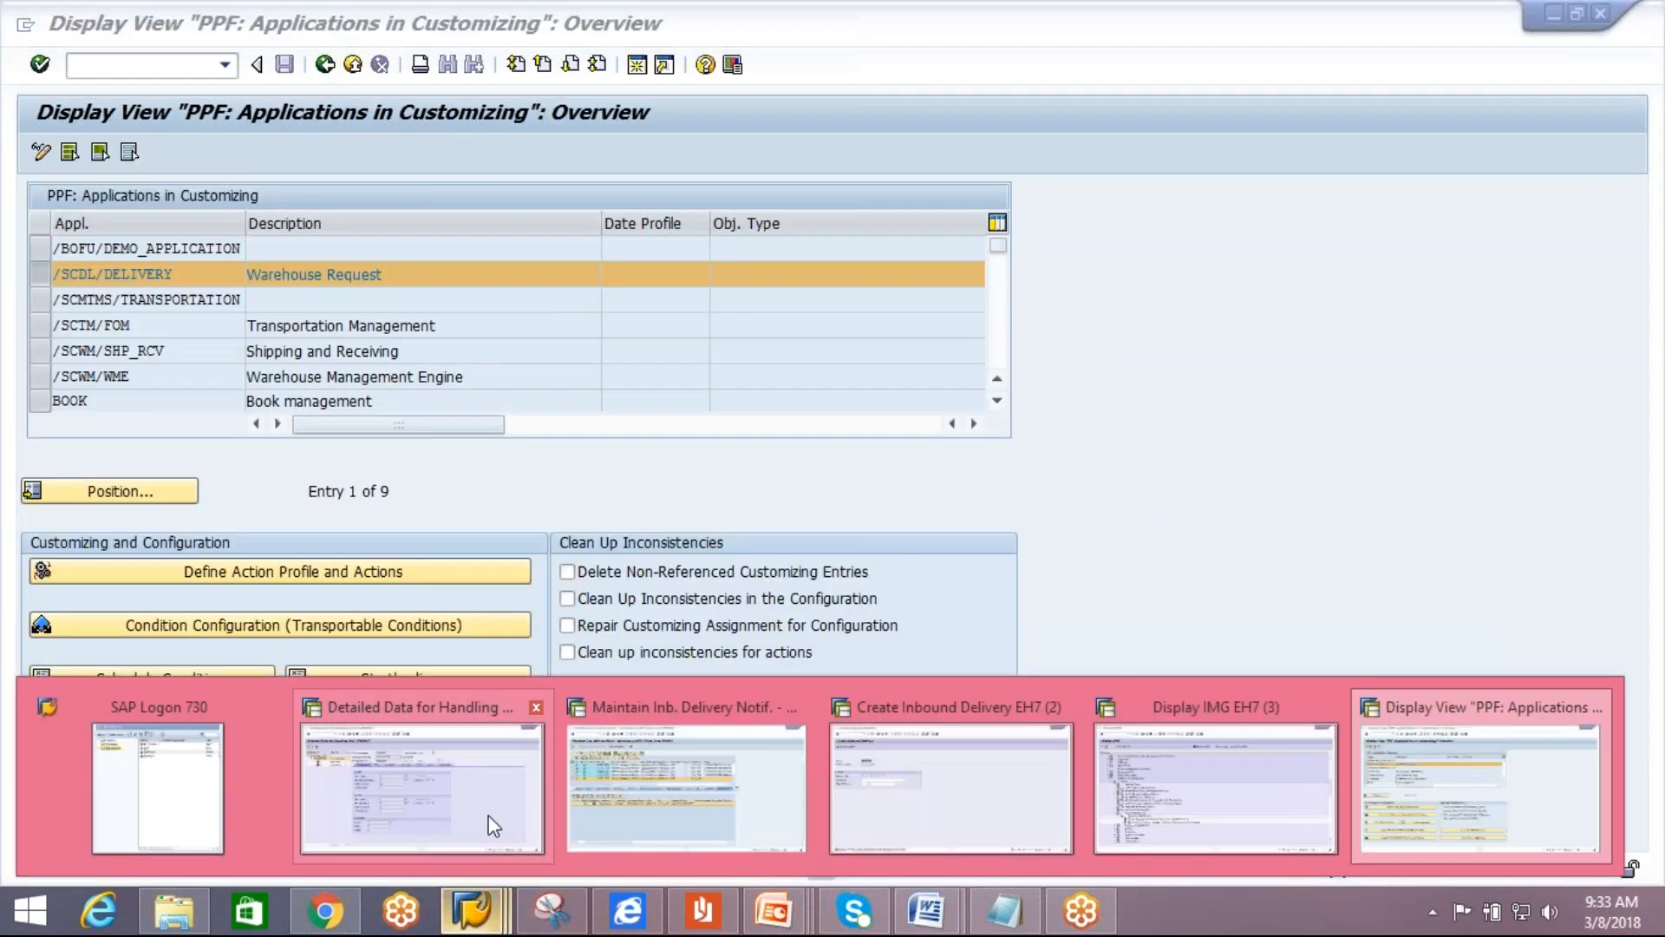
left_click(459, 816)
mouse_move(473, 910)
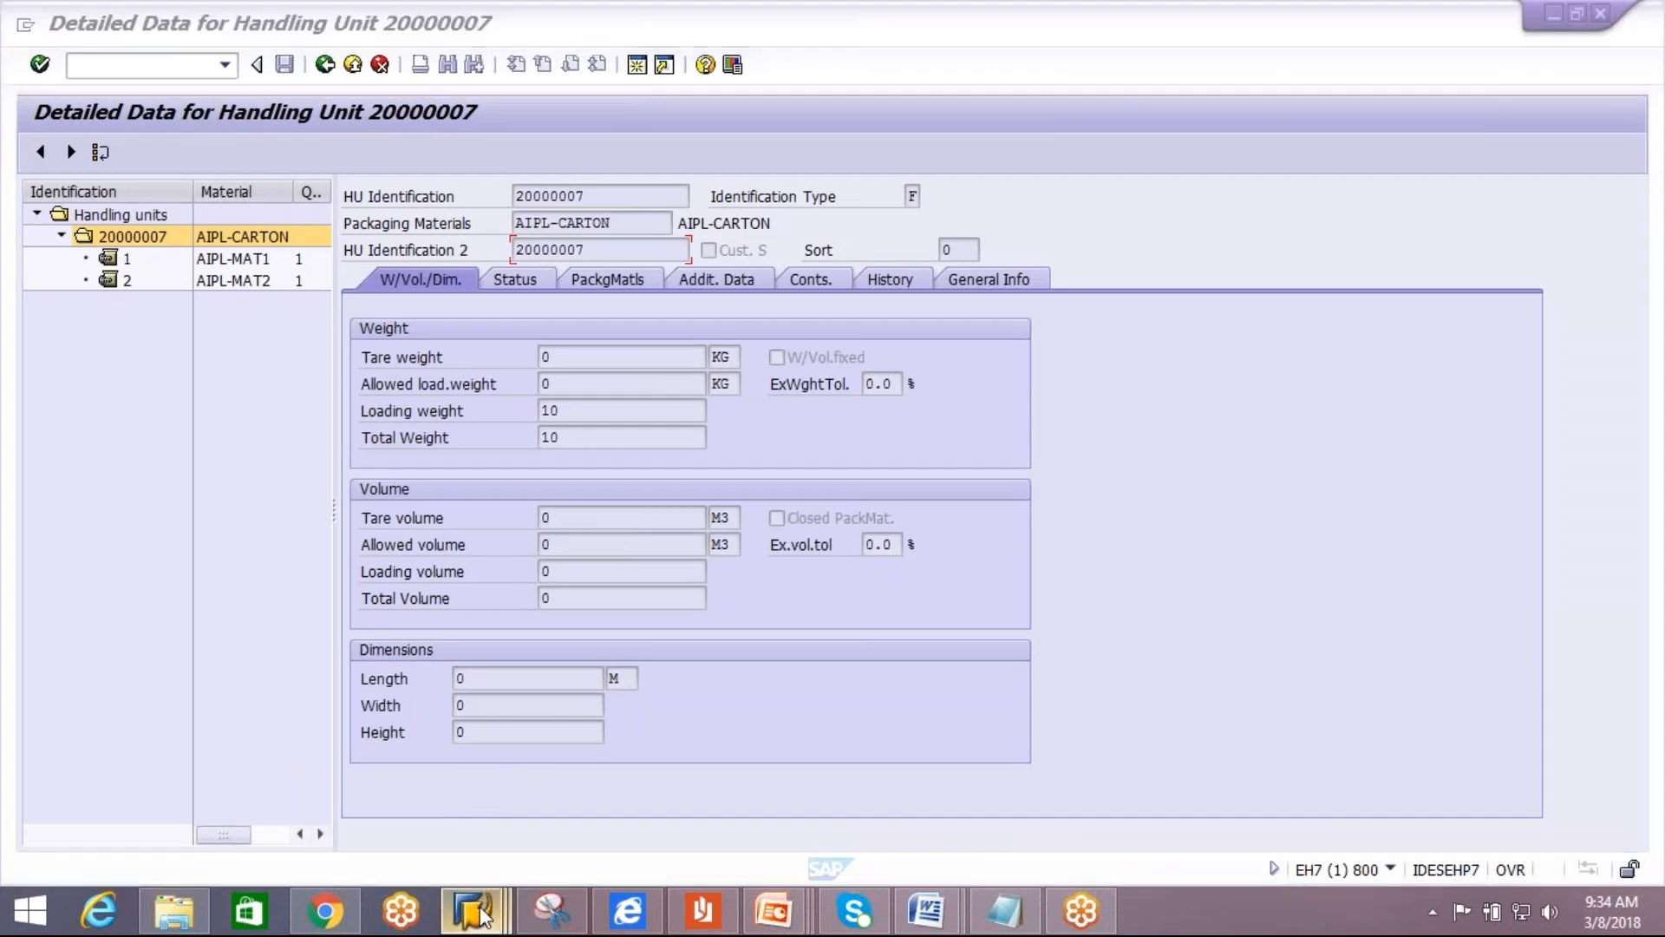
left_click(929, 739)
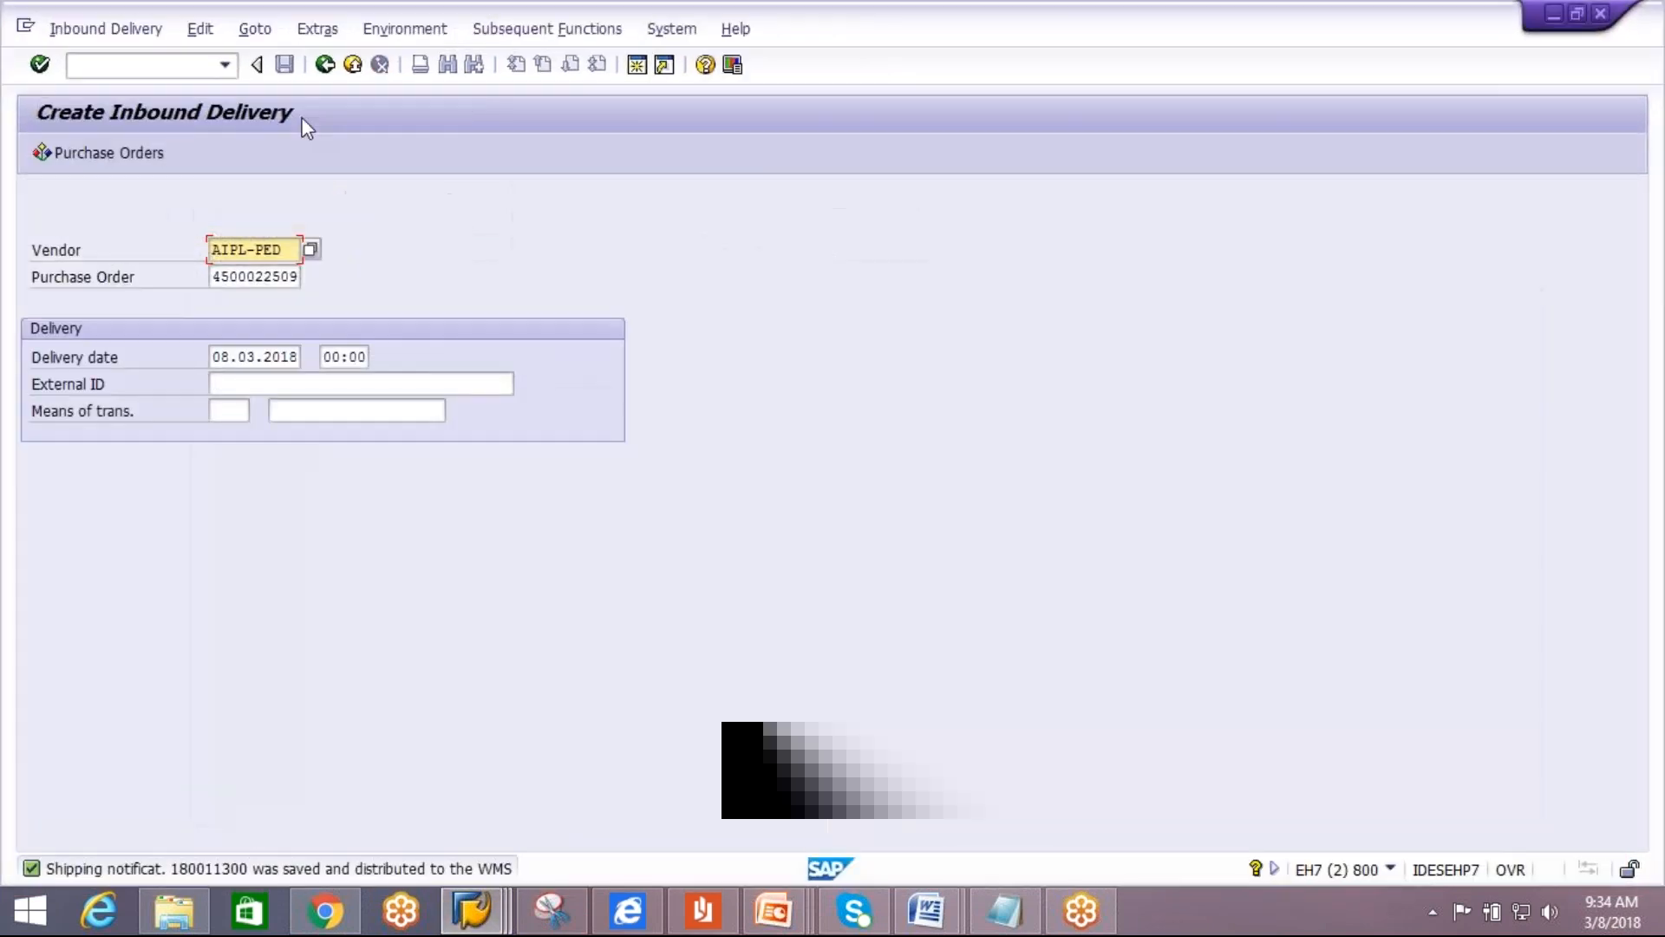
left_click(324, 65)
left_click(225, 64)
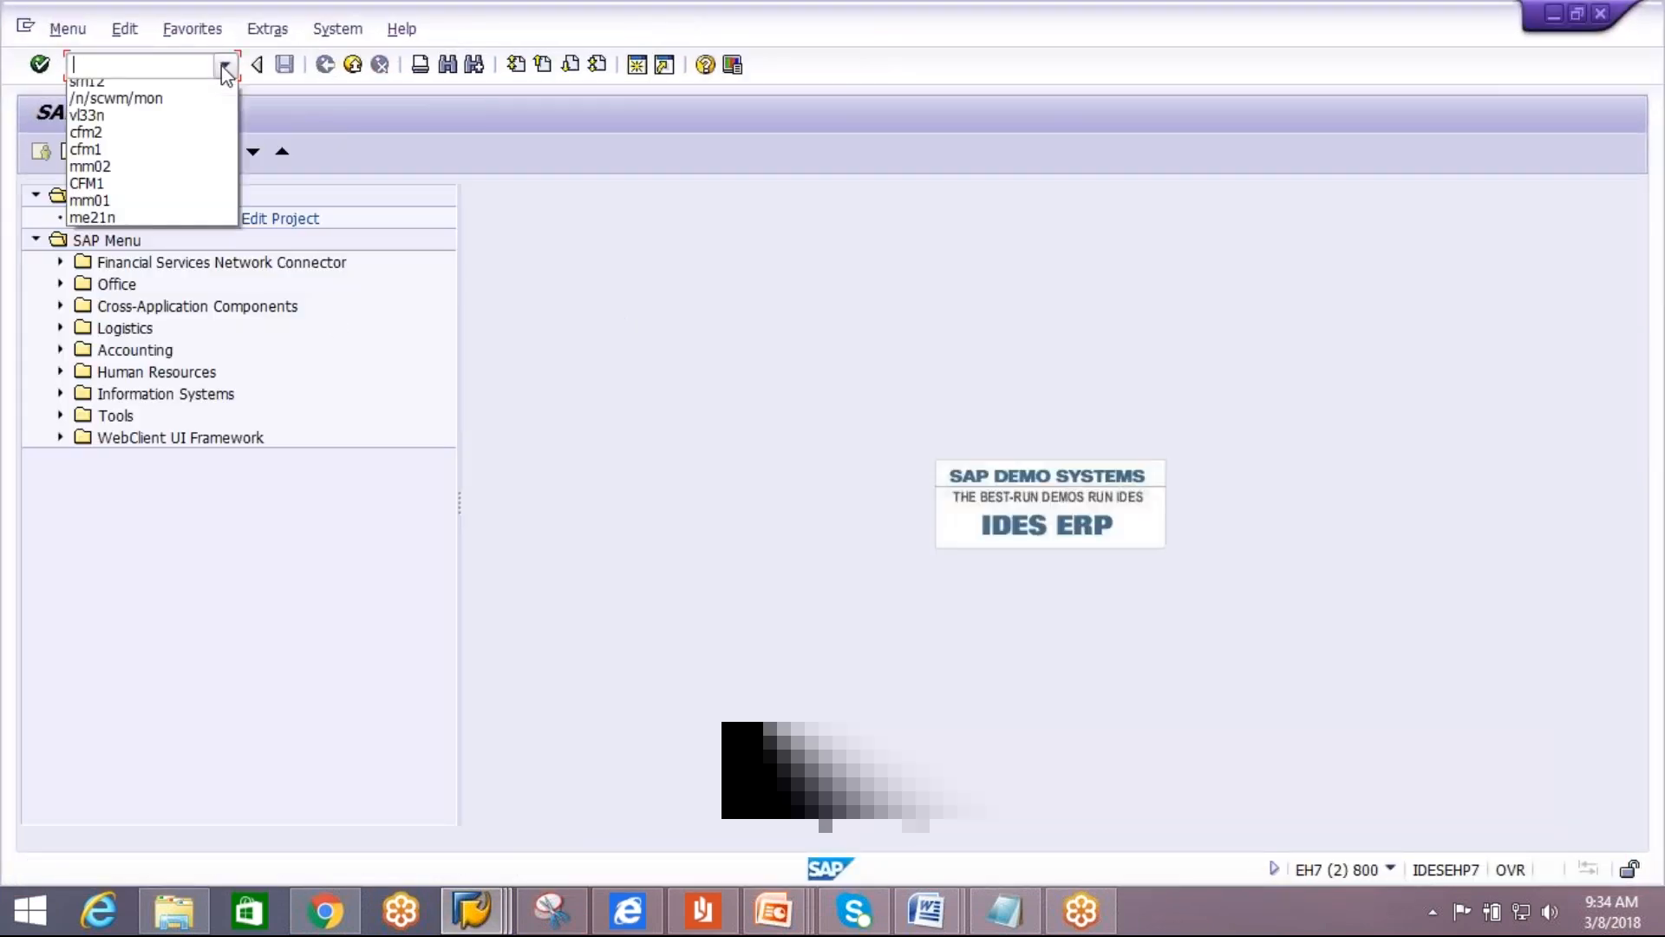
left_click(147, 108)
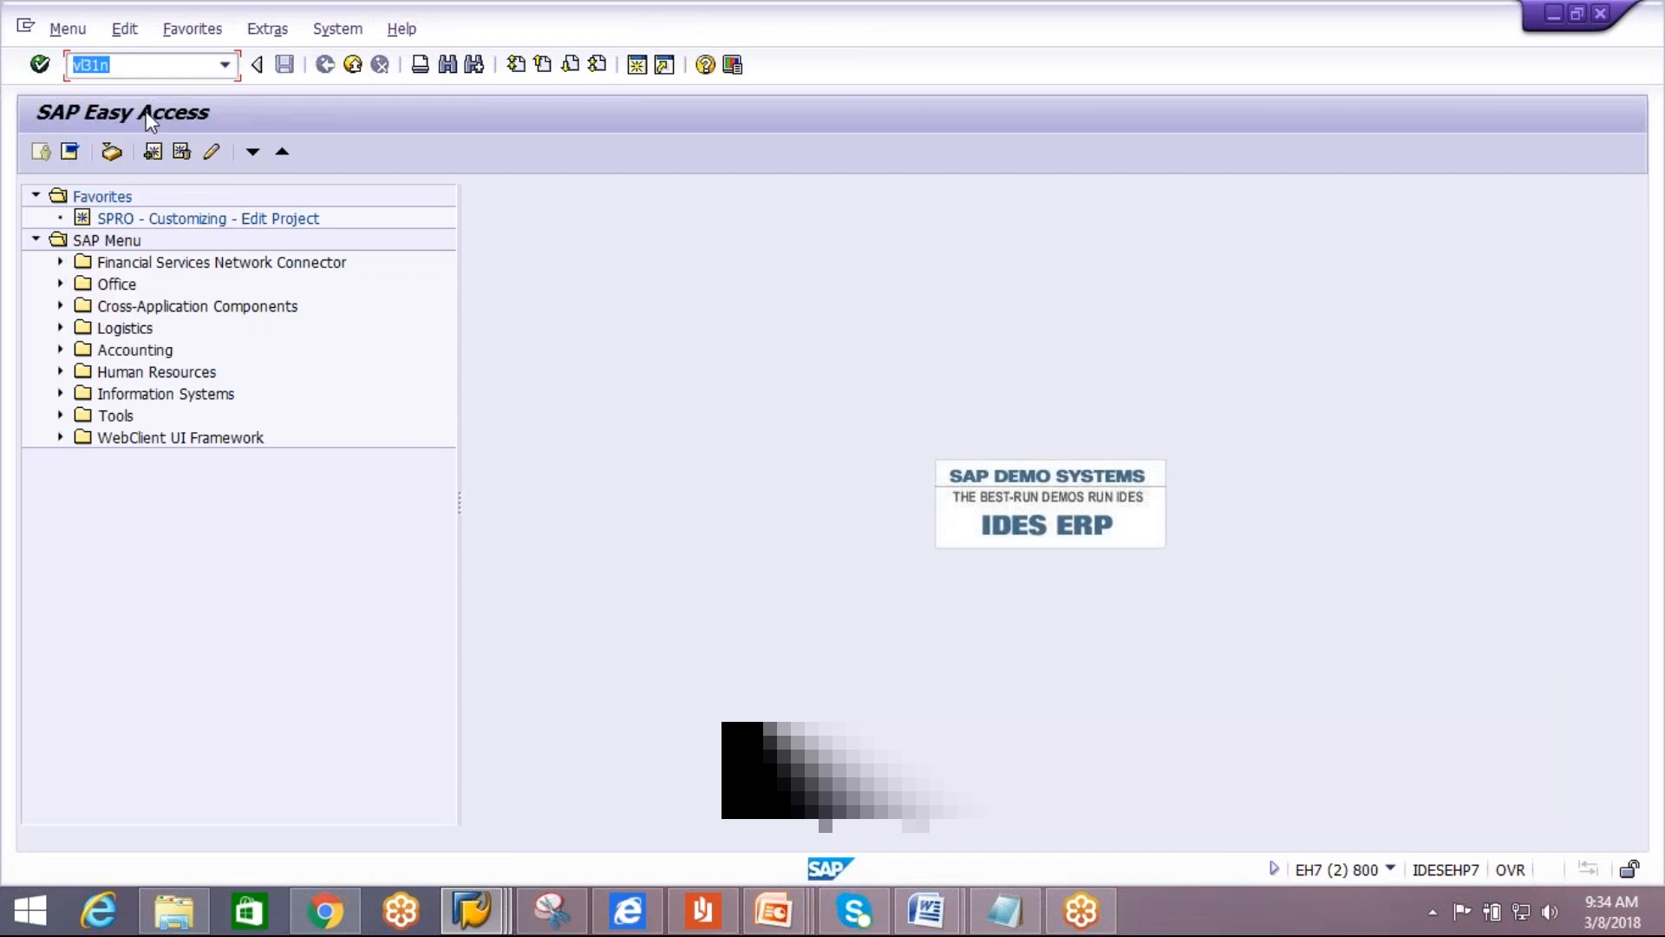
key("Return")
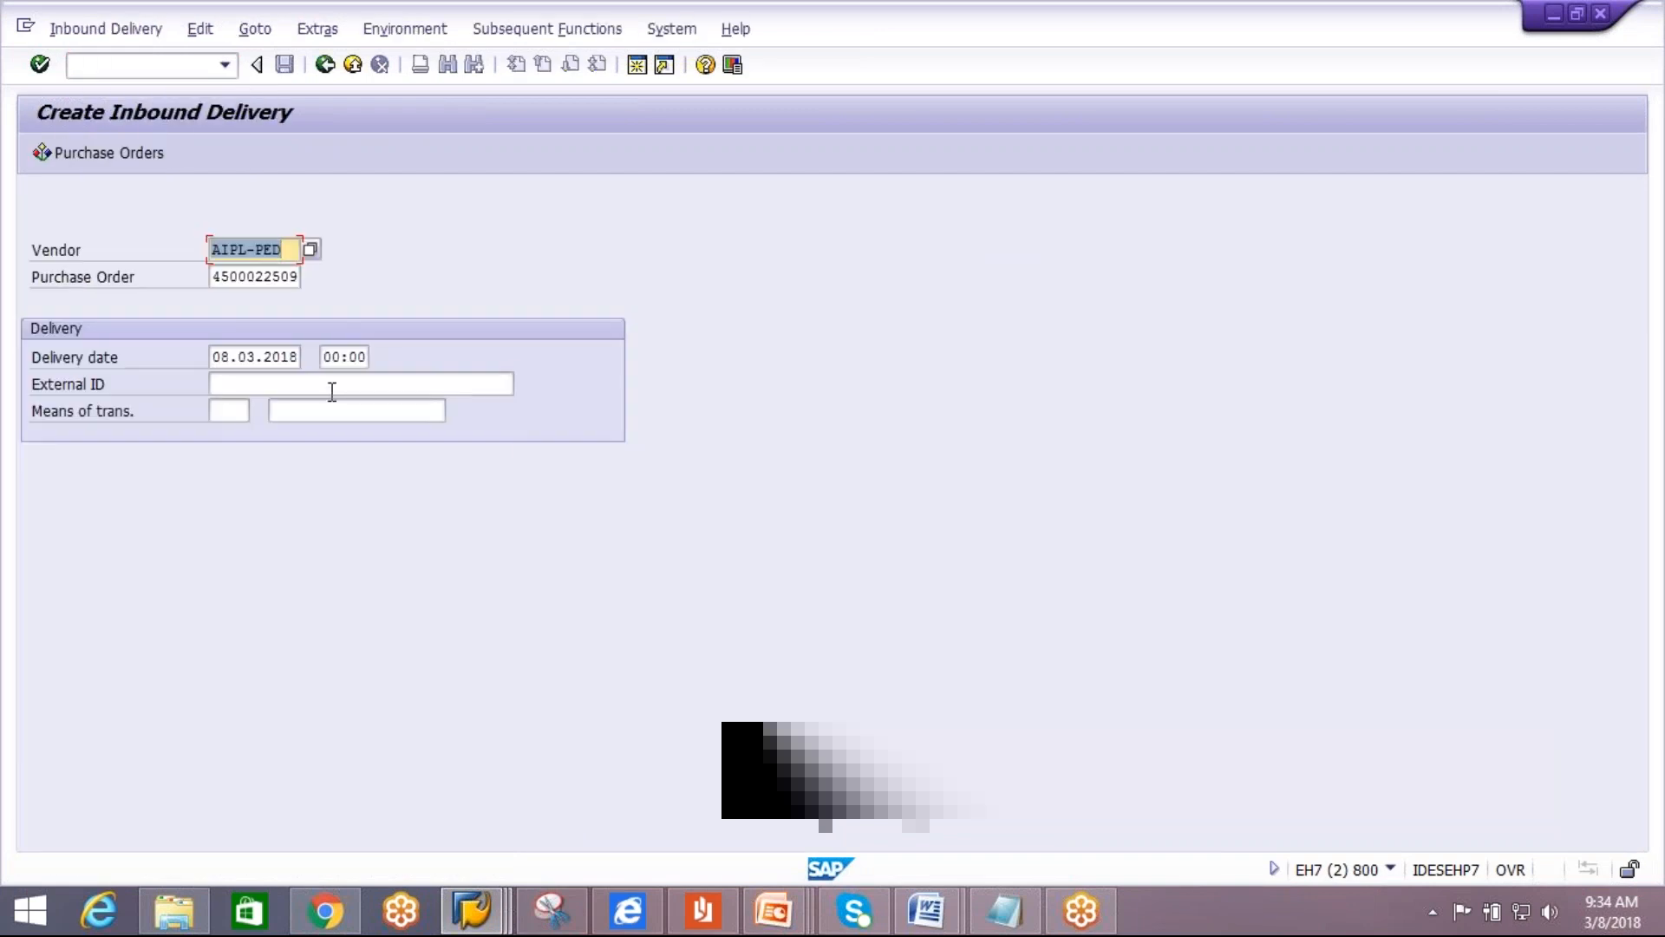
Set the external ID to the purchase order number followed by -PPF-01 and proceed to the delivery's item overview.
left_click(330, 386)
left_click(318, 411)
key("BackSpace")
key("BackSpace")
key("BackSpace")
key("BackSpace")
key("BackSpace")
key("BackSpace")
key("BackSpace")
key("BackSpace")
key("BackSpace")
key("BackSpace")
key("BackSpace")
key("BackSpace")
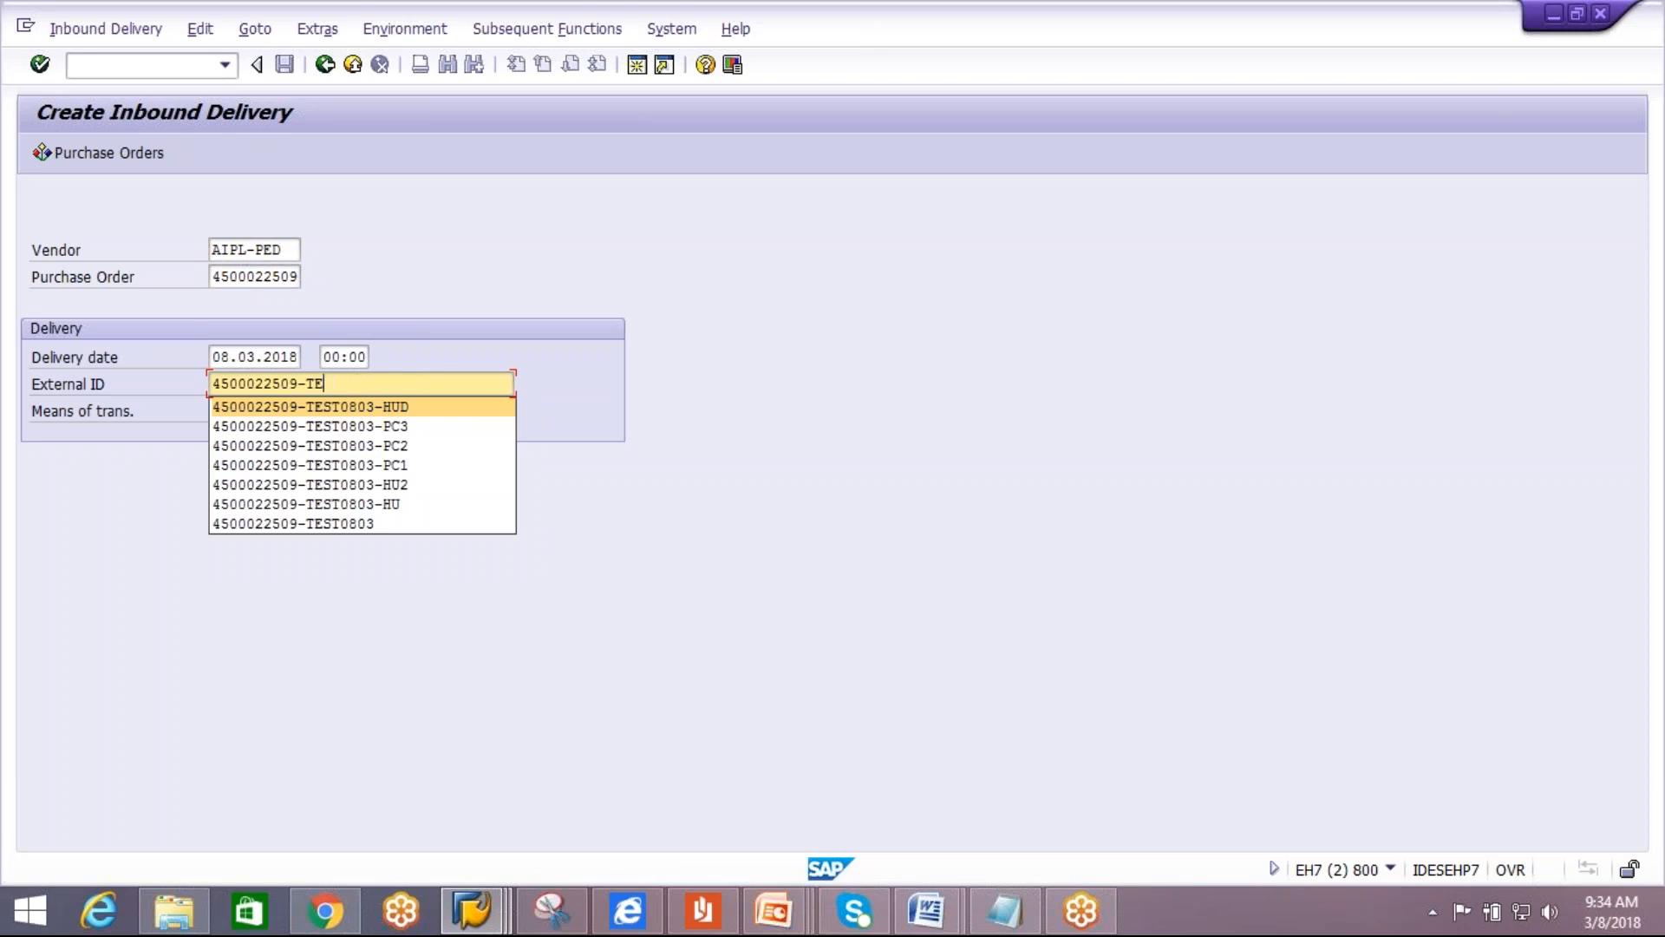
type("PPFTES")
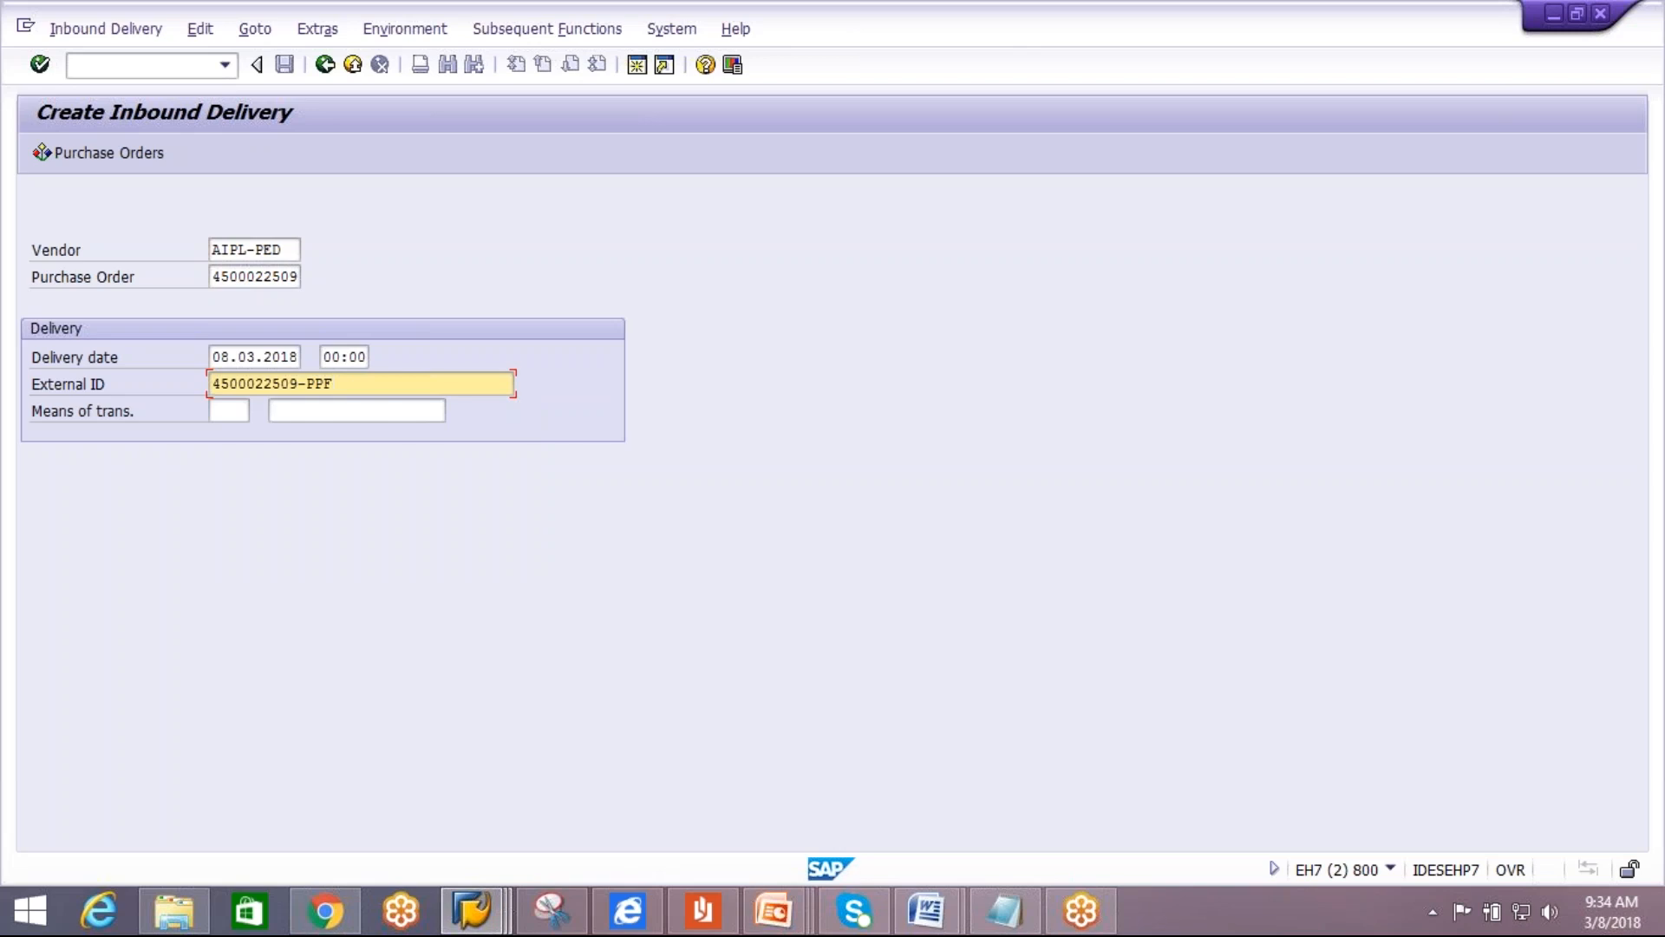
key("Return")
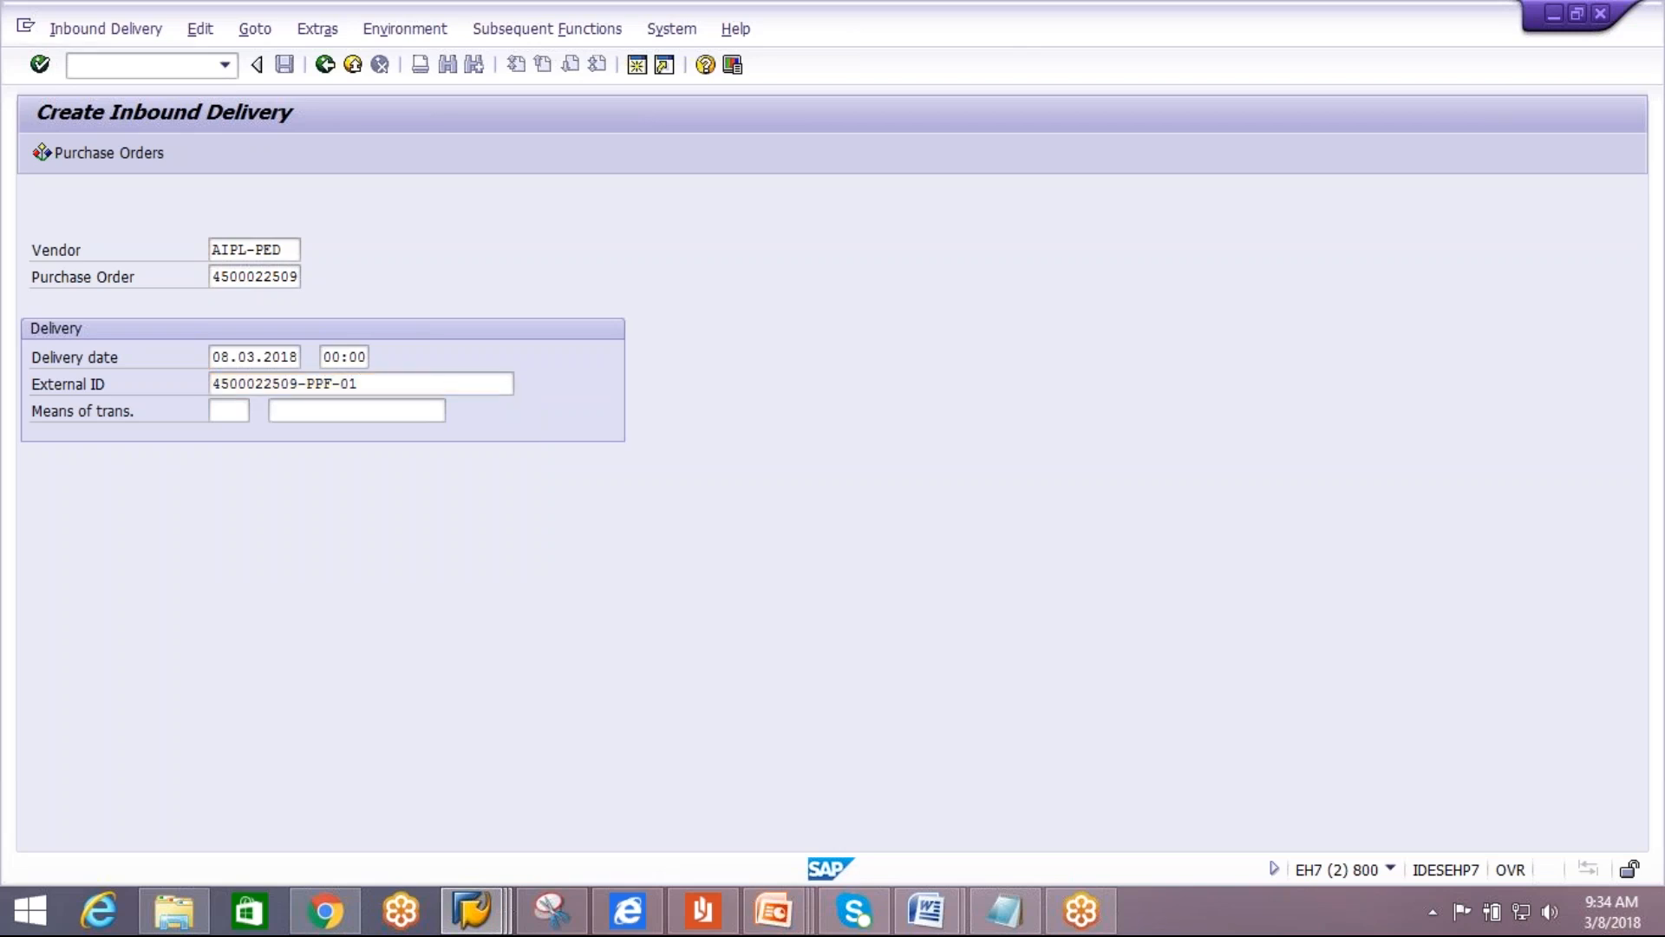
Set the delivery quantity of items AIPL-MAT1 and AIPL-MAT2 to 1 each and save the inbound delivery.
left_click(271, 459)
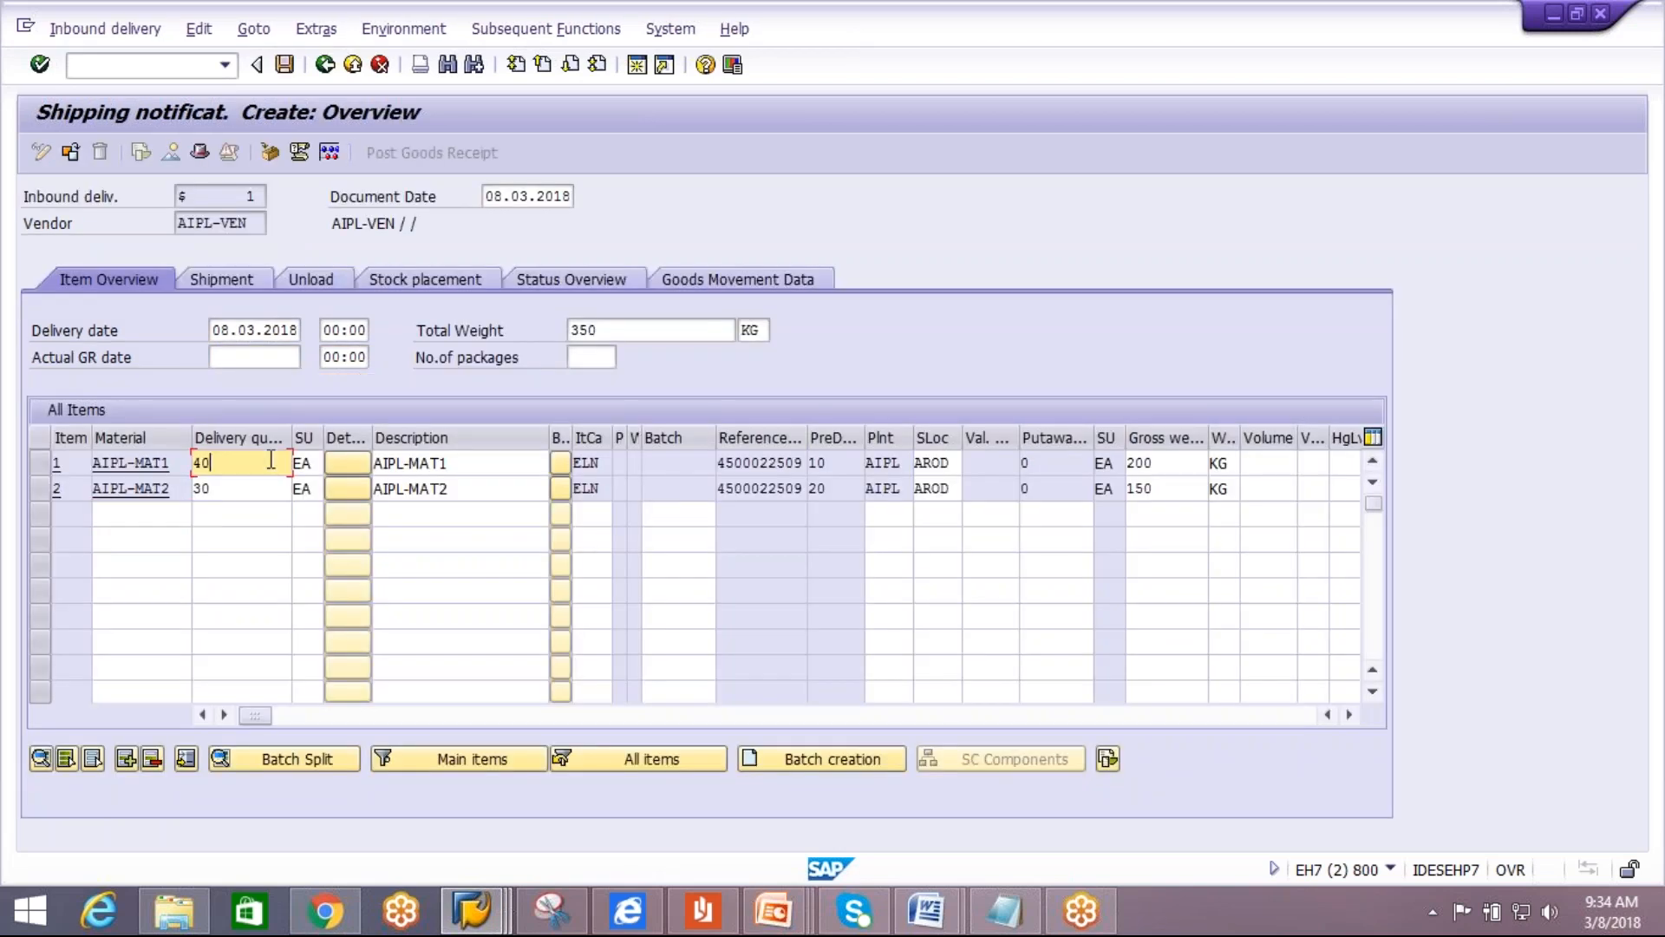
key("BackSpace")
key("BackSpace")
type("1")
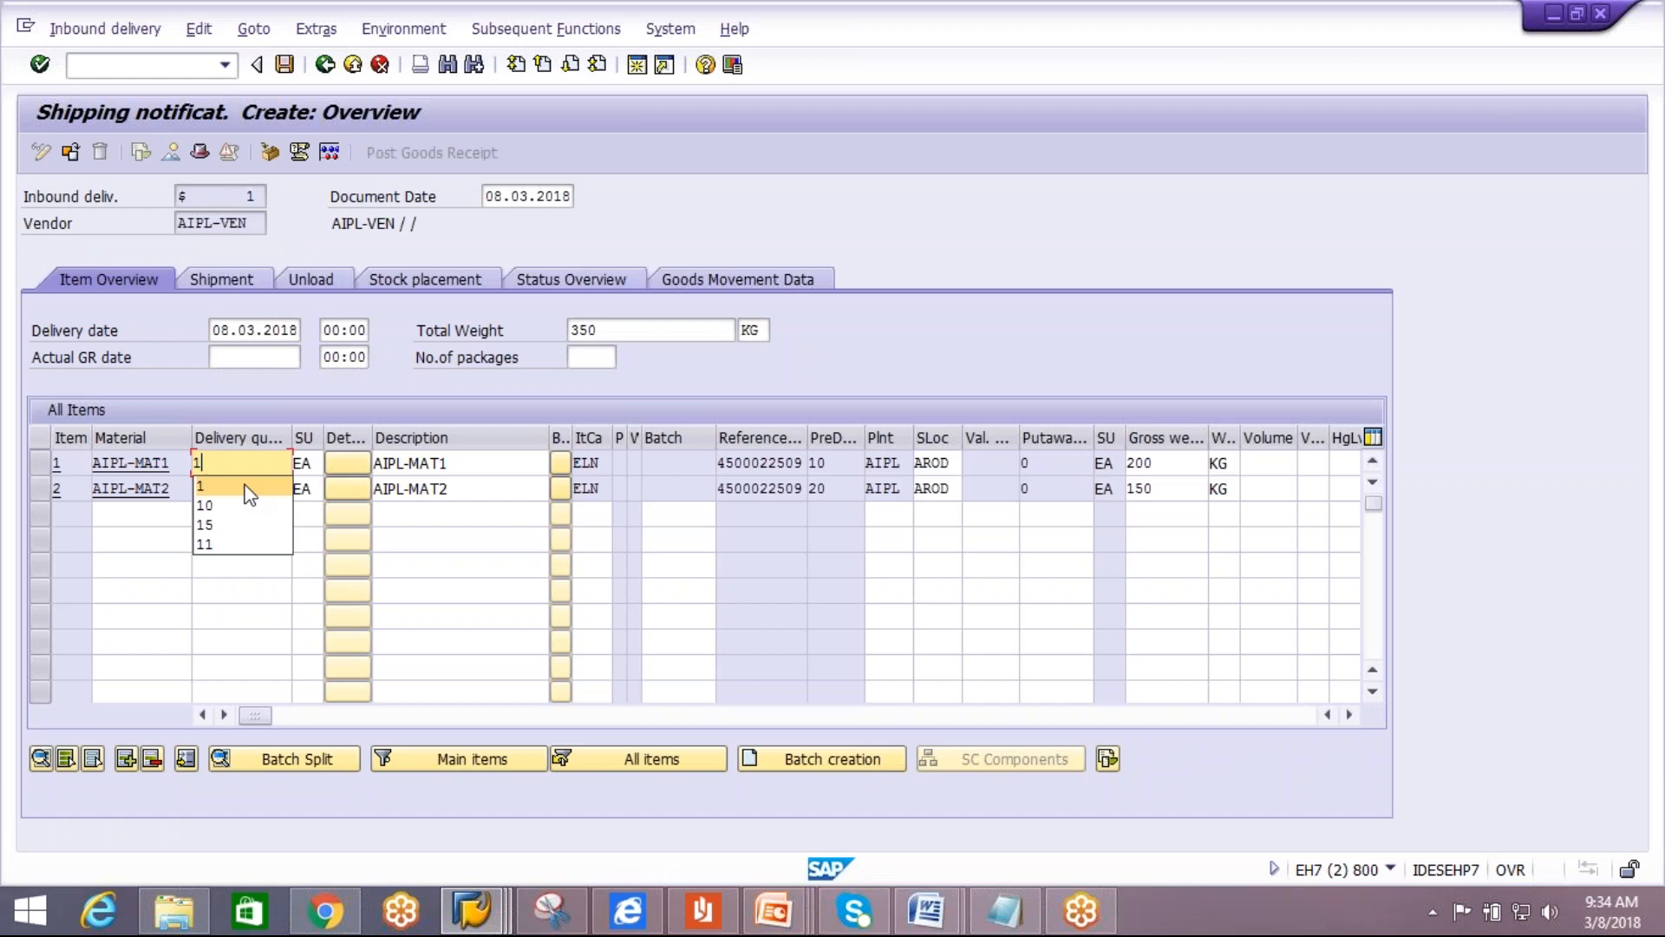
left_click(246, 486)
left_click(246, 489)
key("BackSpace")
key("BackSpace")
type("1")
left_click(205, 518)
left_click(283, 66)
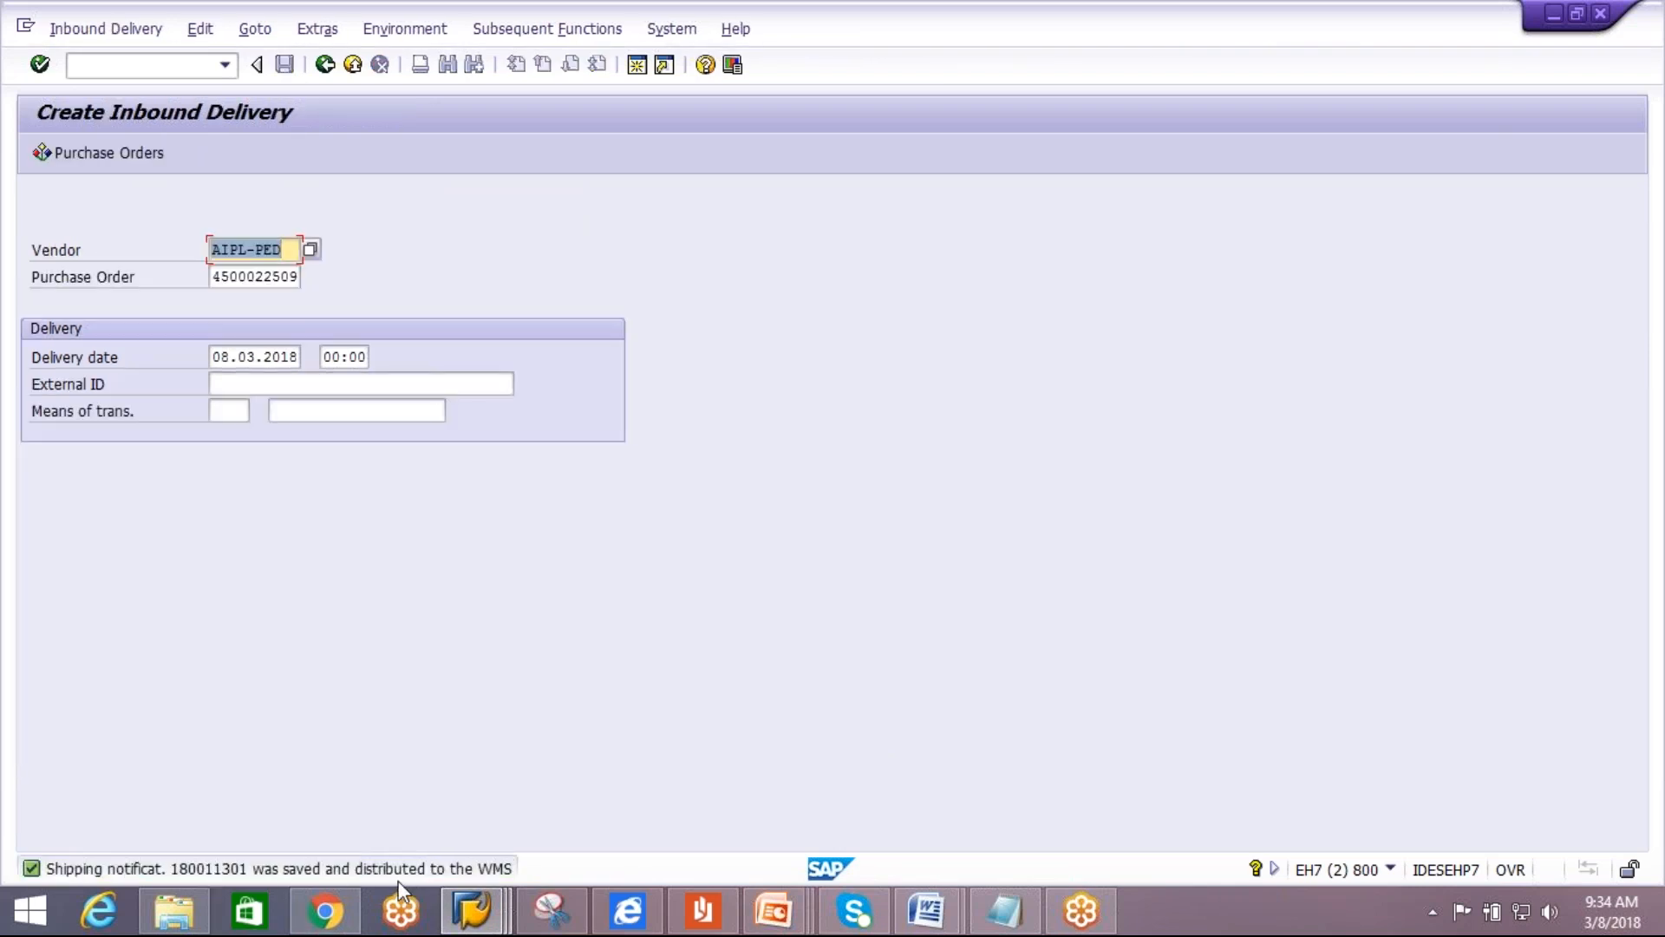
Switch to the EWM notification session, rerun the search and check the PPF action status of the newly created notification.
left_click(473, 909)
left_click(613, 790)
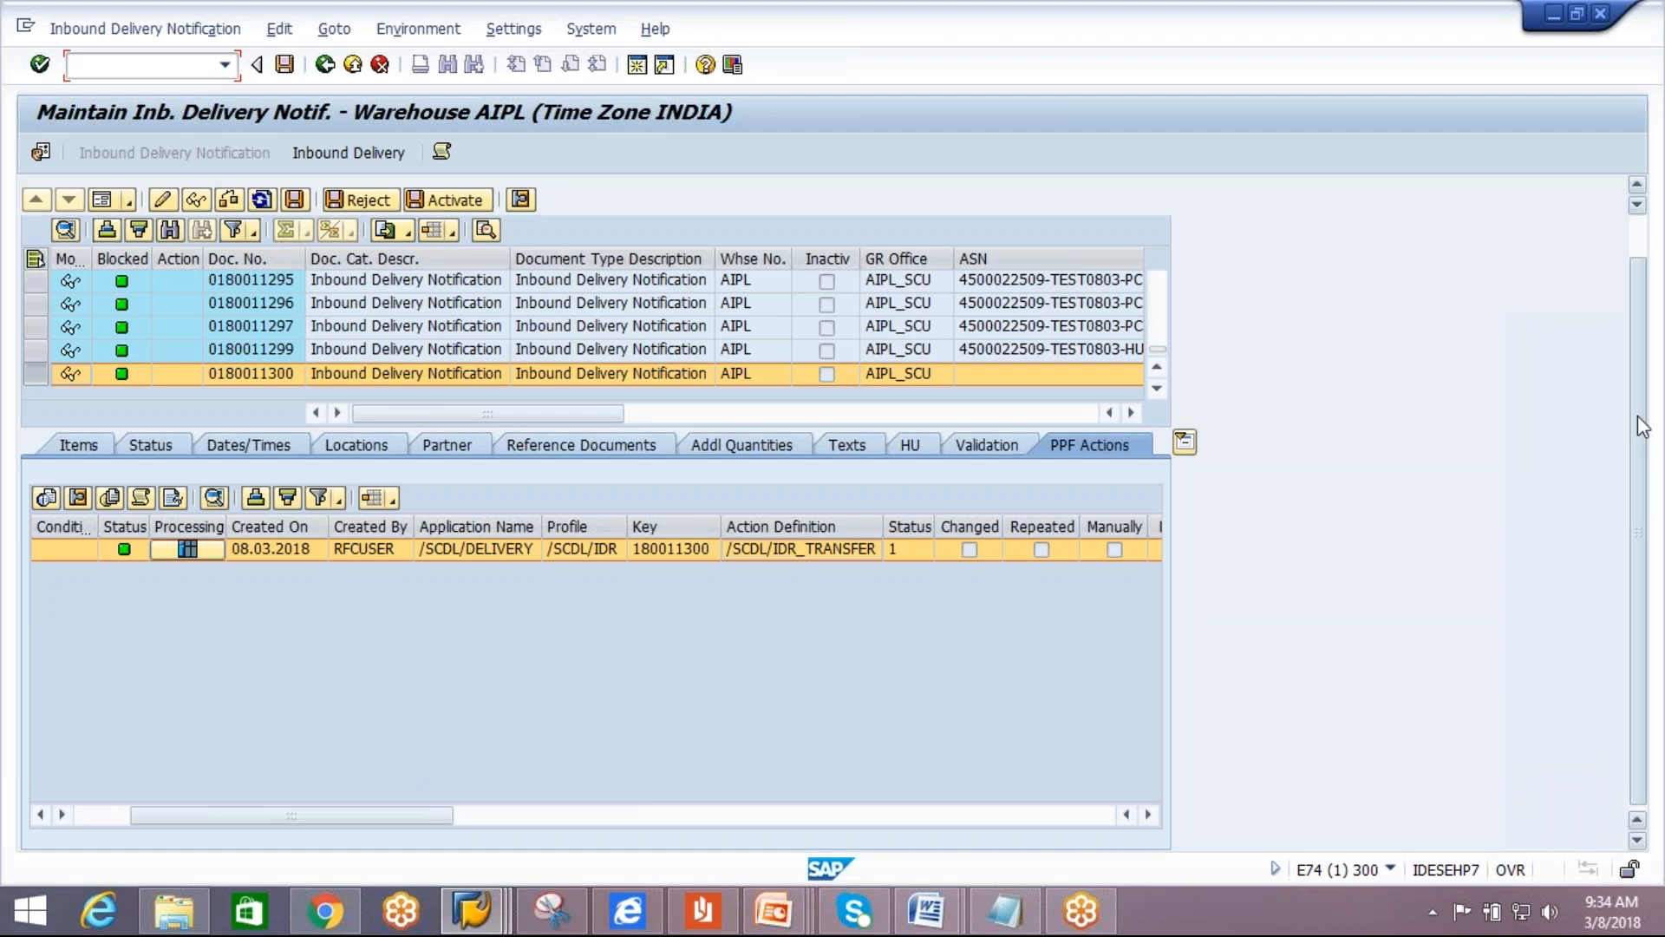
scroll(1638, 487, "up", 2)
left_click(843, 195)
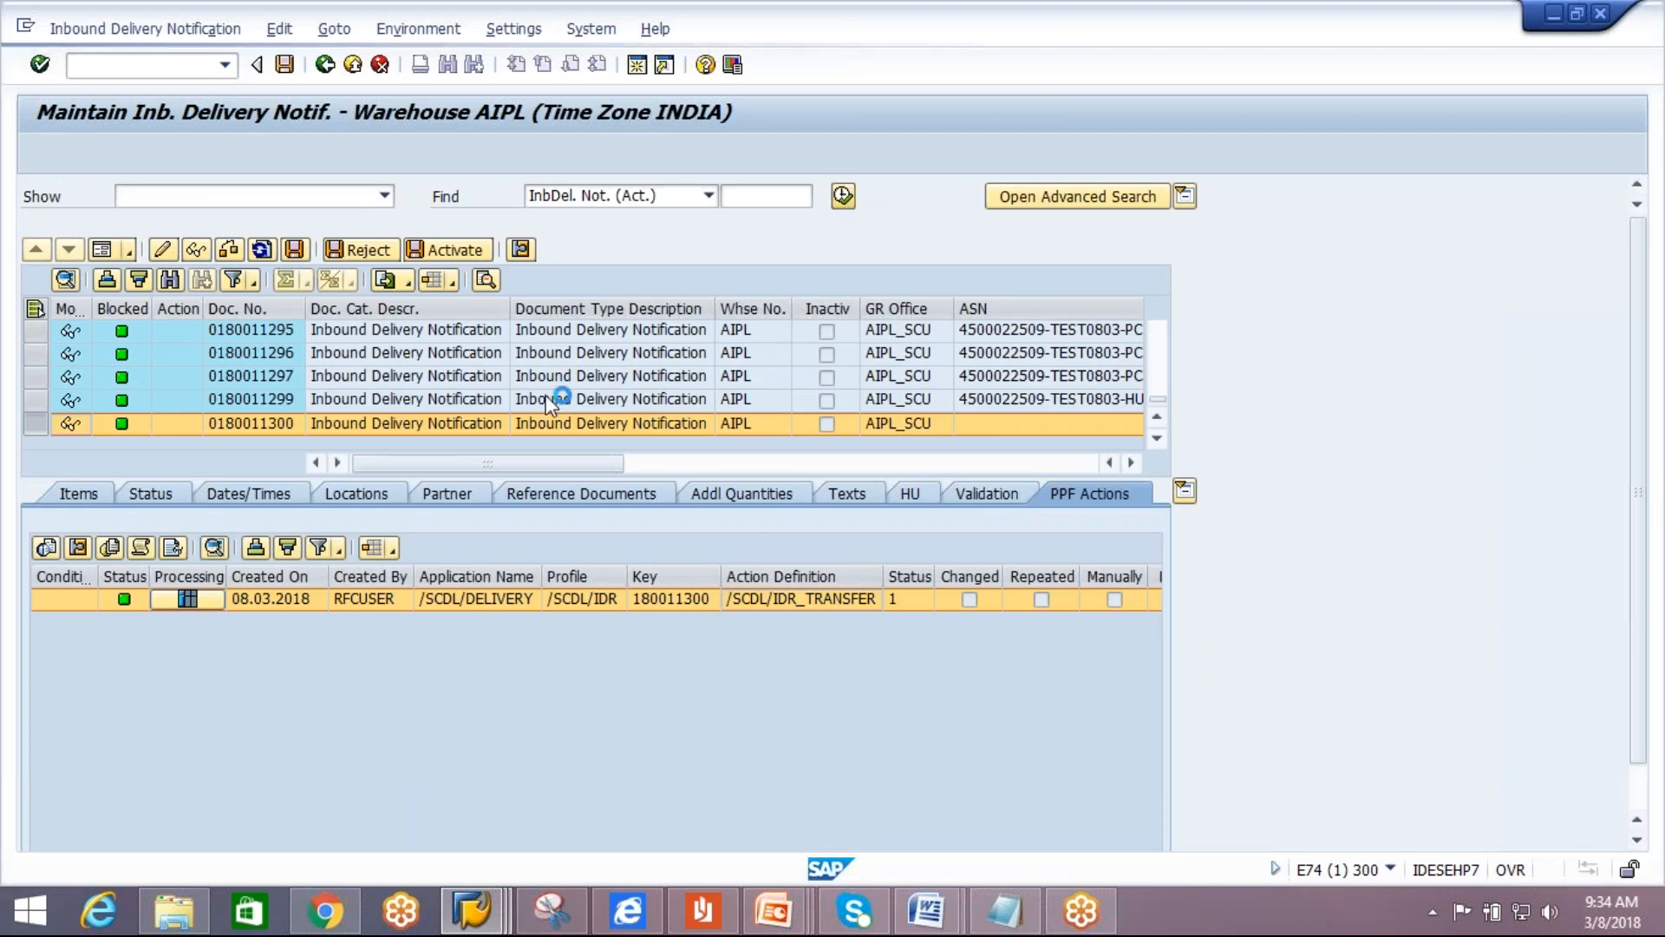
left_click(357, 477)
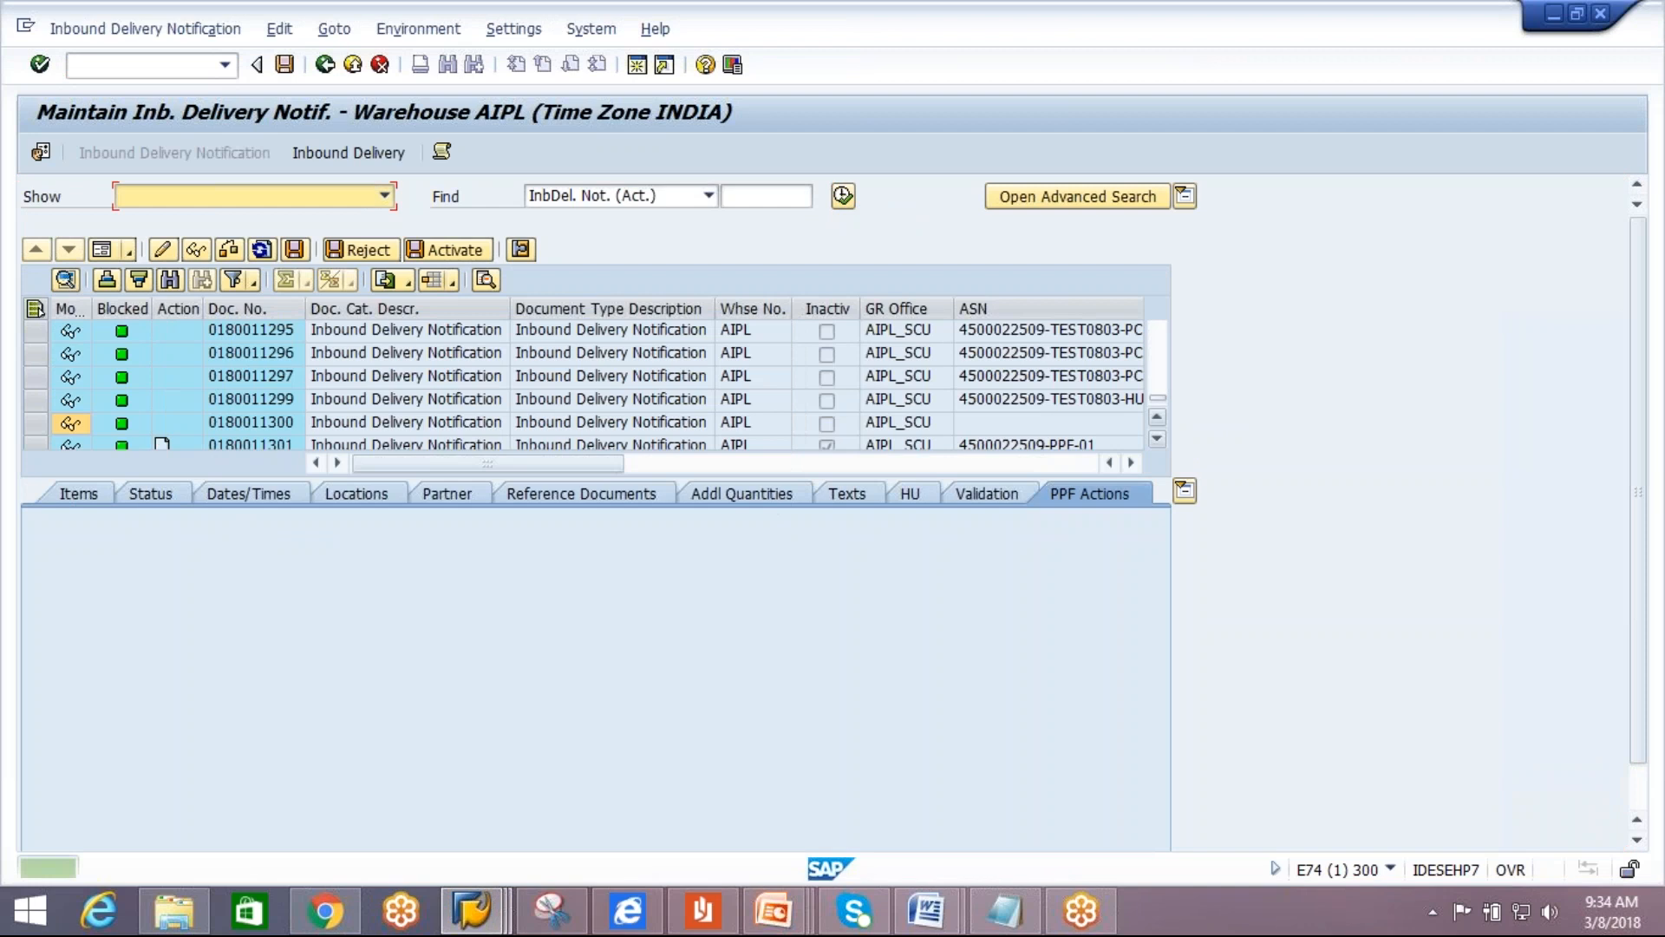
left_click(162, 425)
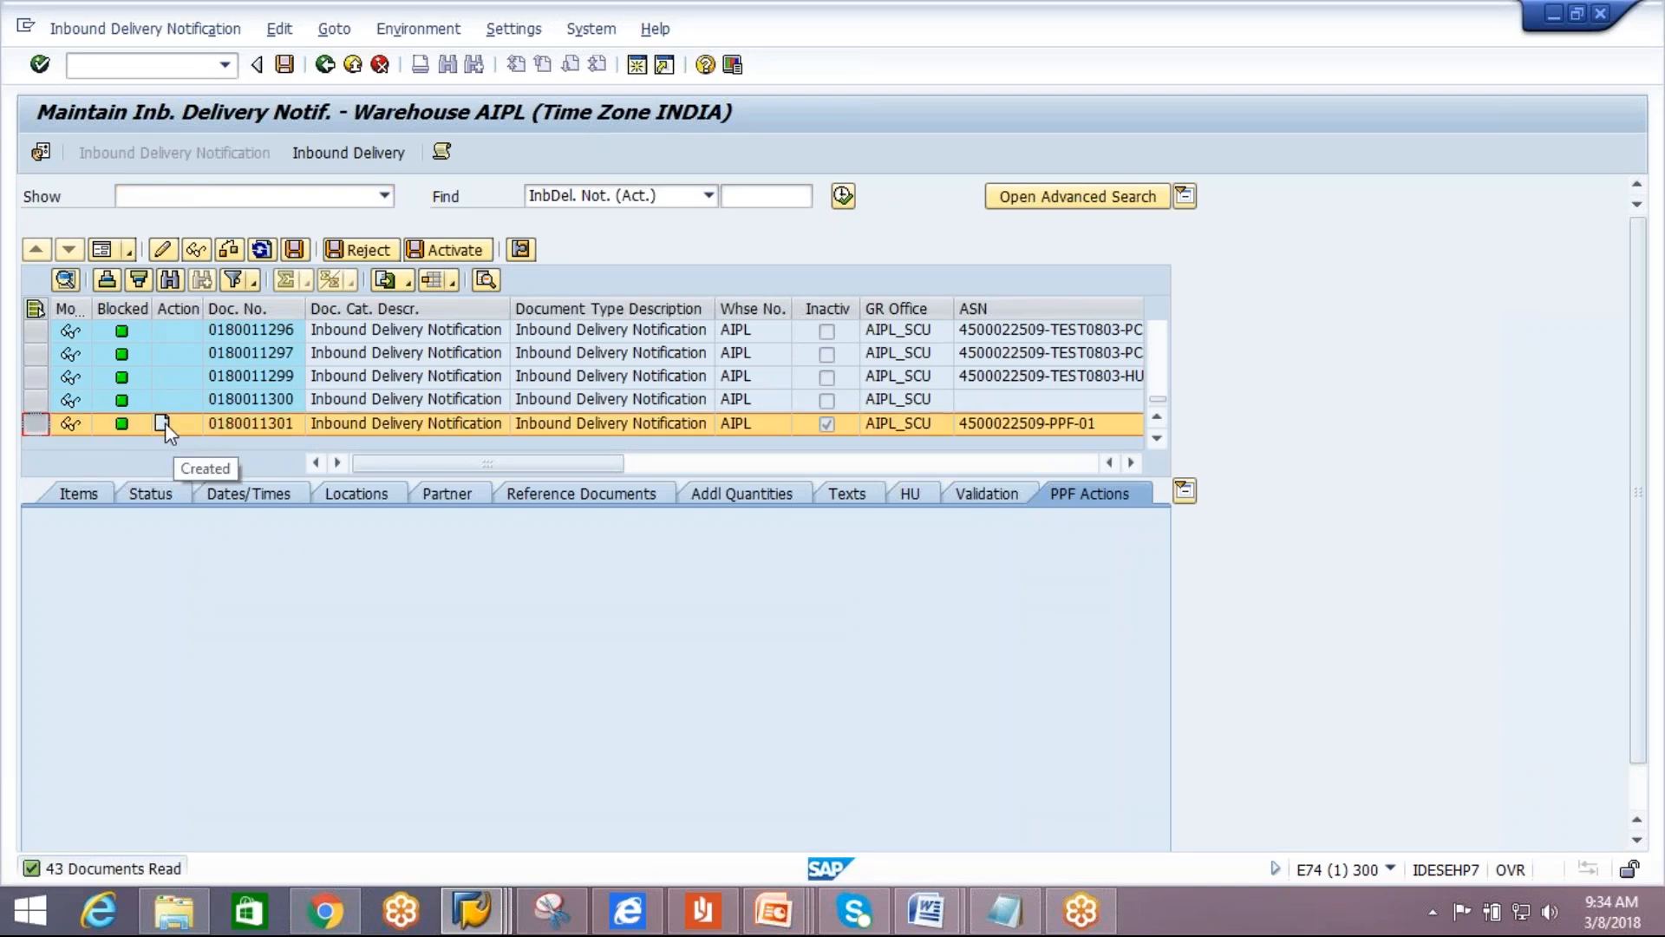
left_click(246, 425)
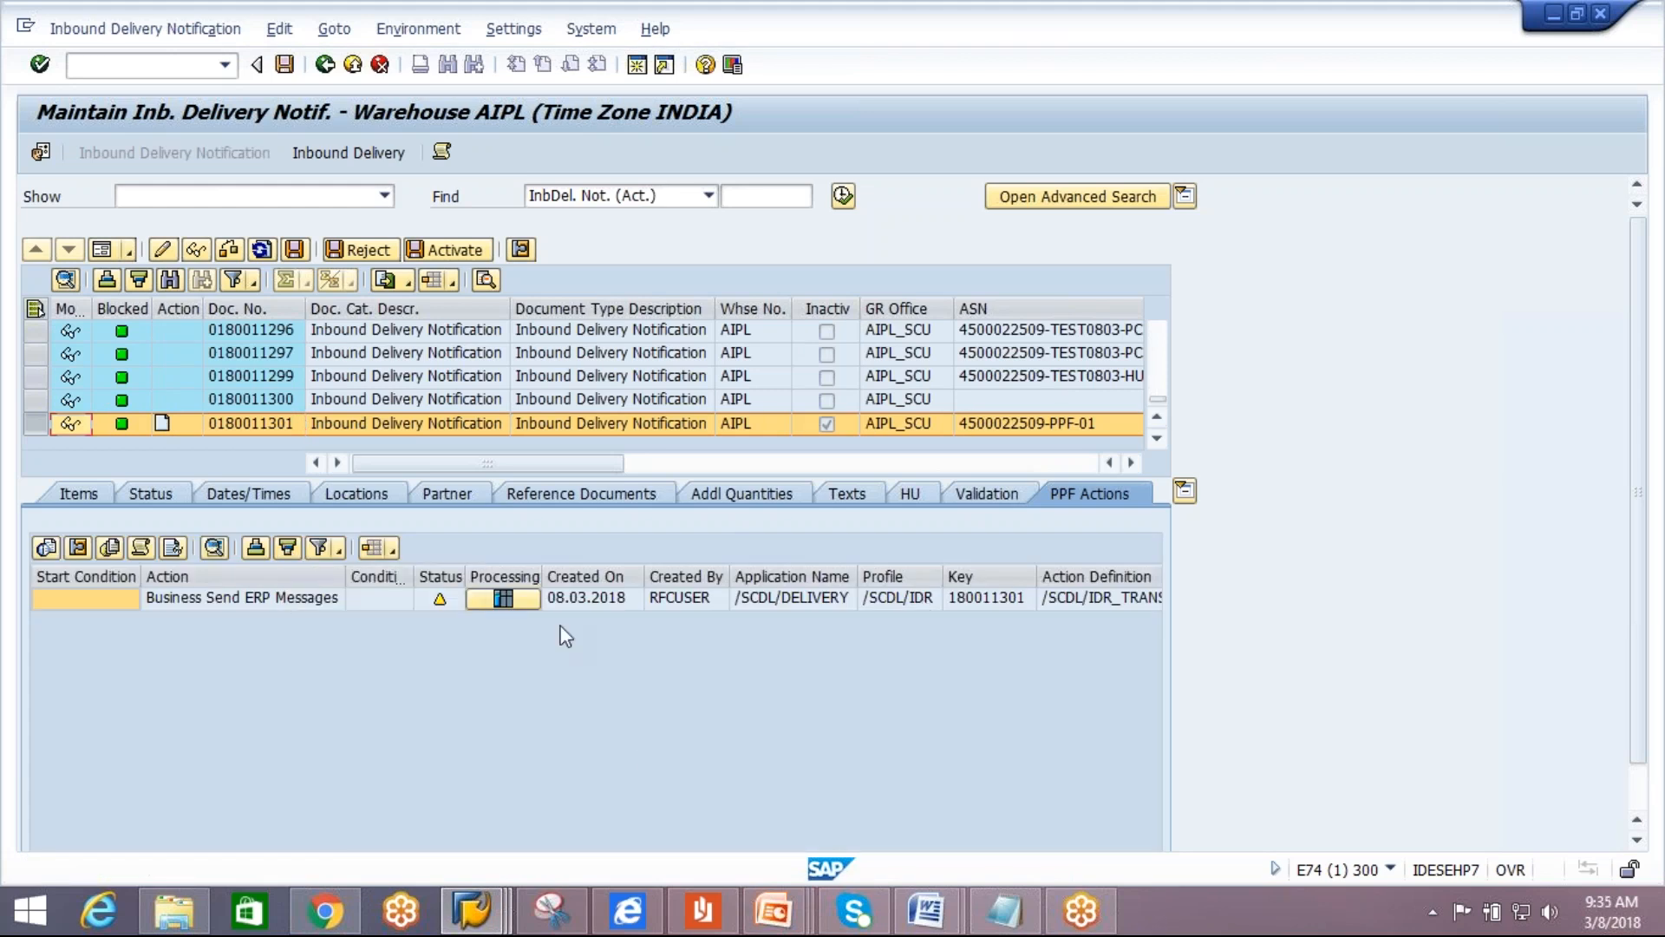
mouse_move(444, 614)
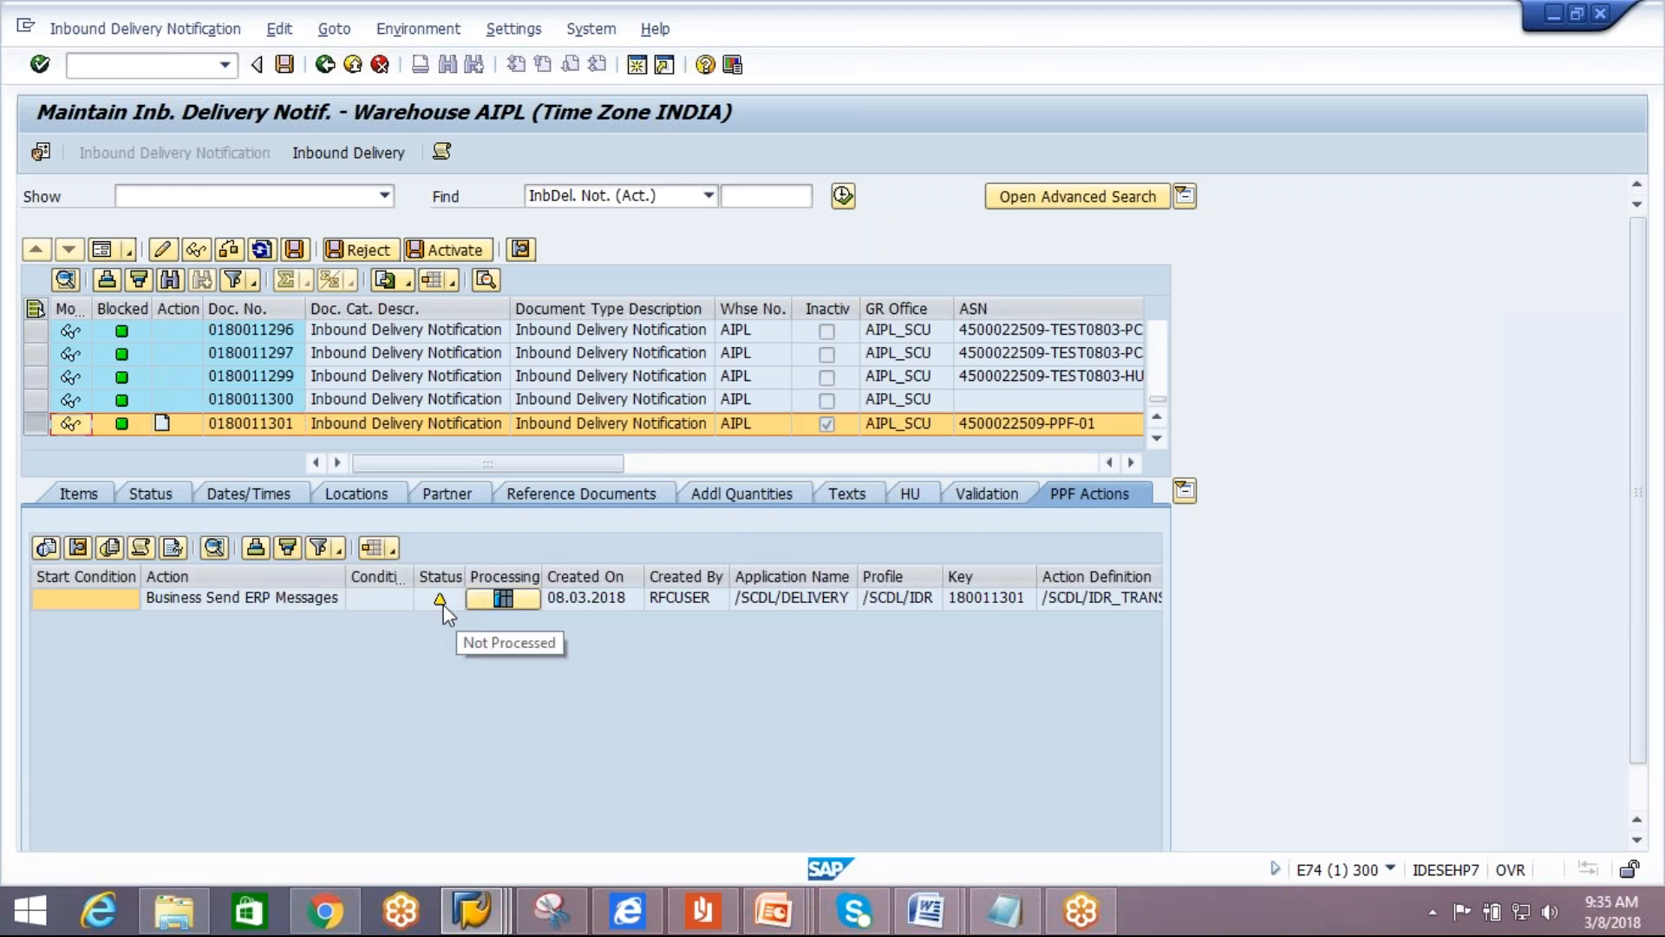
Visit the inbound delivery maintenance, return to the notifications, reload them and display the items of the last one.
left_click(375, 159)
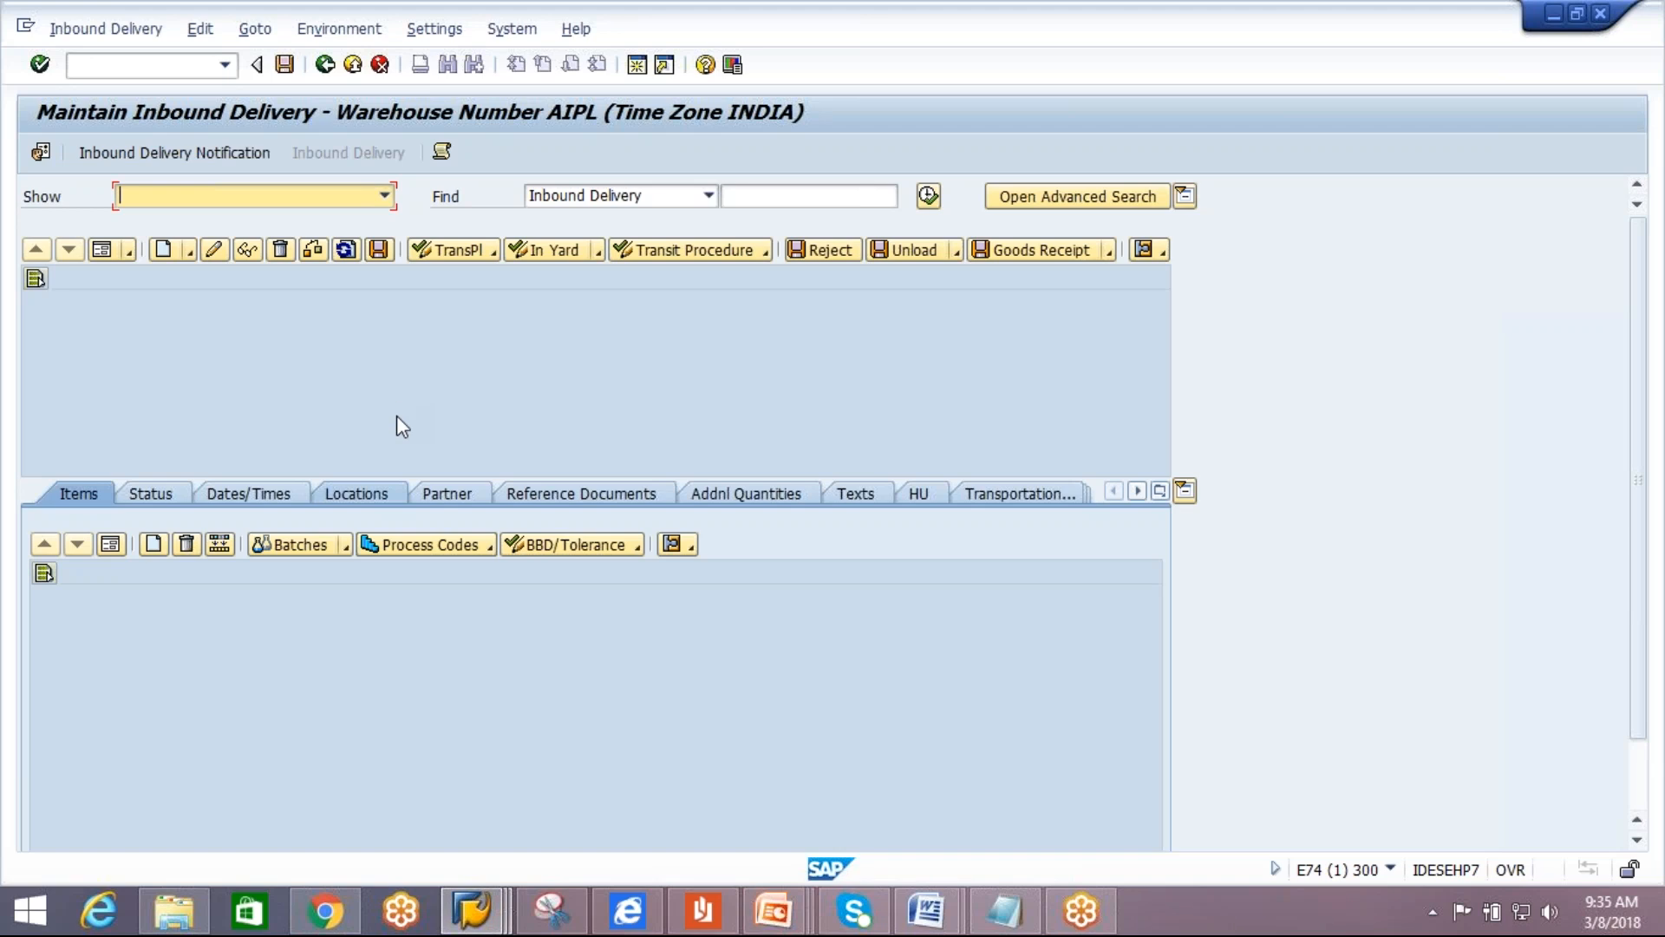
left_click(186, 153)
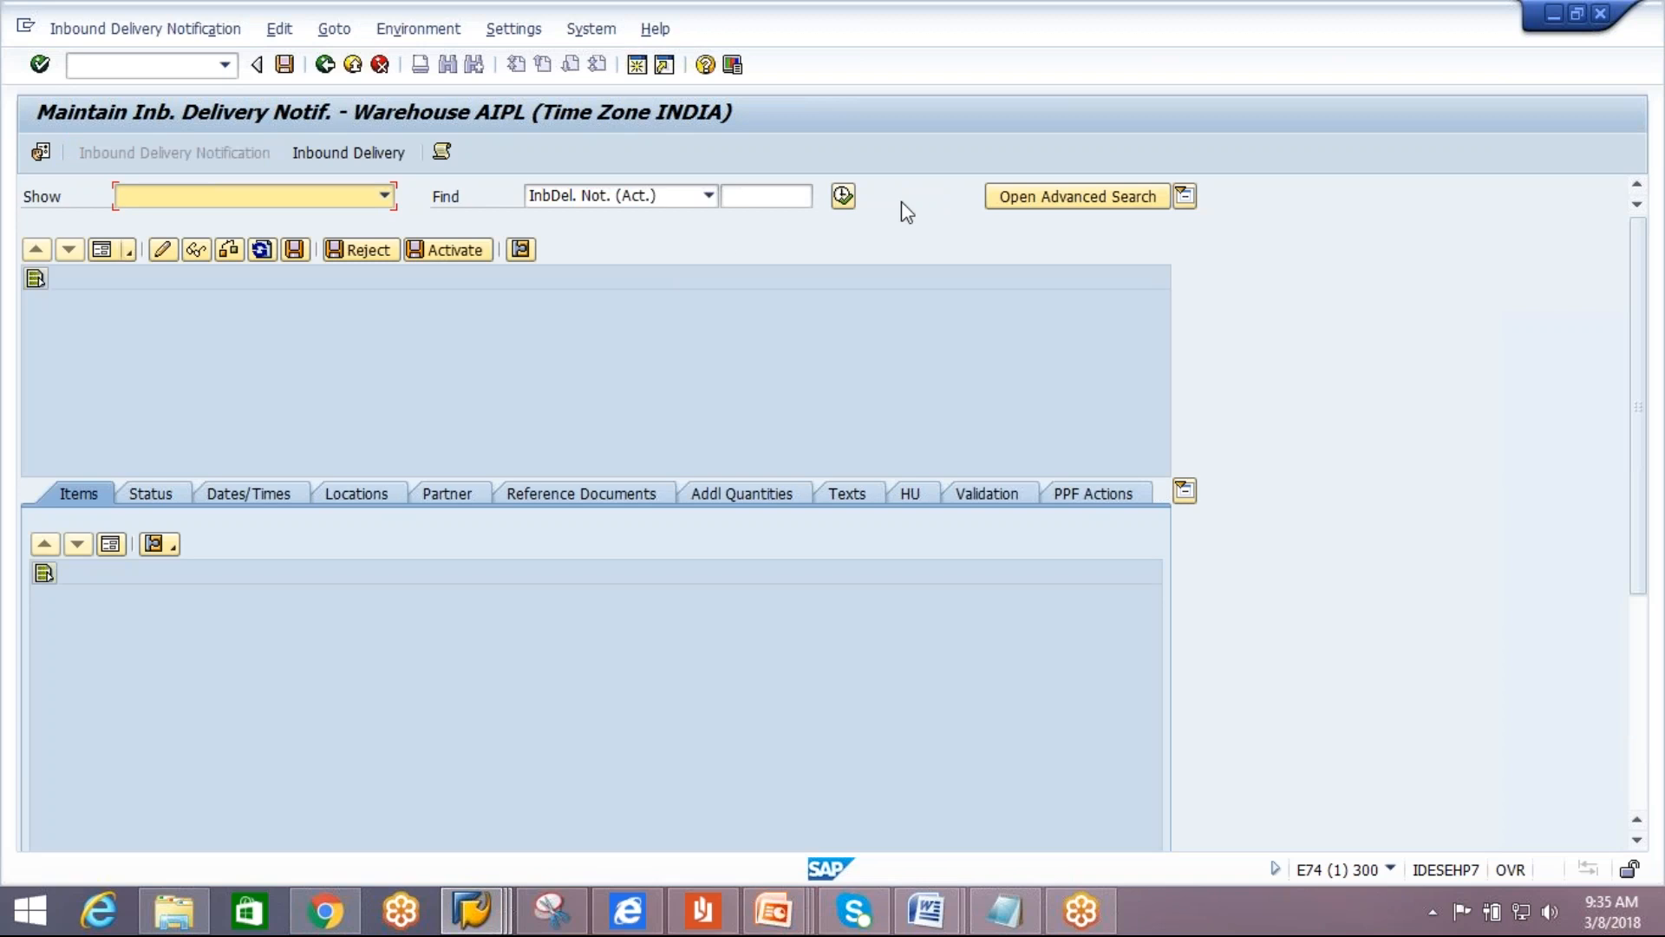
left_click(844, 196)
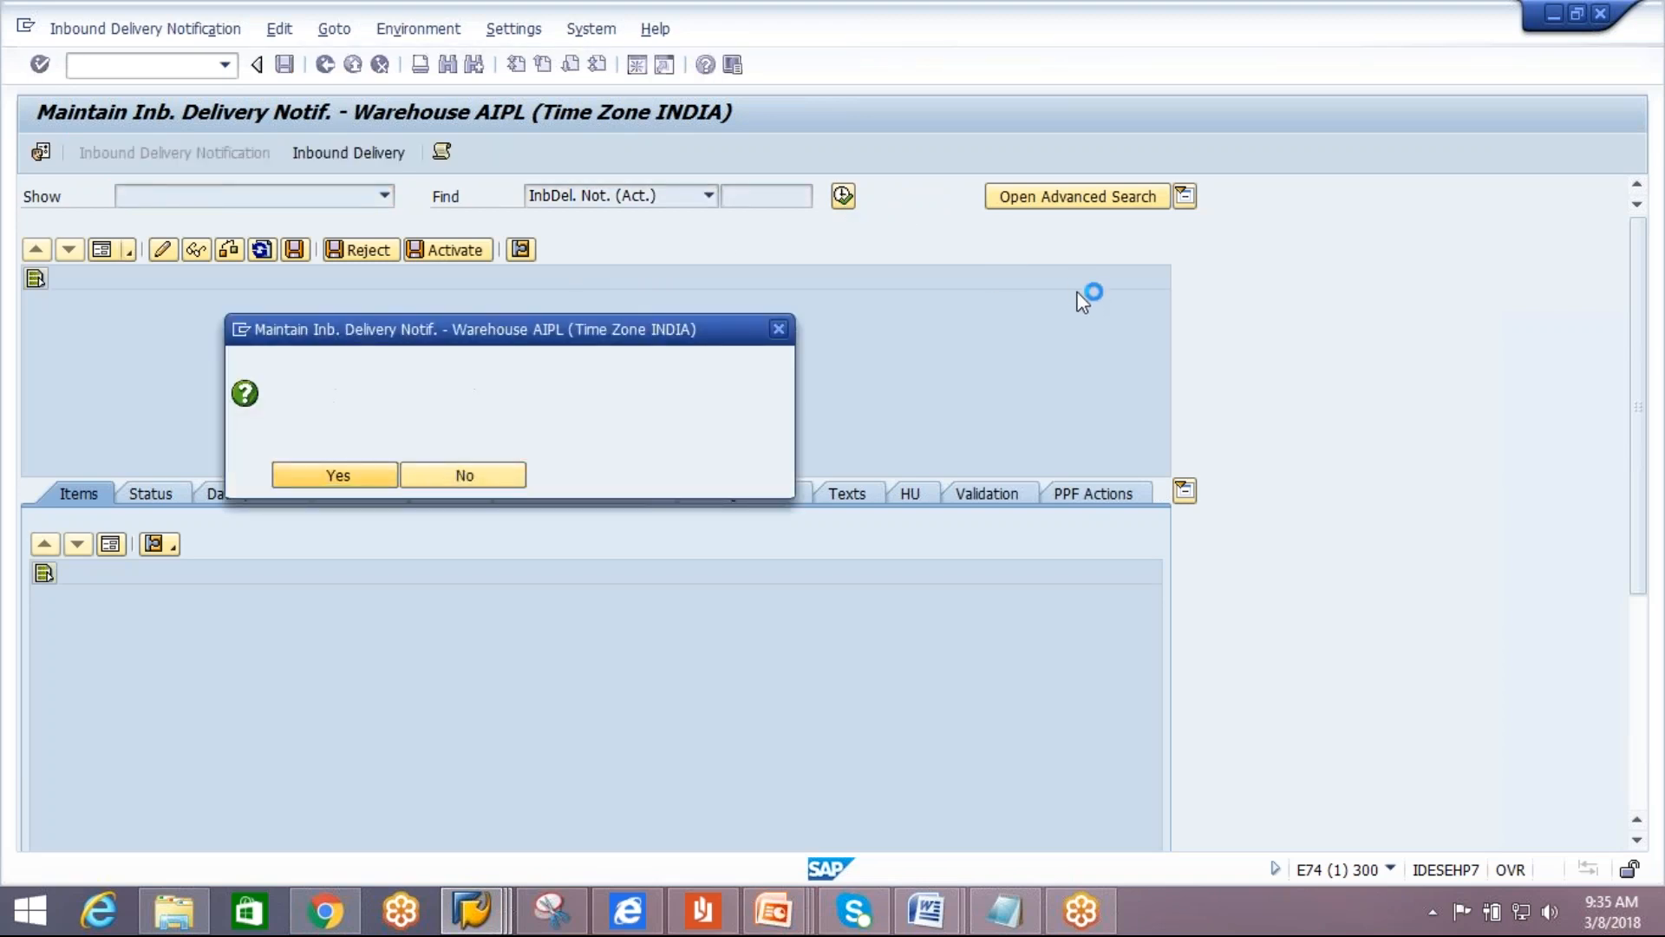
left_click_drag(1160, 327, 1164, 429)
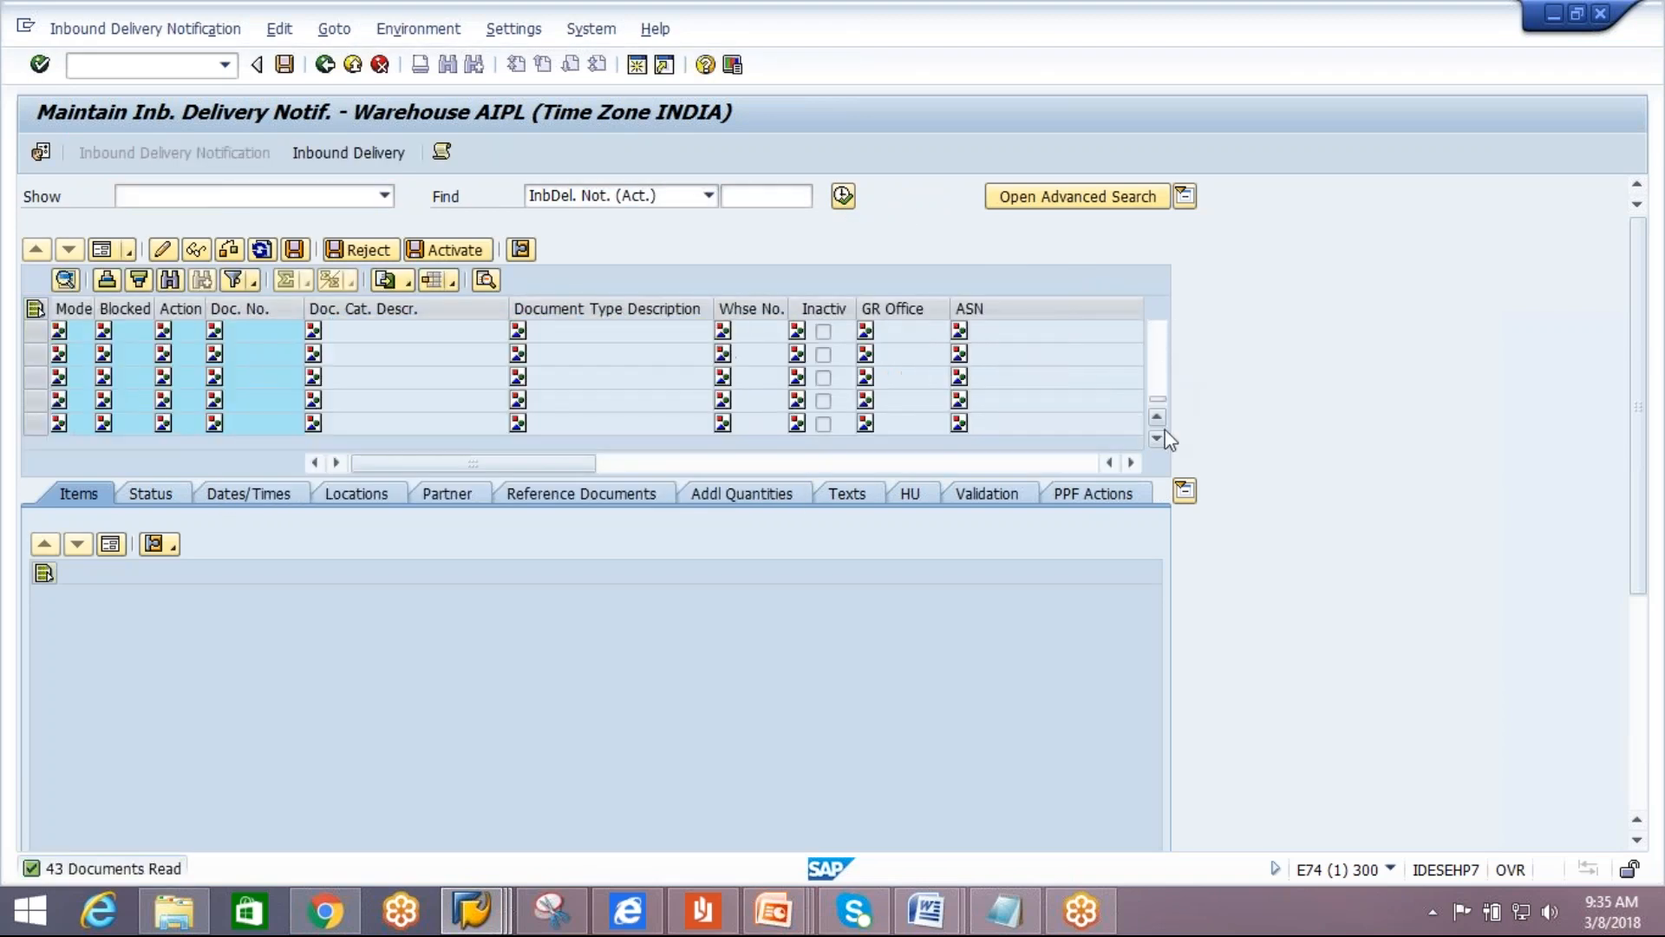
left_click(239, 422)
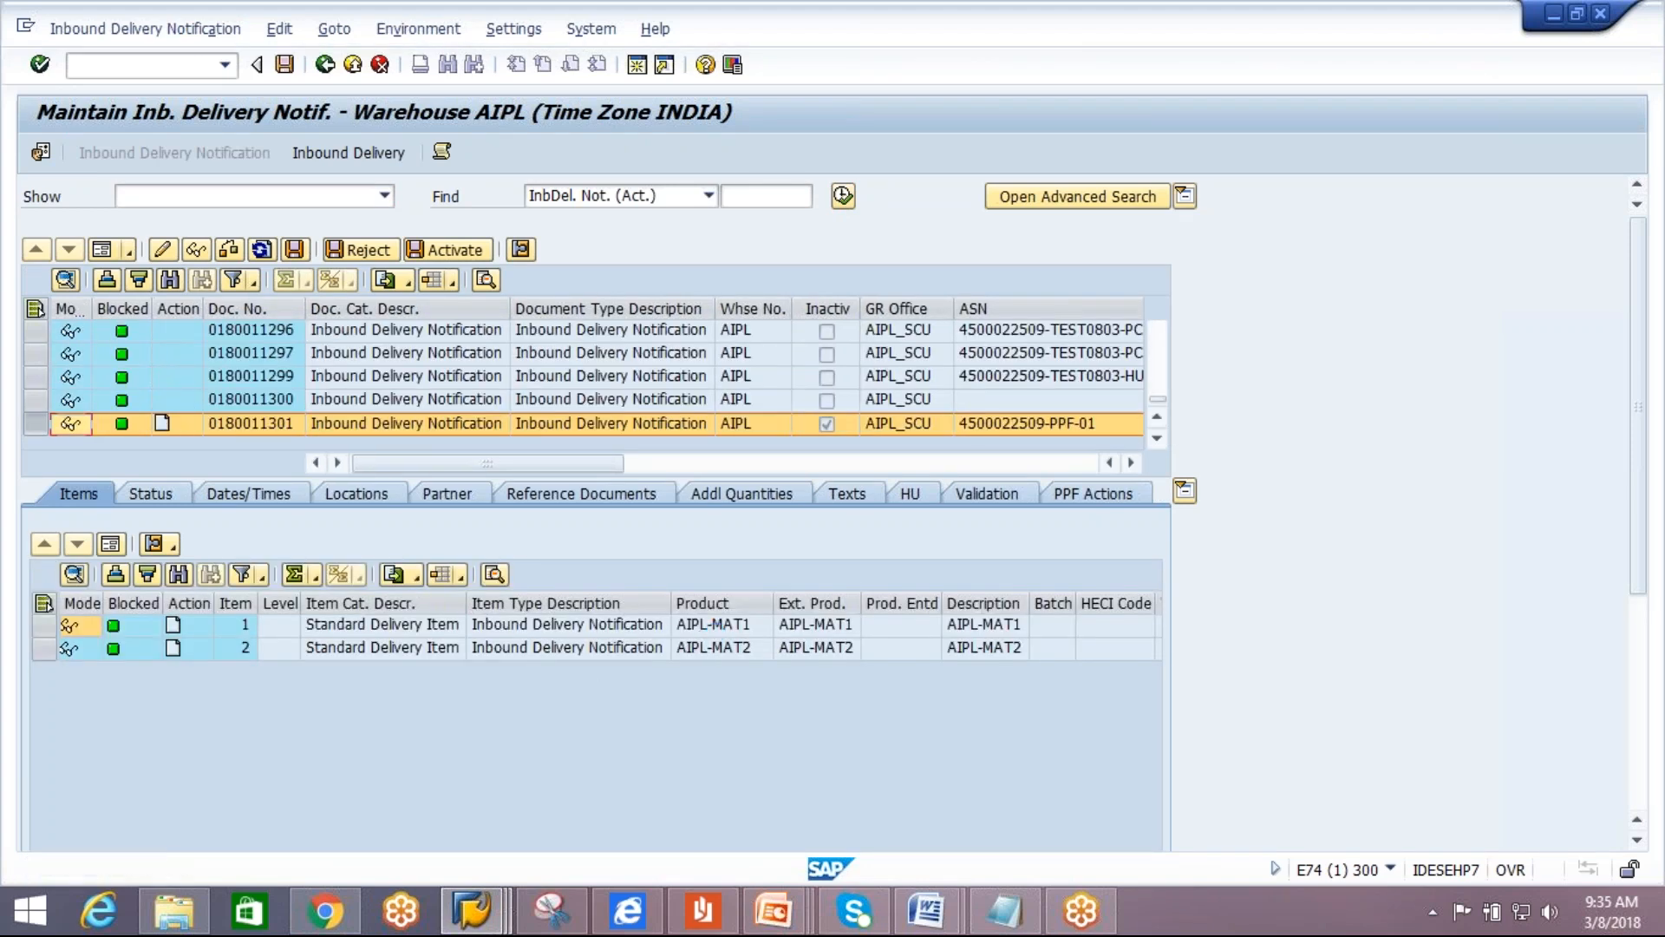
Check the report's transaction code in the Notepad notes and start transaction SPPFP in an additional EWM session.
left_click(1004, 911)
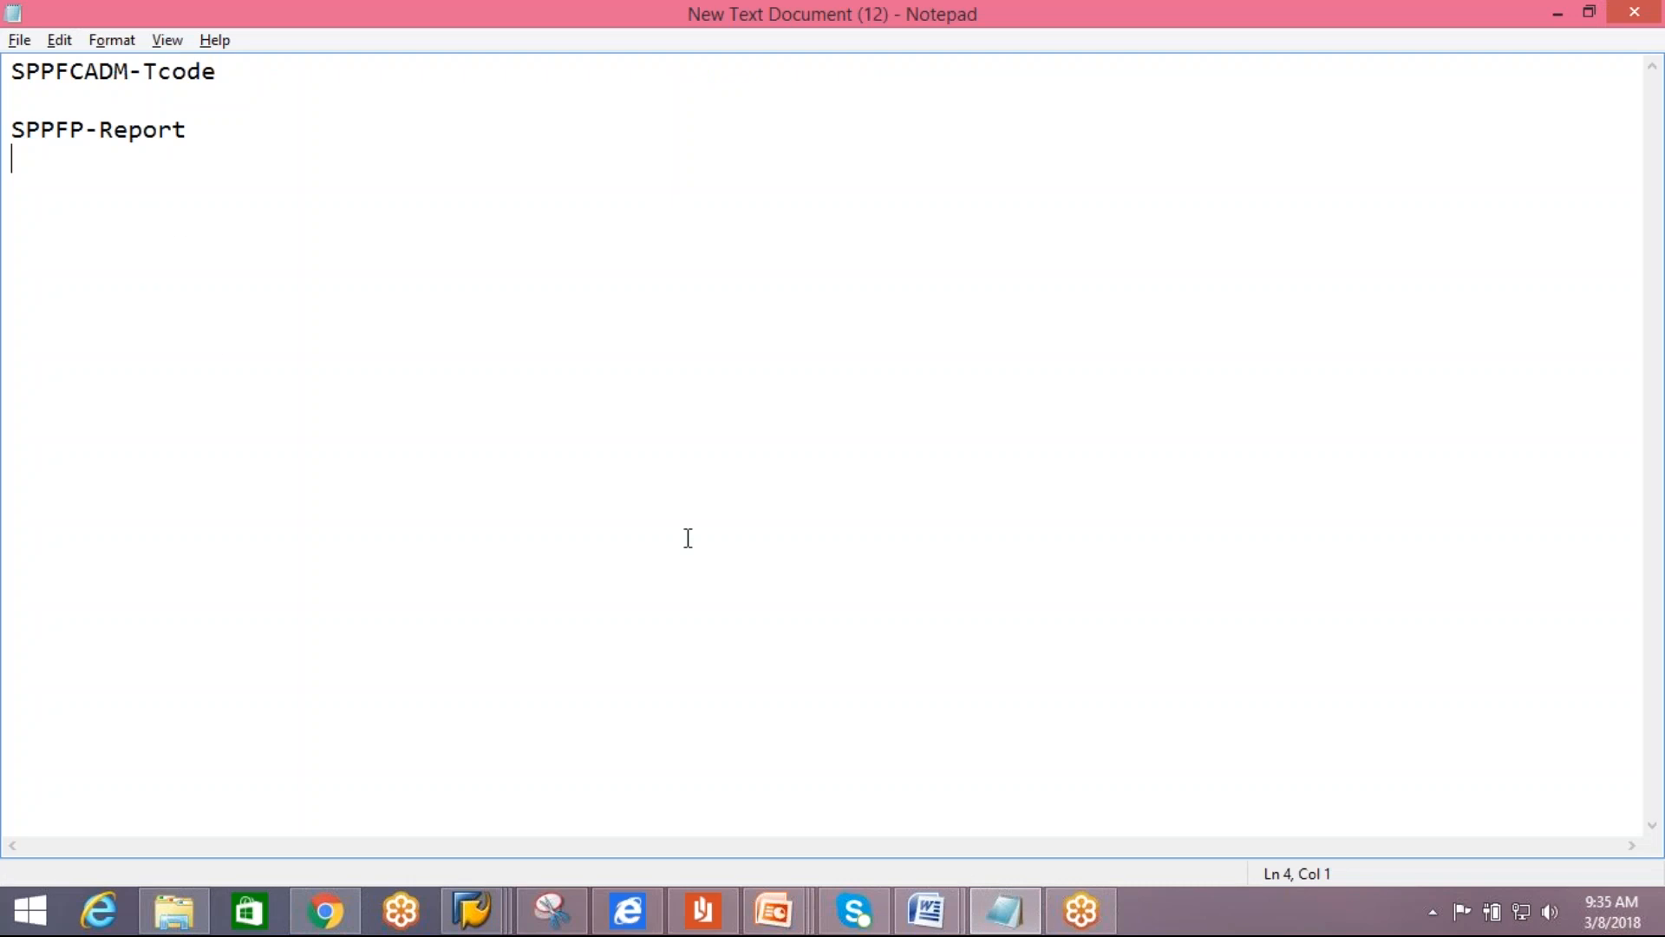
key("alt+Tab")
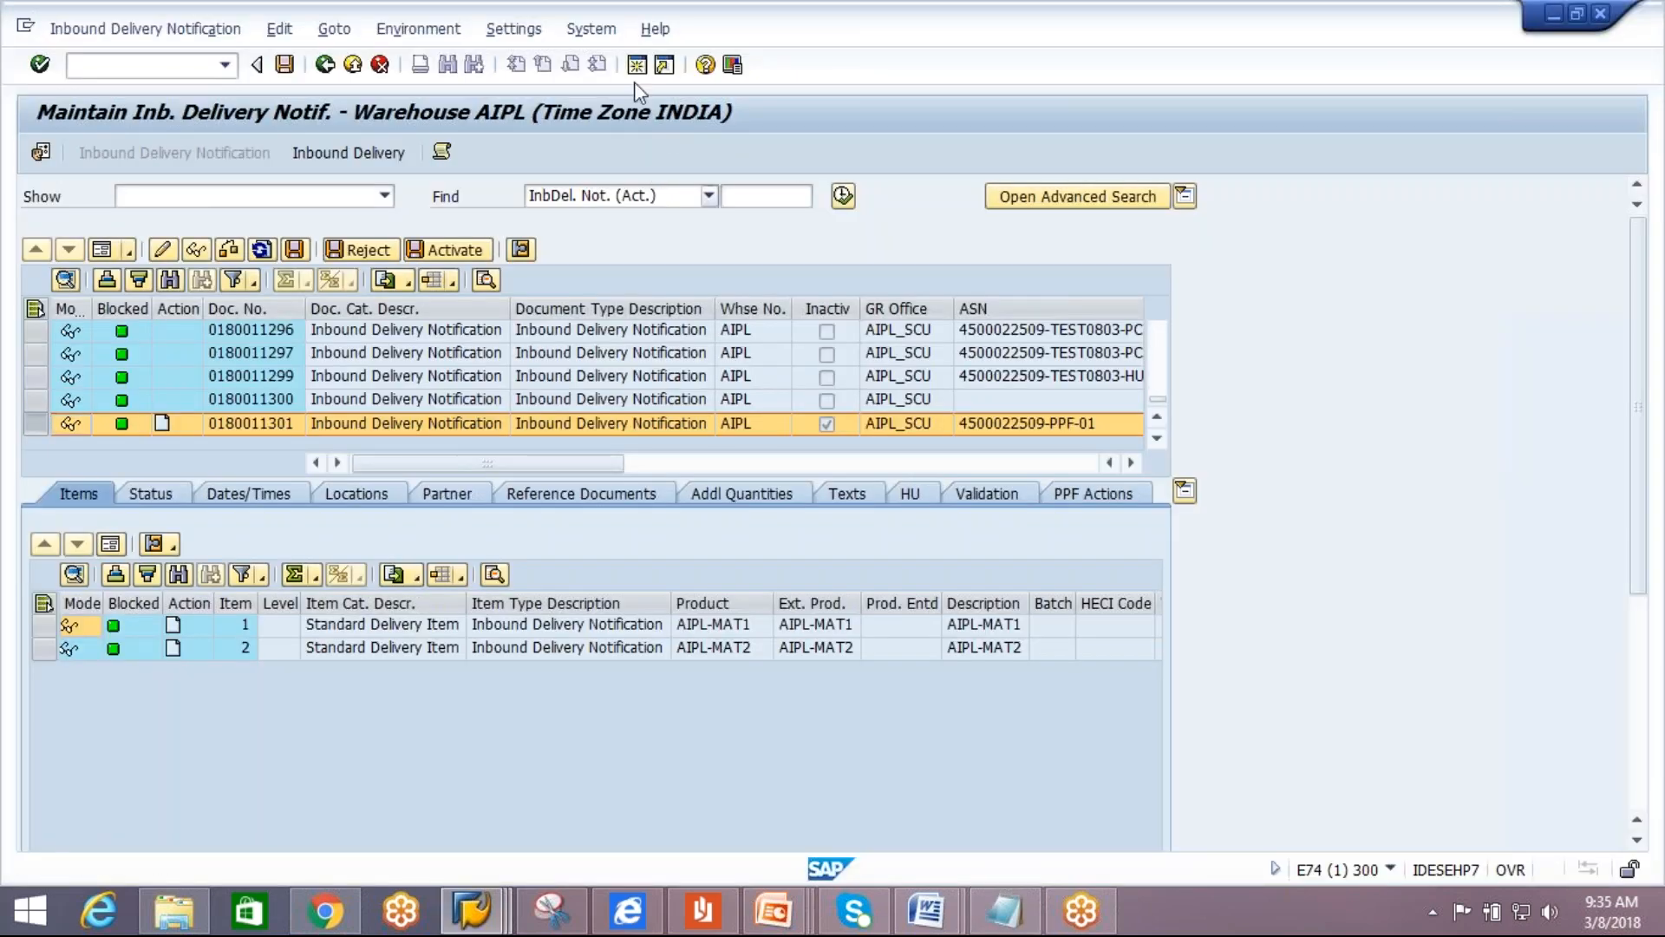
type("sppfp")
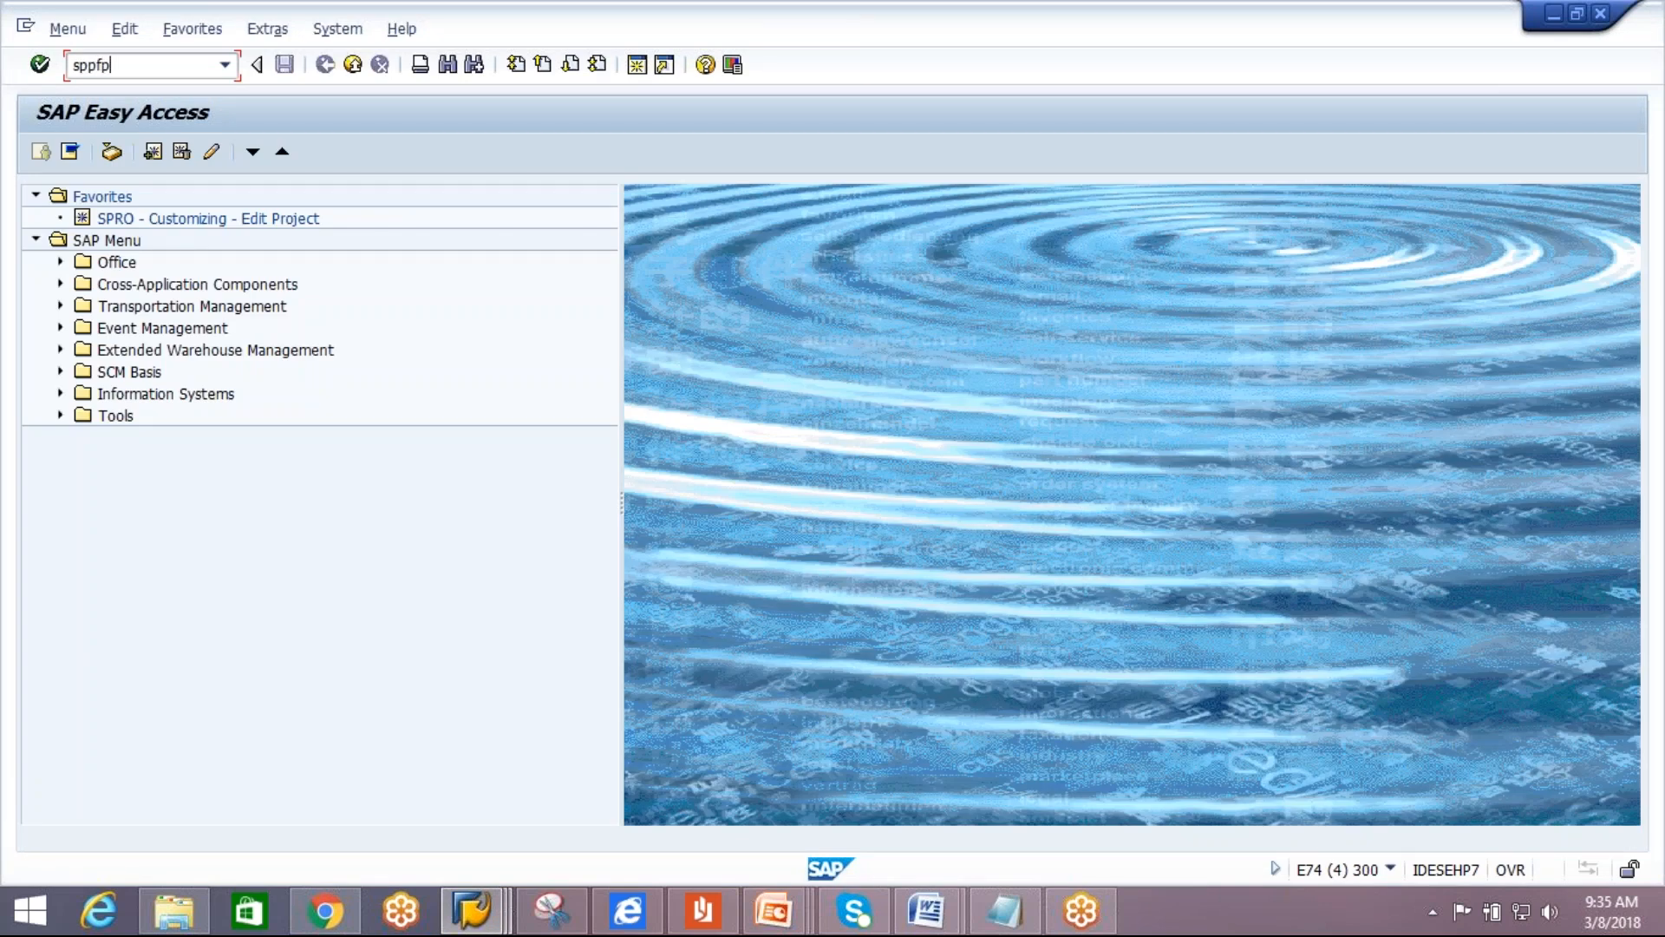
key("Return")
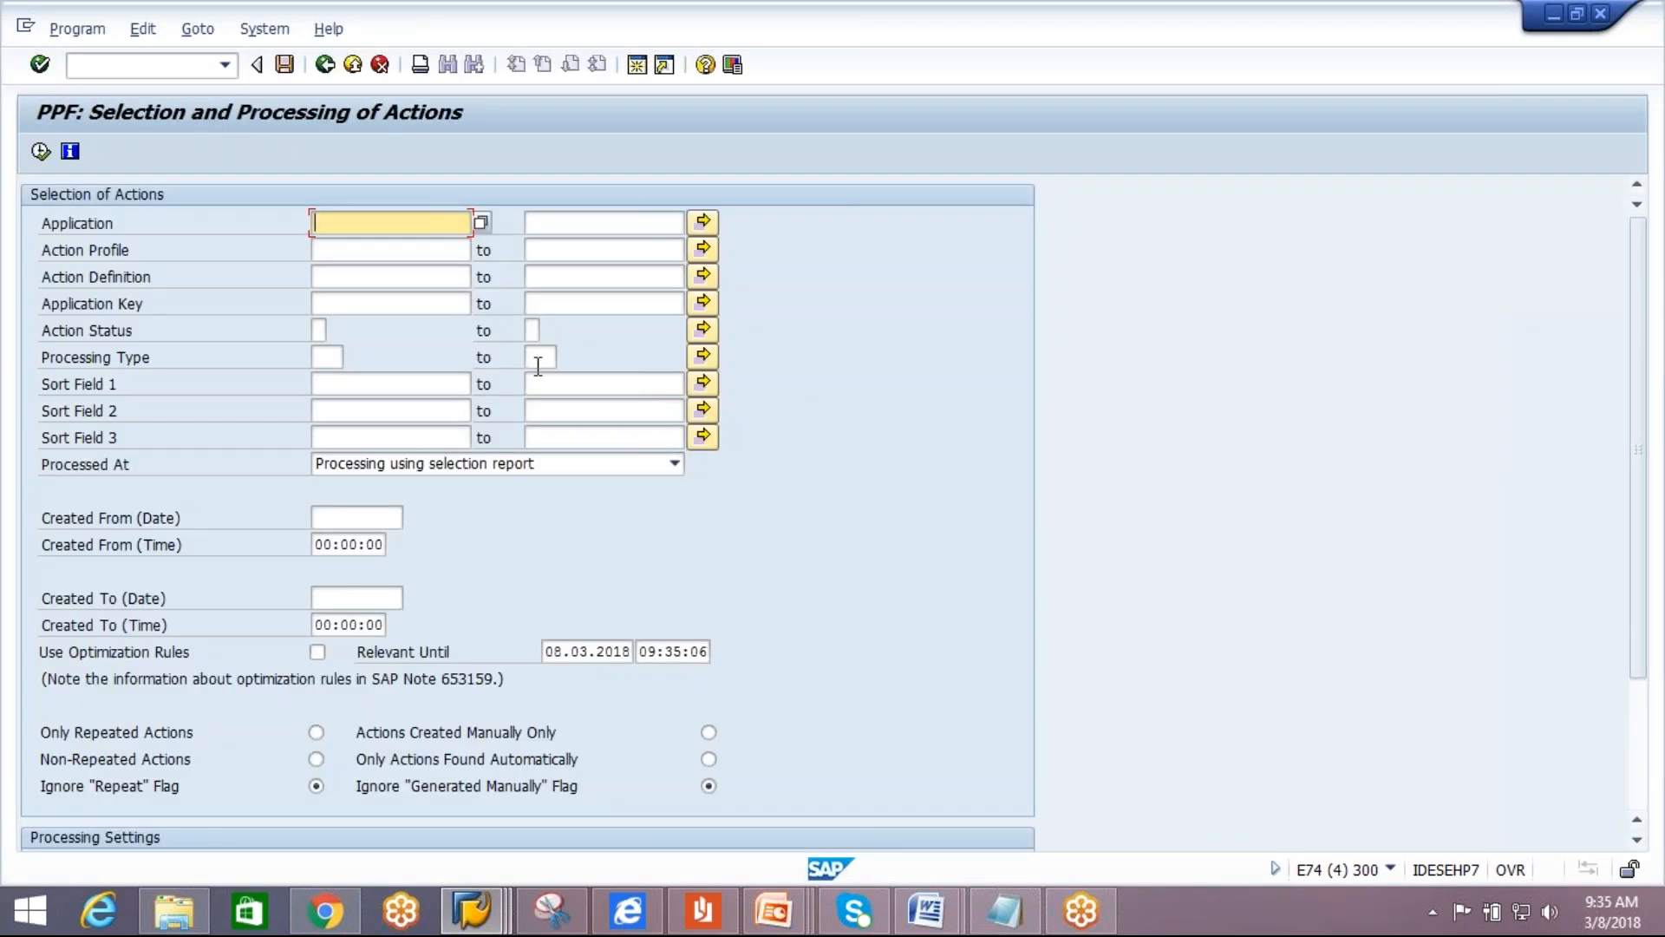
Copy the application name from the last notification's PPF action and enter /SCDL/DELIVERY as the Application in the PPF selection report.
key("alt+Tab")
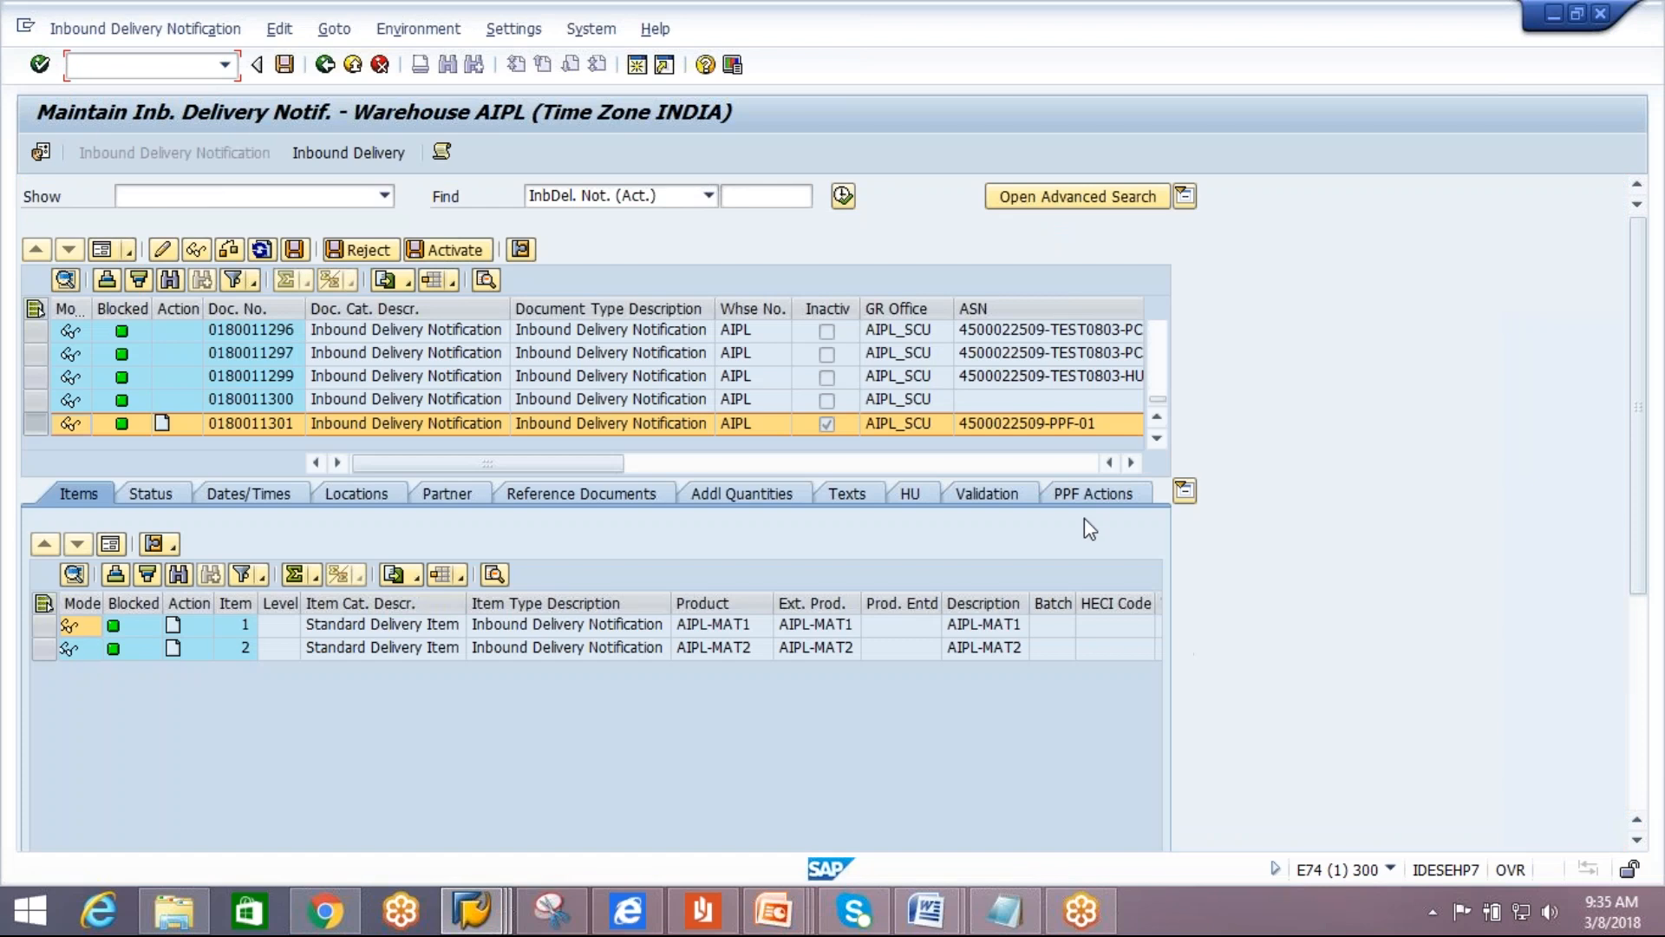
left_click(1089, 496)
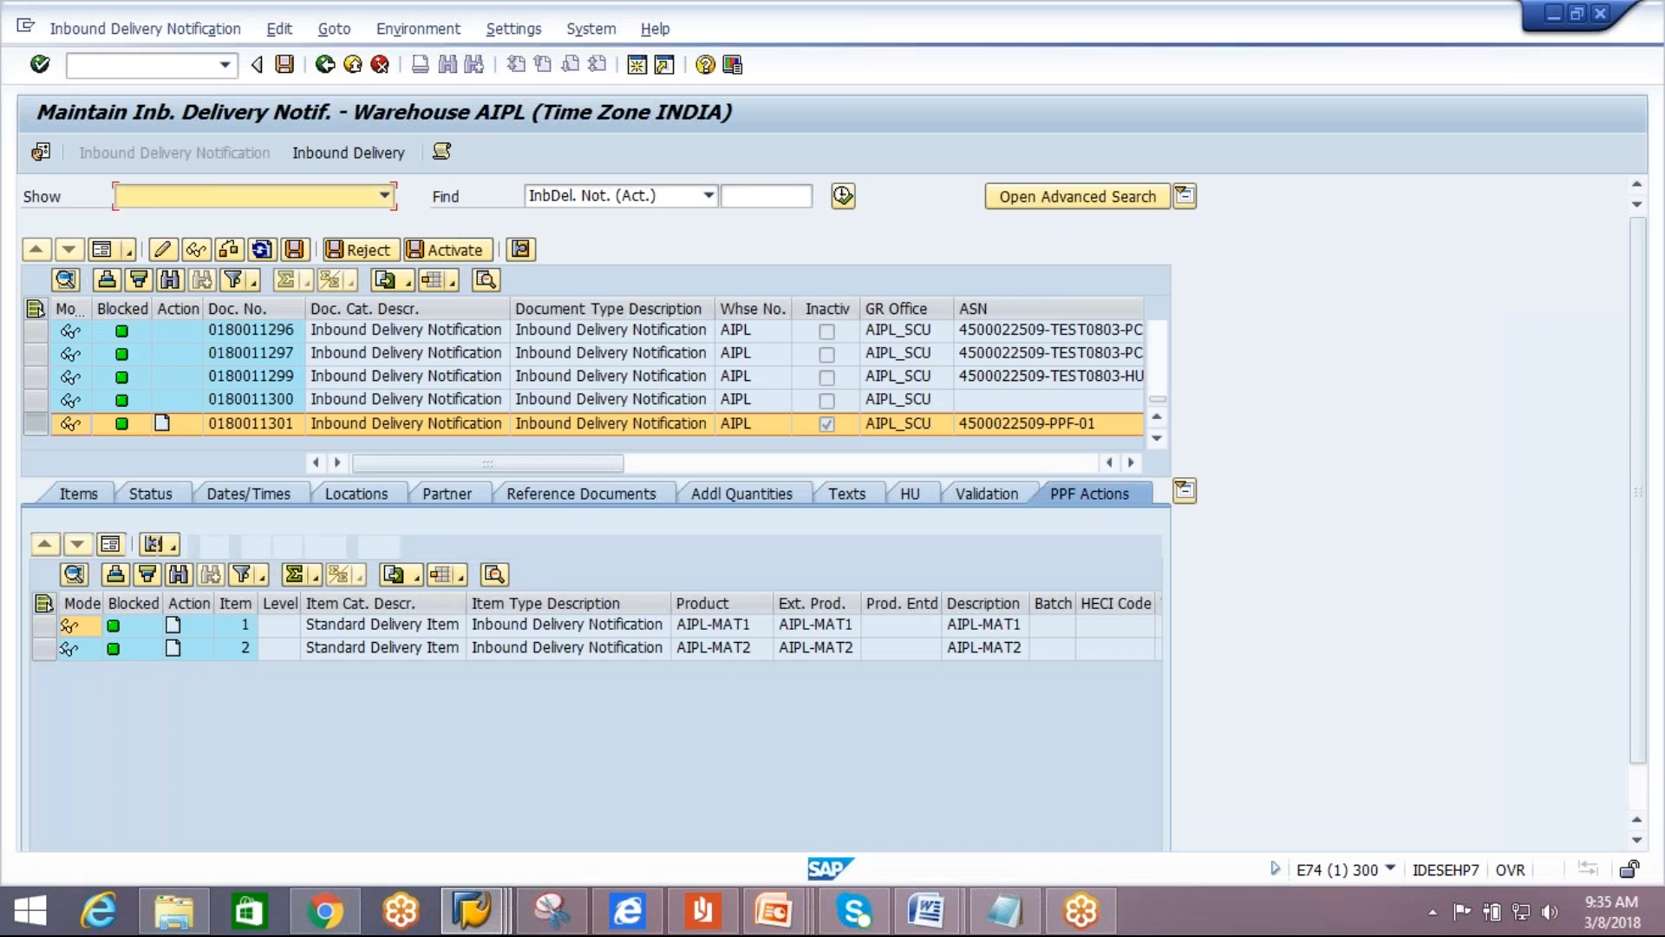
left_click(792, 599)
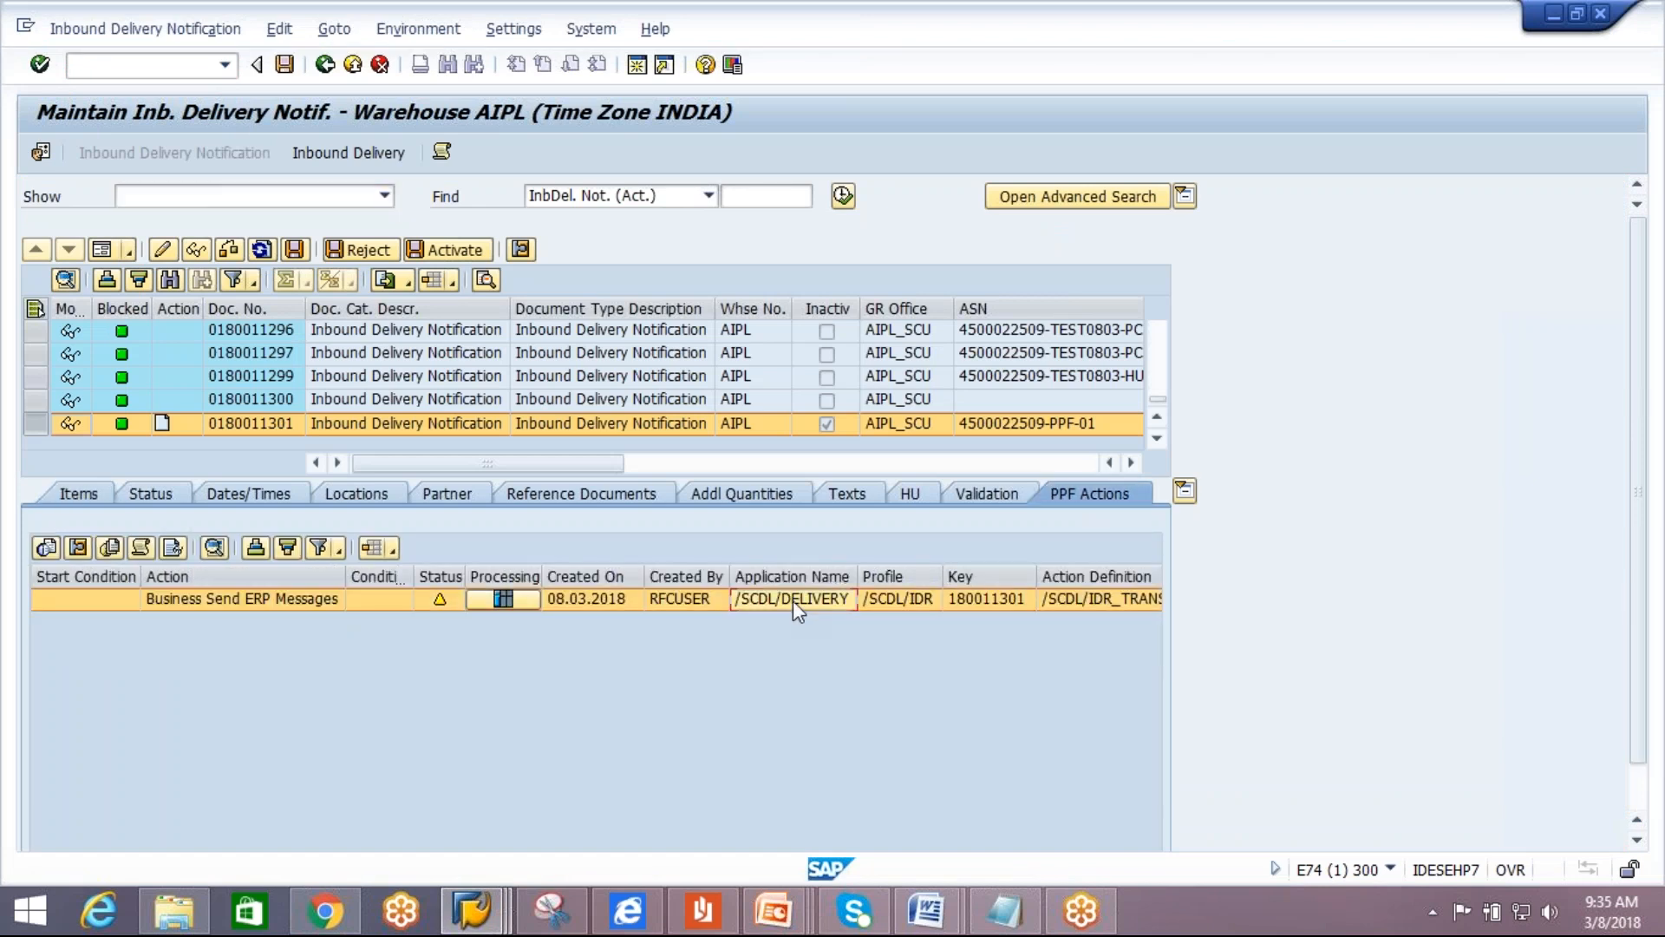
left_click(792, 600)
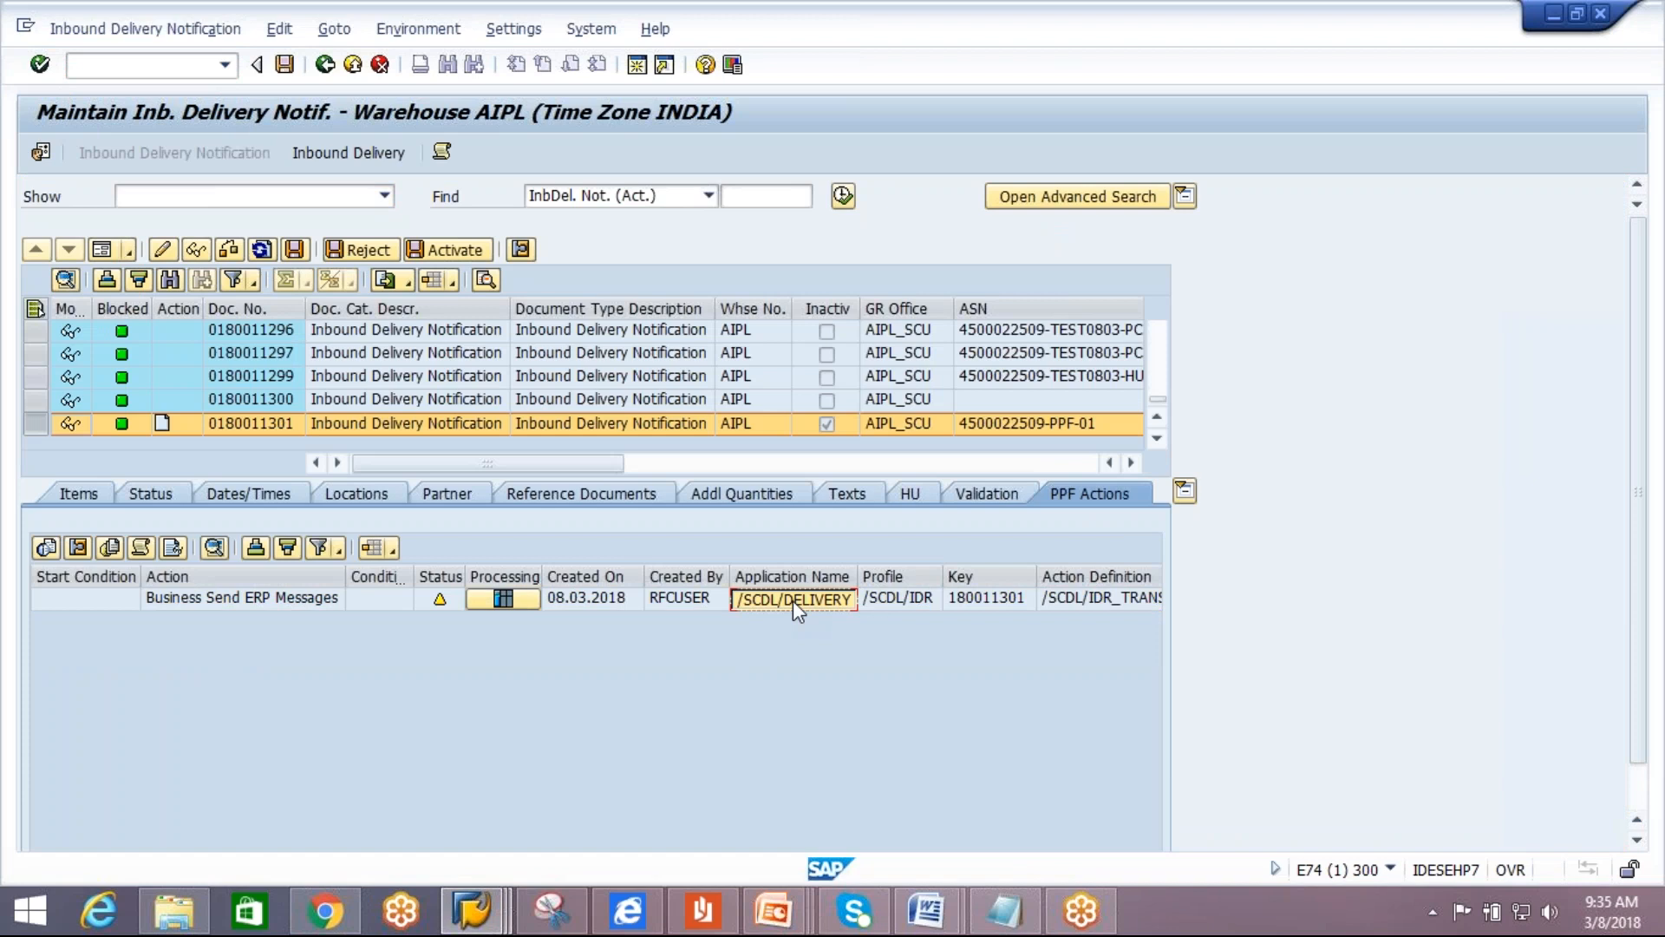
double_click(792, 600)
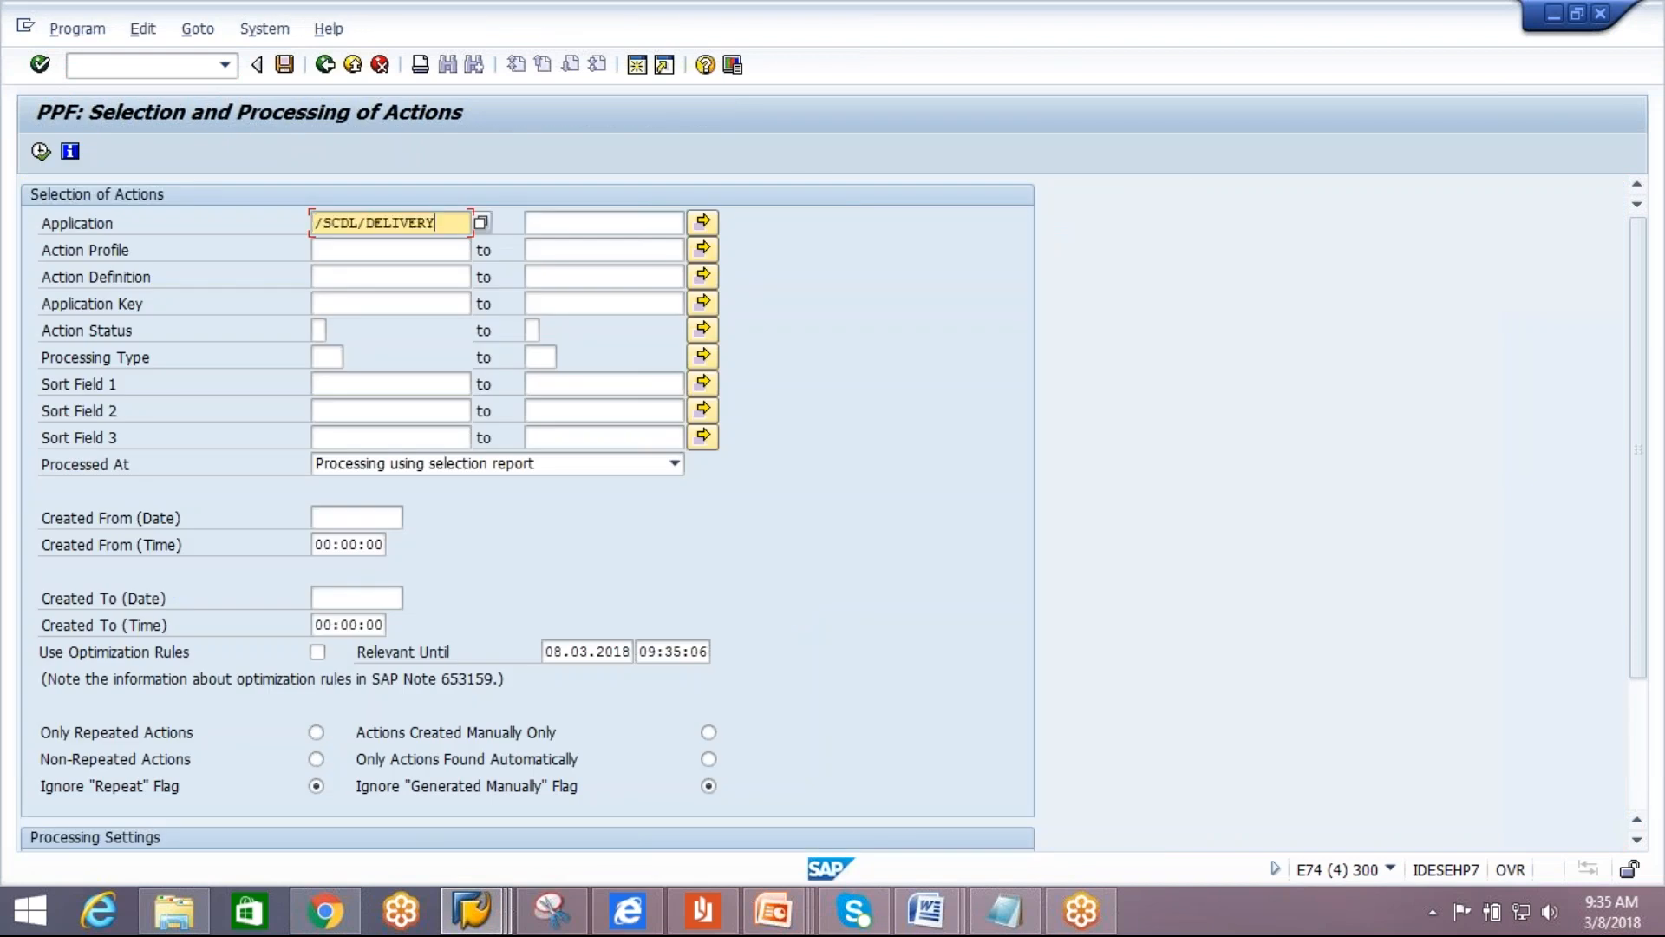
Copy the profile of the notification's PPF action and enter /SCDL/IDR as the Action Profile in the PPF selection report.
key("F3")
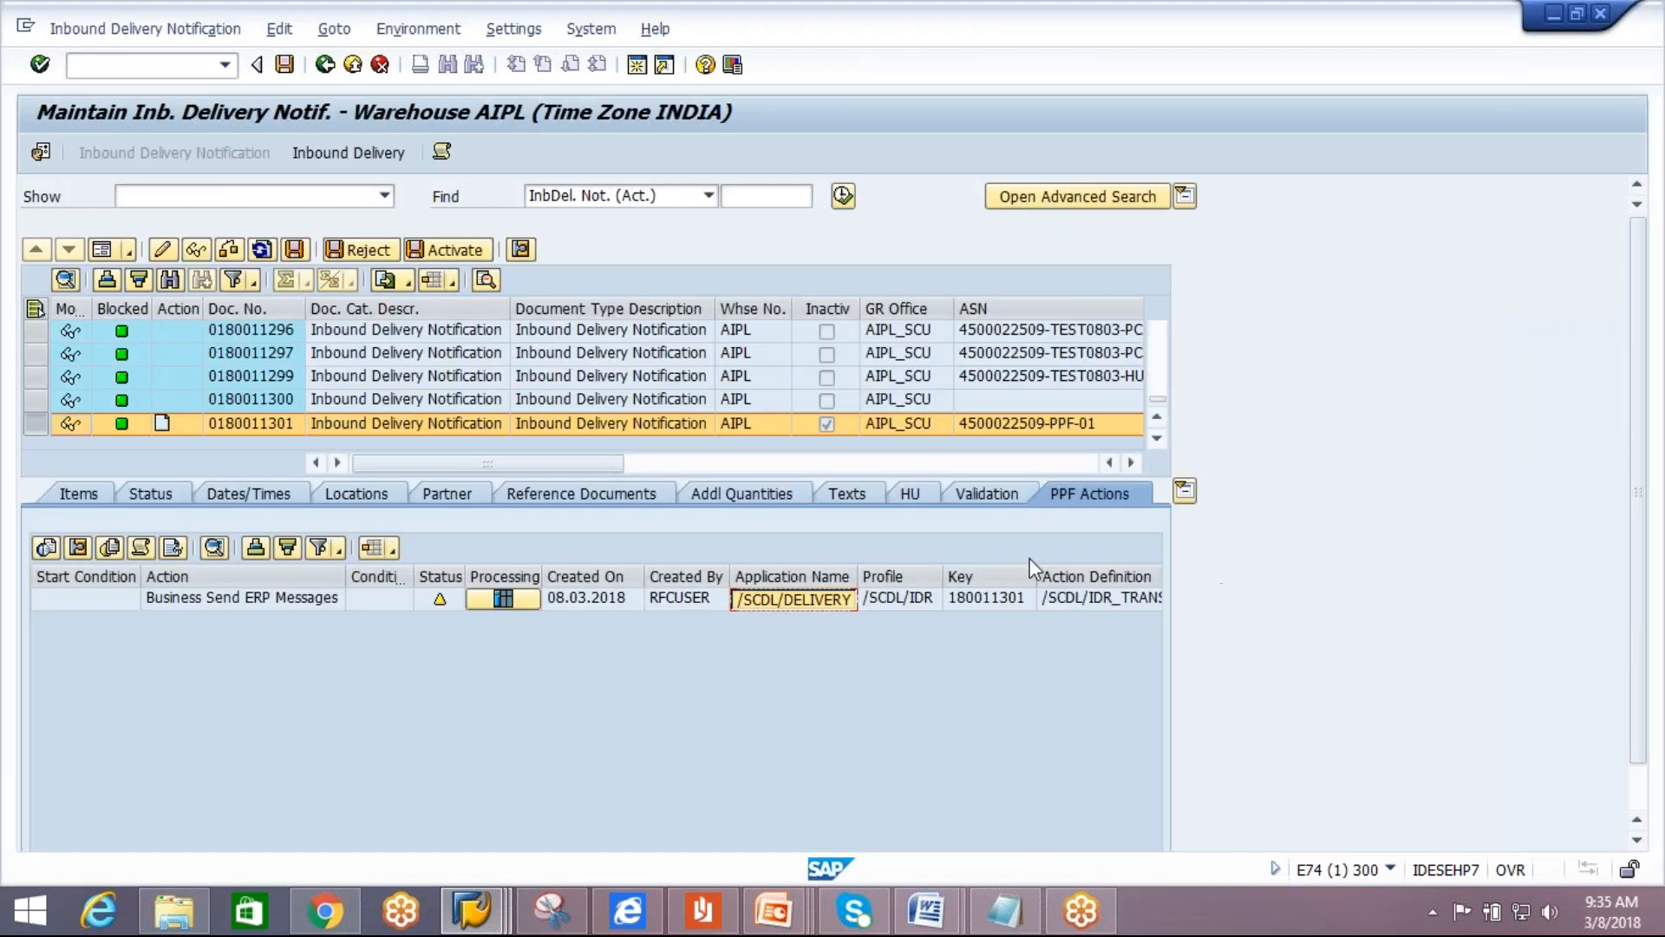
left_click(907, 607)
double_click(907, 607)
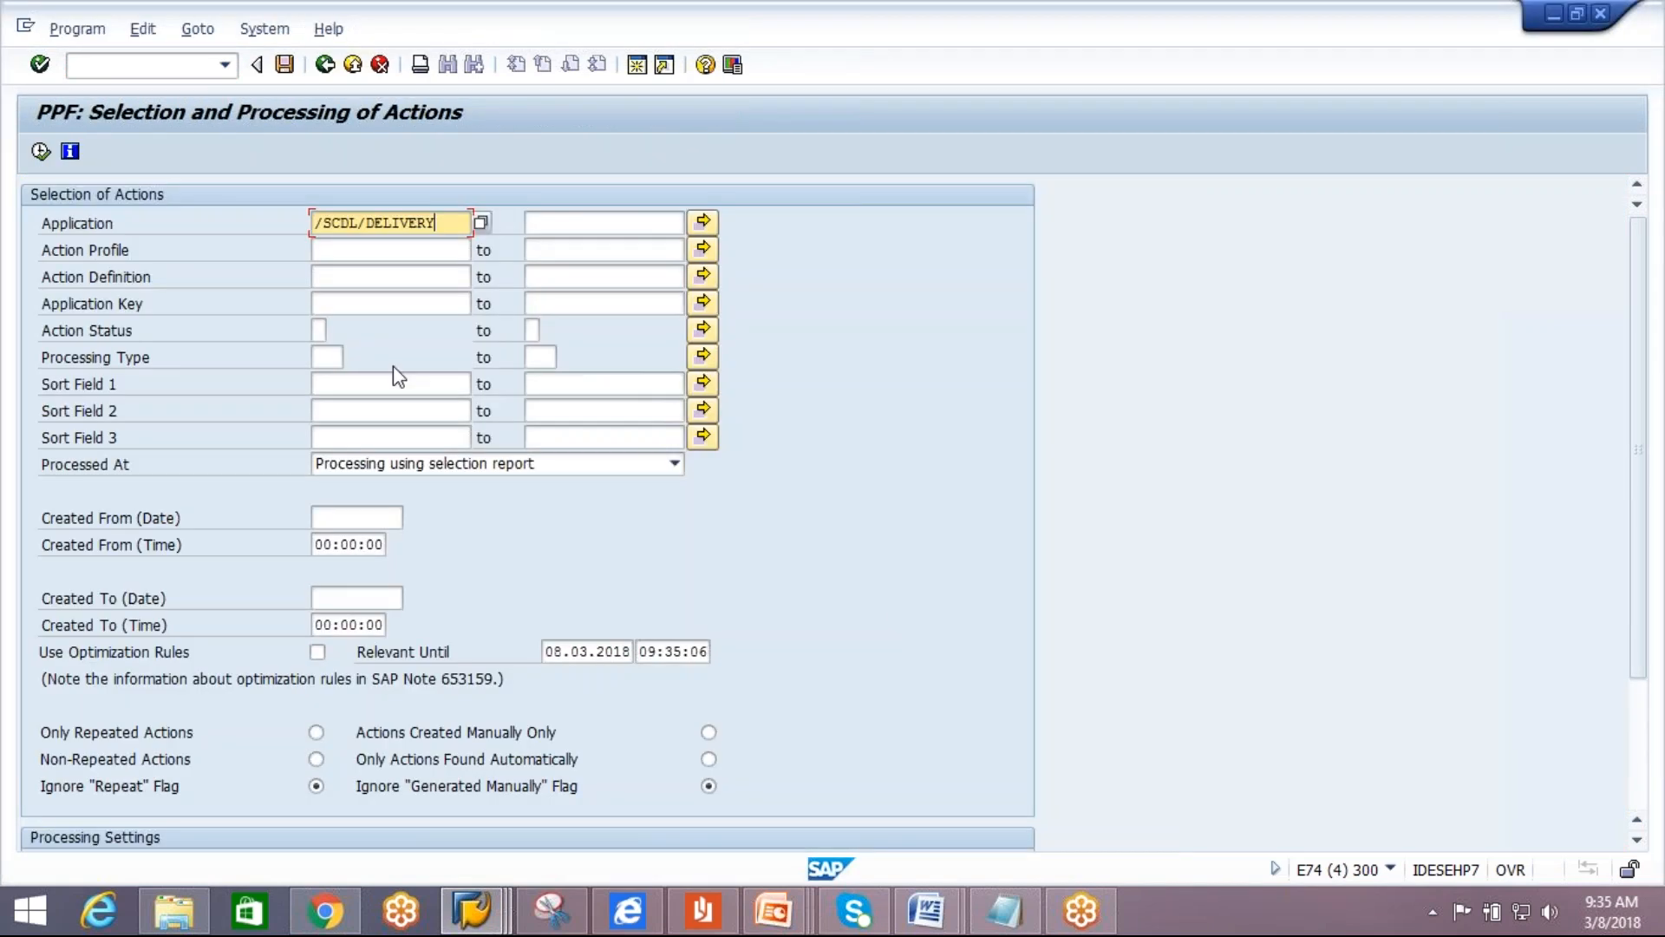
left_click(369, 248)
type("/SCDL/IDR")
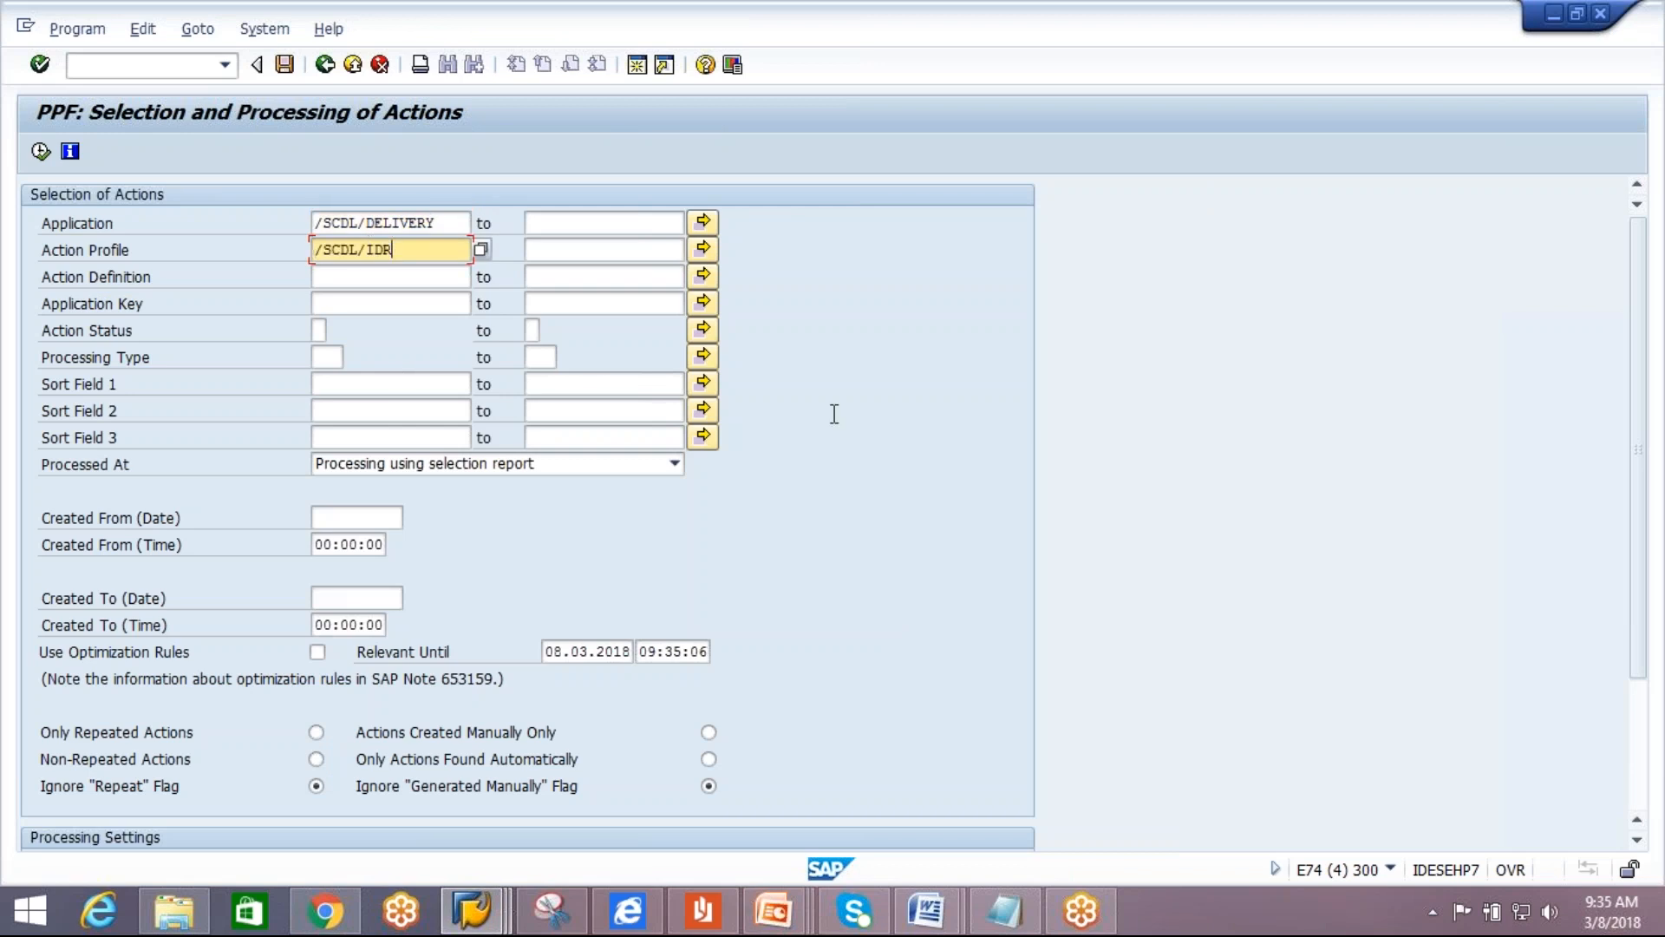
Copy the action definition from the notification's PPF action and enter /SCDL/IDR_TRANSFER as the Action Definition in the selection report.
key("alt+Tab")
left_click(1106, 606)
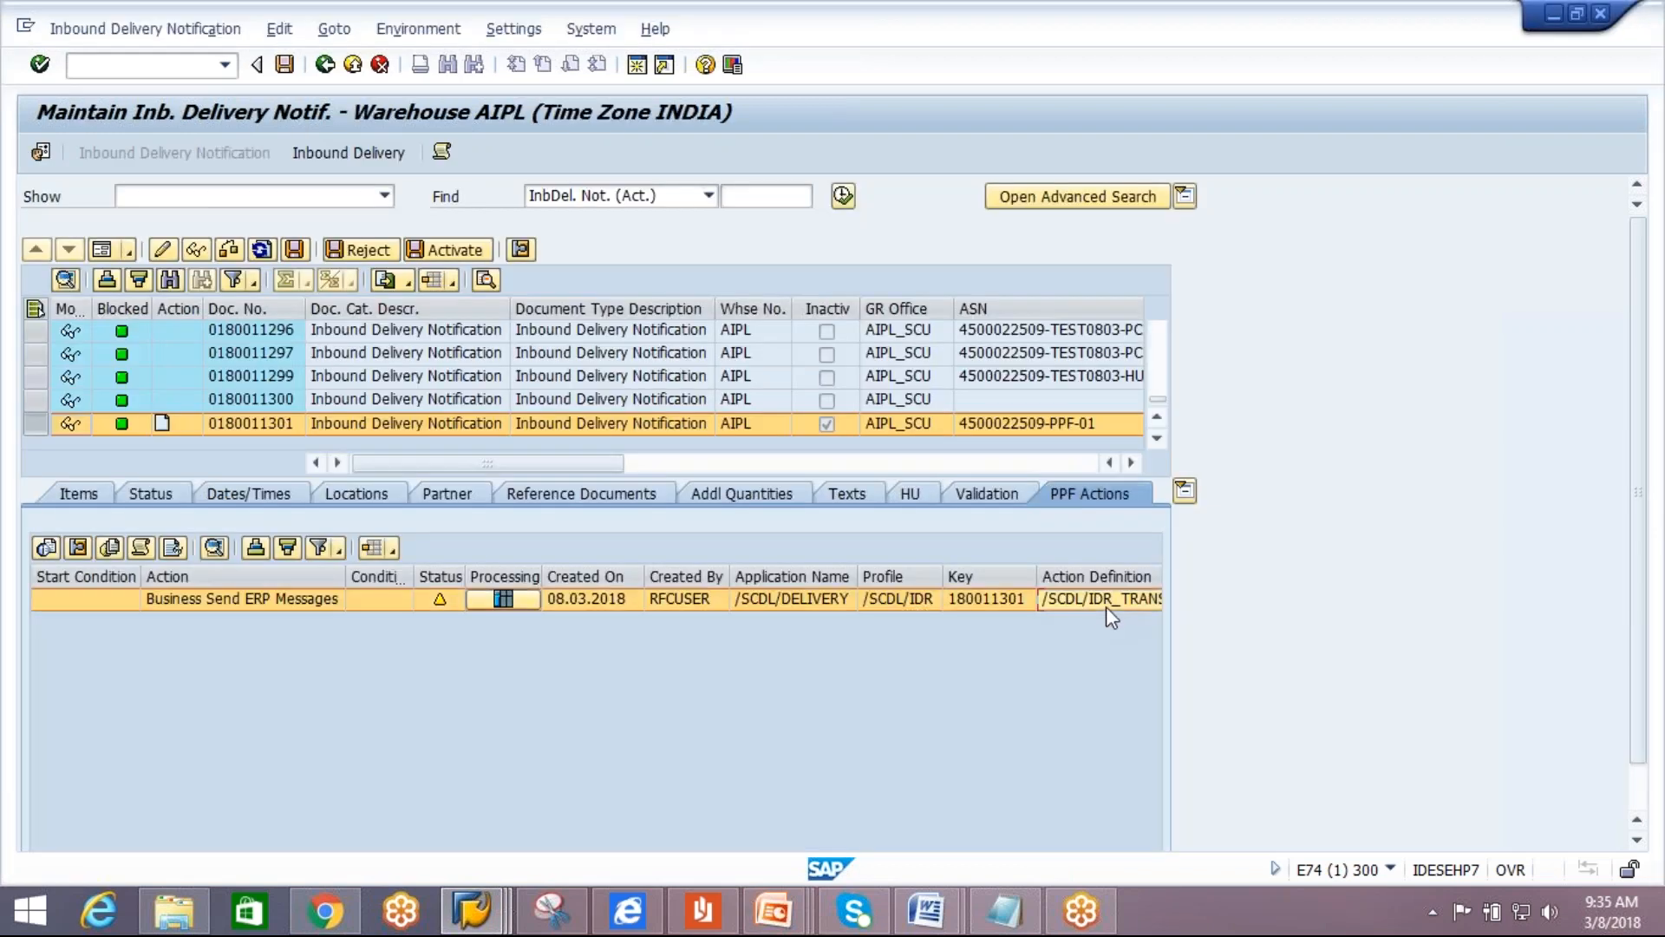
left_click(1107, 606)
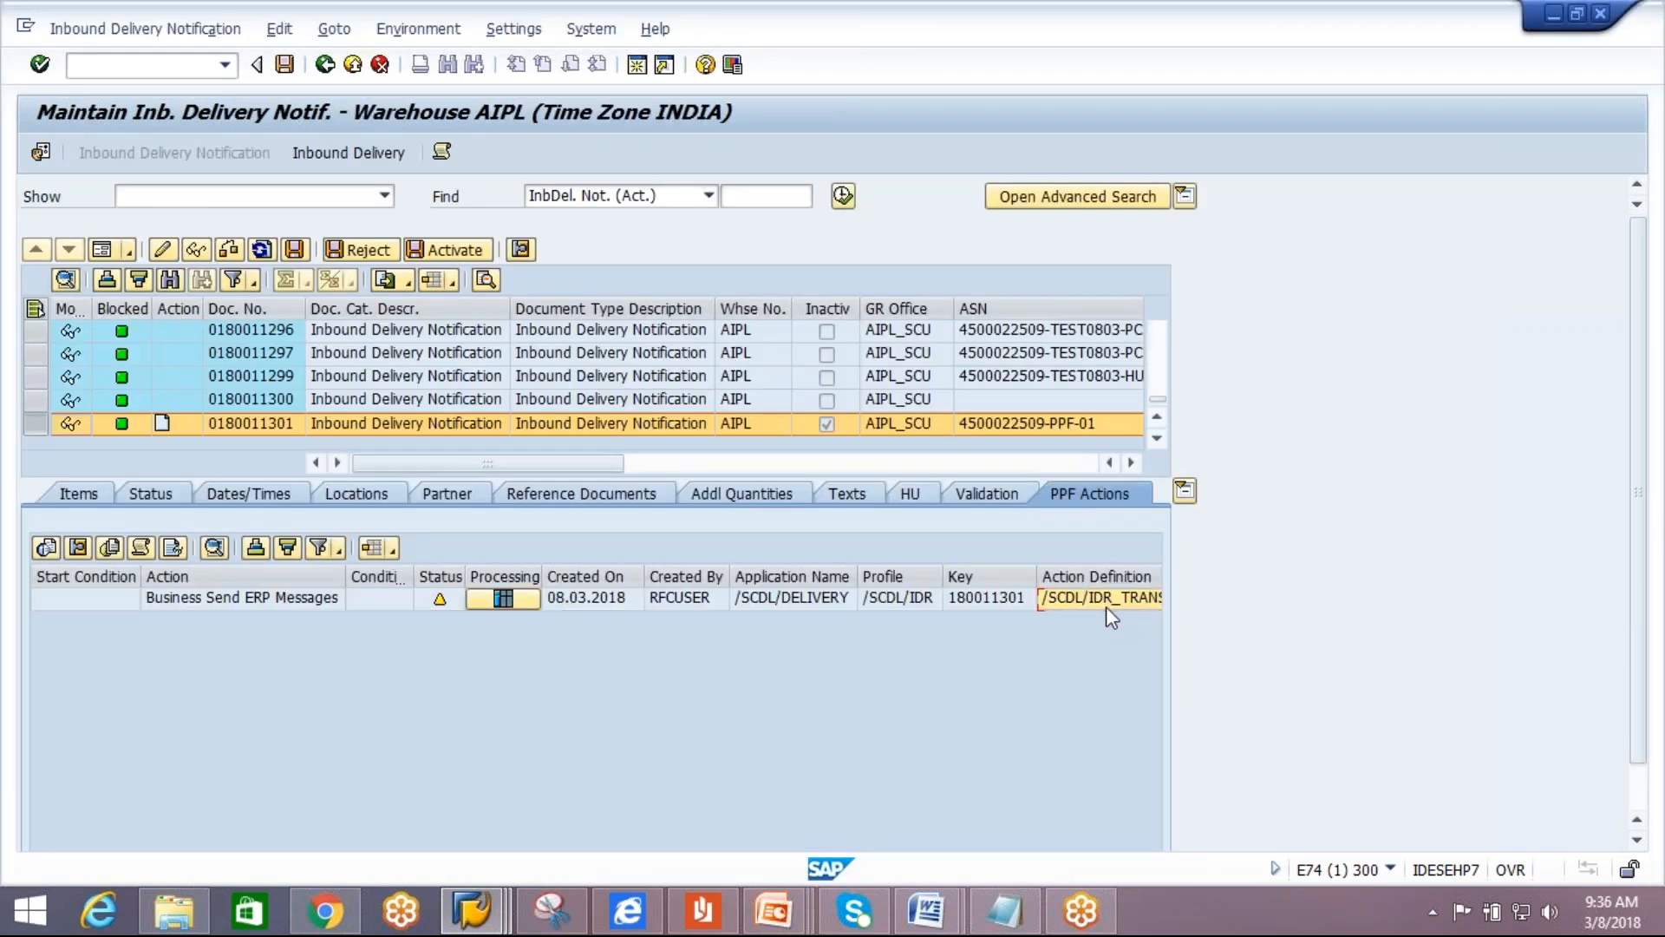
left_click(1105, 606)
key("alt+Tab")
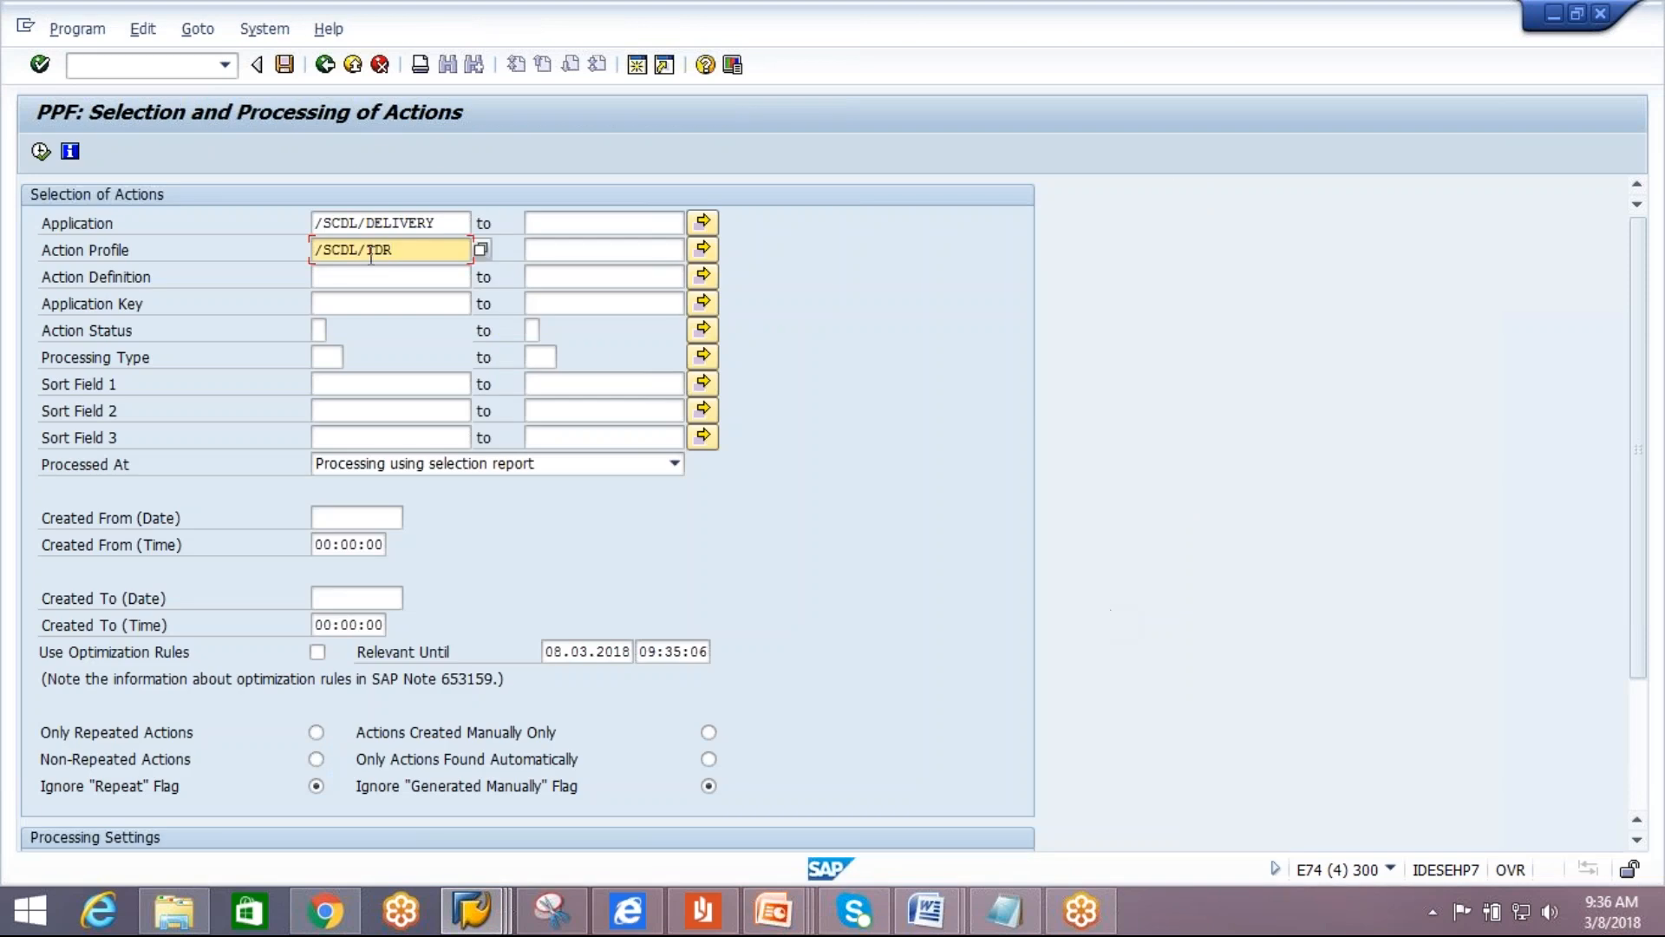
left_click(368, 276)
type("/SCDL/IDR_TRANSFER")
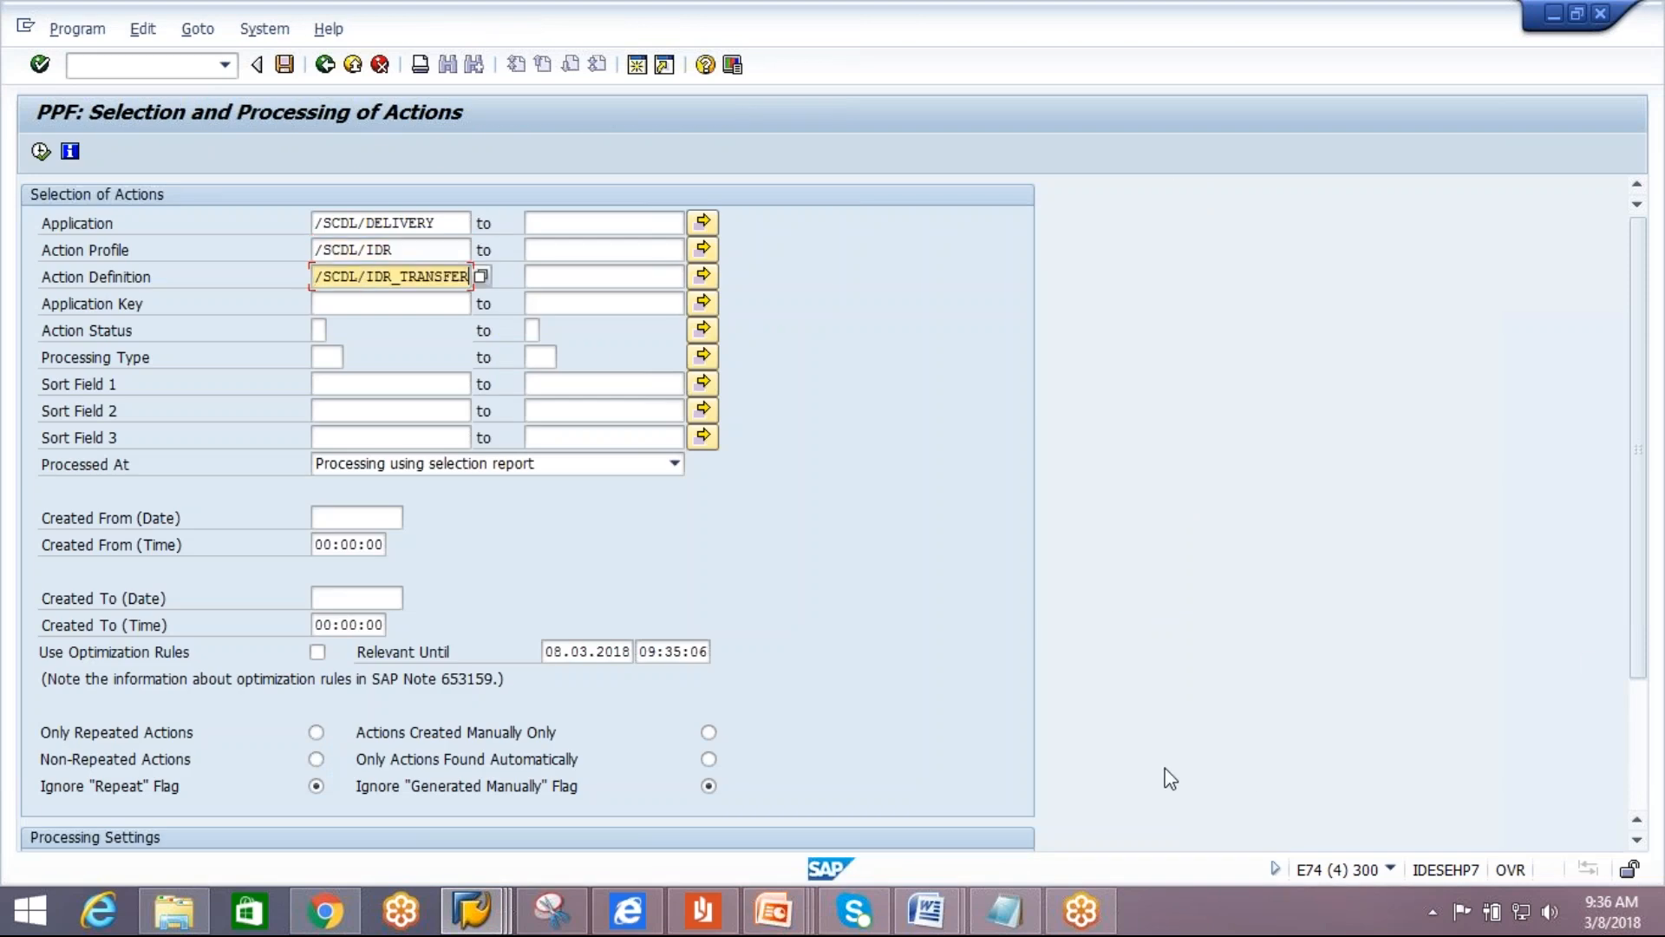
Copy the key of the notification's PPF action and enter 180011301 as the Application Key in the selection report.
key("alt+Tab")
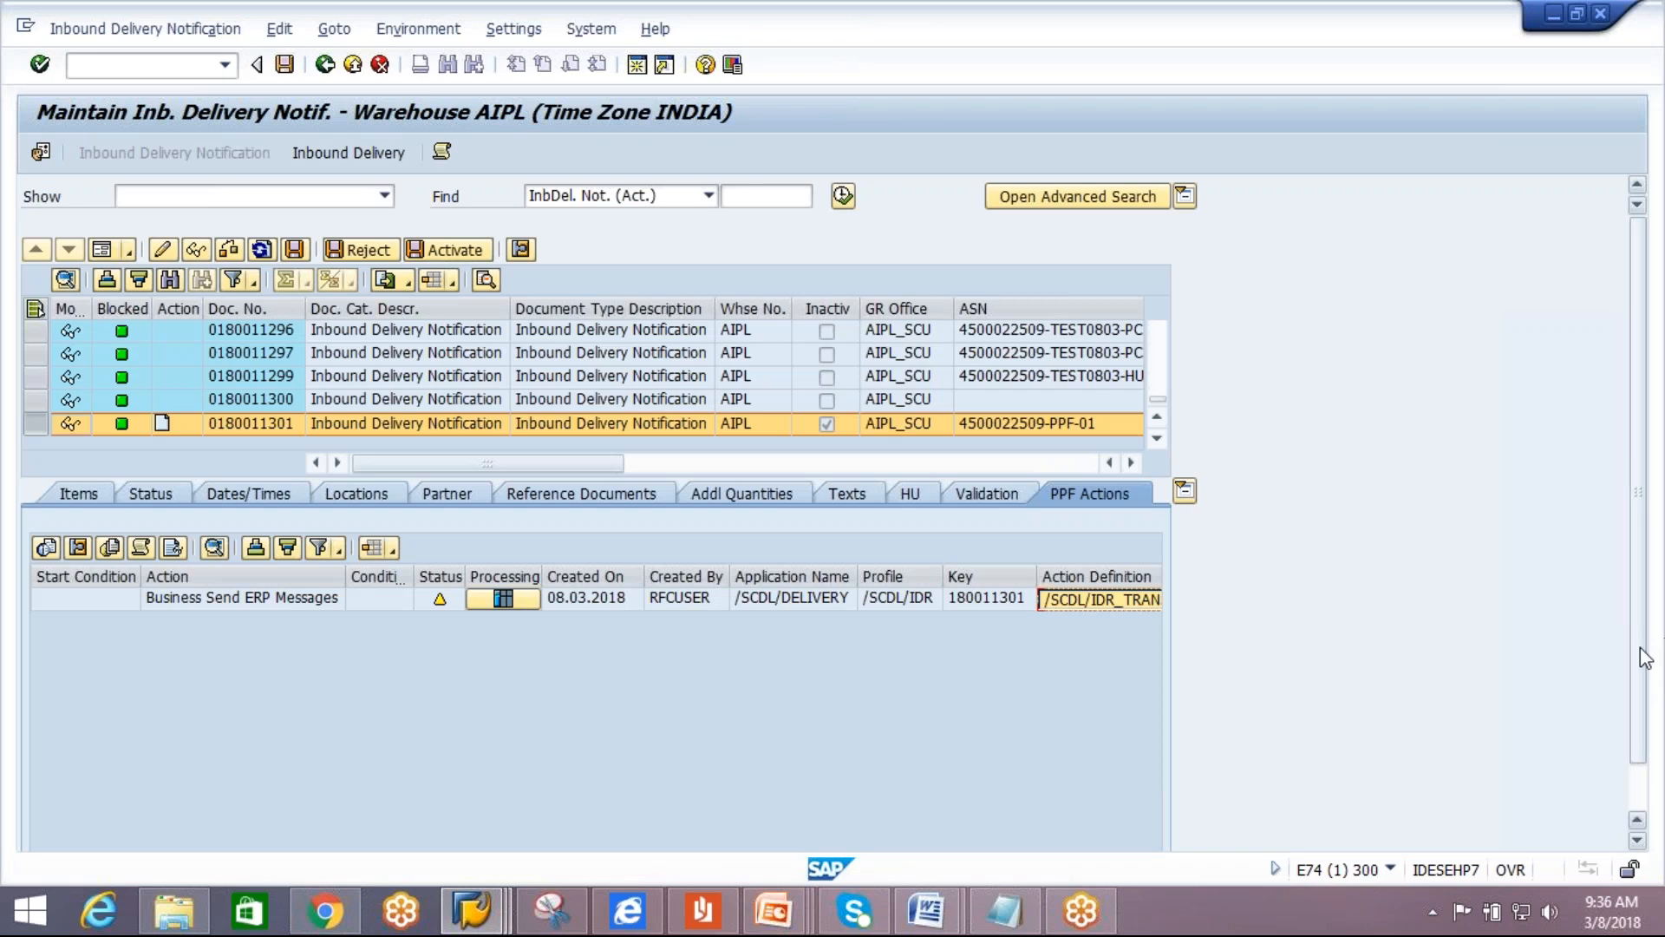
left_click(1146, 826)
left_click(1146, 826)
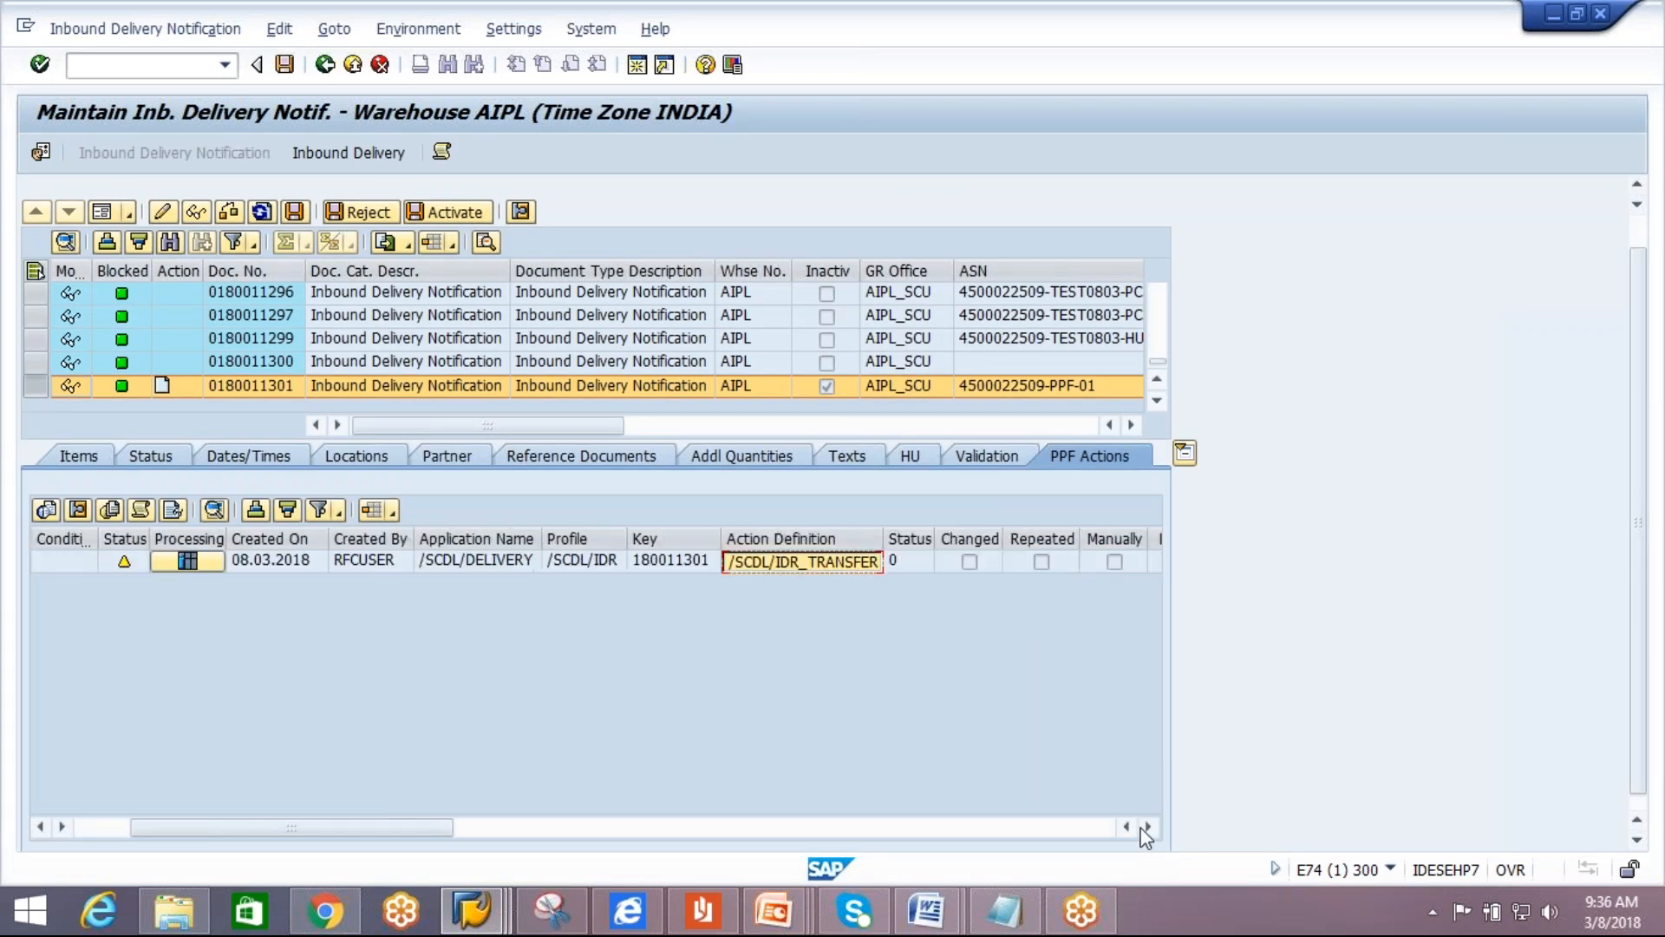
left_click(663, 560)
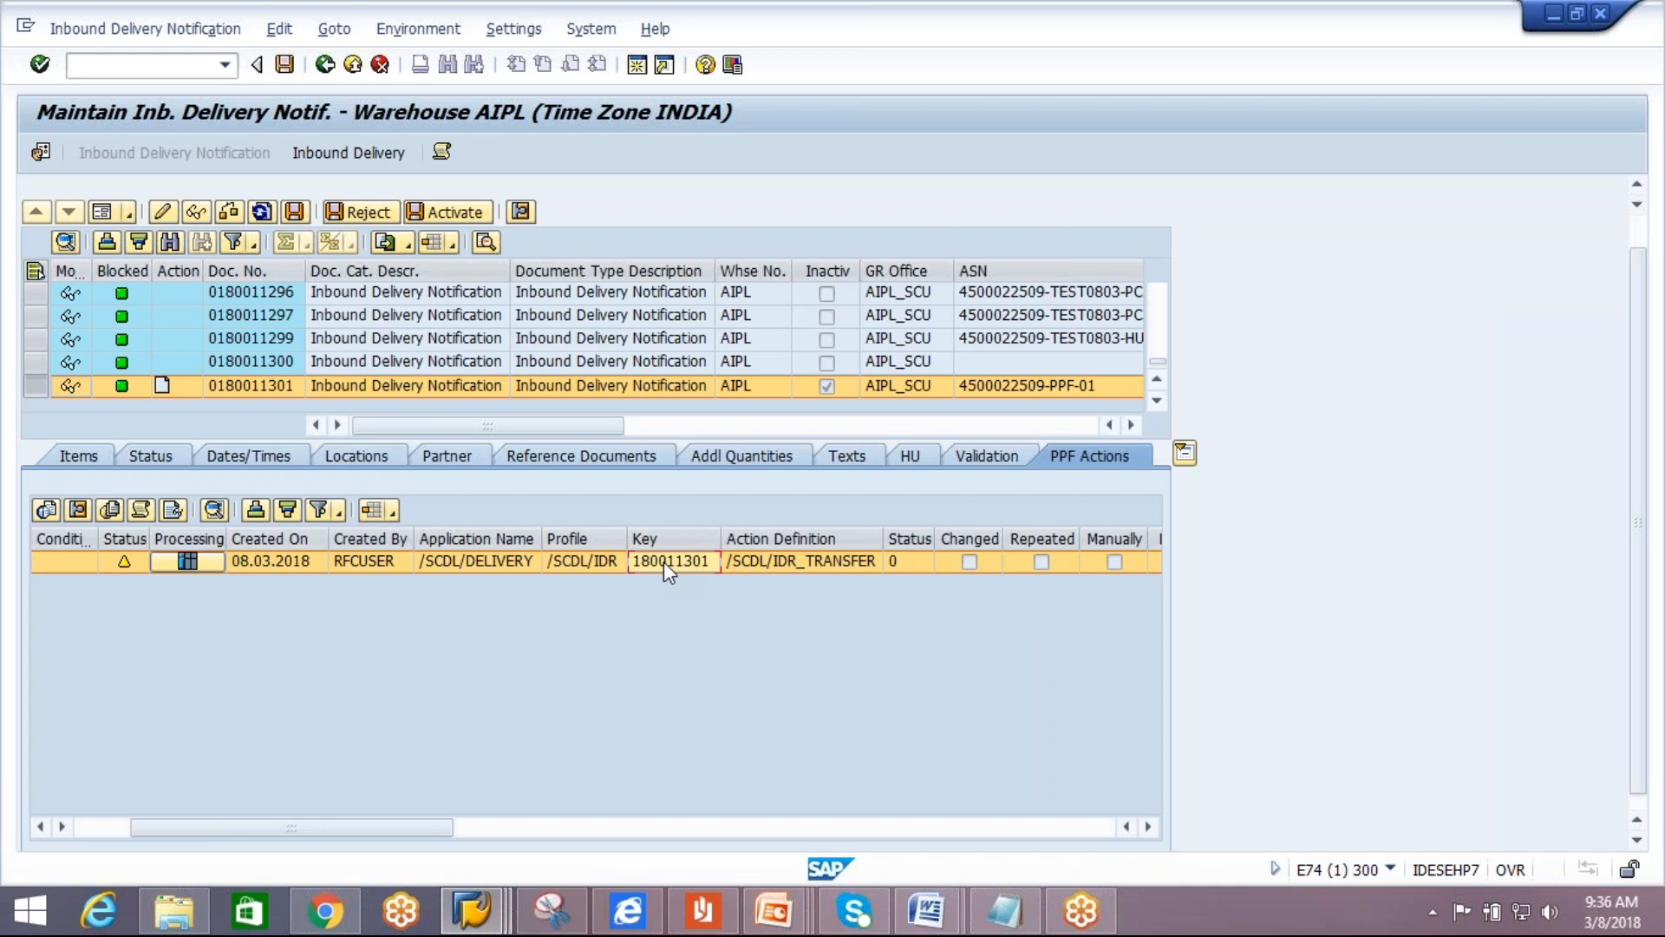
left_click(663, 561)
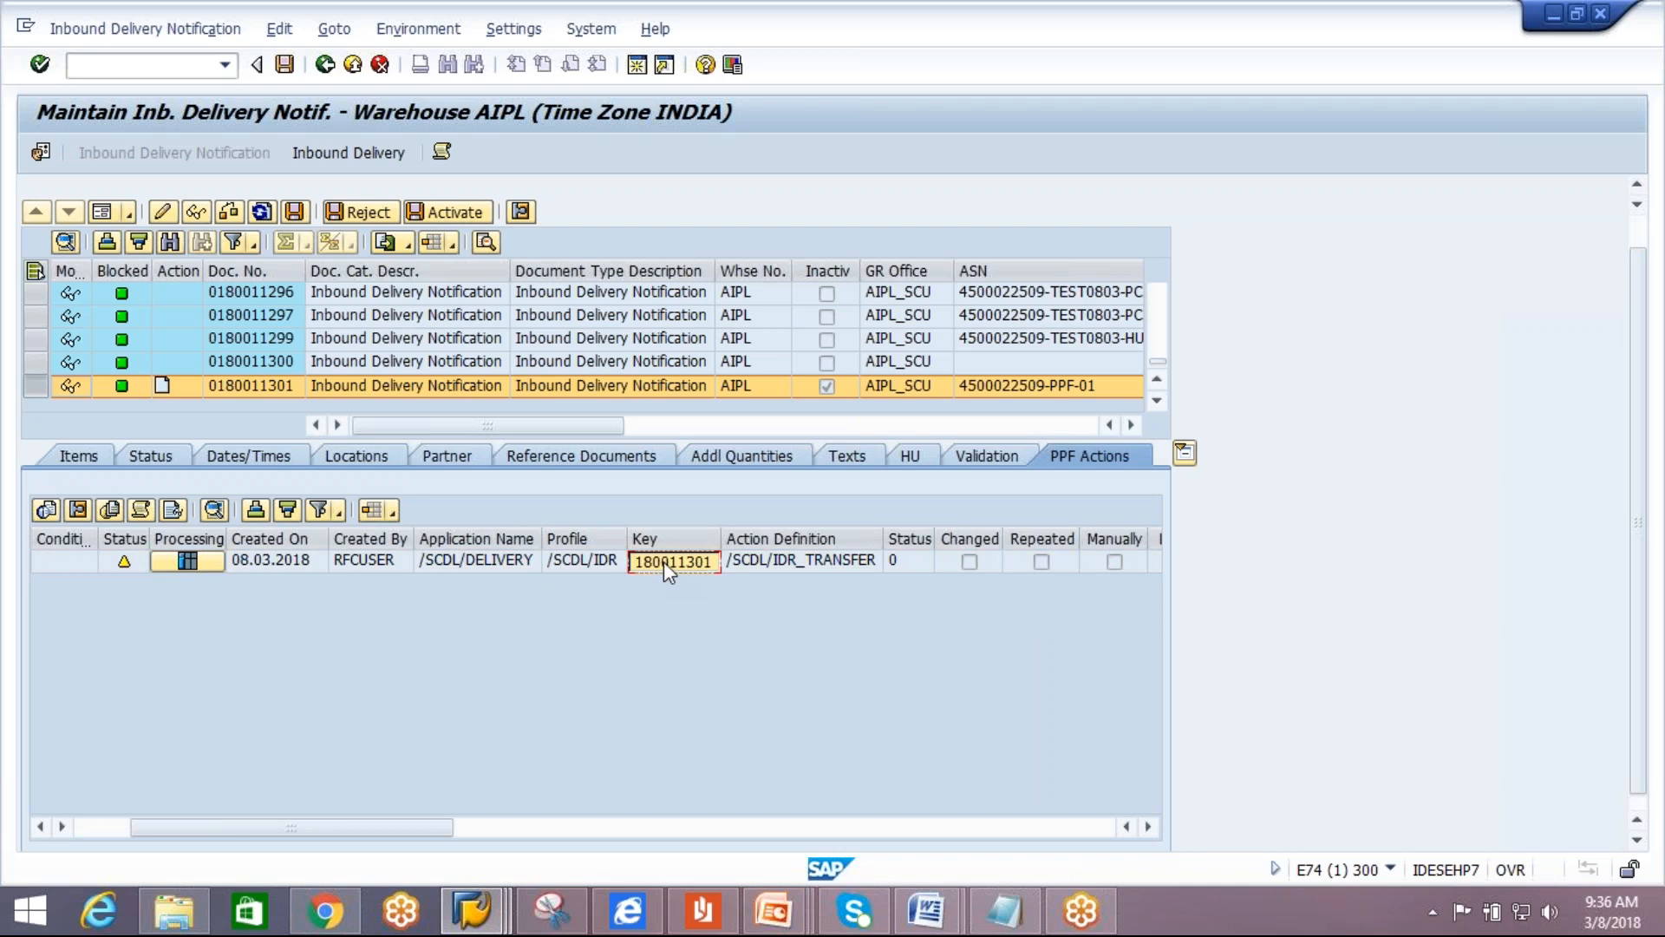
key("alt+Tab")
left_click(380, 304)
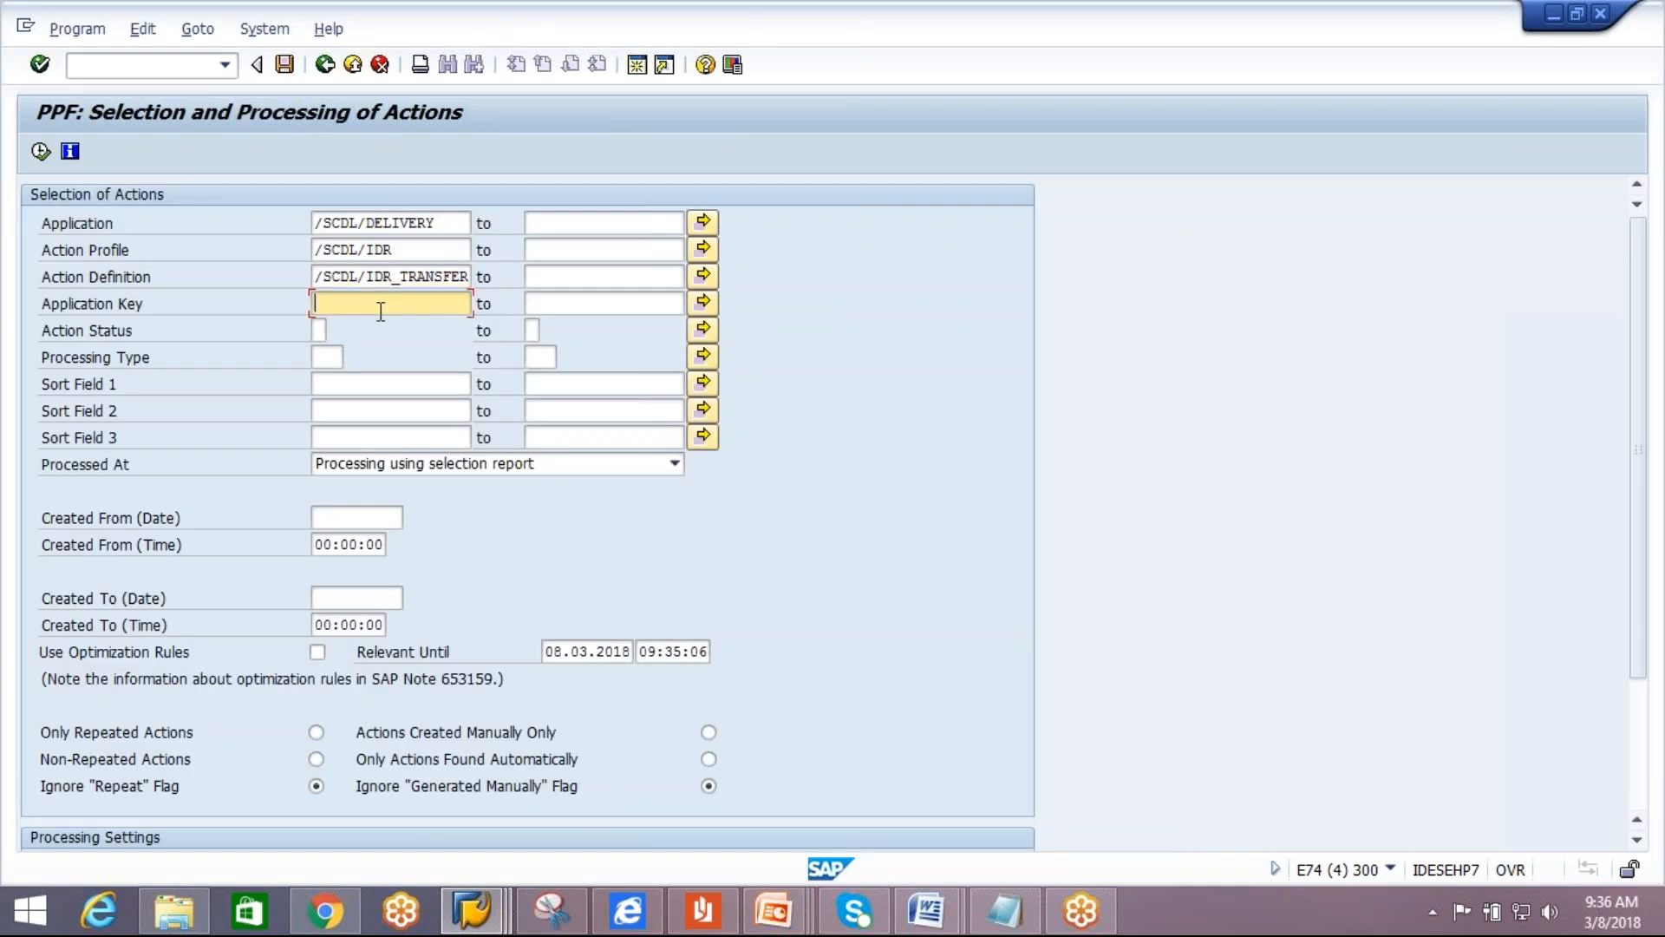
type("180011361")
Return to the notification session and check the processing status of the notification's PPF action.
key("alt+Tab")
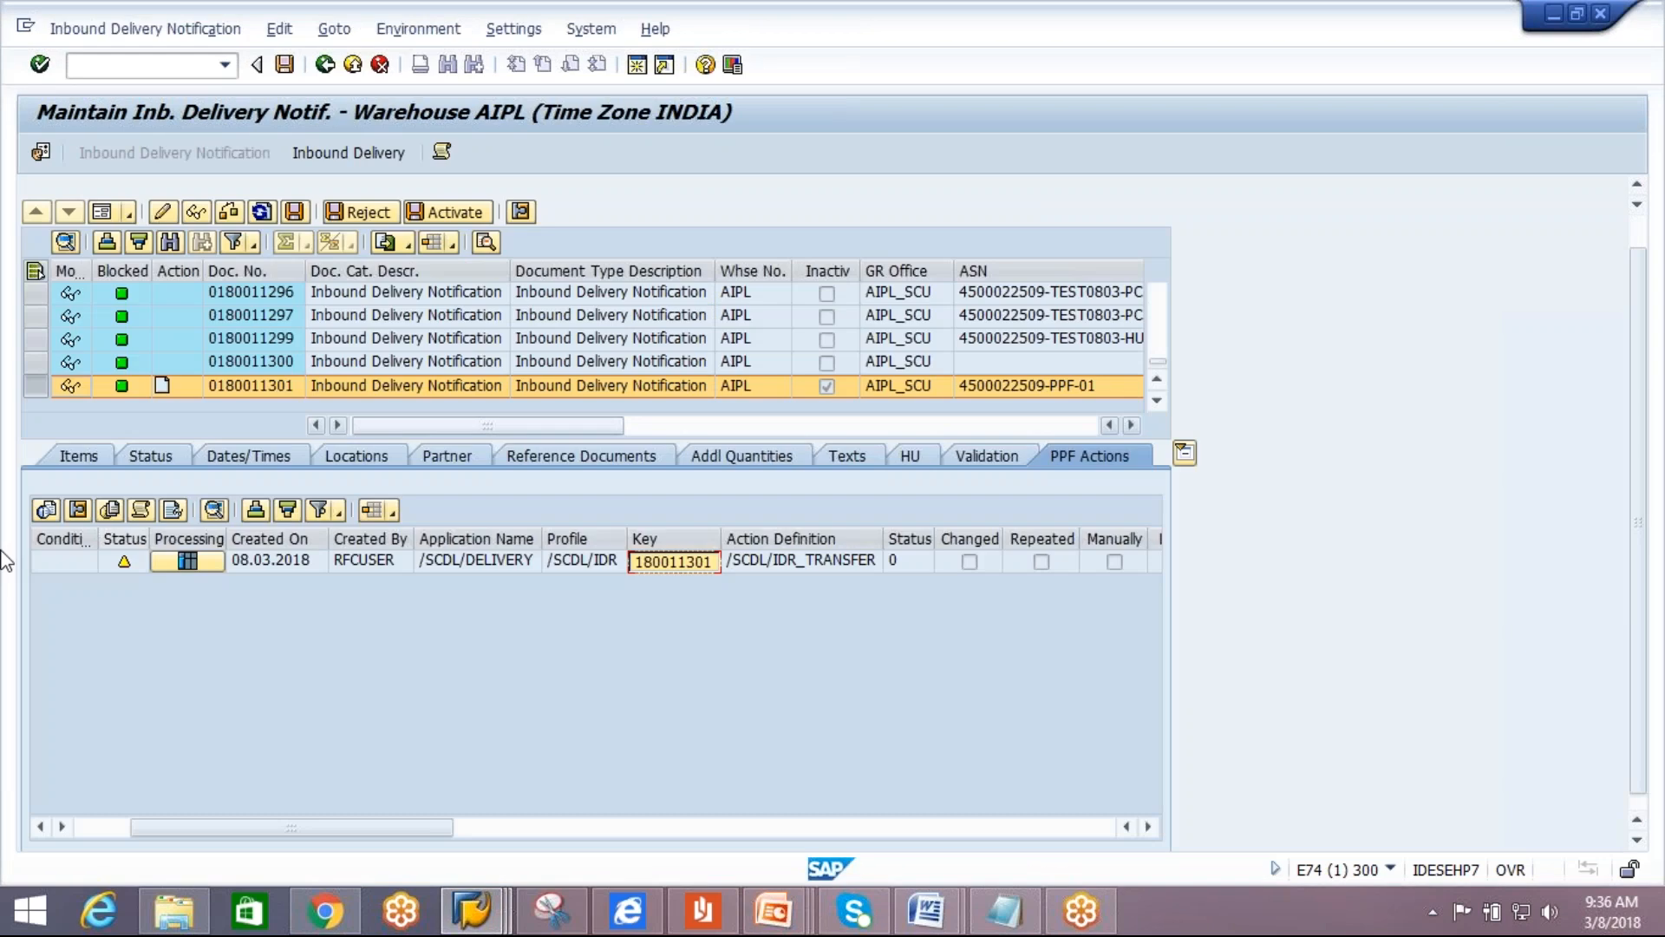
left_click(45, 564)
mouse_move(126, 563)
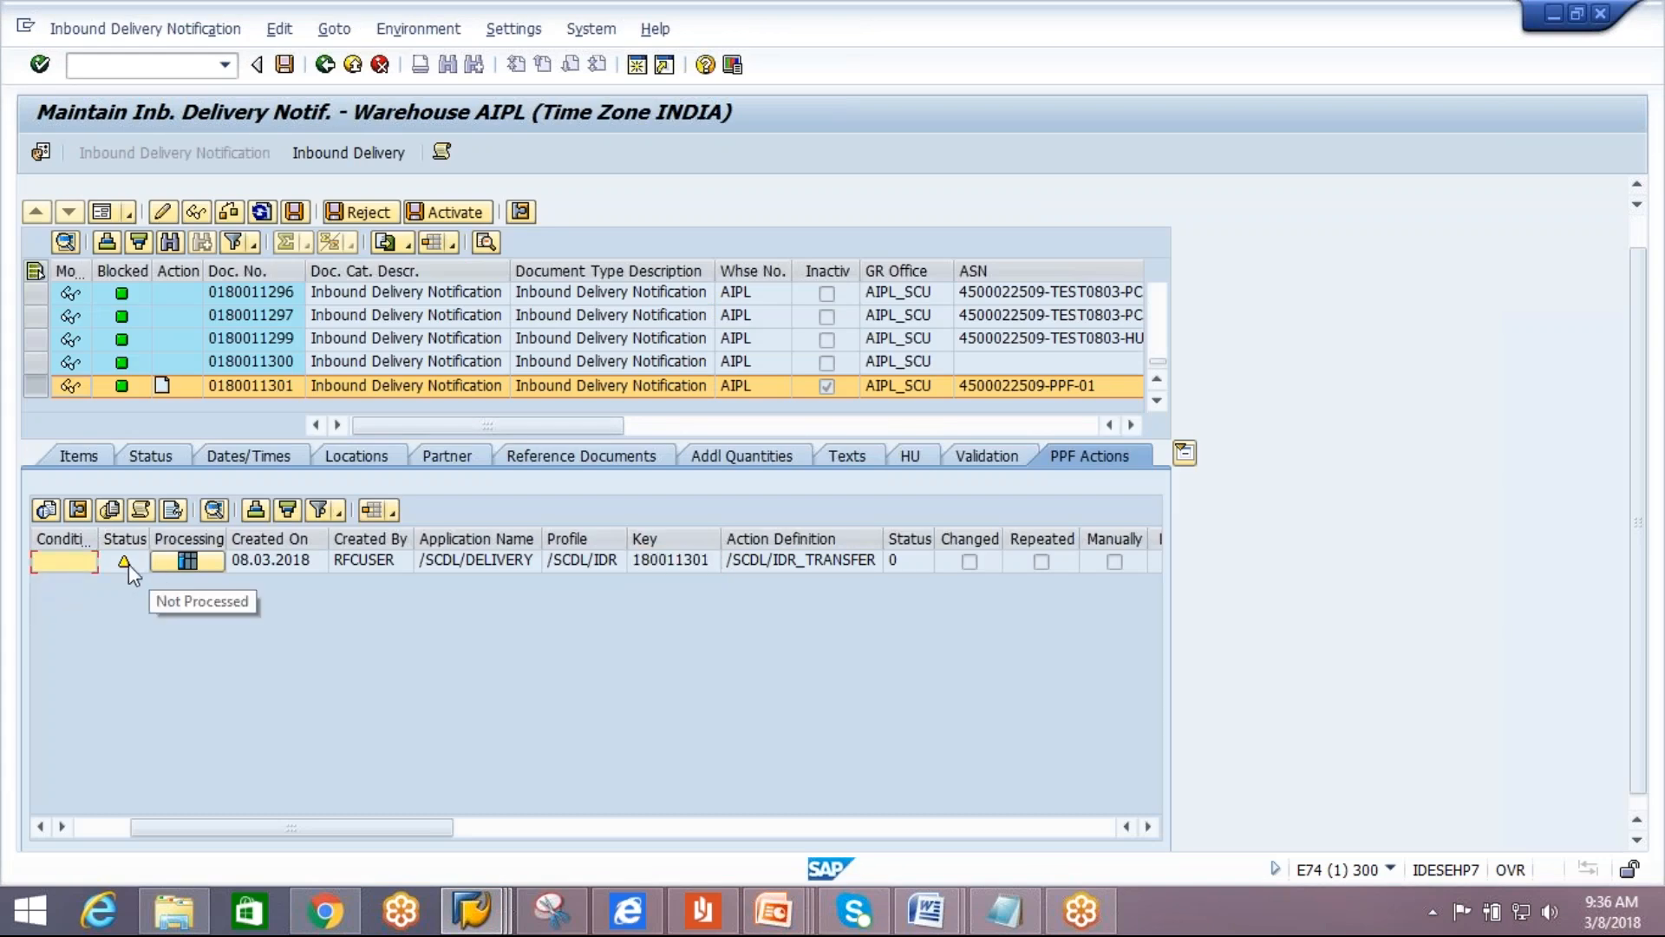
Reload the inbound delivery notifications after visiting the inbound delivery maintenance, and display the PPF actions of the last notification.
left_click(336, 152)
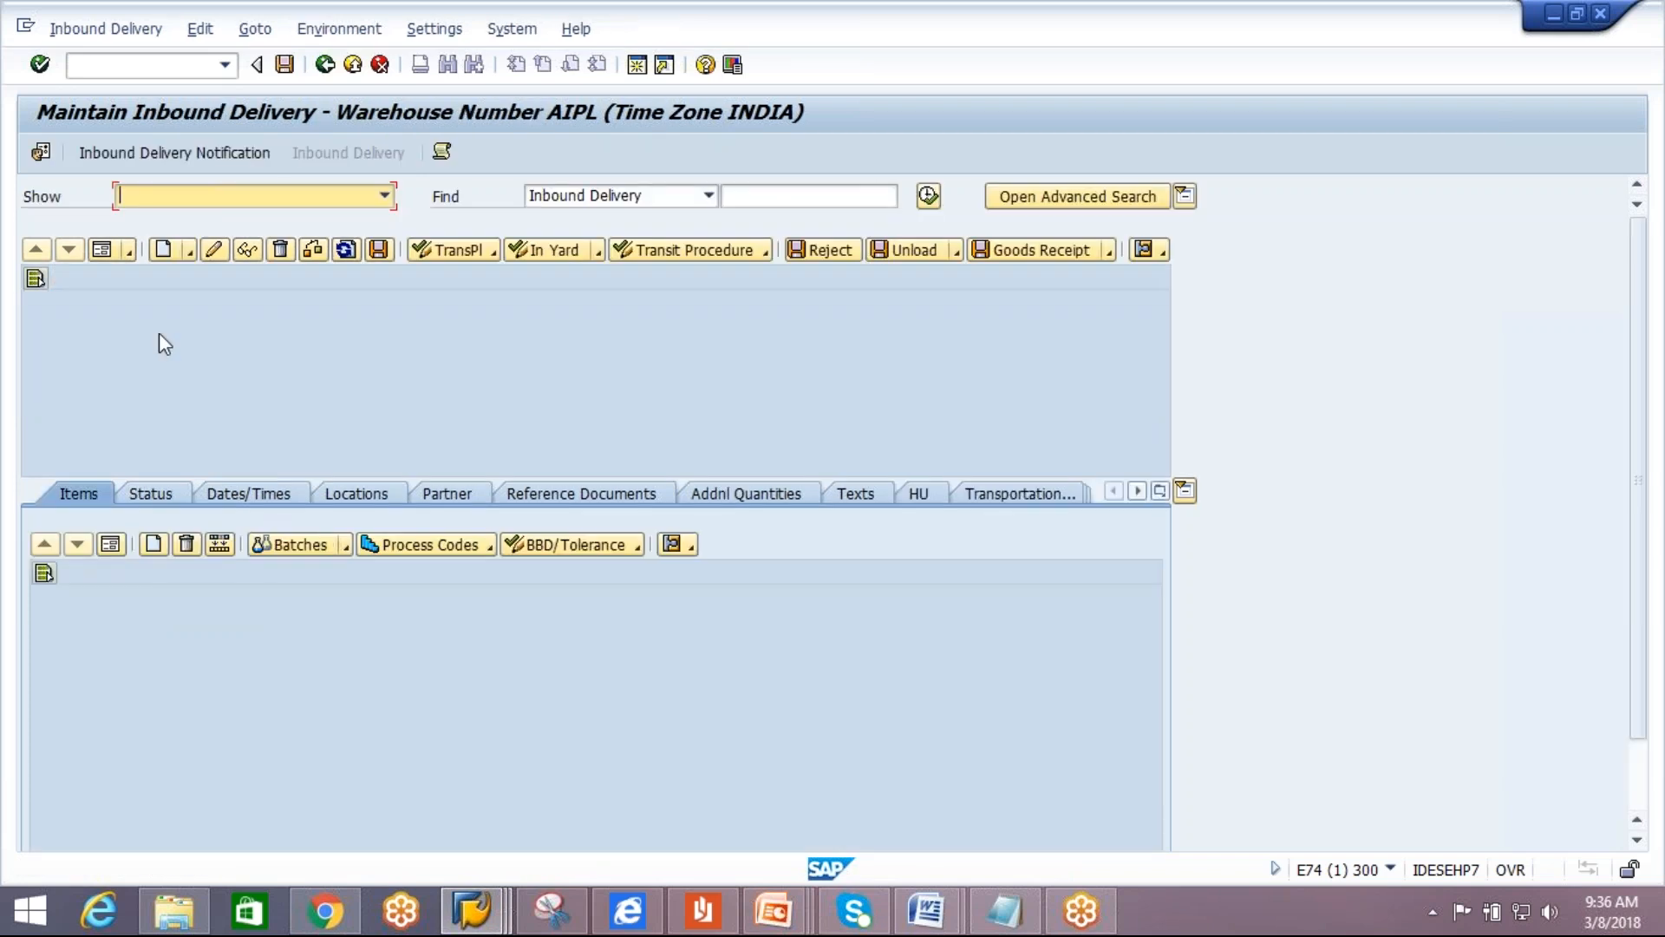
left_click(168, 149)
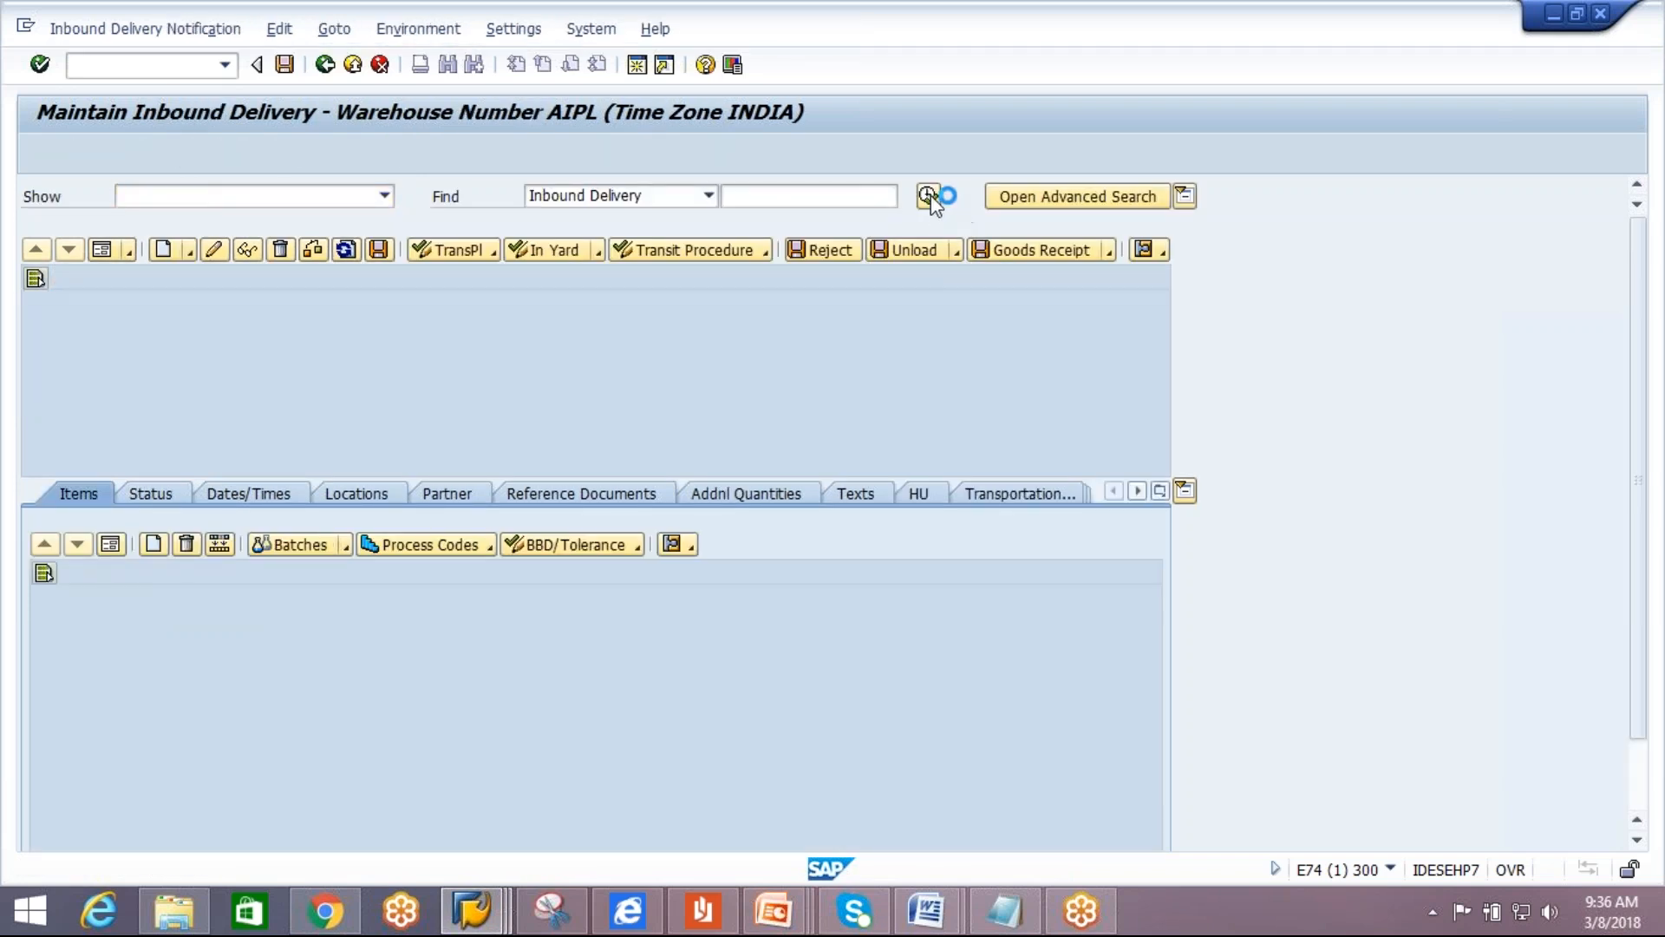
left_click(845, 197)
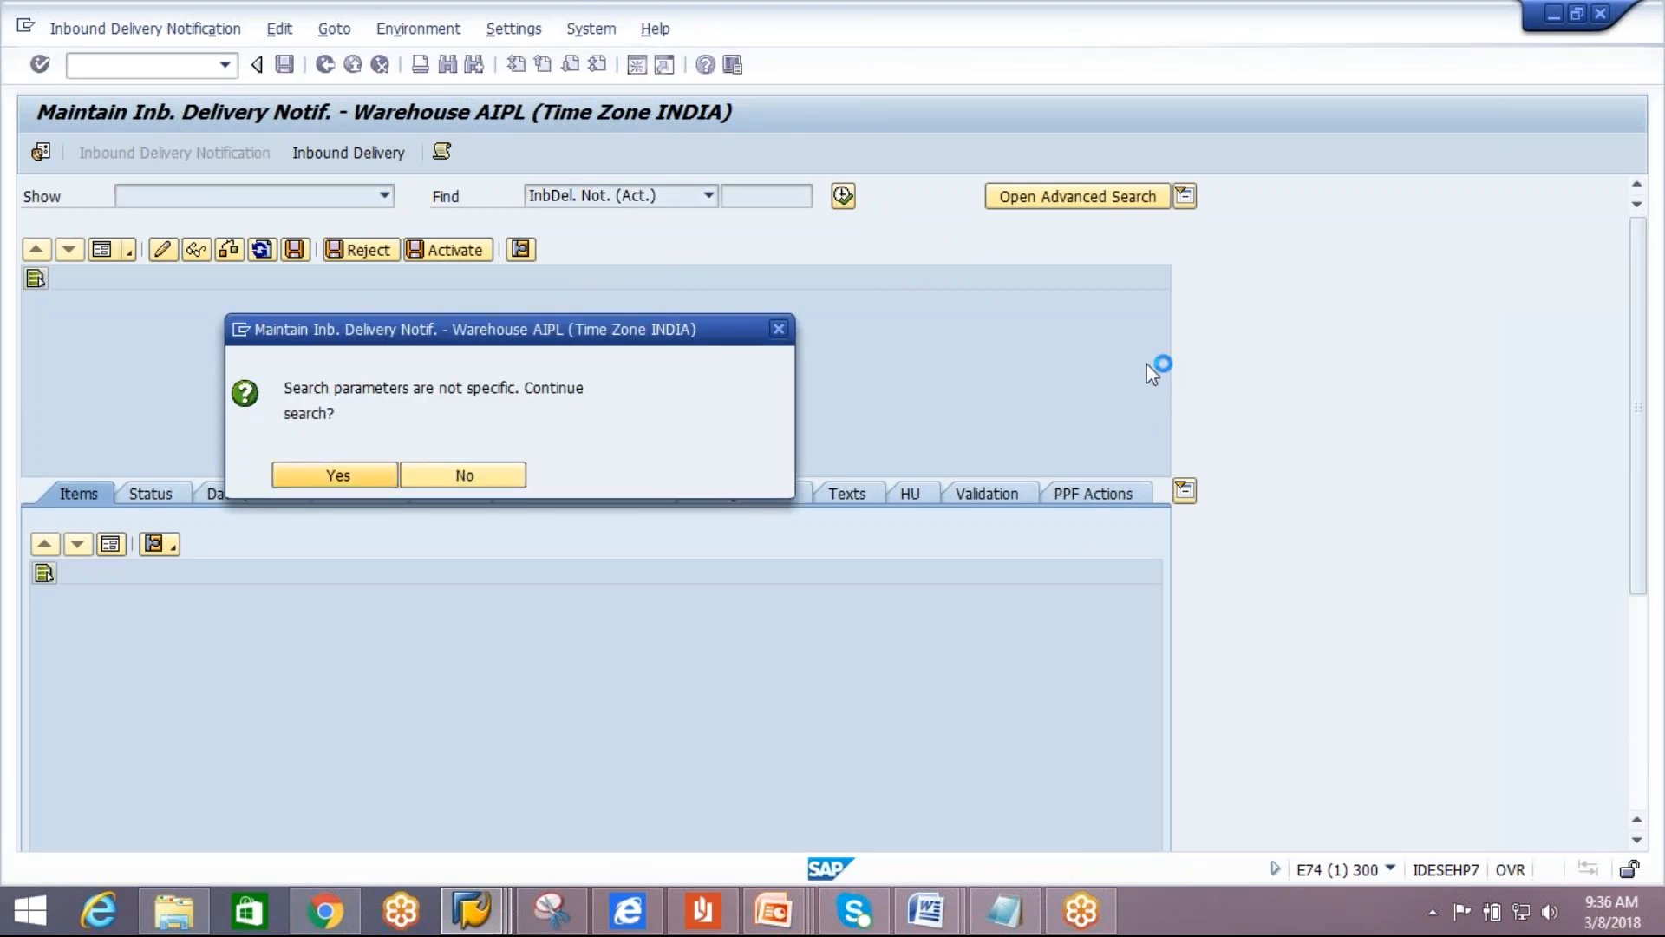
key("Return")
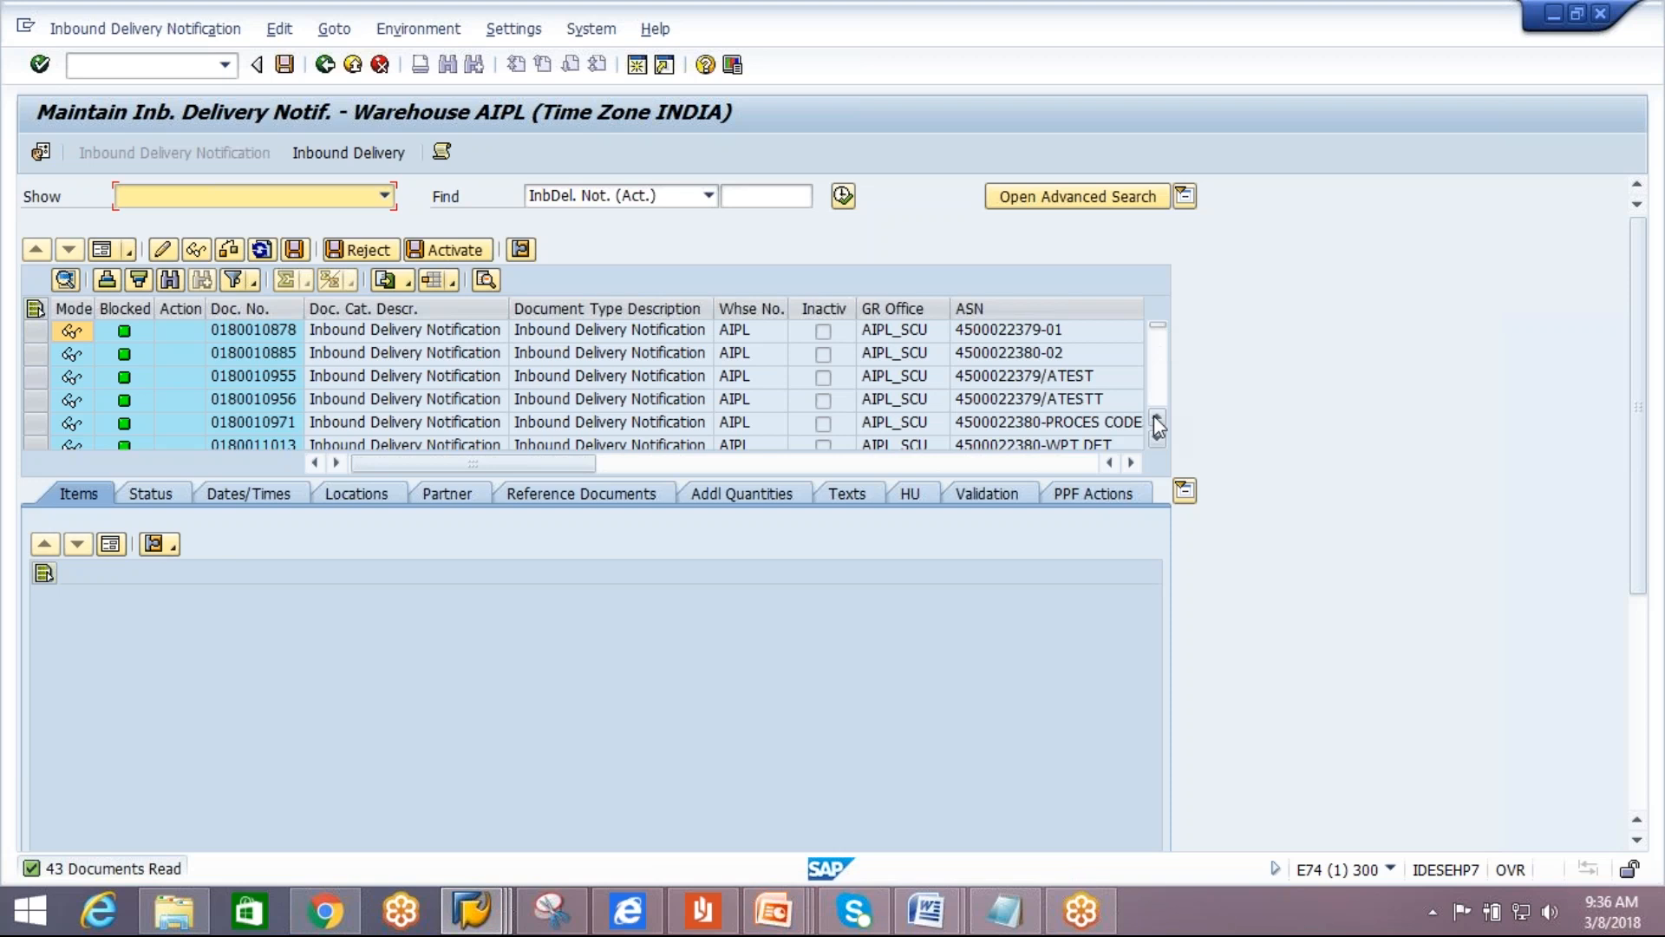
left_click_drag(1163, 362, 1156, 420)
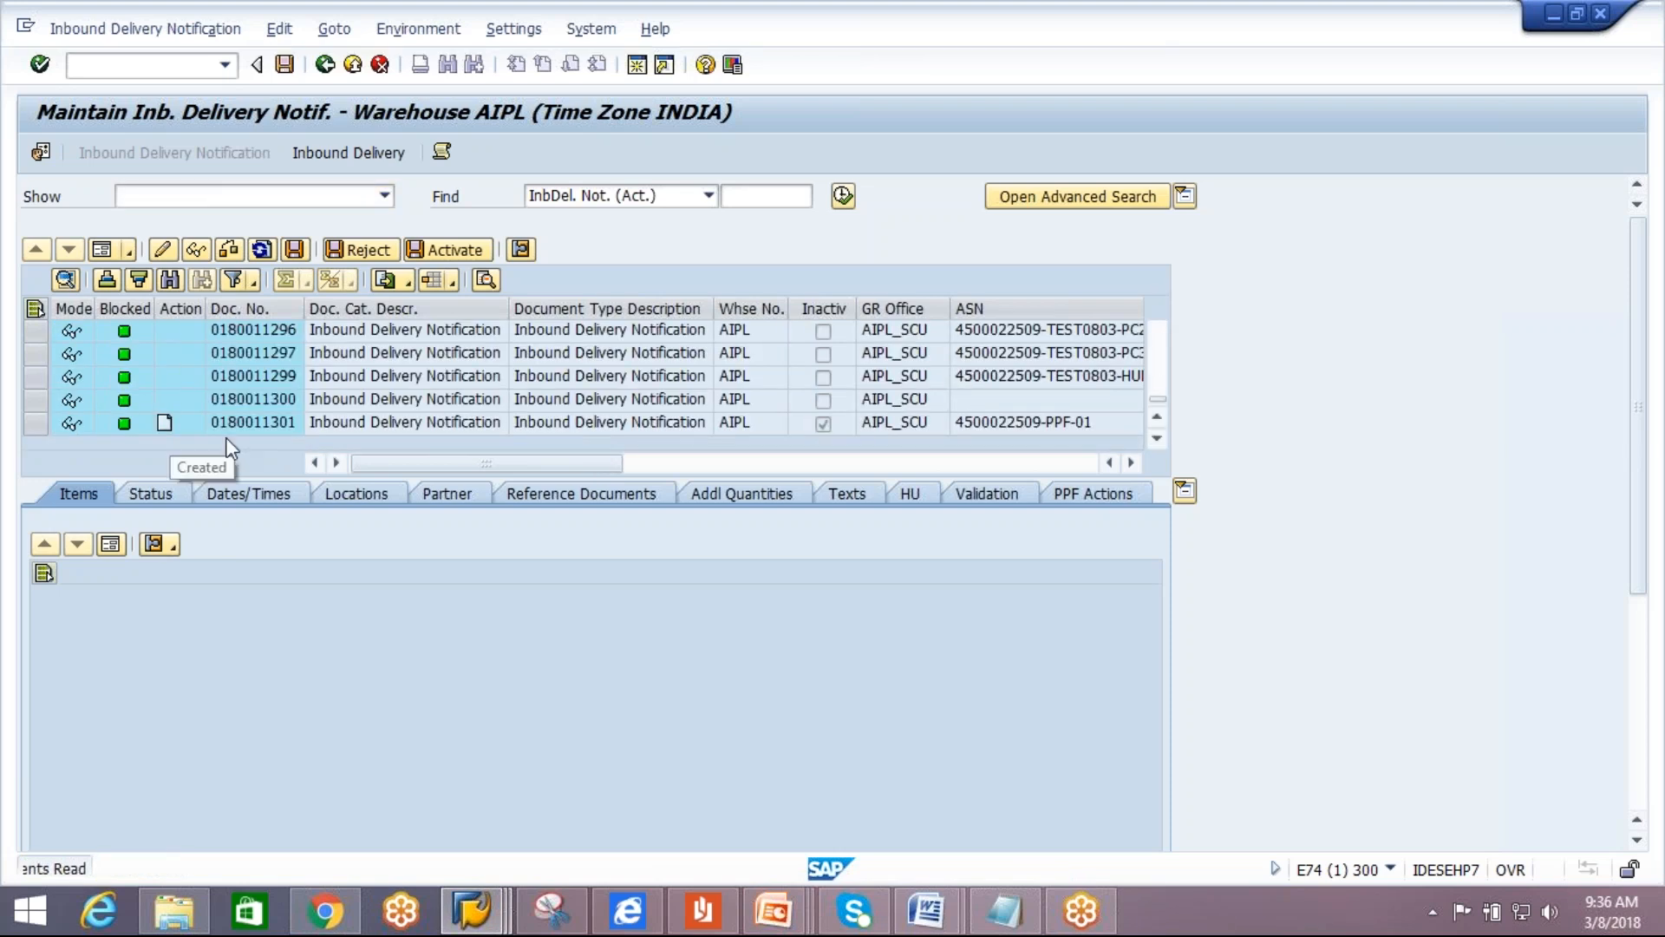
left_click(251, 422)
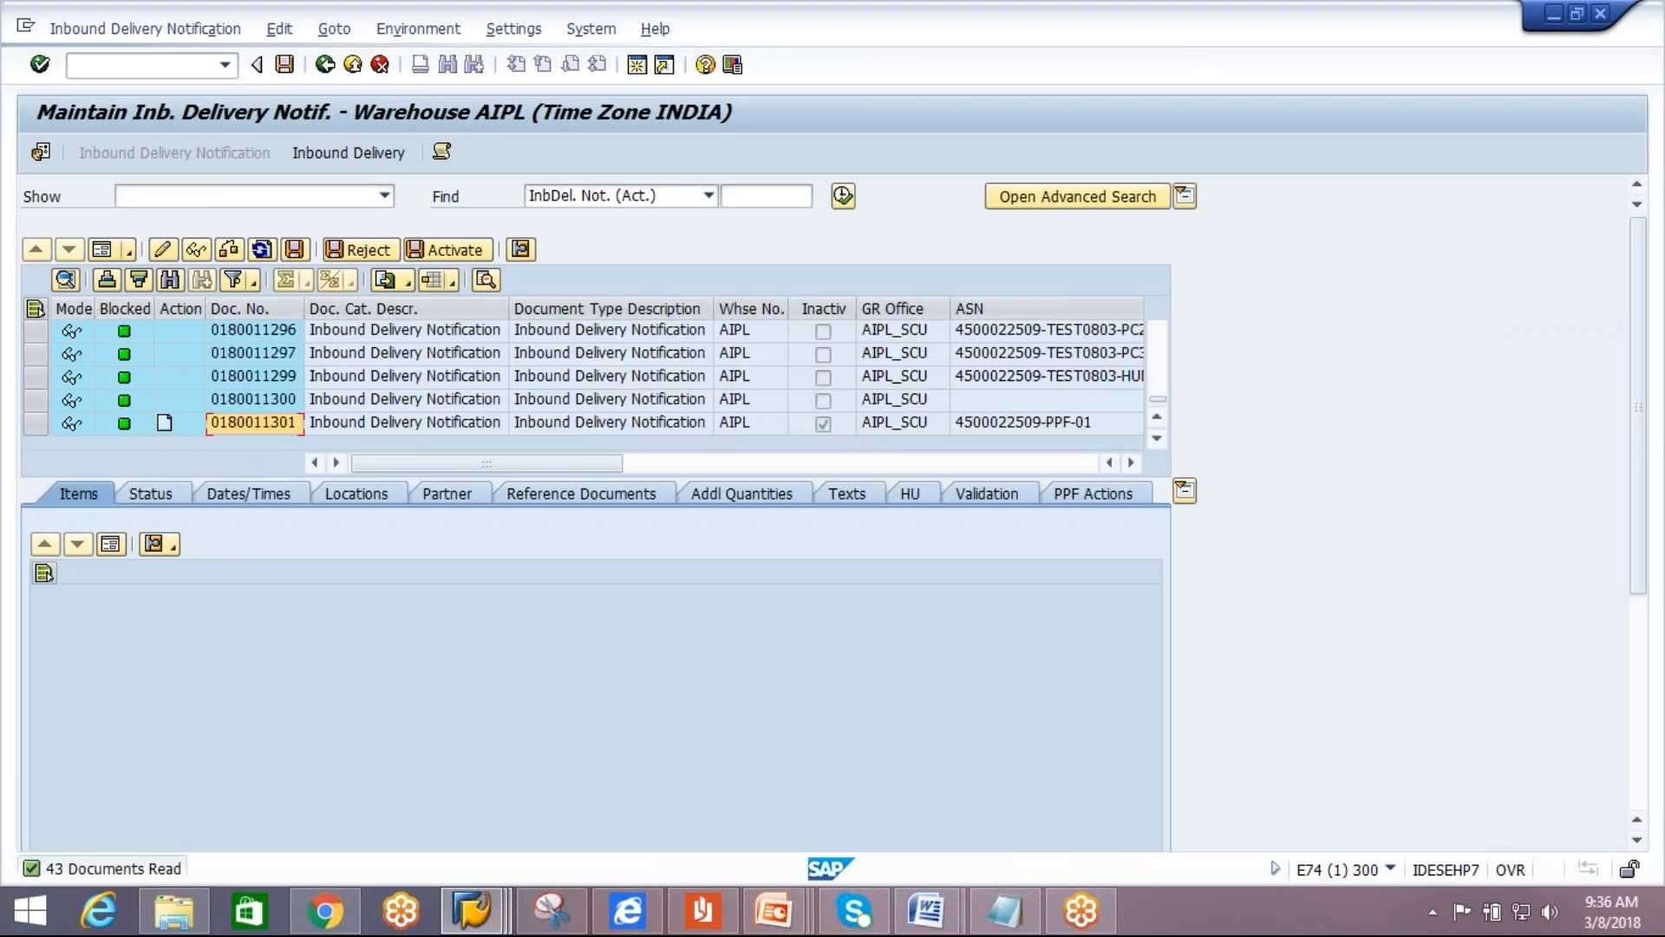
left_click(1099, 503)
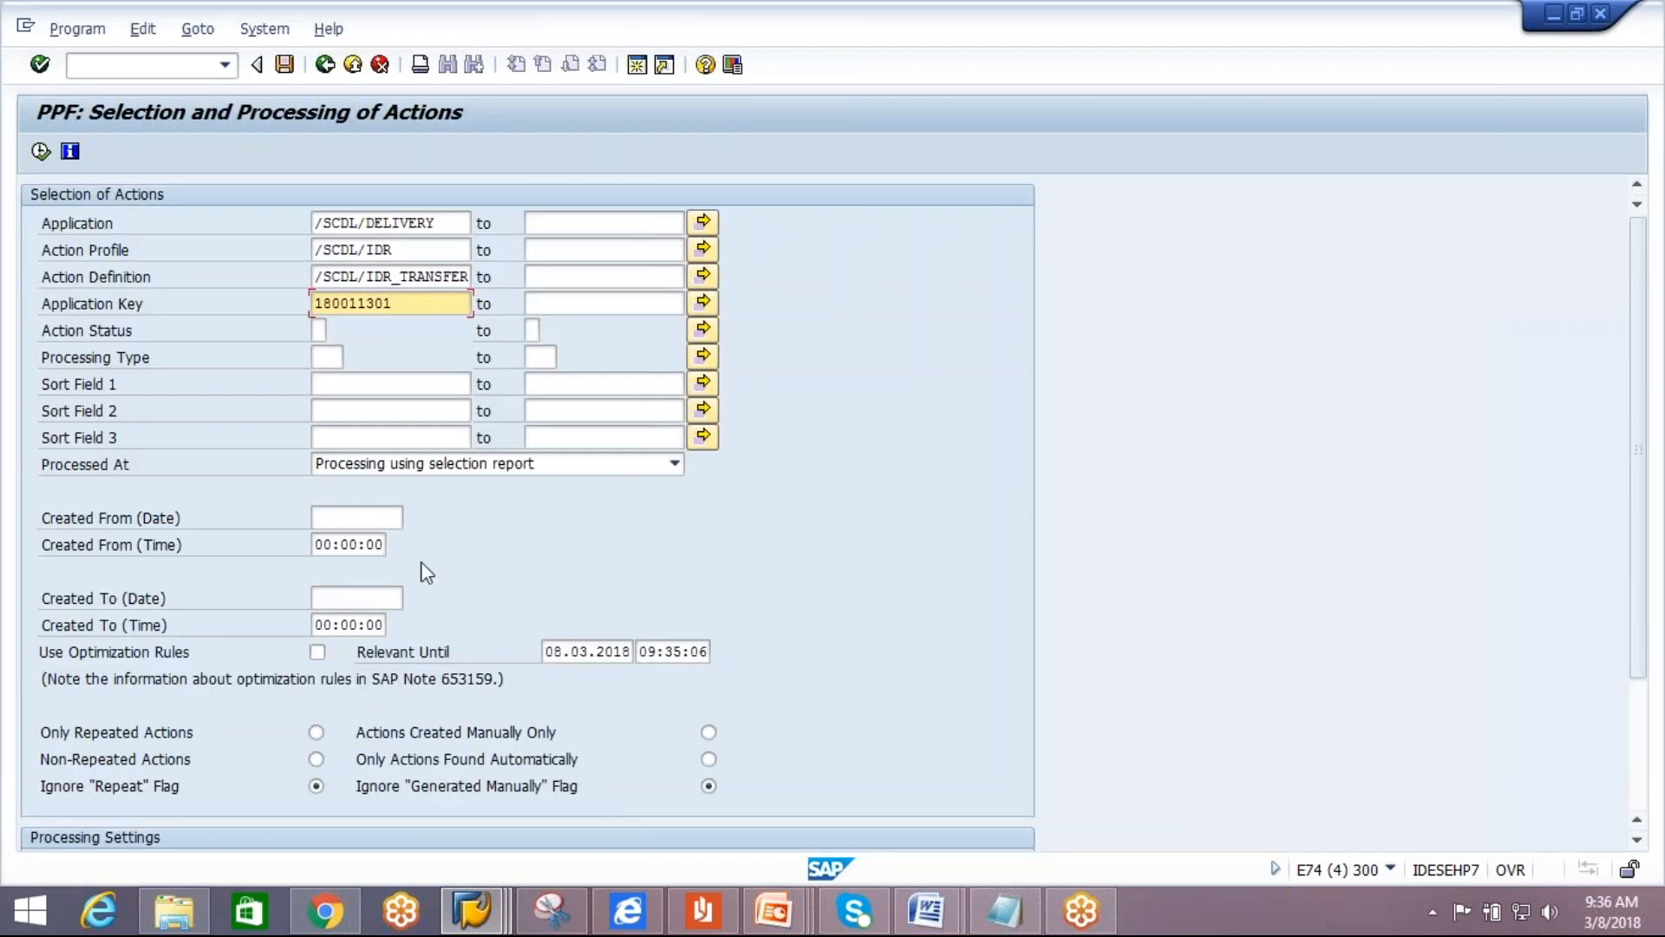
Run the PPF selection report with the entered criteria and process the listed /SCDL/IDR_TRANSFER action.
left_click(39, 151)
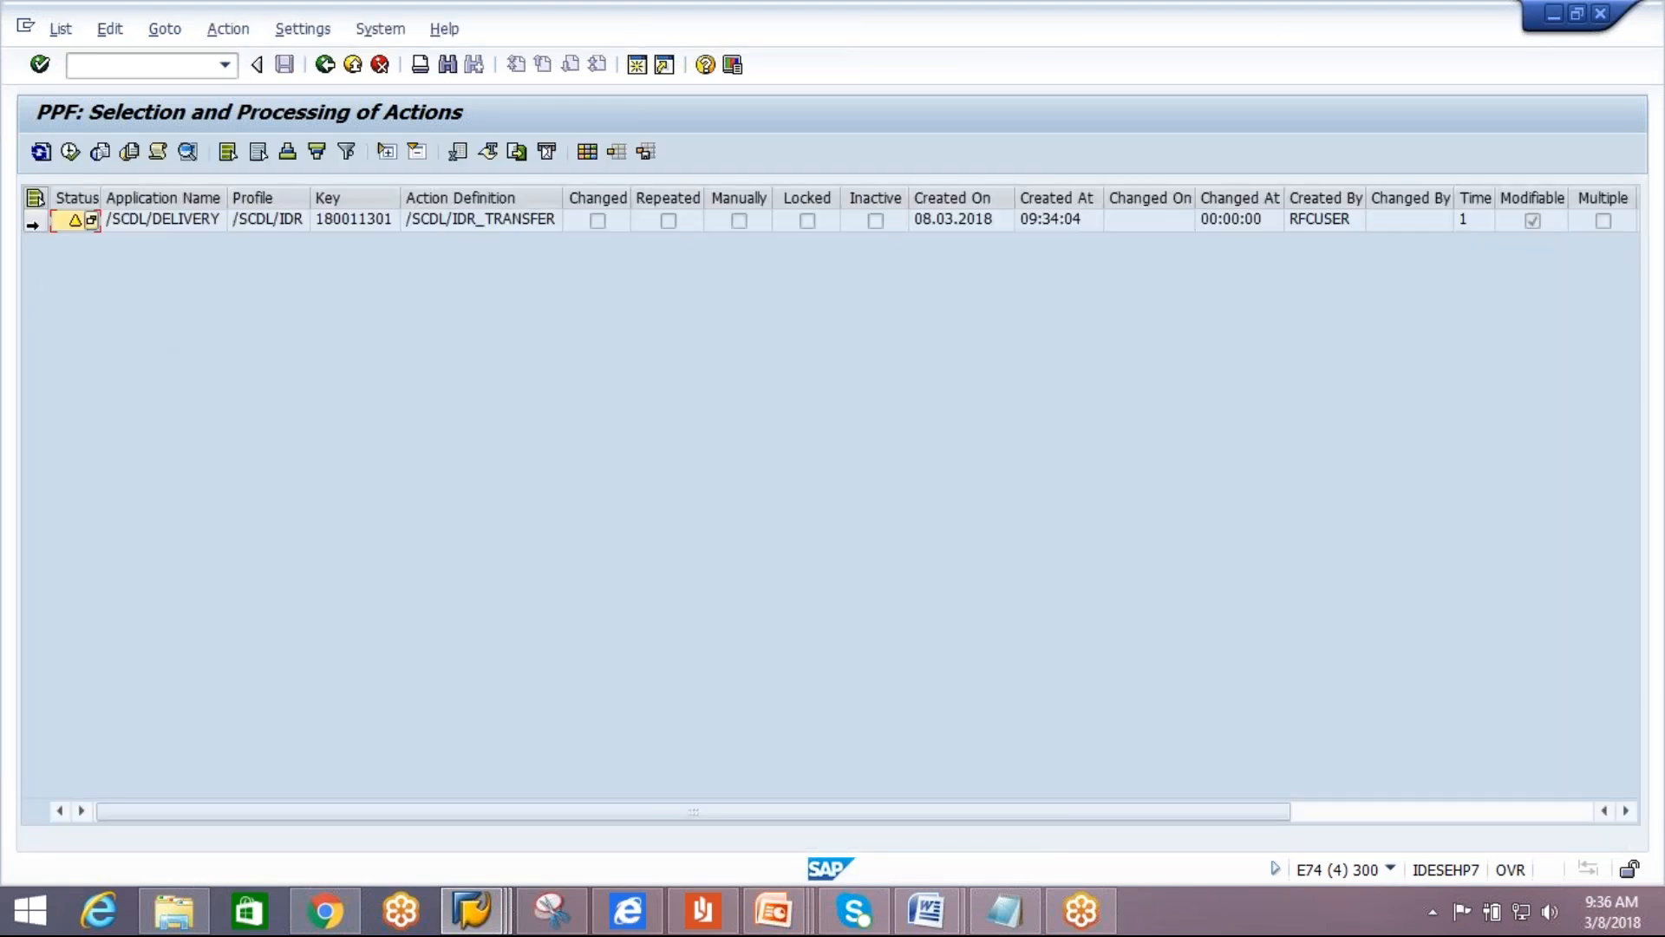
left_click(33, 222)
mouse_move(75, 219)
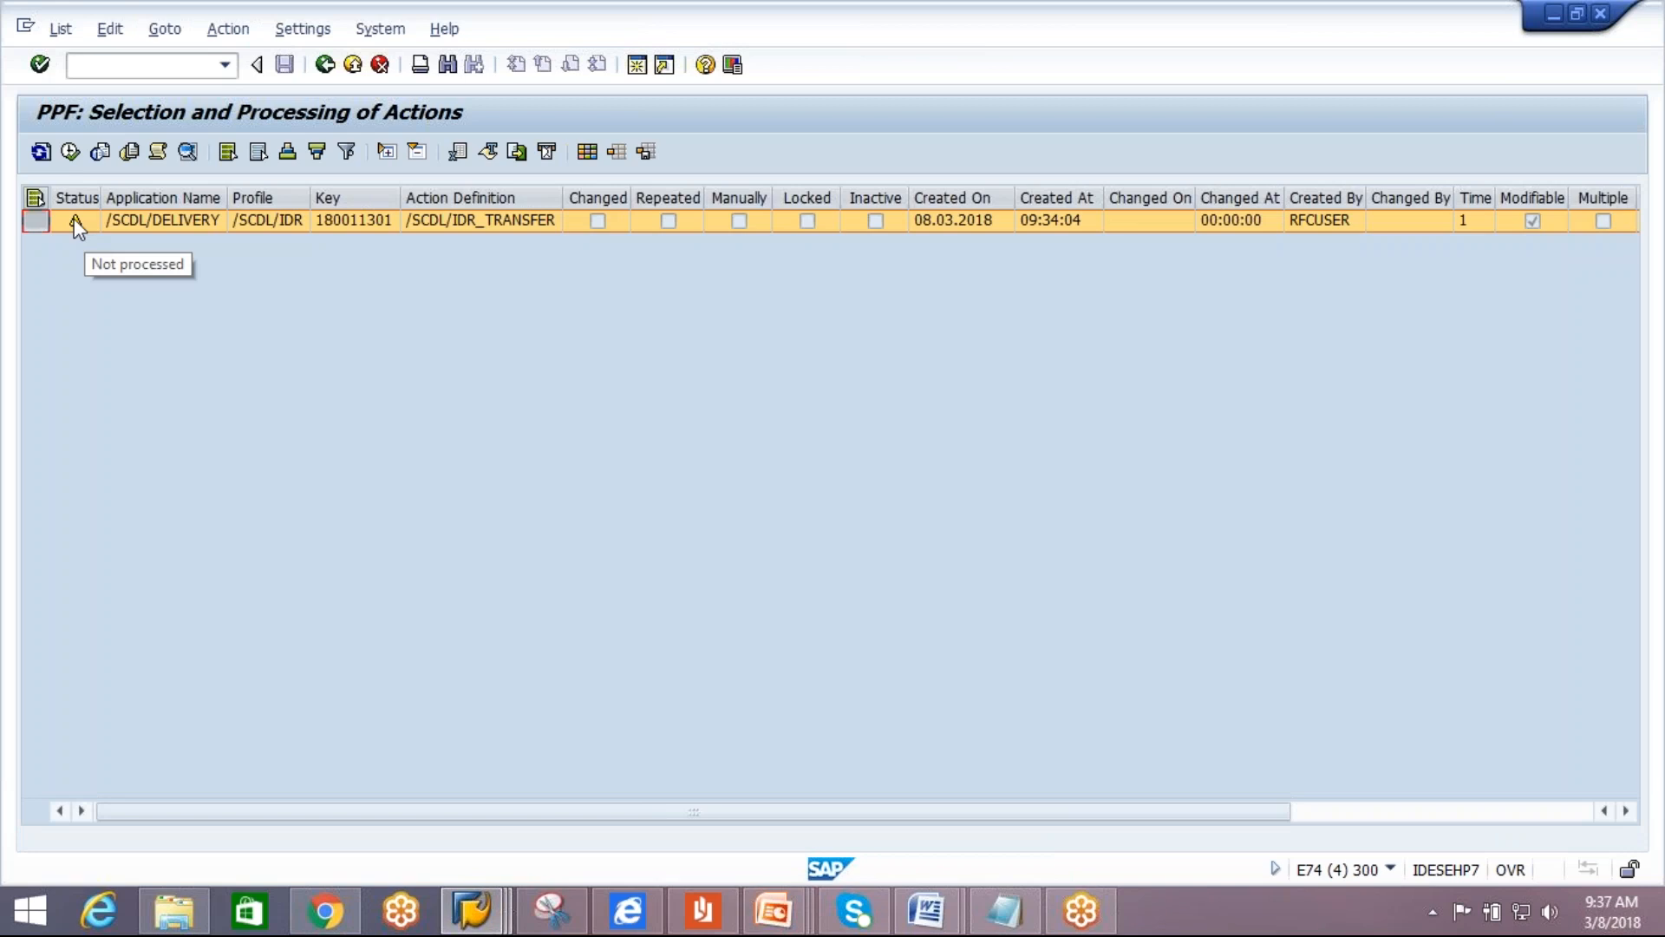
left_click(68, 160)
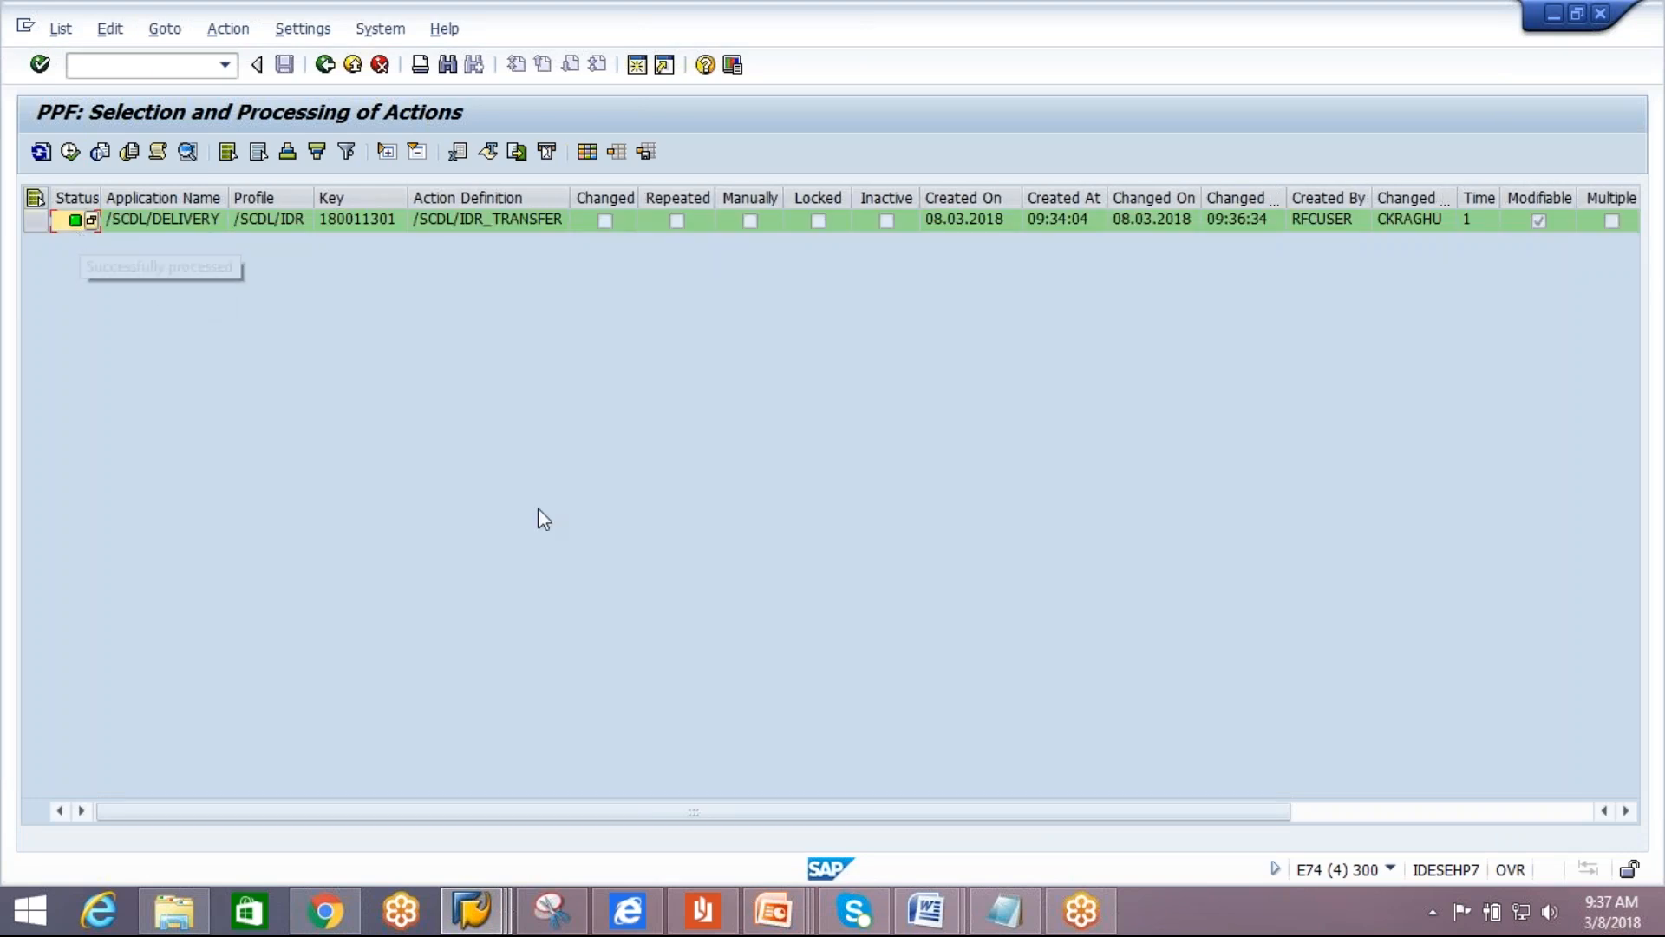
key("F3")
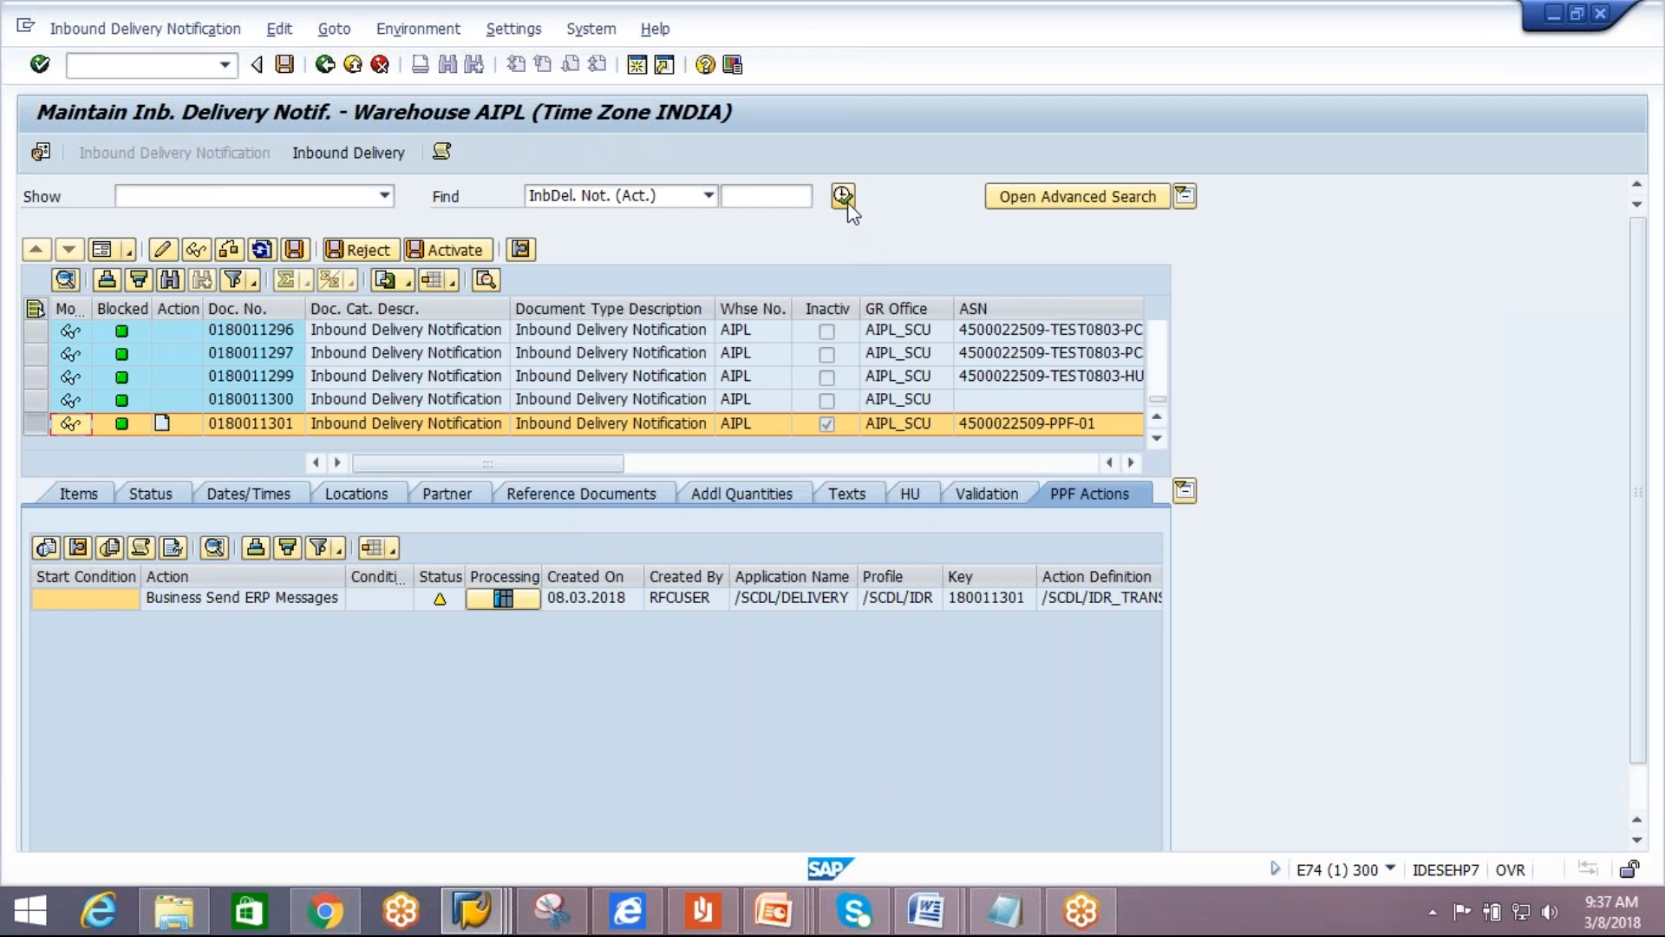
left_click(255, 423)
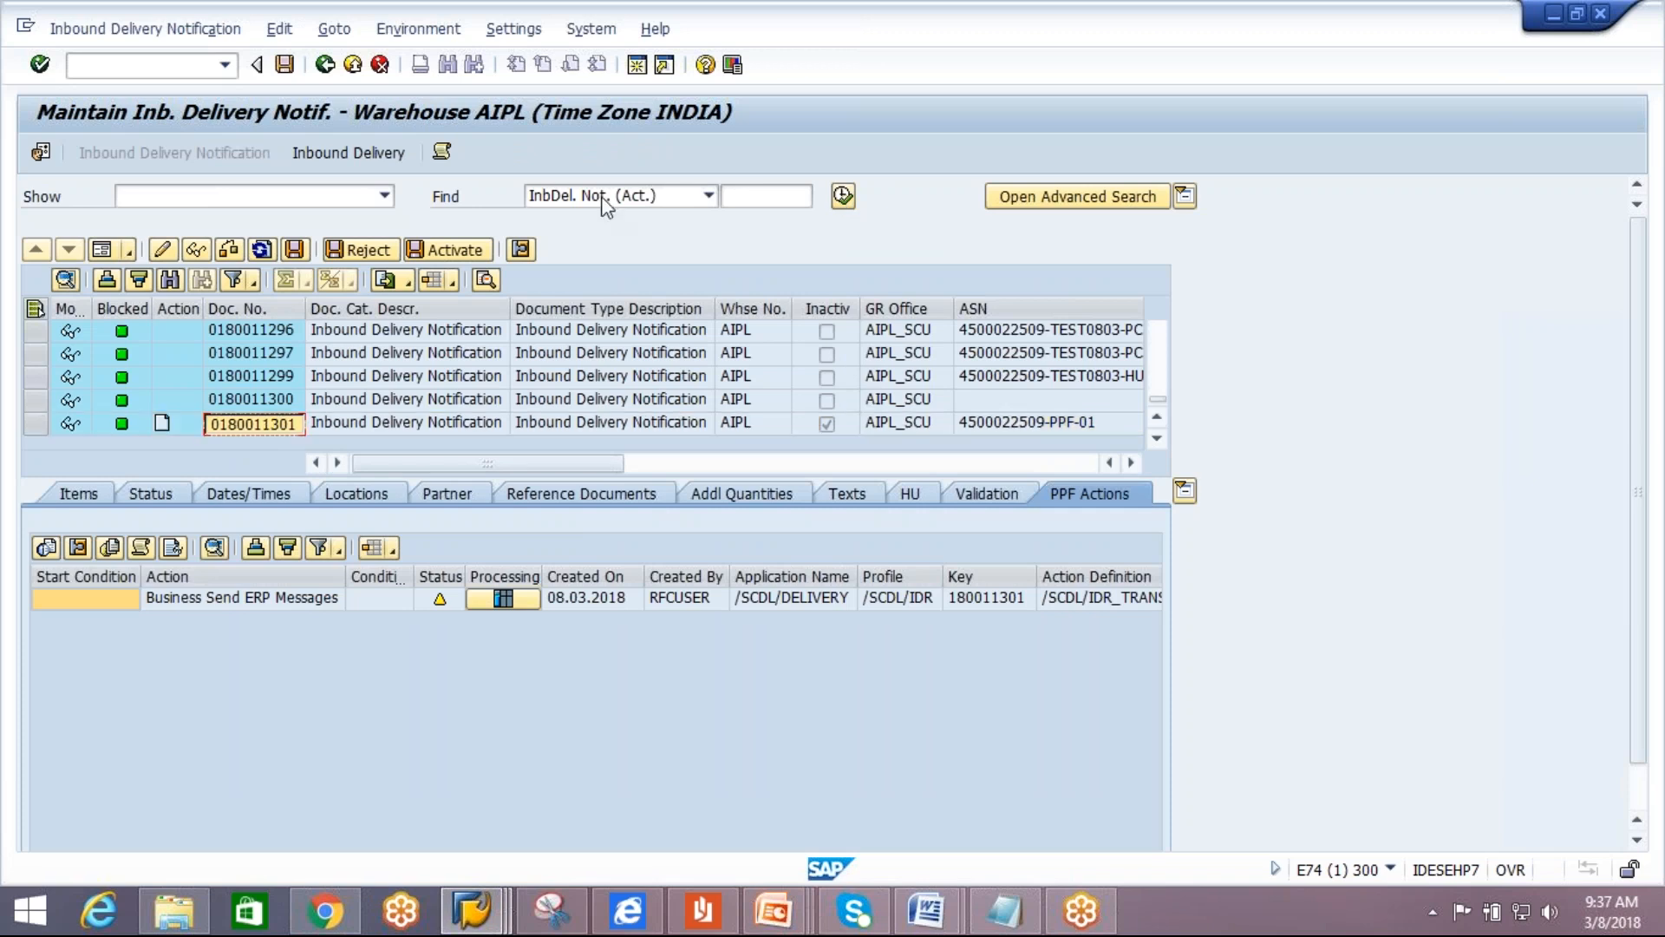
left_click(746, 195)
key("ctrl+v")
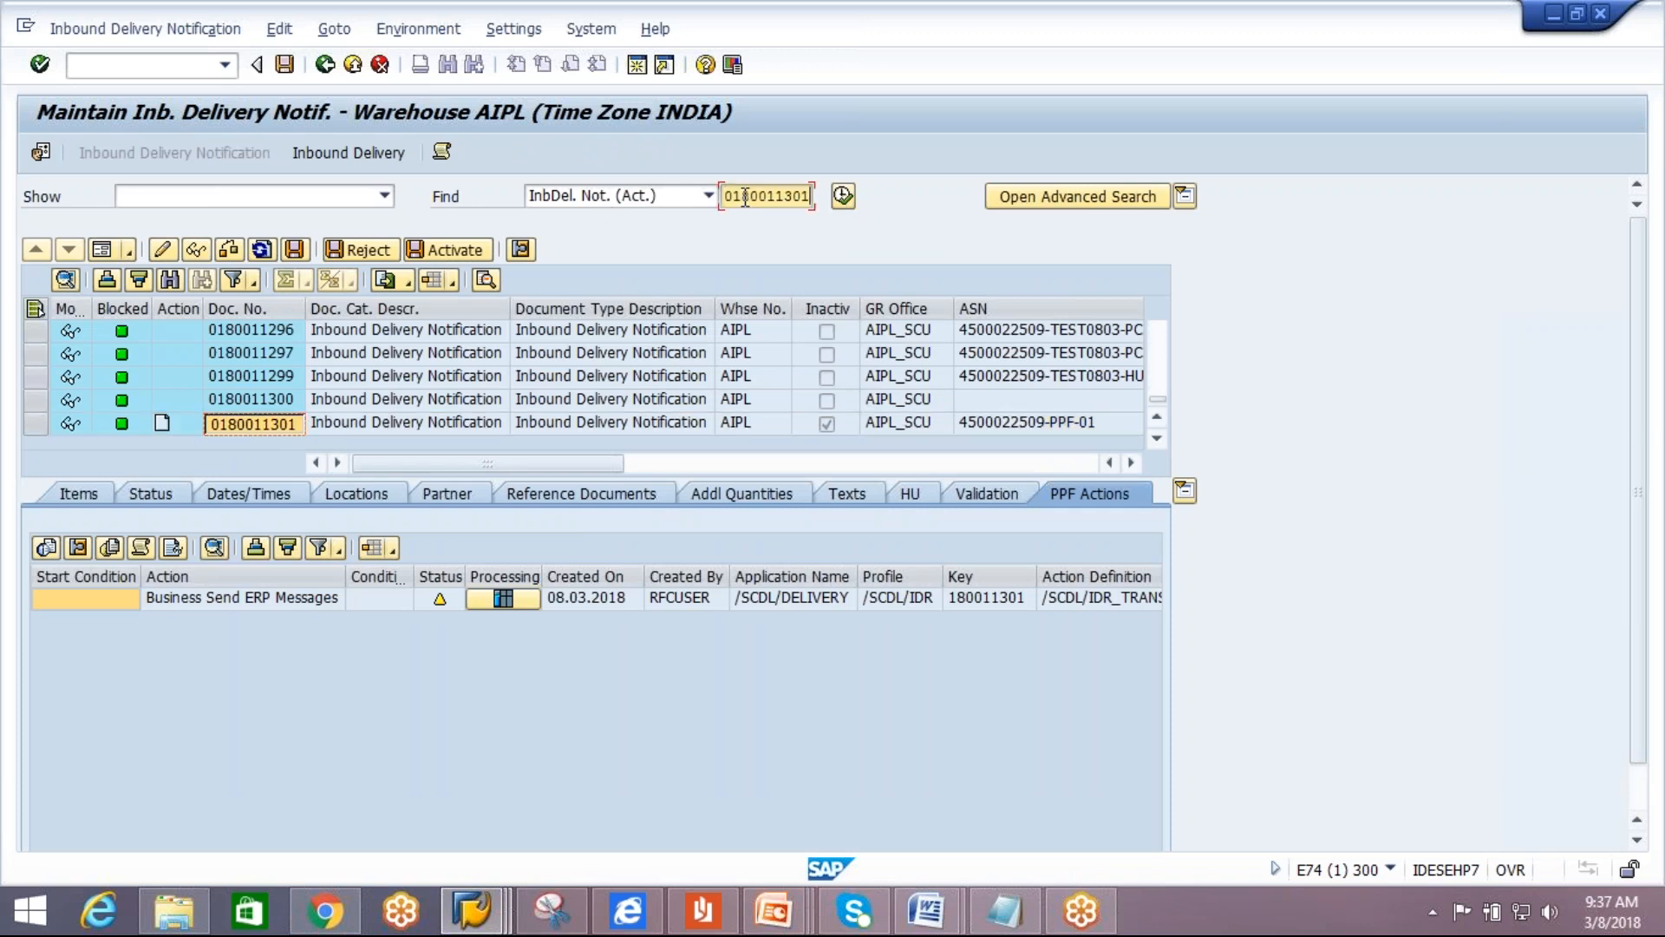
left_click(843, 198)
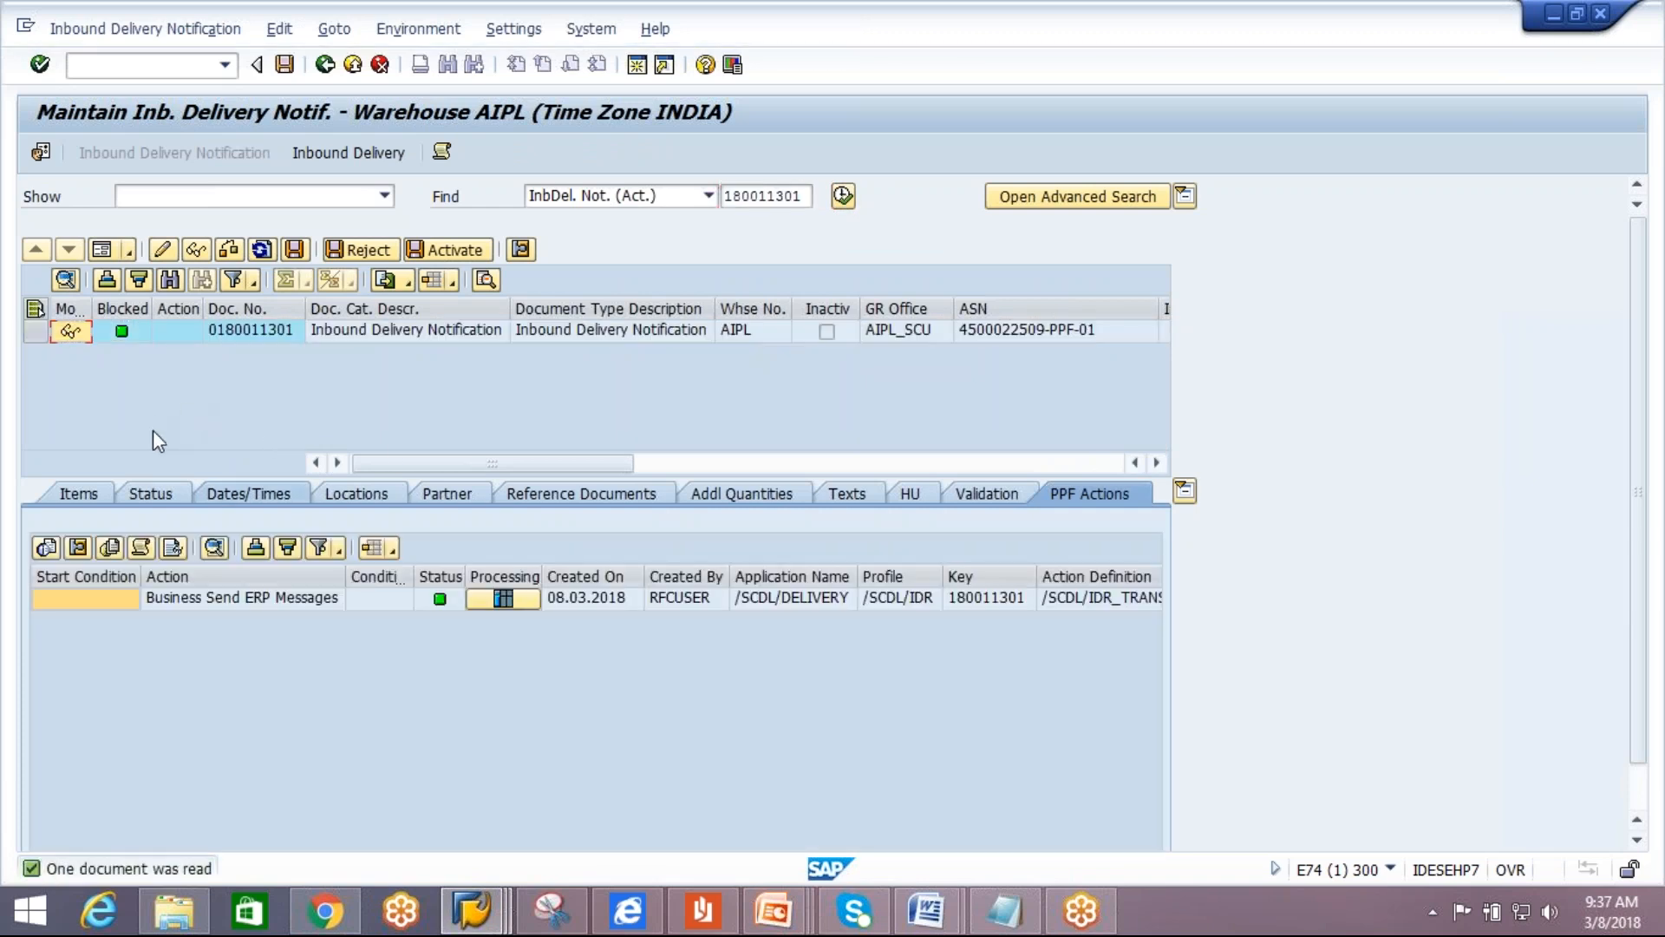
mouse_move(441, 600)
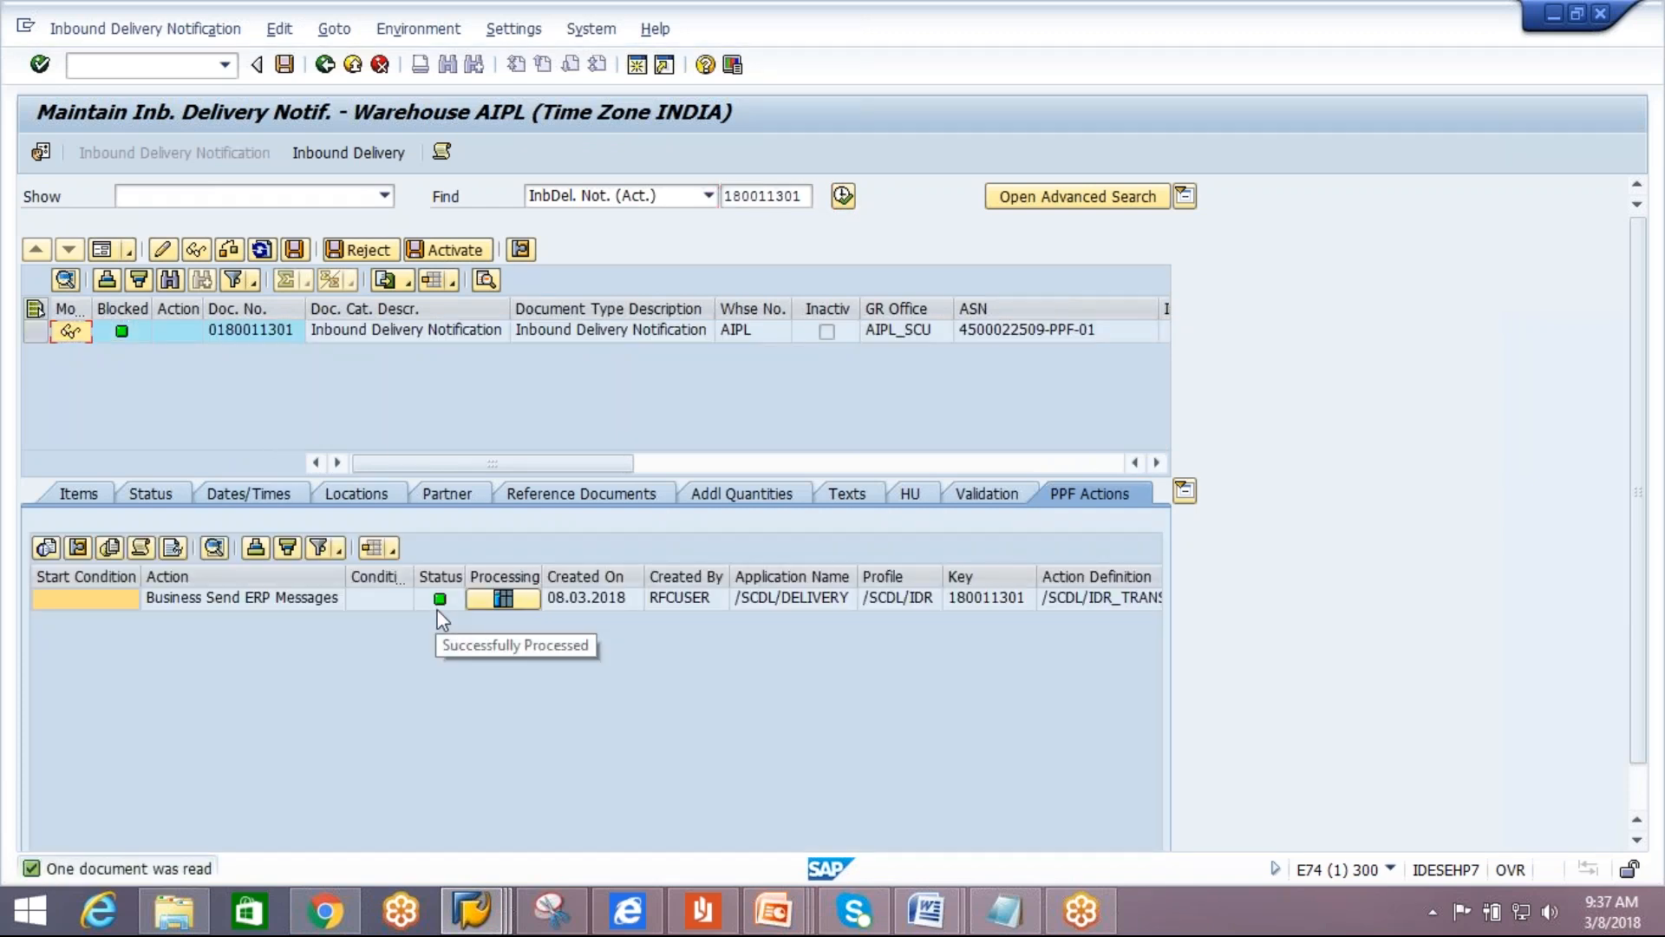
left_click(35, 331)
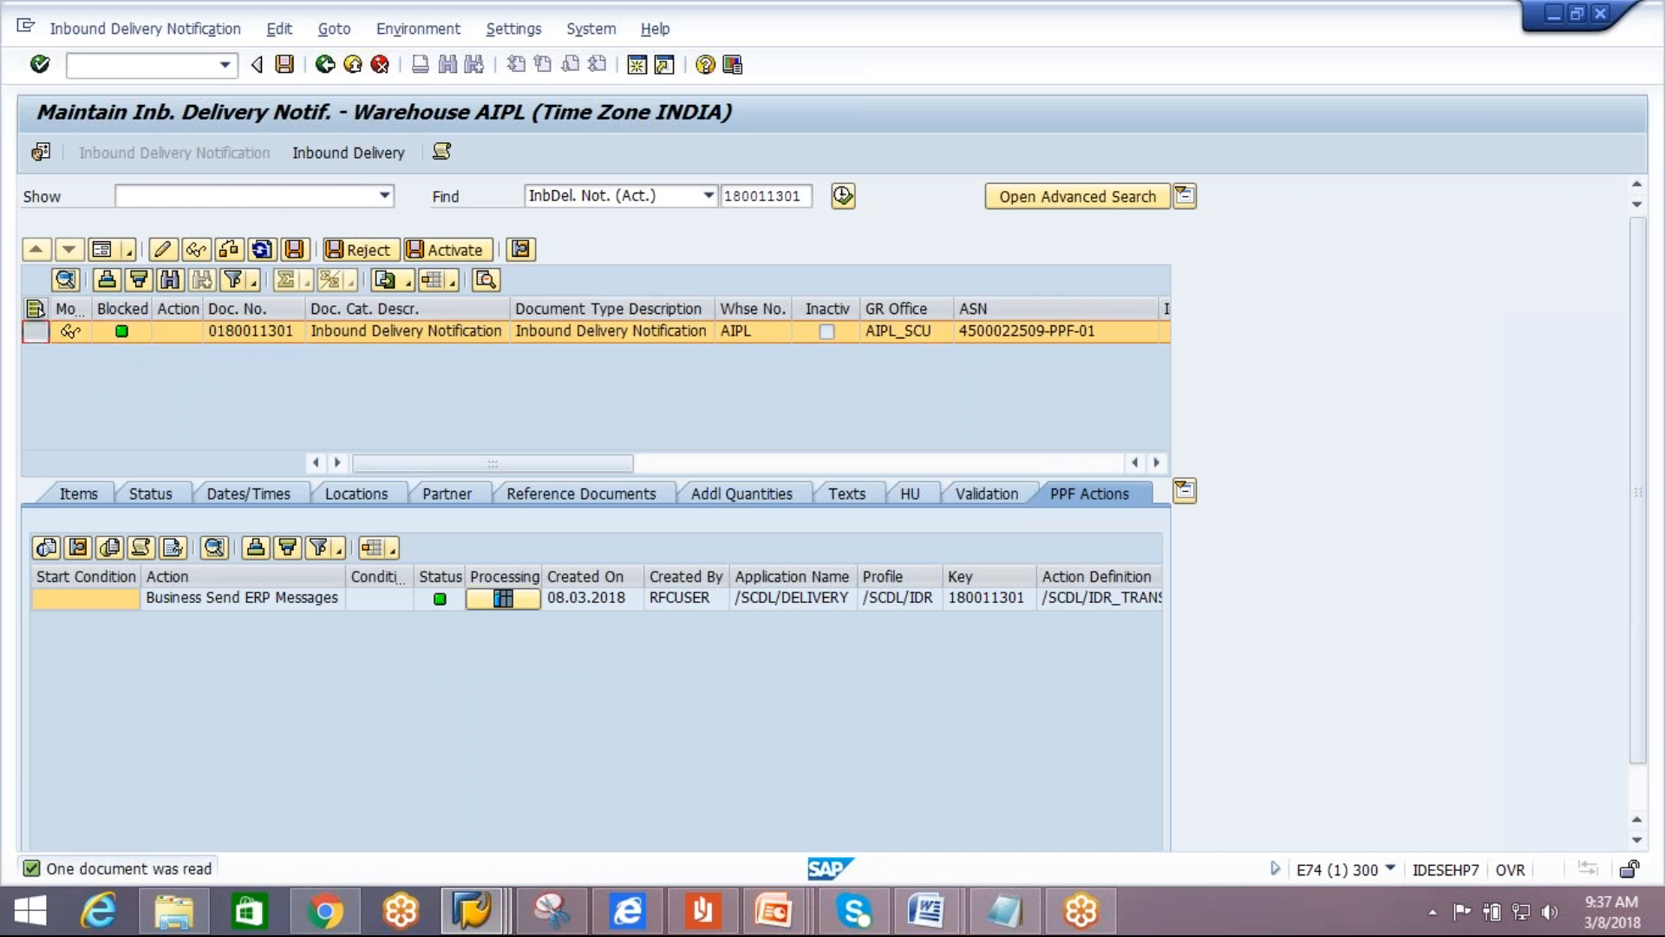
Display the inbound delivery belonging to the processed notification, and switch to the session with the PPF applications customizing.
left_click(375, 151)
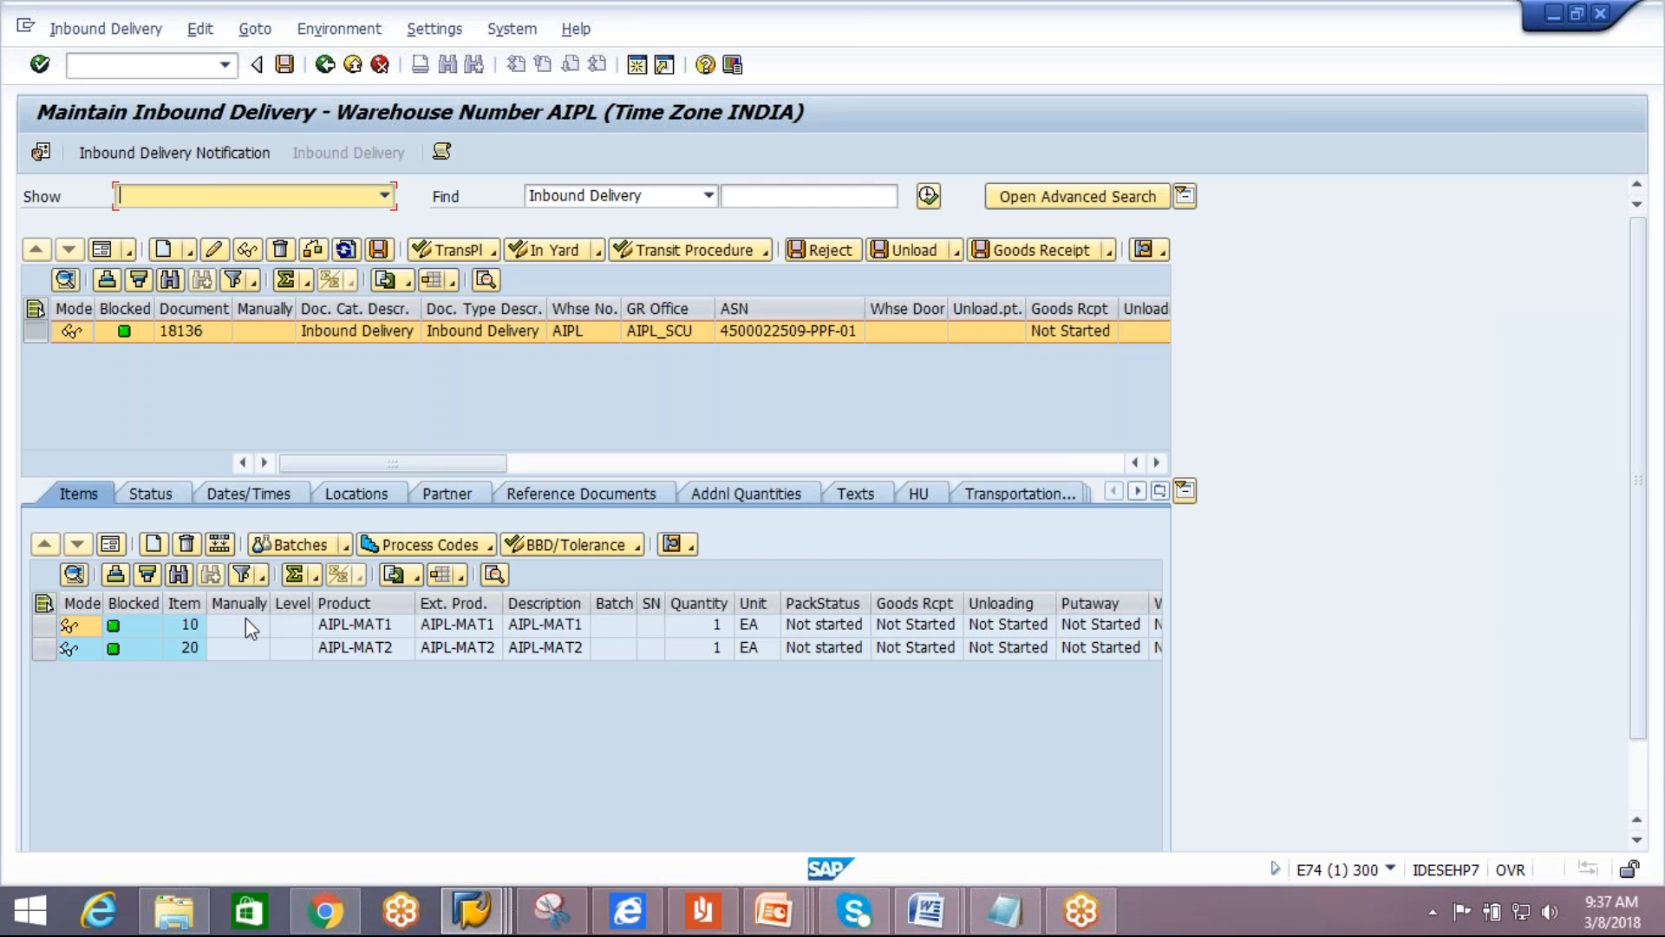
key("alt+Tab")
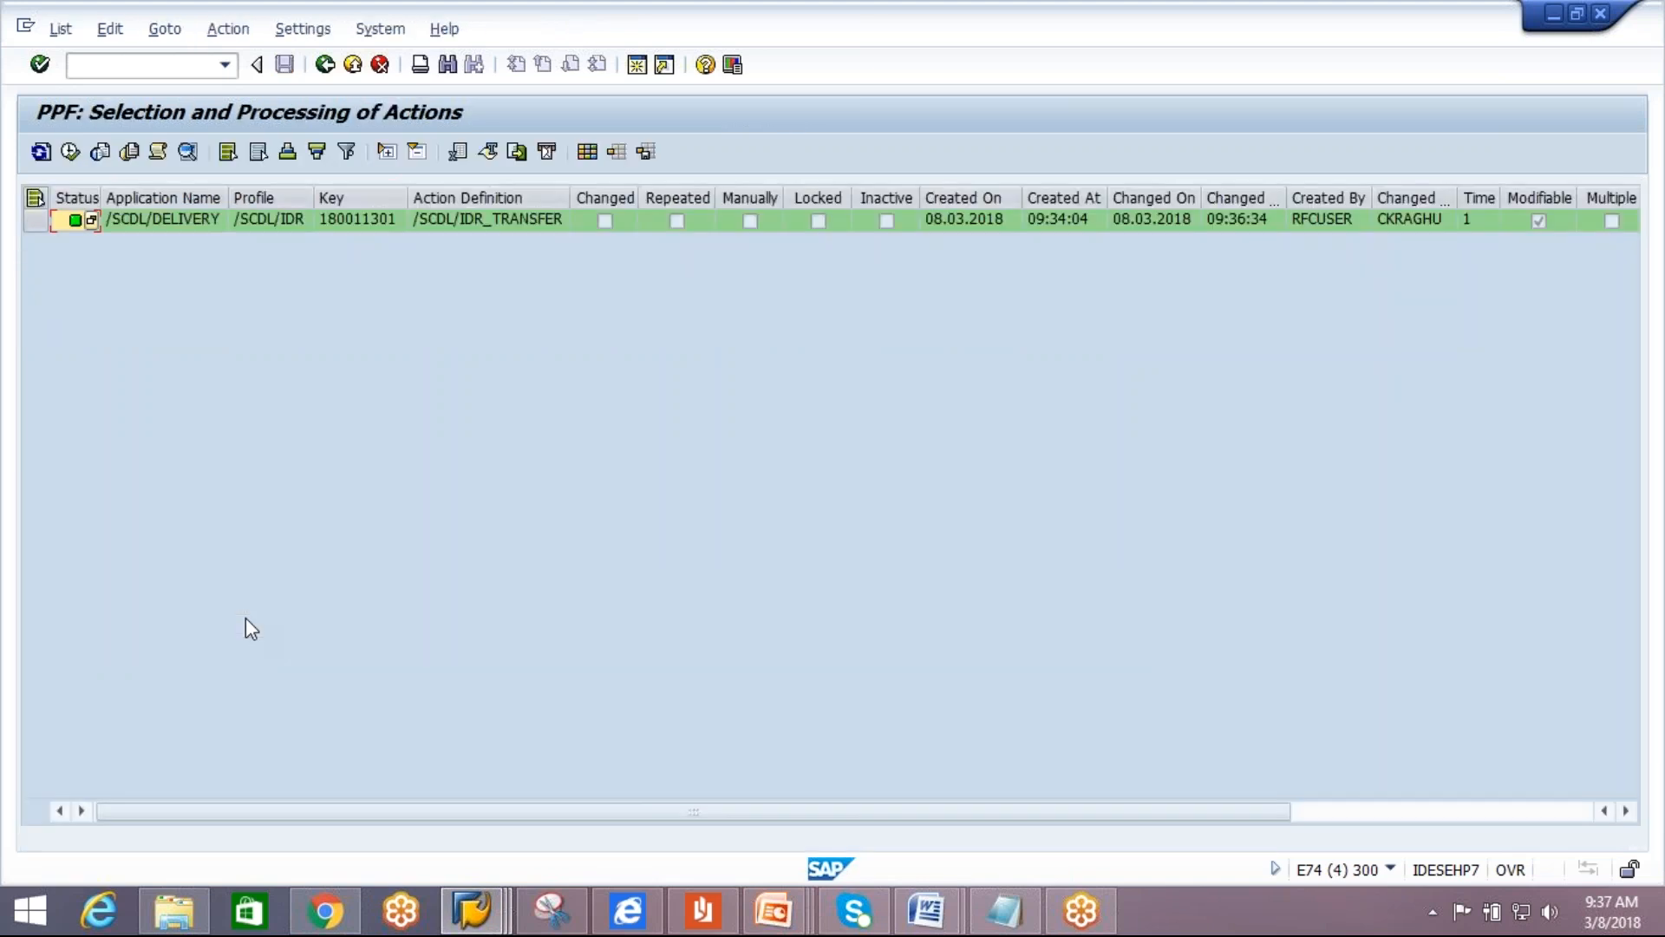
mouse_move(471, 910)
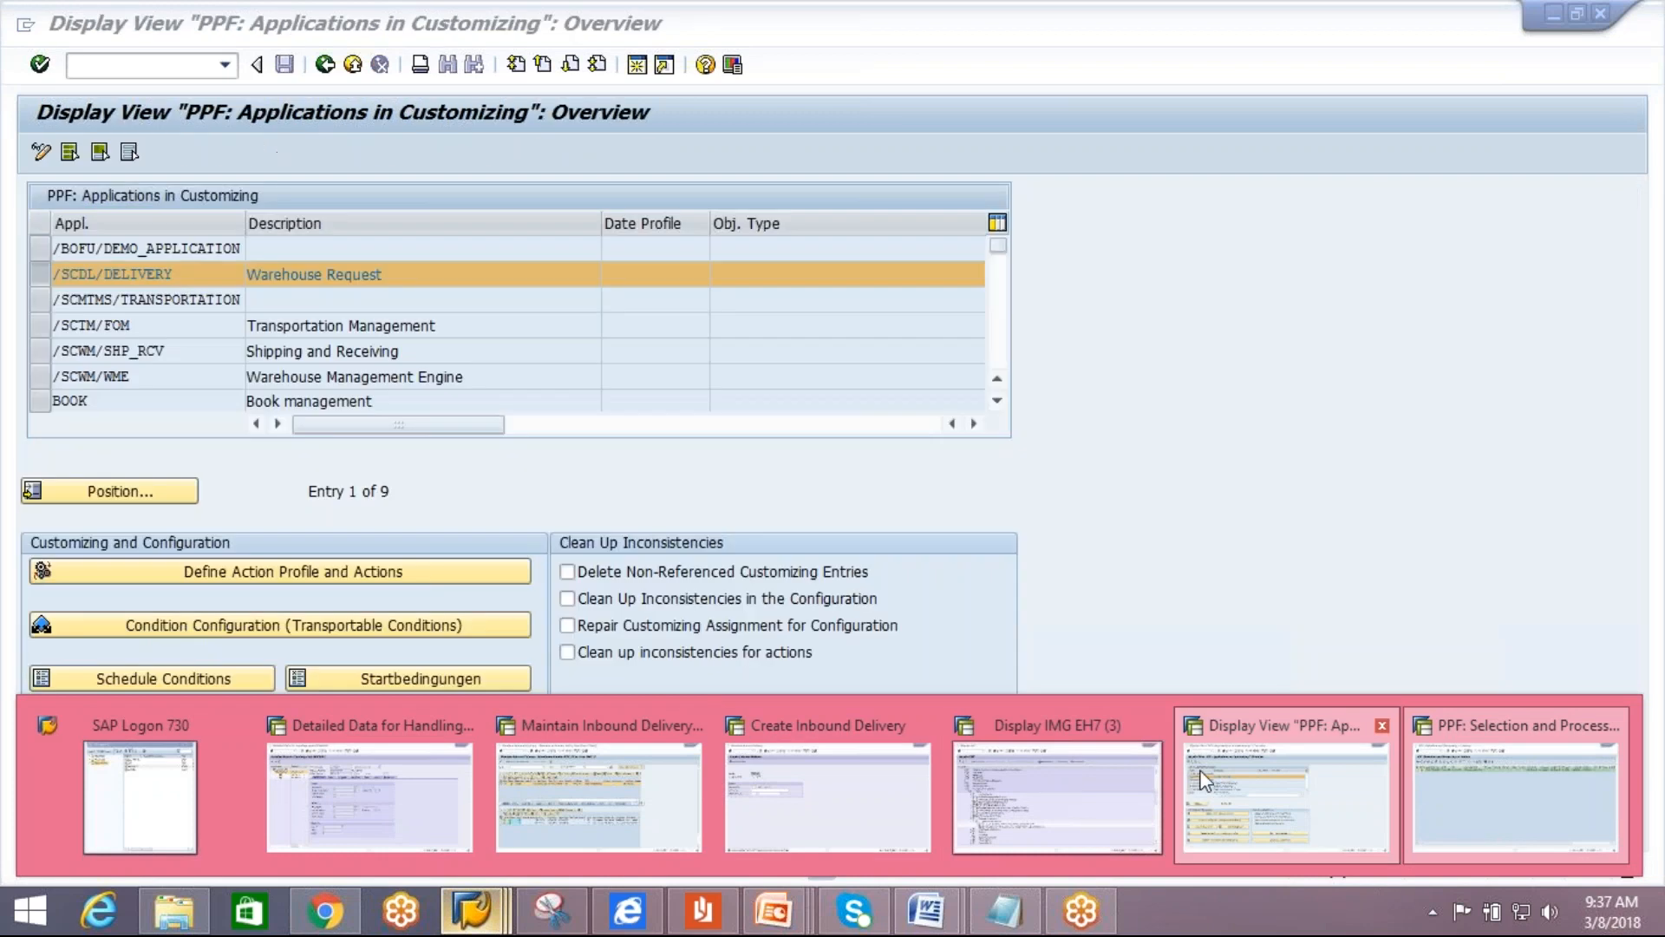
left_click(1202, 779)
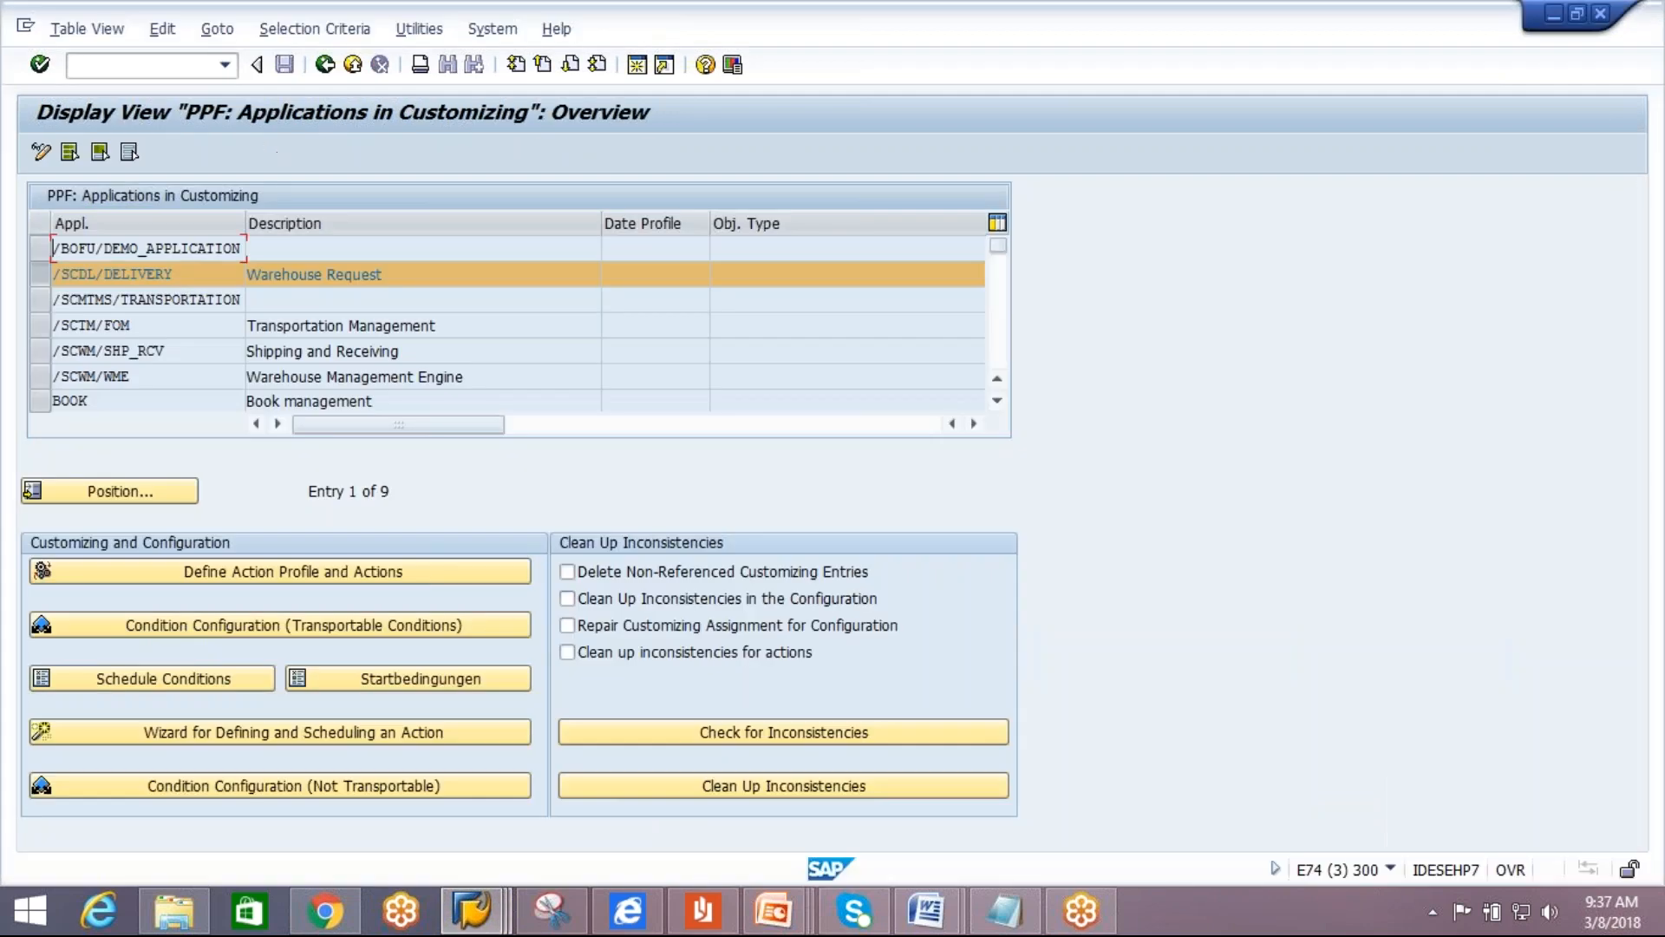
Open action definition /SCDL/IDR_TRANSFER of profile /SCDL/IDR in application /SCDL/DELIVERY for changing.
left_click(177, 572)
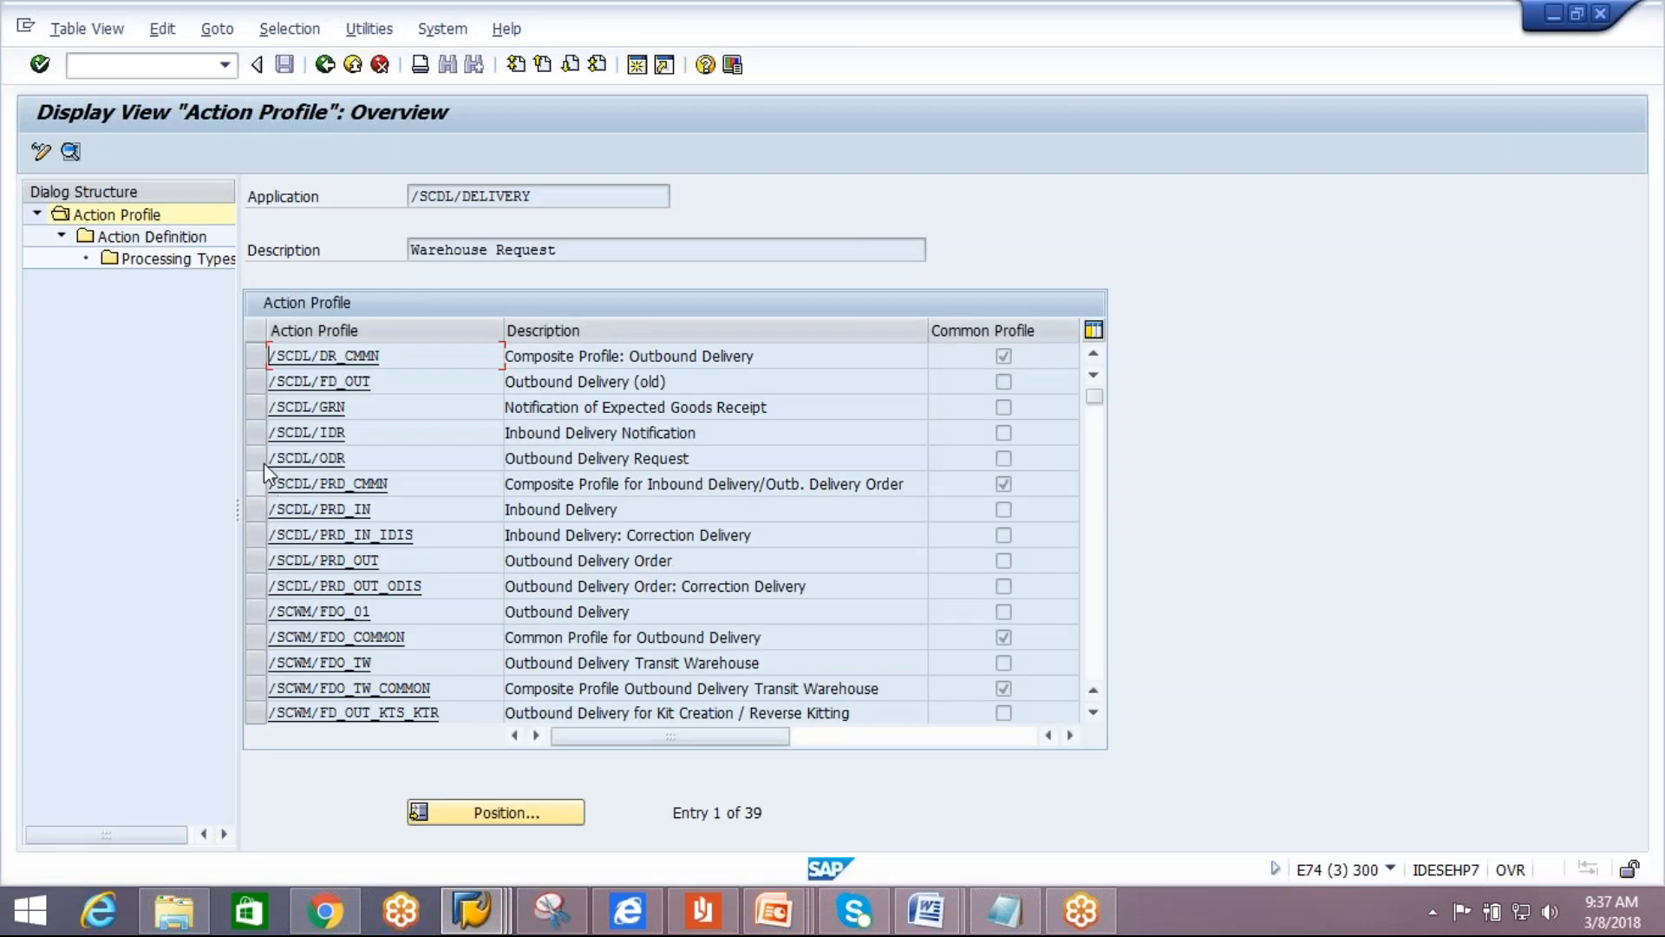
left_click(478, 201)
left_click(262, 435)
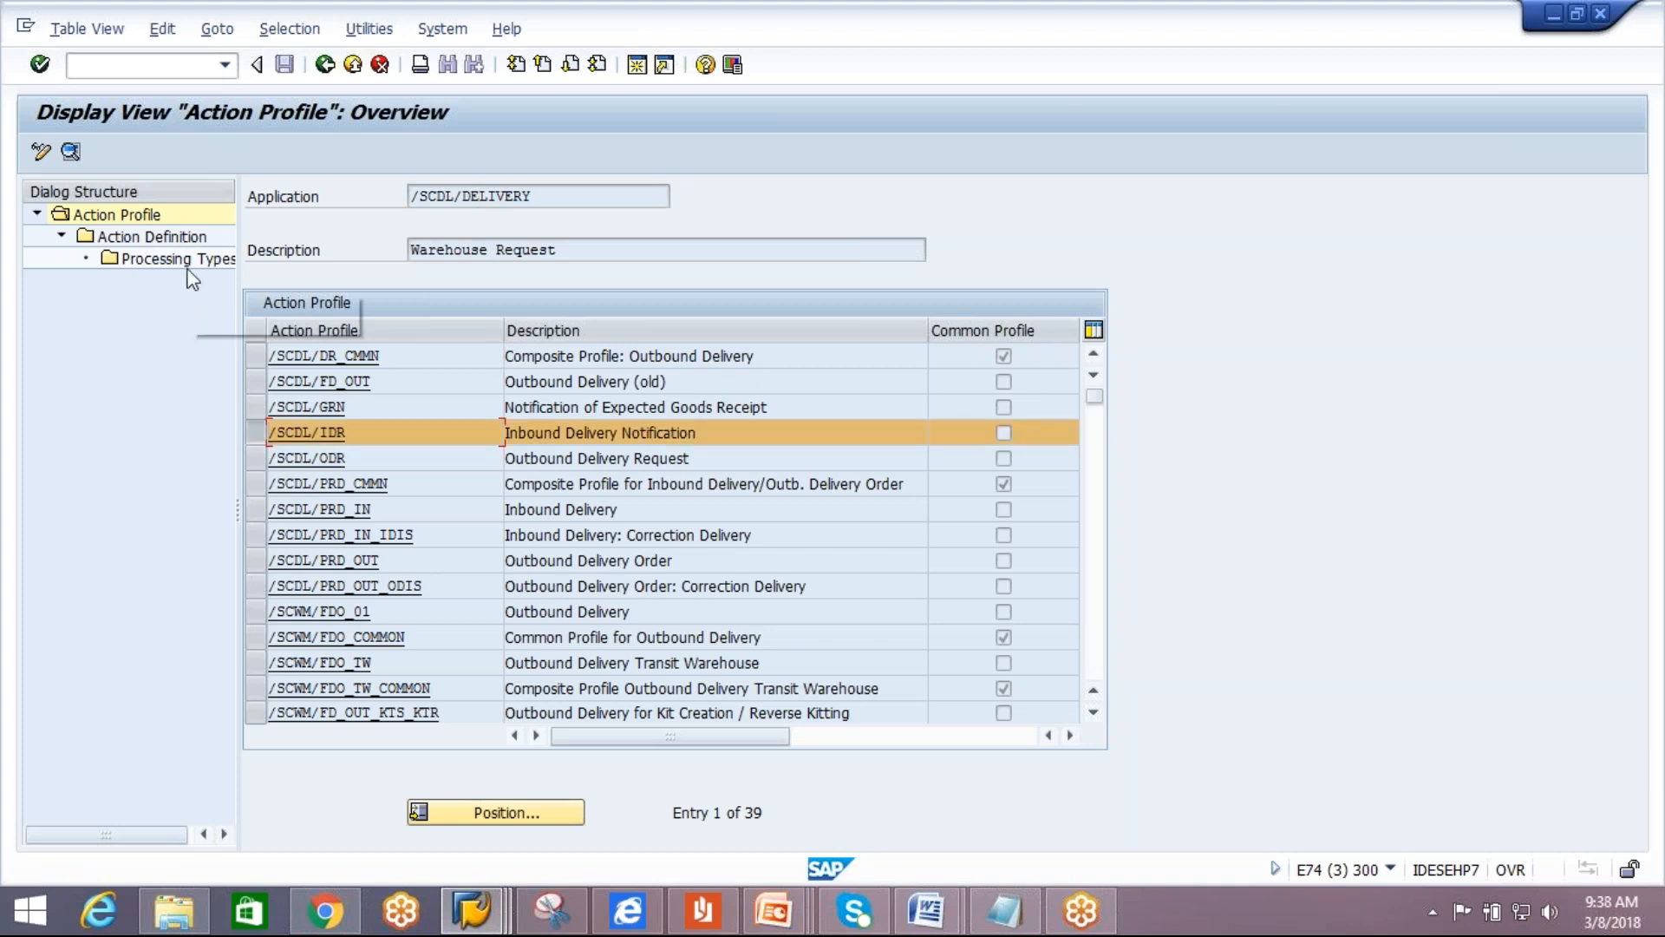
double_click(187, 238)
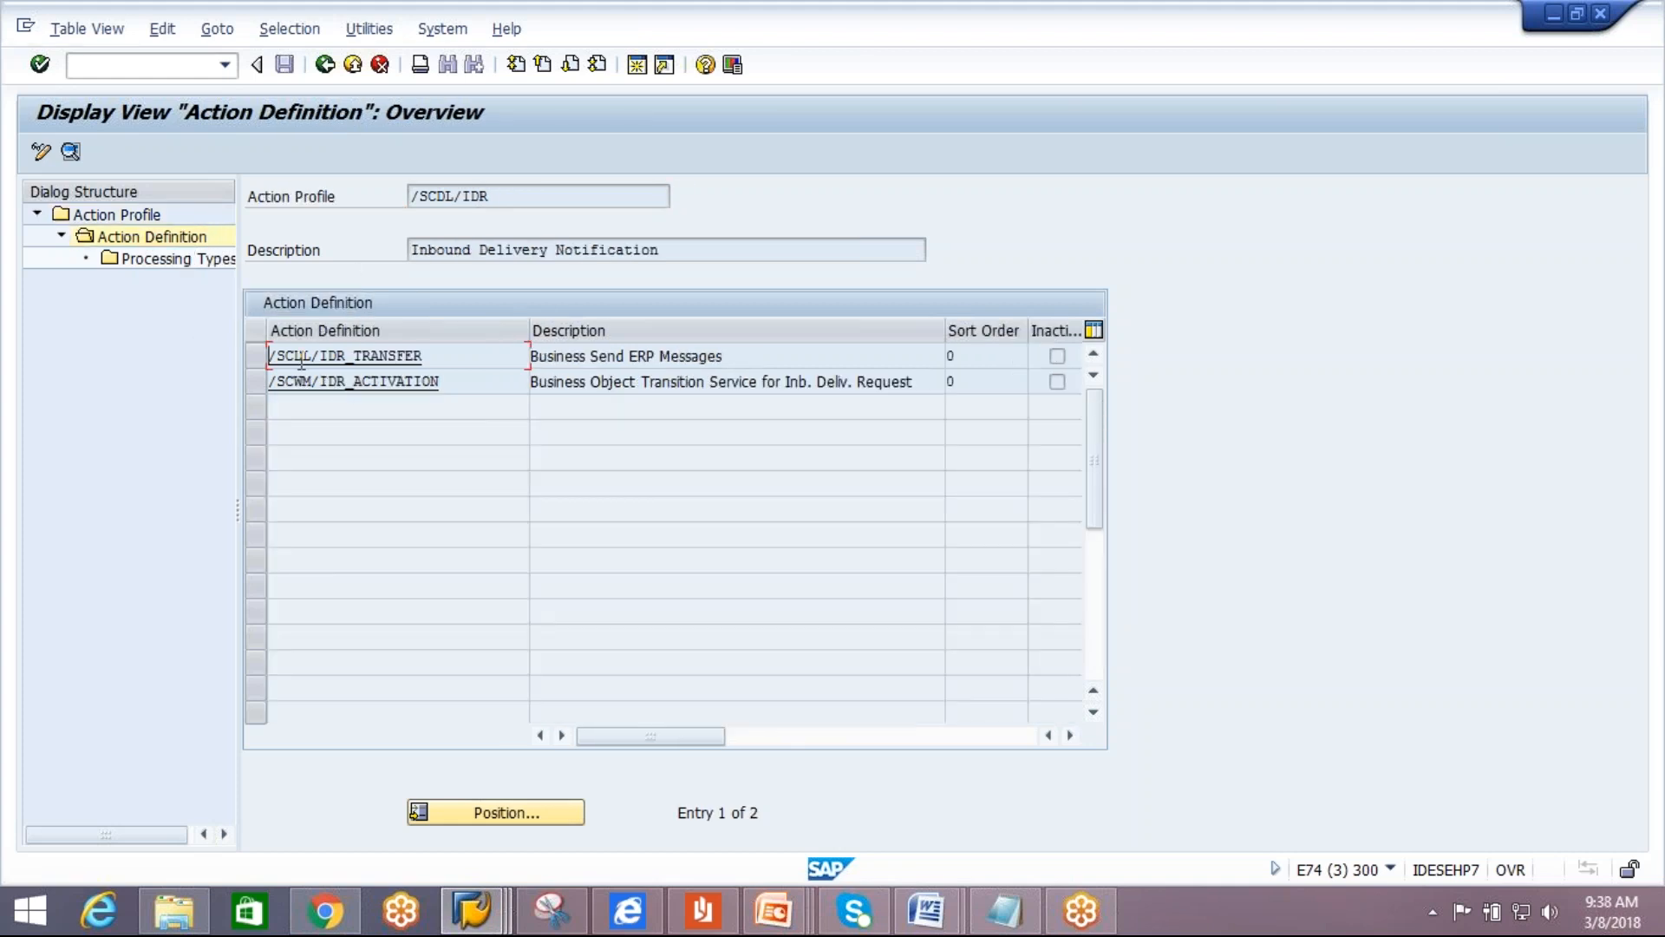
left_click(42, 153)
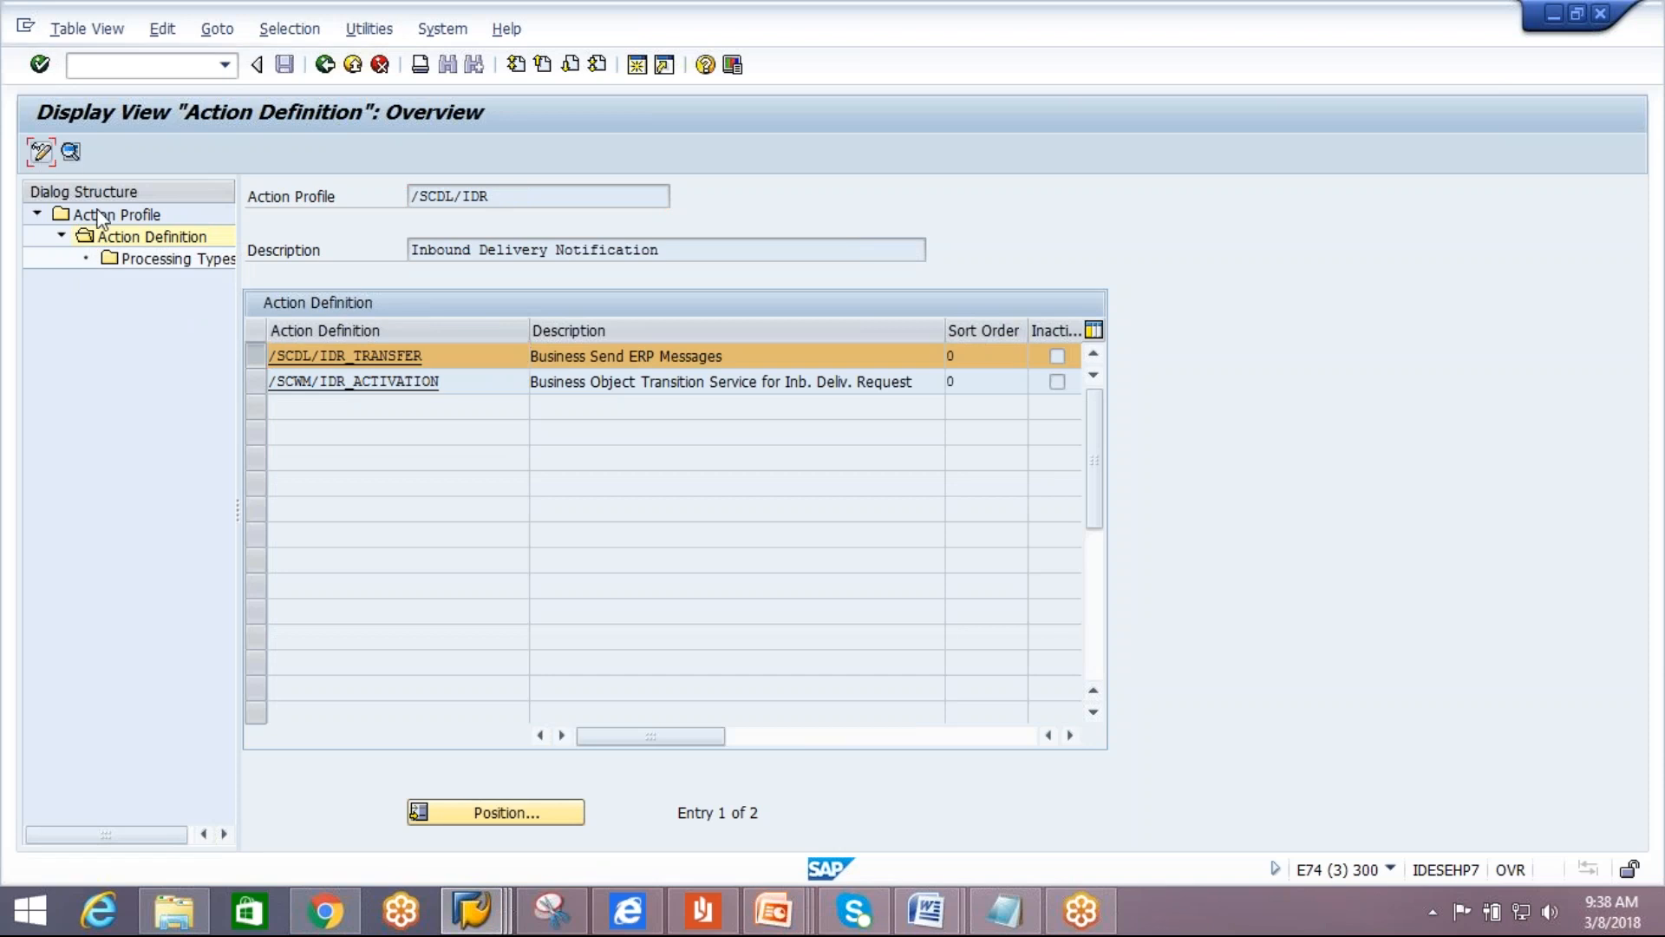
left_click(256, 356)
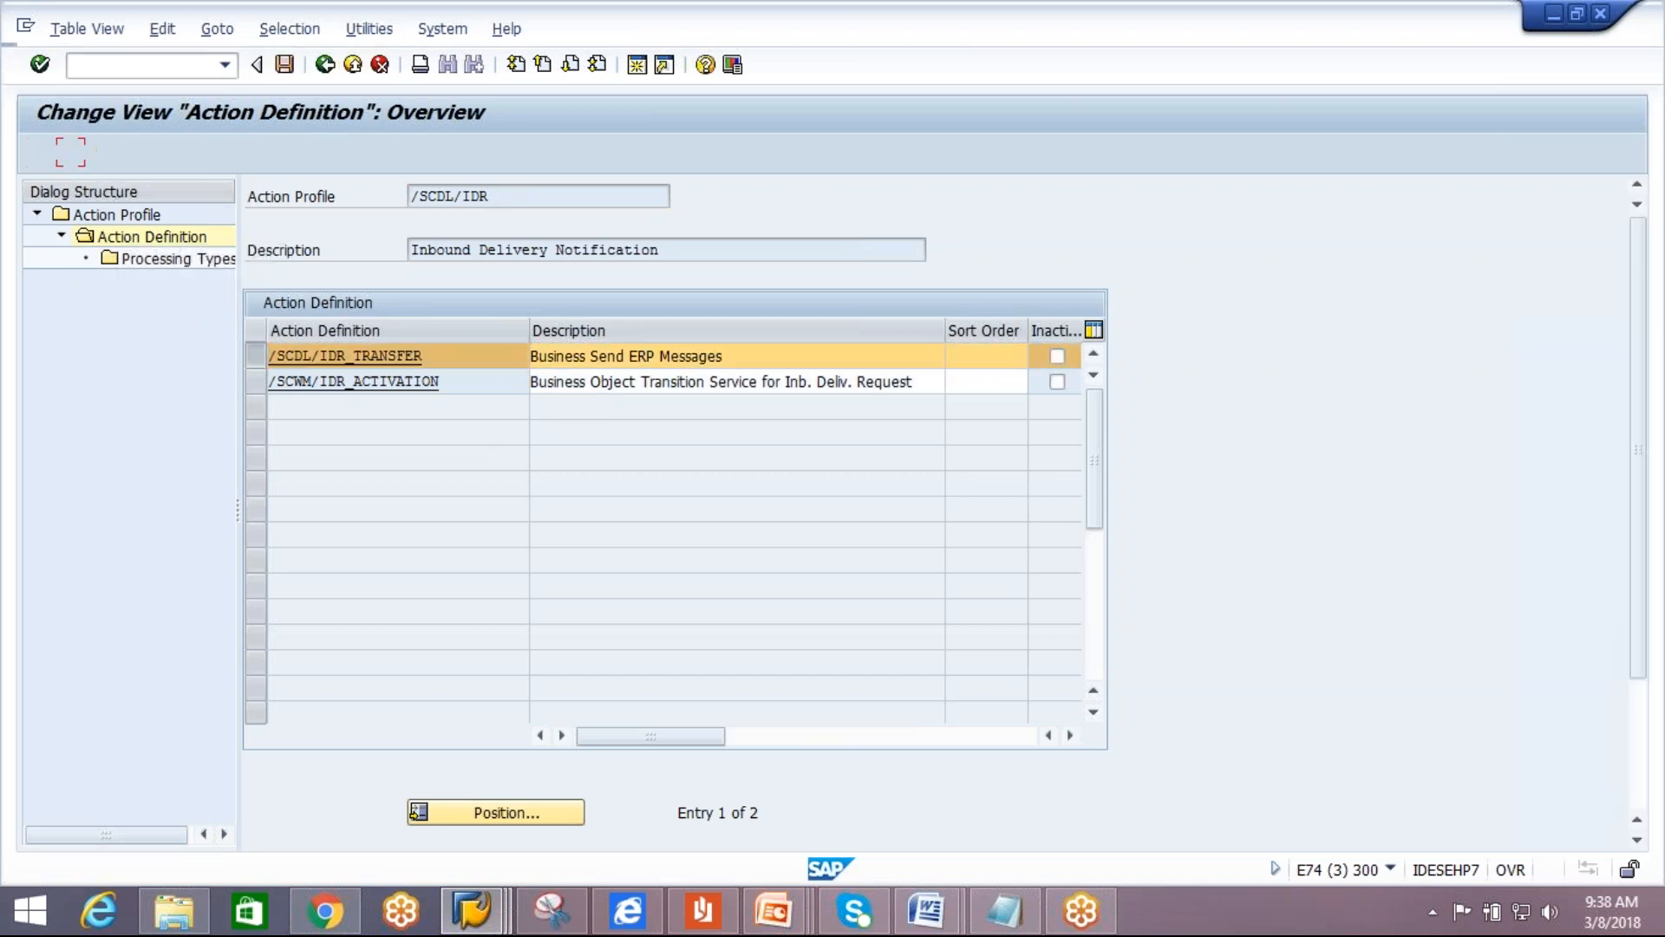
left_click(71, 155)
Set the action's Processed At option to Processing when saving document, save the change and return the action definitions to display mode.
left_click(950, 437)
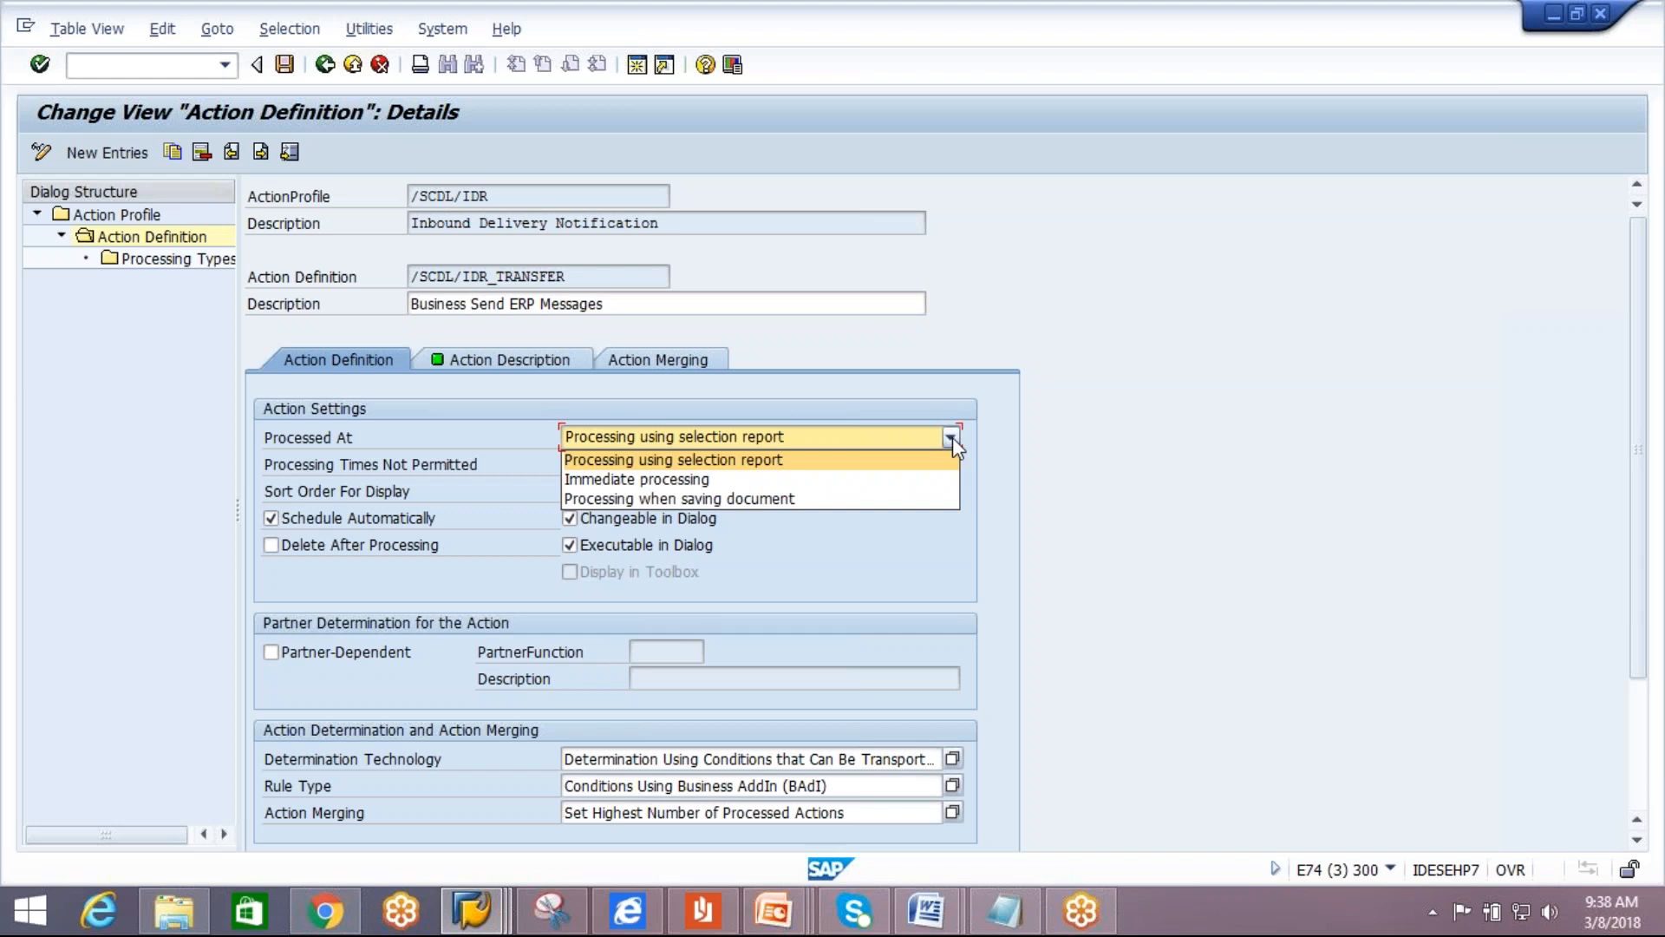
left_click(845, 499)
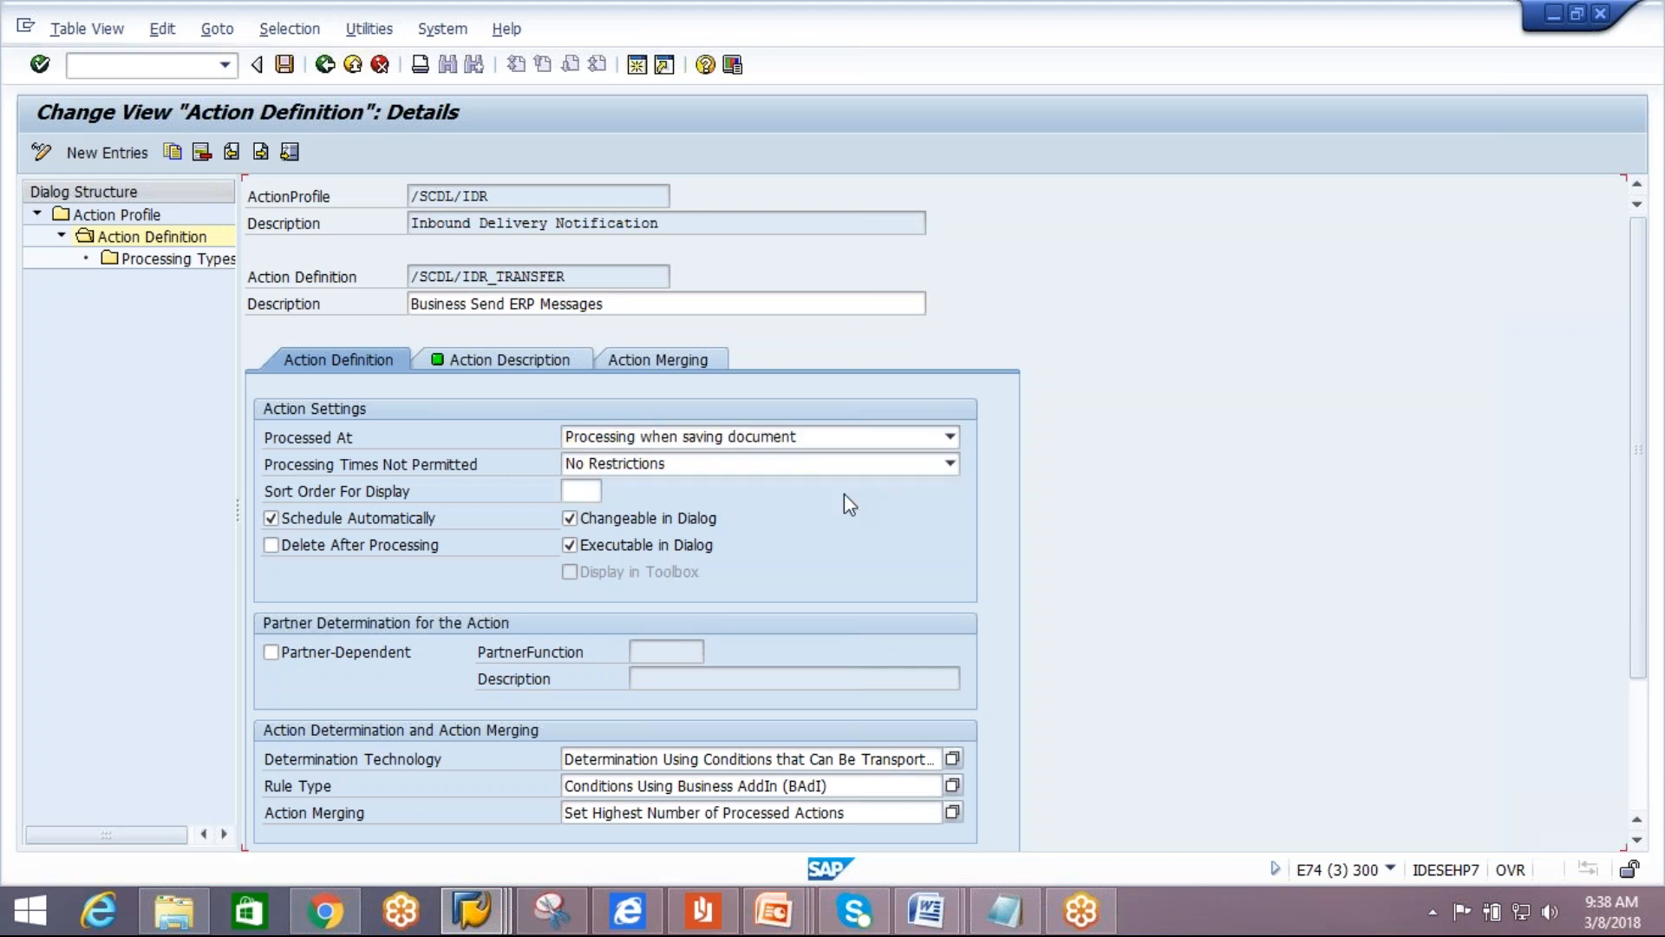
left_click(286, 66)
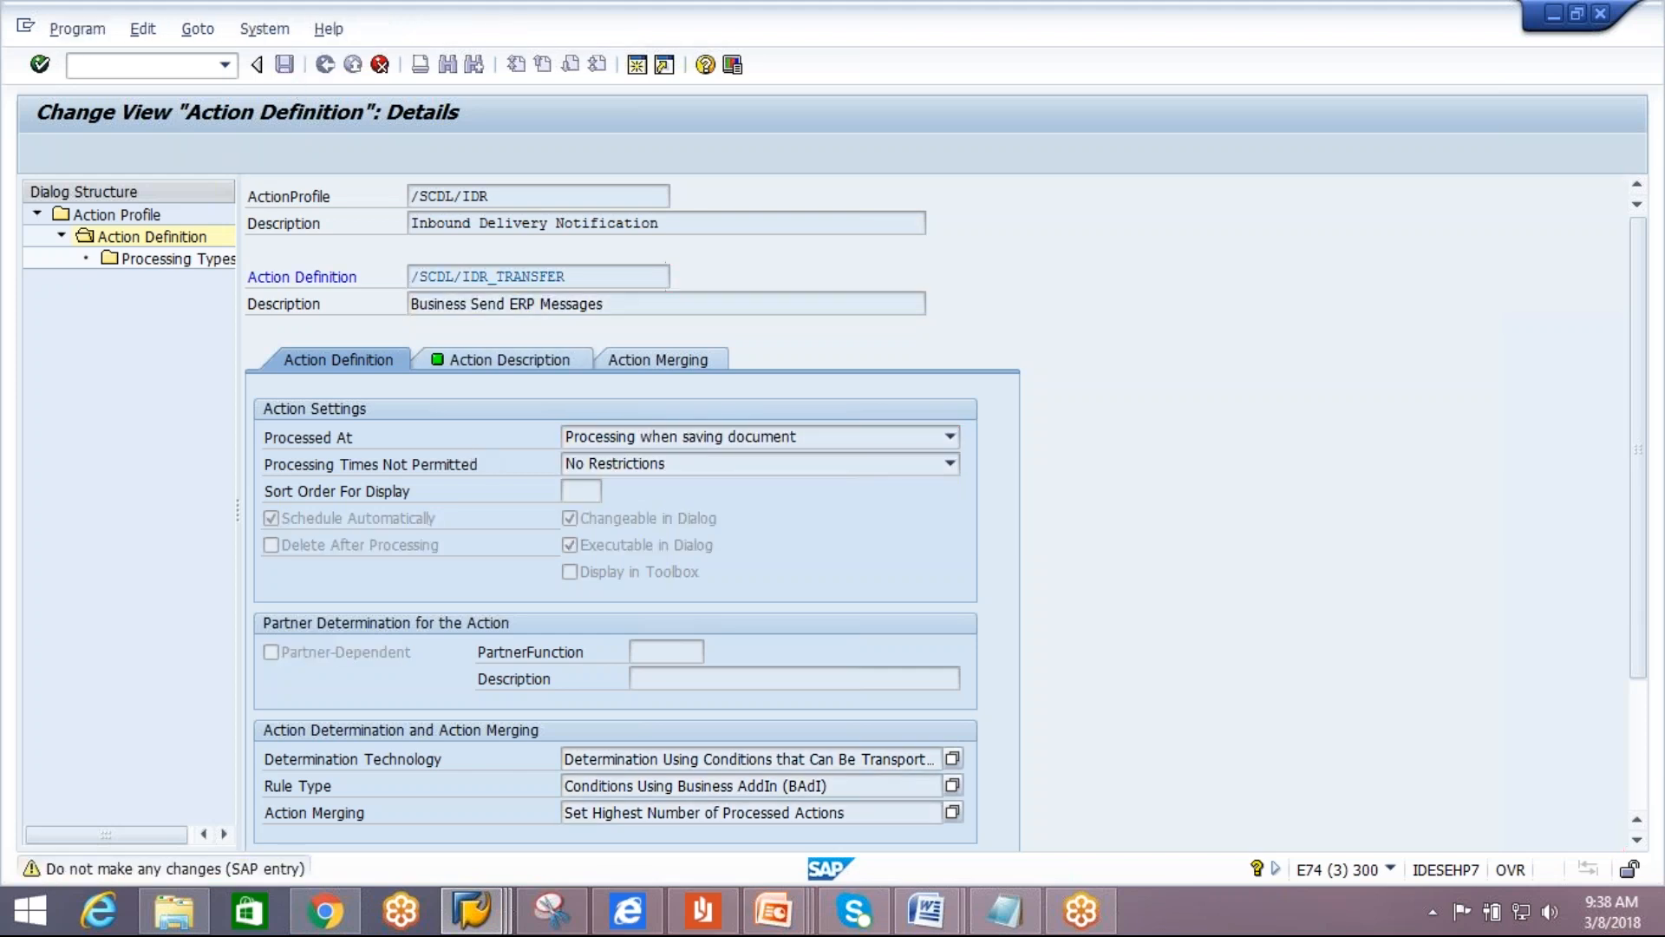
left_click(359, 386)
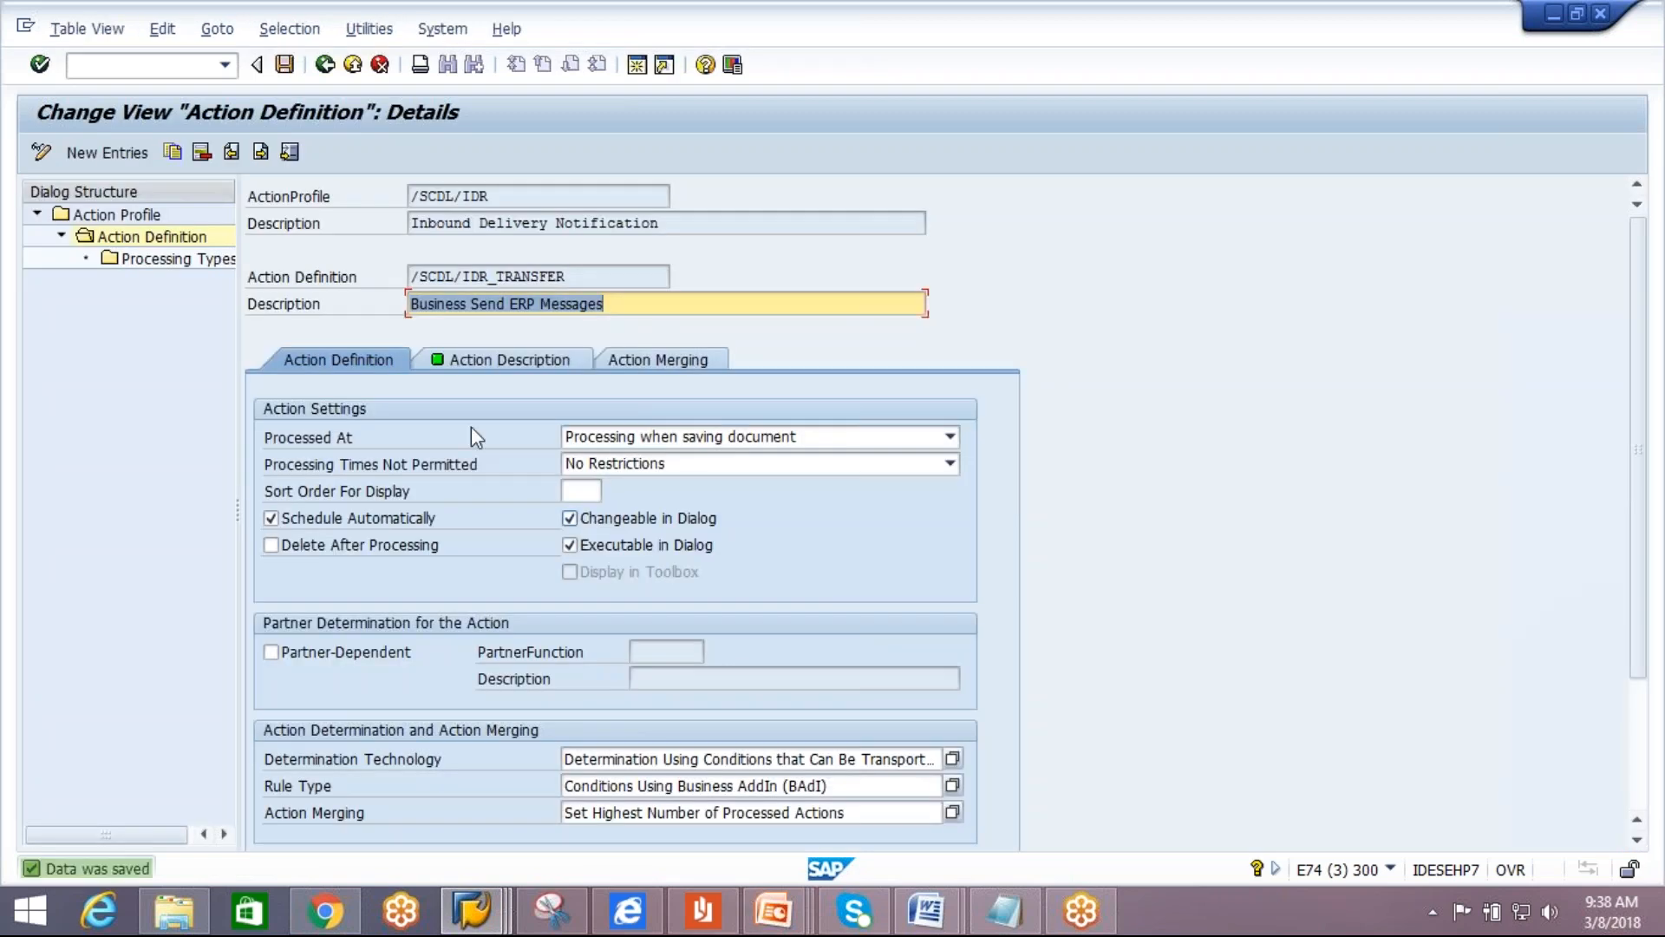
left_click(315, 77)
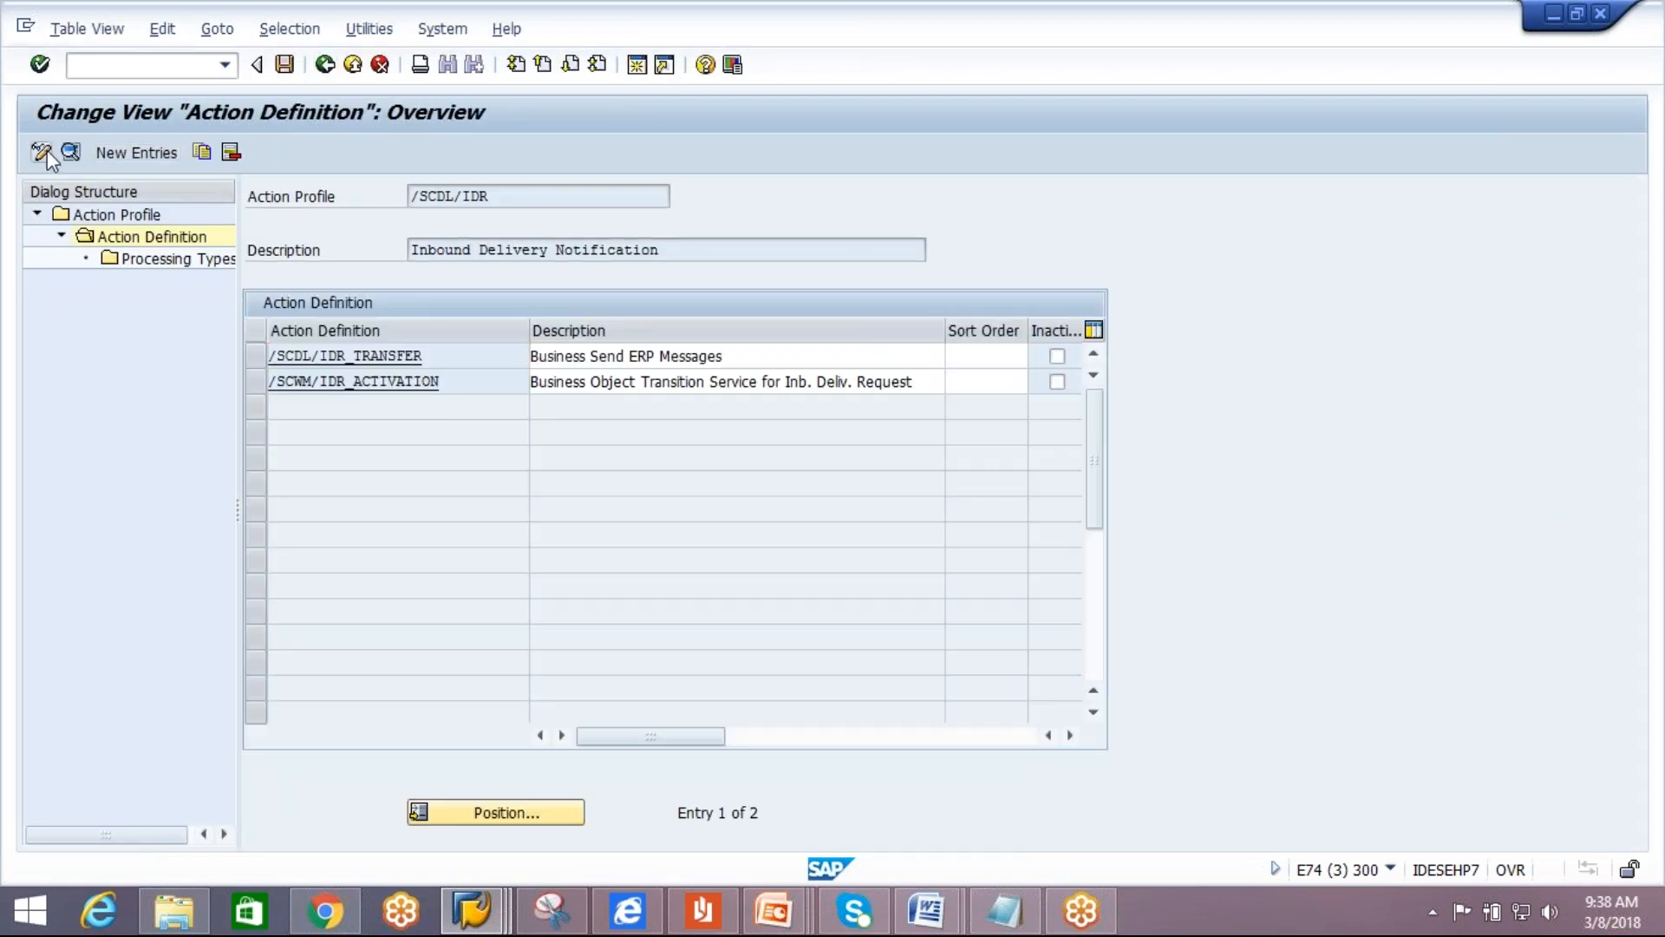
left_click(47, 151)
Leave the result list of the PPF selection report and switch to the Create Inbound Delivery session.
key("alt+Tab")
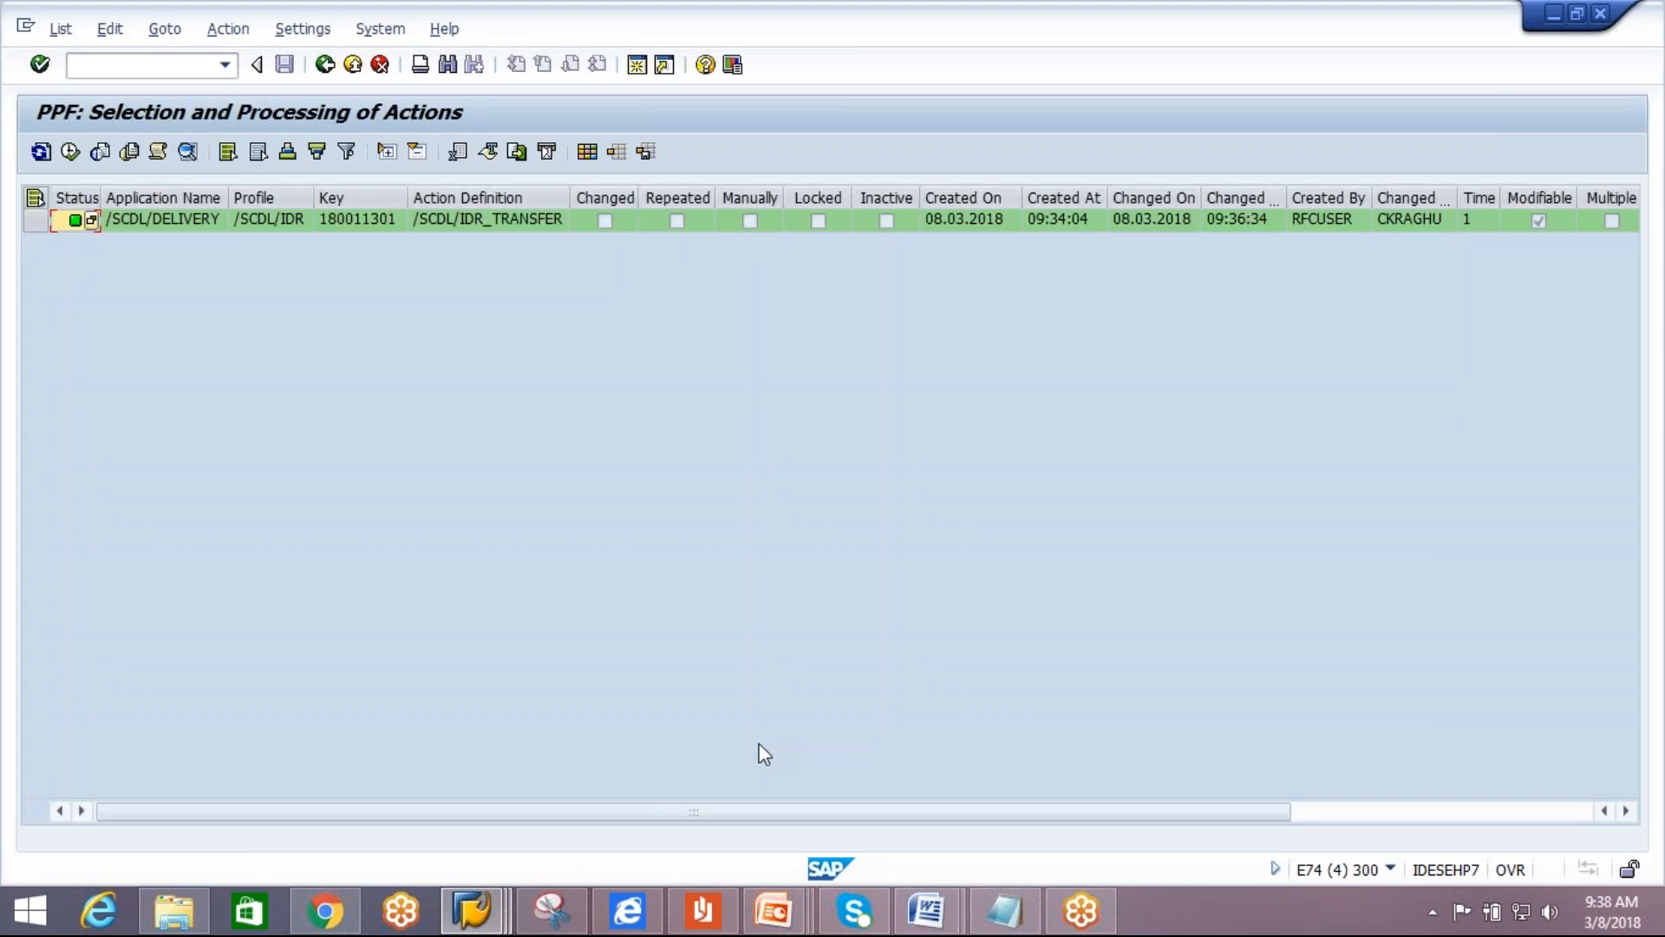
left_click(325, 65)
mouse_move(488, 926)
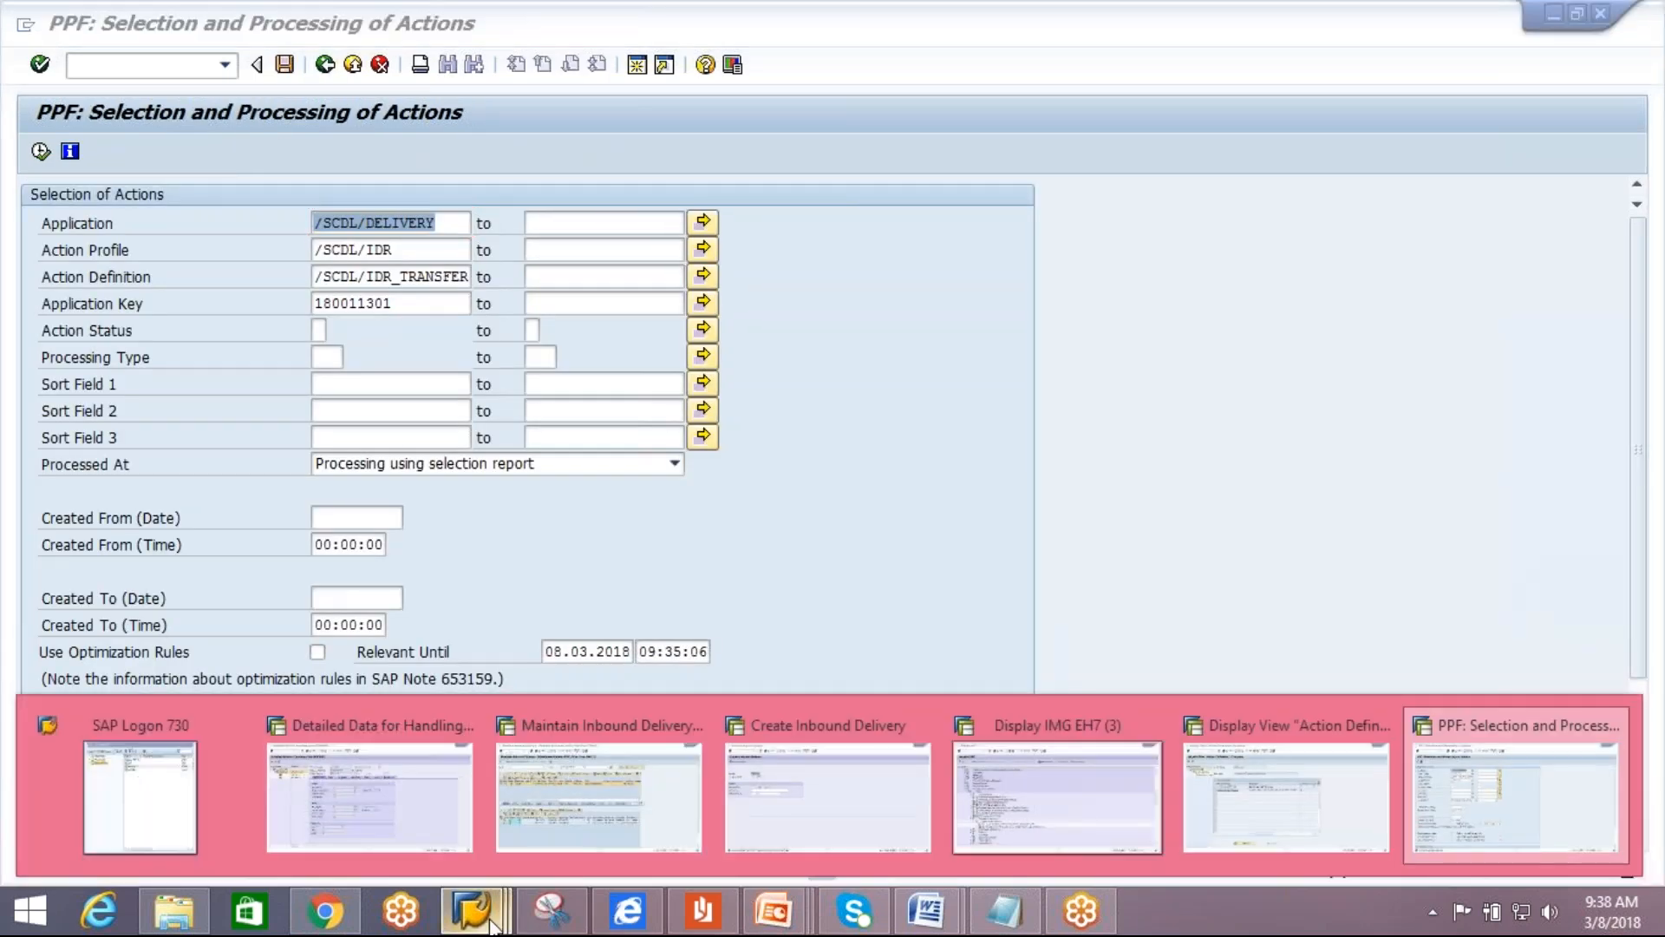
left_click(810, 810)
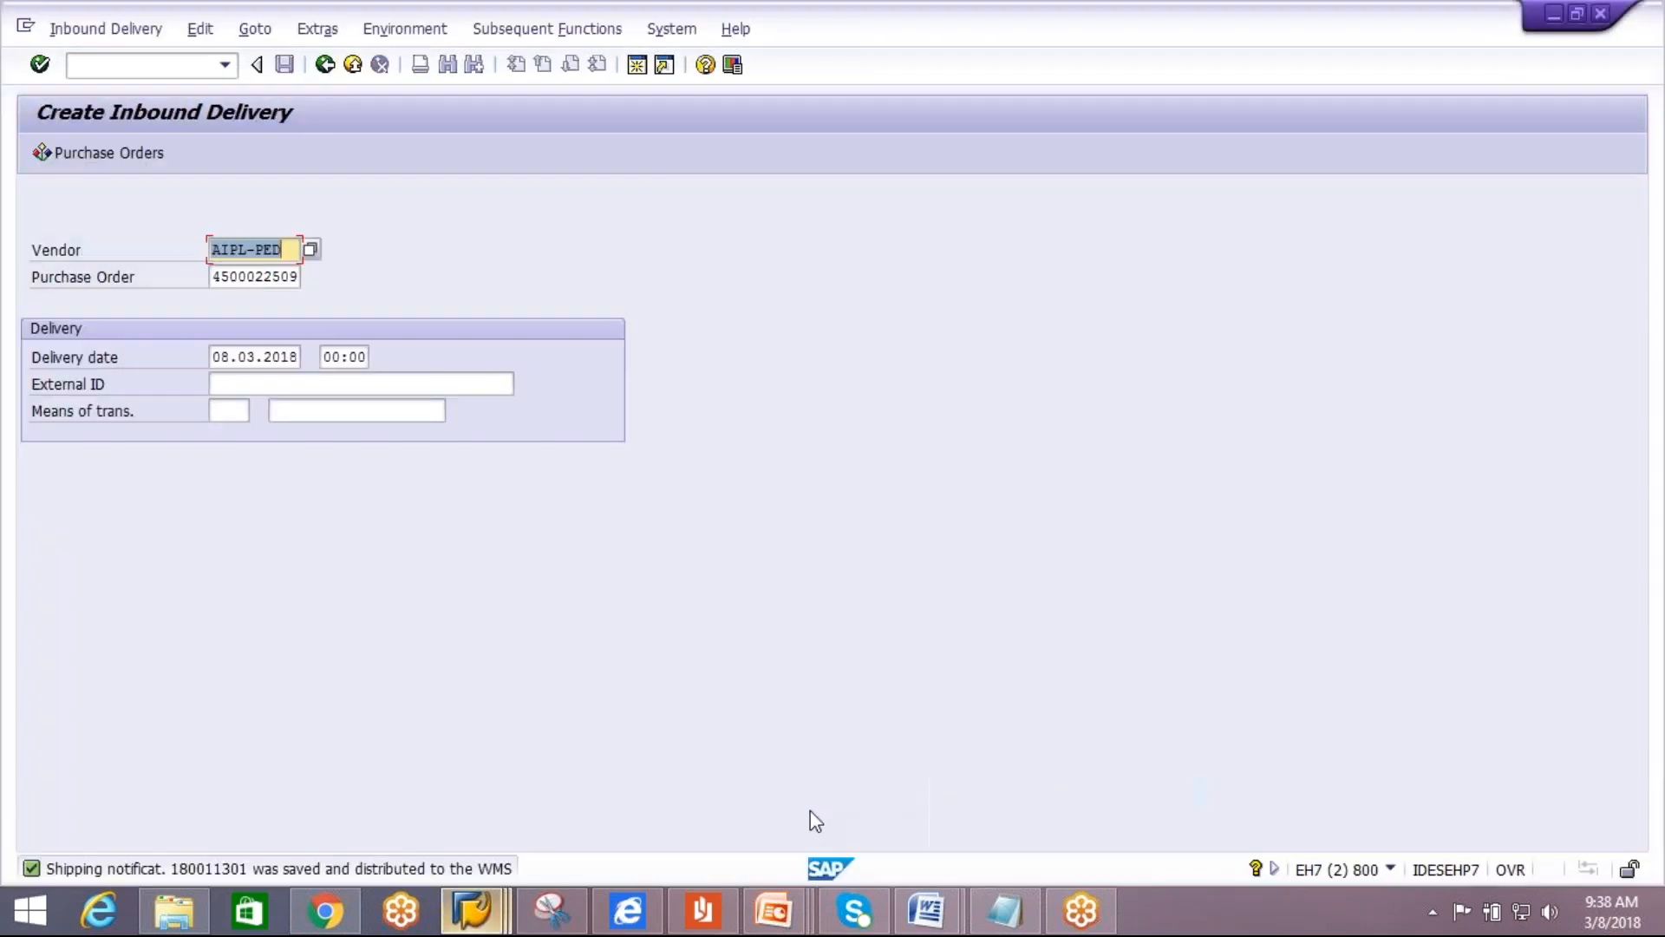
left_click(336, 385)
key("Down")
key("Return")
key("BackSpace")
type("2")
key("Return")
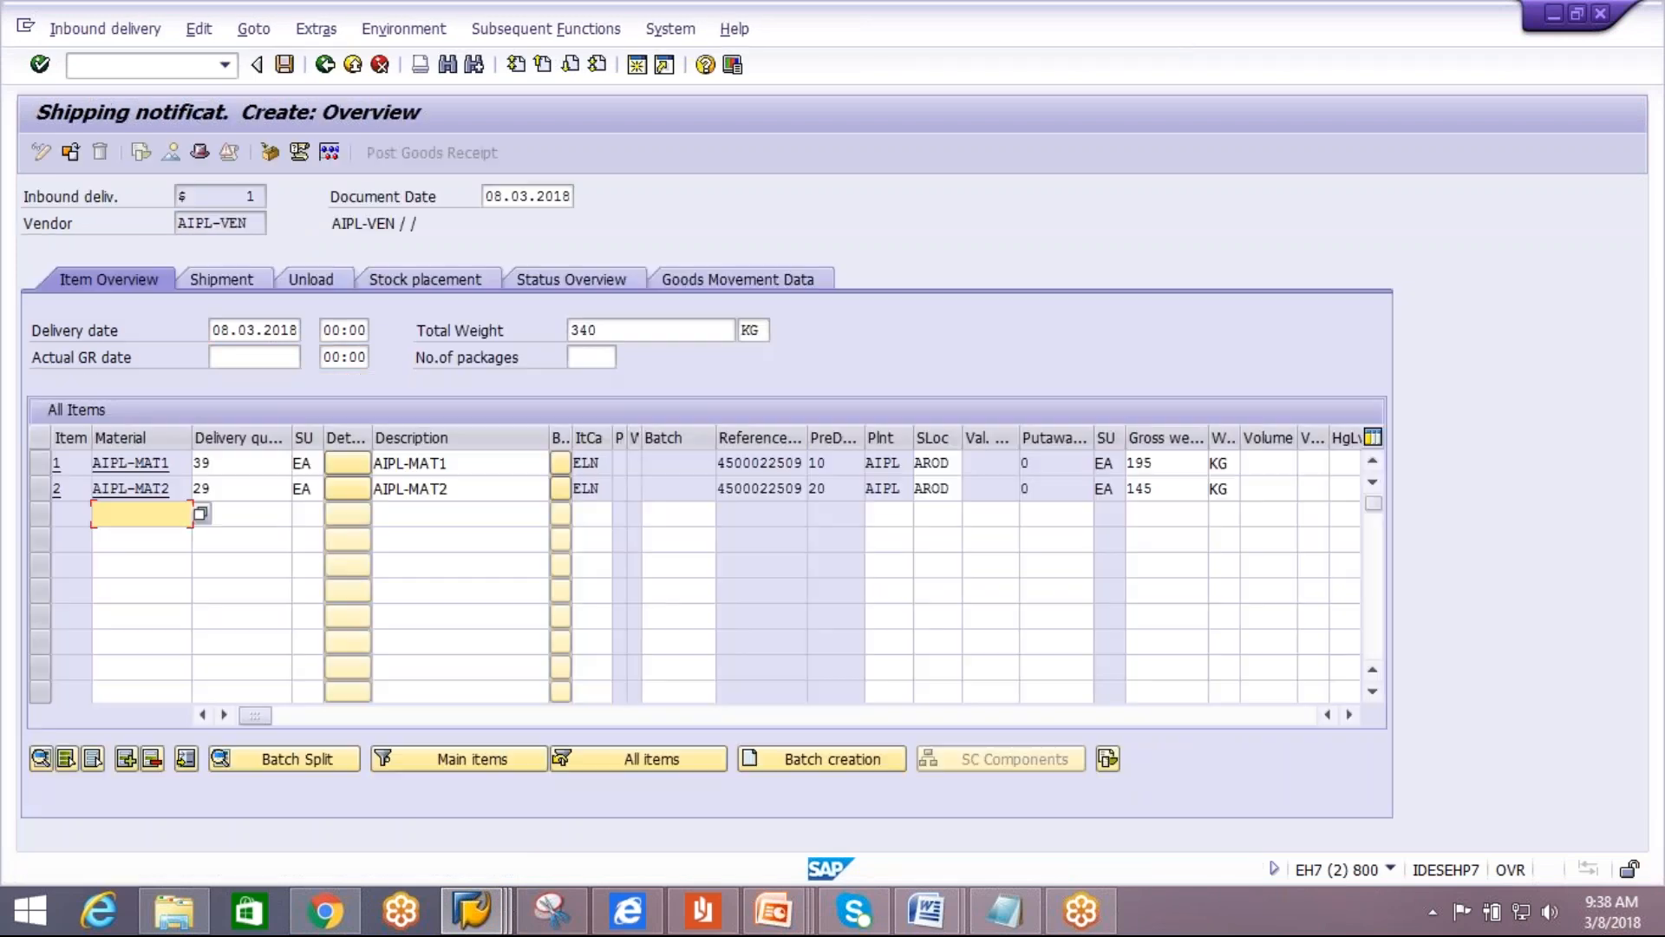
left_click(244, 462)
key("BackSpace")
key("BackSpace")
type("1")
left_click(242, 487)
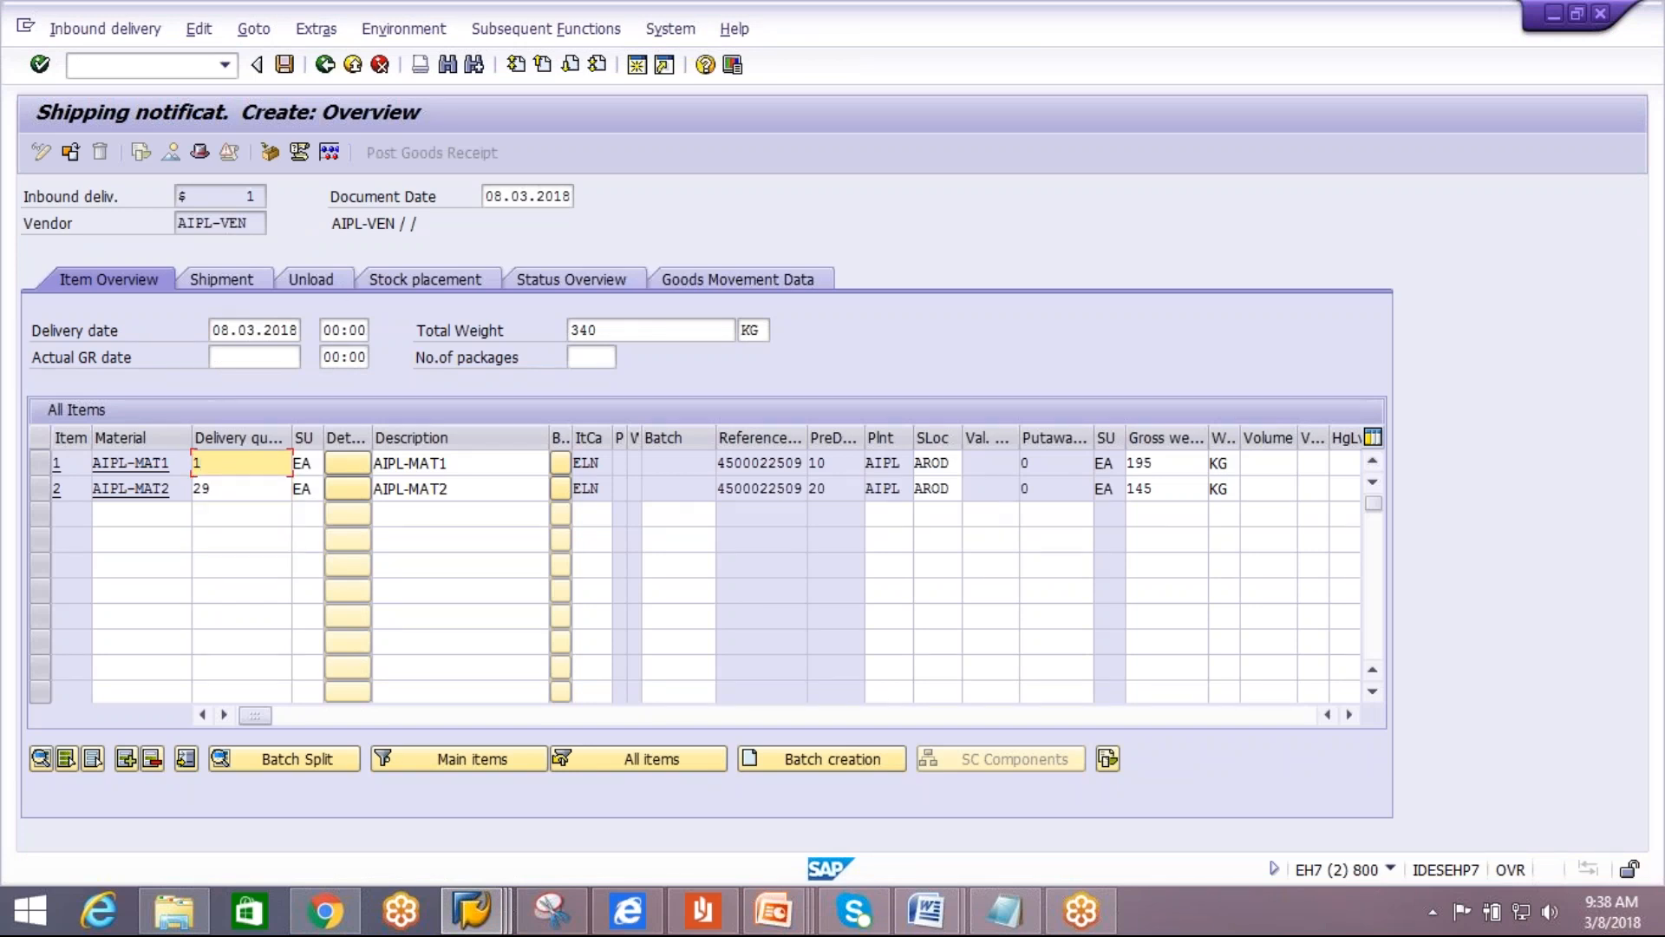
left_click(326, 73)
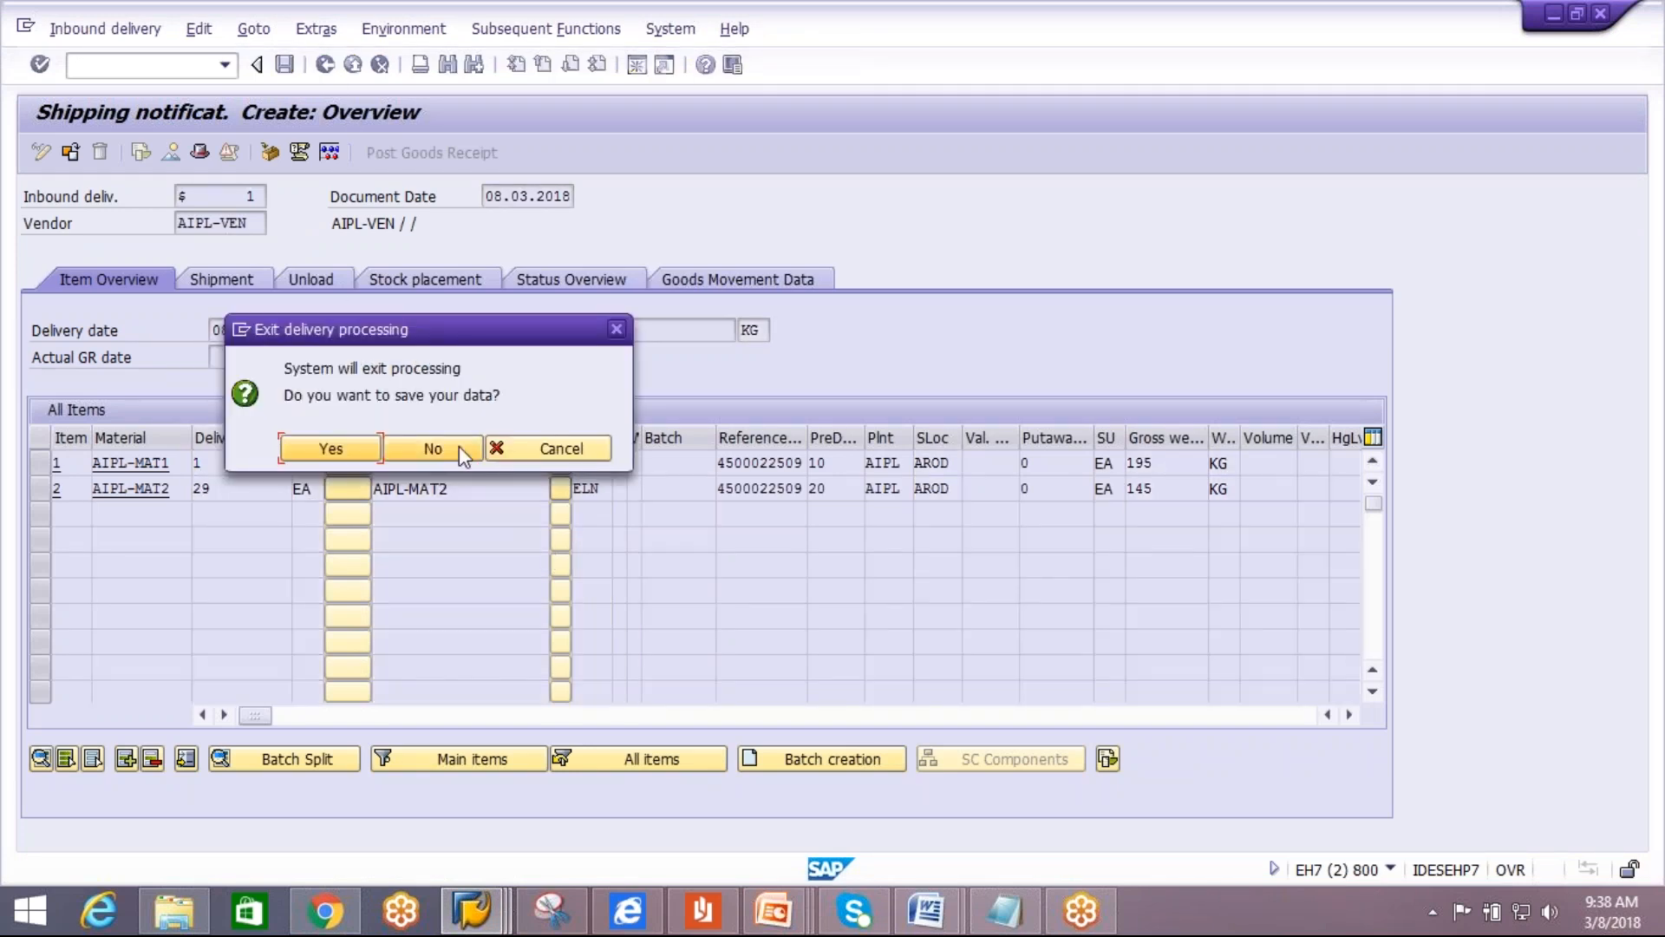
left_click(431, 549)
Start a new inbound delivery for the entered vendor and purchase order with the external ID ending in PPF-02.
left_click(293, 386)
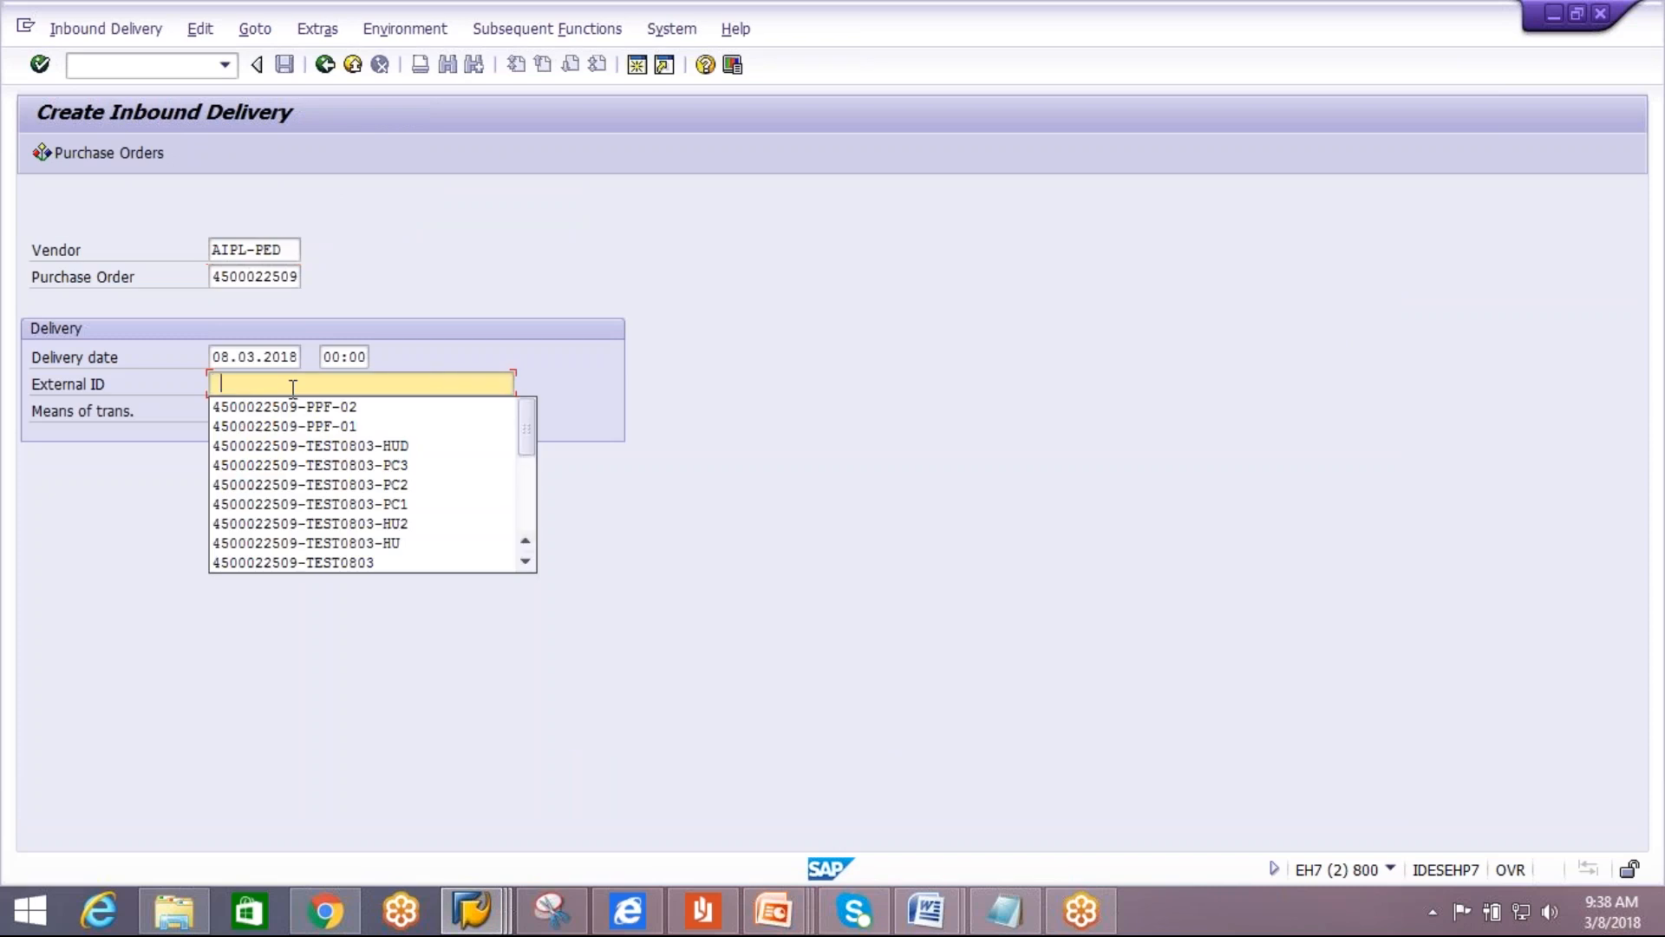
left_click(325, 412)
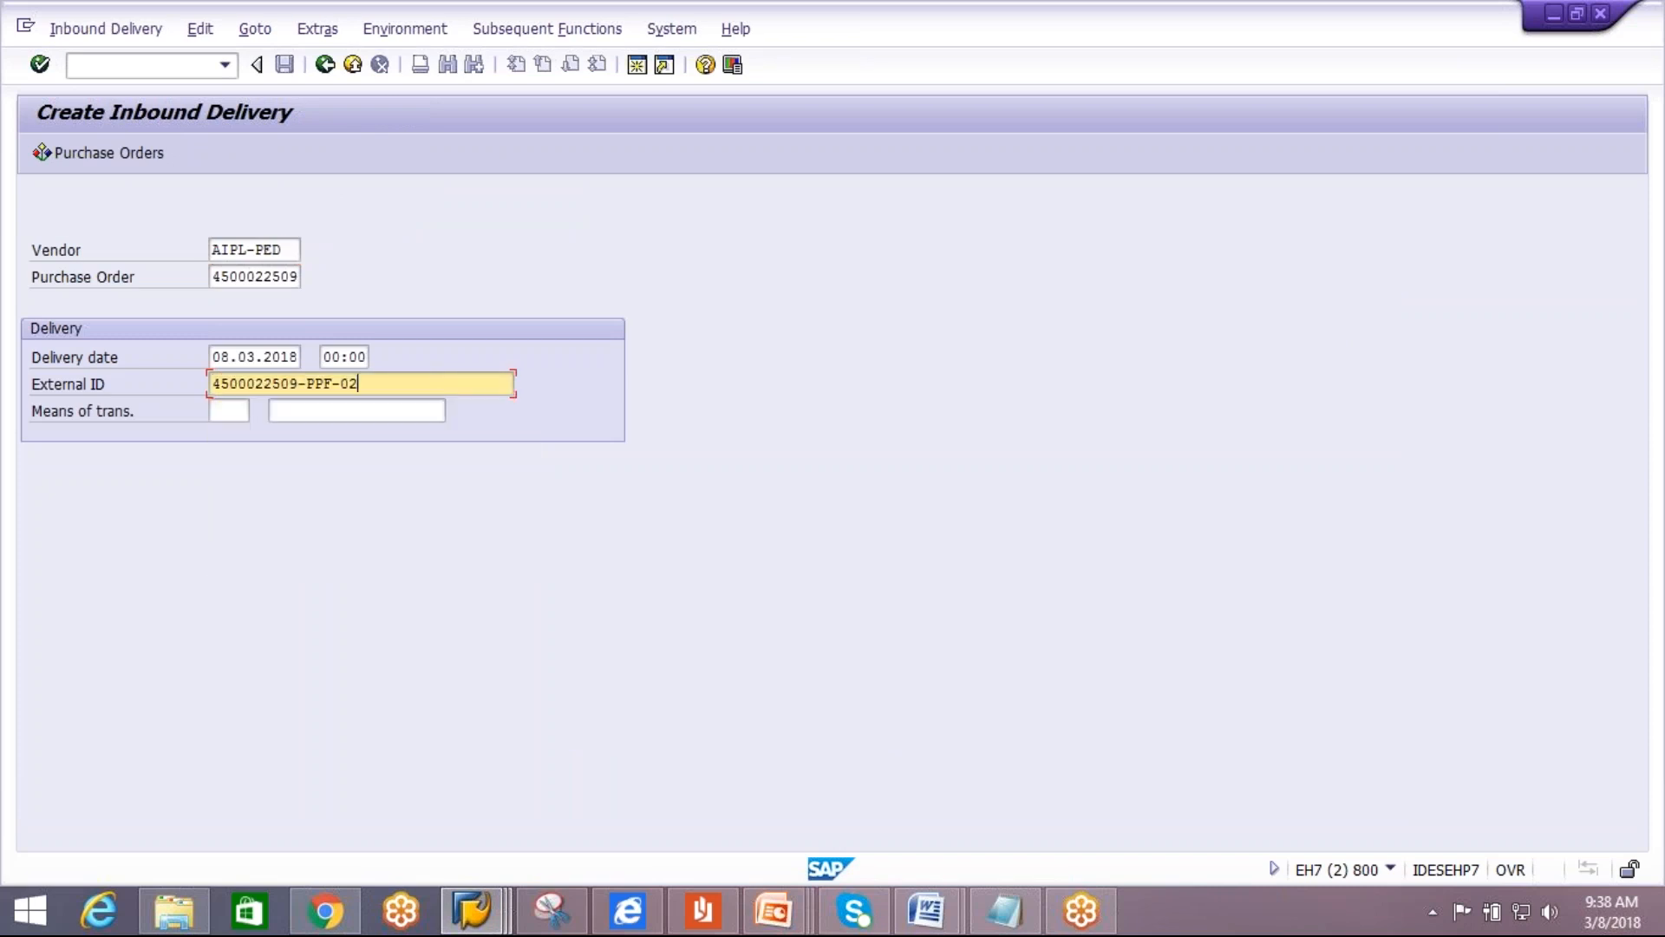
key("Return")
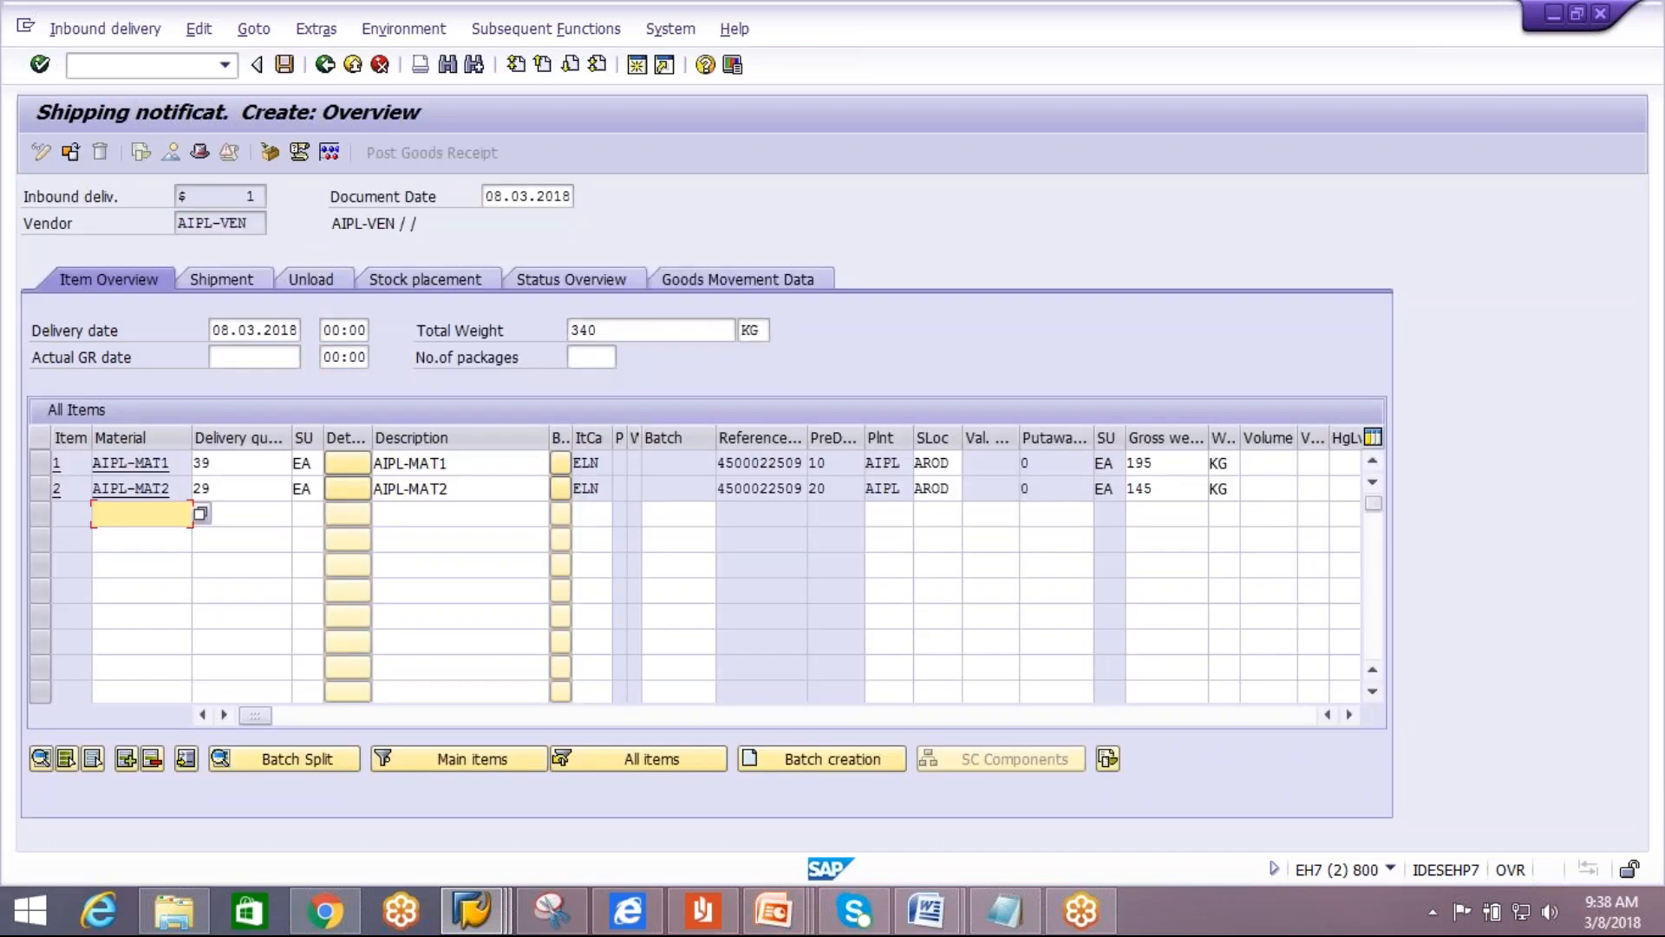
Set the delivery quantities of AIPL-MAT1 and AIPL-MAT2 to 1 each and save the inbound delivery.
left_click(225, 466)
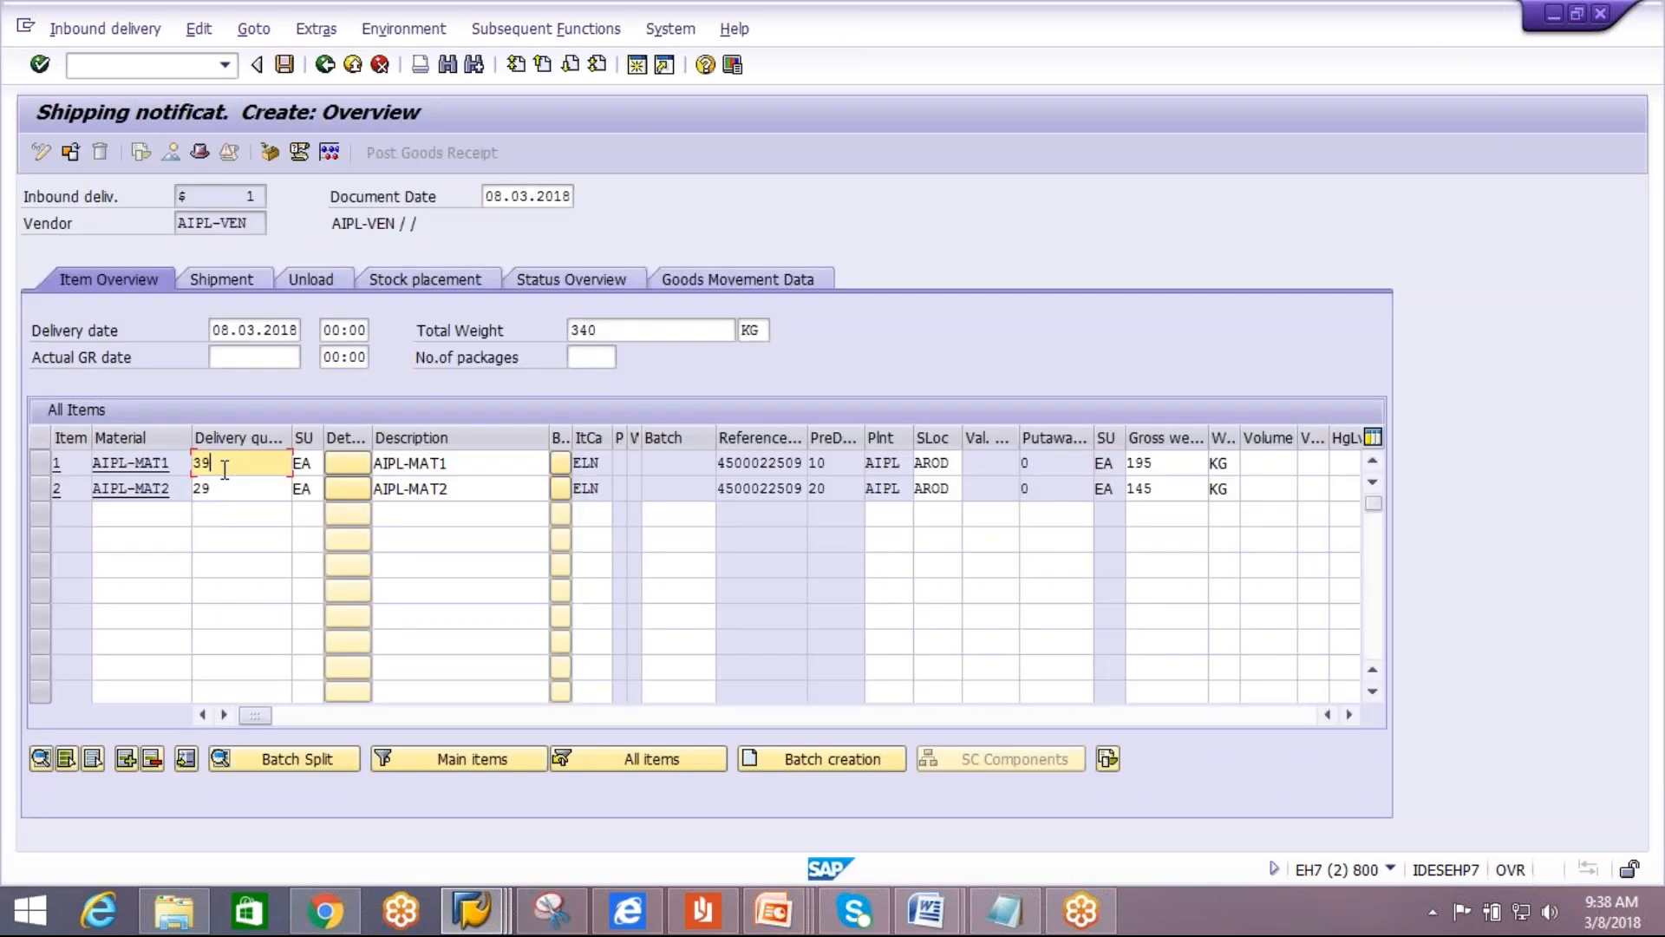
key("BackSpace")
type("1")
key("BackSpace")
type("1")
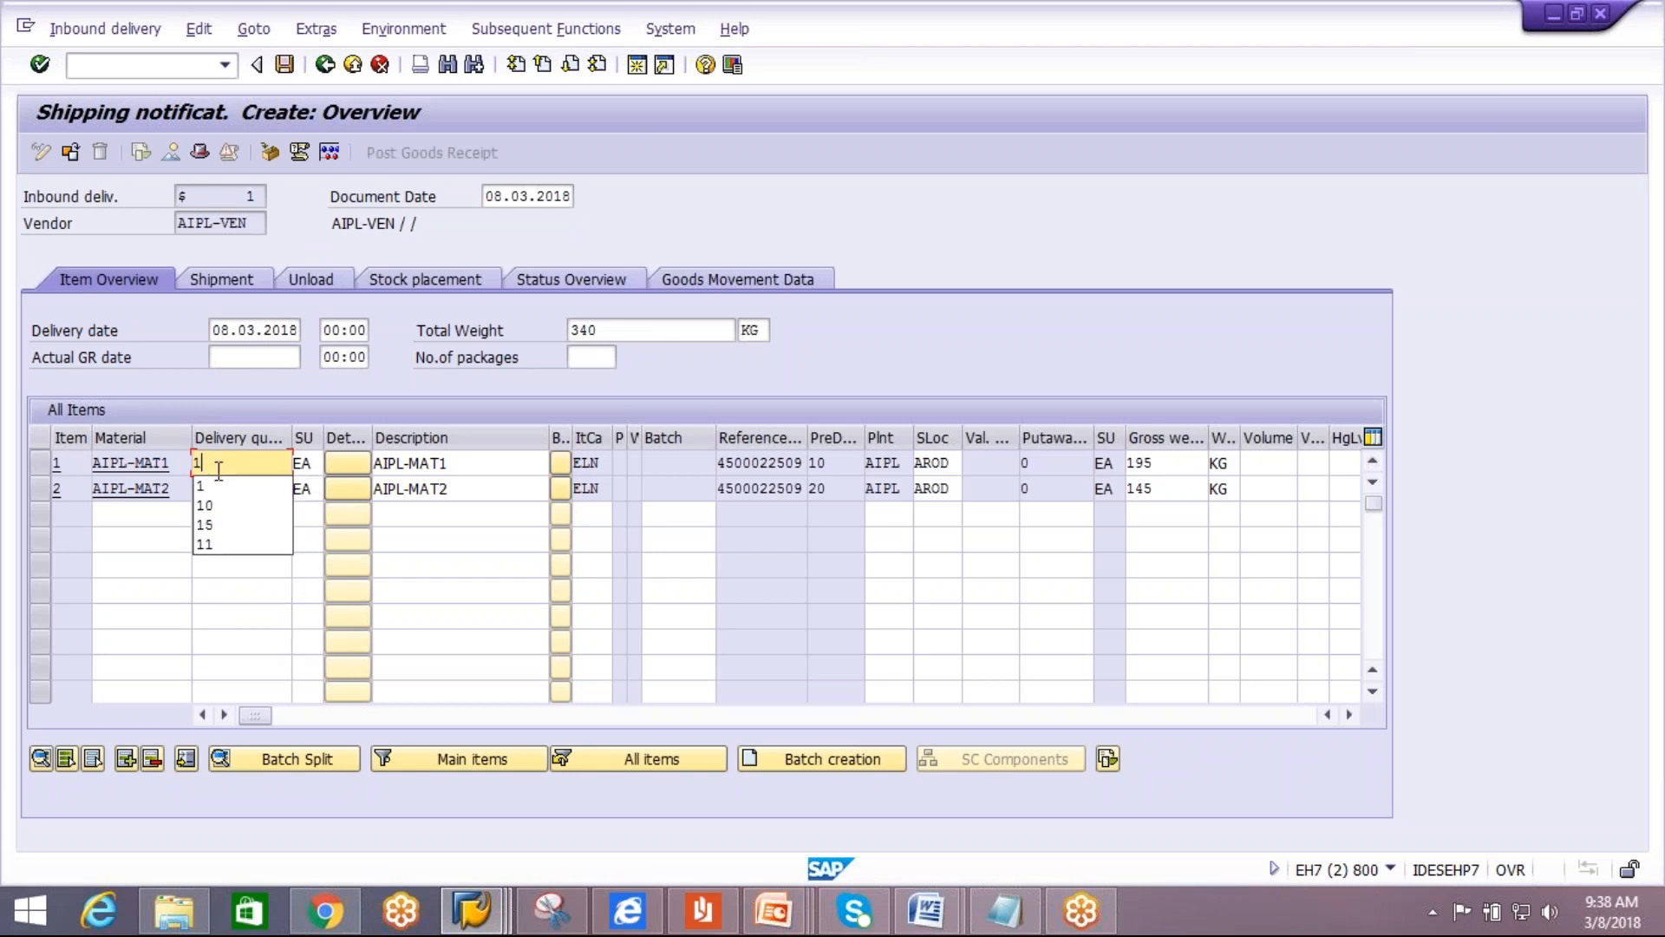
left_click(228, 488)
type("29")
key("BackSpace")
key("BackSpace")
type("1")
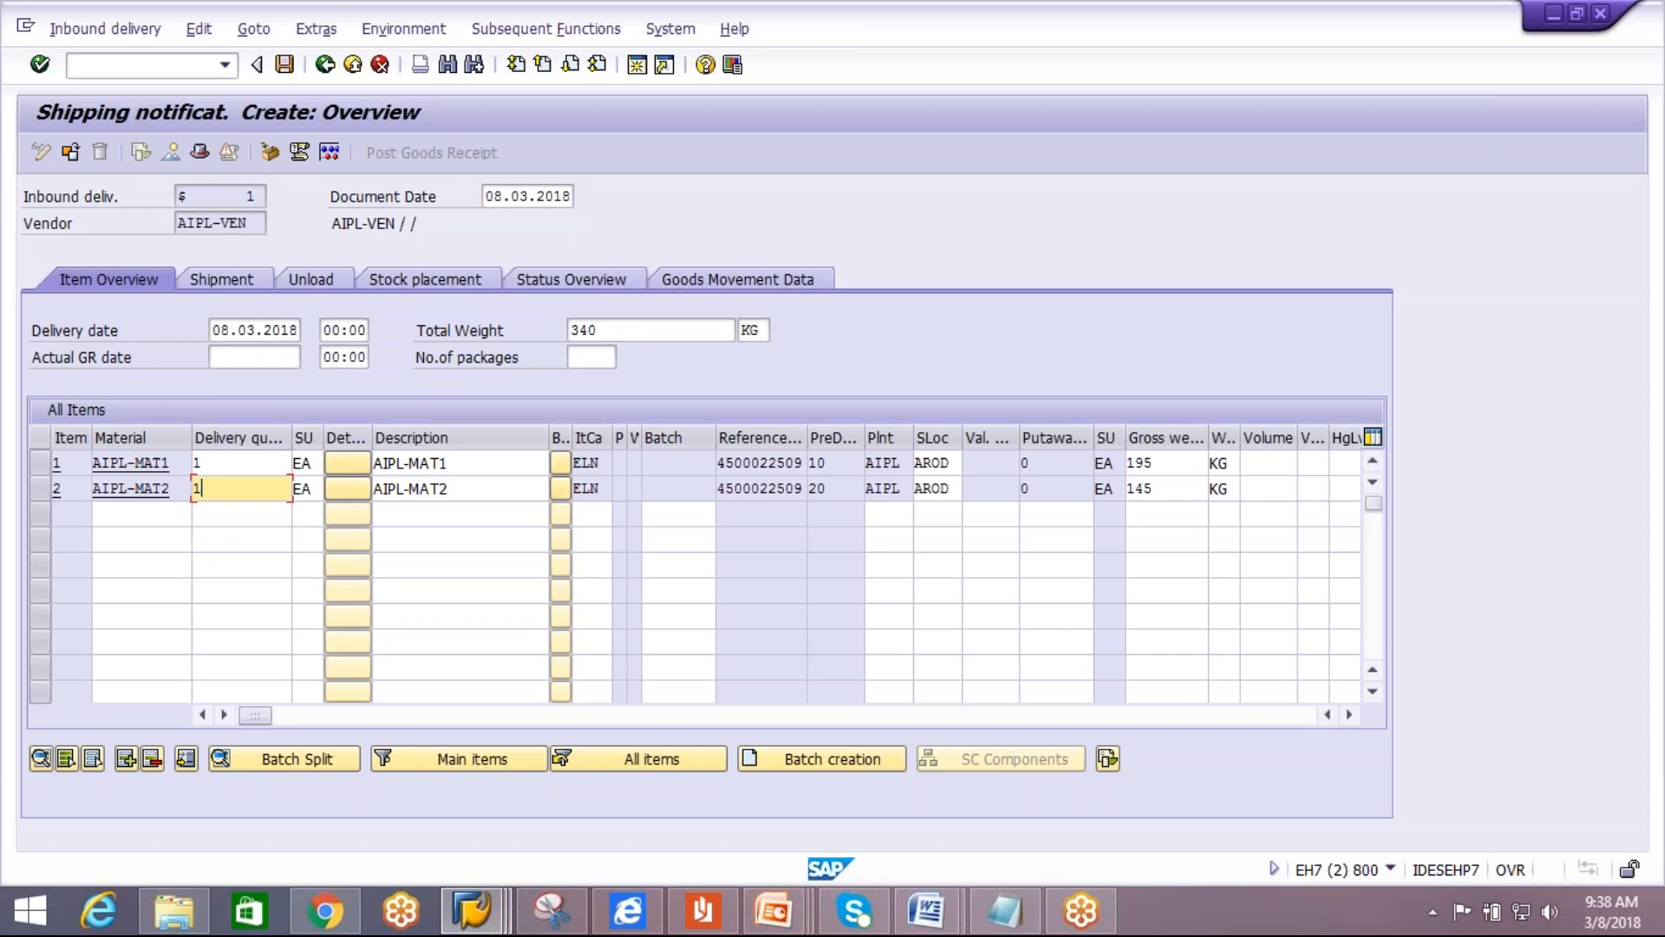
left_click(284, 65)
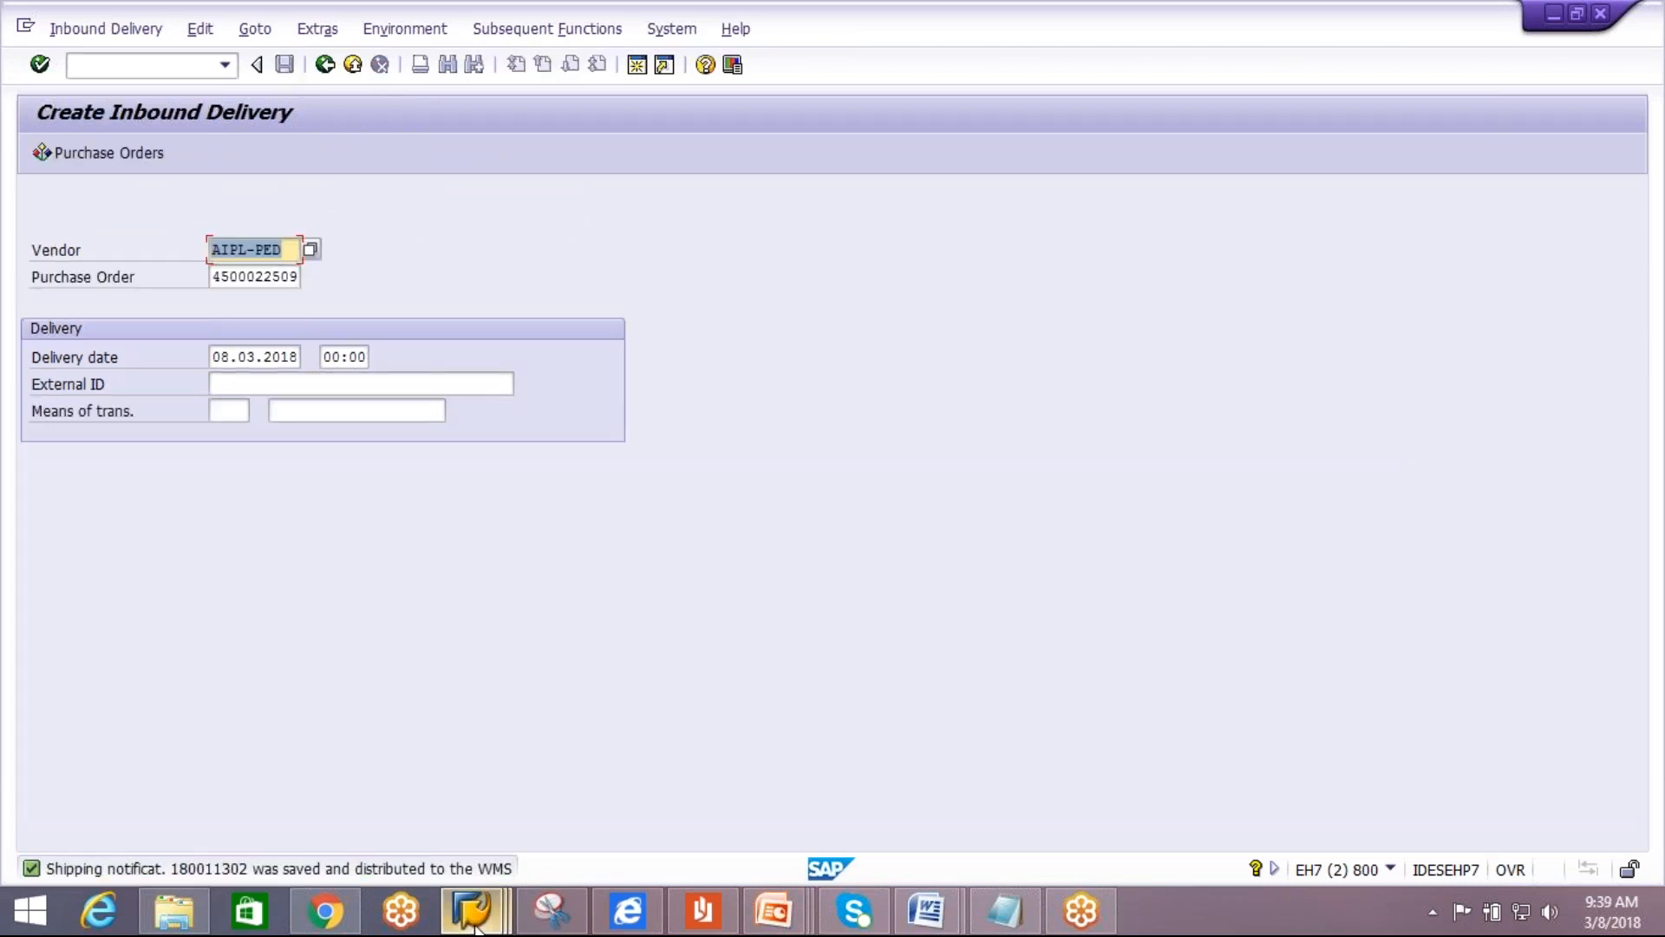
Return to the EWM inbound delivery session, exit to SAP Easy Access and open /SCWM/IDN to maintain inbound delivery notifications.
mouse_move(475, 927)
left_click(606, 812)
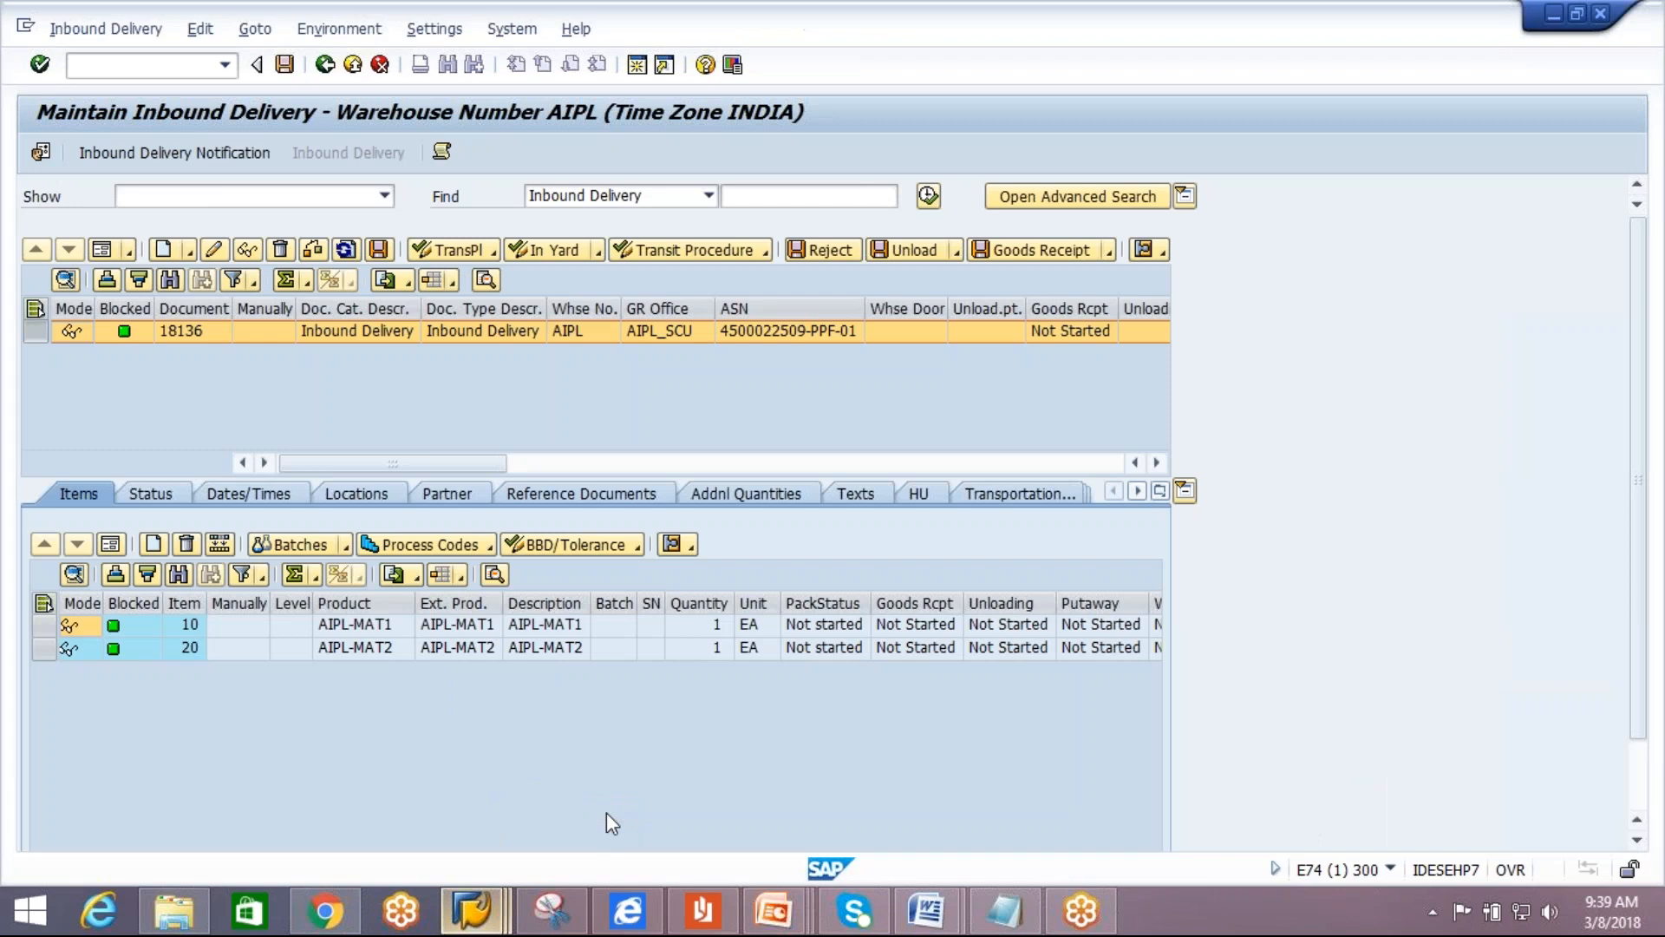
left_click(182, 149)
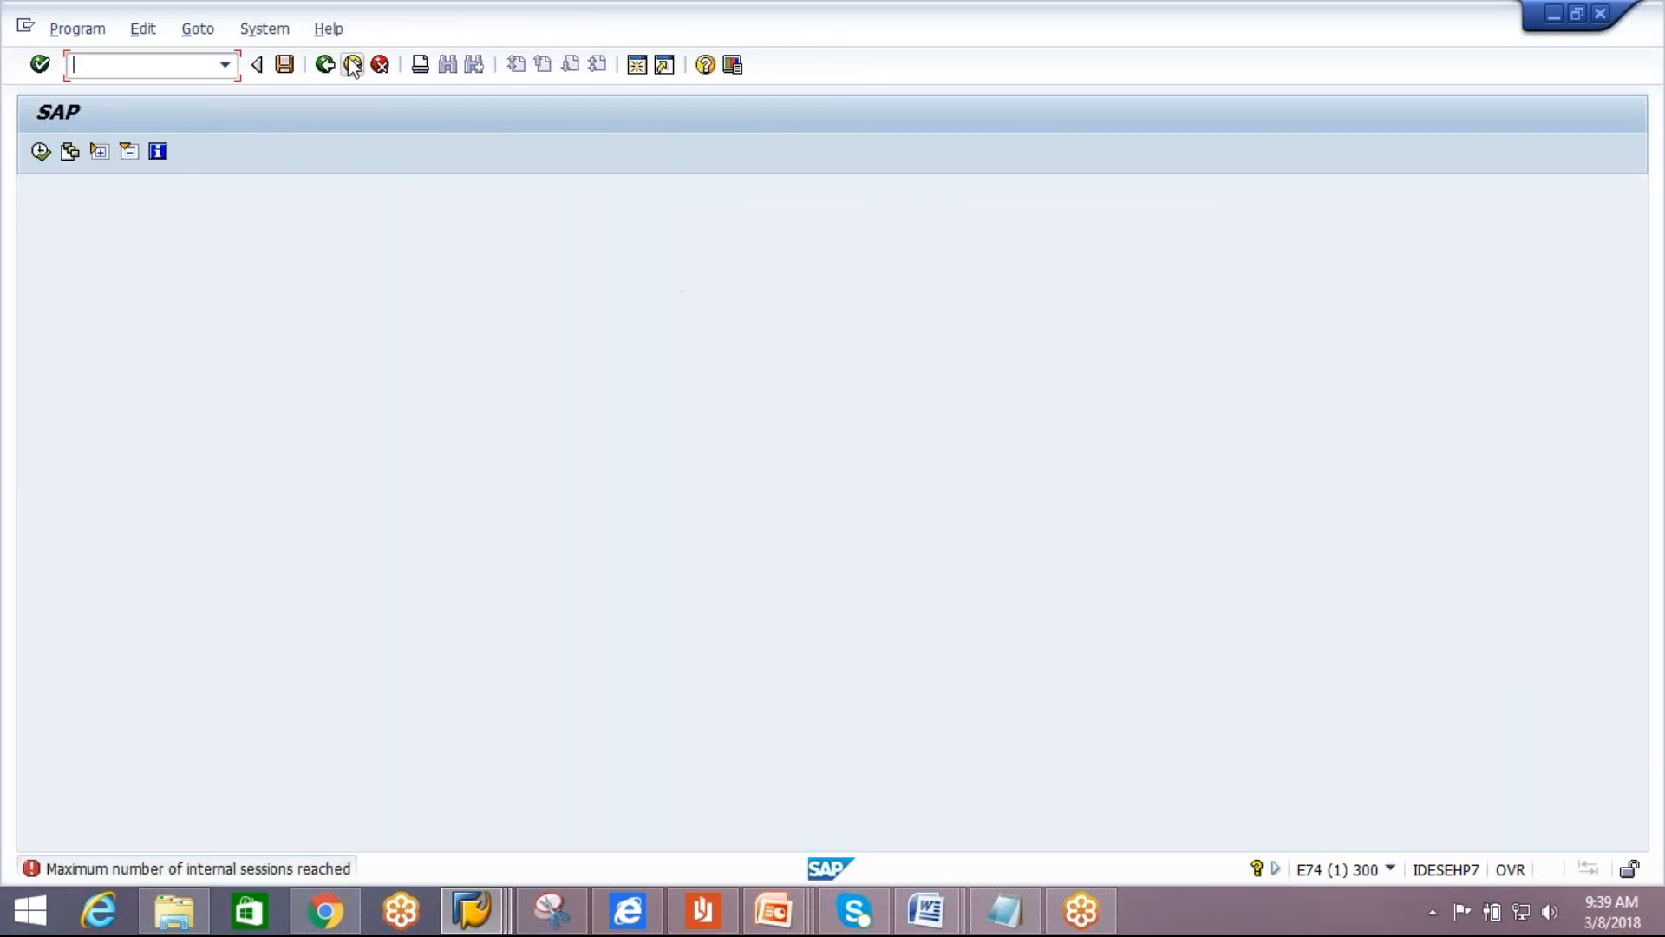
left_click(353, 64)
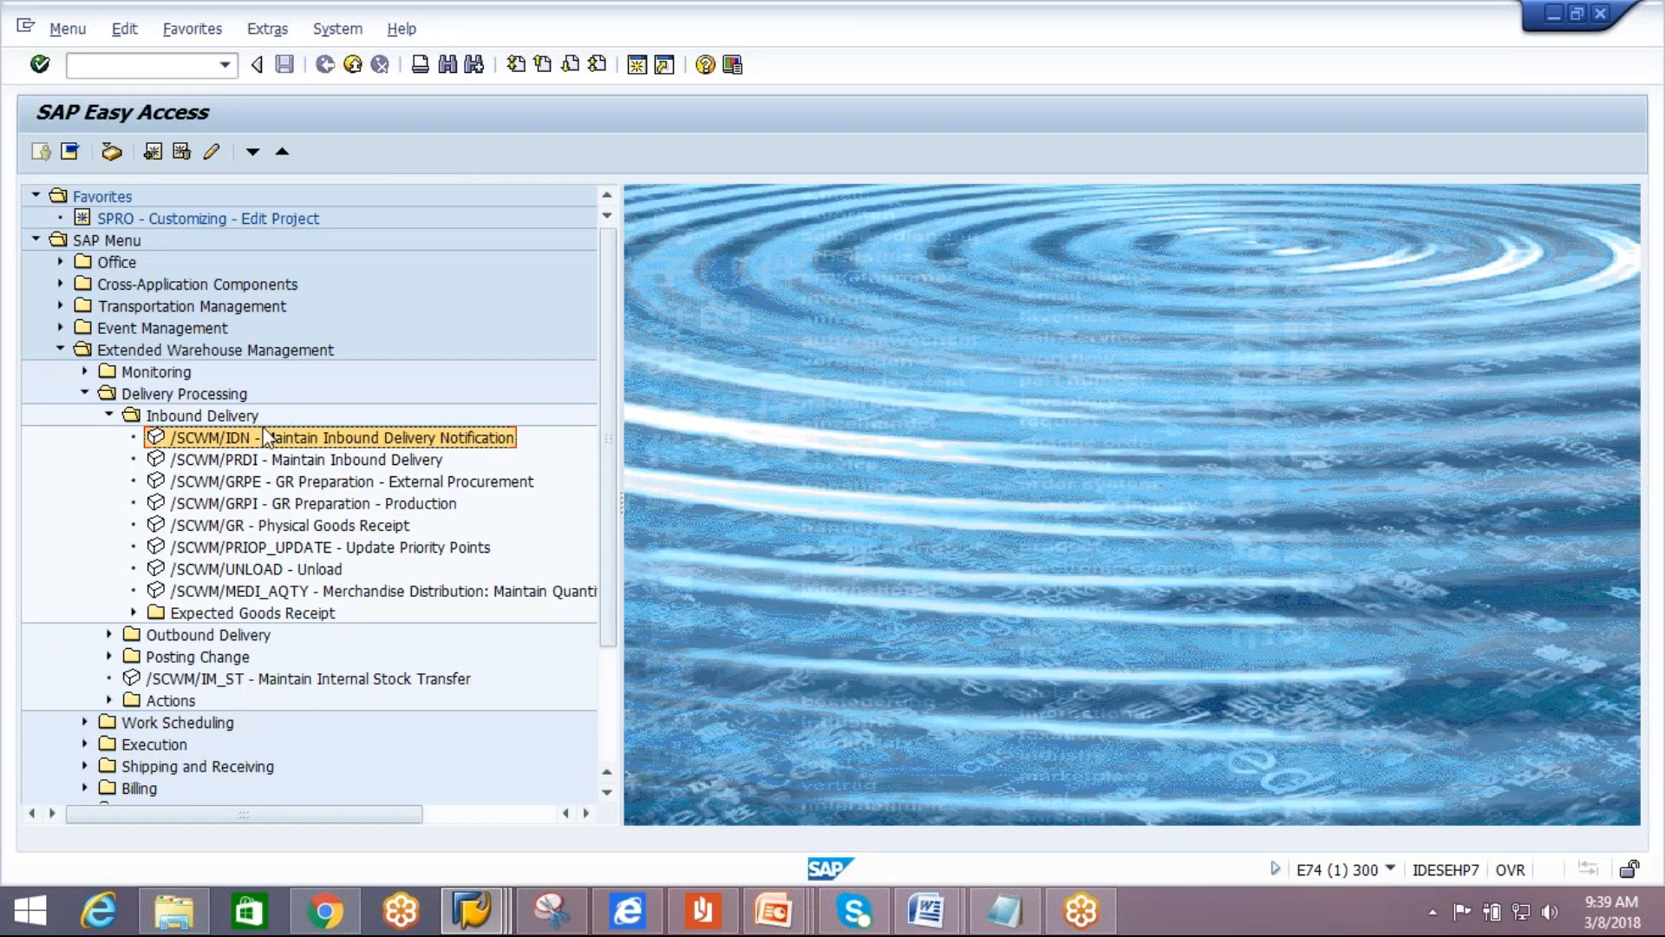
double_click(265, 436)
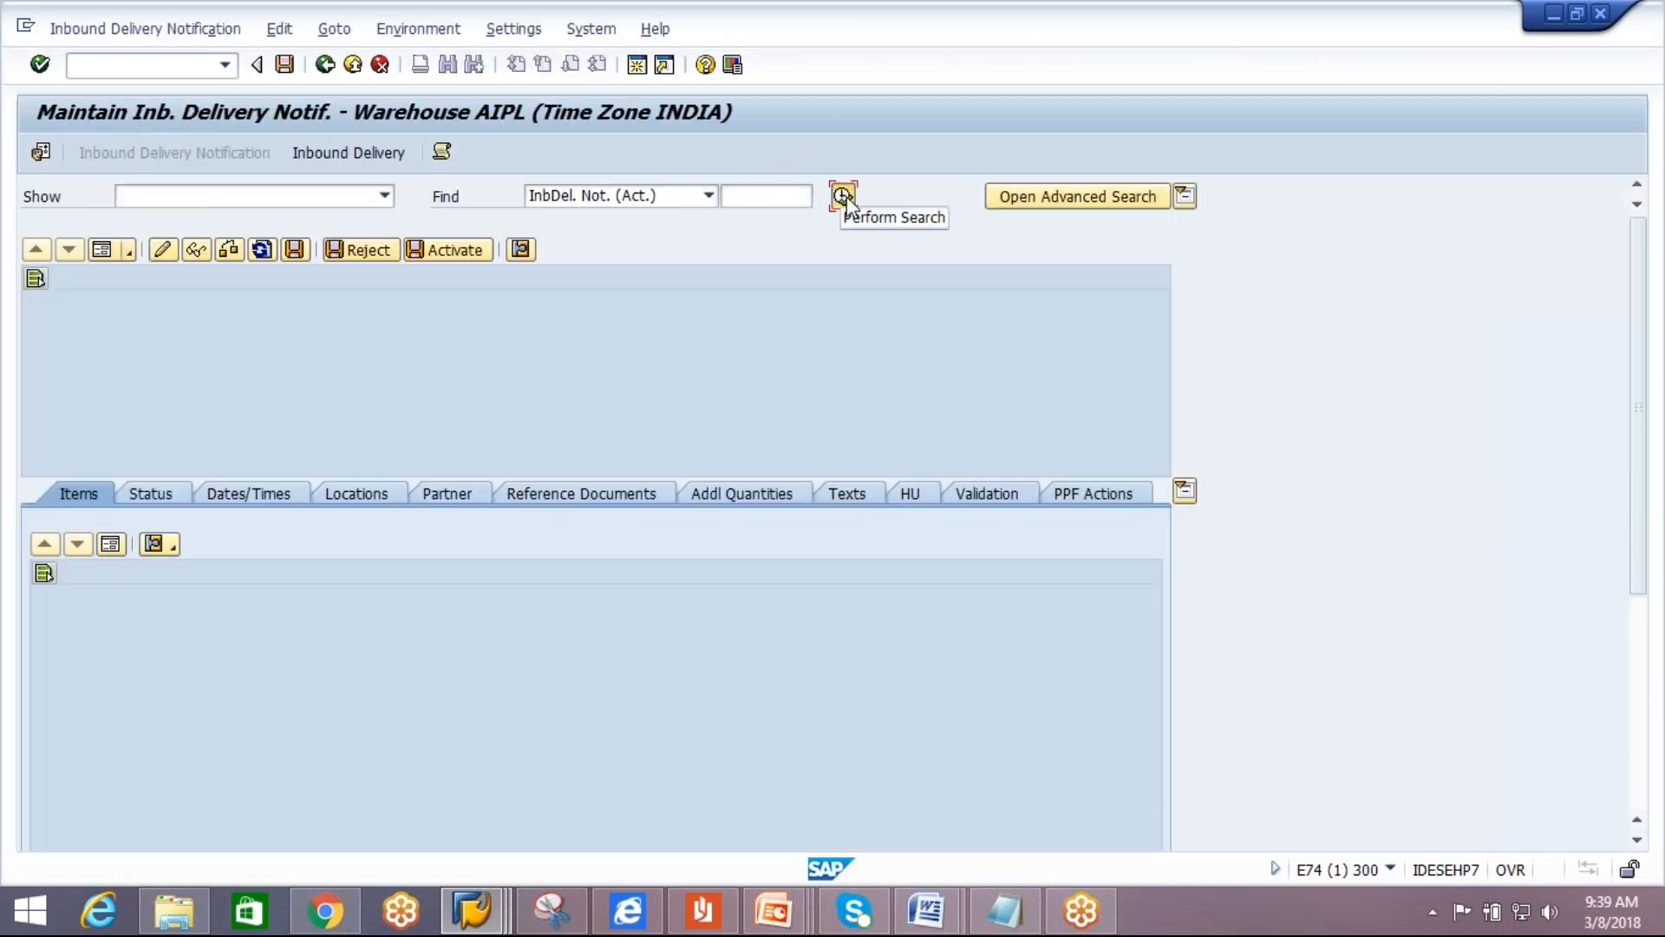
Search all inbound delivery notifications without restrictions and display the items of the one whose ASN ends in PPF-02.
left_click(843, 195)
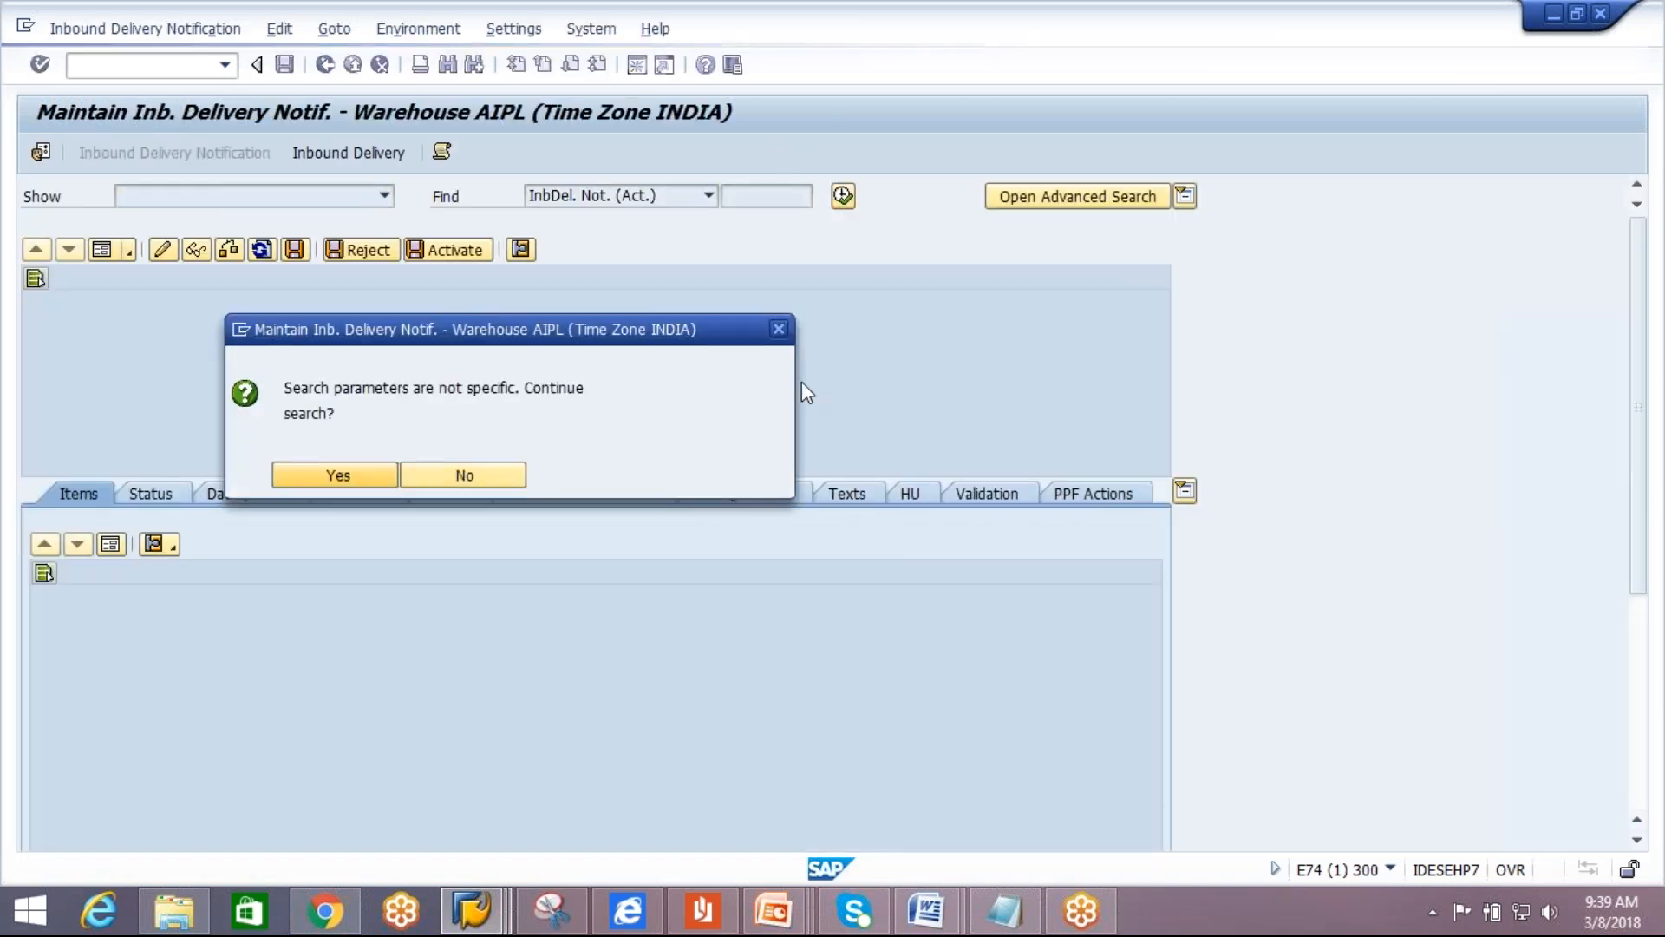
key("Return")
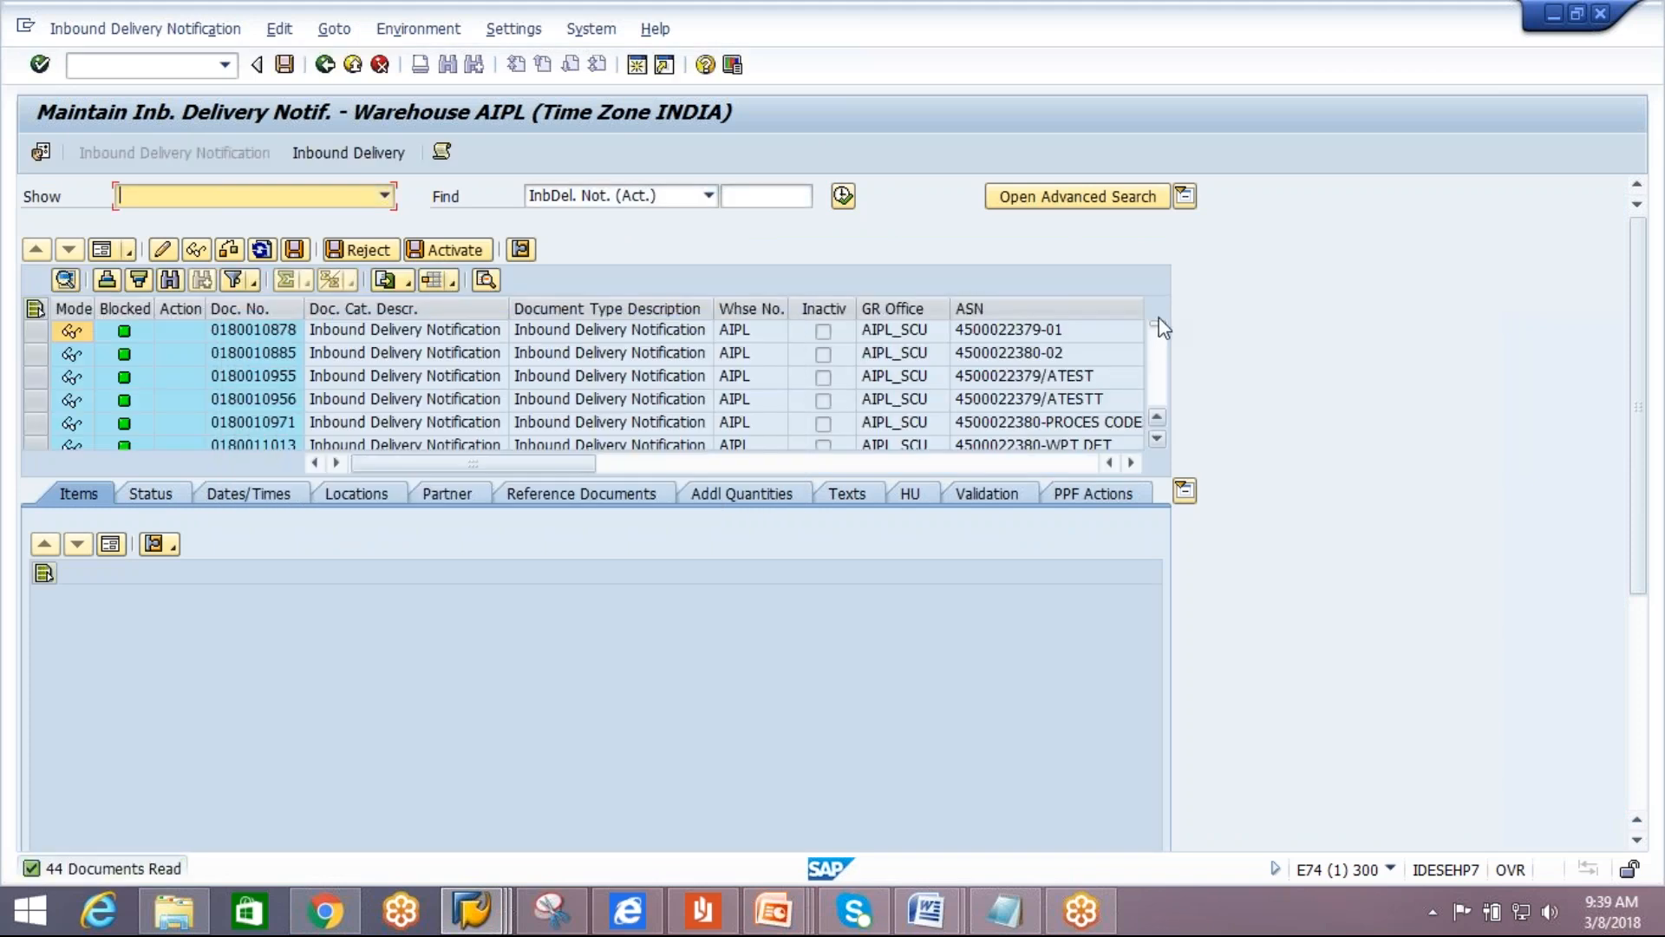
left_click_drag(1157, 326, 1157, 432)
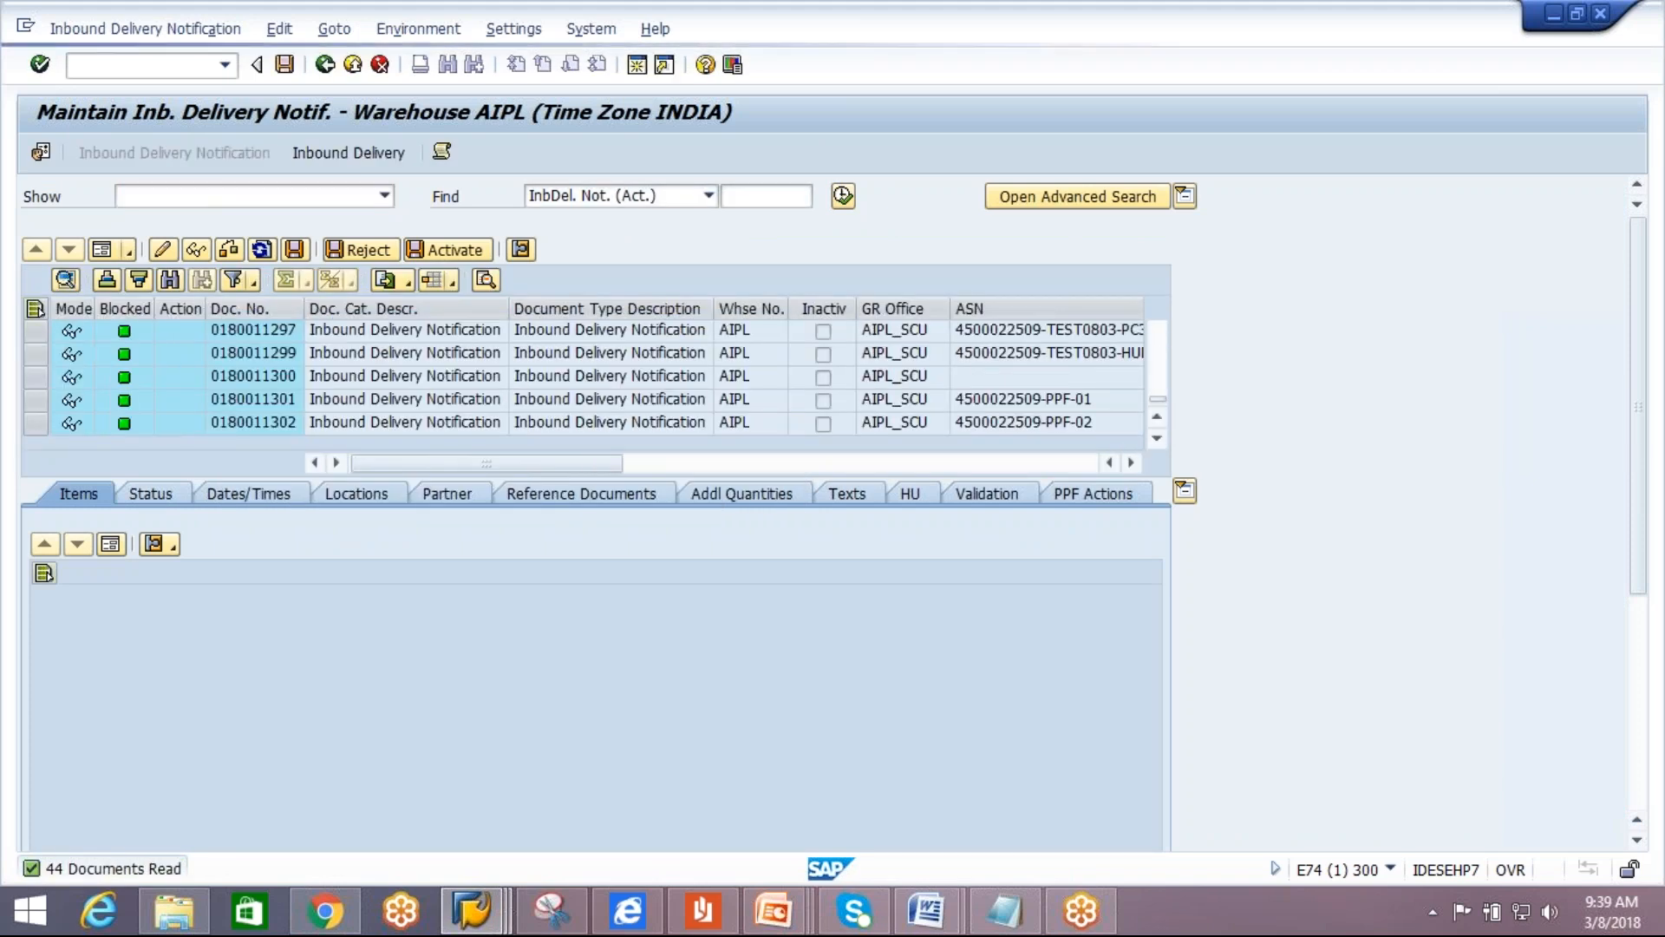
double_click(254, 425)
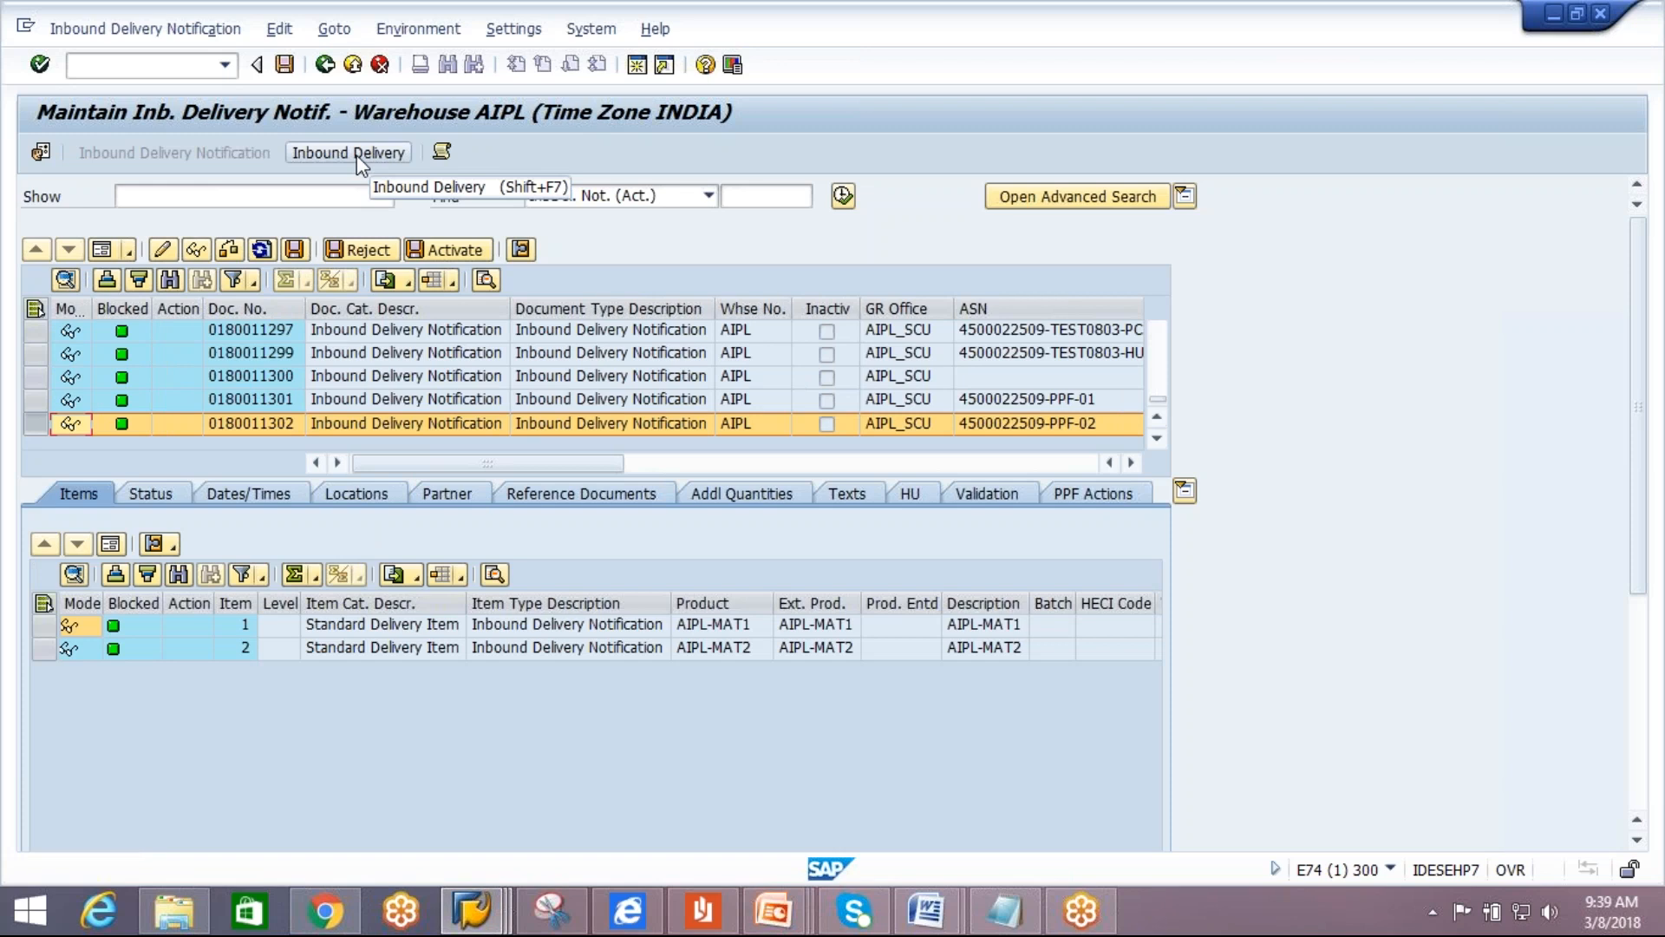
Switch to the action definitions of profile /SCDL/IDR in change mode and open the details of /SCDL/IDR_TRANSFER.
left_click(472, 910)
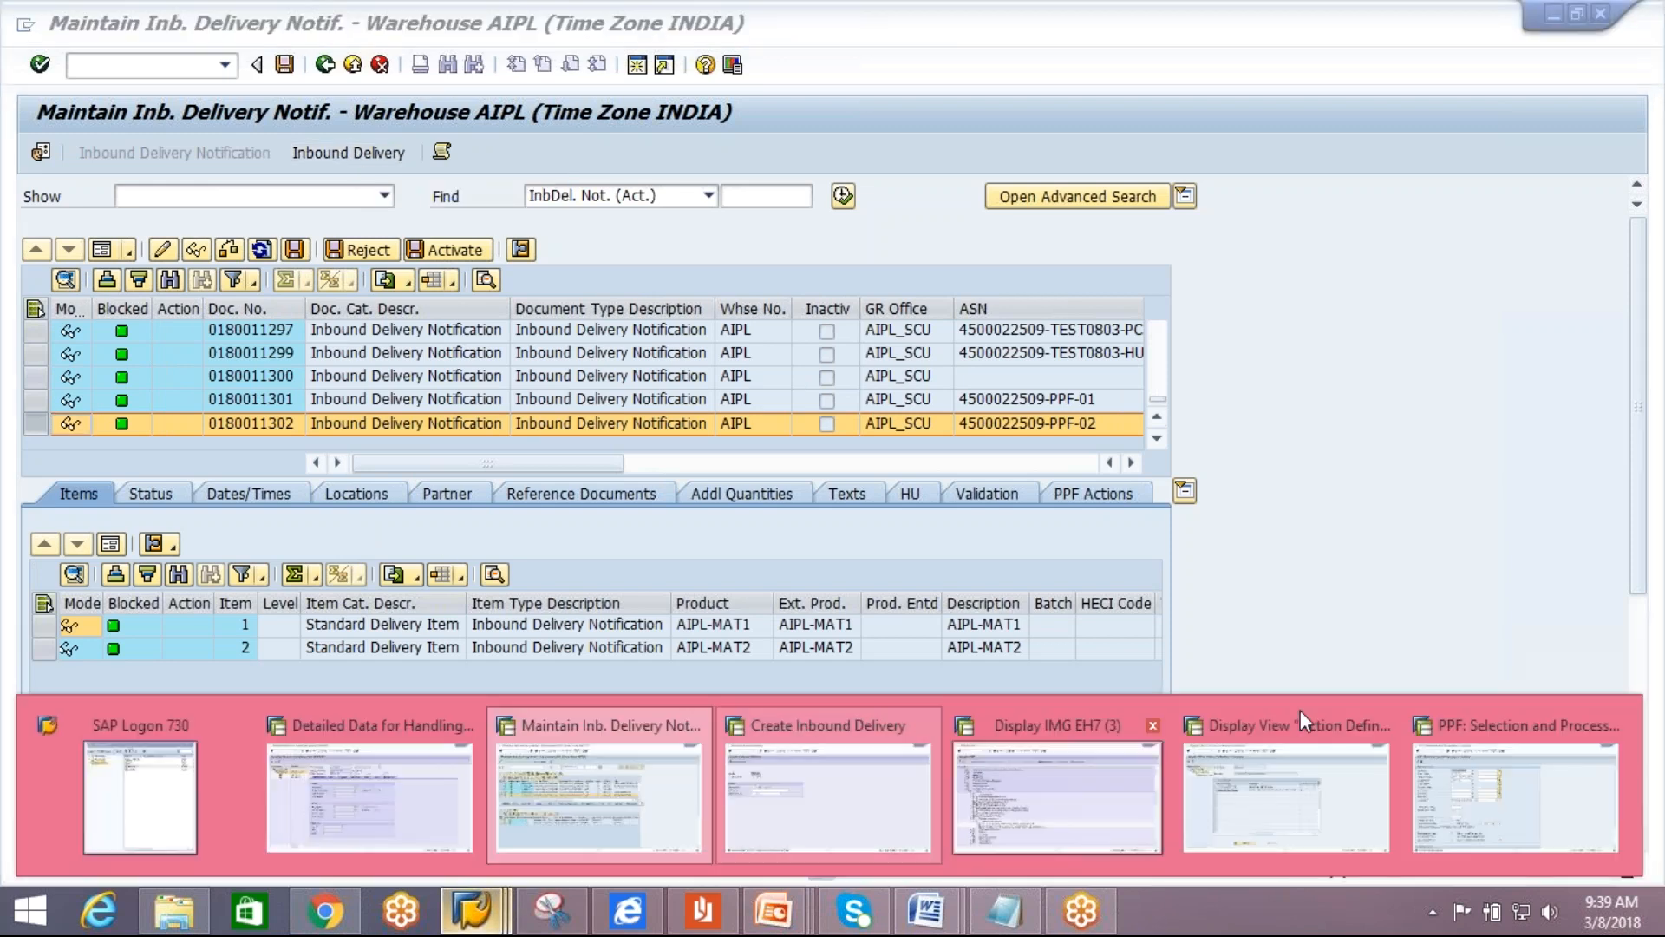
left_click(1273, 808)
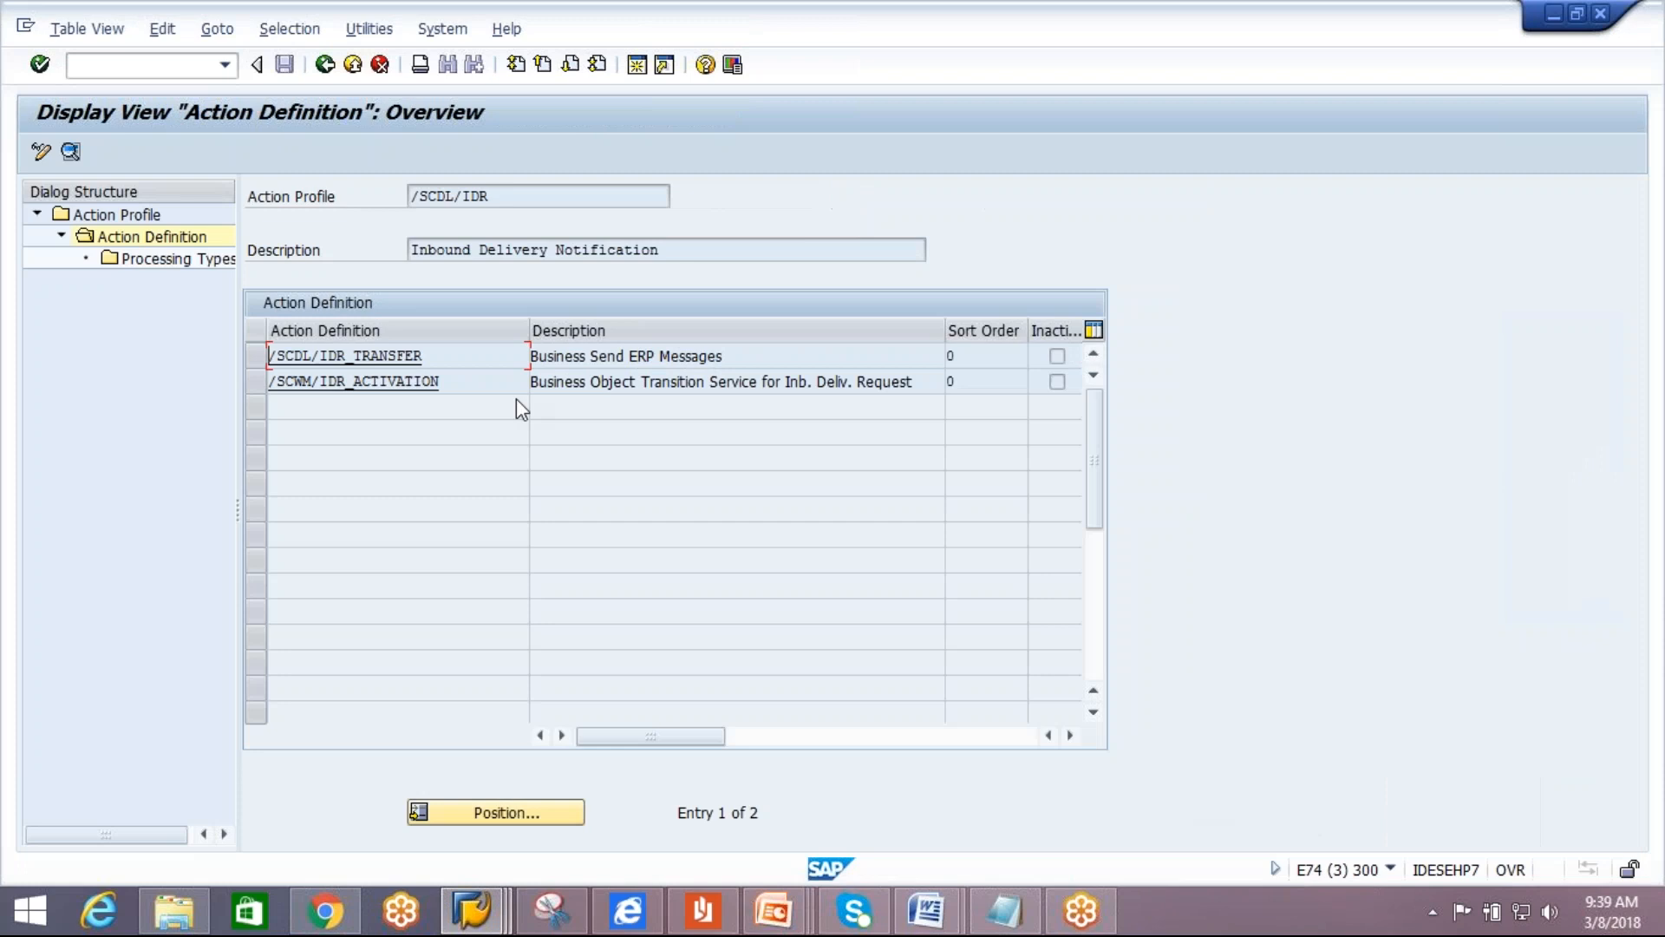
left_click(40, 153)
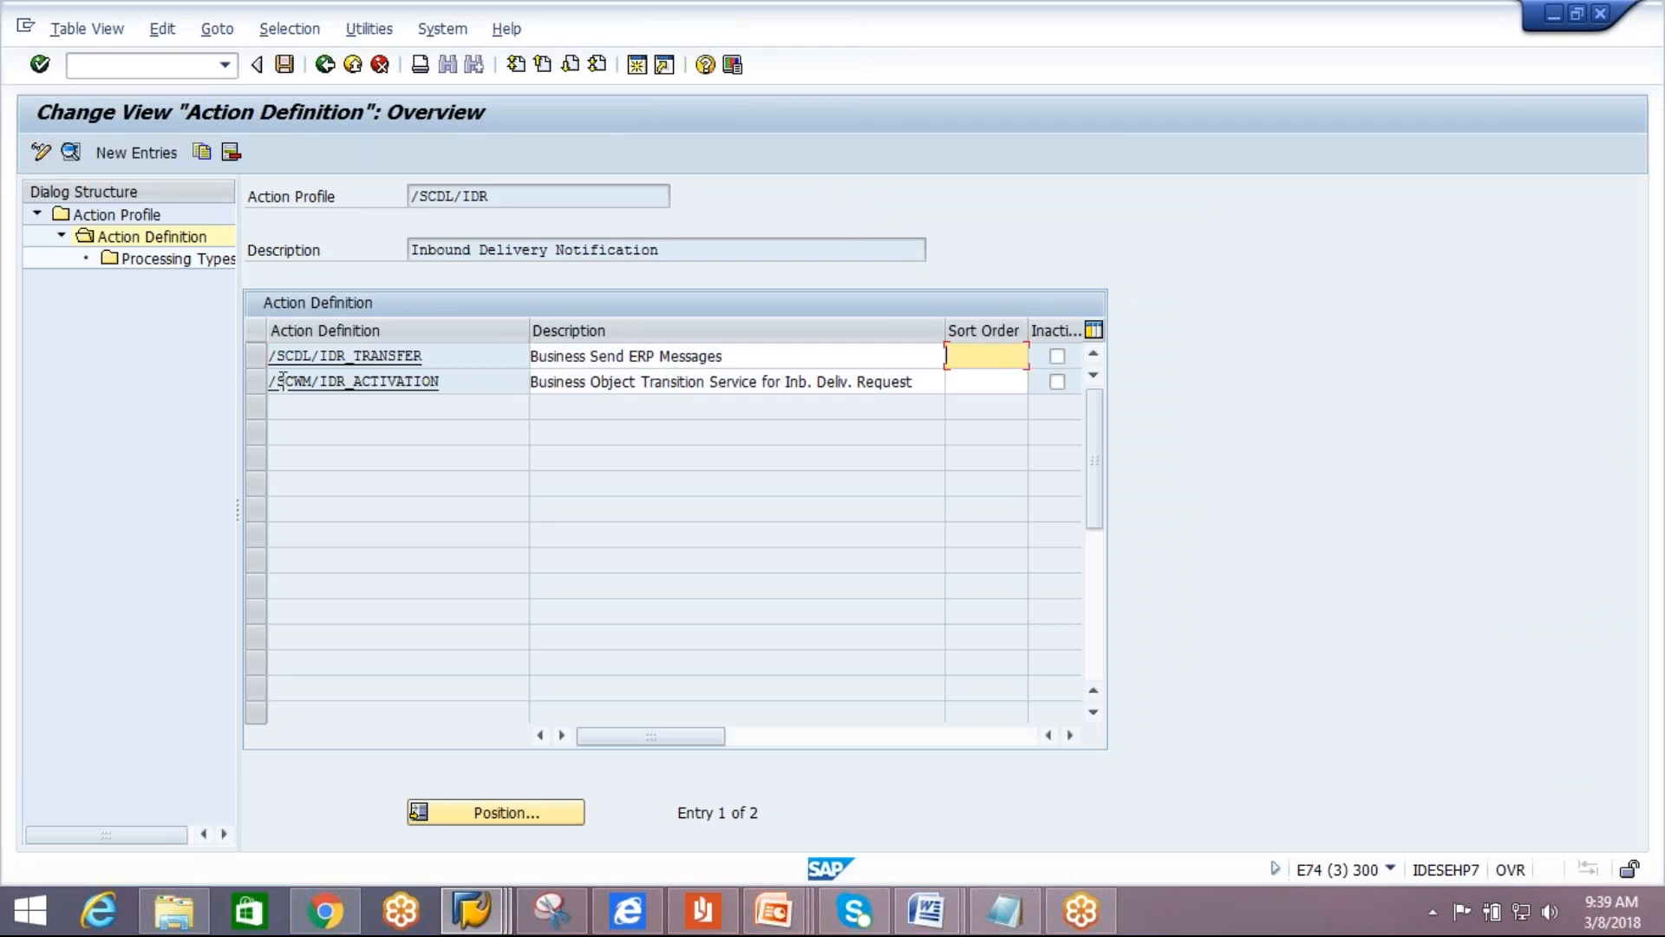
left_click(257, 356)
left_click(72, 154)
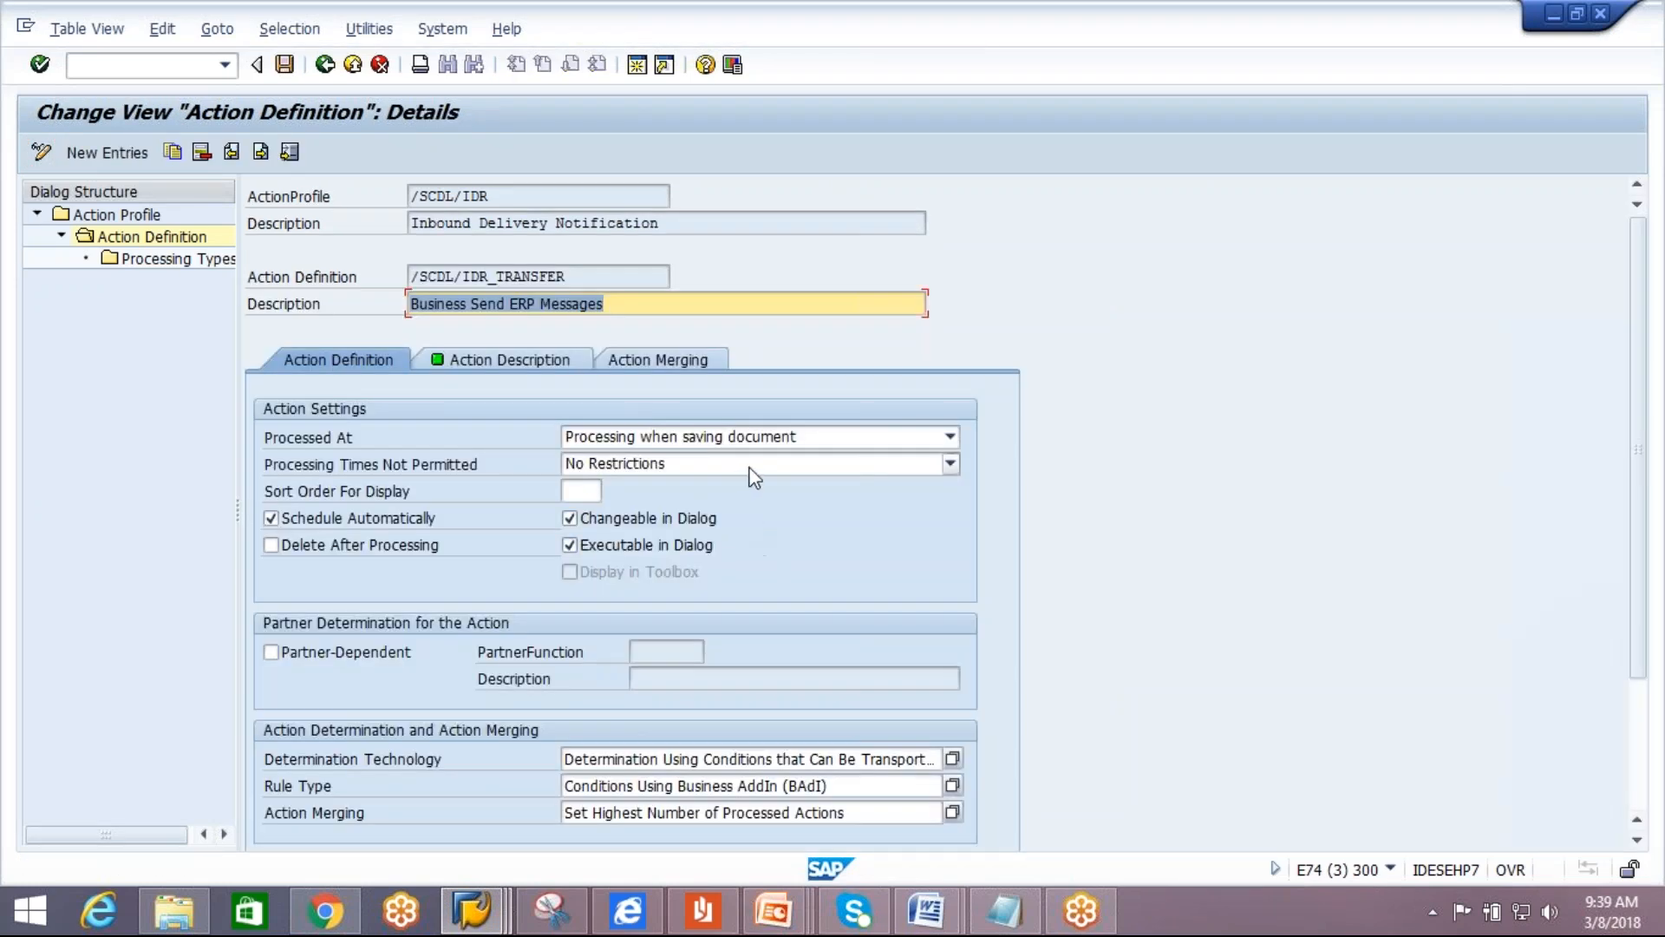
Set the processing times not permitted for /SCDL/IDR_TRANSFER to Immediate Processing, save the change and return to display mode.
left_click(753, 465)
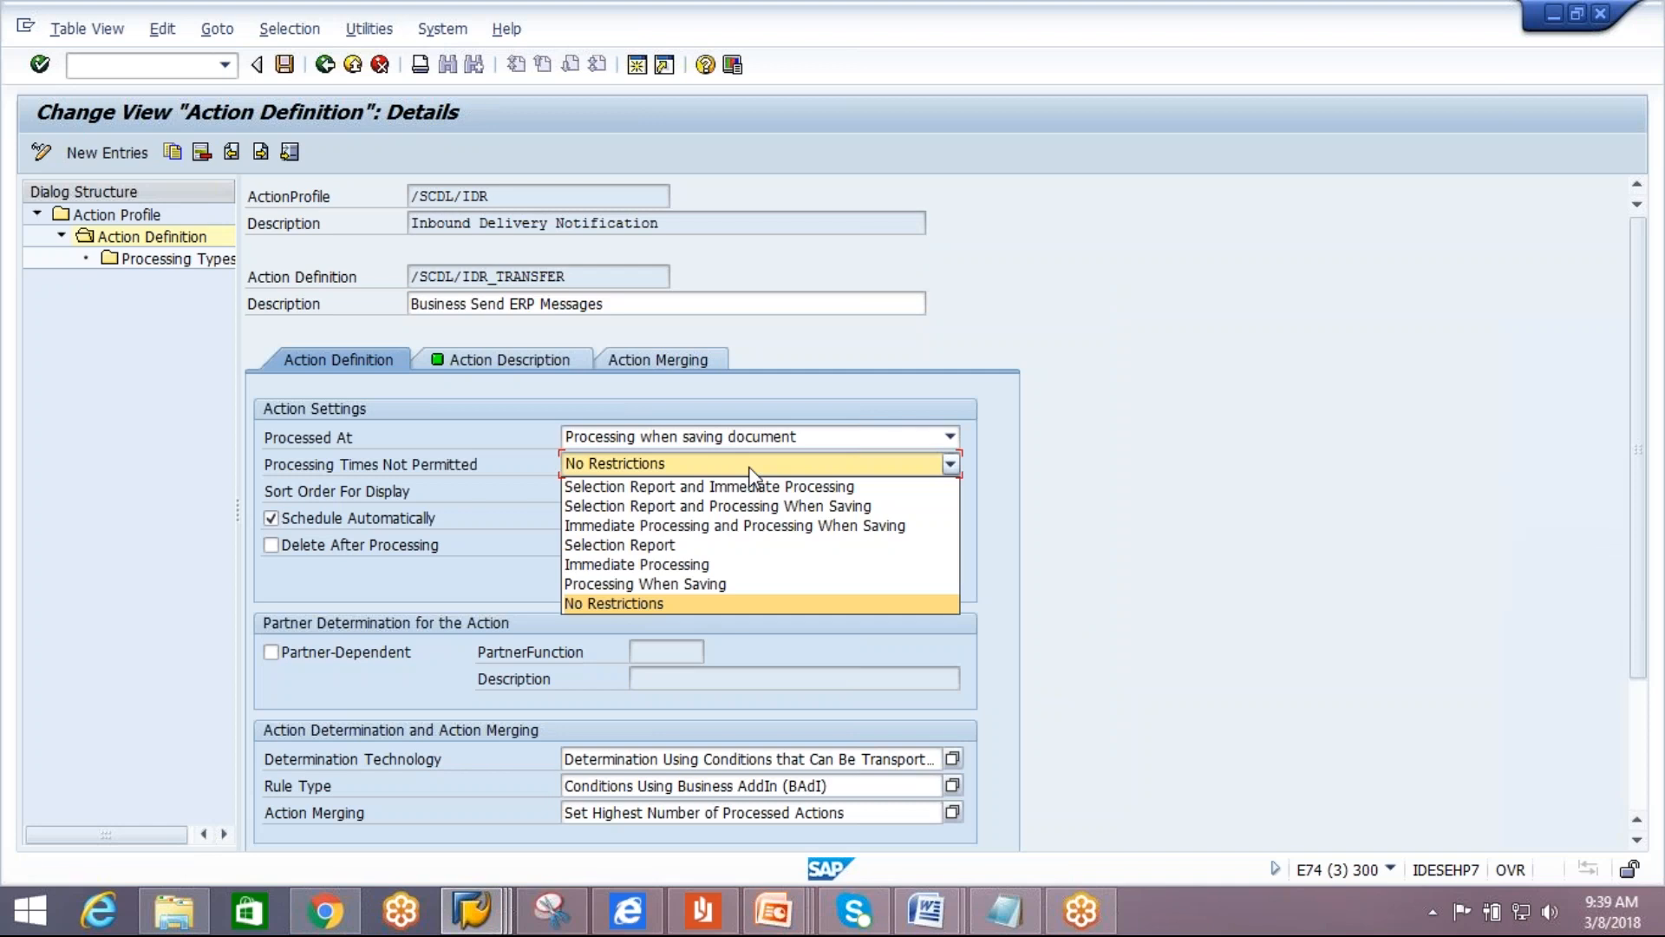
left_click(703, 565)
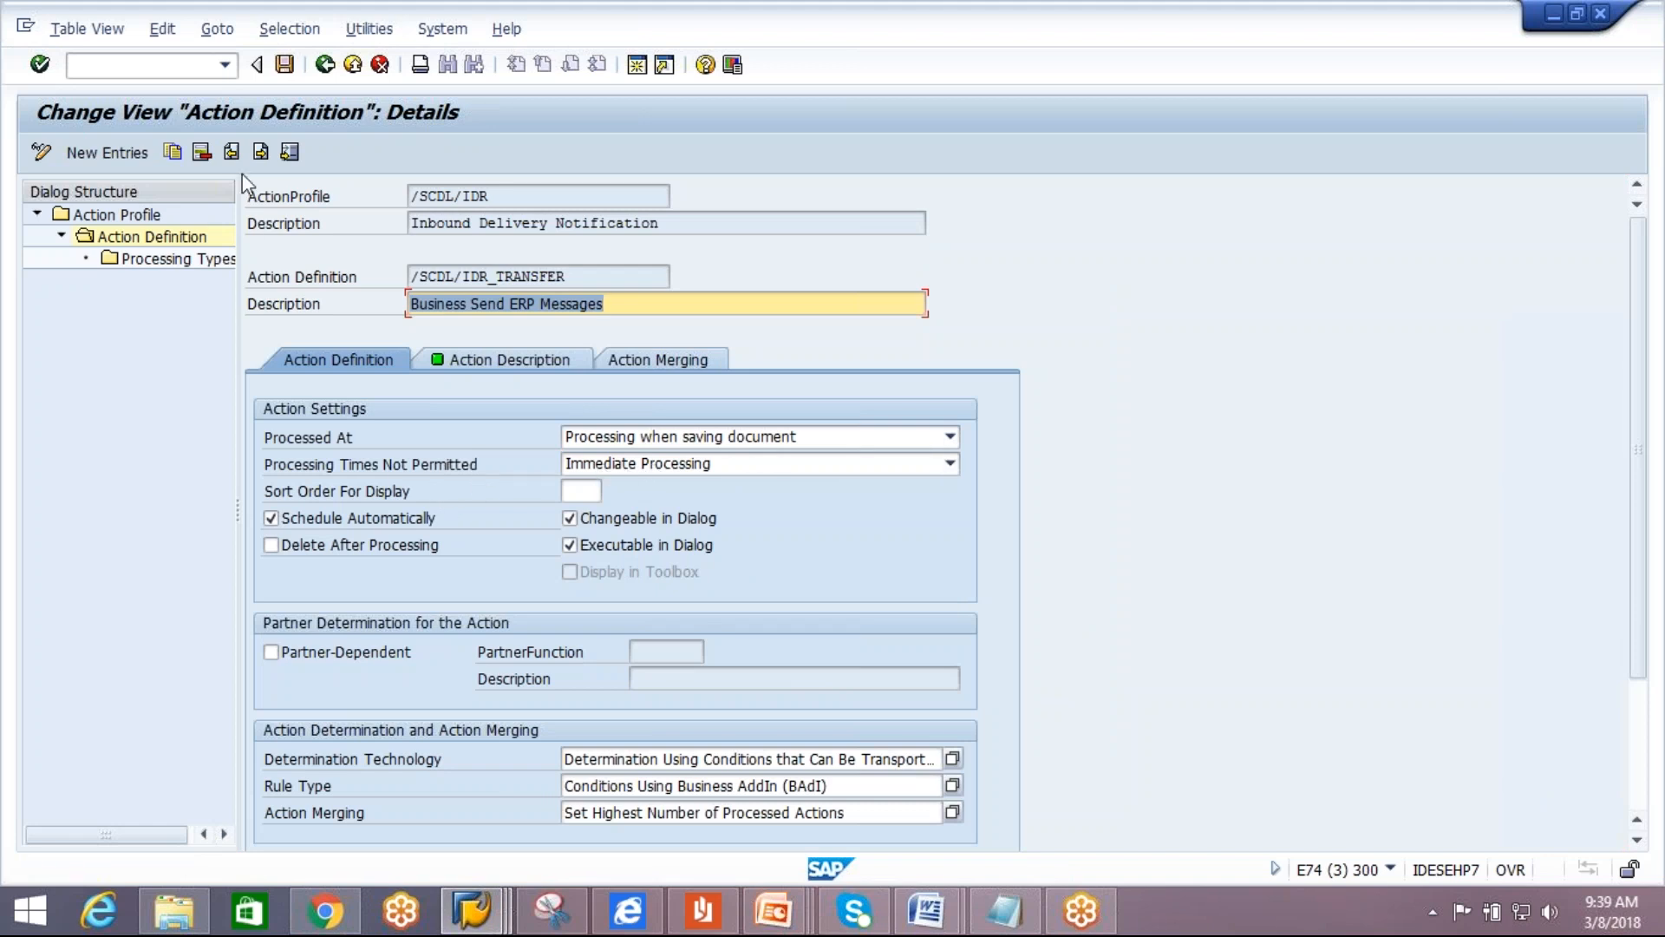
left_click(284, 64)
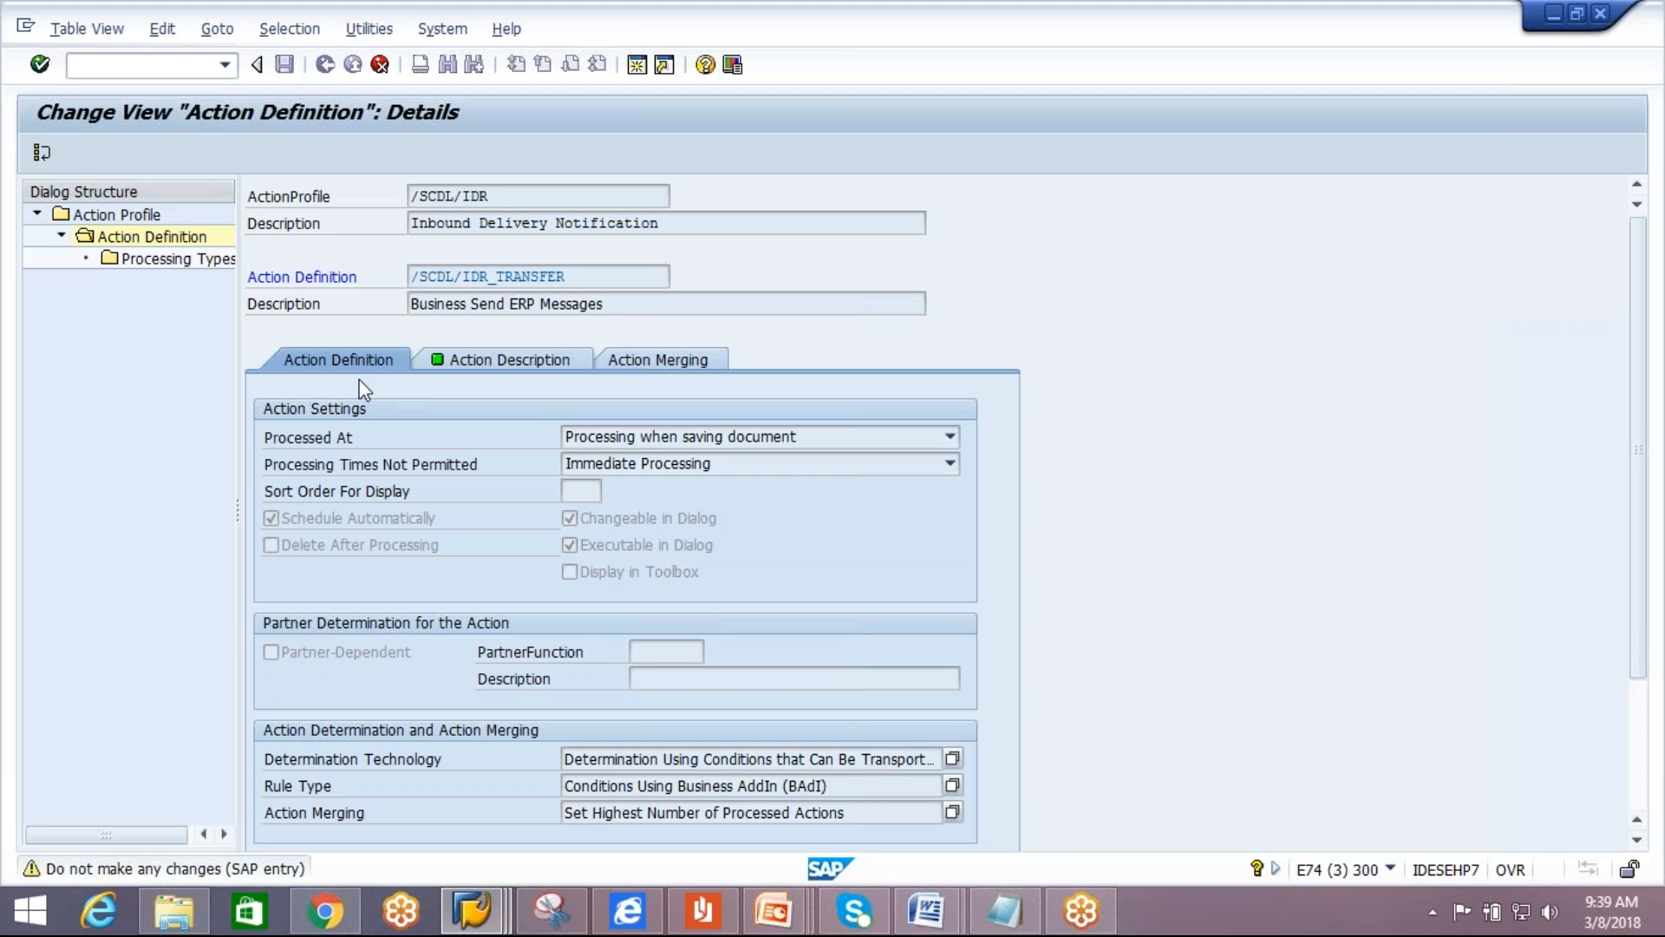
key("Return")
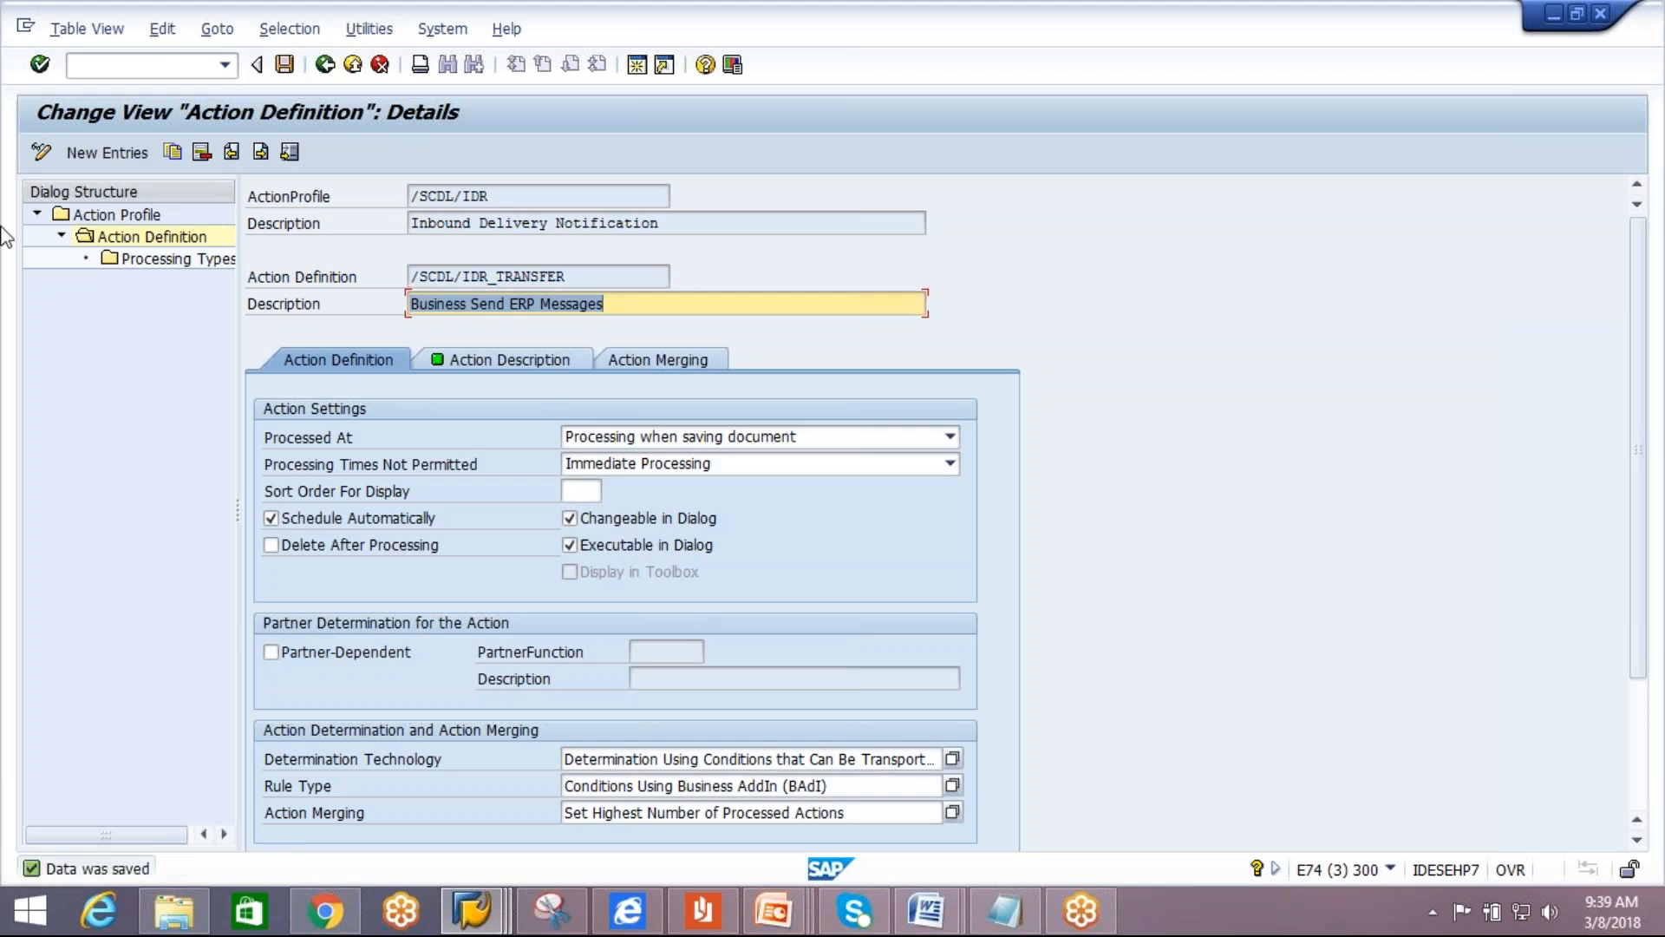
left_click(40, 153)
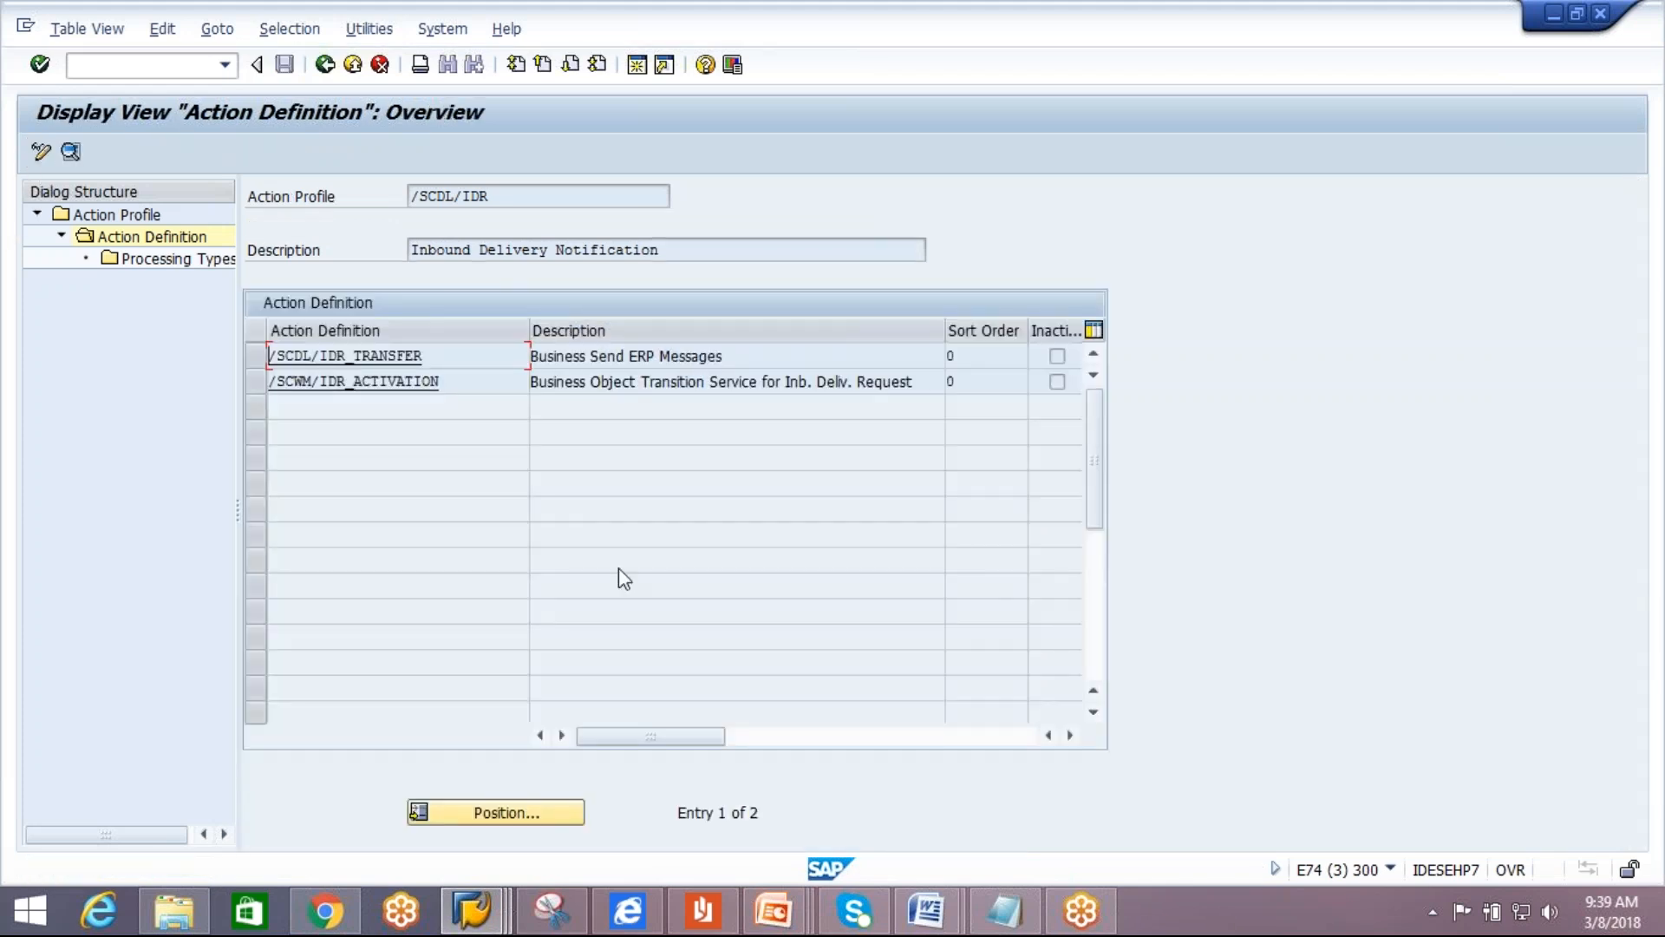
Return to the Create Inbound Delivery session and start a delivery for the entered vendor and purchase order with the external ID ending in PPF-03.
key("alt+Tab")
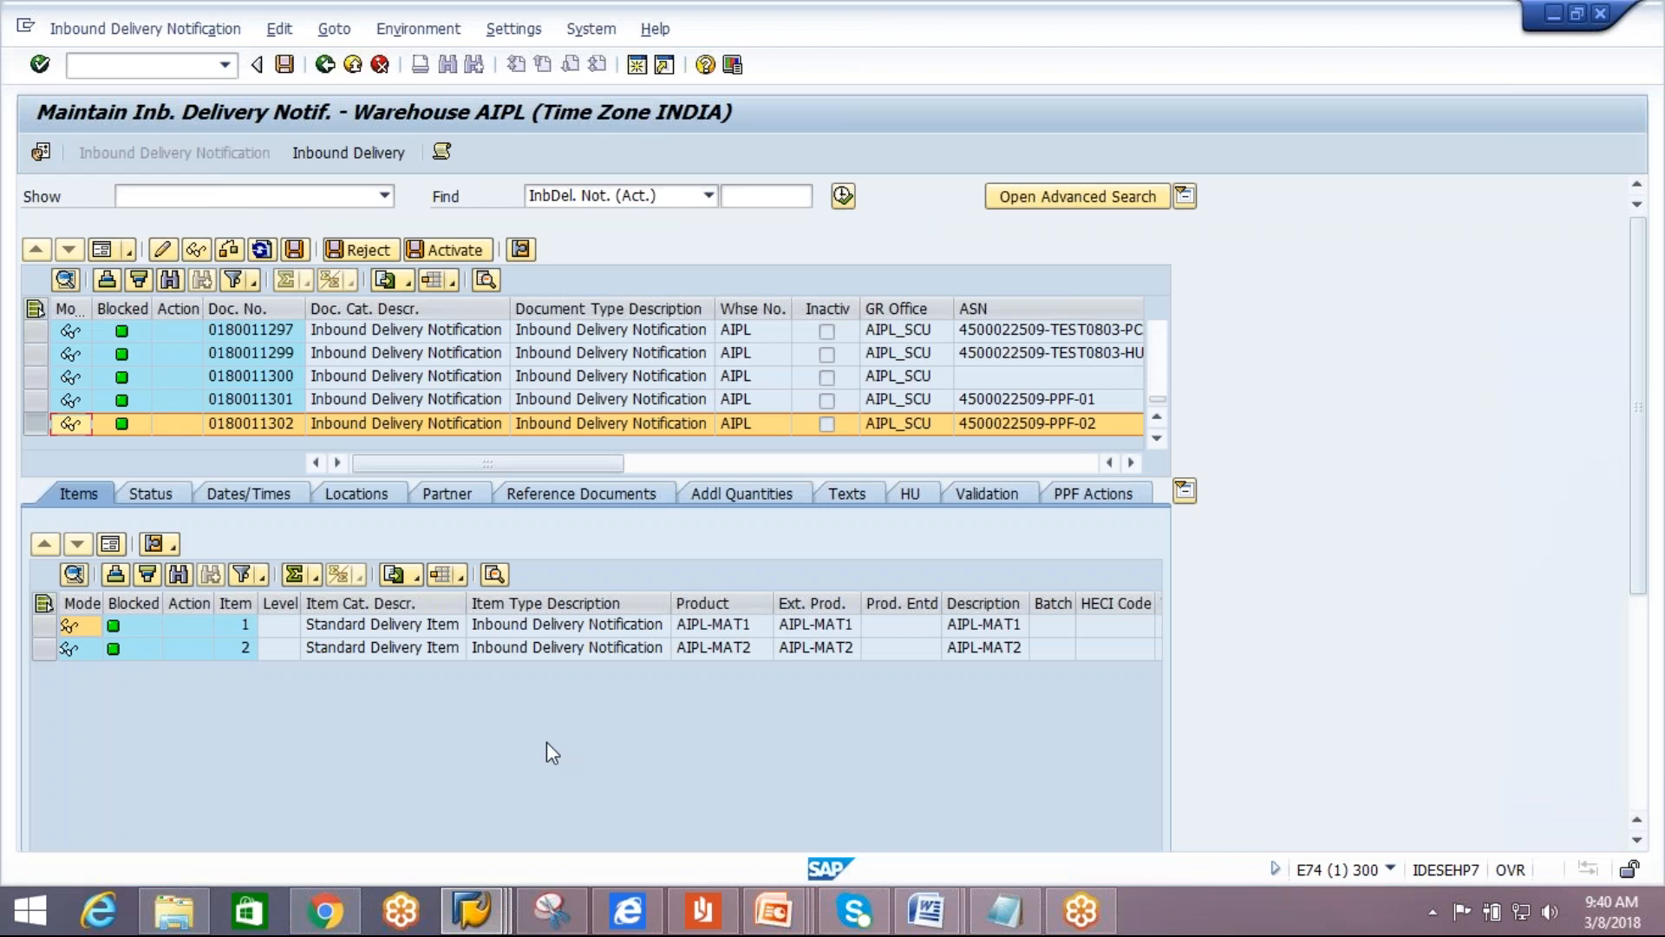
mouse_move(484, 913)
left_click(854, 829)
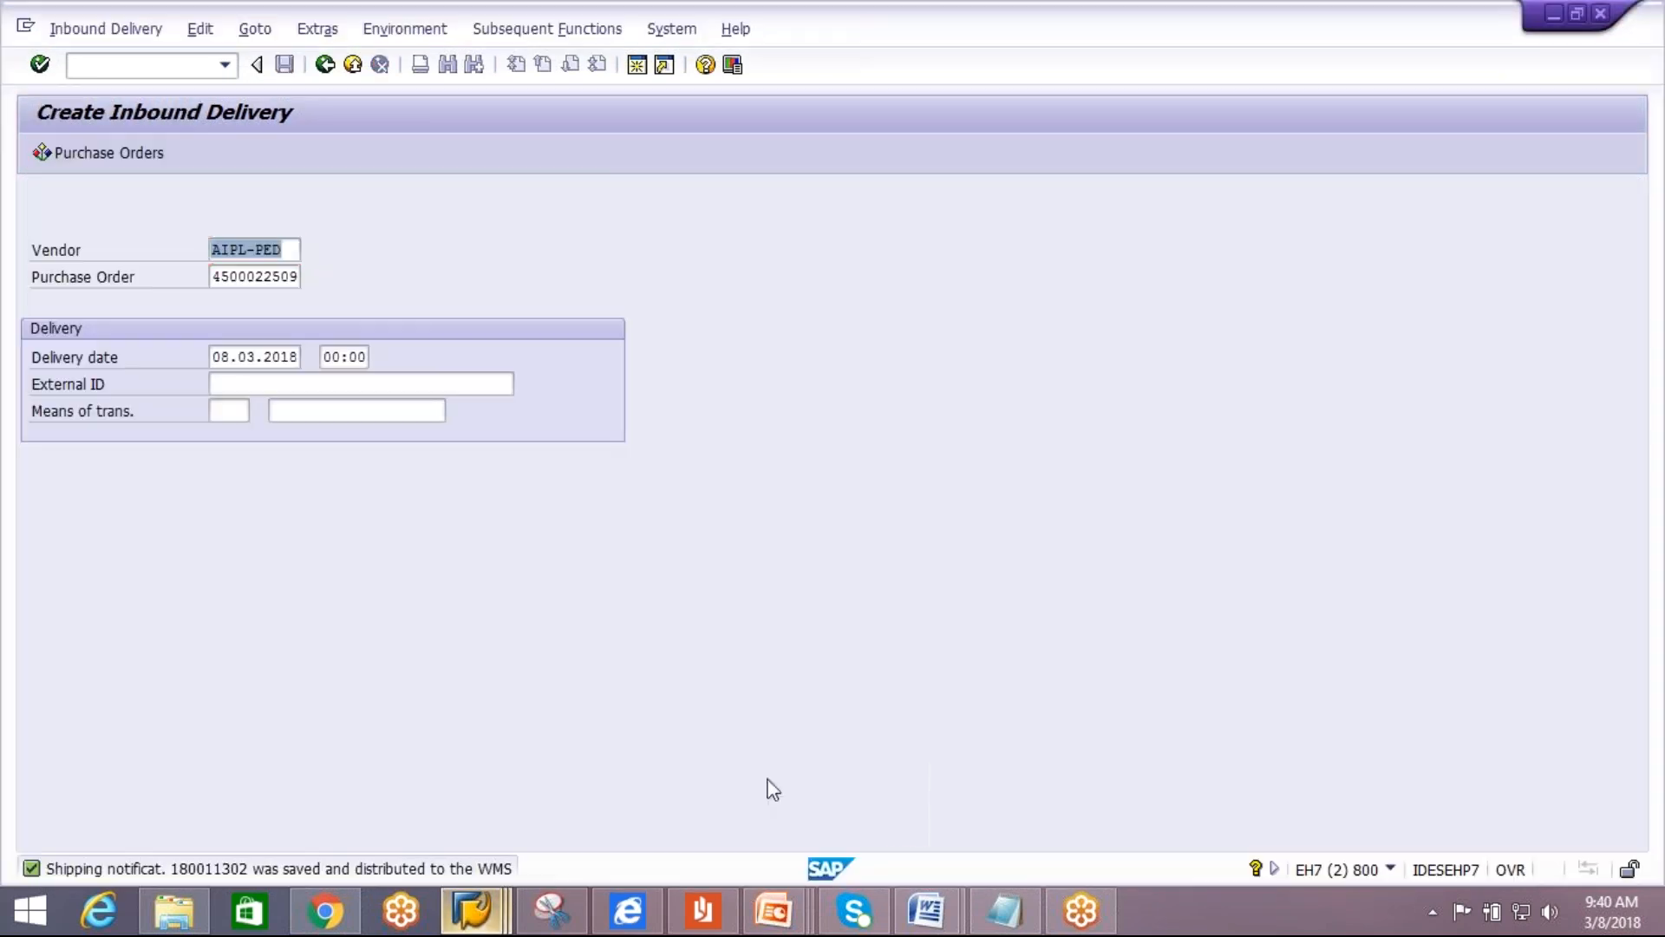
left_click(369, 402)
left_click(369, 387)
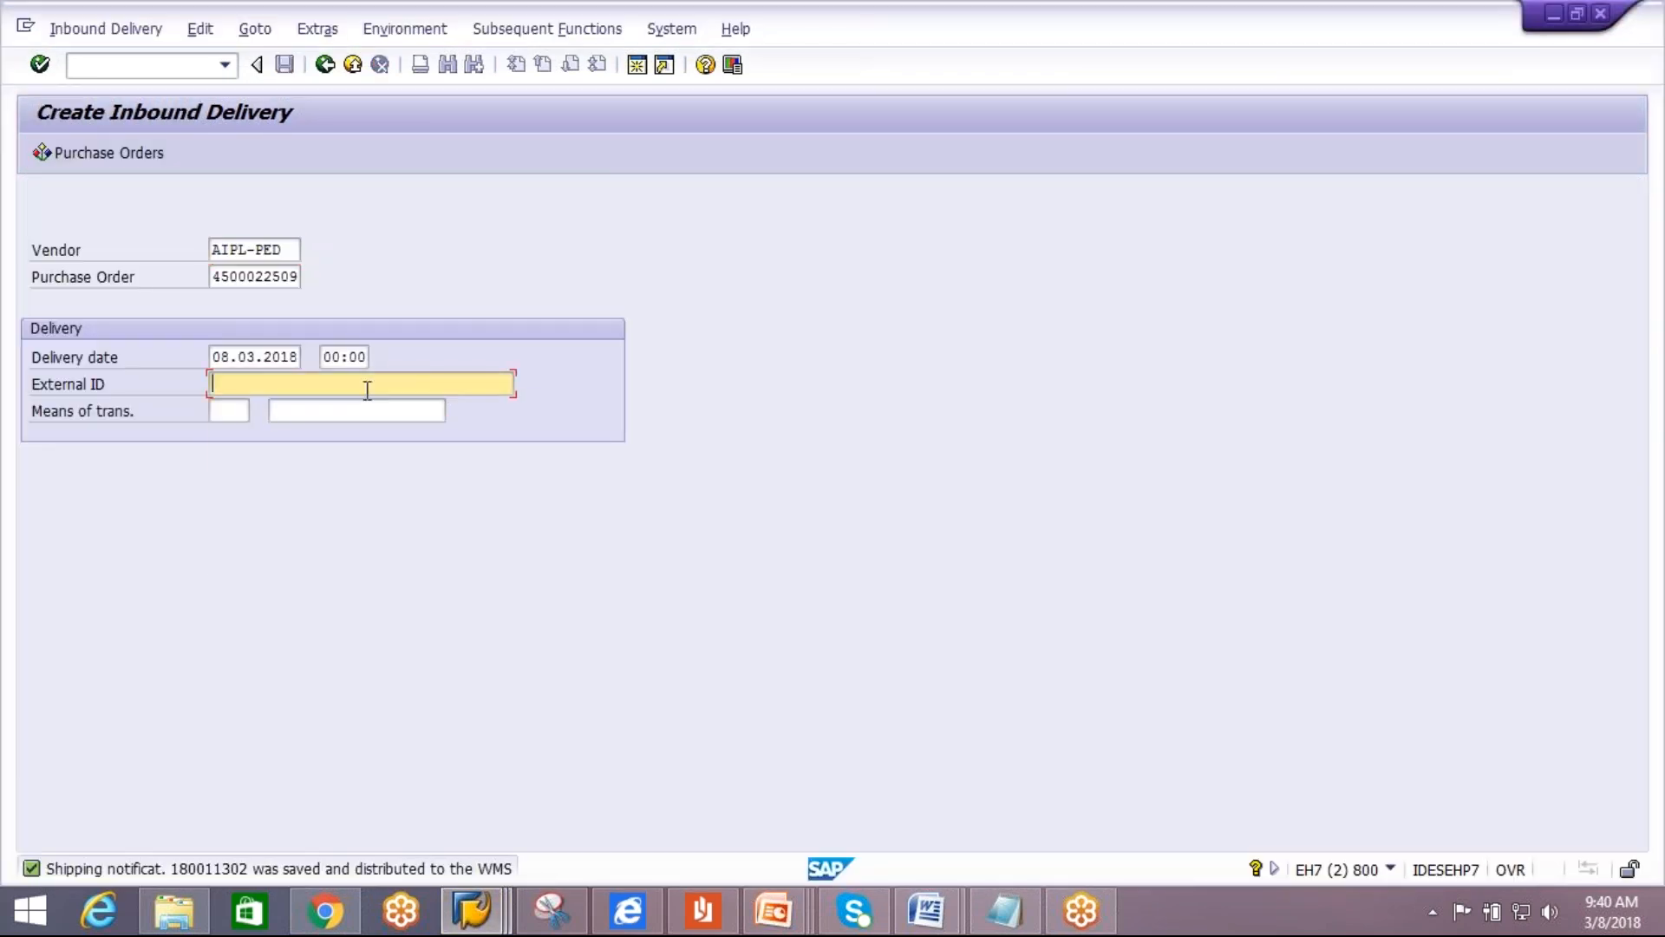
left_click(367, 384)
left_click(356, 406)
key("BackSpace")
type("3")
key("Return")
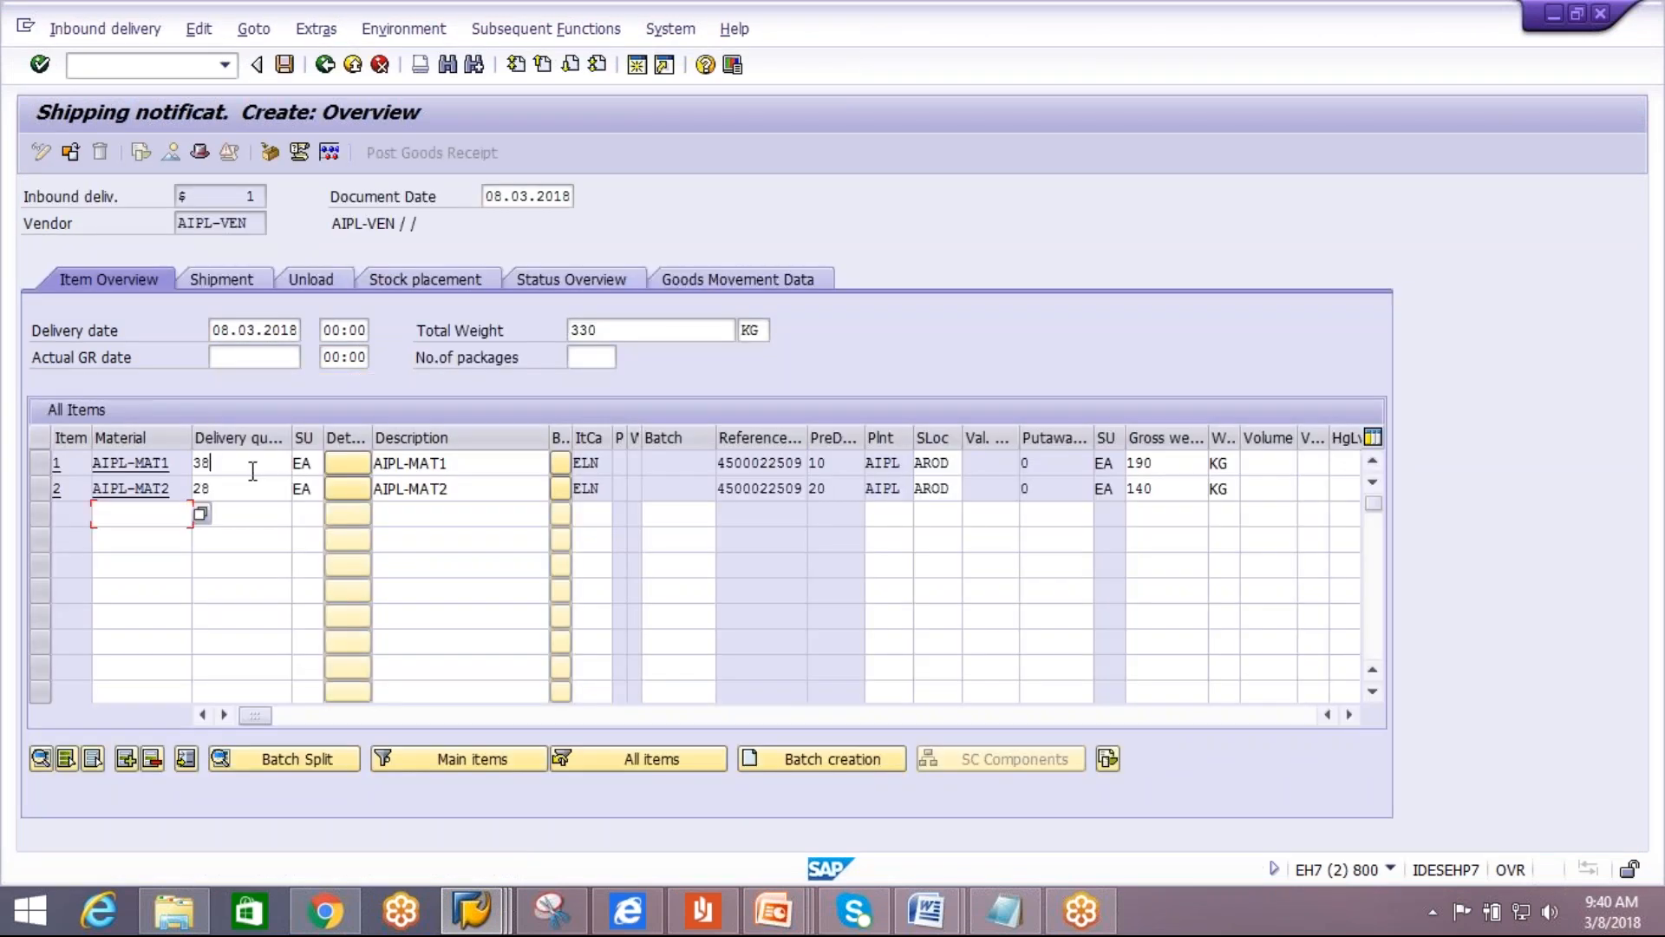
Set the delivery quantities of AIPL-MAT1 and AIPL-MAT2 to 1 each and save the PPF-03 inbound delivery.
left_click(253, 471)
key("BackSpace")
key("BackSpace")
type("1")
left_click(236, 489)
left_click(236, 490)
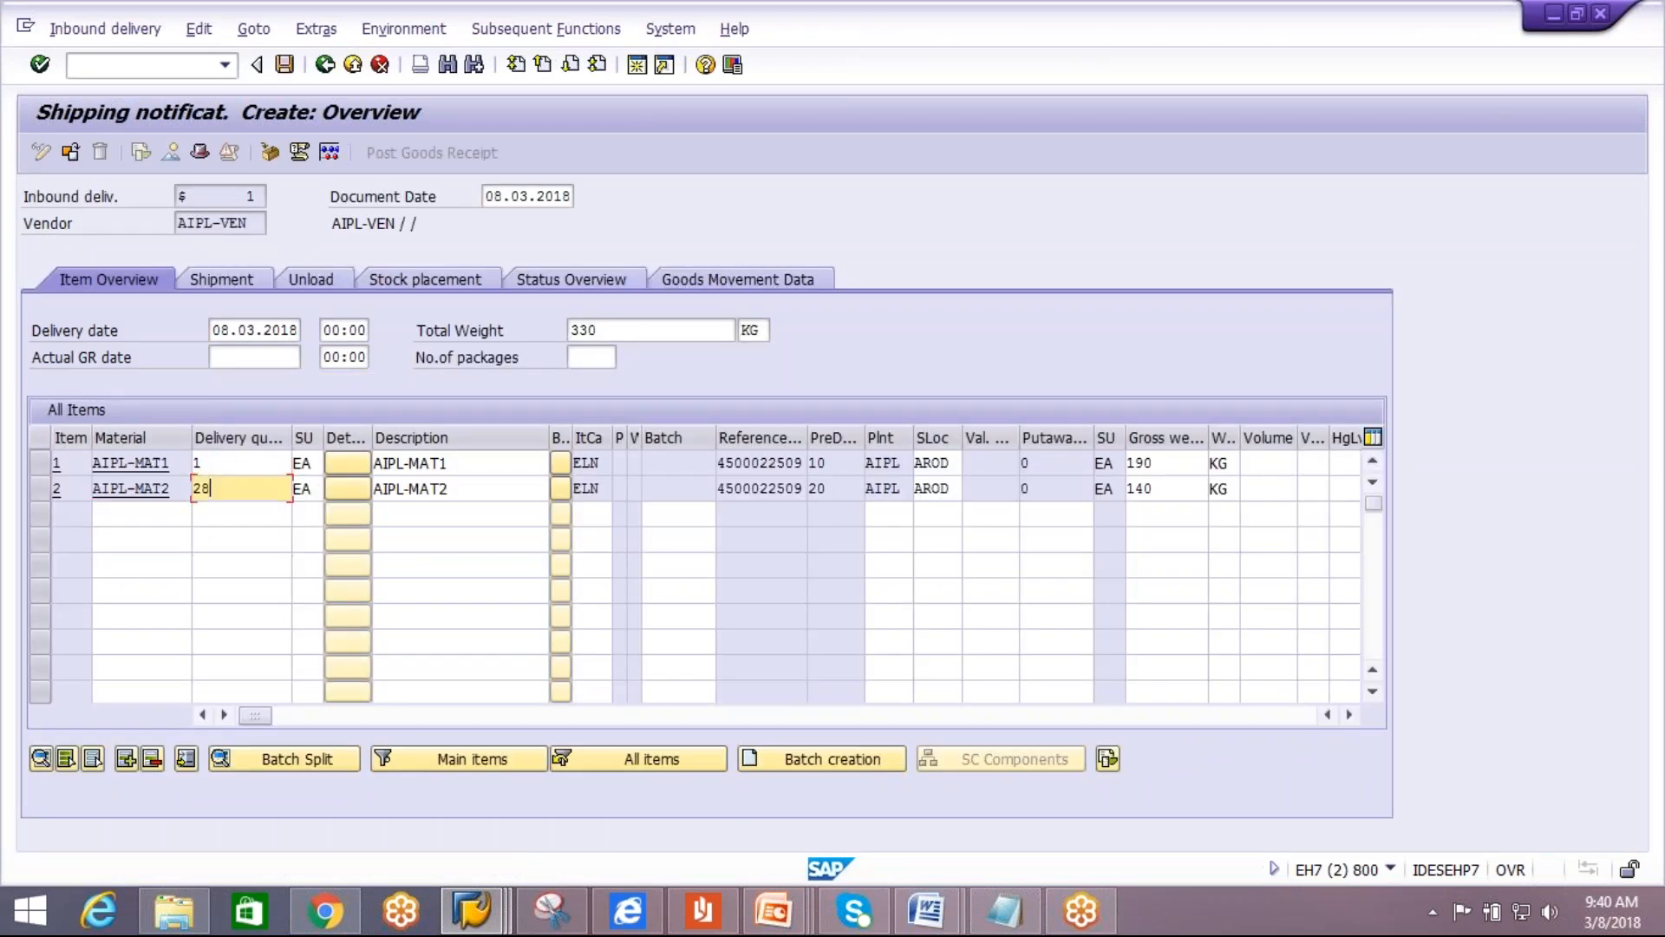
key("BackSpace")
type("1")
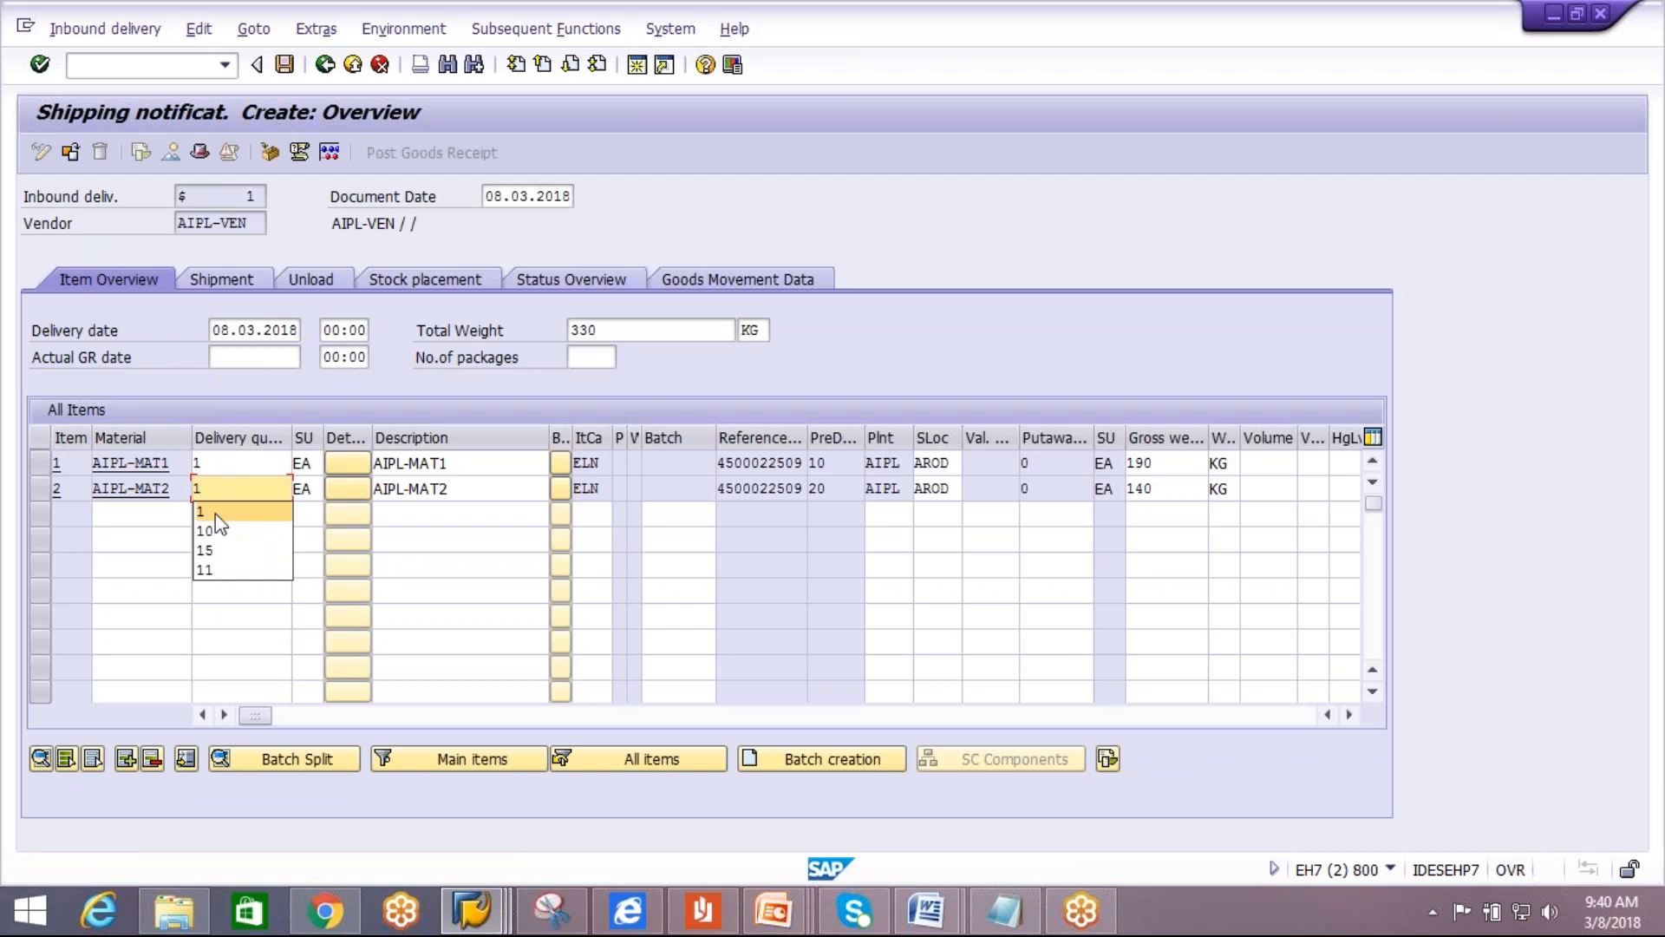
left_click(281, 69)
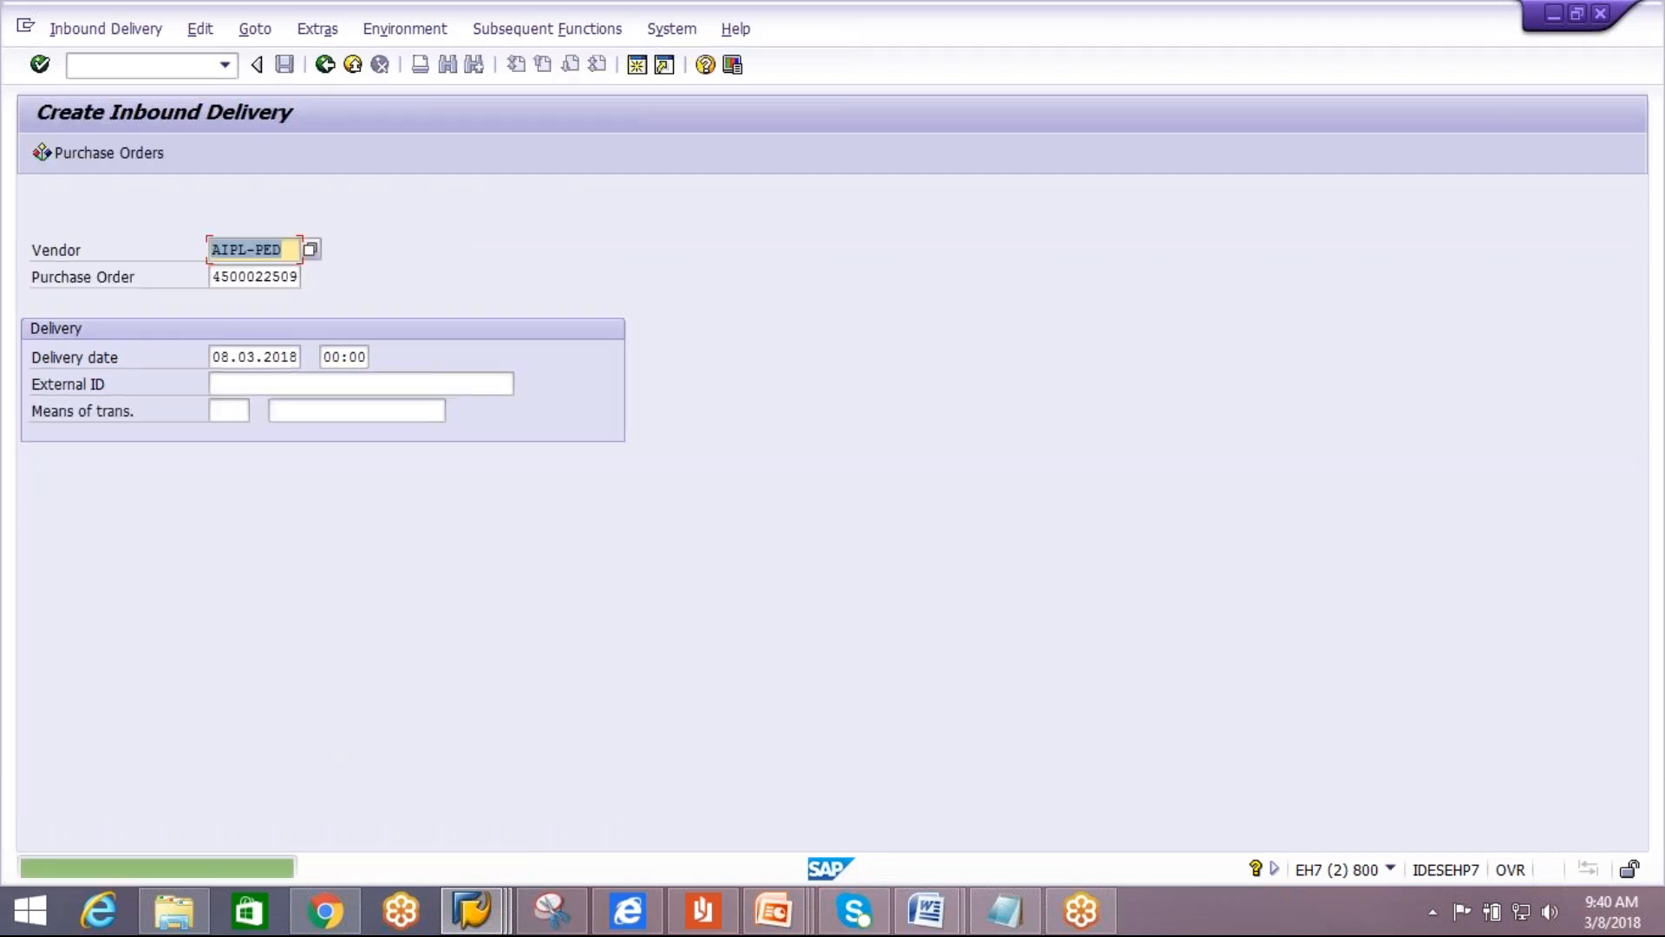
Search the EWM inbound delivery notifications again without restrictions and display the items of the one whose ASN ends in PPF-03.
left_click(471, 909)
left_click(613, 813)
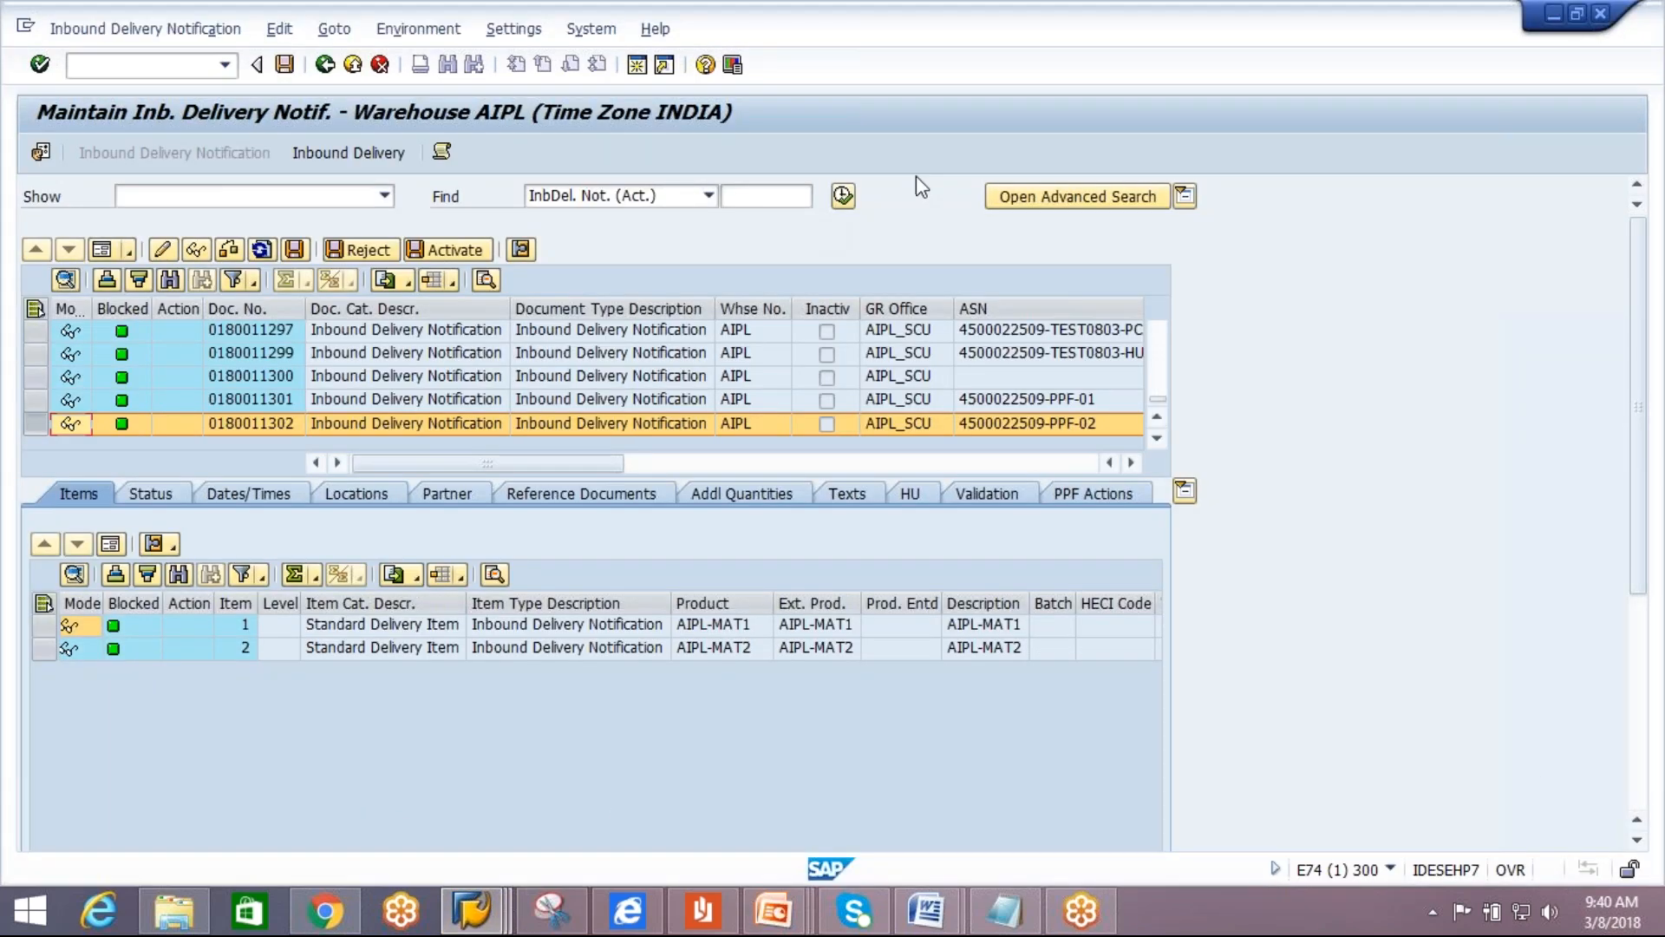
left_click(845, 198)
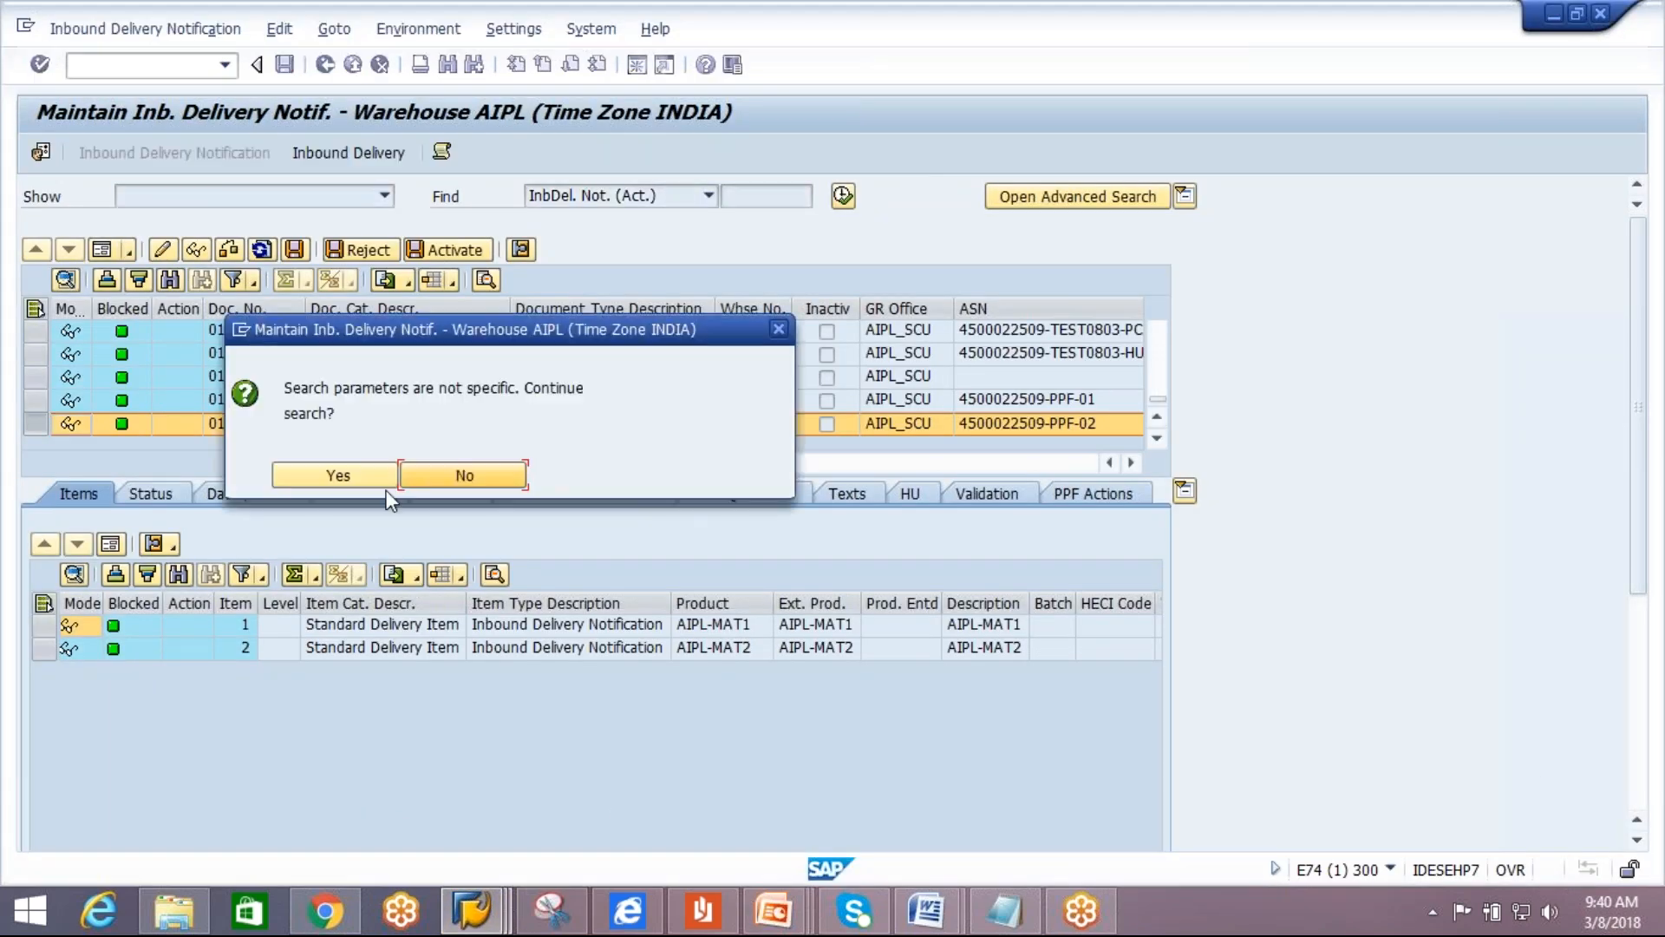
left_click(383, 483)
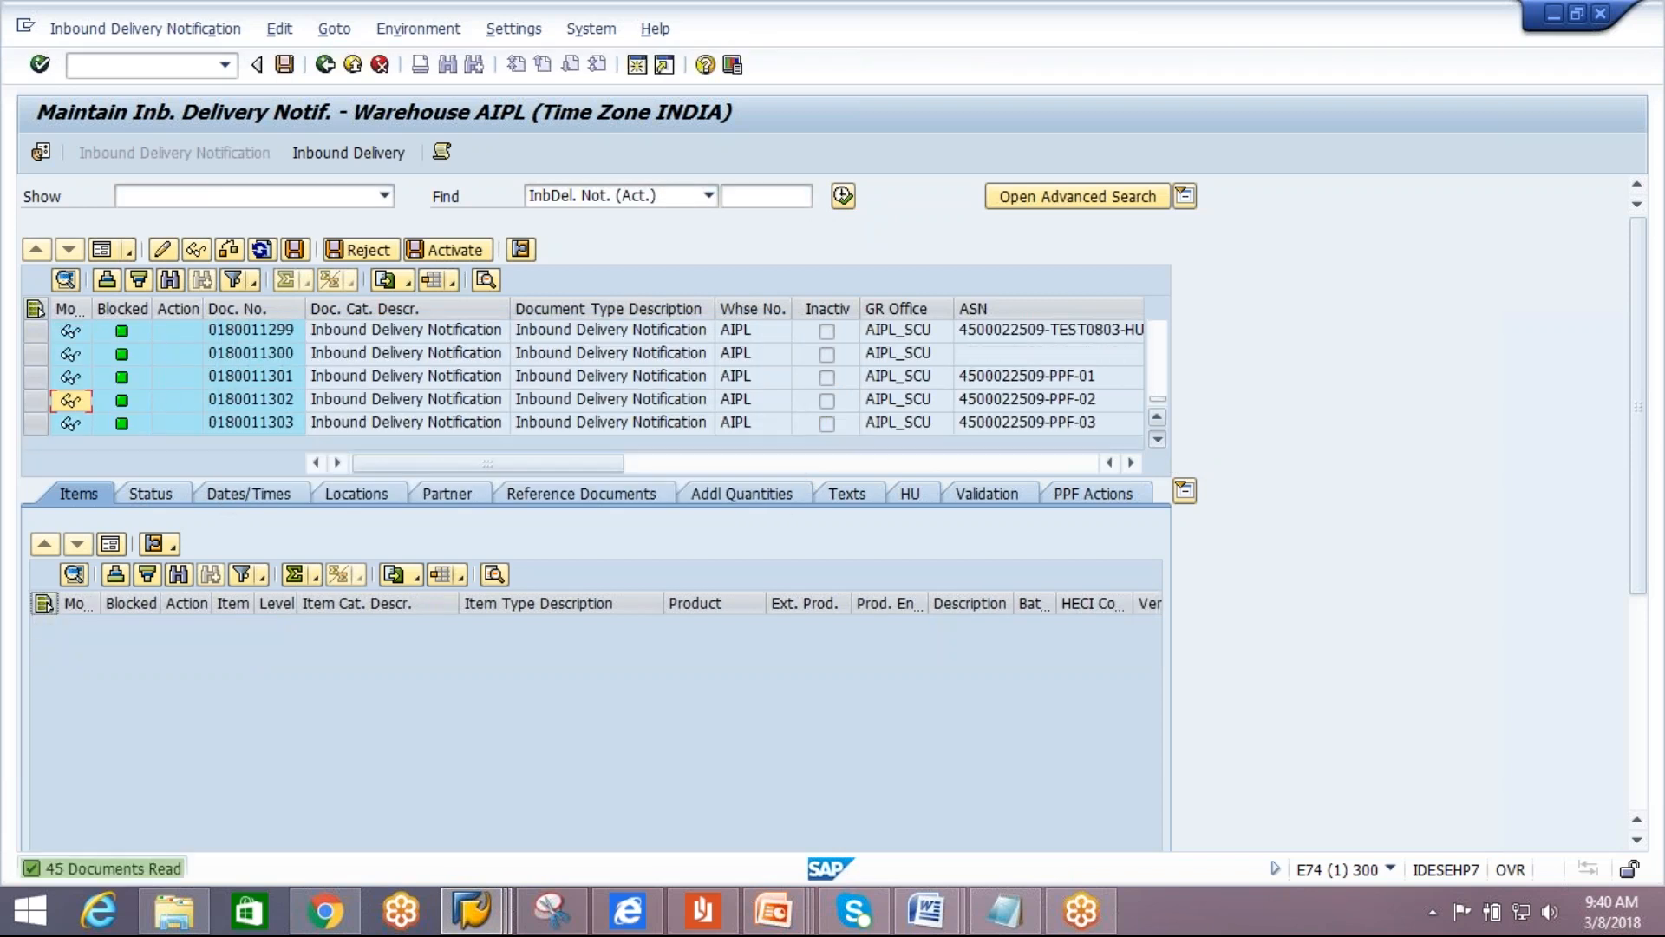
left_click(278, 428)
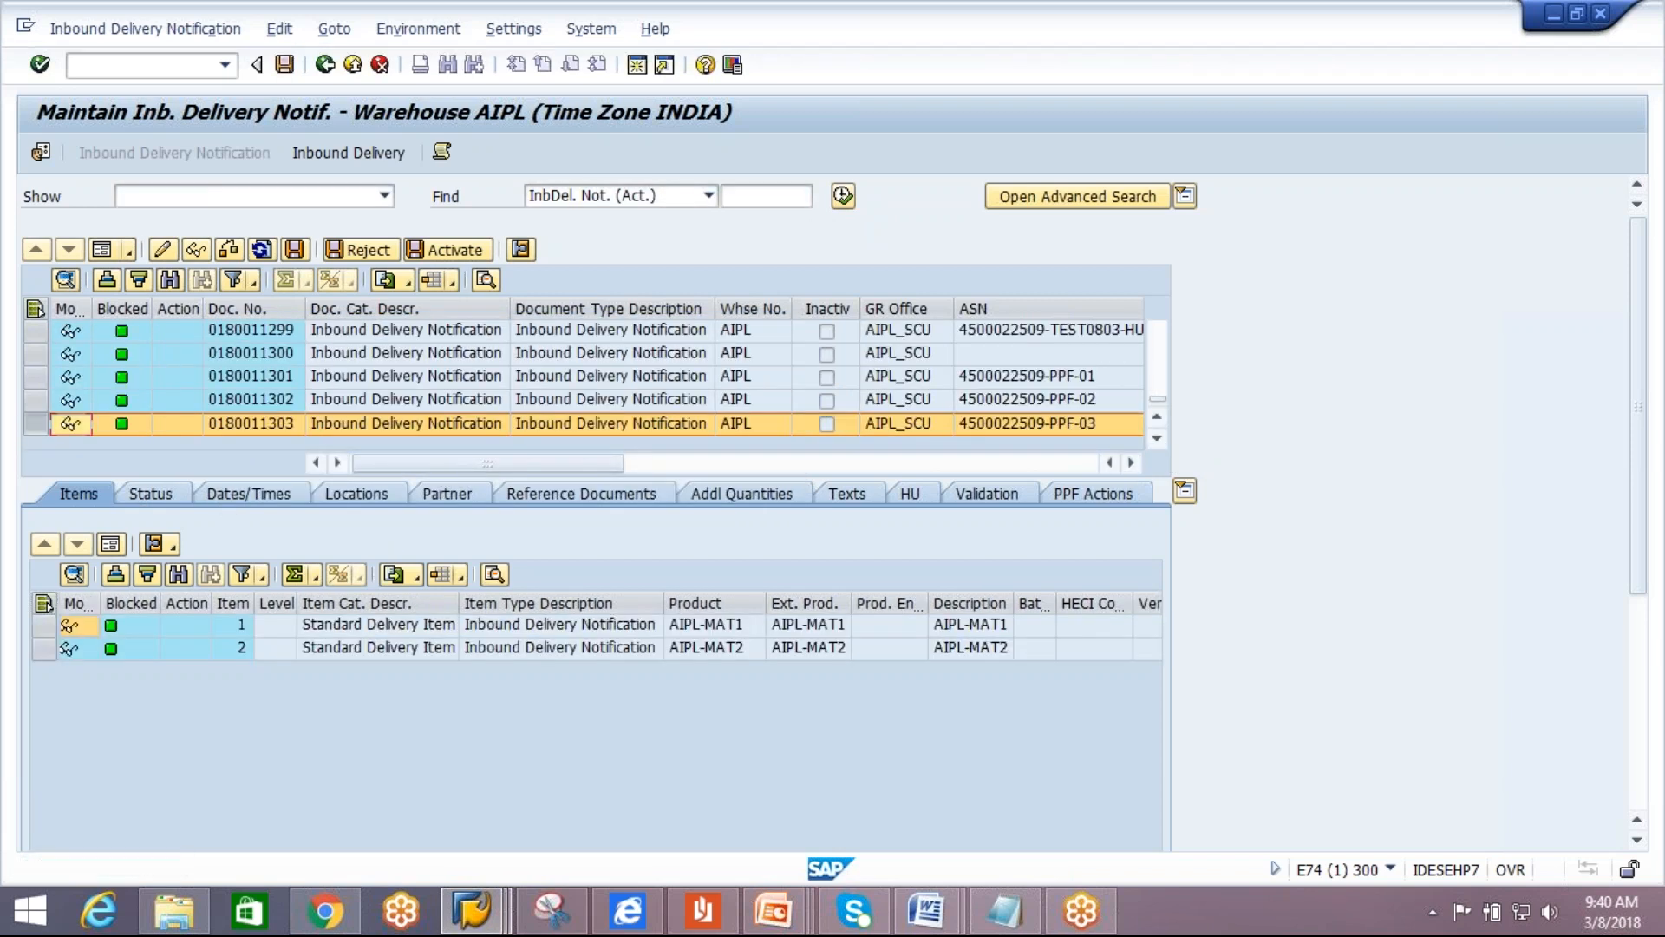
Log off from the EWM system, accepting the loss of unsaved data.
left_click(578, 30)
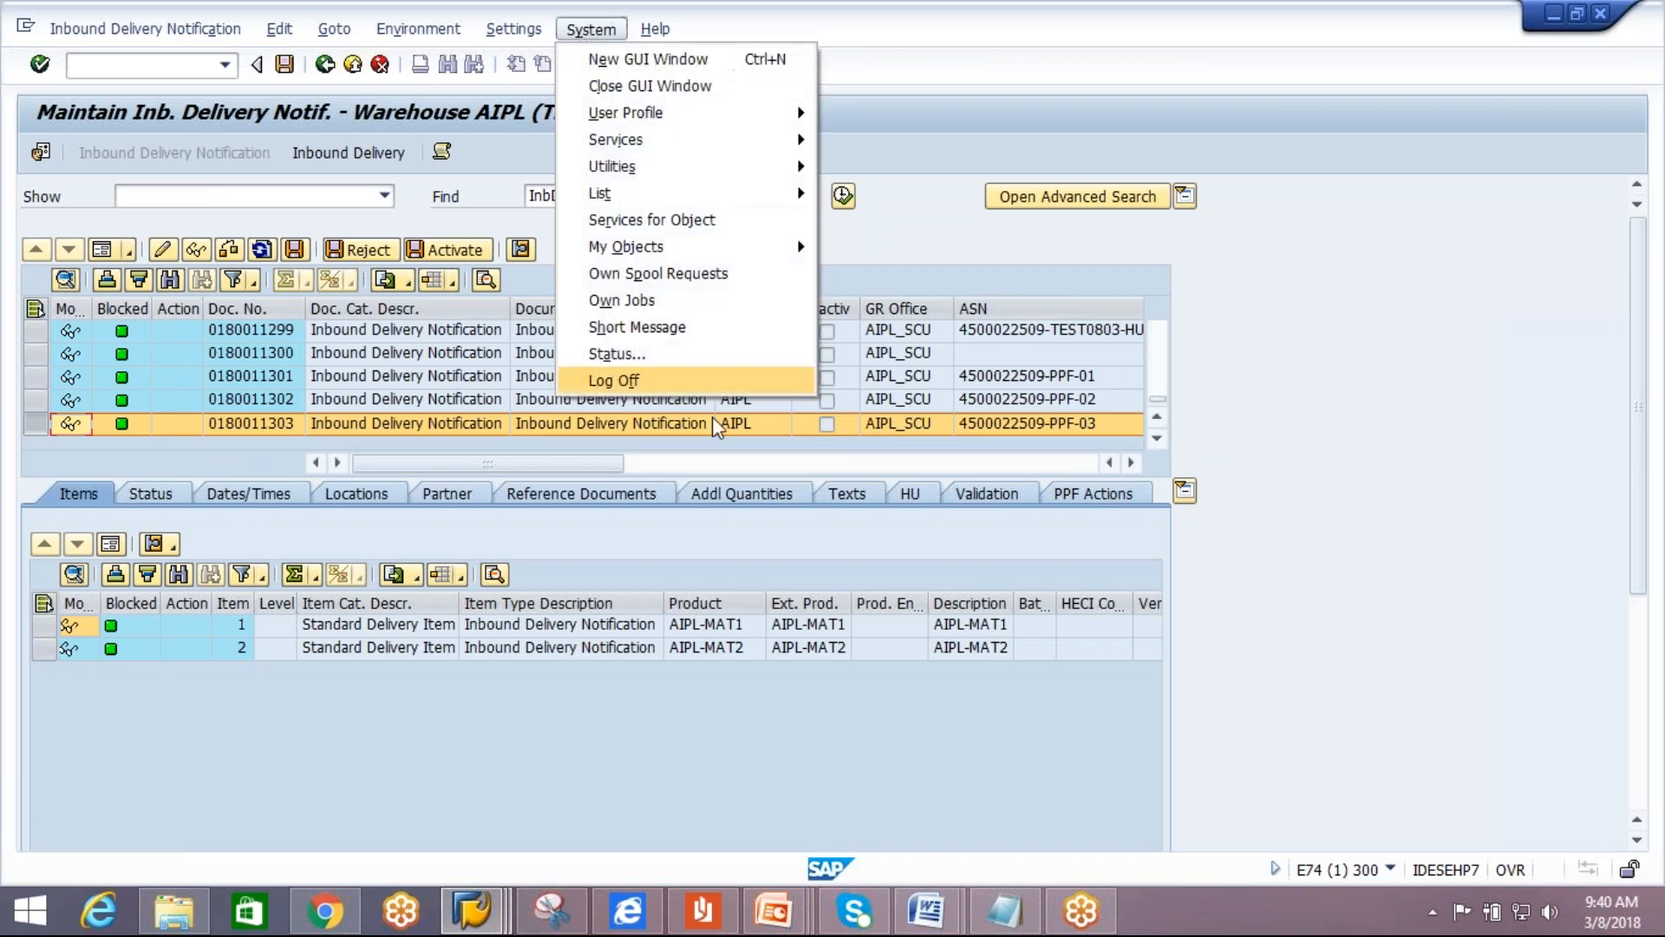
left_click(654, 386)
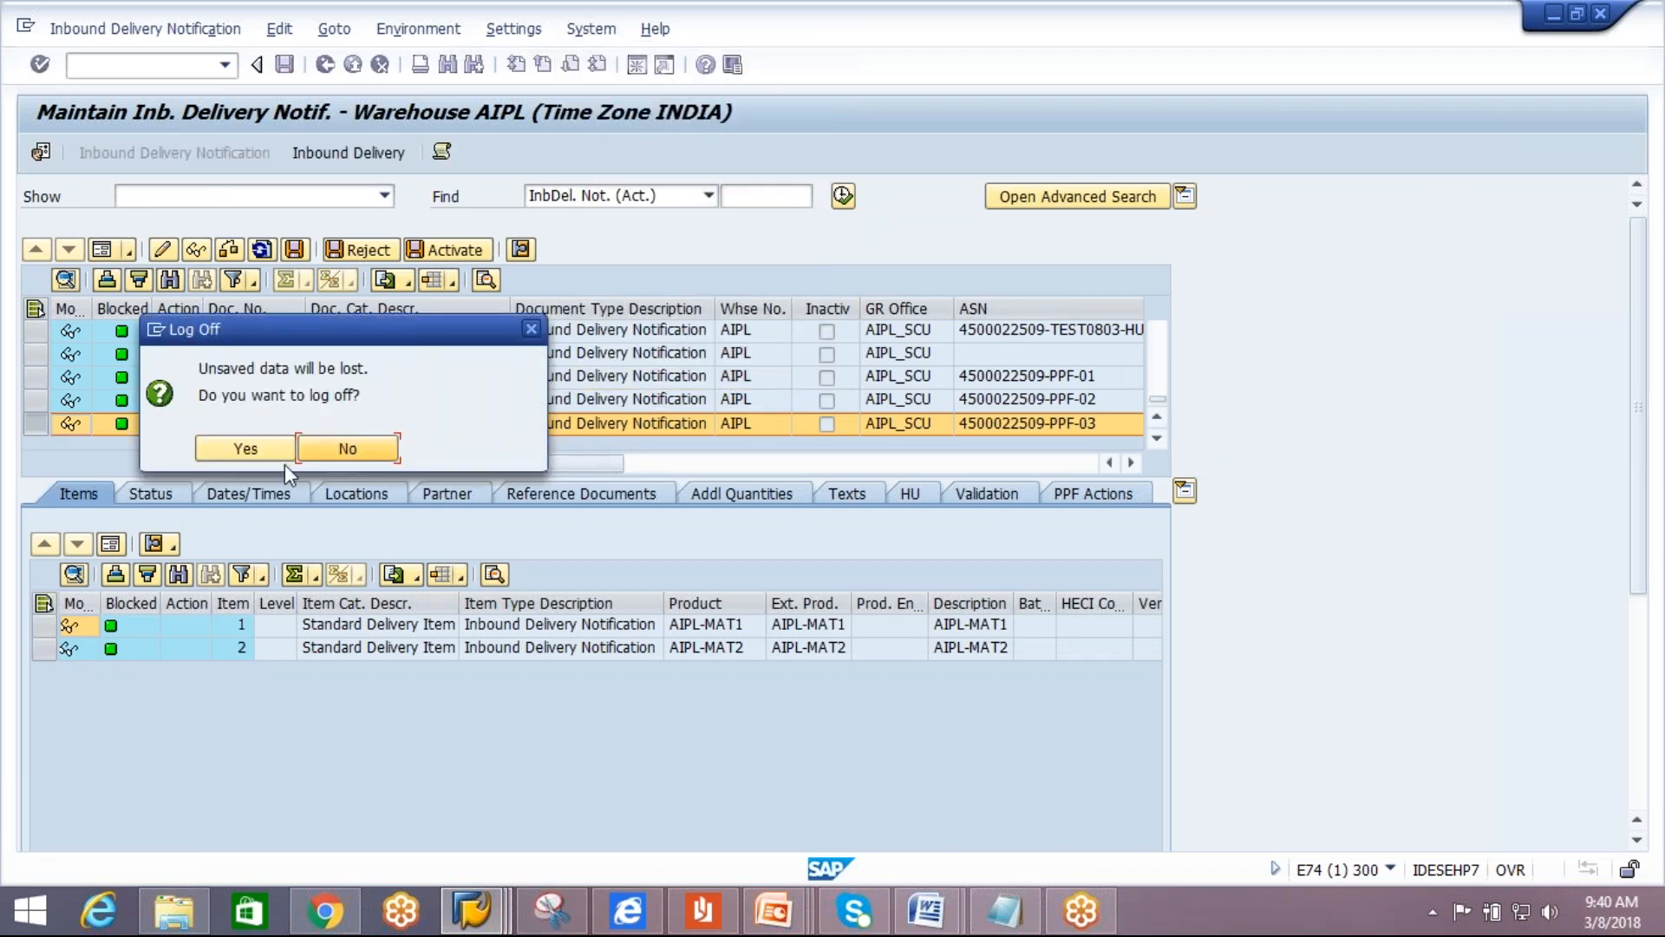
left_click(267, 451)
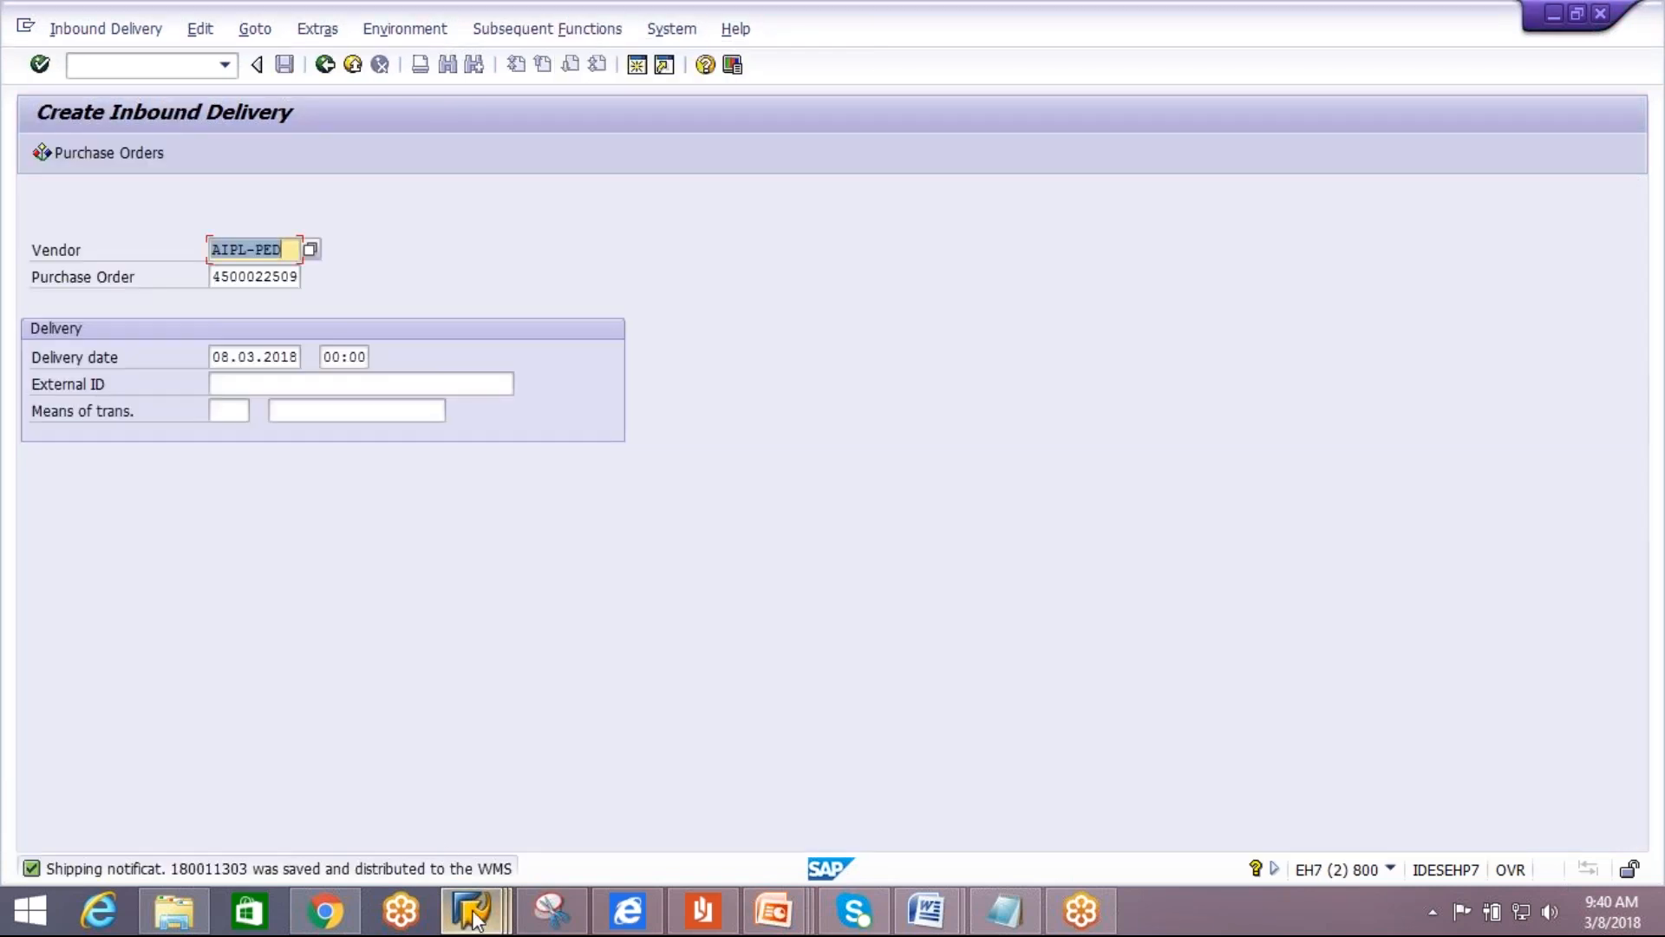
Log on again to EWM-EXT from SAP Logon with client 300, entering the user name and the account password.
mouse_move(473, 911)
left_click(139, 807)
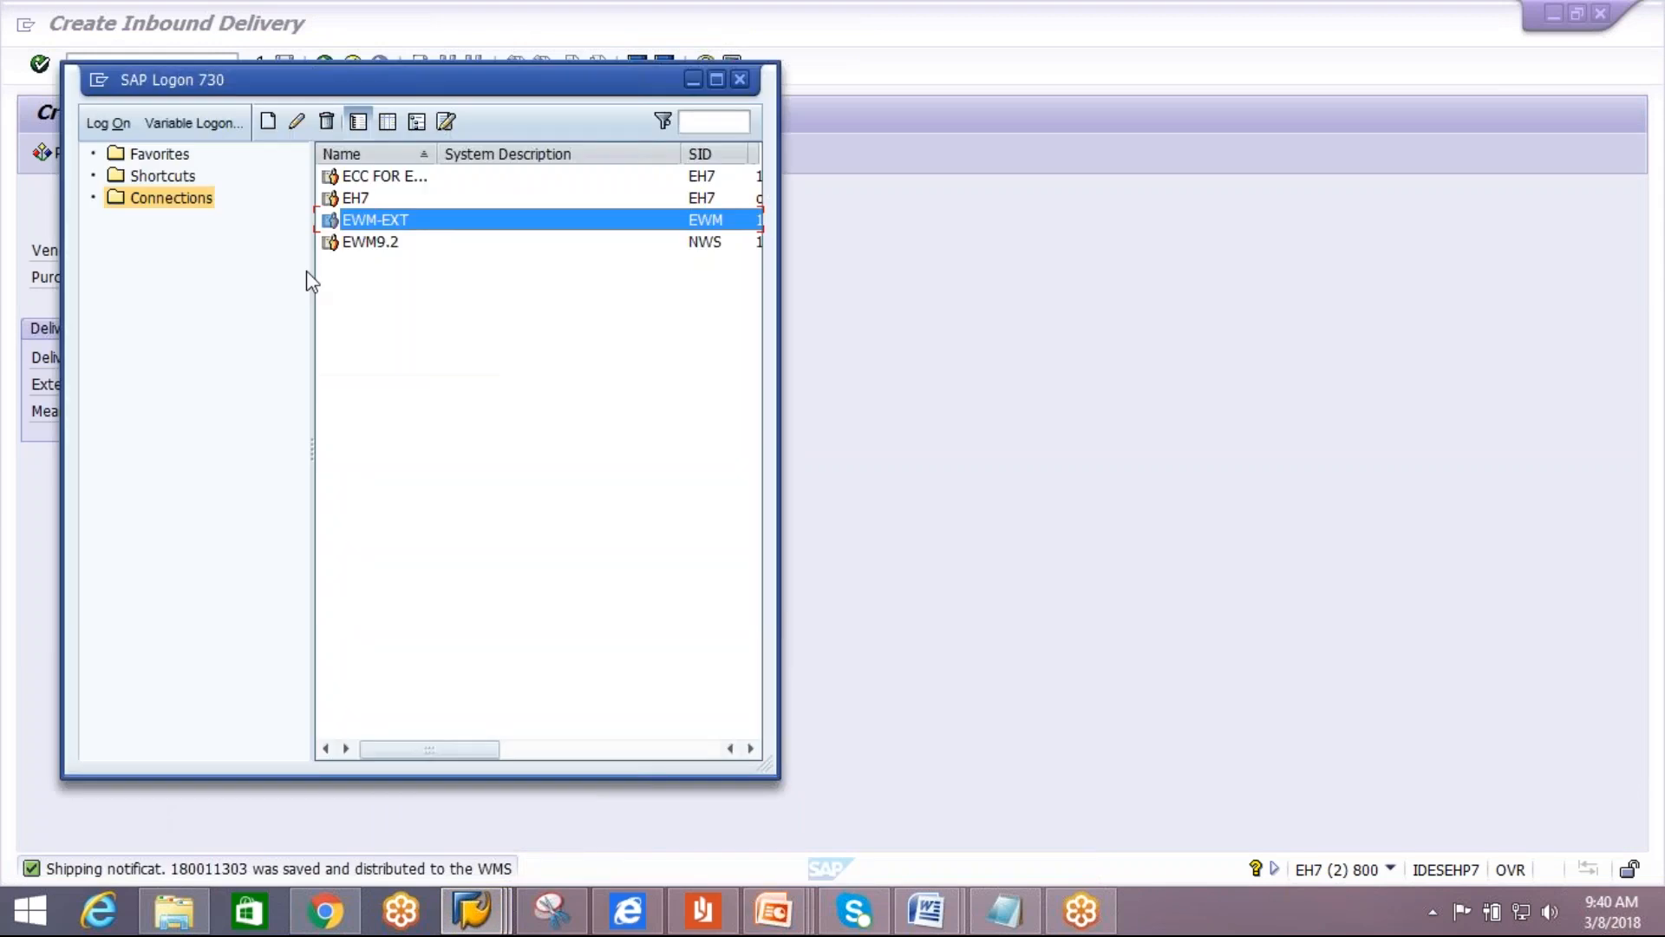
double_click(366, 225)
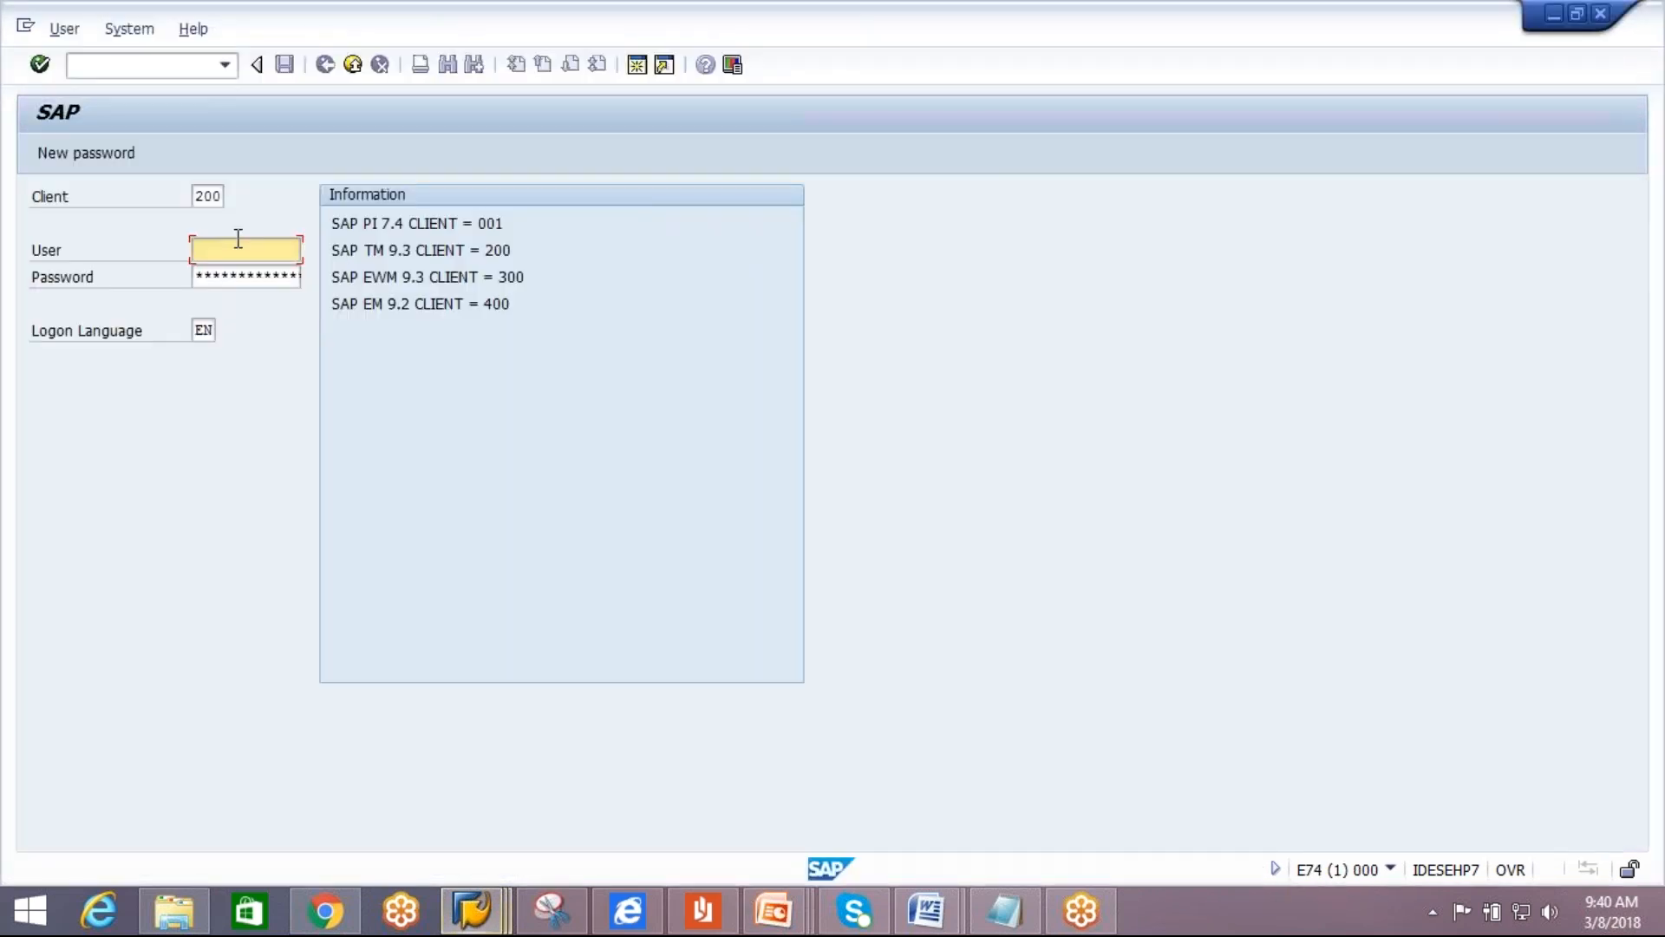
left_click(214, 198)
left_click(210, 217)
left_click(221, 250)
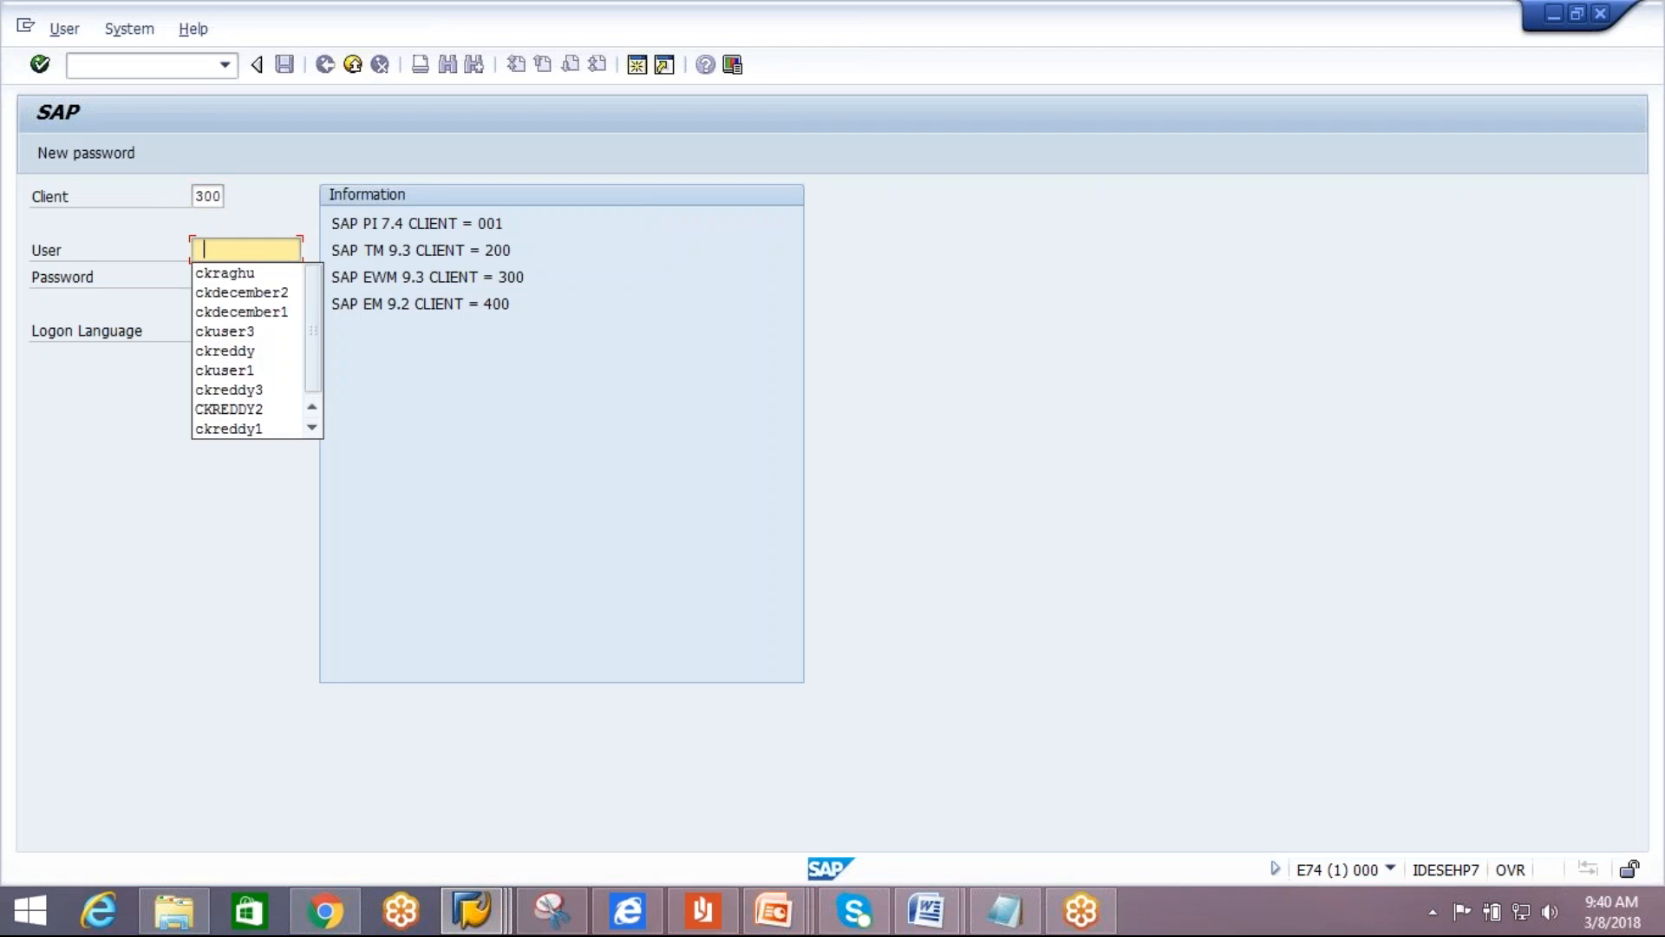
left_click(228, 274)
key("Tab")
type("***********")
key("Return")
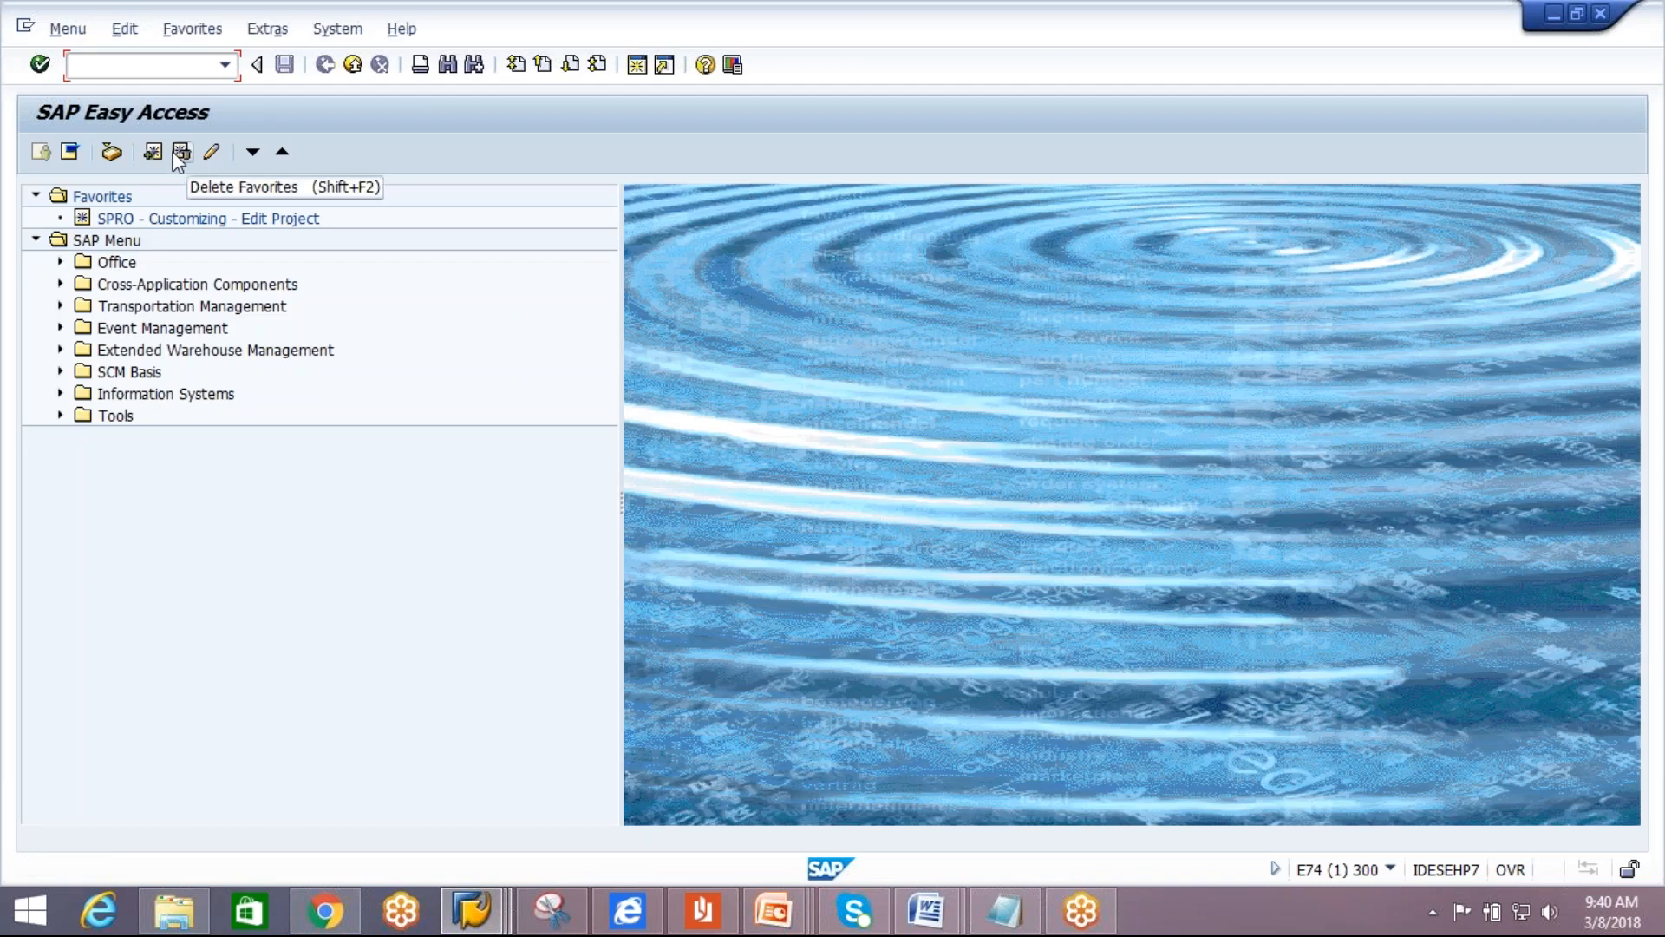
Go back to the Create Inbound Delivery session and start a delivery for the same purchase order with the external ID ending in PPF-04.
key("alt+Tab")
key("alt+Tab")
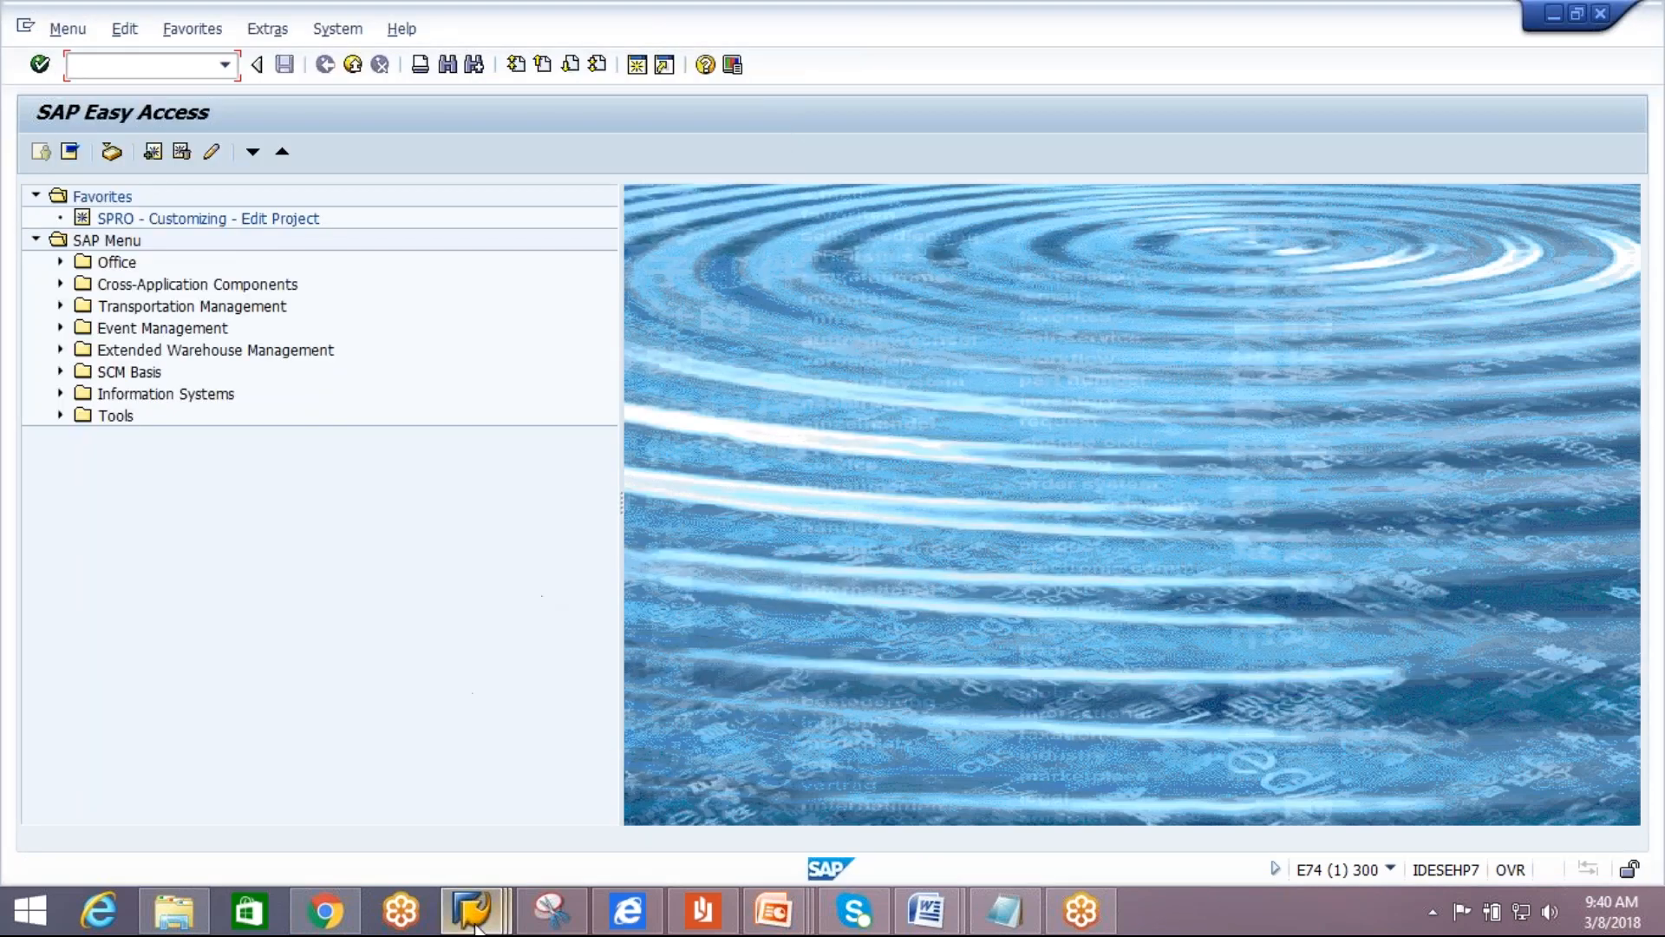
mouse_move(473, 911)
left_click(715, 802)
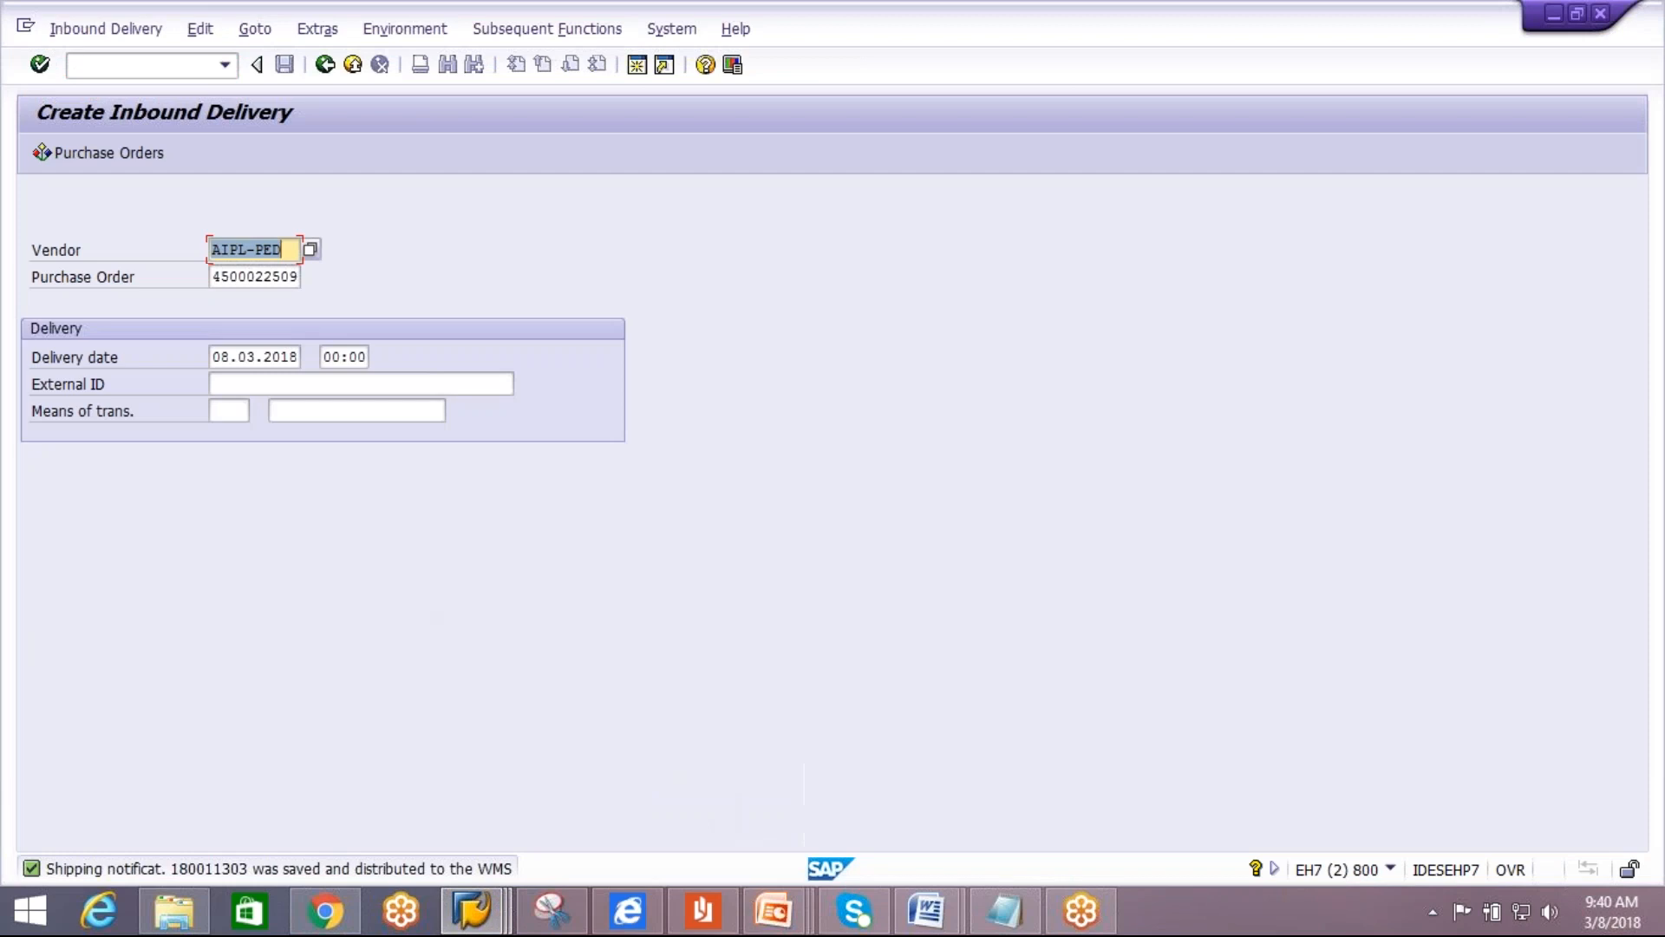
left_click(266, 383)
left_click(275, 404)
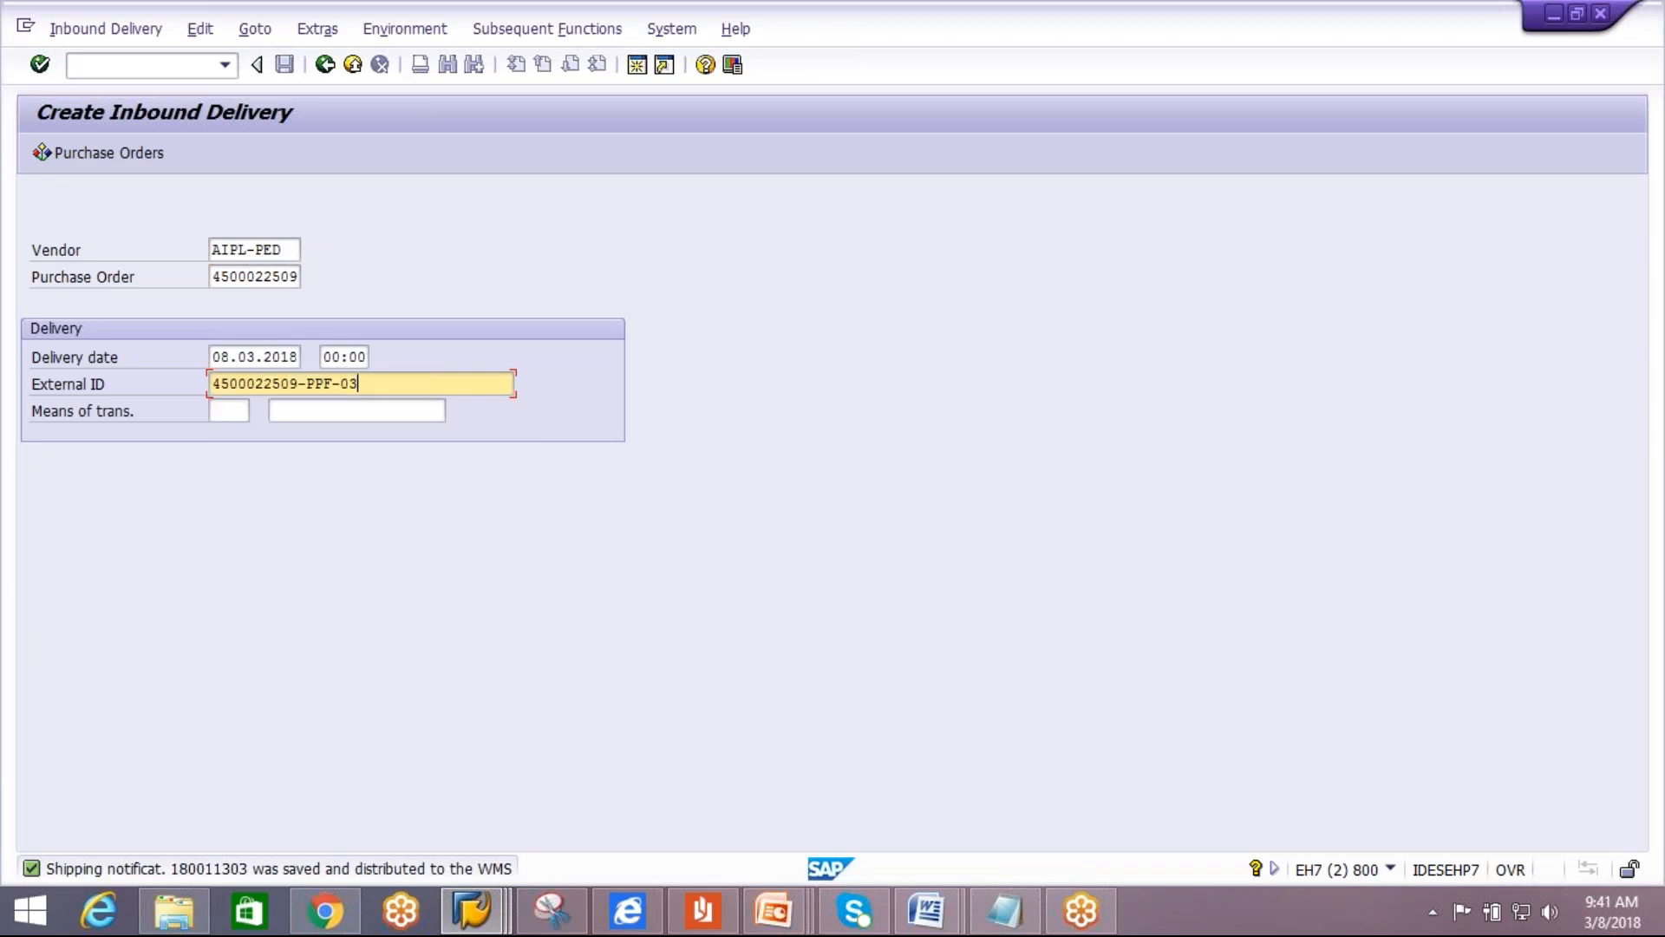
key("BackSpace")
type("4")
key("Return")
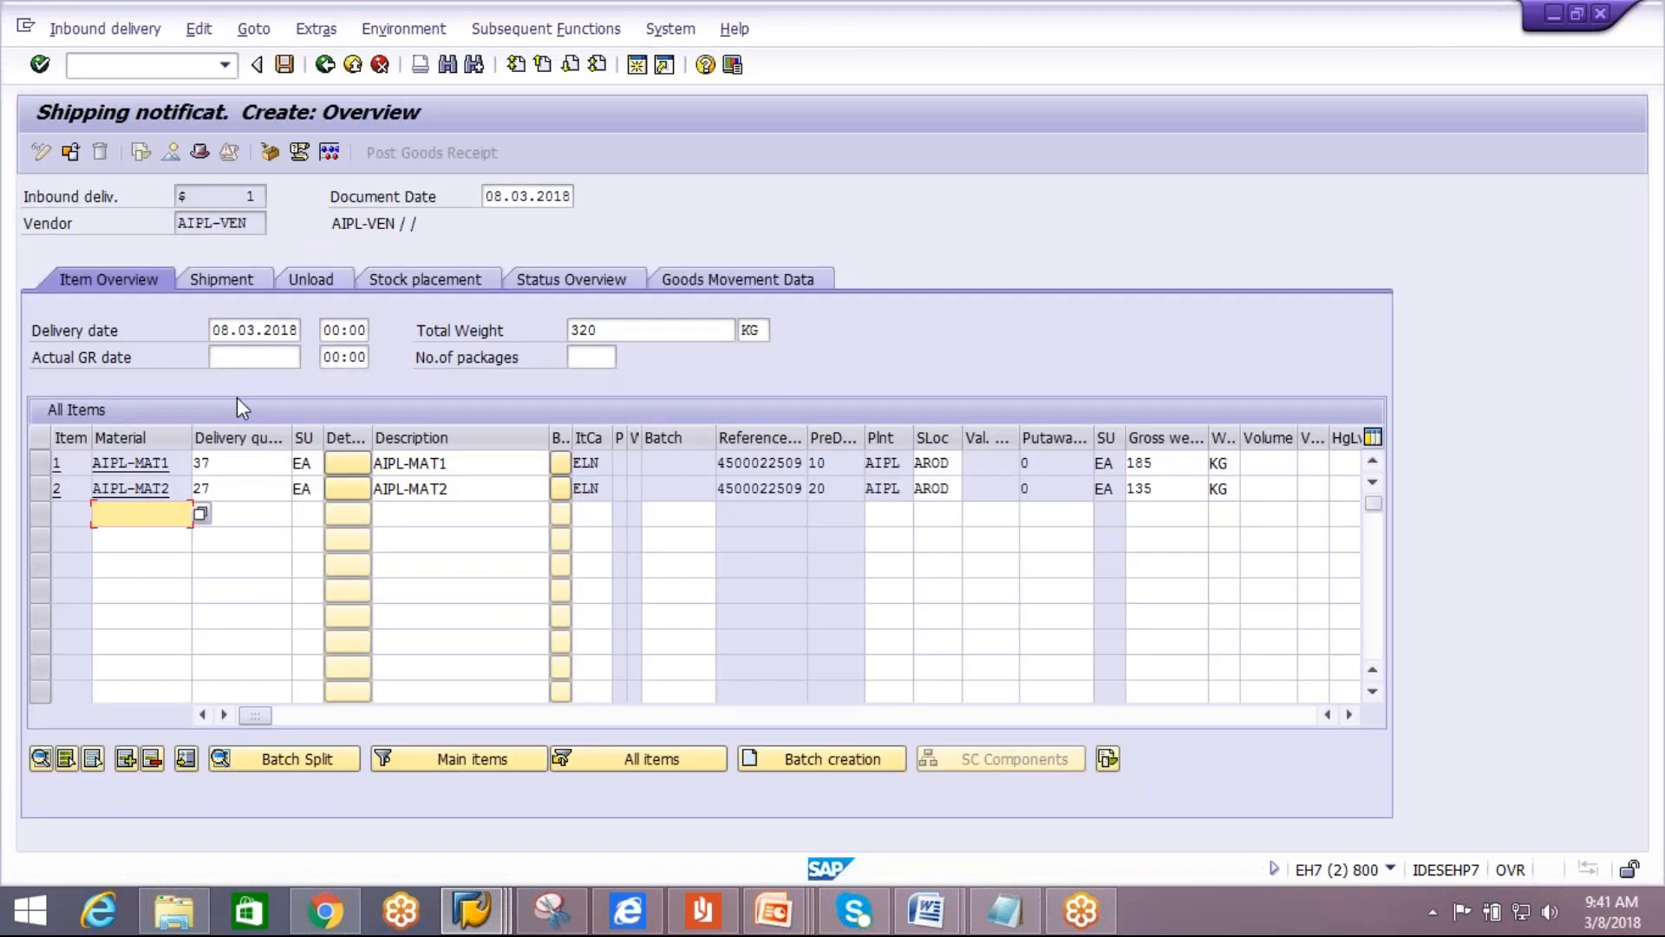
Set the delivery quantities of AIPL-MAT1 and AIPL-MAT2 to 1 each and save the PPF-04 inbound delivery.
left_click(267, 458)
key("BackSpace")
key("BackSpace")
type("1")
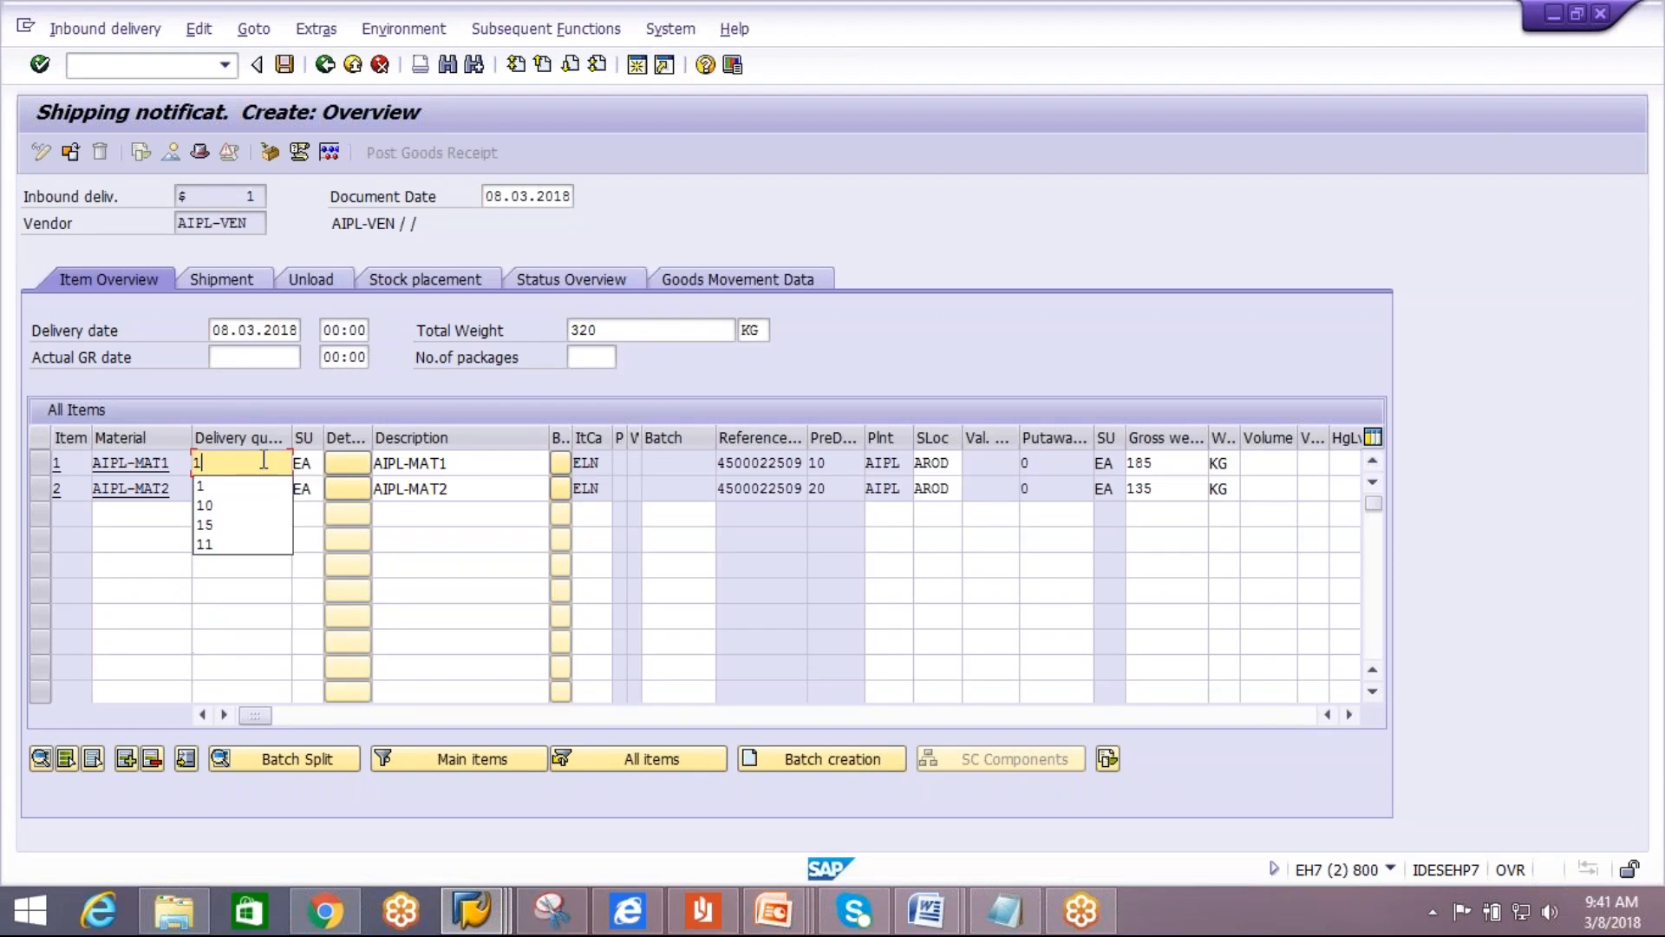
left_click(222, 487)
left_click(222, 488)
key("BackSpace")
key("BackSpace")
type("1")
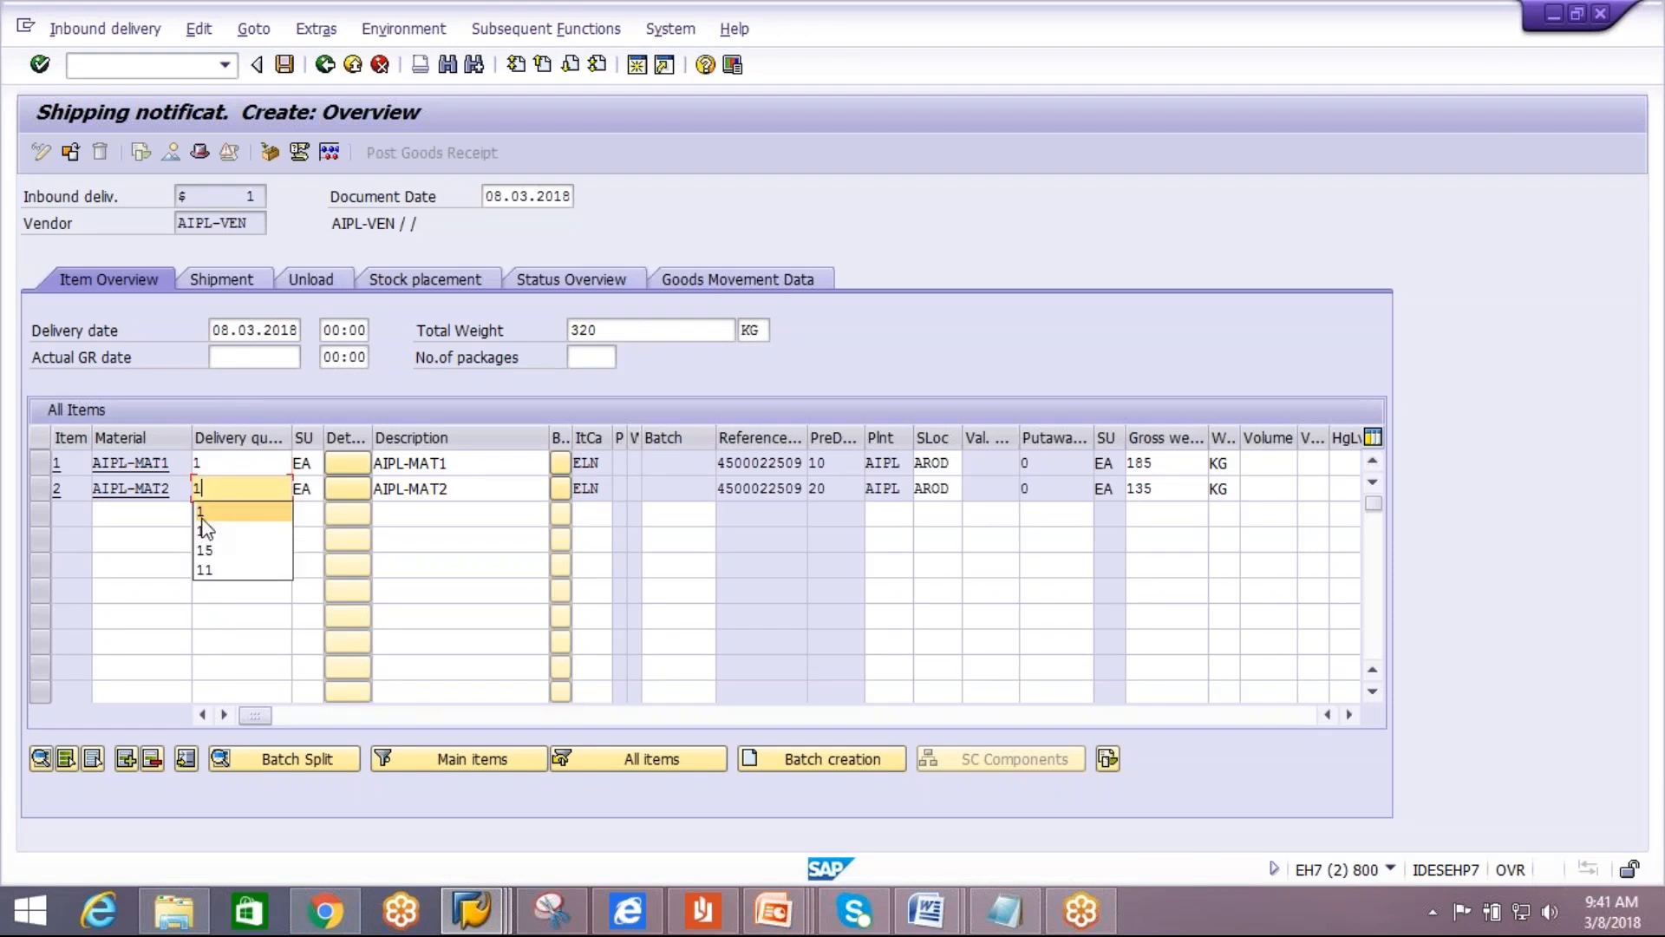
left_click(284, 68)
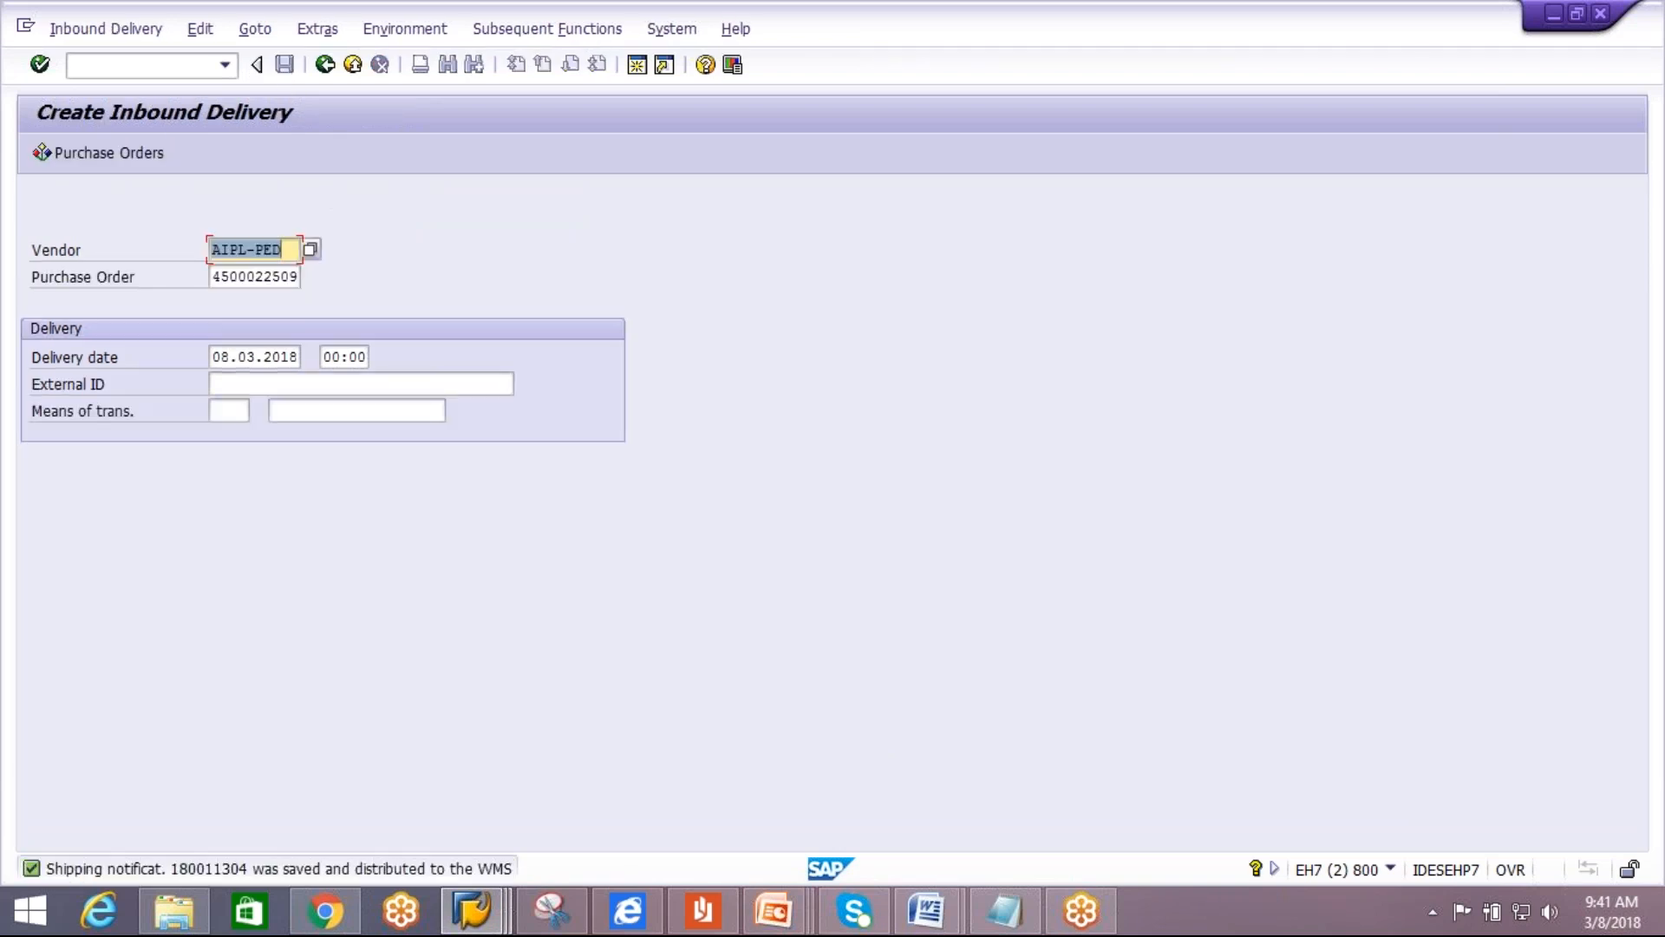
Switch to the EWM session and open inbound delivery notification maintenance under Extended Warehouse Management's Delivery Processing.
left_click(469, 919)
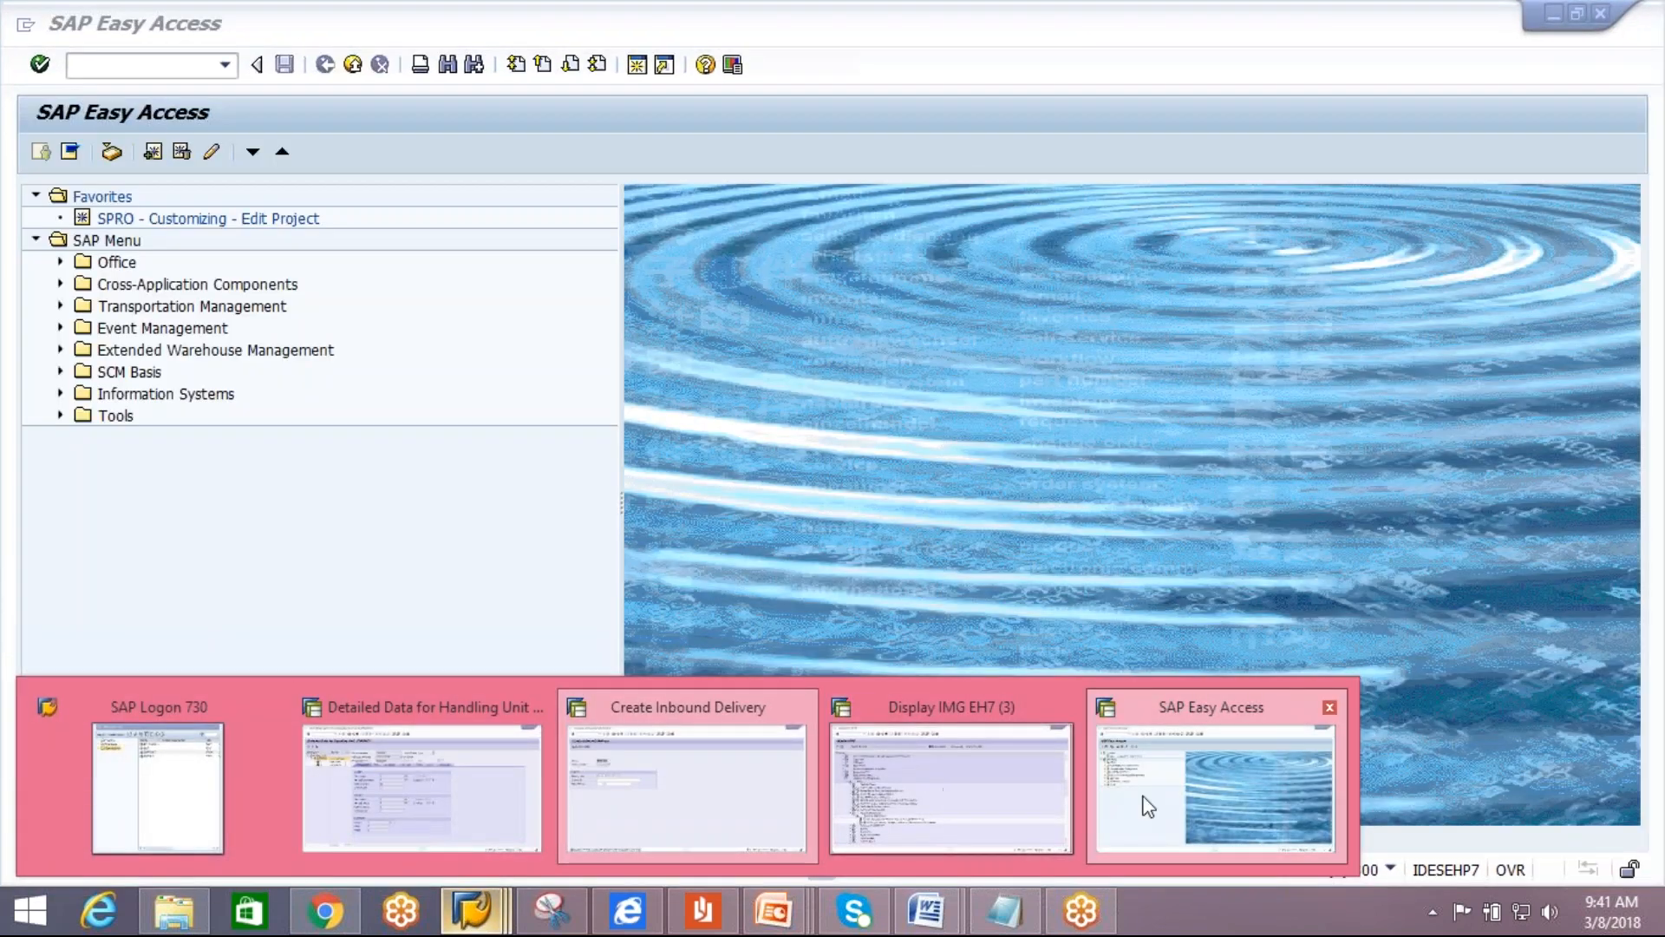
left_click(1147, 799)
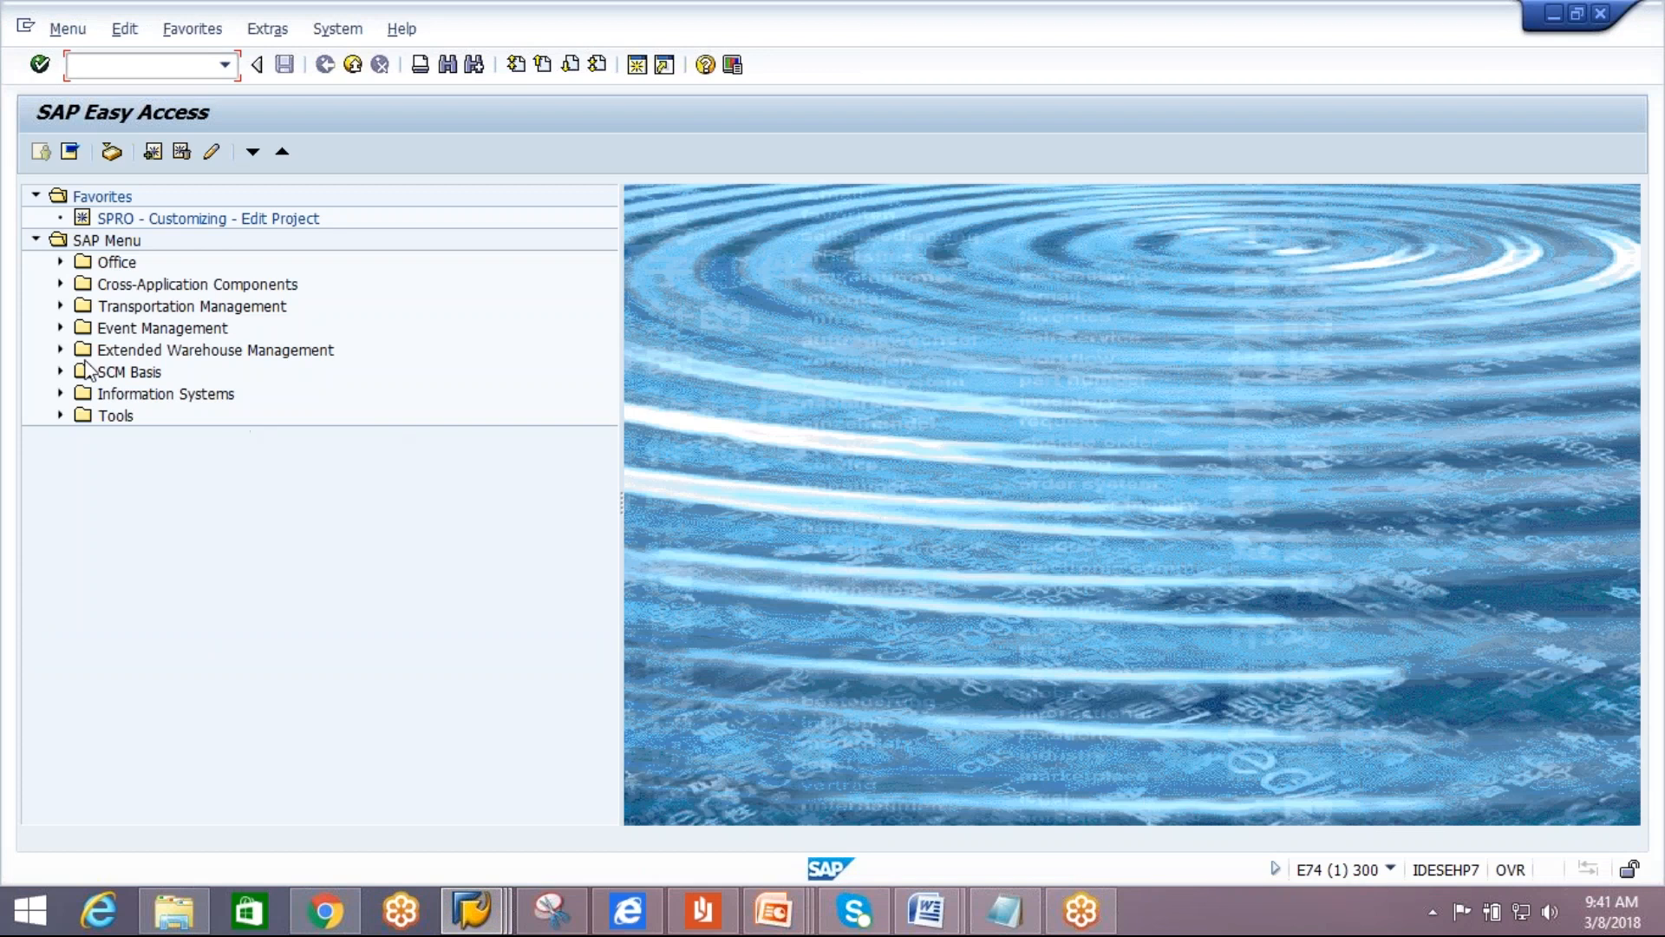
left_click(60, 349)
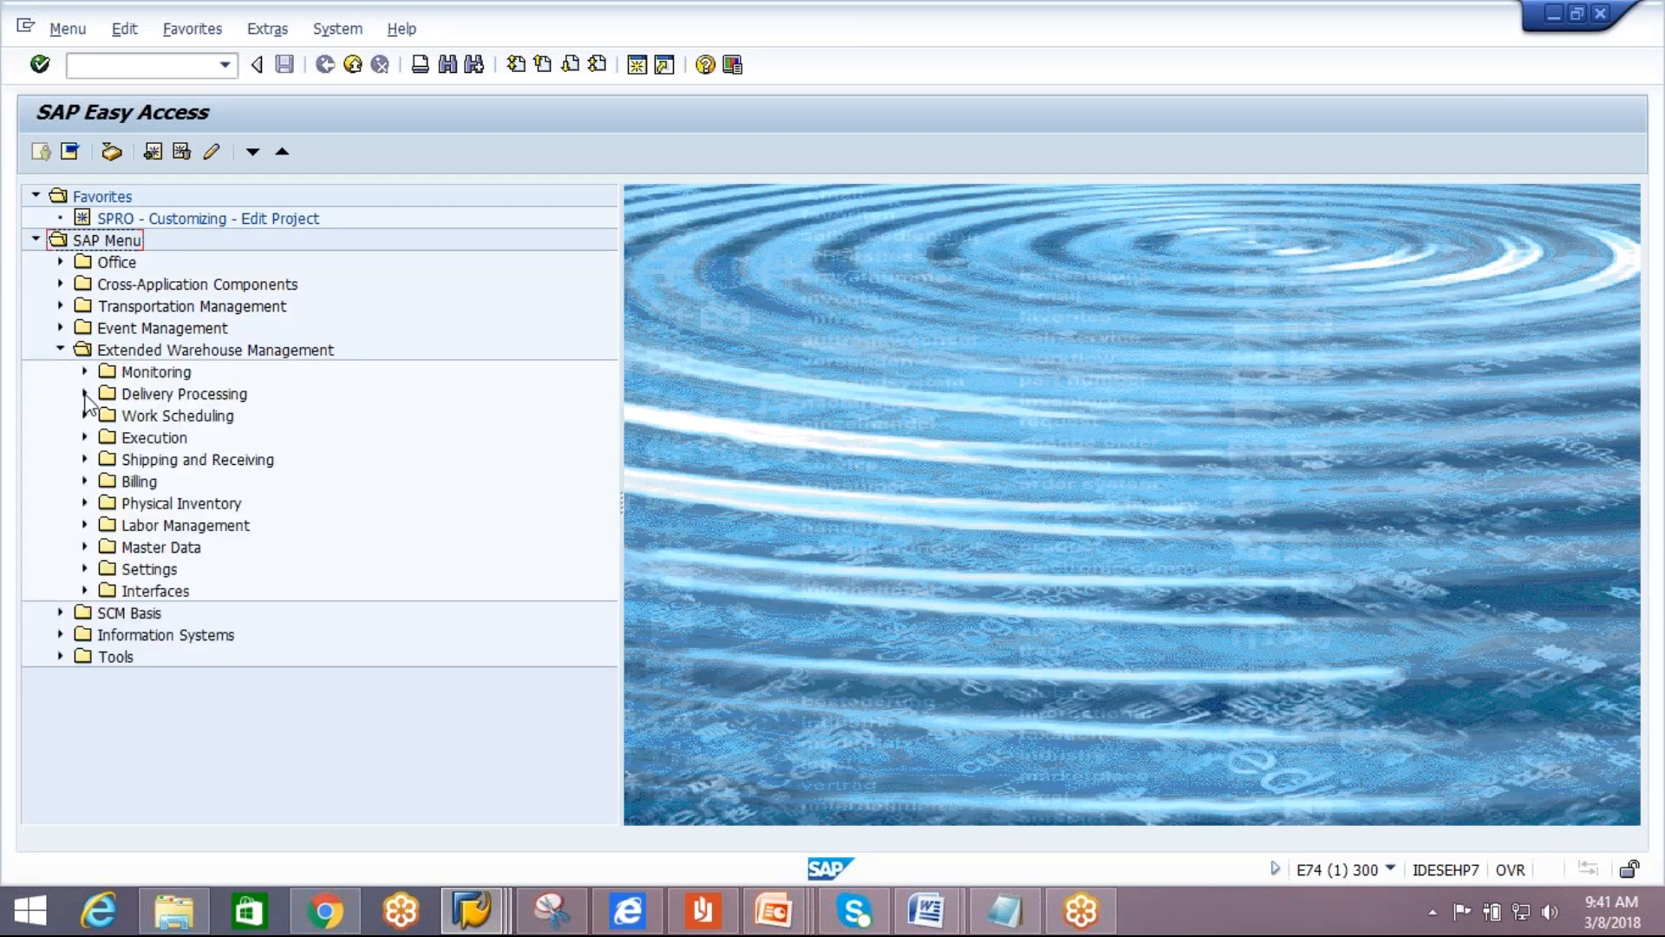
left_click(84, 393)
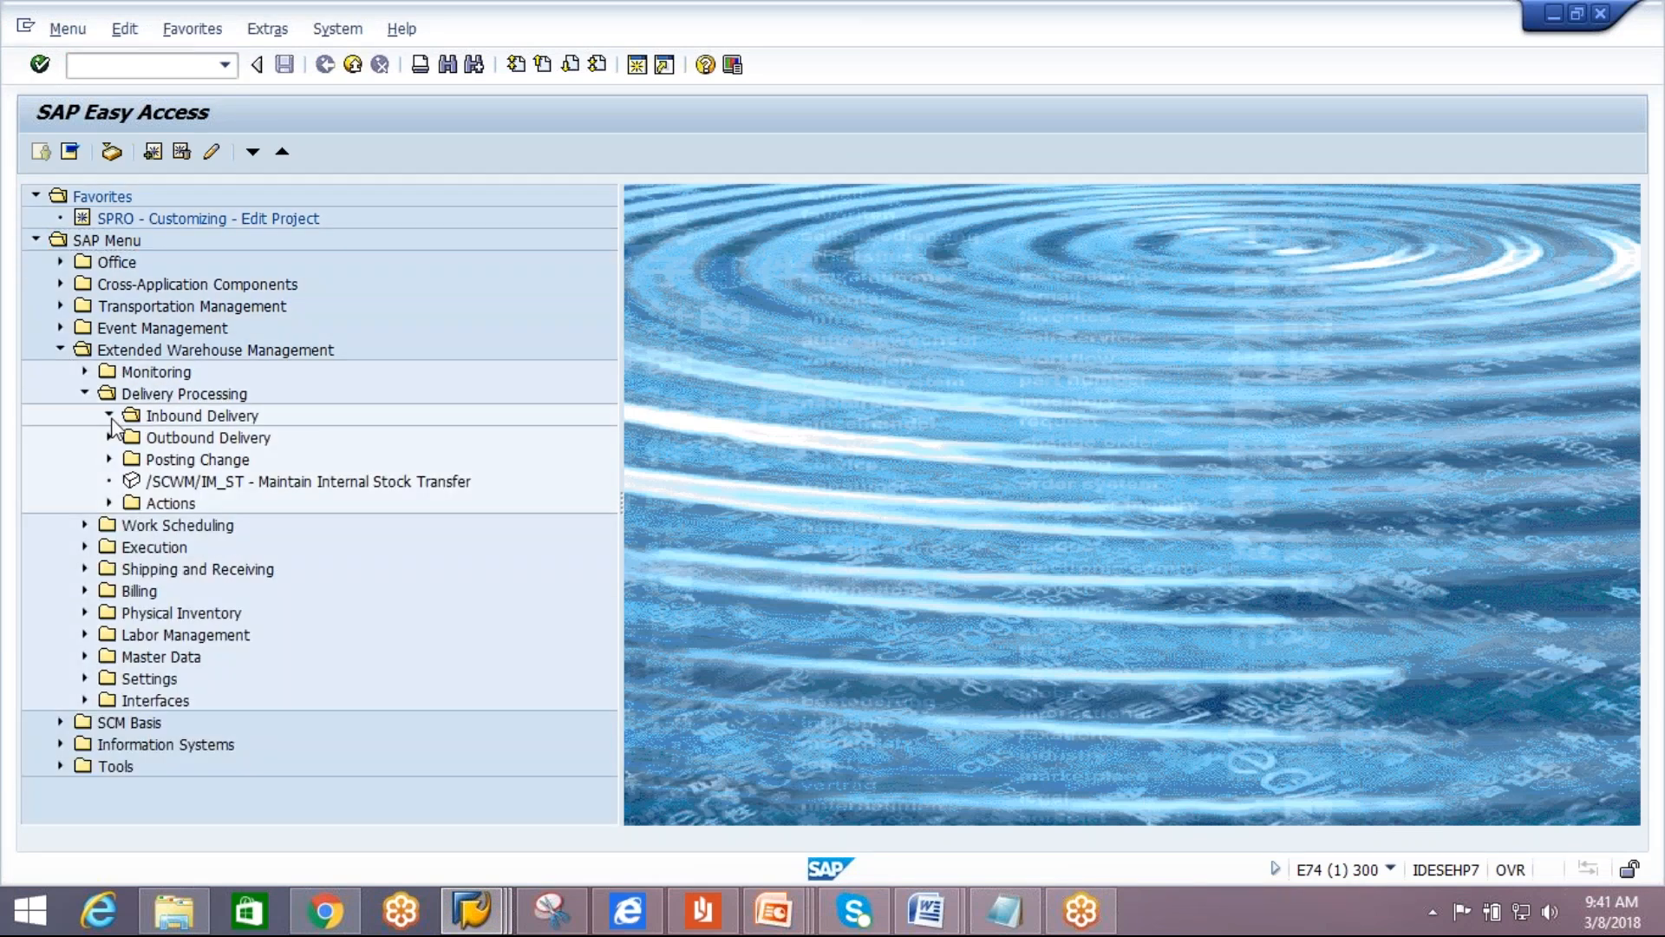
left_click(109, 415)
double_click(199, 432)
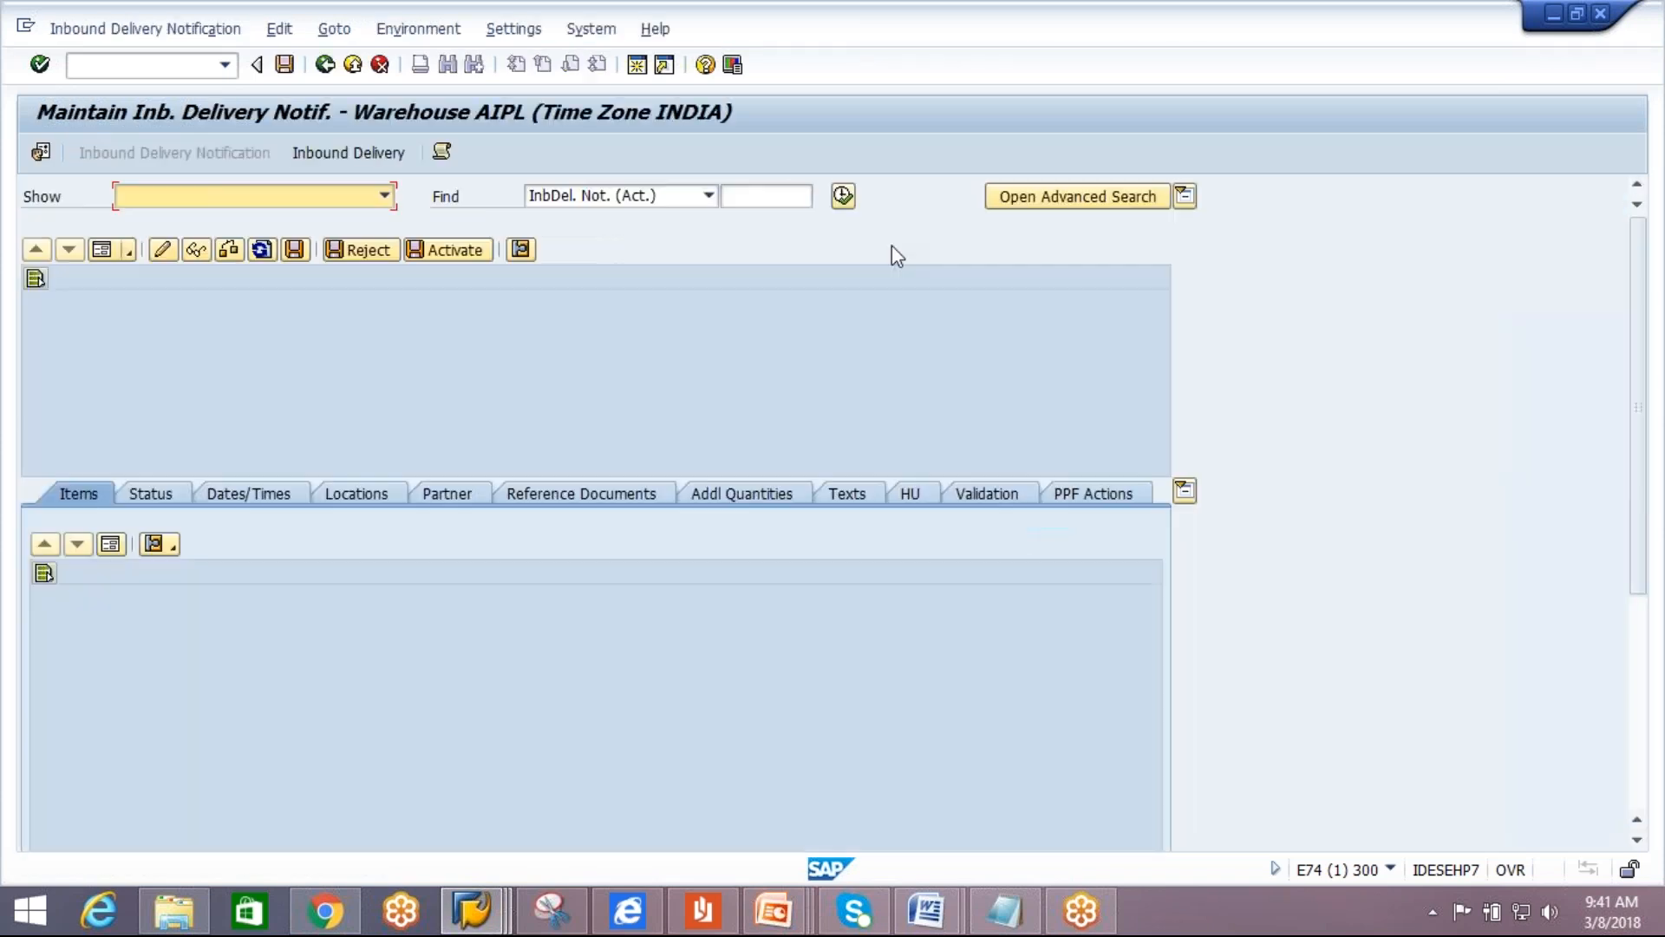
Search inbound delivery notifications without specific criteria and display the PPF actions of the PPF-04 notification.
left_click(843, 195)
left_click(329, 477)
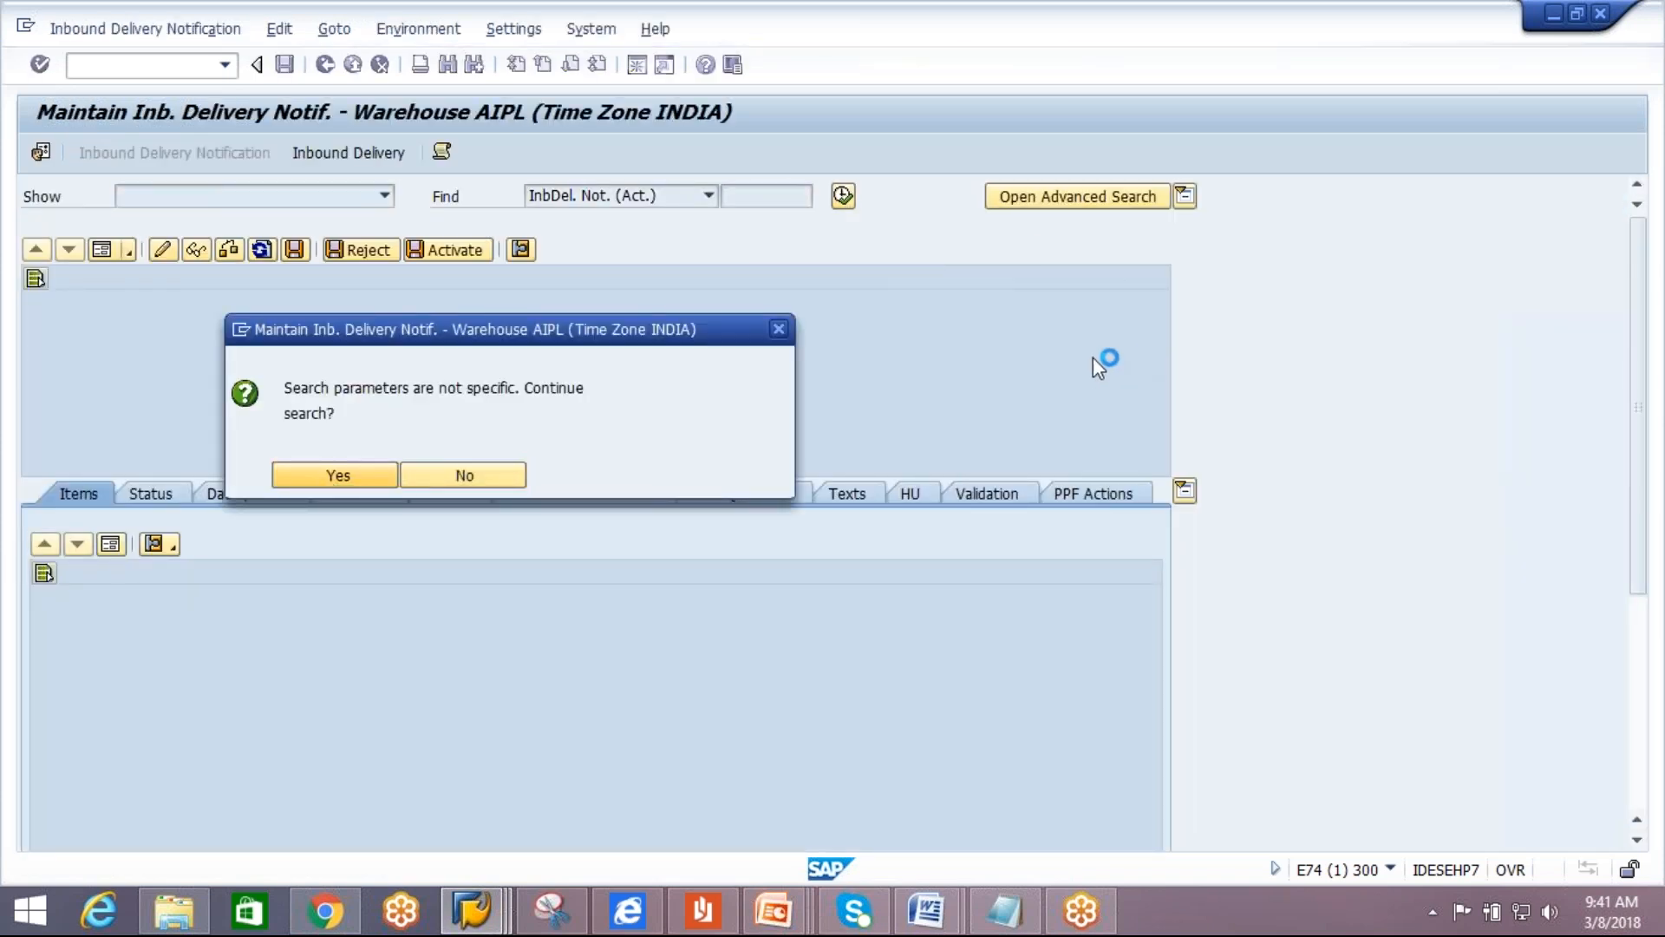
left_click_drag(1158, 323, 1150, 456)
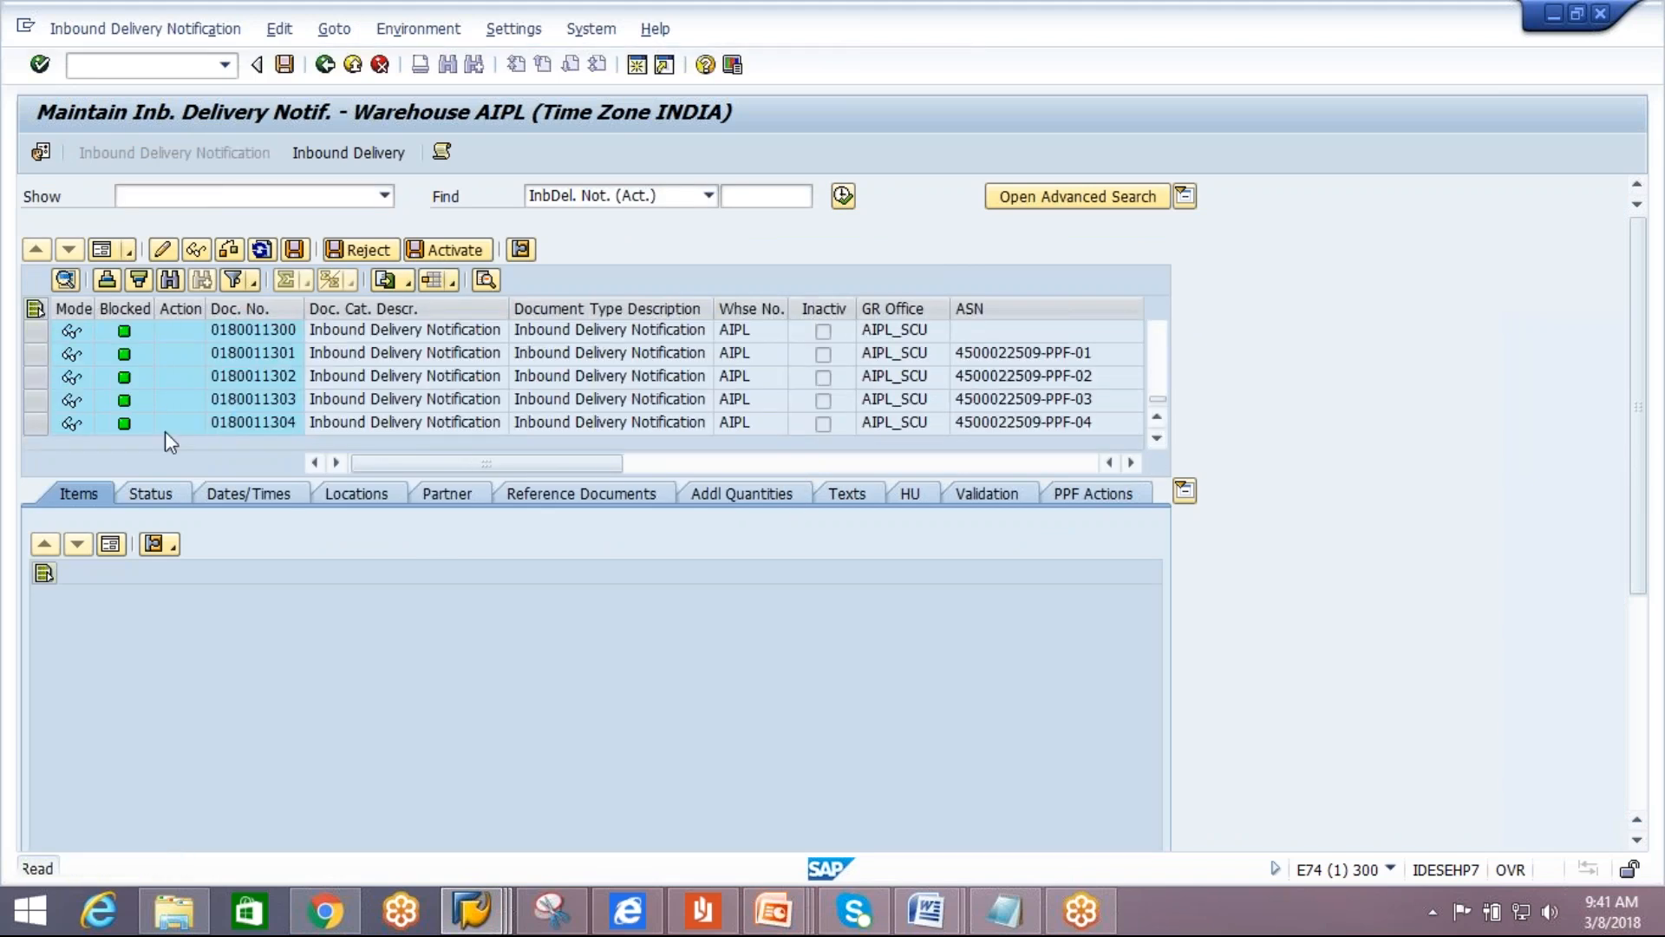
left_click(315, 425)
left_click(315, 425)
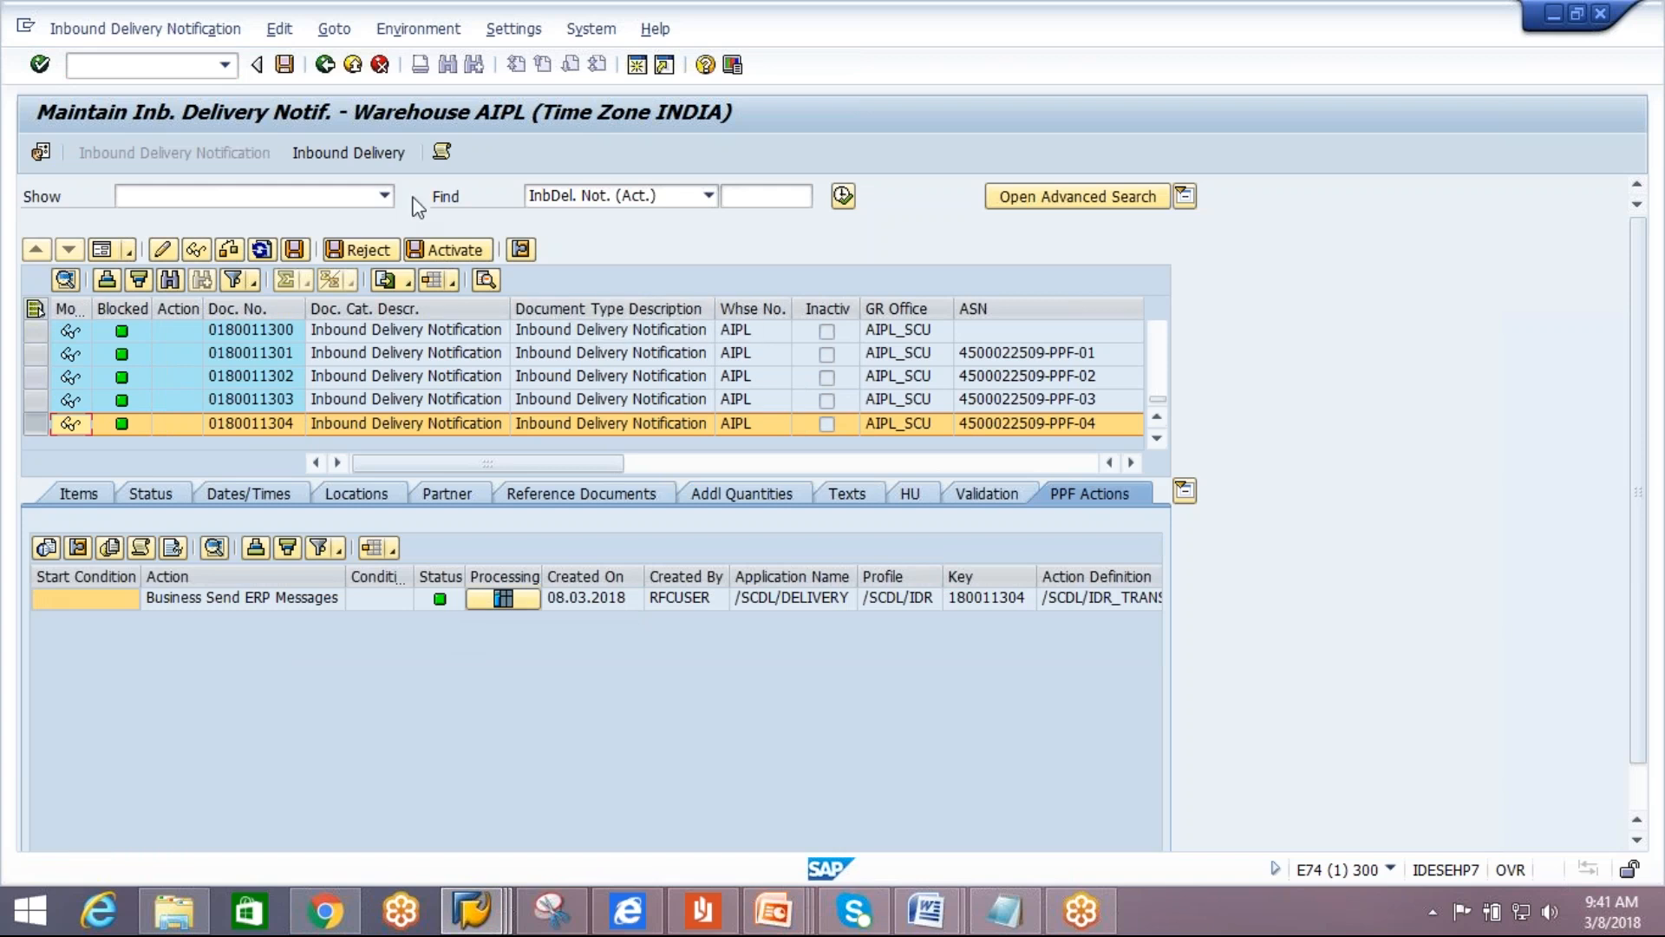
Check the warehouse inbound delivery belonging to the PPF-04 notification, and return to the notification.
left_click(388, 162)
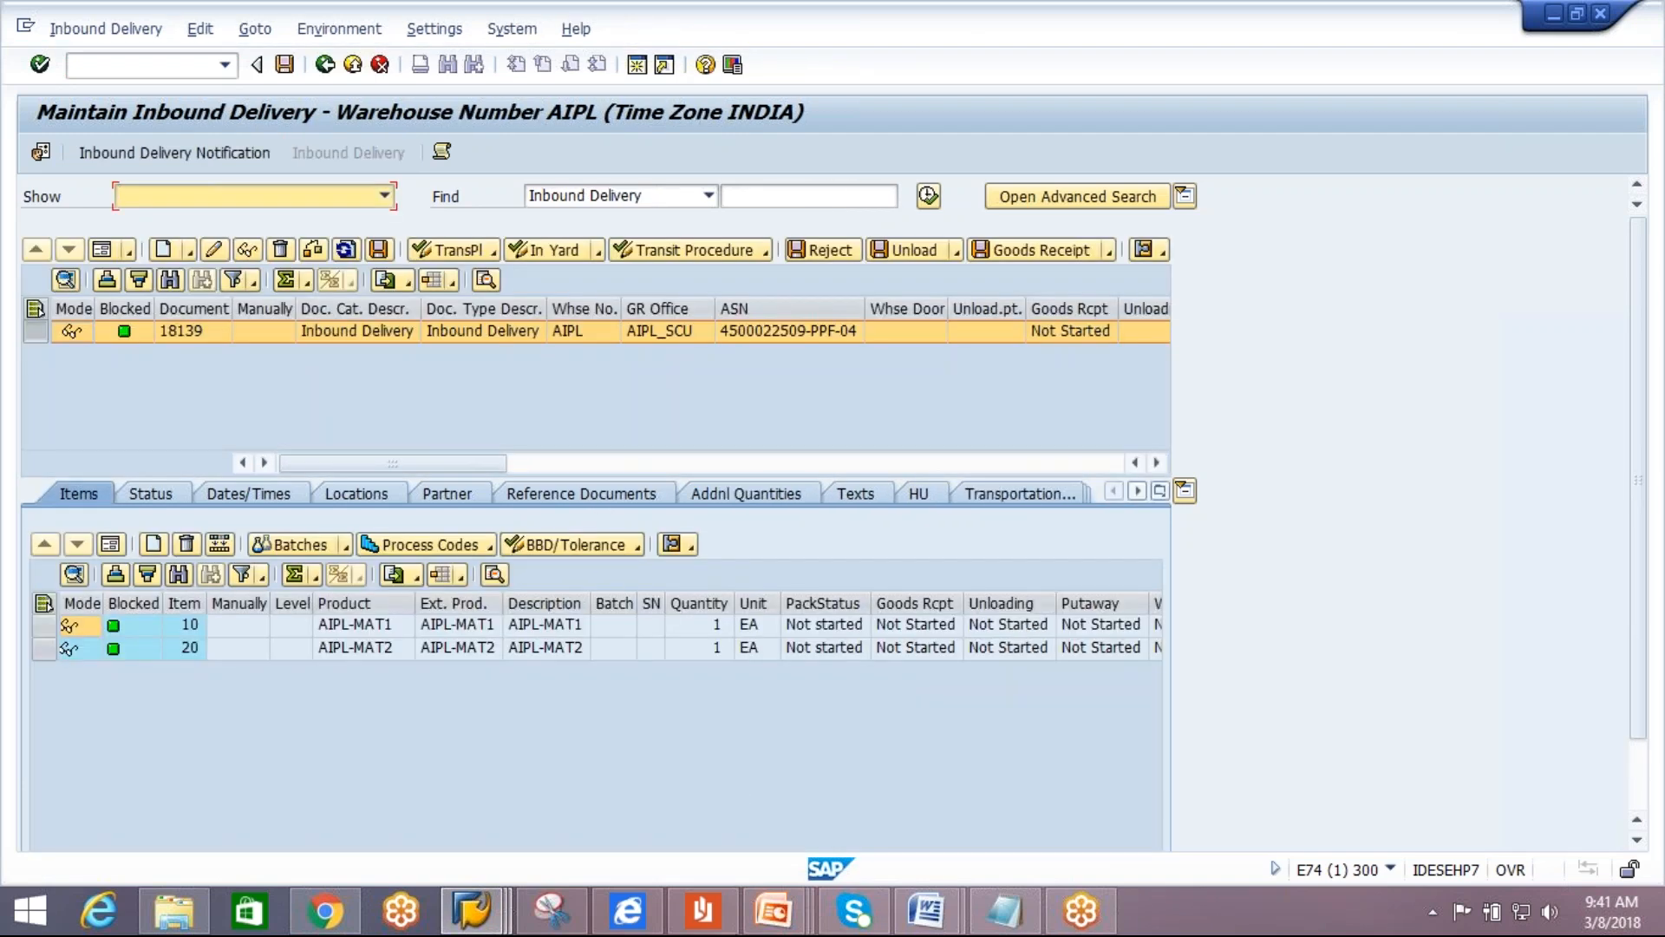
left_click(471, 910)
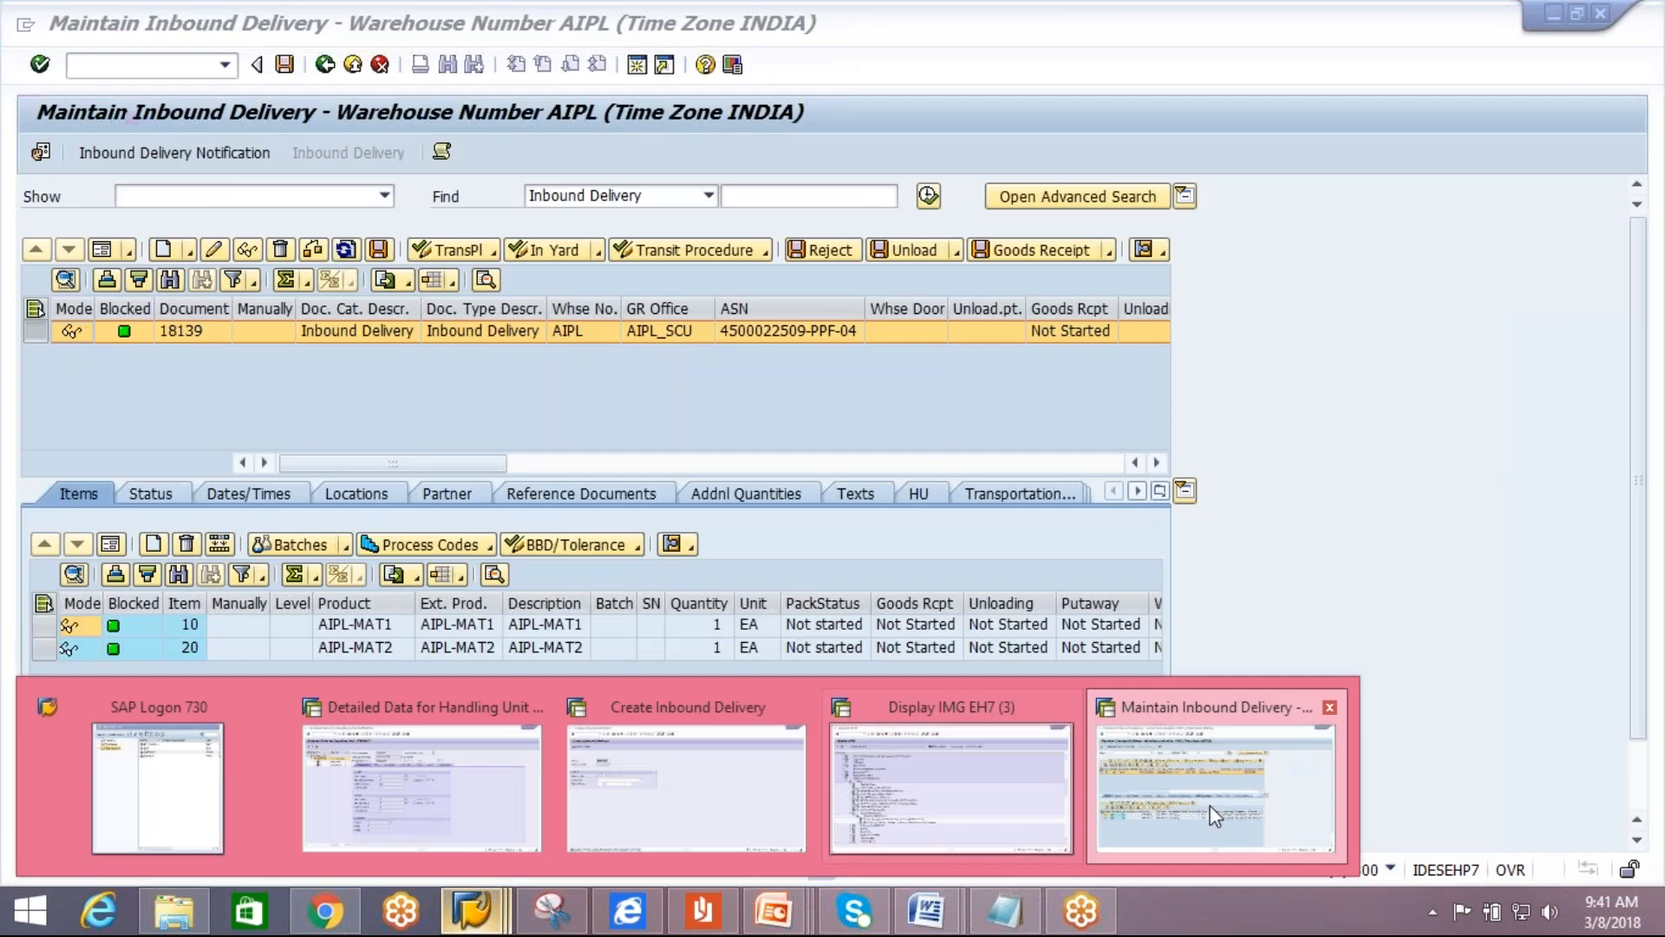
left_click(1212, 808)
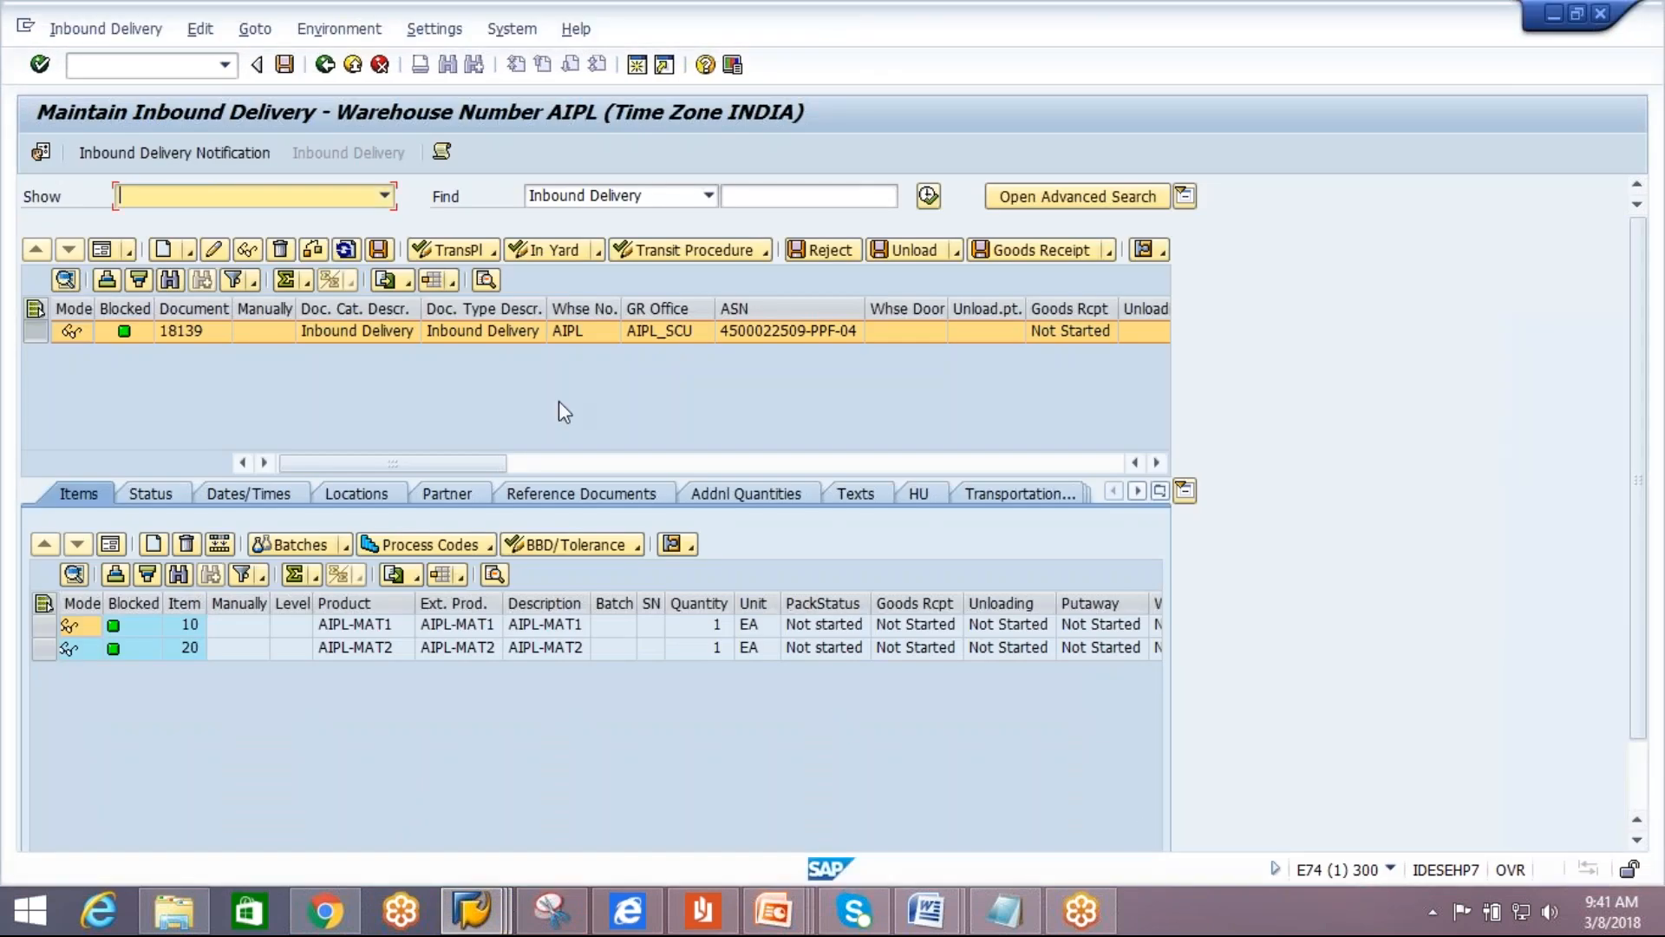
left_click(175, 157)
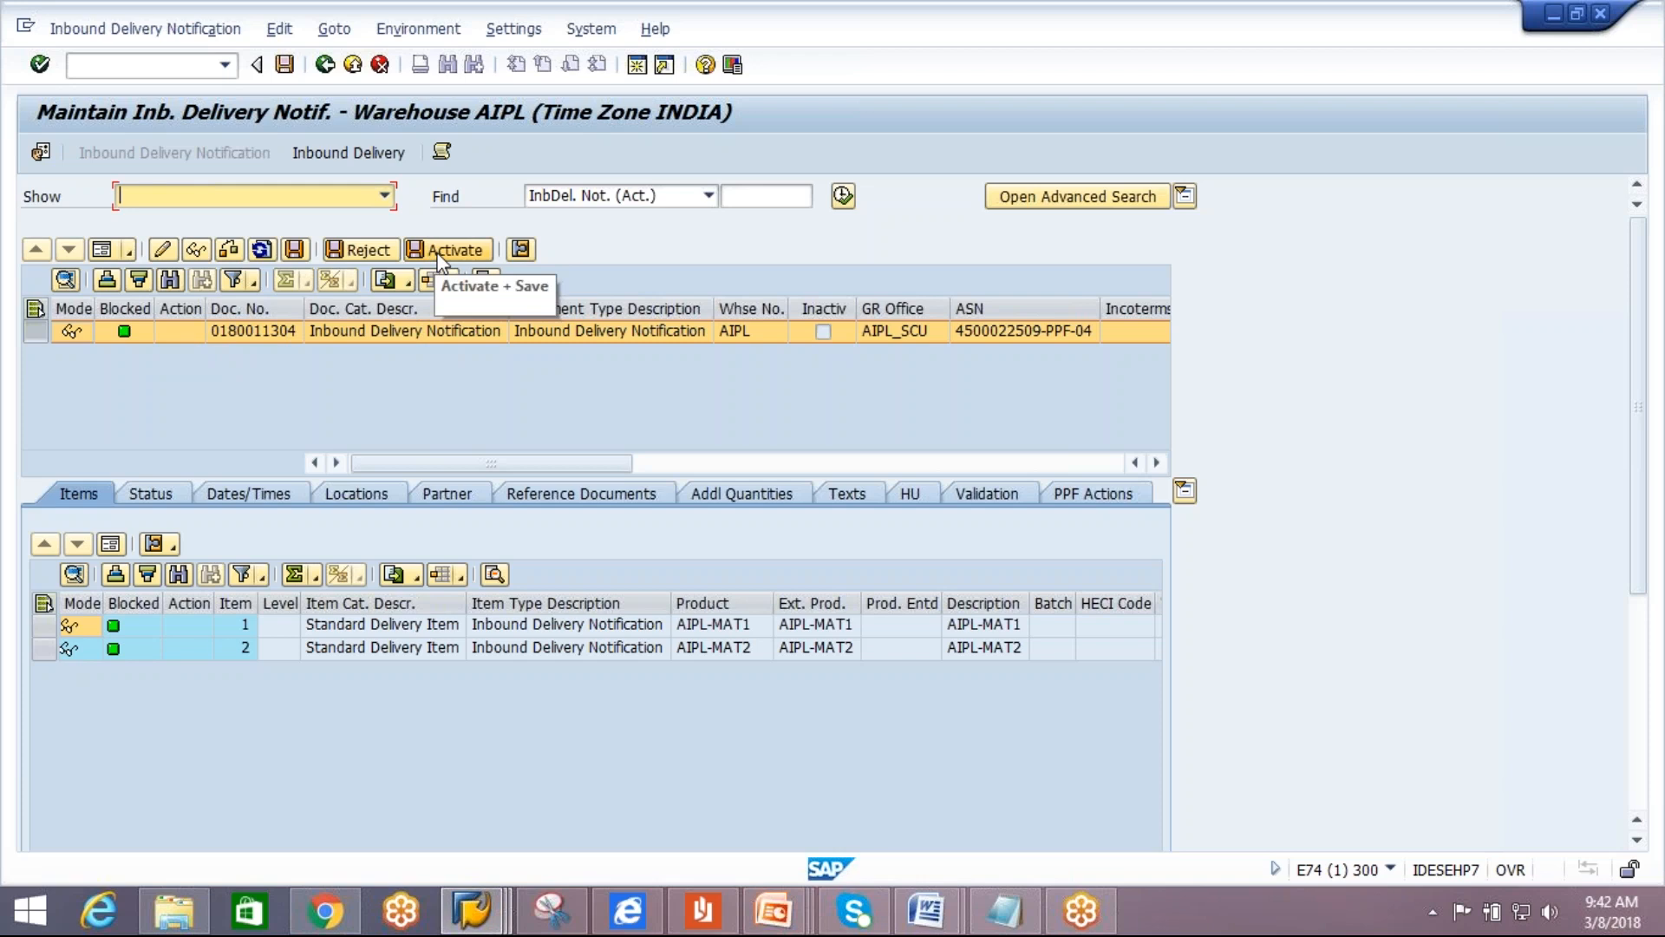
Open an additional EWM session and start transaction sppfcadm in it.
left_click(471, 911)
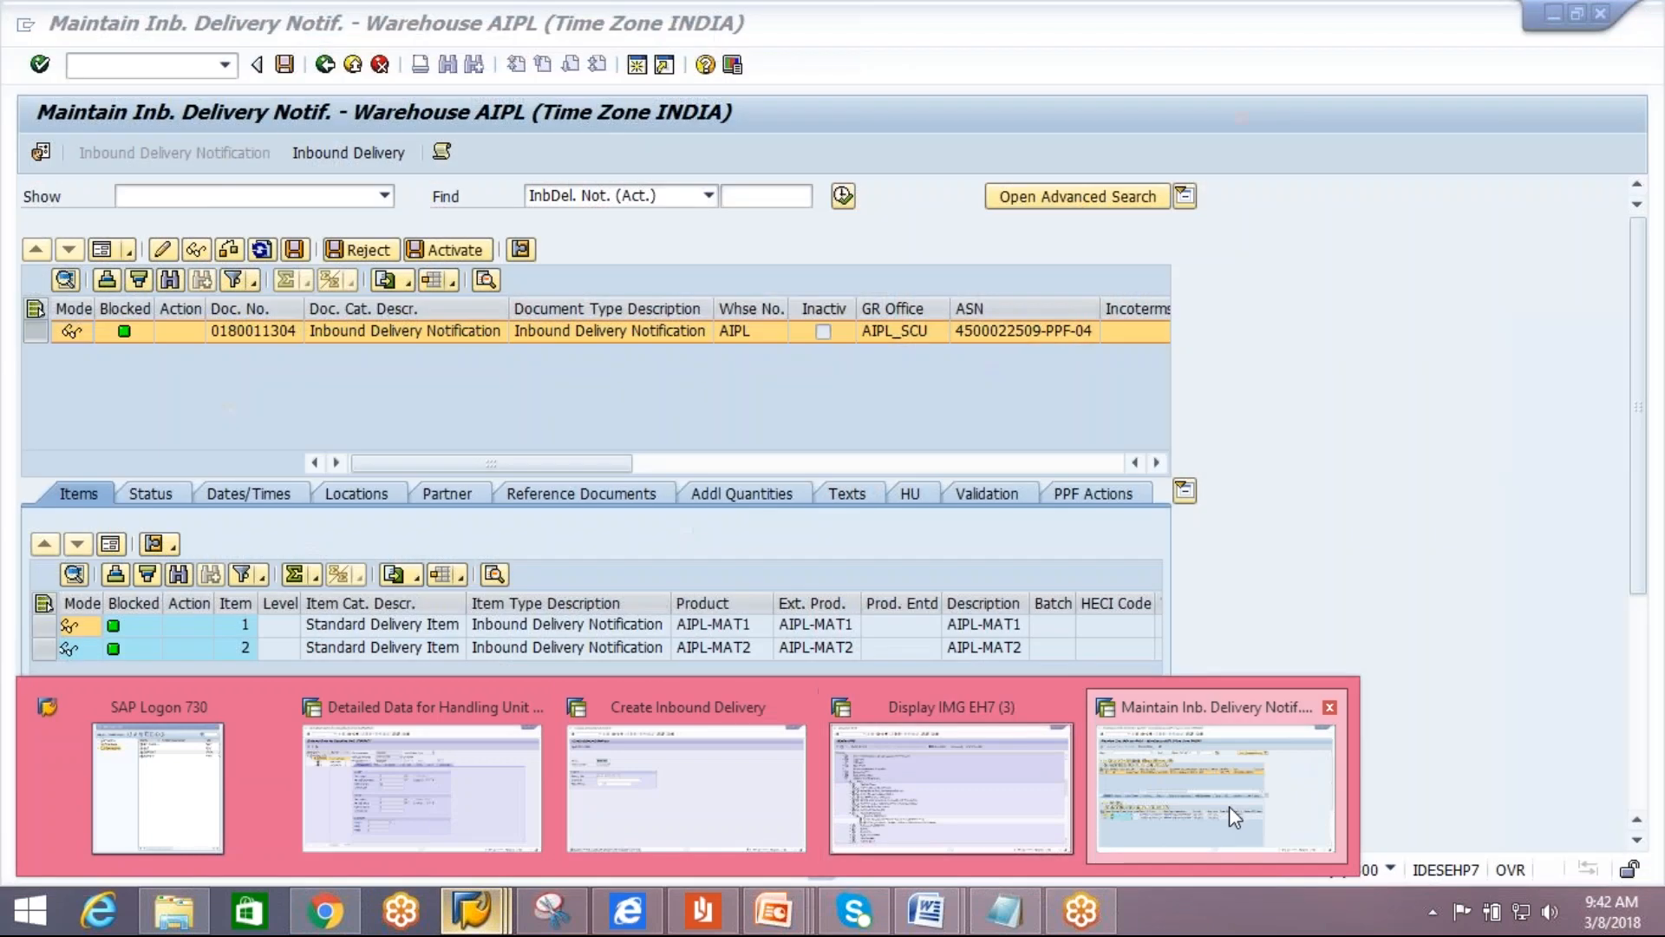
left_click(1229, 805)
left_click(638, 65)
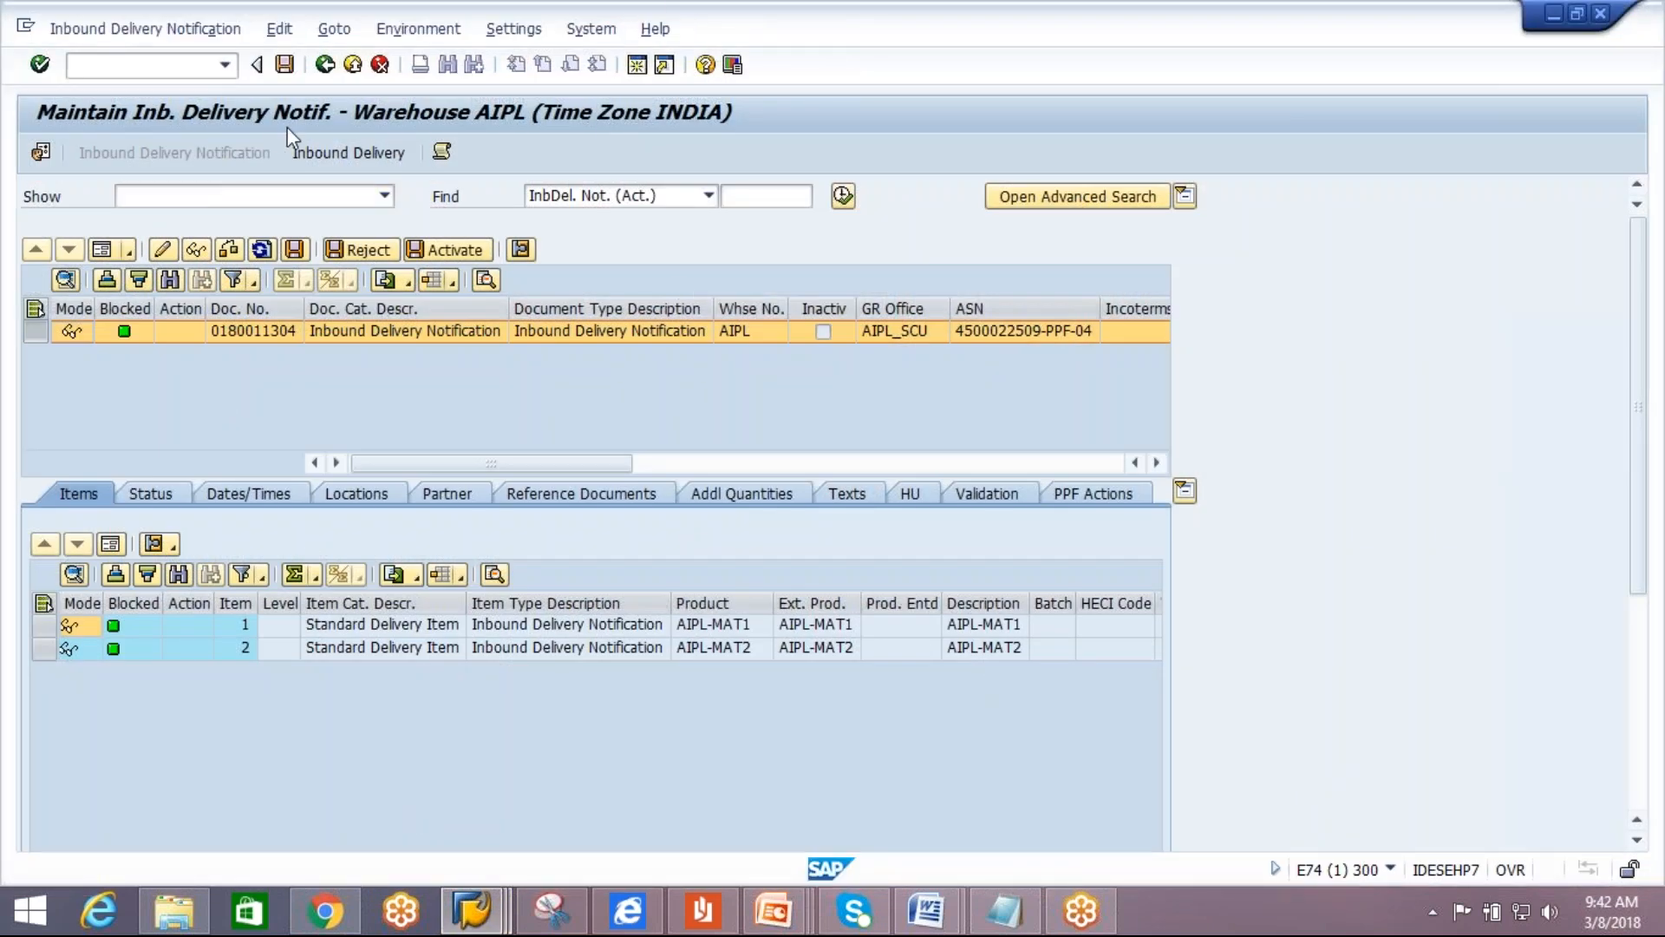
type("sppfcadm")
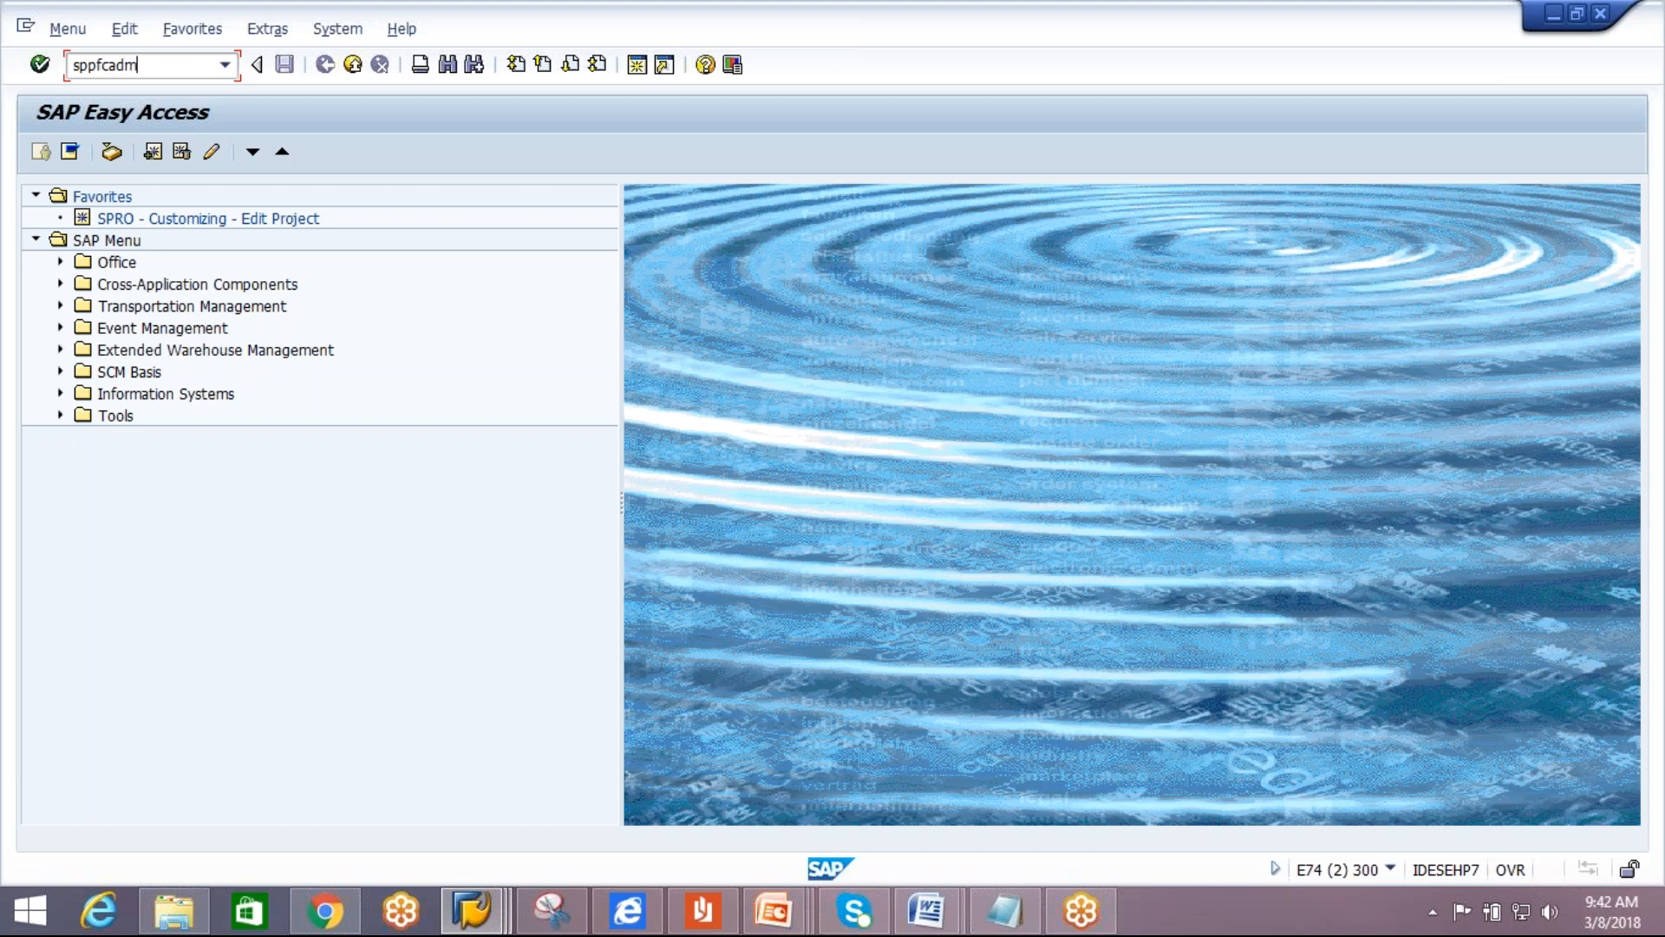
key("Return")
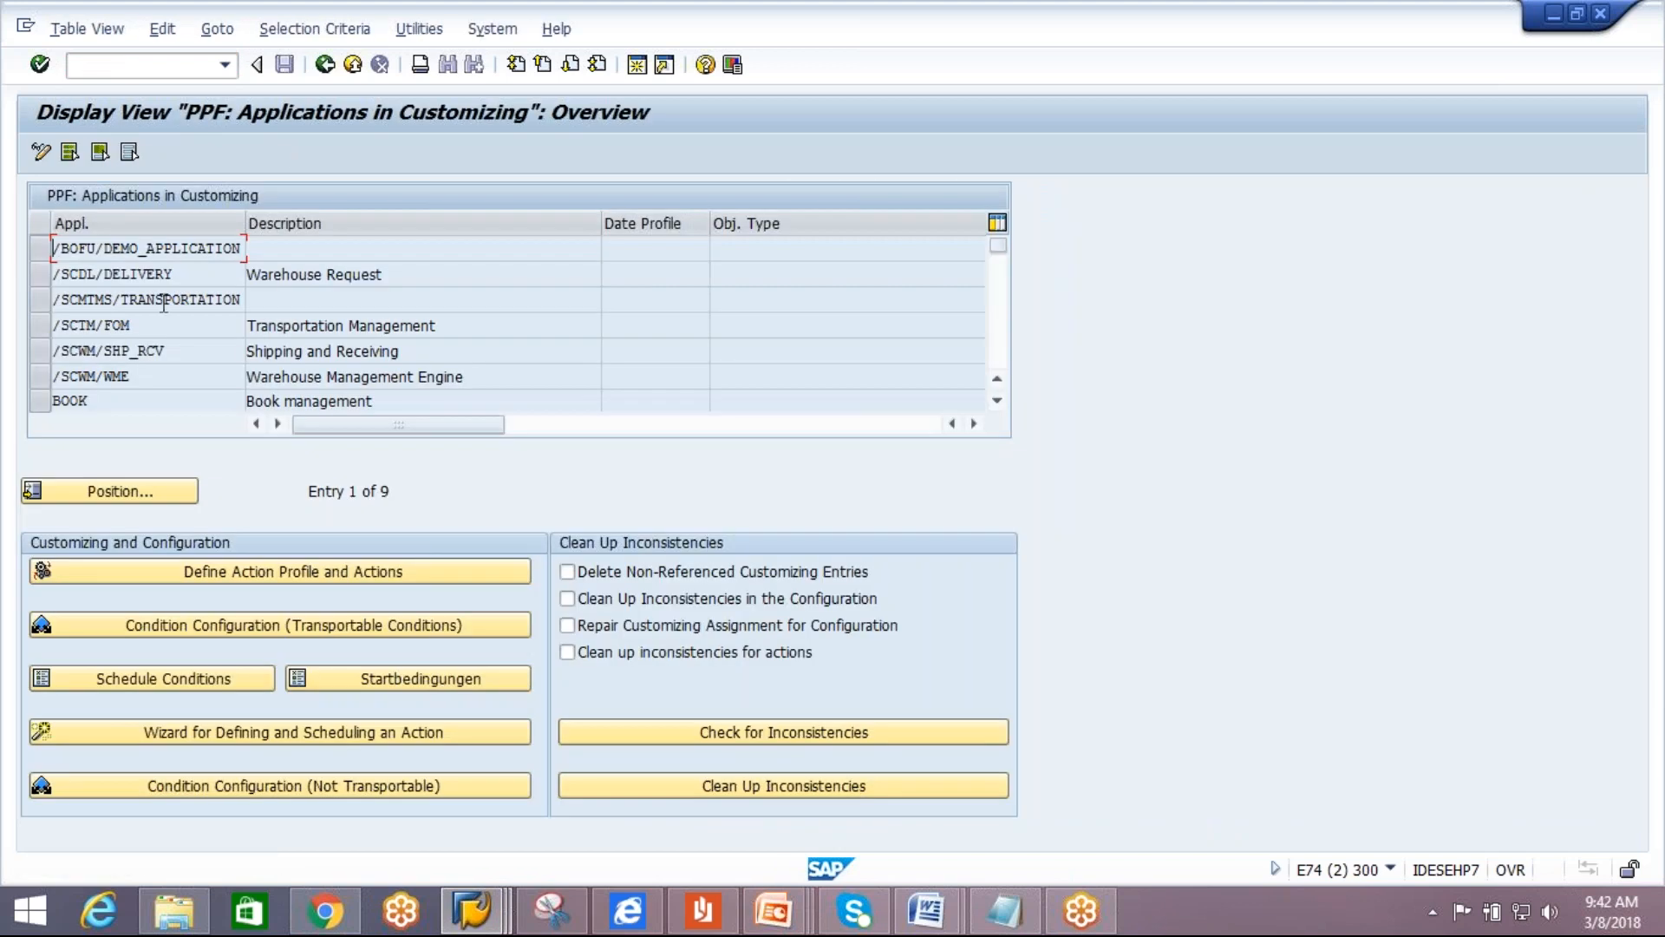
Display the action definitions of action profile /SCDL/IDR within the /SCDL/DELIVERY application.
left_click(44, 278)
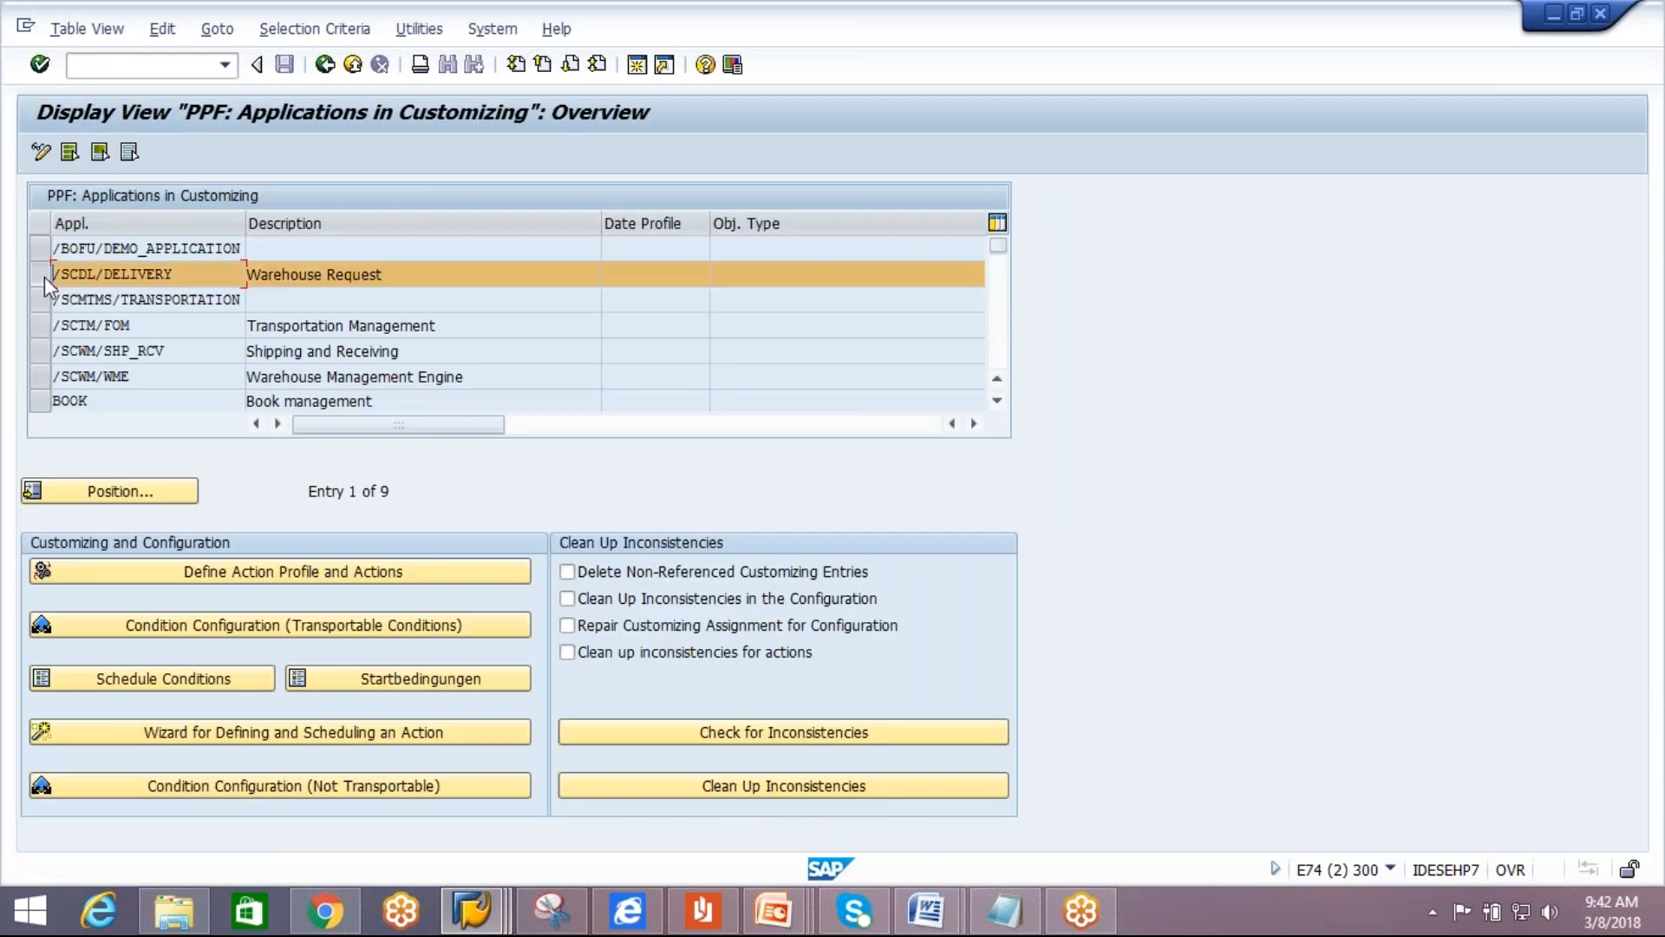
left_click(230, 574)
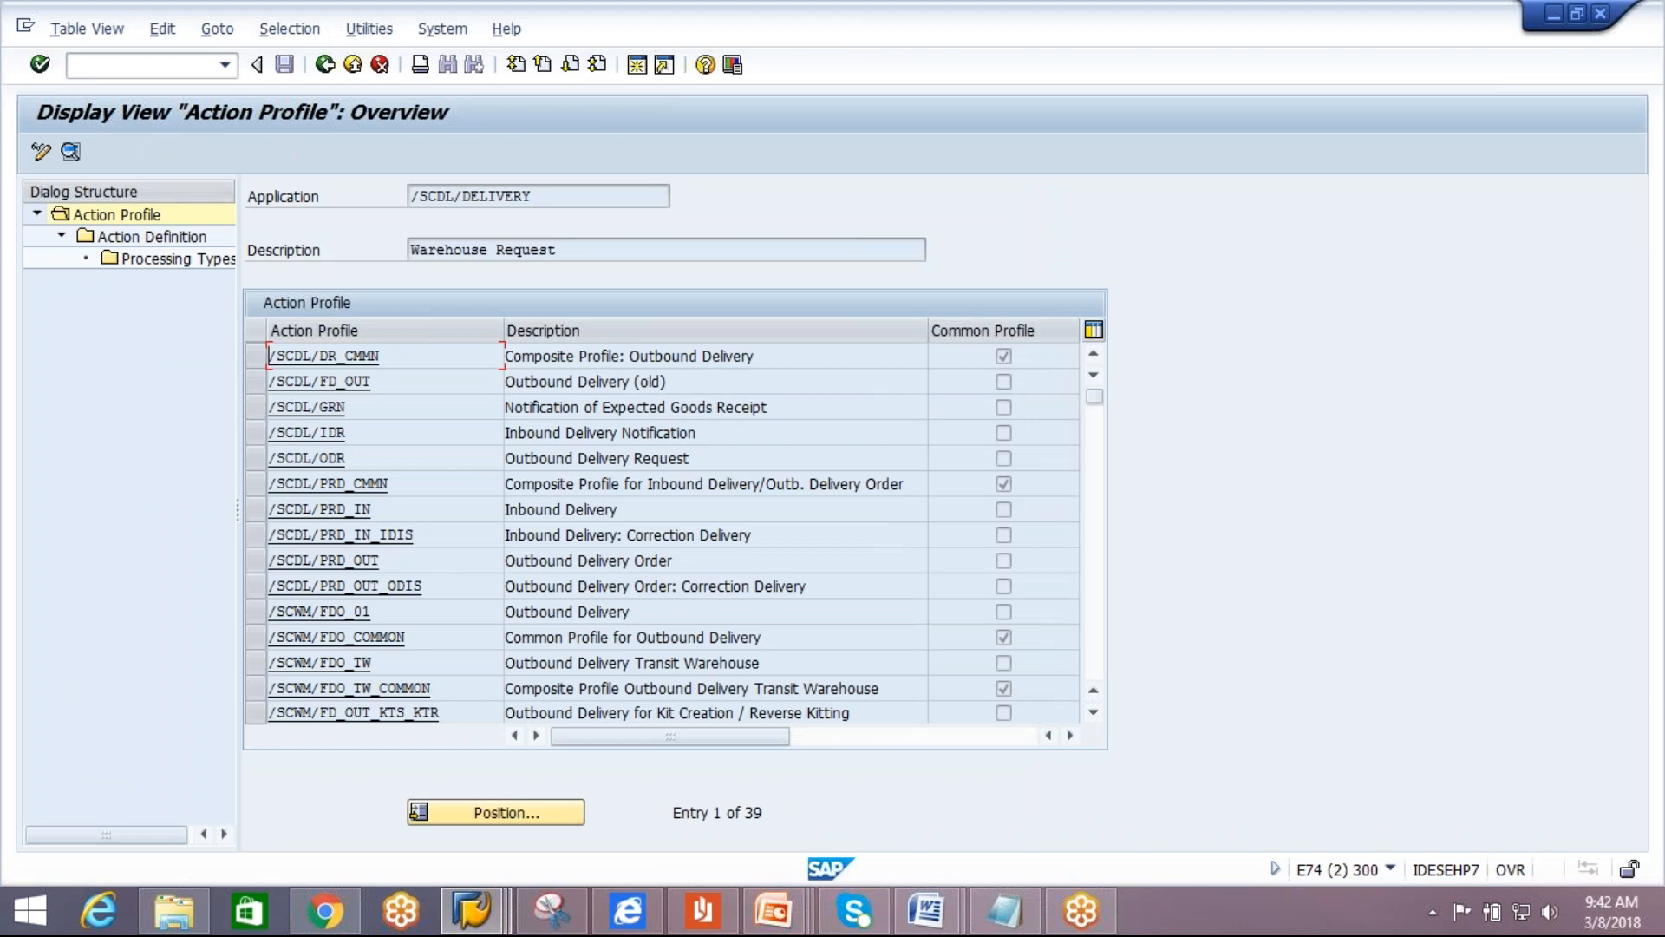
left_click(254, 431)
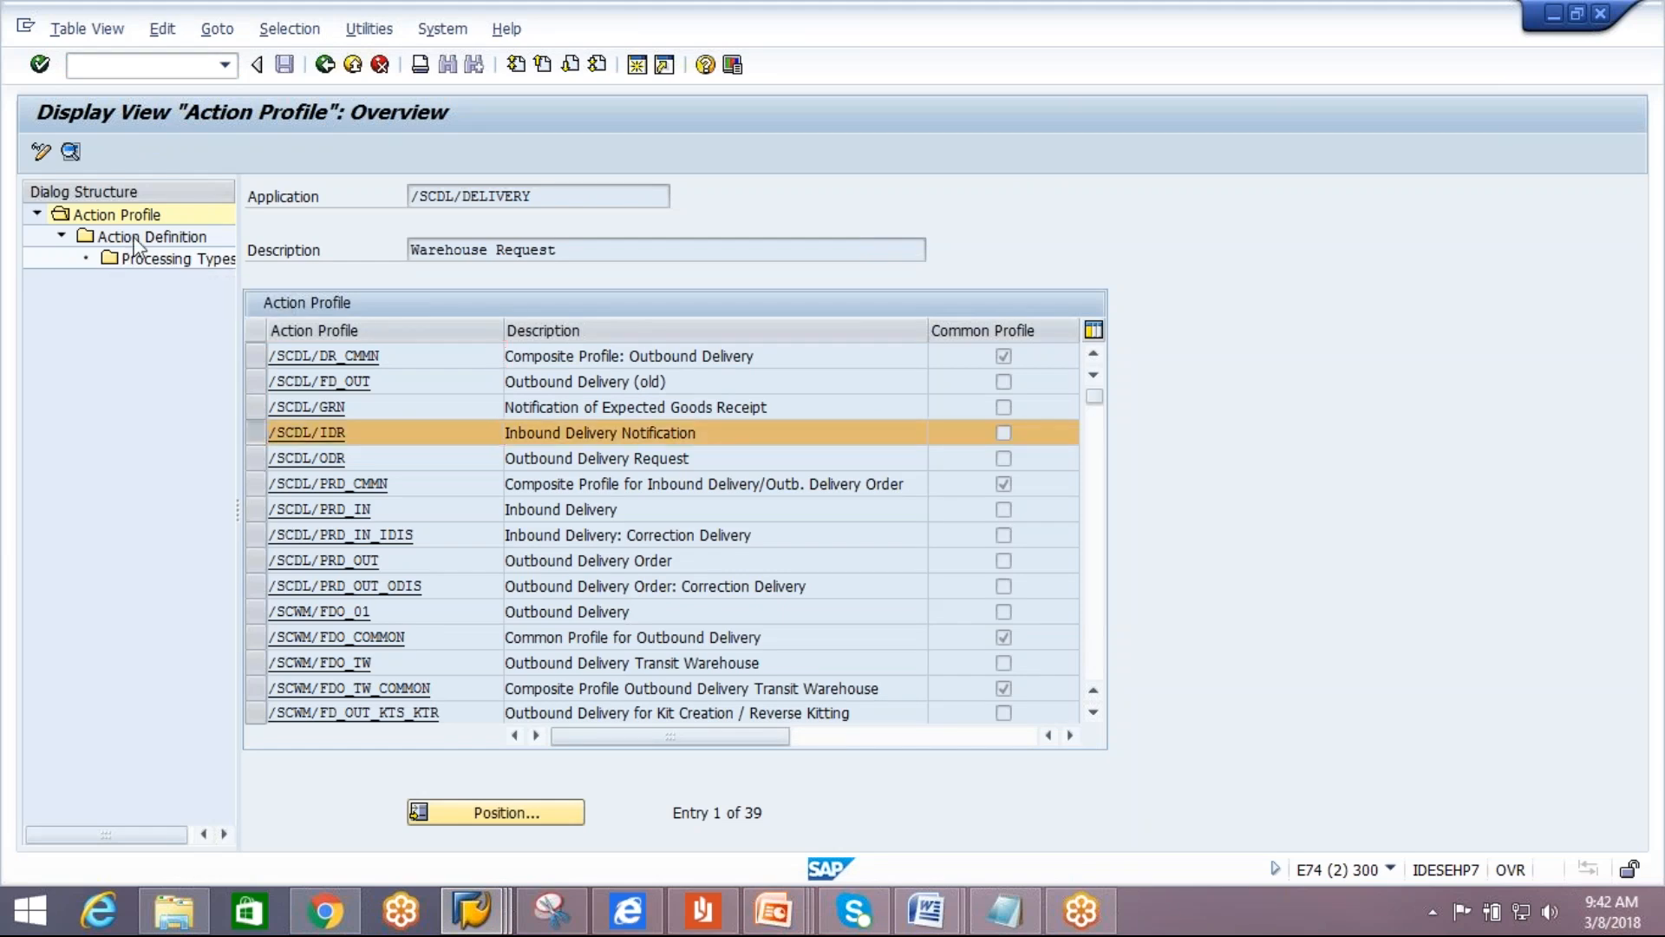
double_click(135, 240)
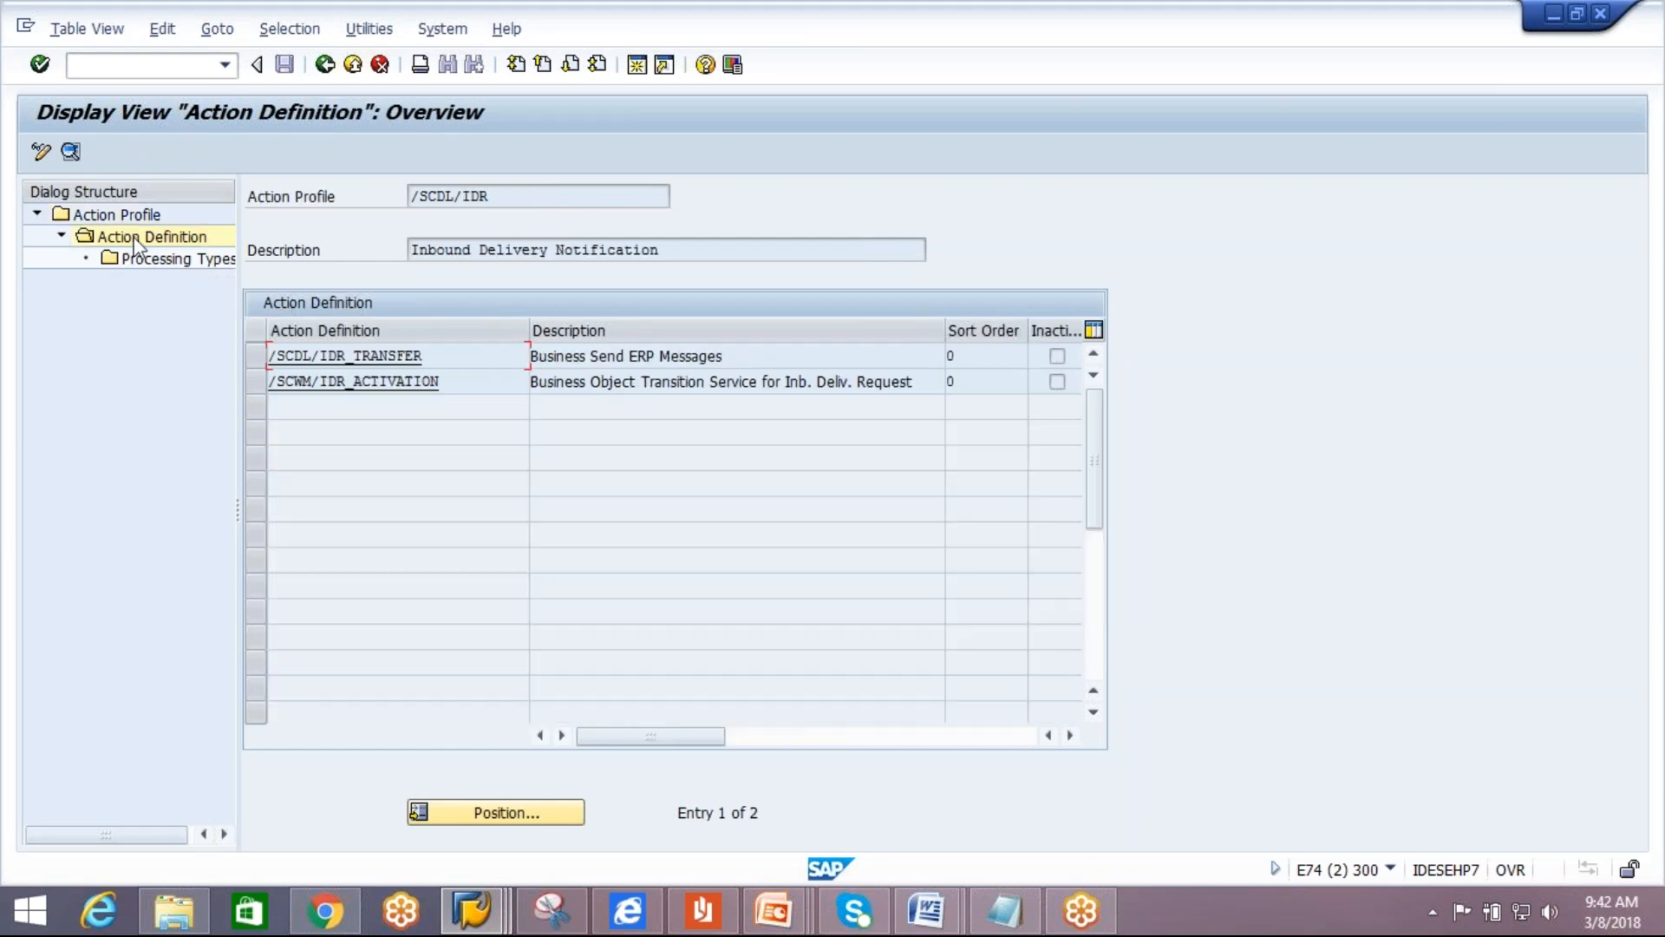
Switch the action definitions to change mode and open the details of /SCDL/IDR_TRANSFER.
left_click(251, 354)
left_click(47, 152)
left_click(258, 362)
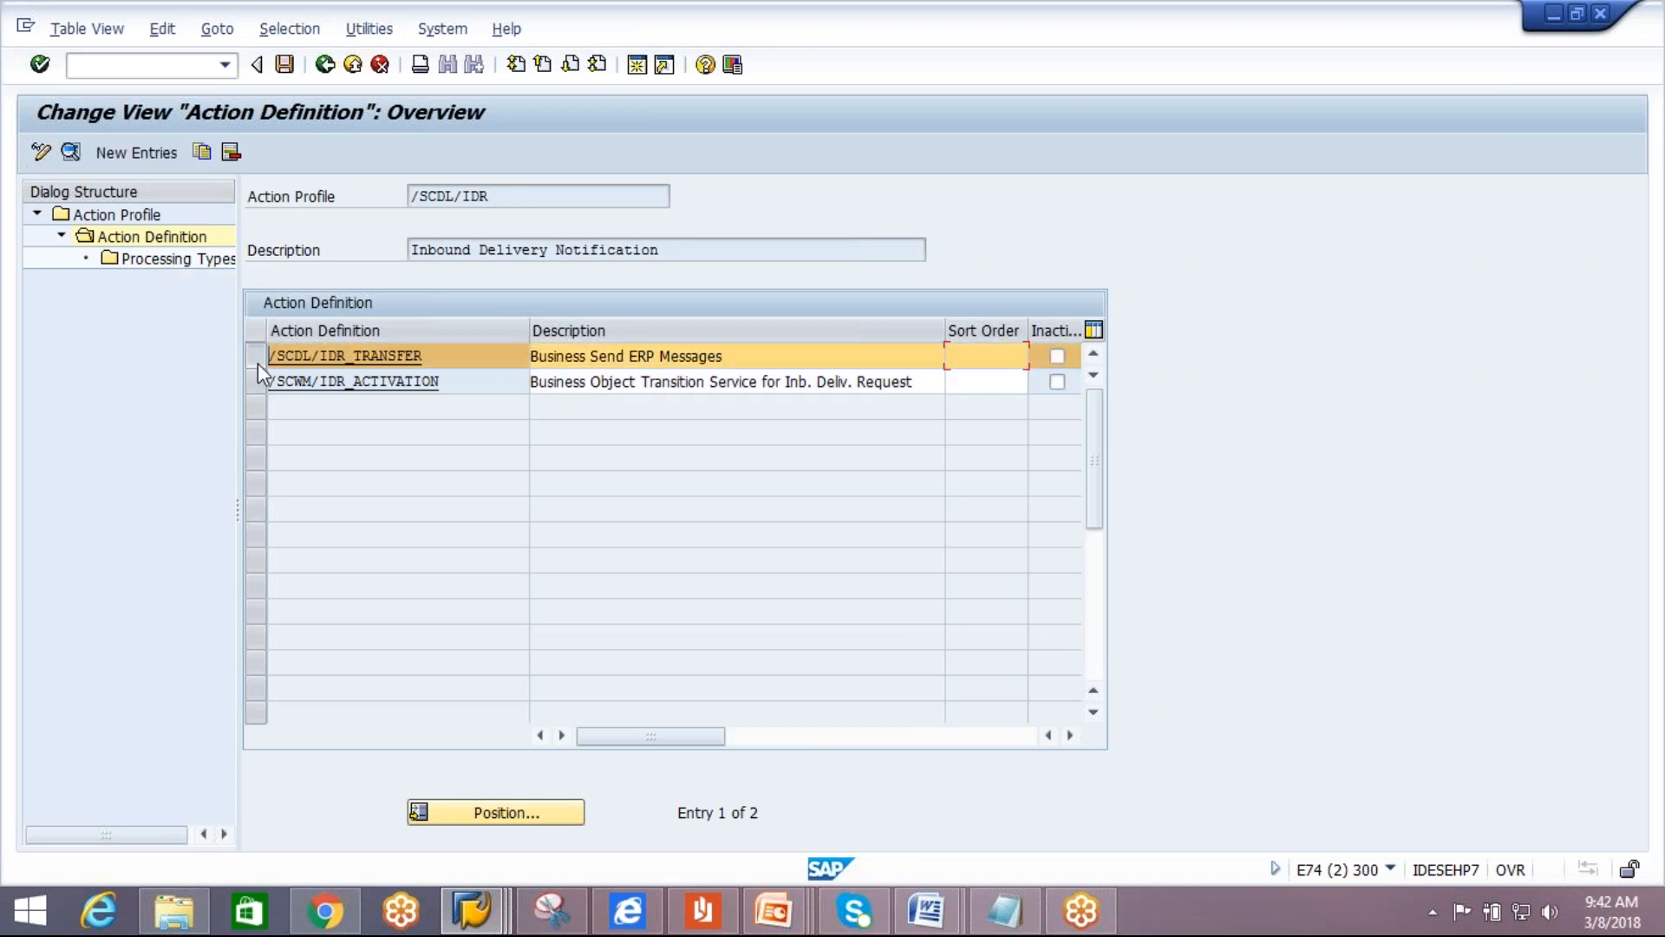
left_click(71, 155)
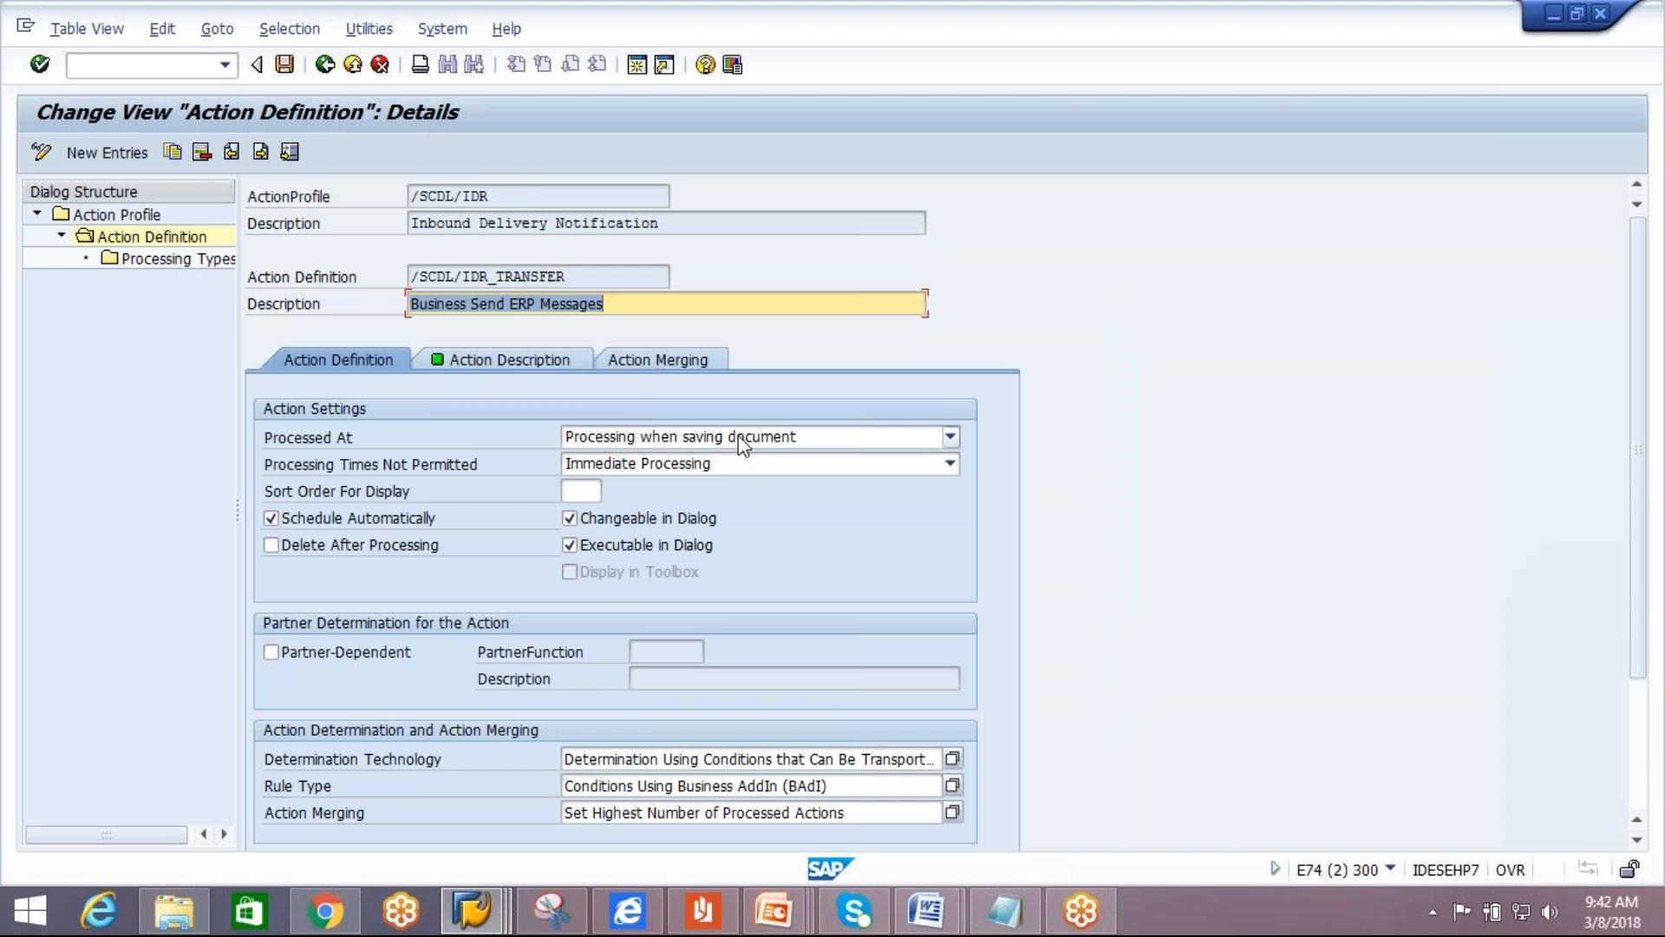
Set Processing Times Not Permitted to Selection Report and Immediate Processing, save with the transport request, and return to the action definition overview.
left_click(596, 465)
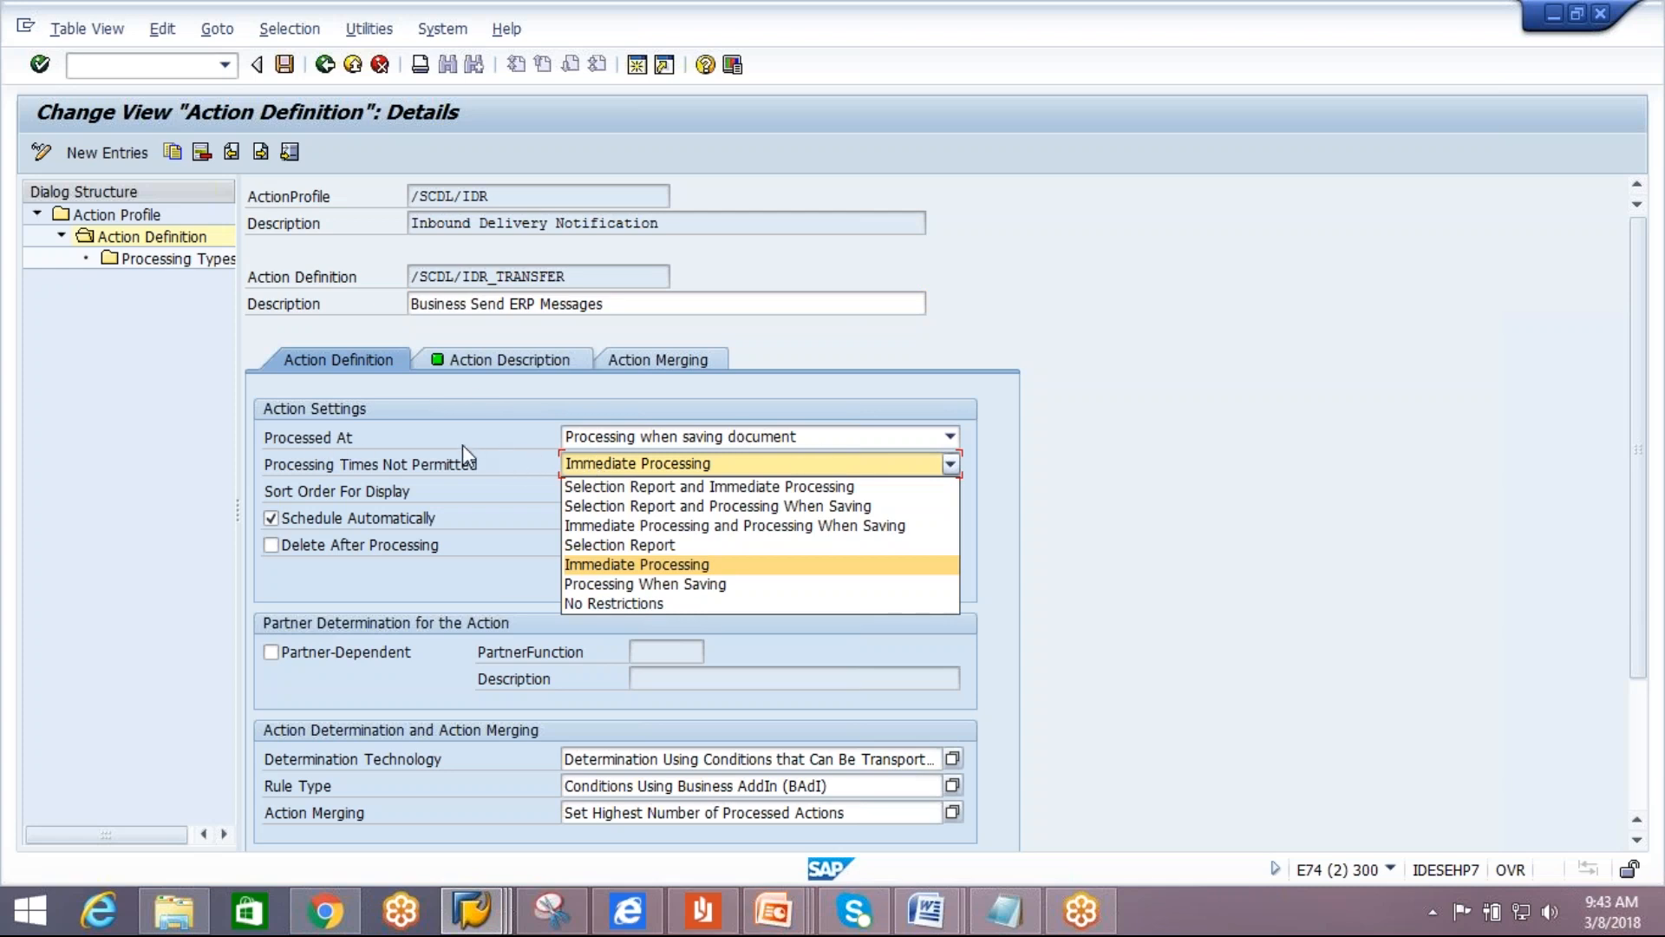
left_click(725, 490)
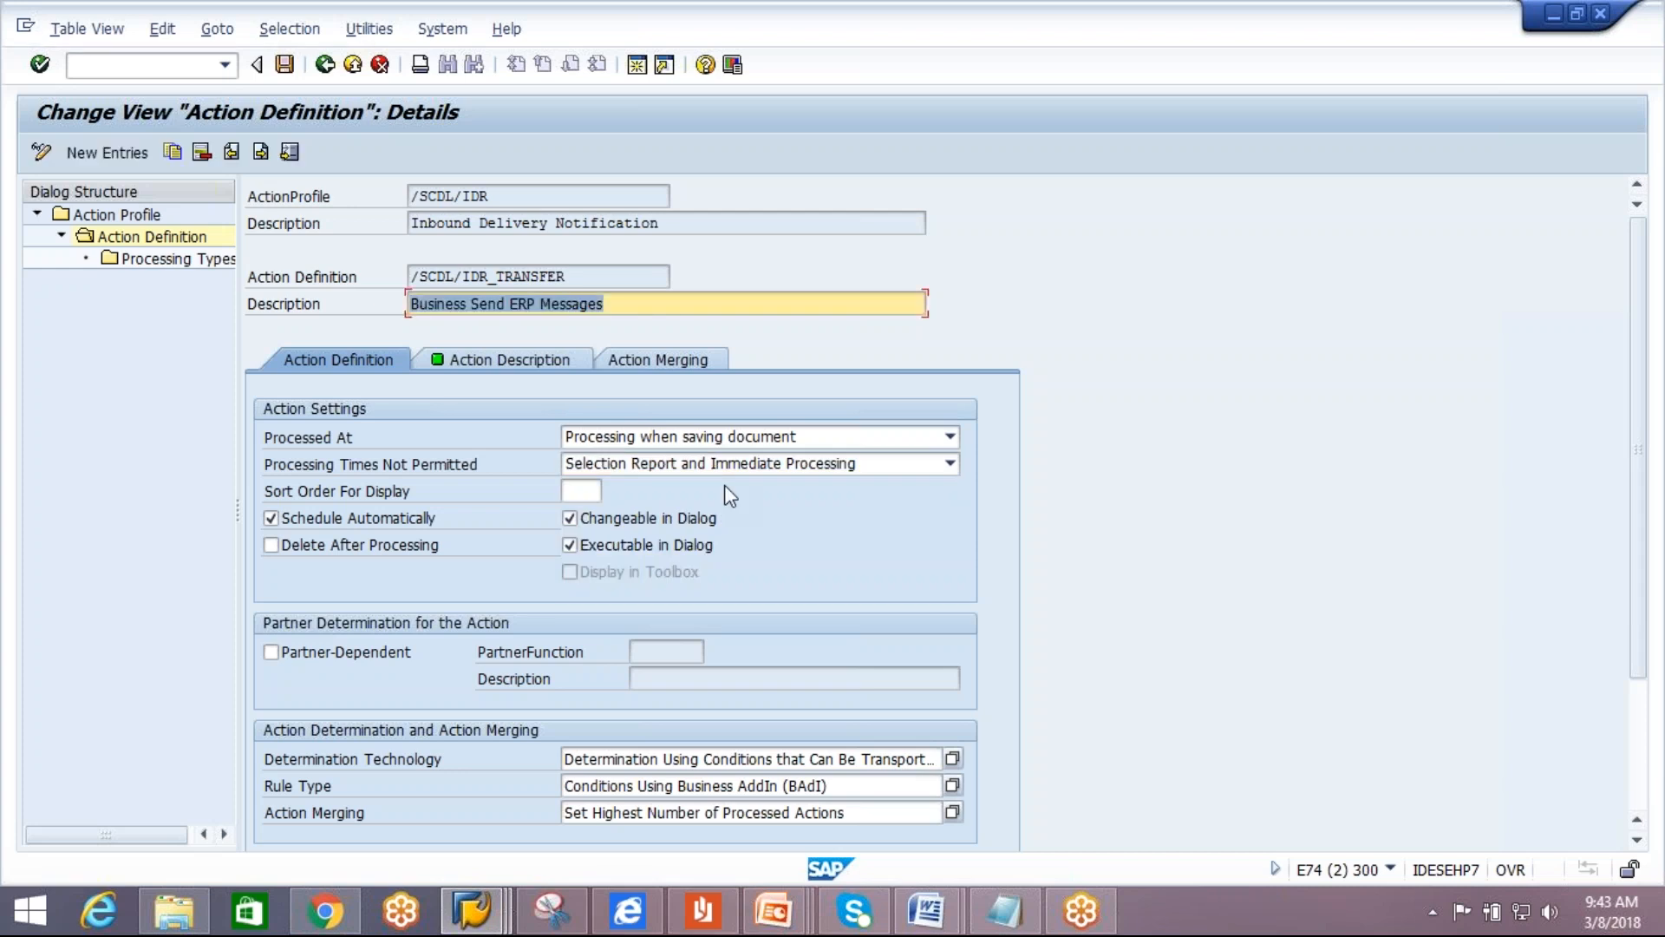
left_click(285, 64)
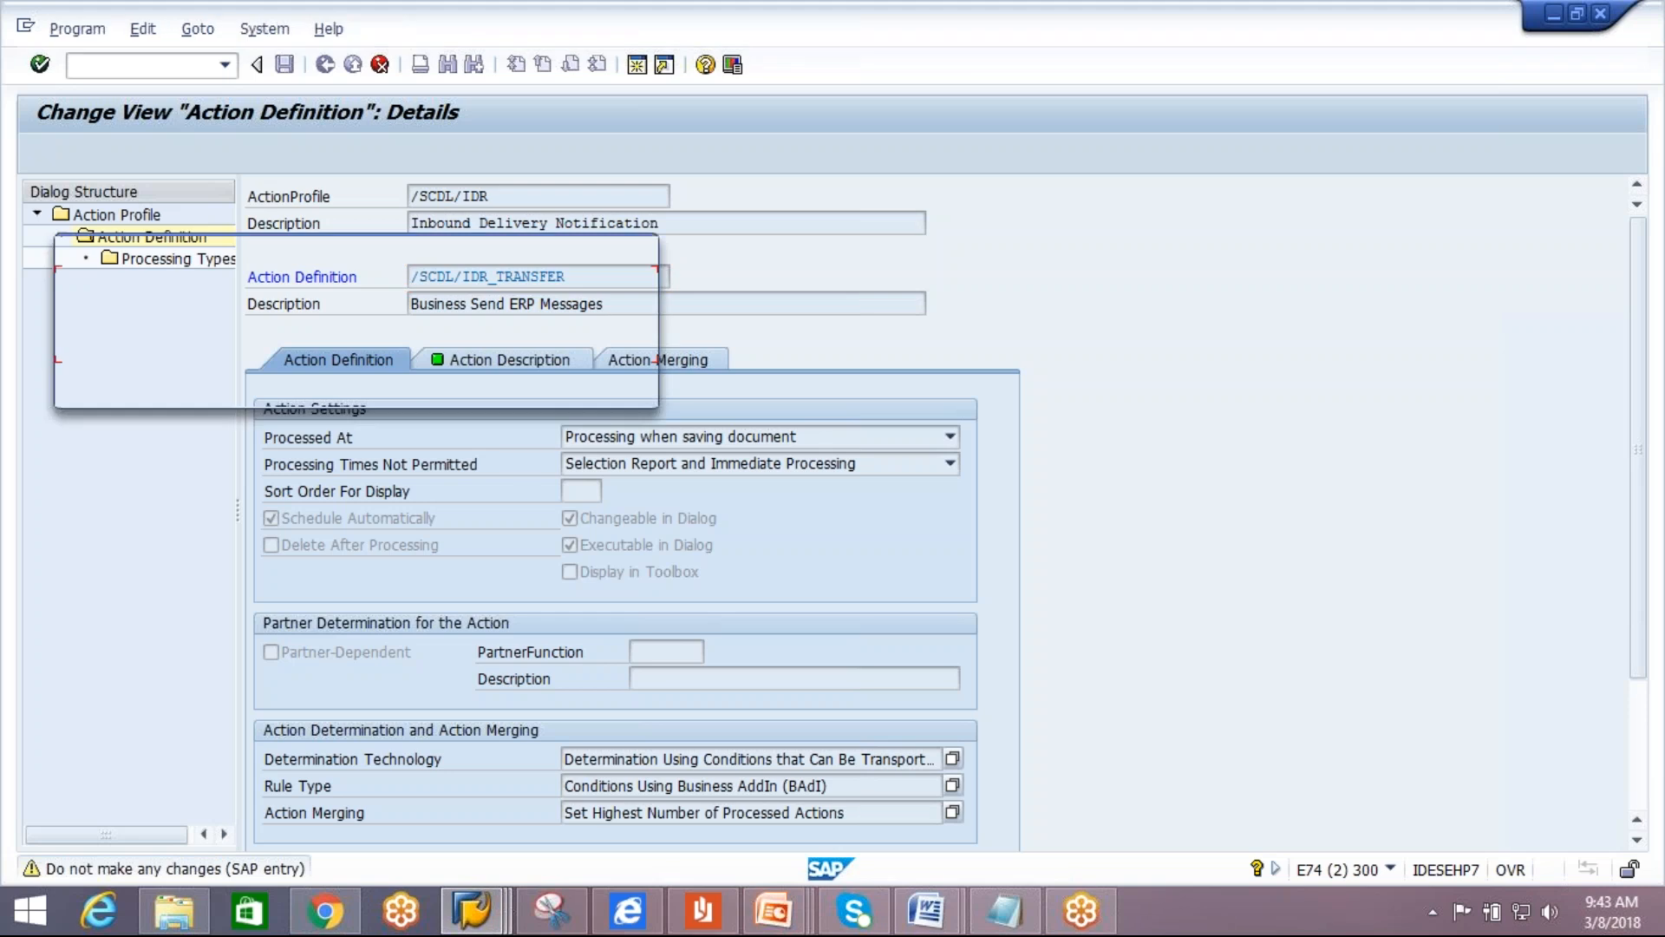
left_click(356, 385)
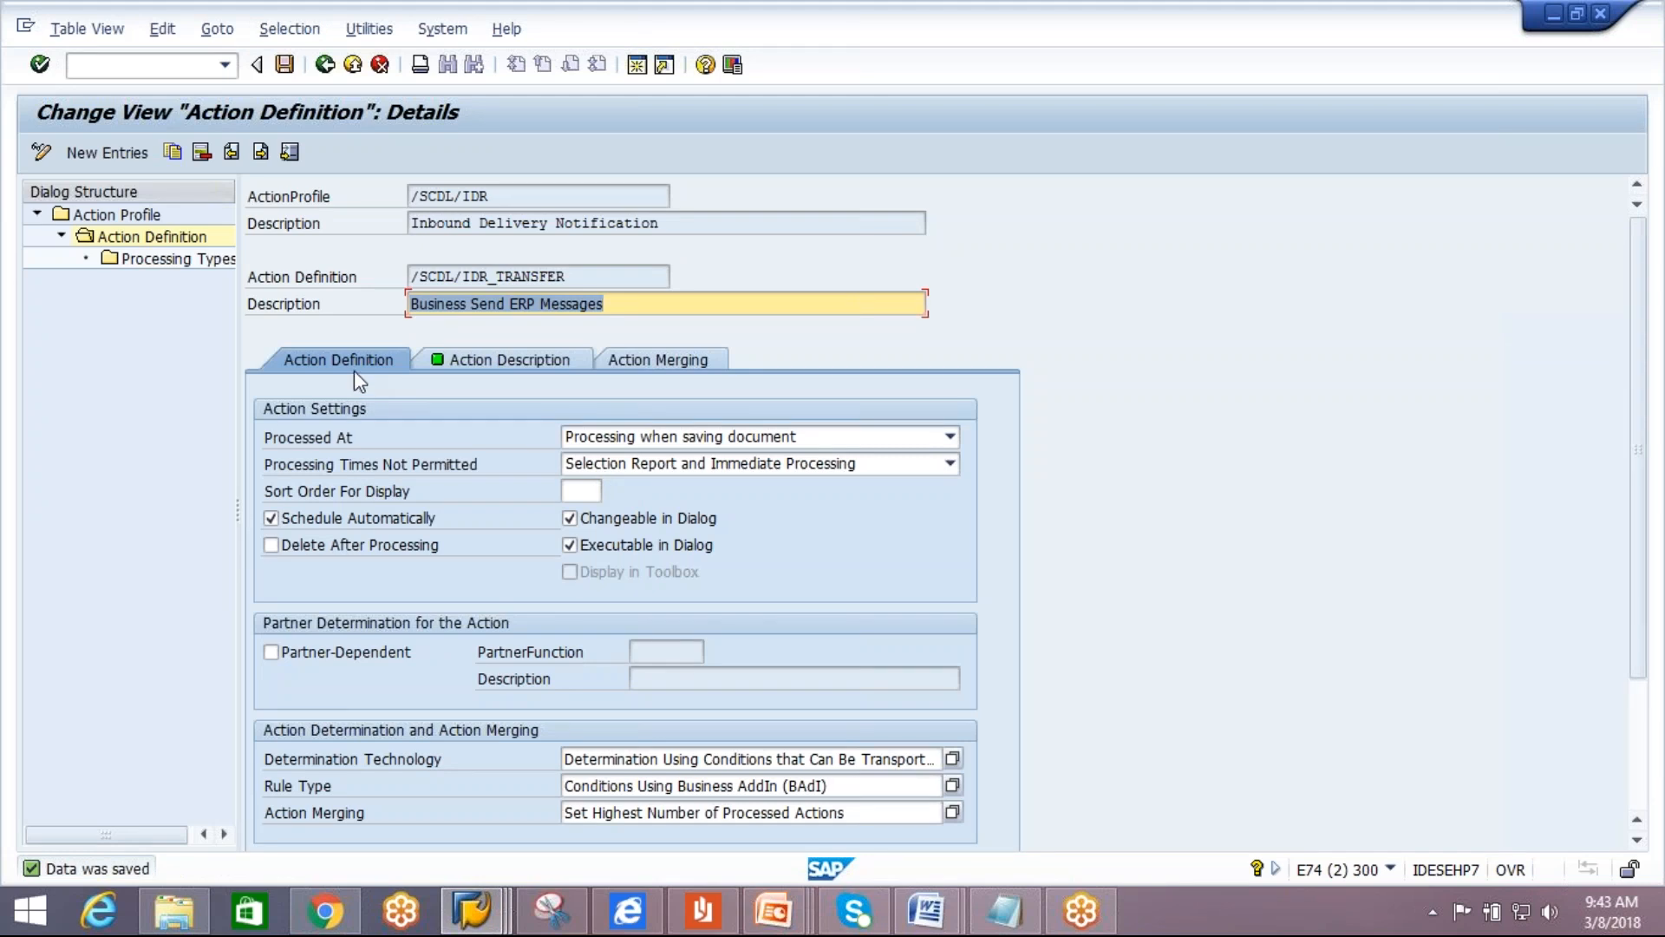
left_click(285, 66)
left_click(325, 64)
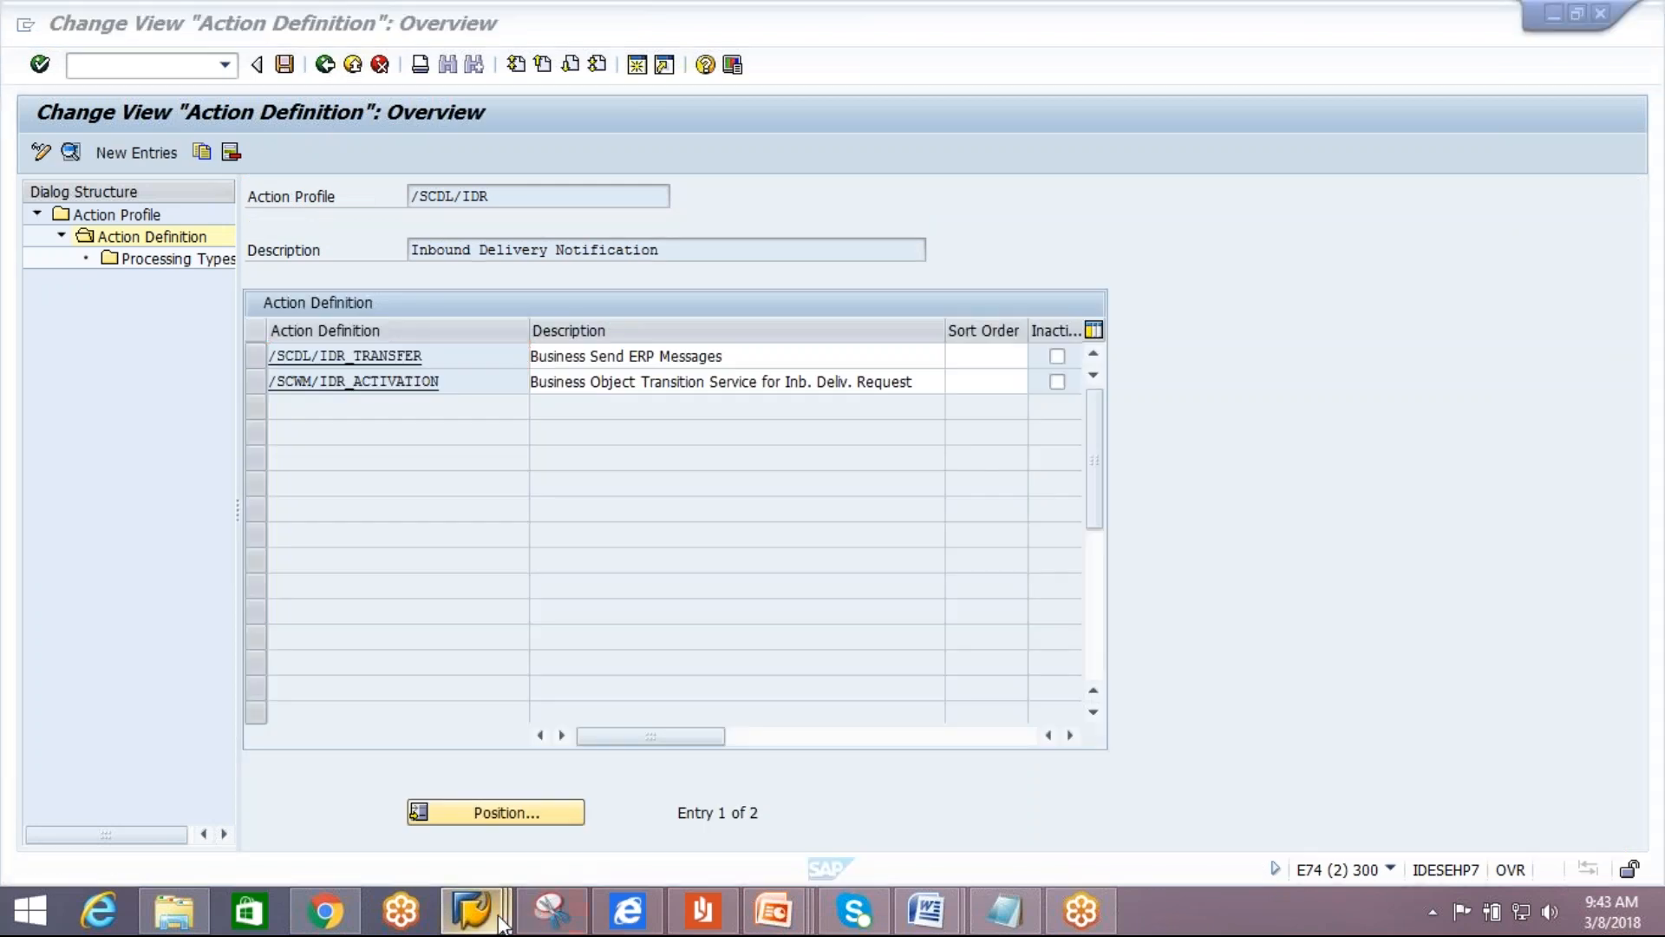
Go back to the Create Inbound Delivery session and start a delivery for the same purchase order with the external ID ending in PPF-05.
mouse_move(472, 909)
left_click(674, 788)
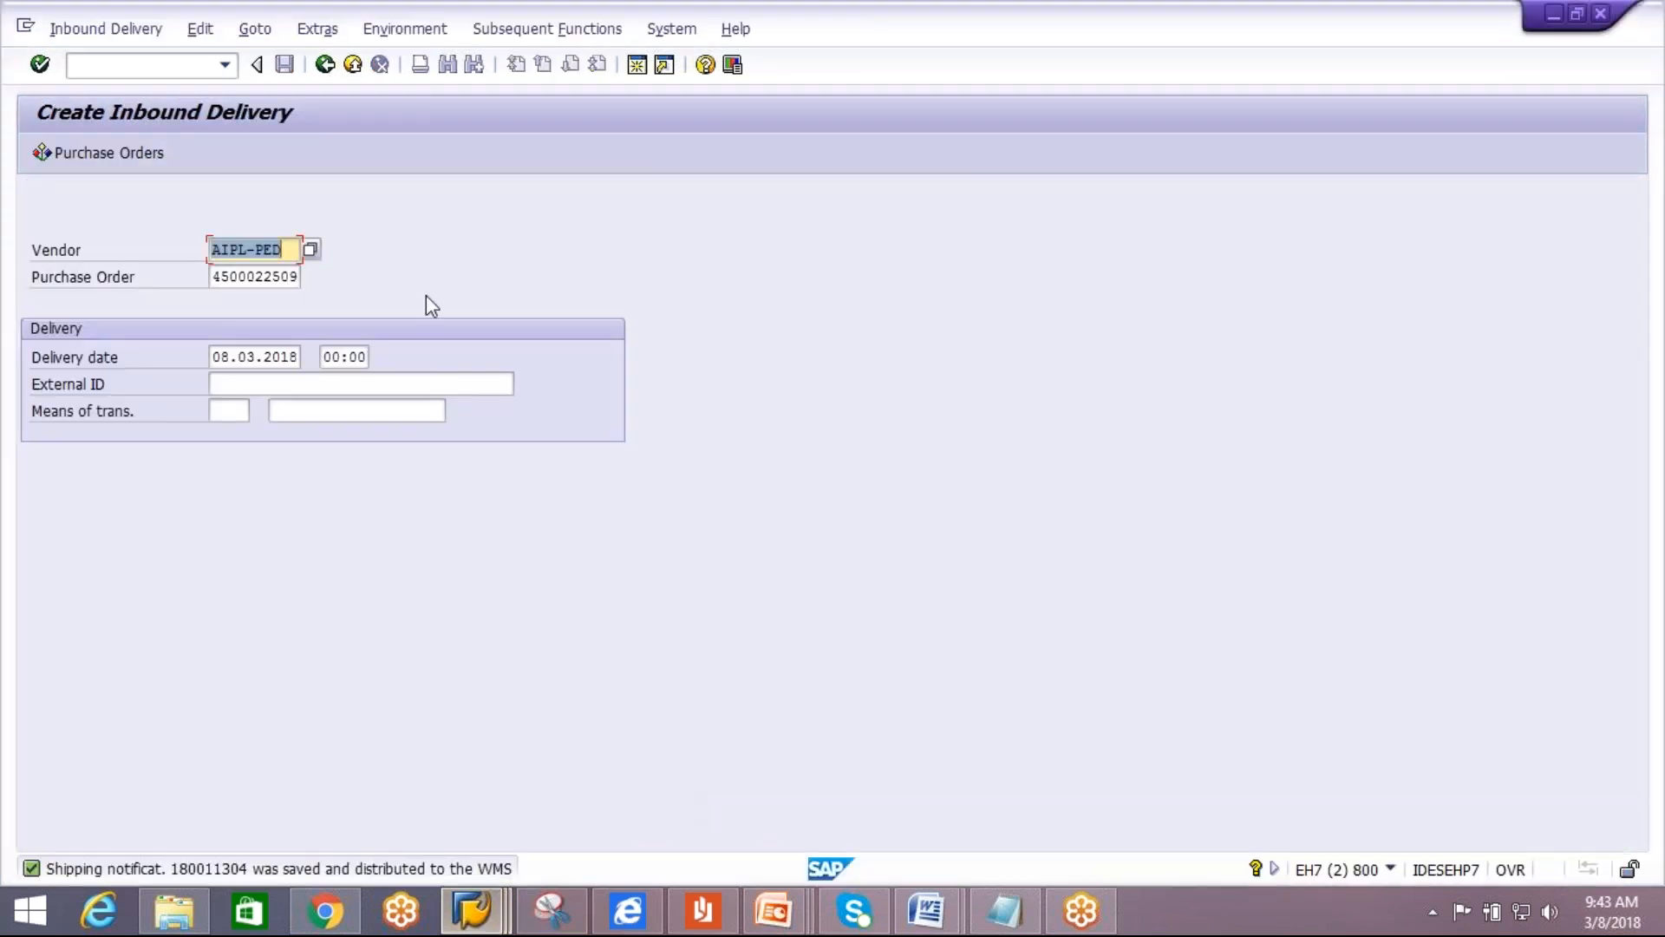
left_click(351, 383)
left_click(345, 407)
key("BackSpace")
type("5")
key("Return")
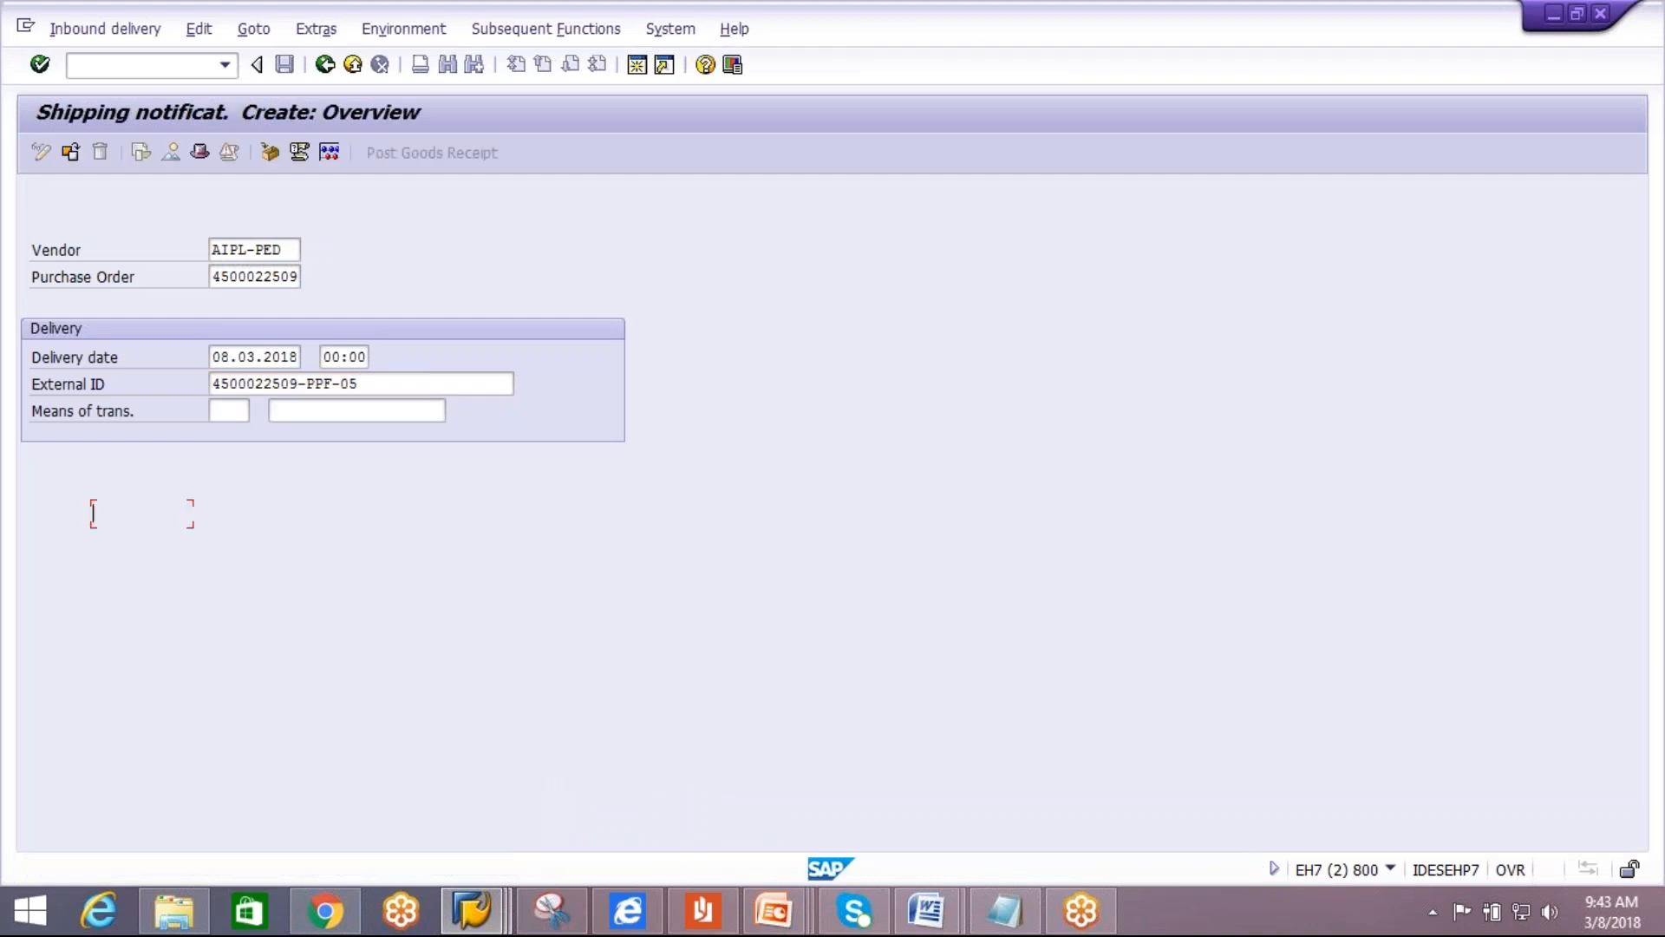
Set the delivery quantities of AIPL-MAT1 and AIPL-MAT2 to 1 each and save the PPF-05 inbound delivery.
left_click(230, 468)
key("BackSpace")
key("BackSpace")
type("1")
left_click(233, 486)
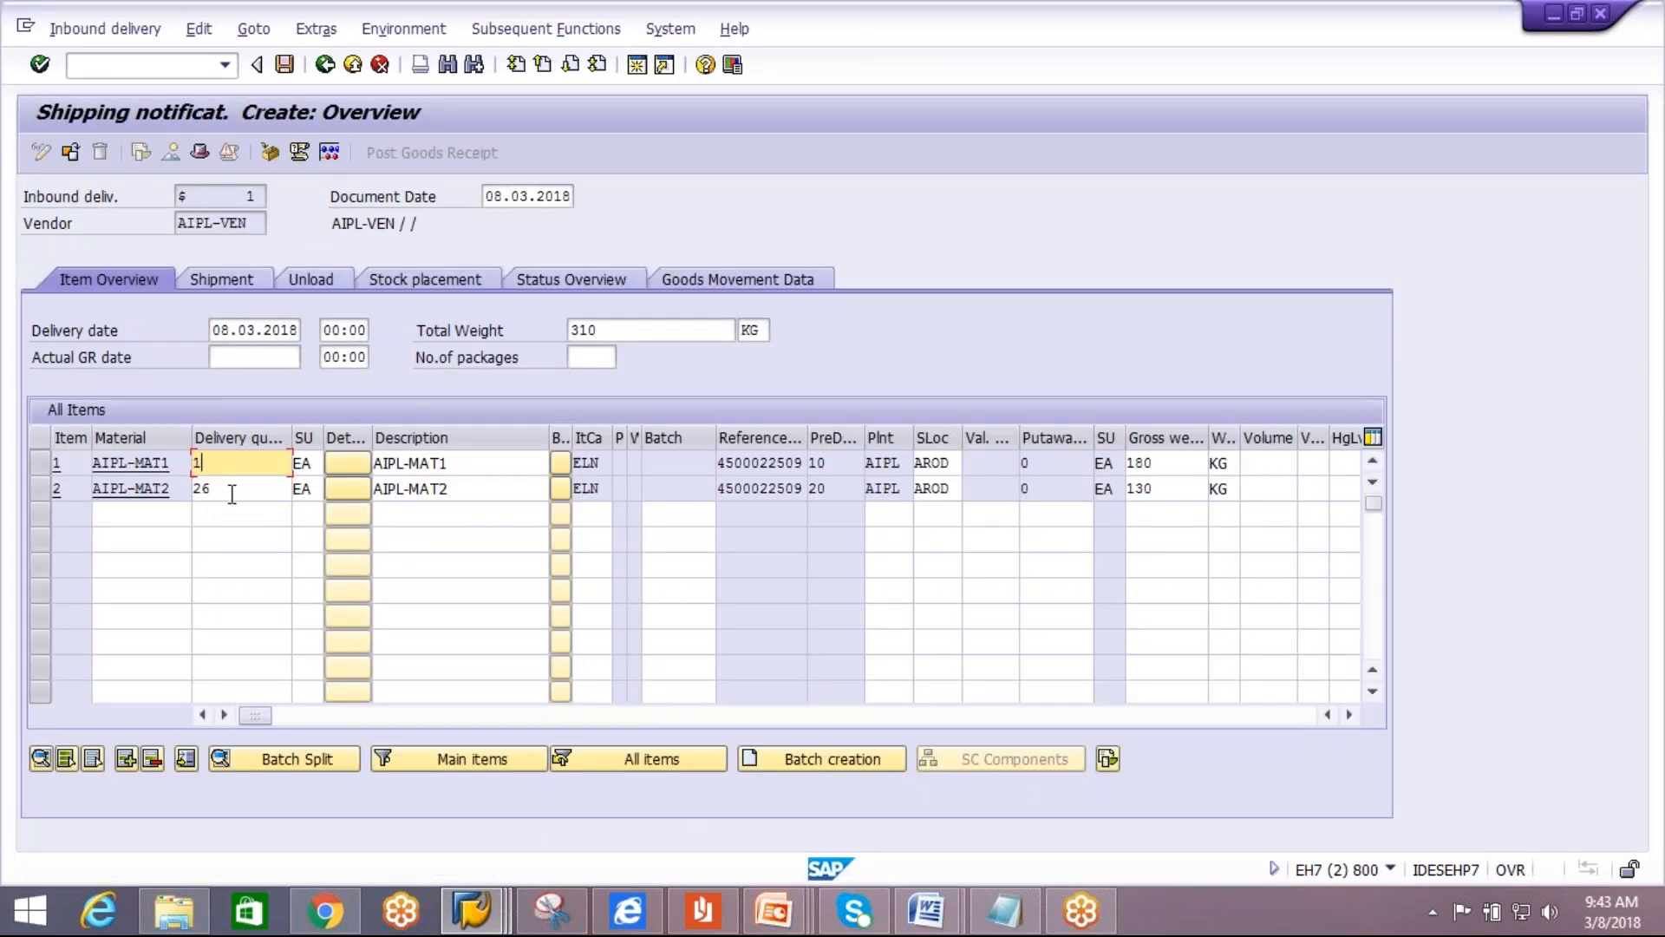
left_click(231, 491)
key("BackSpace")
key("BackSpace")
type("1")
left_click(232, 511)
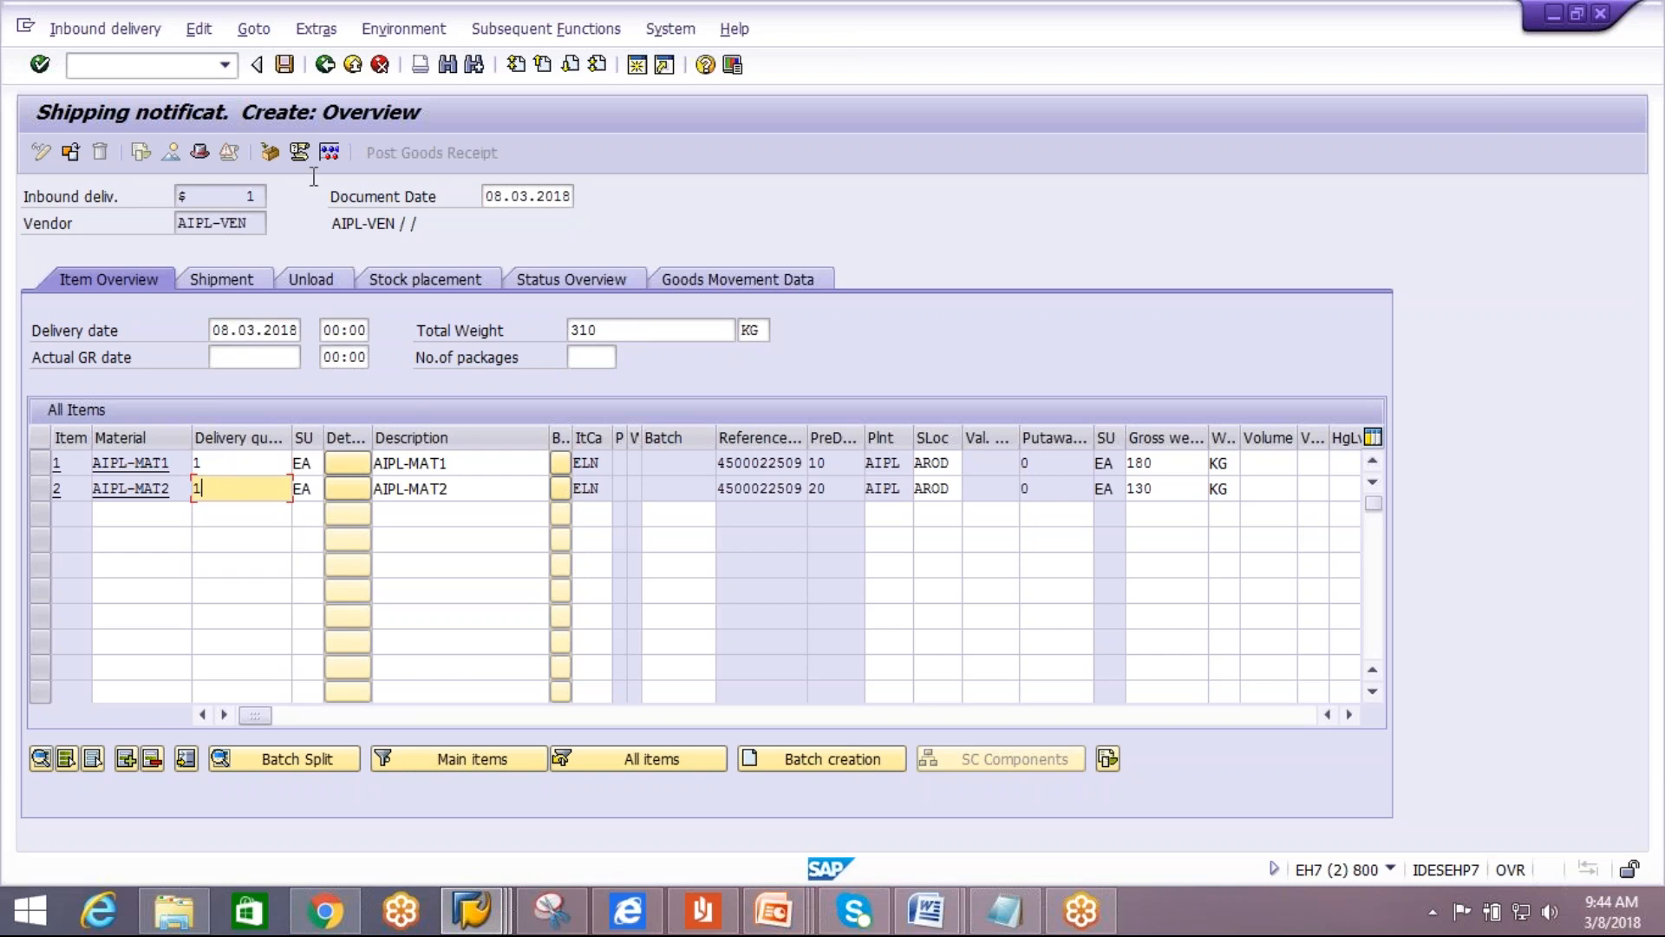
left_click(284, 64)
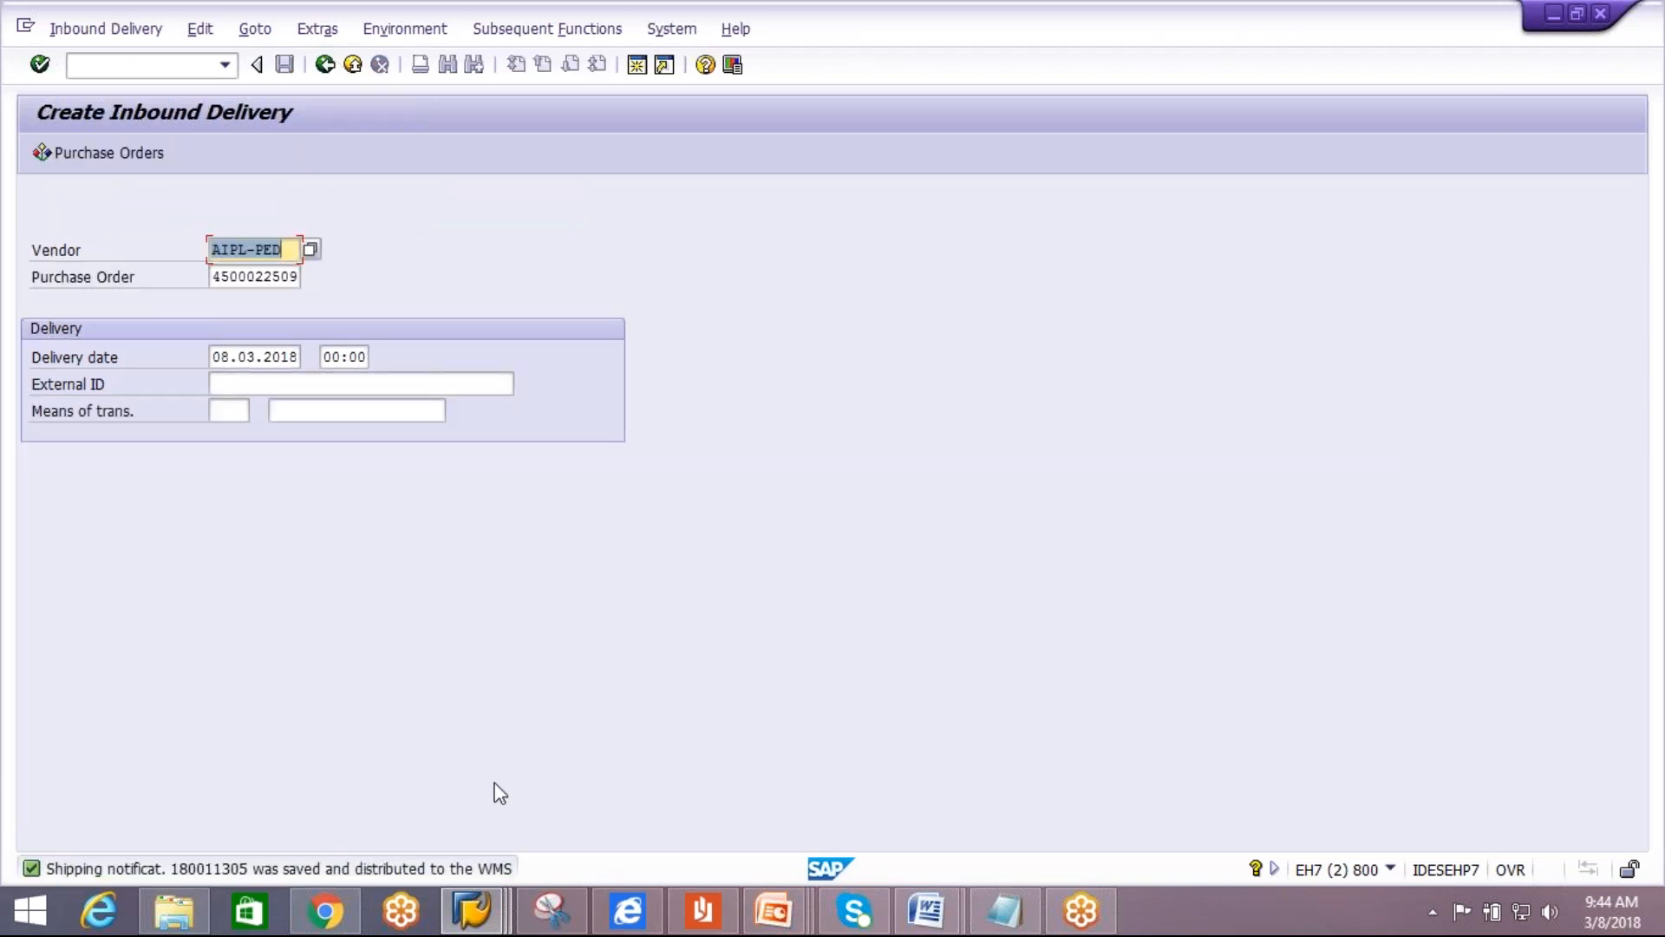
Switch to the inbound delivery notification session, rerun the unrestricted search and display the items of the PPF-05 notification.
mouse_move(475, 918)
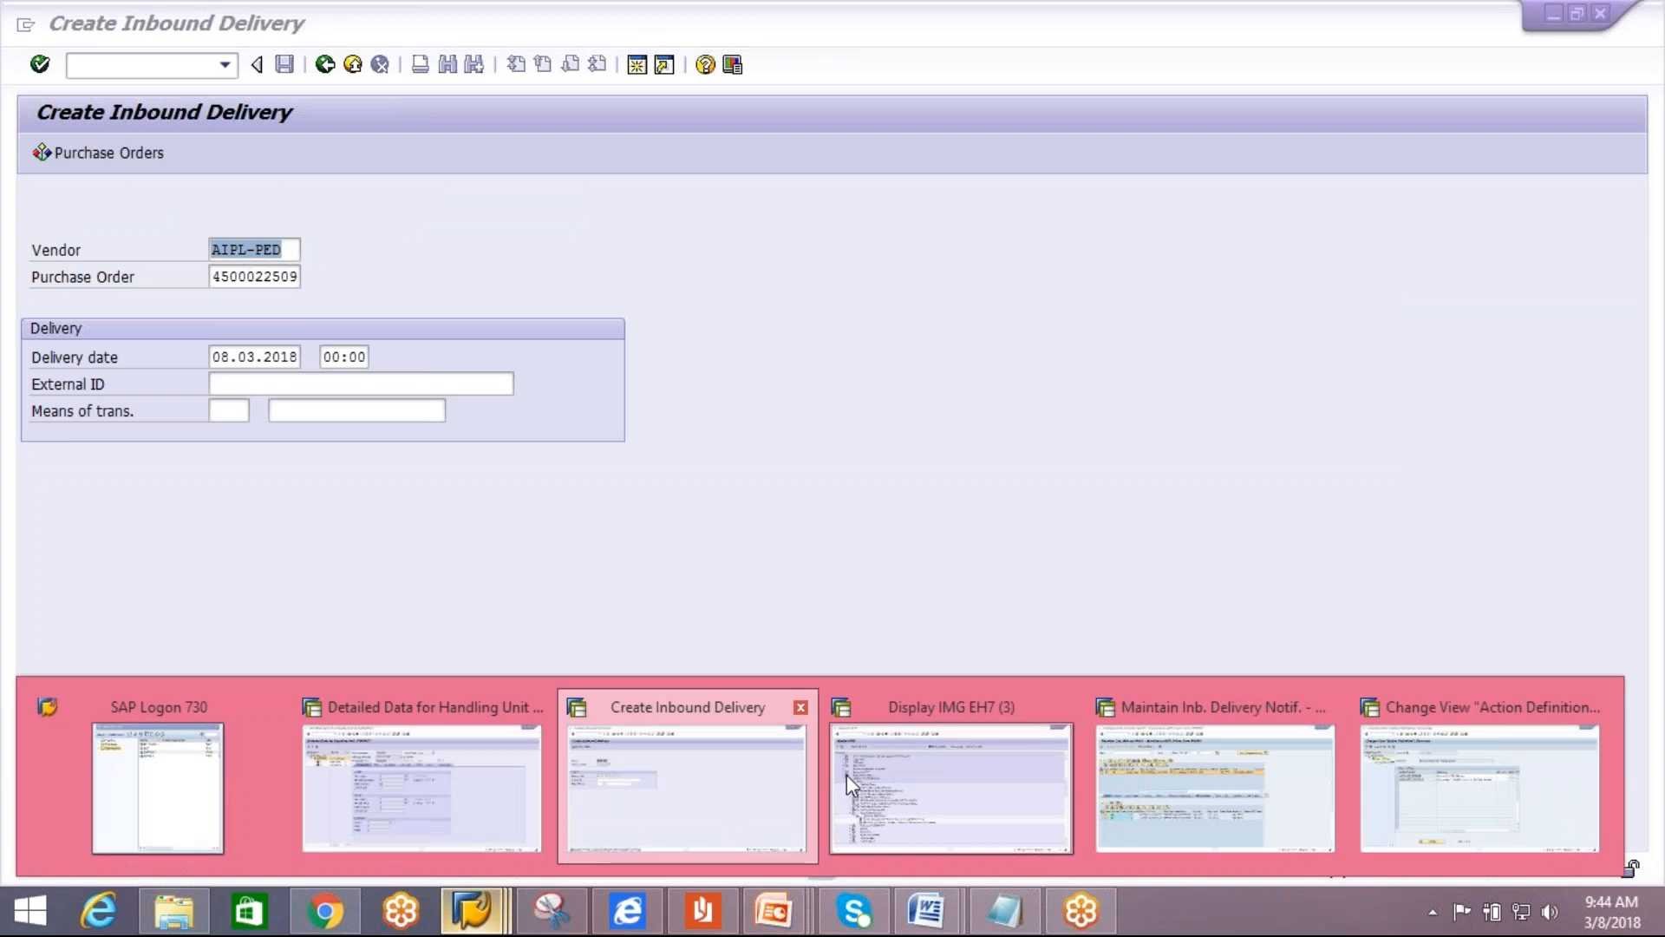
left_click(1156, 810)
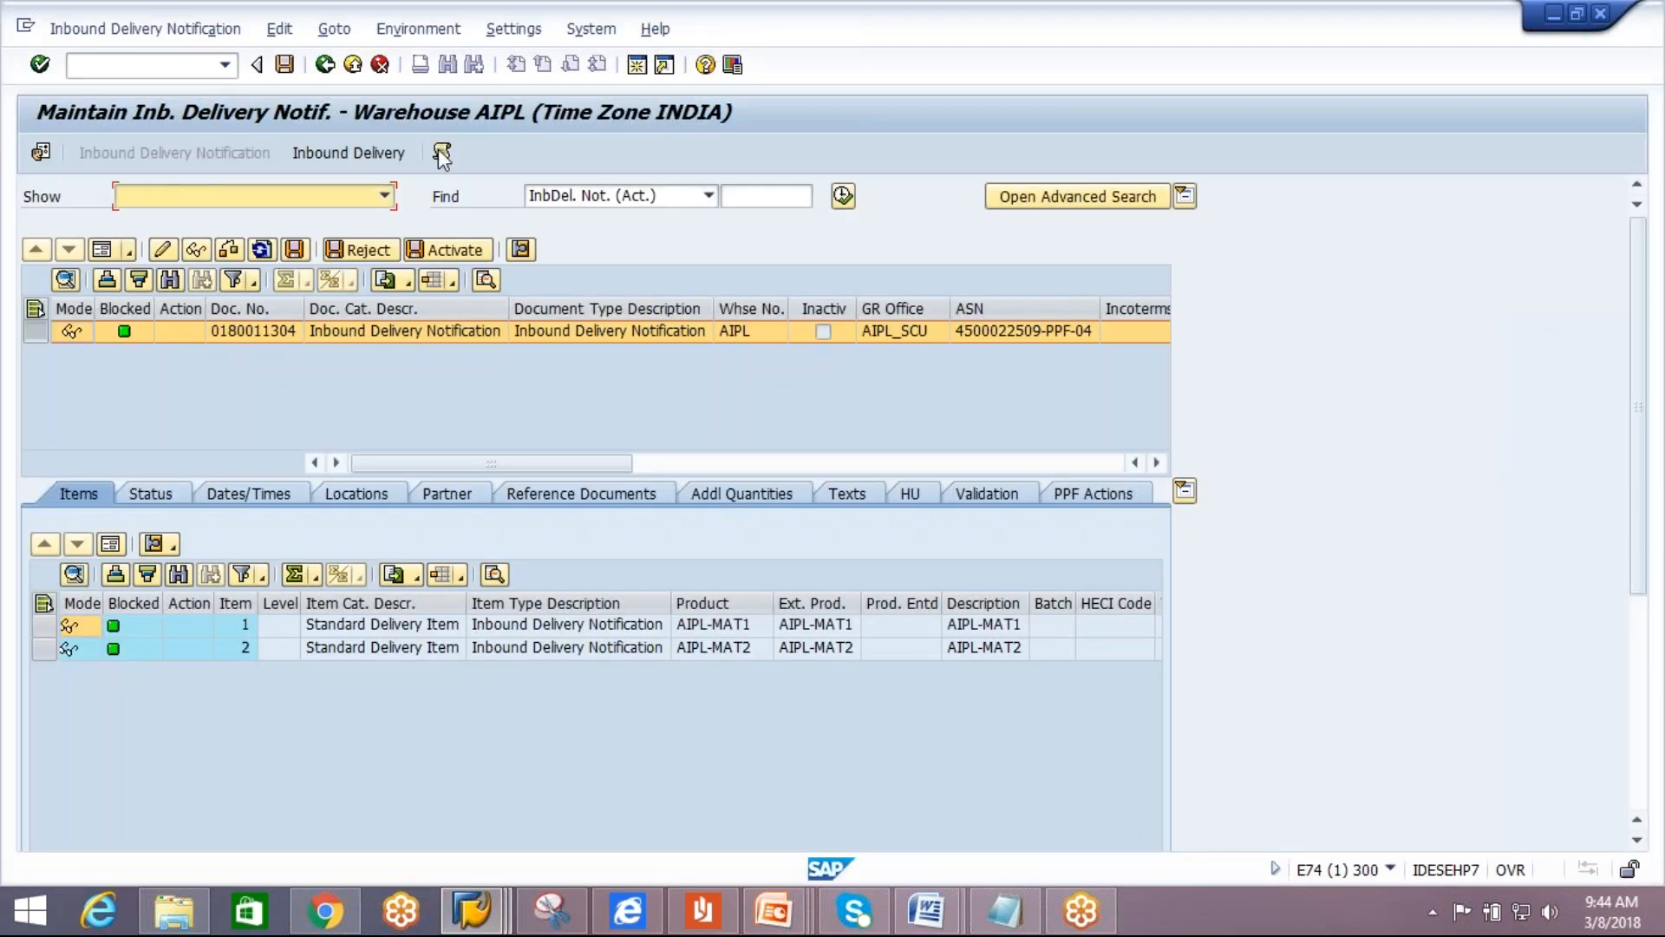
left_click(842, 197)
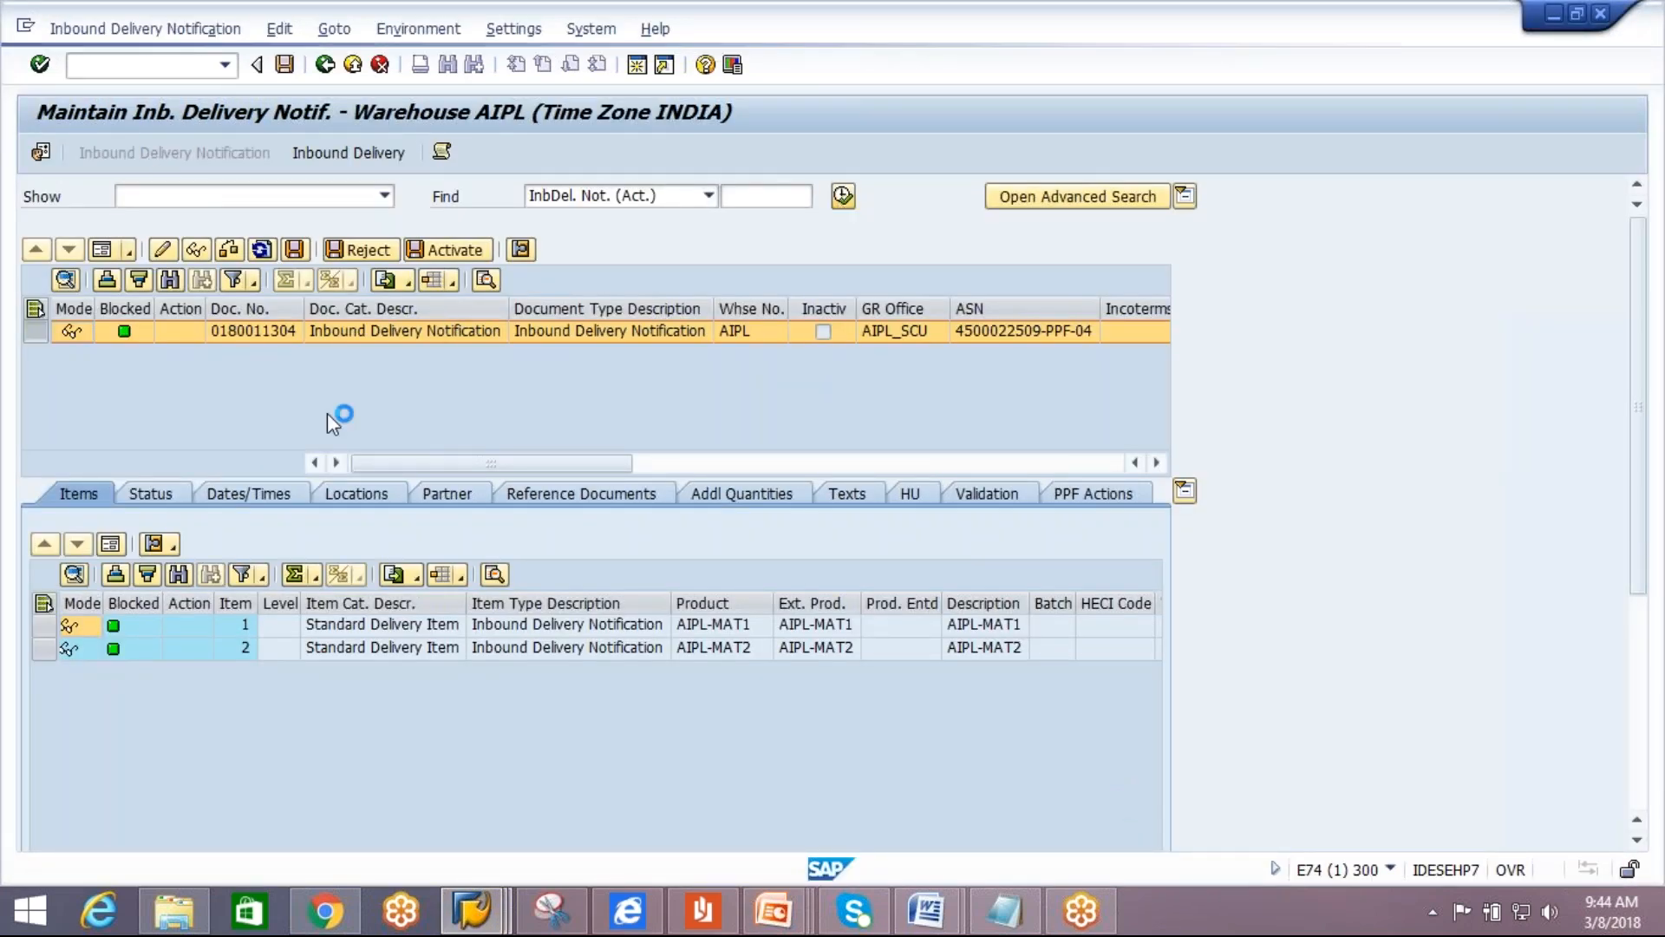
key("Return")
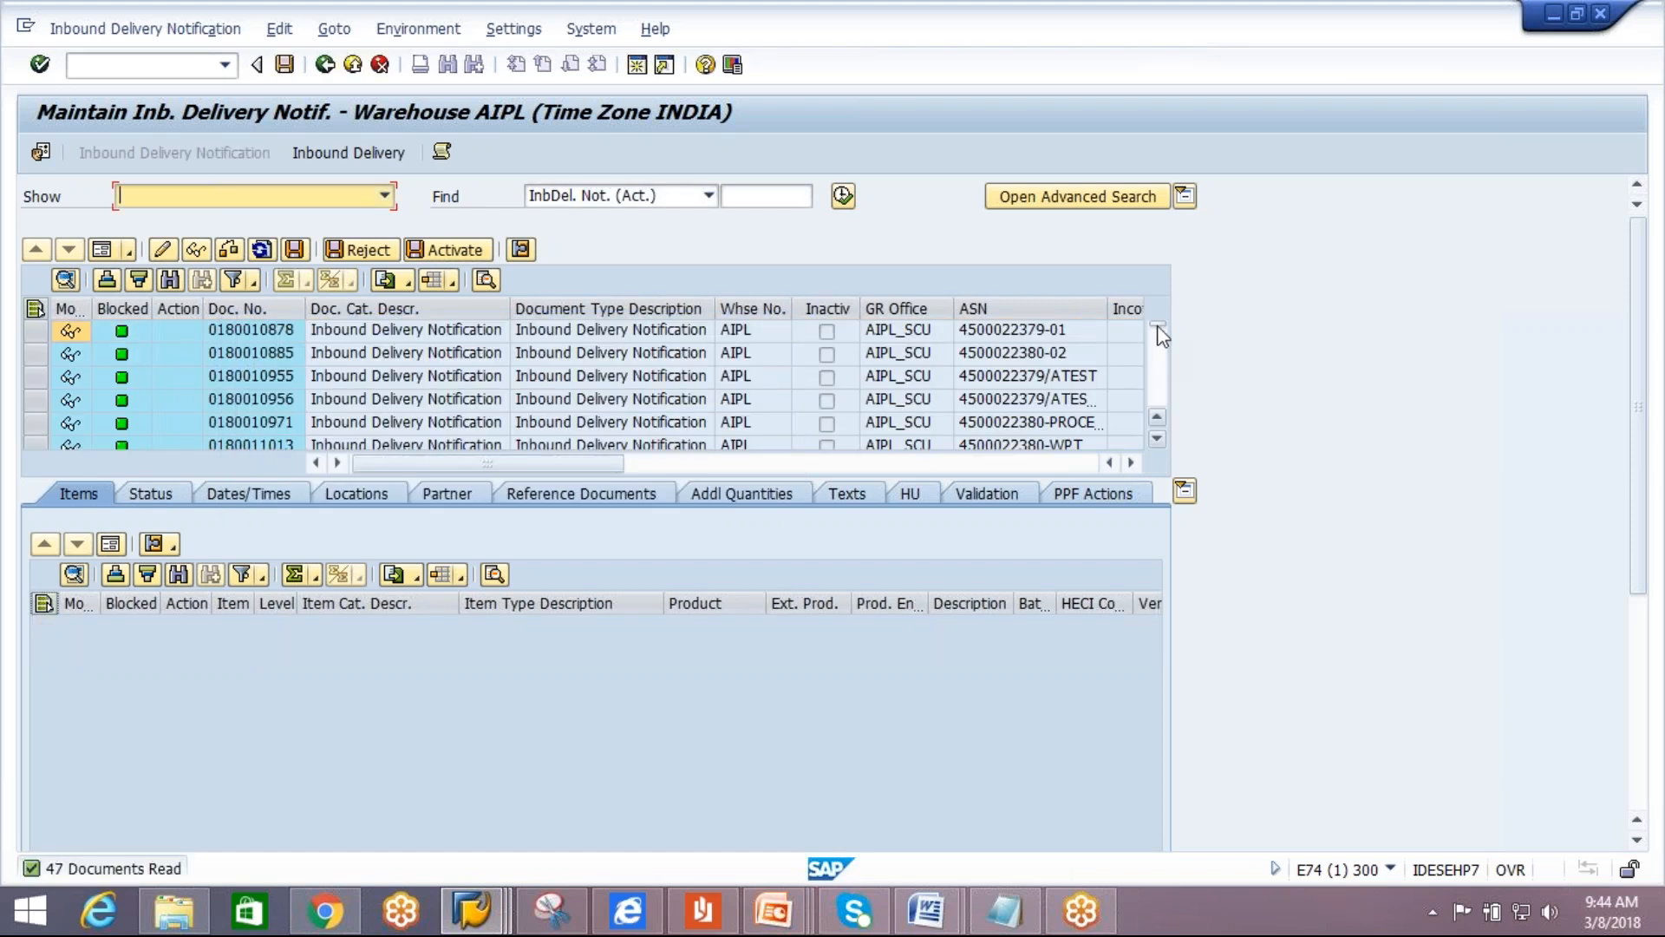
left_click_drag(1158, 425, 1158, 426)
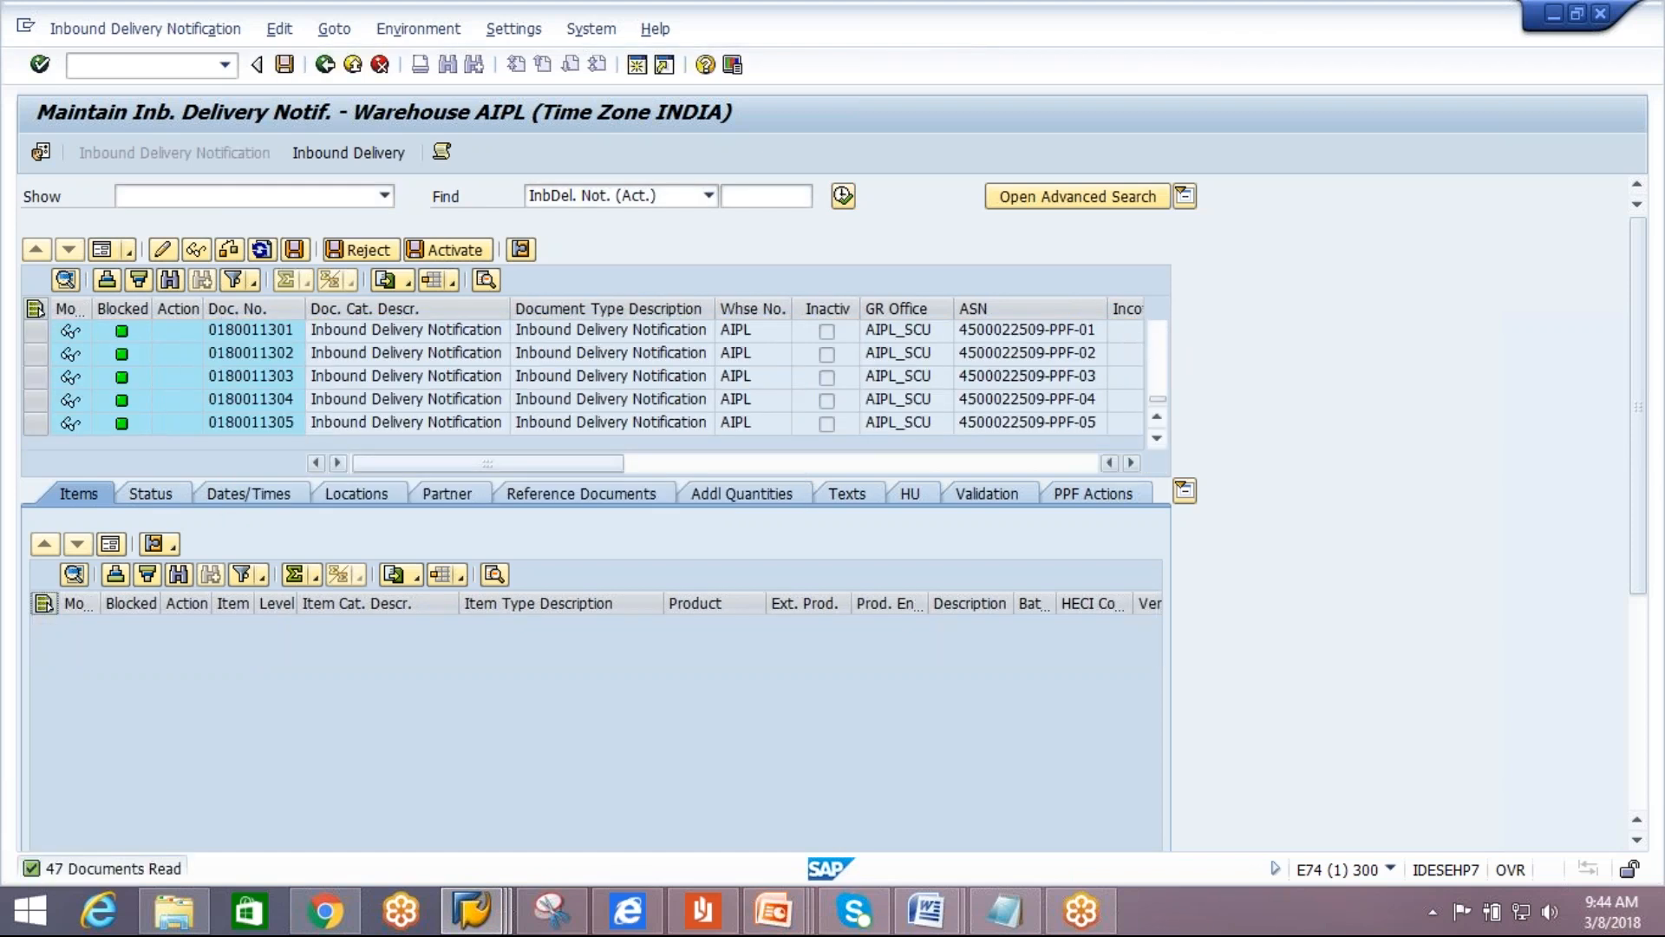
left_click(258, 422)
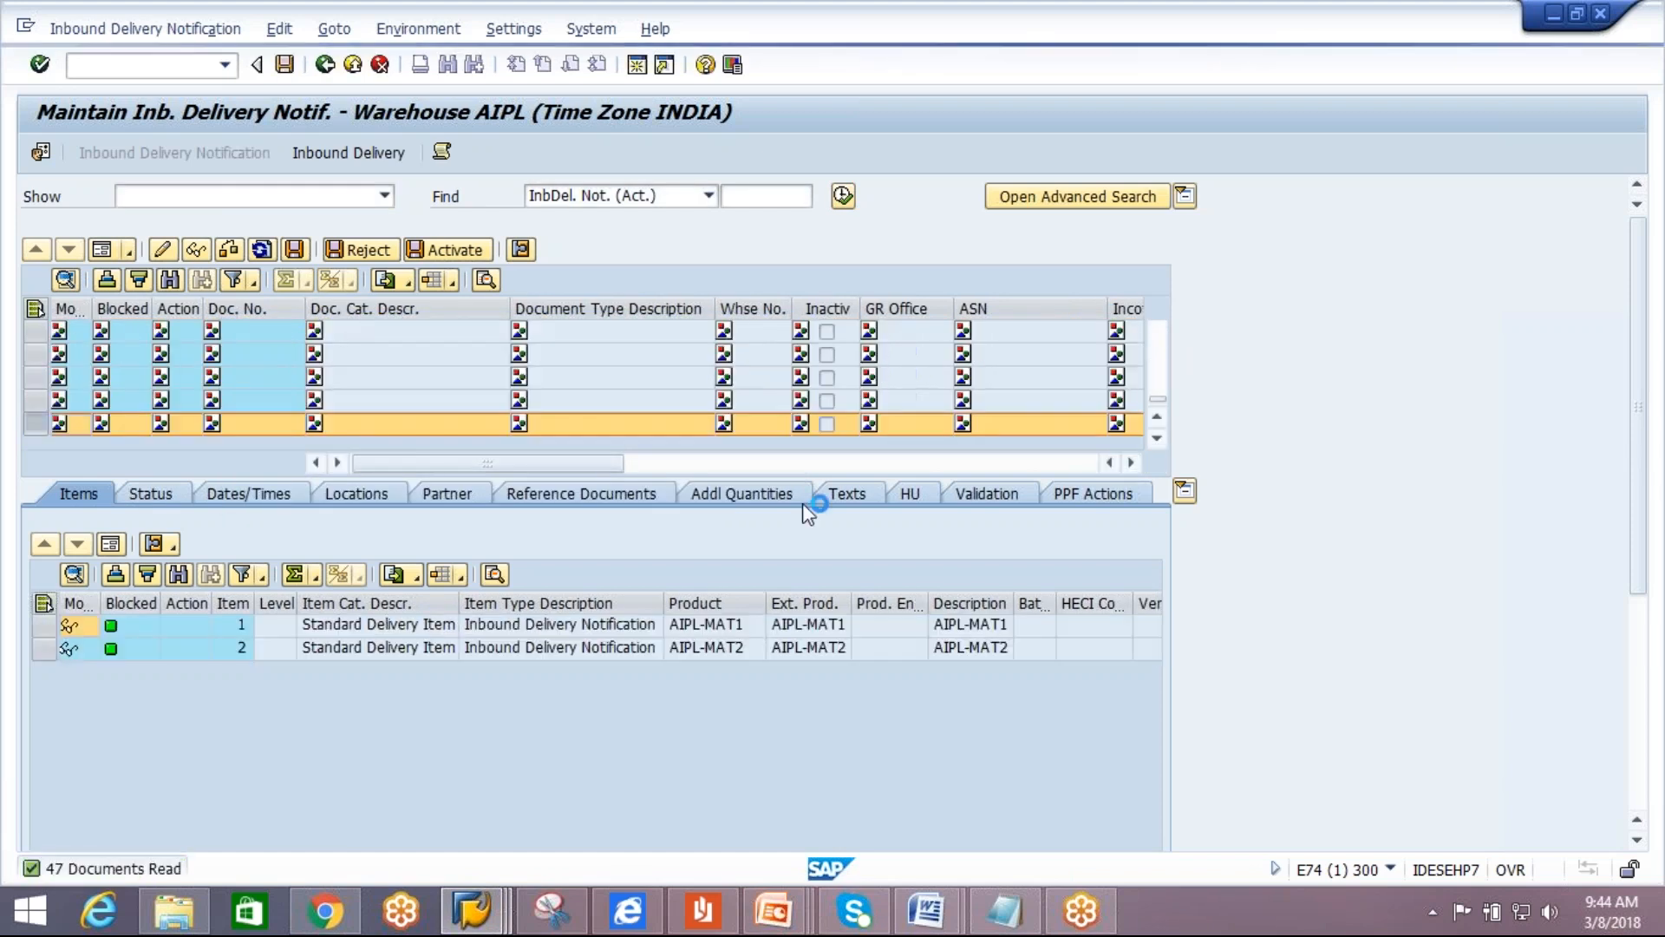
Switch to the action definition session and open the details of /SCDL/IDR_TRANSFER.
key("alt+Tab")
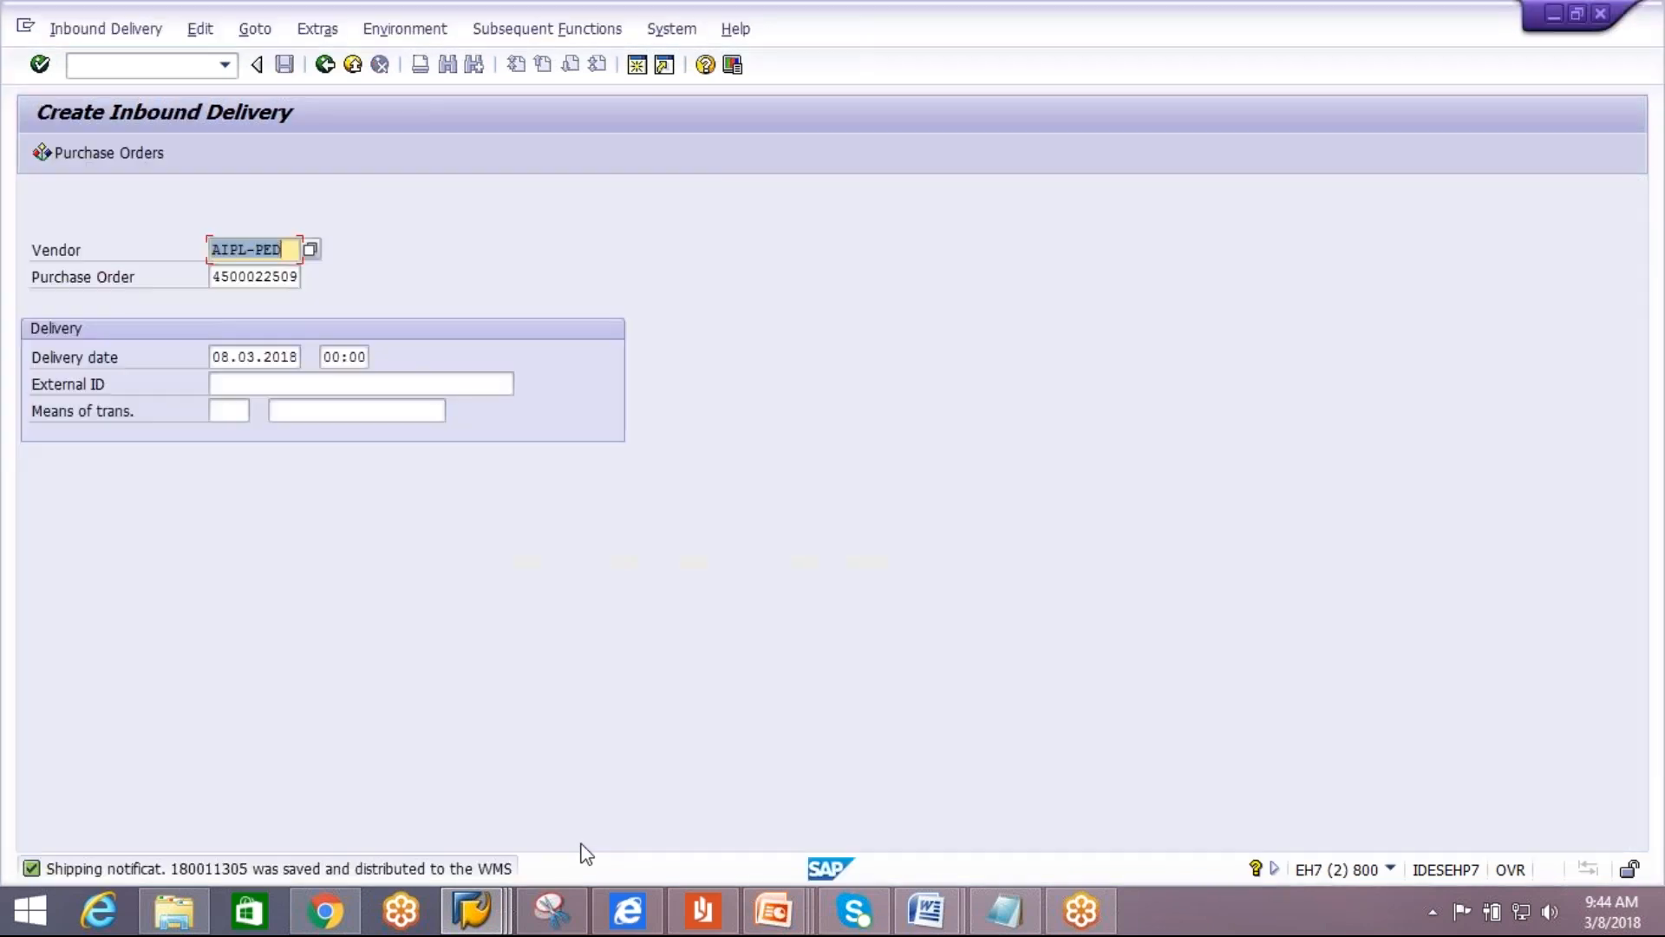
key("alt+Tab")
mouse_move(473, 910)
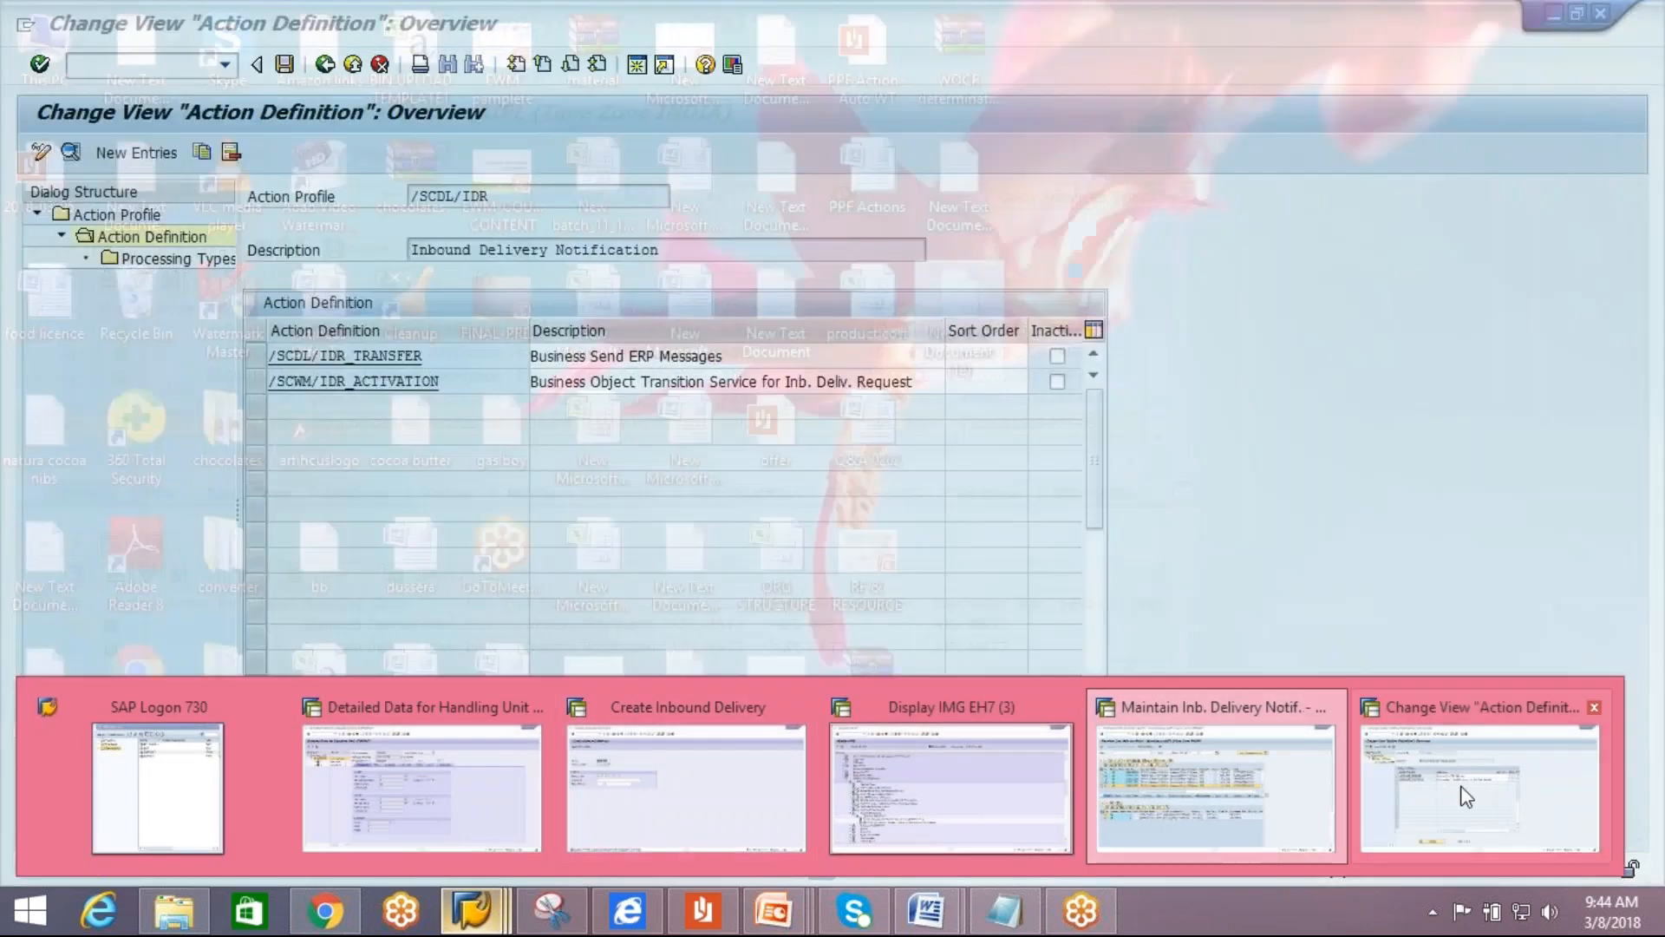
left_click(1466, 793)
left_click(255, 357)
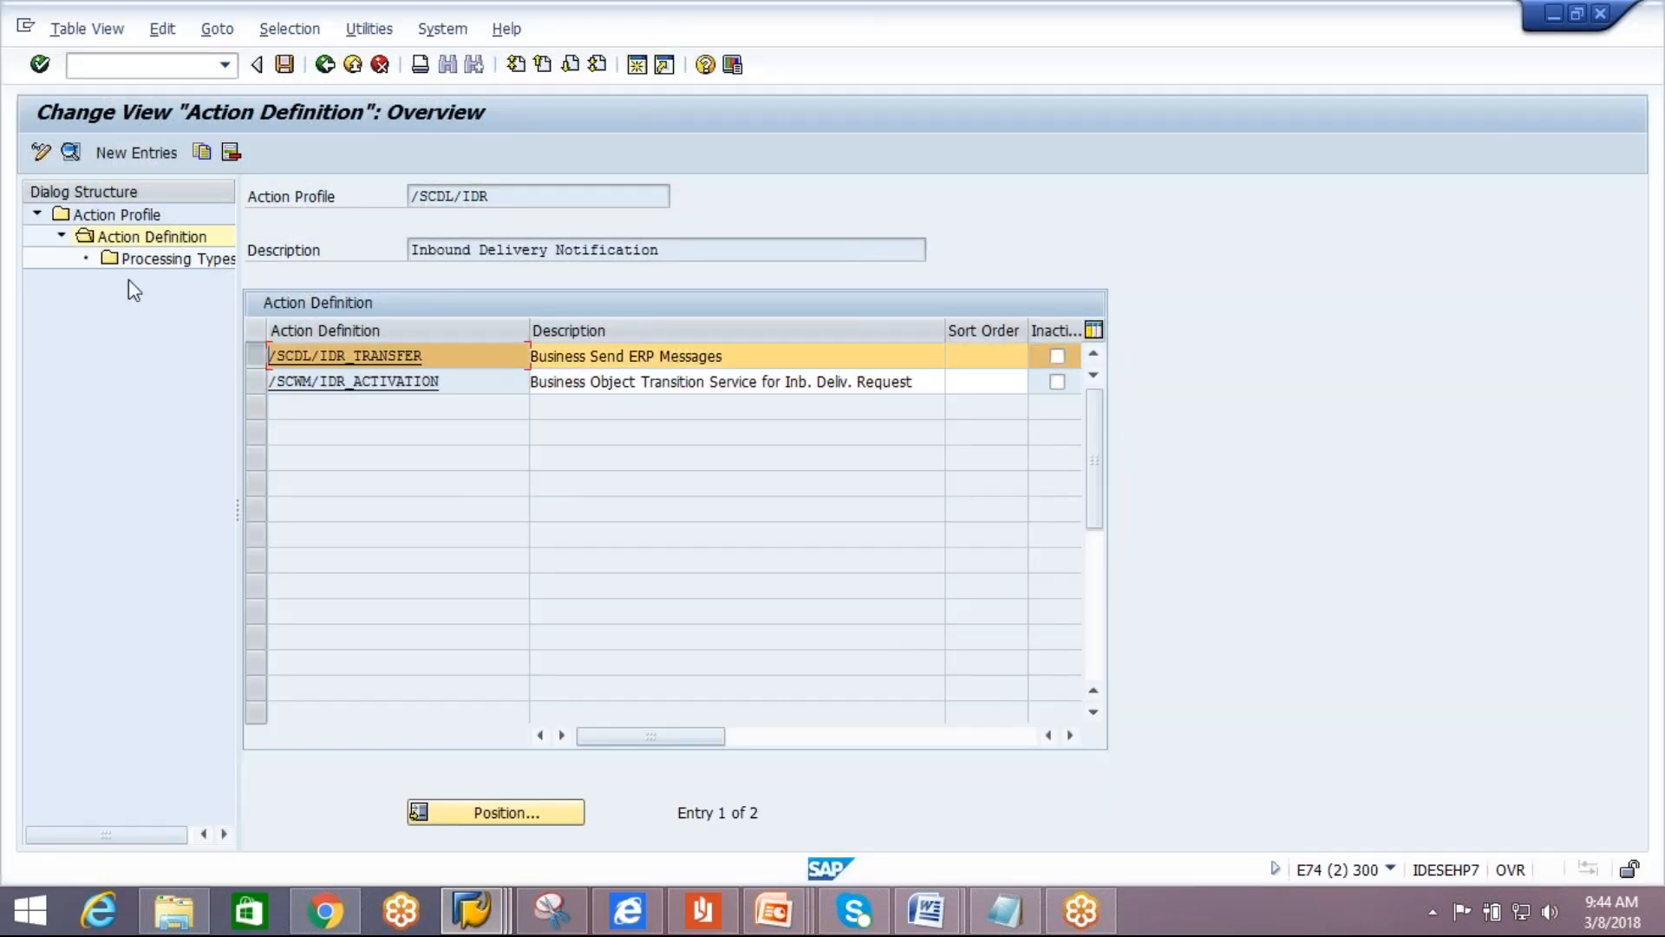
left_click(72, 154)
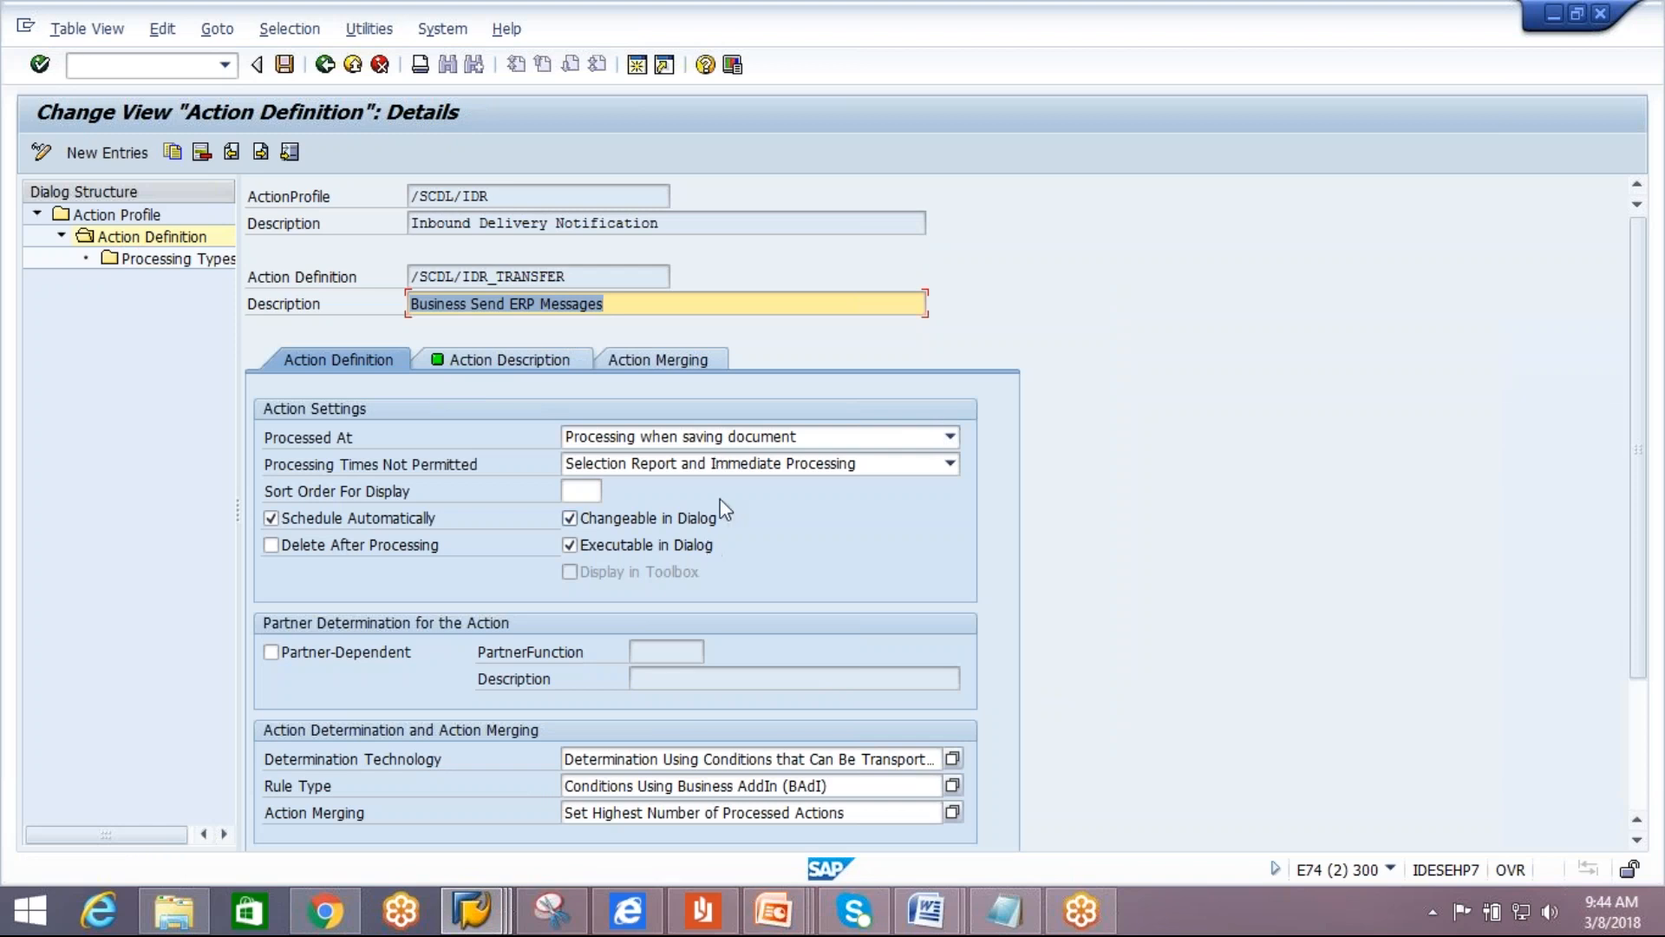
Review the available options for Processing Times Not Permitted, Determination Technology and Processed At without changing them.
left_click(736, 466)
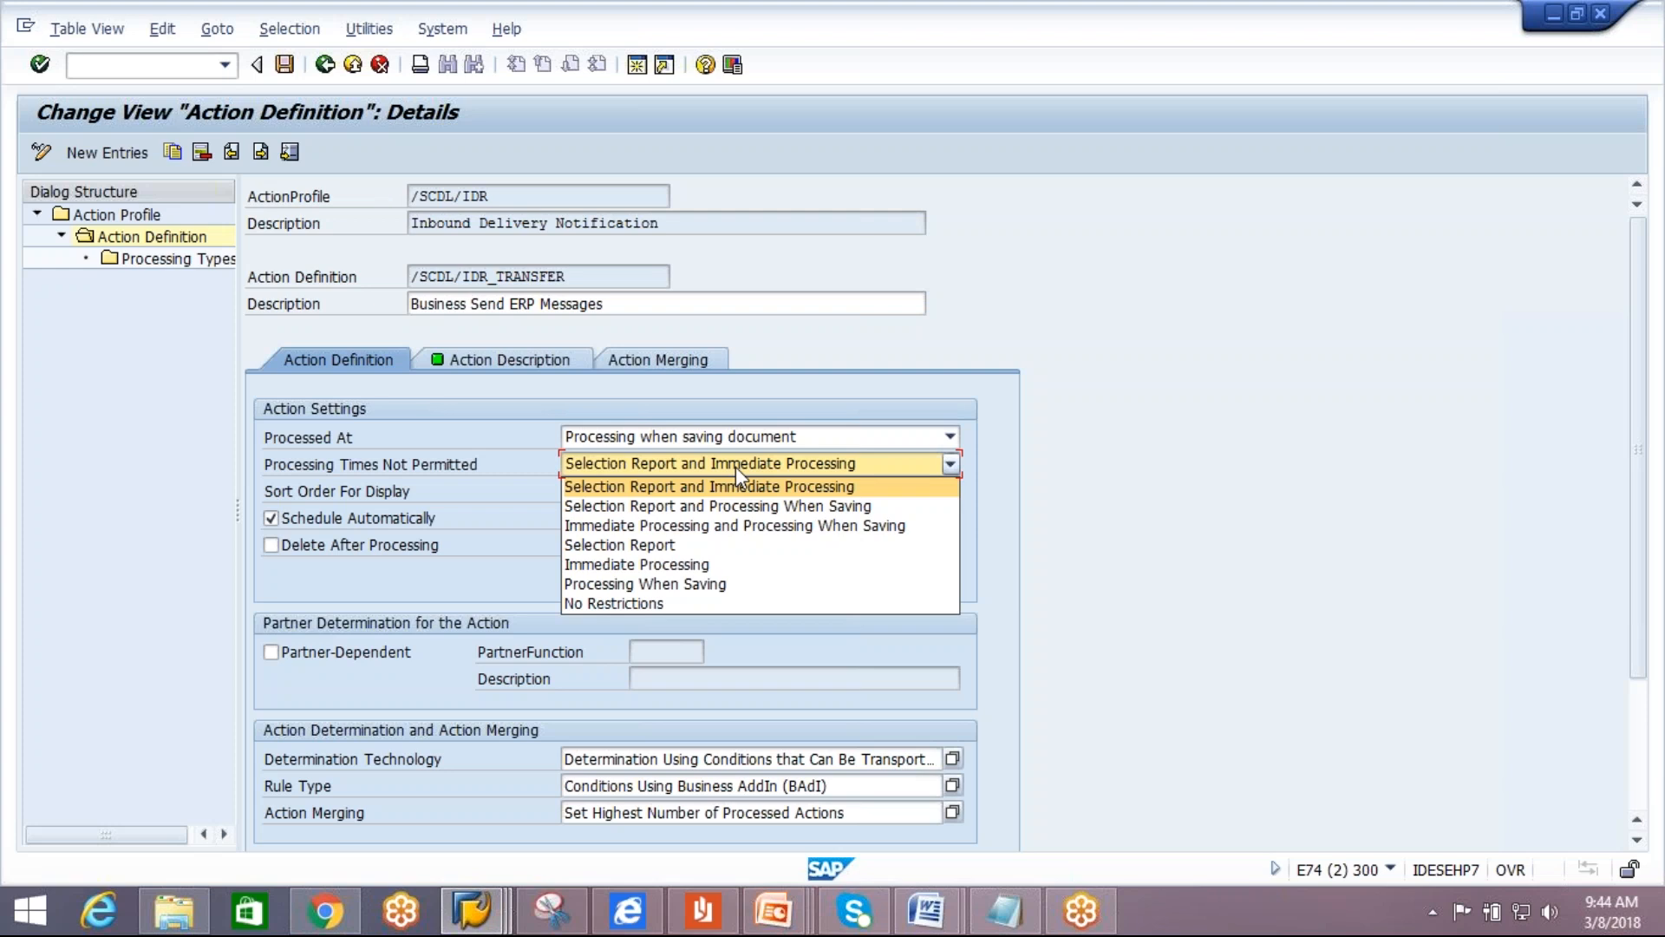
left_click(952, 760)
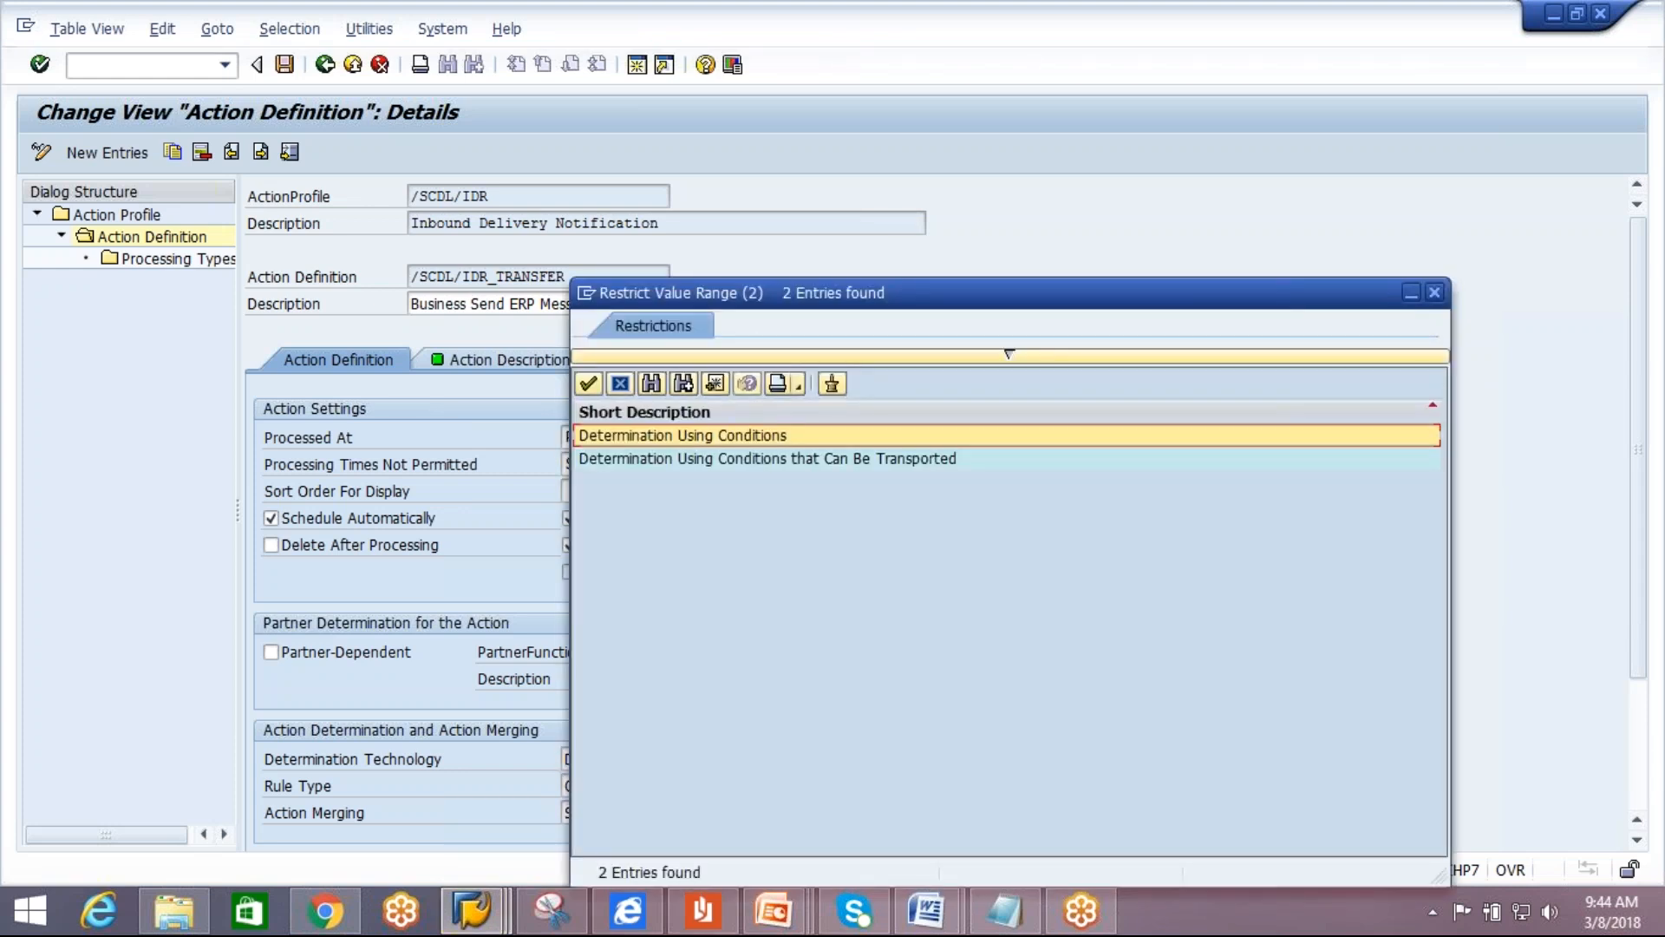
left_click(1435, 293)
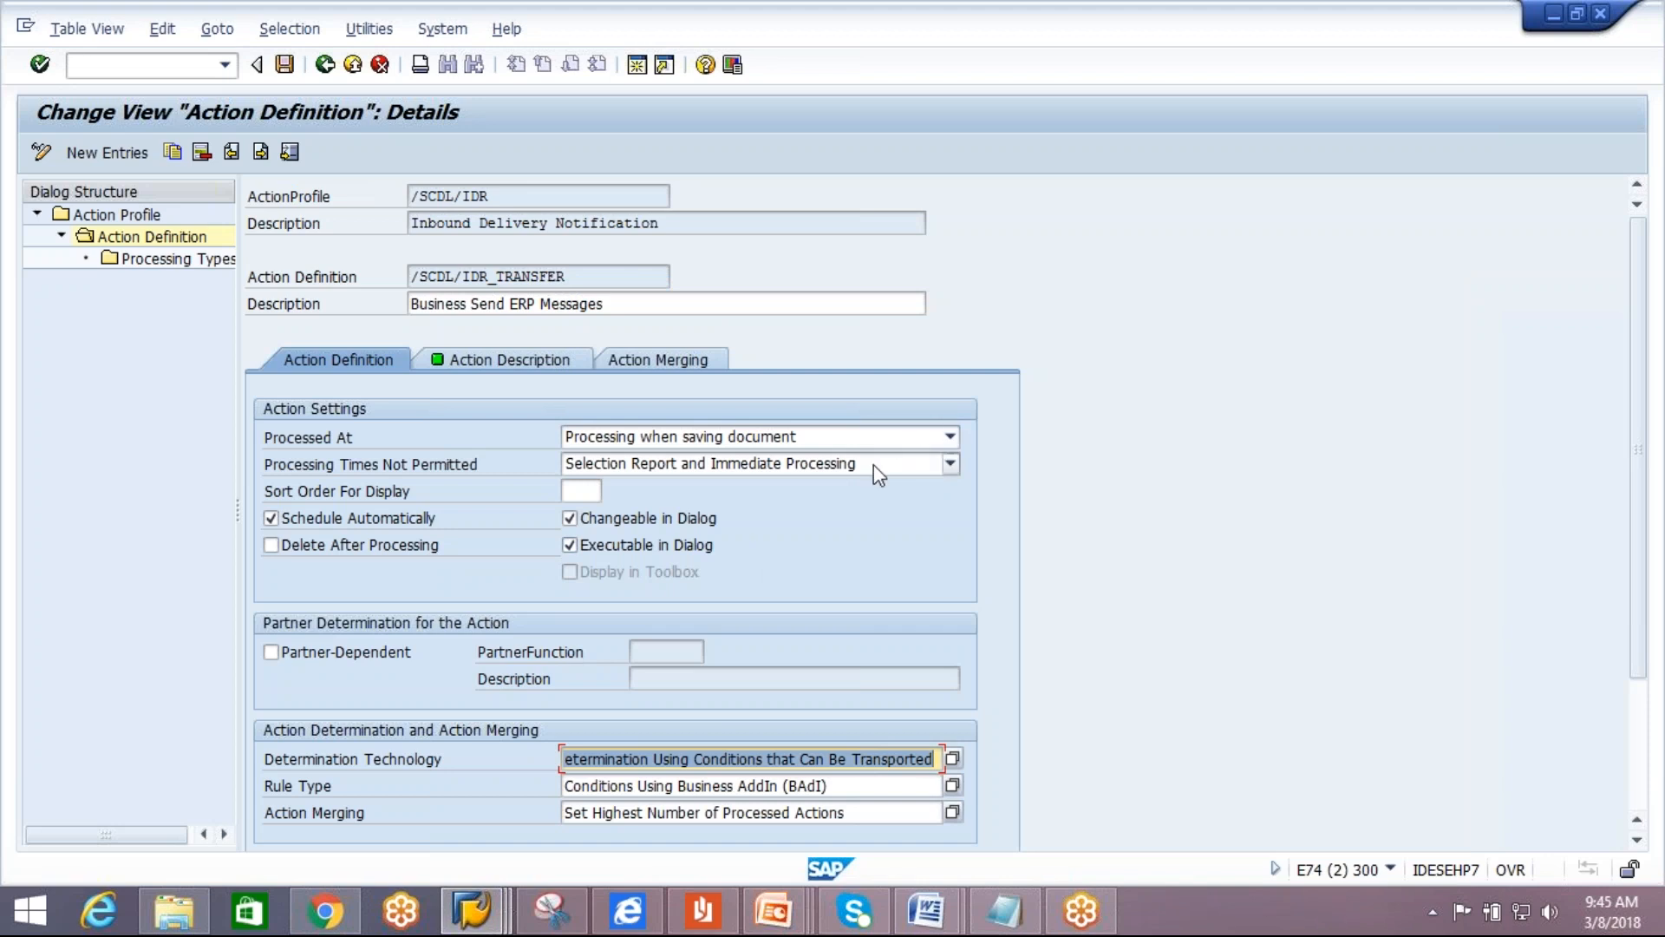
left_click(868, 439)
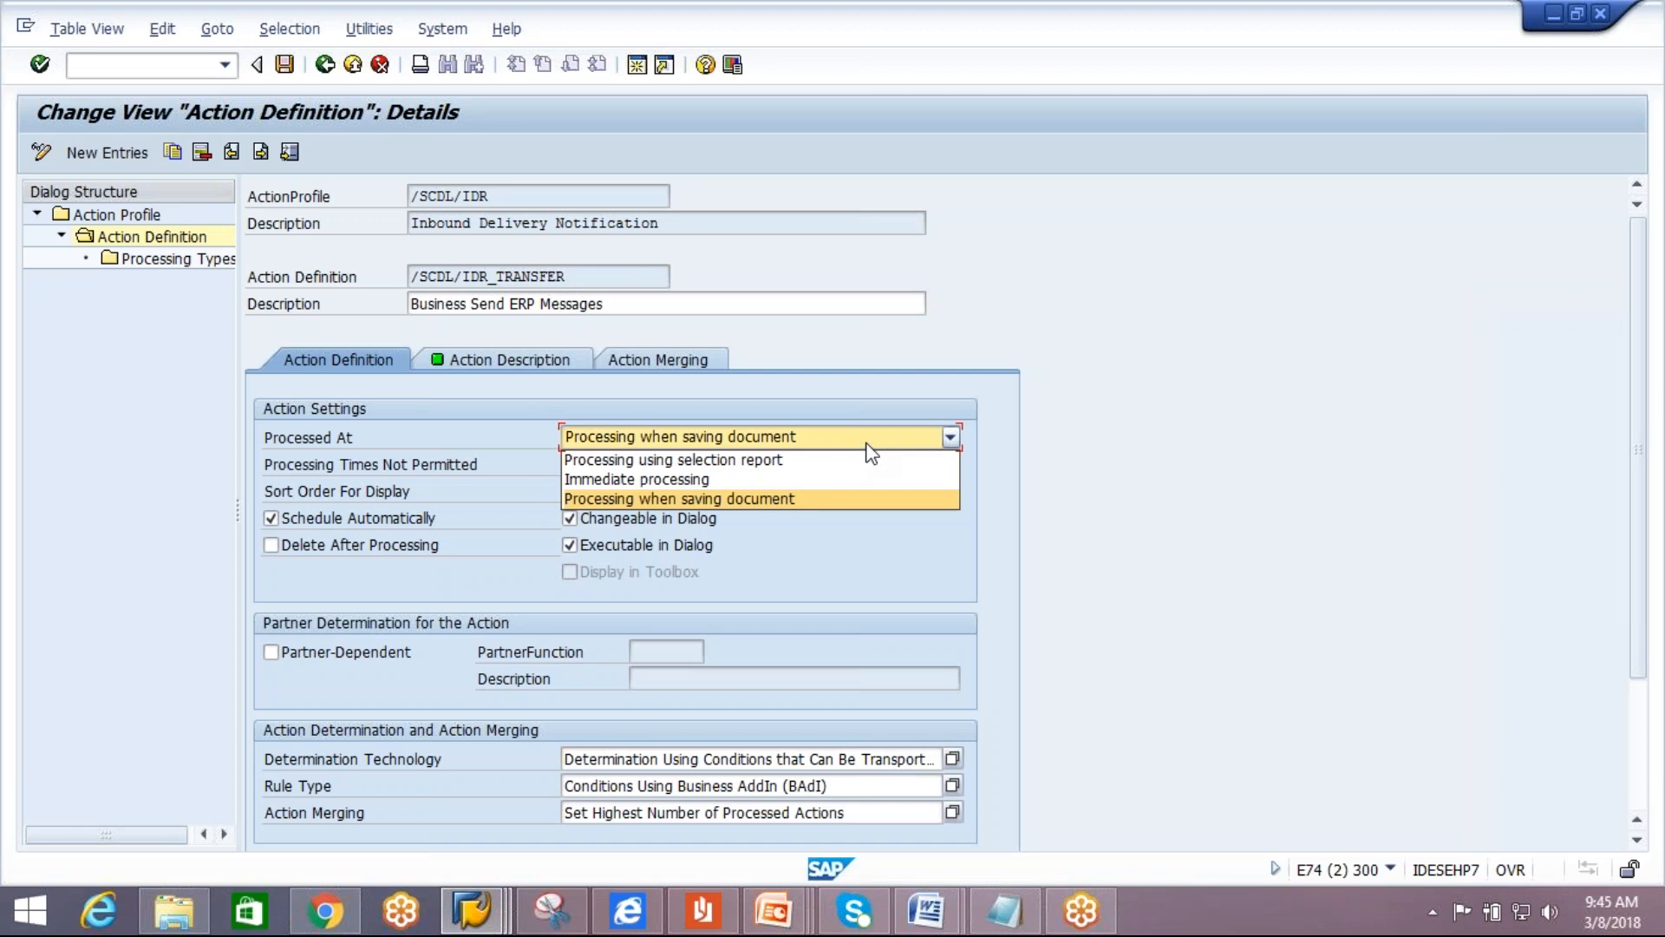
left_click(868, 440)
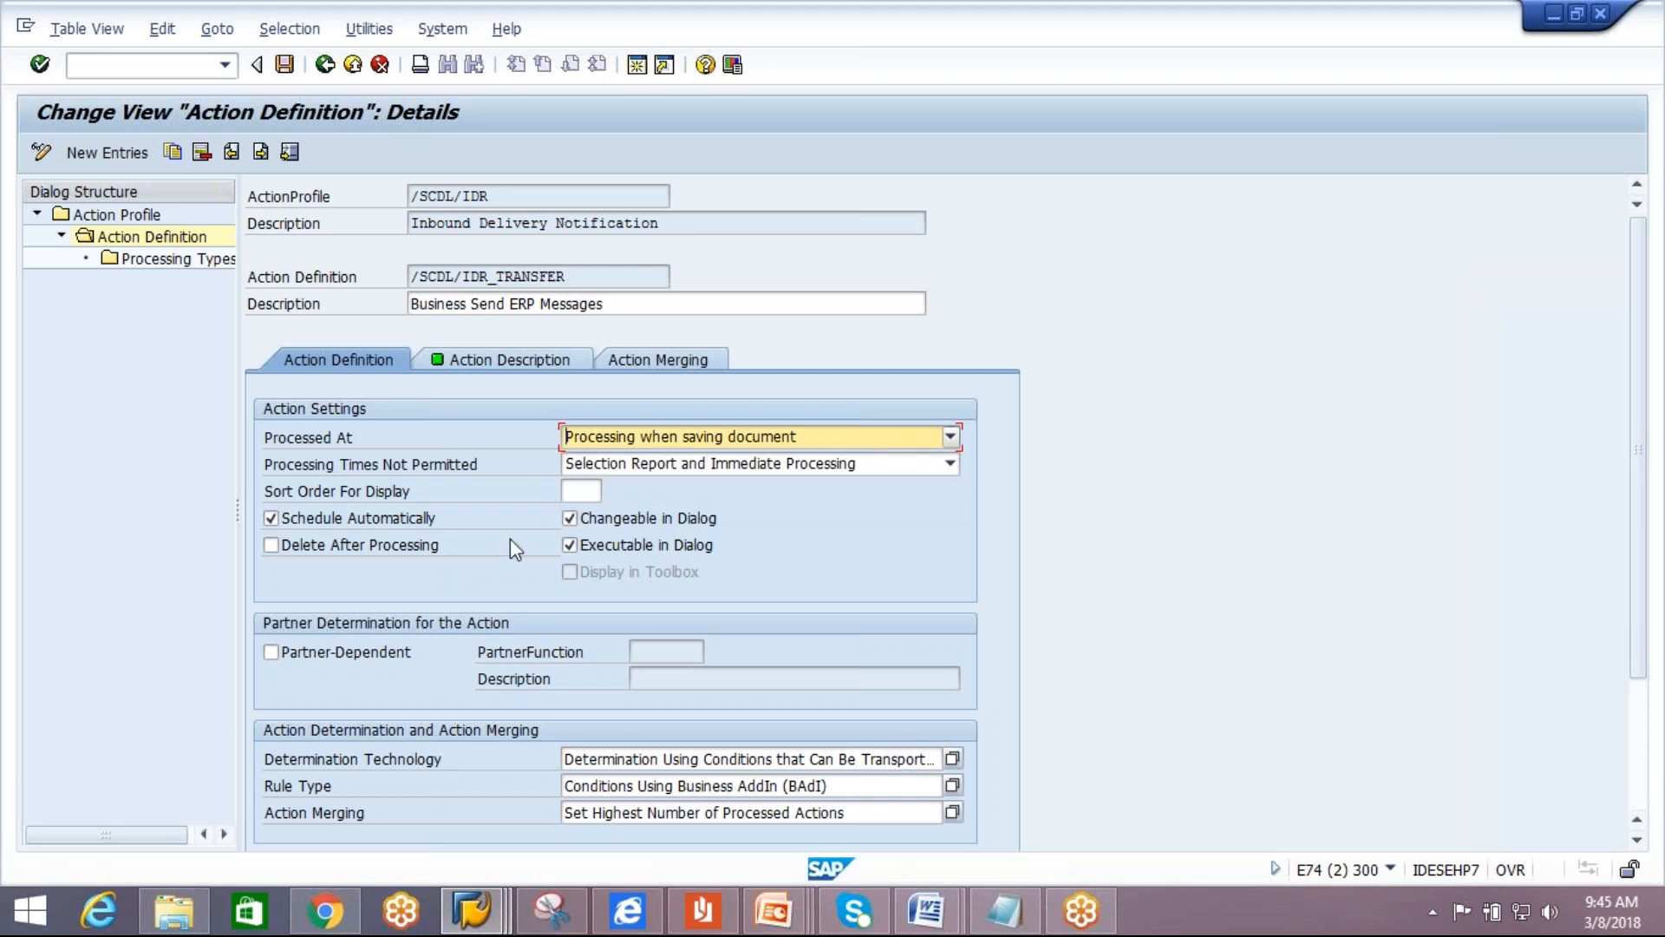
Turn off Schedule Automatically for /SCDL/IDR_TRANSFER, save the change and return the action definitions to display mode.
left_click(274, 519)
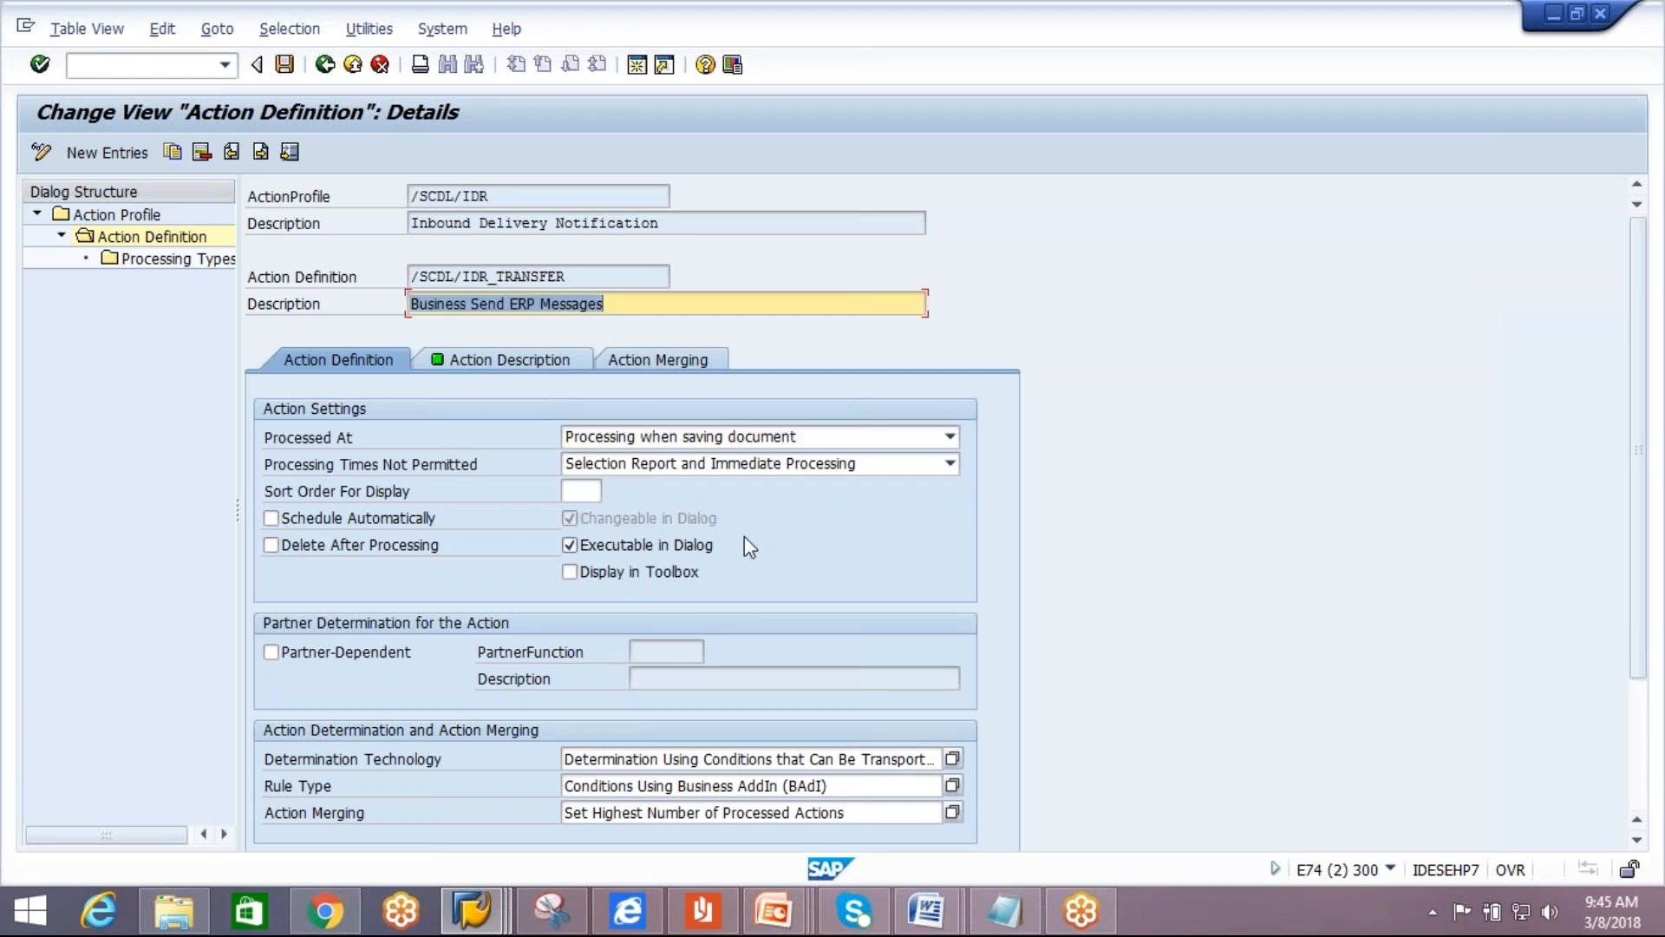
left_click(284, 64)
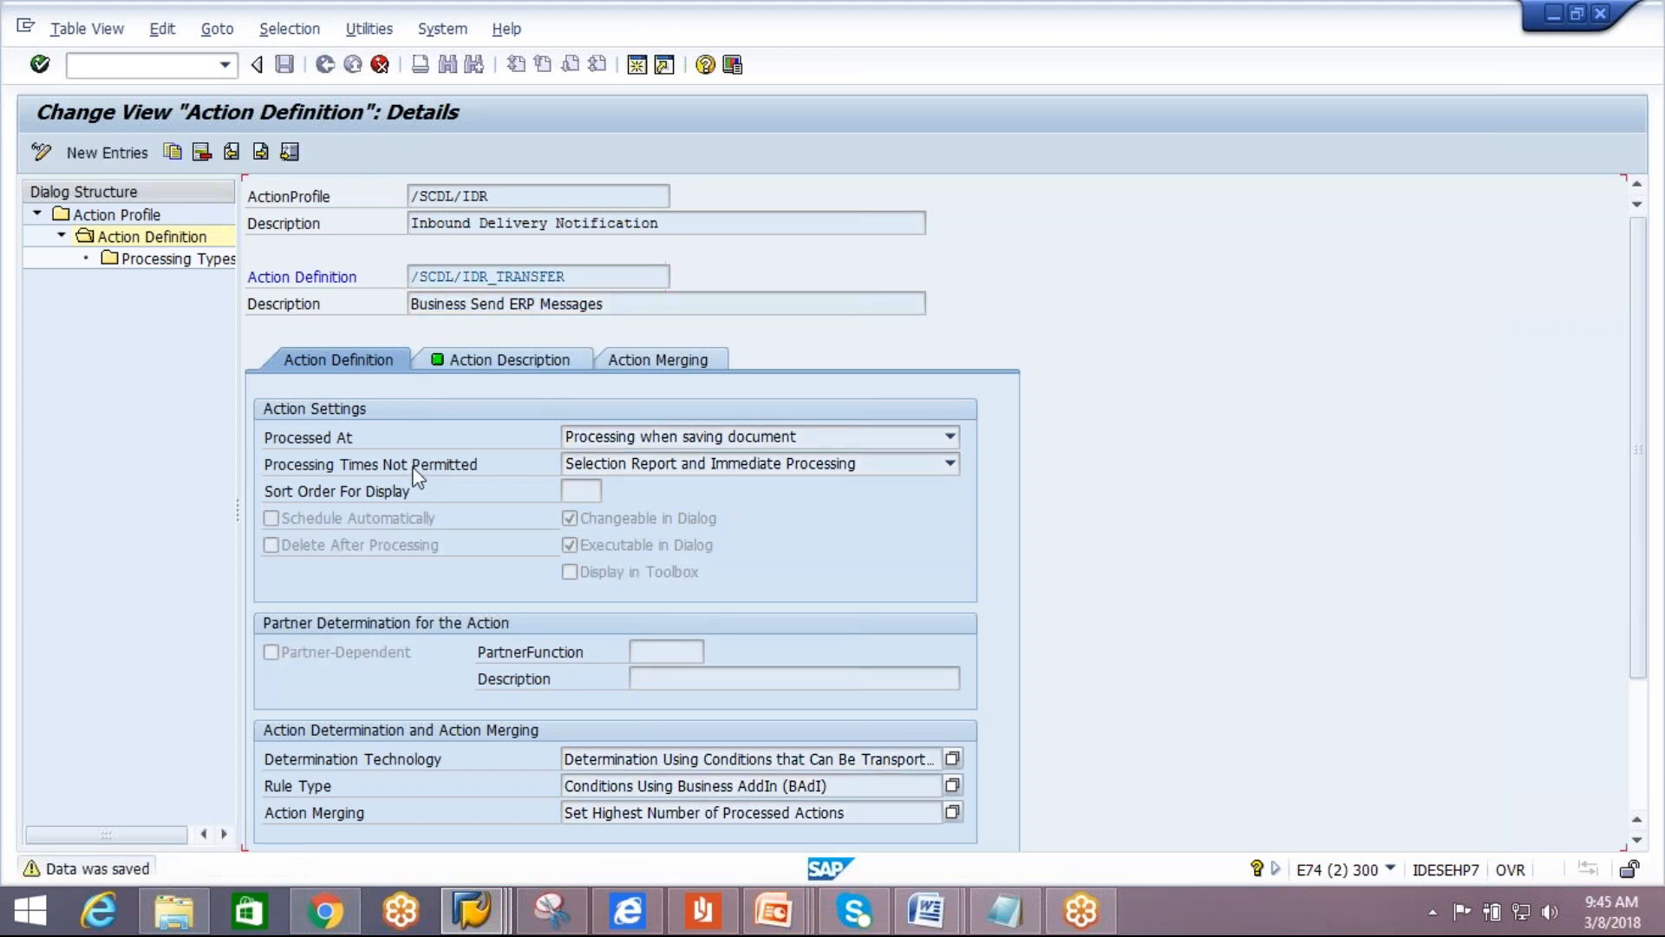
left_click(284, 64)
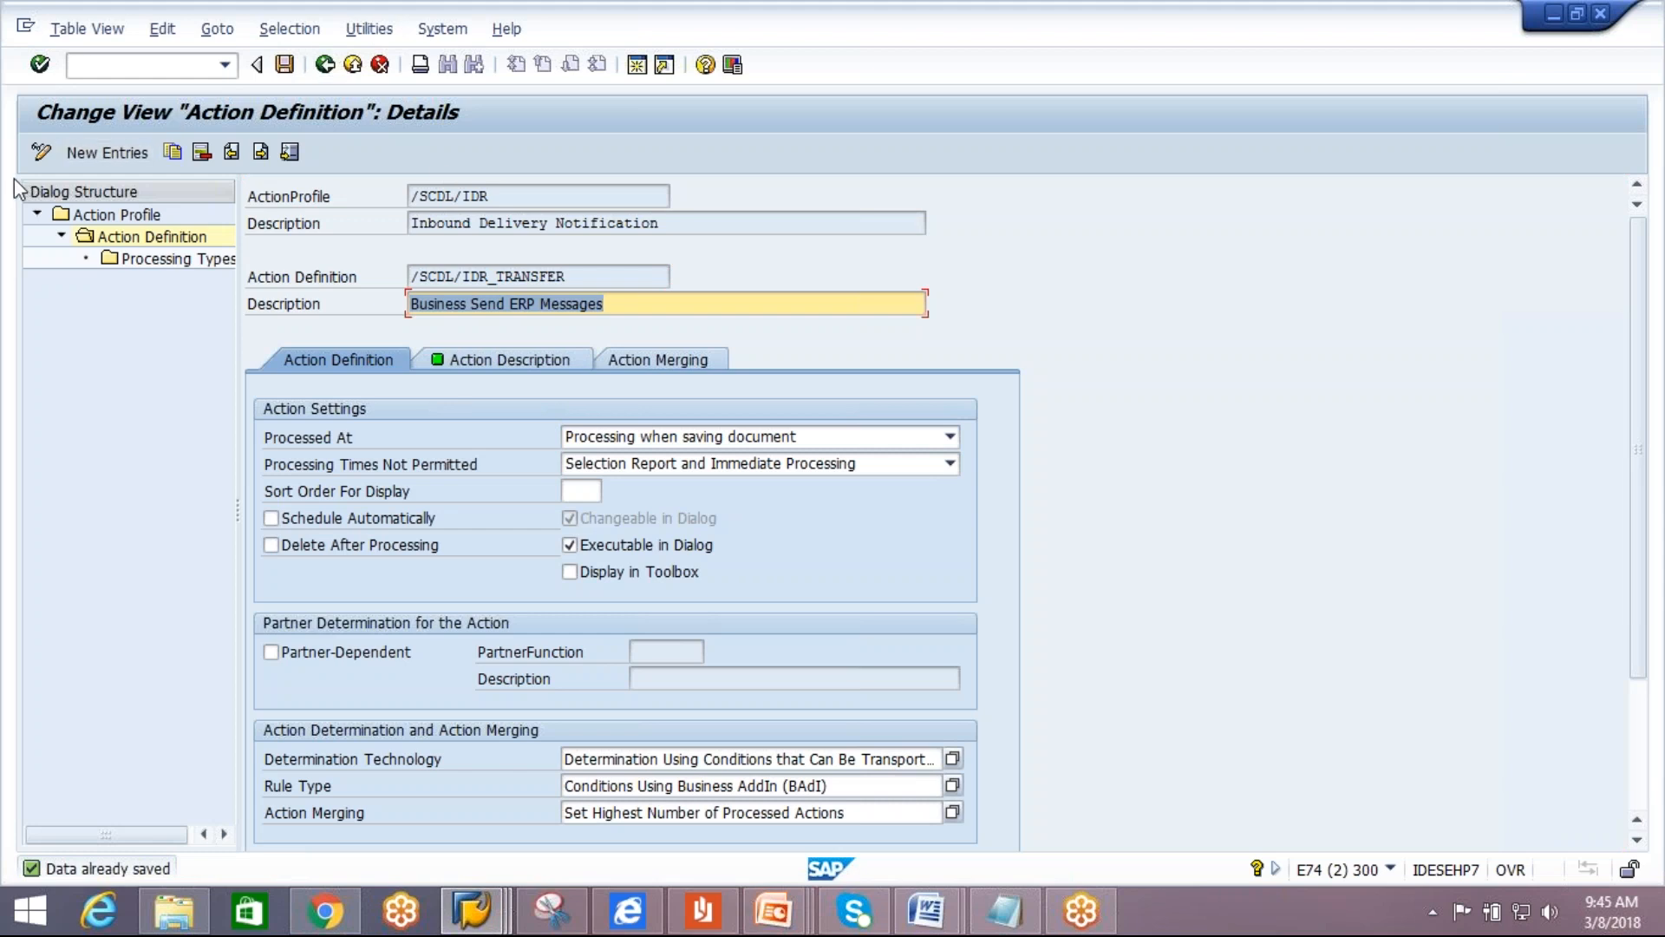
left_click(41, 155)
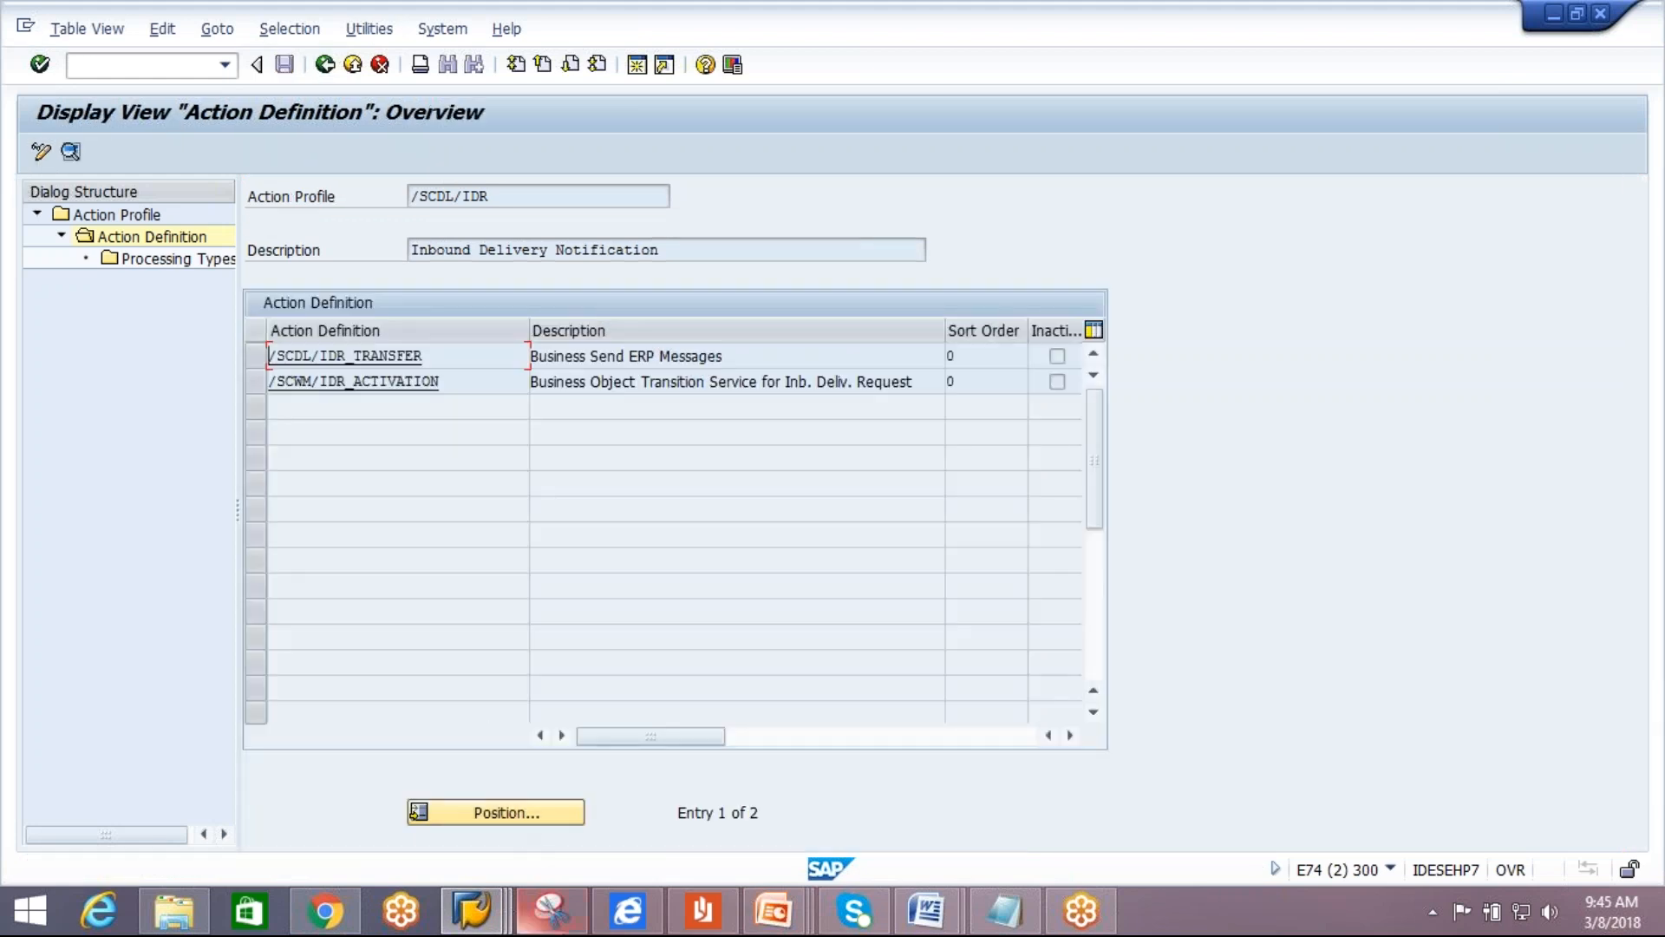
Go back to the Create Inbound Delivery session and start a delivery for the same purchase order with the external ID ending in PPF-06.
left_click(475, 910)
left_click(758, 788)
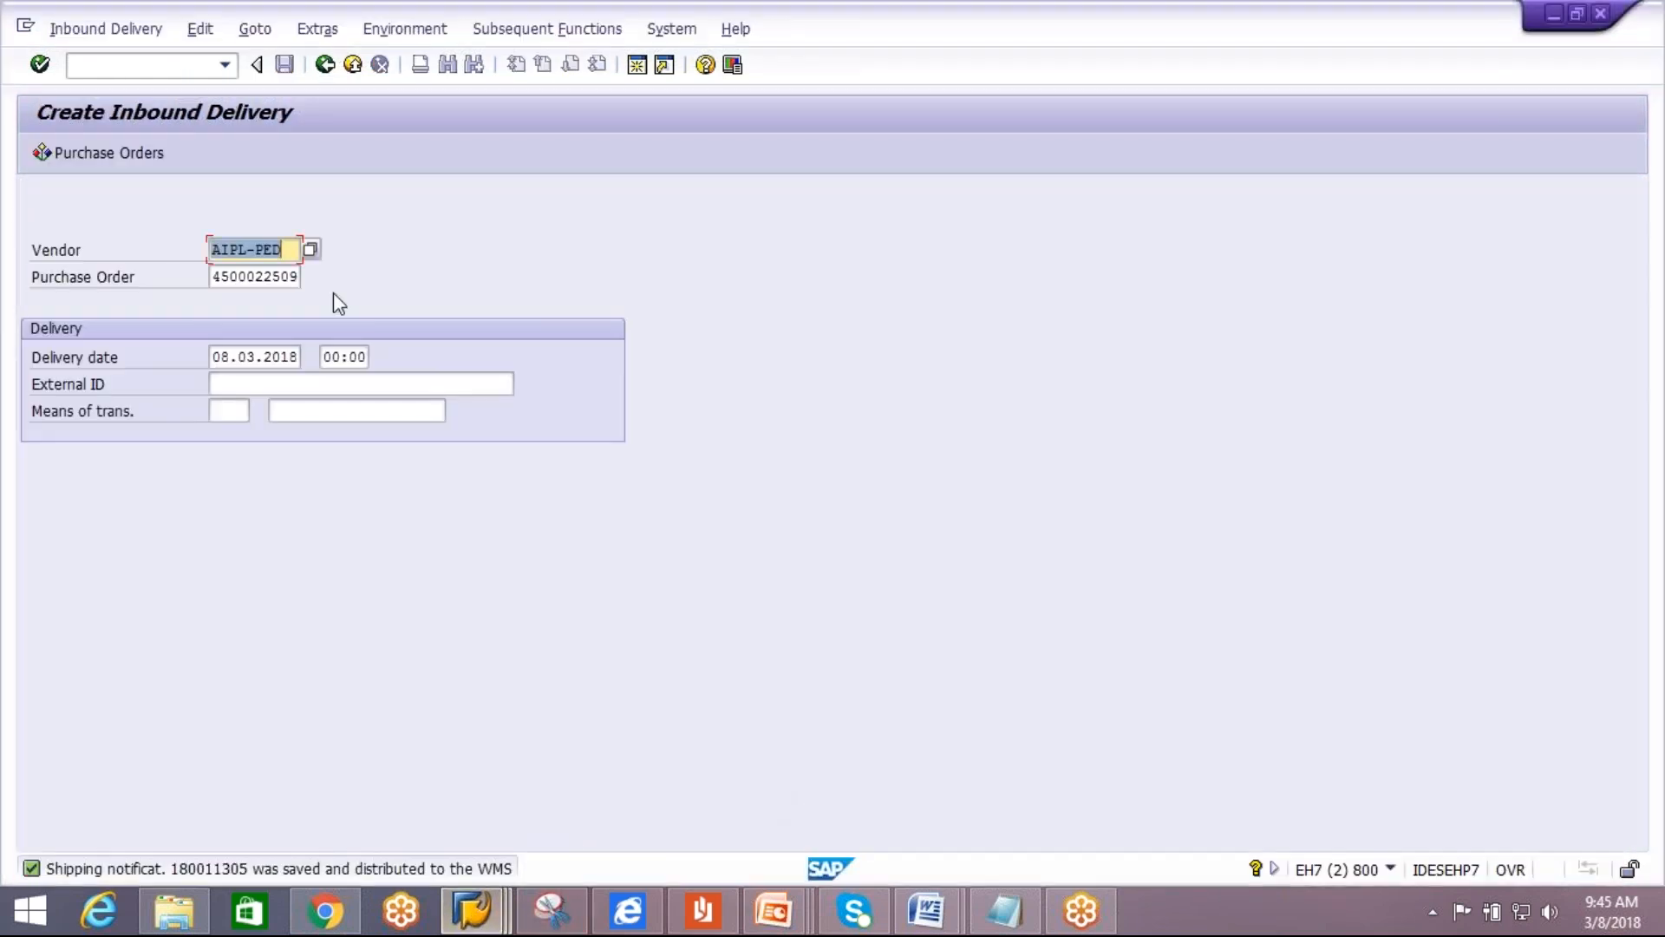
left_click(325, 400)
left_click(331, 383)
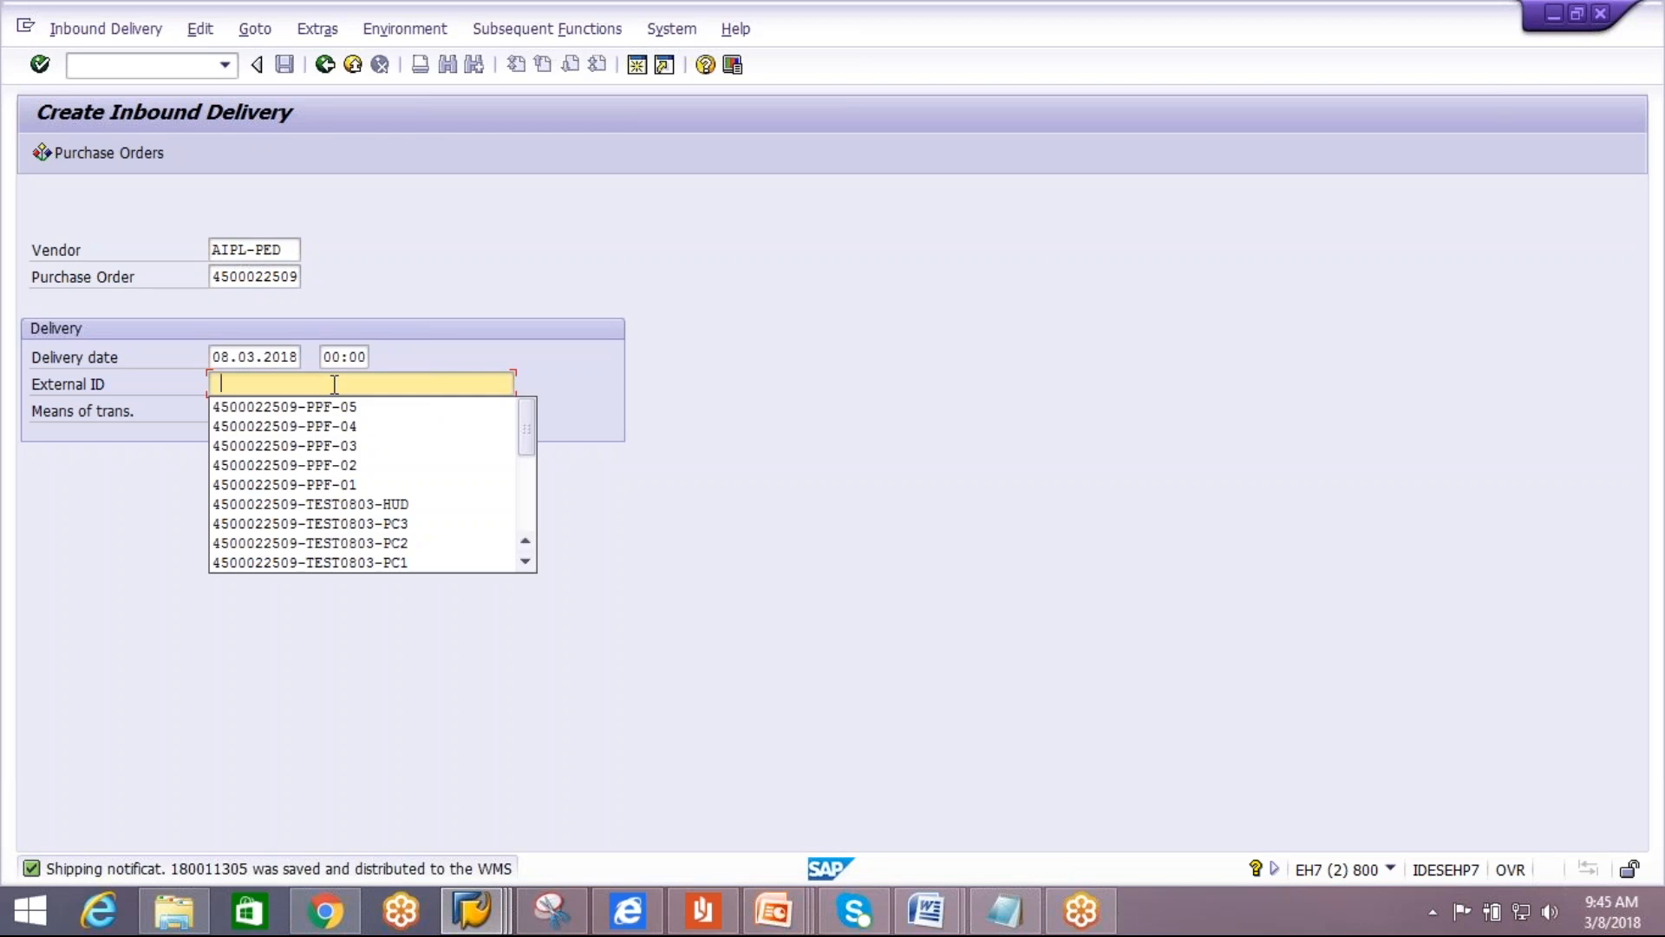
left_click(337, 409)
key("BackSpace")
type("6")
key("Return")
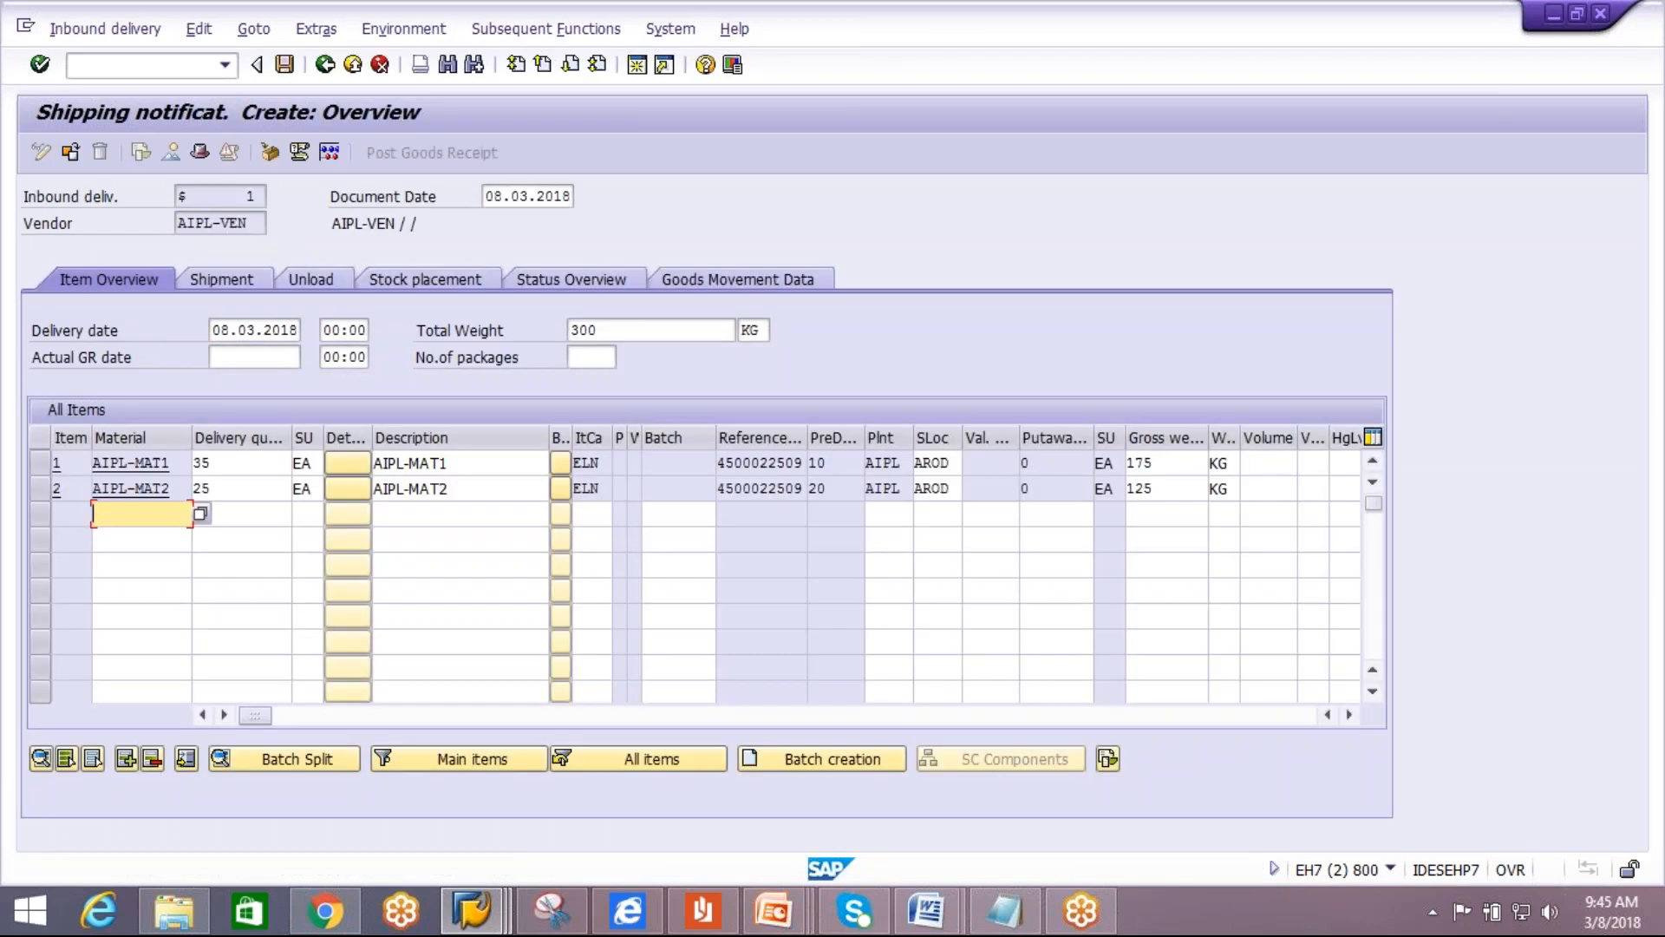
Set the delivery quantities of AIPL-MAT1 and AIPL-MAT2 to 1 each and save the PPF-06 inbound delivery.
left_click(258, 462)
key("BackSpace")
key("BackSpace")
type("1")
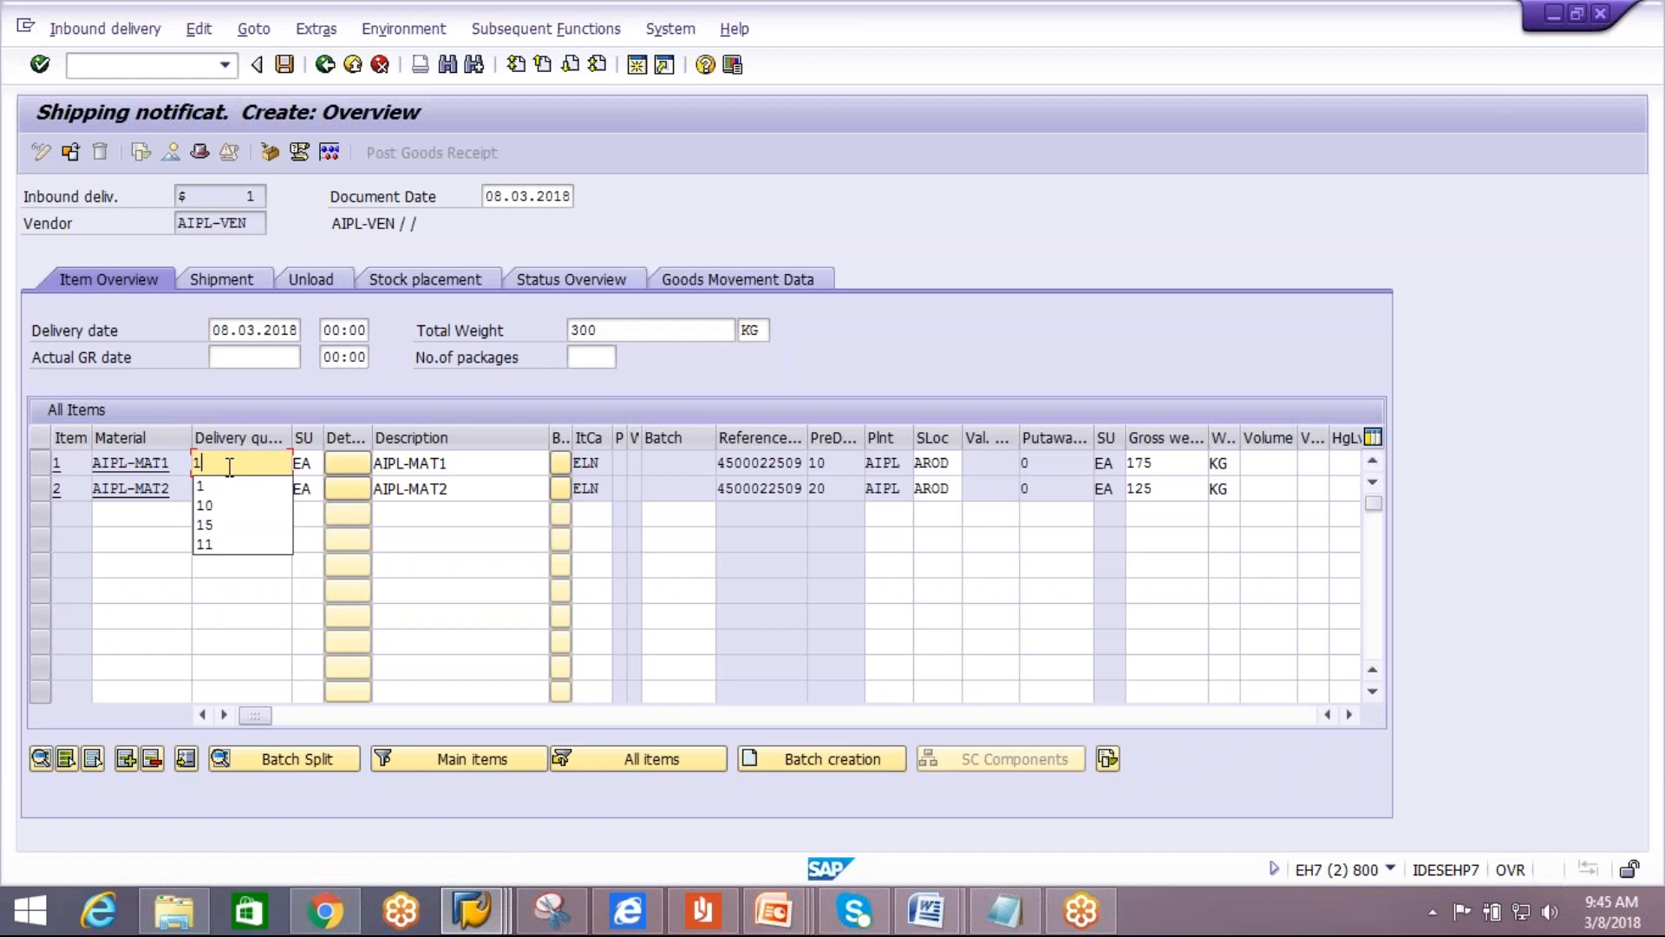
left_click(227, 484)
left_click(226, 488)
key("BackSpace")
key("BackSpace")
type("1")
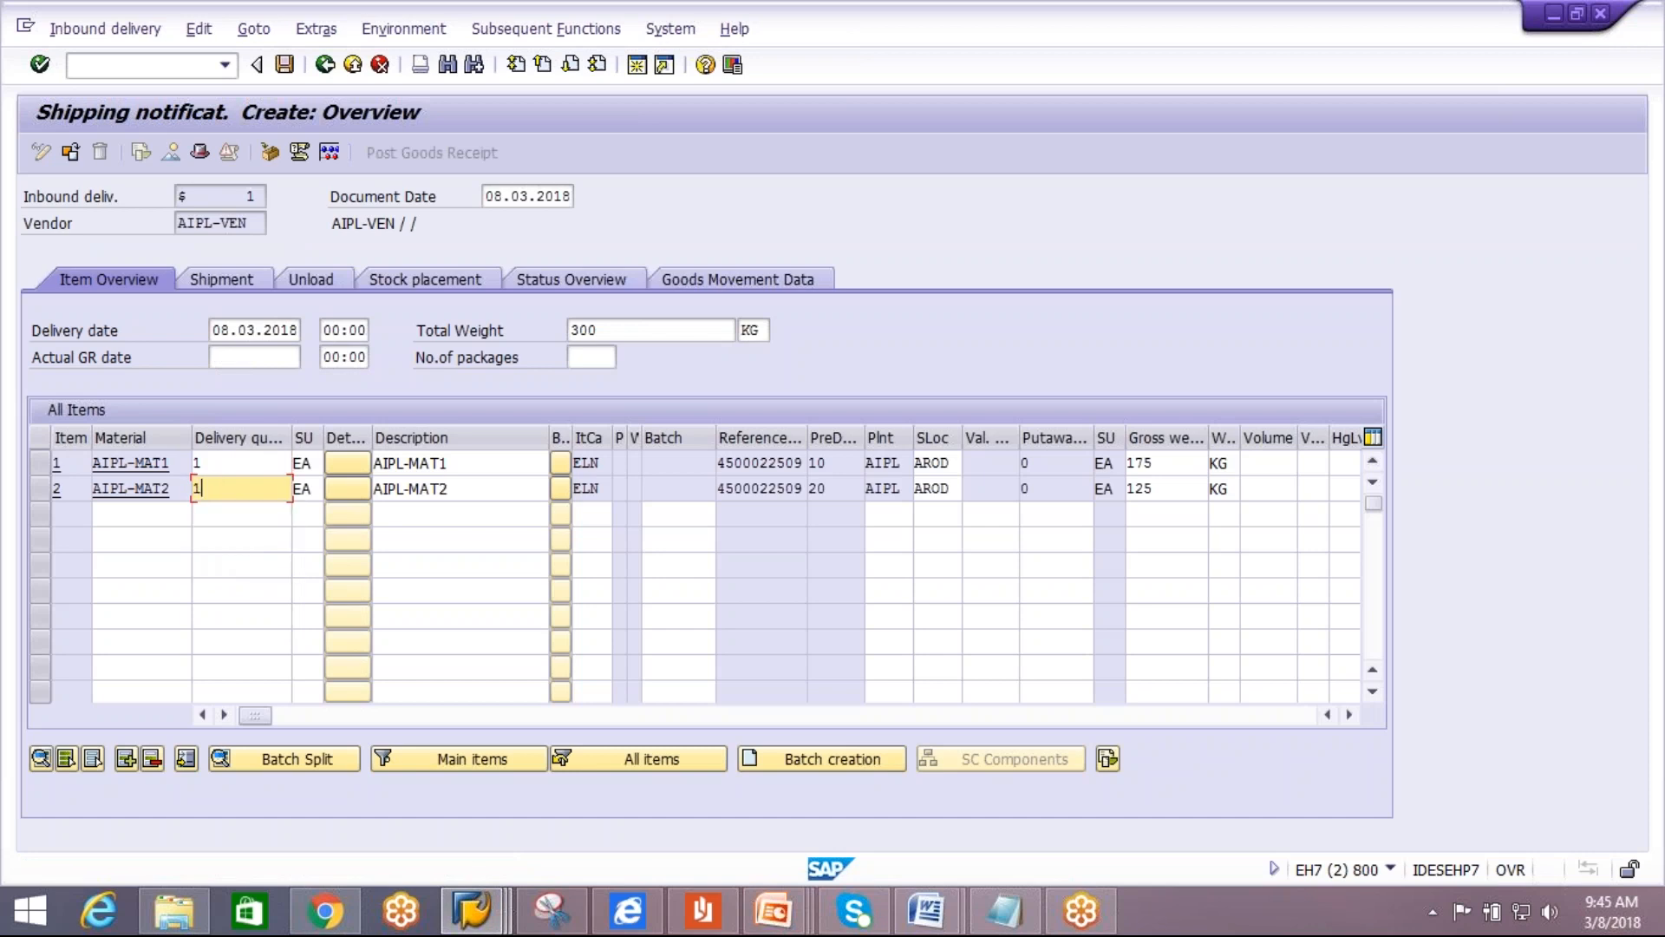
left_click(284, 64)
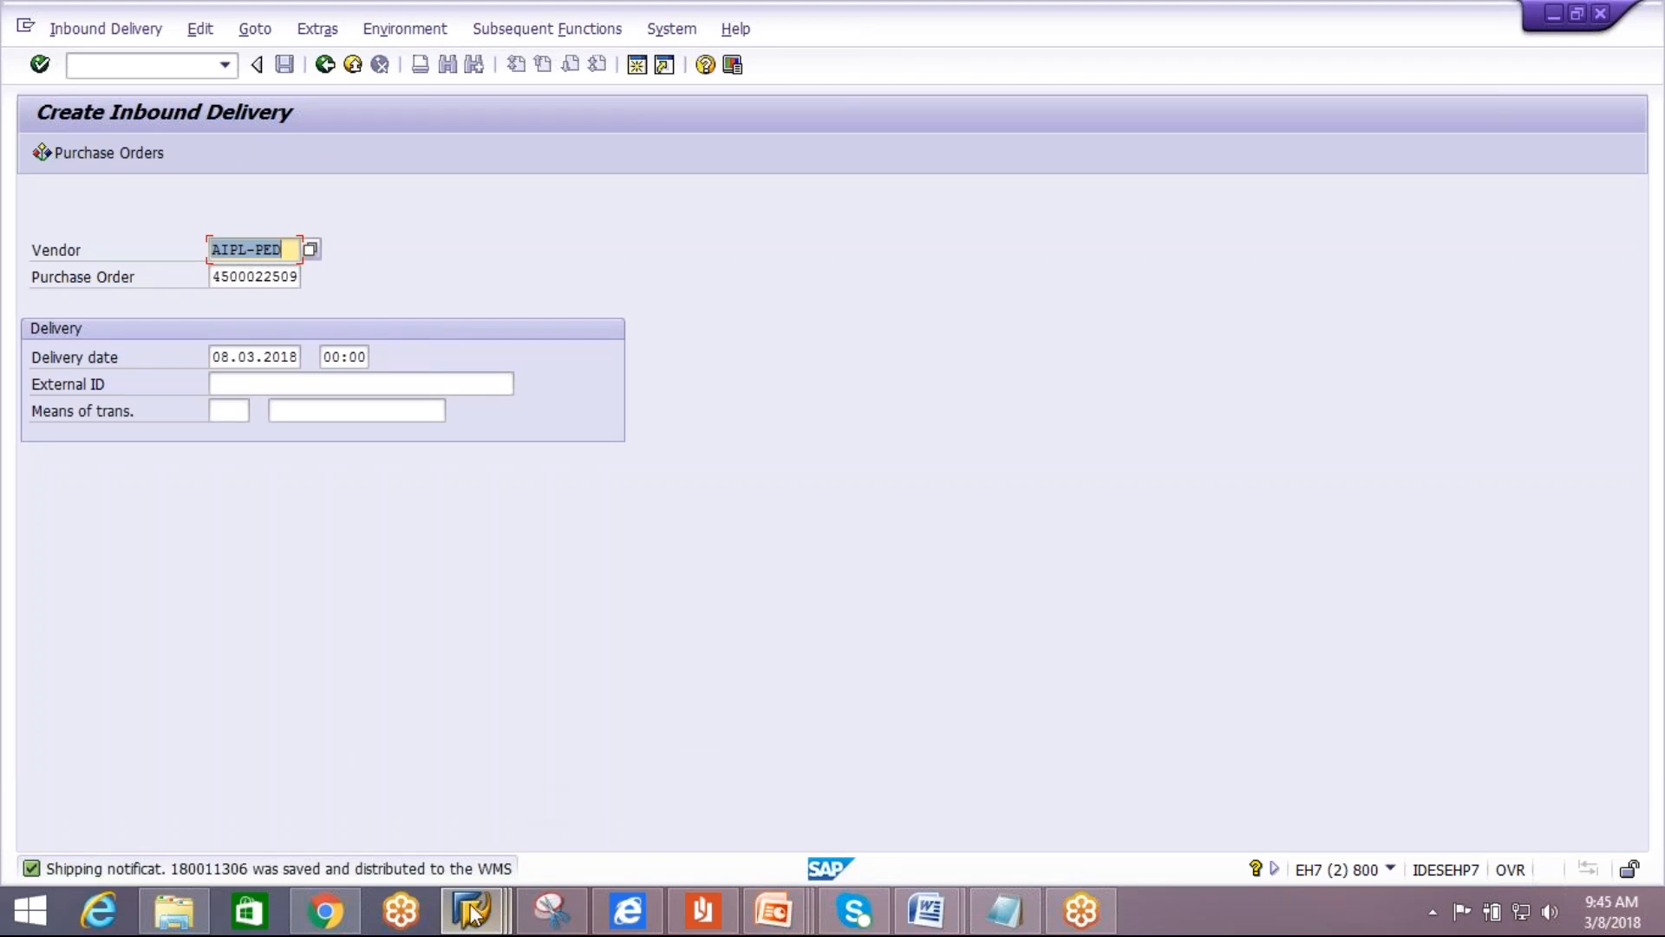
Search the inbound delivery notifications in the warehouse session again and display the items of the PPF-06 notification.
mouse_move(475, 924)
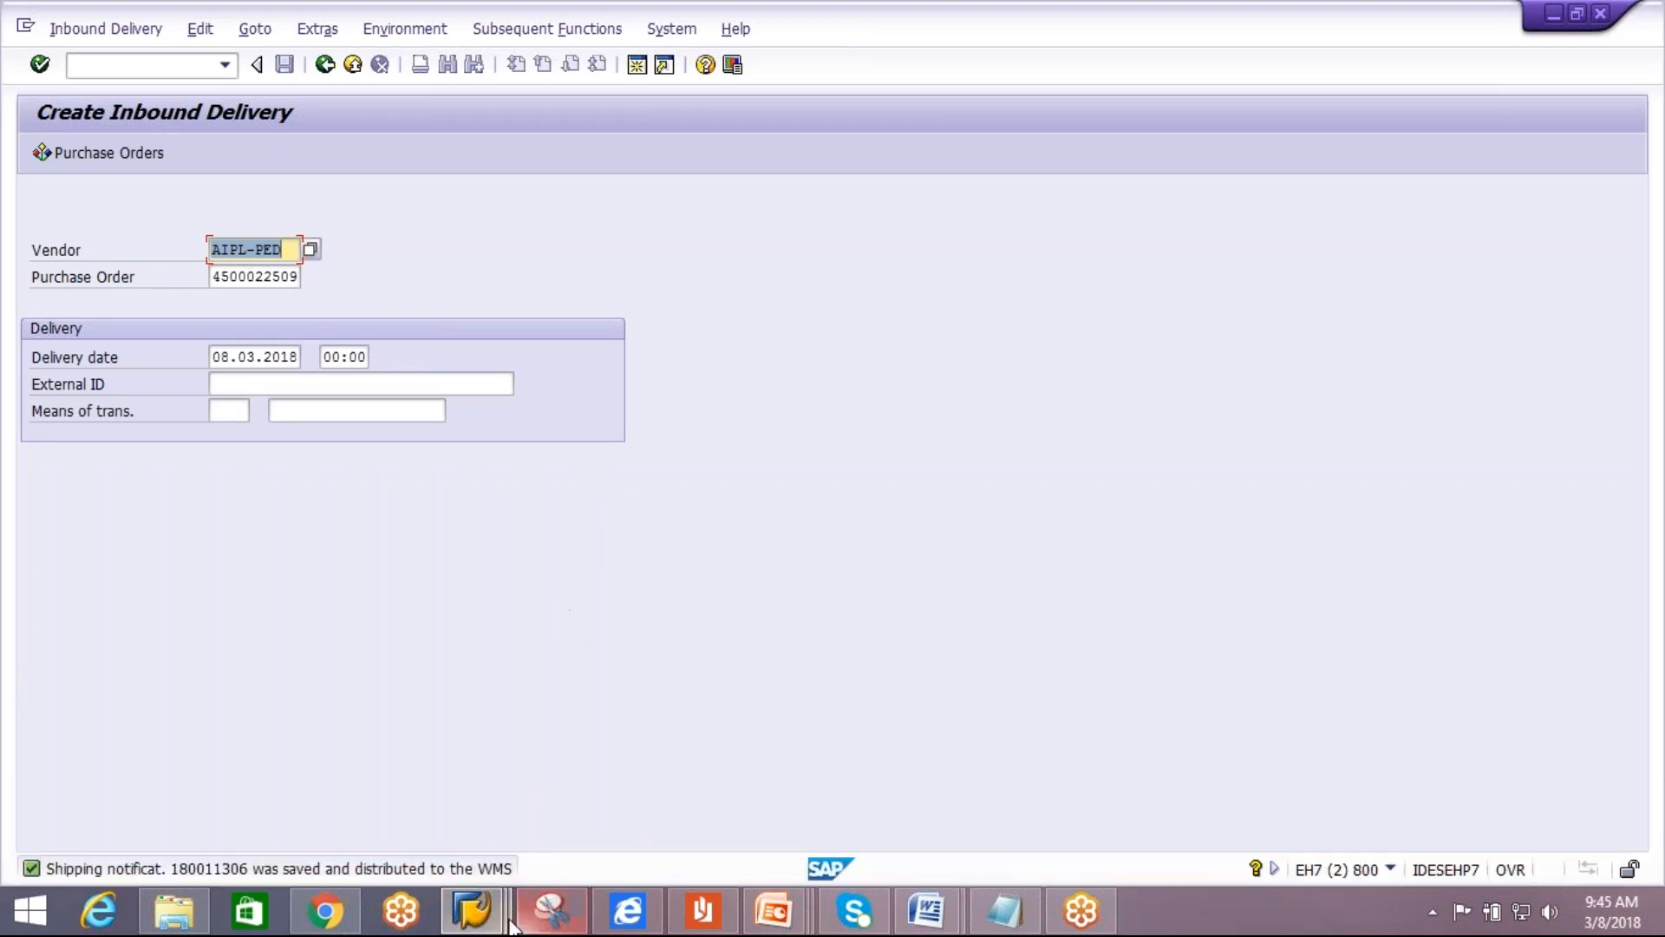
left_click(1209, 787)
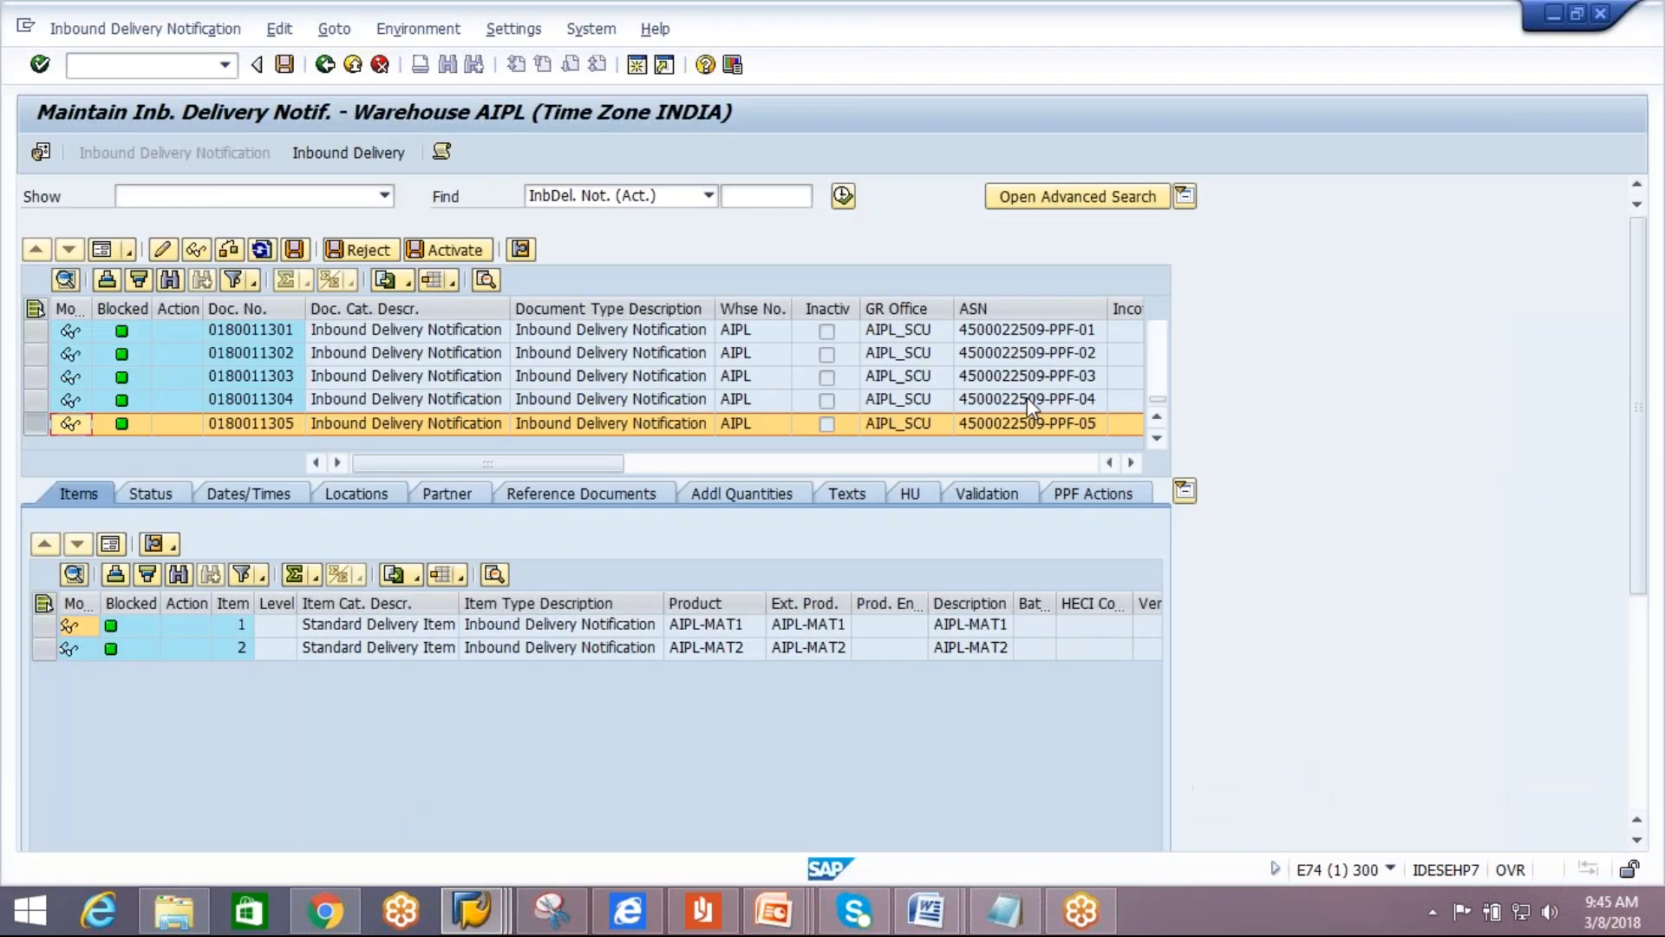
left_click(847, 200)
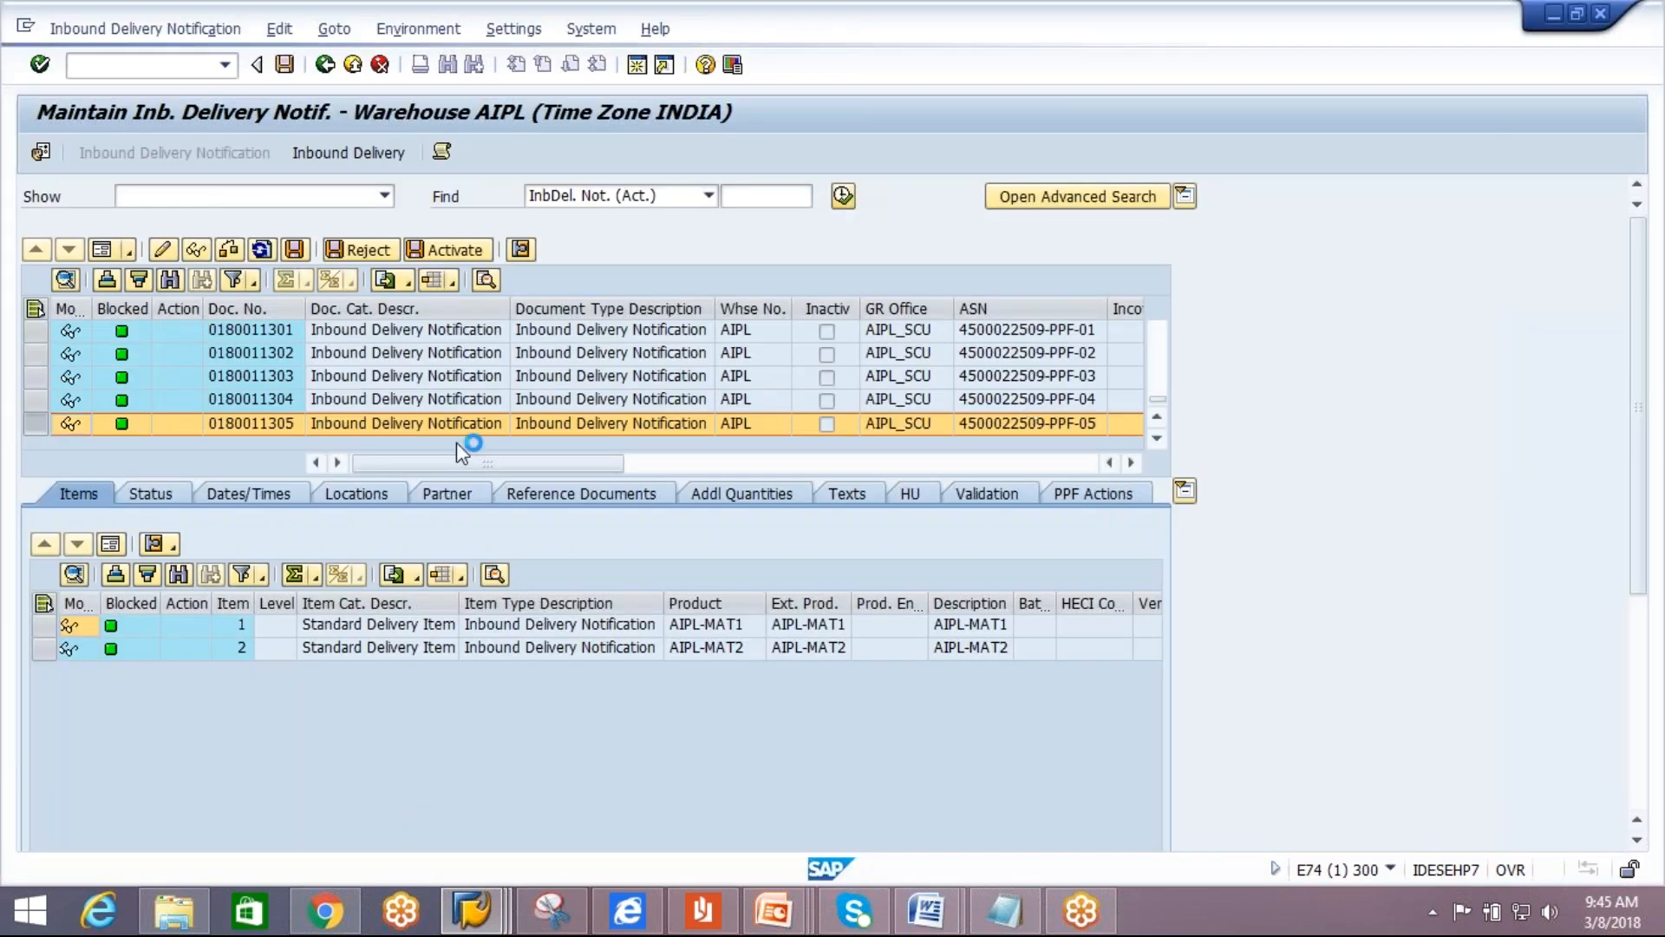
left_click(365, 475)
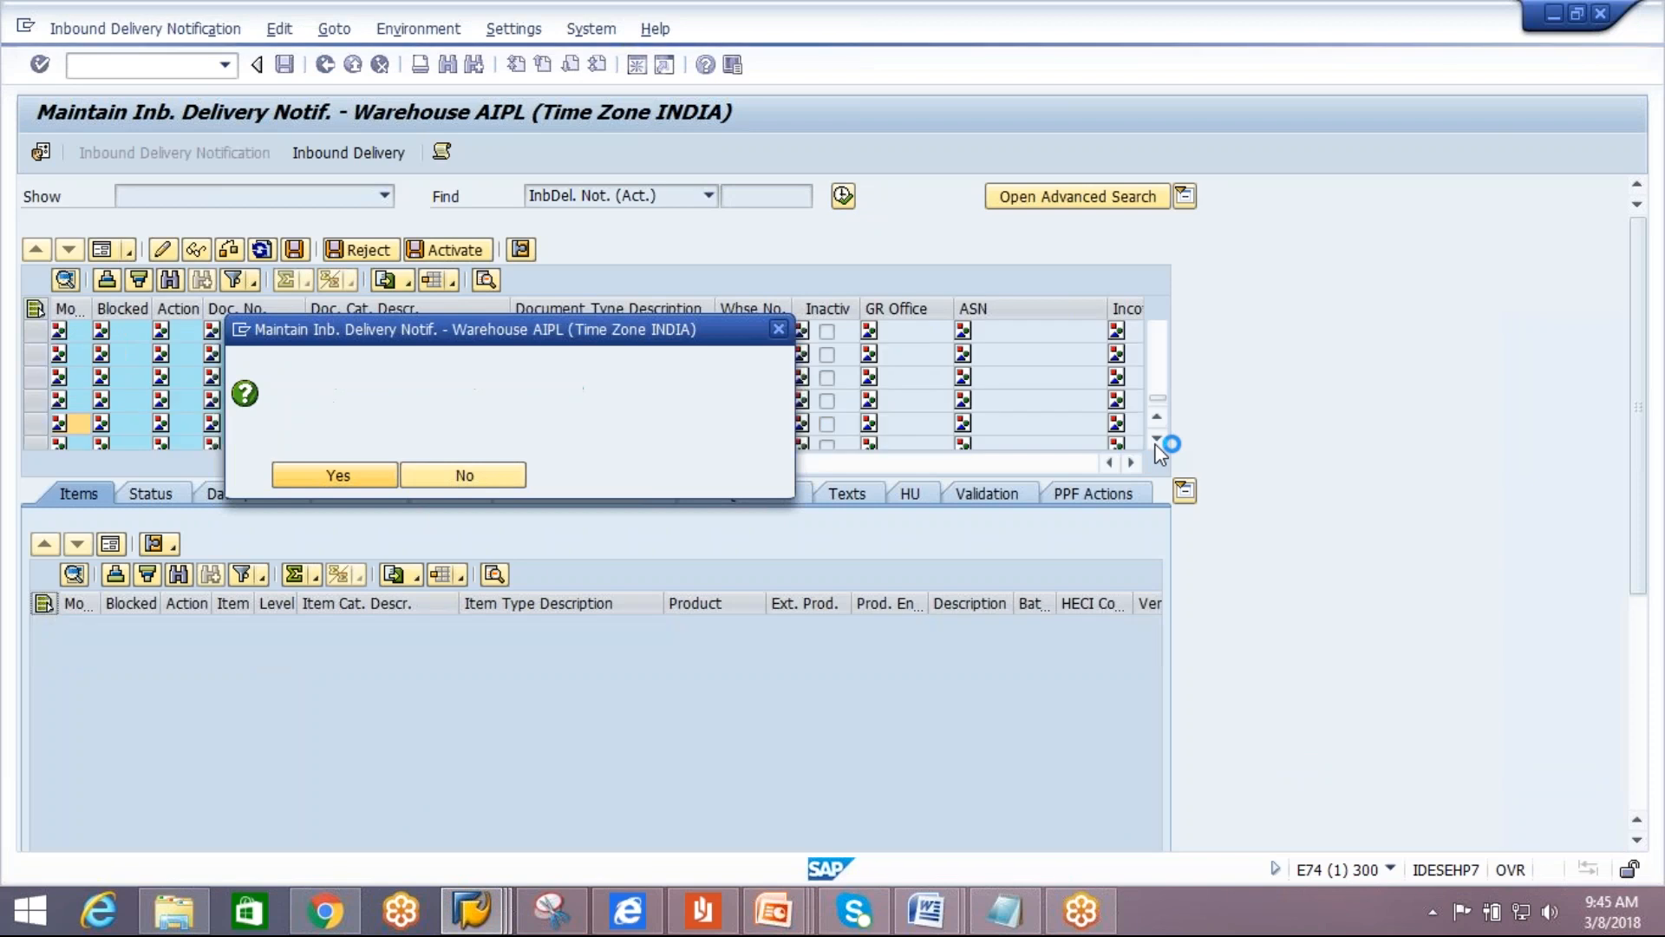
left_click(213, 432)
left_click(277, 425)
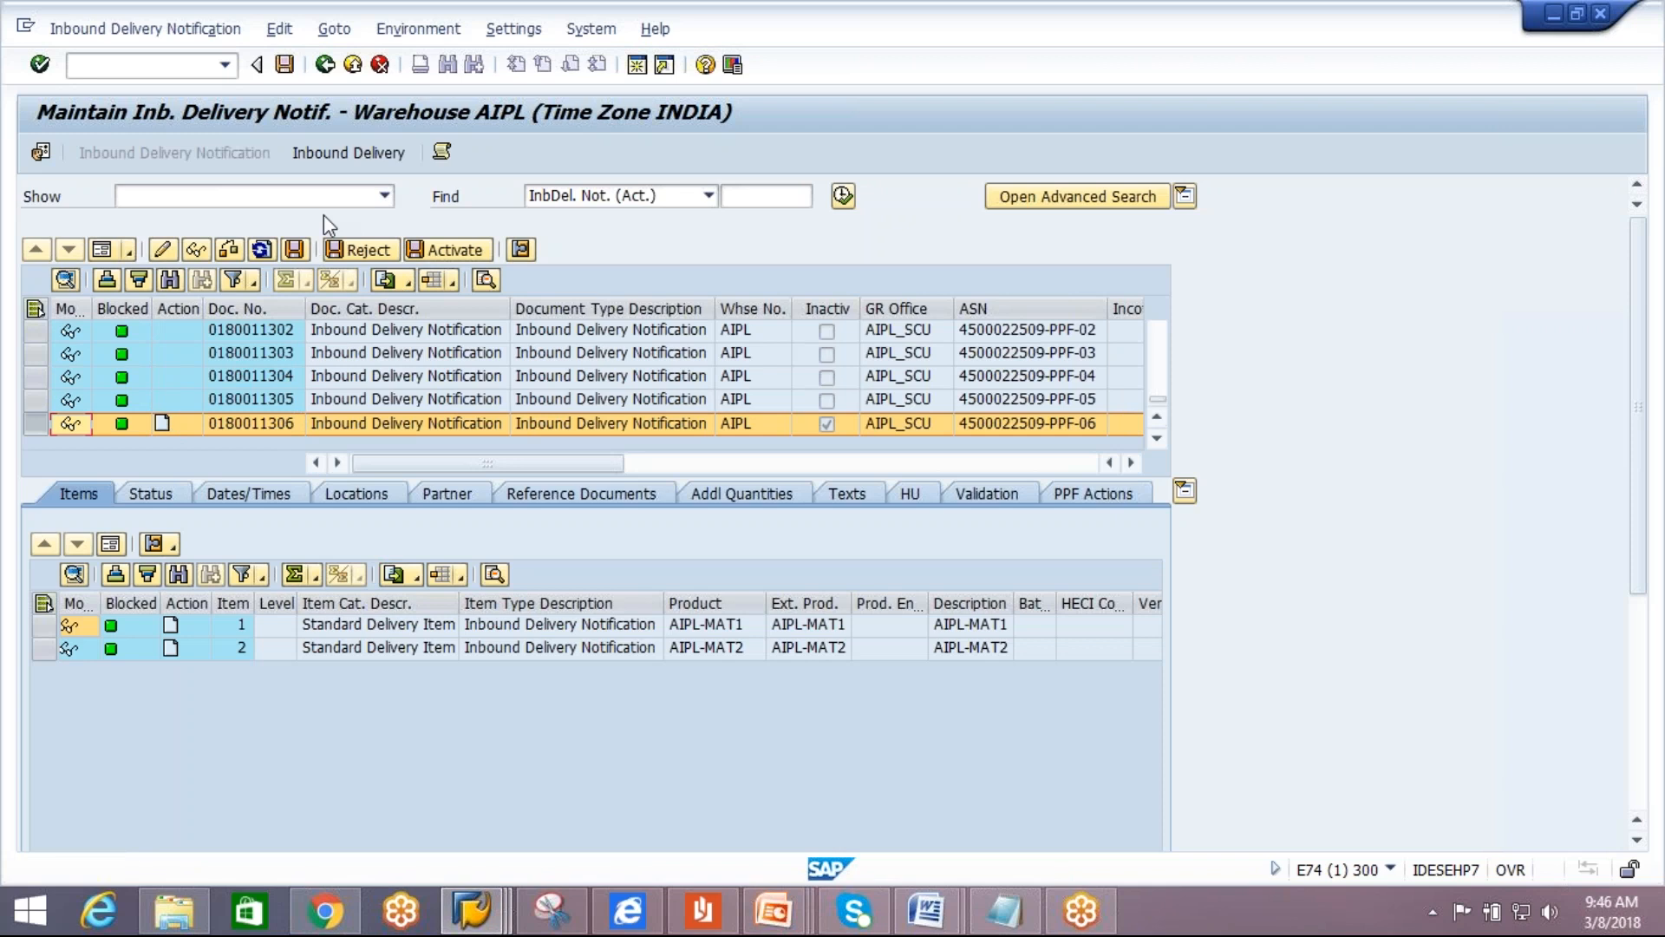
Look at the inbound delivery maintenance screen, return to the notifications and repeat the unrestricted search to locate PPF-06.
left_click(376, 160)
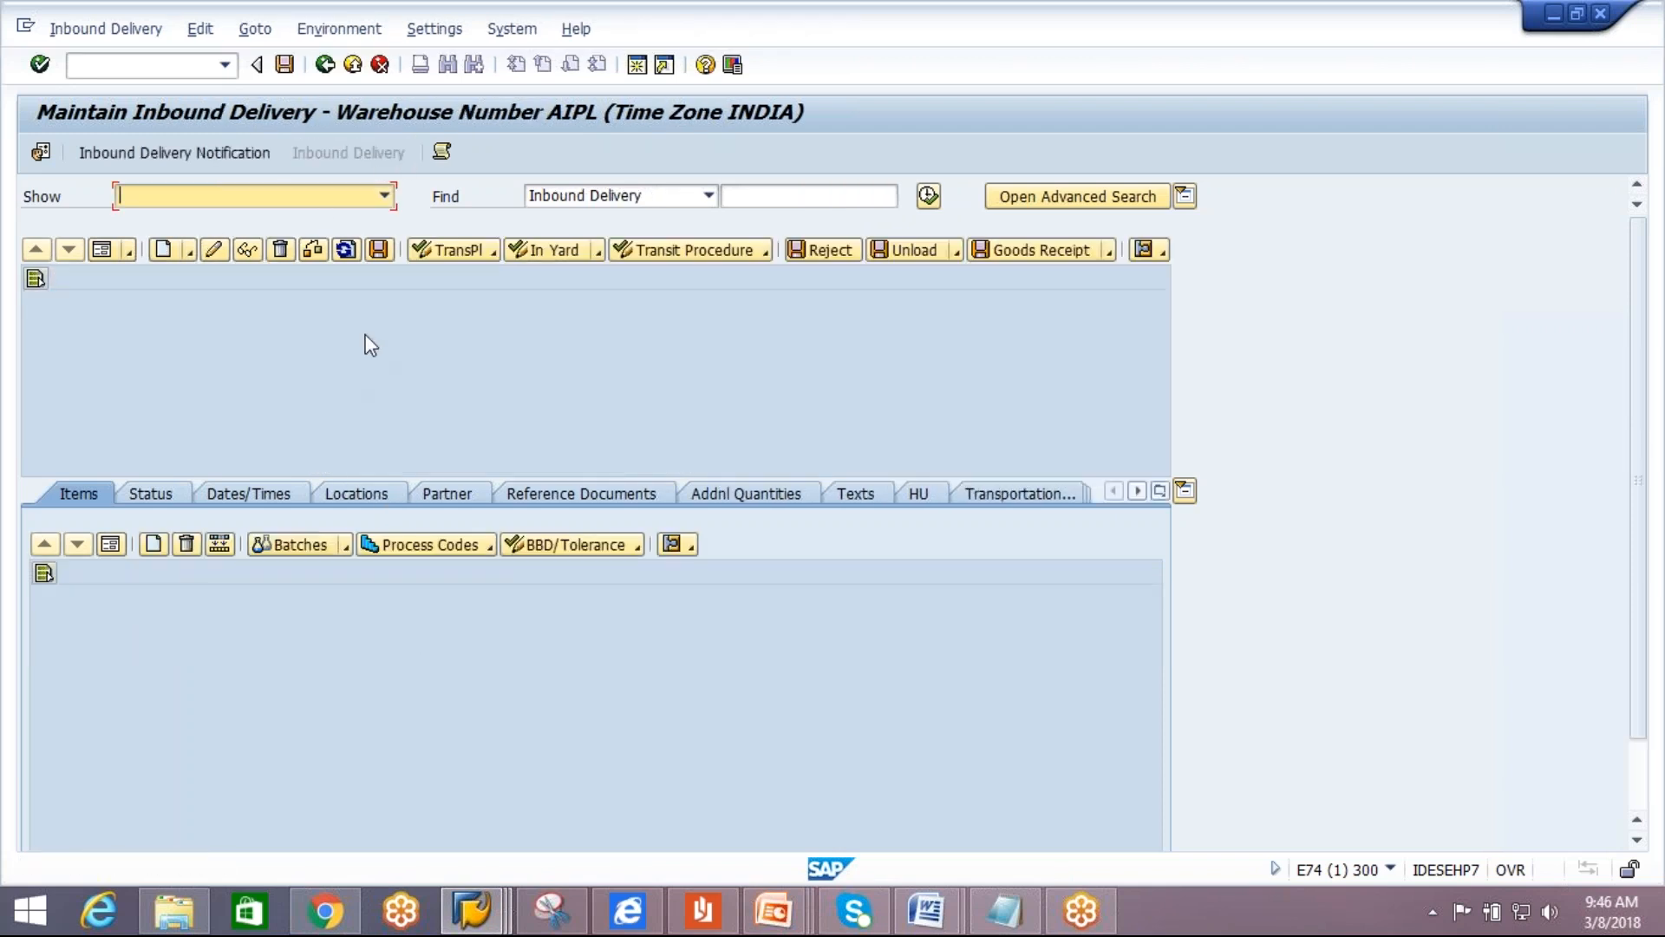
left_click(227, 152)
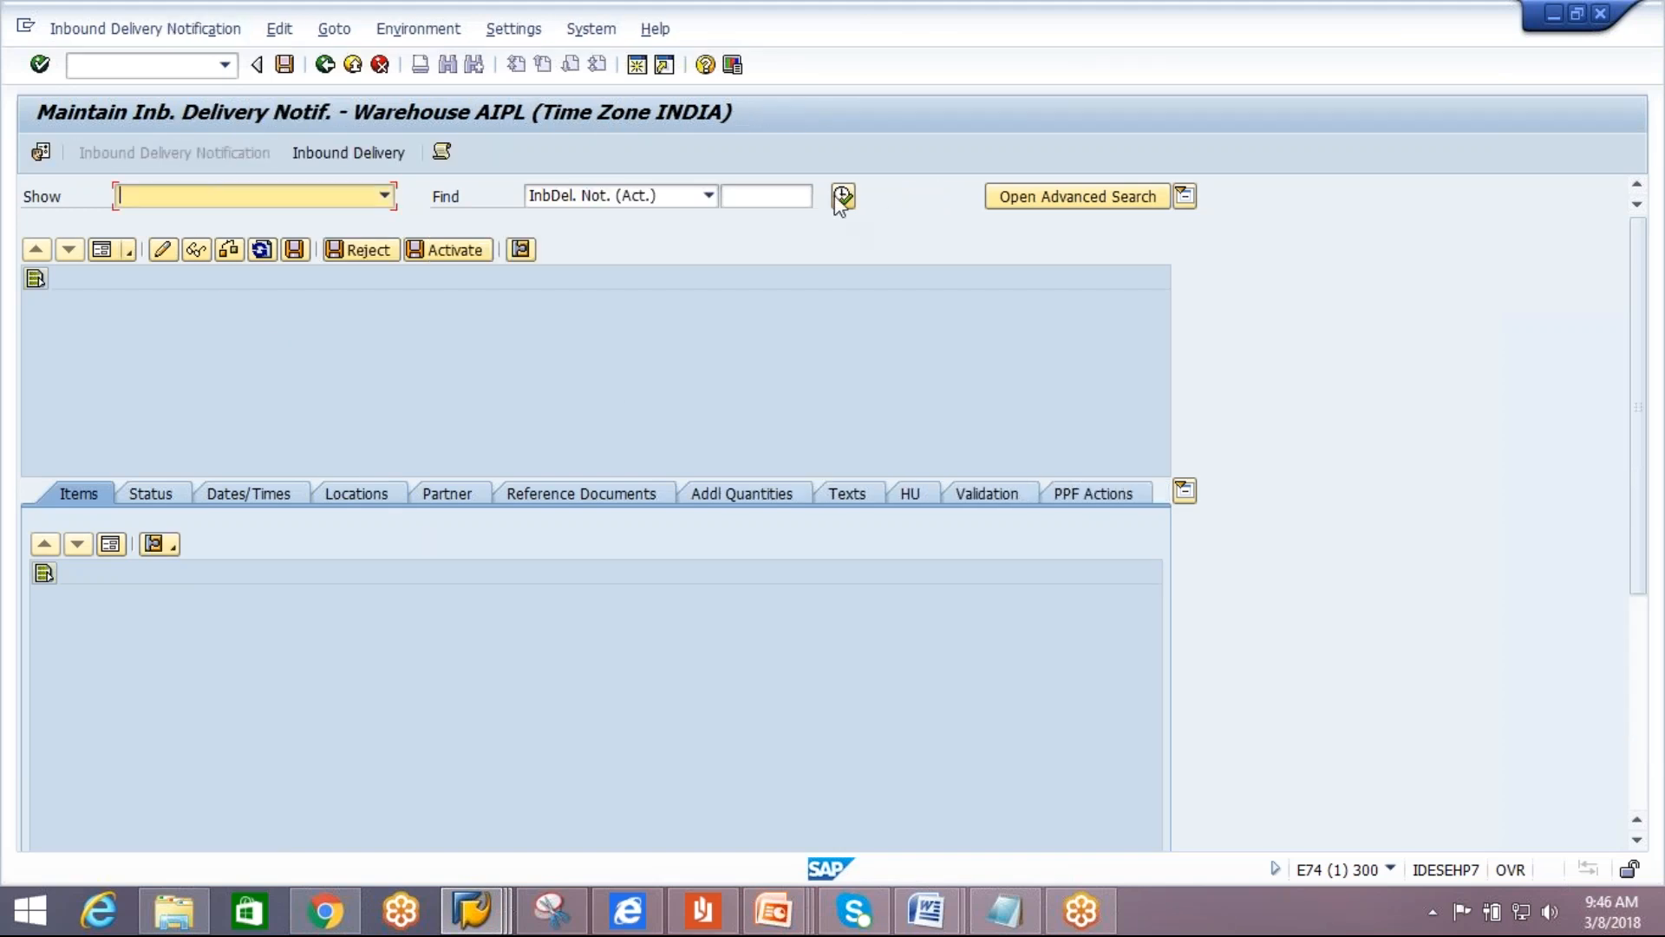
left_click(843, 196)
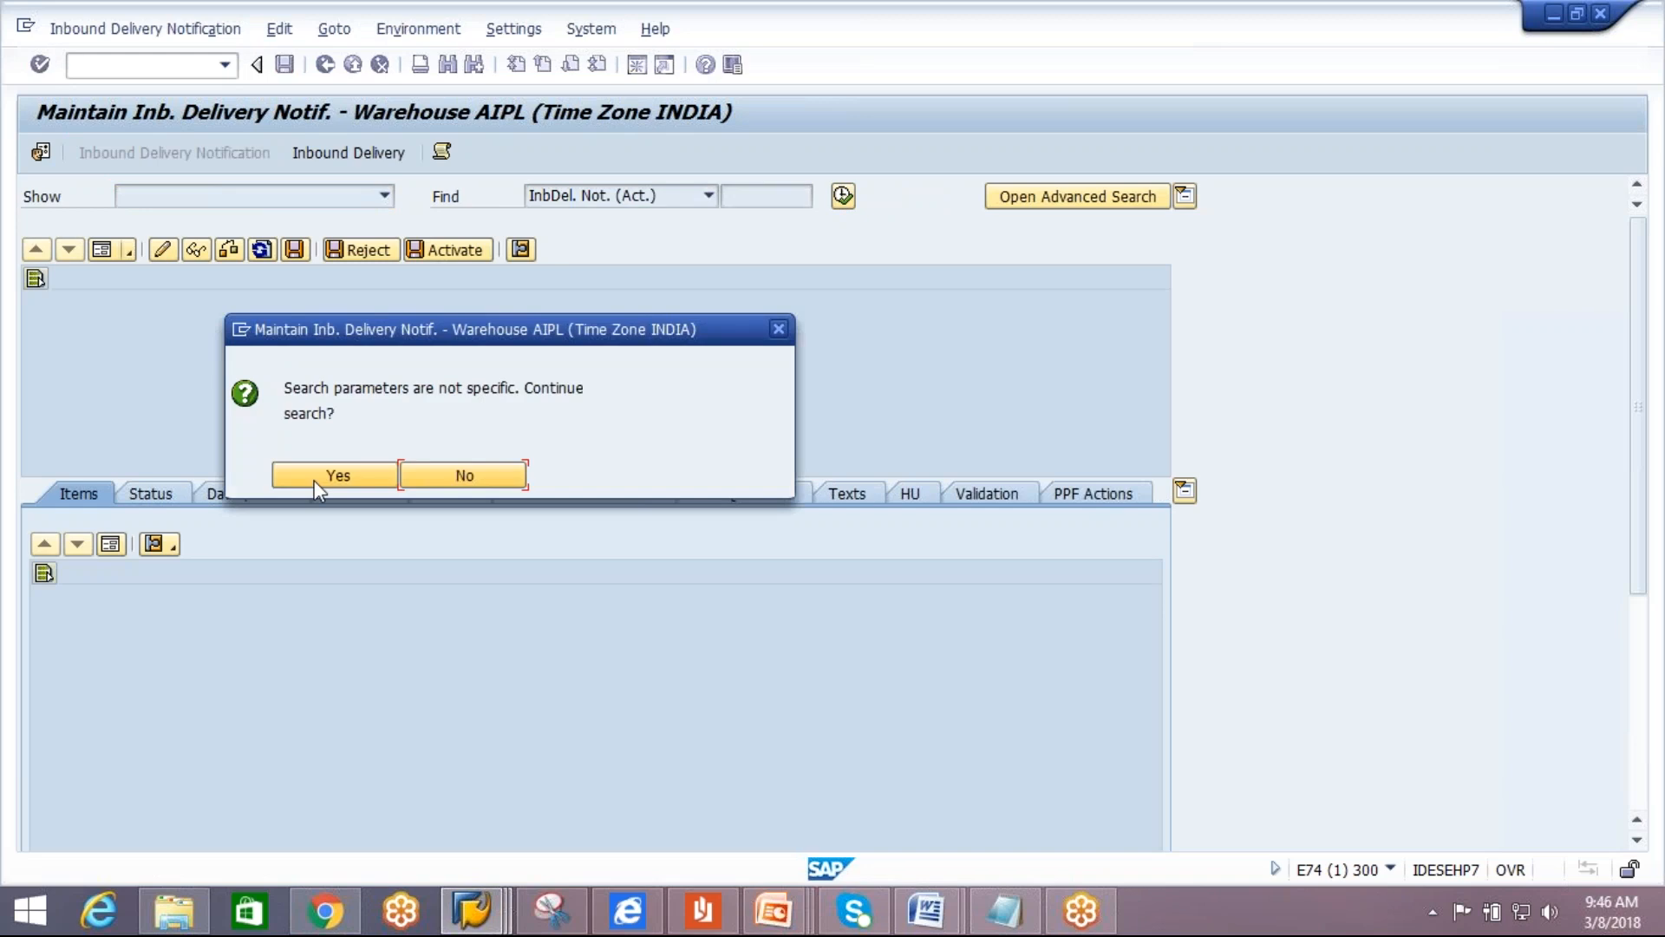
key("Return")
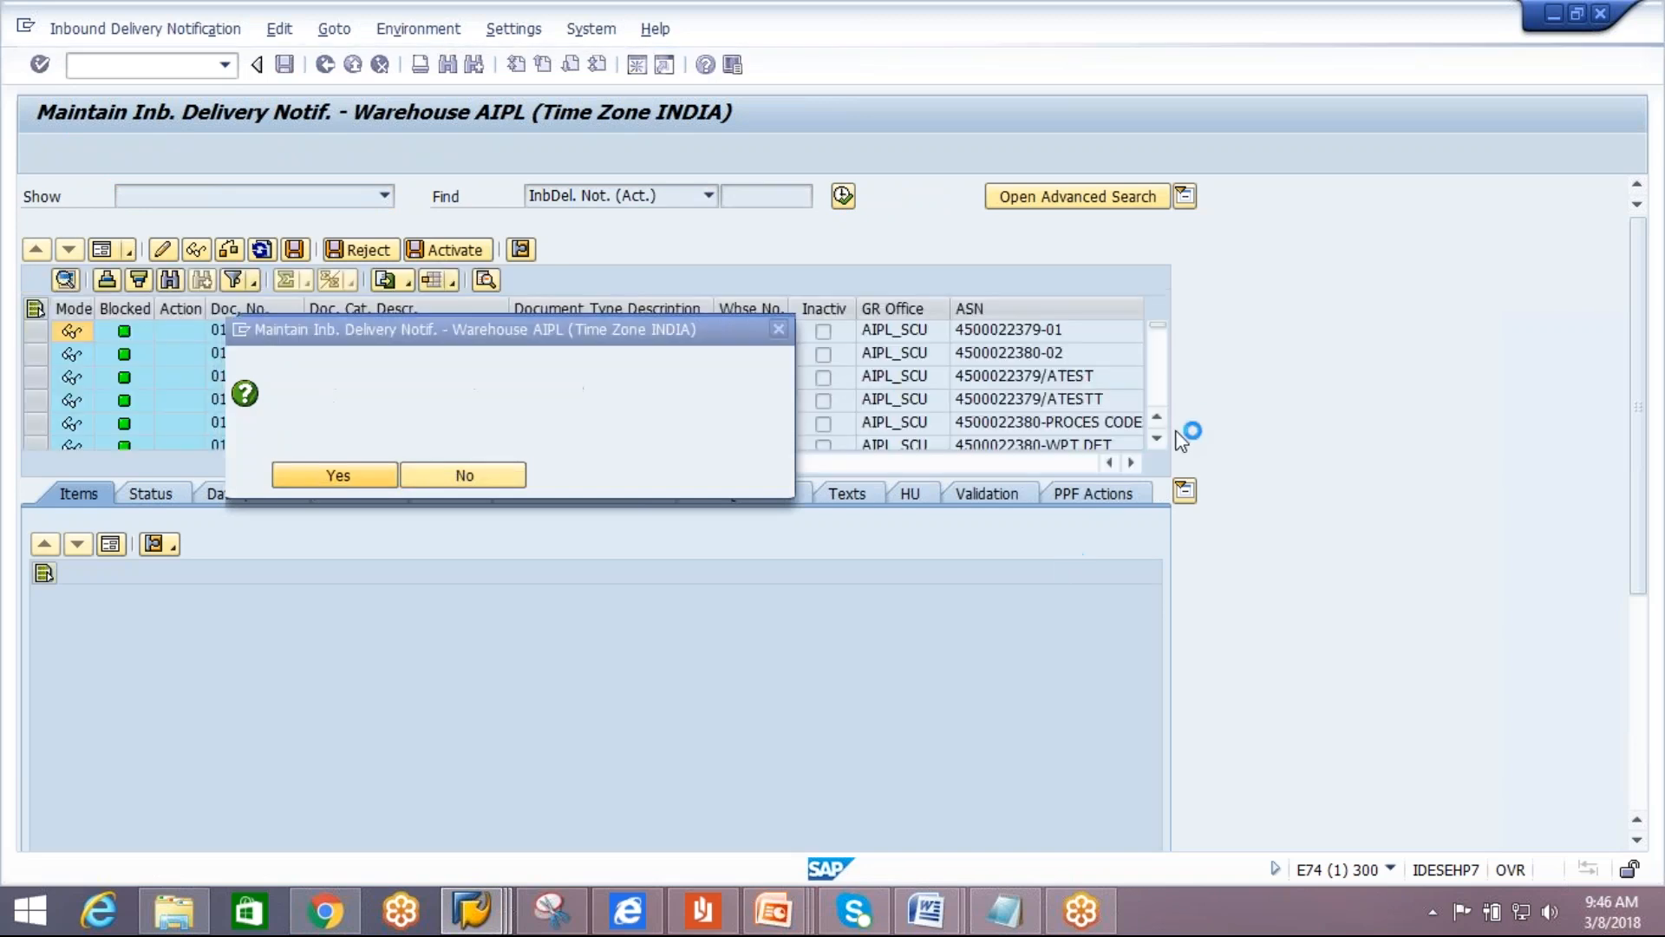
left_click_drag(1162, 324, 1159, 423)
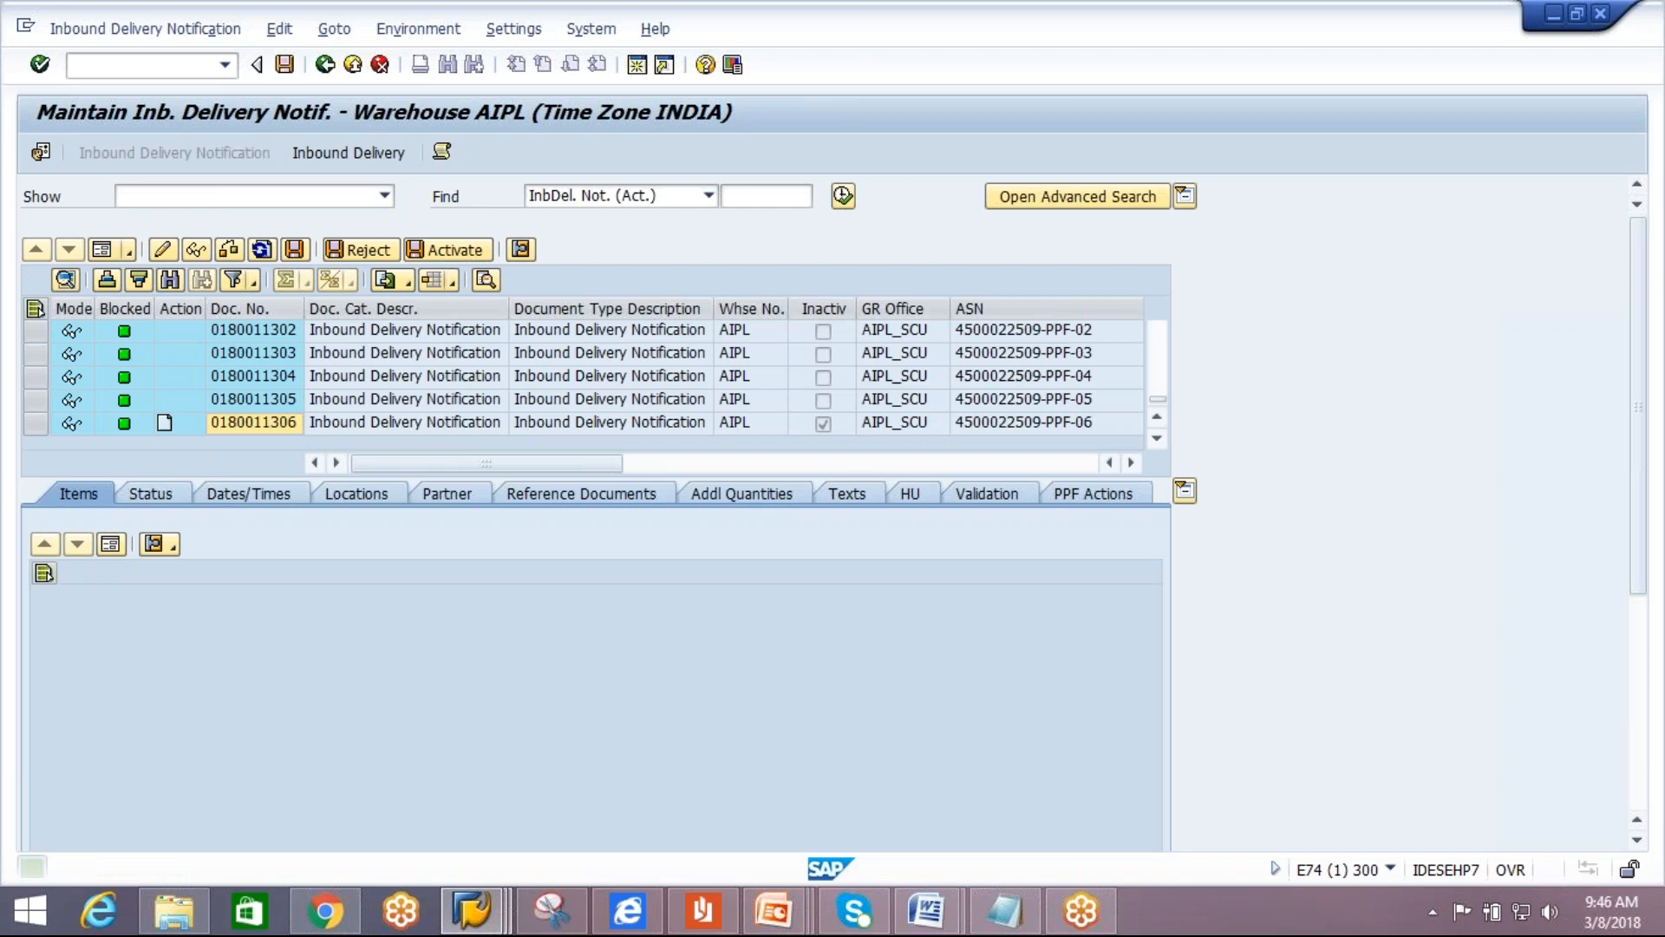
Display the items of the PPF-06 notification, activate it and open the resulting inbound delivery.
double_click(254, 423)
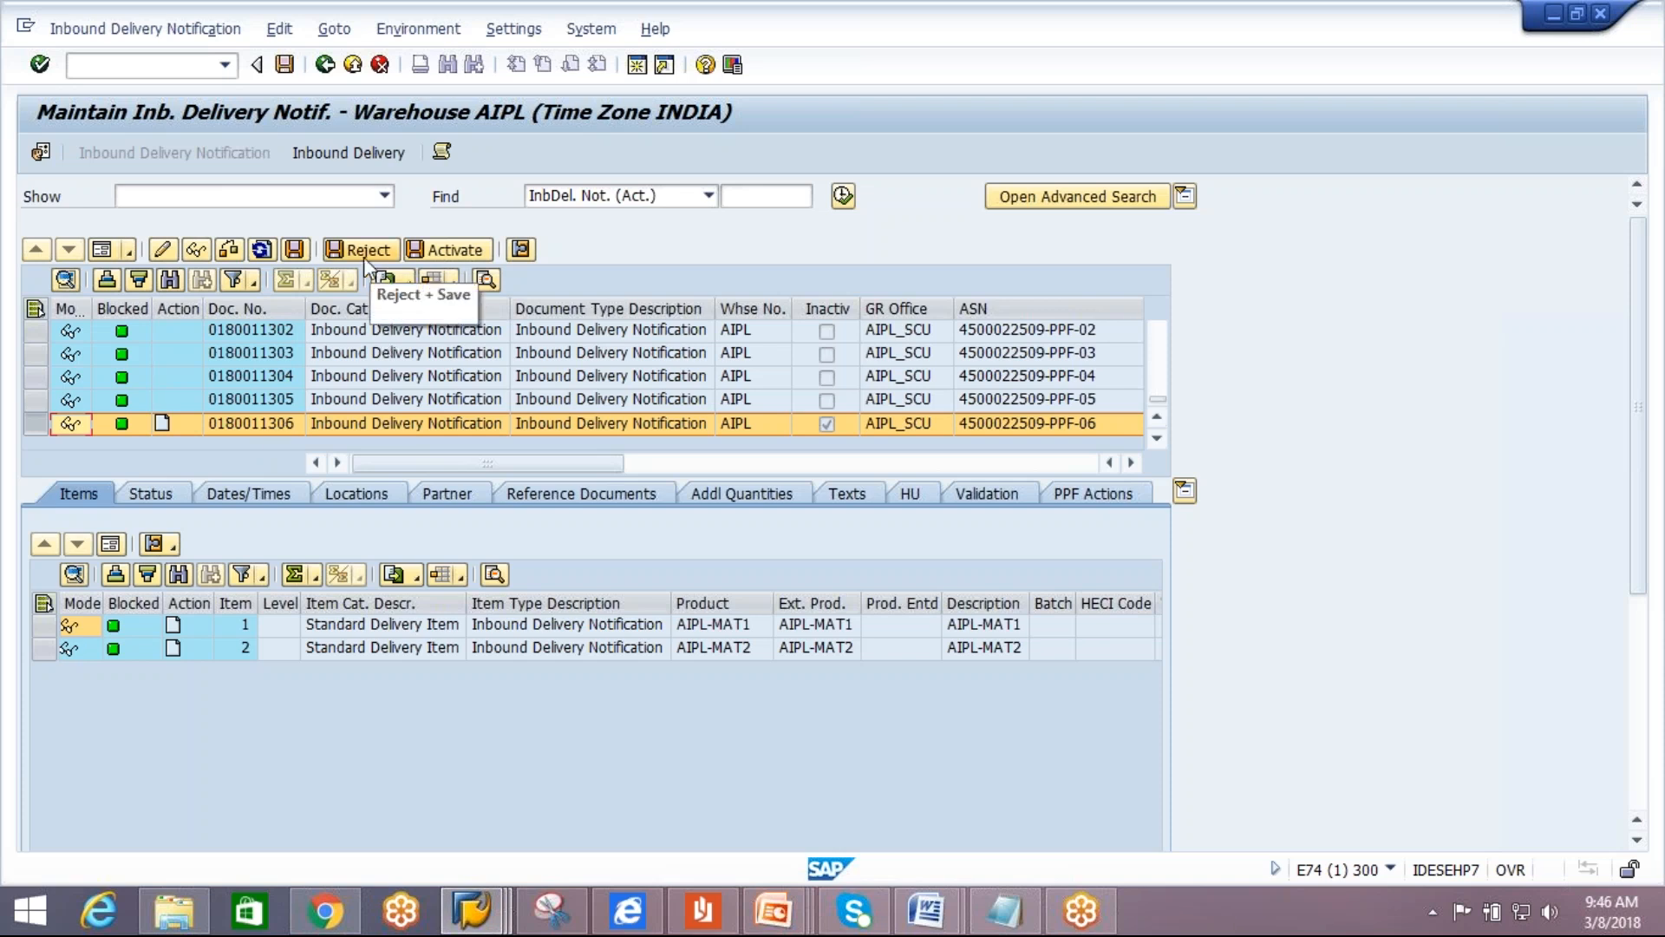
left_click(441, 251)
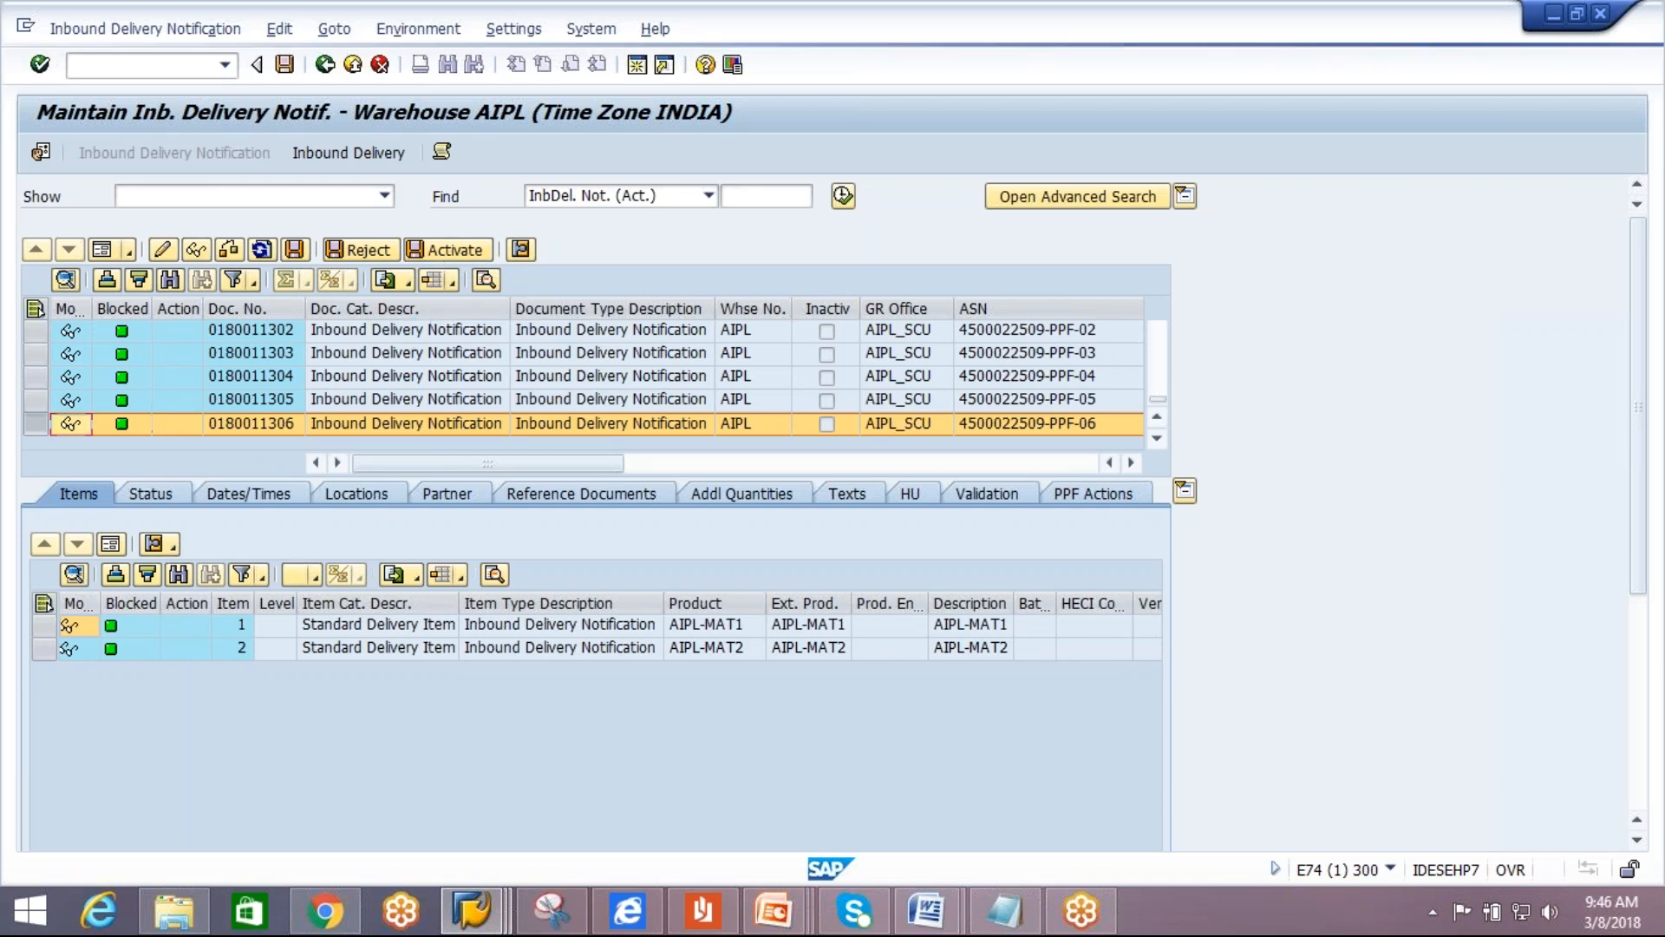
left_click(335, 151)
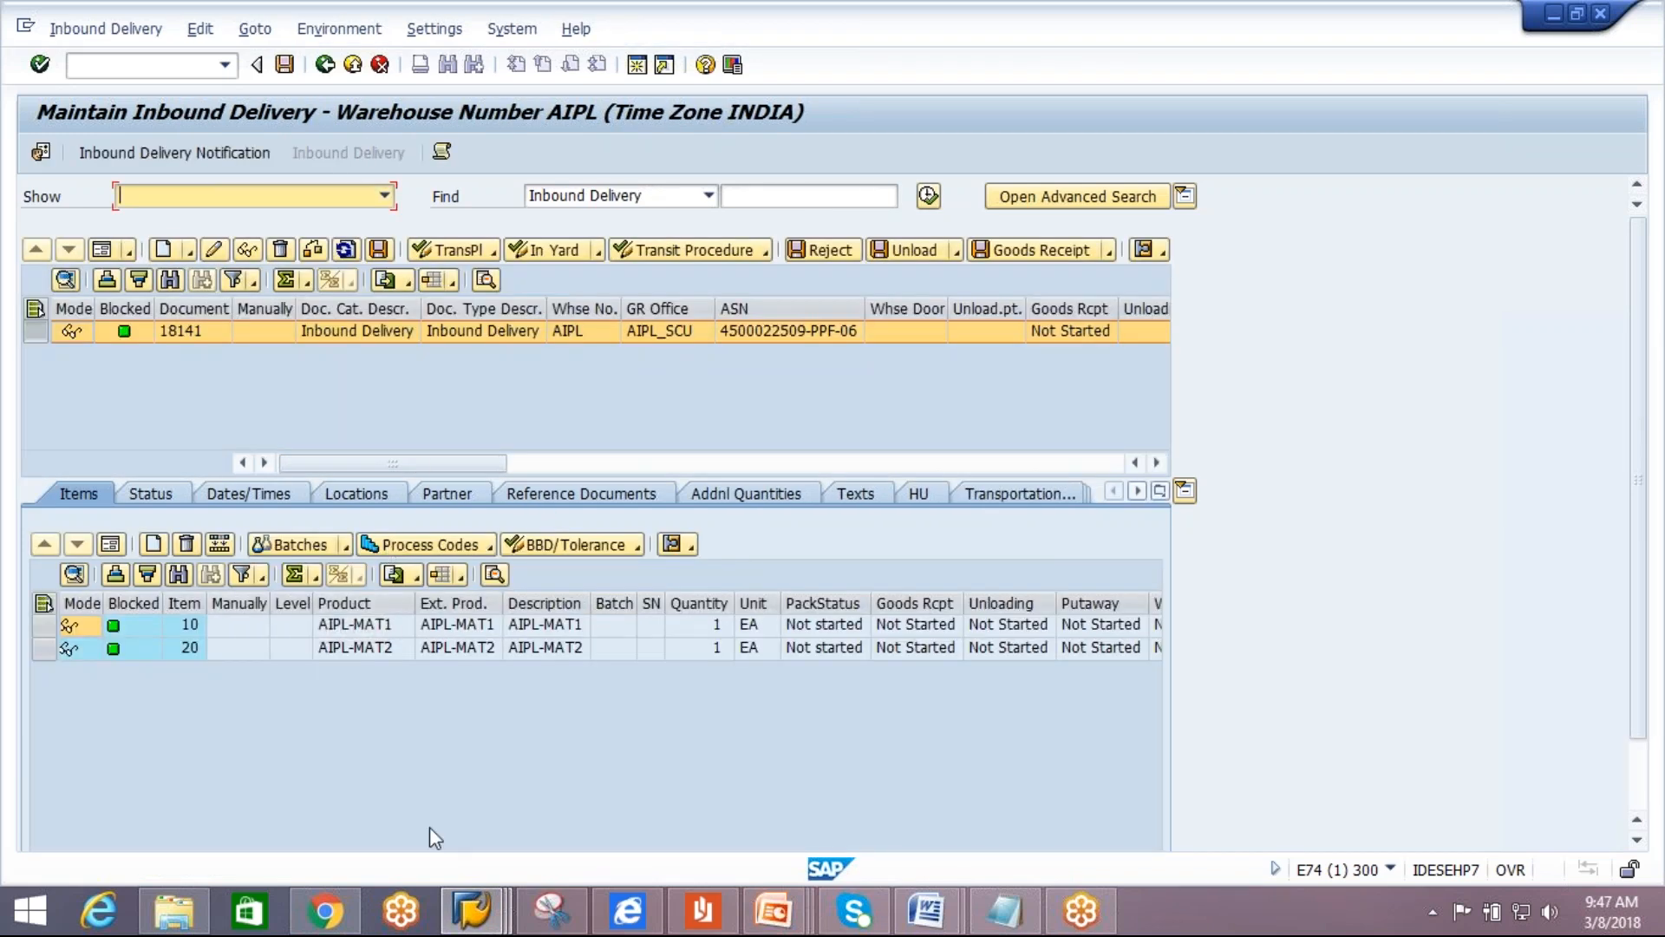
Switch to the Create Inbound Delivery session and start a delivery for the same purchase order with the external ID ending in PPF-07.
left_click(471, 909)
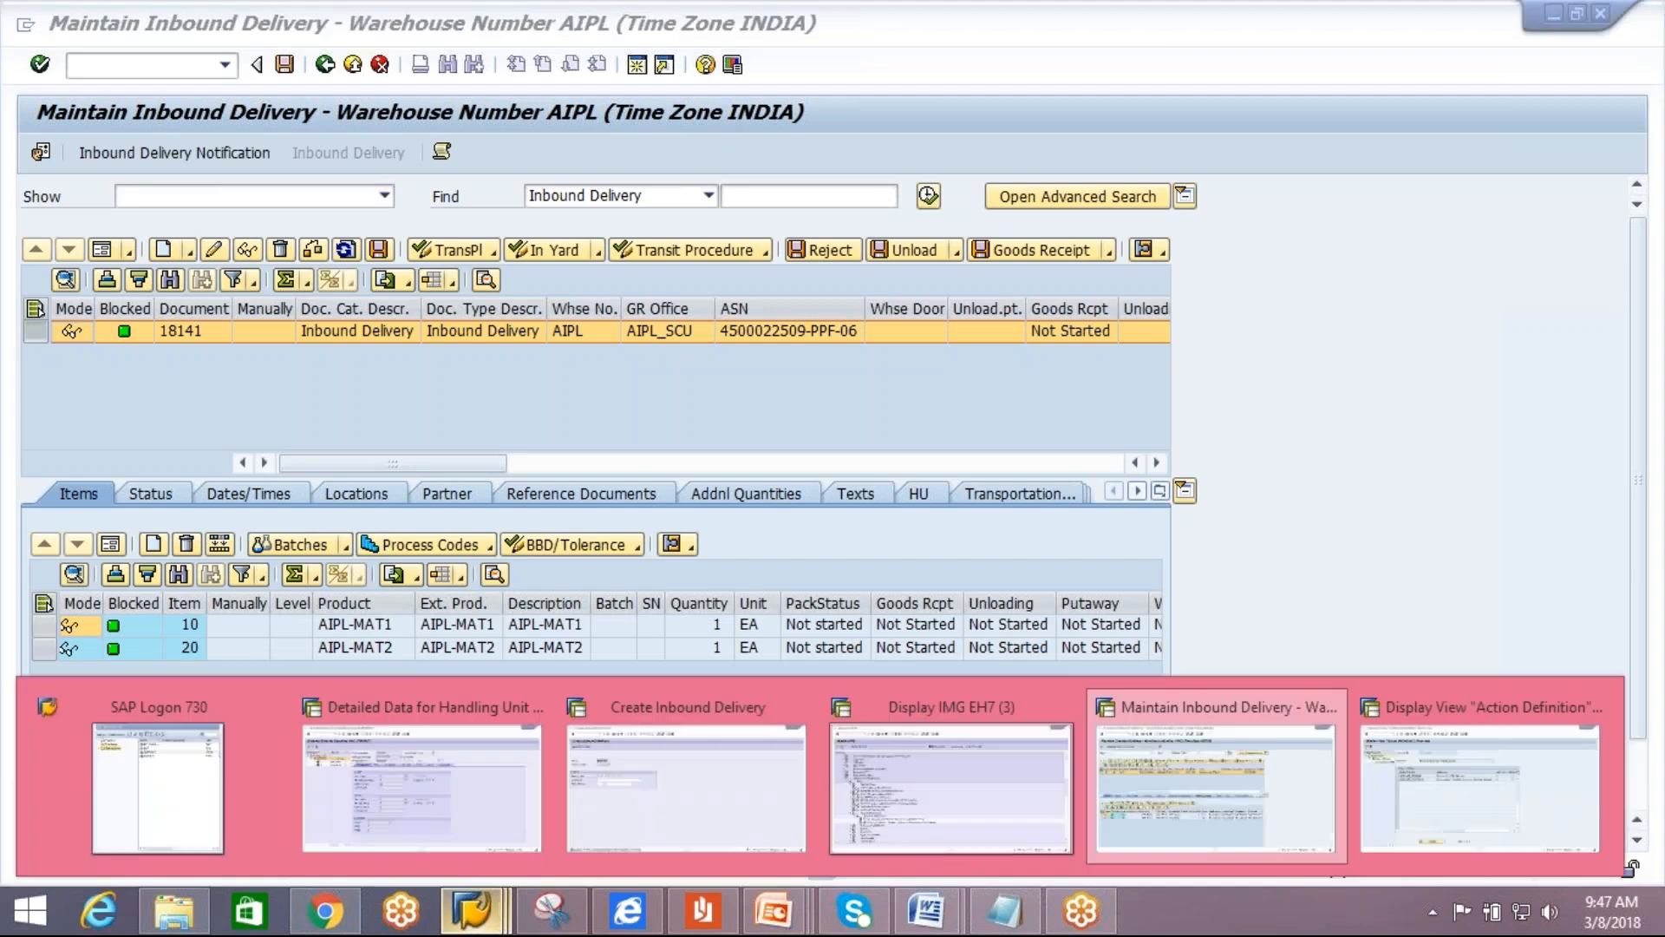
left_click(670, 804)
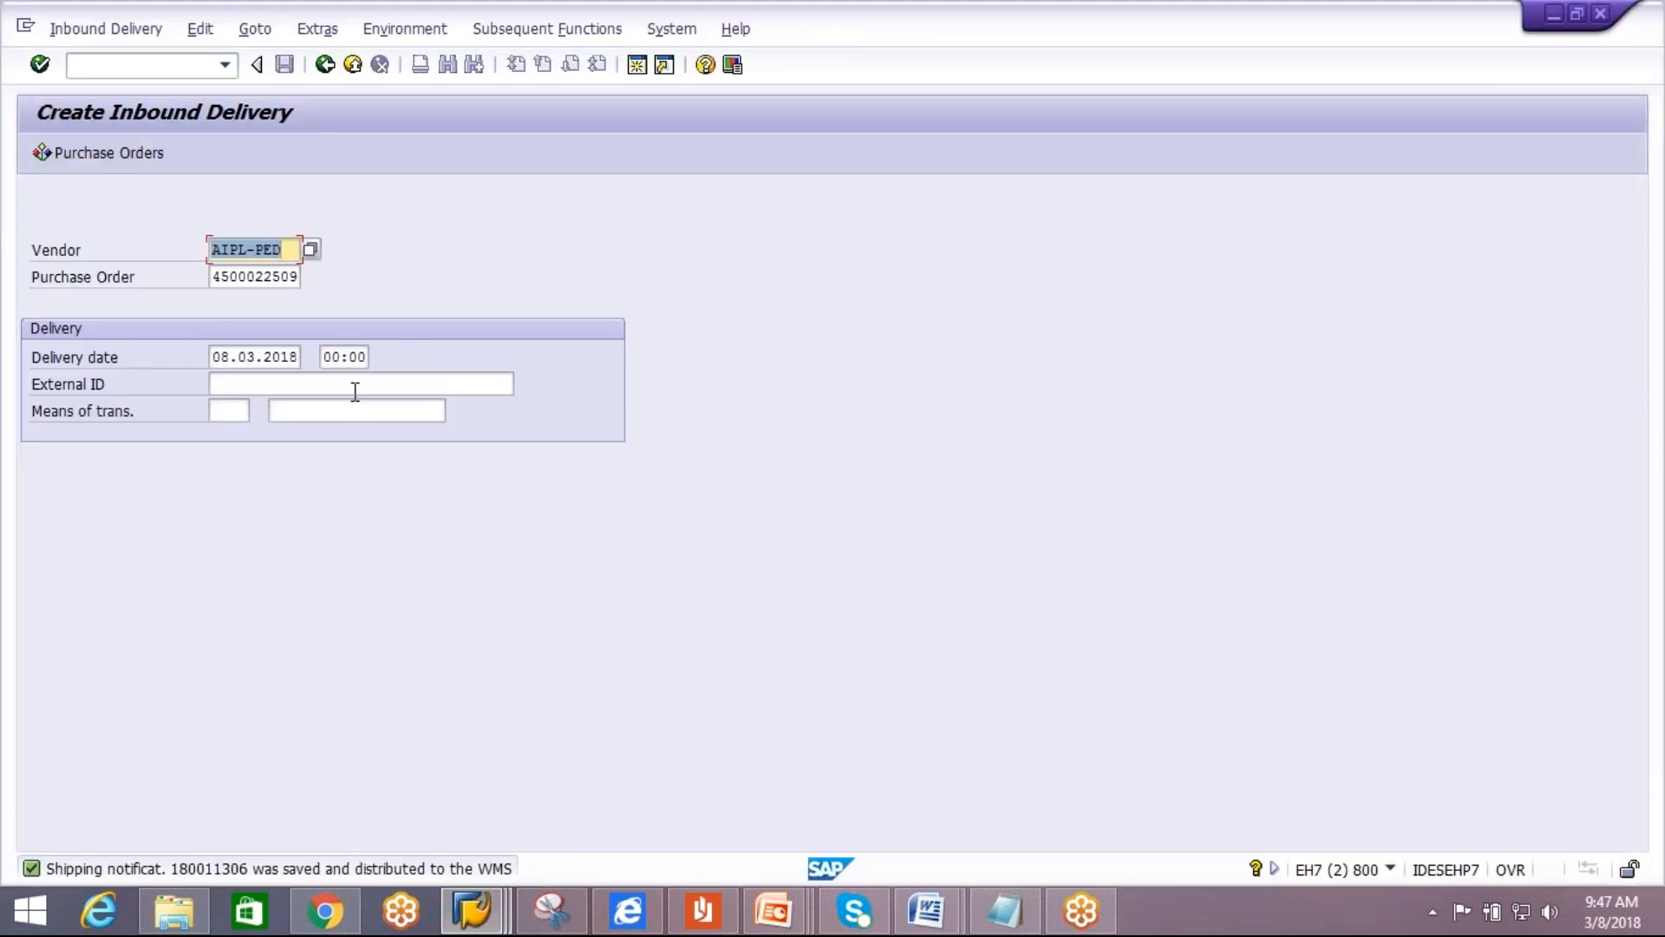
left_click(356, 390)
left_click(351, 407)
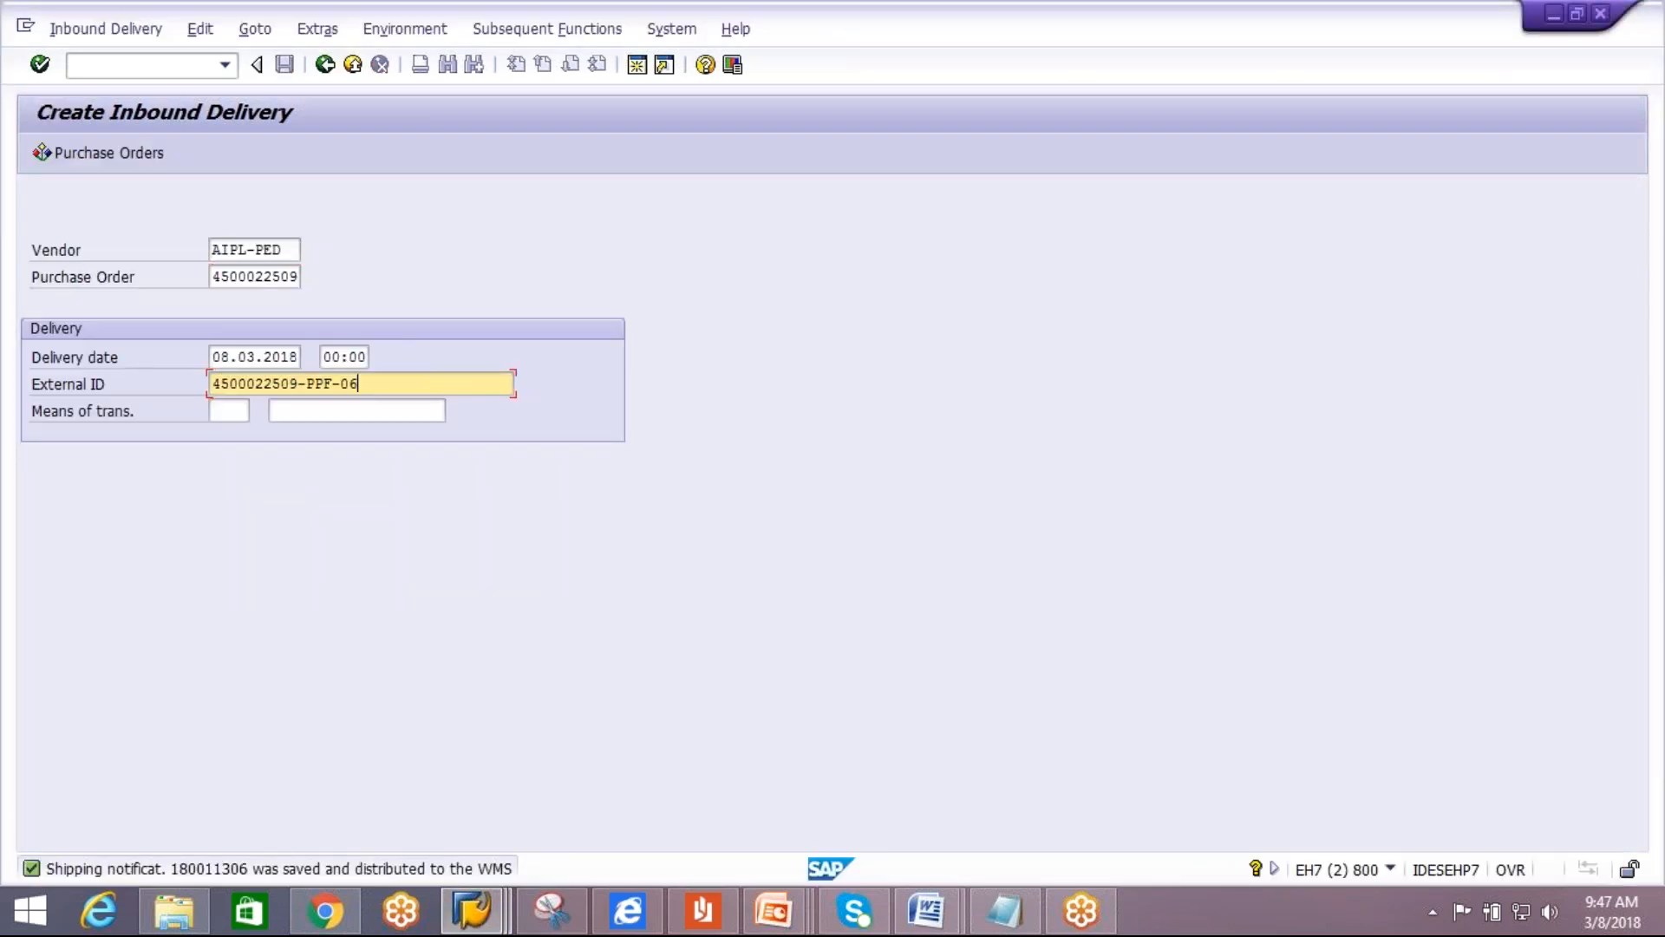
key("BackSpace")
type("7")
key("Return")
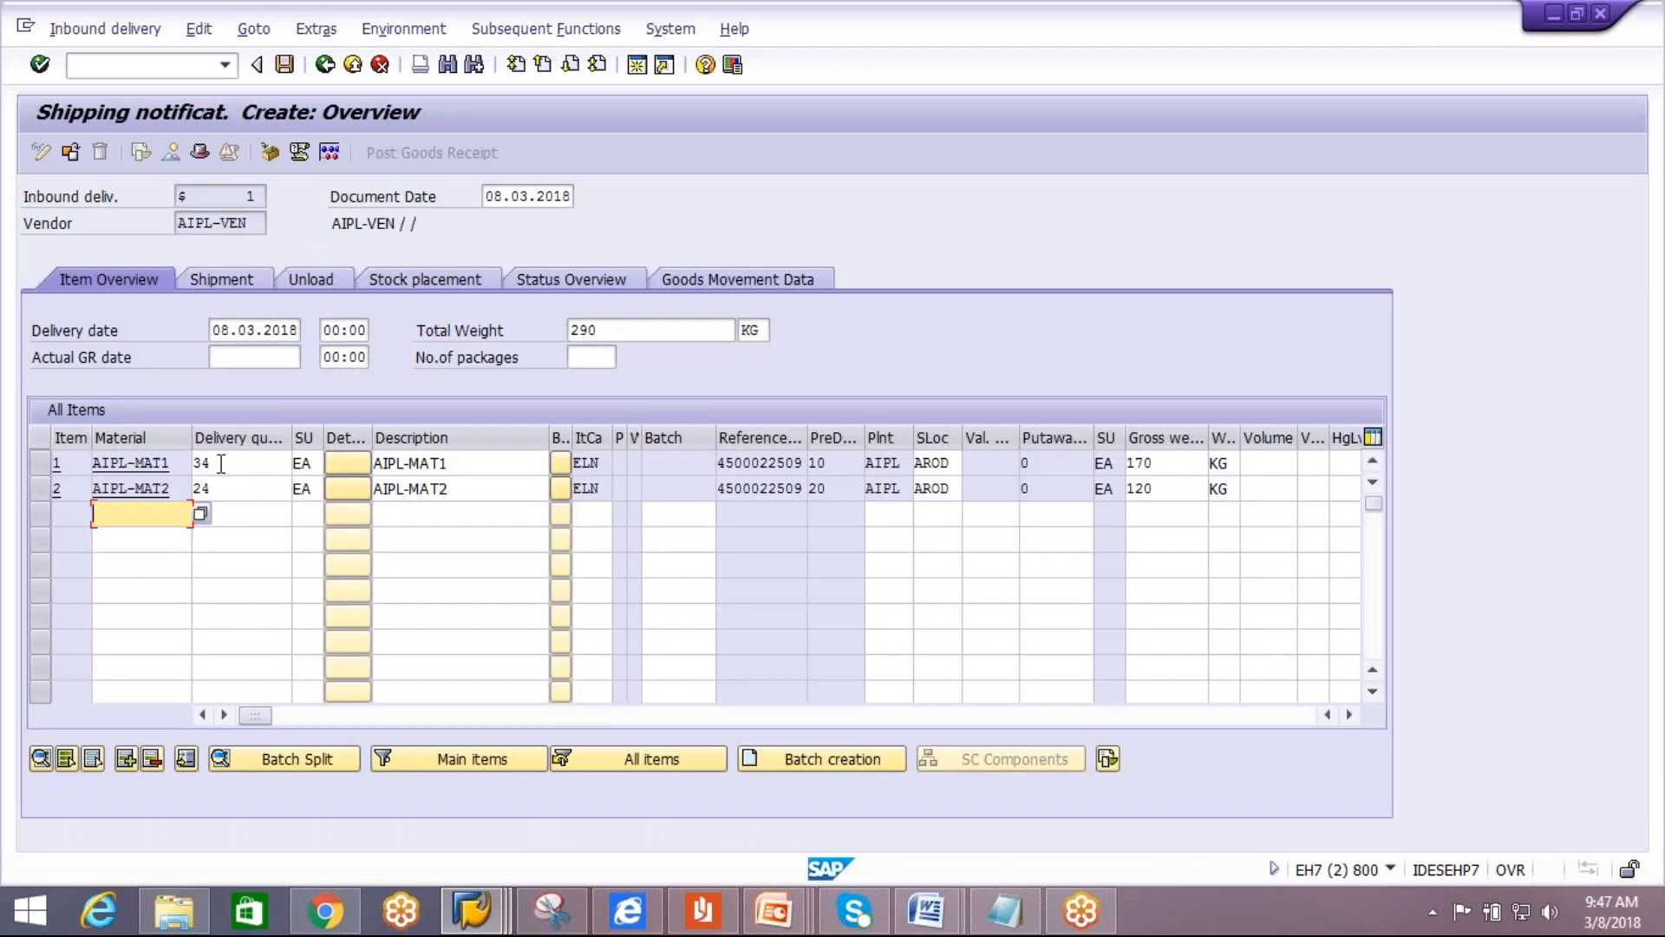
Set the delivery quantities of AIPL-MAT1 and AIPL-MAT2 to 1 each and save the PPF-07 inbound delivery.
left_click(222, 464)
key("BackSpace")
key("BackSpace")
type("1")
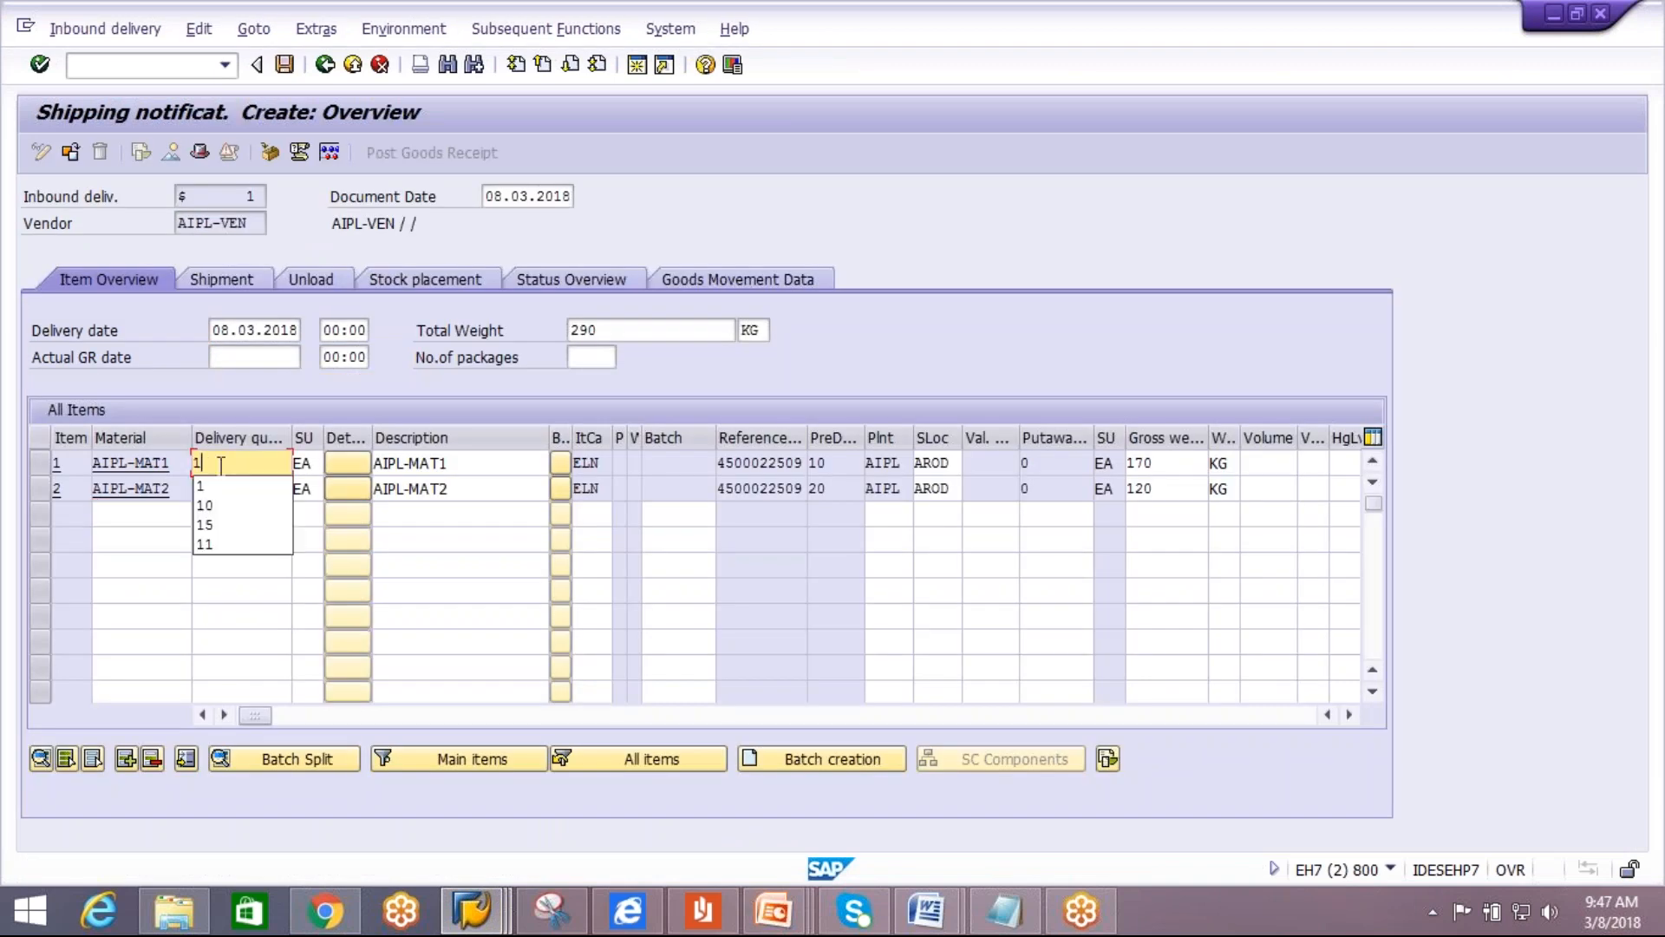
left_click(219, 487)
left_click(221, 488)
key("BackSpace")
key("BackSpace")
type("1")
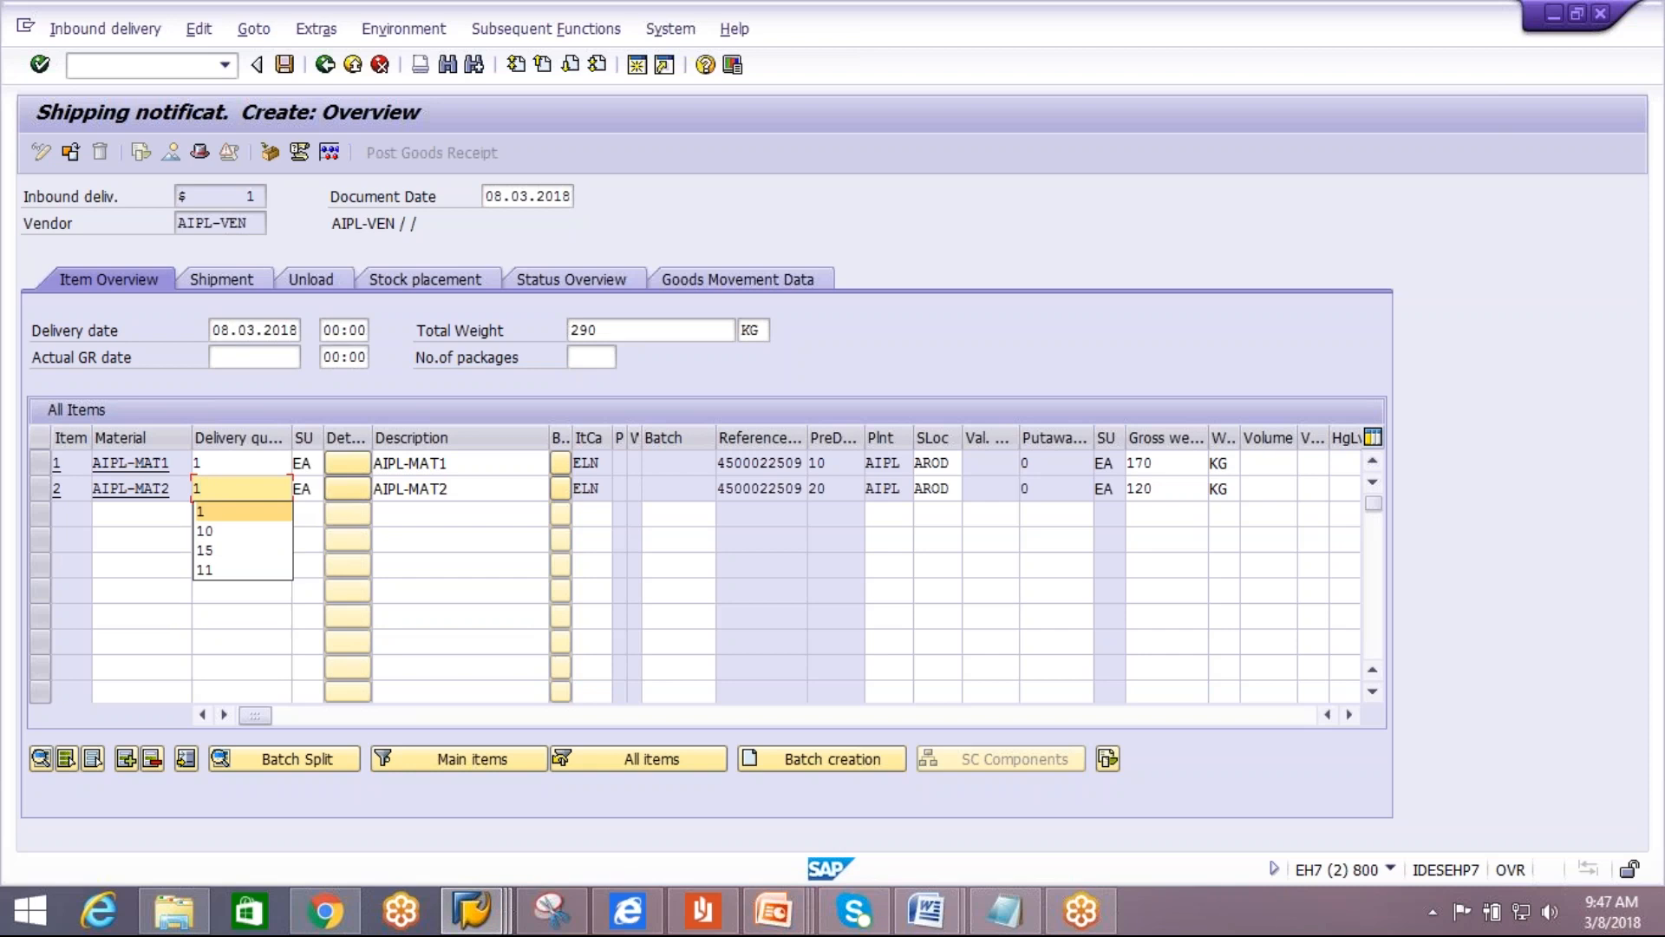
left_click(213, 511)
left_click(284, 68)
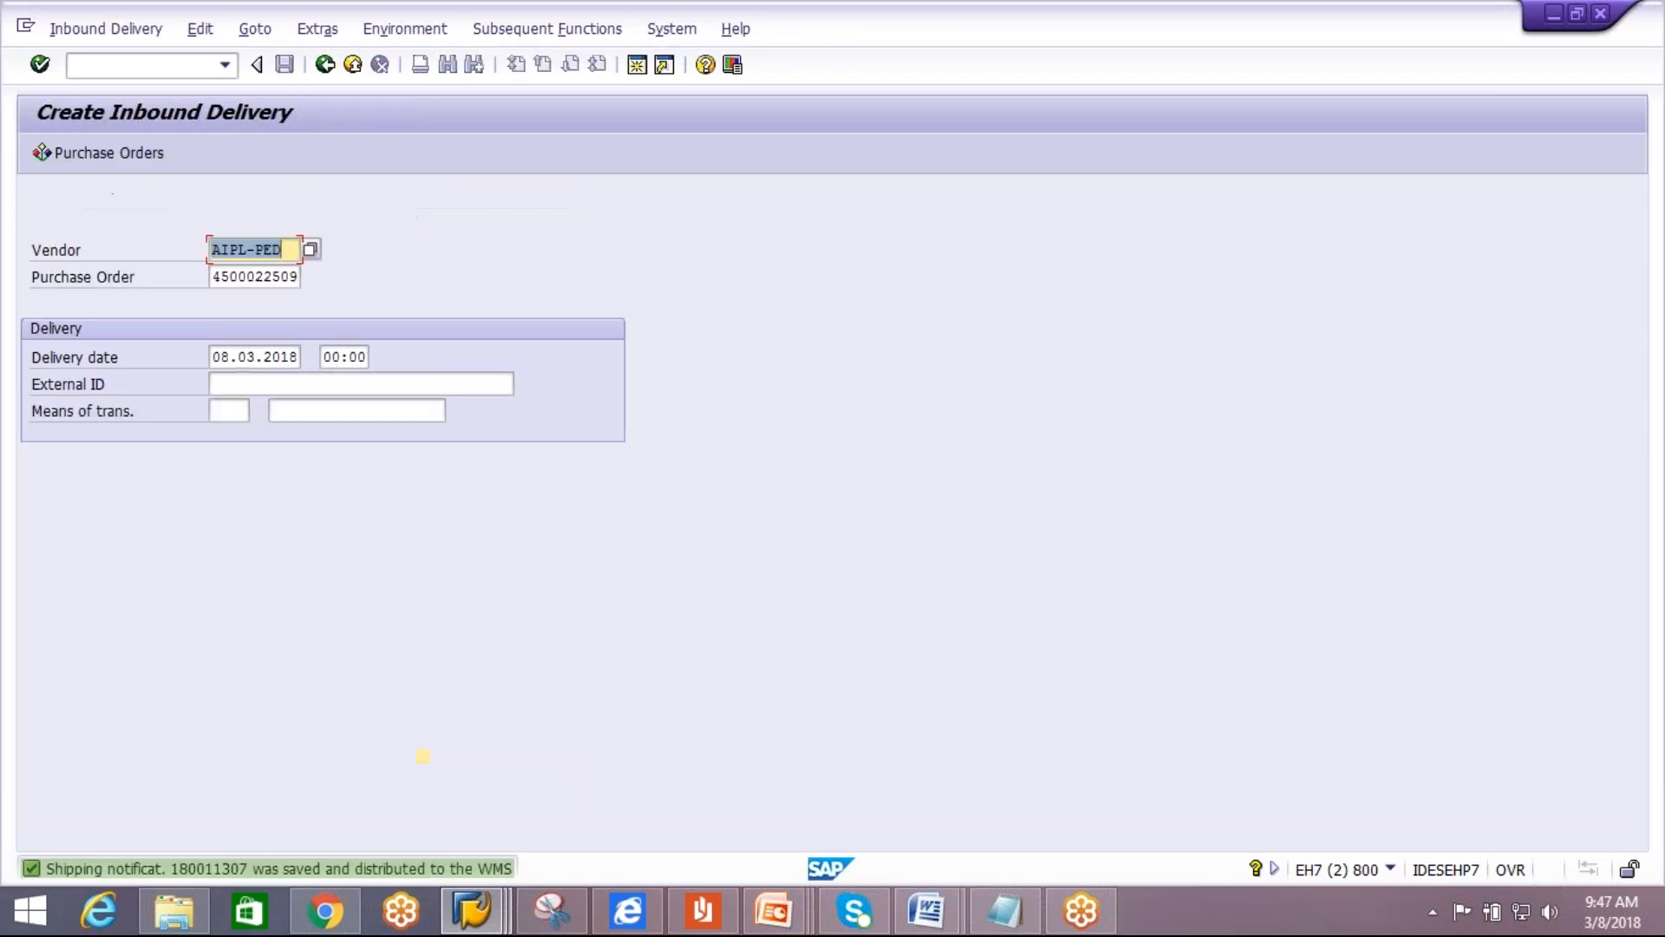
Return to the warehouse session, search its inbound deliveries, then exit and restart the inbound delivery notification transaction /SCWM/IDN.
left_click(510, 922)
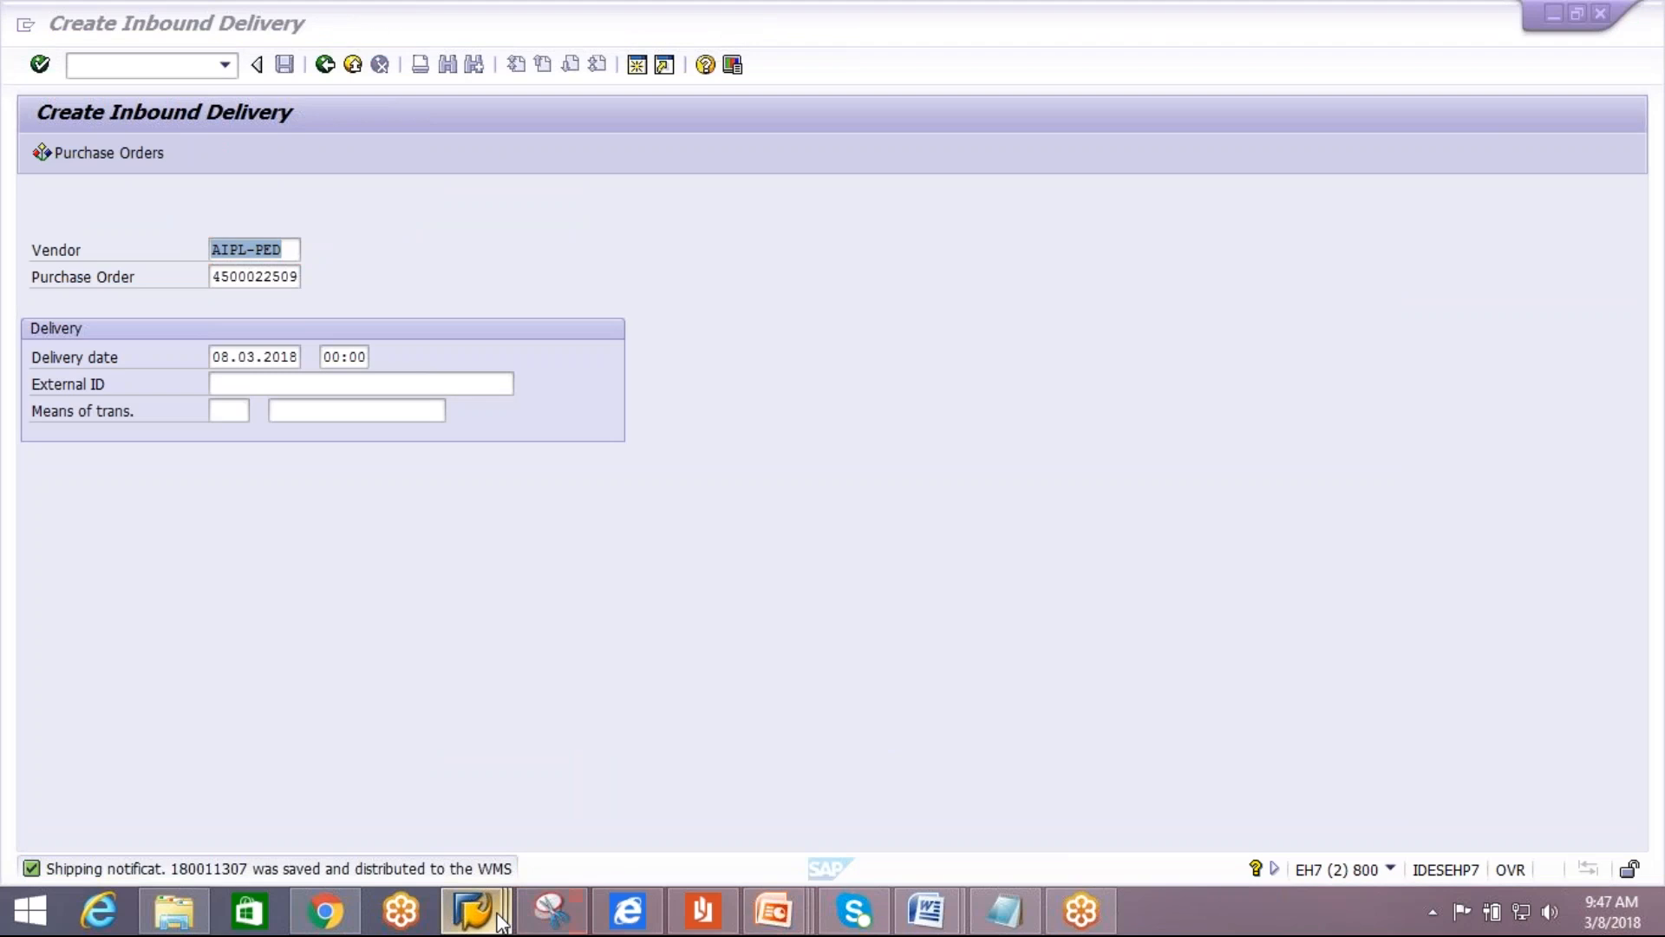
left_click(1174, 833)
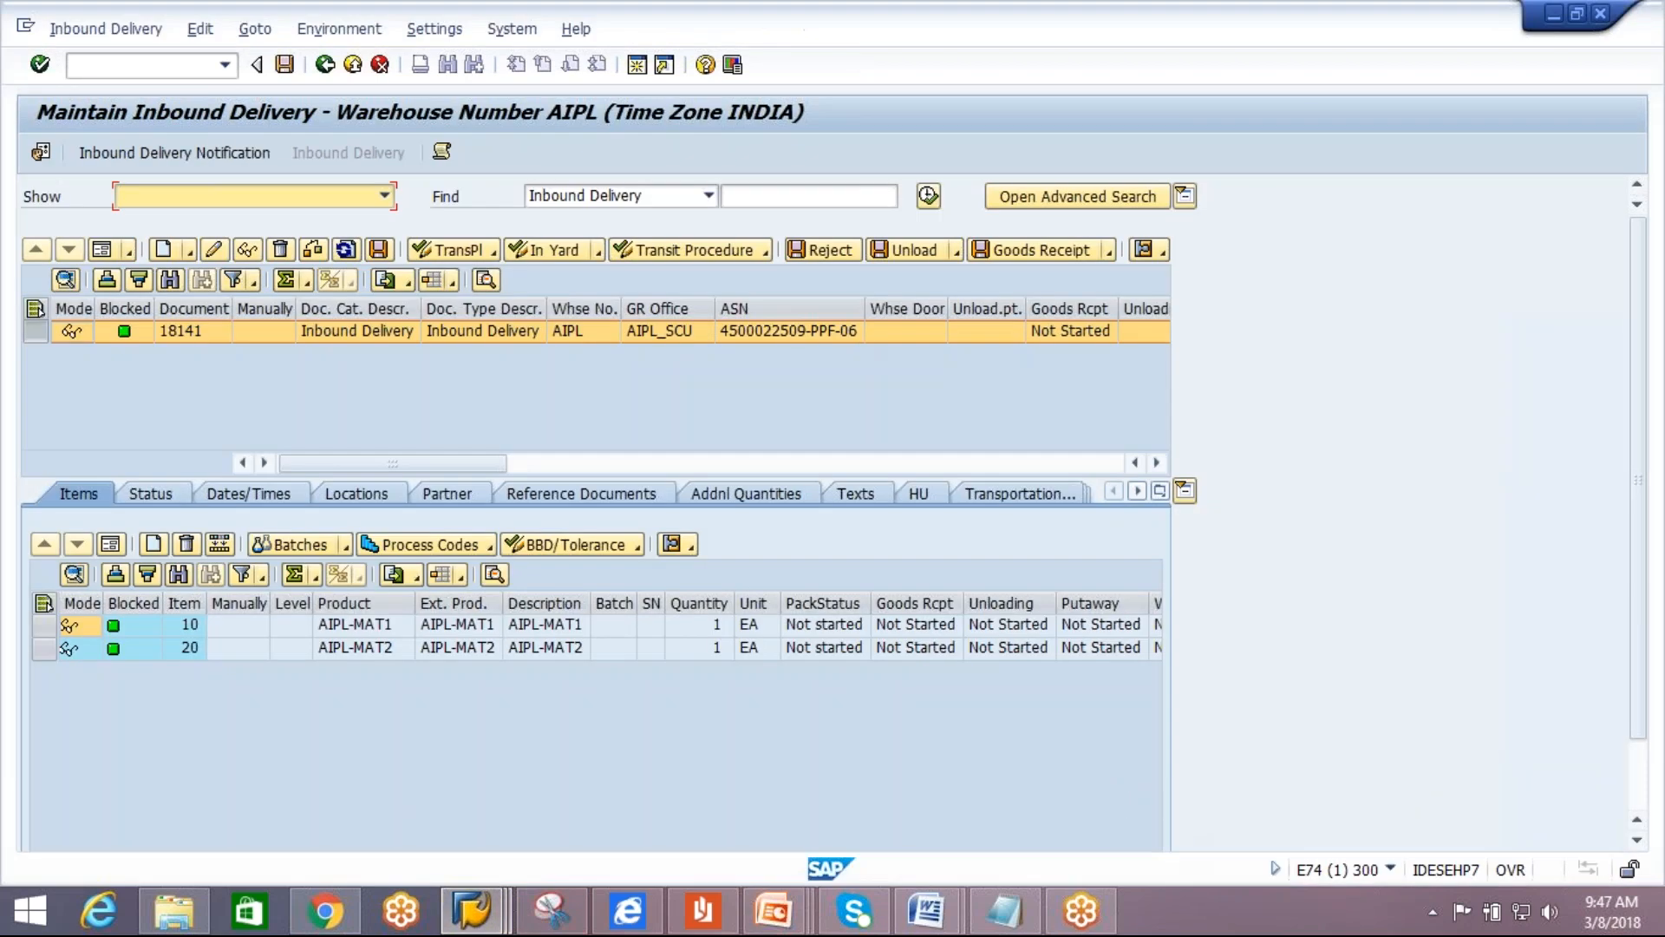
left_click(928, 196)
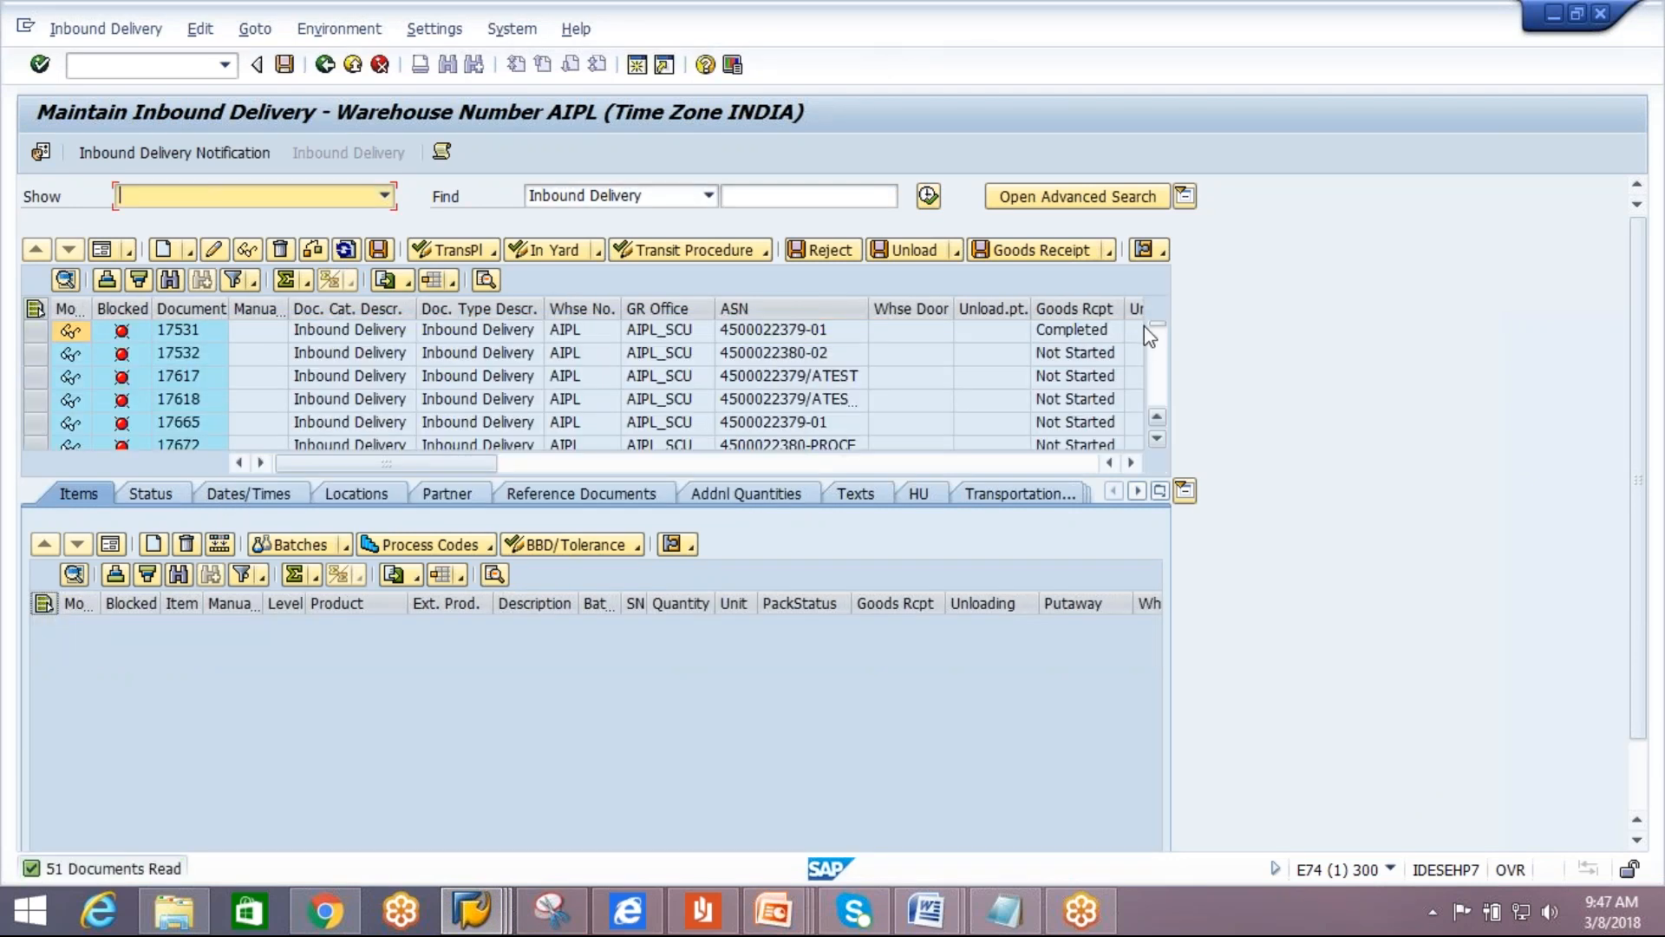
left_click(198, 153)
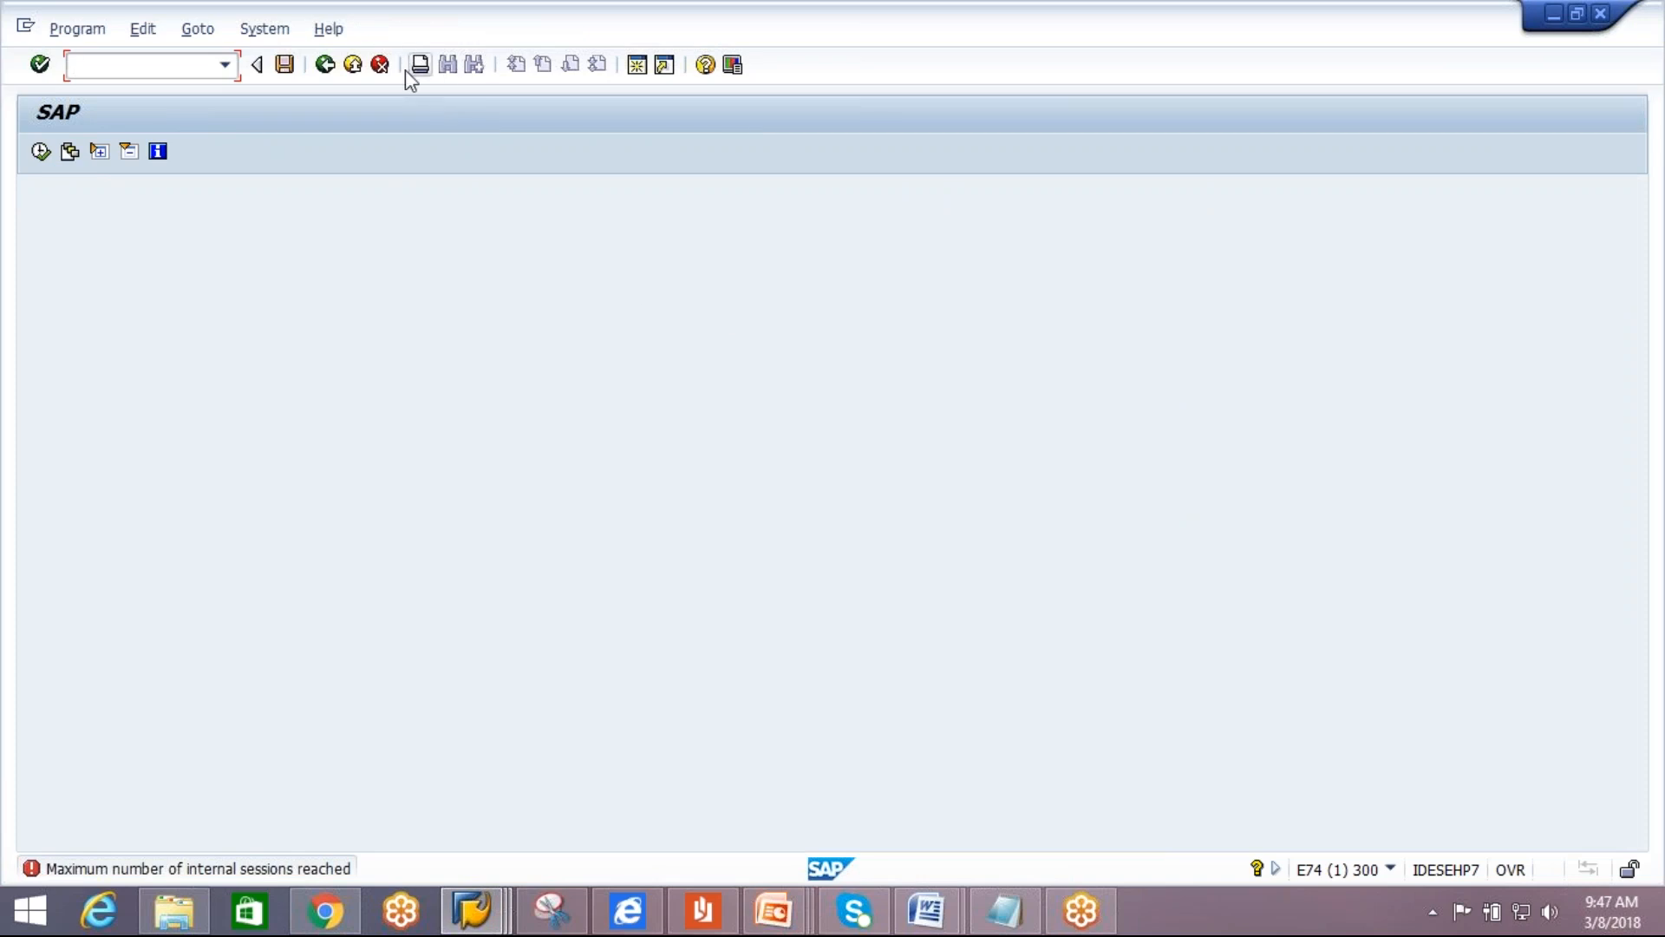
left_click(380, 64)
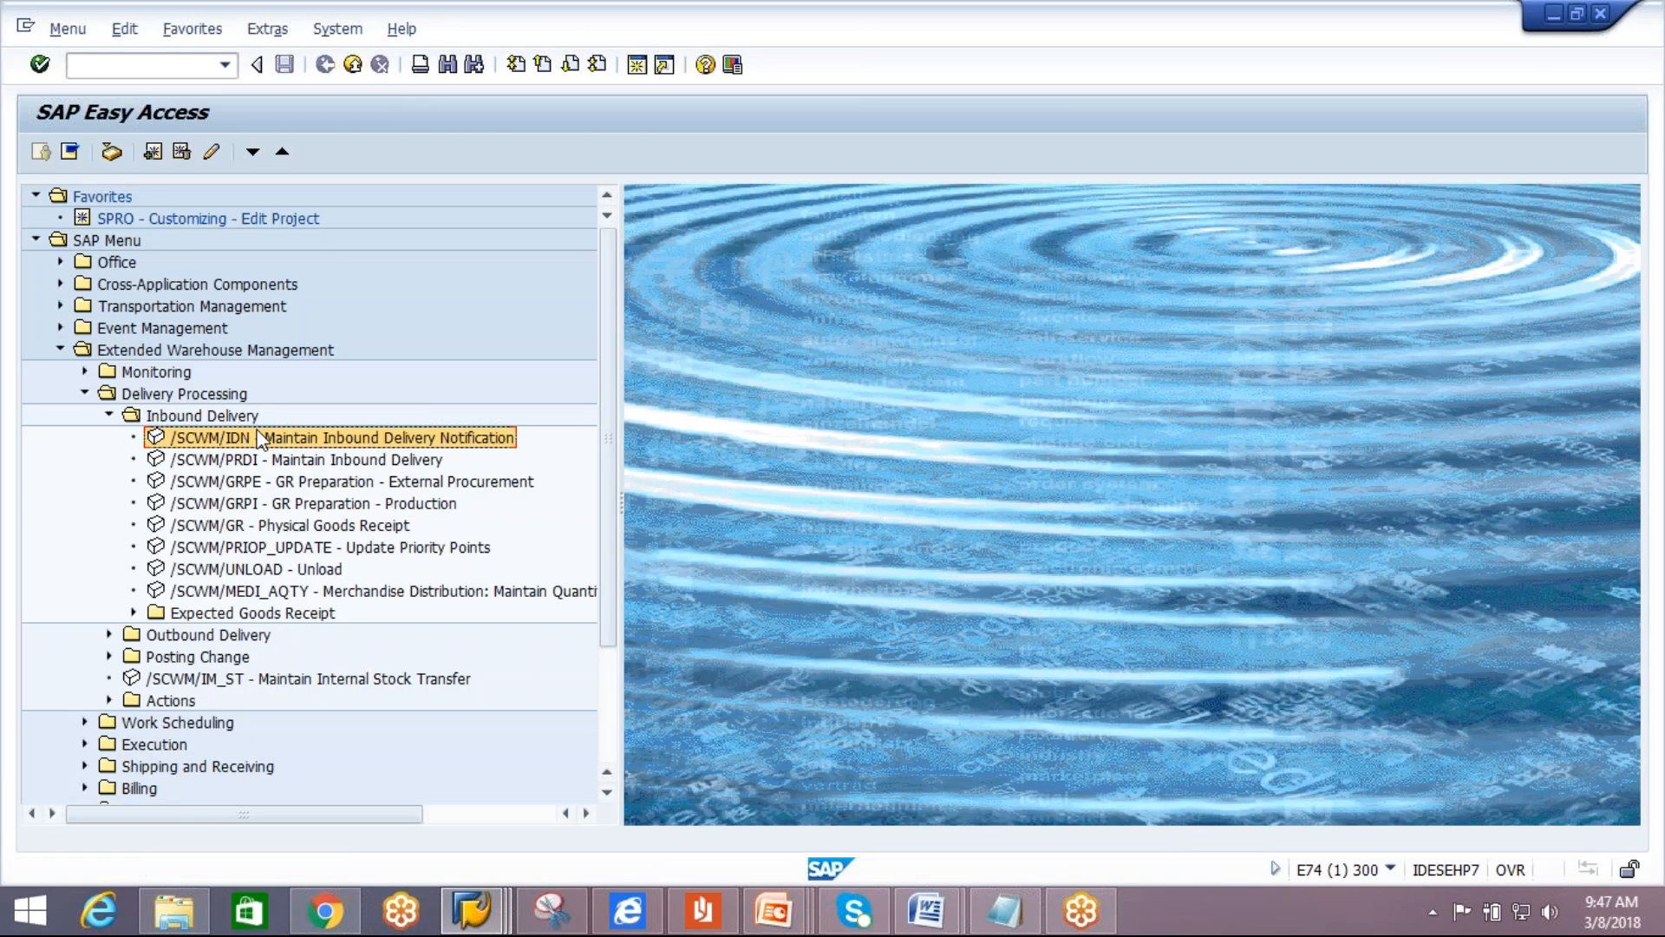
double_click(261, 438)
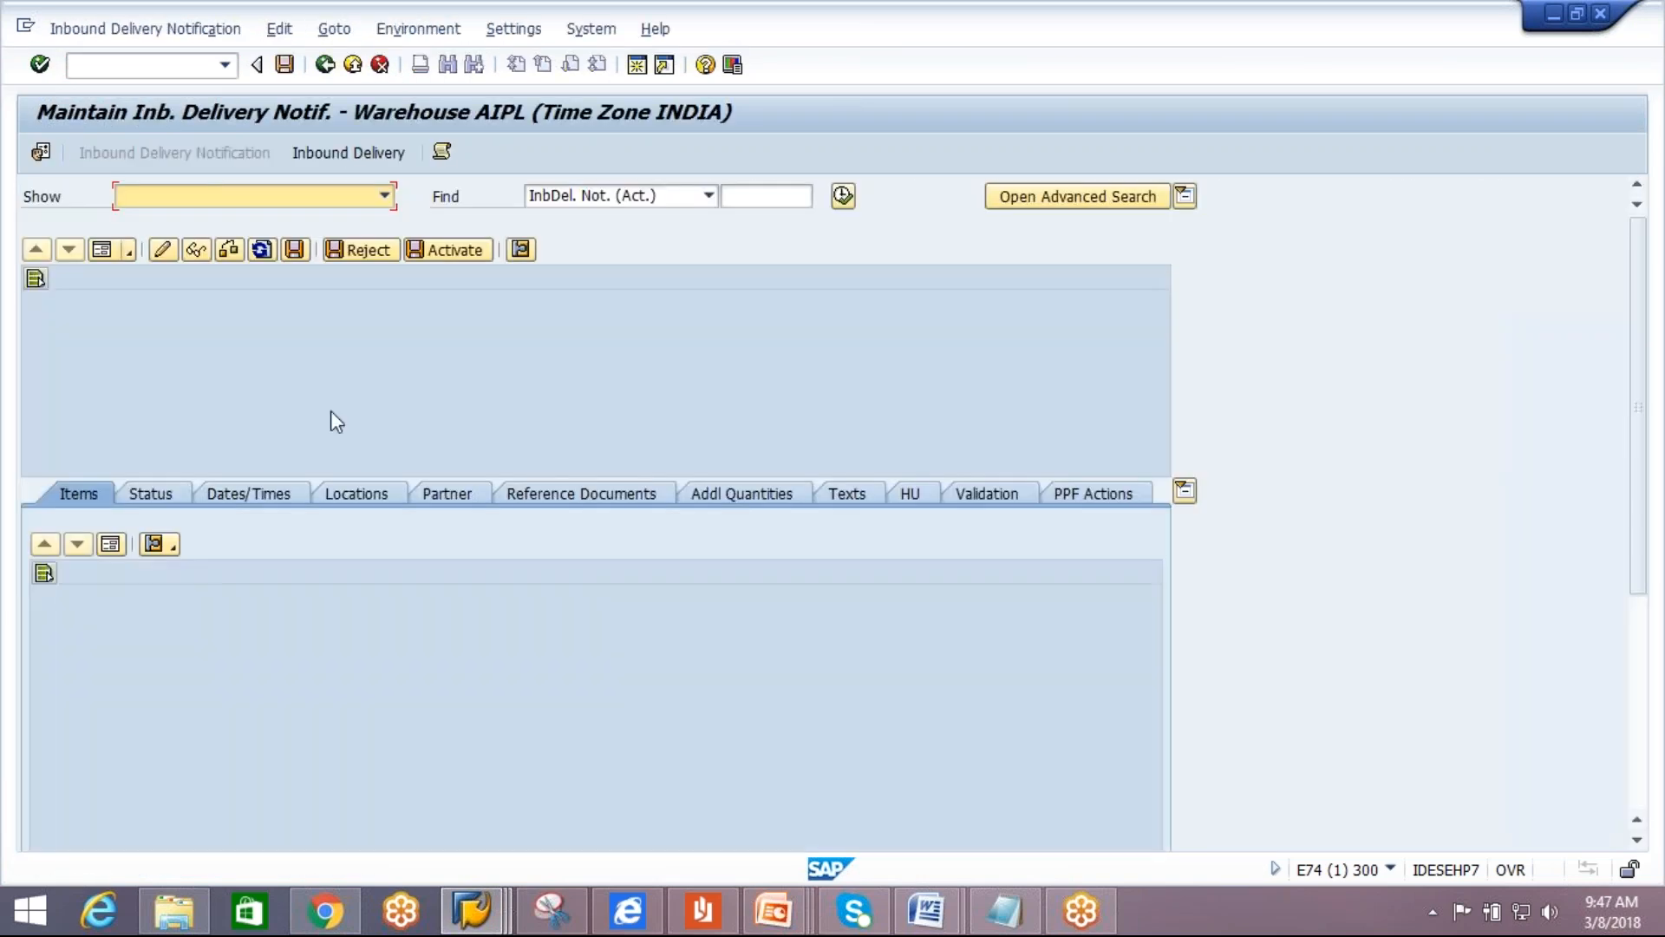
Search the inbound delivery notifications without restrictions, display the items of PPF-07 and reject that notification with saving.
left_click(846, 201)
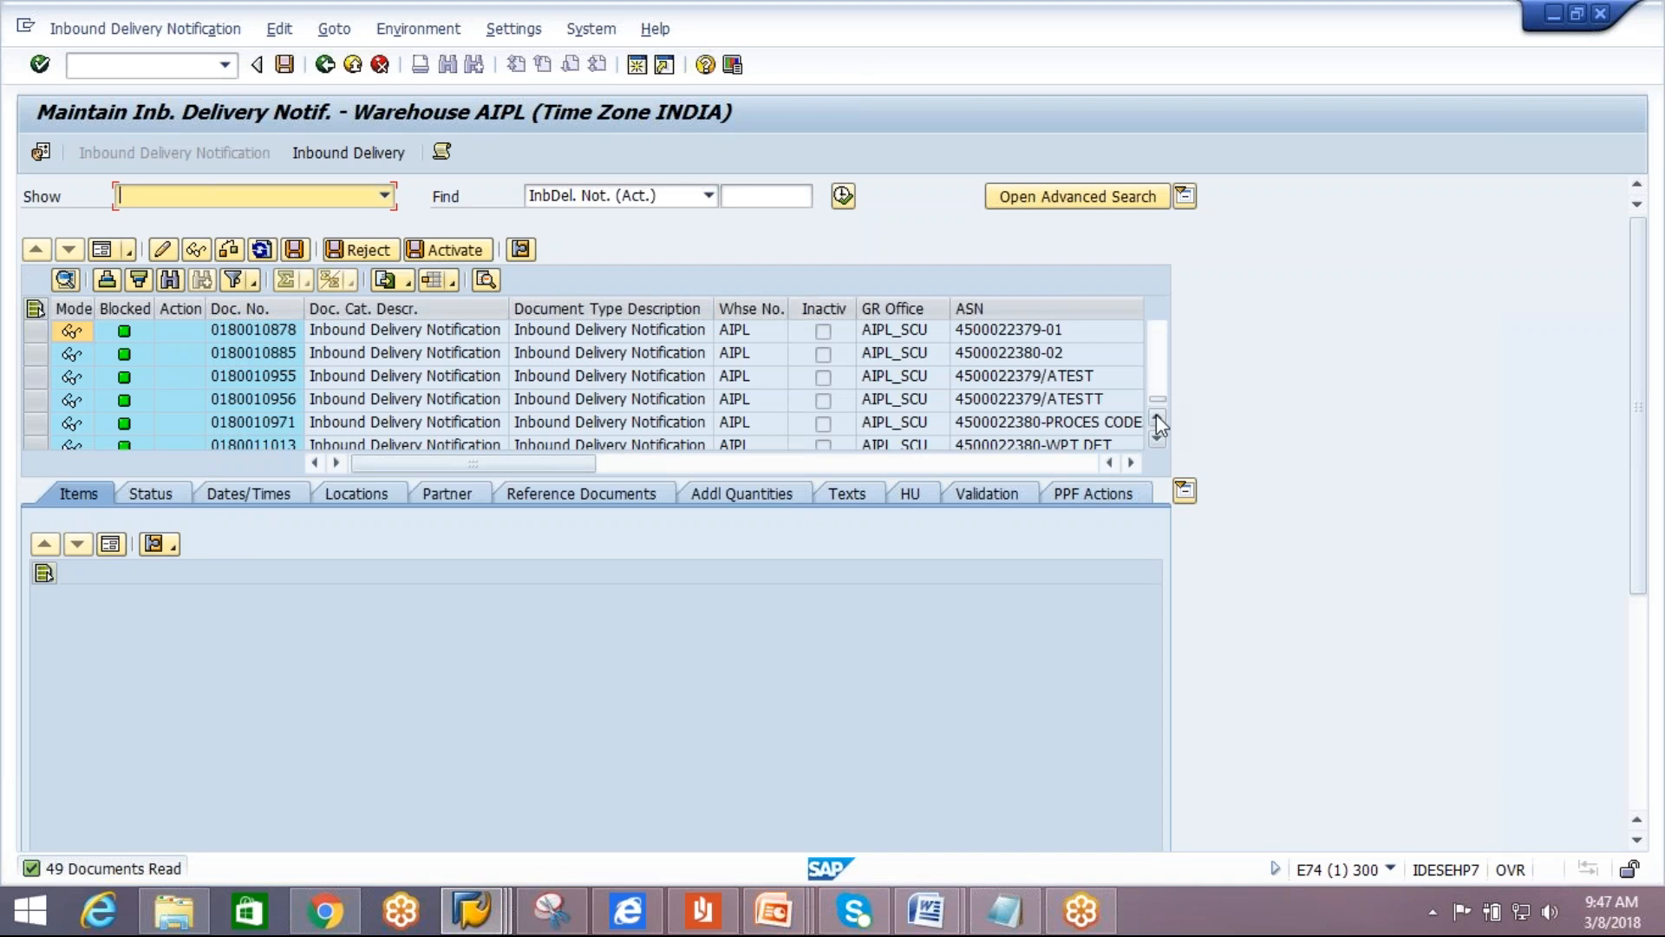
left_click_drag(1157, 392, 1157, 413)
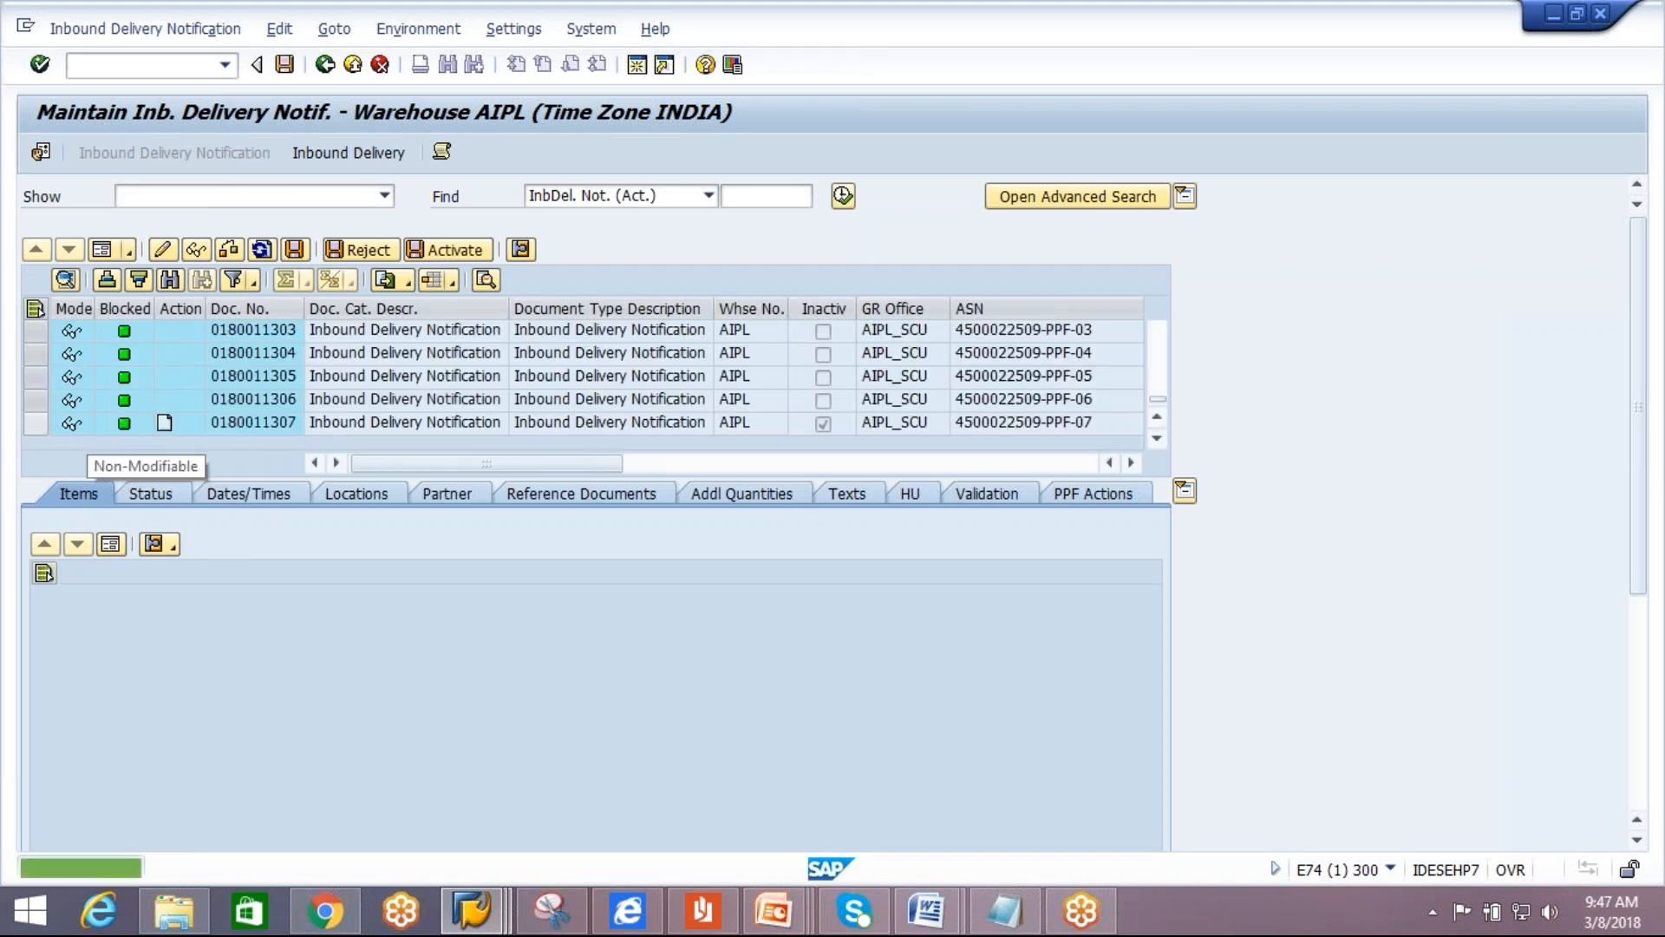
left_click(35, 423)
left_click(279, 429)
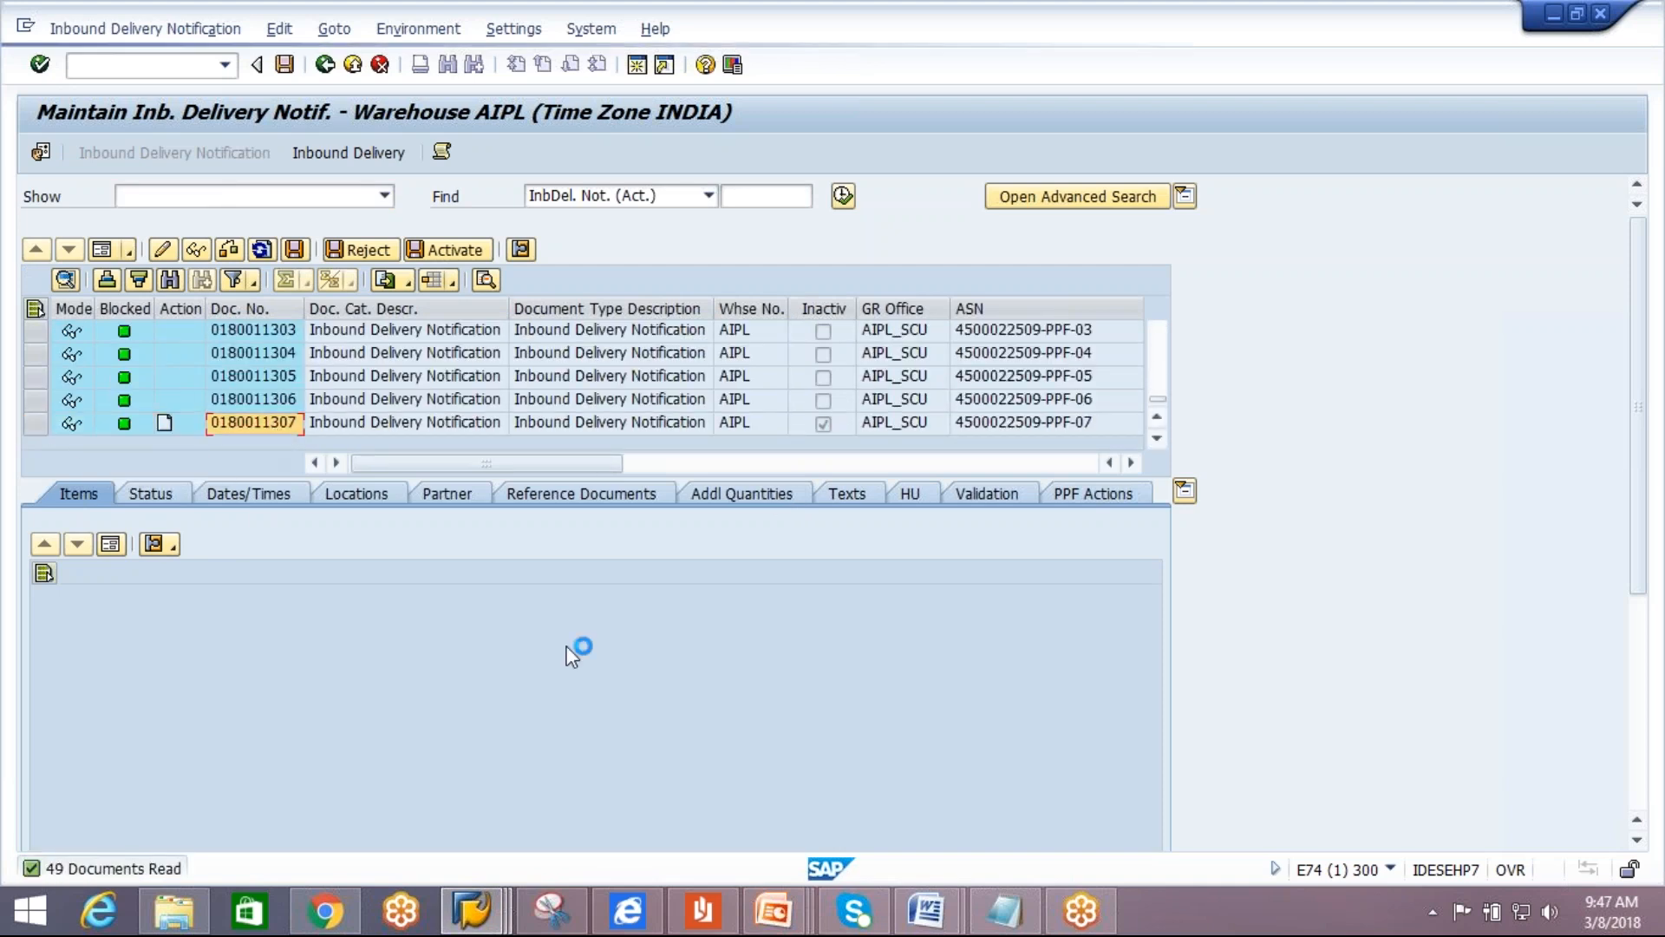
left_click(832, 425)
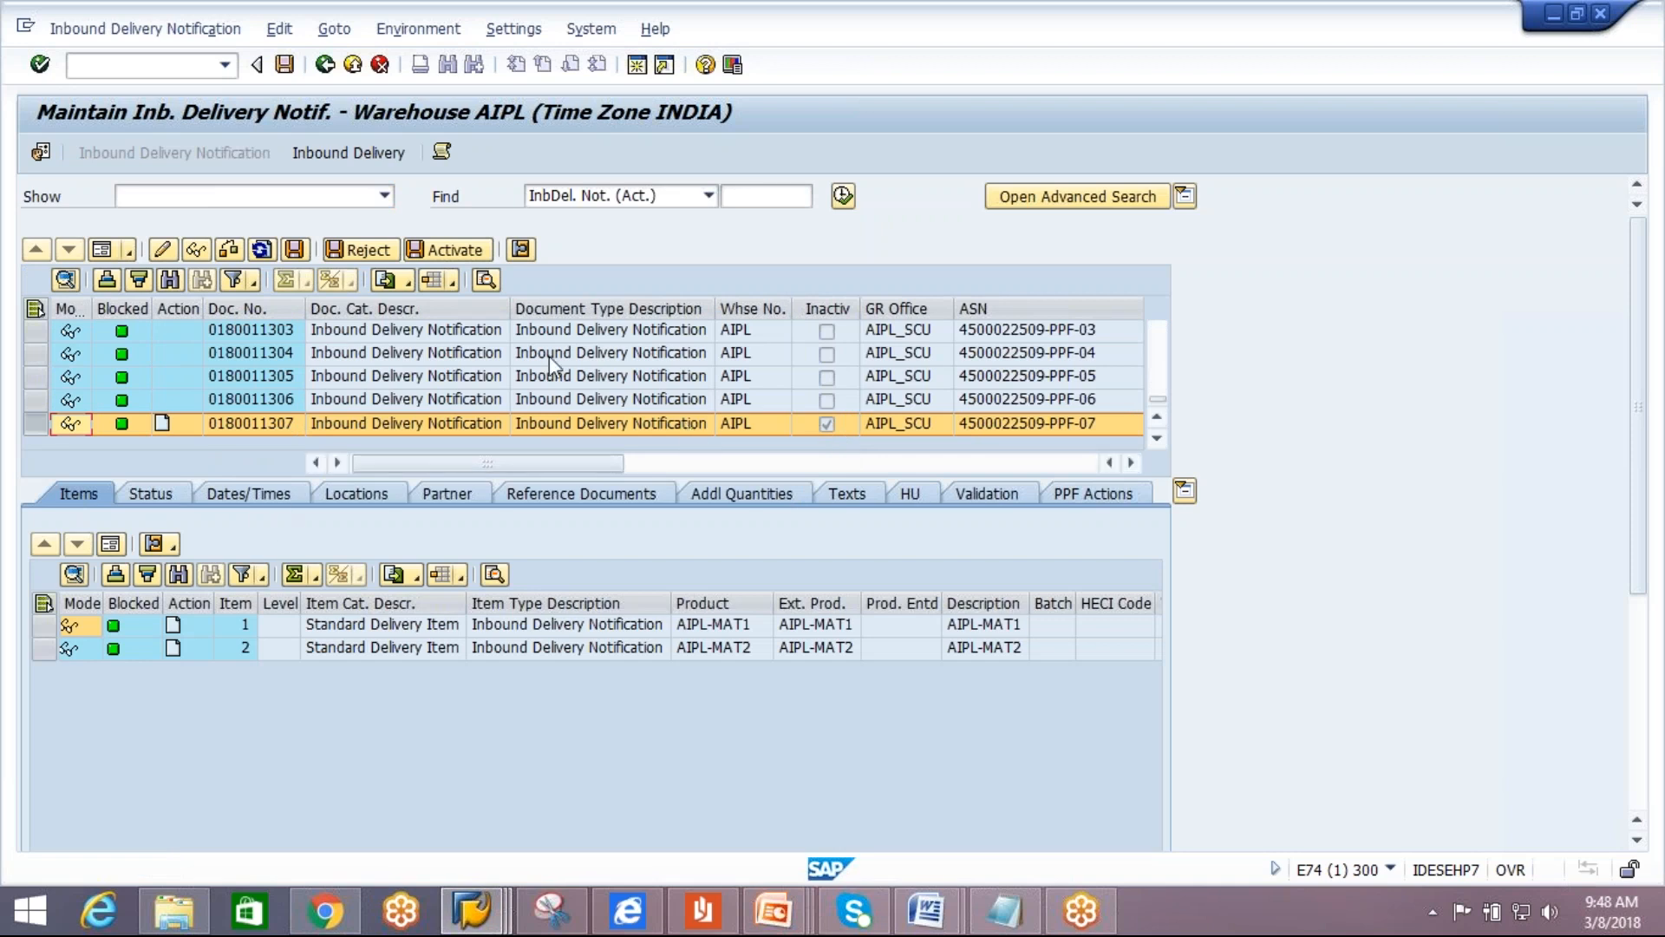
left_click(357, 248)
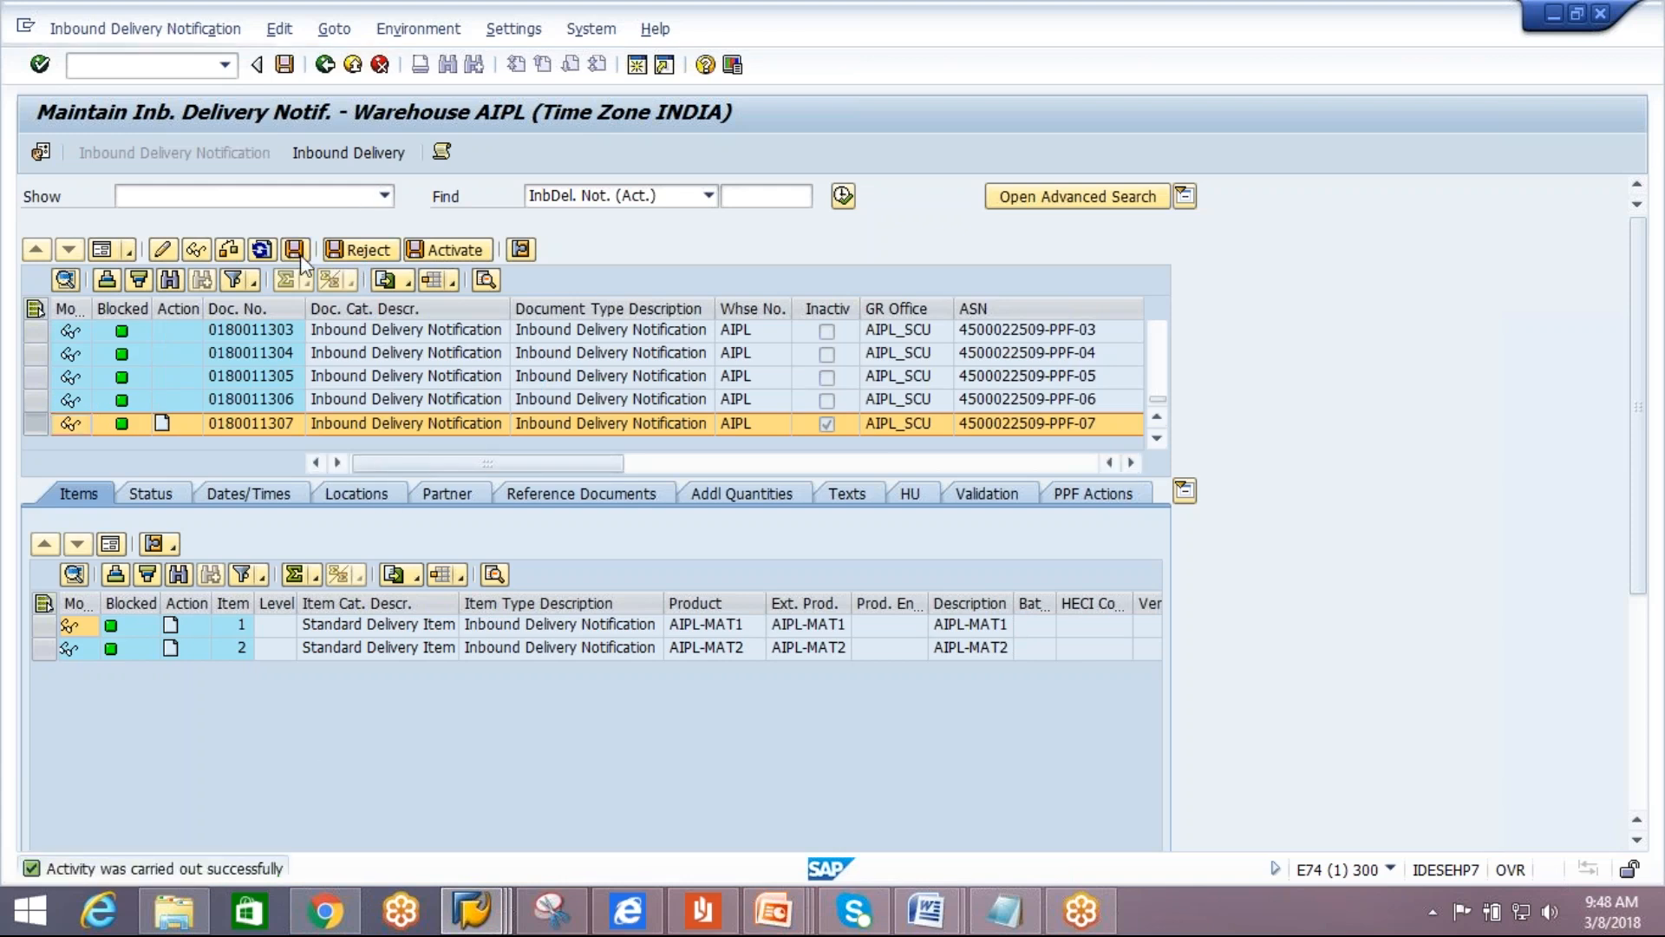
left_click(309, 346)
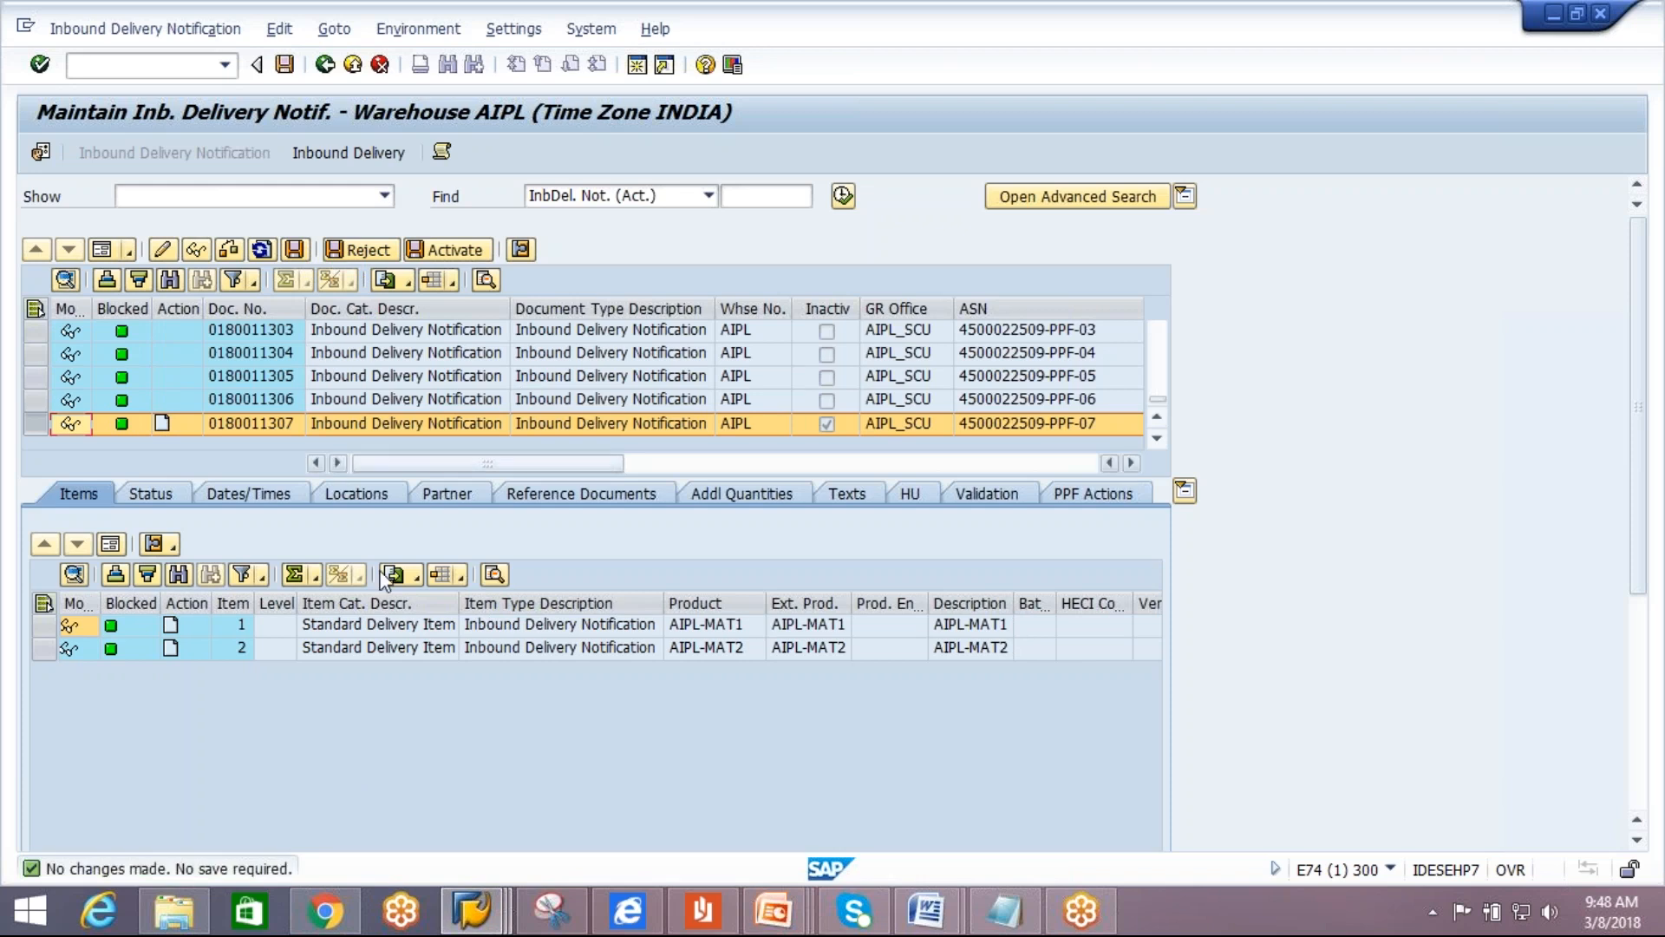
Display the PPF-07 delivery in the ERP session to check its item quantities, and return to the warehouse notification session.
mouse_move(475, 920)
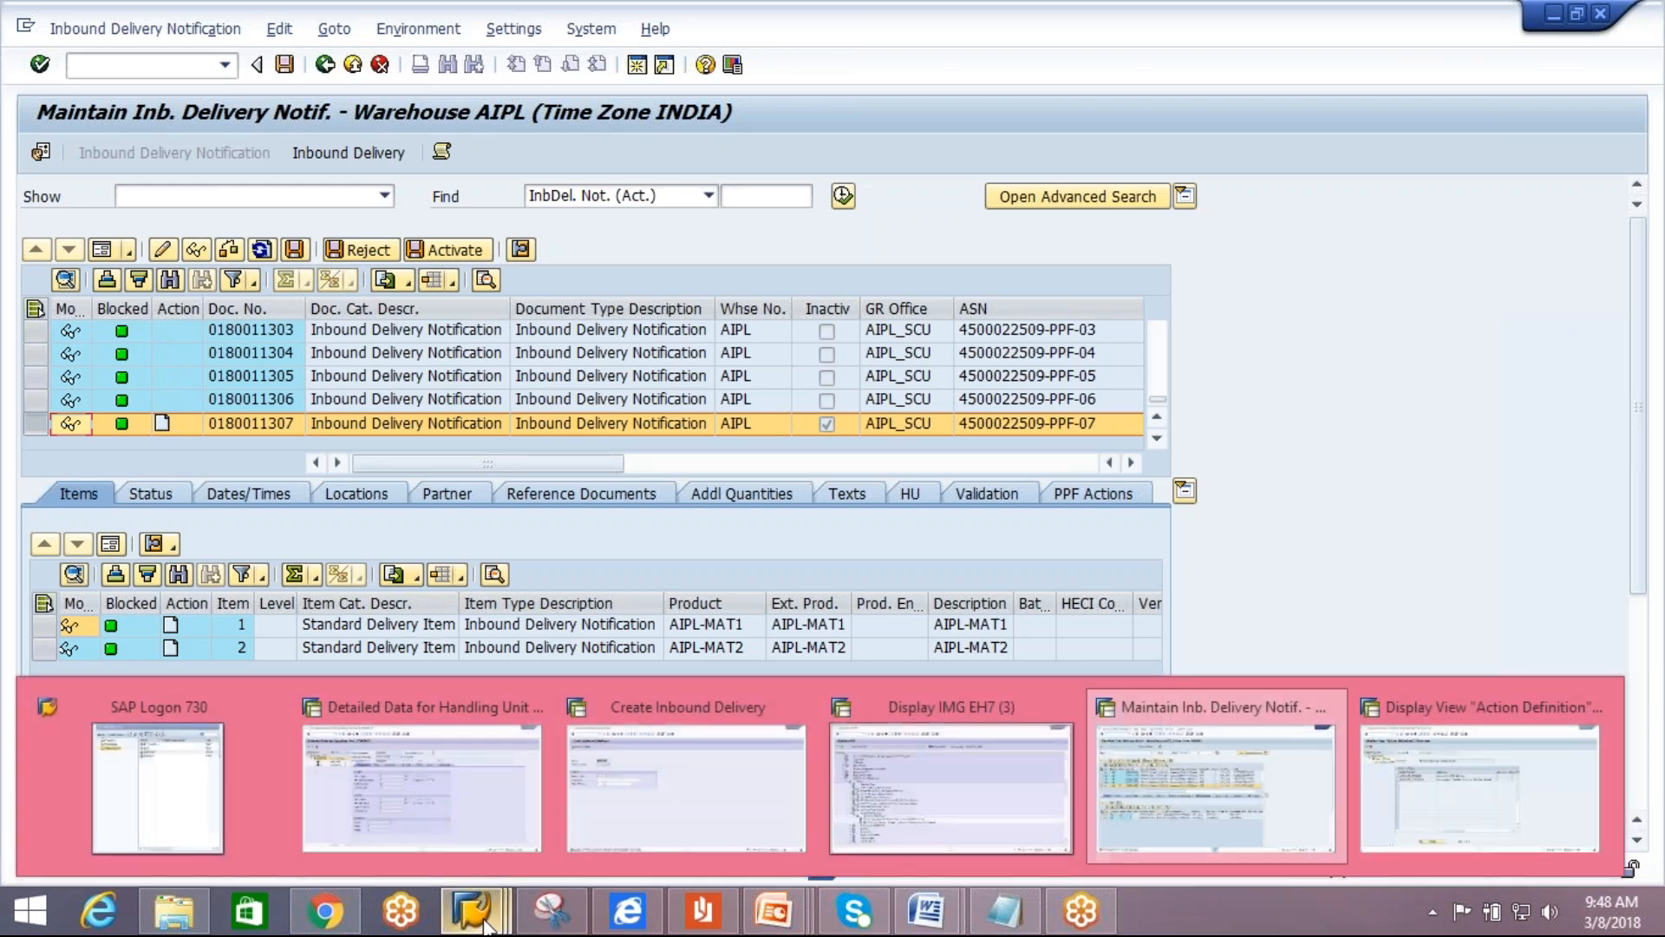
left_click(640, 838)
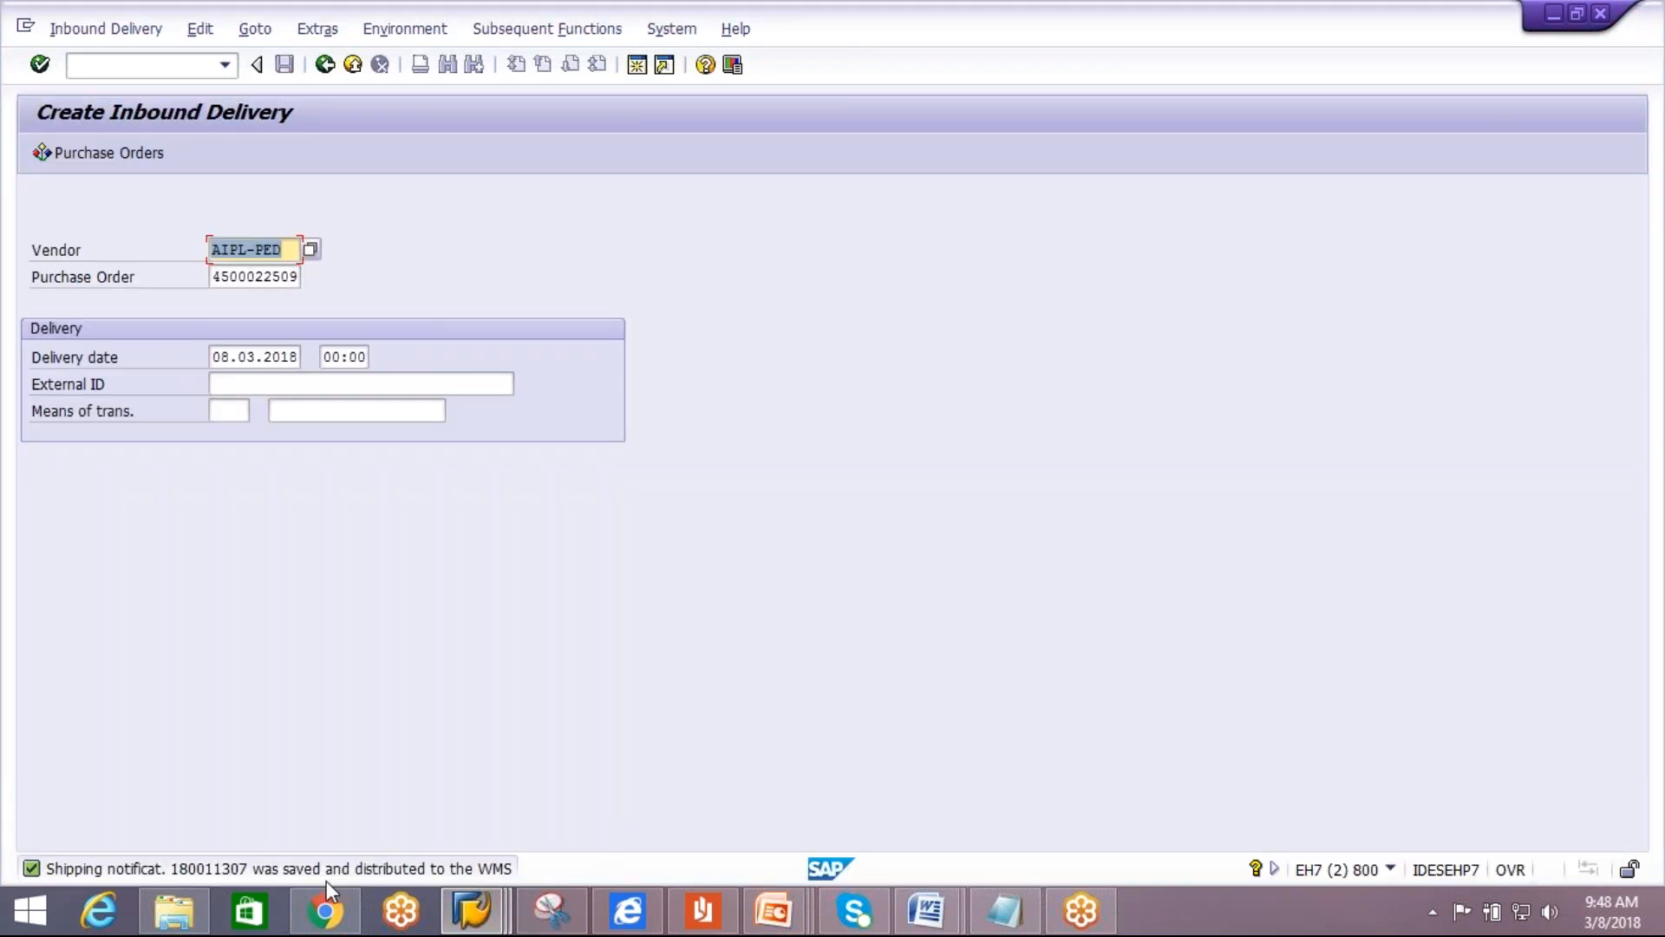
left_click(128, 37)
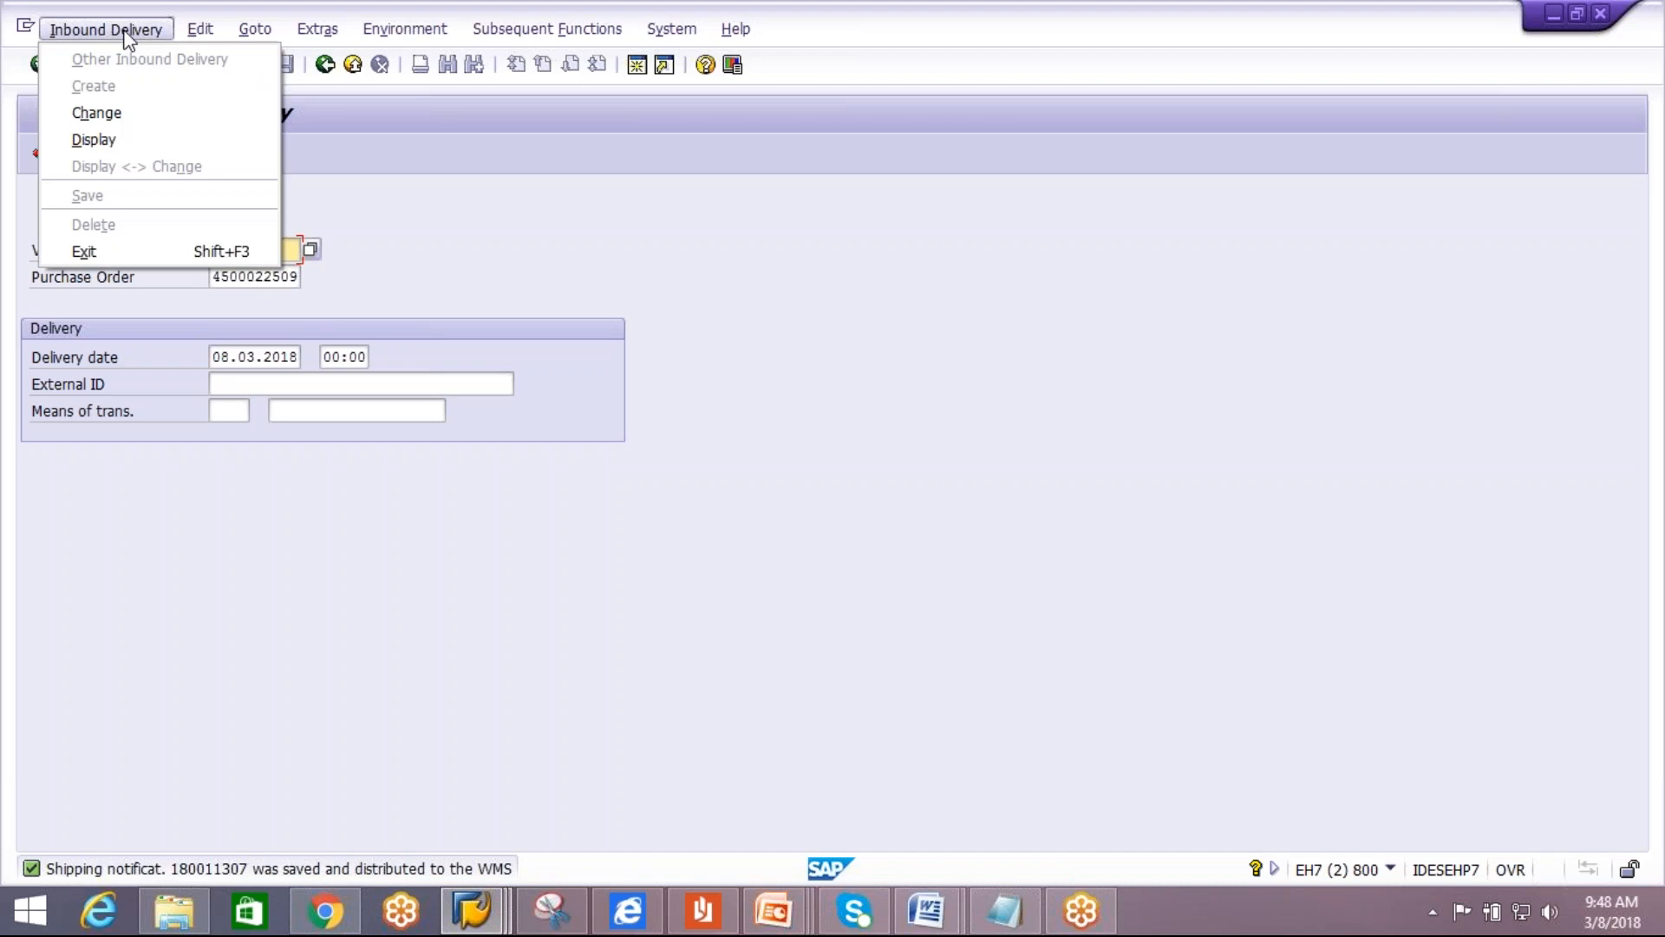
left_click(115, 138)
key("Return")
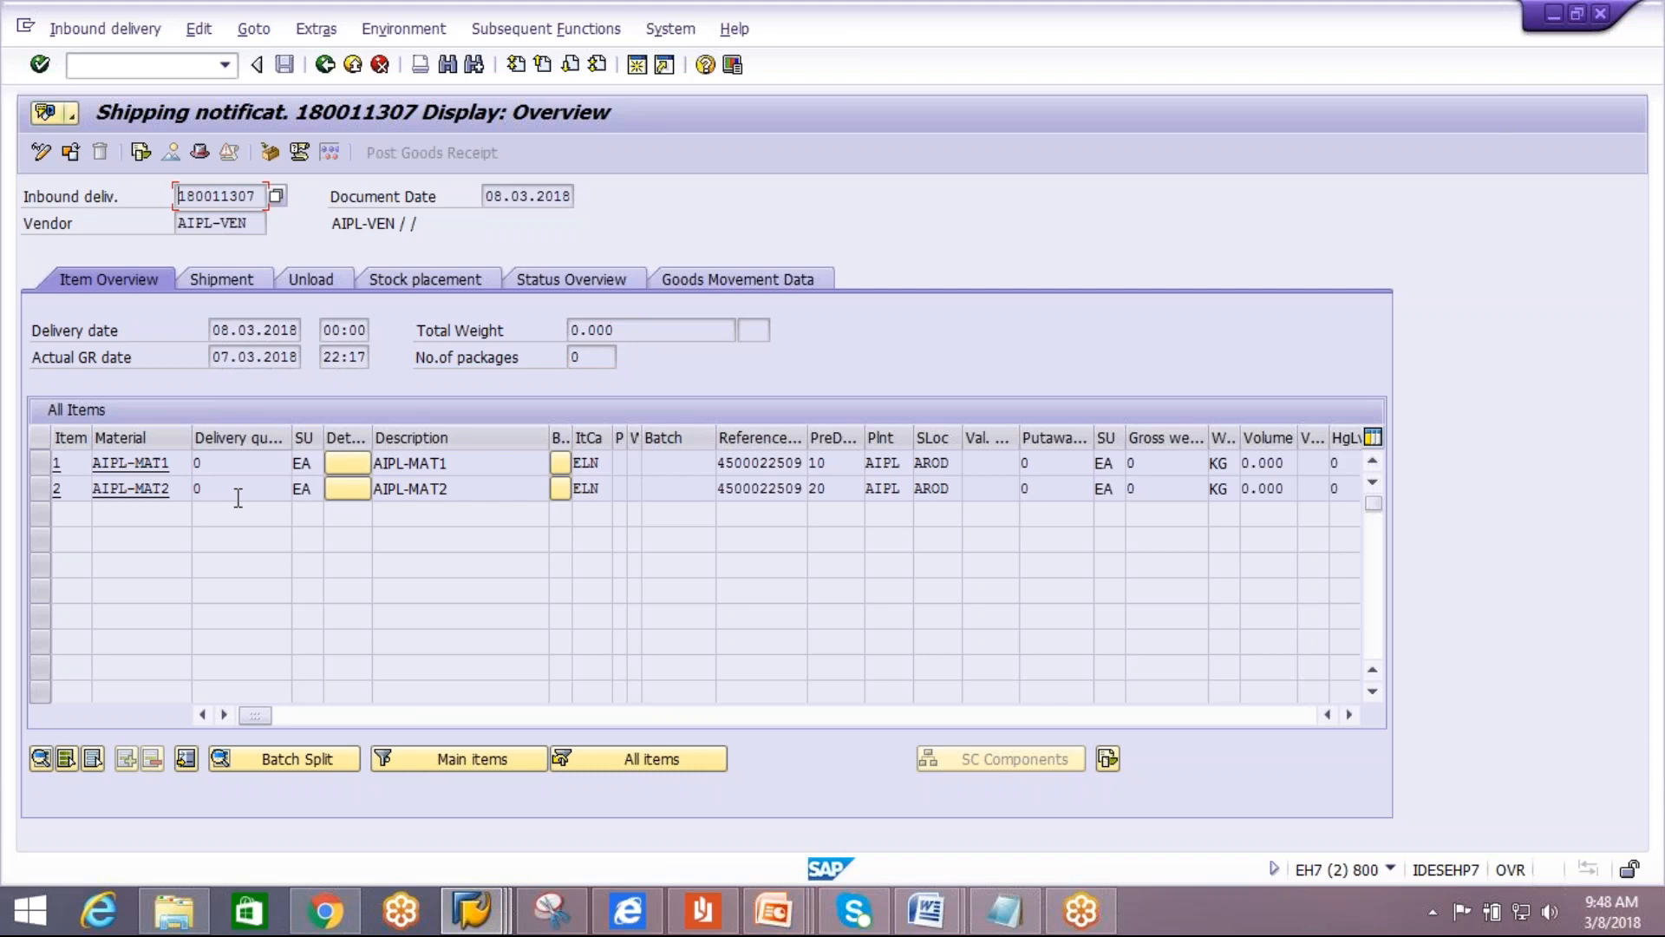
left_click(479, 921)
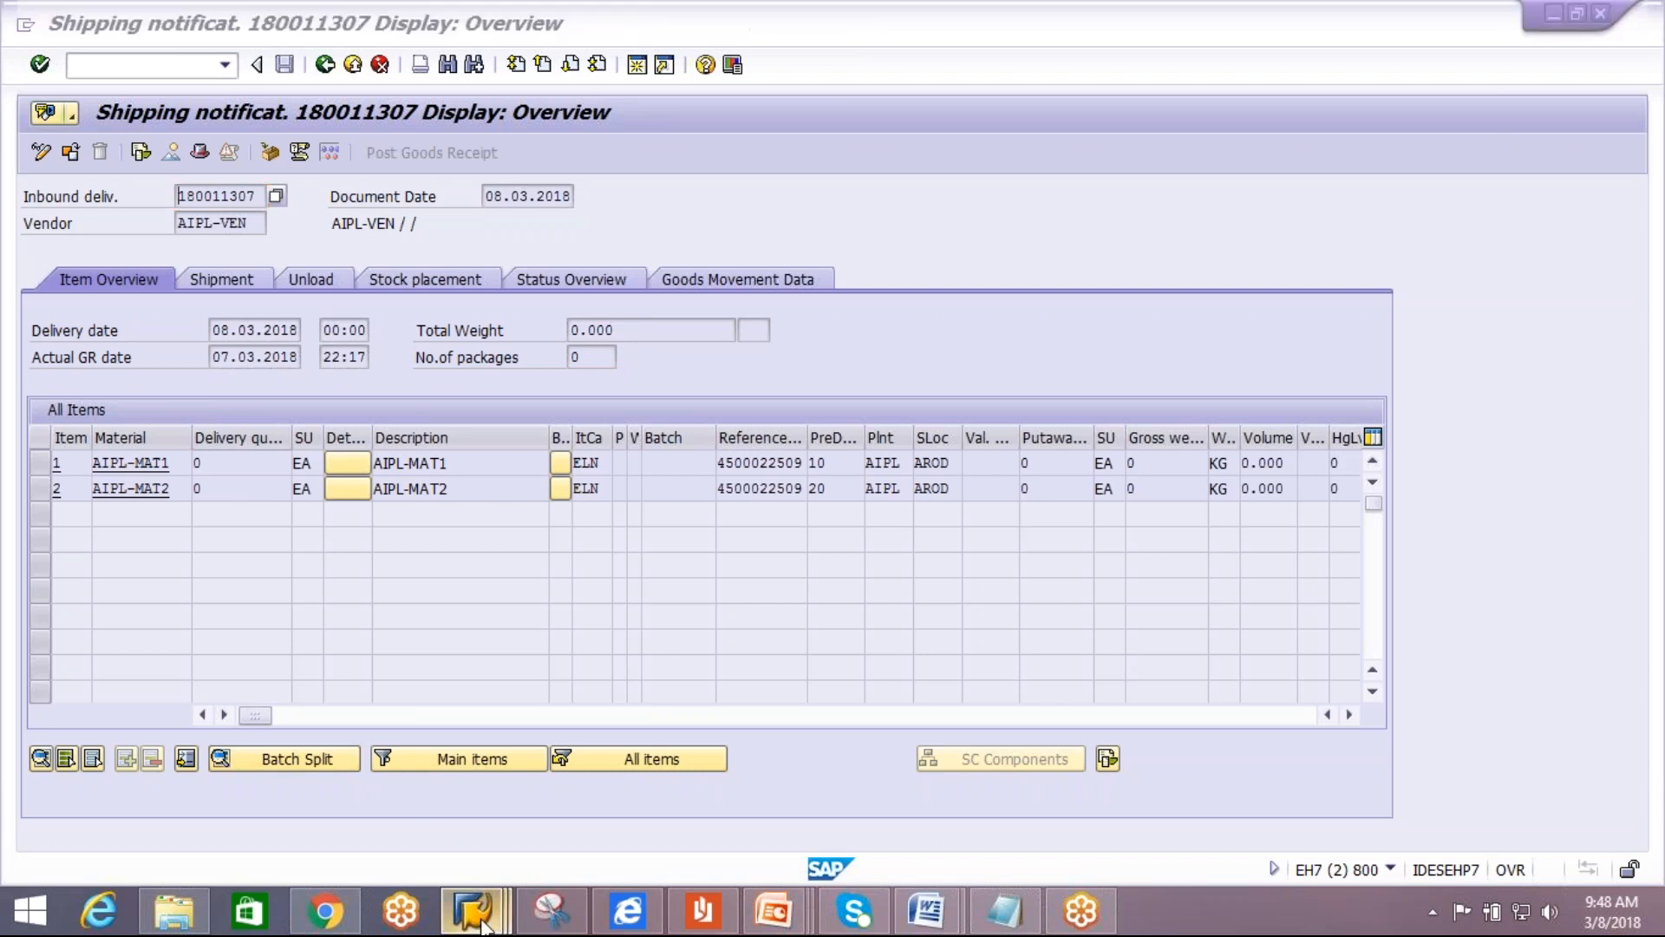
left_click(1190, 806)
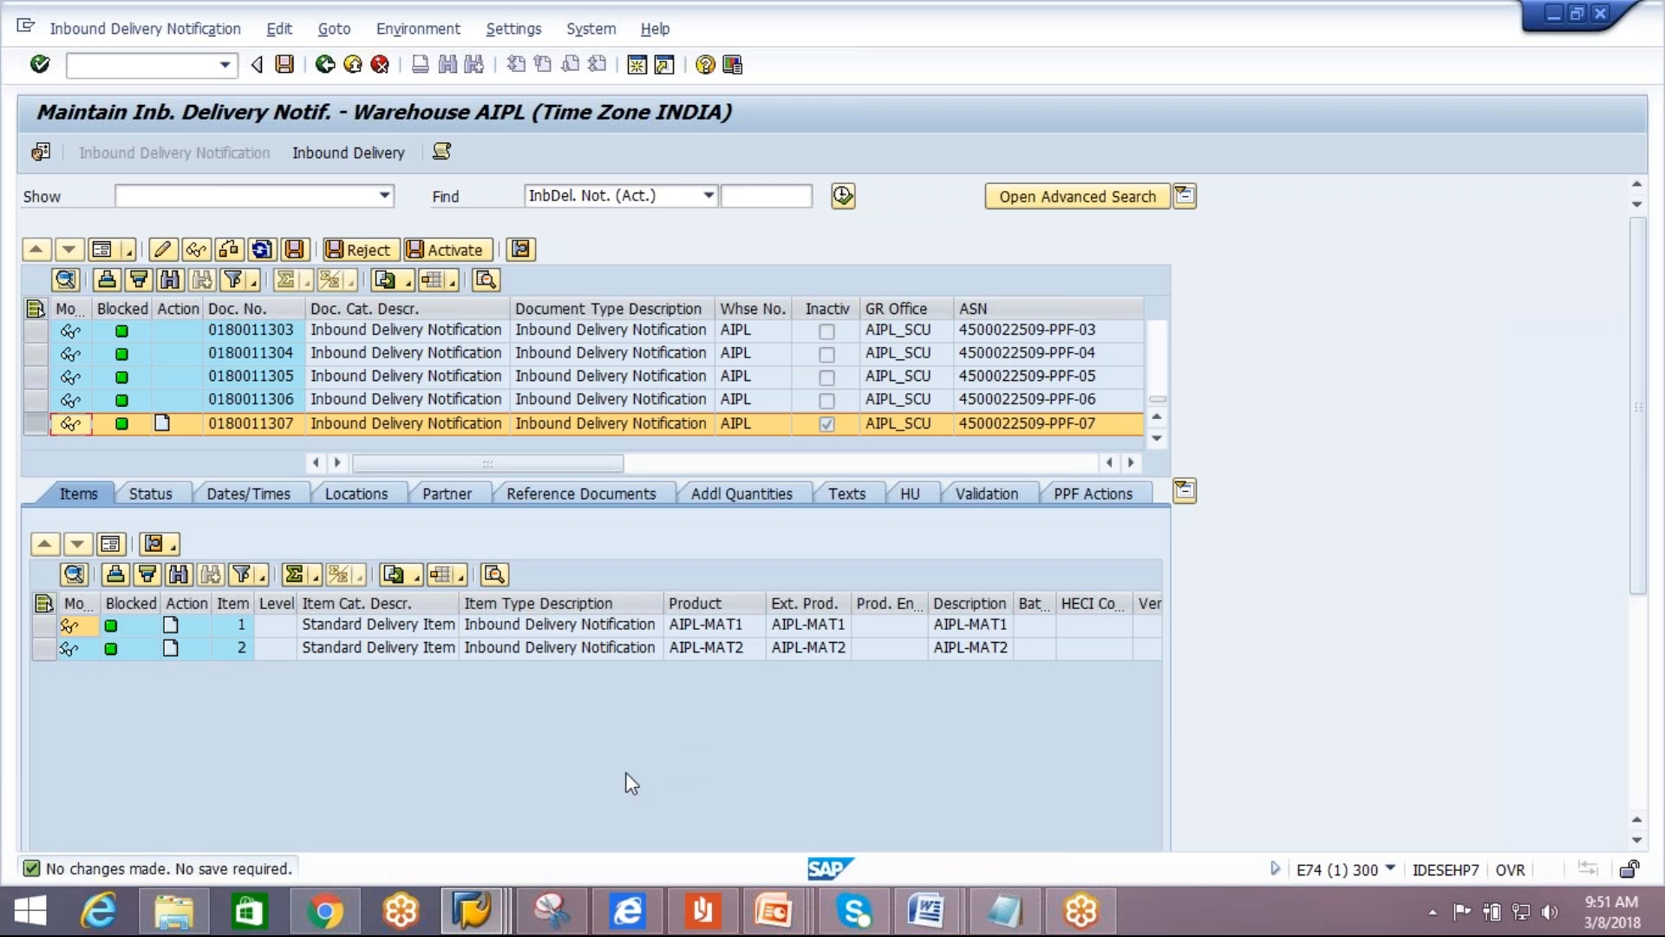
Switch to the Action Definition session of profile /SCDL/IDR, enable change mode and open the details of /SCDL/IDR_TRANSFER.
left_click(473, 909)
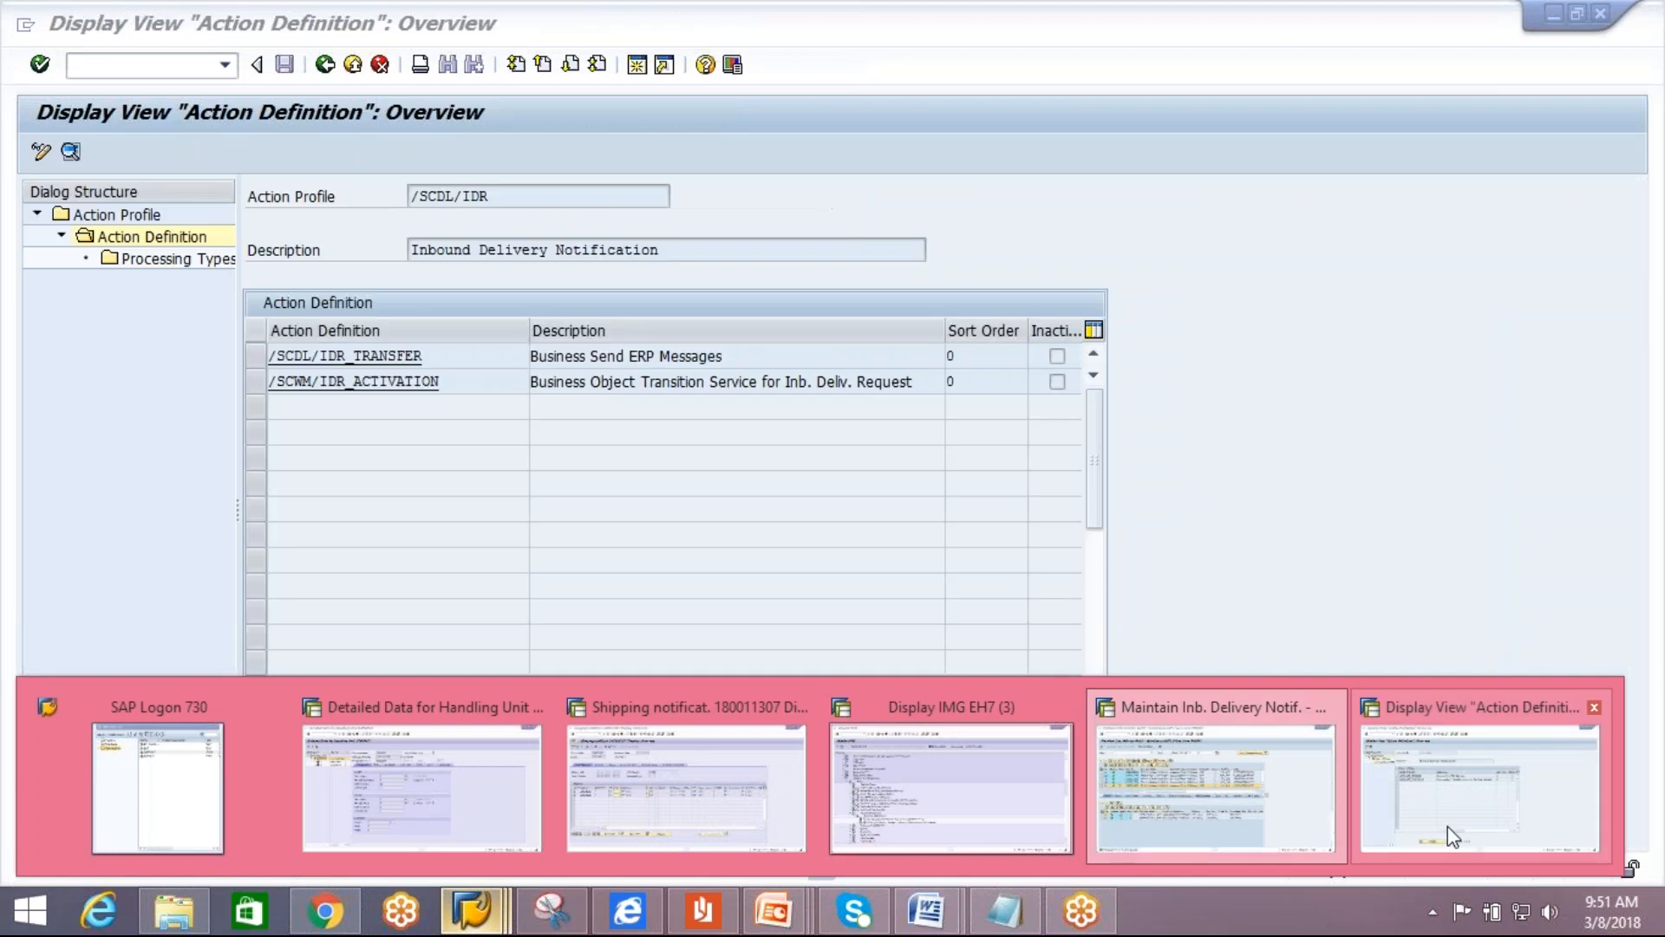
left_click(1484, 815)
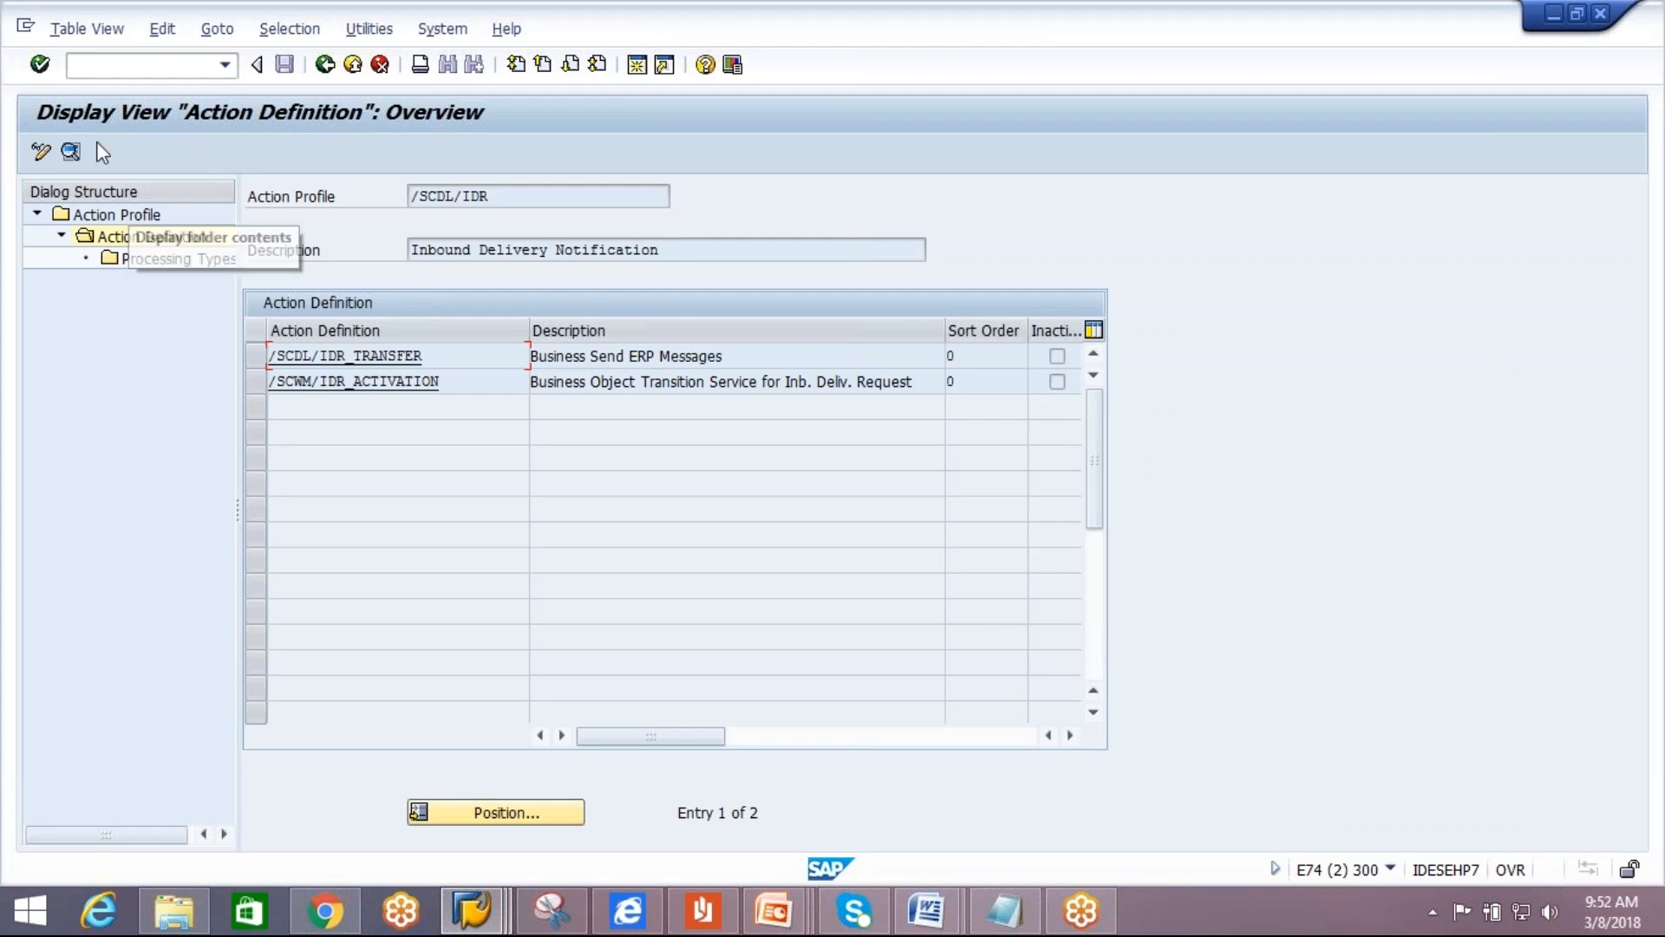
left_click(36, 158)
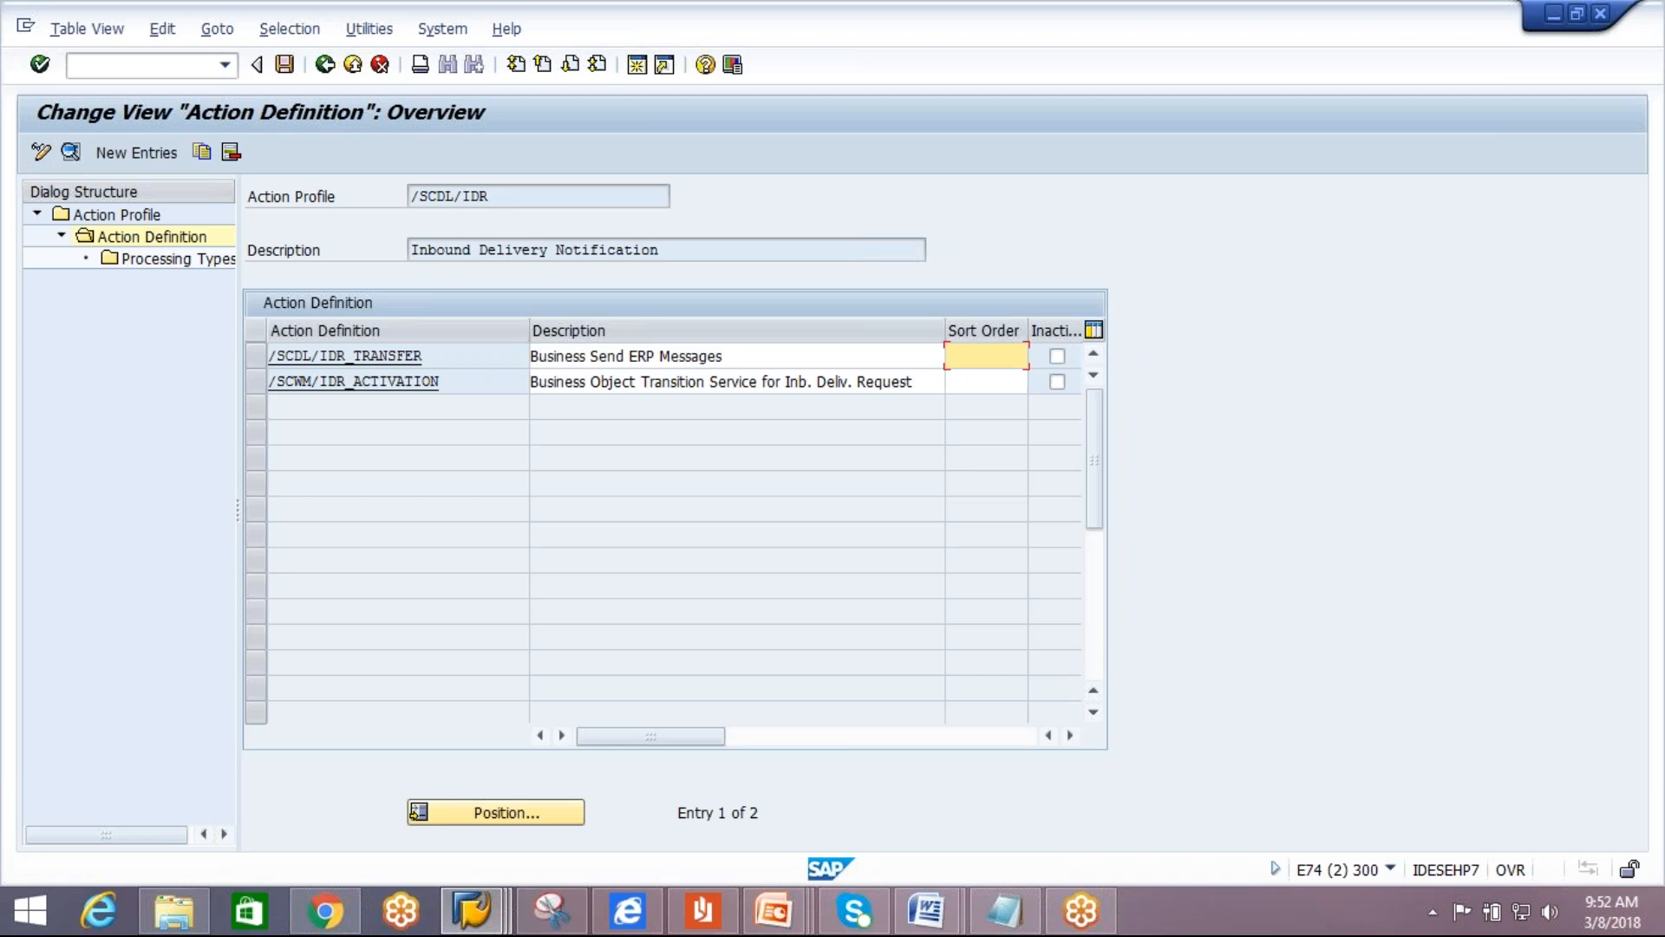
left_click(256, 356)
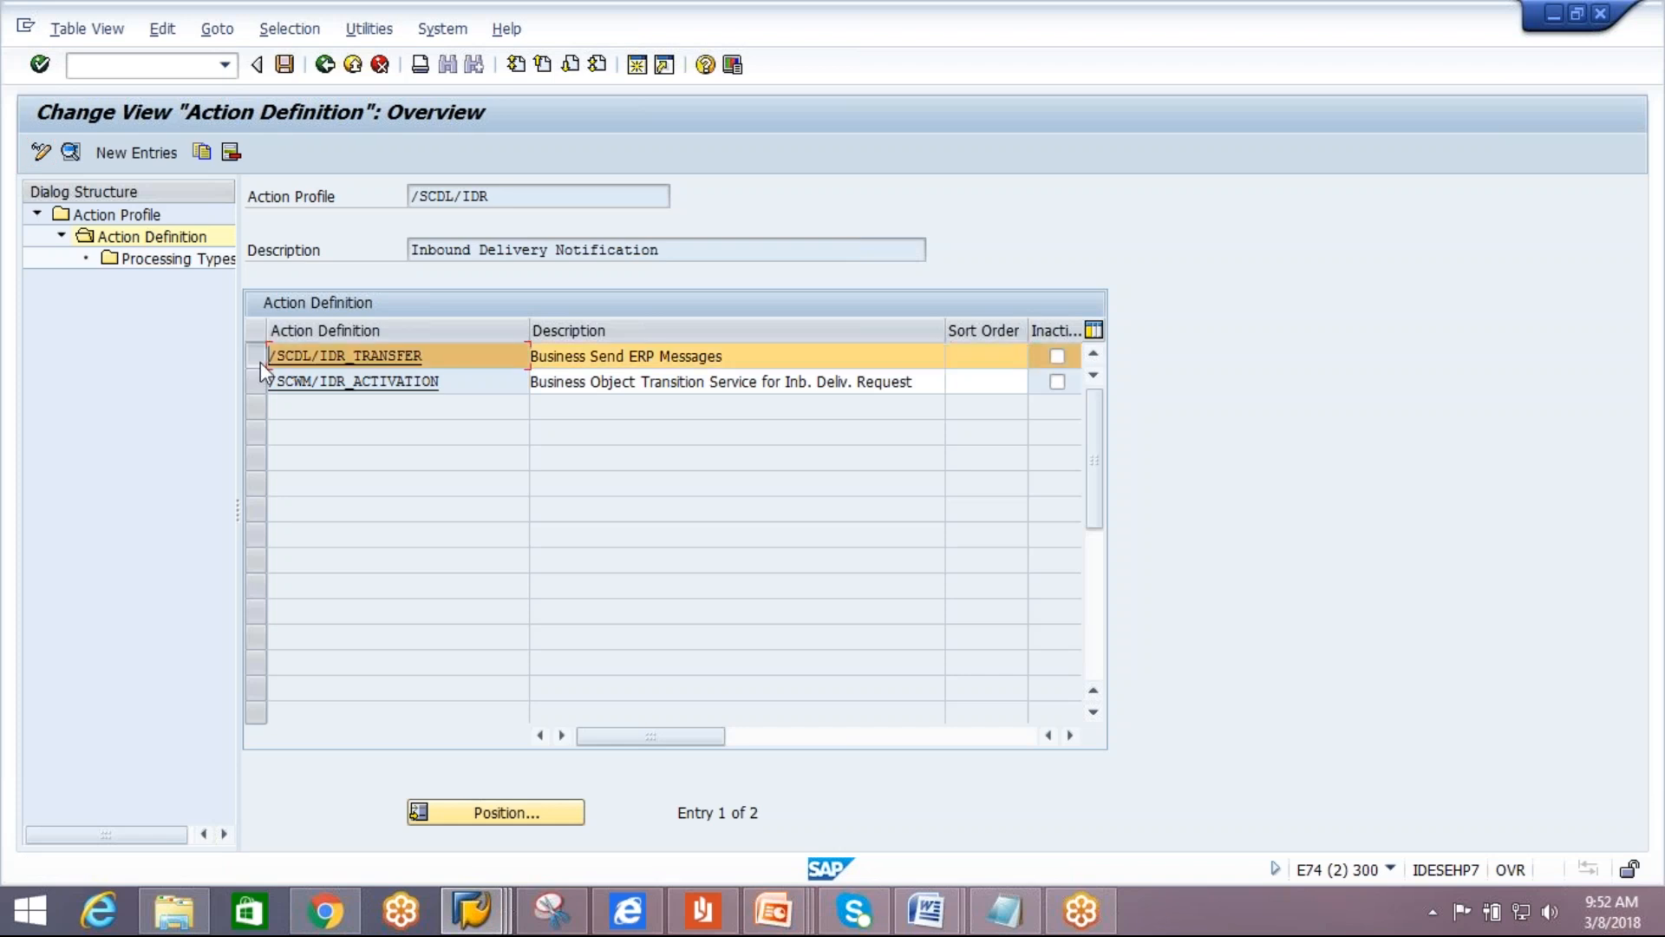
left_click(73, 156)
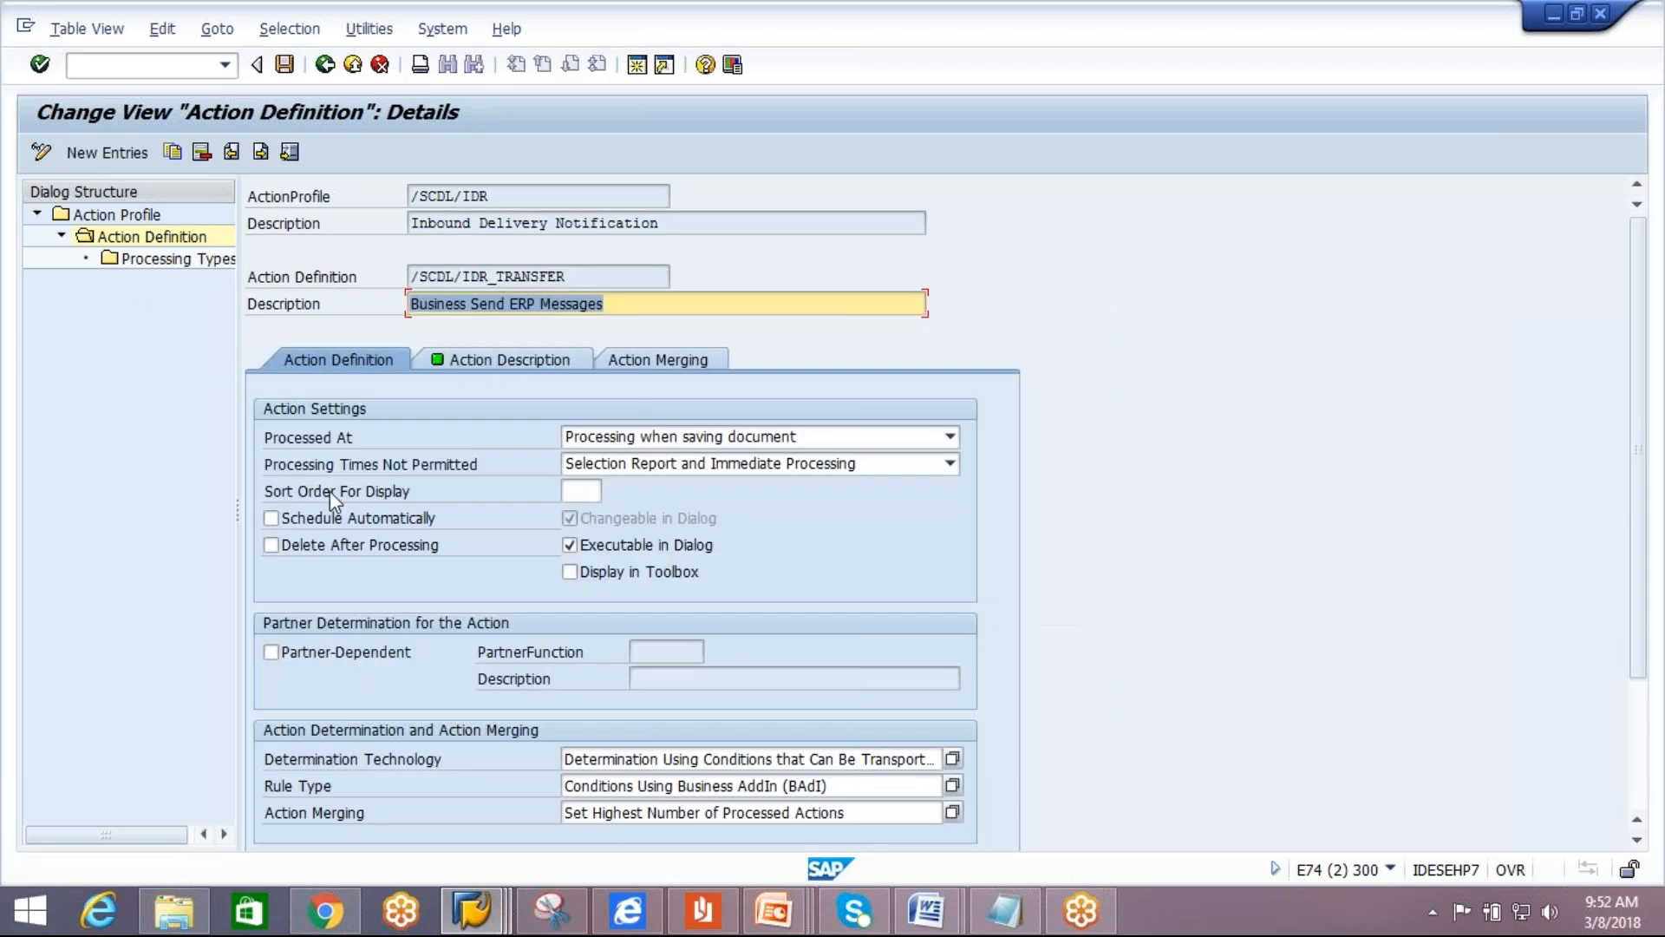
Schedule /SCDL/IDR_TRANSFER automatically, set its non-permitted times to No Restrictions and its processing time to Immediate processing, and save.
left_click(270, 519)
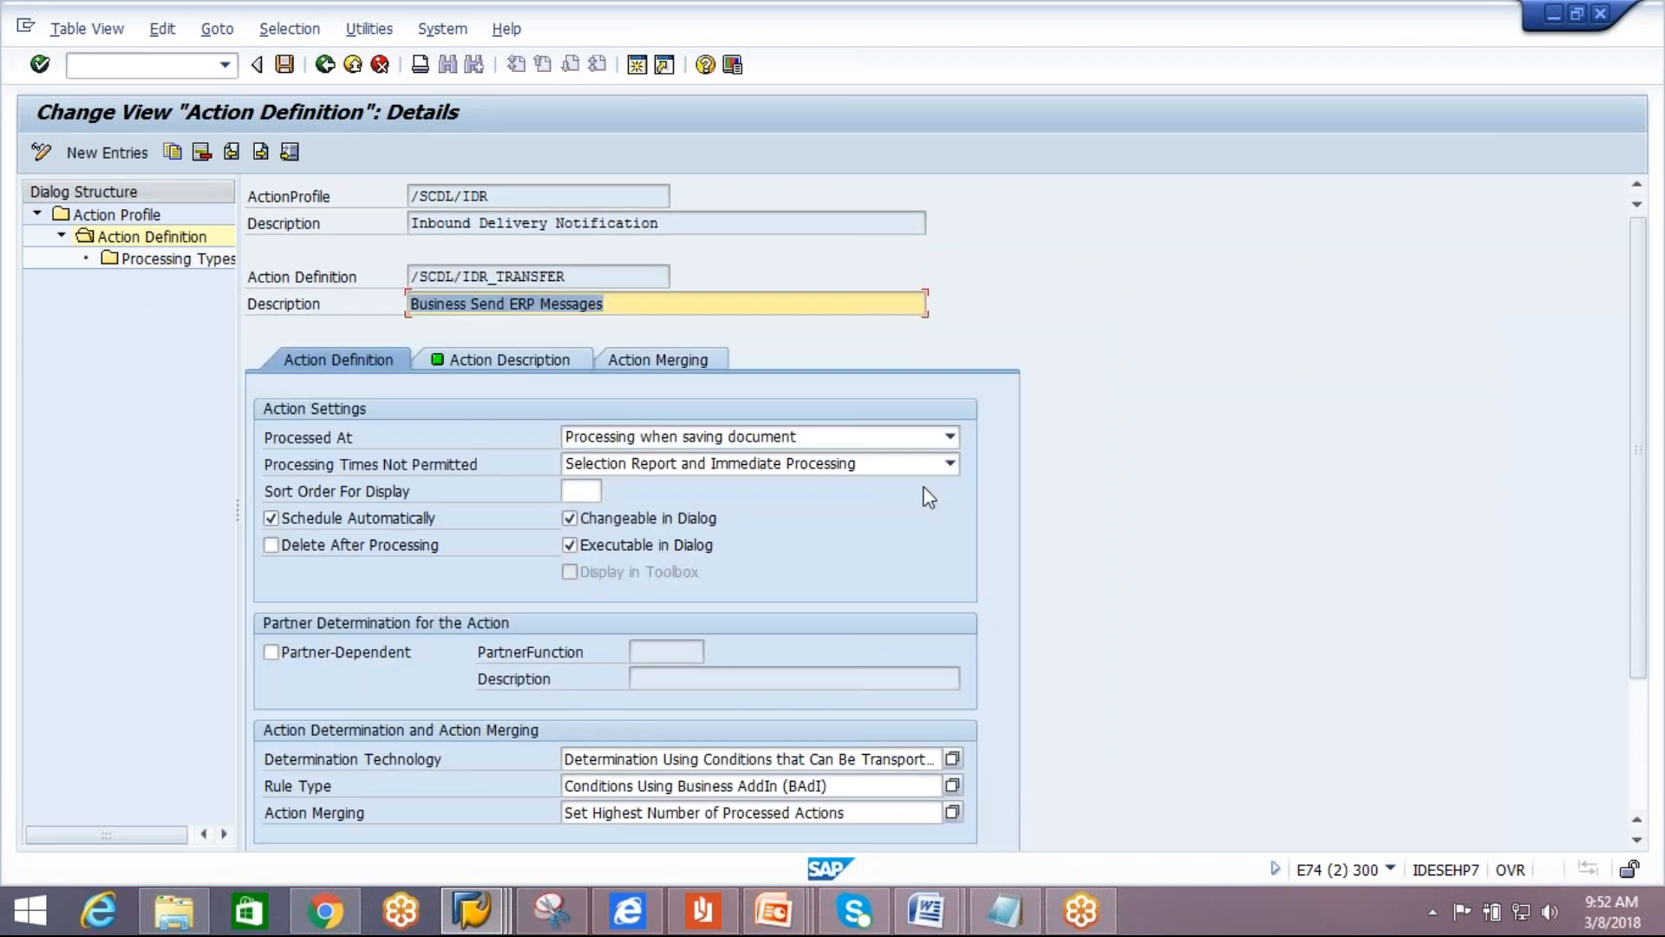
left_click(950, 465)
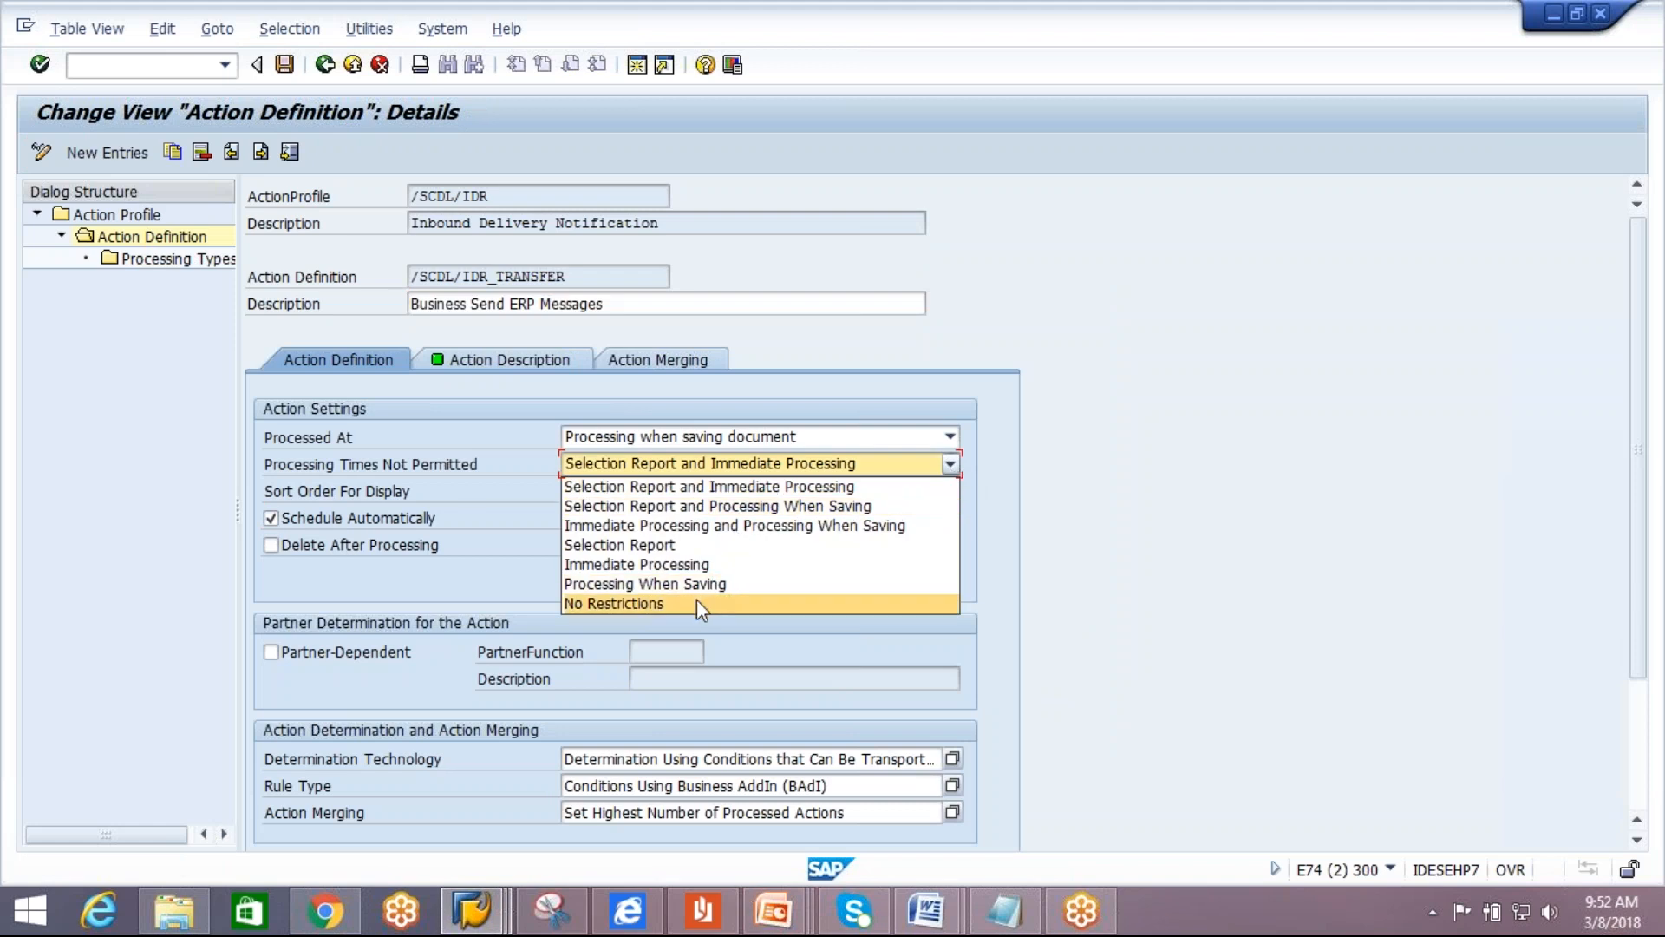
left_click(695, 603)
left_click(951, 436)
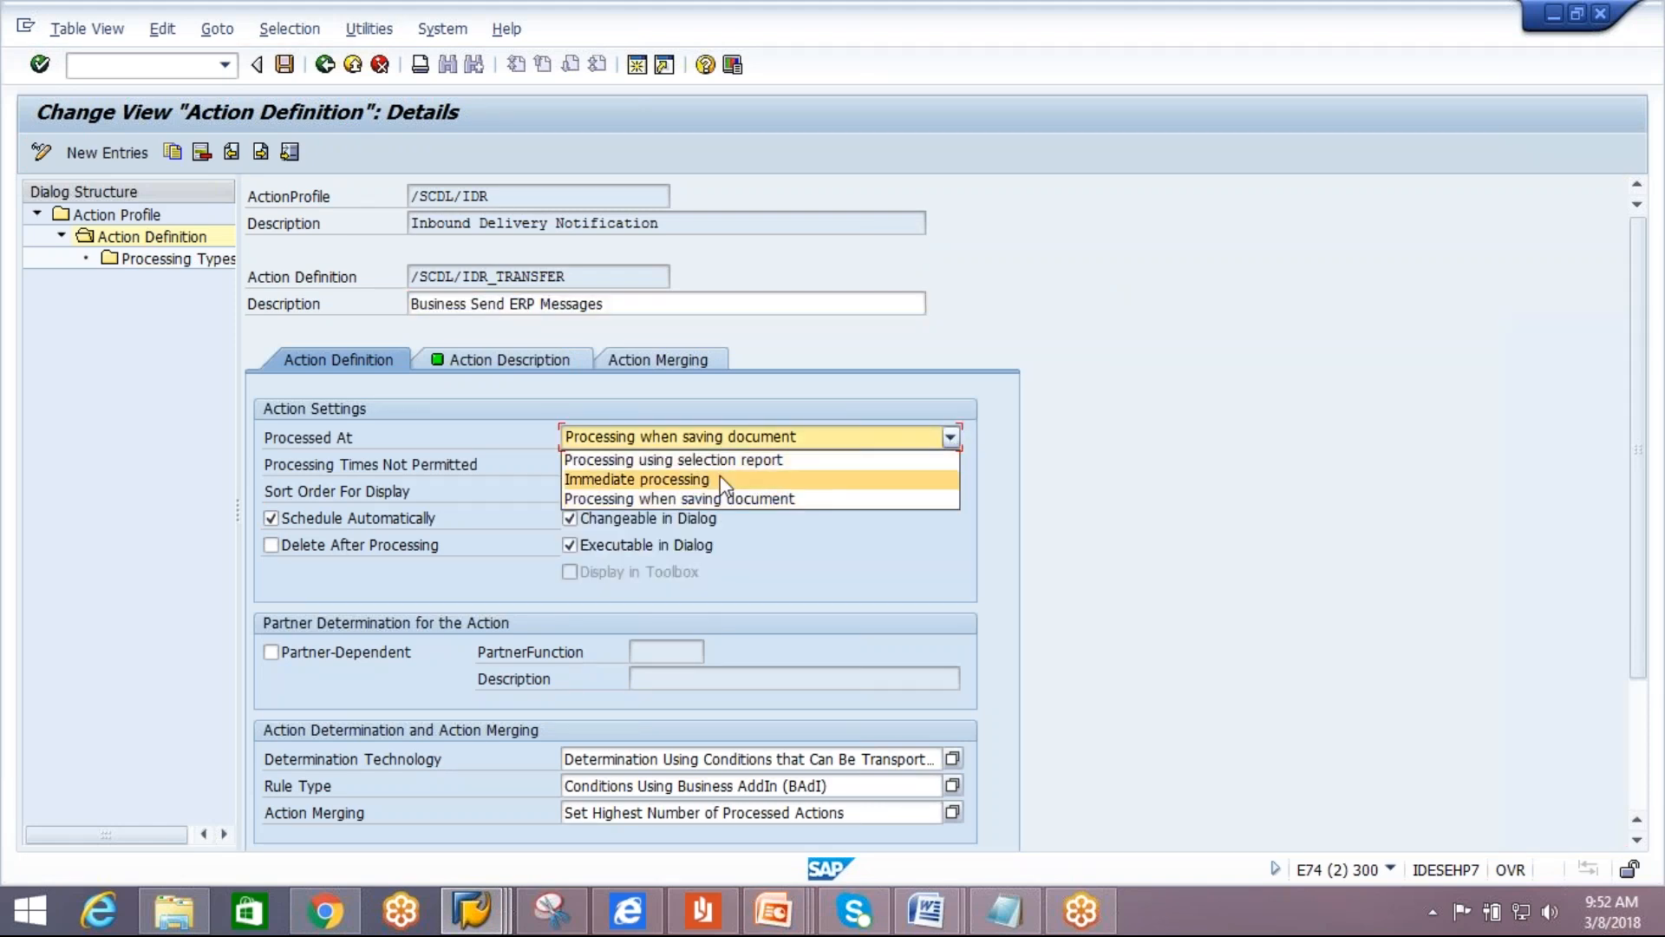
left_click(721, 477)
left_click(279, 73)
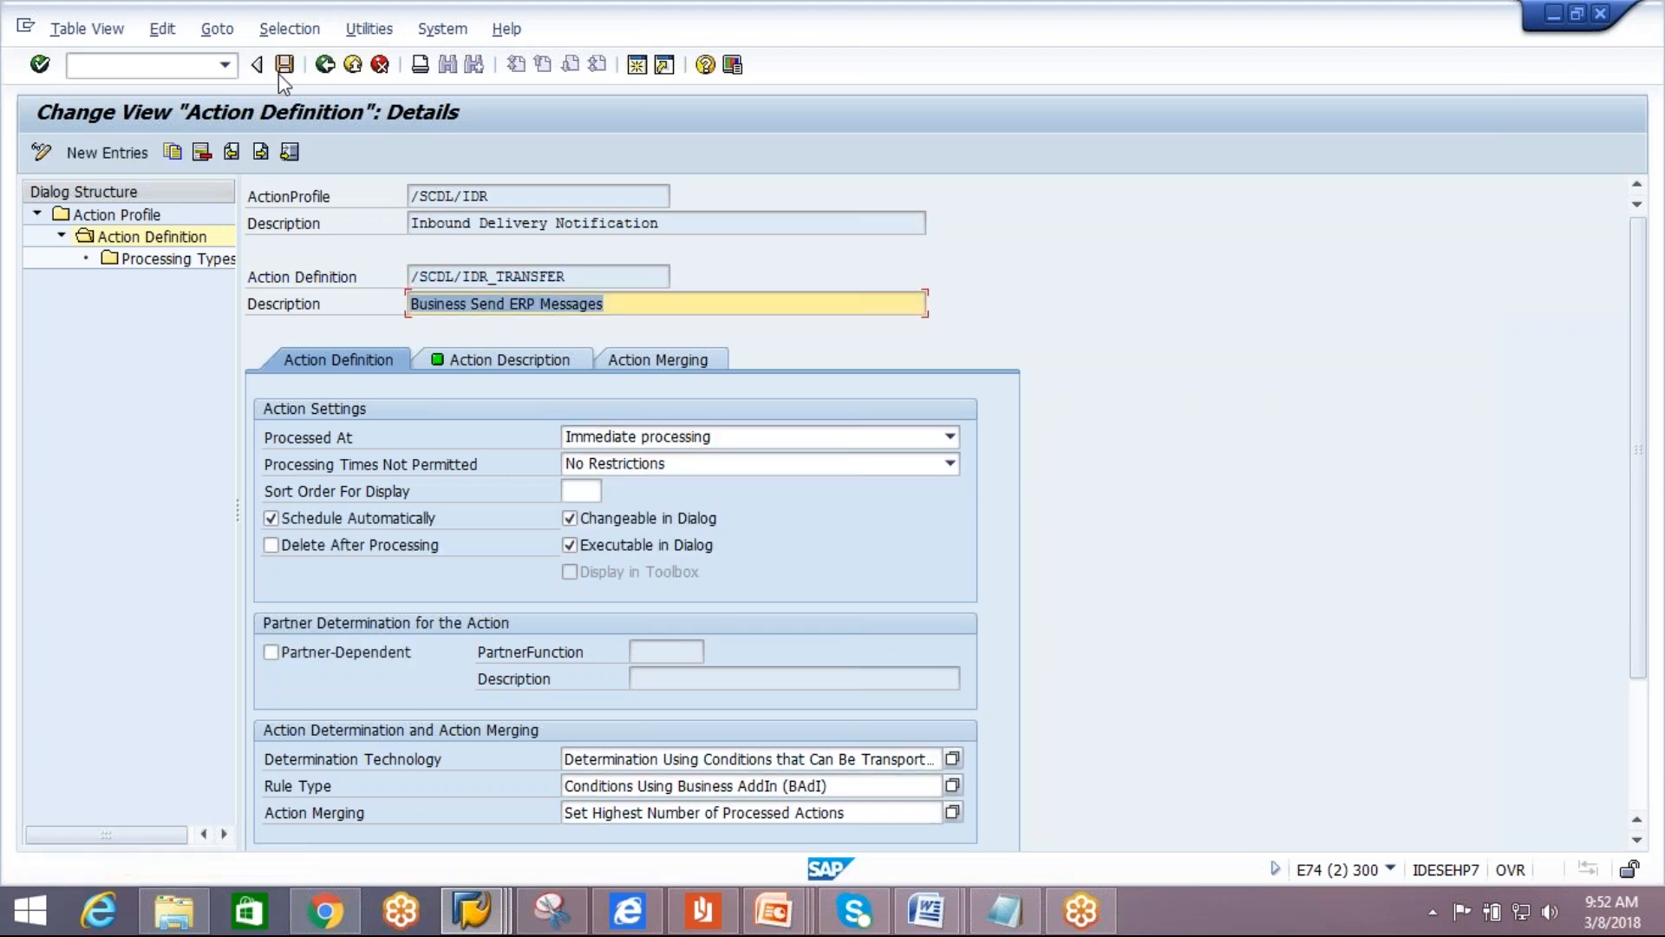
Leave the action profile customizing, view the schedule conditions of /SCDL/DELIVERY and return to the PPF applications overview.
left_click(327, 68)
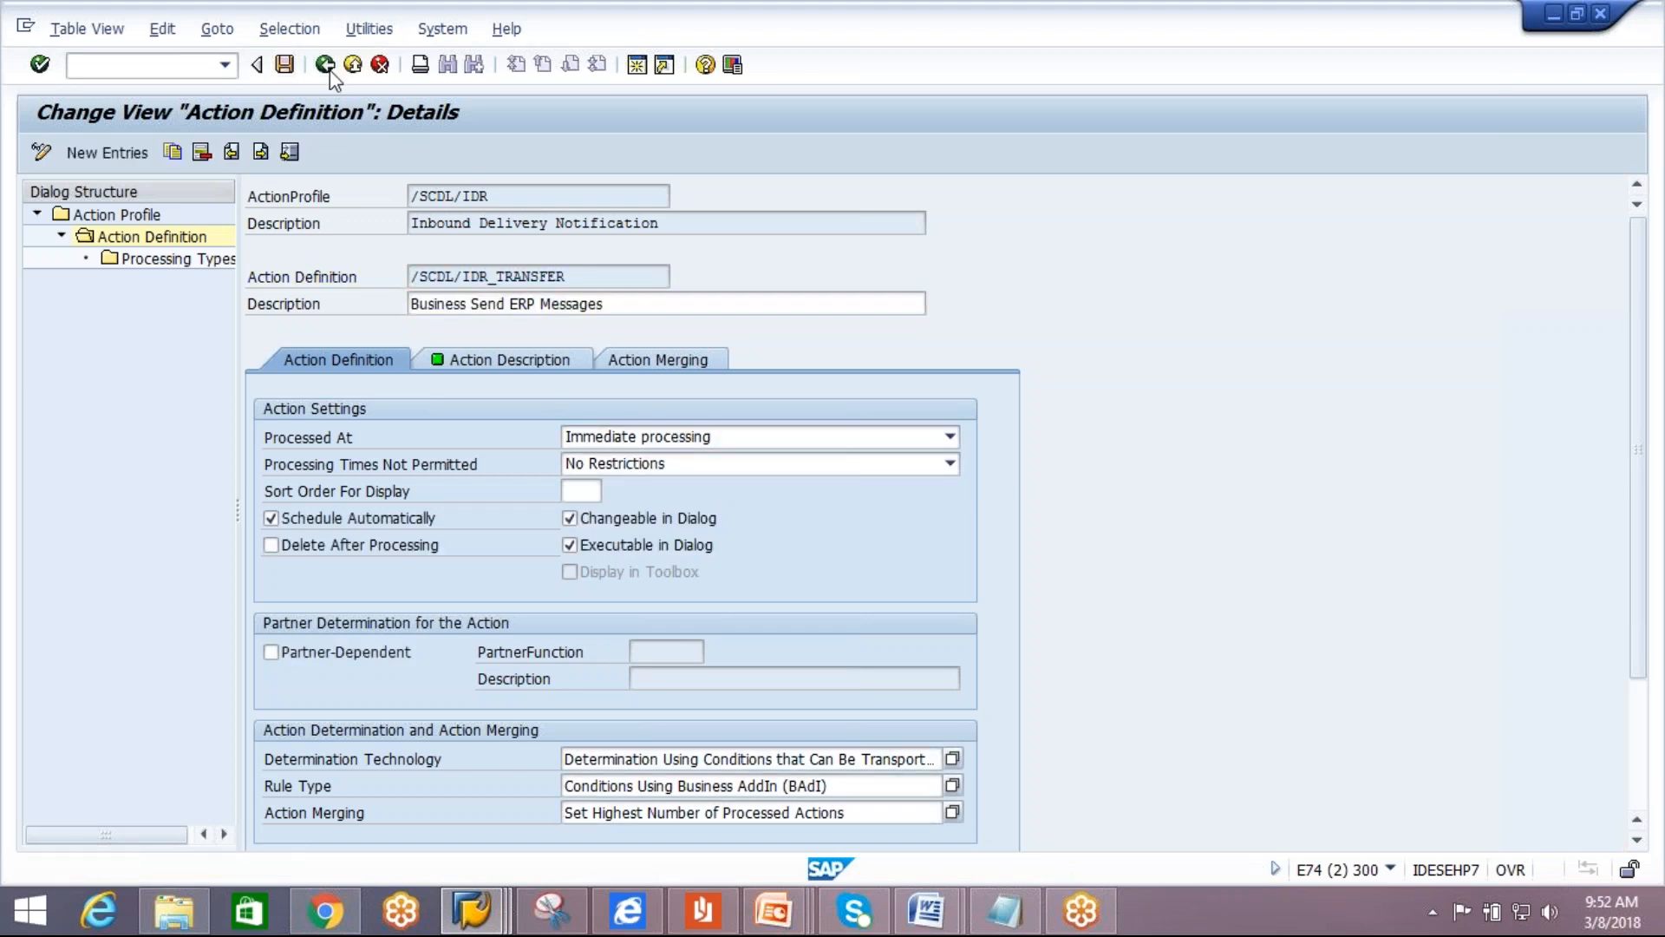
left_click(326, 66)
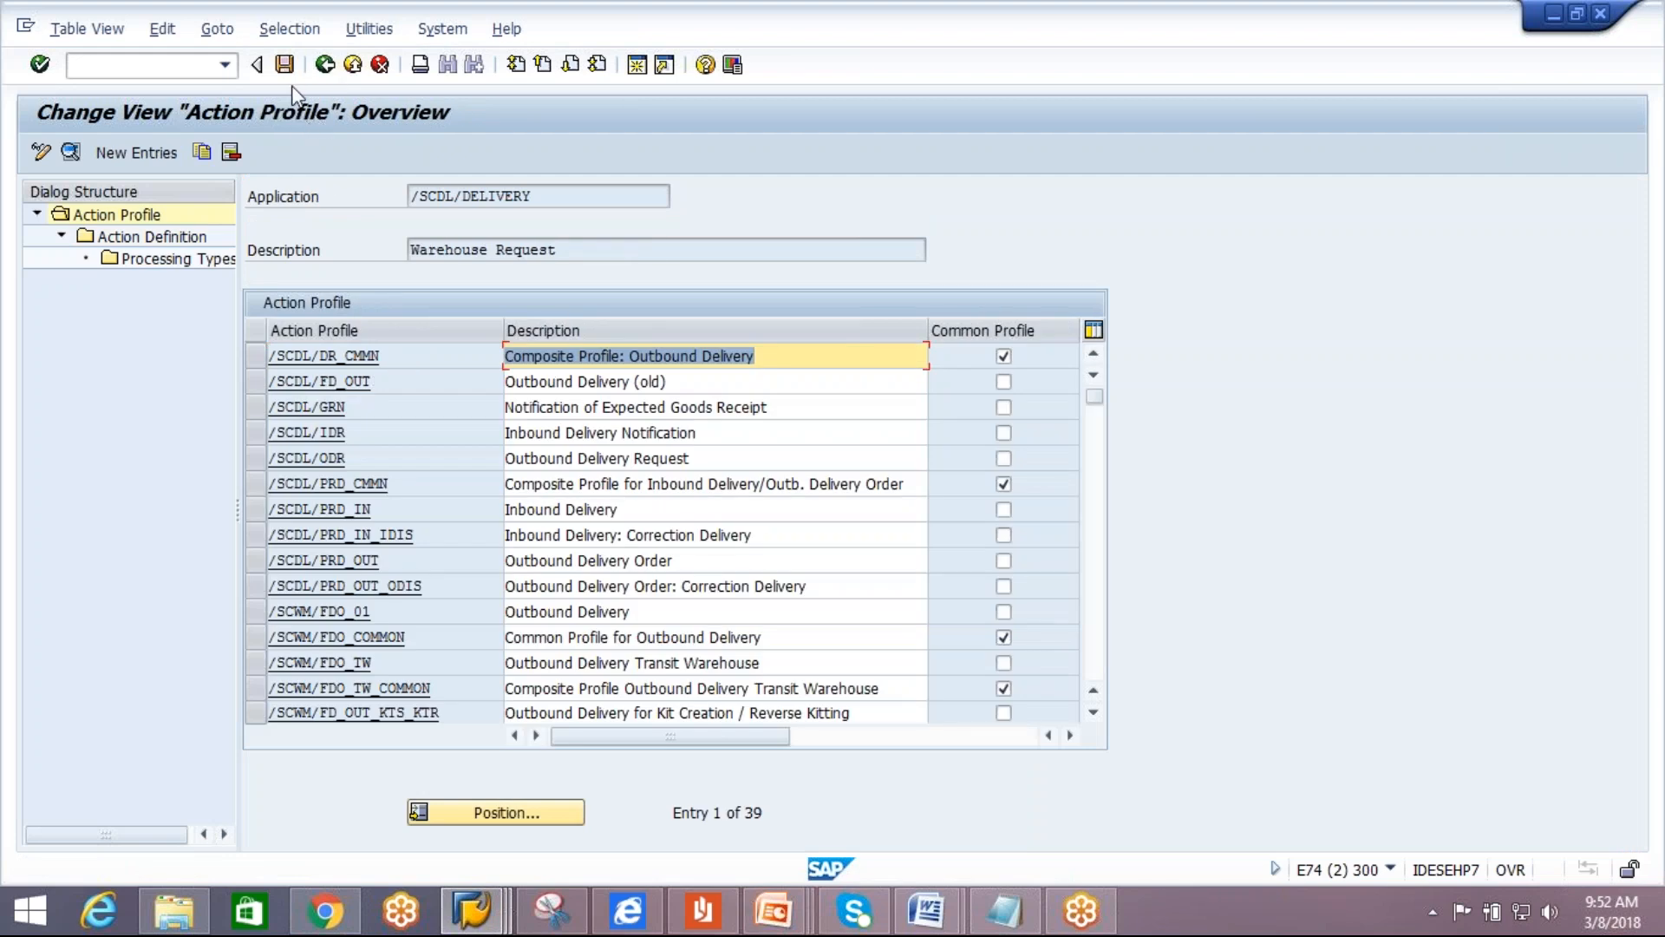
left_click(332, 75)
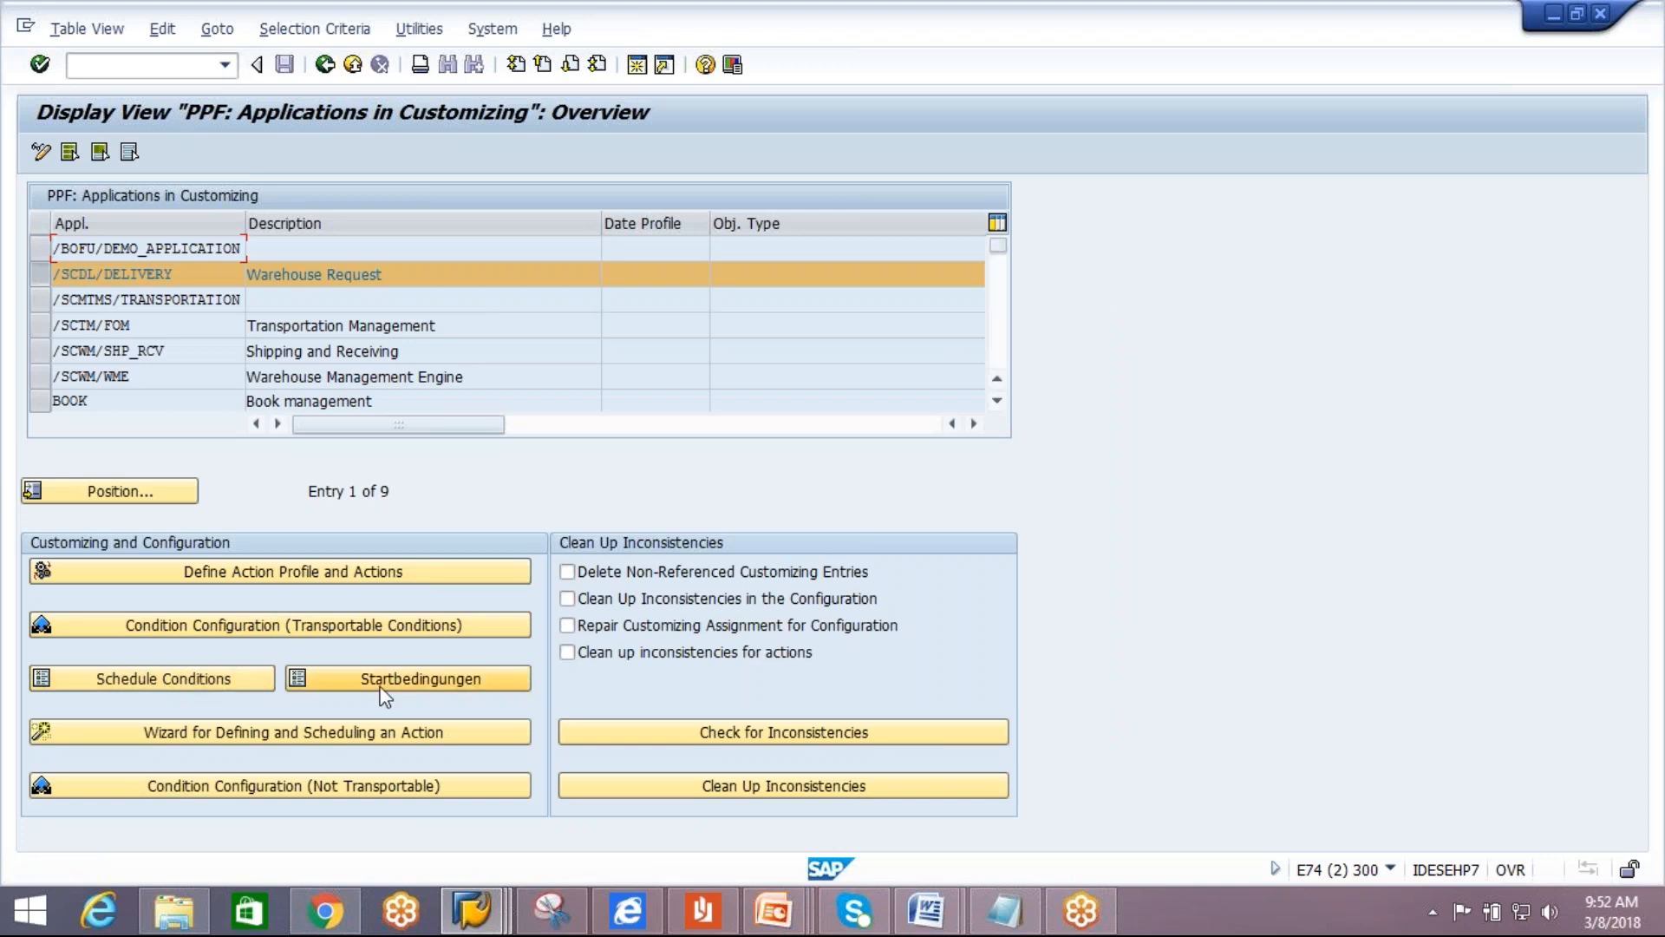
left_click(230, 681)
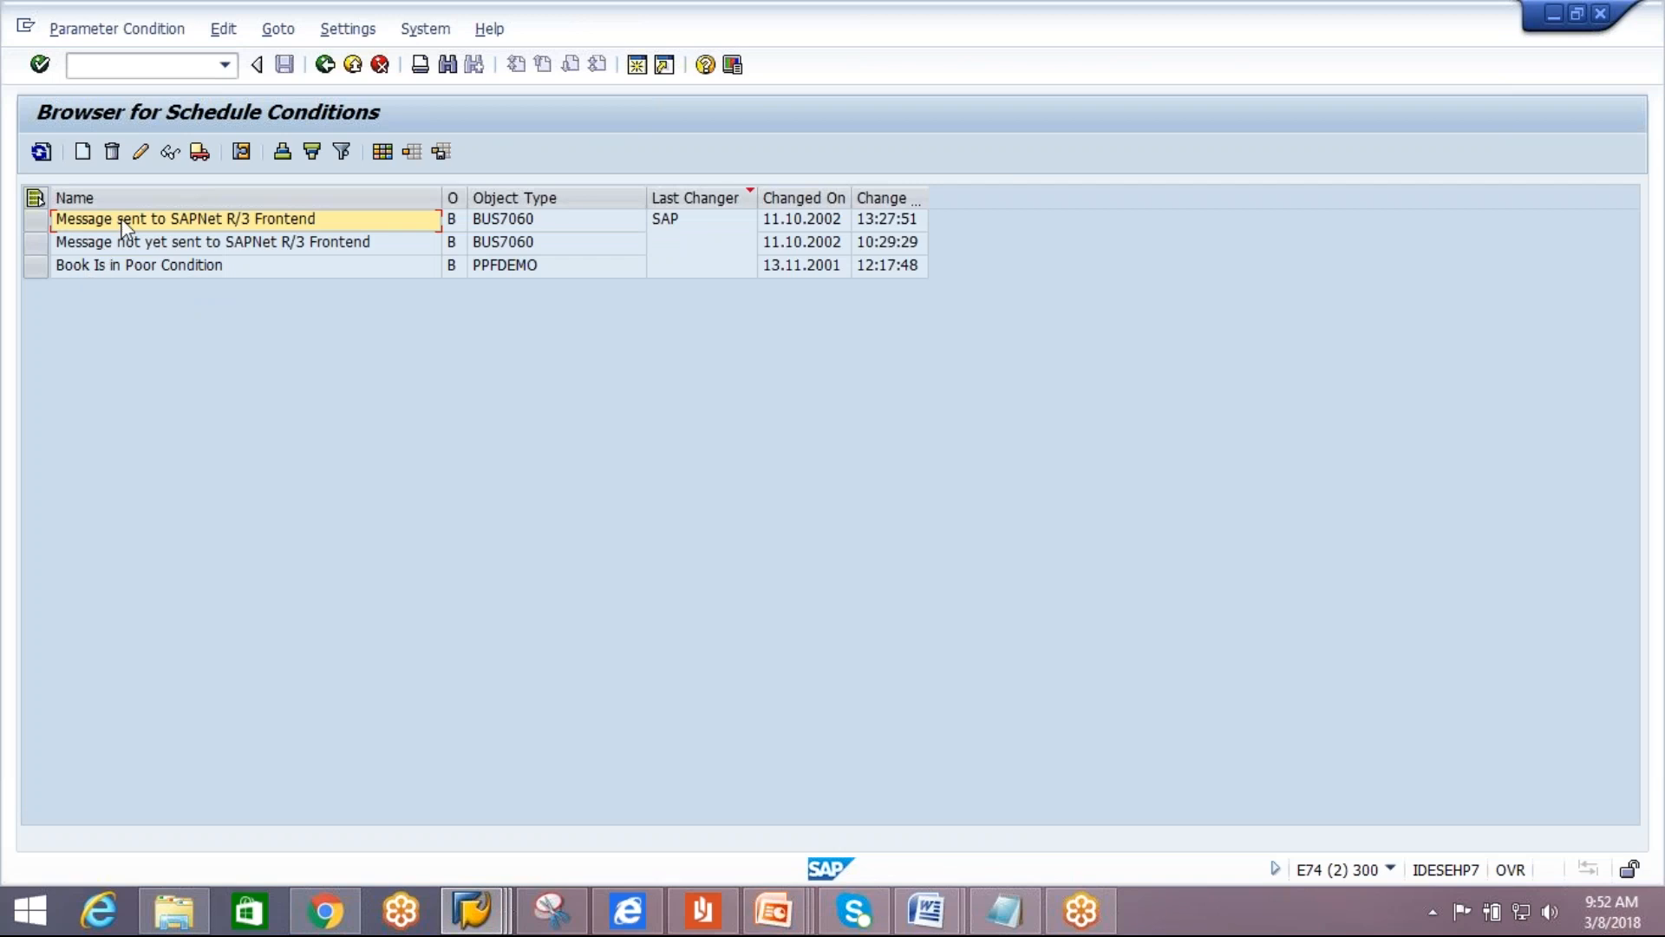
left_click(326, 69)
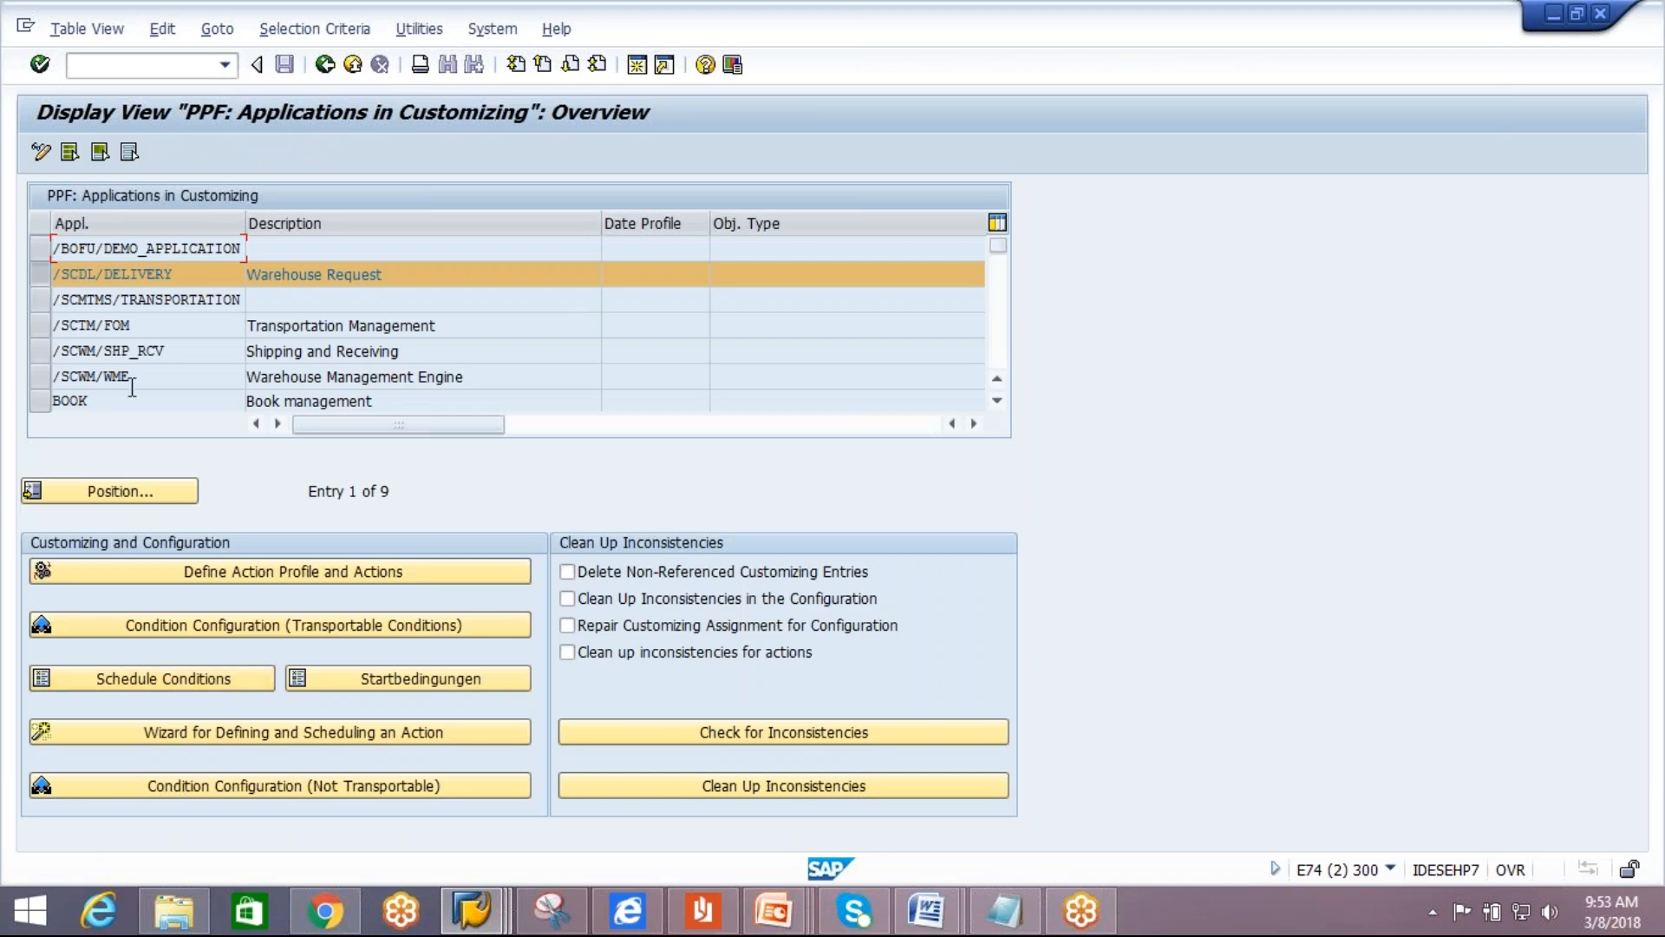
Display the processing types of action /SCDL/IDR_TRANSFER in profile /SCDL/IDR, examine the method call settings and switch to change mode.
left_click(218, 575)
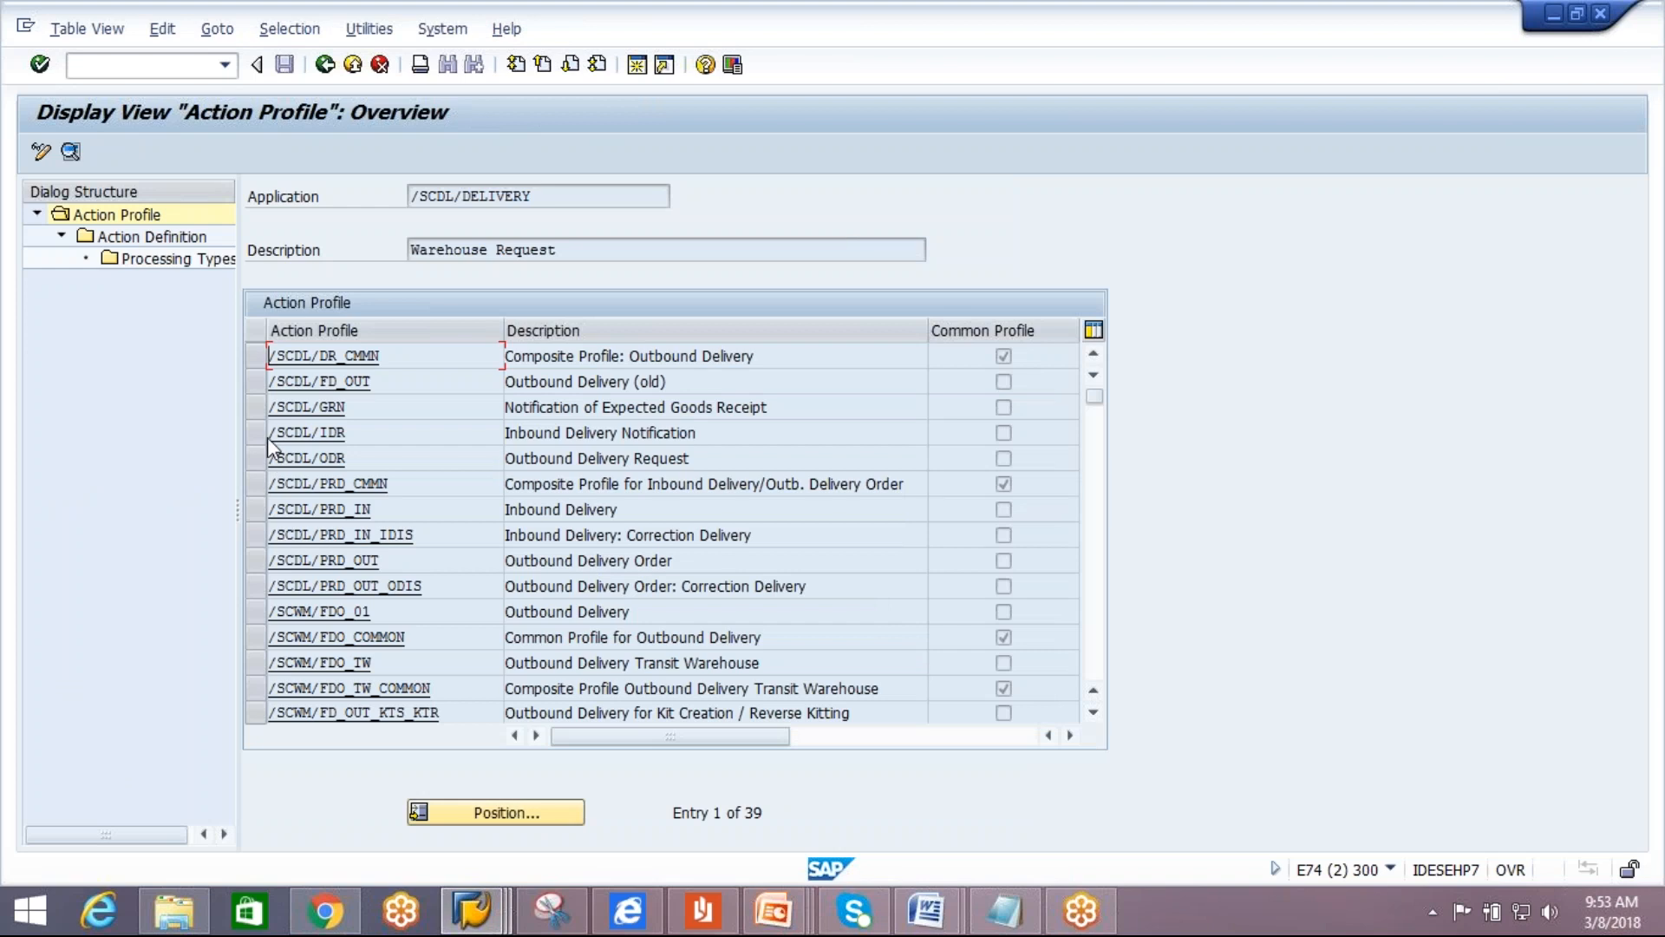
left_click(260, 436)
double_click(153, 237)
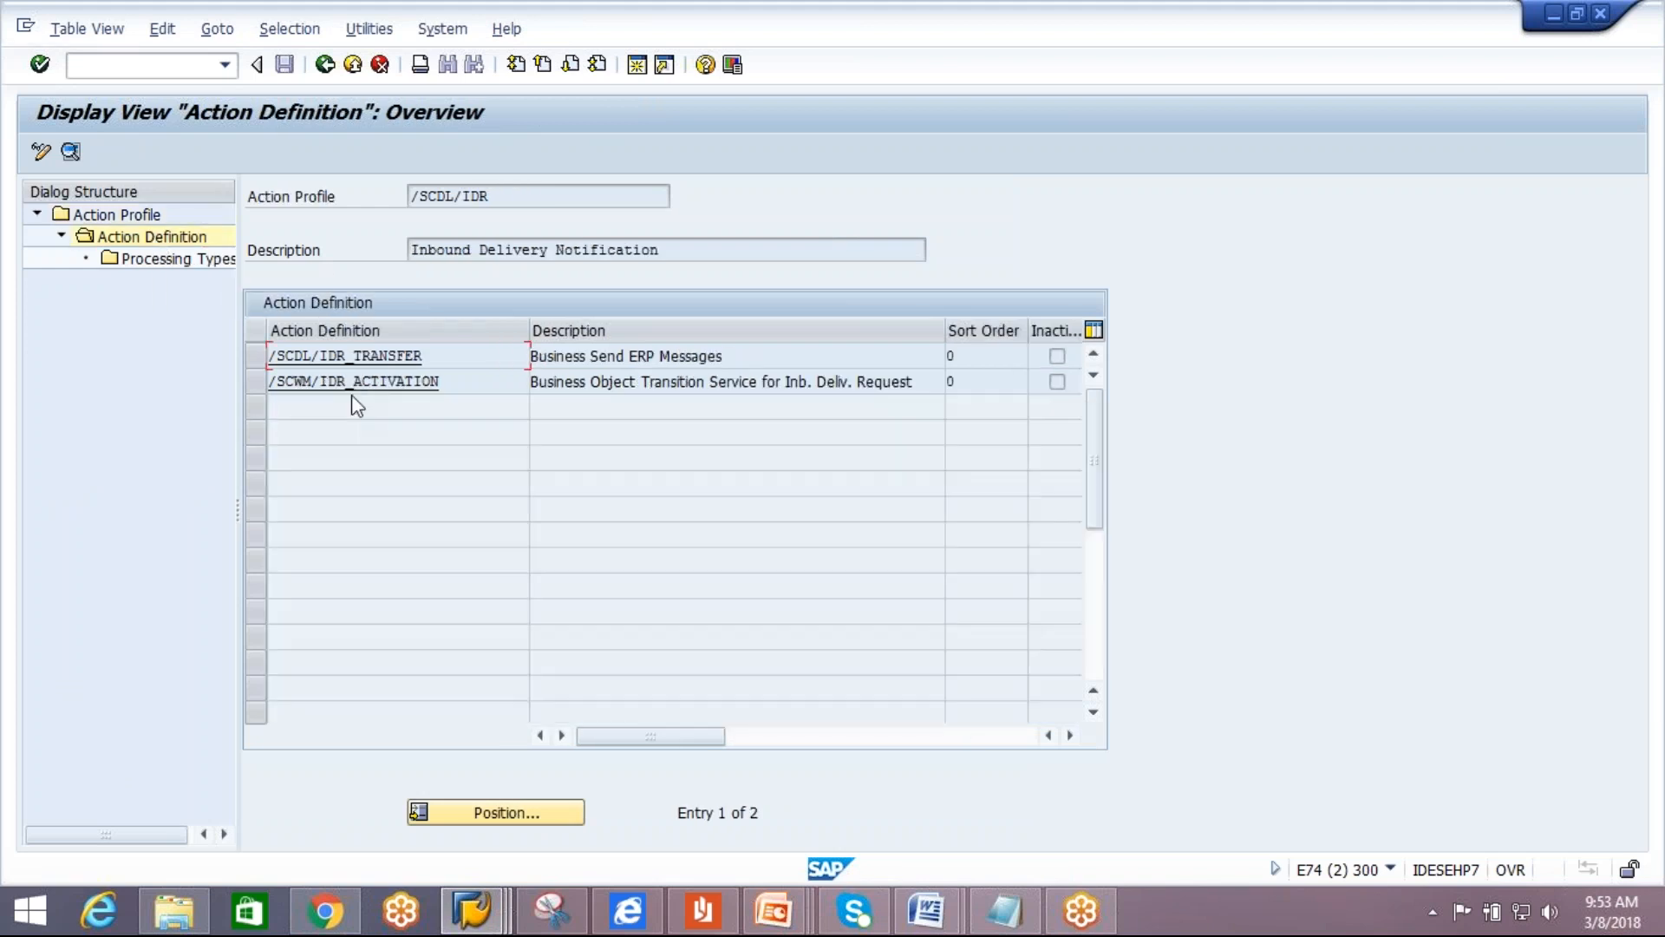
left_click(257, 355)
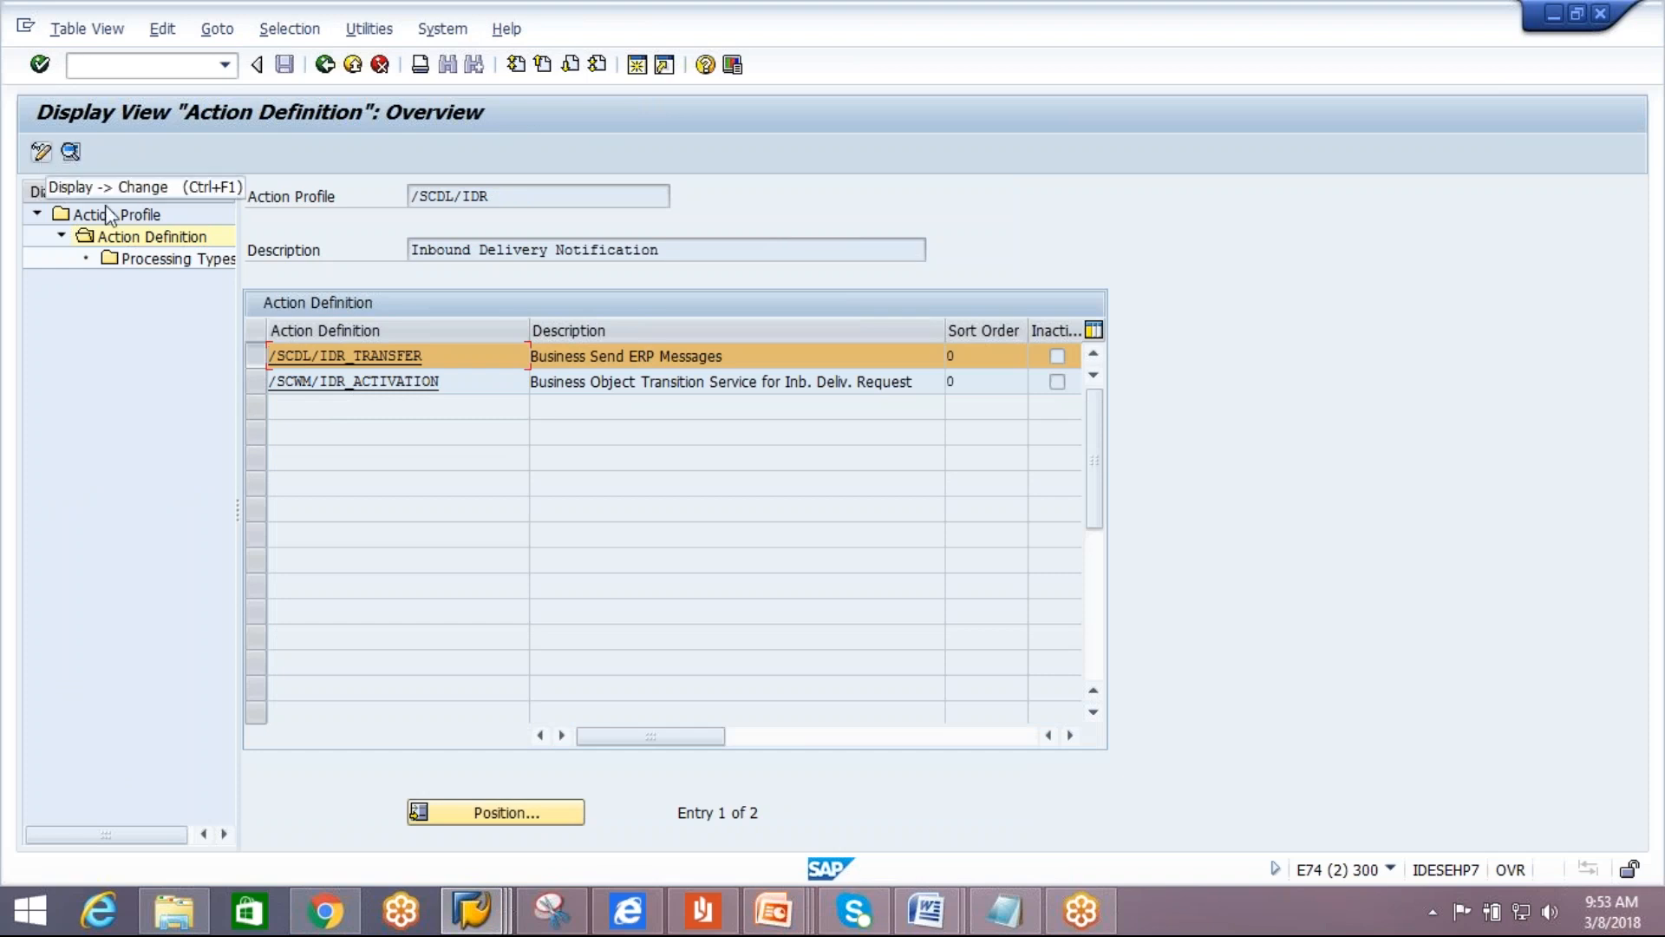
double_click(104, 252)
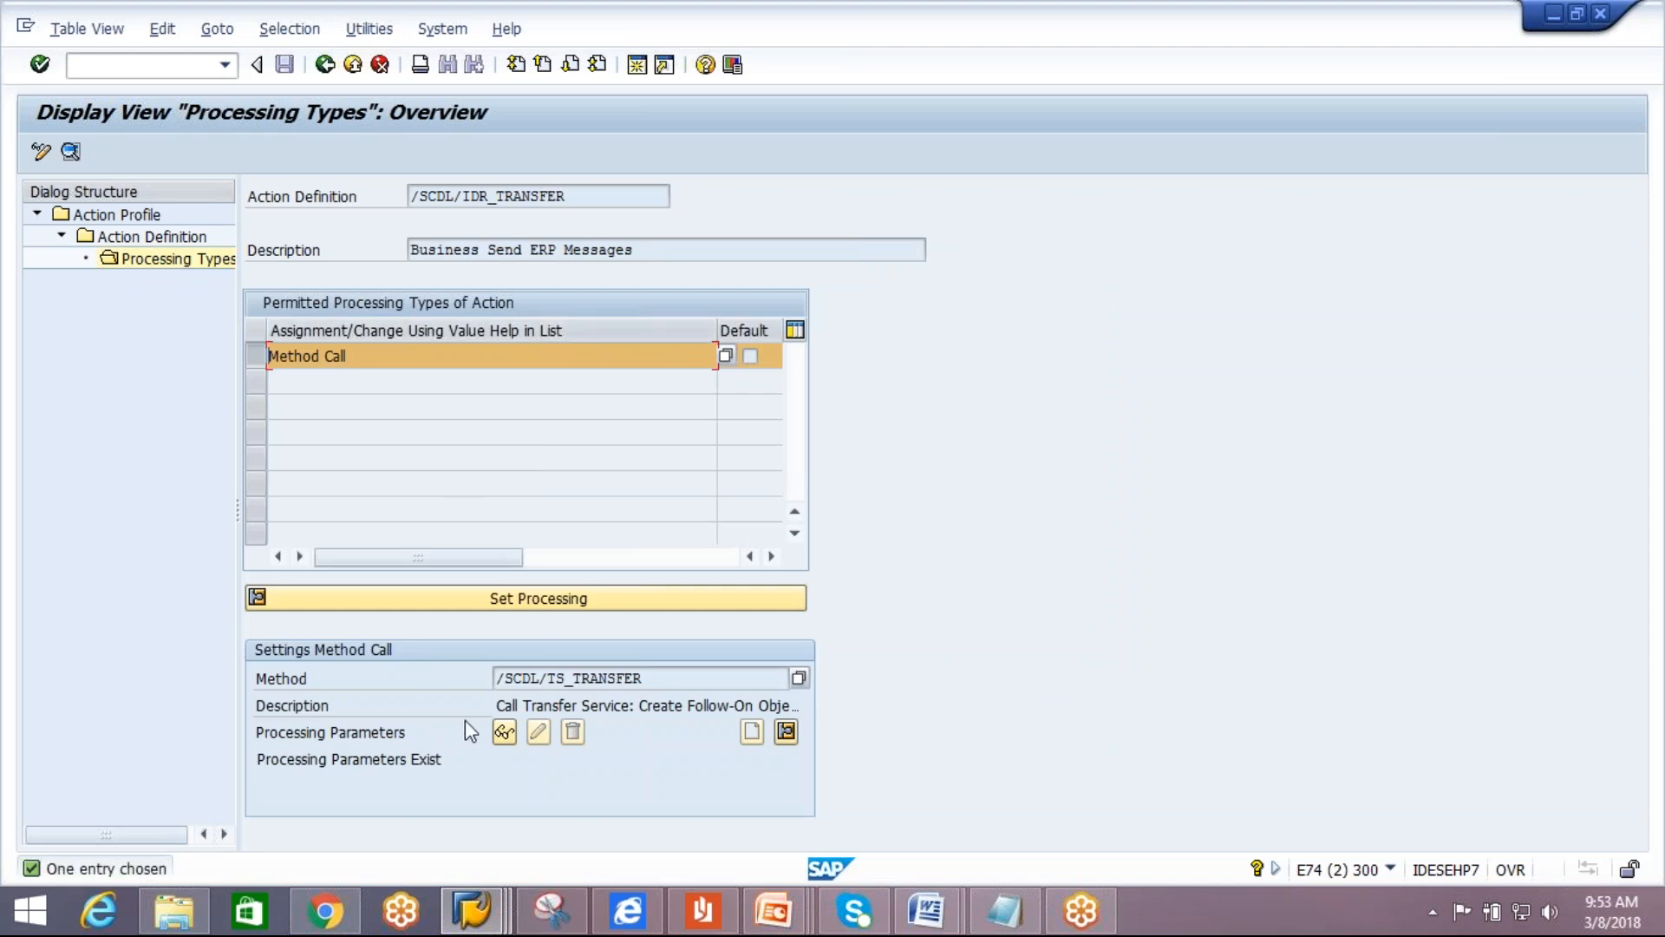
left_click(652, 681)
left_click(40, 152)
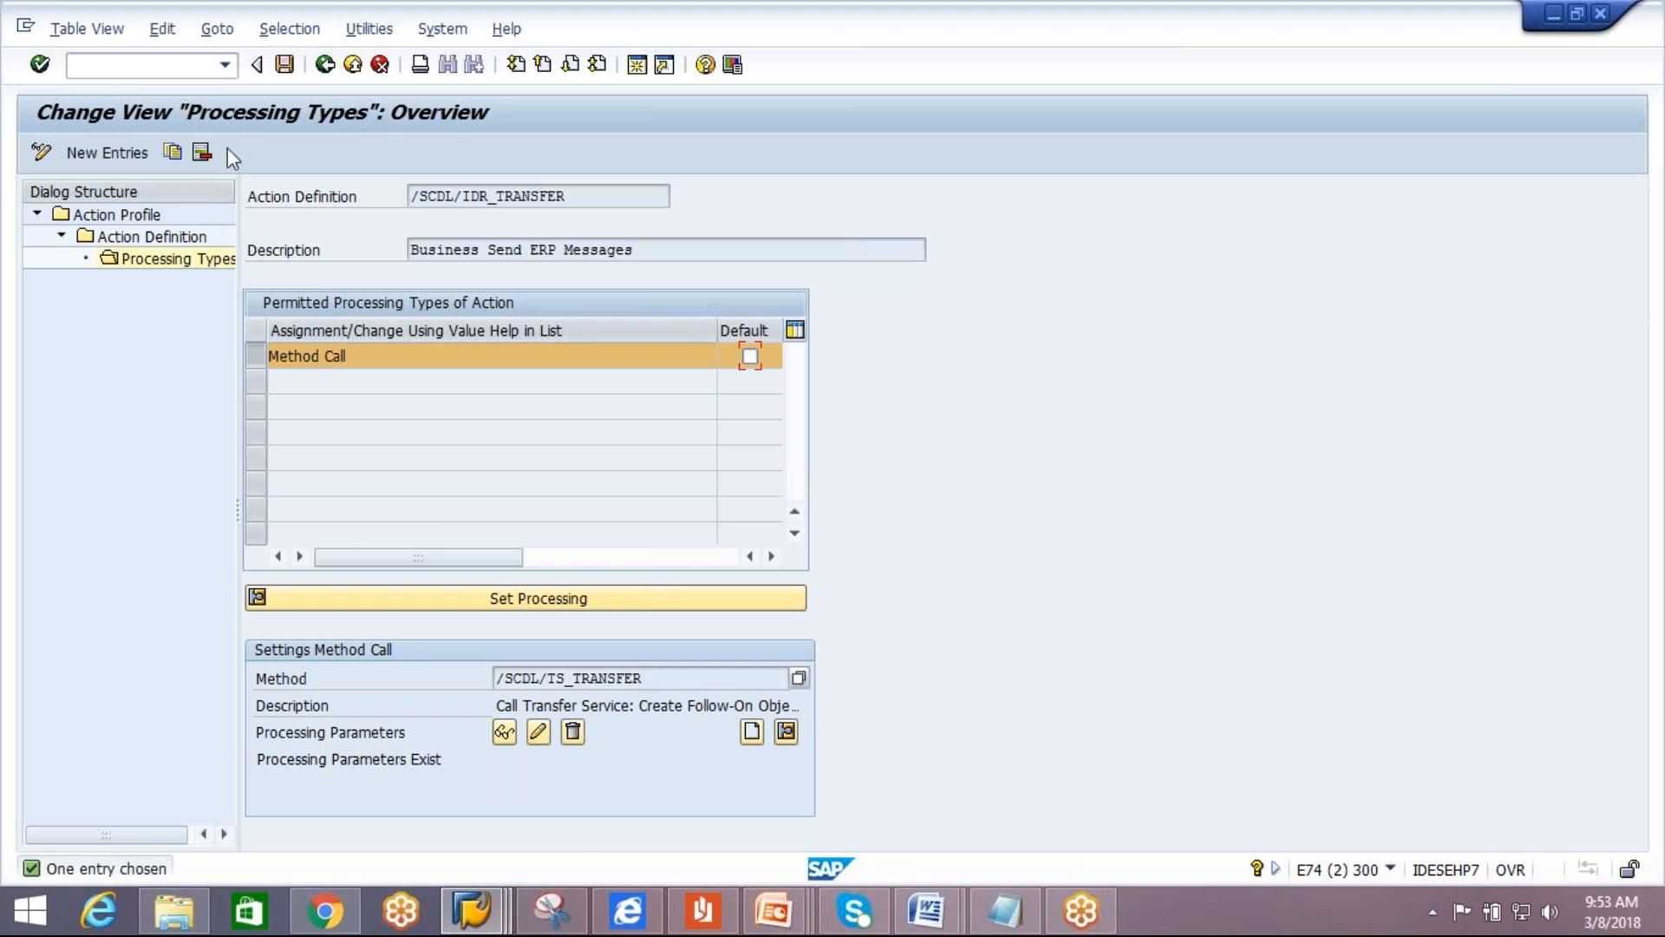
Open the details of /SCDL/IDR_TRANSFER and review its action description, action merging settings and sort fields.
left_click(325, 66)
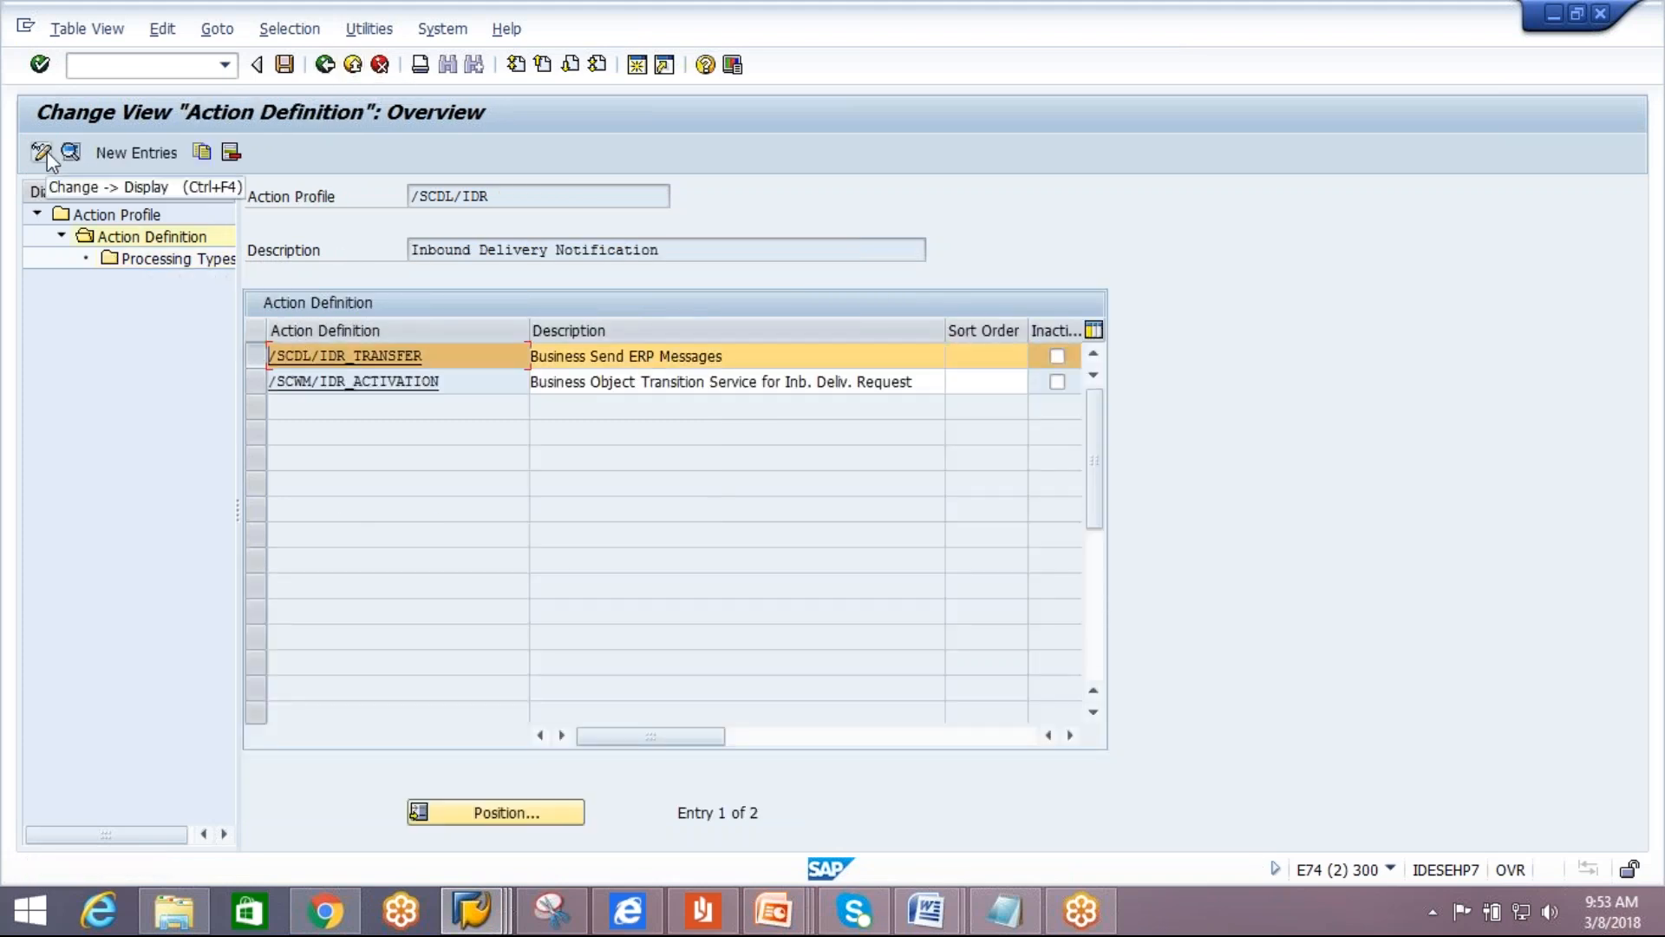
left_click(71, 154)
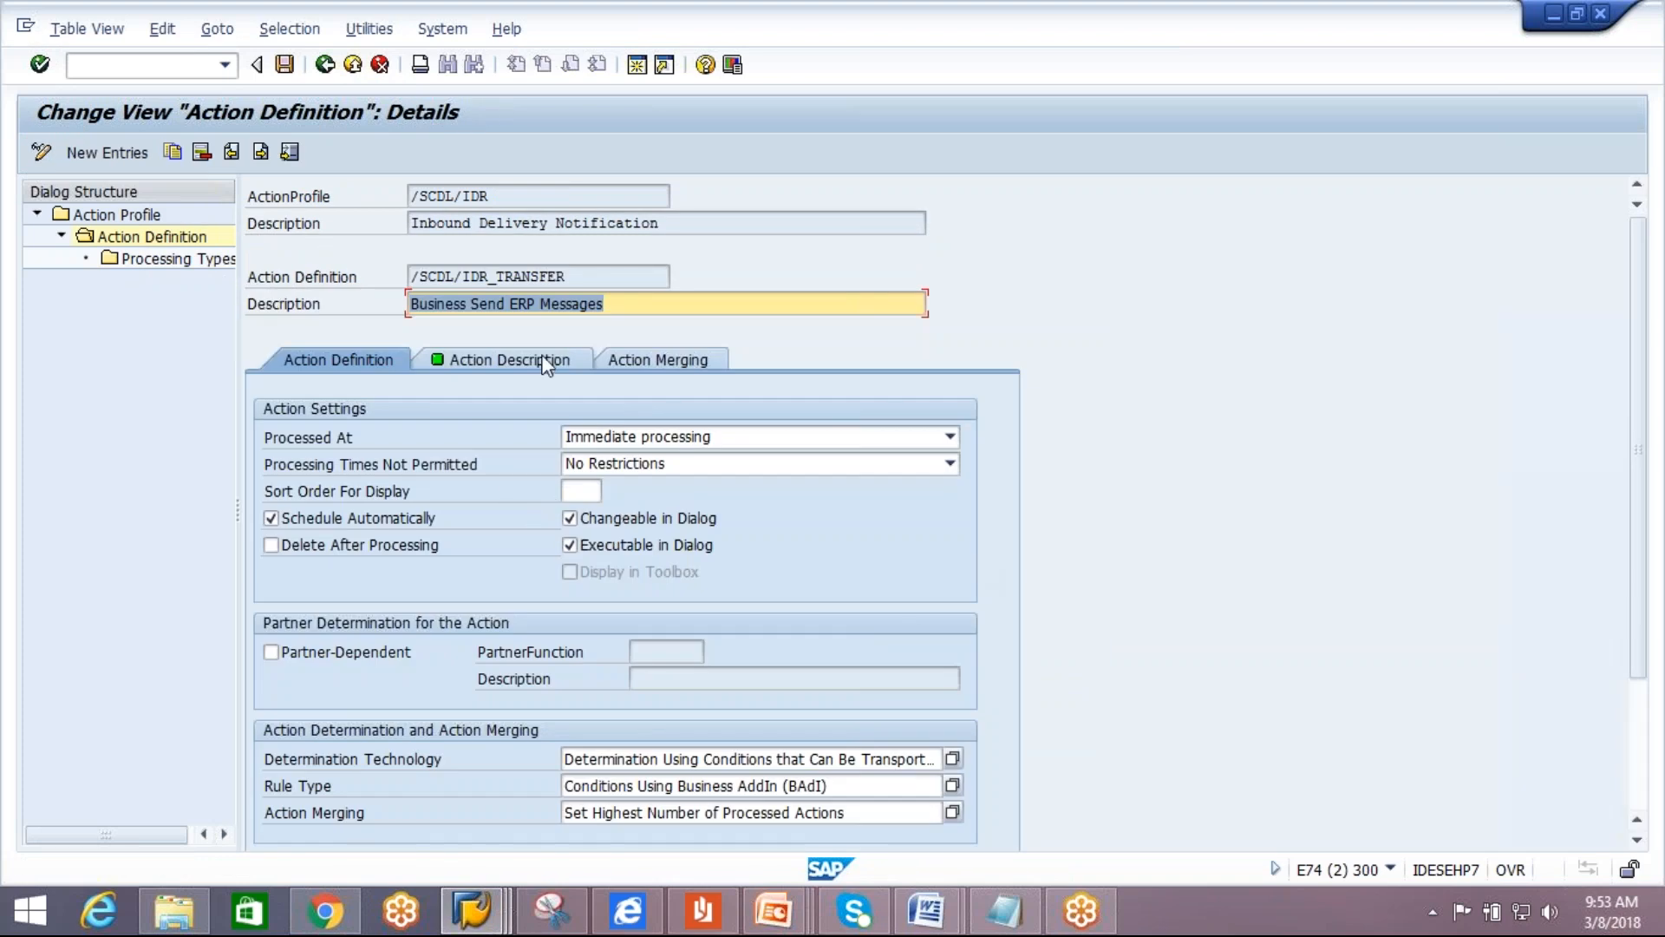
left_click(510, 360)
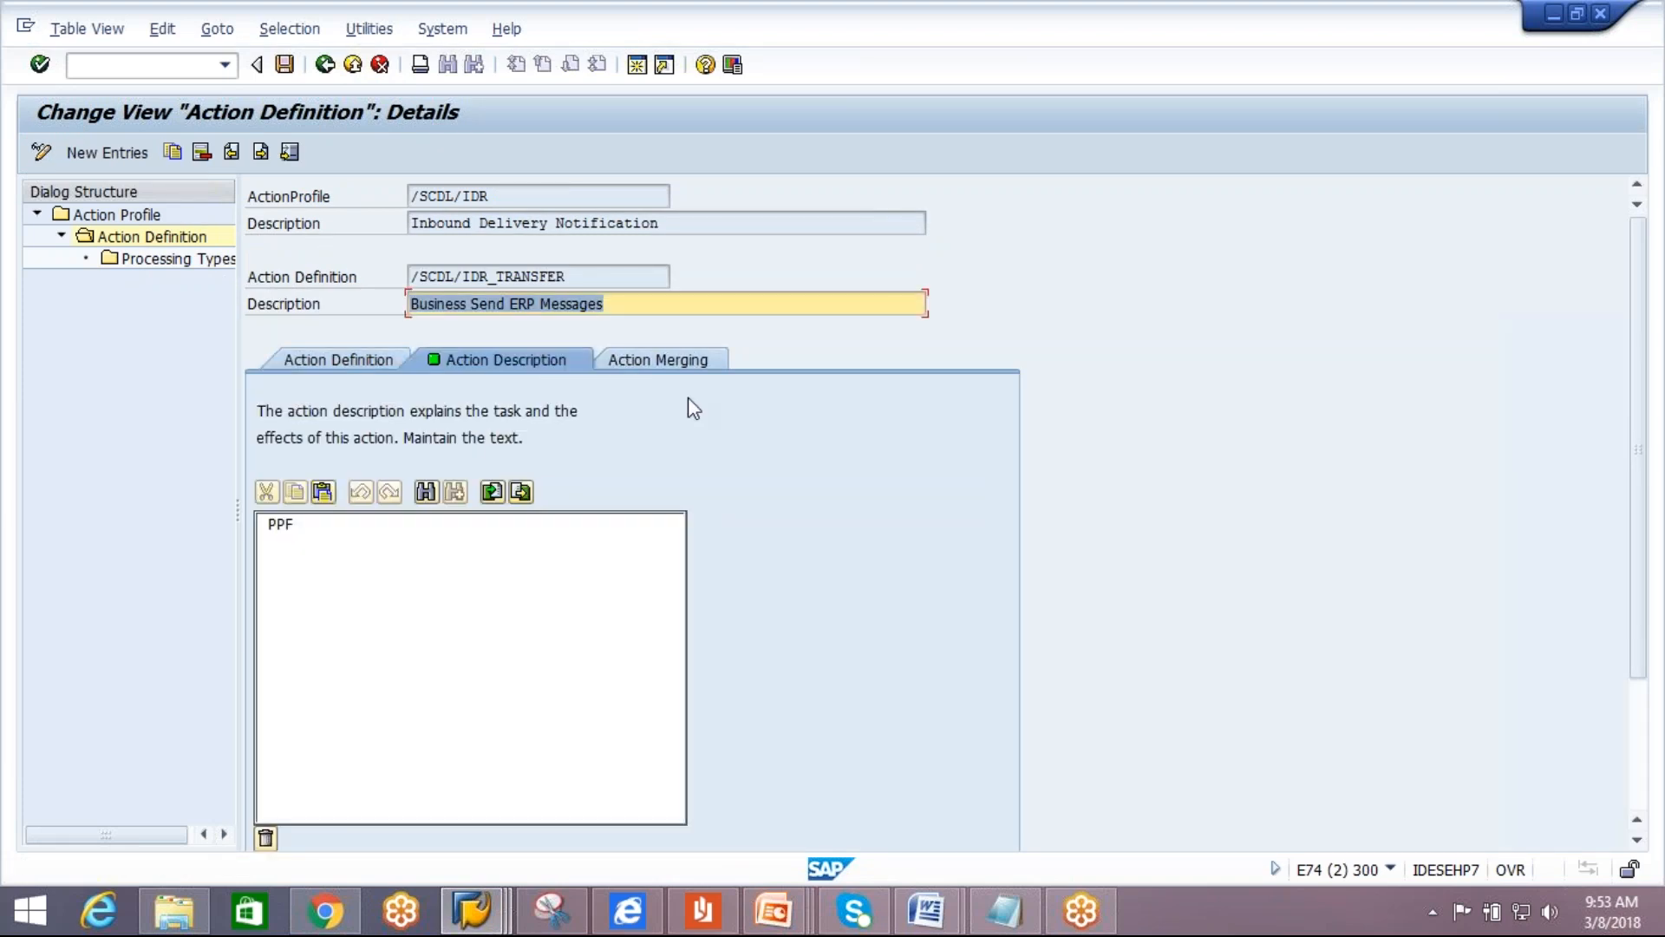
left_click(657, 360)
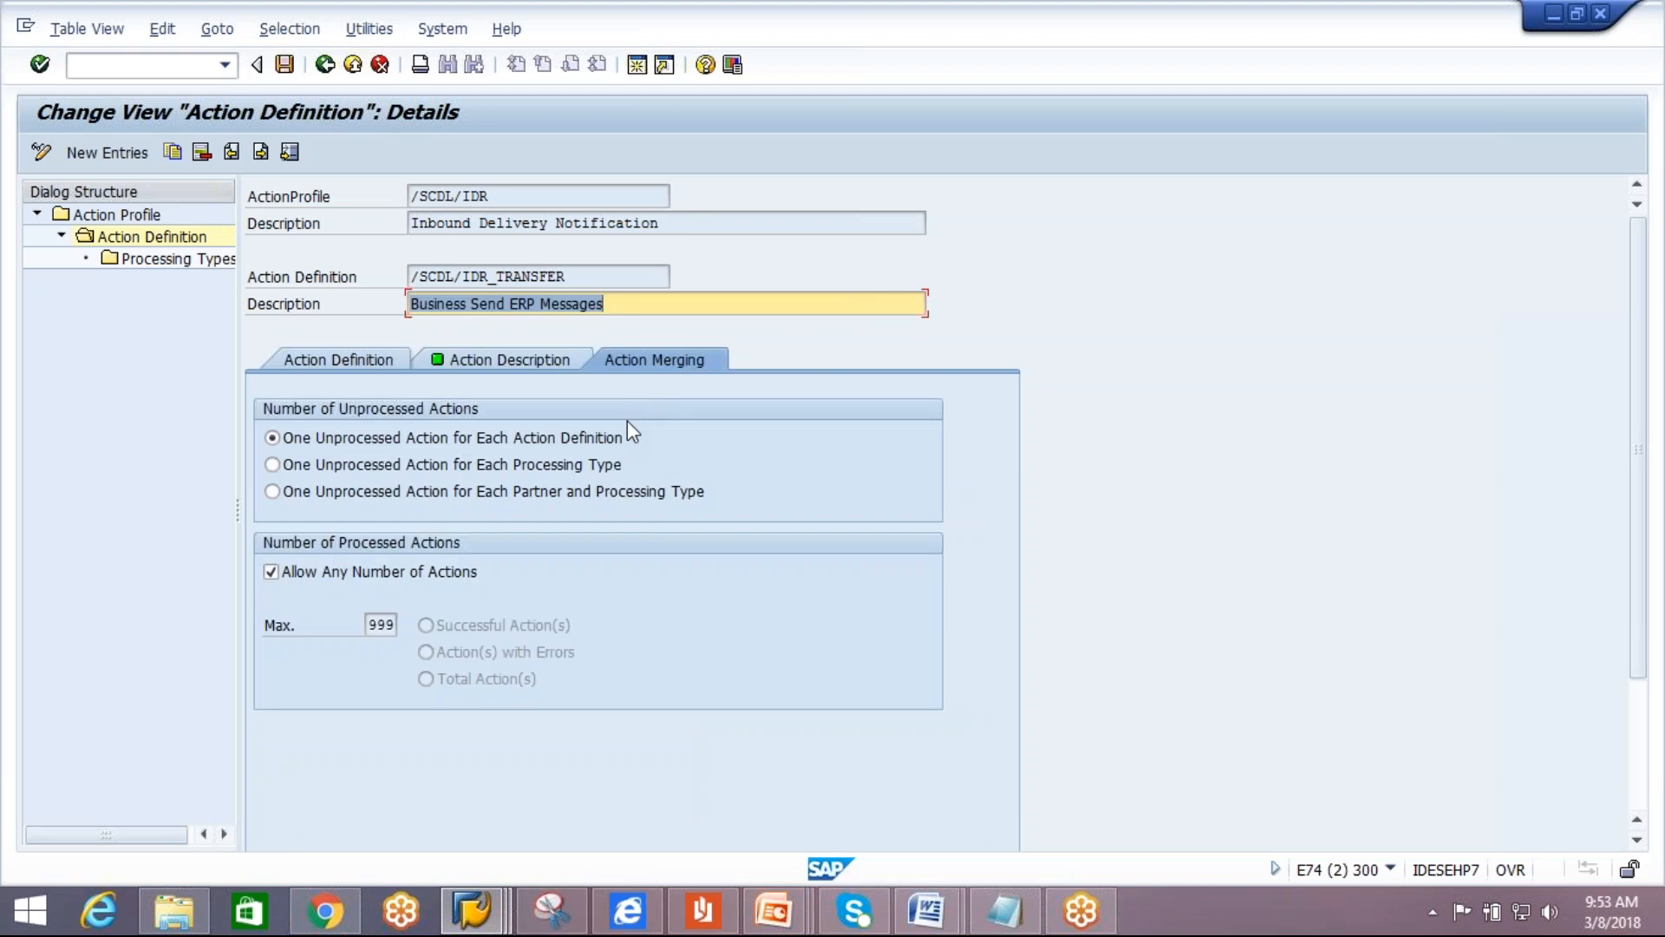
left_click(450, 363)
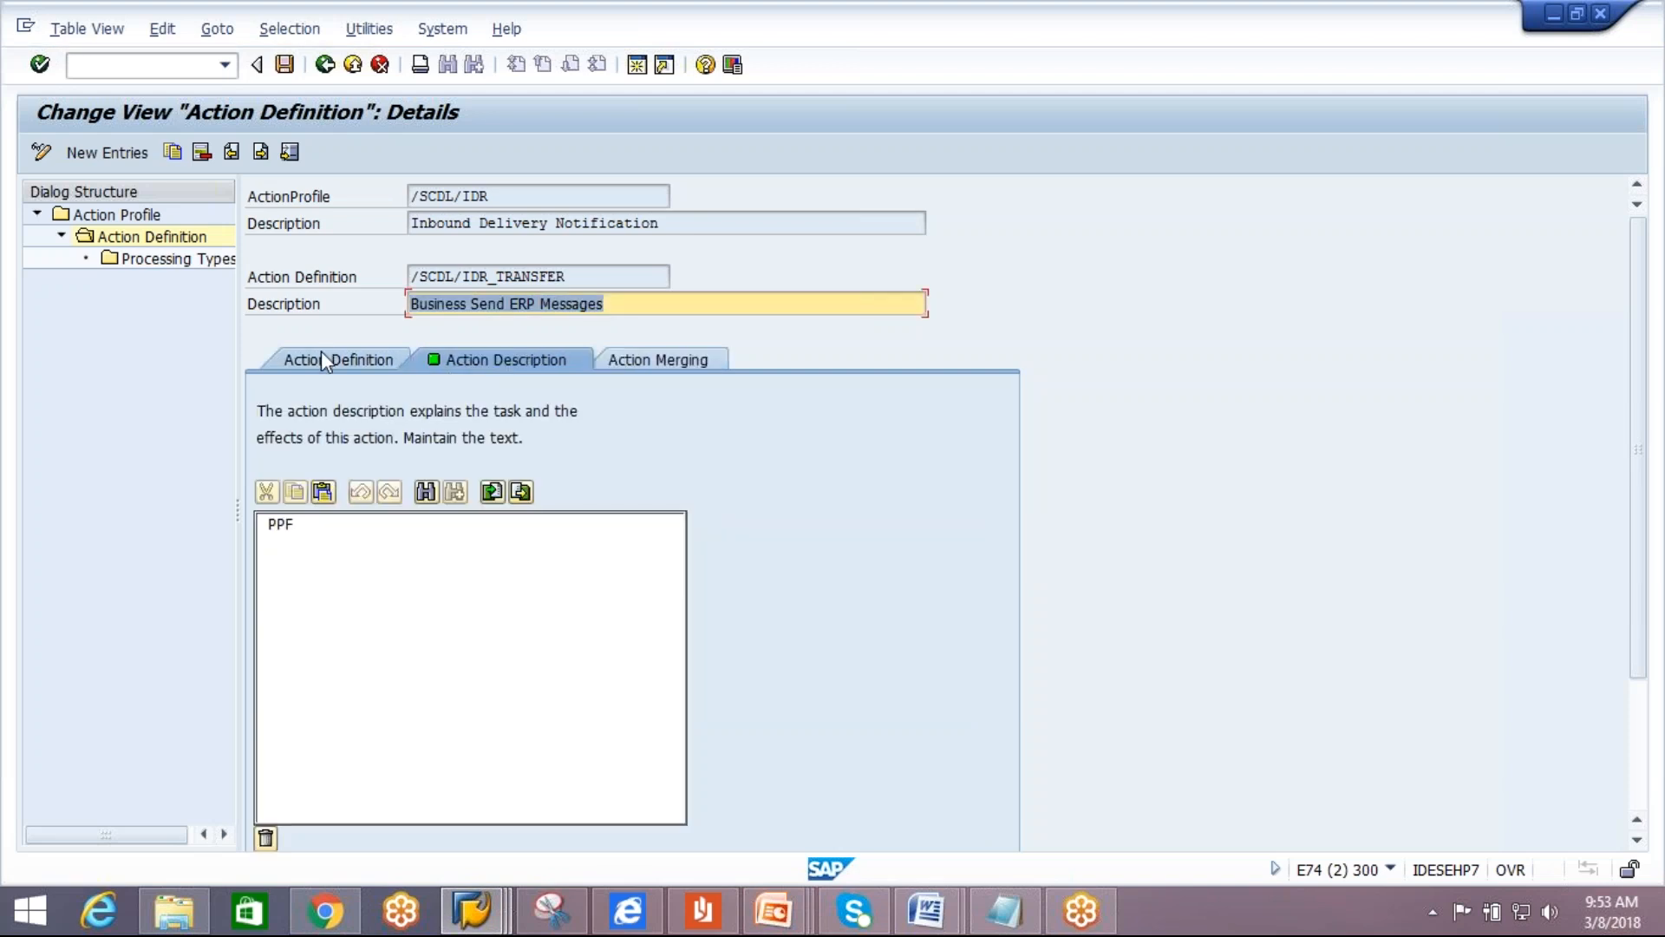
left_click(321, 356)
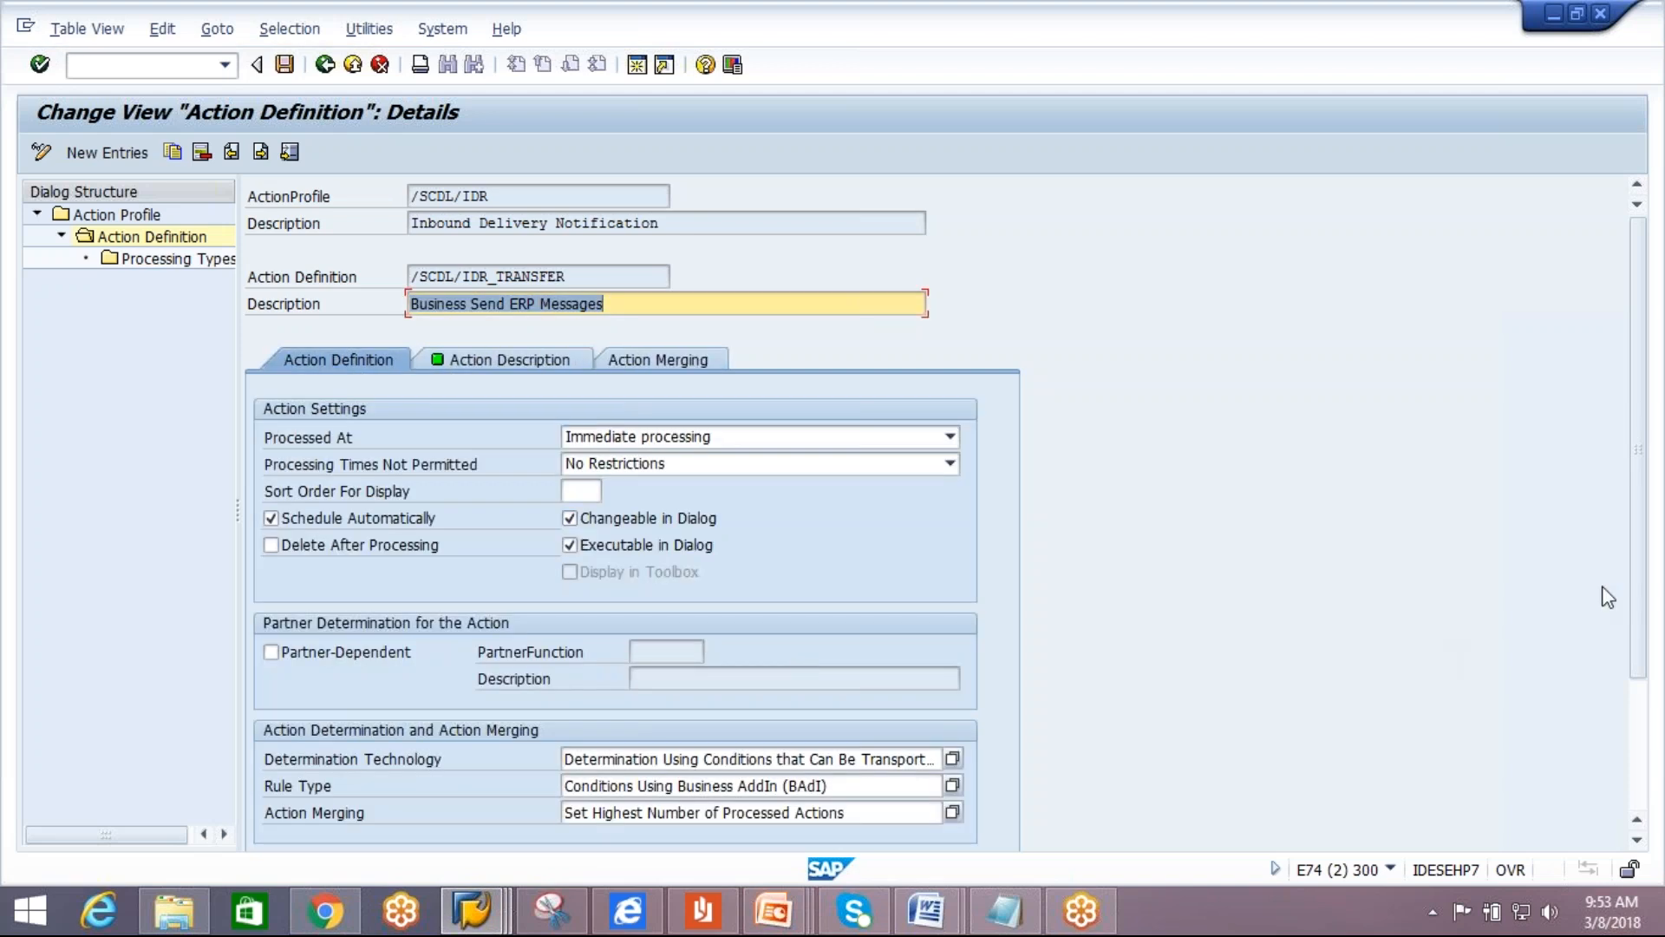
left_click_drag(1631, 607, 1653, 770)
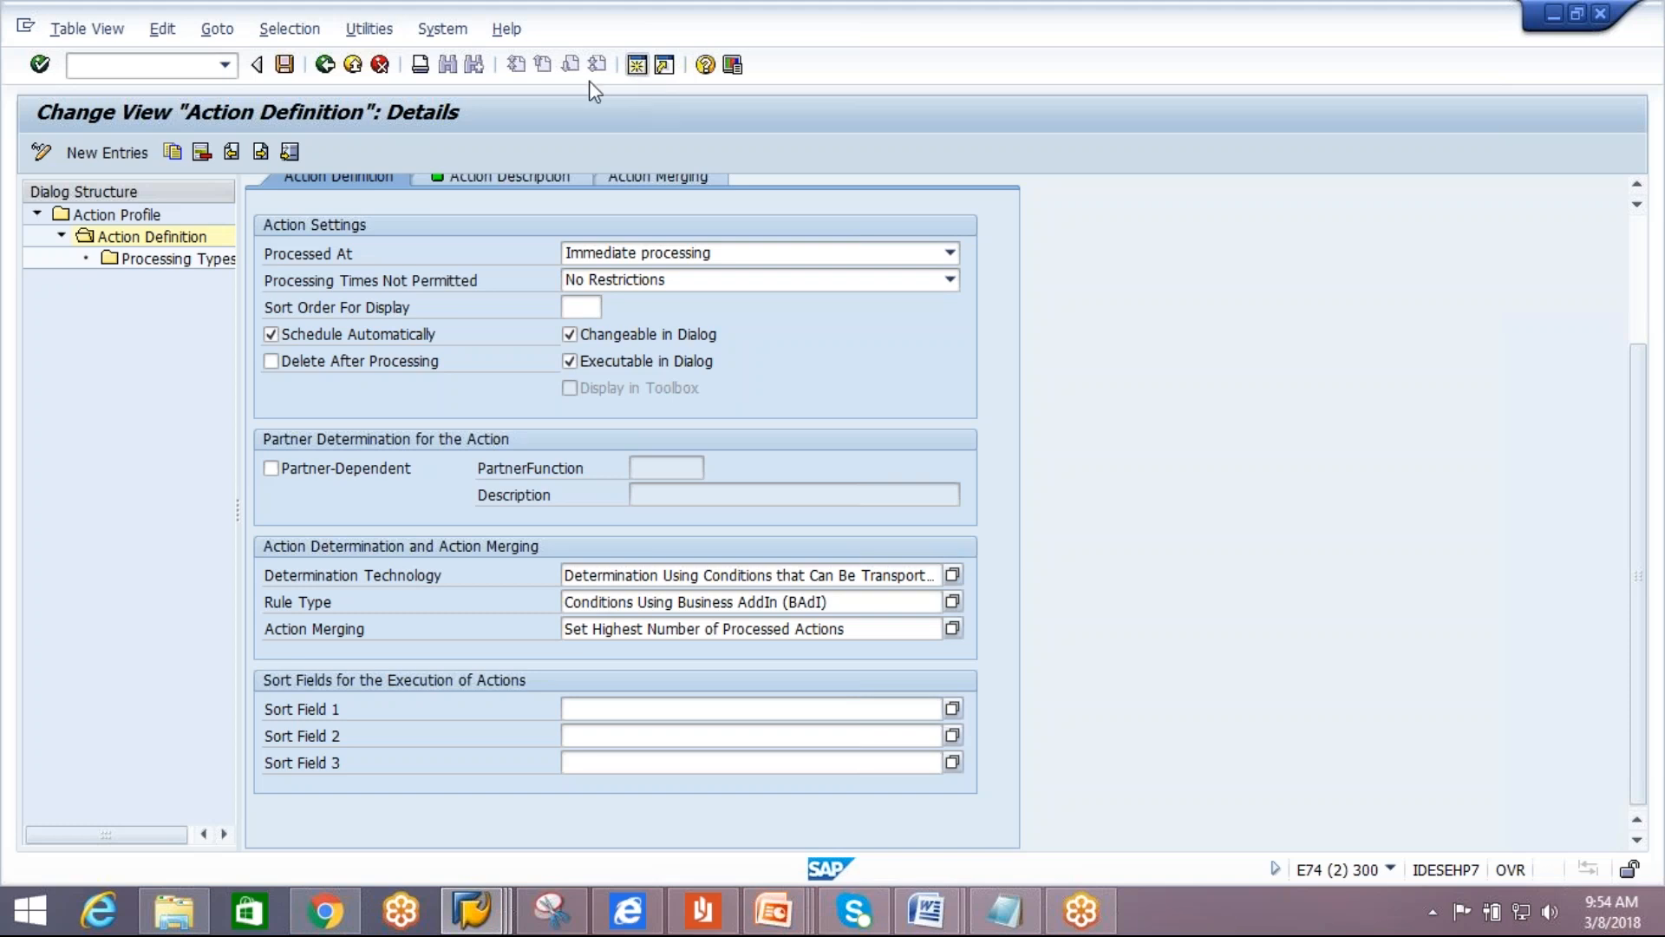
Start the spro transaction in a new session and display the SAP Reference IMG.
type("spro")
key("Return")
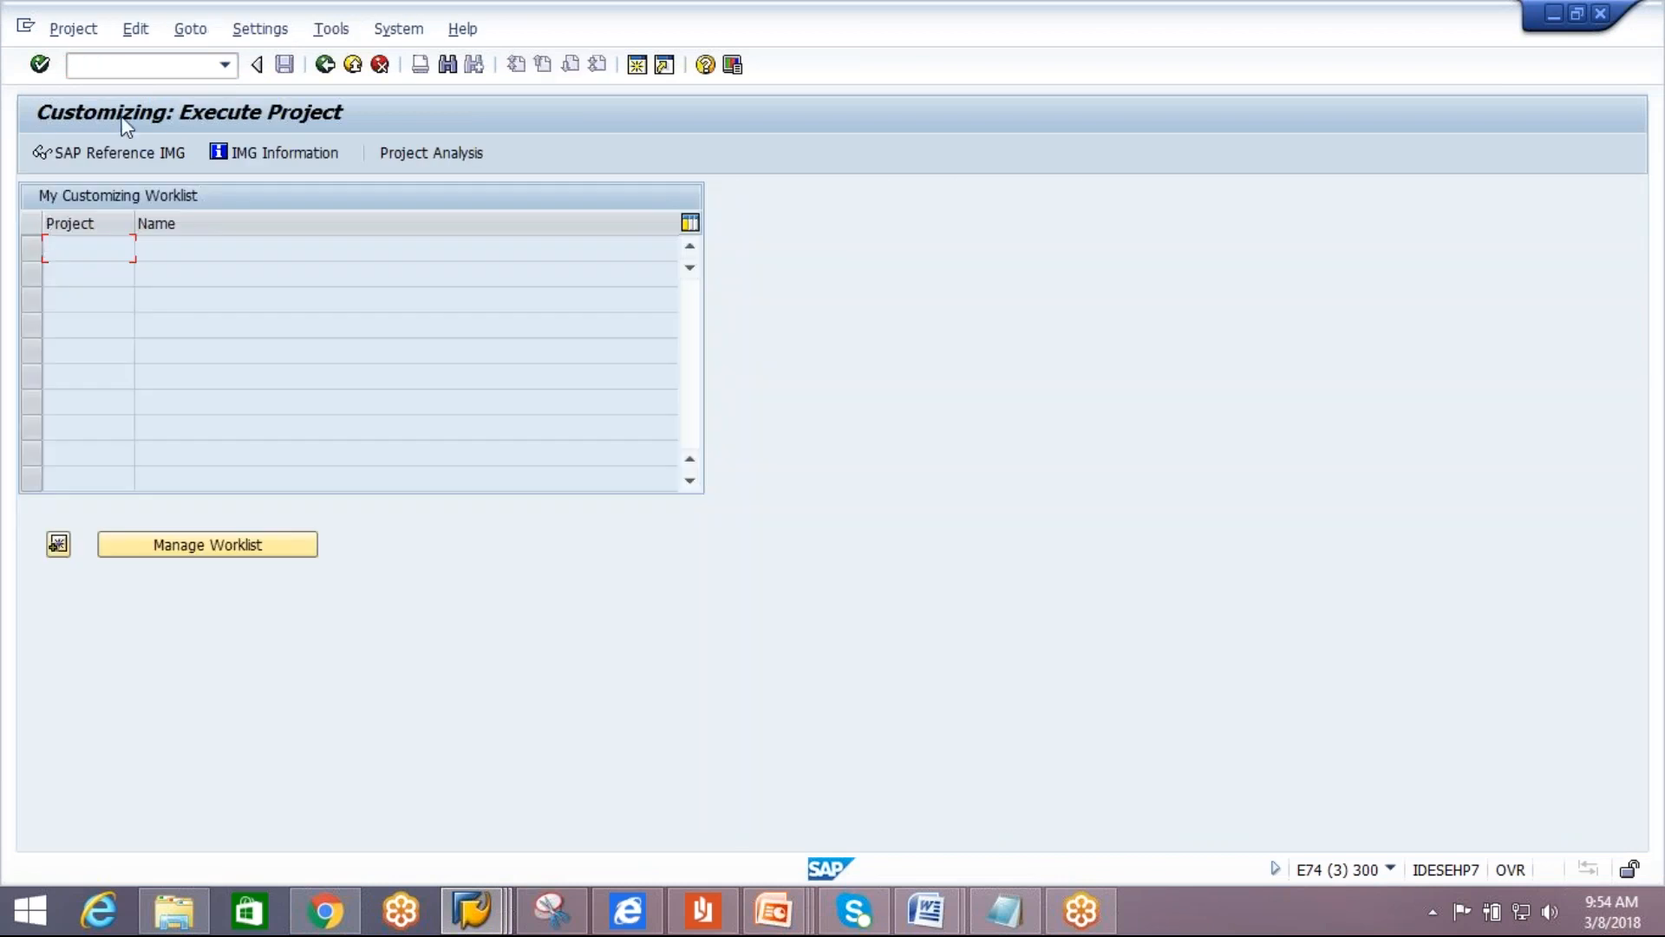
left_click(178, 154)
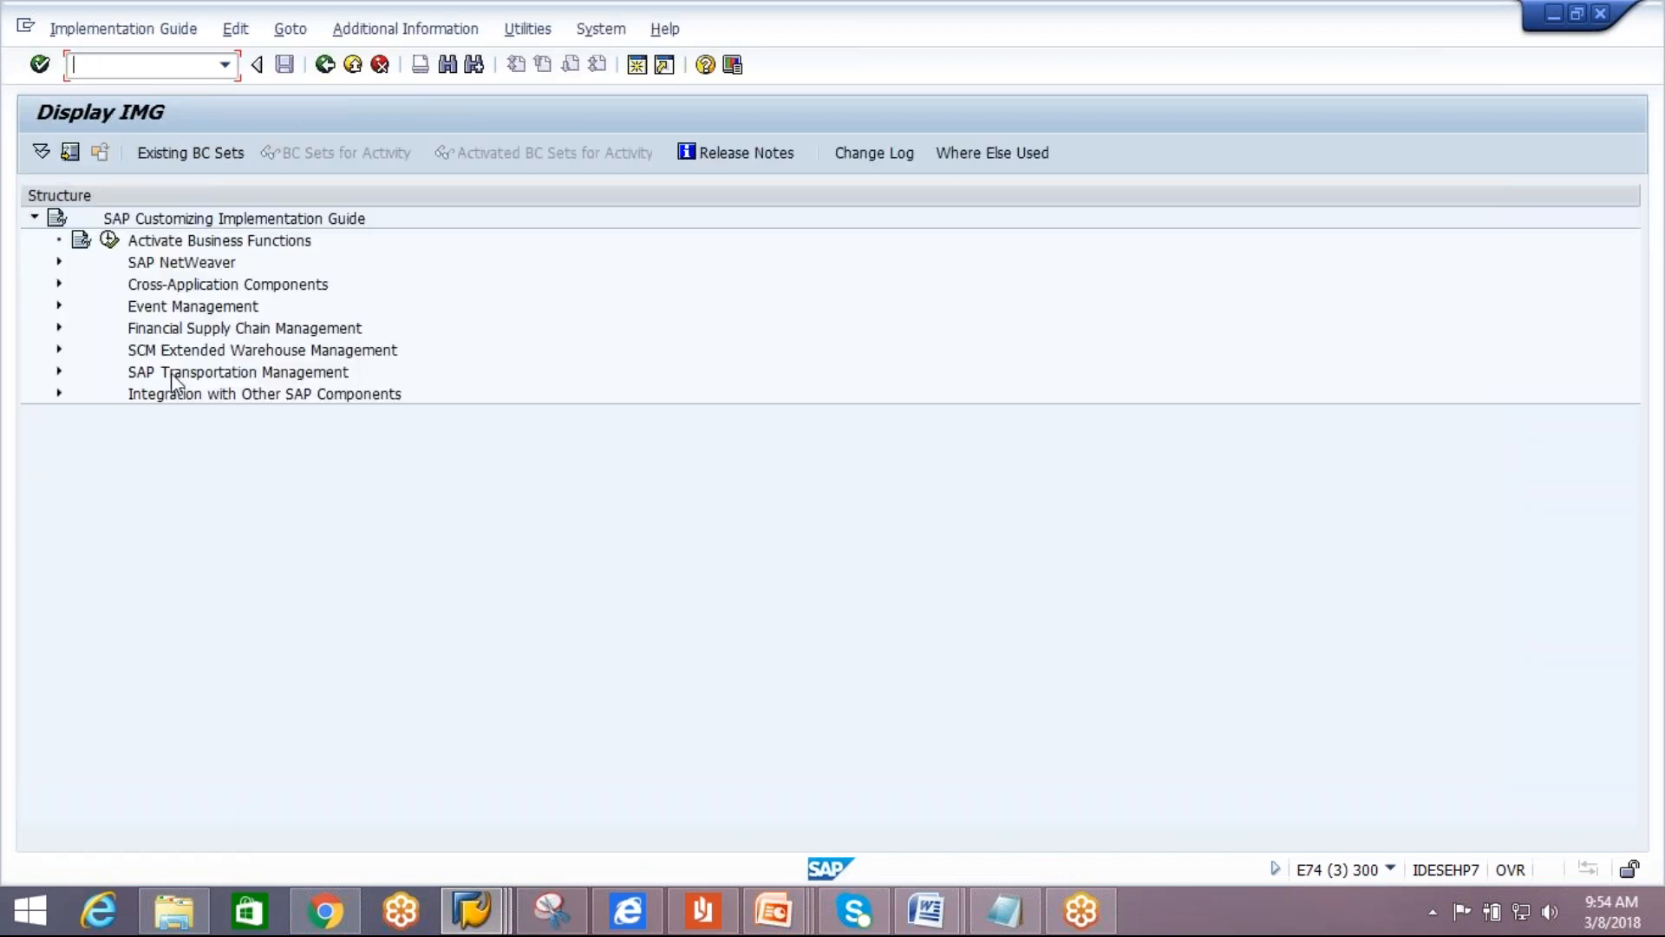
Open Define Conditions for actions in the EWM customizing, under Cross-Process Settings, Delivery - Warehouse Request, Actions, Change Actions and Conditions.
left_click(59, 348)
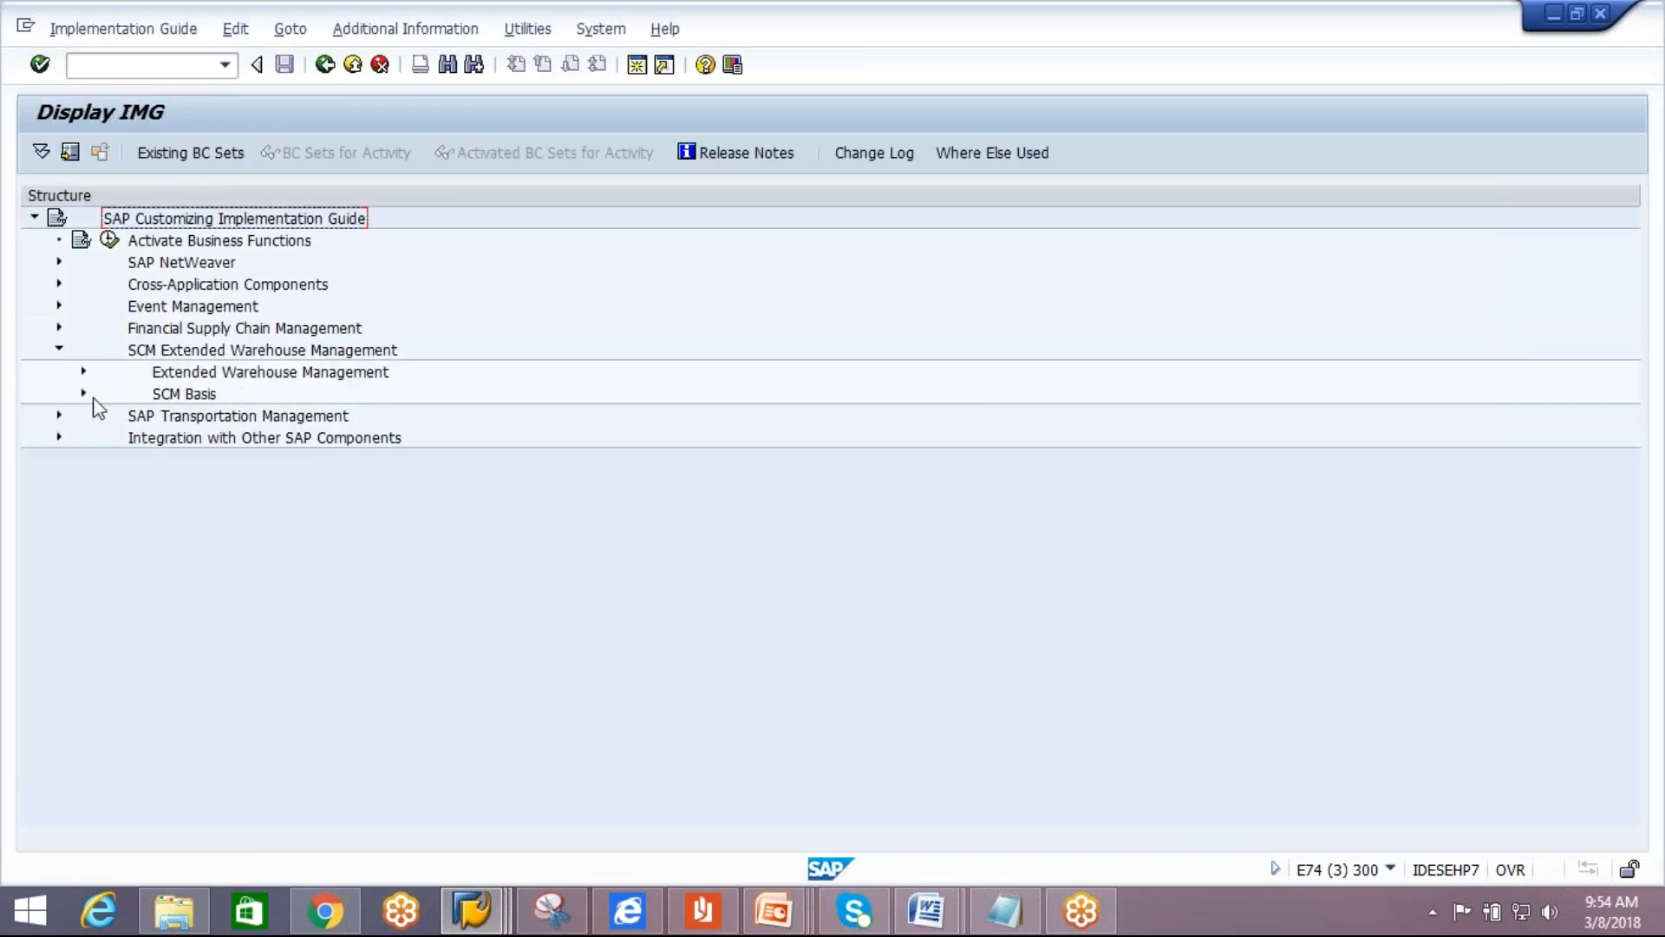
left_click(84, 371)
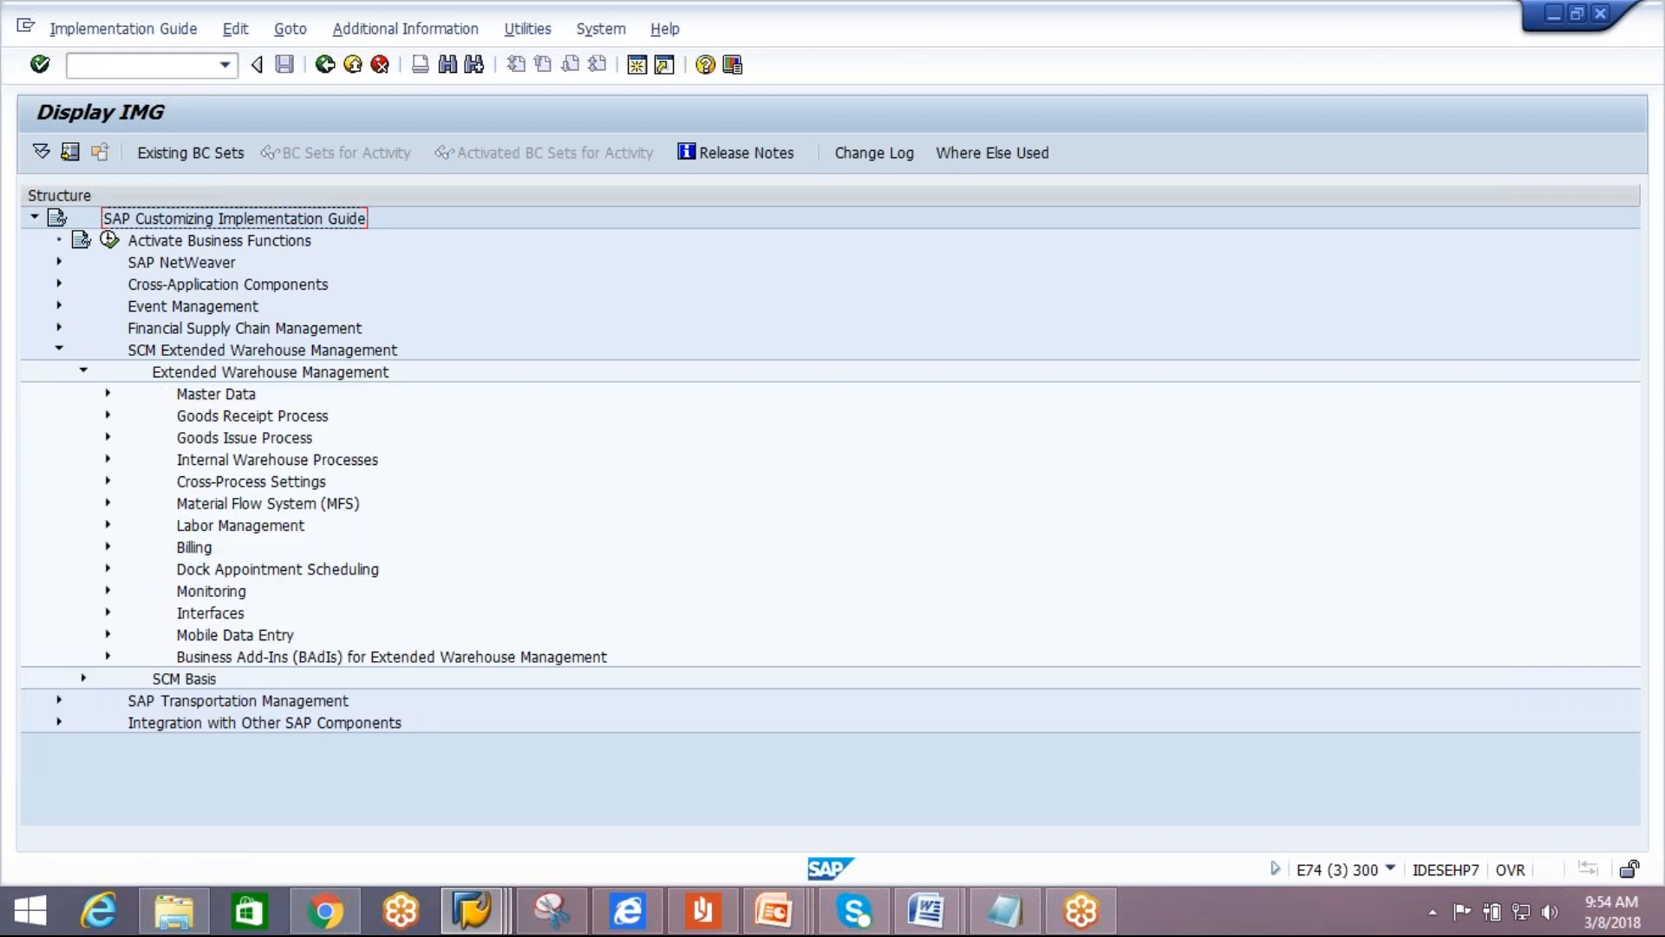
left_click(108, 483)
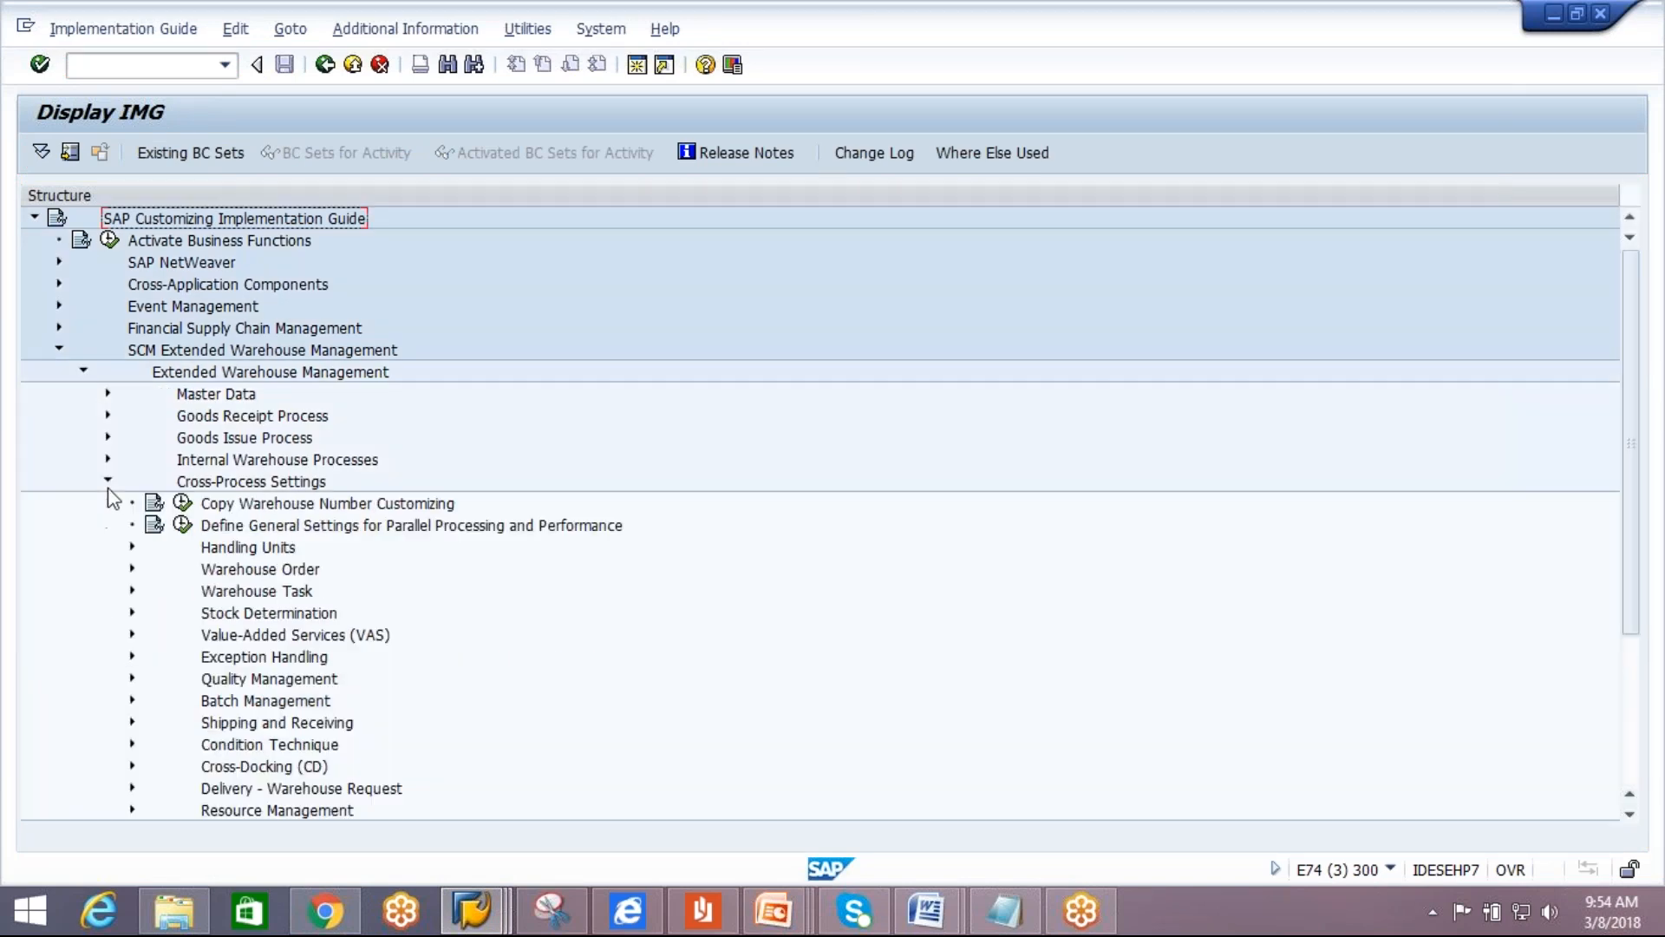
left_click(132, 787)
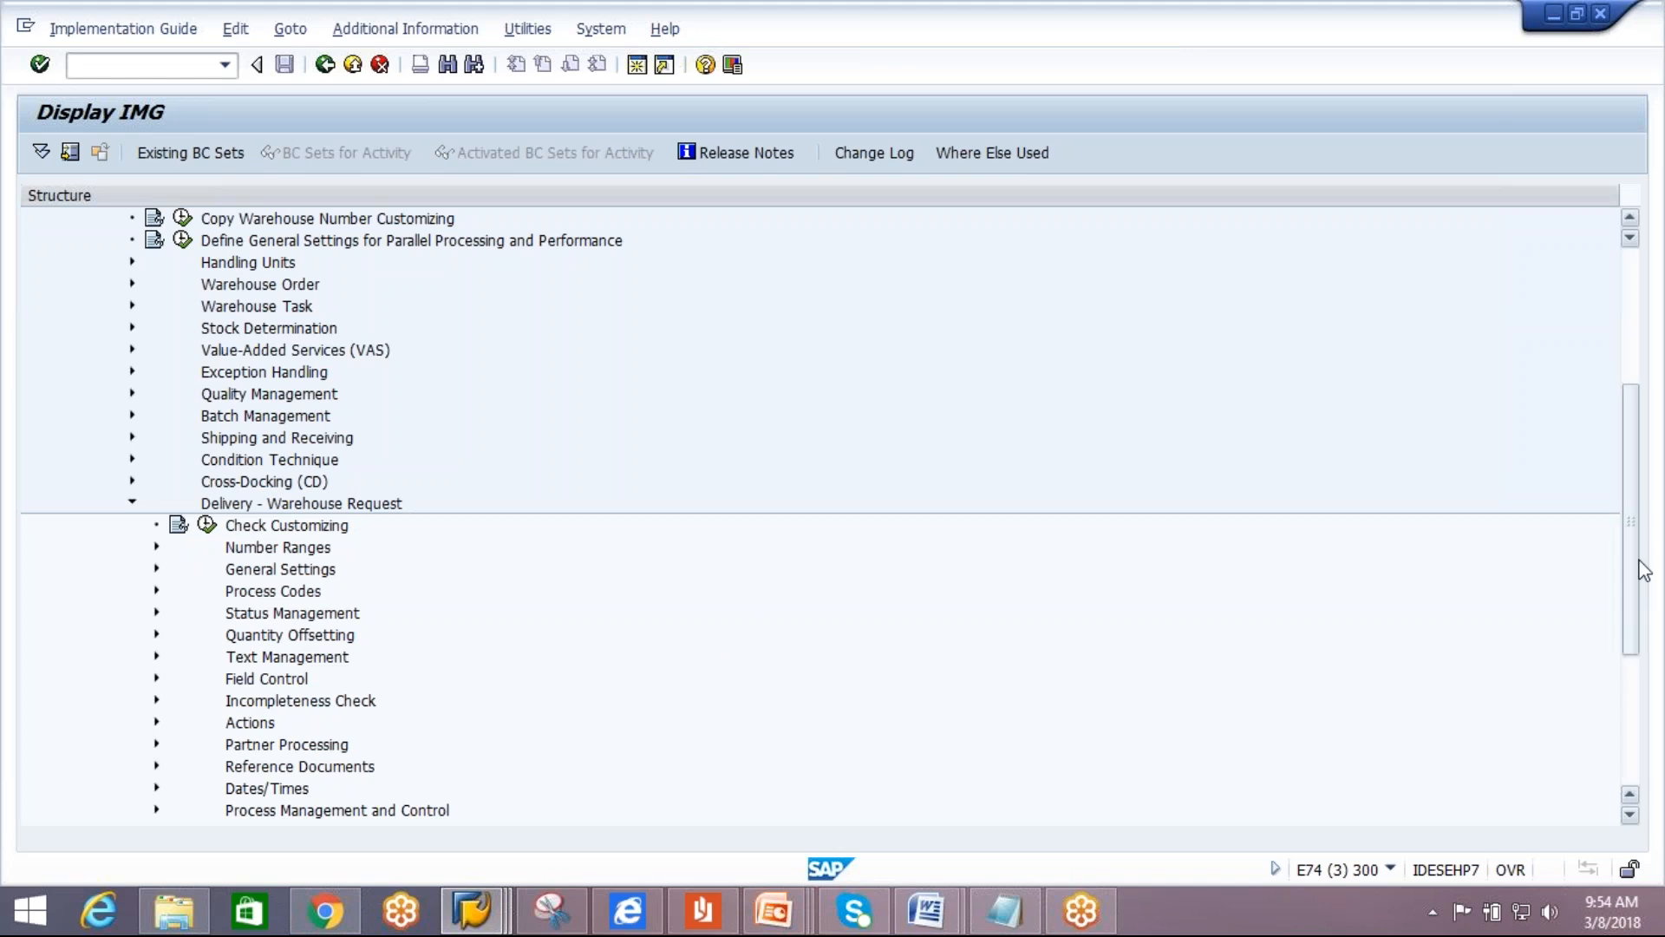
left_click_drag(1627, 539, 1627, 589)
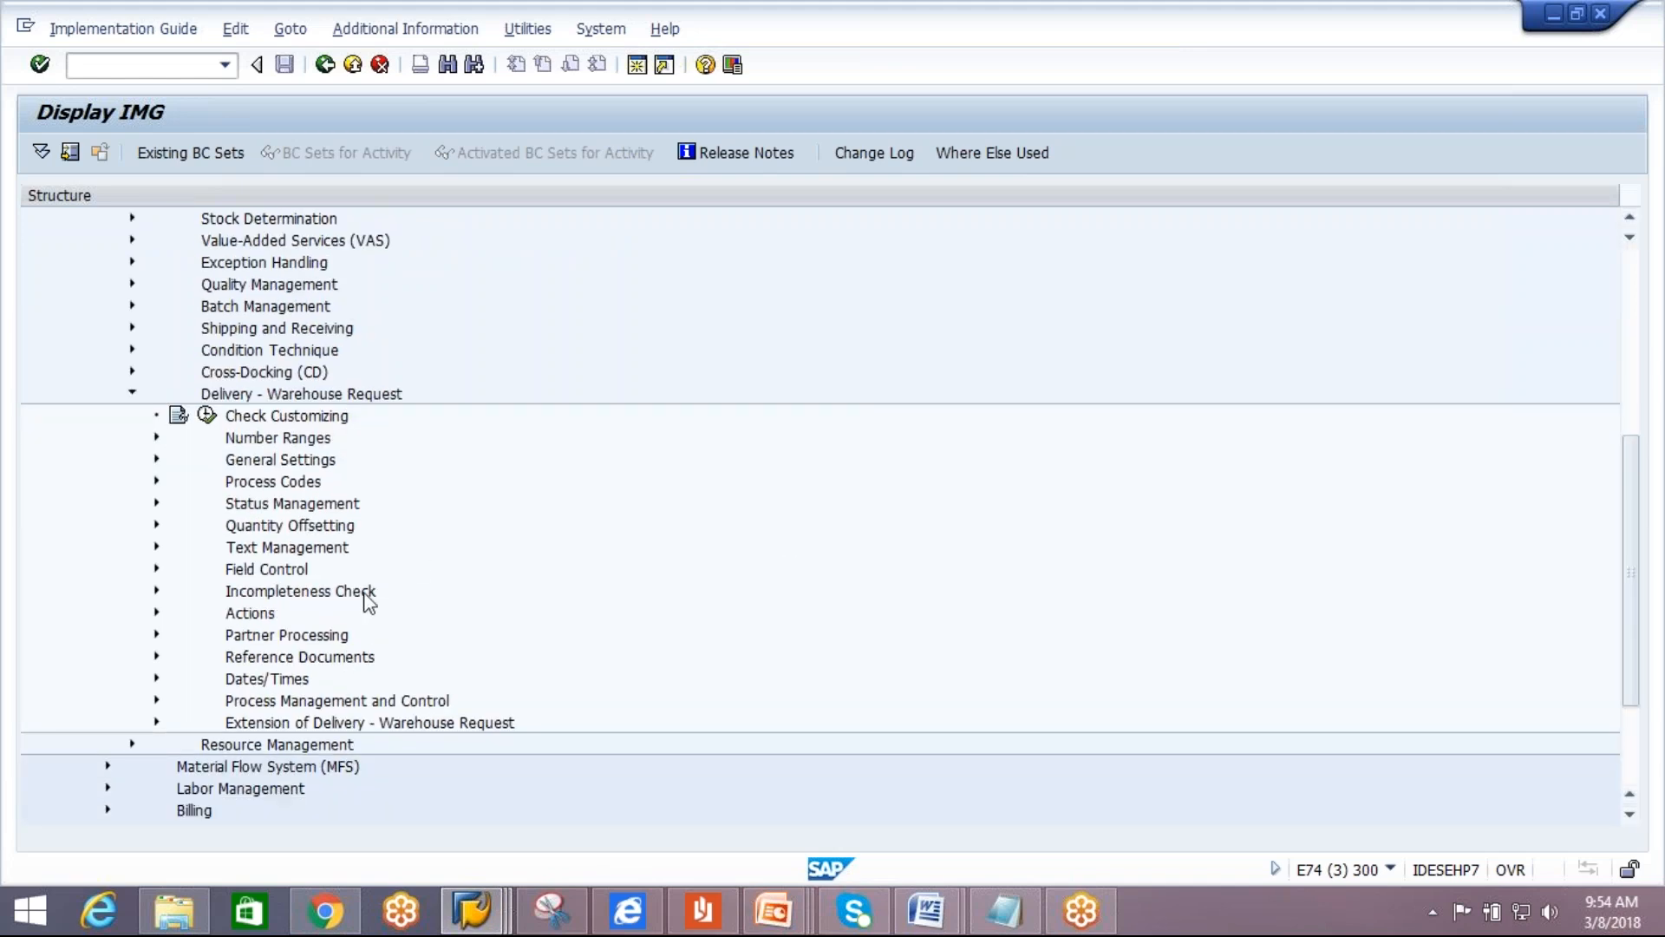
left_click(157, 616)
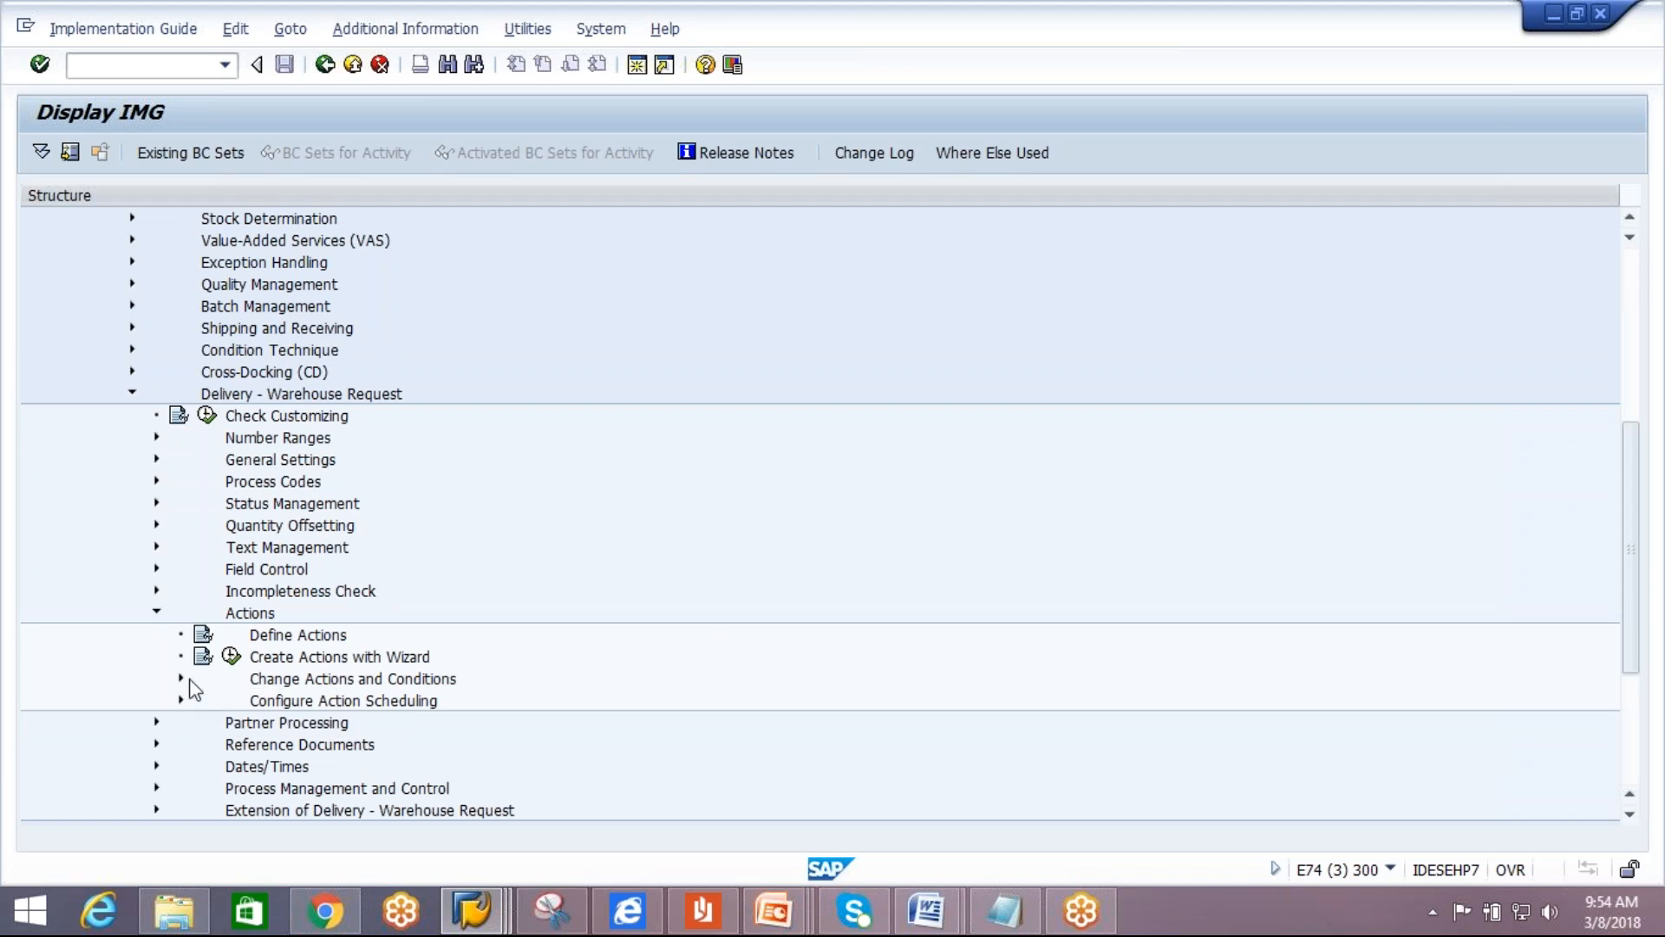
left_click(181, 700)
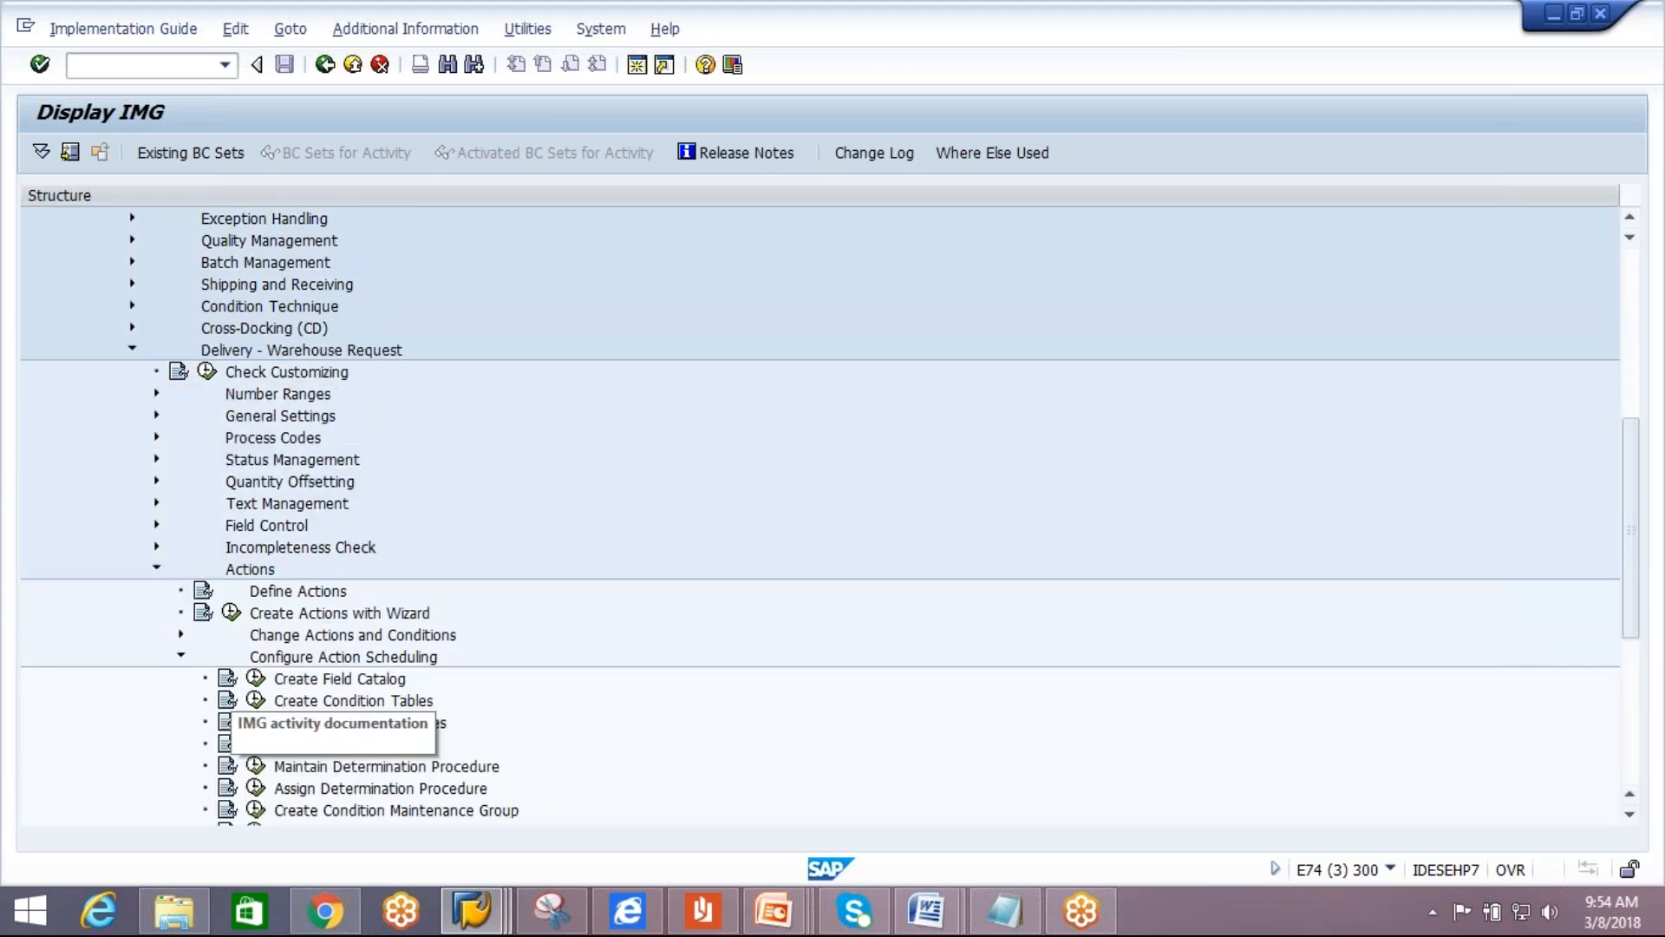
left_click(181, 634)
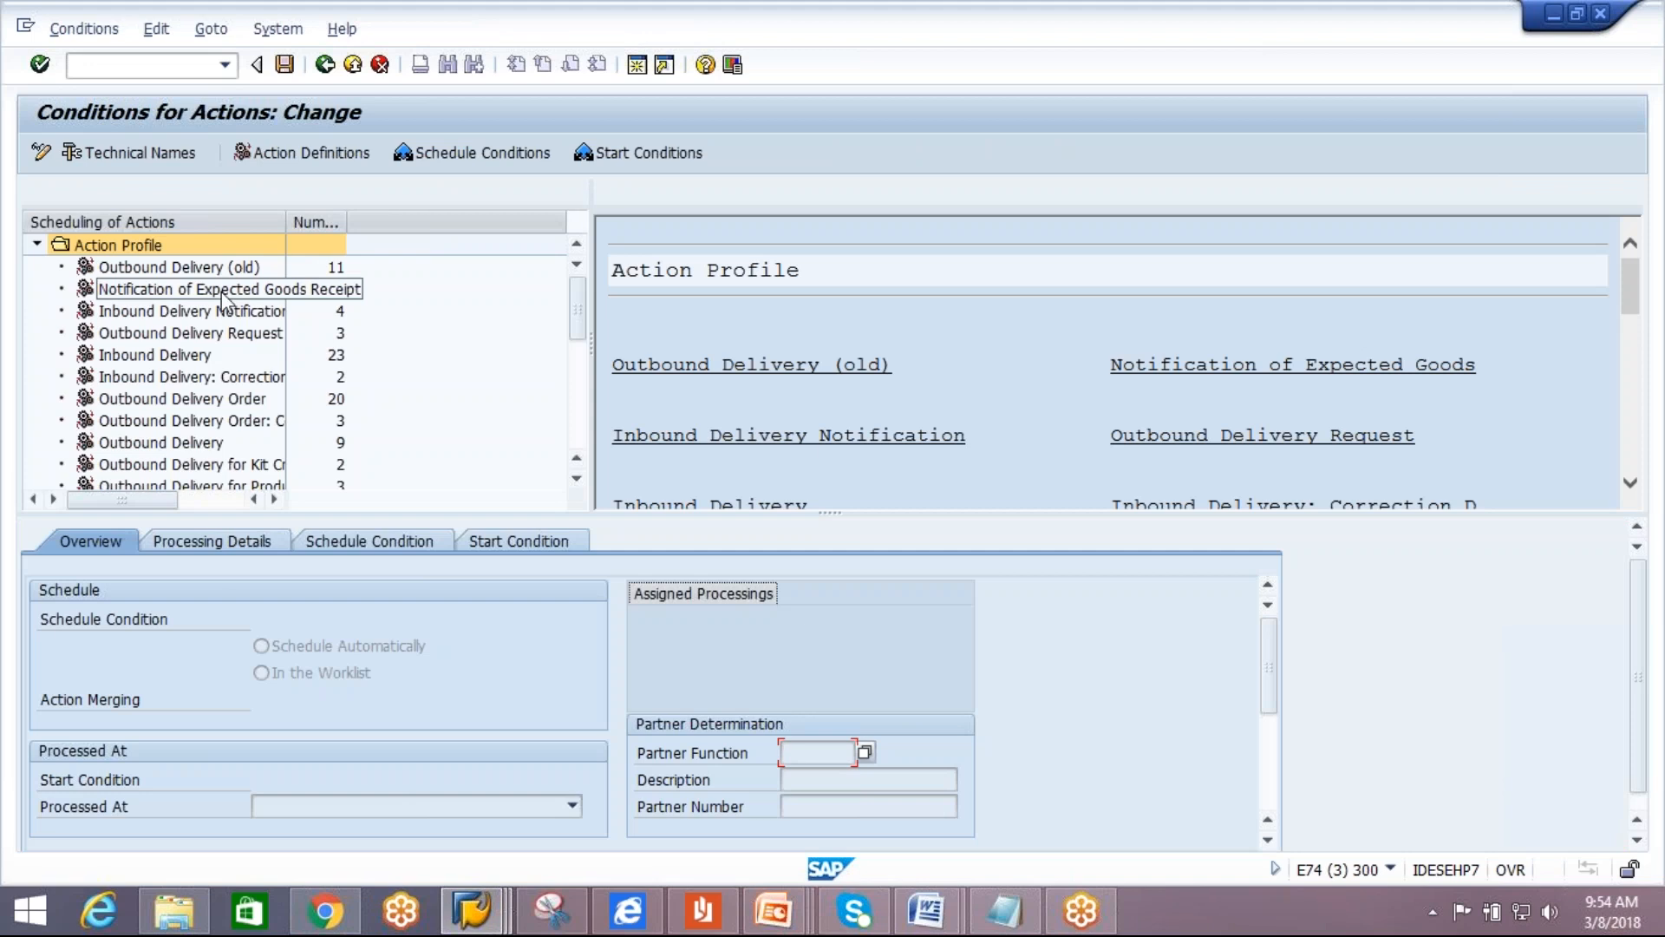
Show the action profiles by technical name and inspect the schedule condition of action /SCDL/IDR_TRANSFER in profile /SCDL/IDR.
left_click(149, 156)
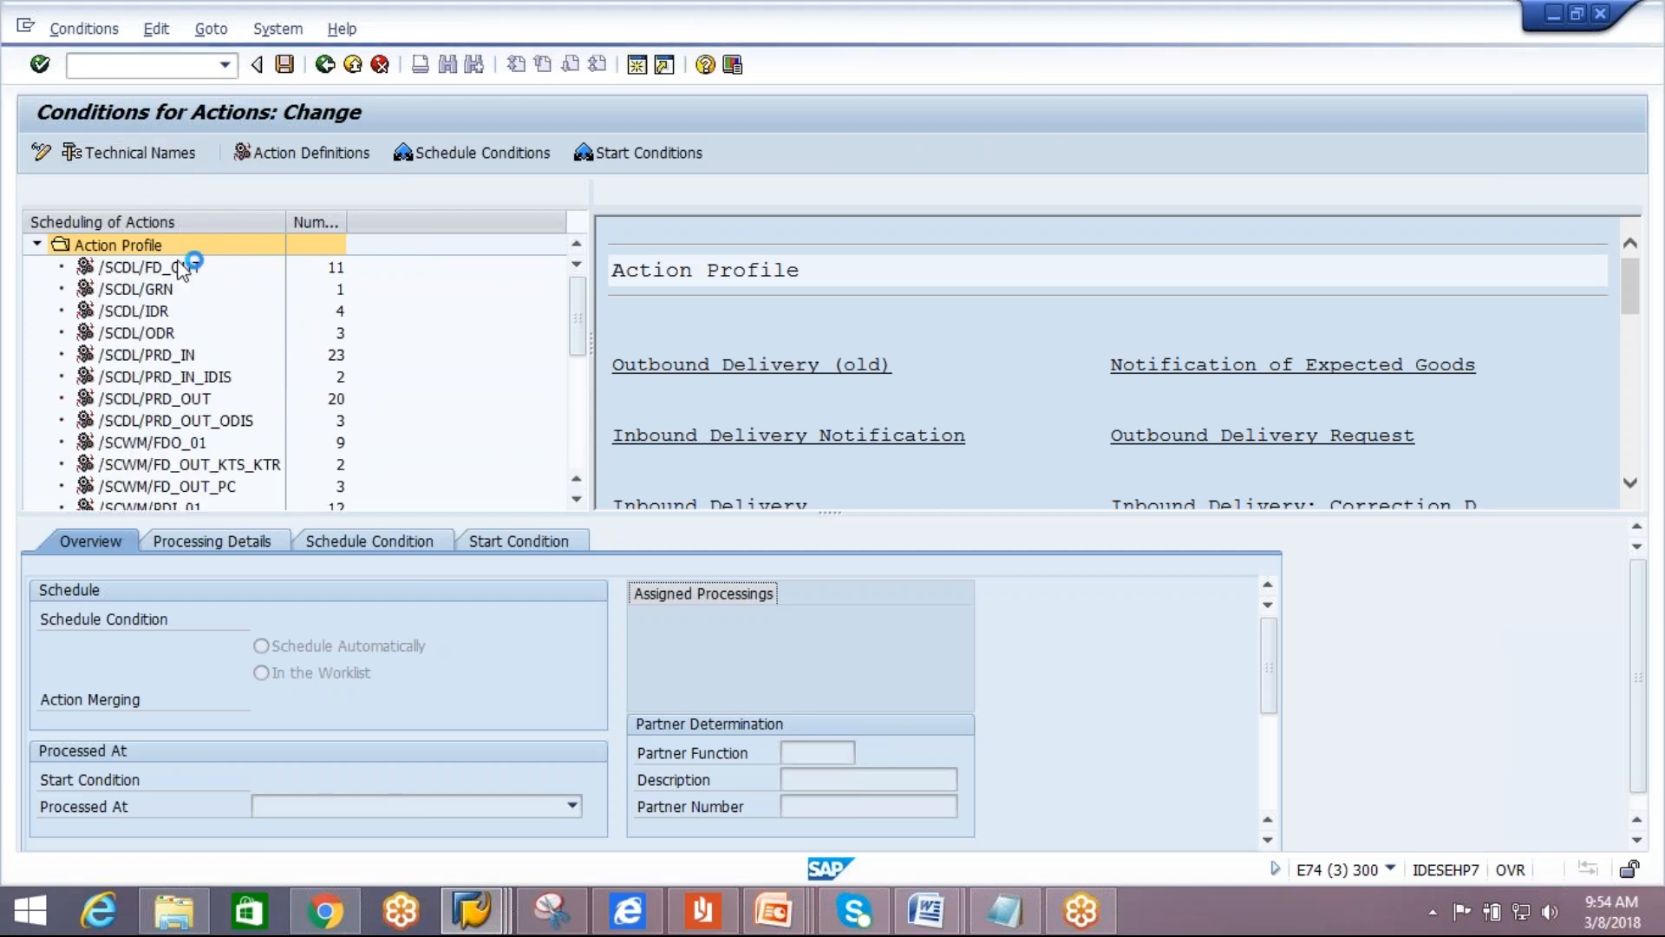
left_click(139, 312)
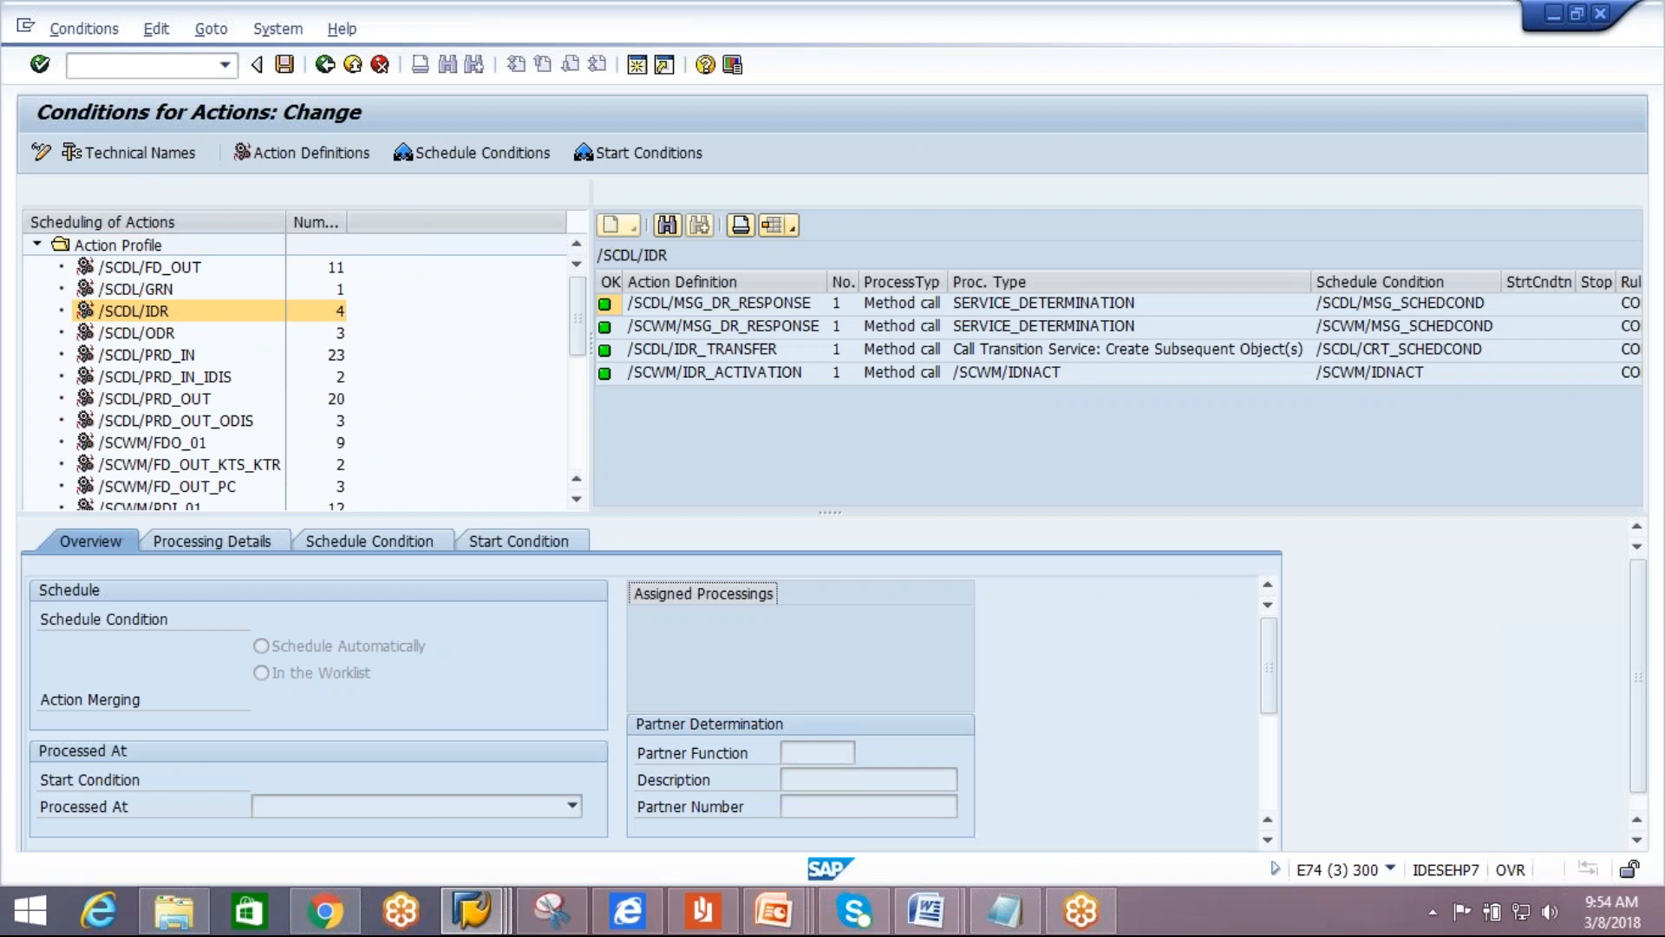
left_click(690, 350)
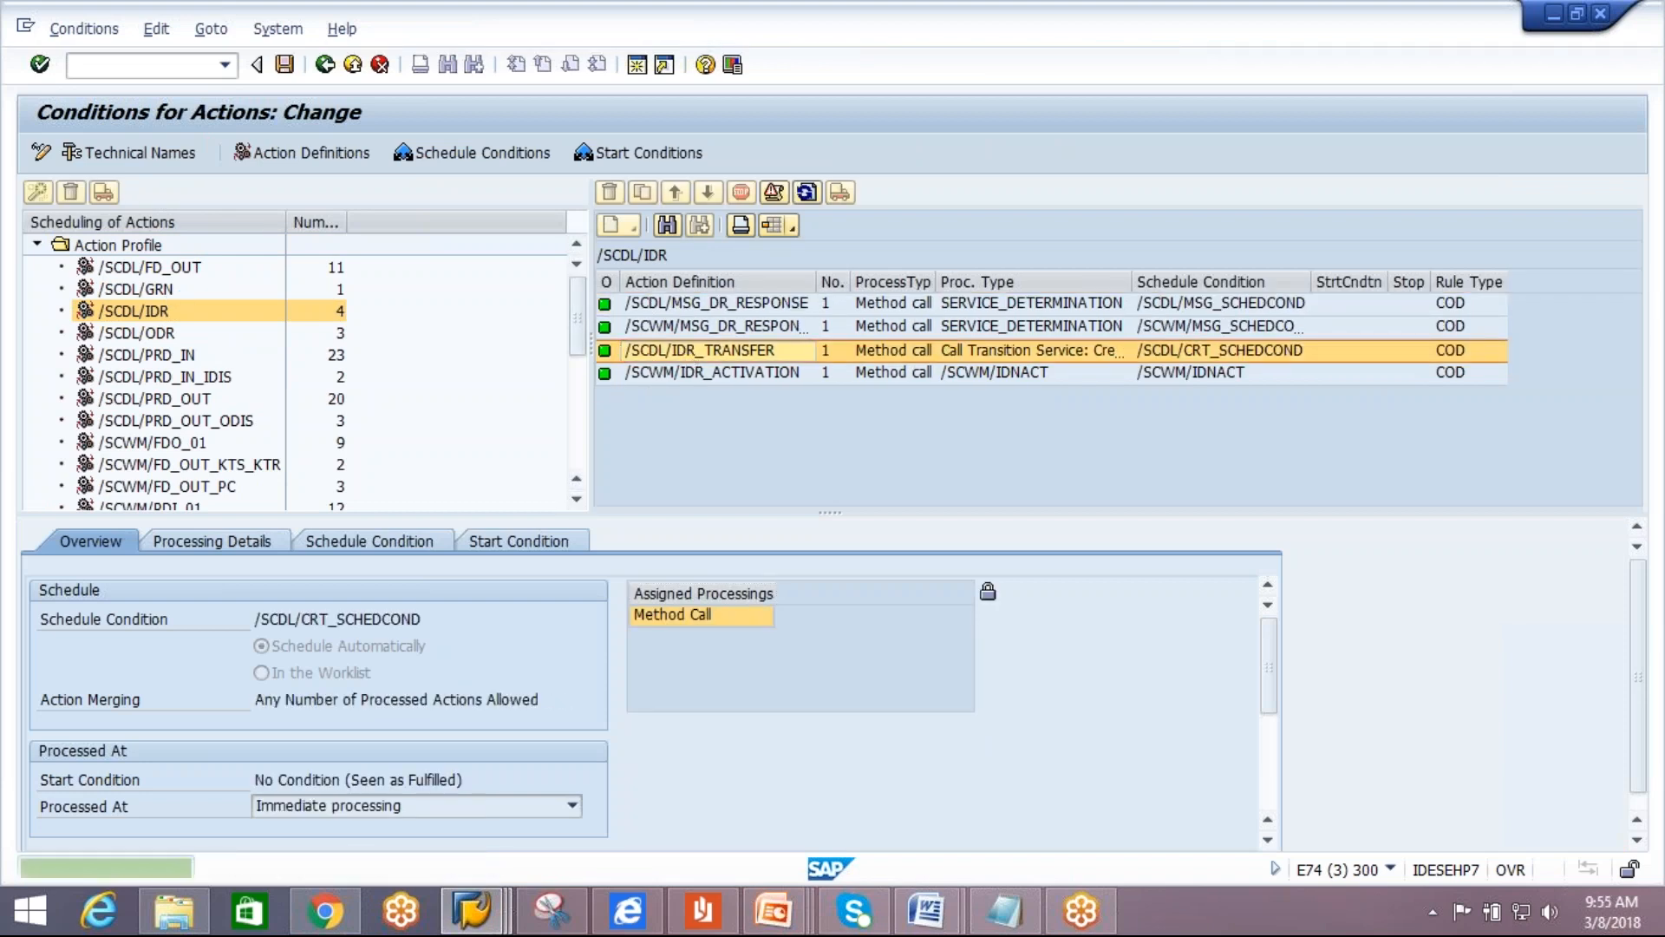
left_click_drag(427, 619, 258, 623)
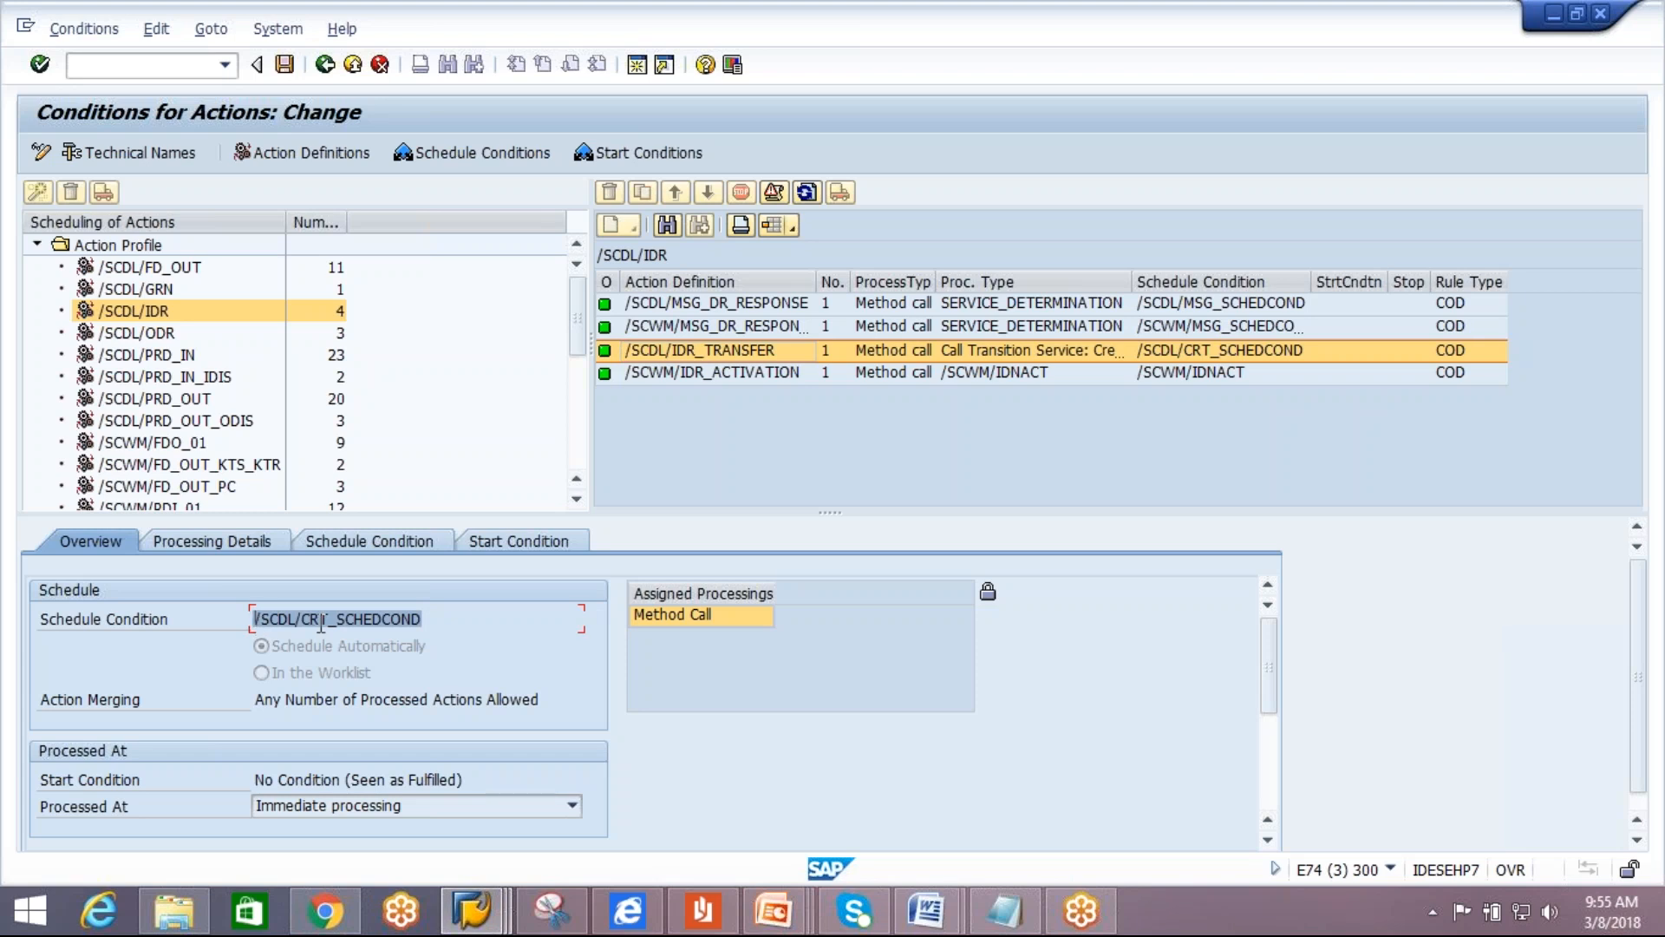
Open the implementation behind the /SCDL/CRT_SCHEDCOND schedule condition and examine its implementation name and package.
left_click(364, 541)
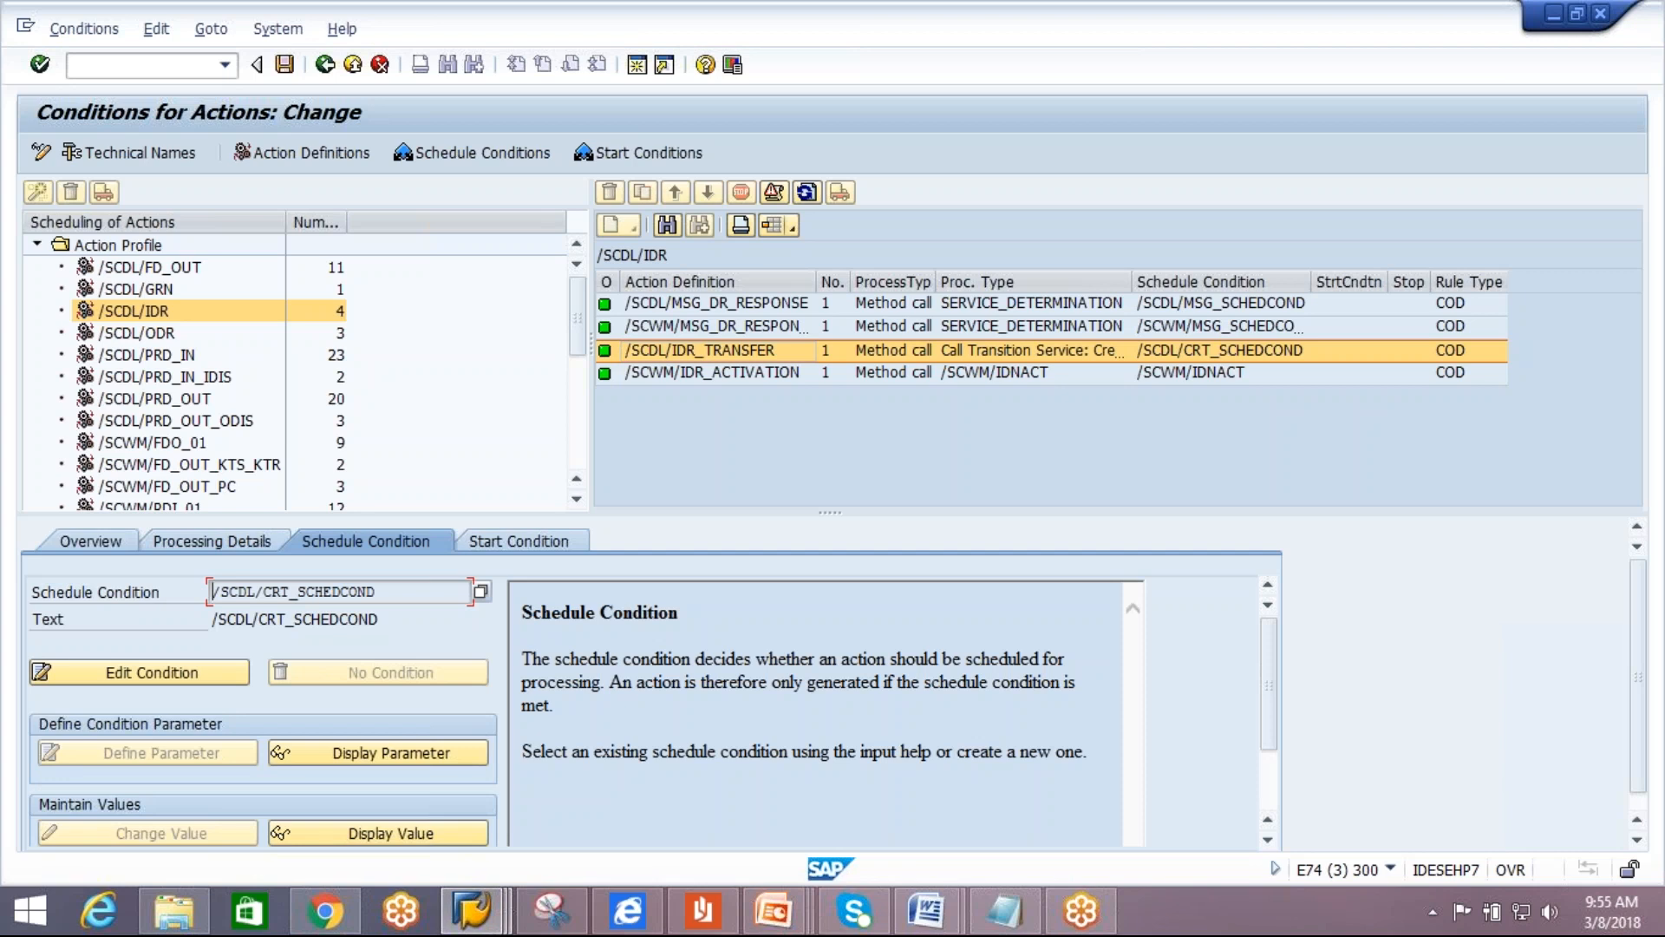
left_click(221, 675)
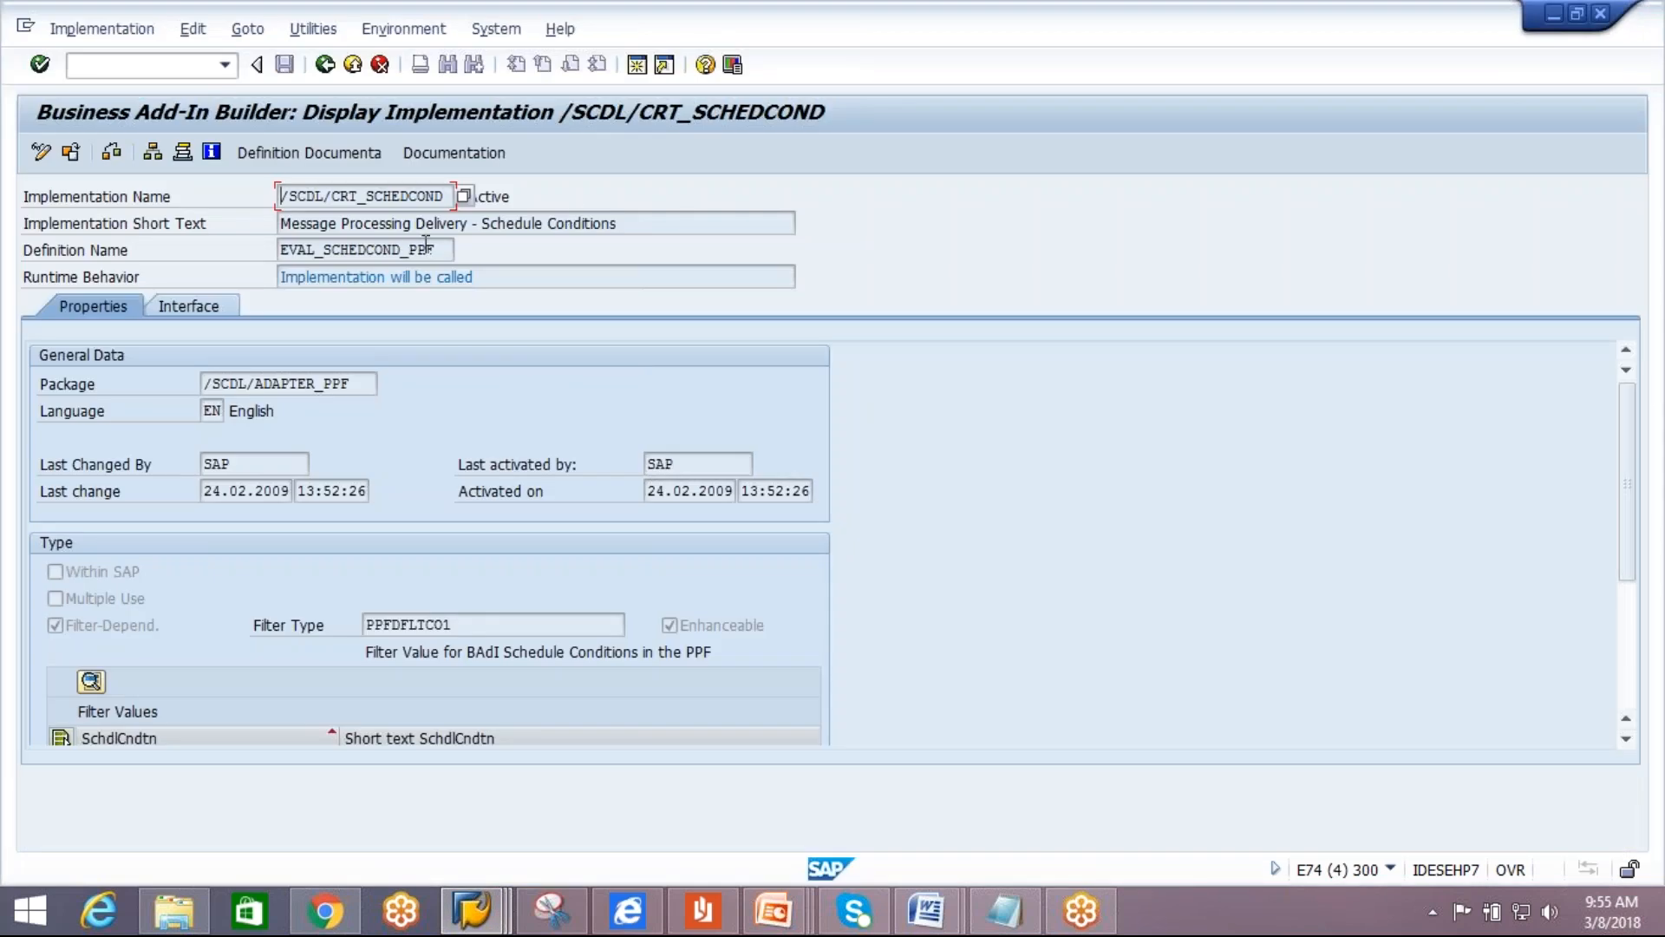
left_click_drag(452, 197, 266, 199)
left_click(512, 197)
left_click_drag(355, 383, 179, 382)
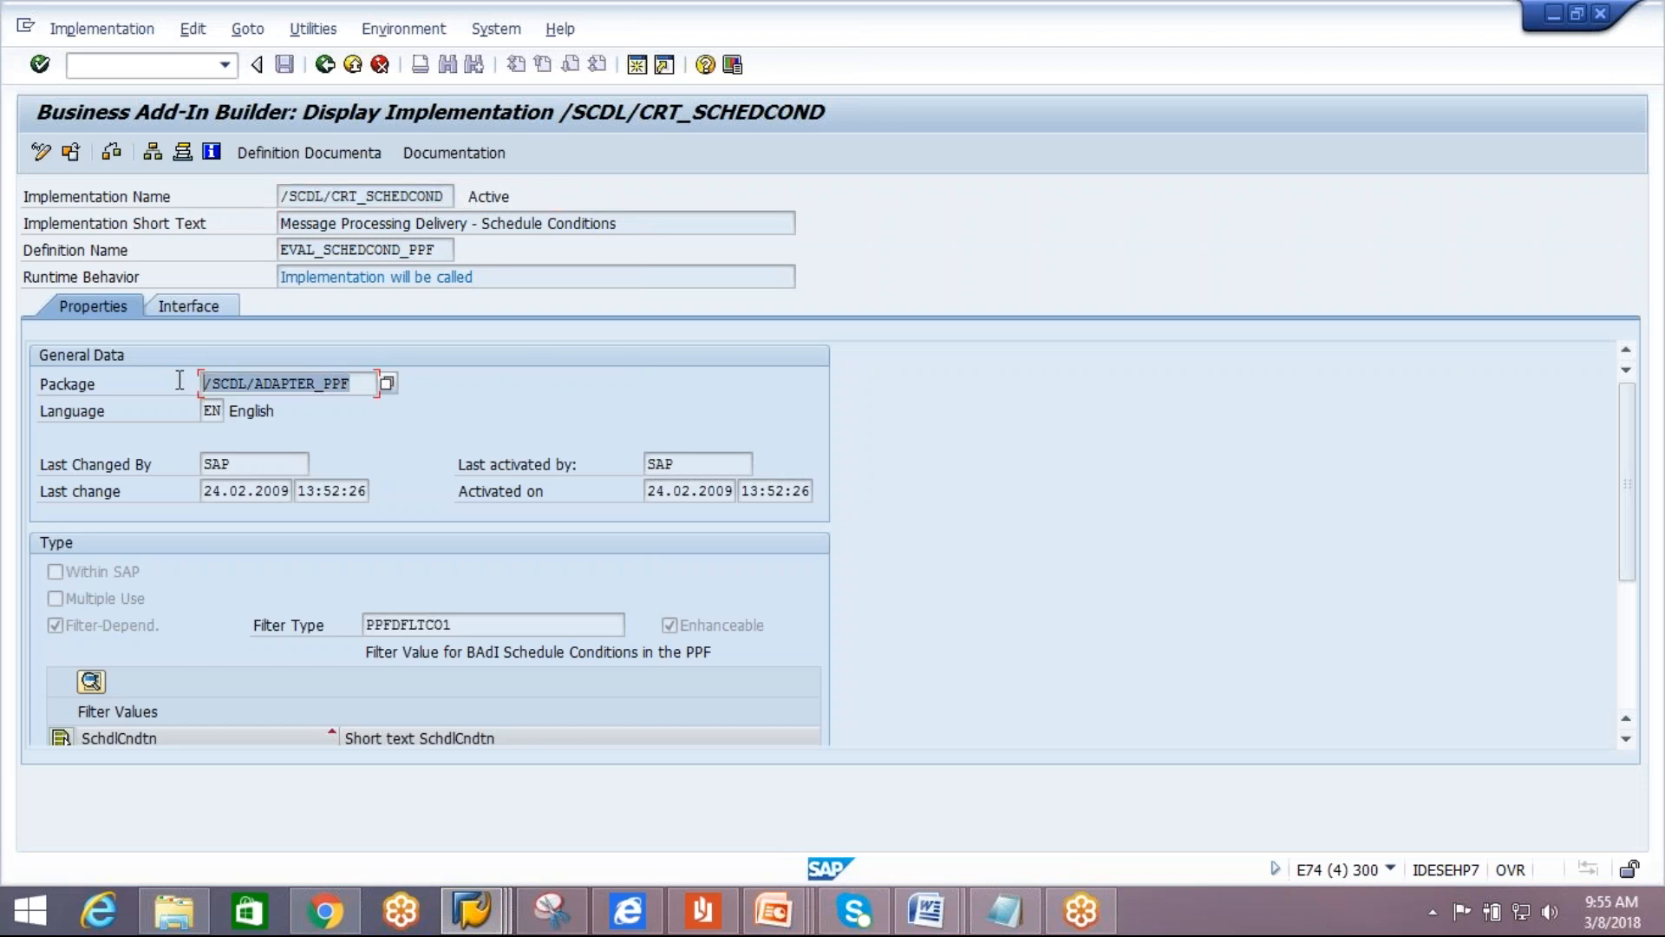
Inspect the data element of filter type PPFDFLTCO1 and return to the implementation.
left_click(490, 629)
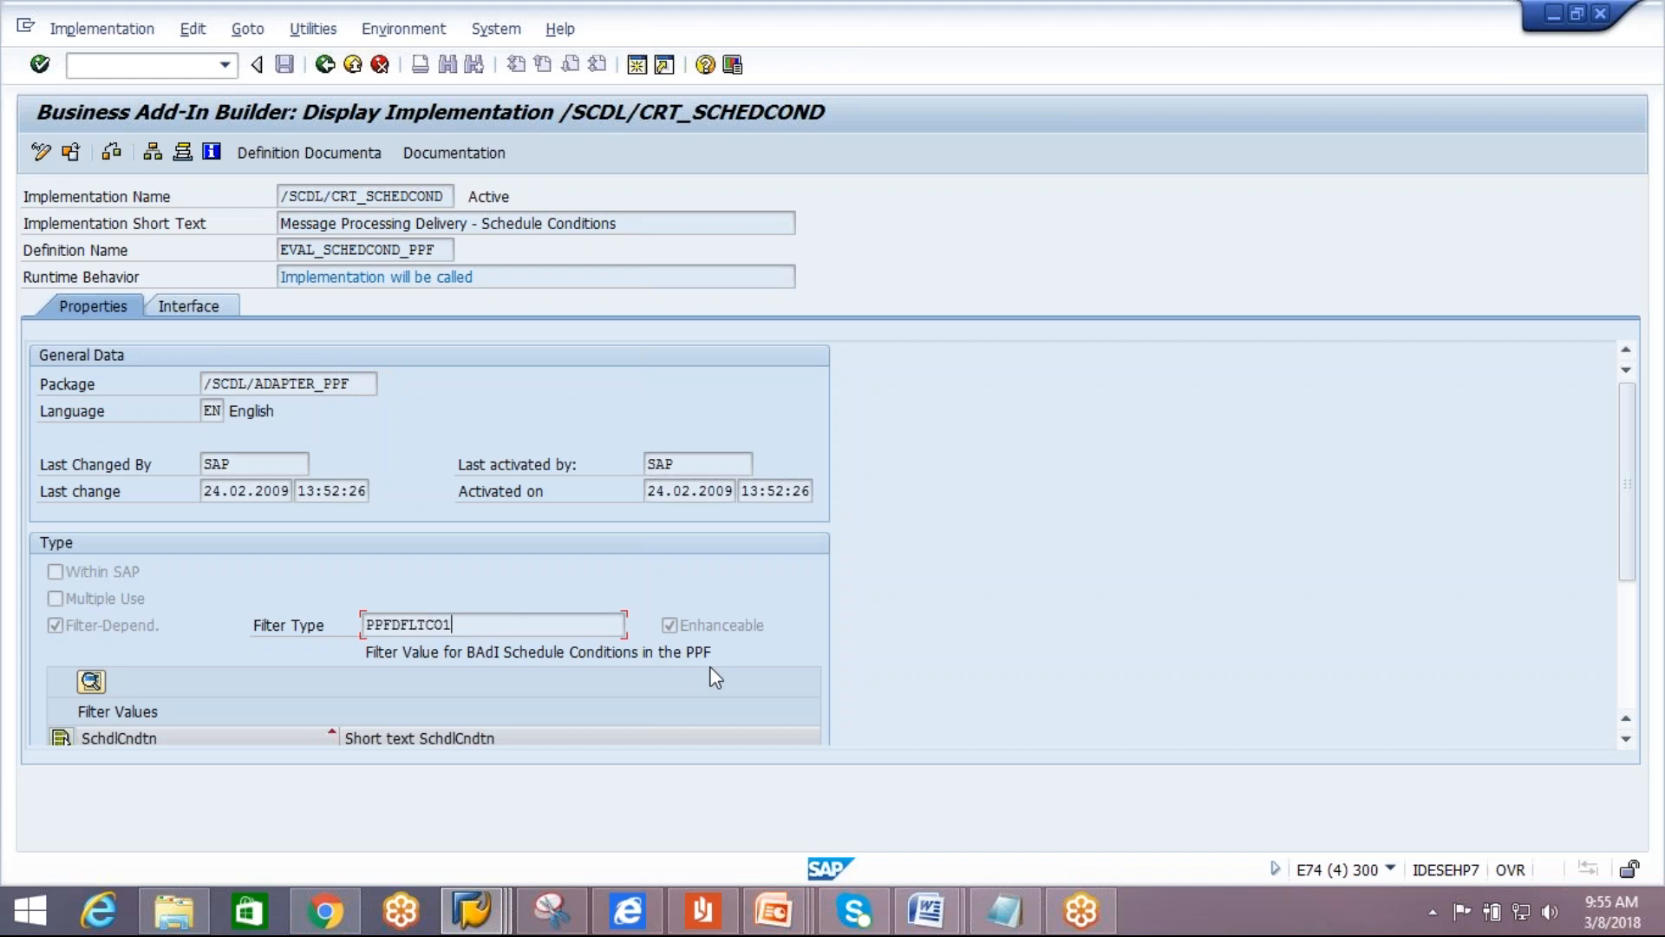
double_click(414, 627)
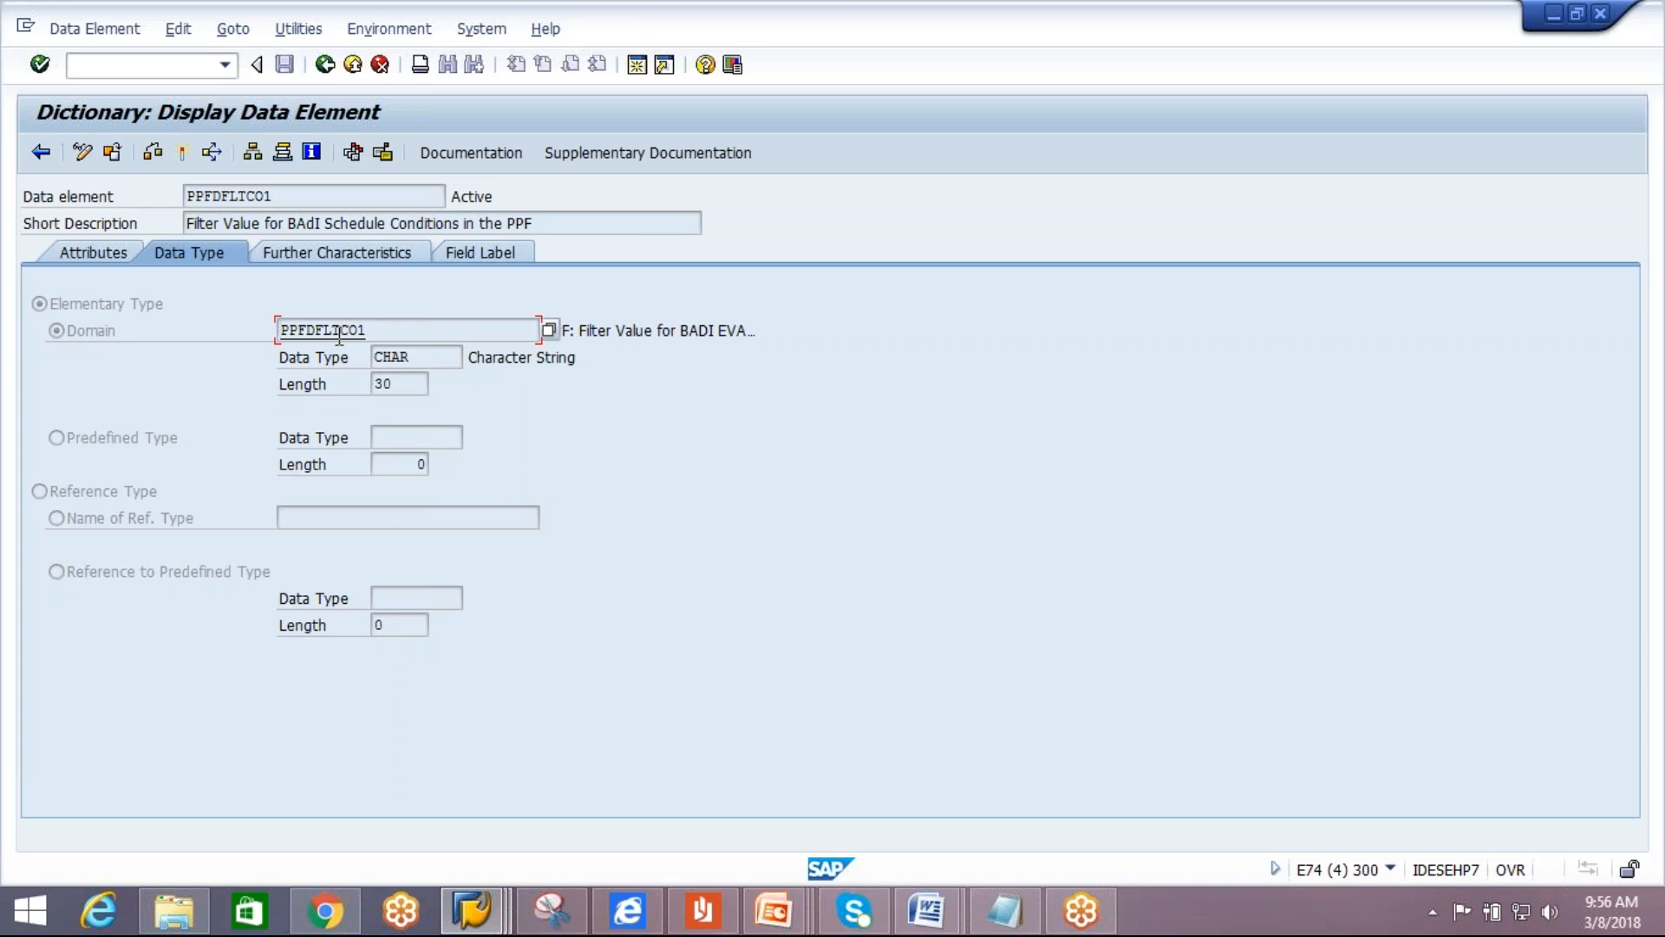
left_click(324, 64)
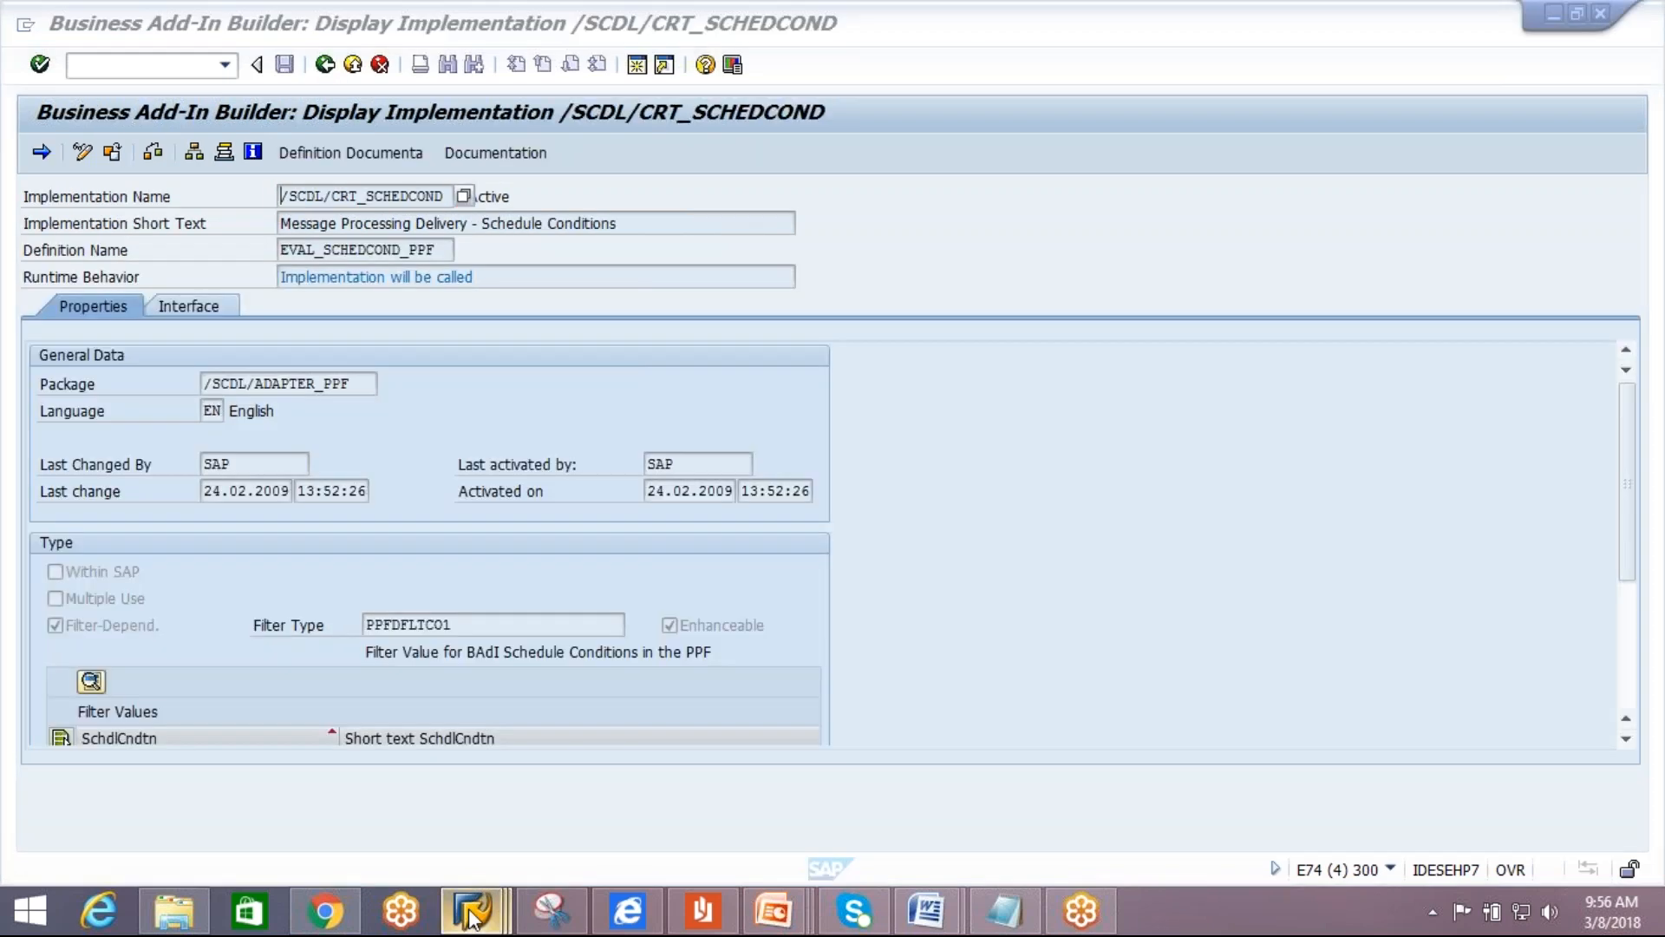
Go back to the action conditions, view the start condition of /SCDL/IDR_TRANSFER, and exit to SAP Easy Access.
mouse_move(471, 909)
left_click(1333, 804)
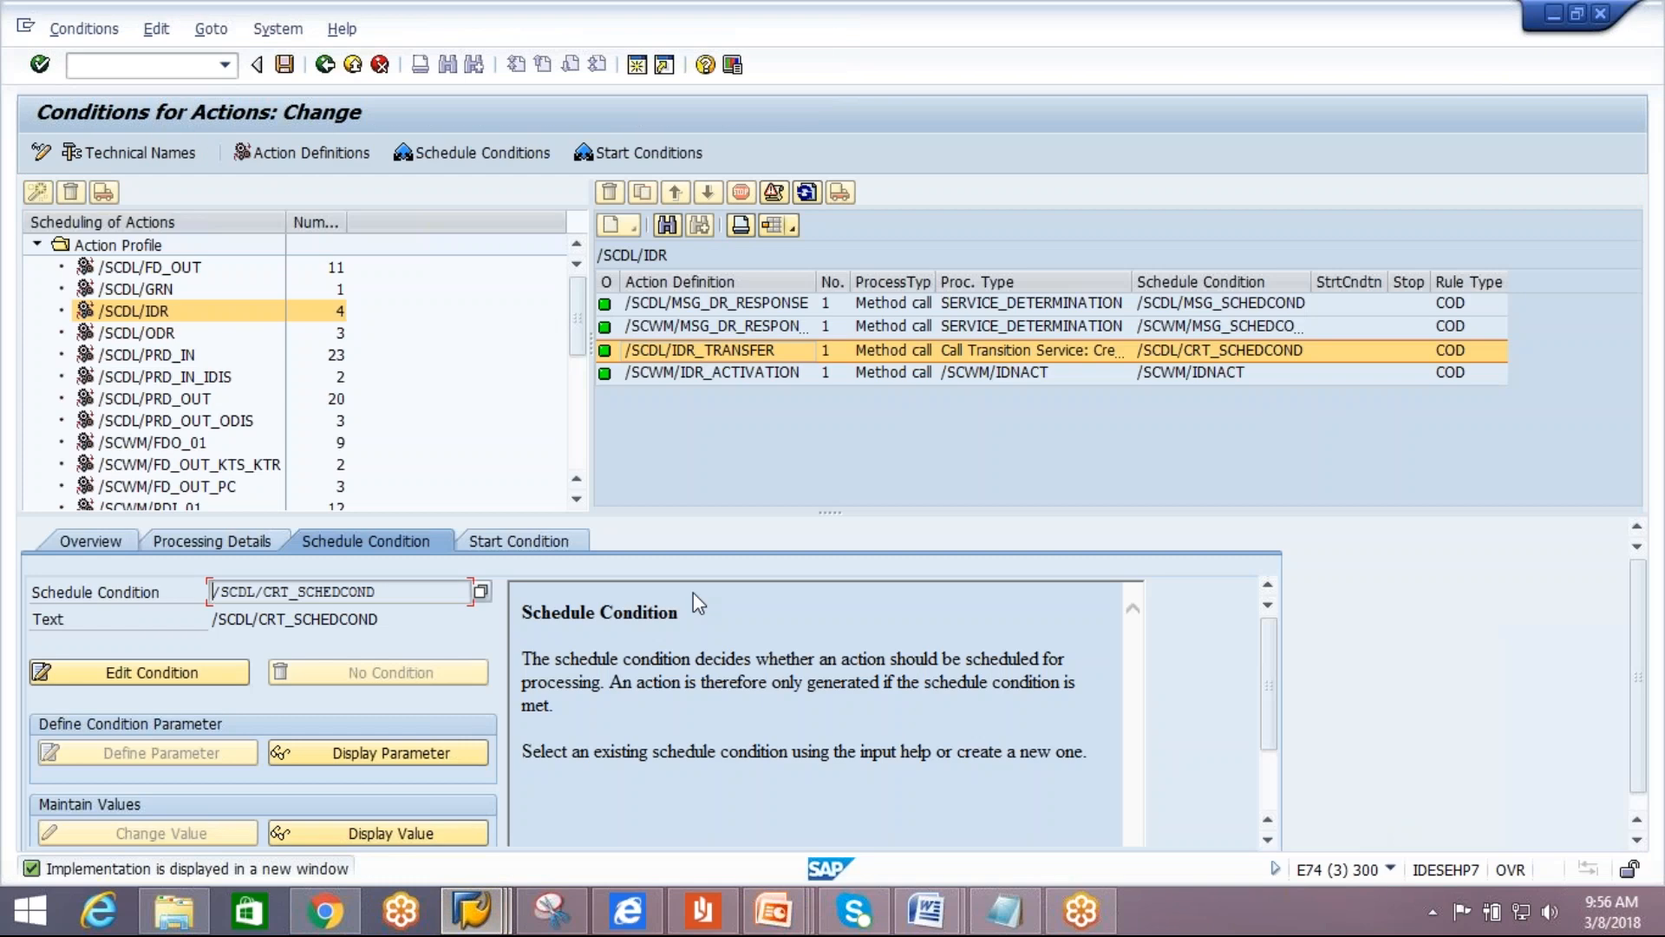
left_click(517, 541)
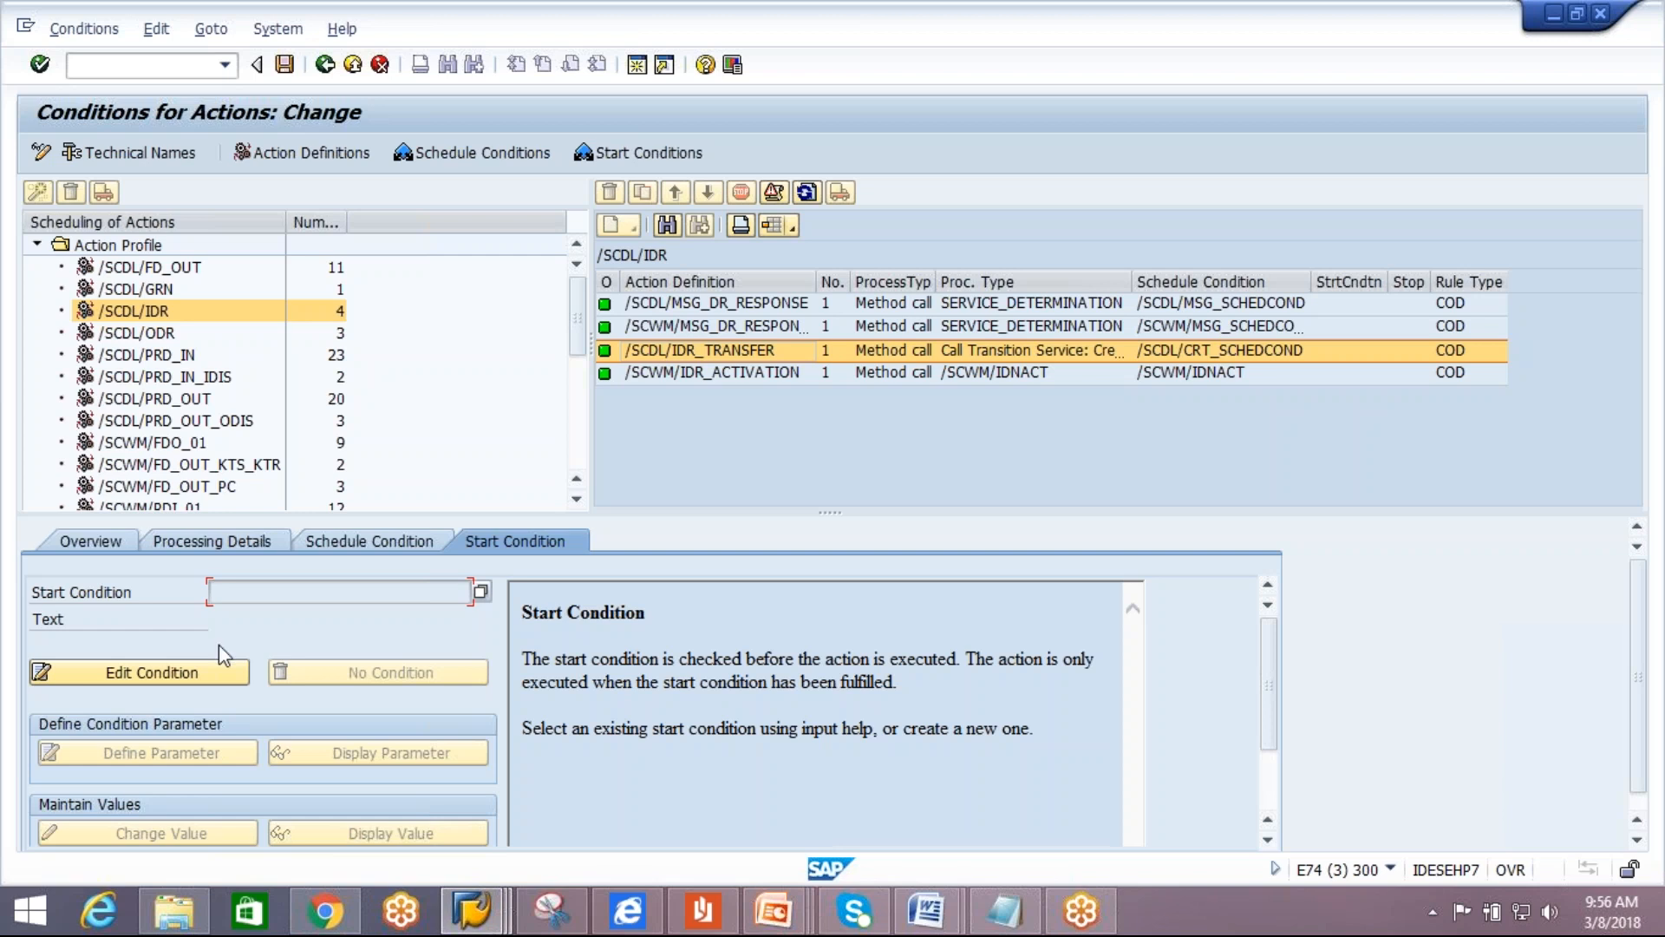
left_click(326, 68)
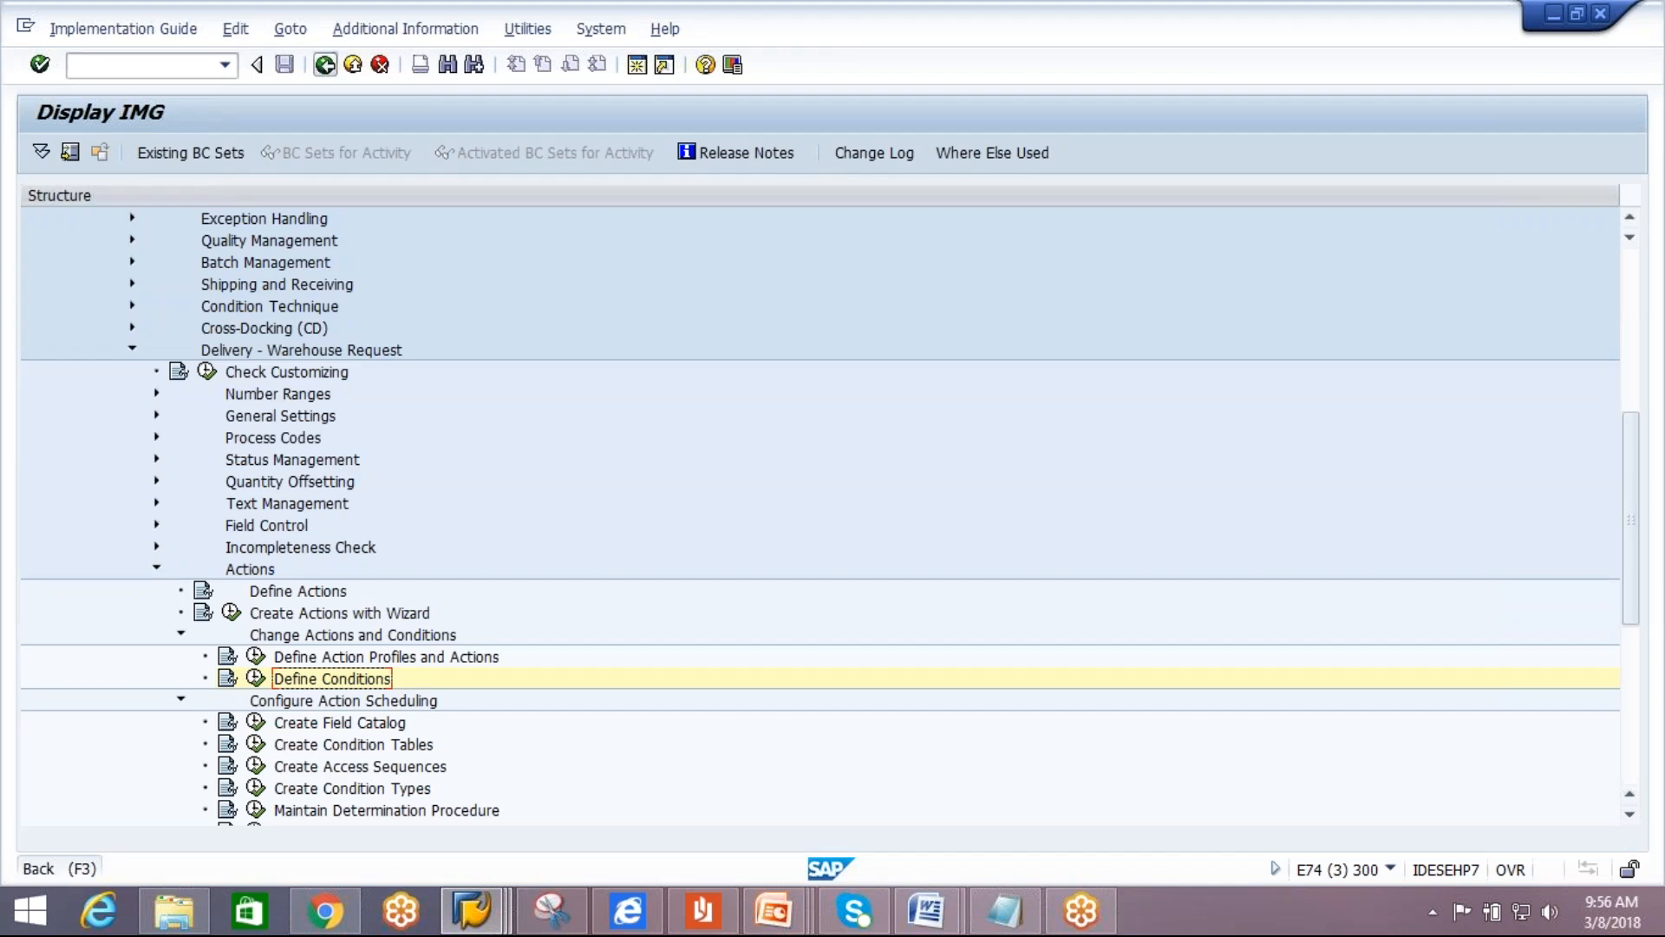
left_click(325, 64)
left_click(325, 64)
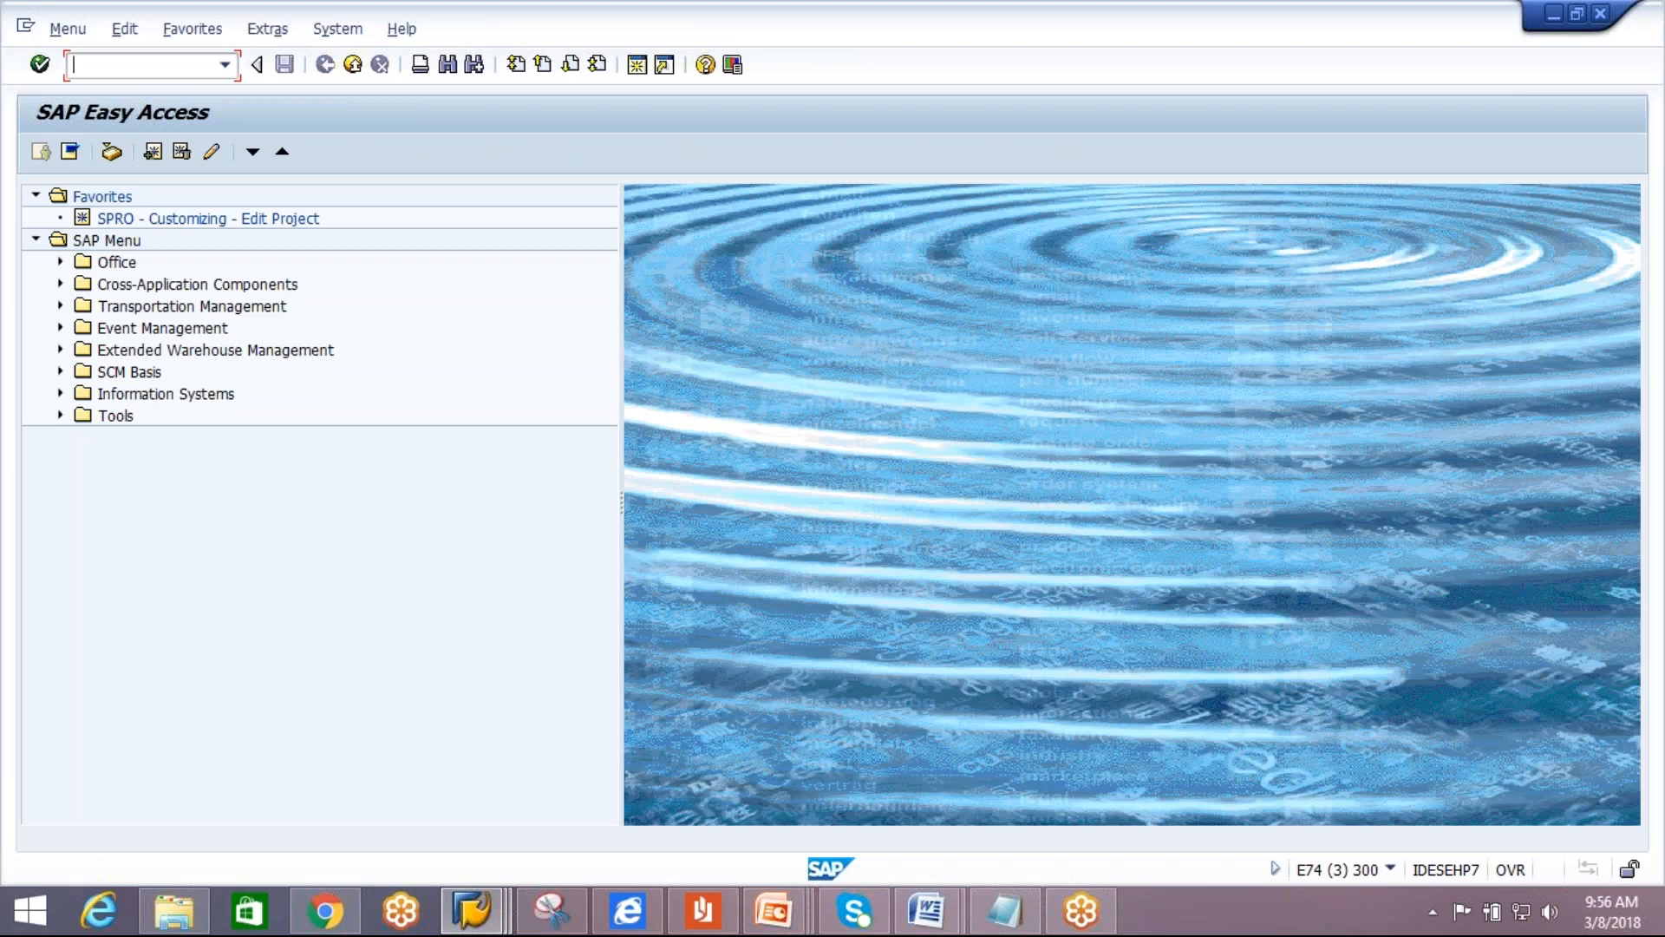
In the inbound delivery notification session, open the inbound delivery of the notification with ASN ending PPF-06 and display its PPF actions.
left_click(479, 926)
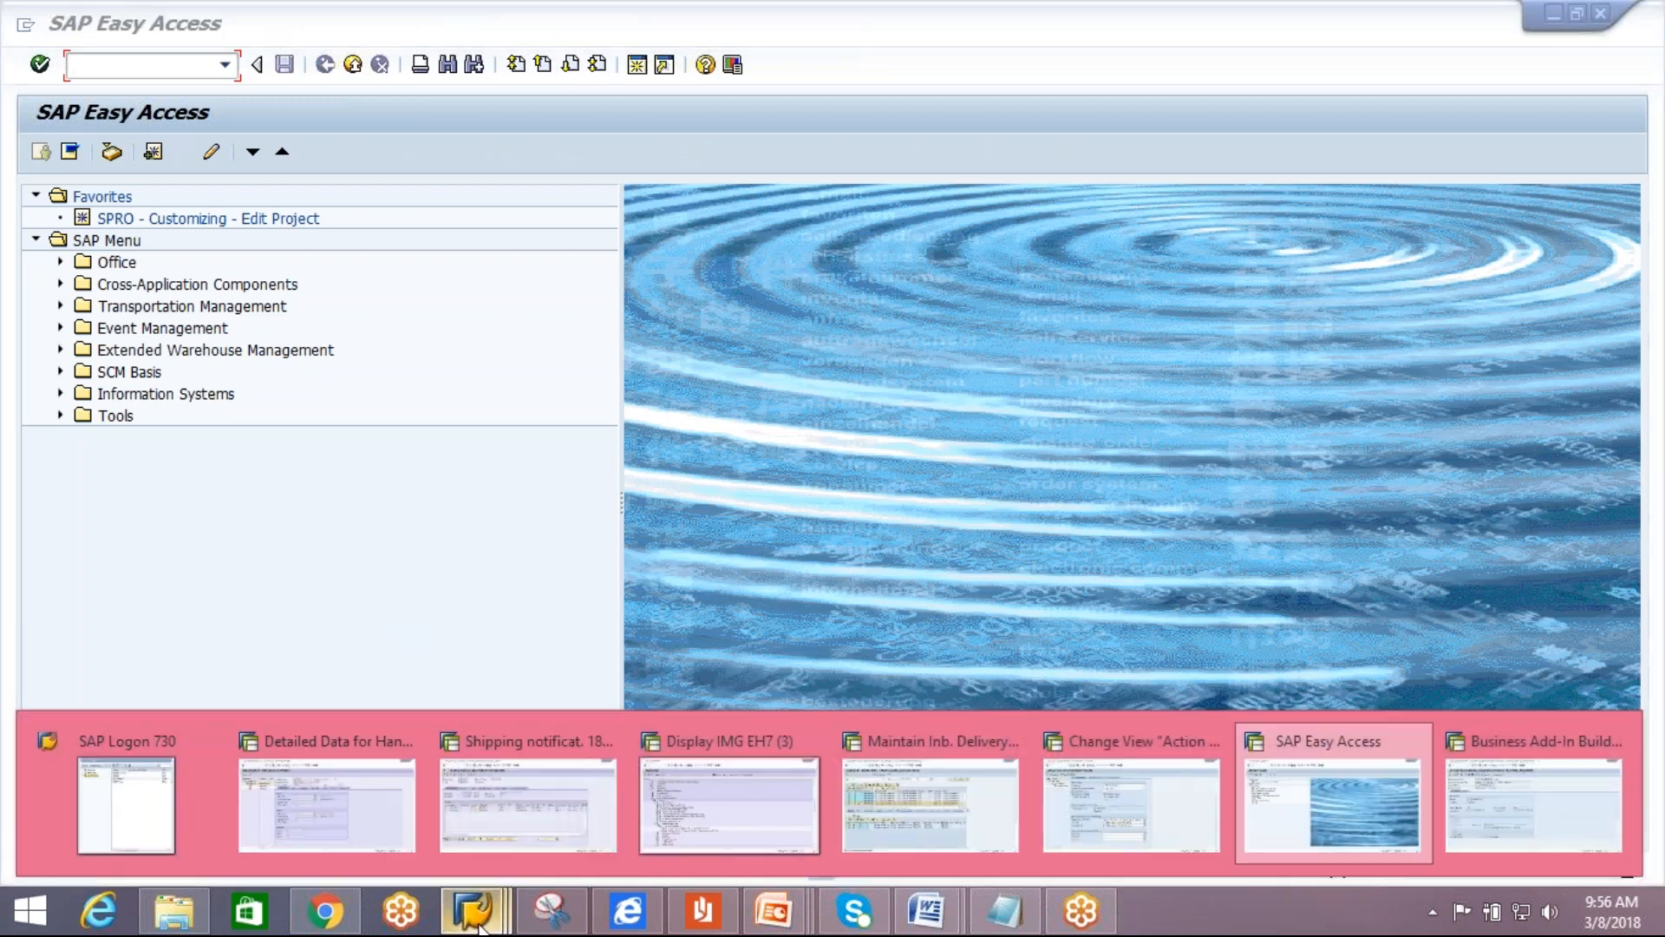
left_click(888, 799)
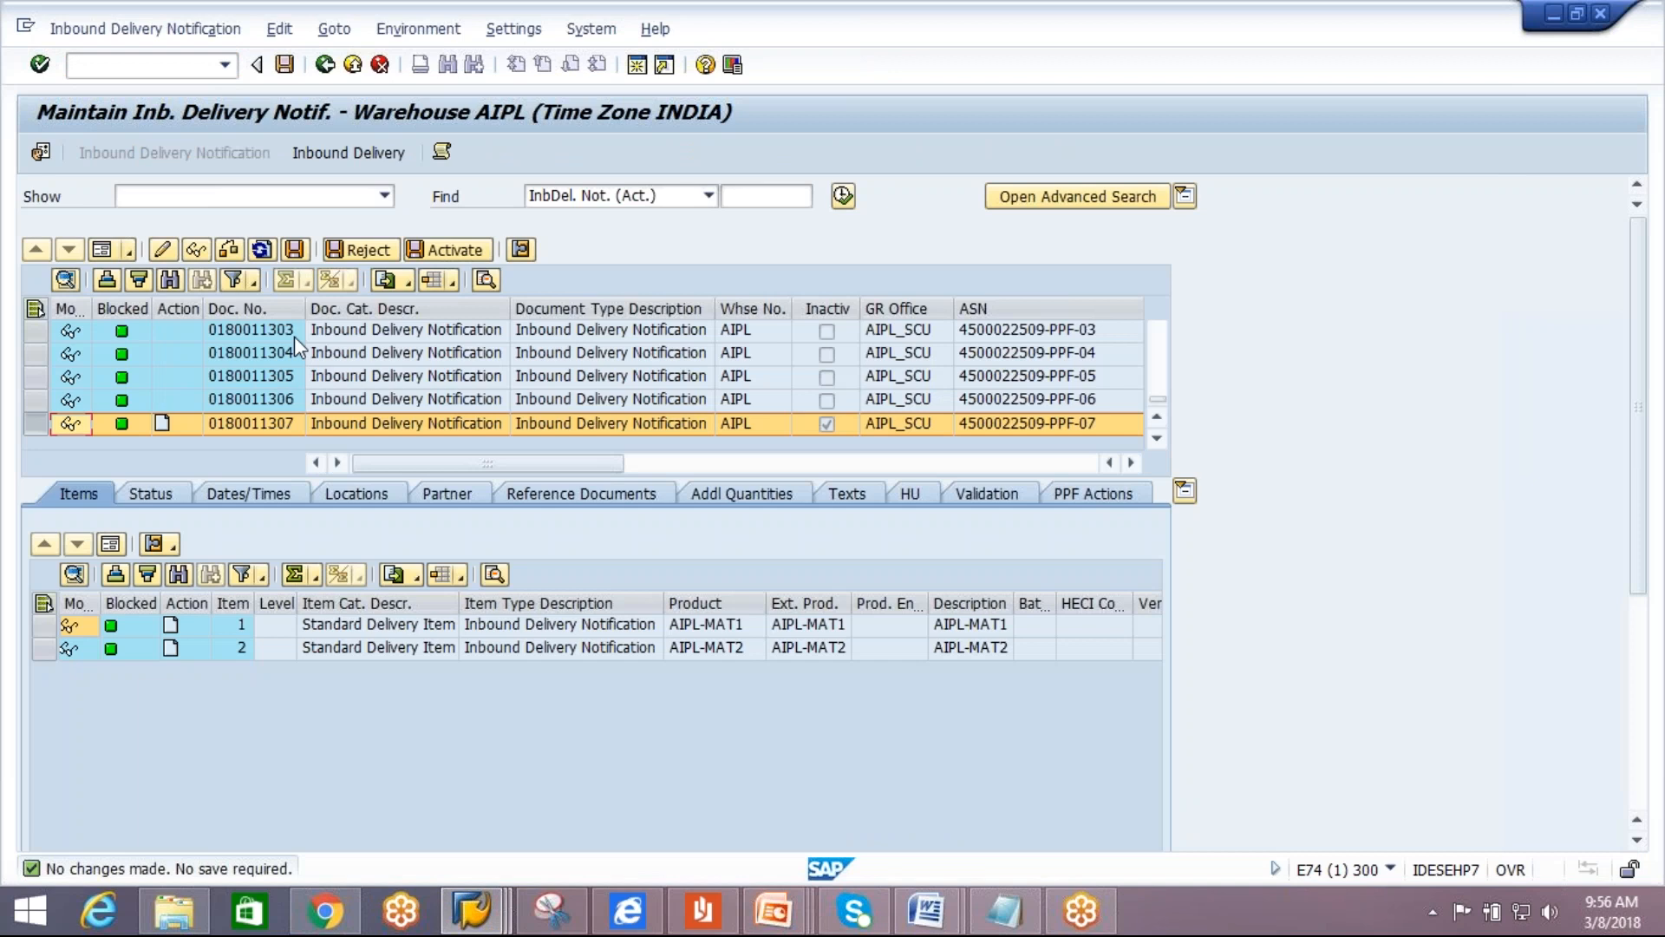
left_click(268, 400)
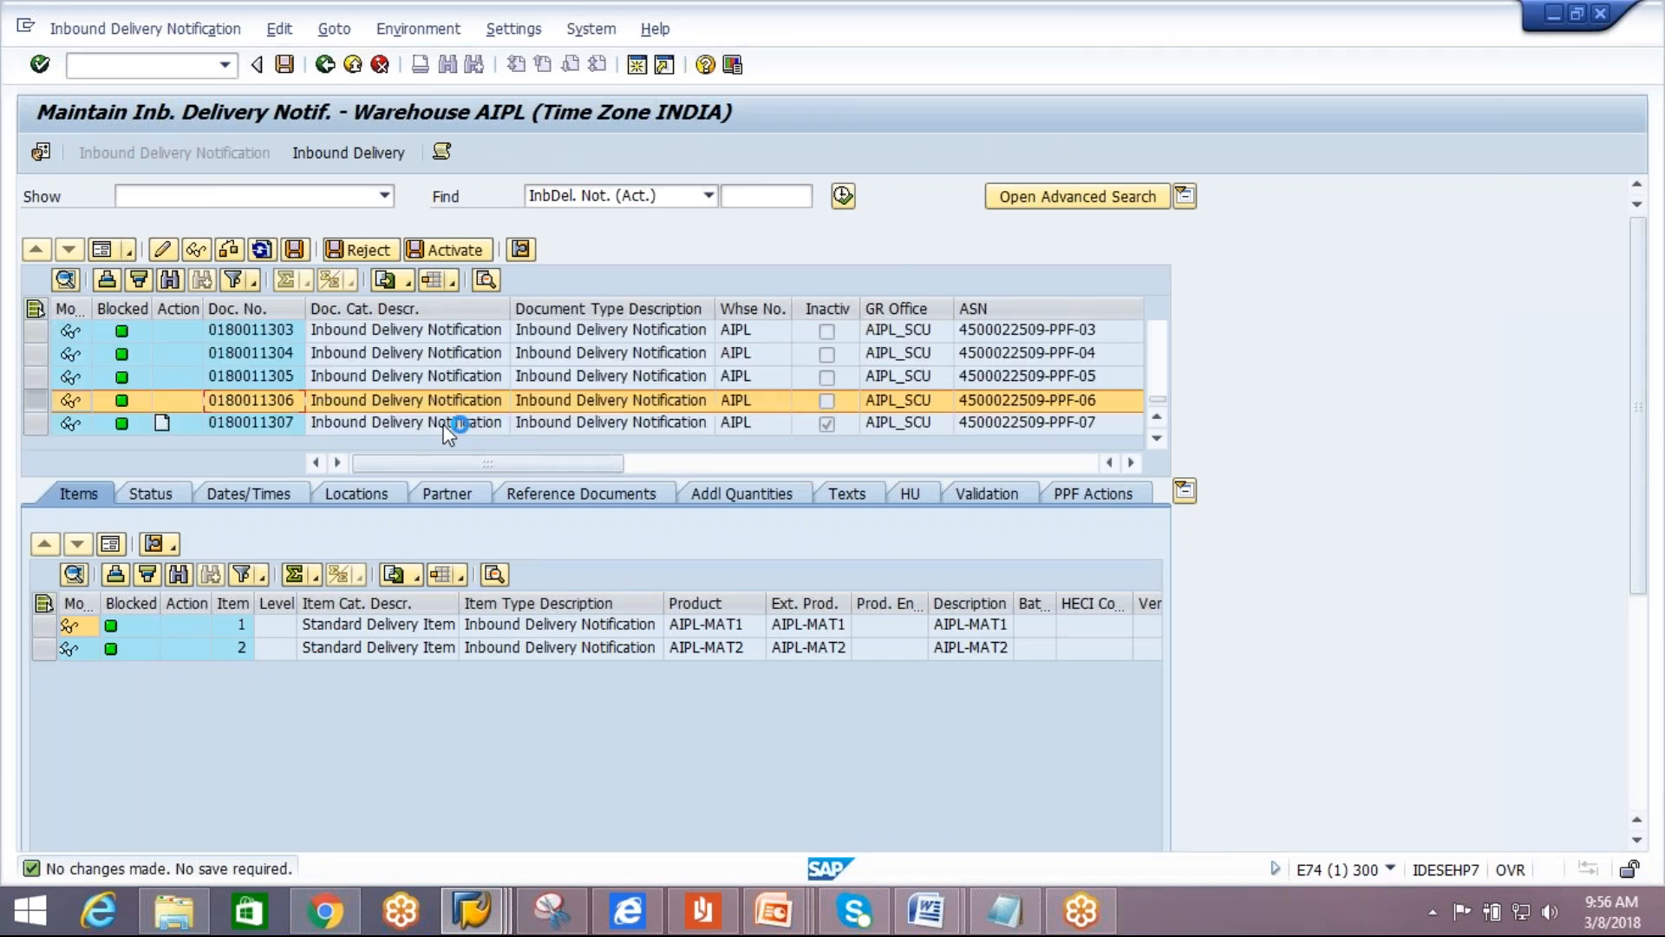
left_click(369, 156)
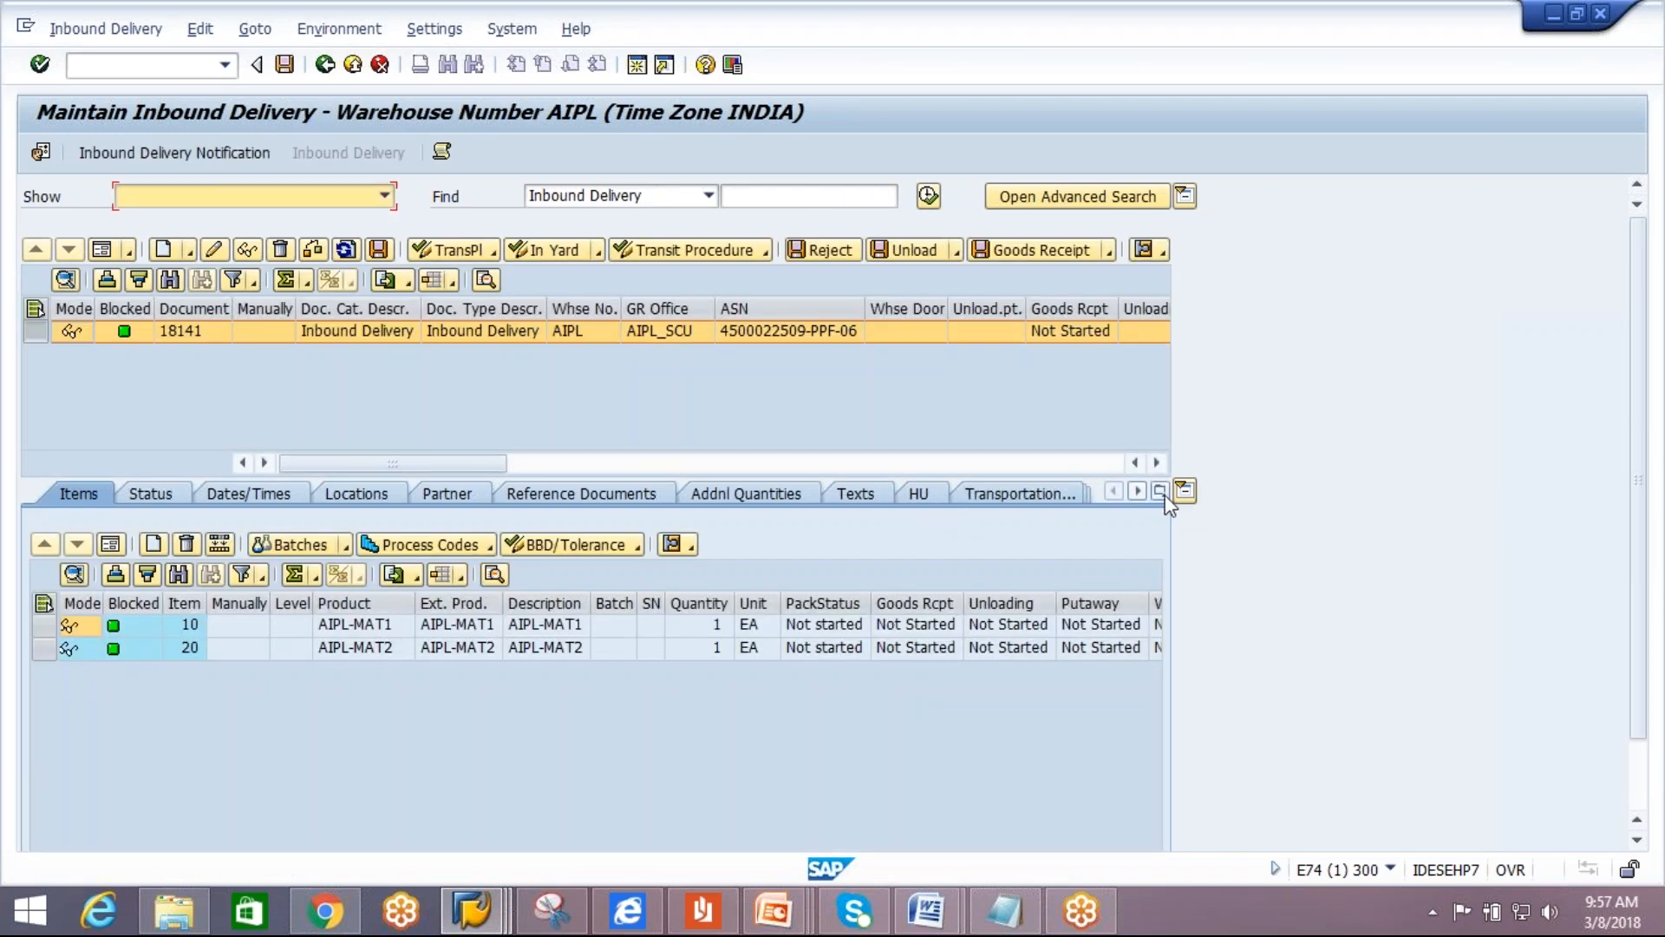
left_click(1162, 493)
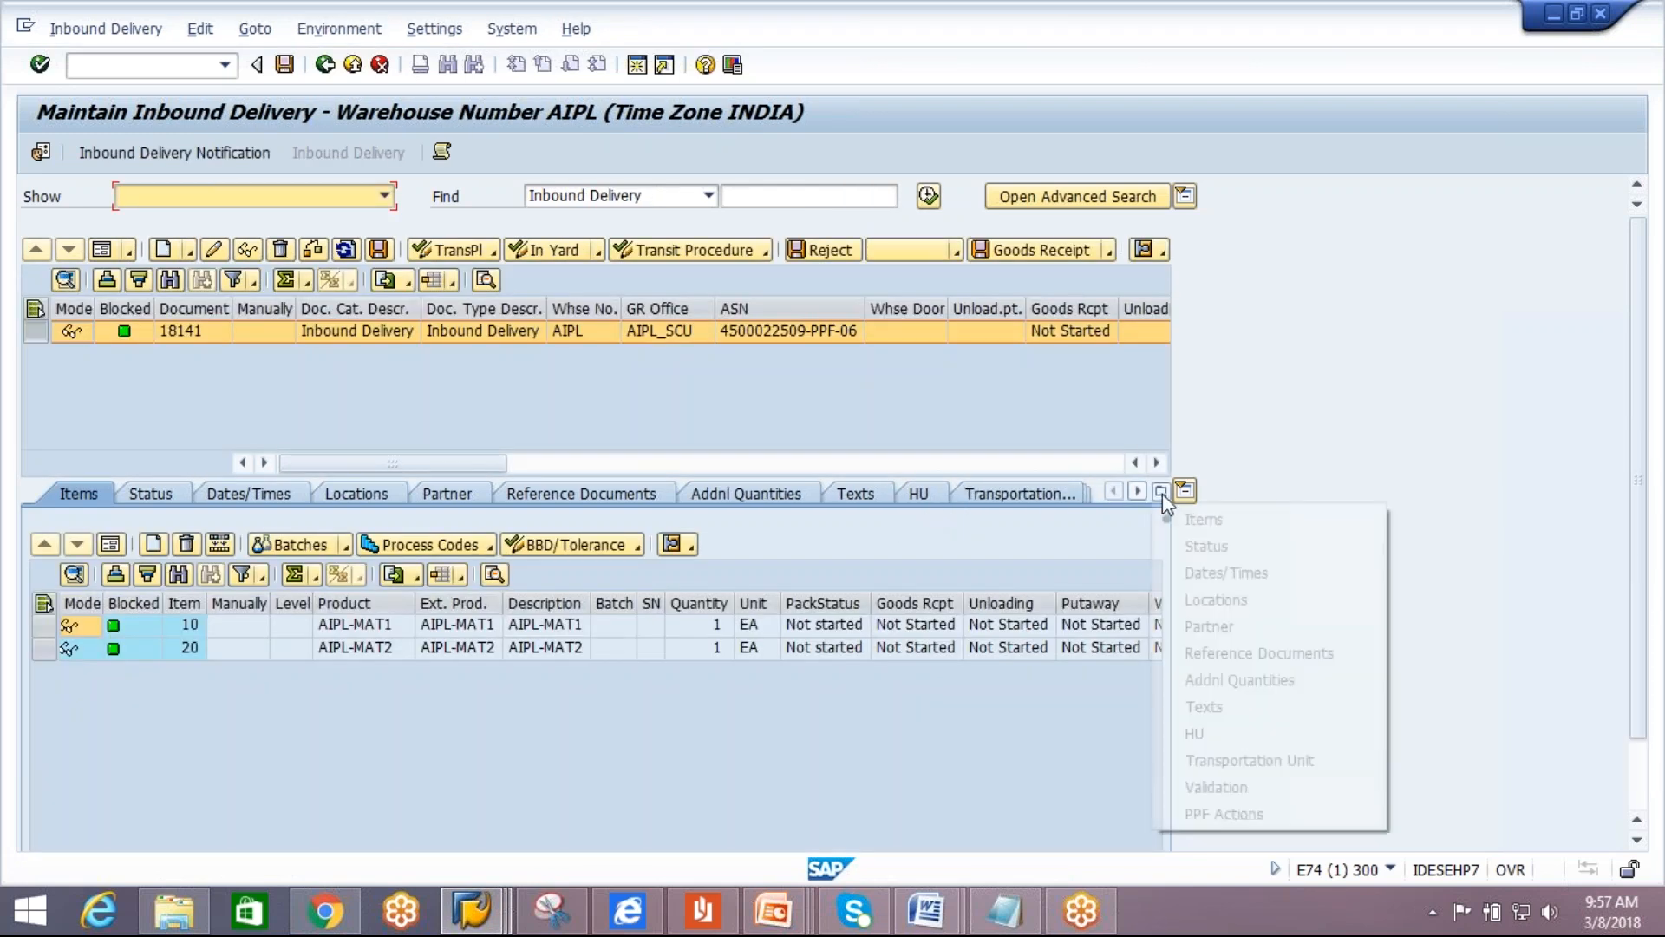
left_click(1190, 815)
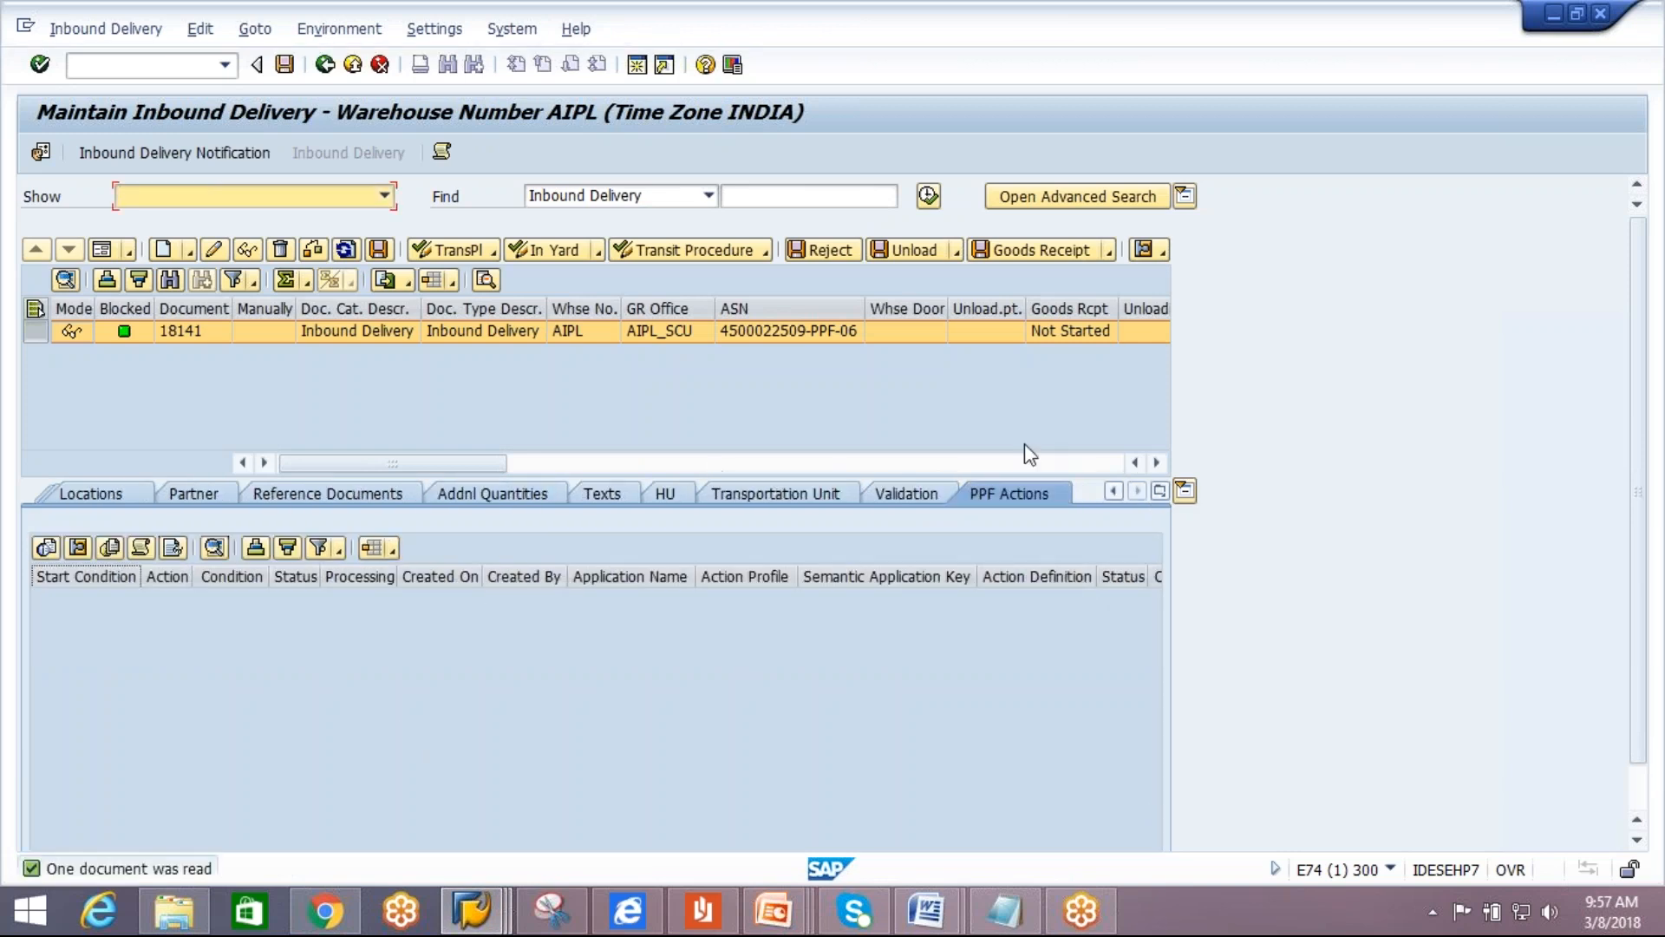
Post and save the goods receipt for the inbound delivery and refresh the delivery data with its PPF action.
left_click(1044, 253)
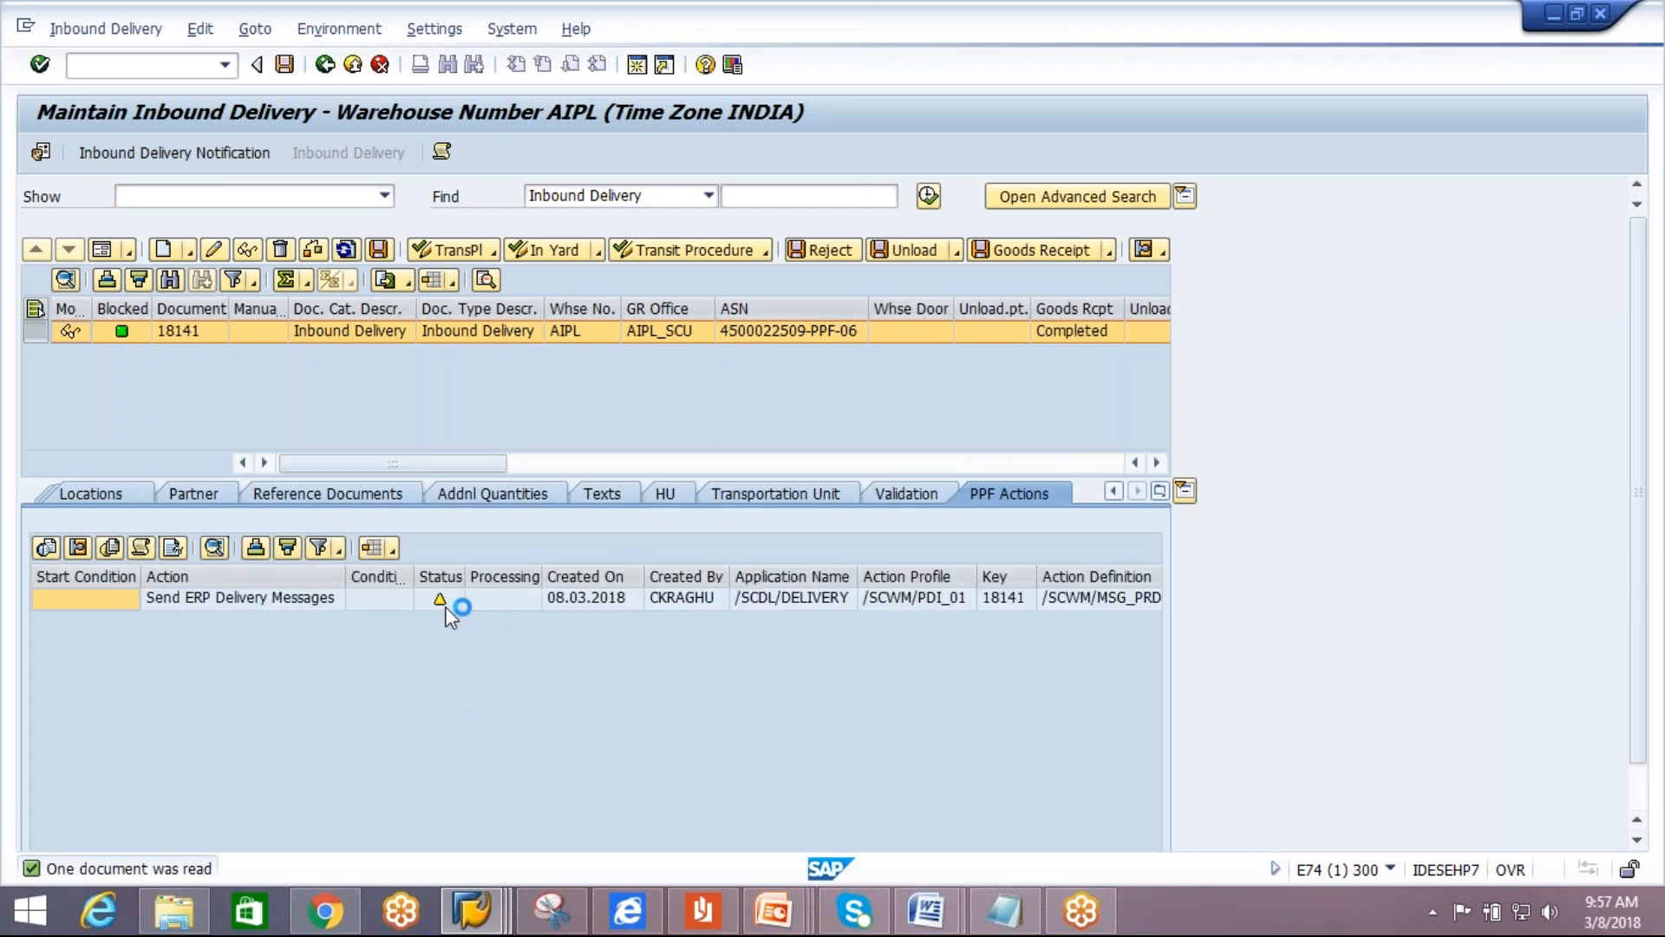
left_click(197, 601)
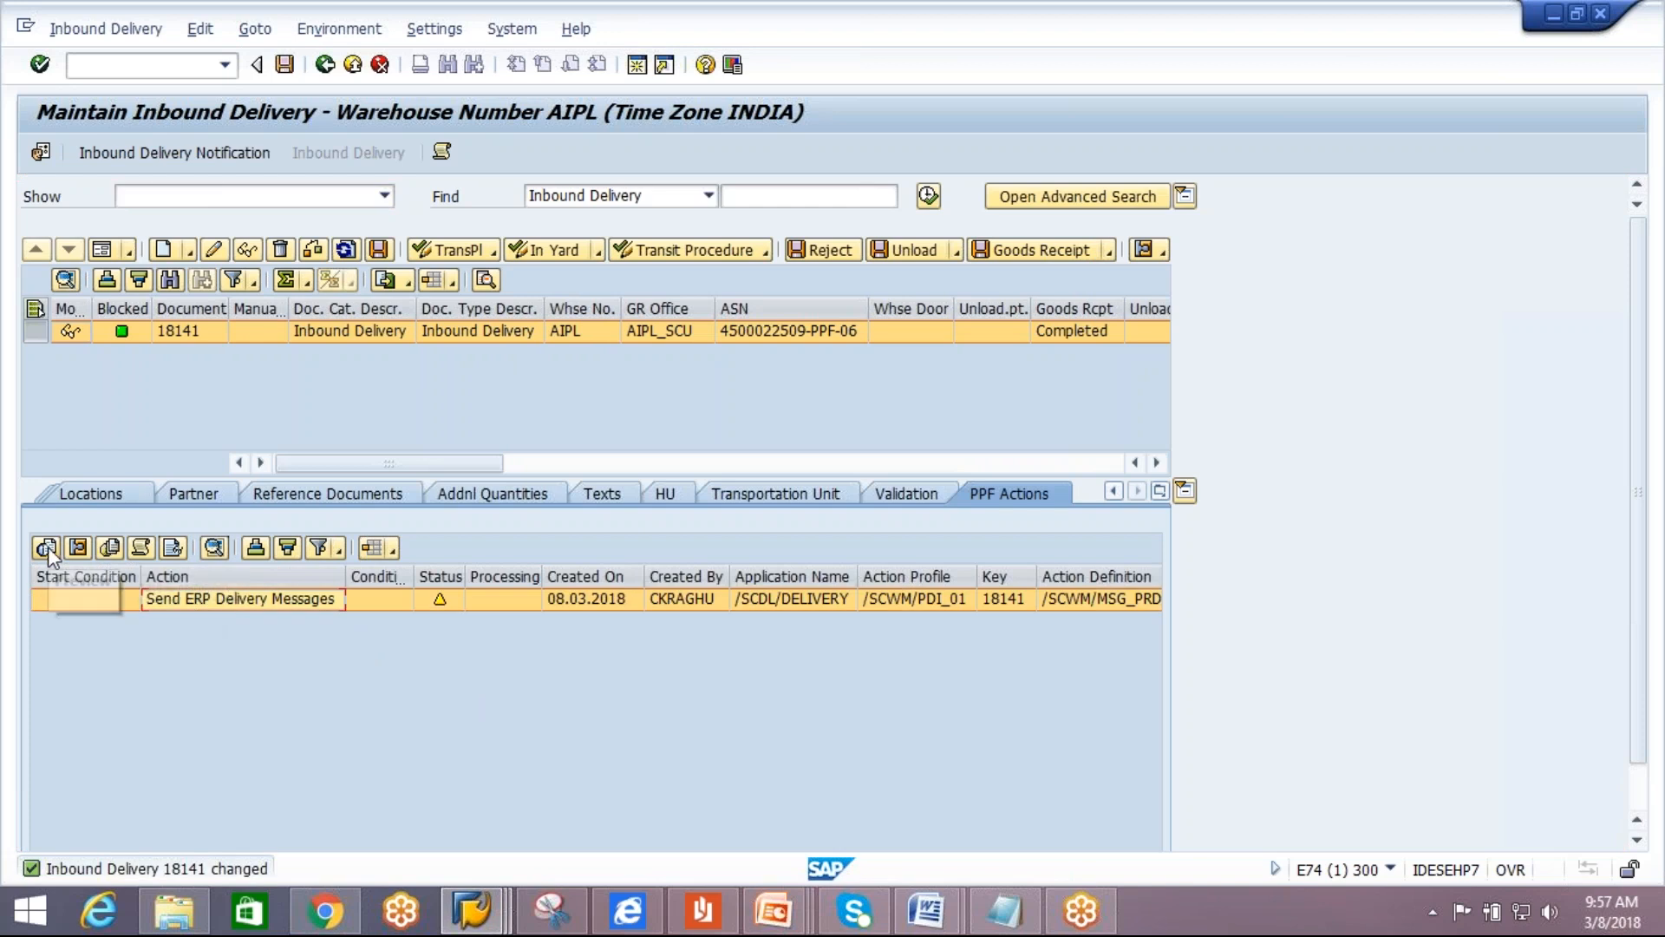
mouse_move(441, 601)
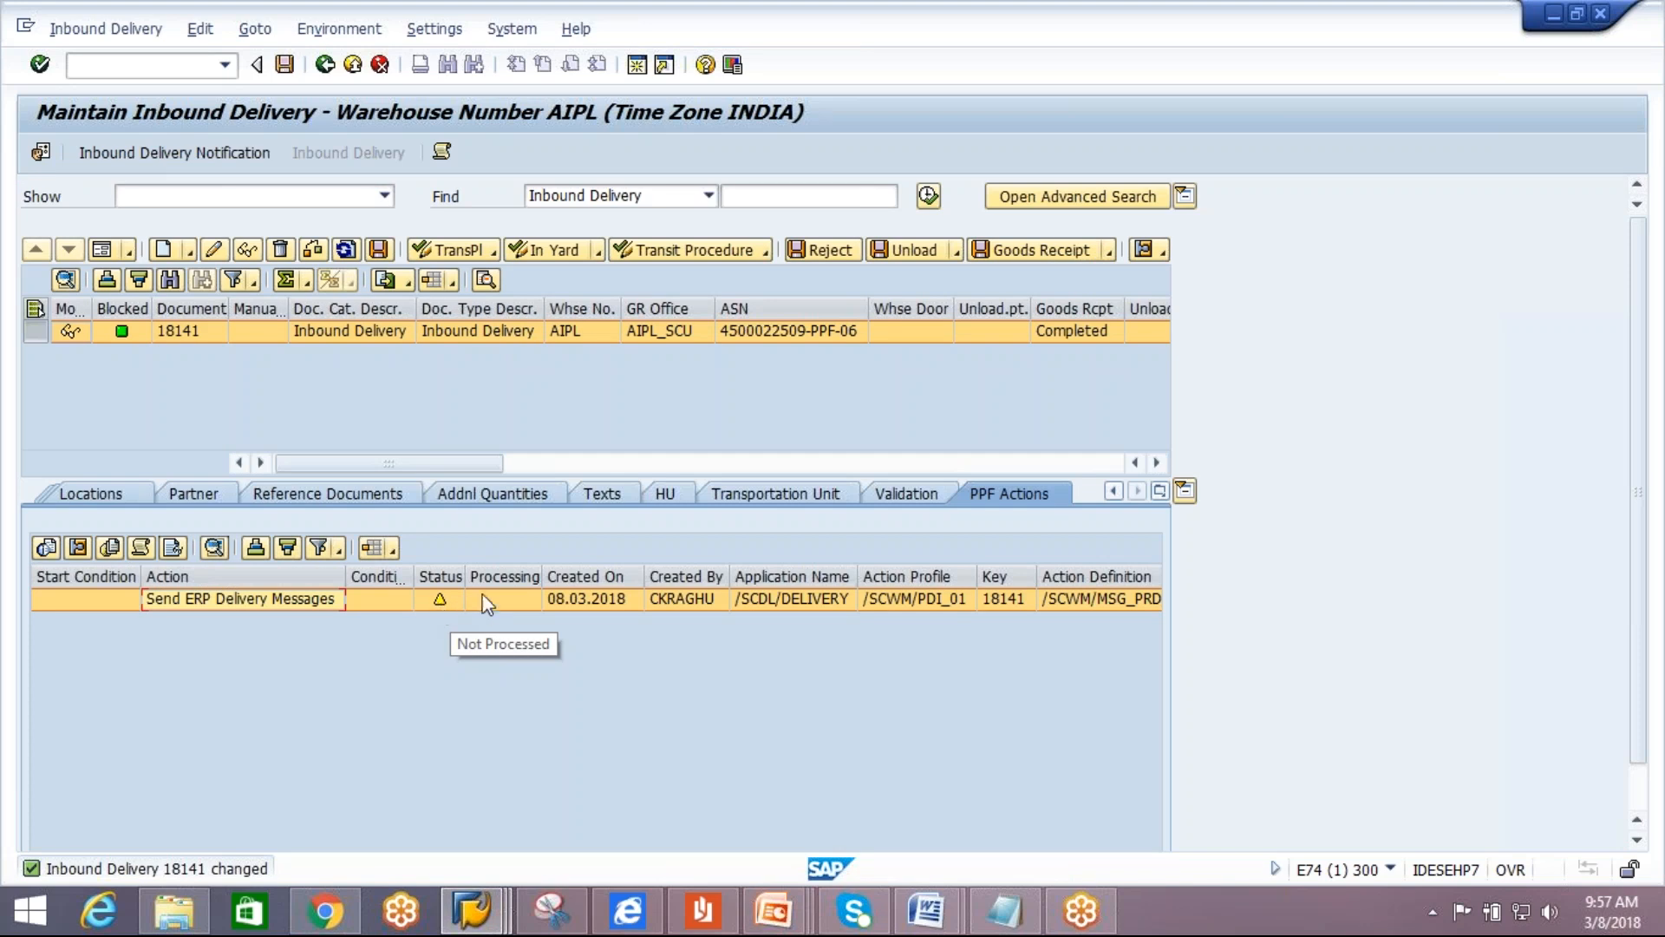
left_click(348, 251)
Examine the details of the Send ERP Delivery Messages action in the delivery's PPF actions.
left_click(98, 599)
left_click(49, 547)
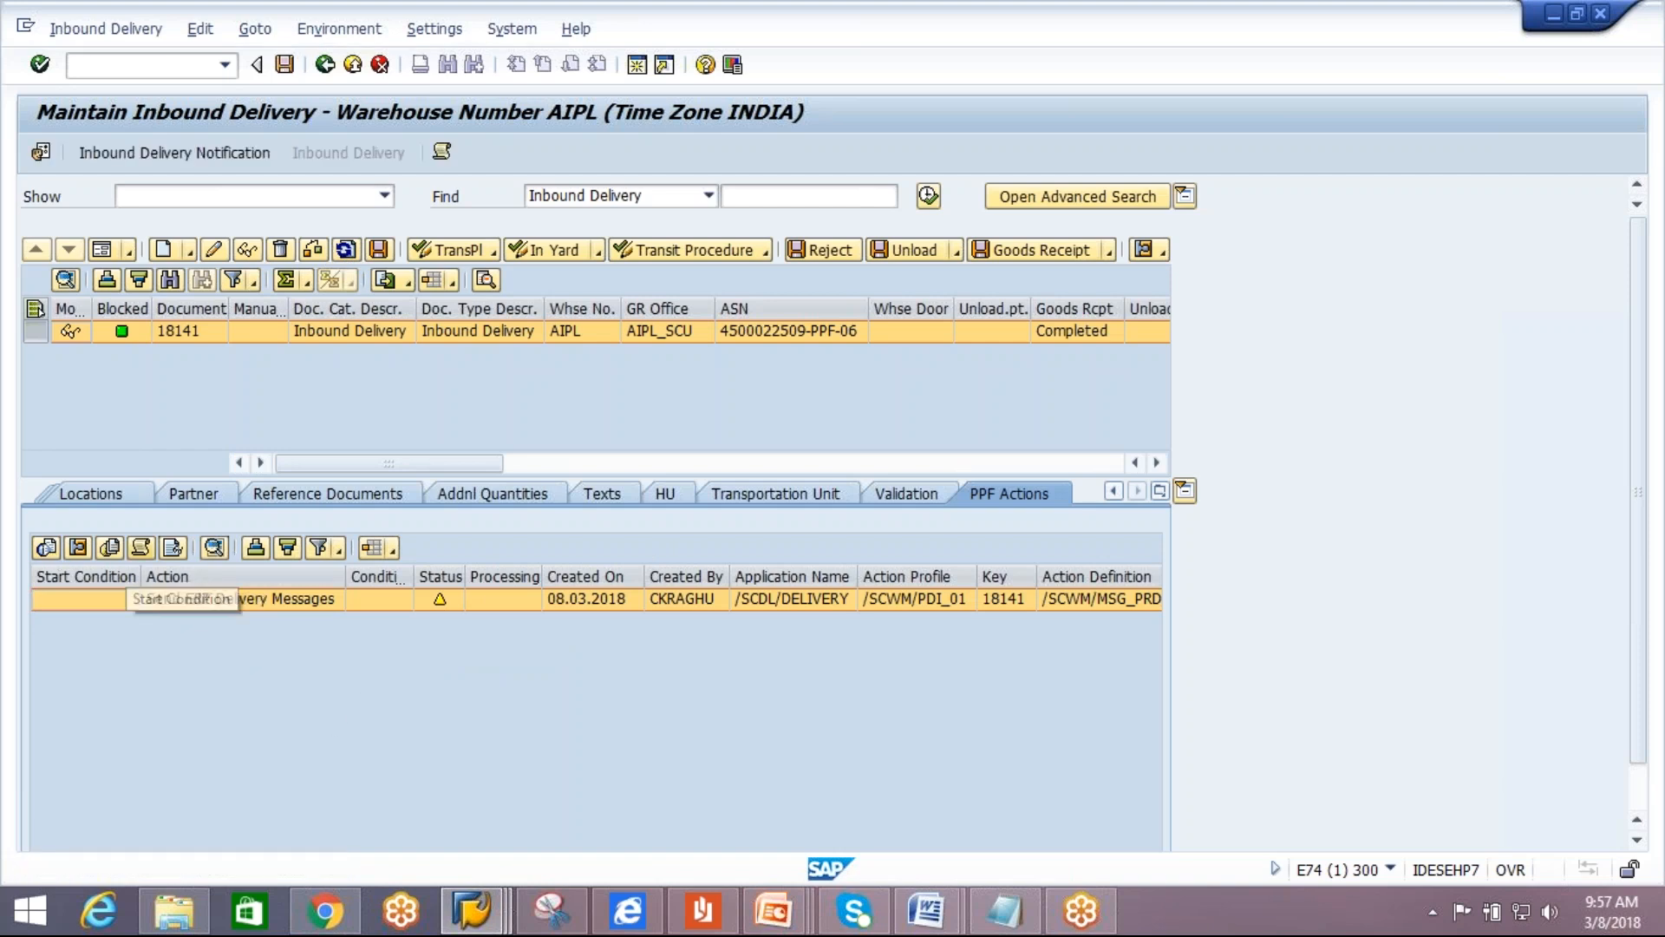
left_click(215, 548)
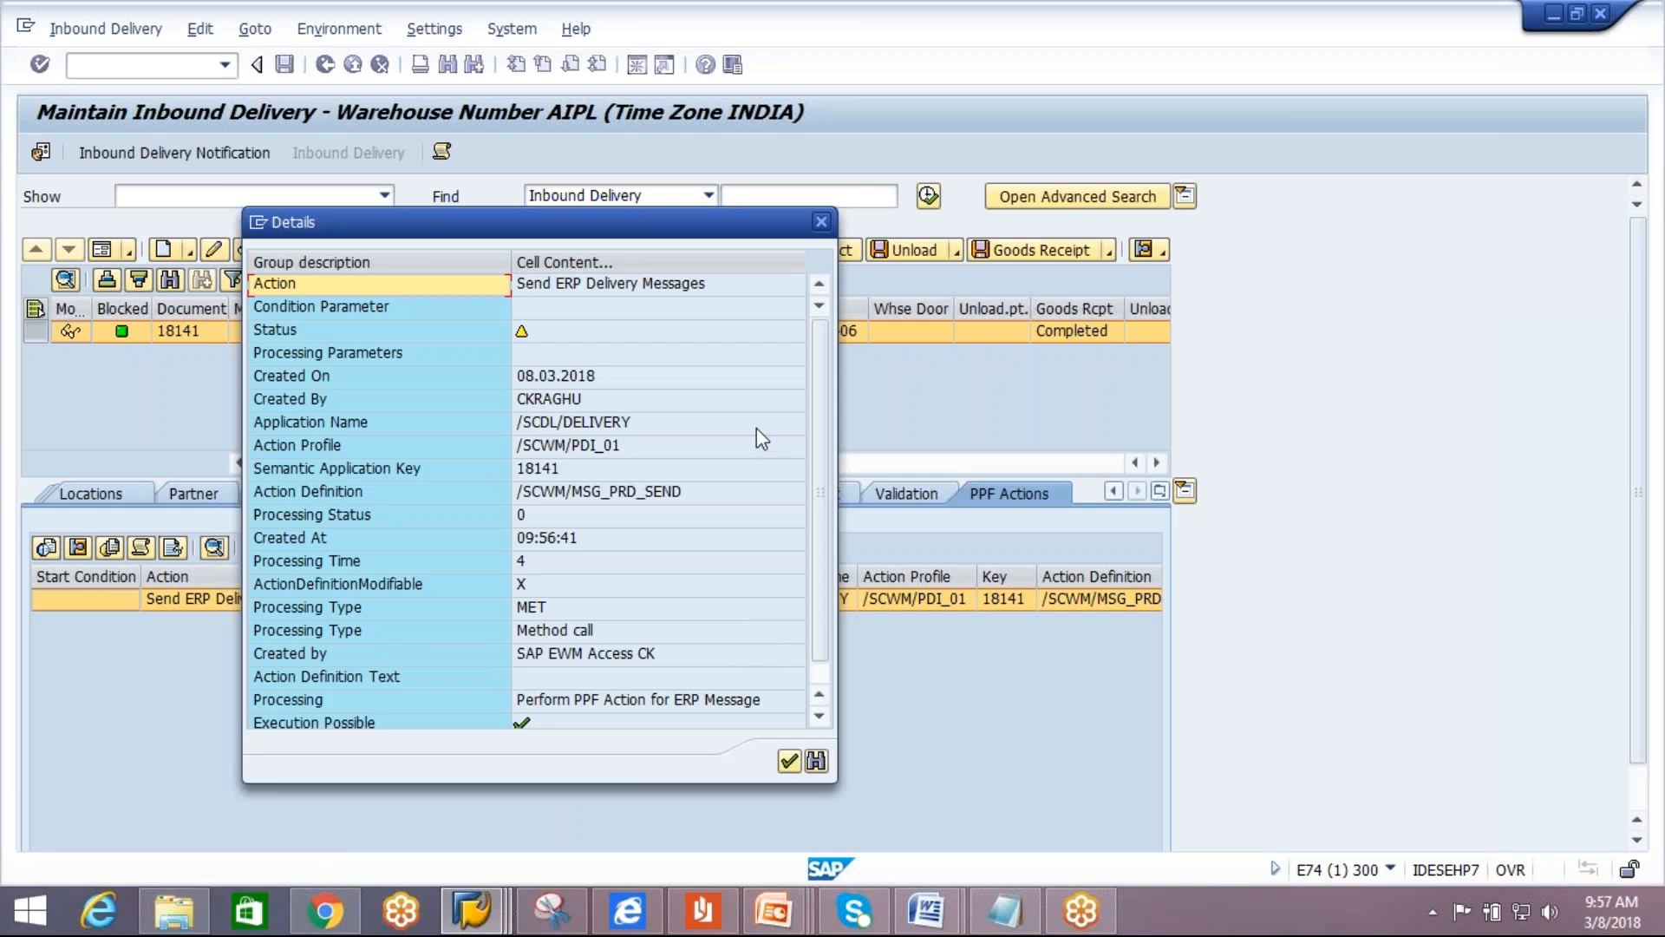
left_click(822, 222)
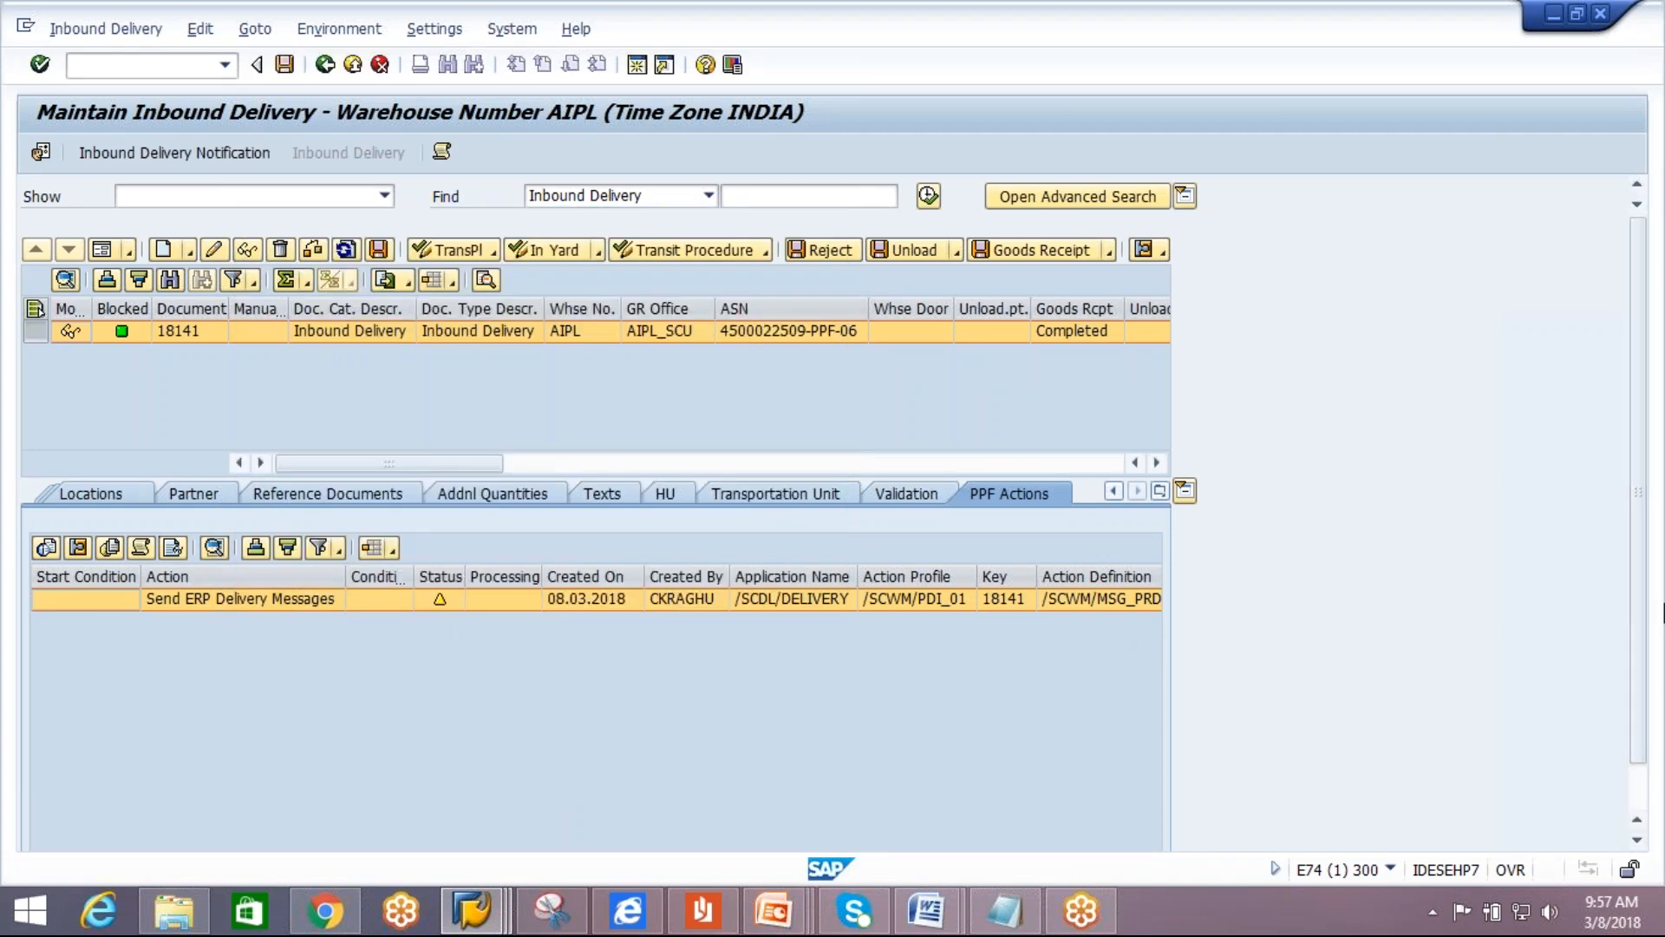
scroll(1639, 673, "down", 1)
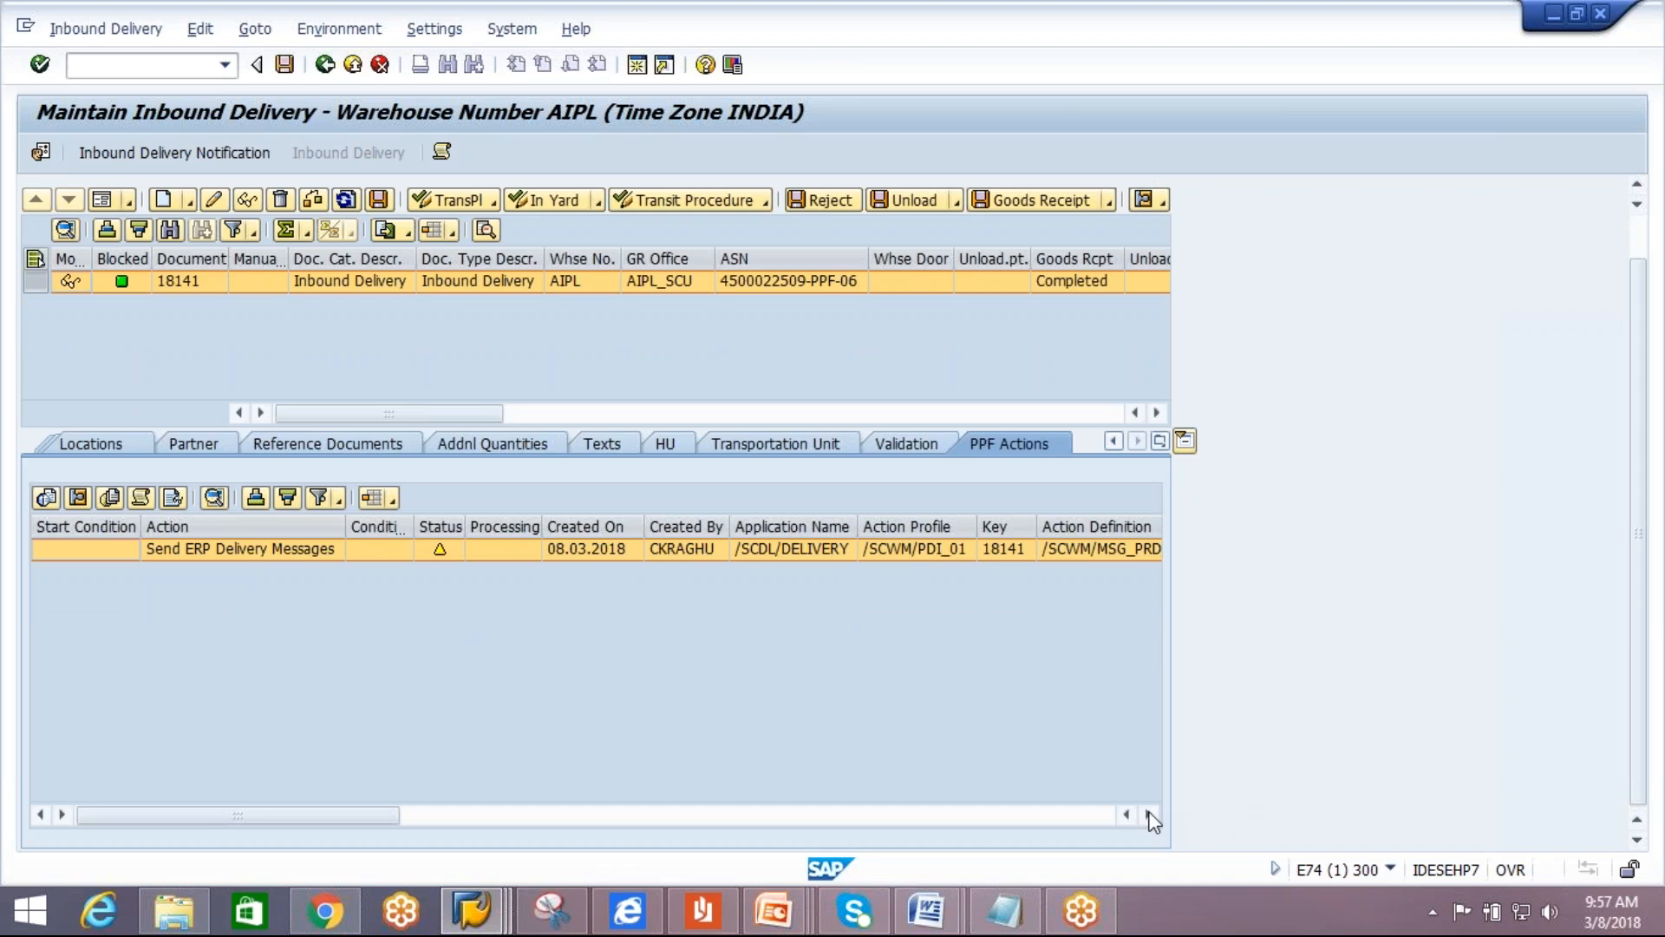
Create the putaway warehouse tasks for all items of the inbound delivery as a follow-on function and return to the delivery.
left_click(1148, 815)
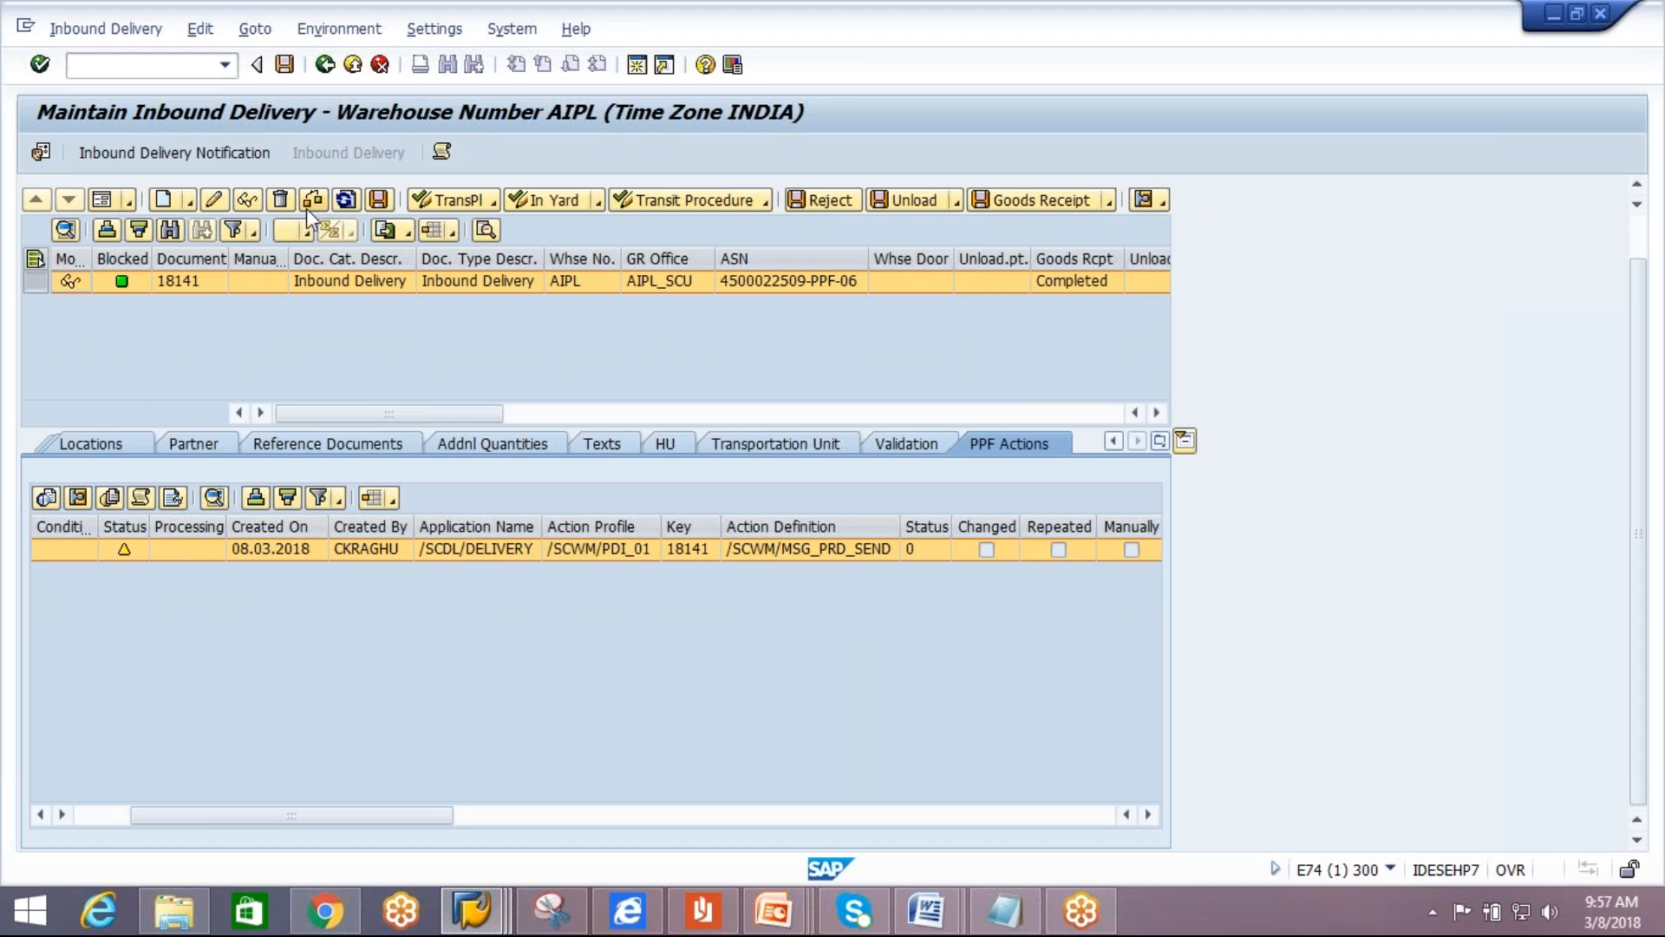
left_click(106, 29)
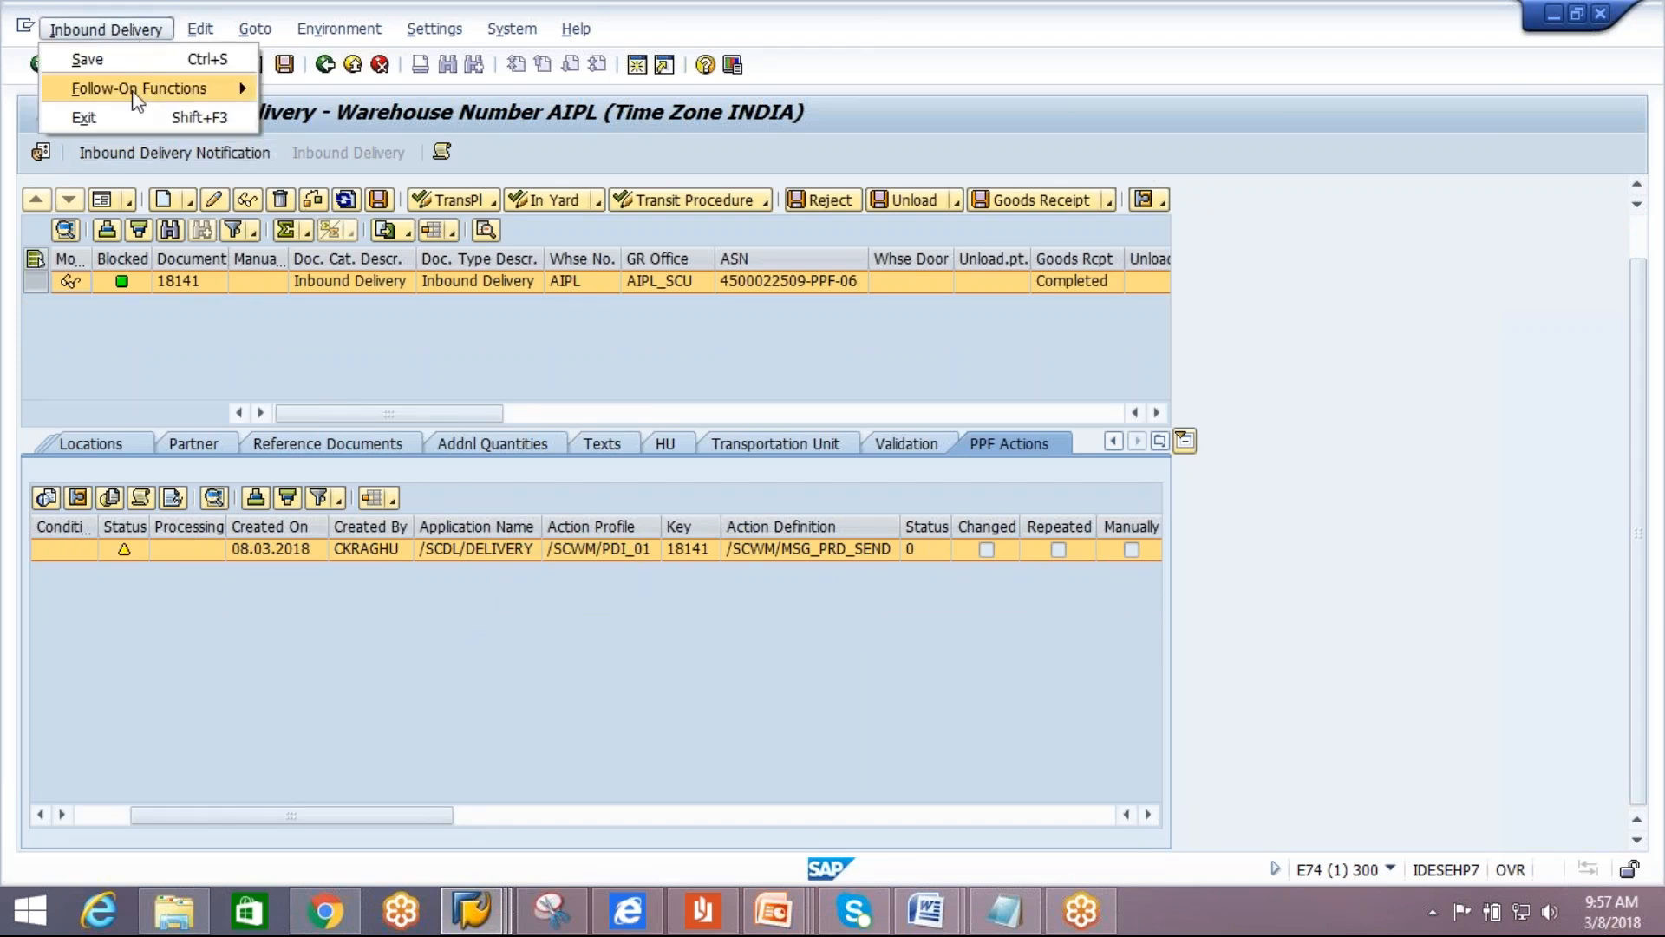
mouse_move(139, 90)
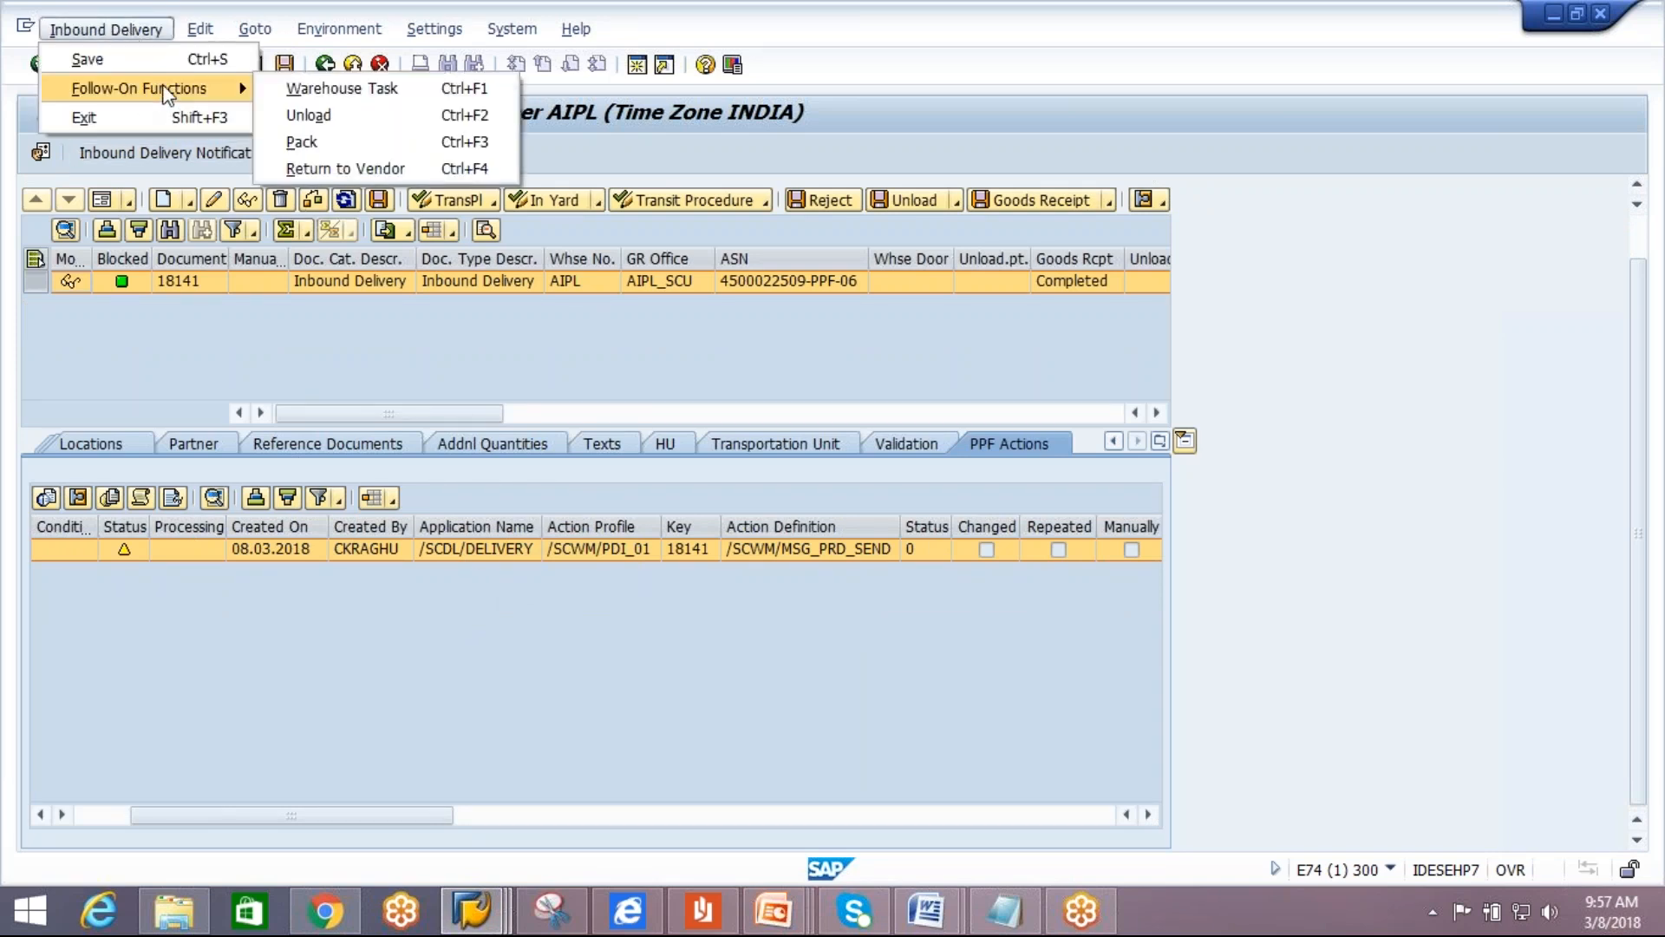
left_click(375, 88)
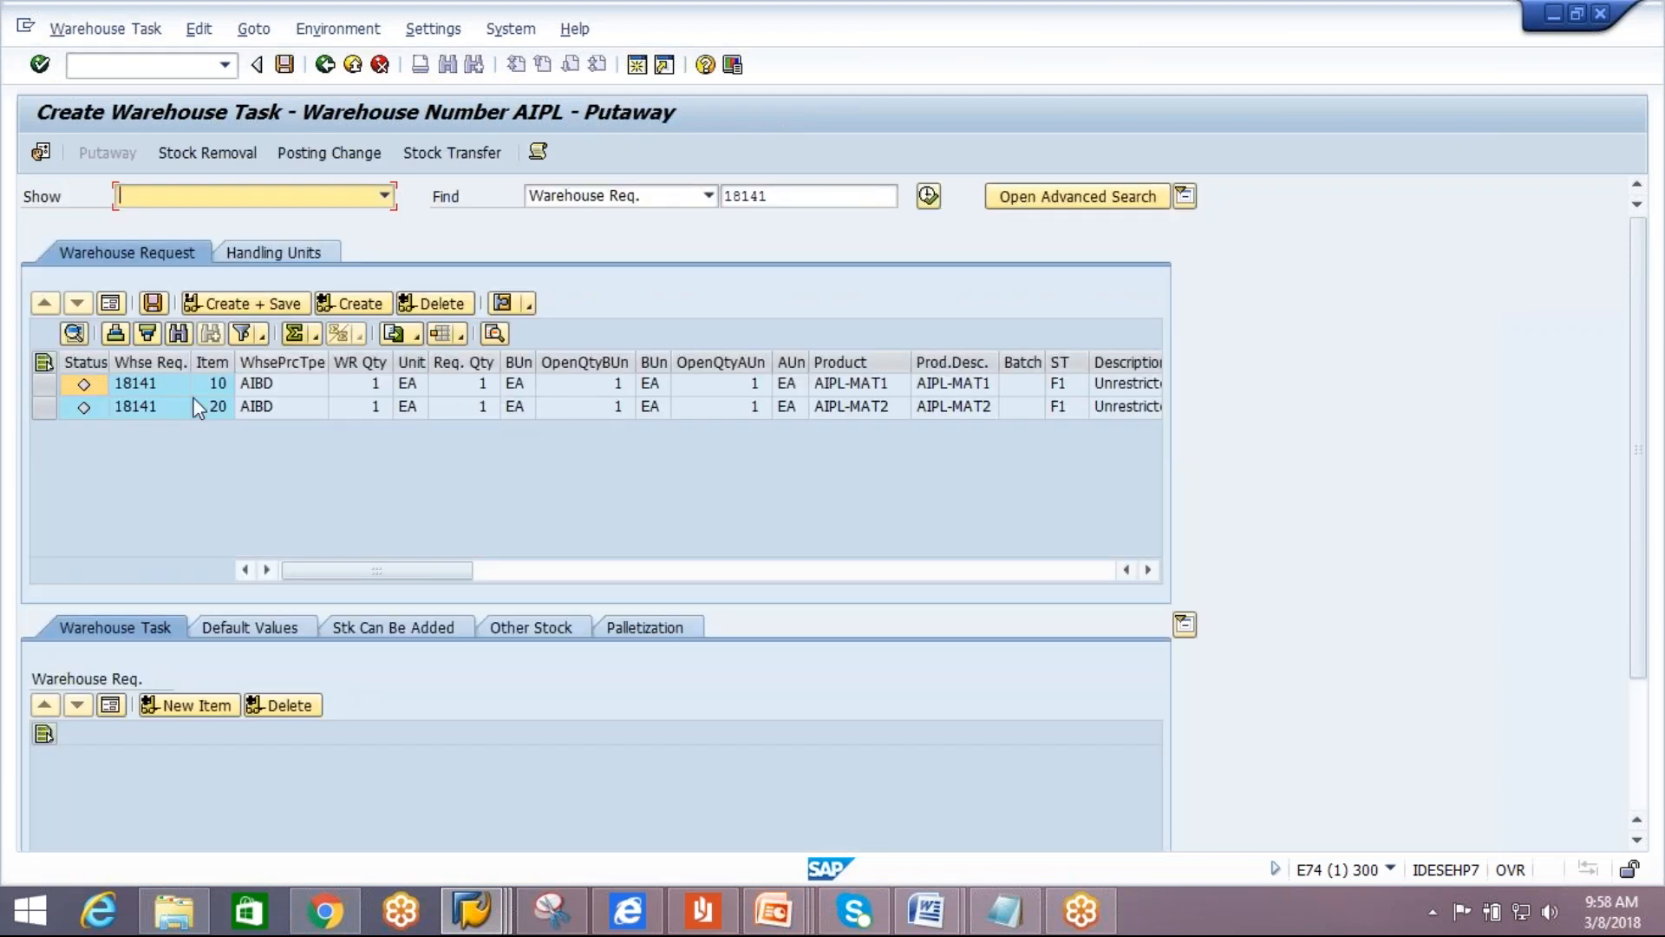
left_click(43, 361)
left_click(360, 303)
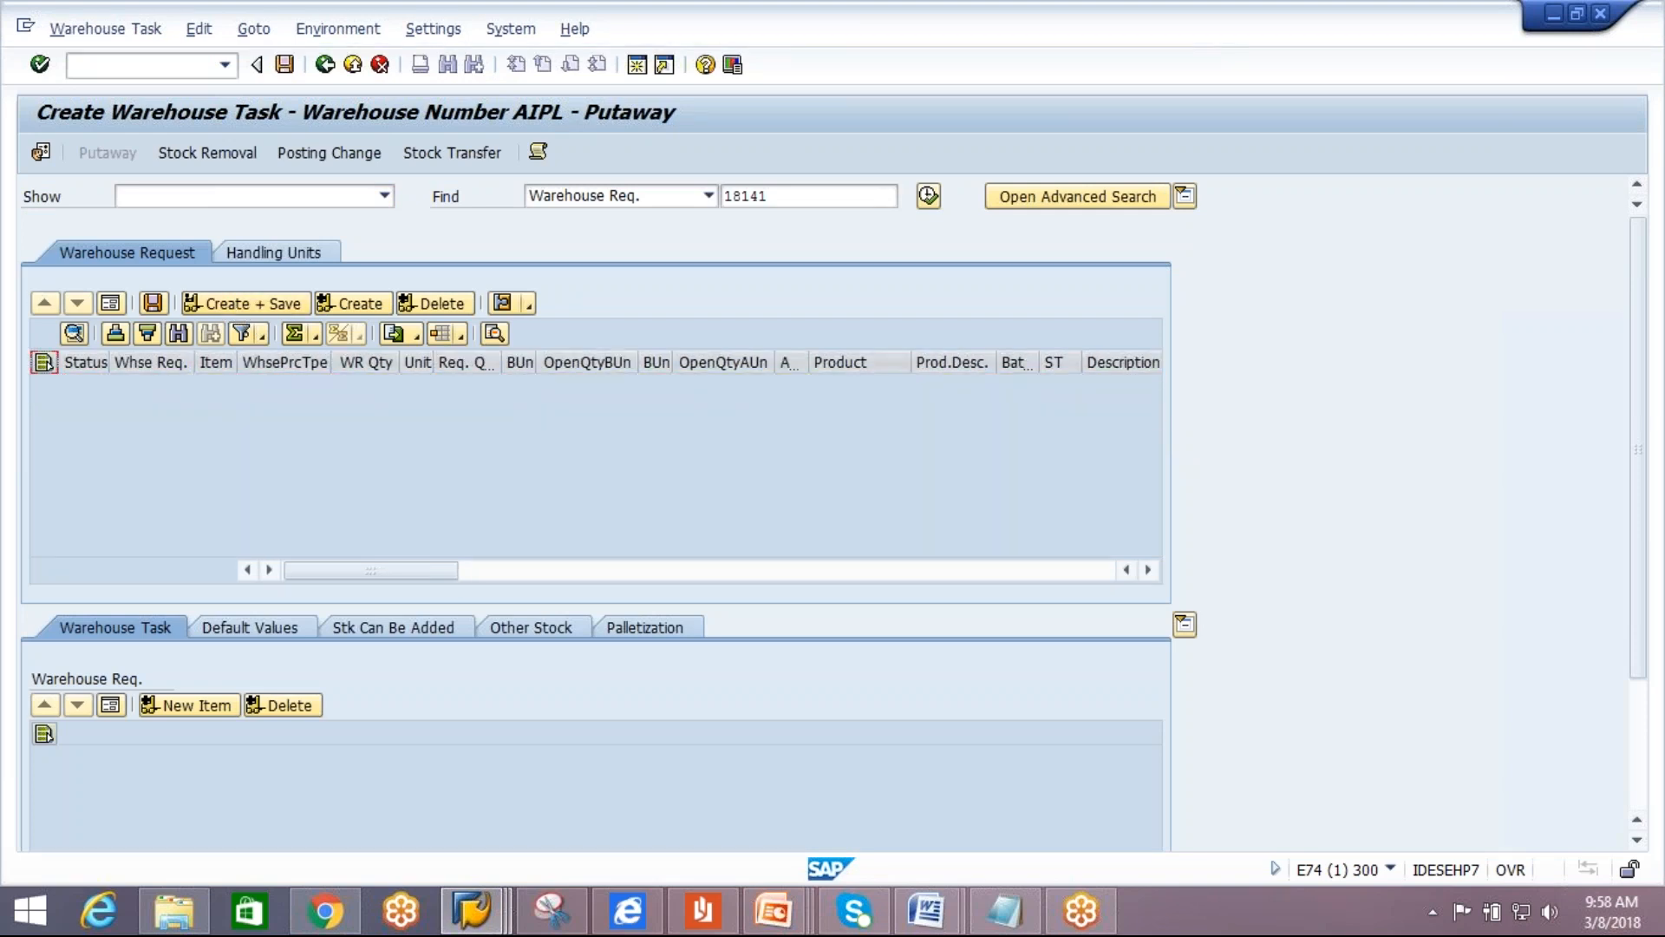
left_click(327, 75)
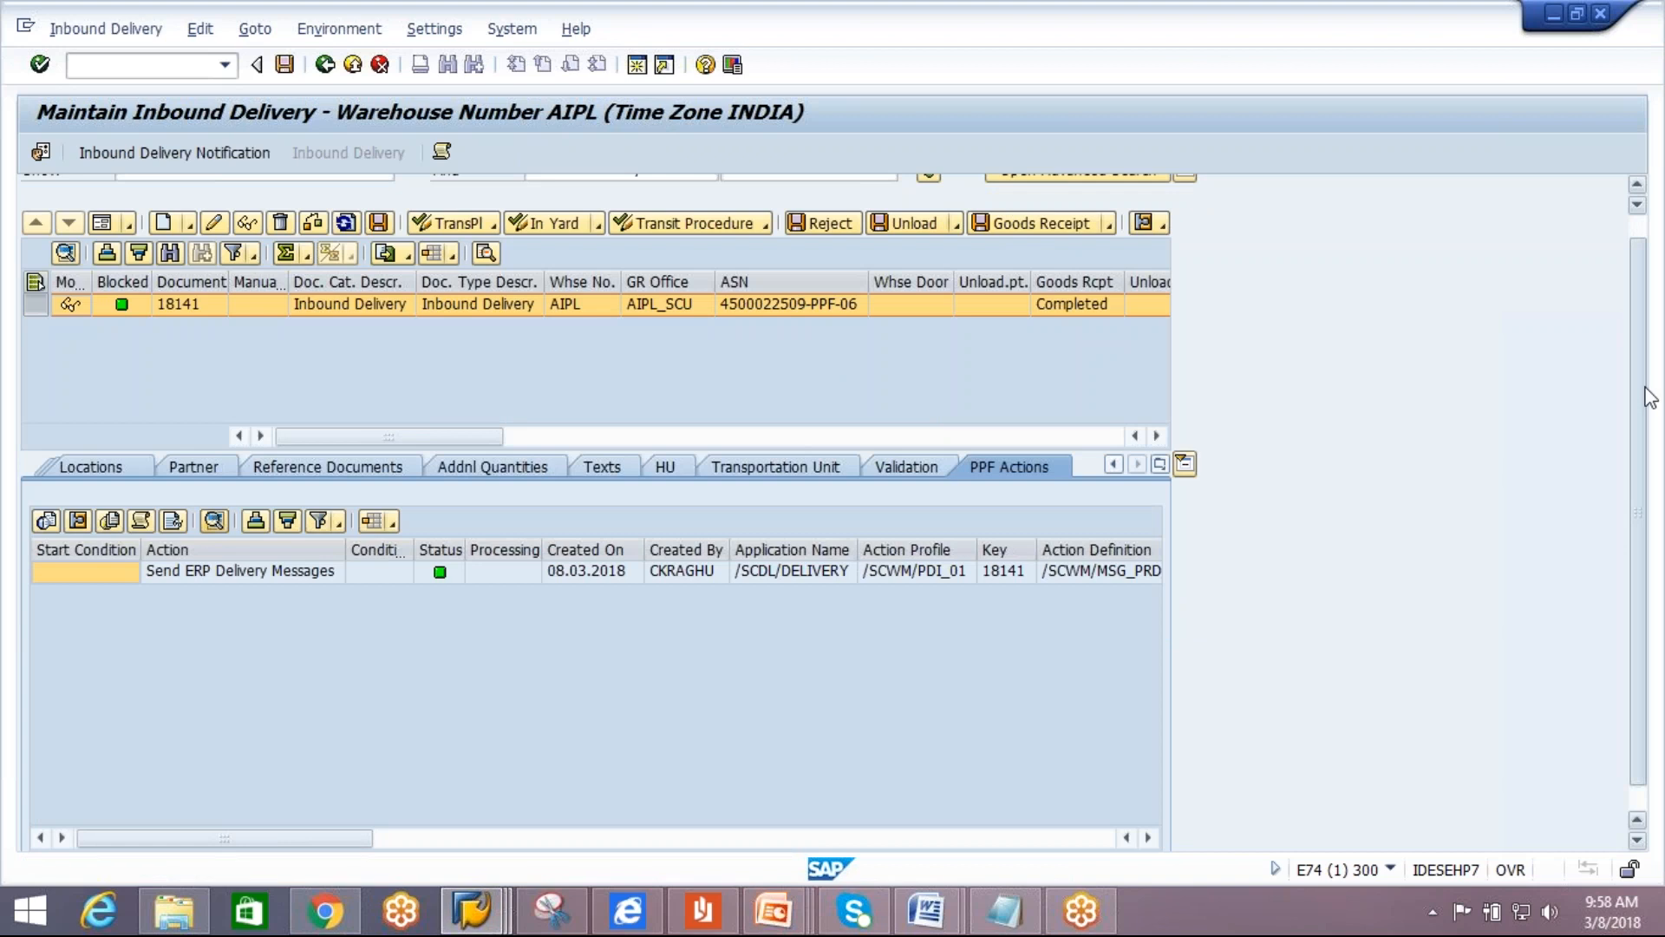
Search for all inbound deliveries without entering a document number.
left_click_drag(1641, 389, 1651, 328)
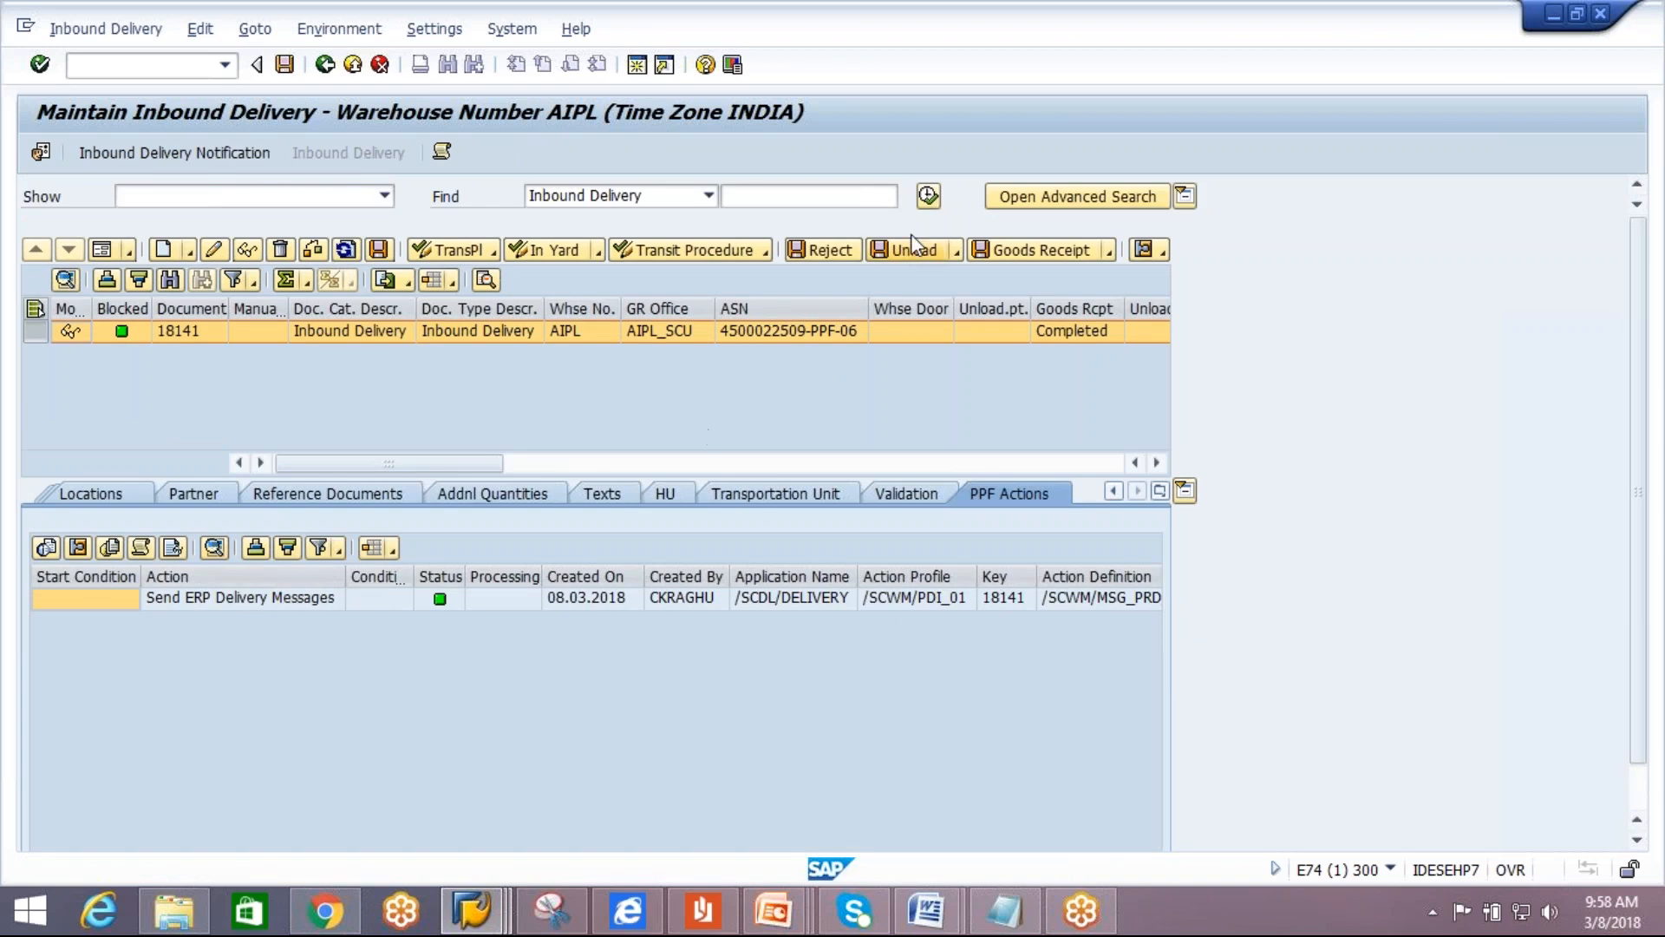
left_click(928, 195)
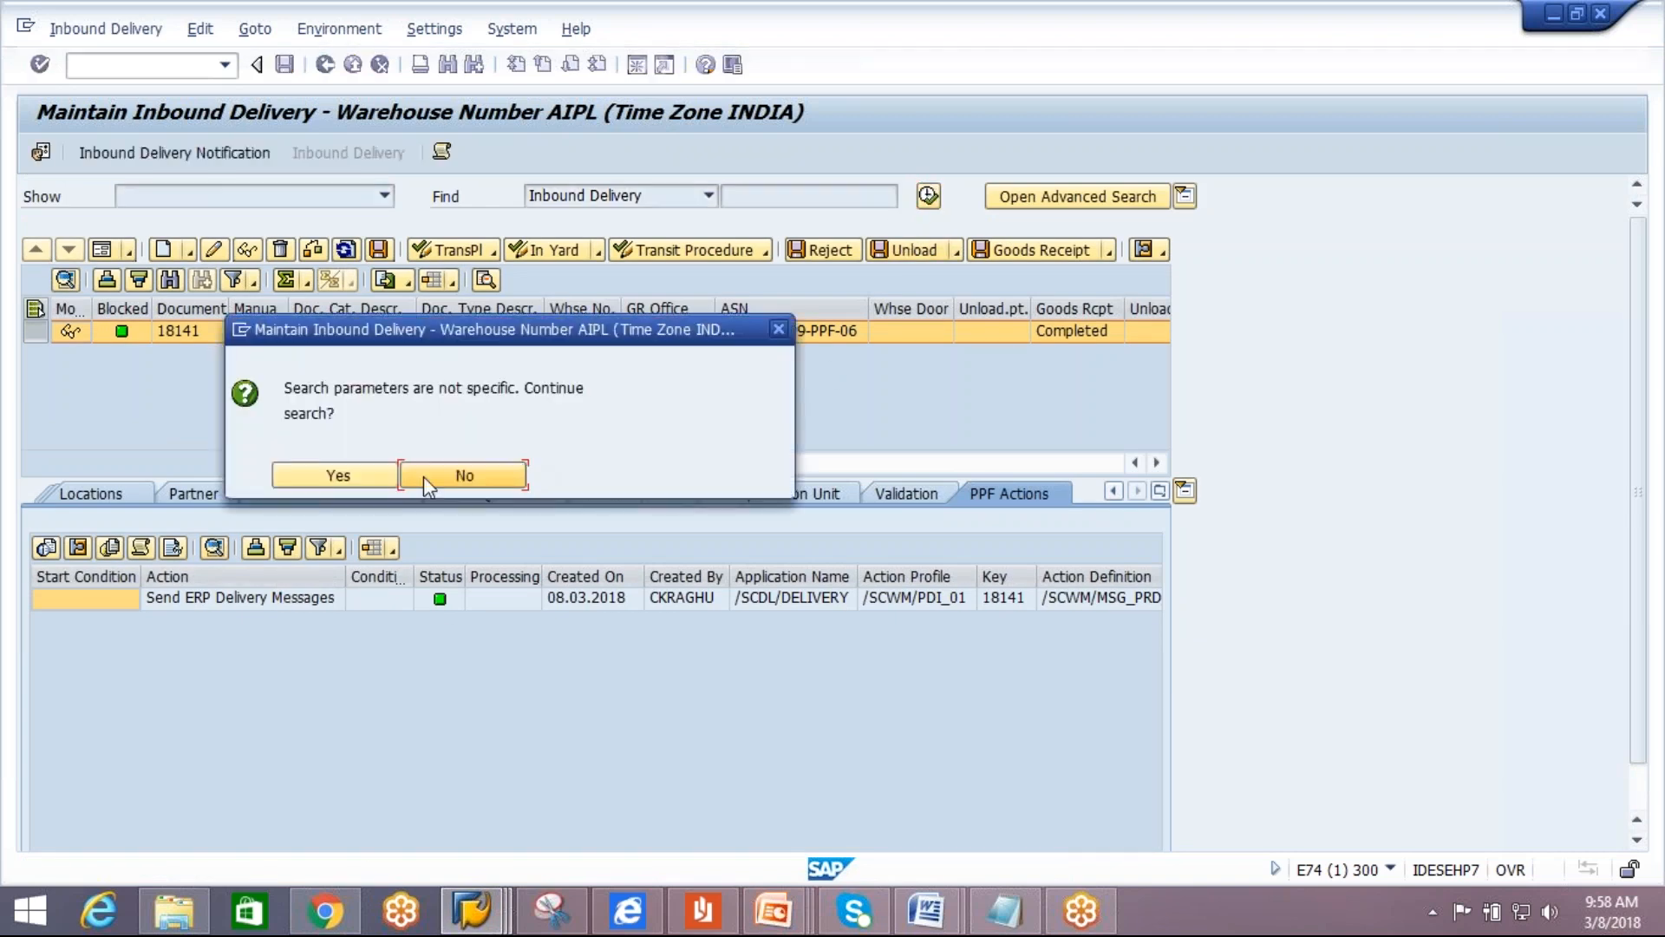
left_click(359, 477)
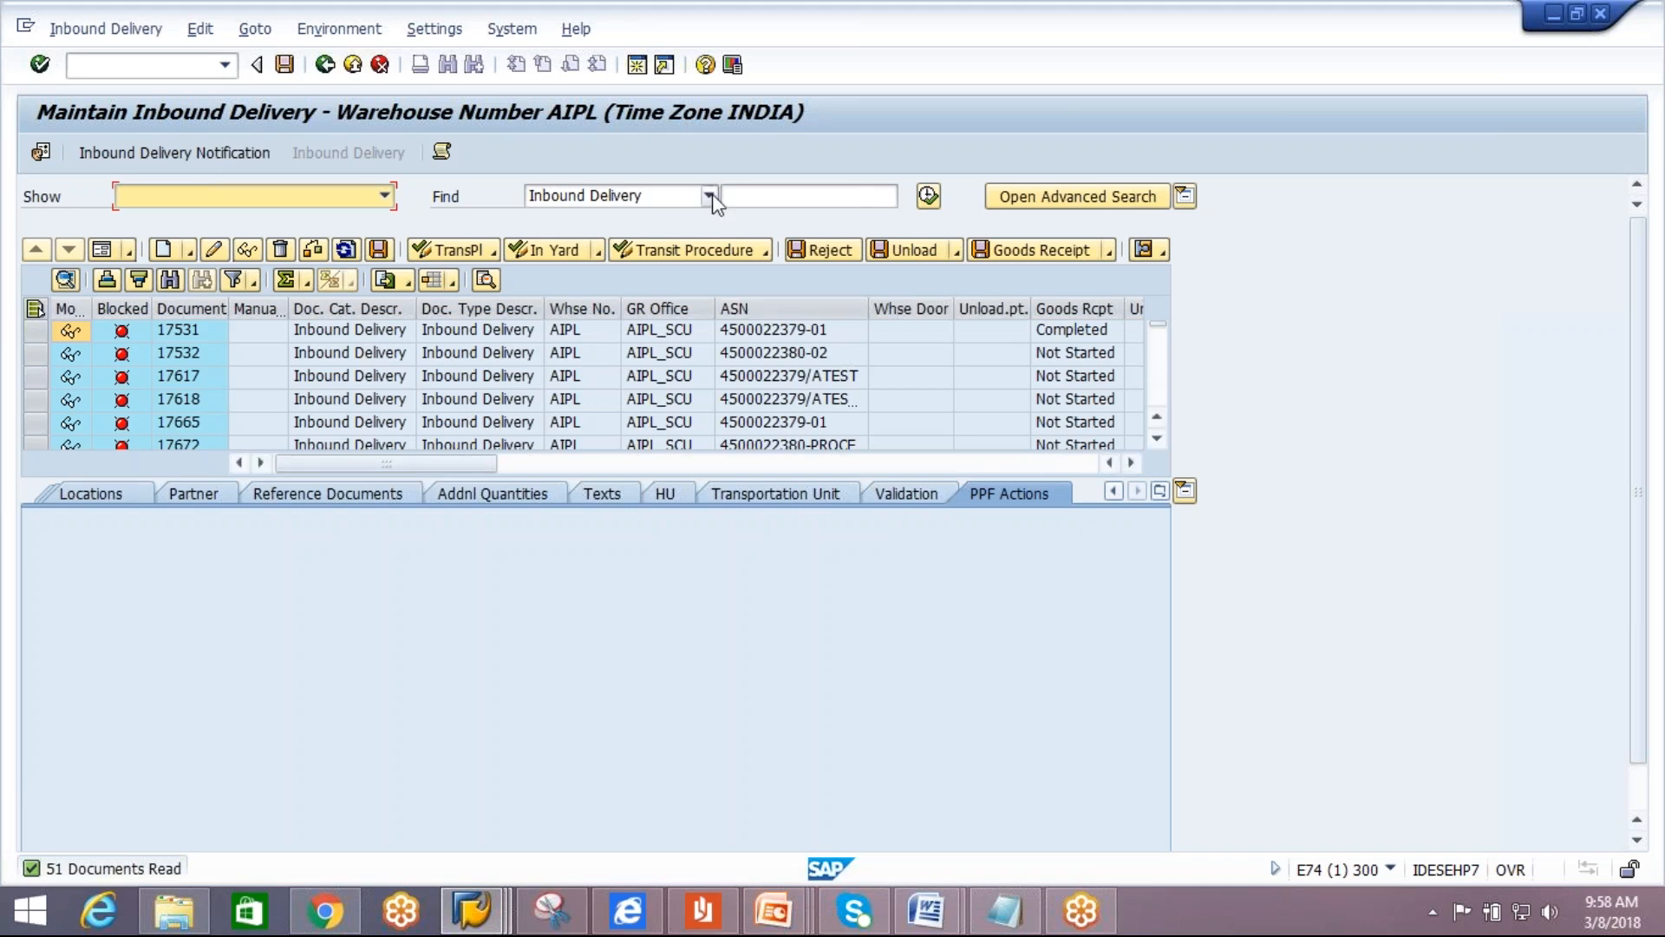
List all inbound delivery notifications, open the inbound delivery of the one with ASN ending PPF-06, and display its PPF actions.
left_click(207, 149)
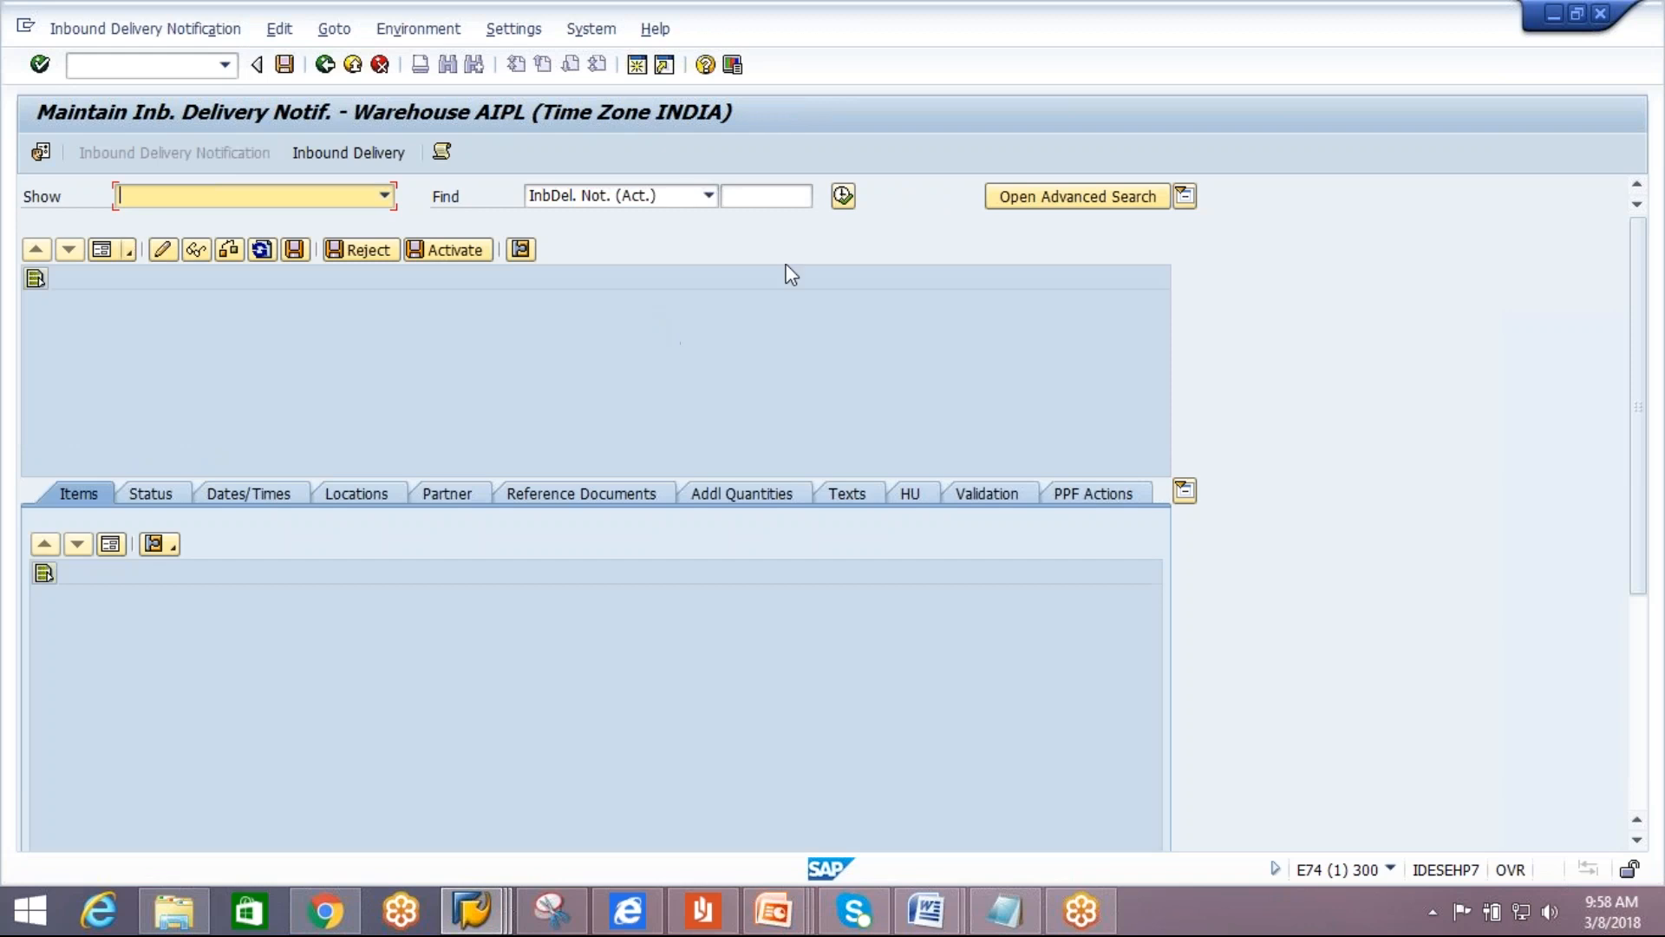
left_click(840, 200)
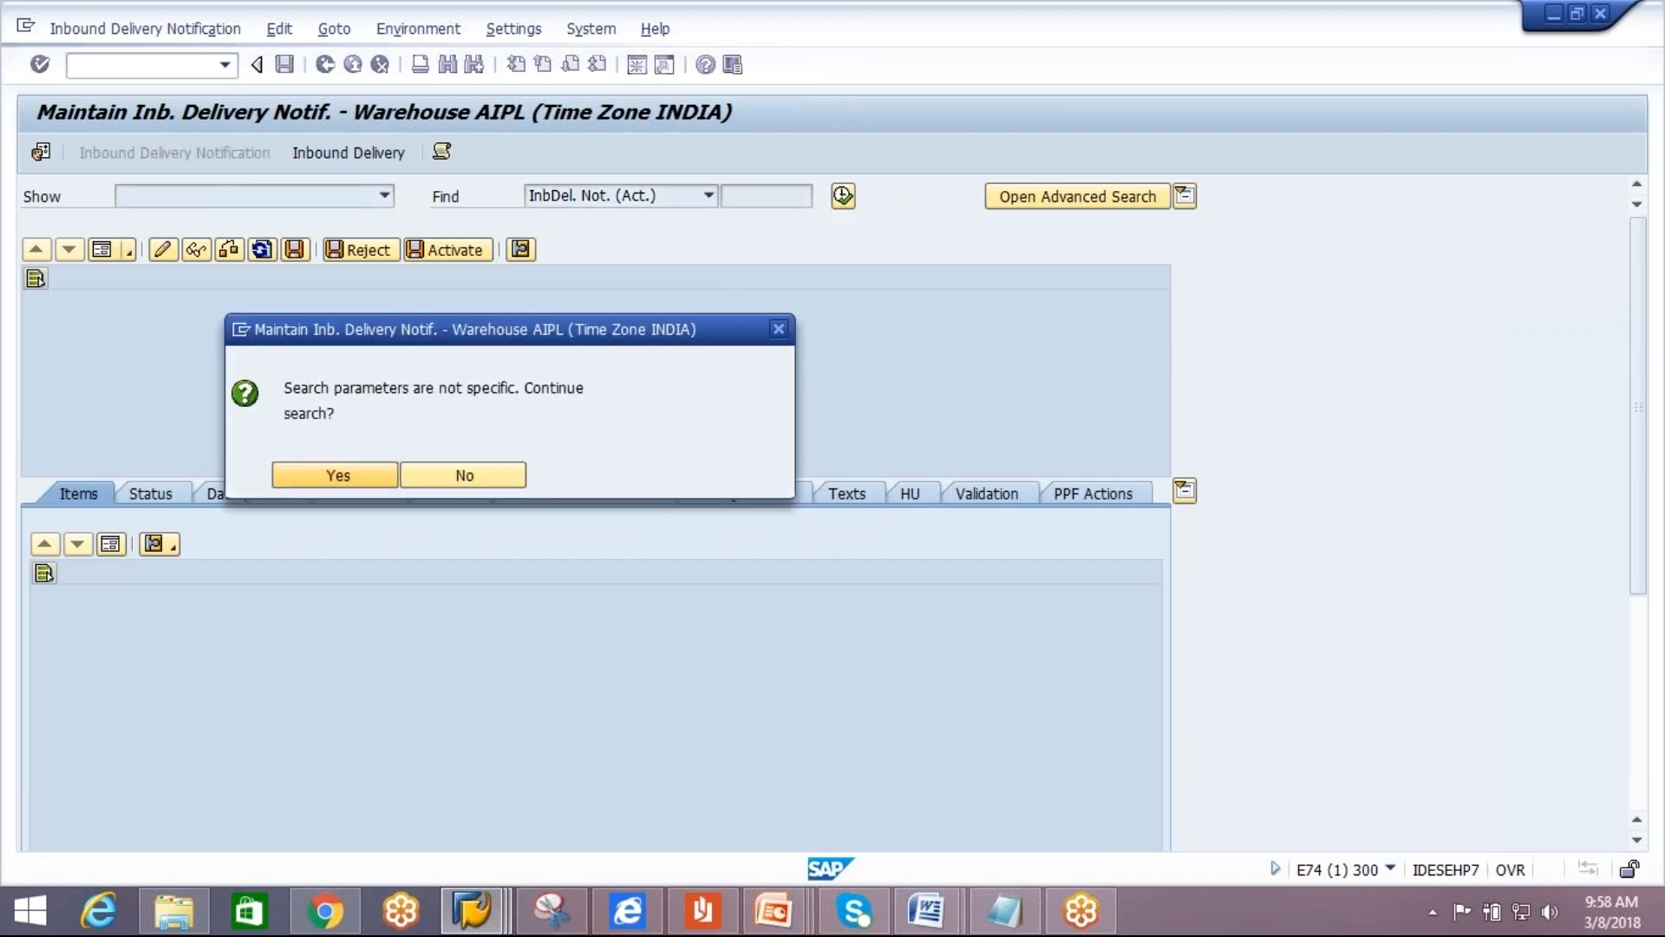
key("Return")
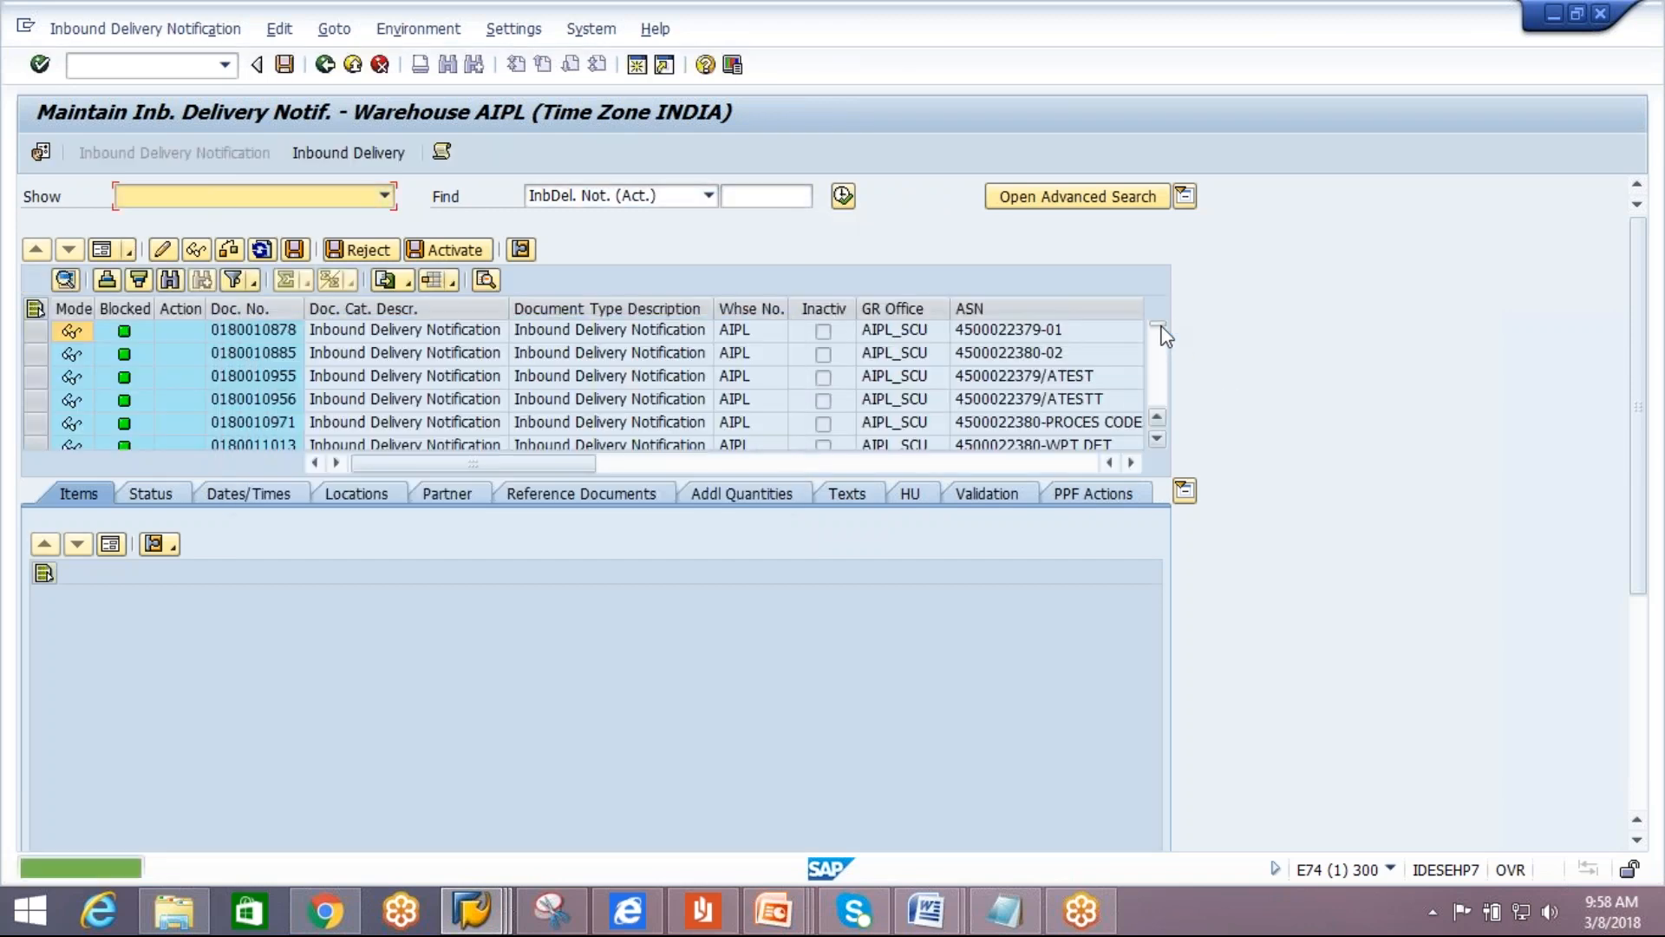
left_click(1157, 439)
left_click(260, 400)
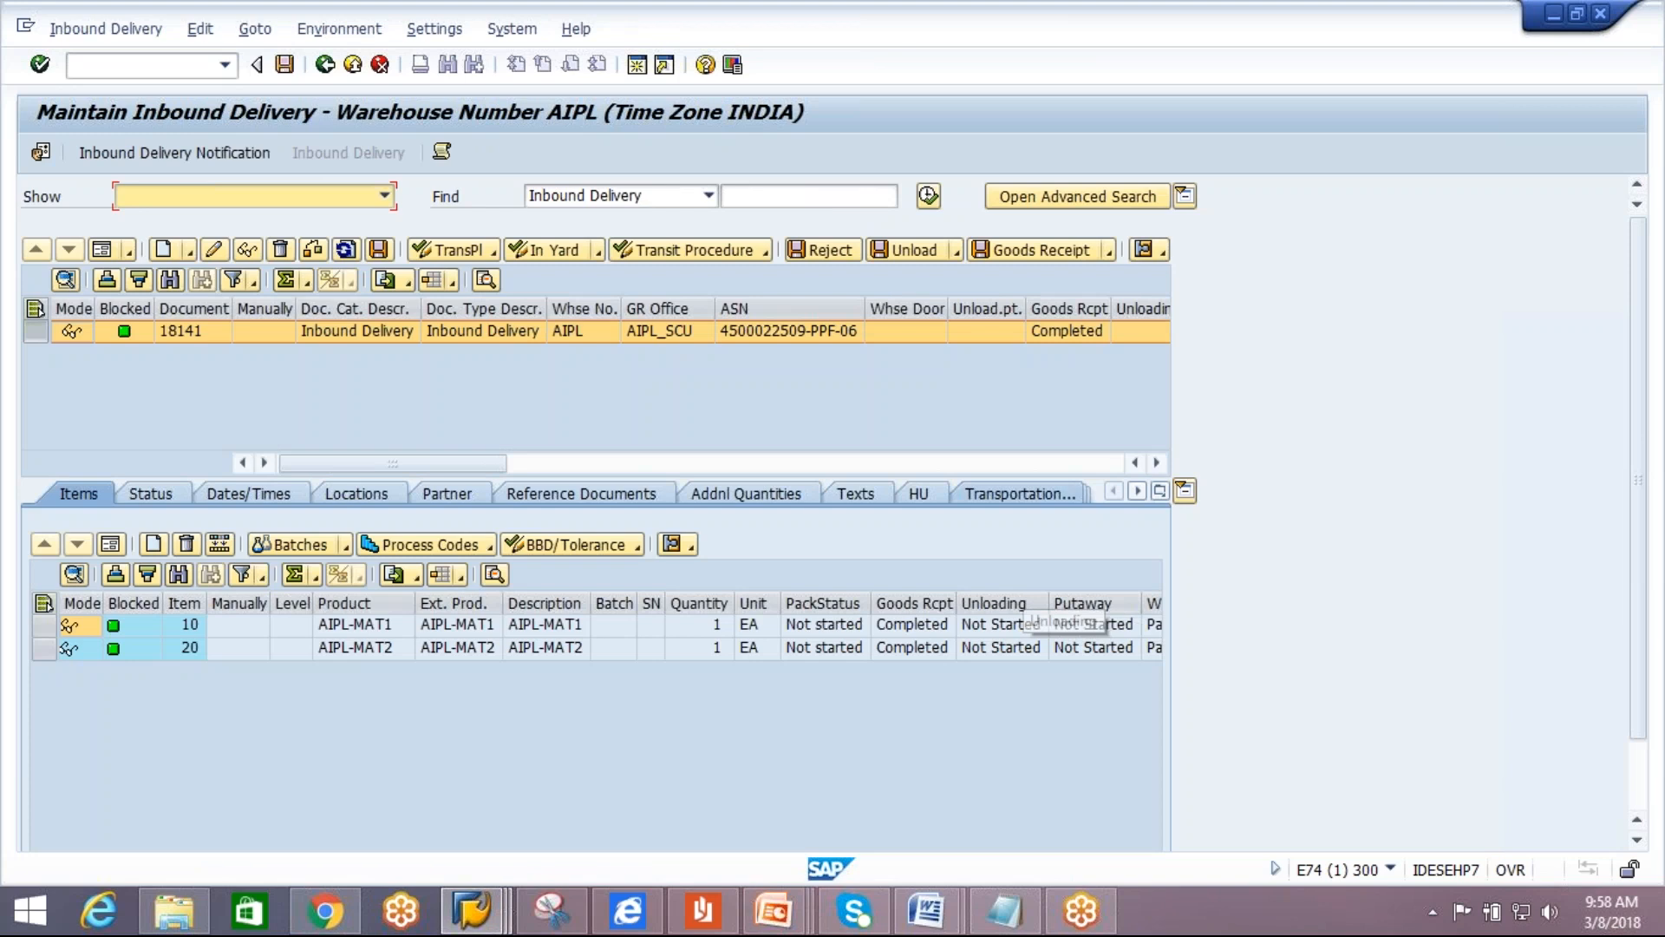
left_click(1184, 491)
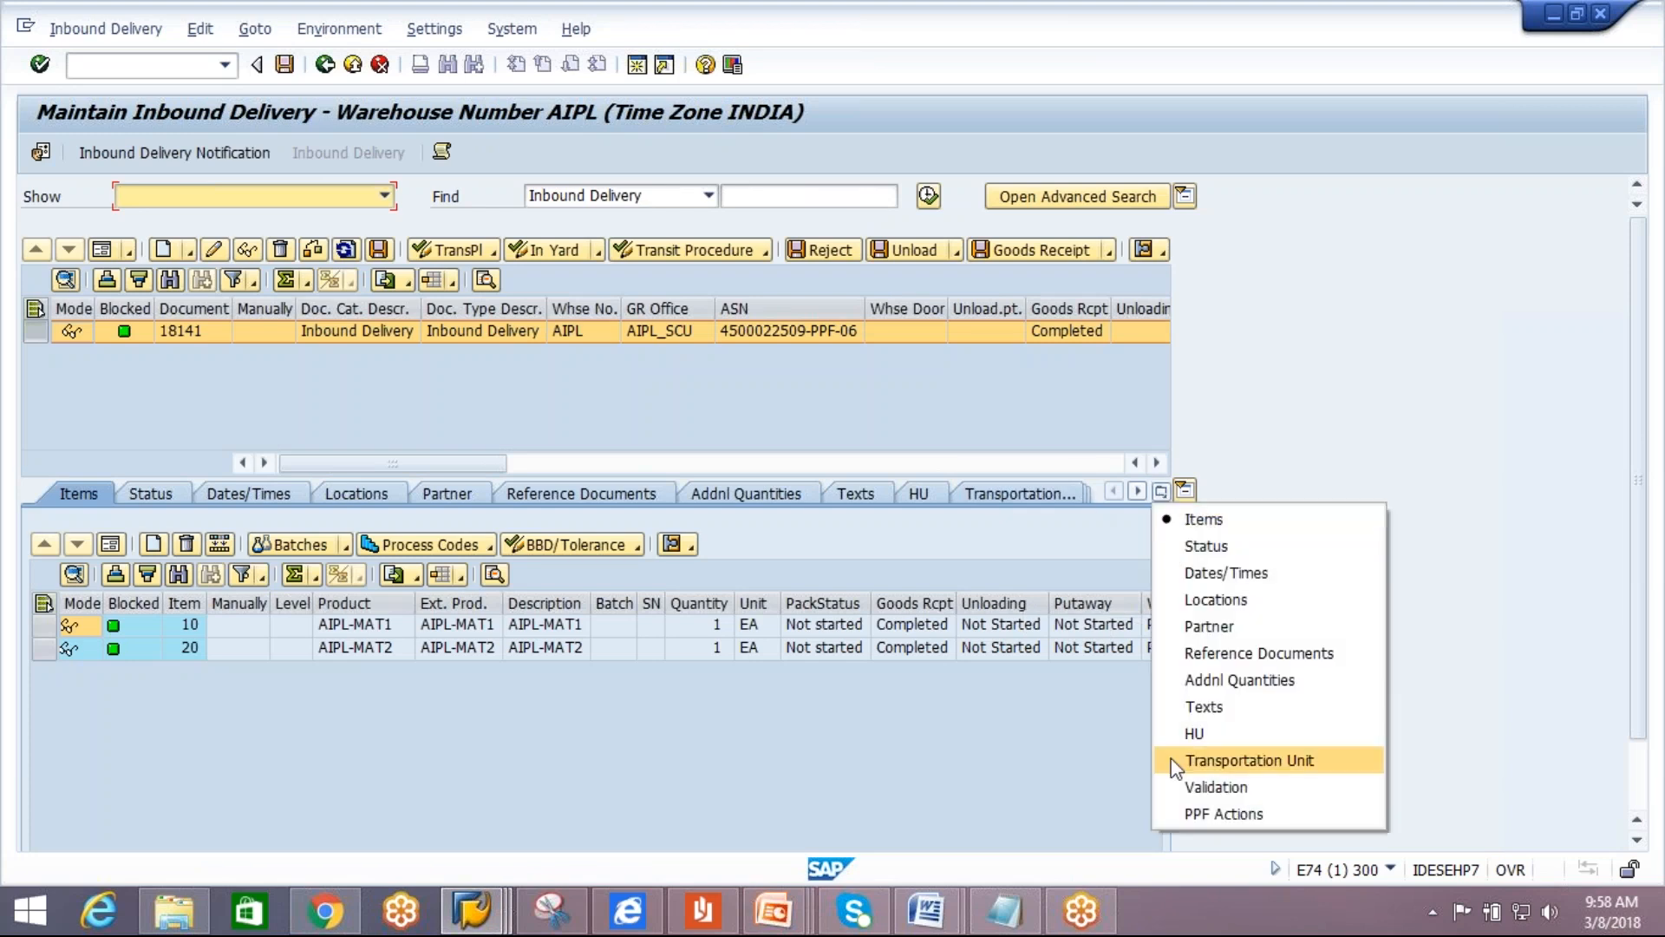
left_click(1205, 820)
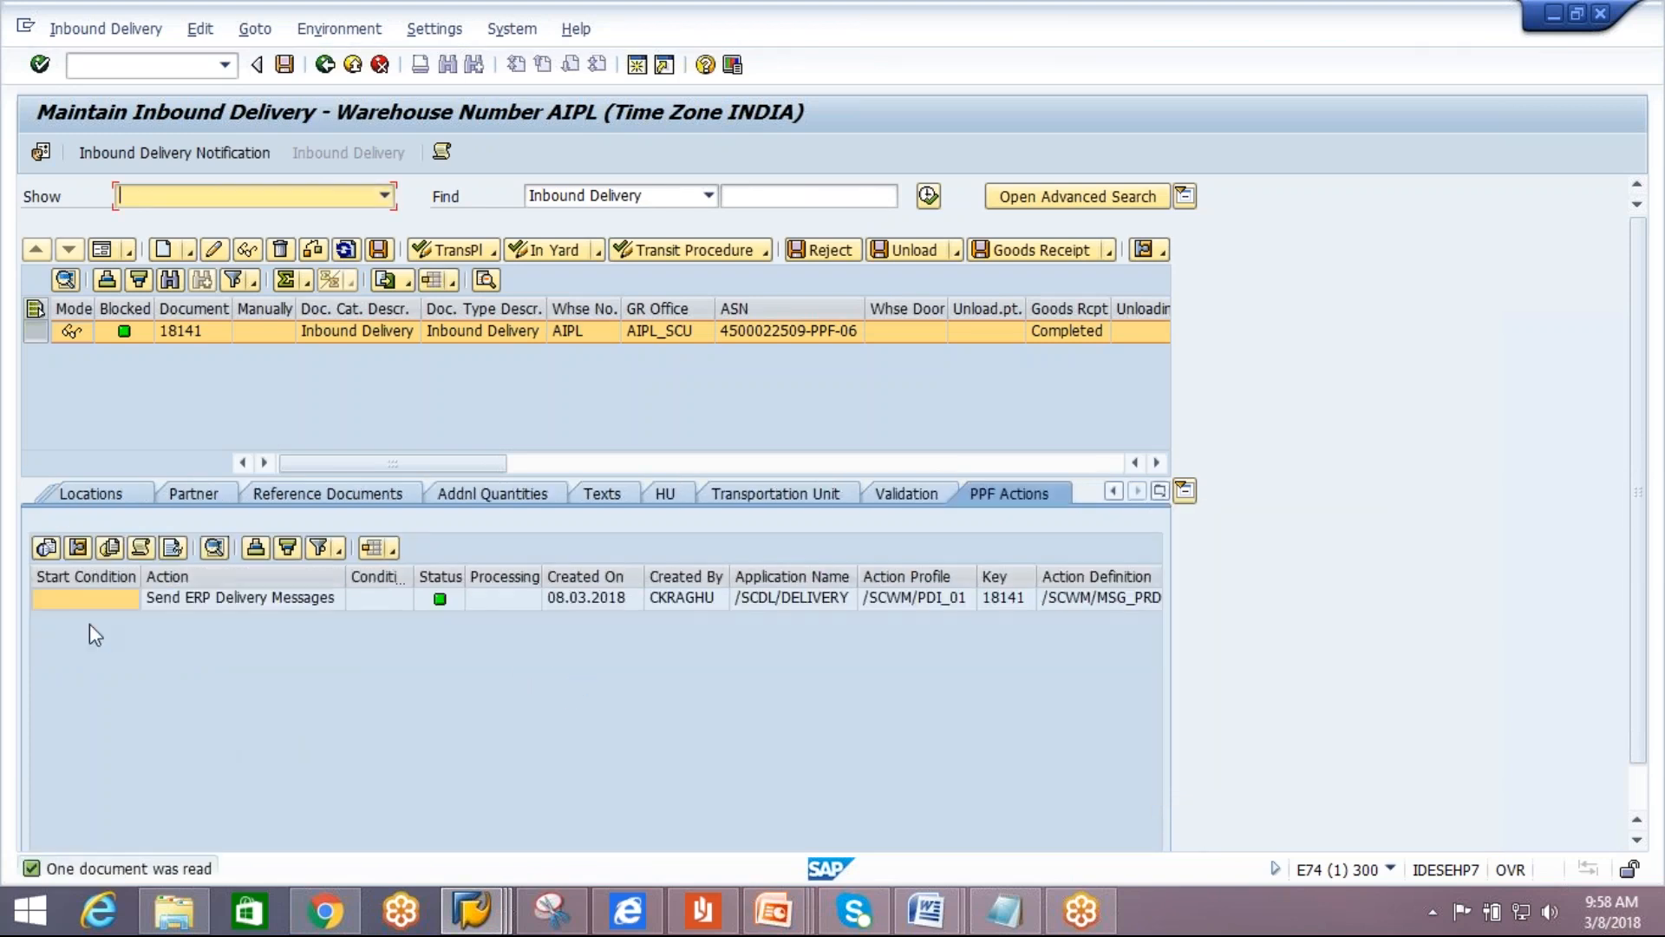
Select the Send ERP Delivery Messages action and check the document type in the inbound delivery's header data.
left_click(92, 597)
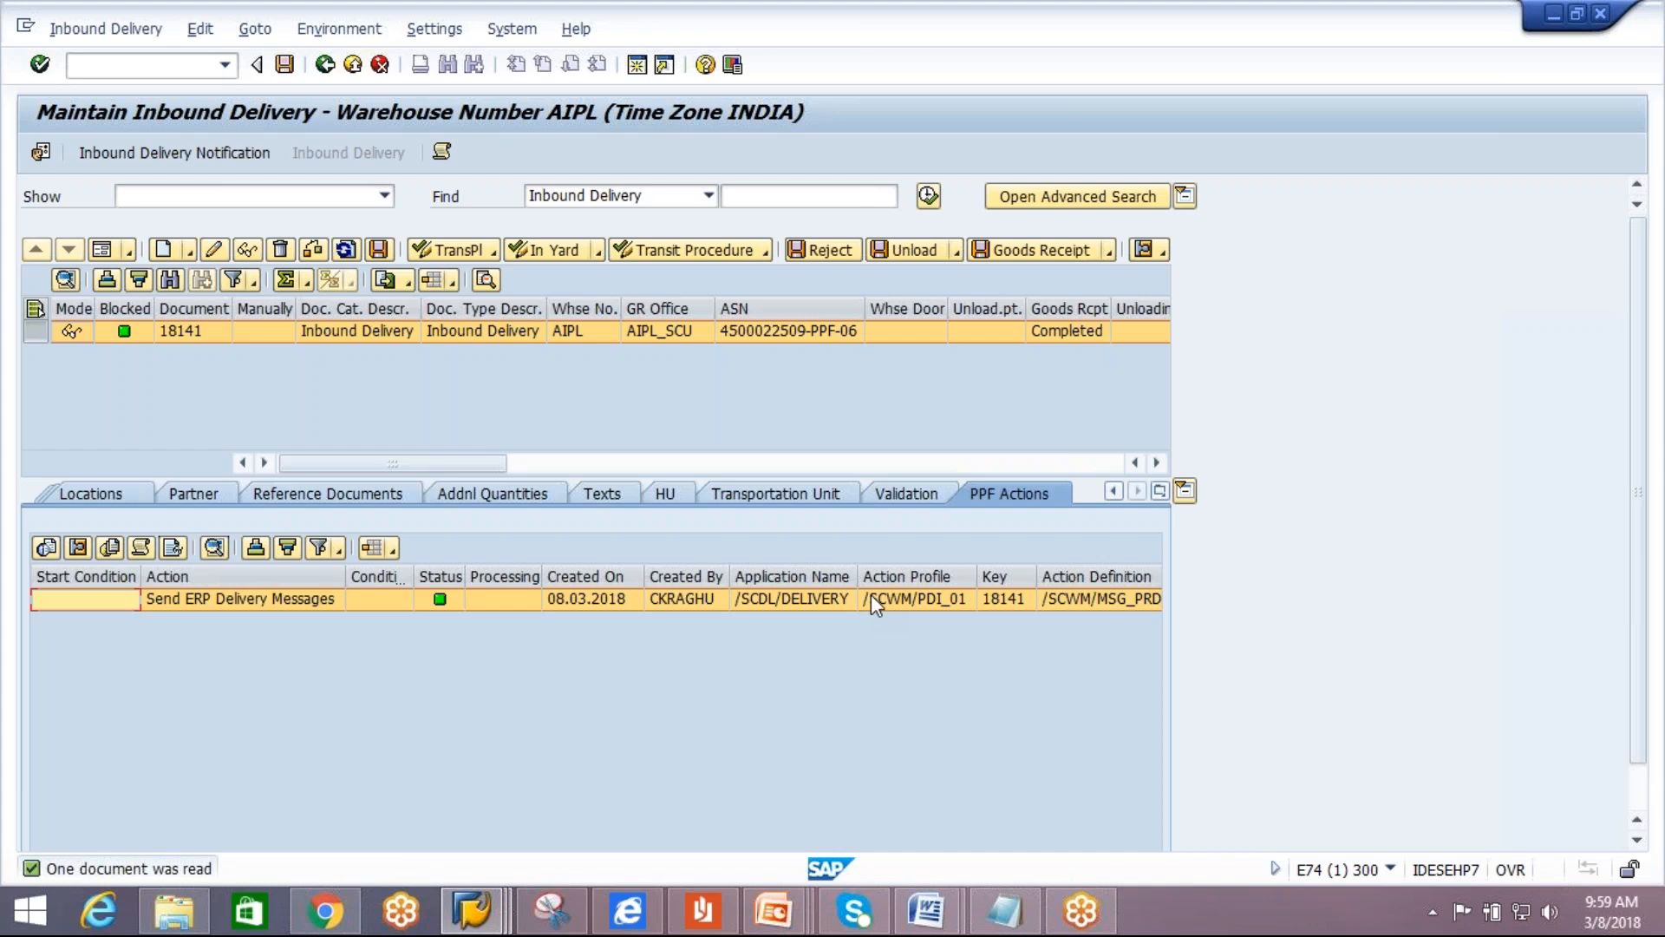
left_click(102, 253)
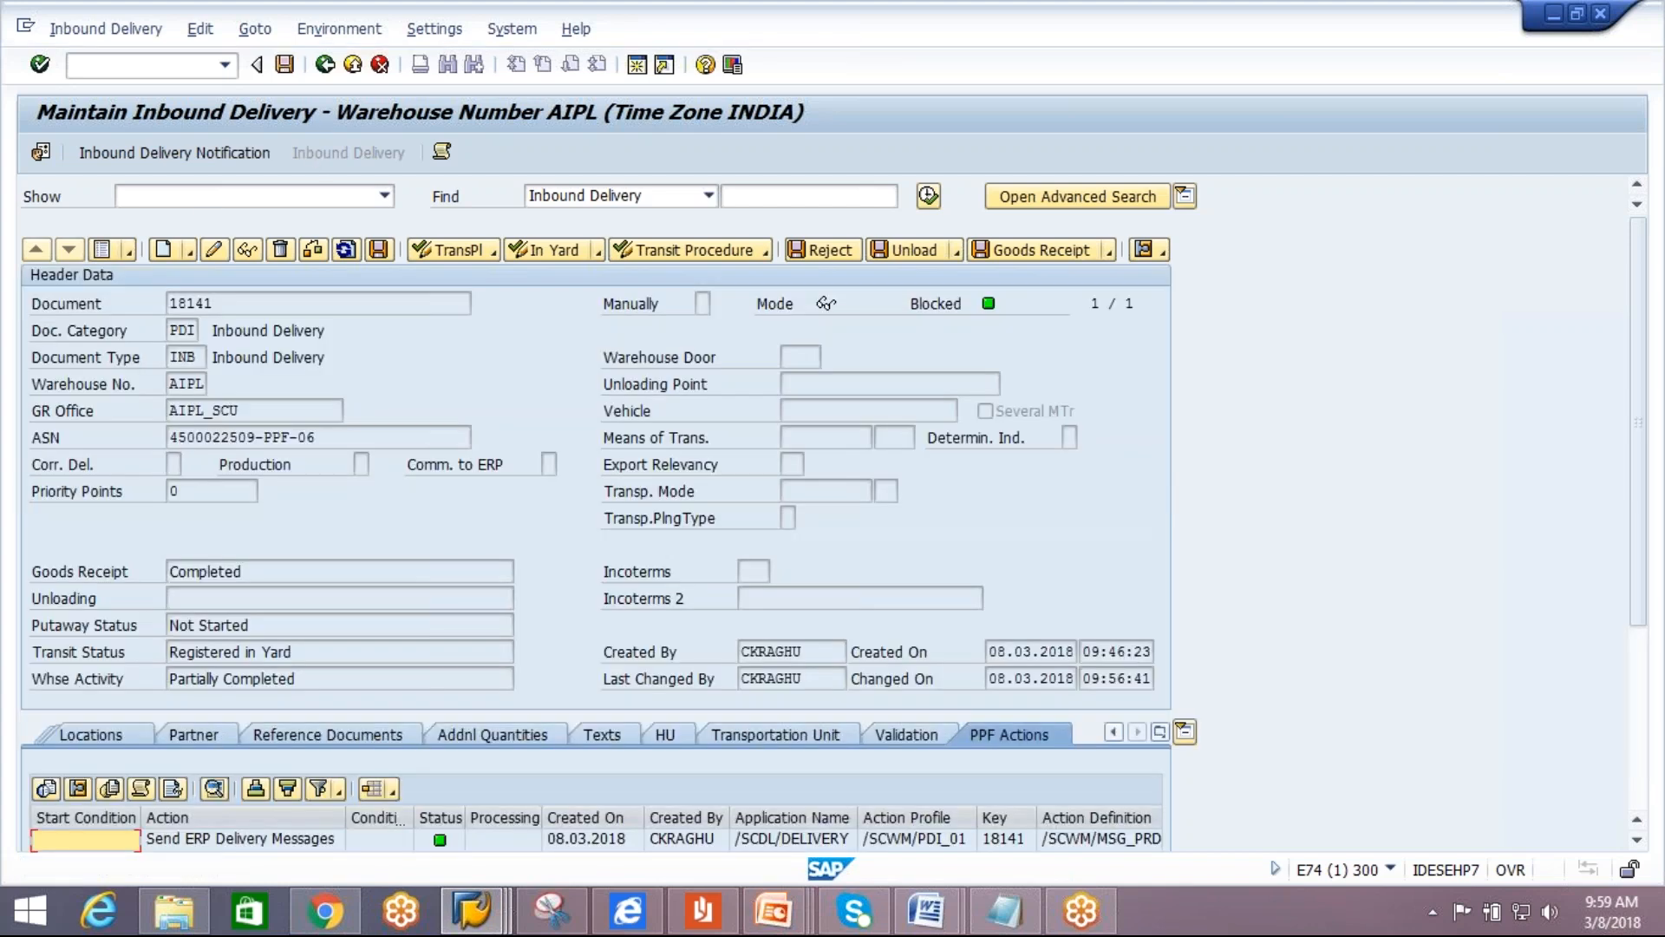
left_click(195, 363)
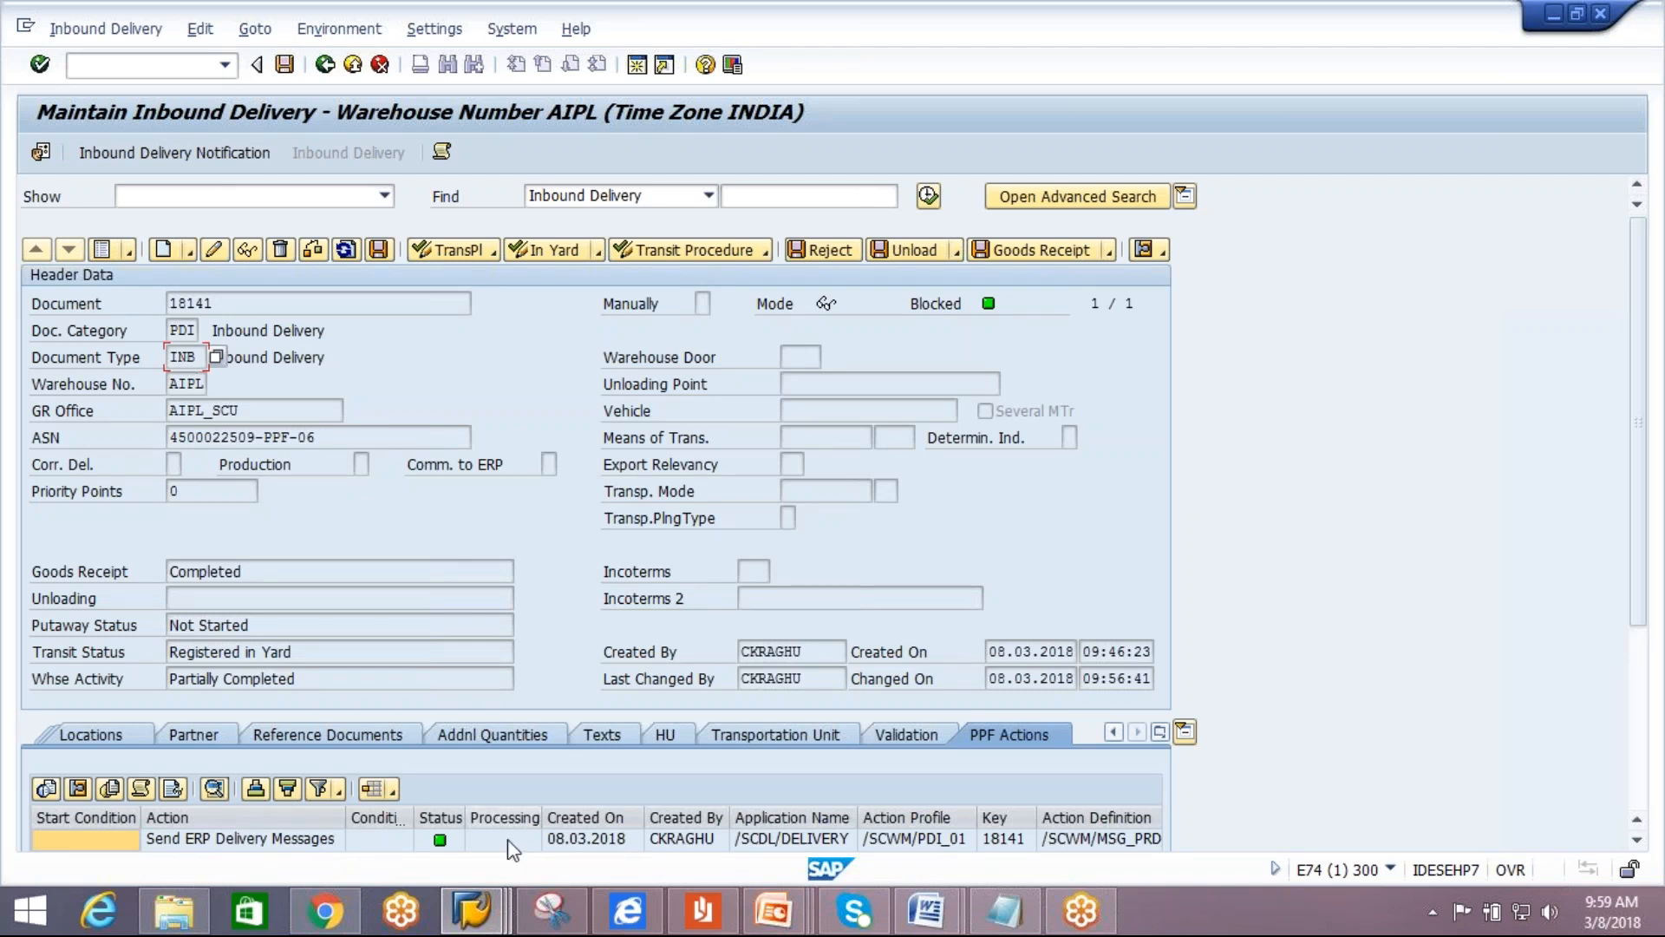
Switch to the SAP Easy Access session and open the SAP Reference IMG through transaction spro.
mouse_move(473, 911)
left_click(1302, 796)
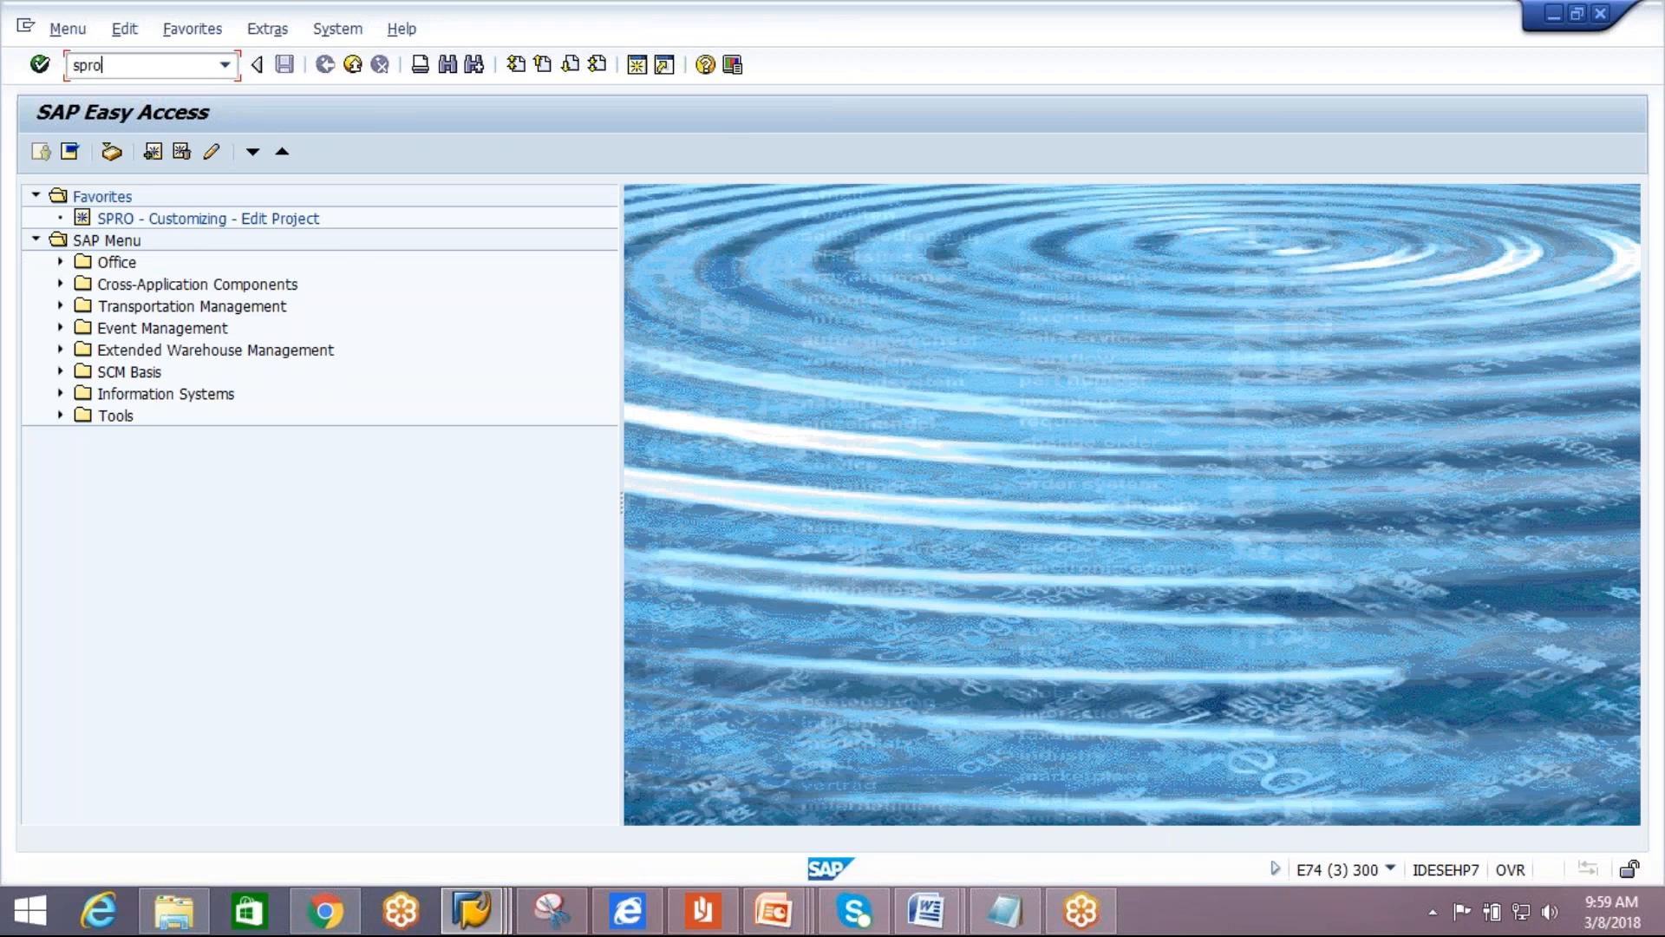
type("spro")
key("Return")
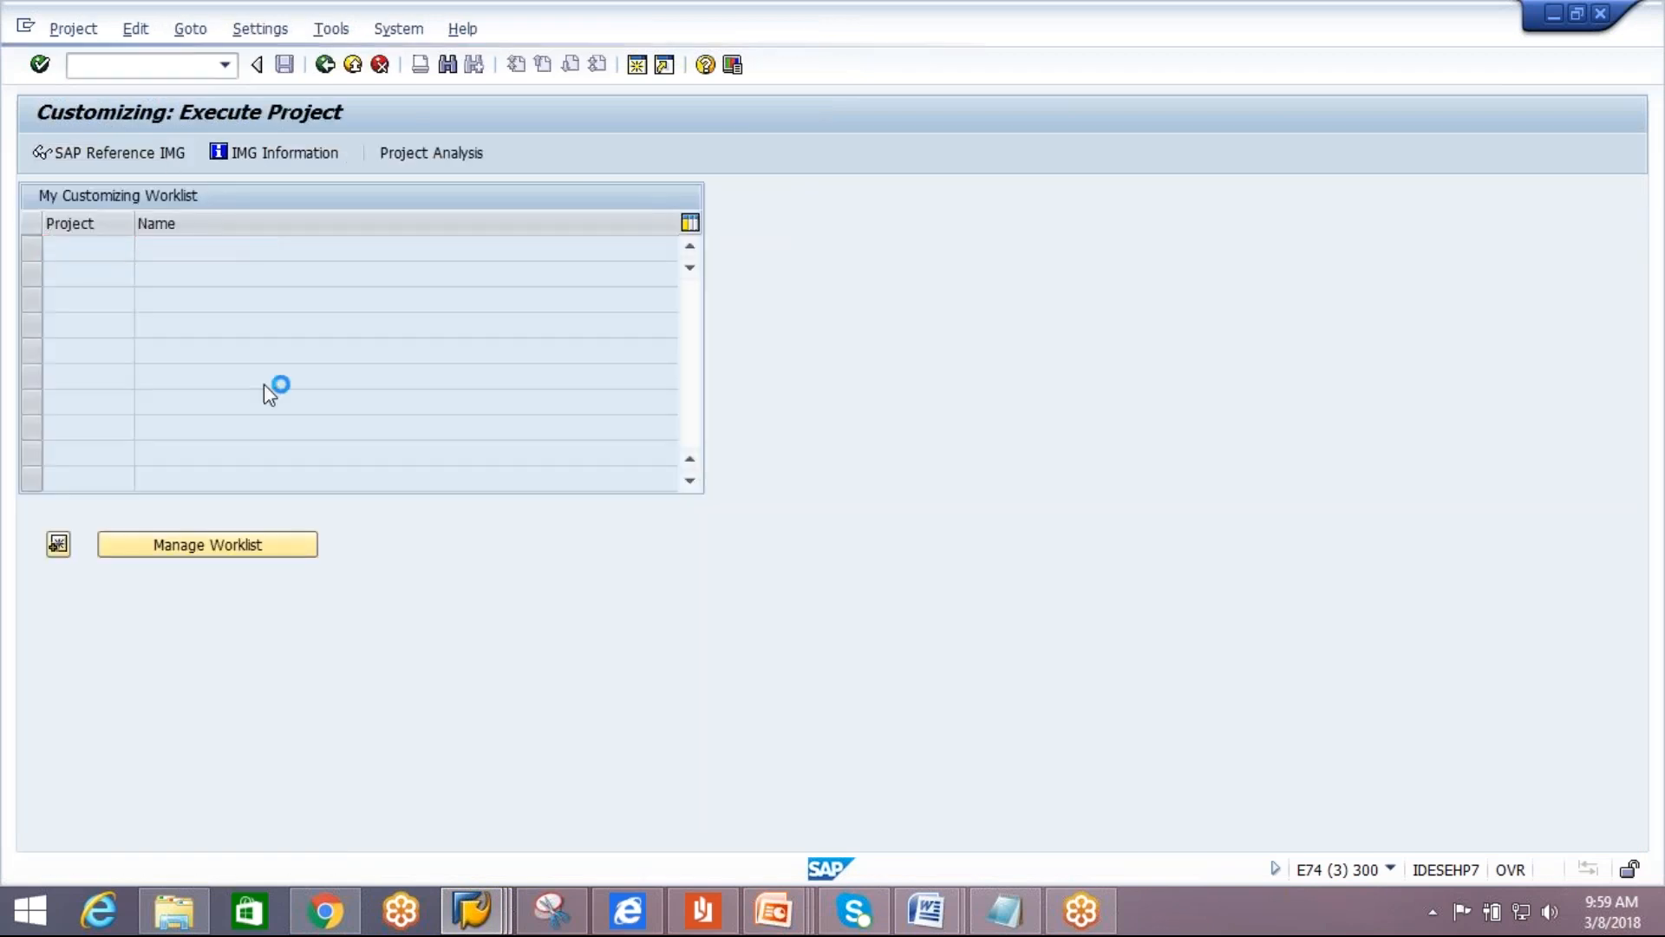
key("F5")
Open Define Document Types for Inbound Delivery Process in the Manual Settings for Inbound Delivery under the EWM Goods Receipt Process.
left_click(59, 349)
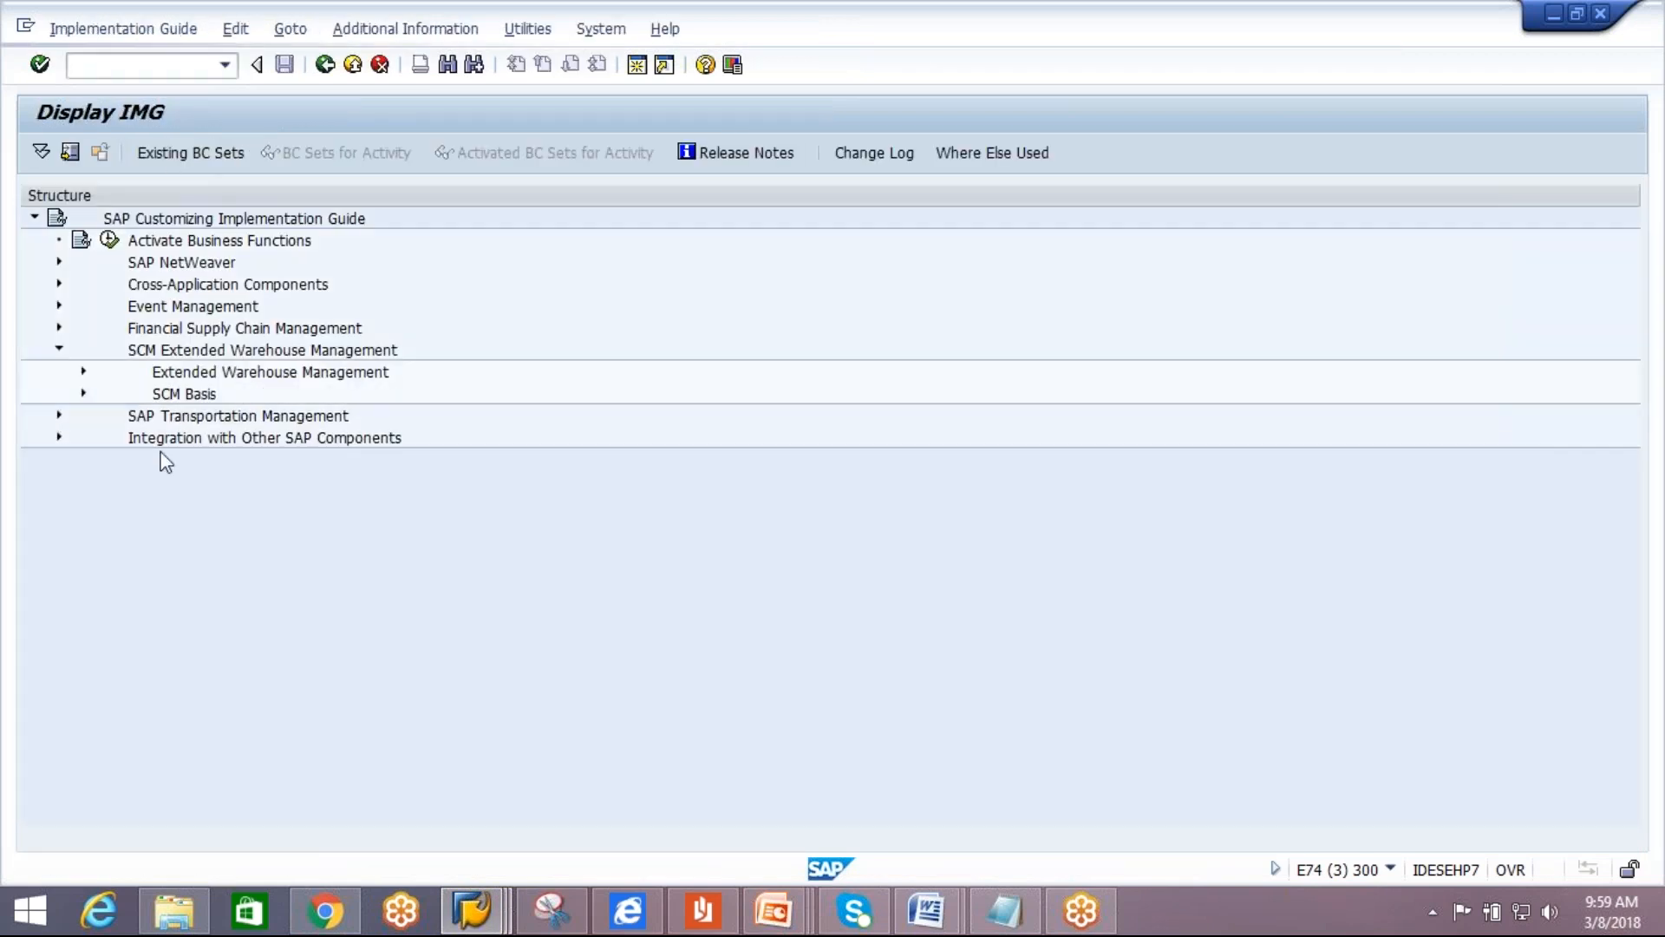
left_click(82, 371)
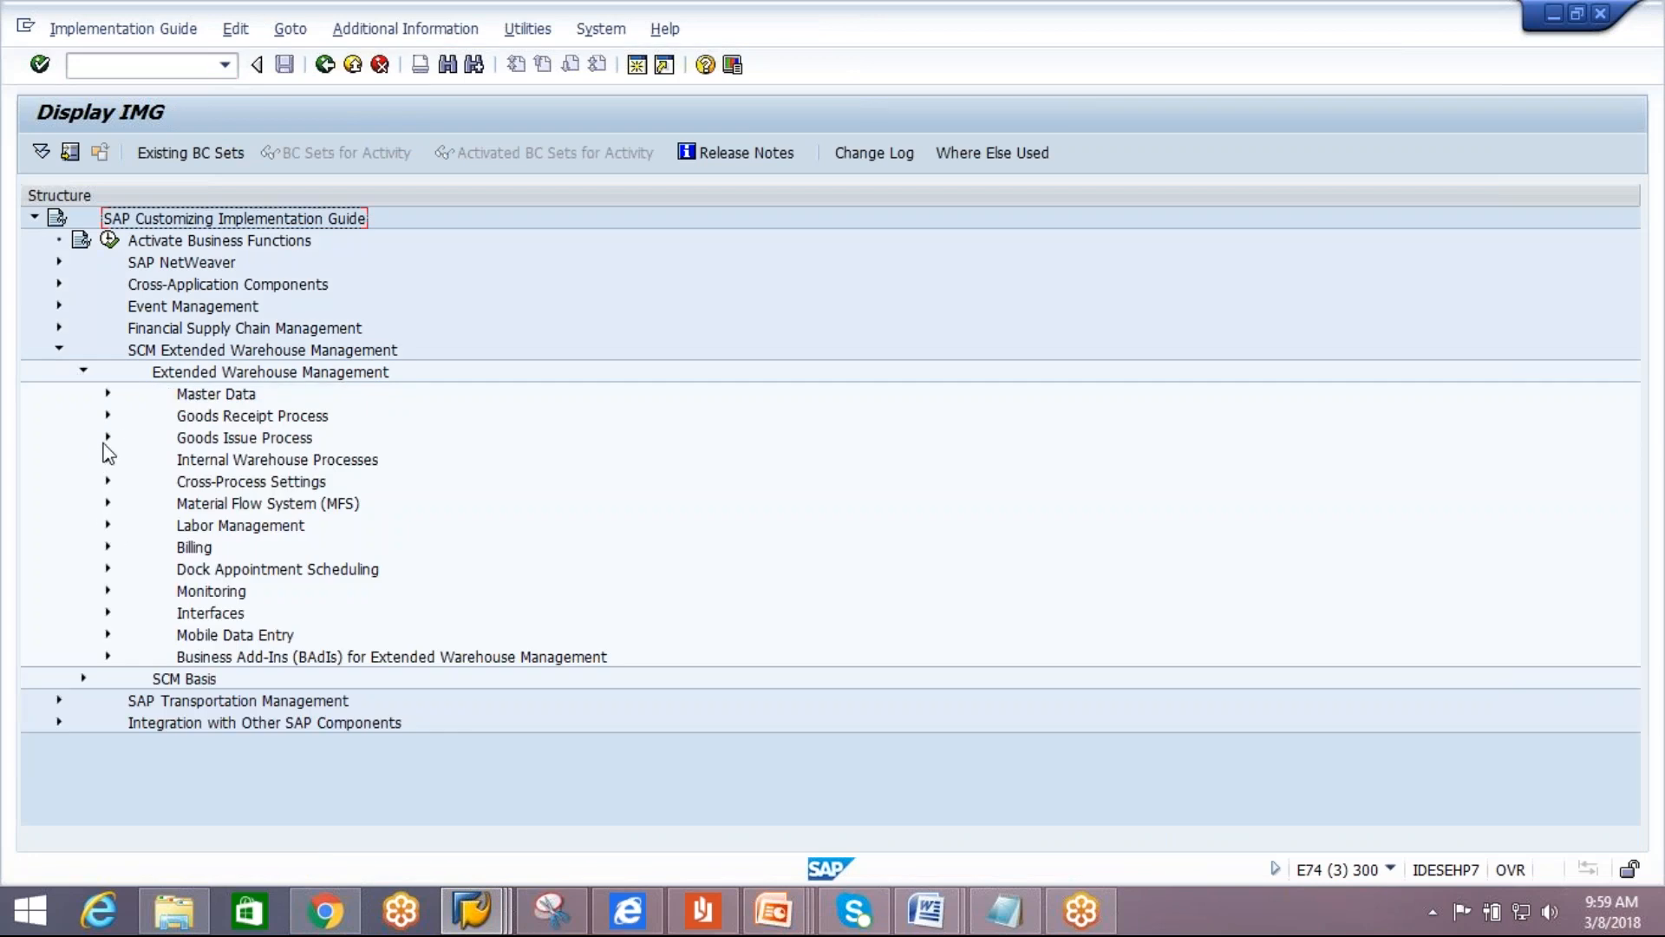
left_click(108, 415)
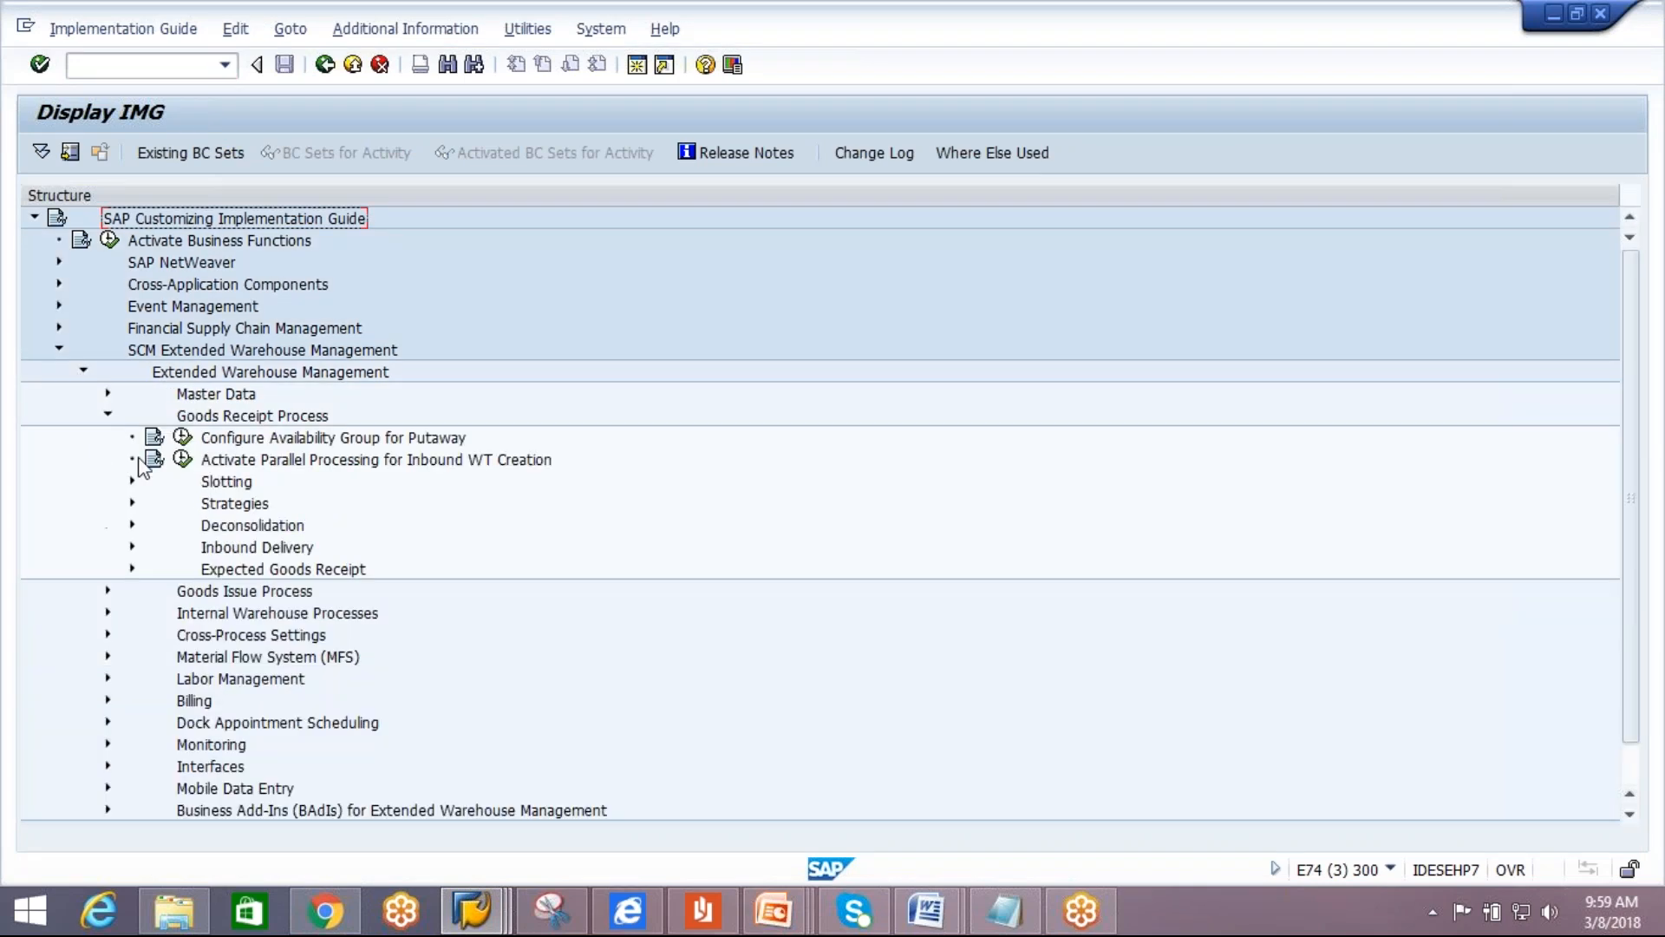
left_click(132, 547)
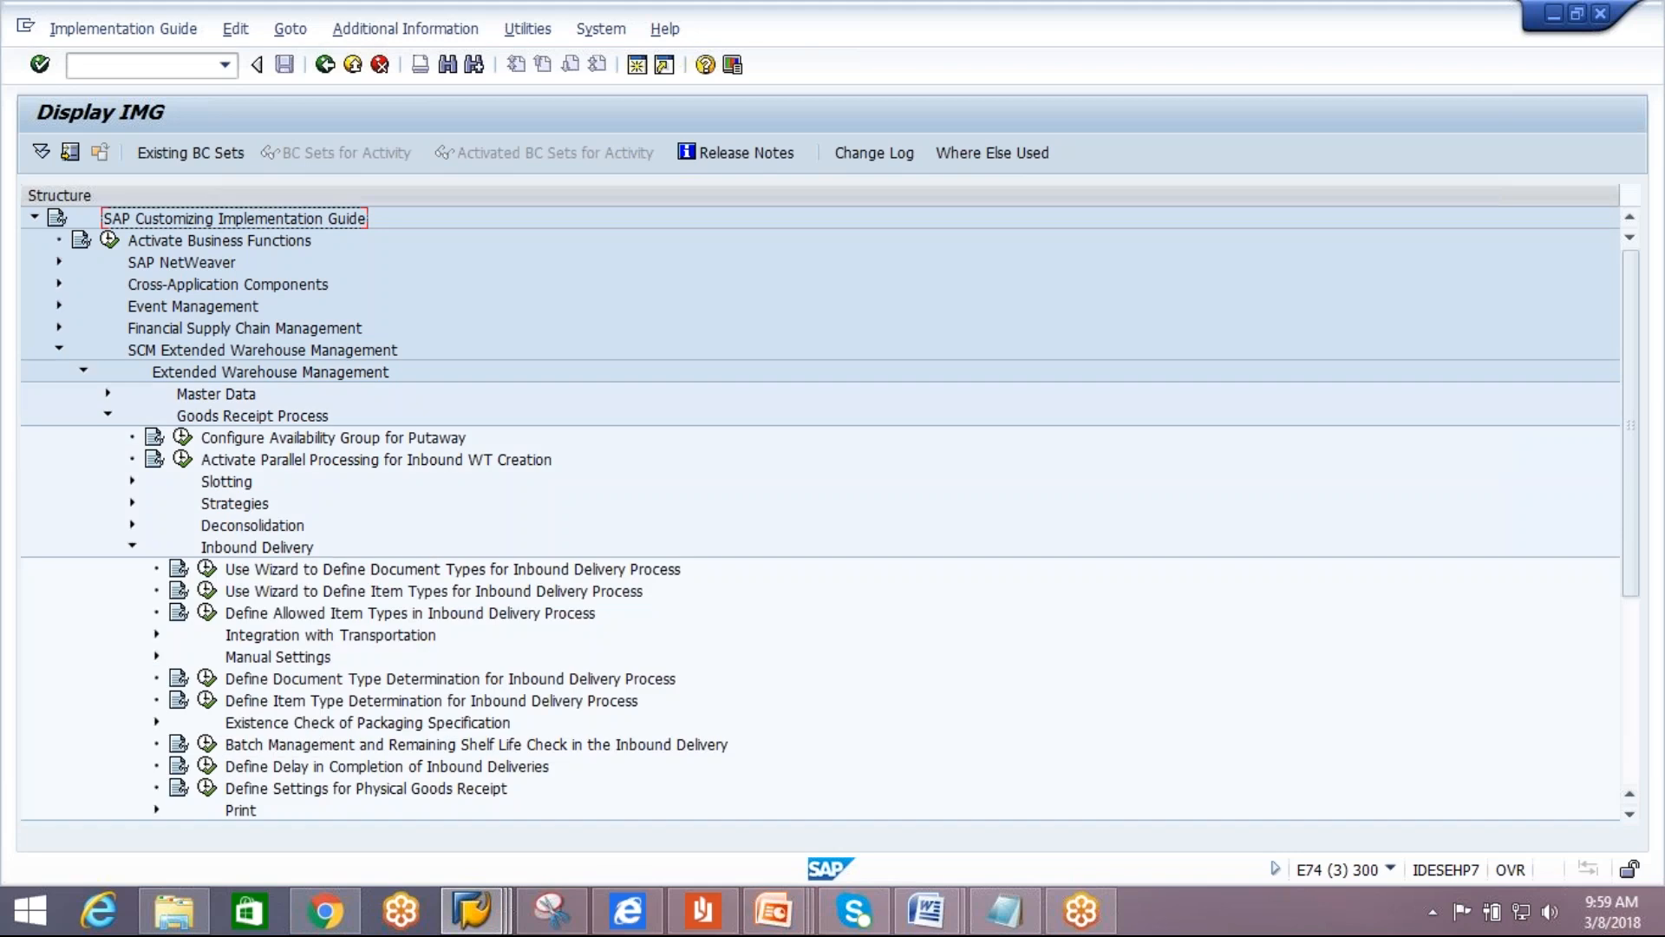
left_click(157, 657)
left_click(390, 679)
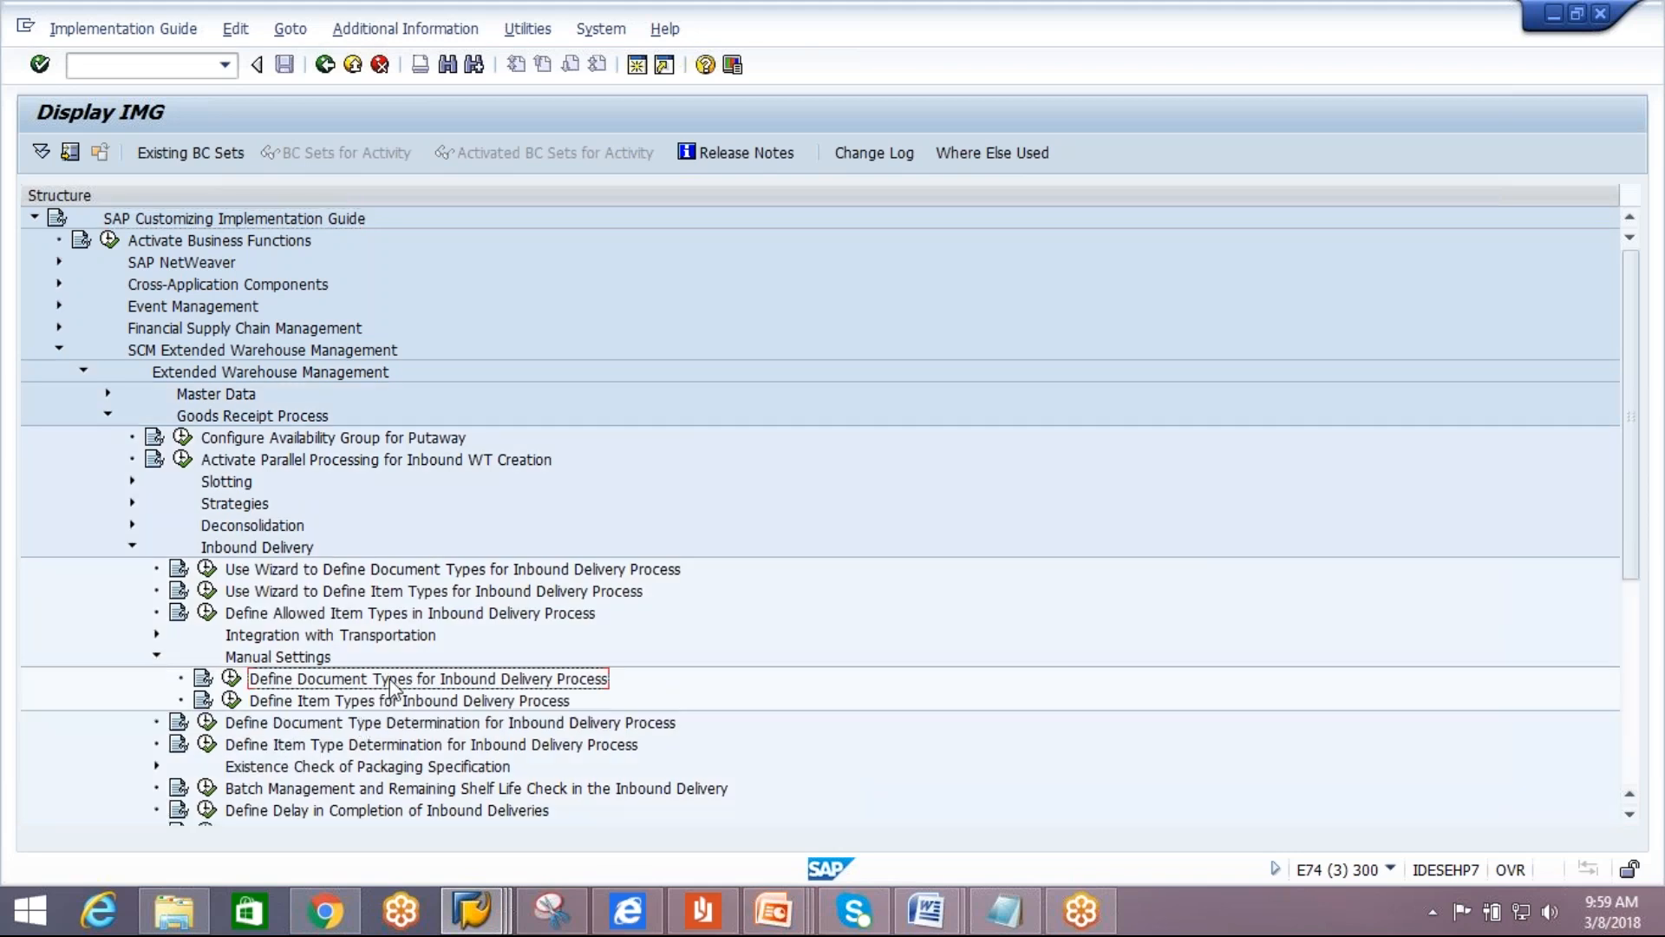
left_click(233, 678)
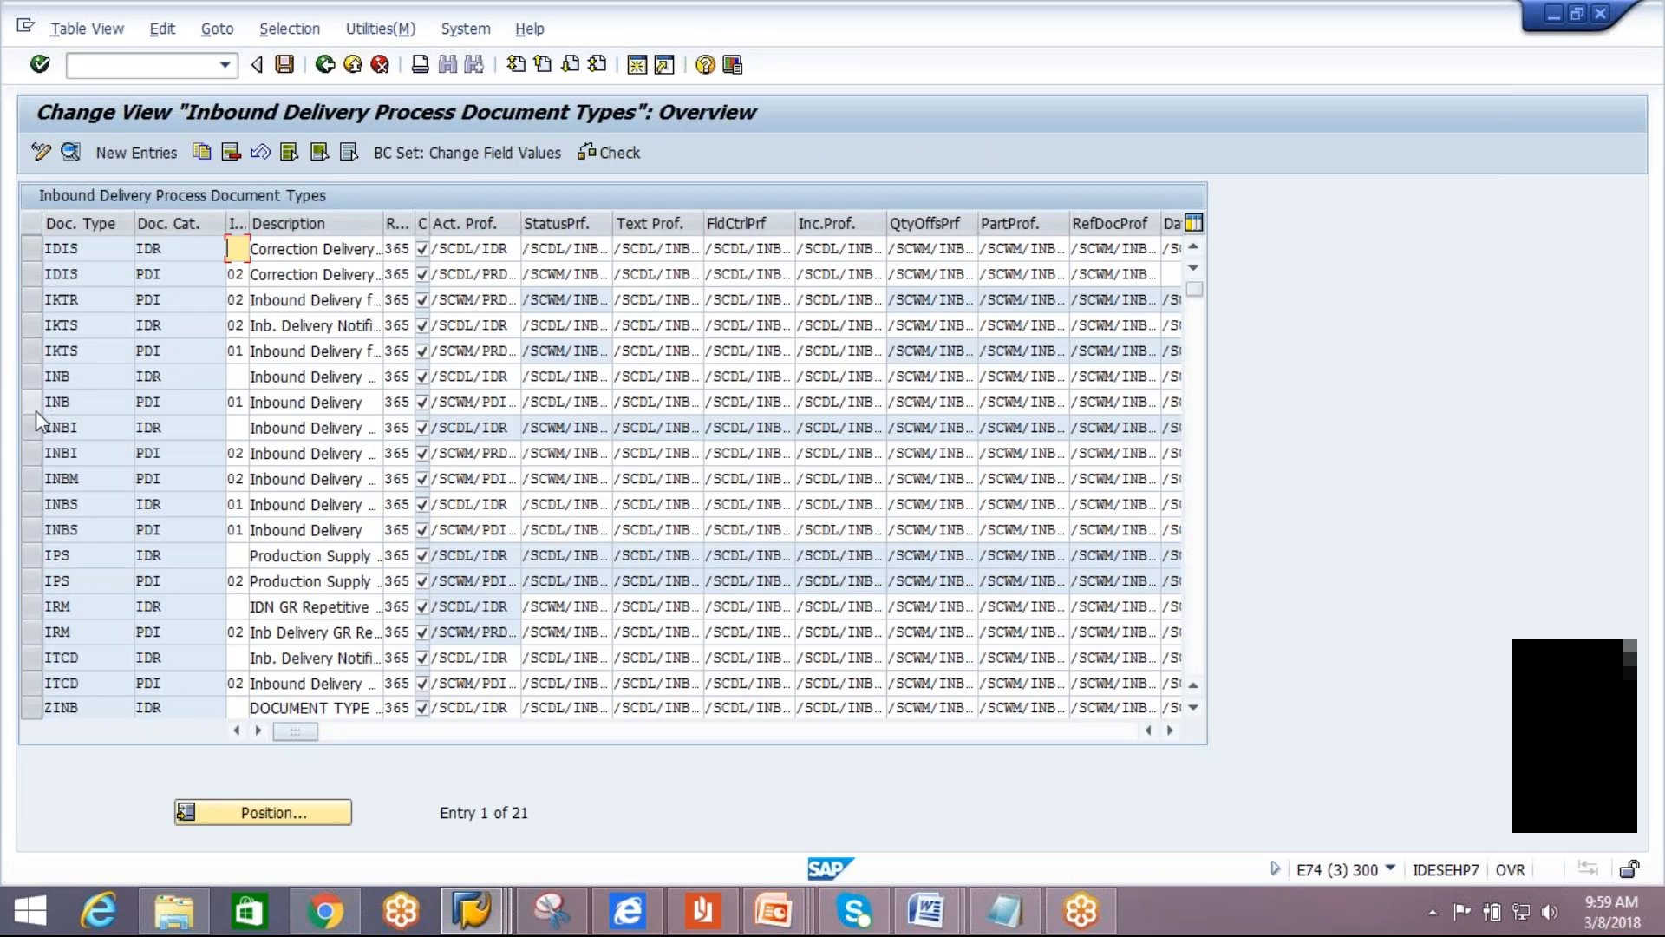
Display the details of document type INB with category PDI and copy its action profile /SCWM/PDI_01.
left_click(35, 409)
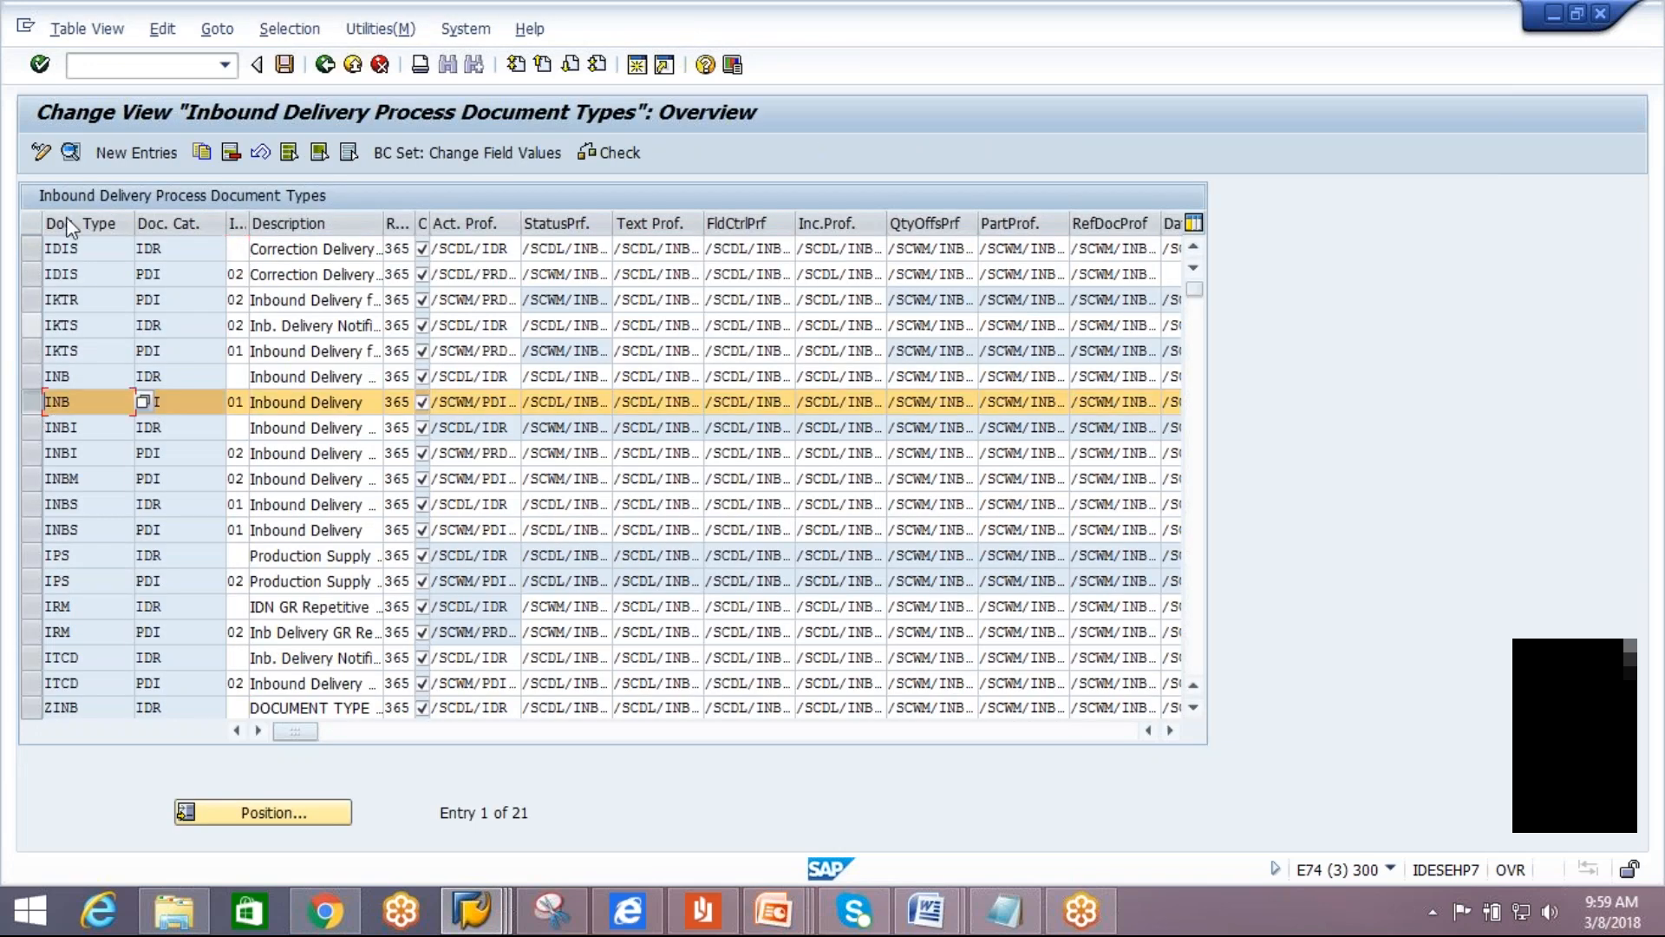
left_click(71, 151)
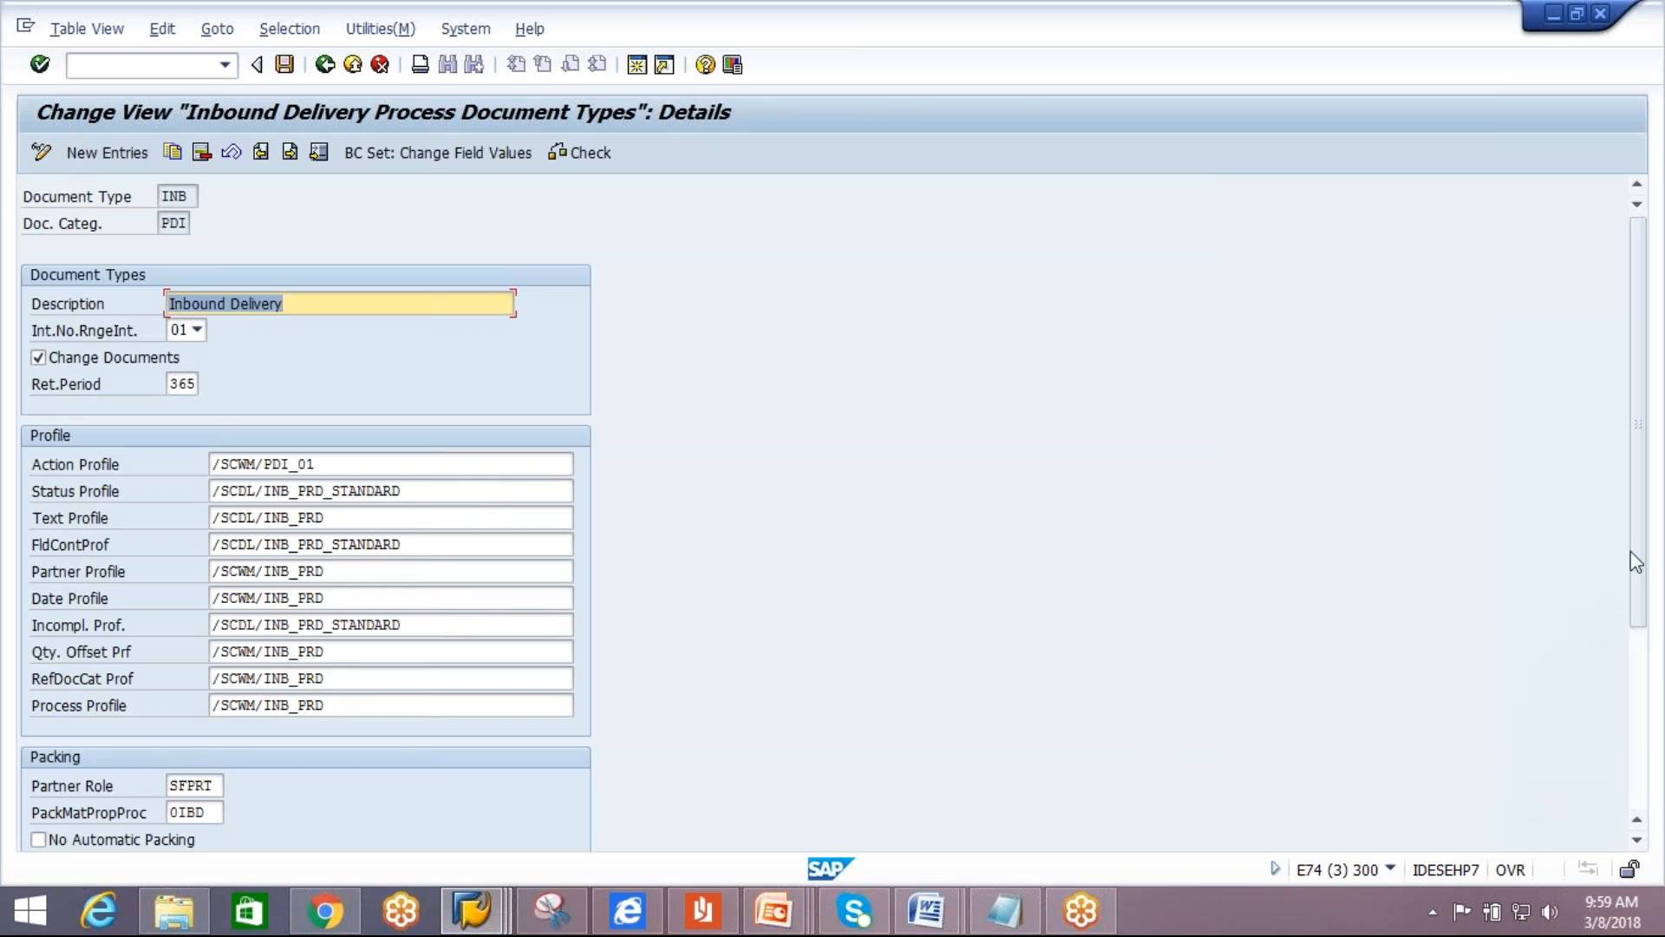
left_click_drag(1631, 550, 1650, 594)
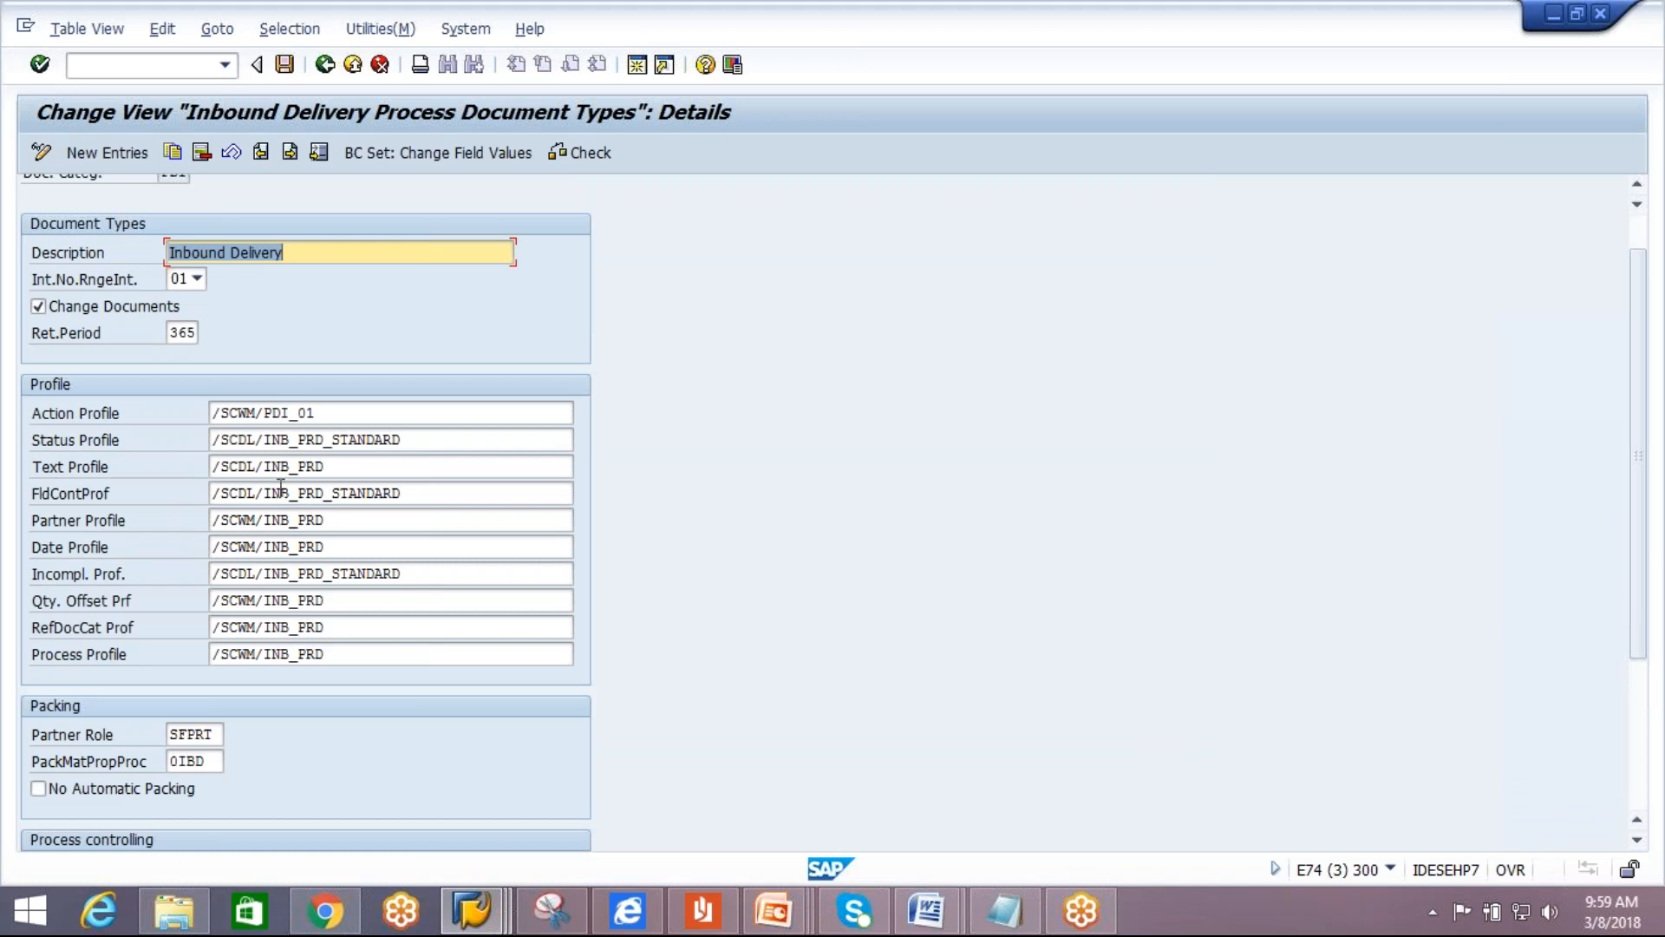
left_click(329, 416)
key("ctrl+c")
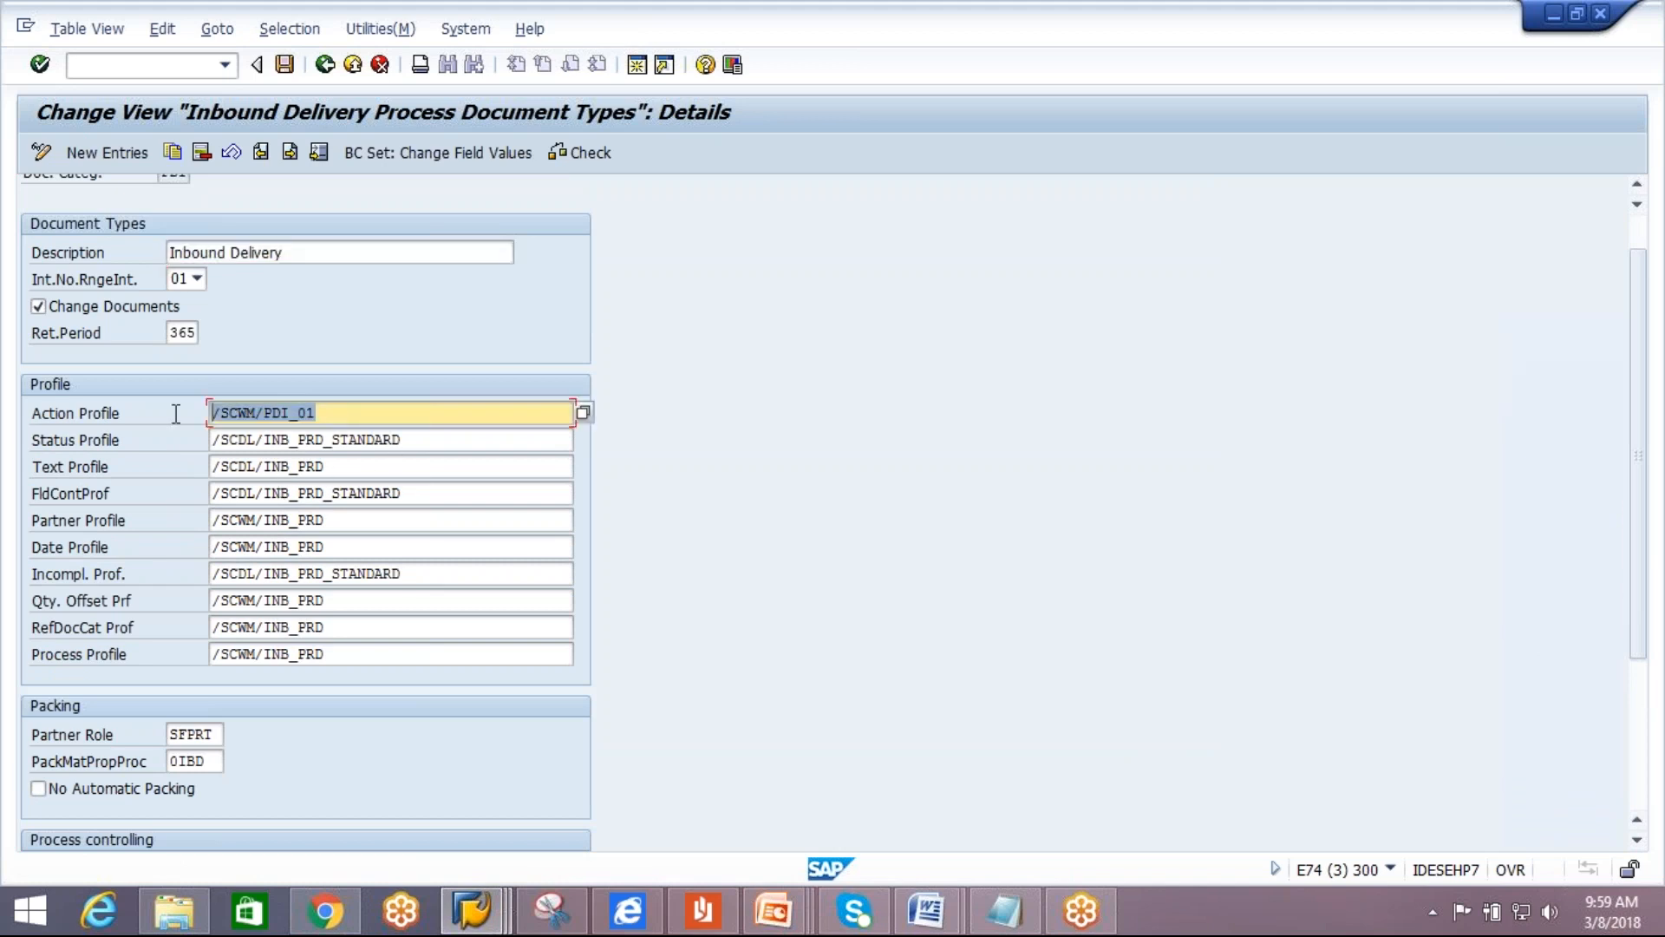
left_click(193, 414)
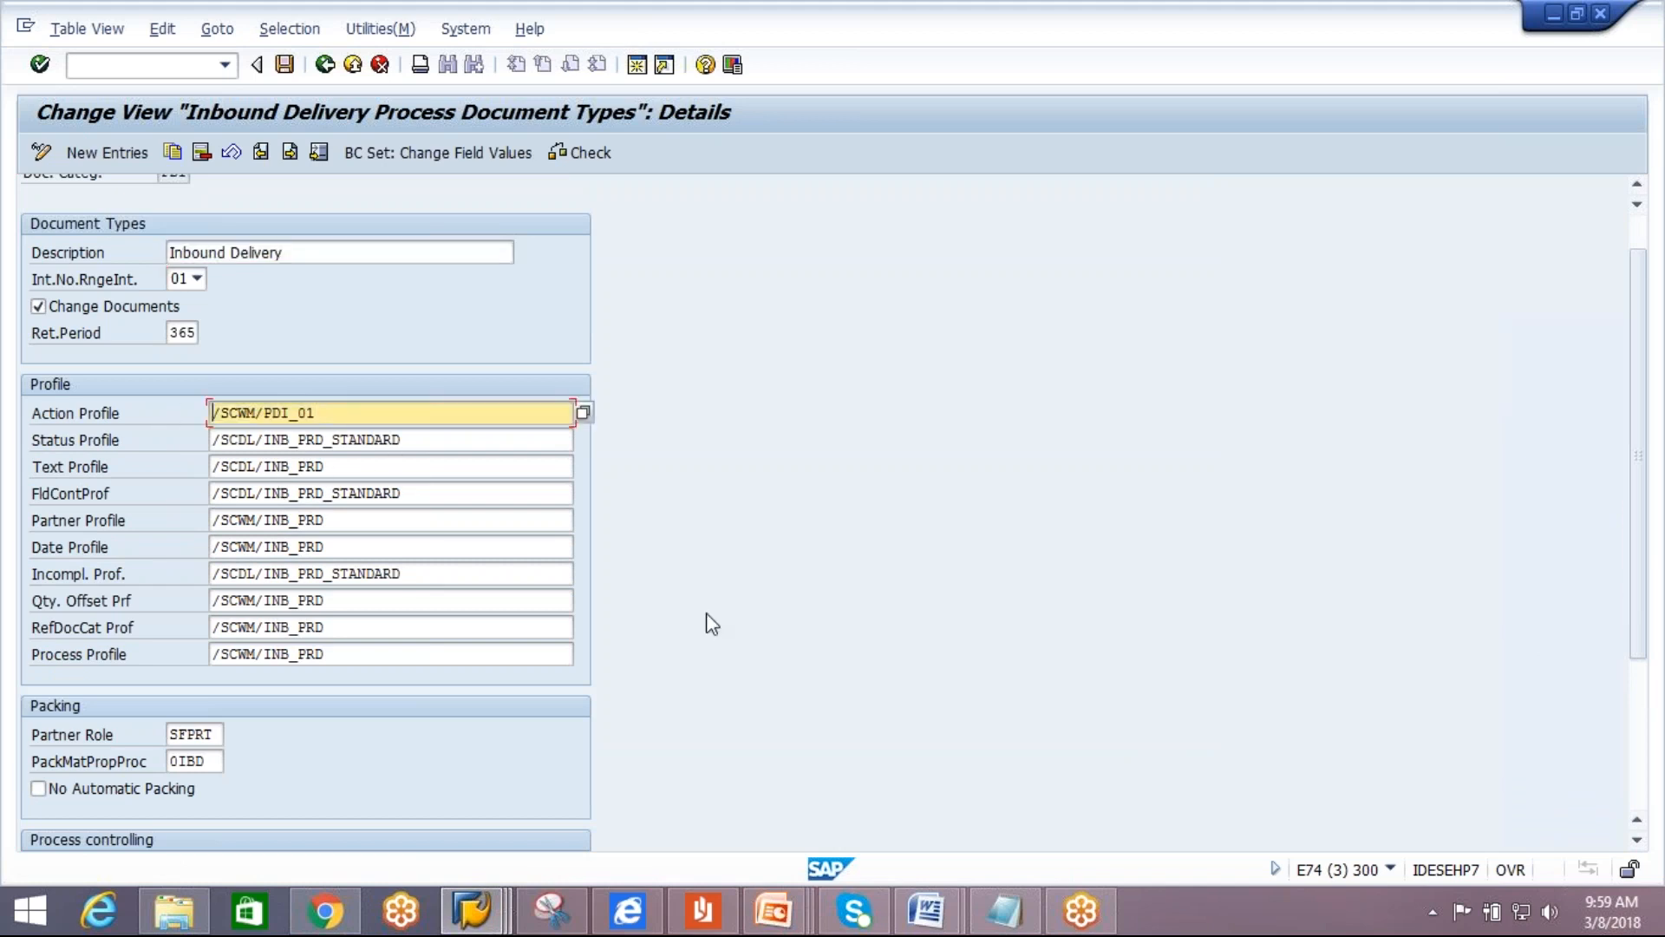
Switch to Notepad and paste the action profile /SCWM/PDI_01 below the SPPFP-Report line.
left_click(1020, 916)
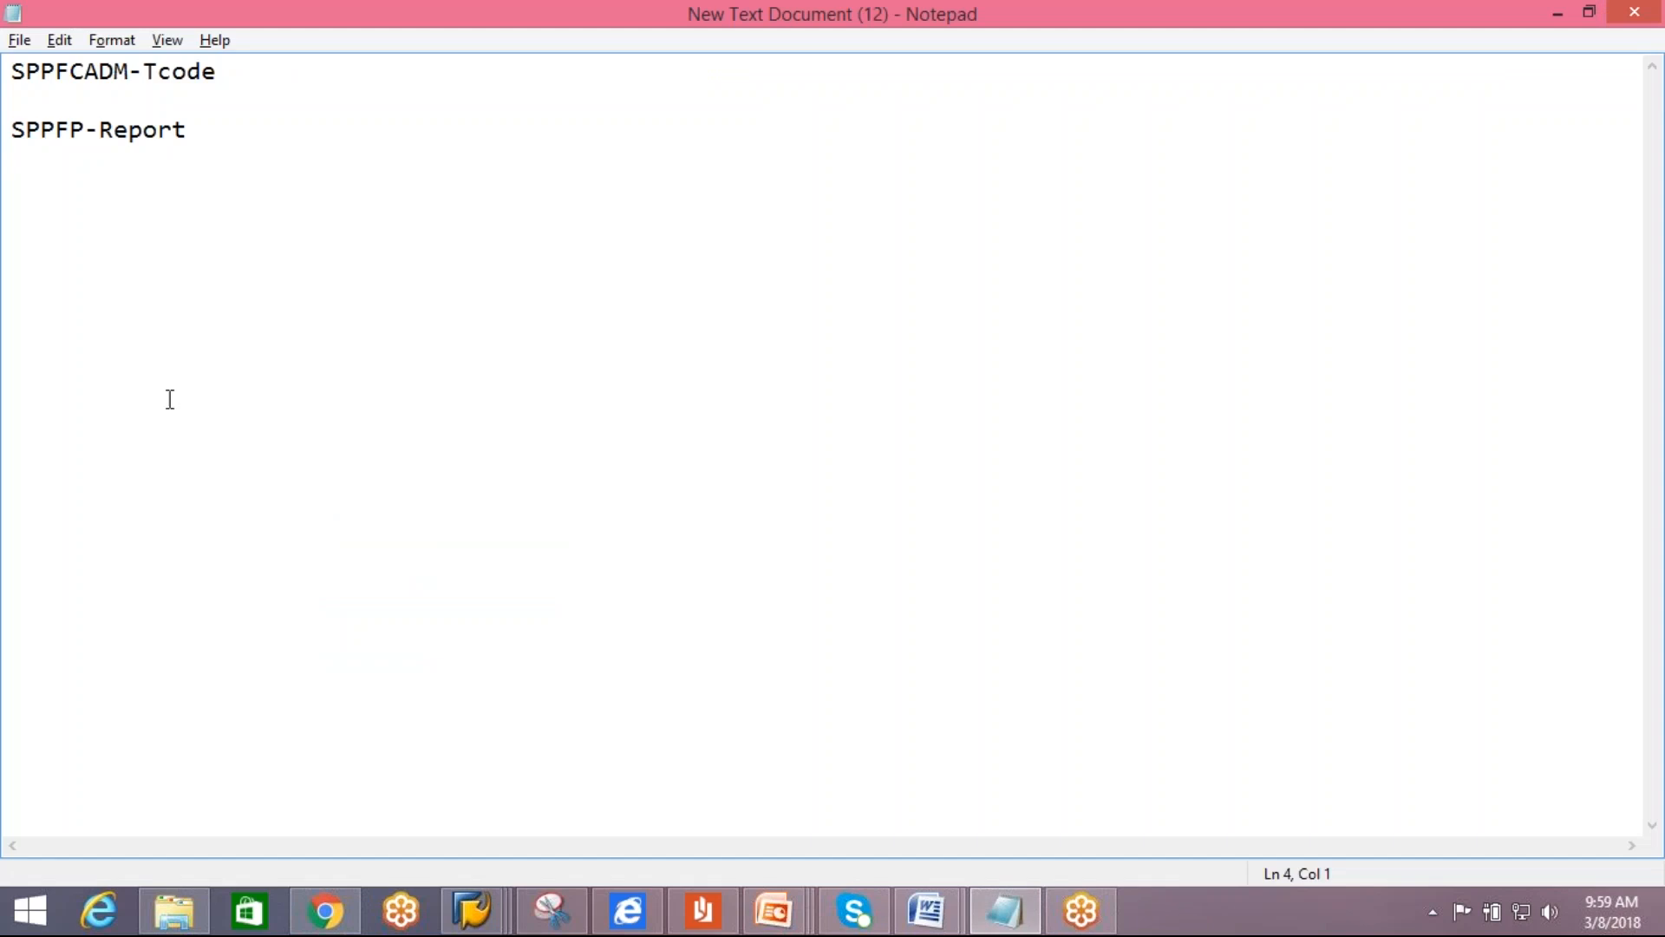
key("Return")
key("Return")
key("ctrl+v")
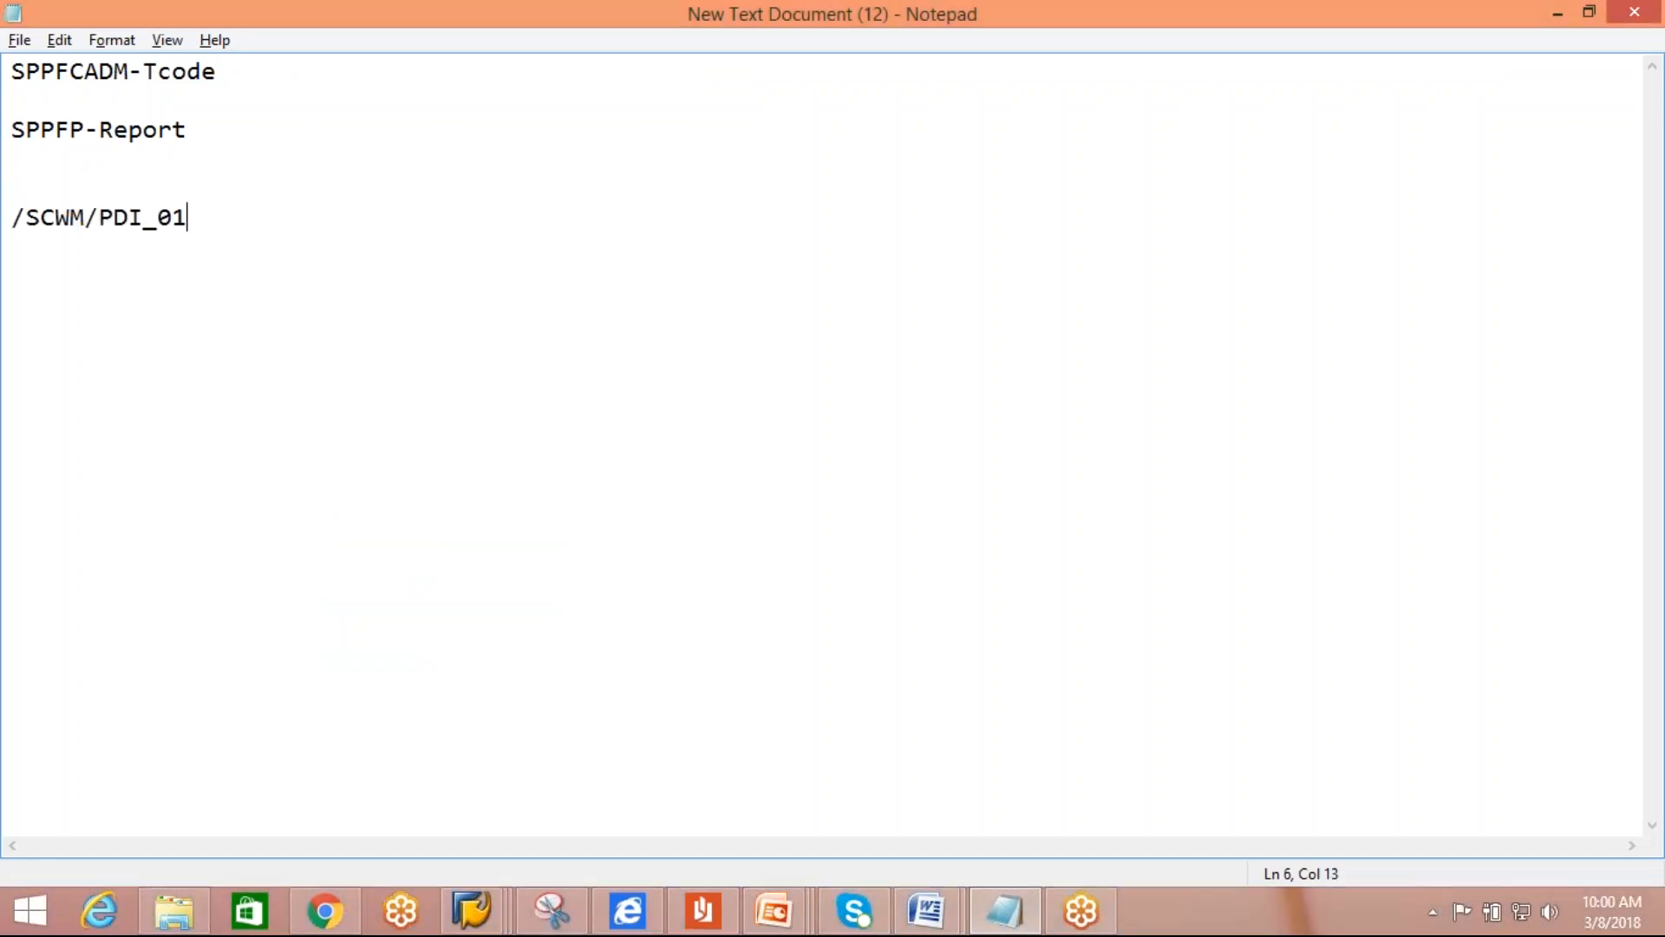
Return from the notes to the document types overview in SAP and deselect the INB entry with category PDI.
left_click(1557, 15)
left_click(326, 65)
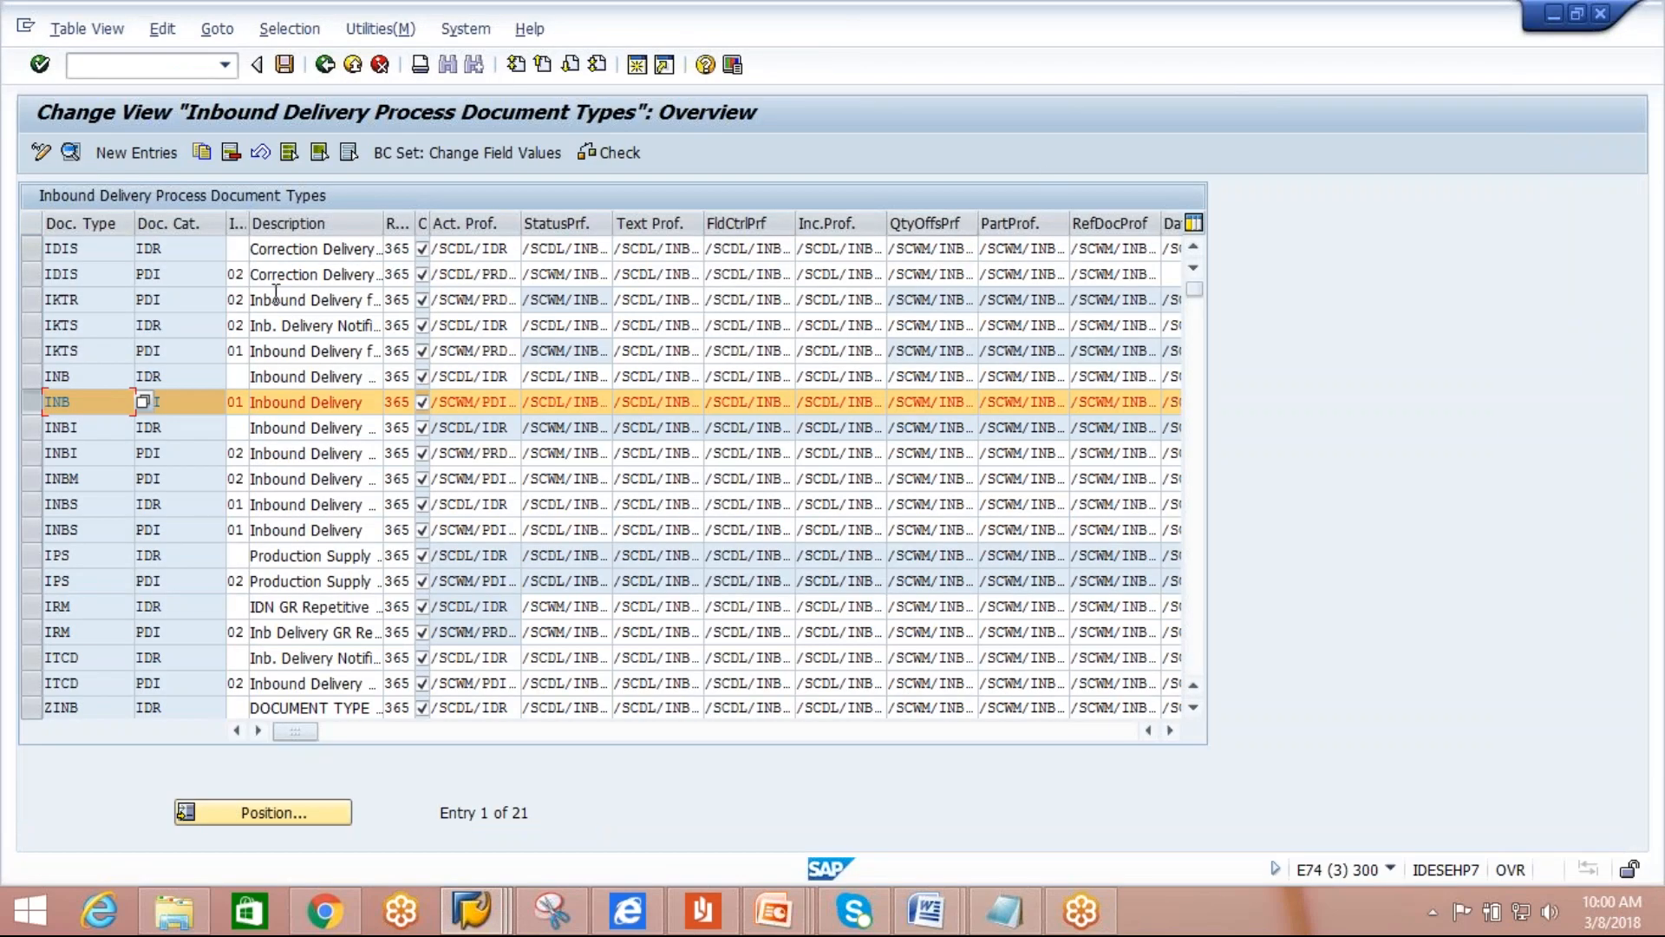
left_click(31, 403)
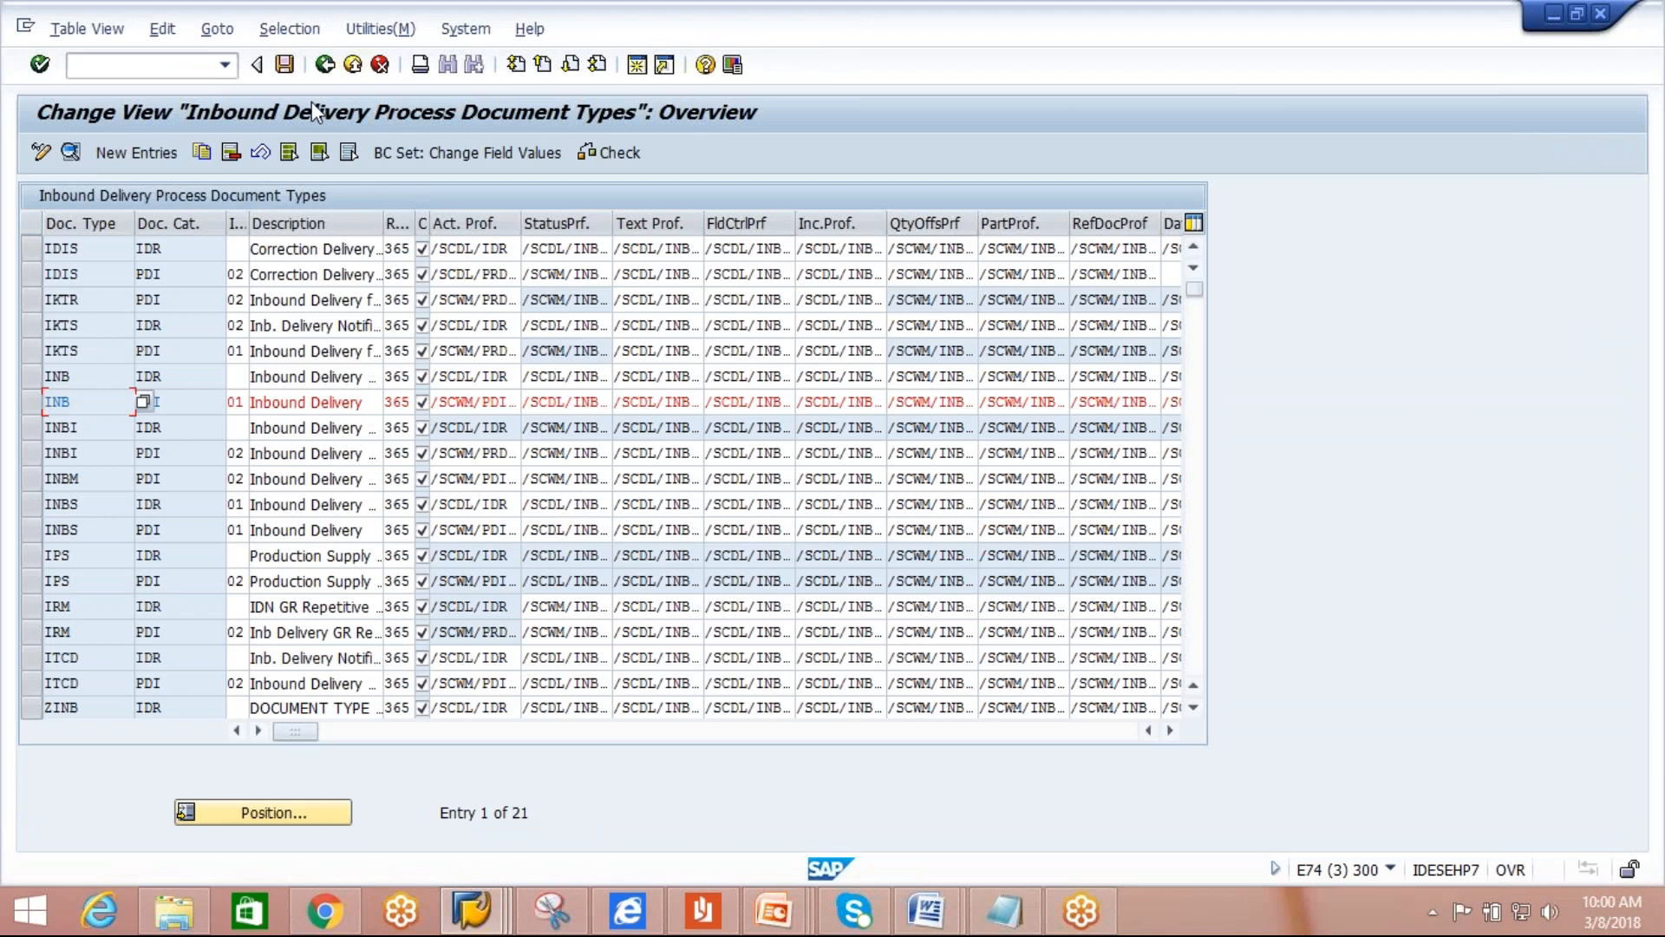
Leave the inbound delivery document types and collapse the Goods Receipt Process branch of the implementation guide.
left_click(327, 66)
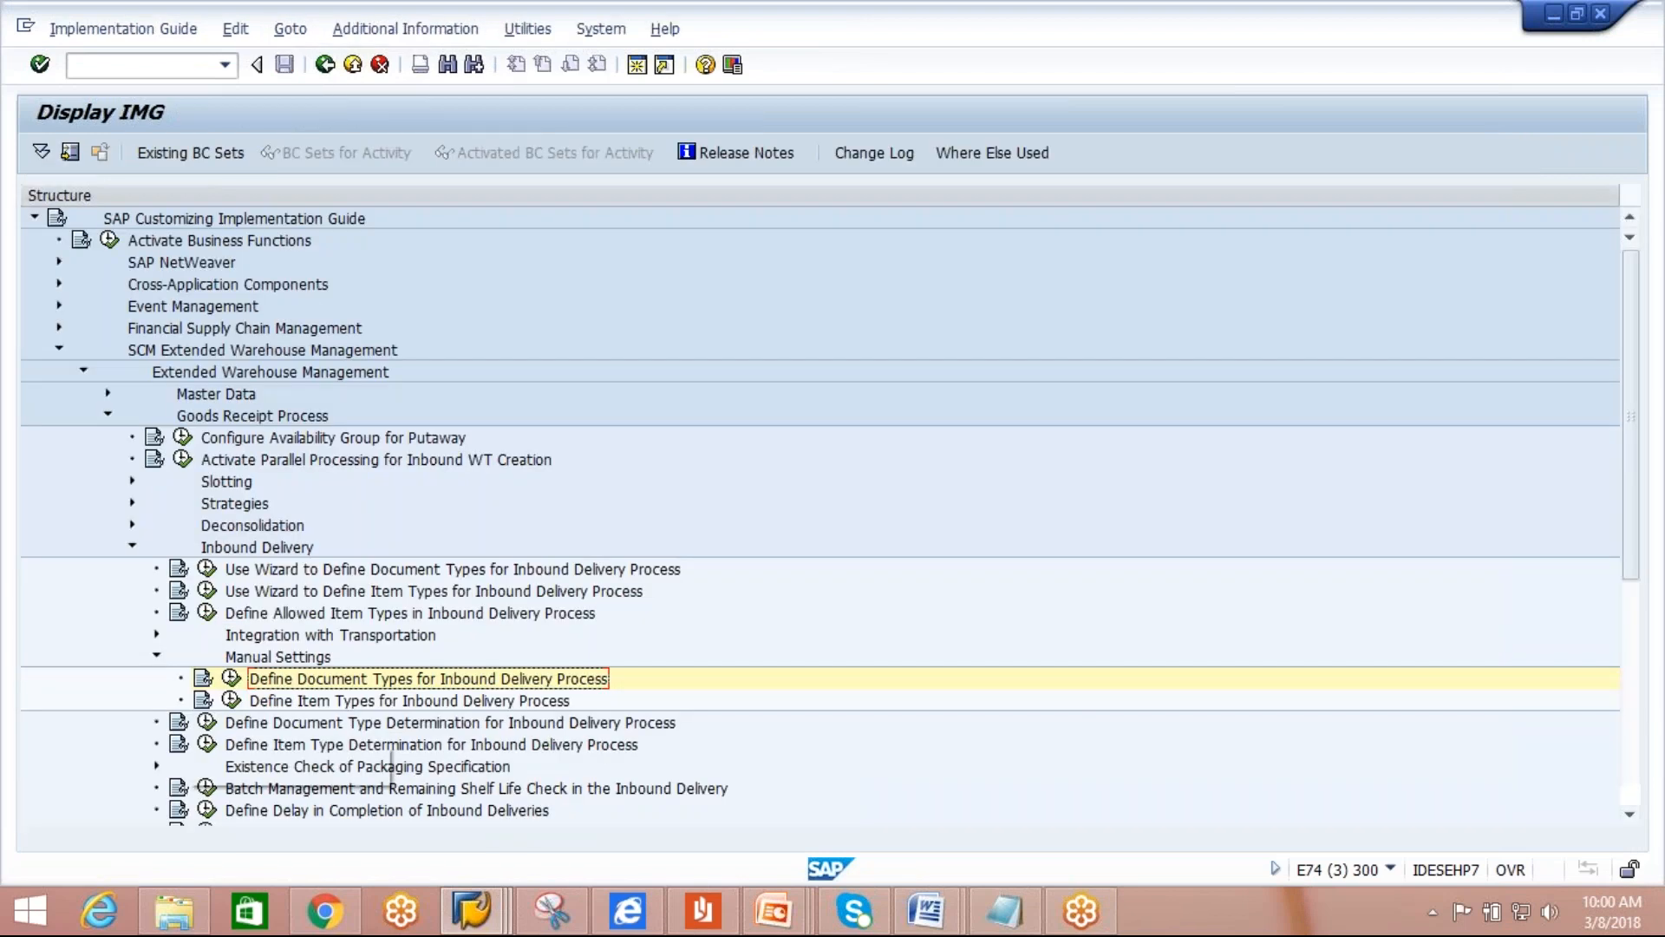
left_click(157, 655)
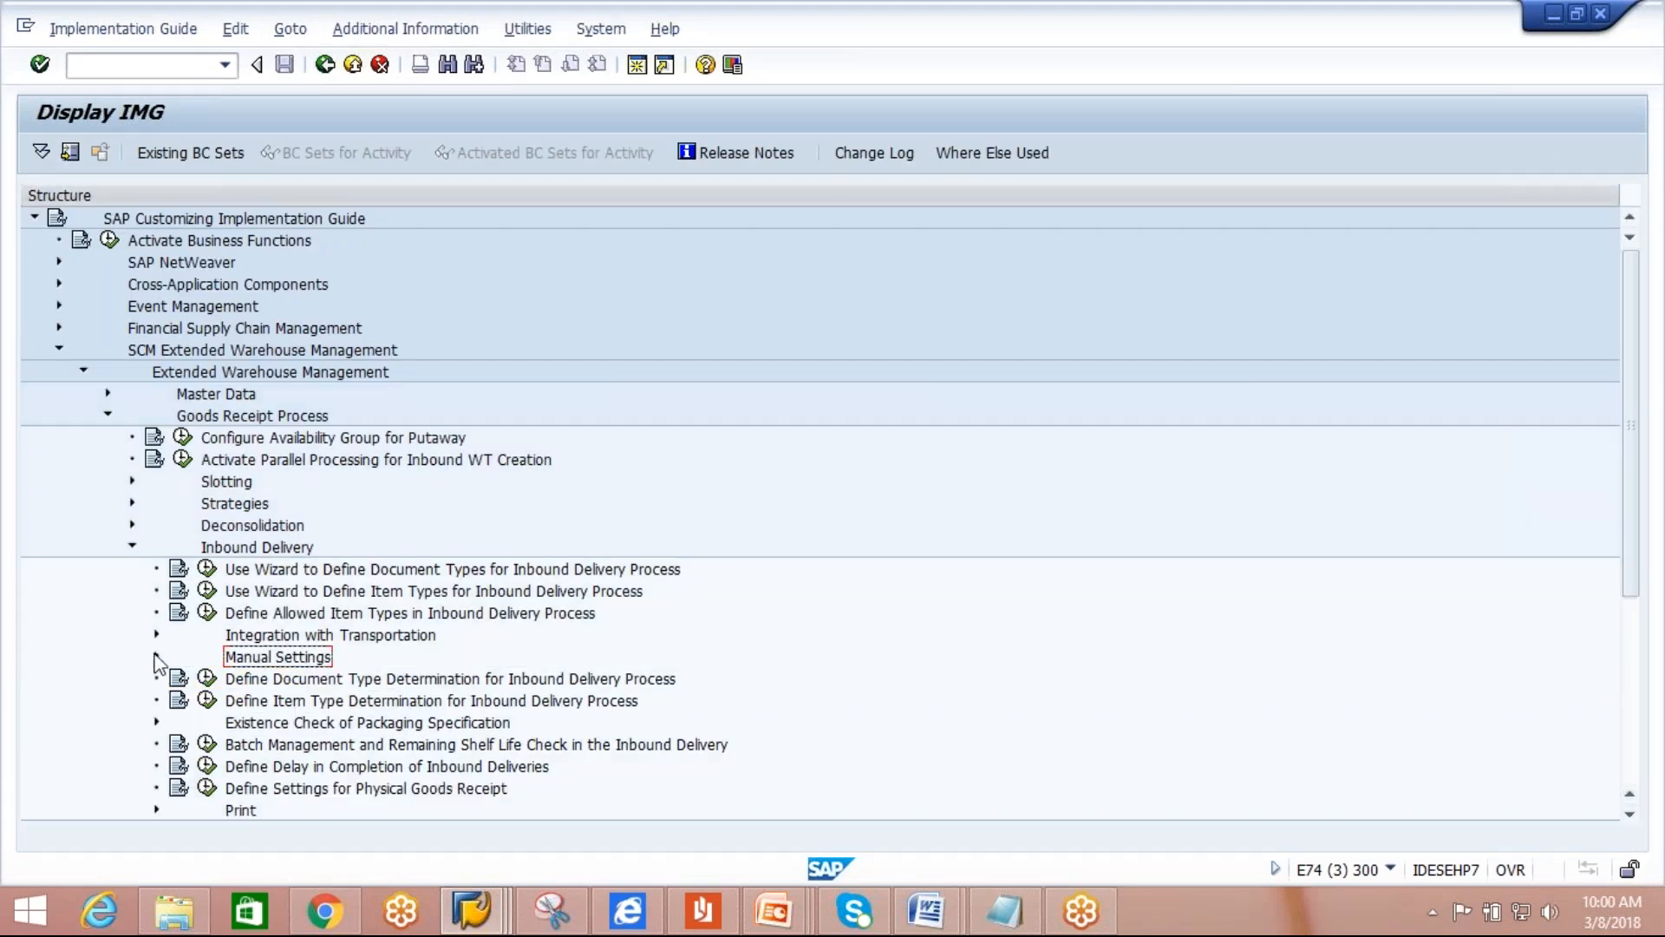
left_click(132, 546)
left_click(107, 417)
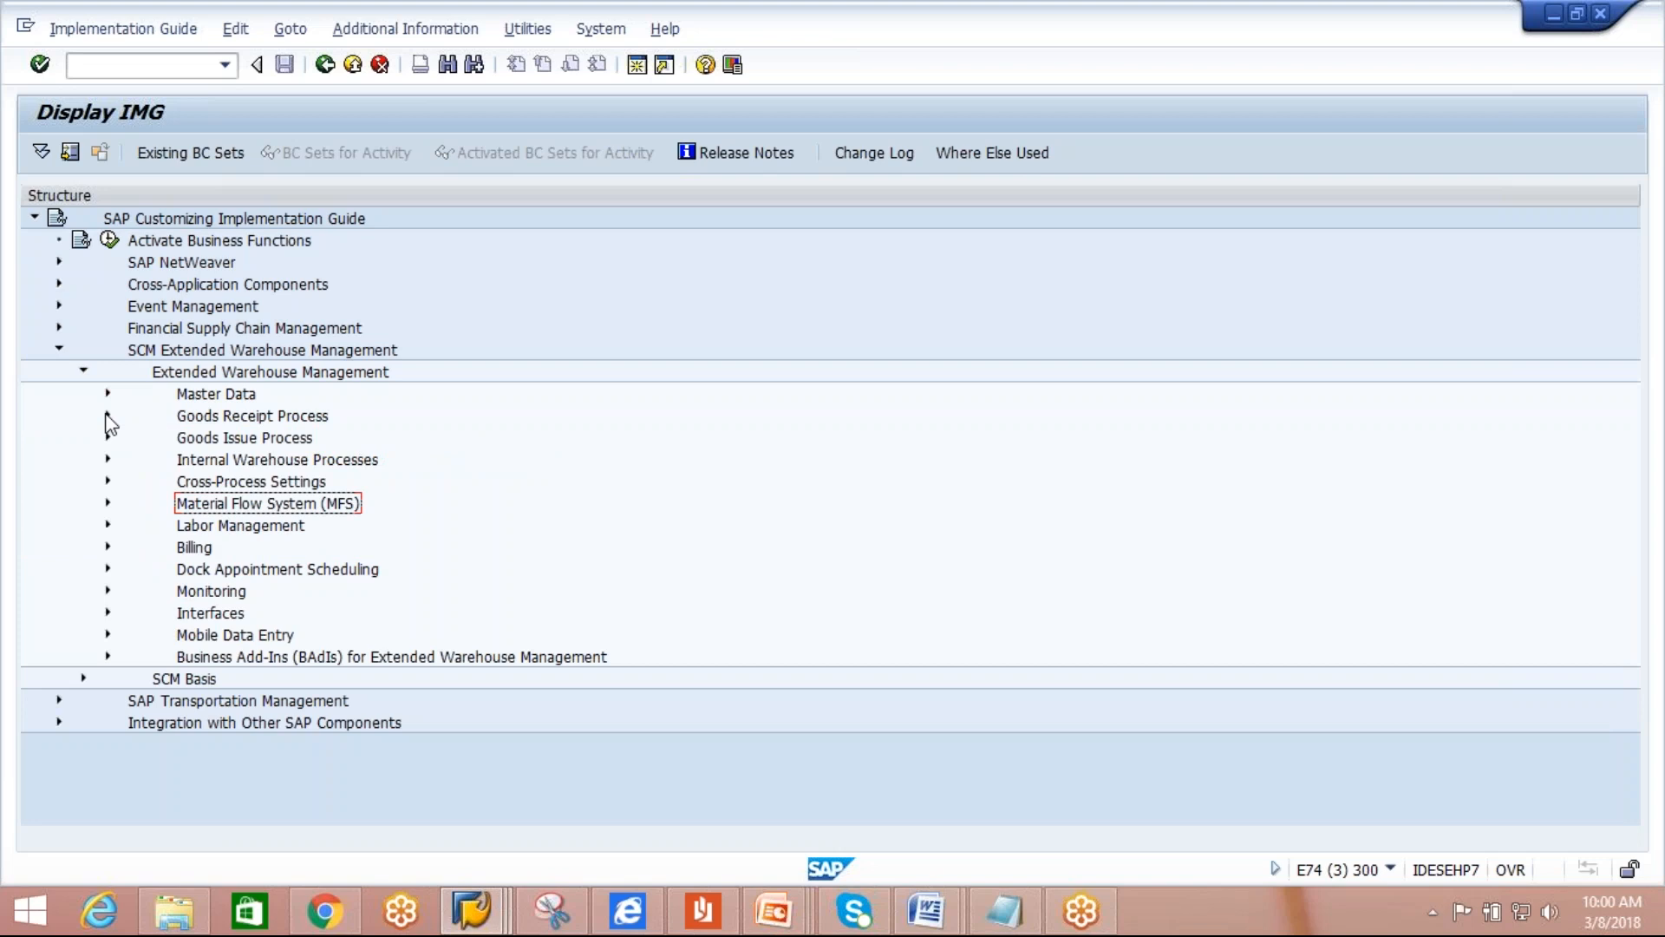
Expand Cross-Process Settings in the implementation guide down to Configure Action Scheduling under the Delivery - Warehouse Request Actions.
left_click(107, 481)
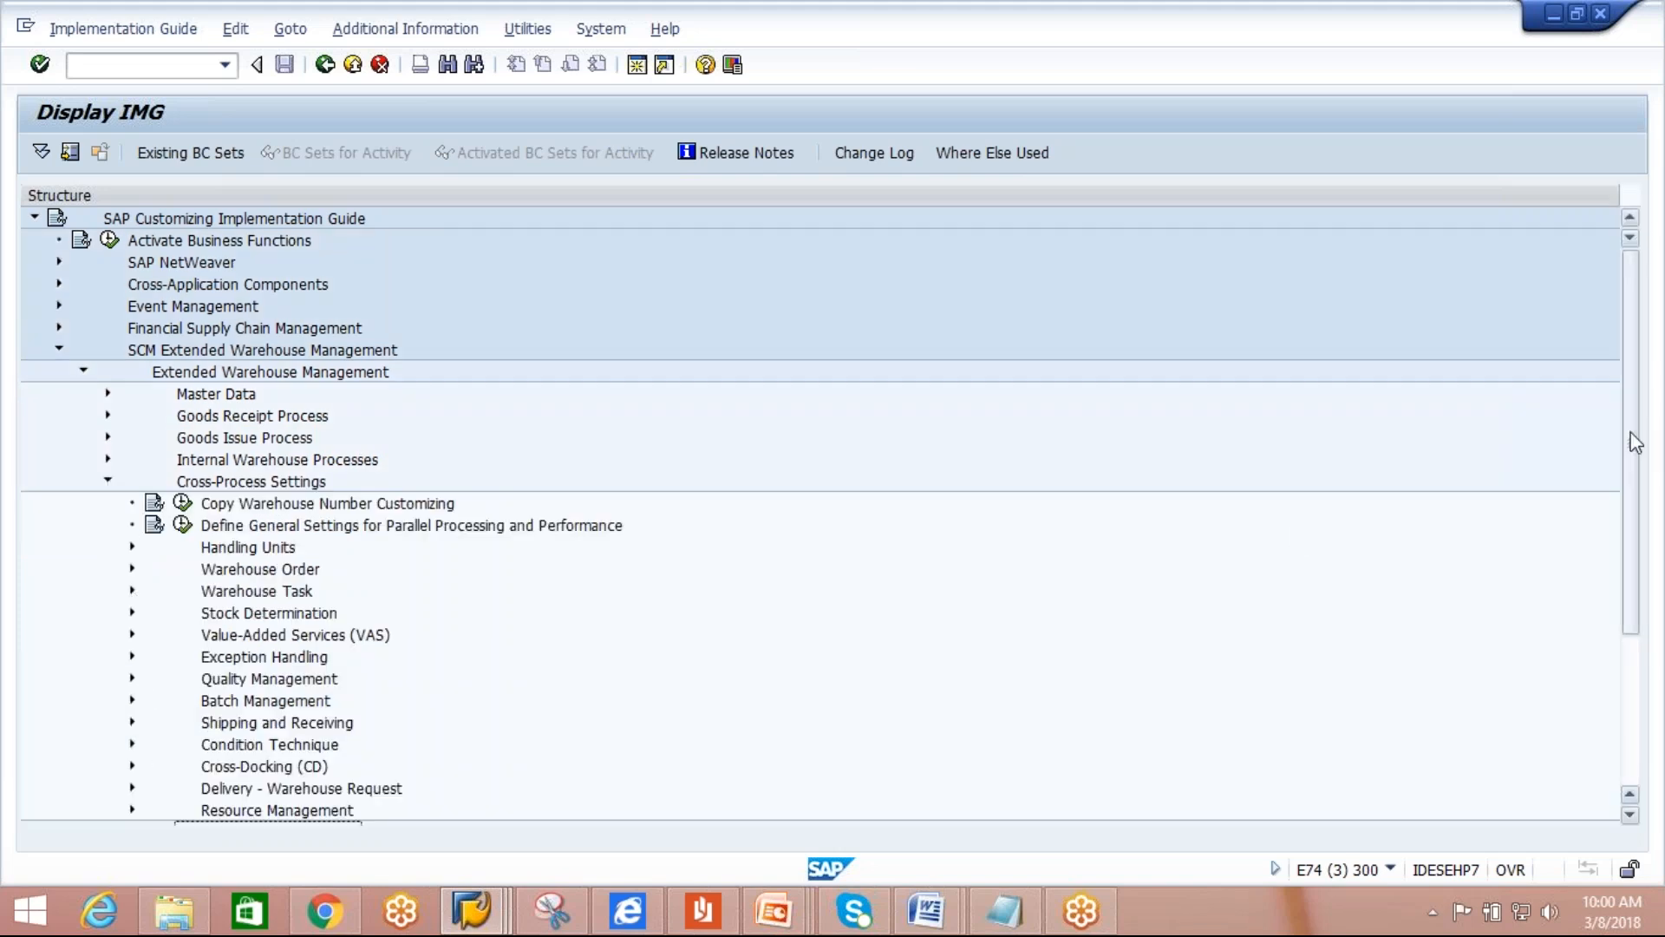
scroll(1627, 459, "down", 2)
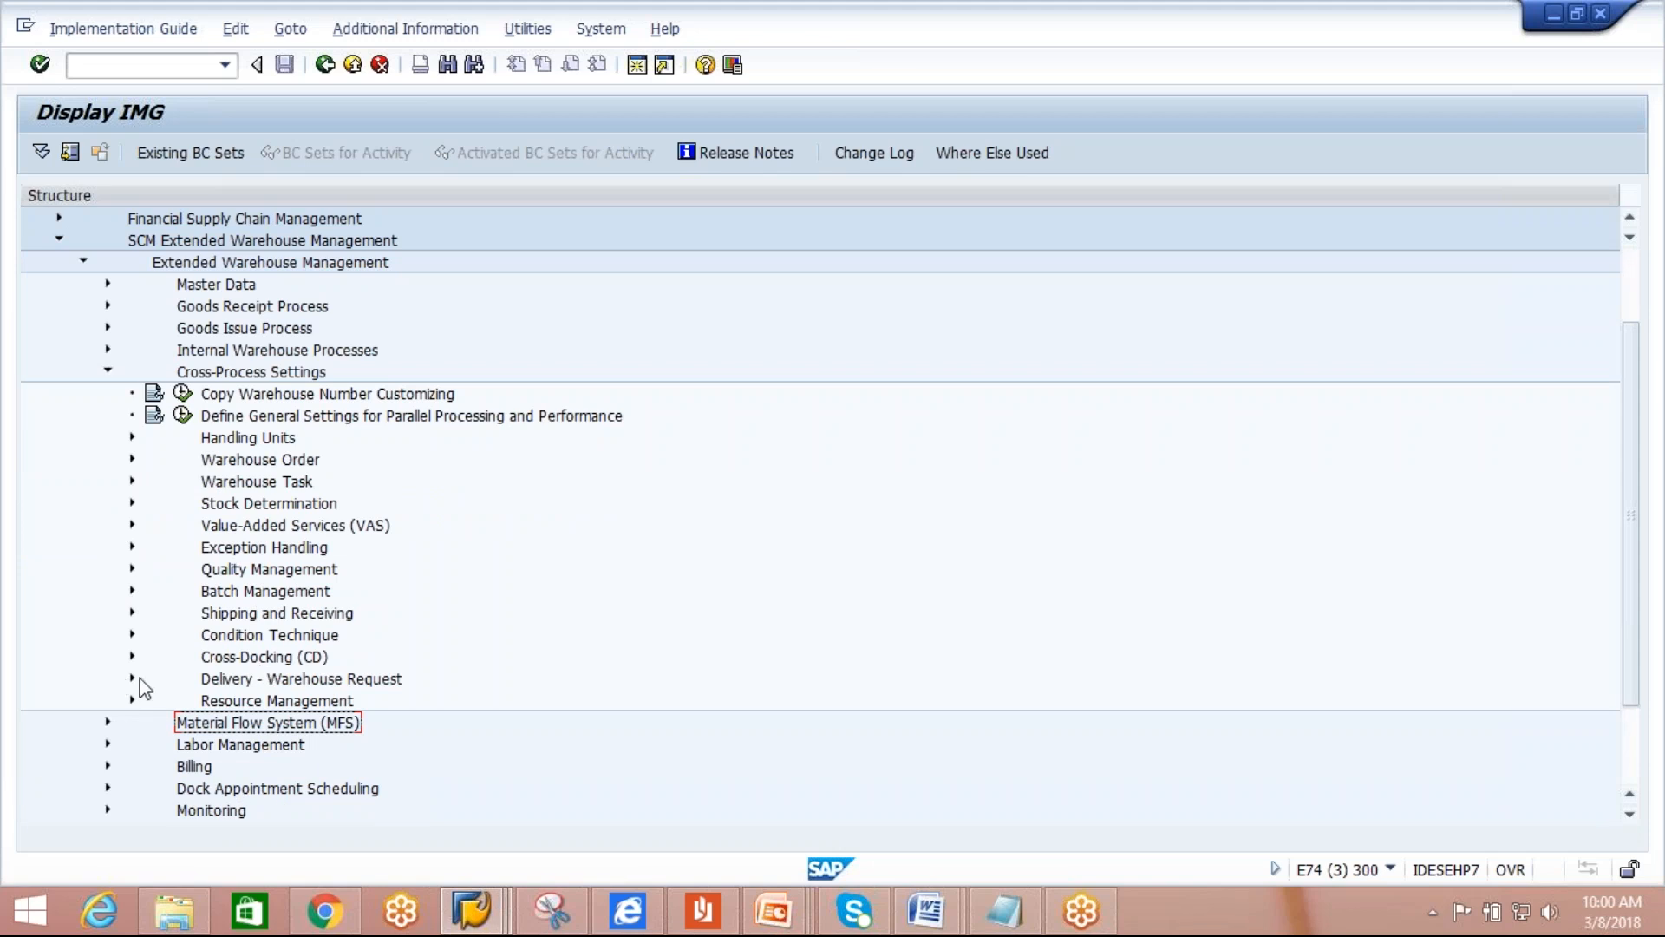
left_click(132, 679)
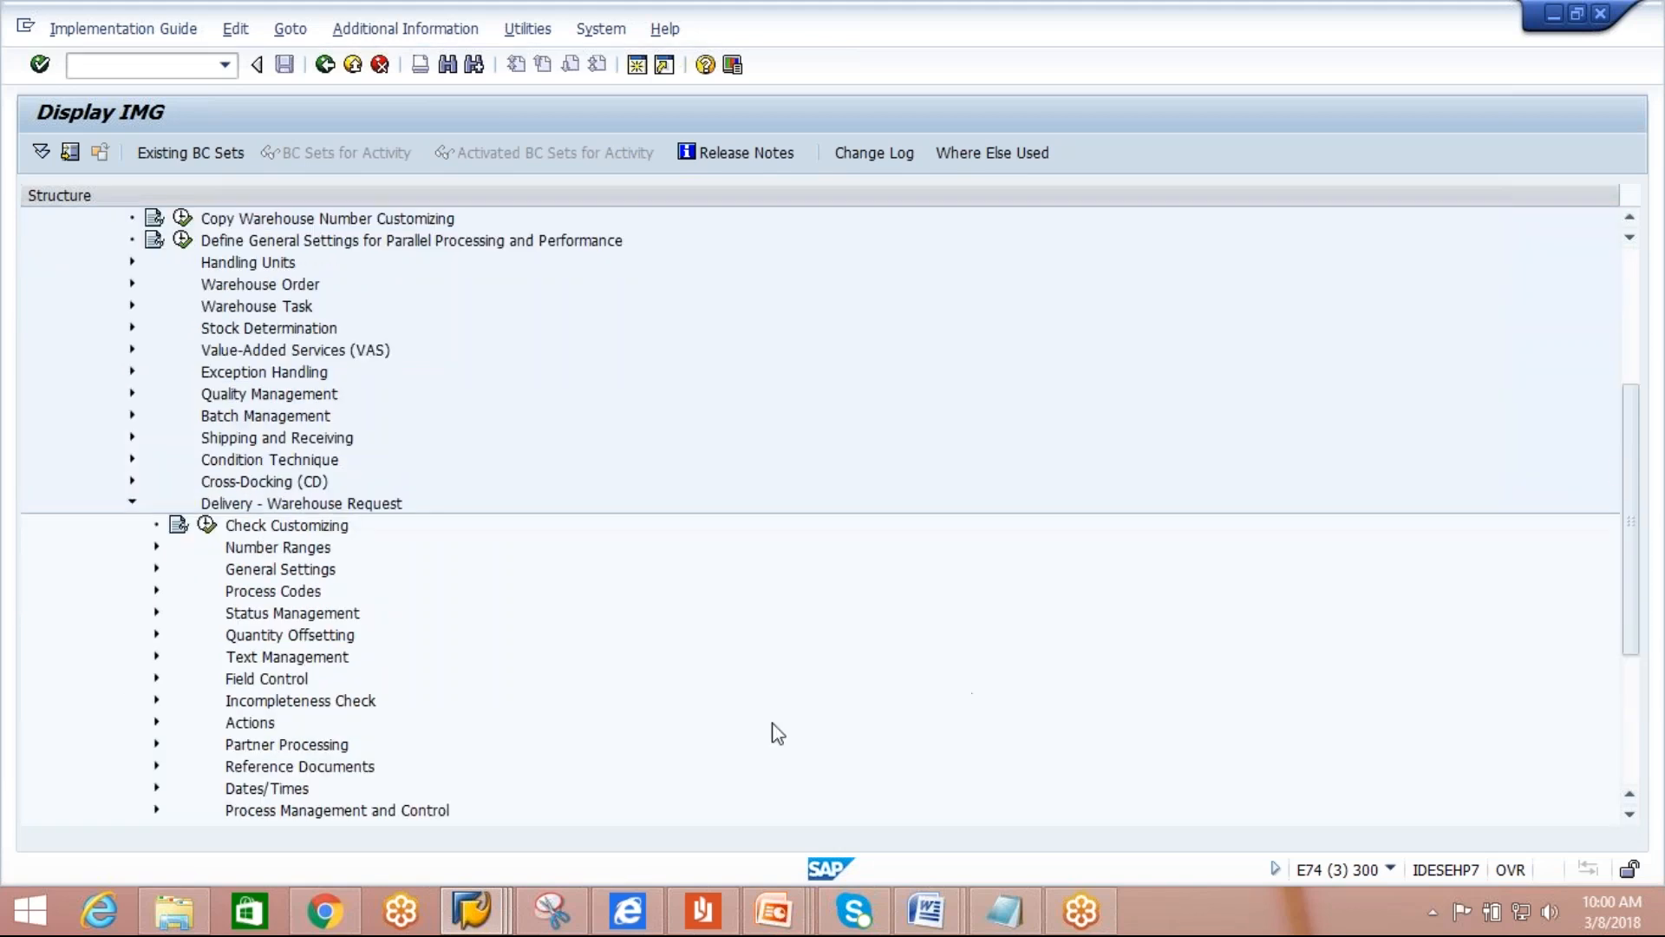
left_click(157, 722)
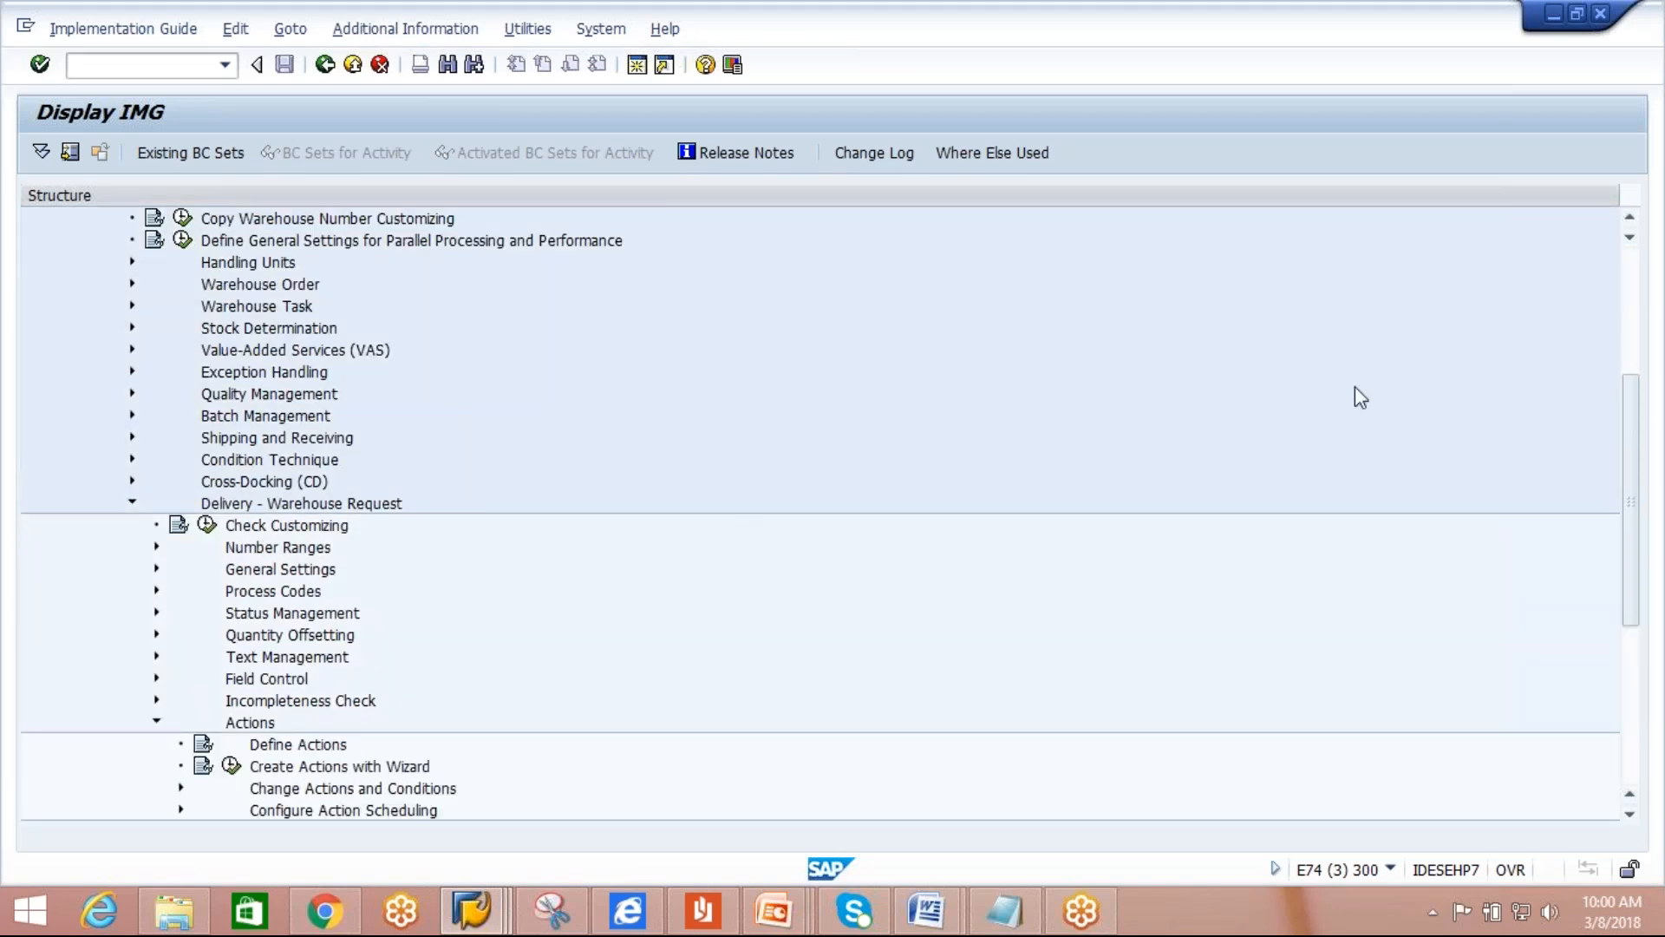
left_click_drag(1625, 499, 1630, 568)
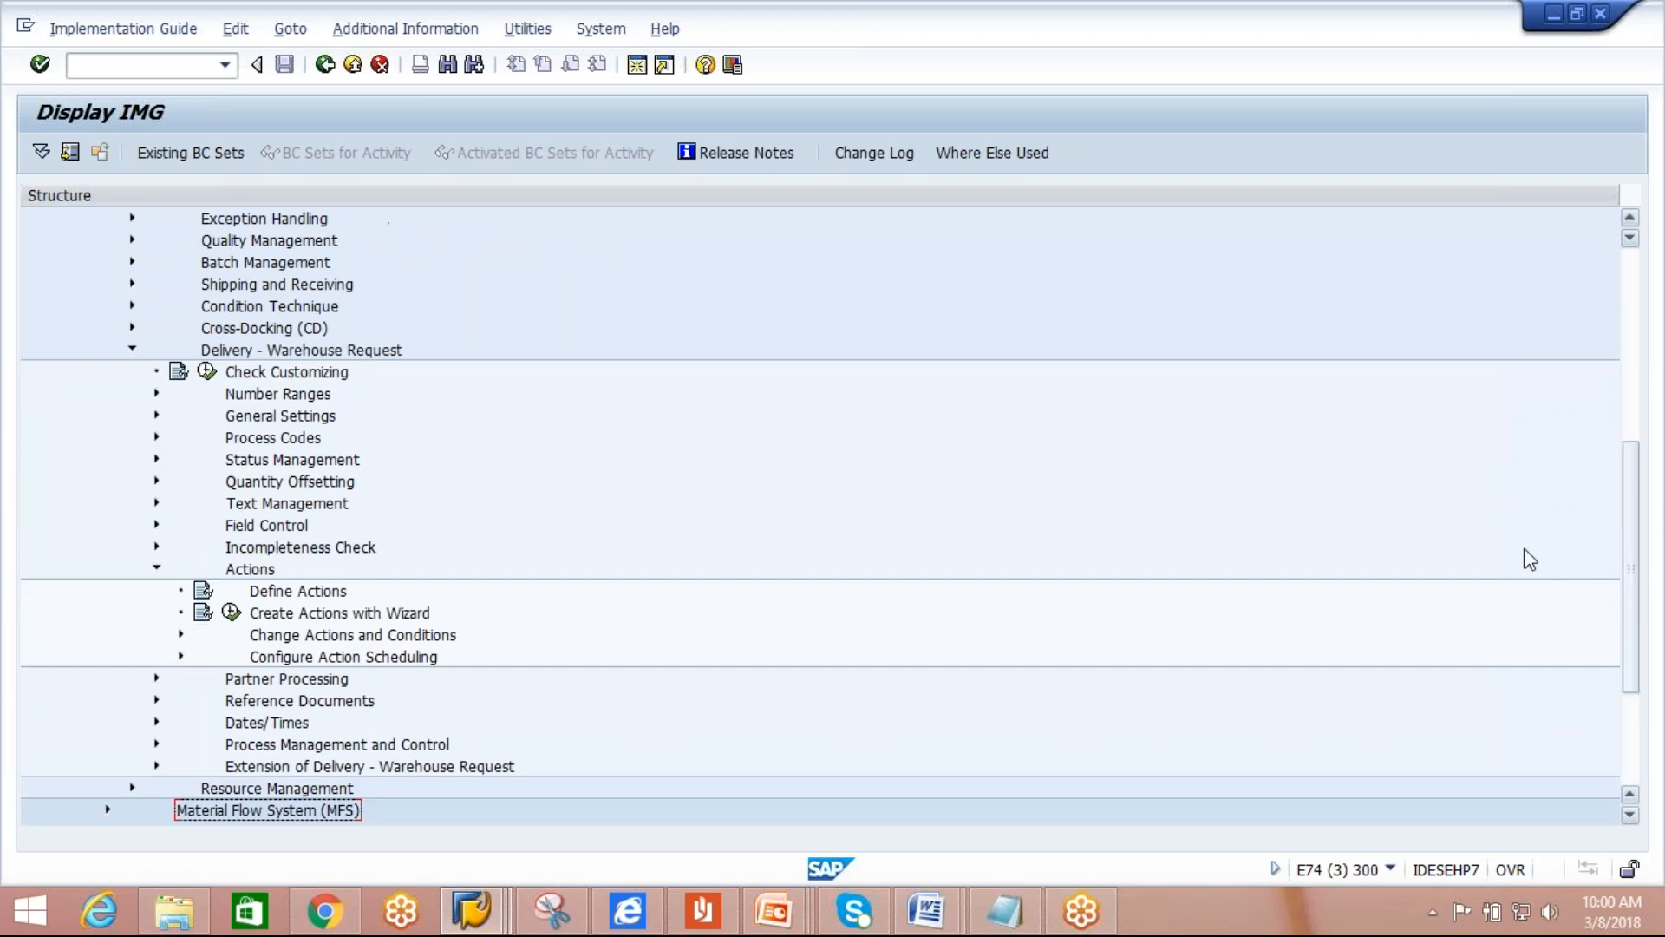
left_click(180, 657)
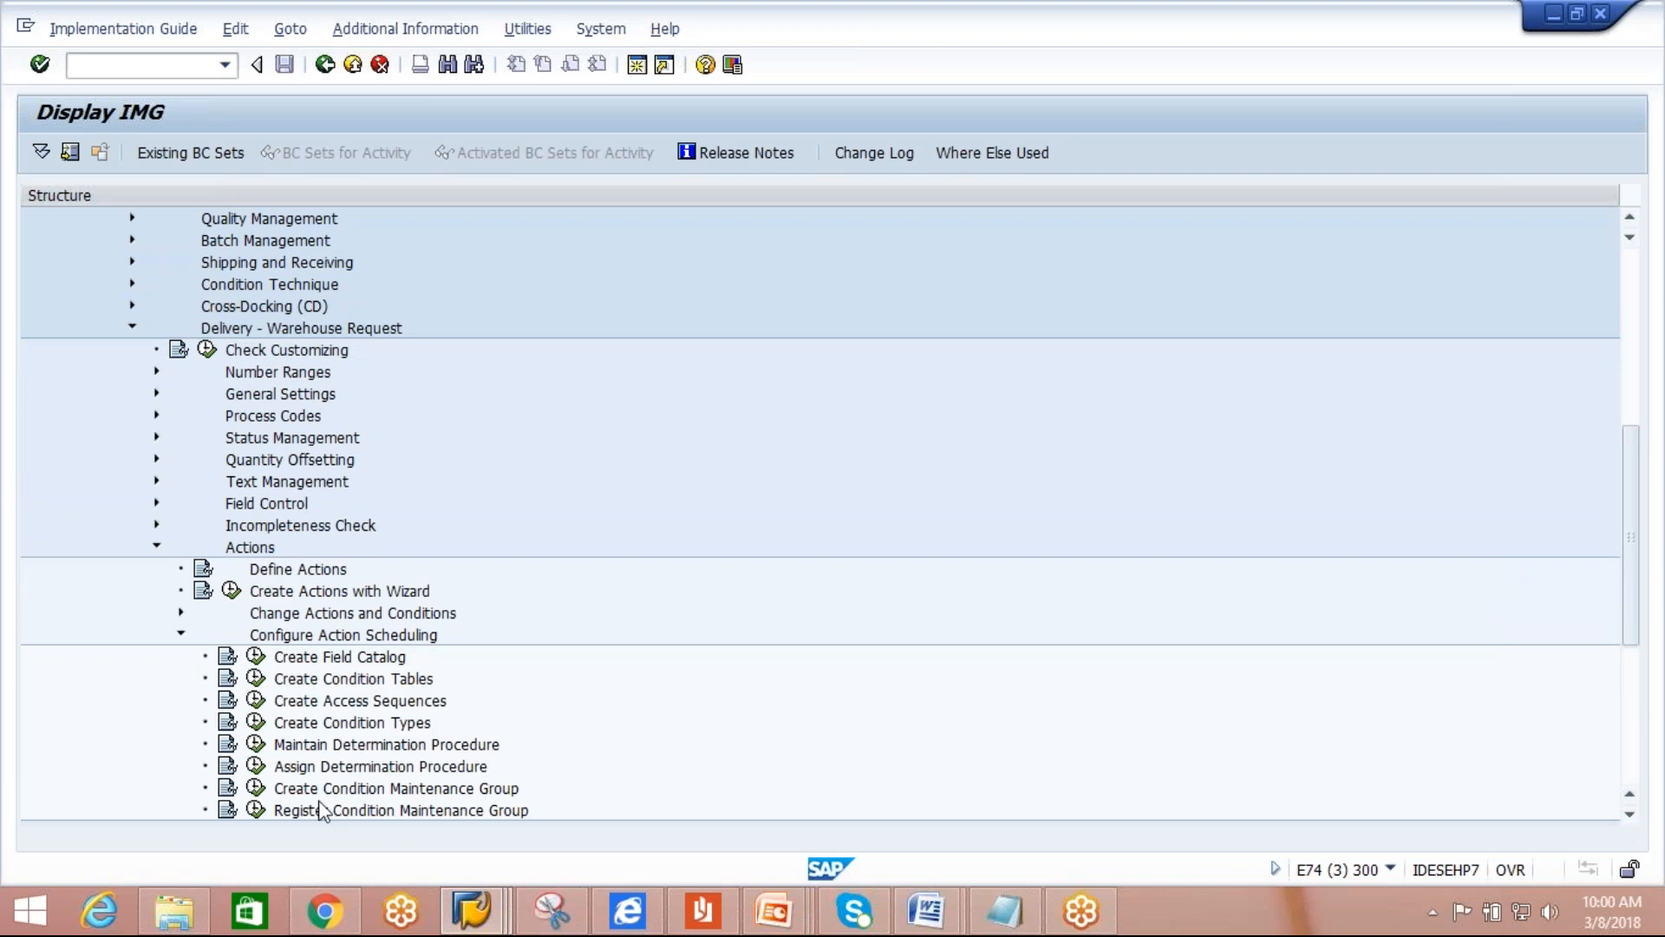
Check the noted action profile in Notepad, then return to the action profile overview in the SAP session for action definitions.
left_click(473, 908)
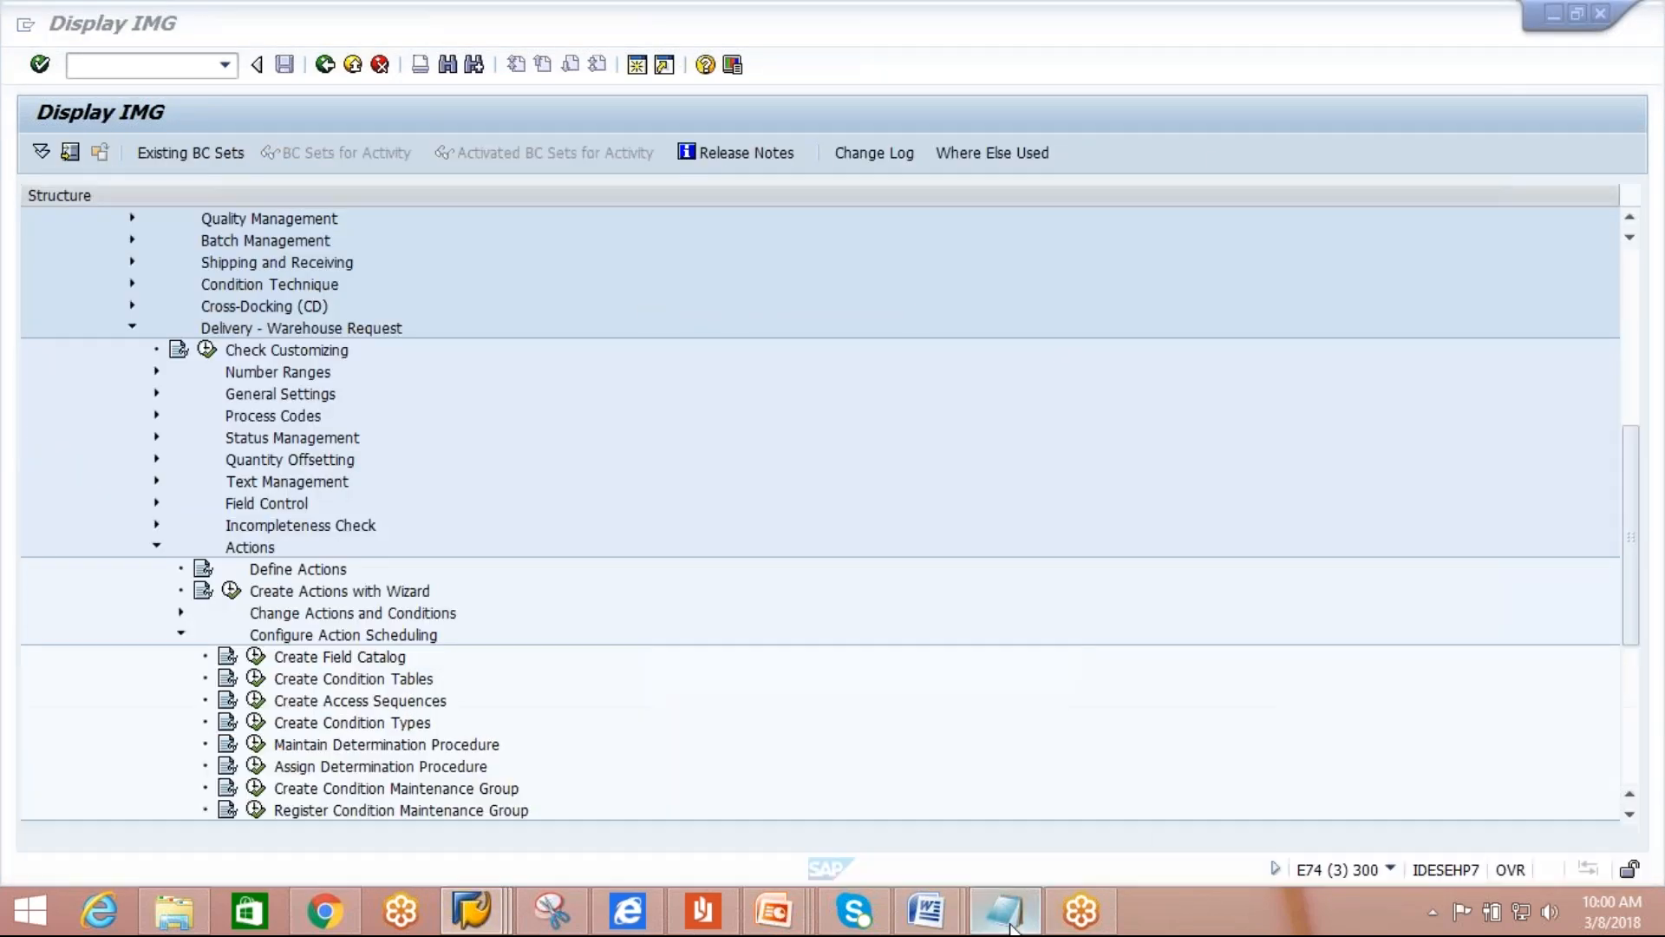
left_click(1006, 919)
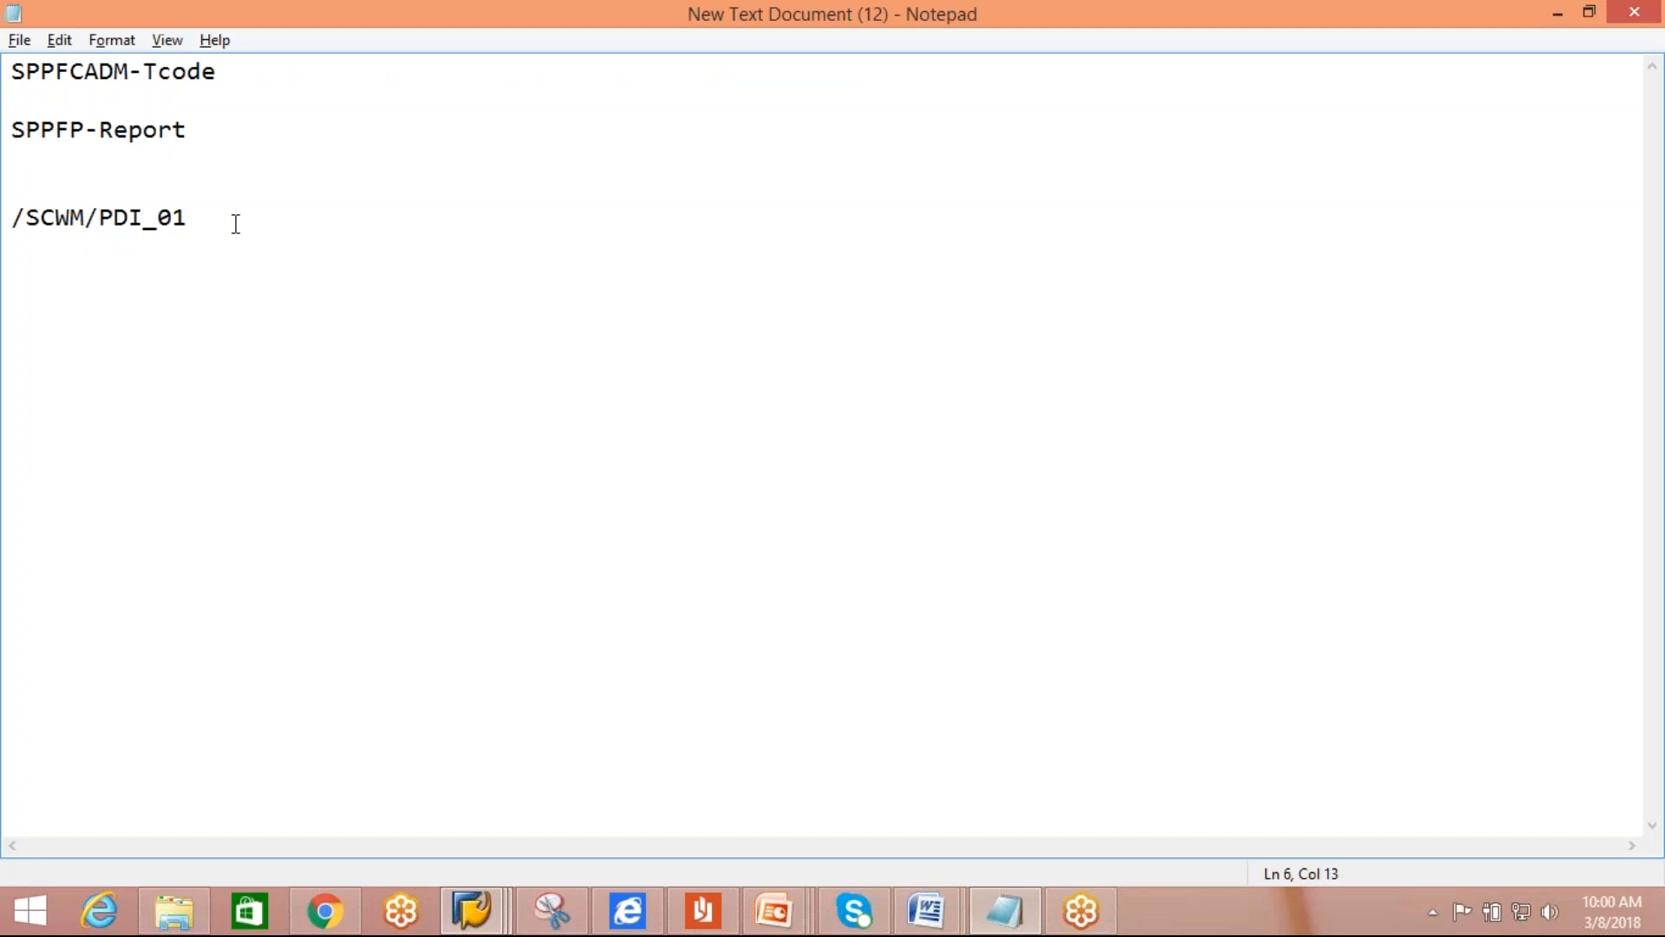
left_click(474, 926)
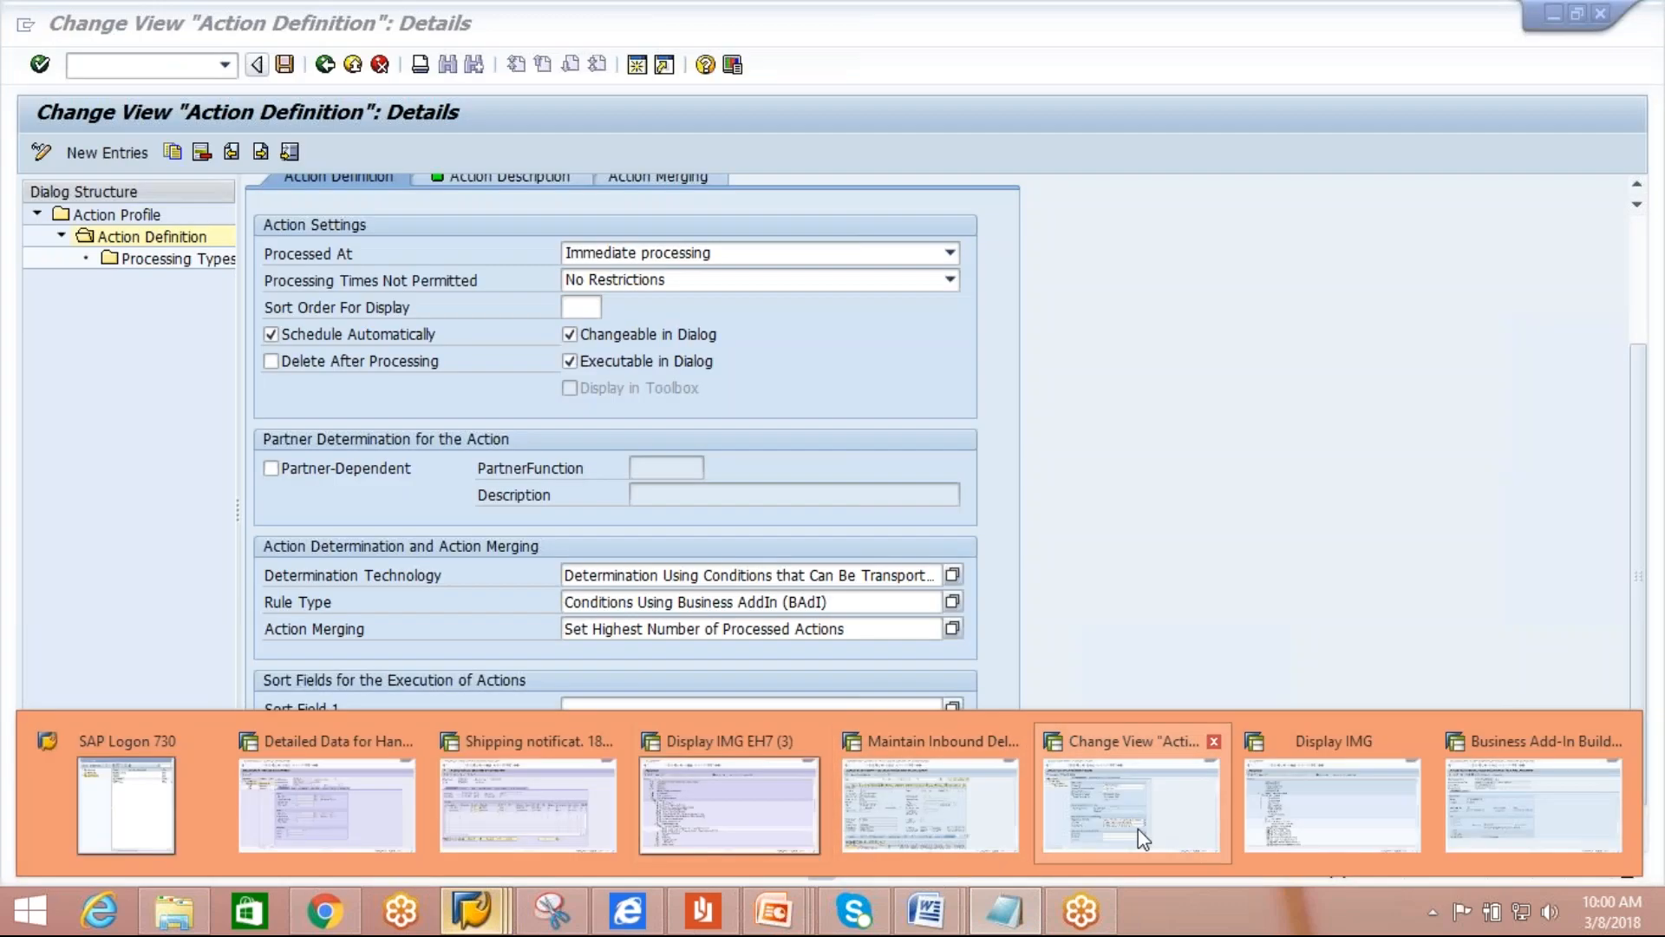
left_click(1138, 830)
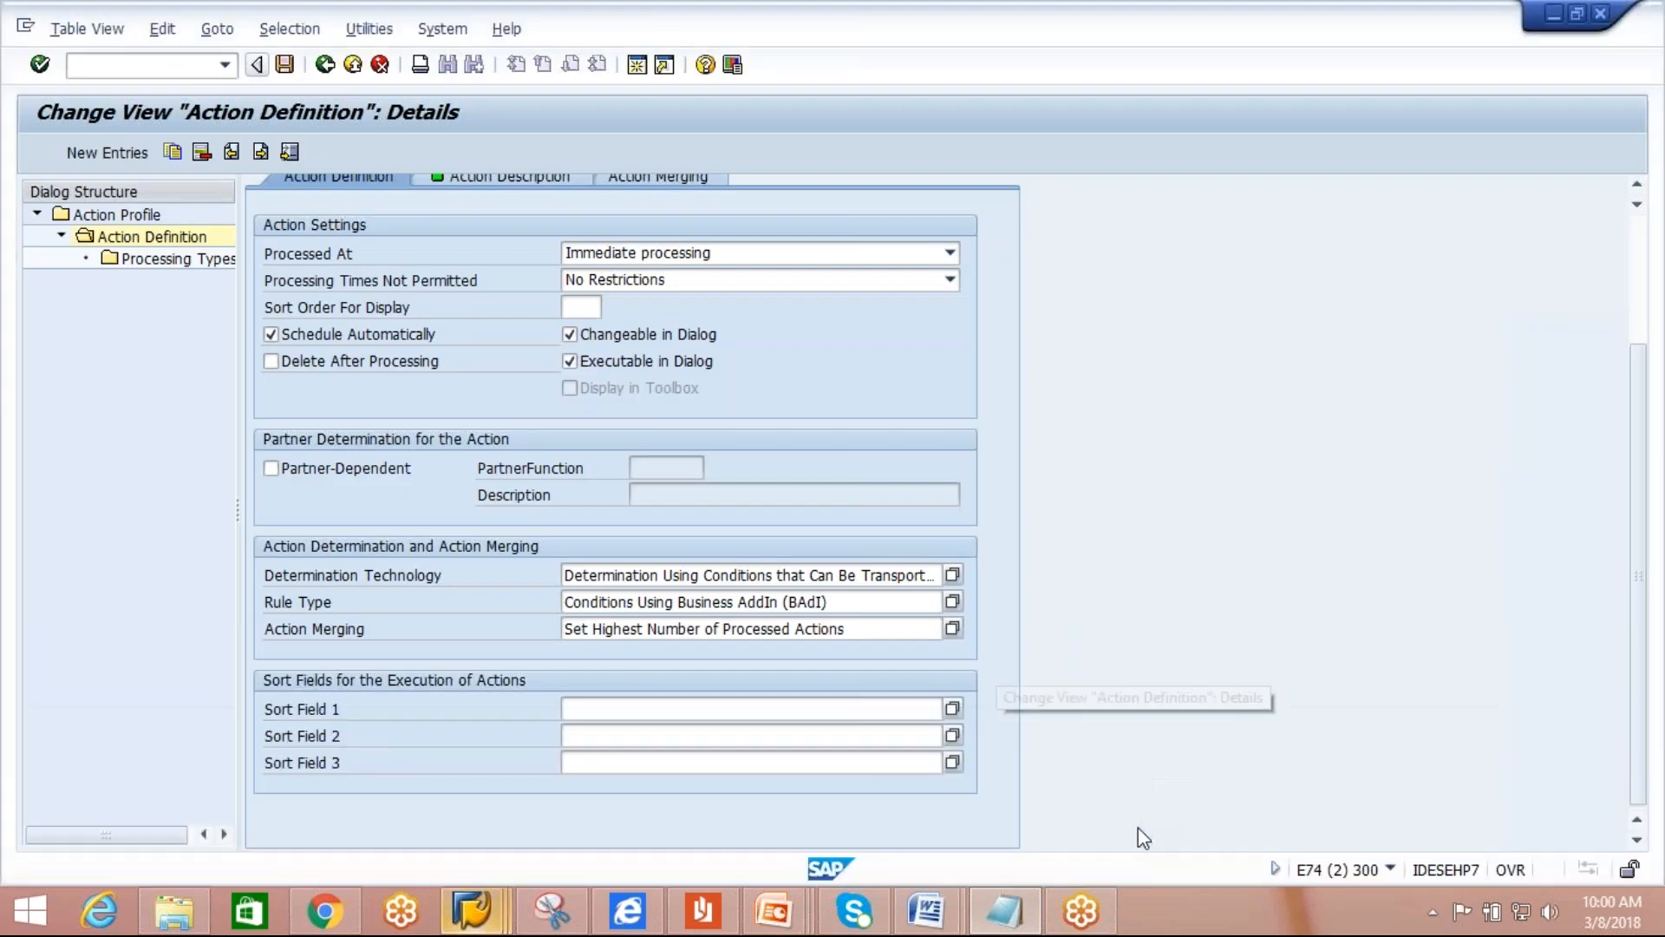
left_click(325, 70)
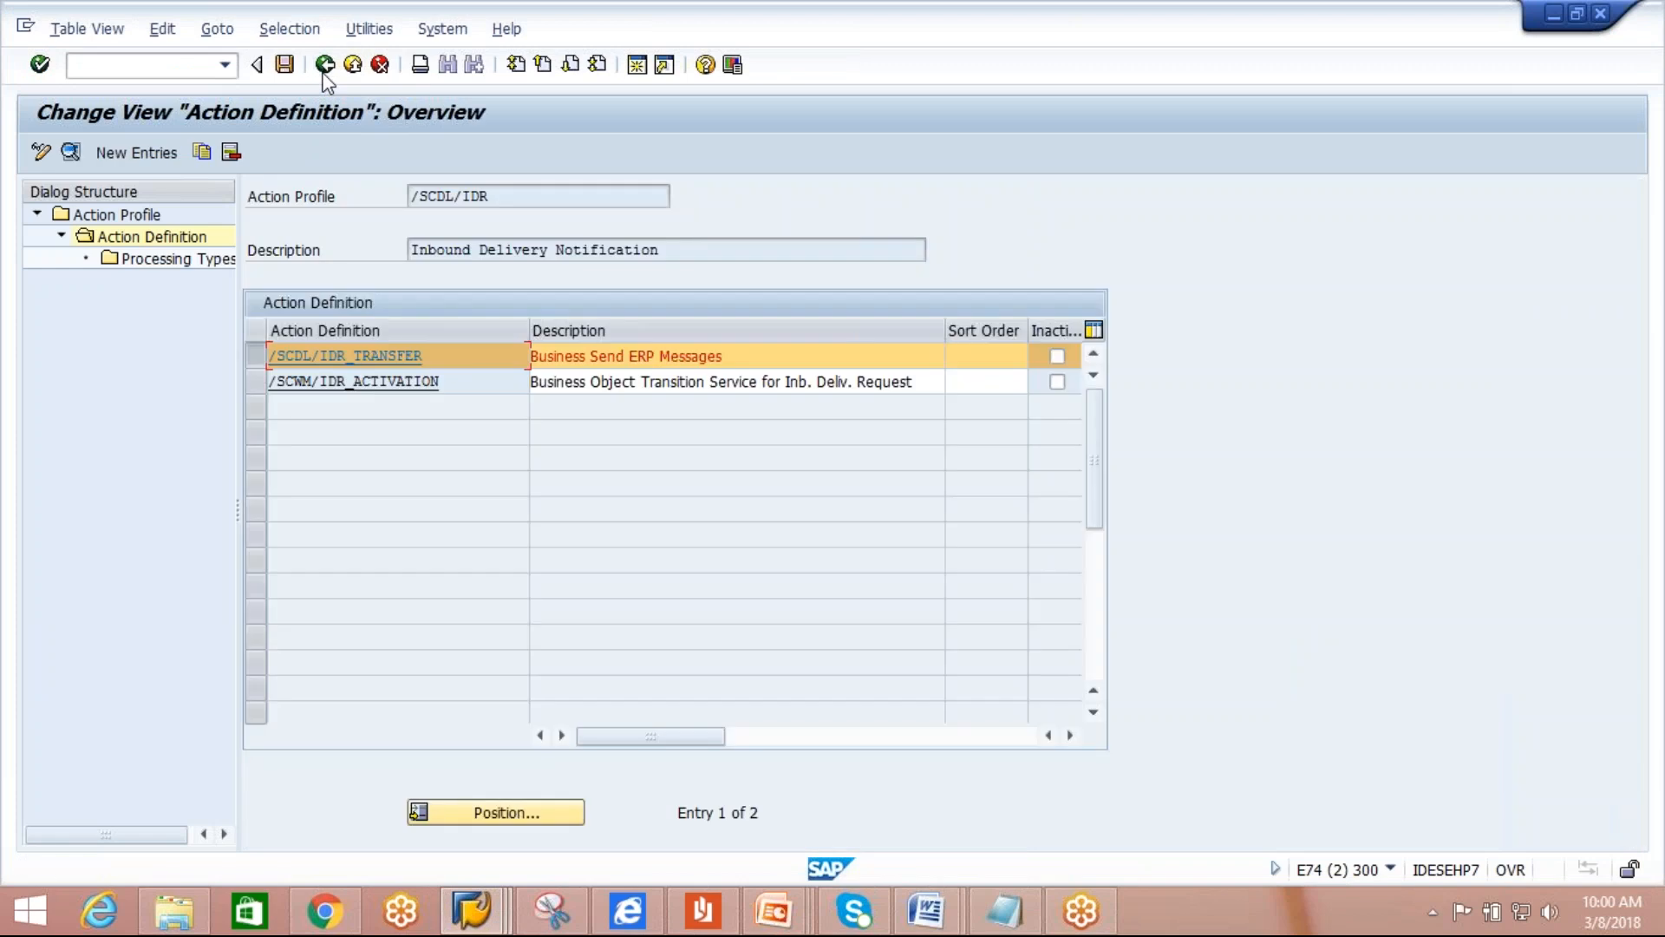
left_click(324, 71)
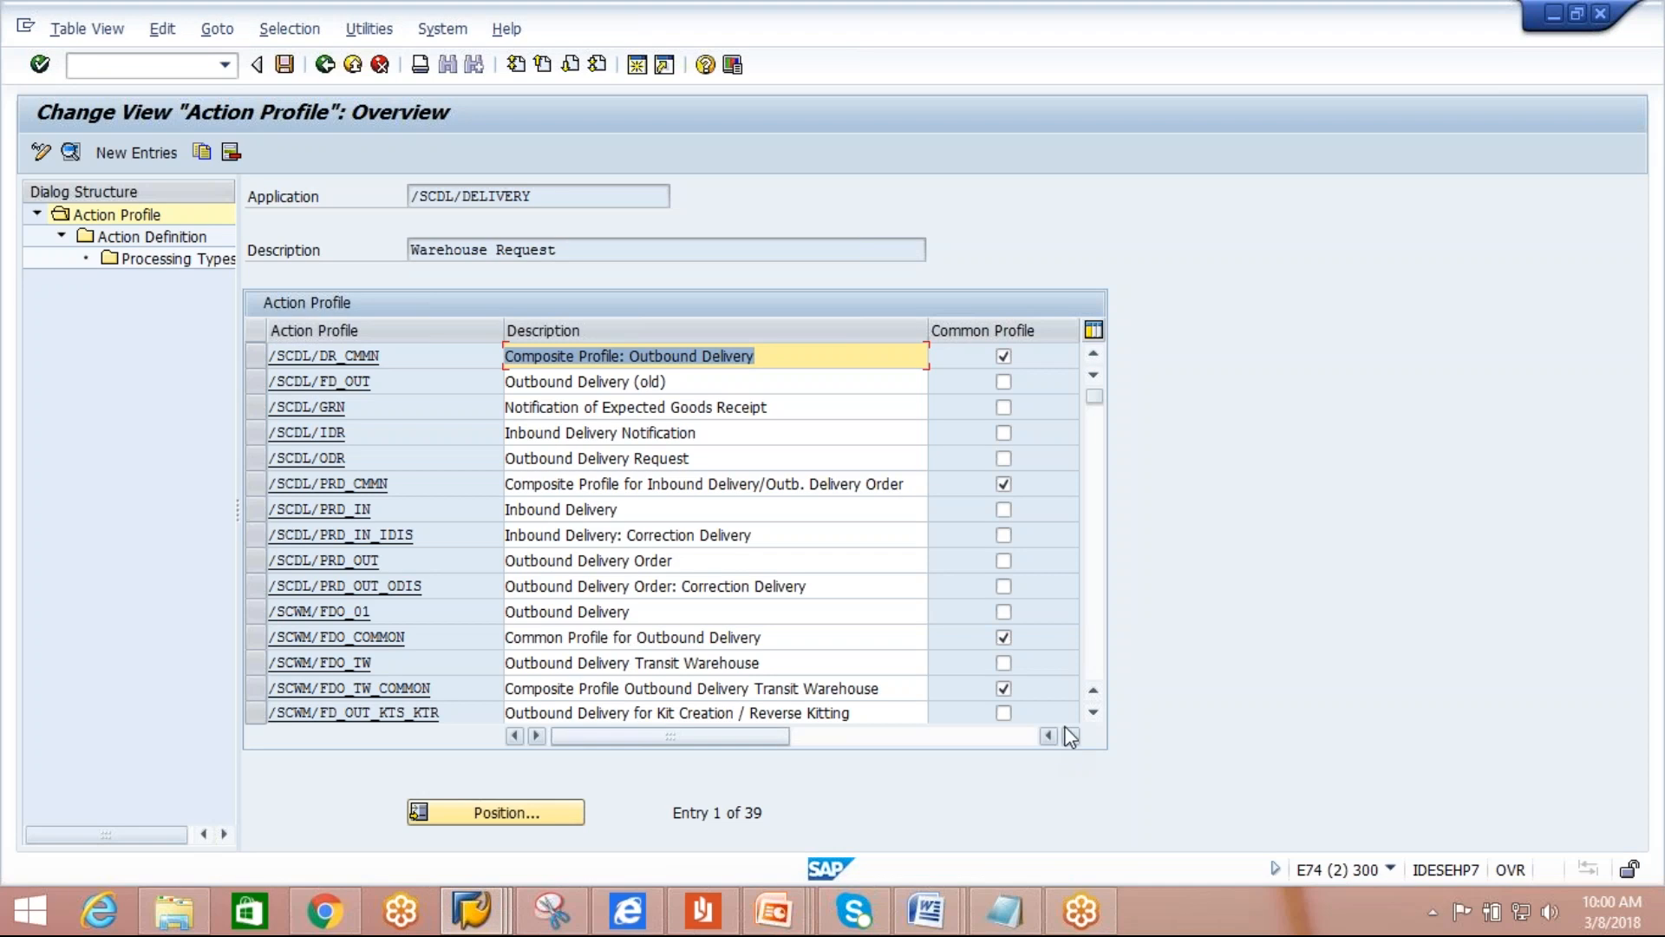
Display the action definitions of action profile /SCWM/PDI_01 for Inbound Delivery.
left_click(1093, 712)
left_click(1094, 712)
left_click(1093, 712)
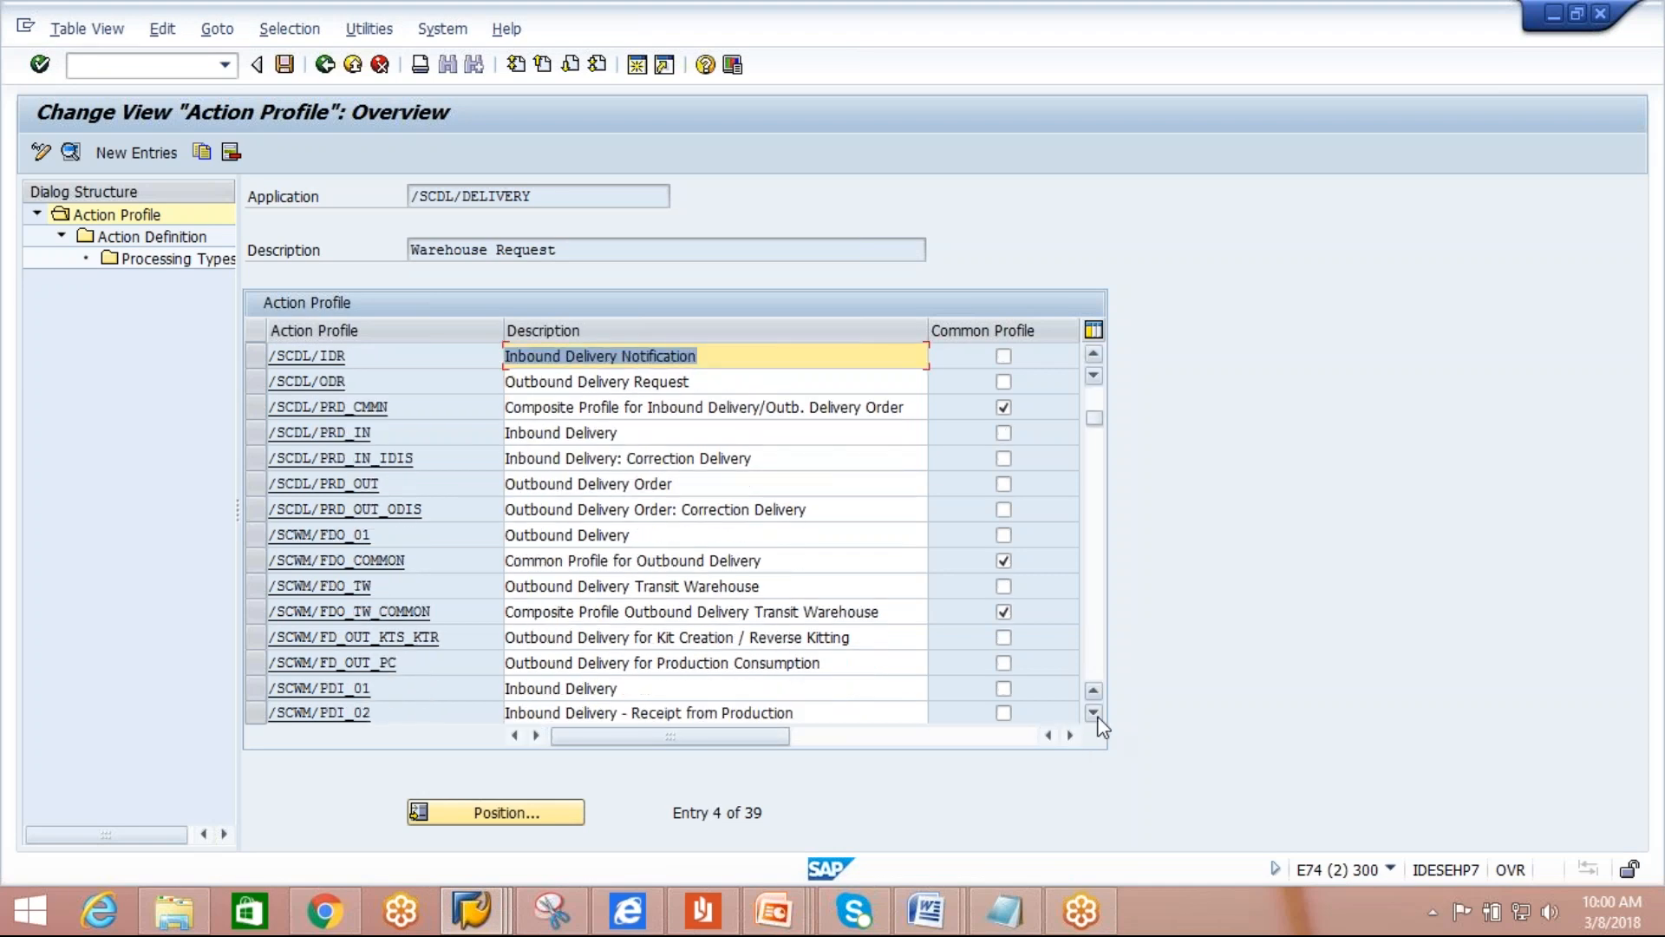
left_click(255, 688)
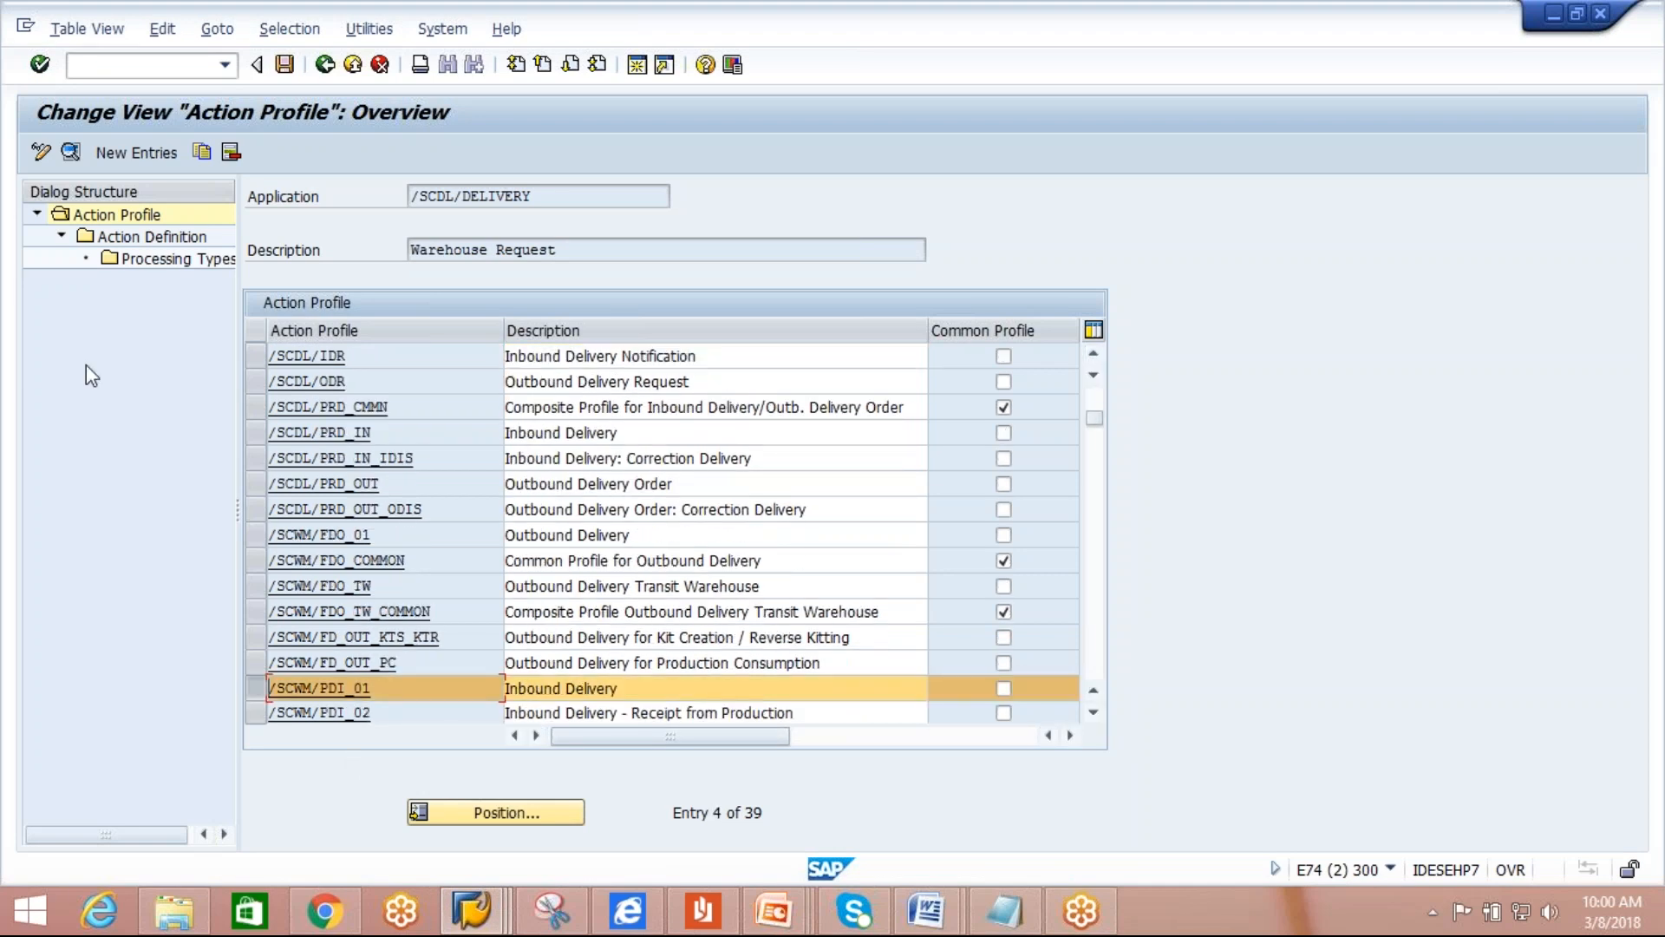
double_click(143, 237)
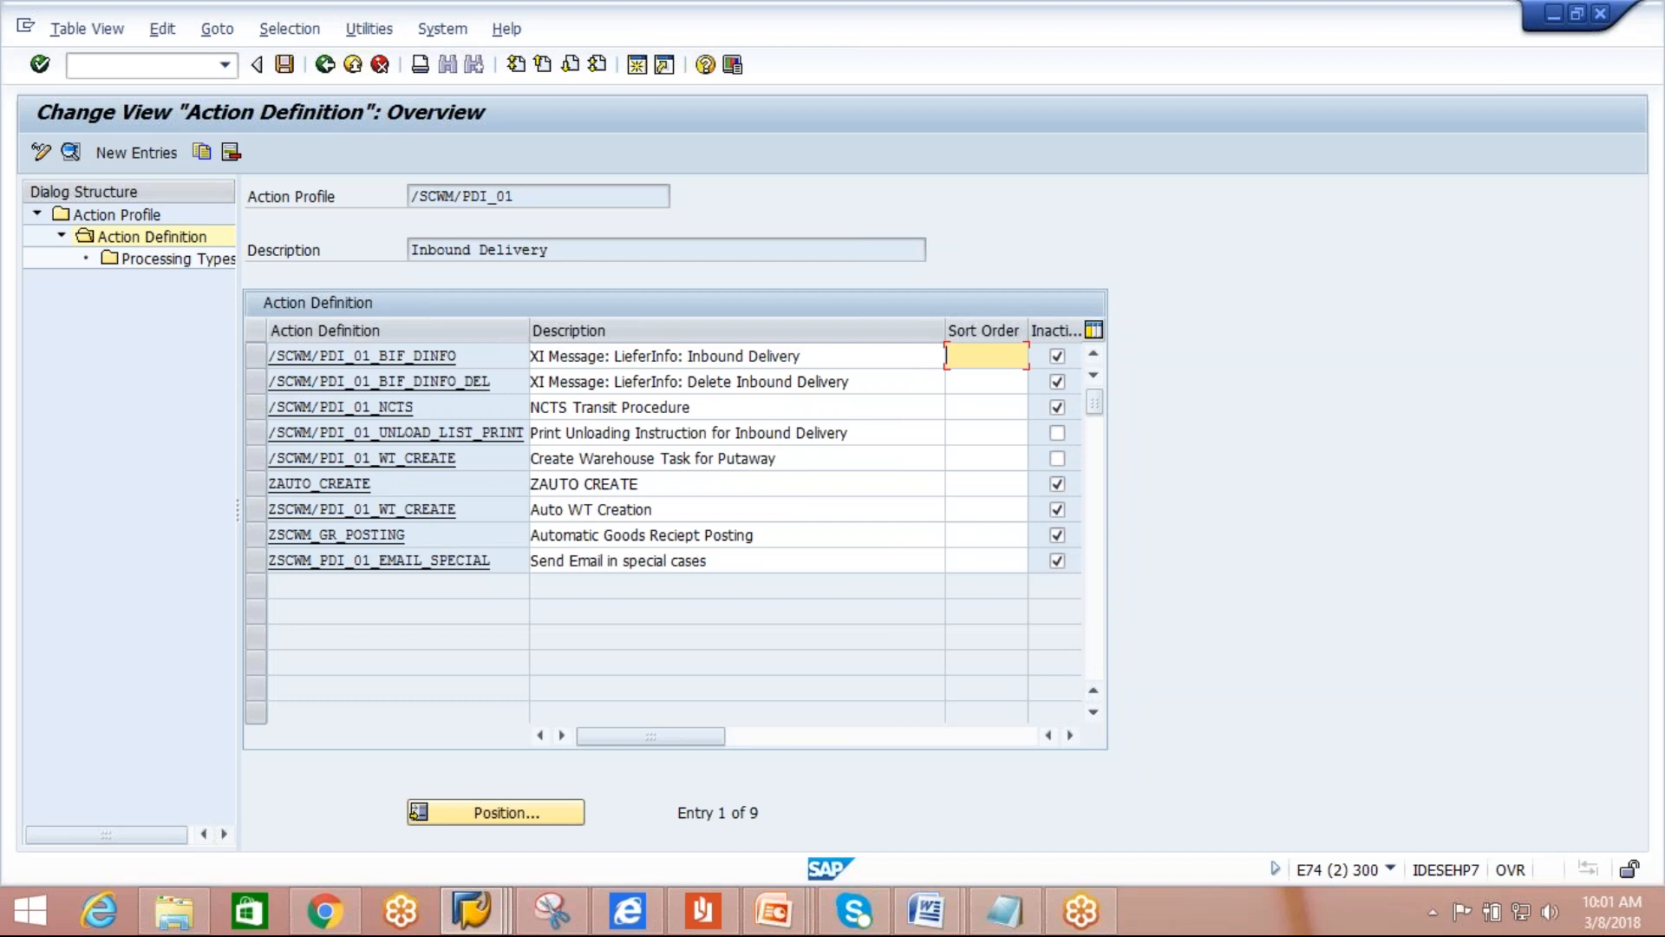
left_click(617, 489)
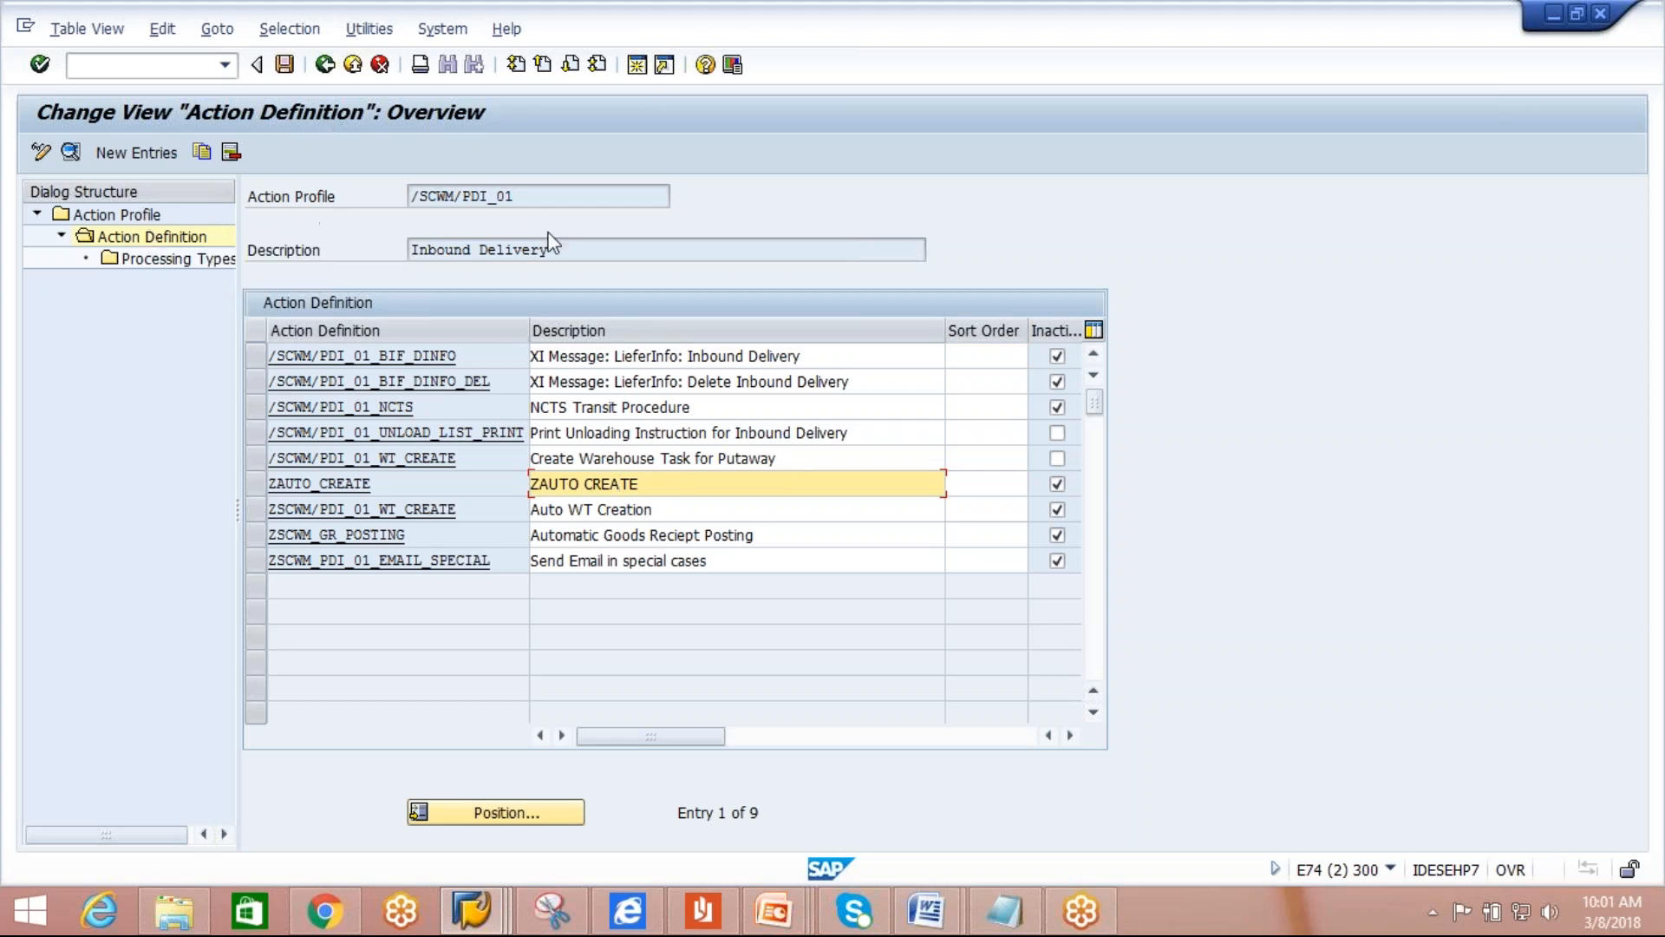
left_click(515, 197)
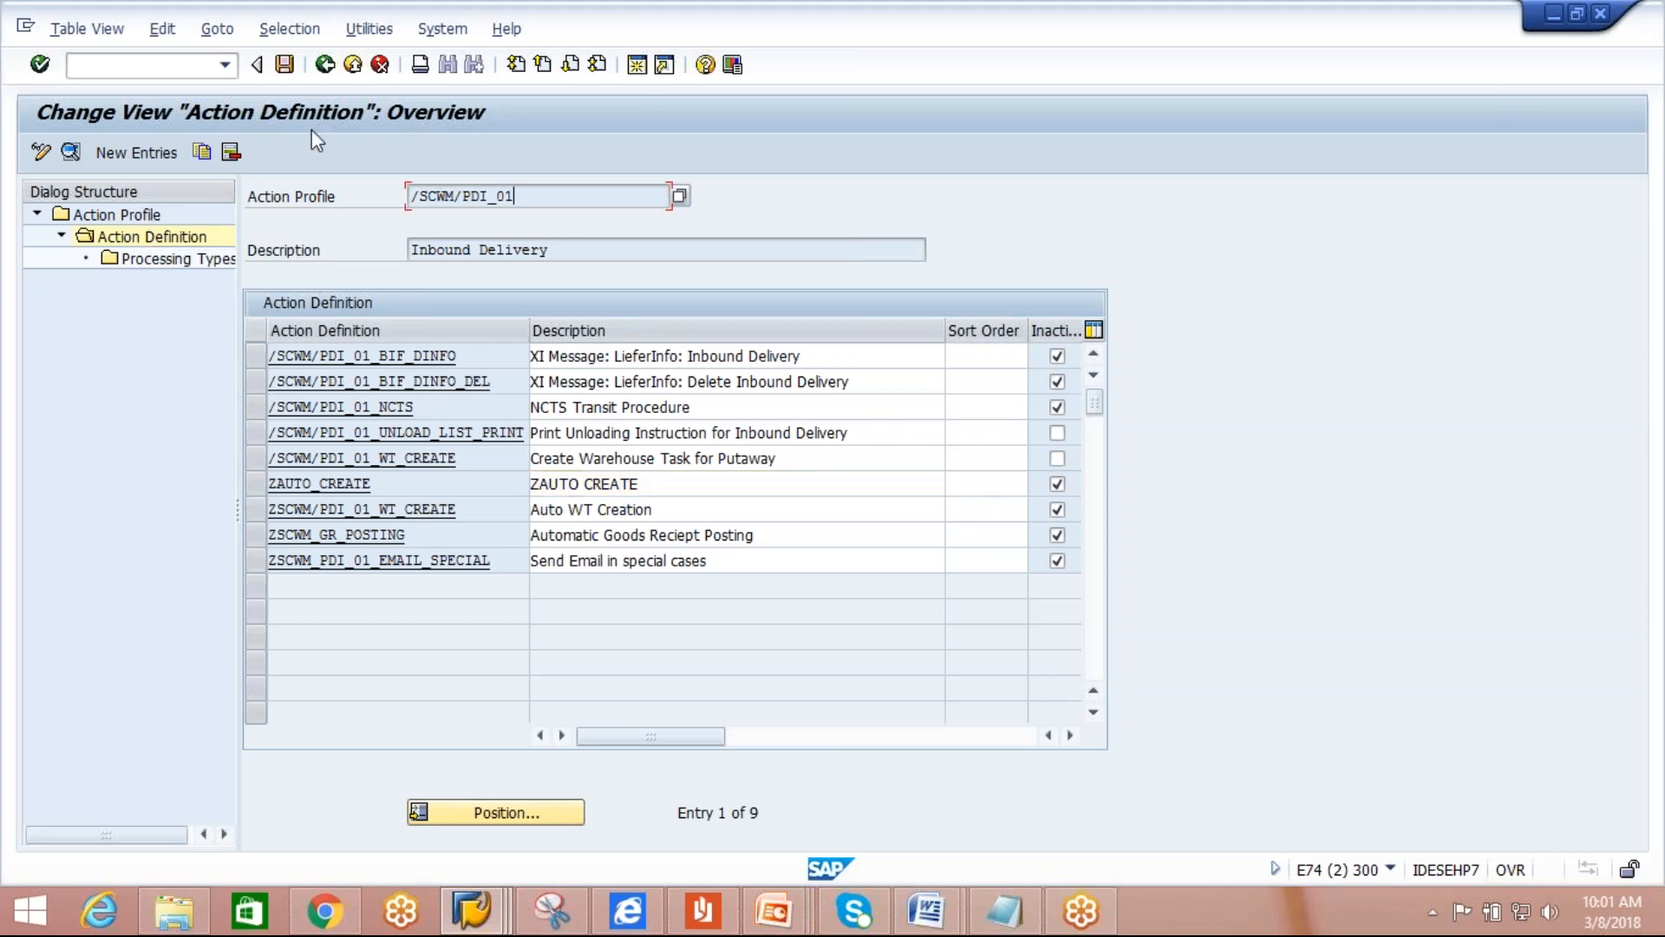
Display the action definitions of action profile /SCDL/PRD_IN and copy the action name /SCWM/PRD_IN_TO_CREATE.
left_click(324, 64)
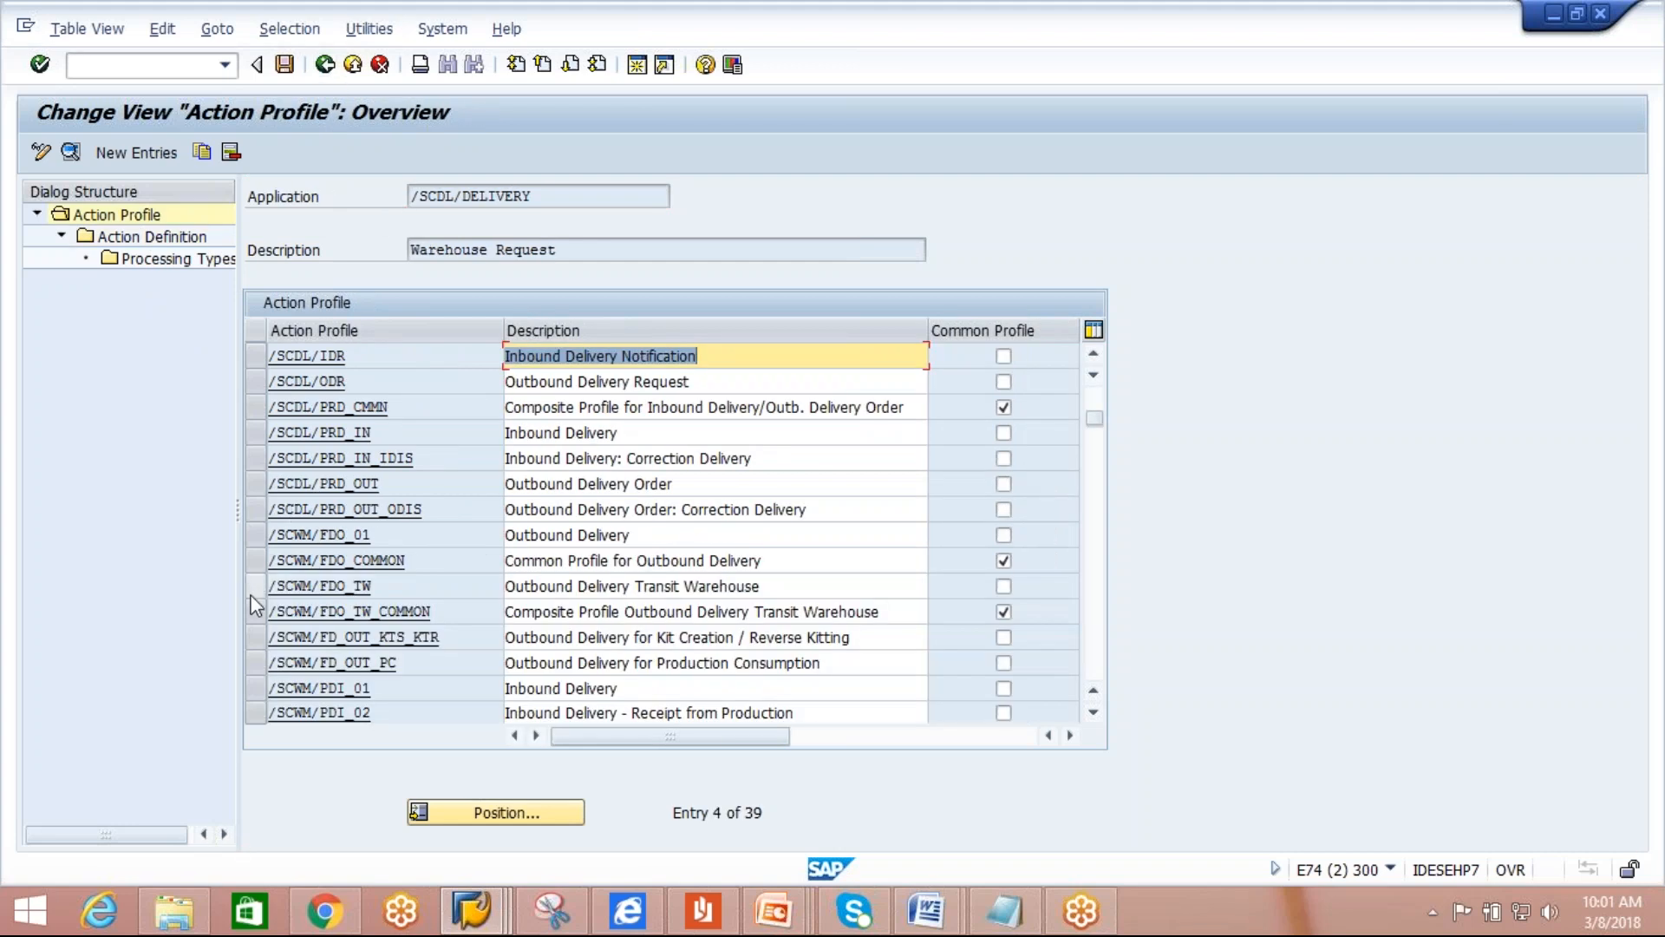
left_click(253, 434)
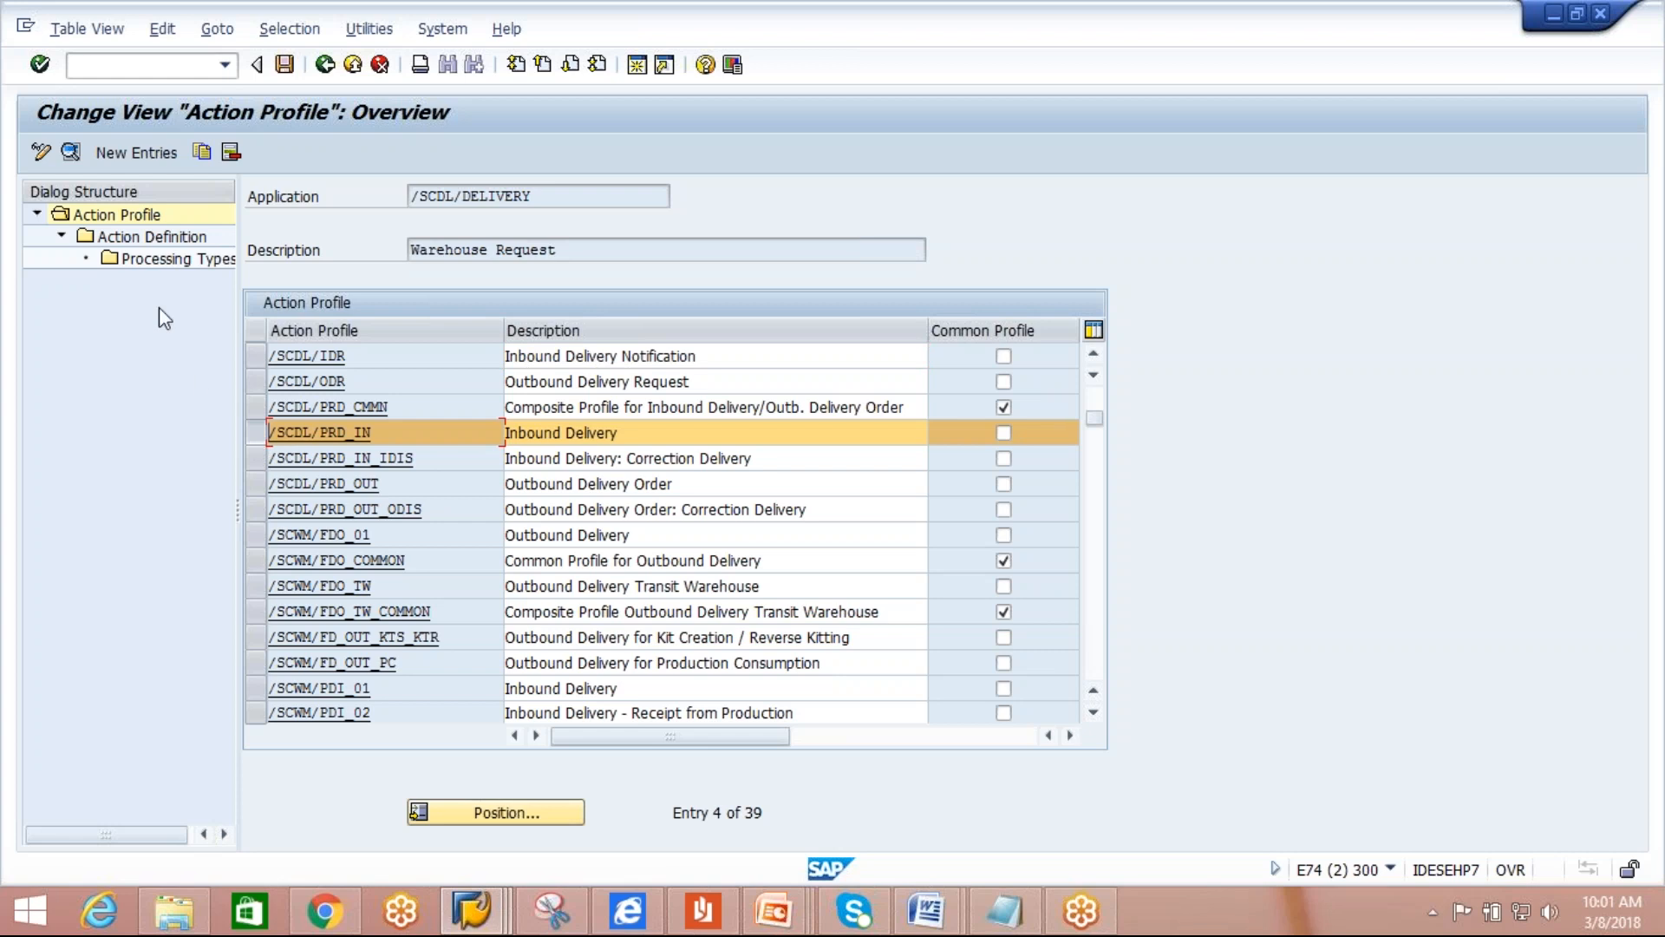
left_click(148, 237)
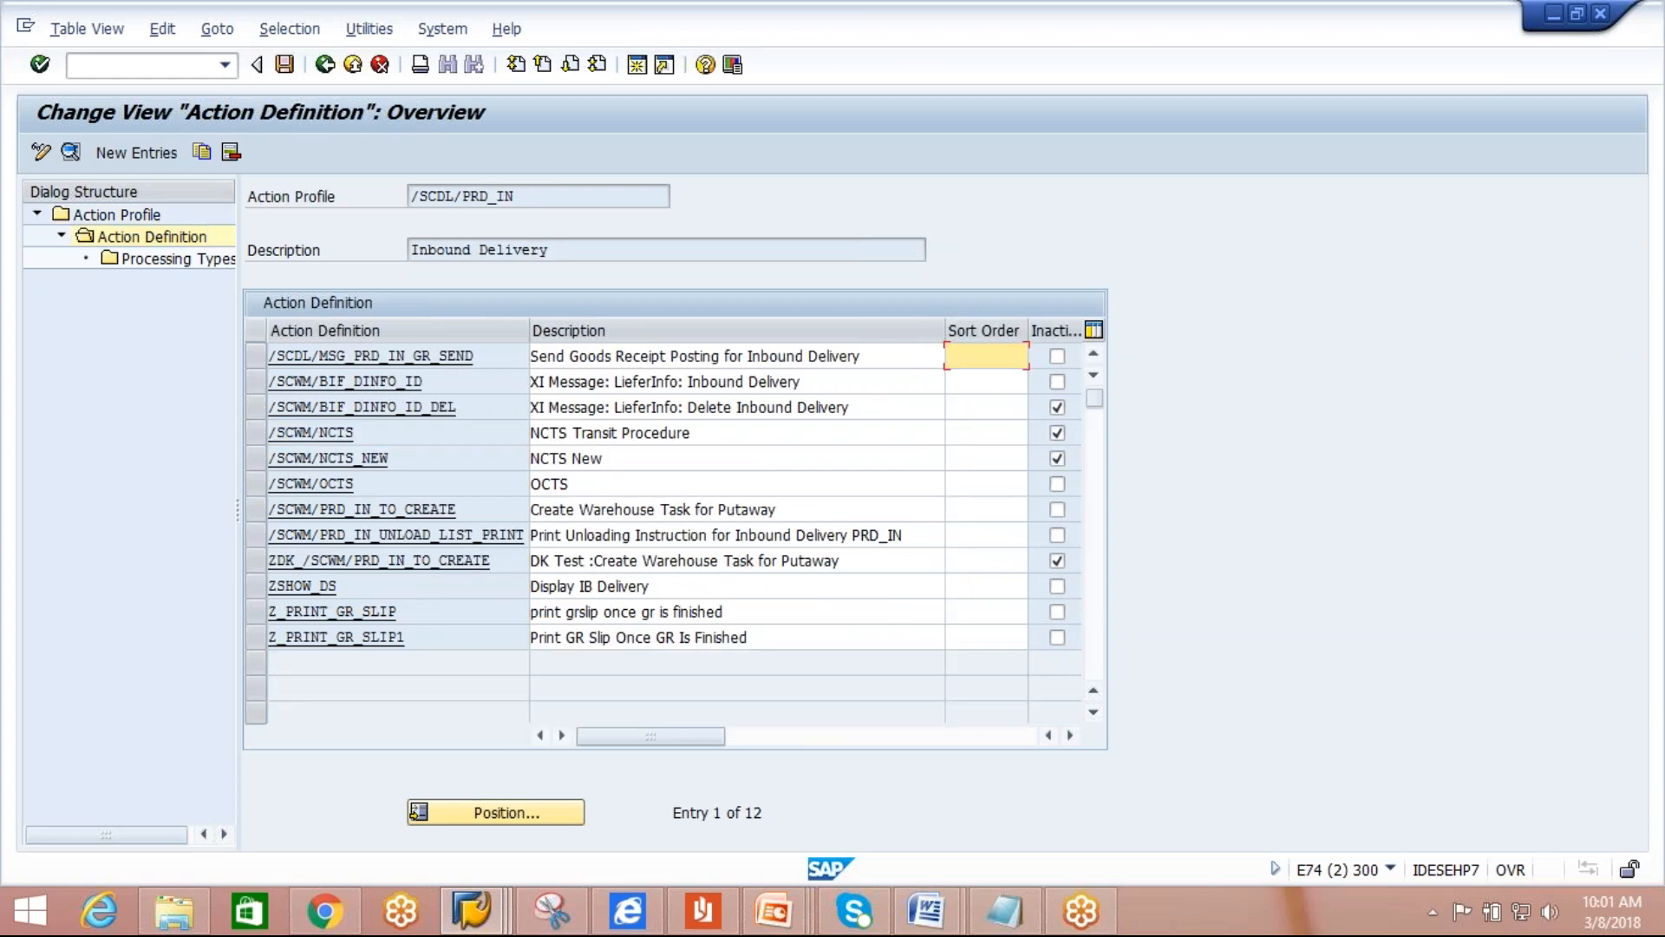
left_click_drag(478, 508, 269, 508)
key("ctrl+c")
left_click(269, 509)
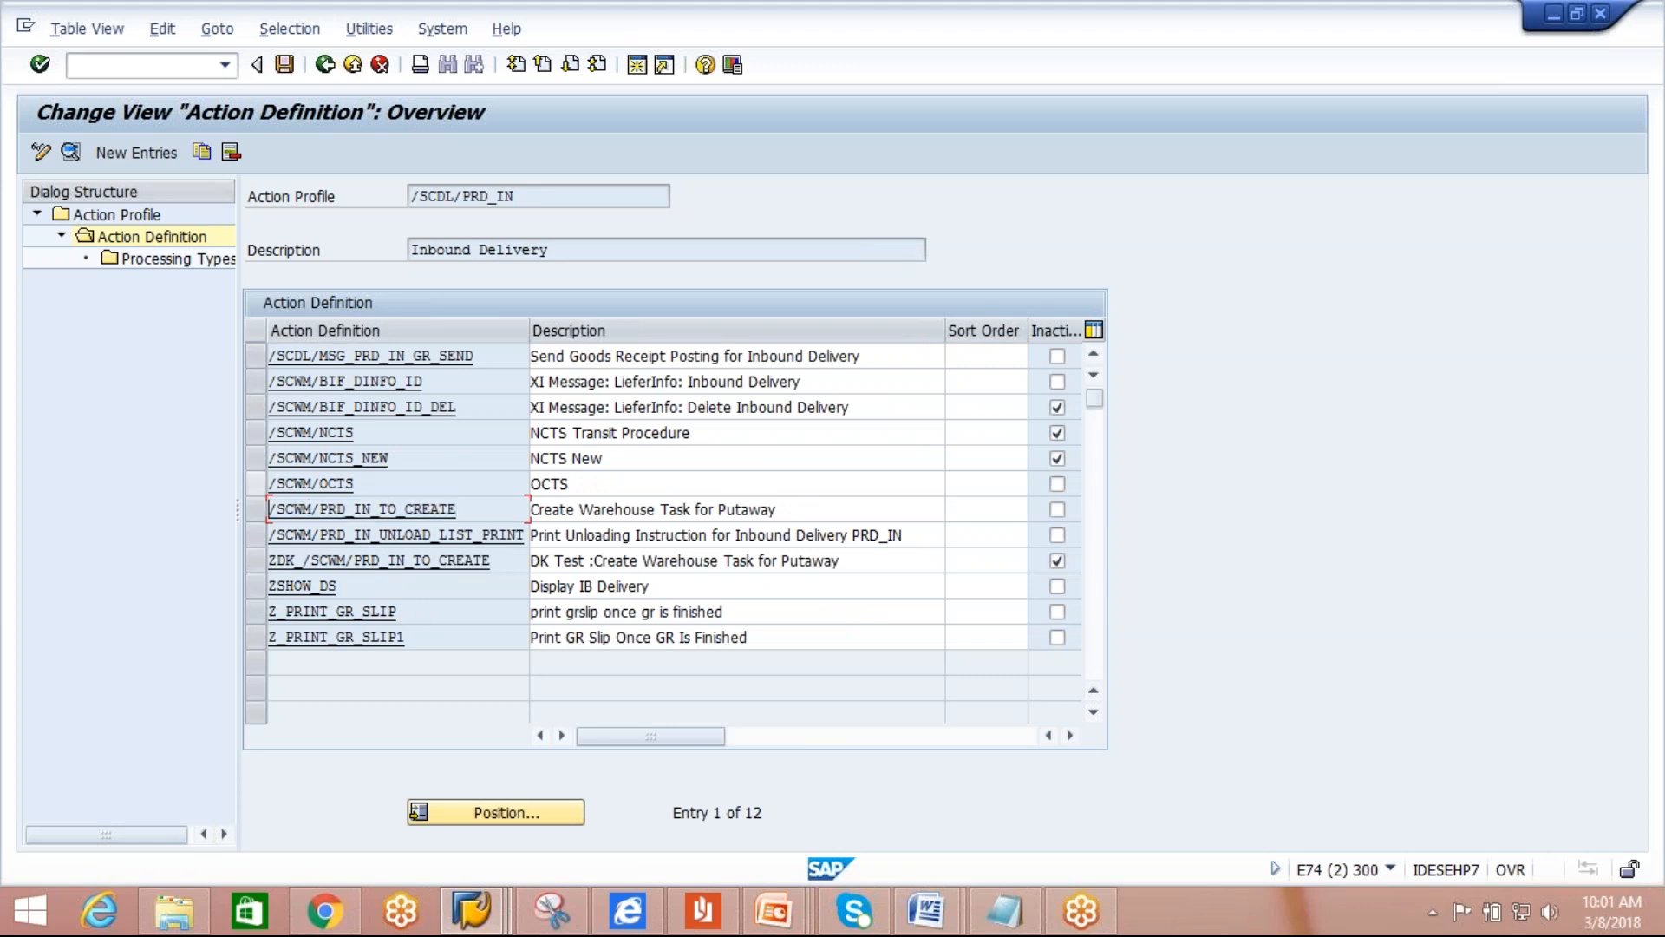
Switch to Notepad and add the line "ACtion : /SCWM/PRD_IN_TO_CREATE" below the /SCWM/PDI_01 action profile.
left_click(1004, 910)
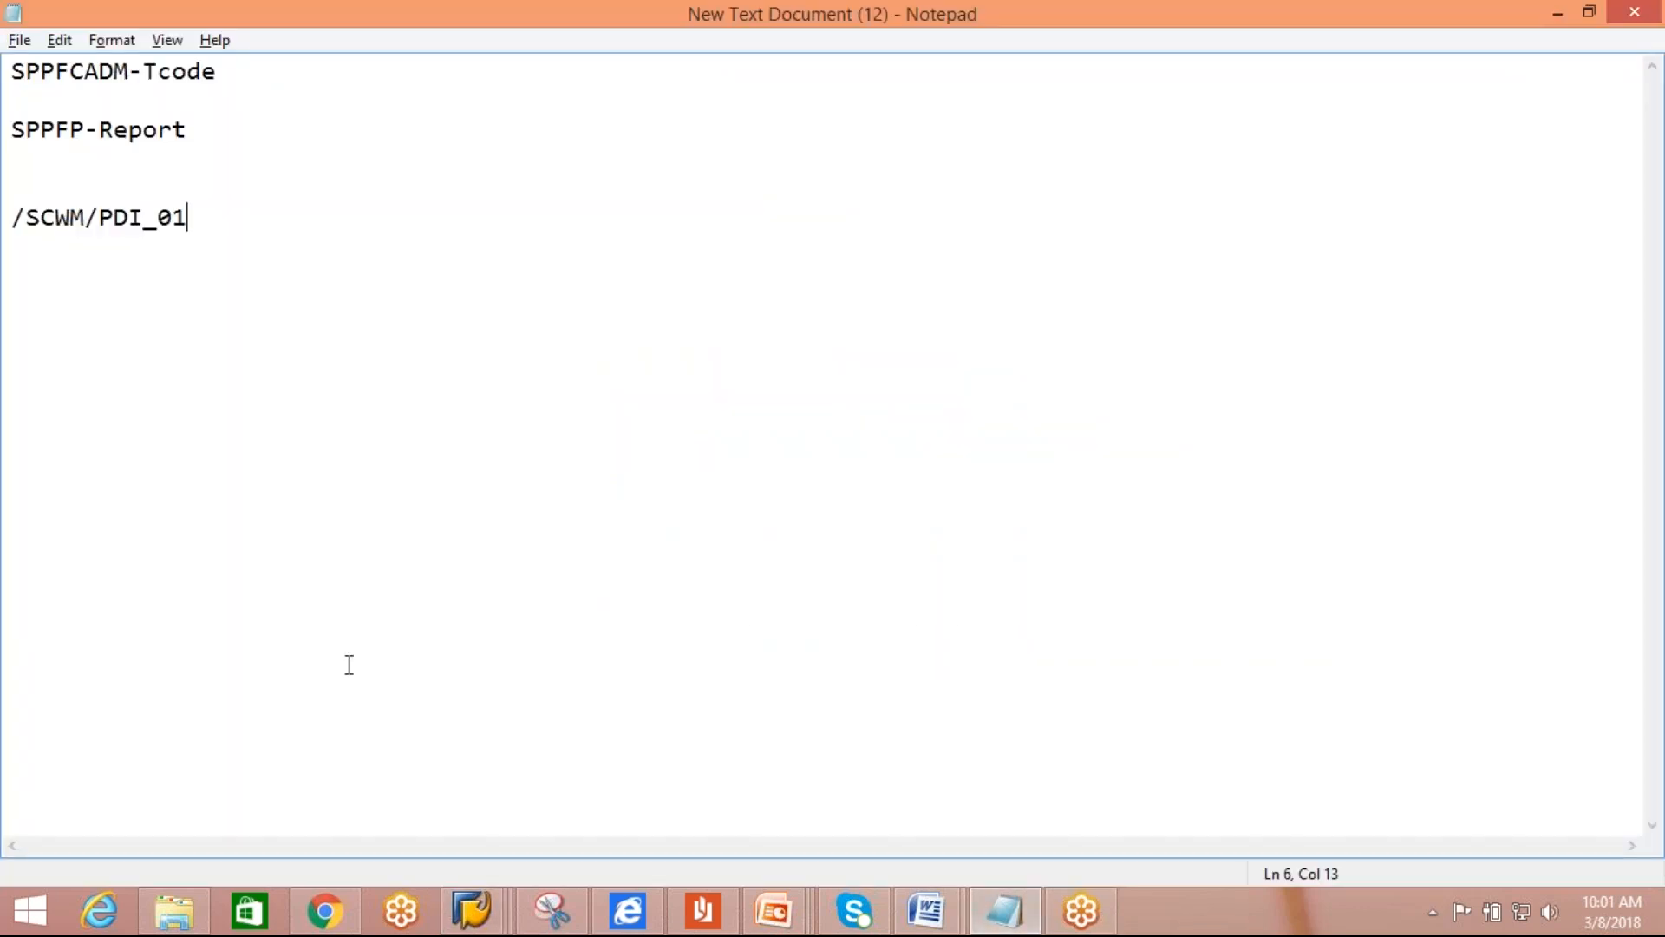
key("Return")
key("Return")
type("ACtion :")
key("ctrl+v")
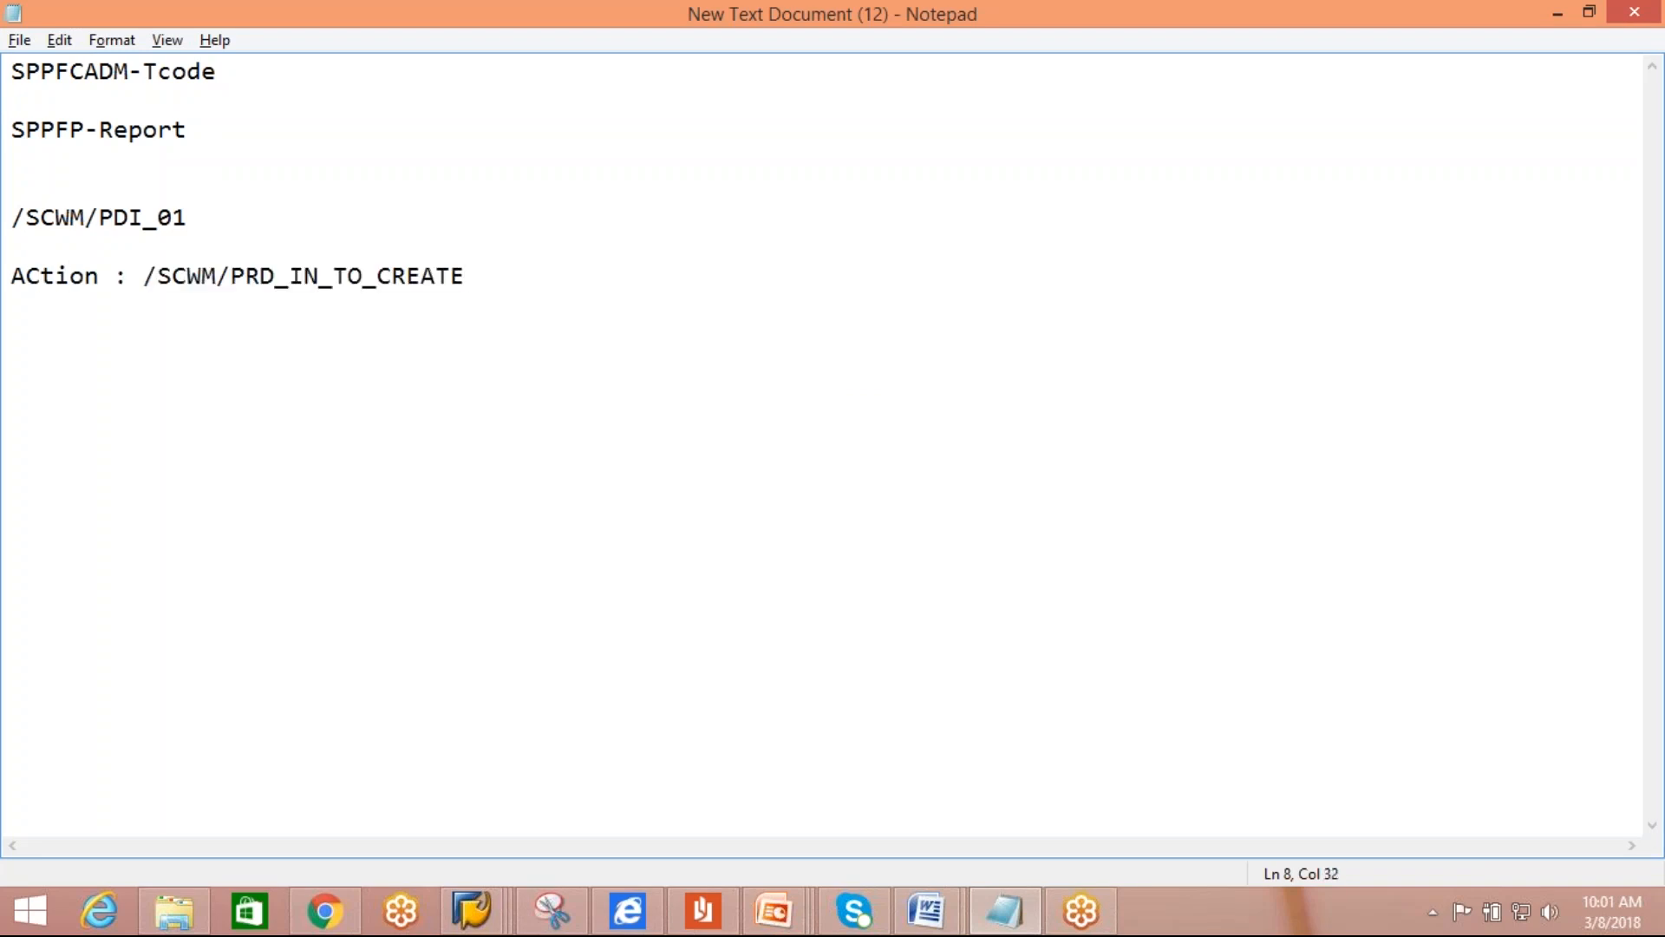
key("Return")
key("Return")
Return to SAP, go back to the action profile overview and switch to the Display IMG session.
key("alt+Tab")
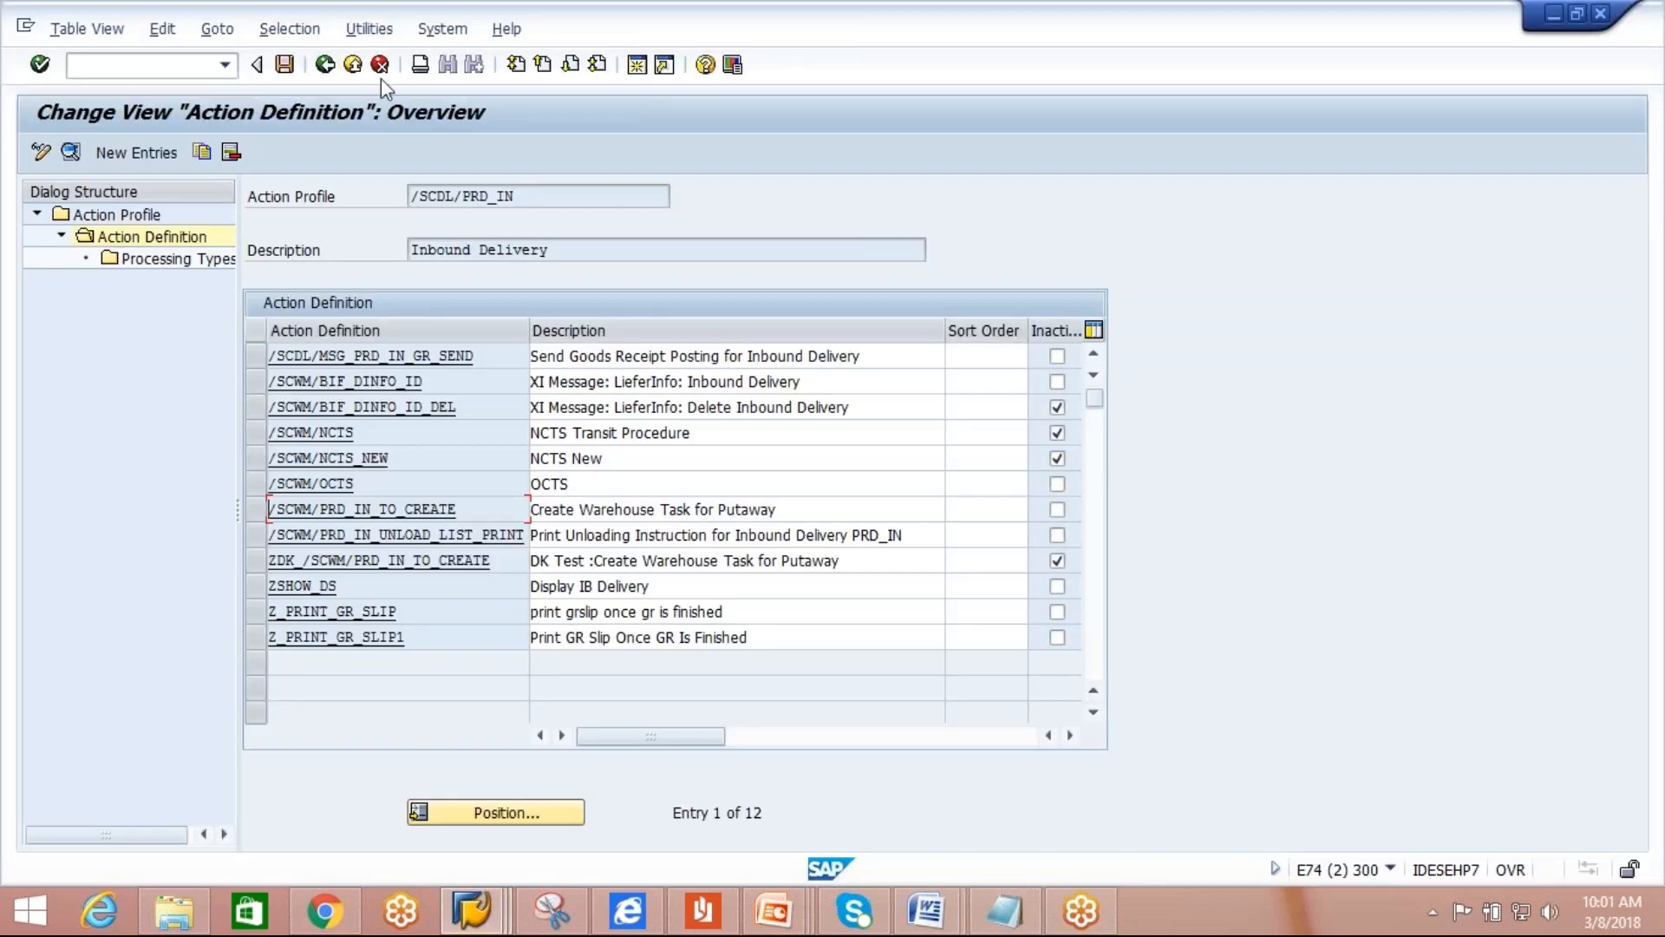
left_click(346, 74)
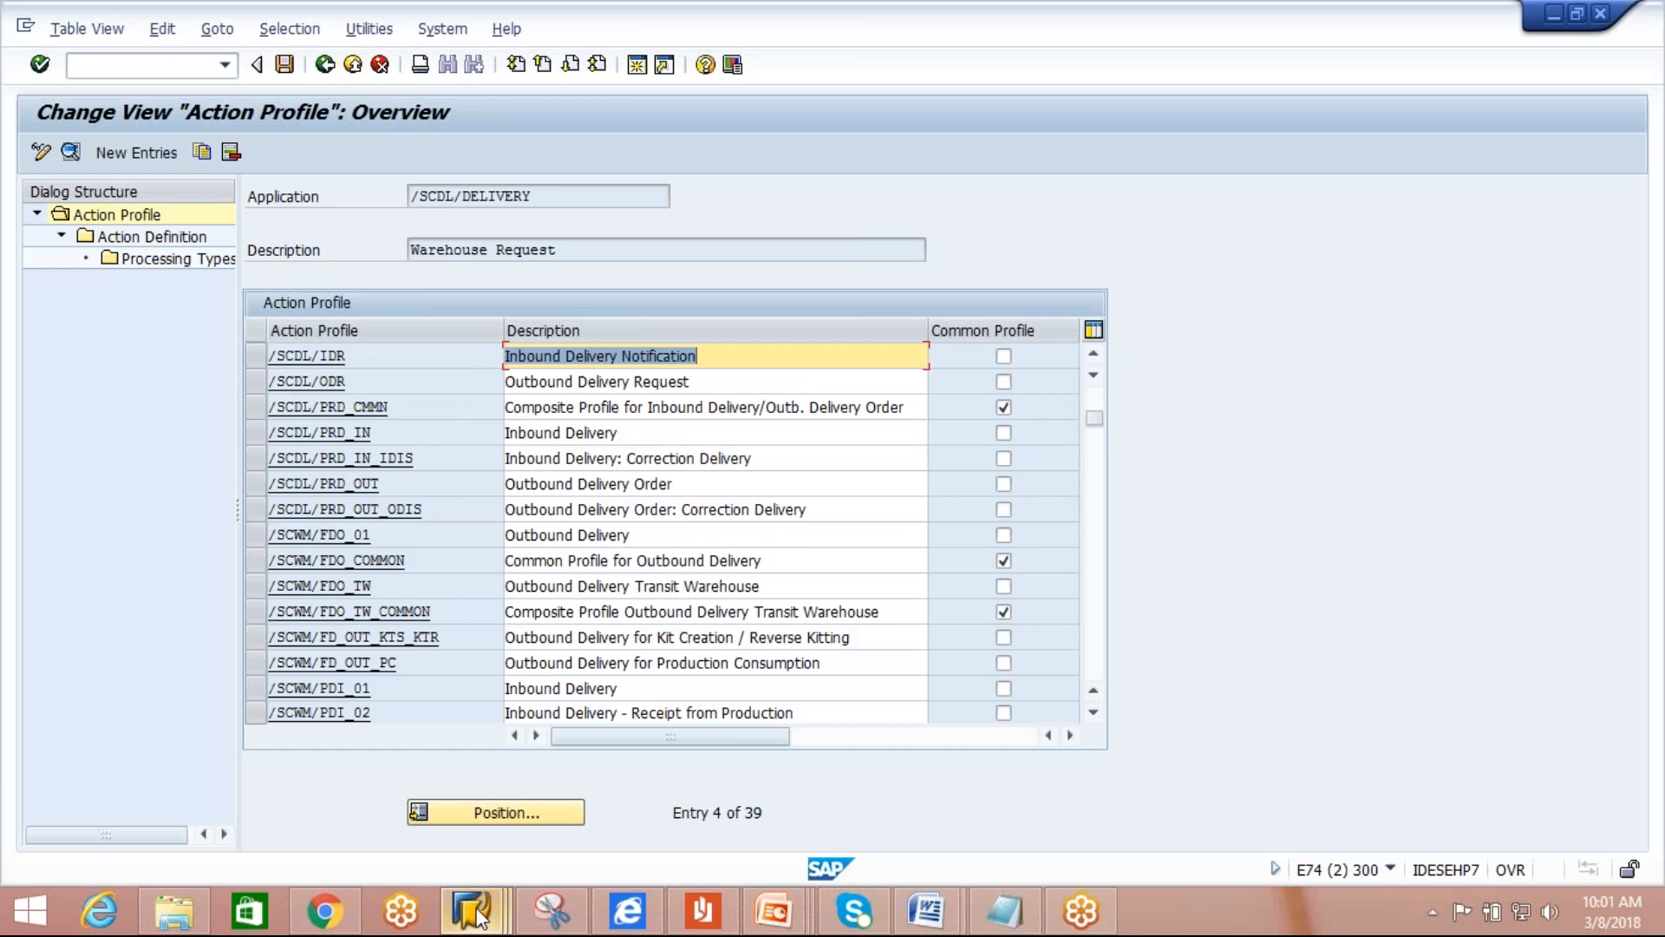
mouse_move(475, 916)
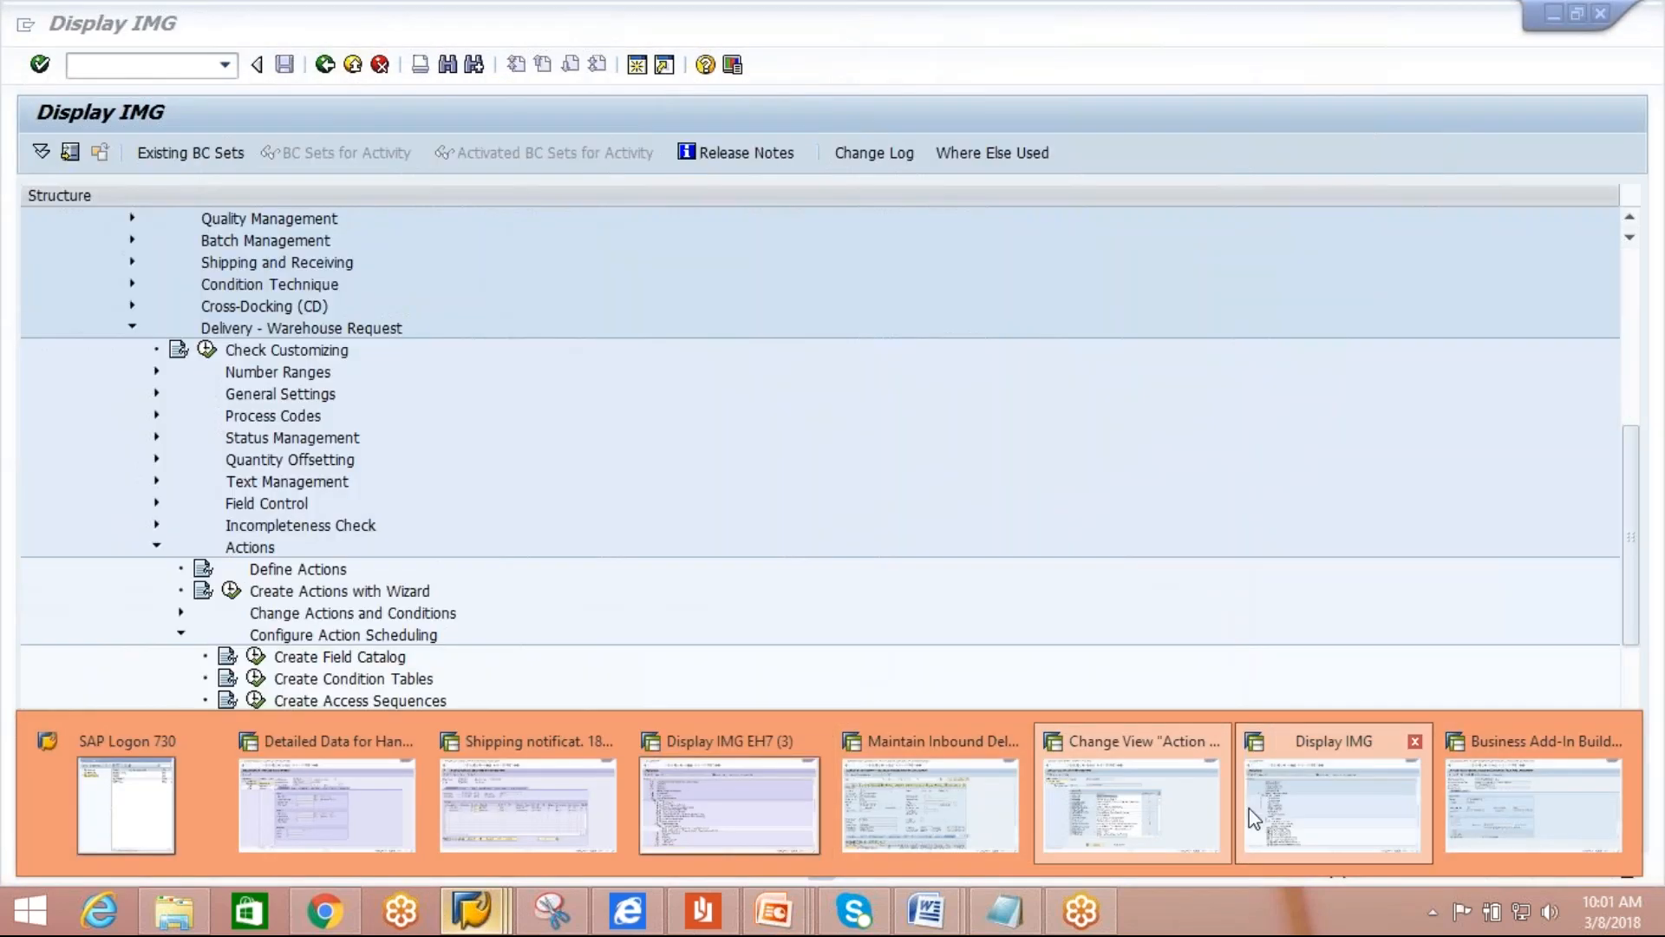
left_click(1253, 819)
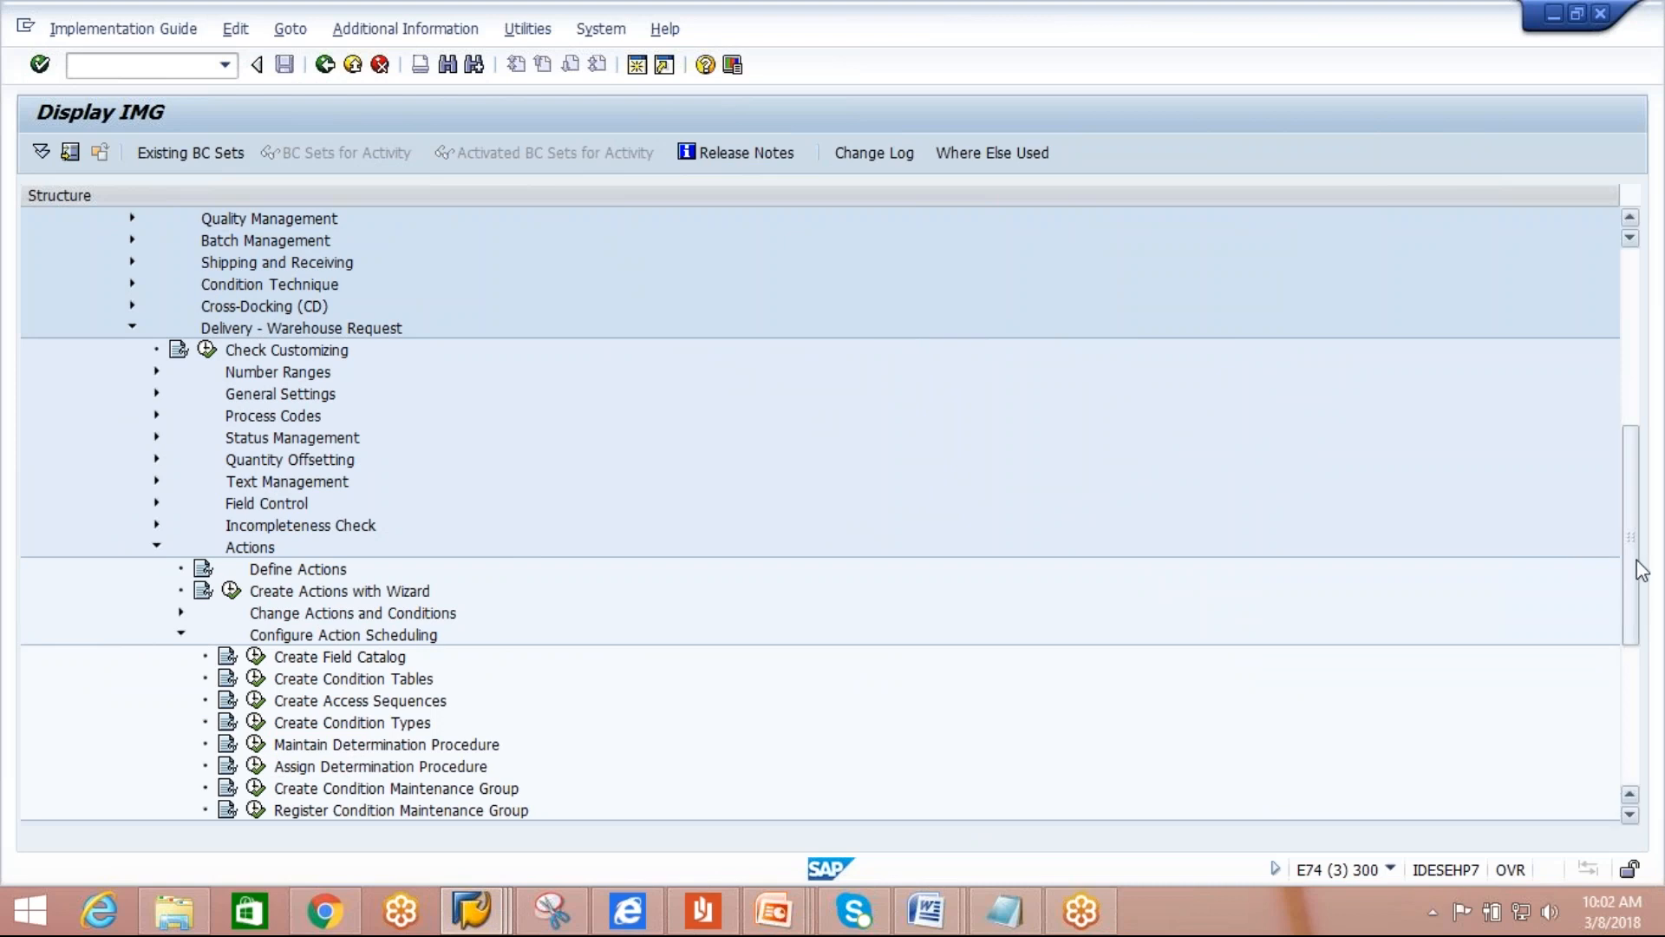
Open Maintain Determination Procedure under Configure Action Scheduling, select procedure 0DWTP and switch the procedures overview to change mode.
scroll(1630, 466, "down", 1)
scroll(1634, 479, "down", 7)
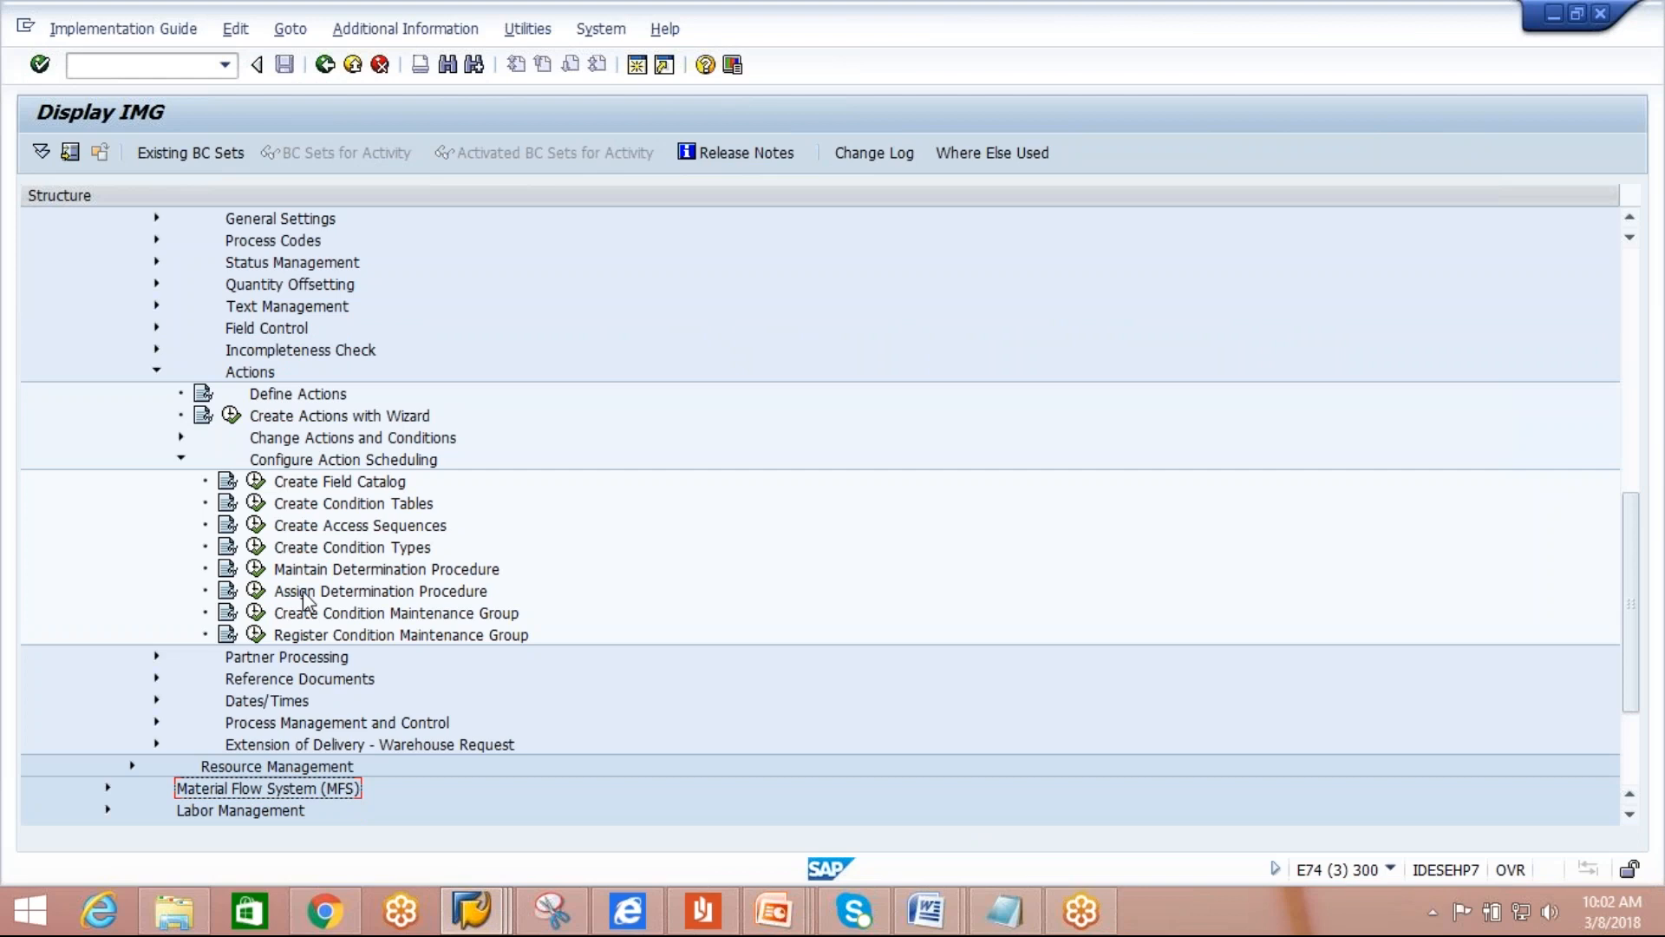
left_click(374, 570)
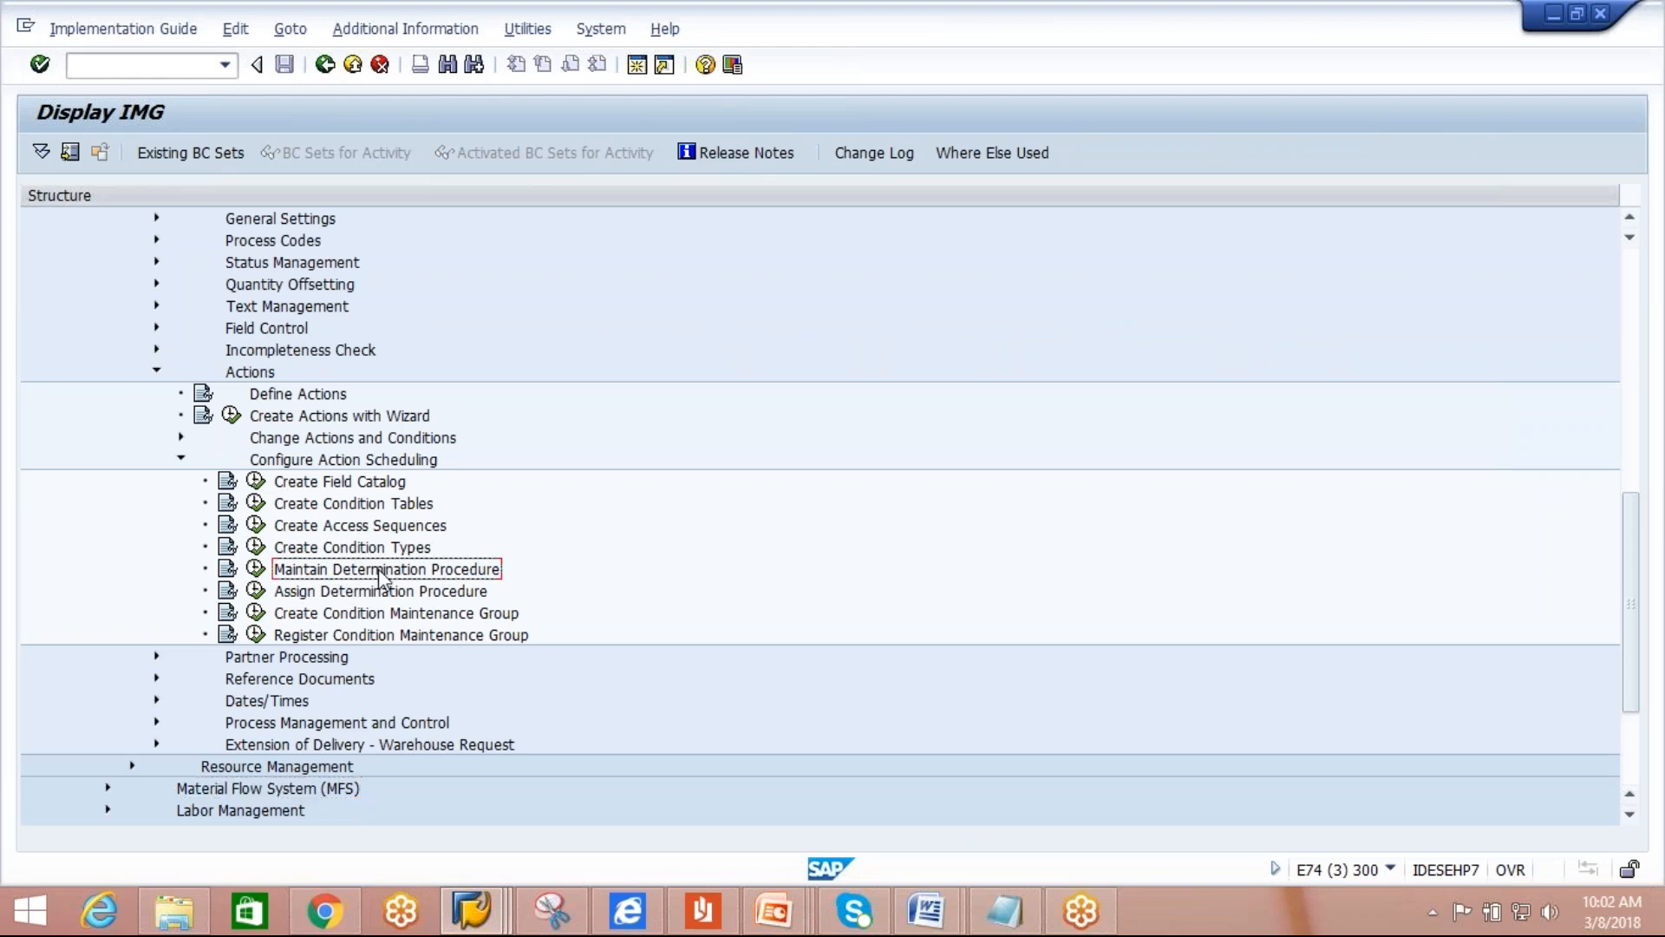
left_click(255, 568)
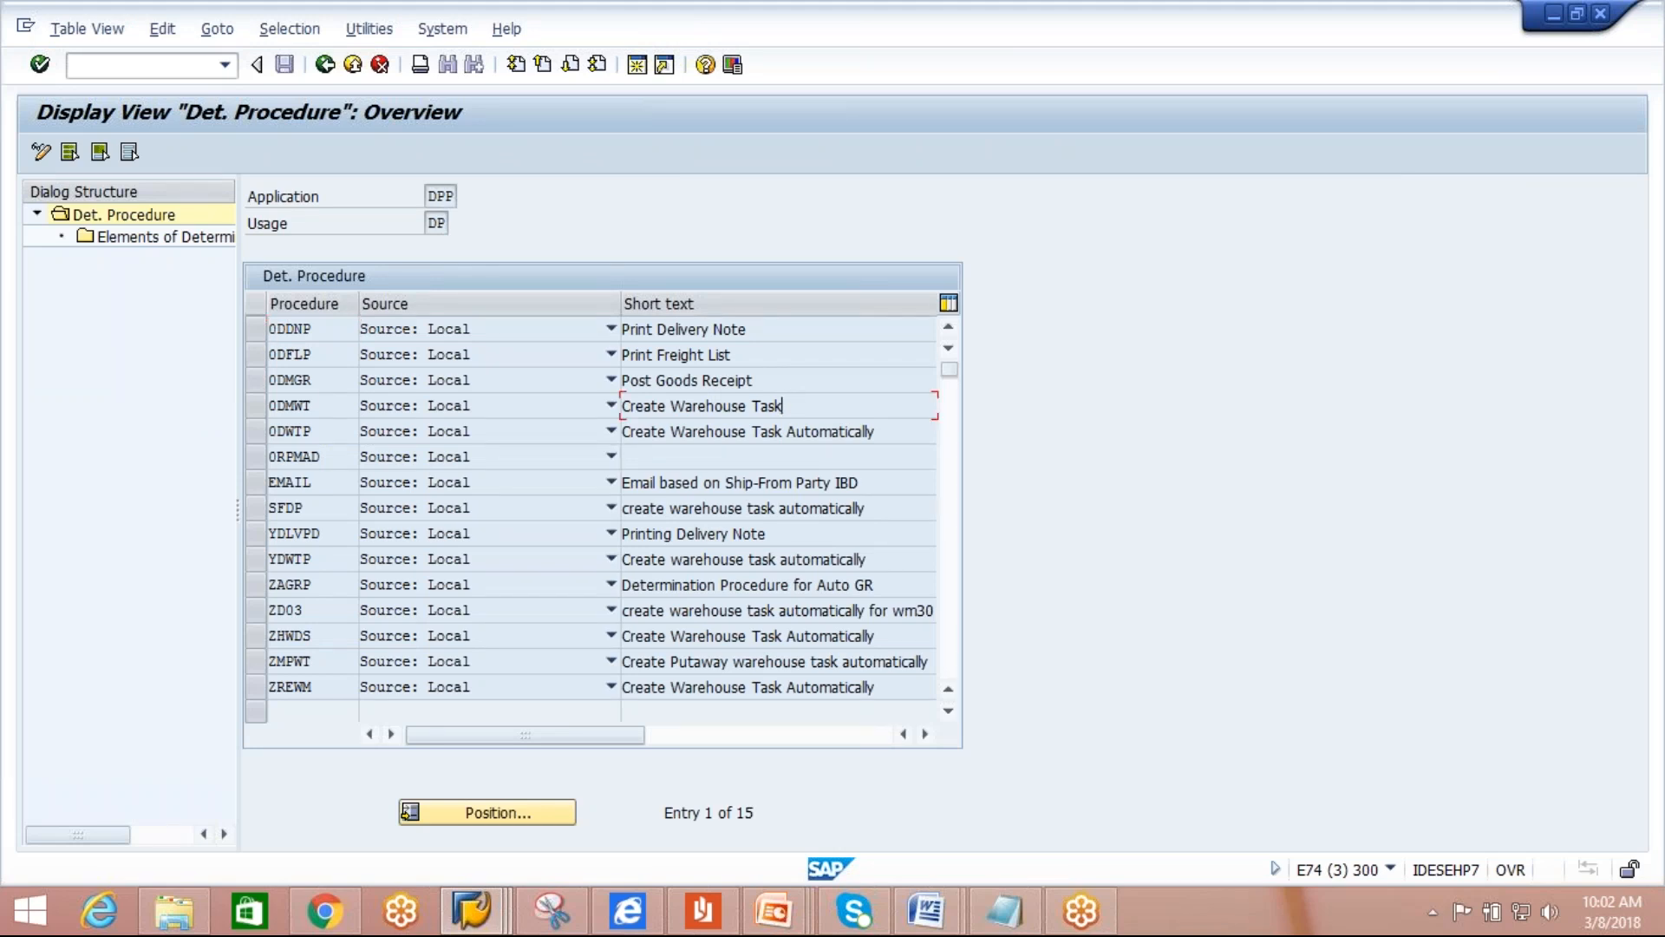
left_click(260, 432)
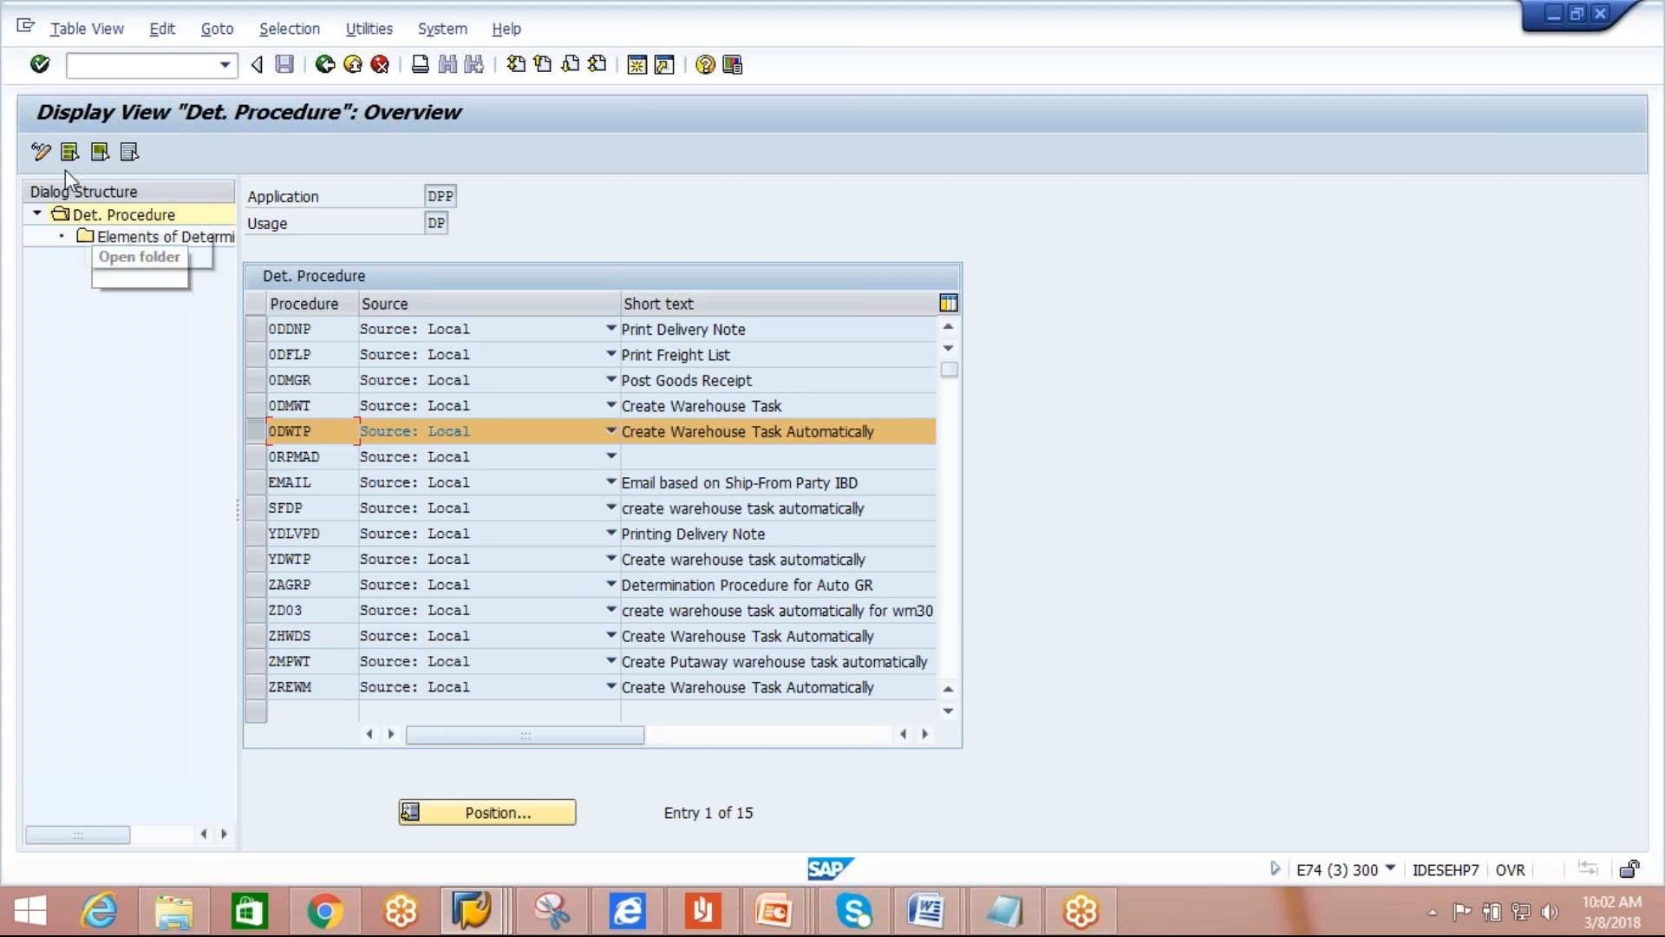
left_click(41, 151)
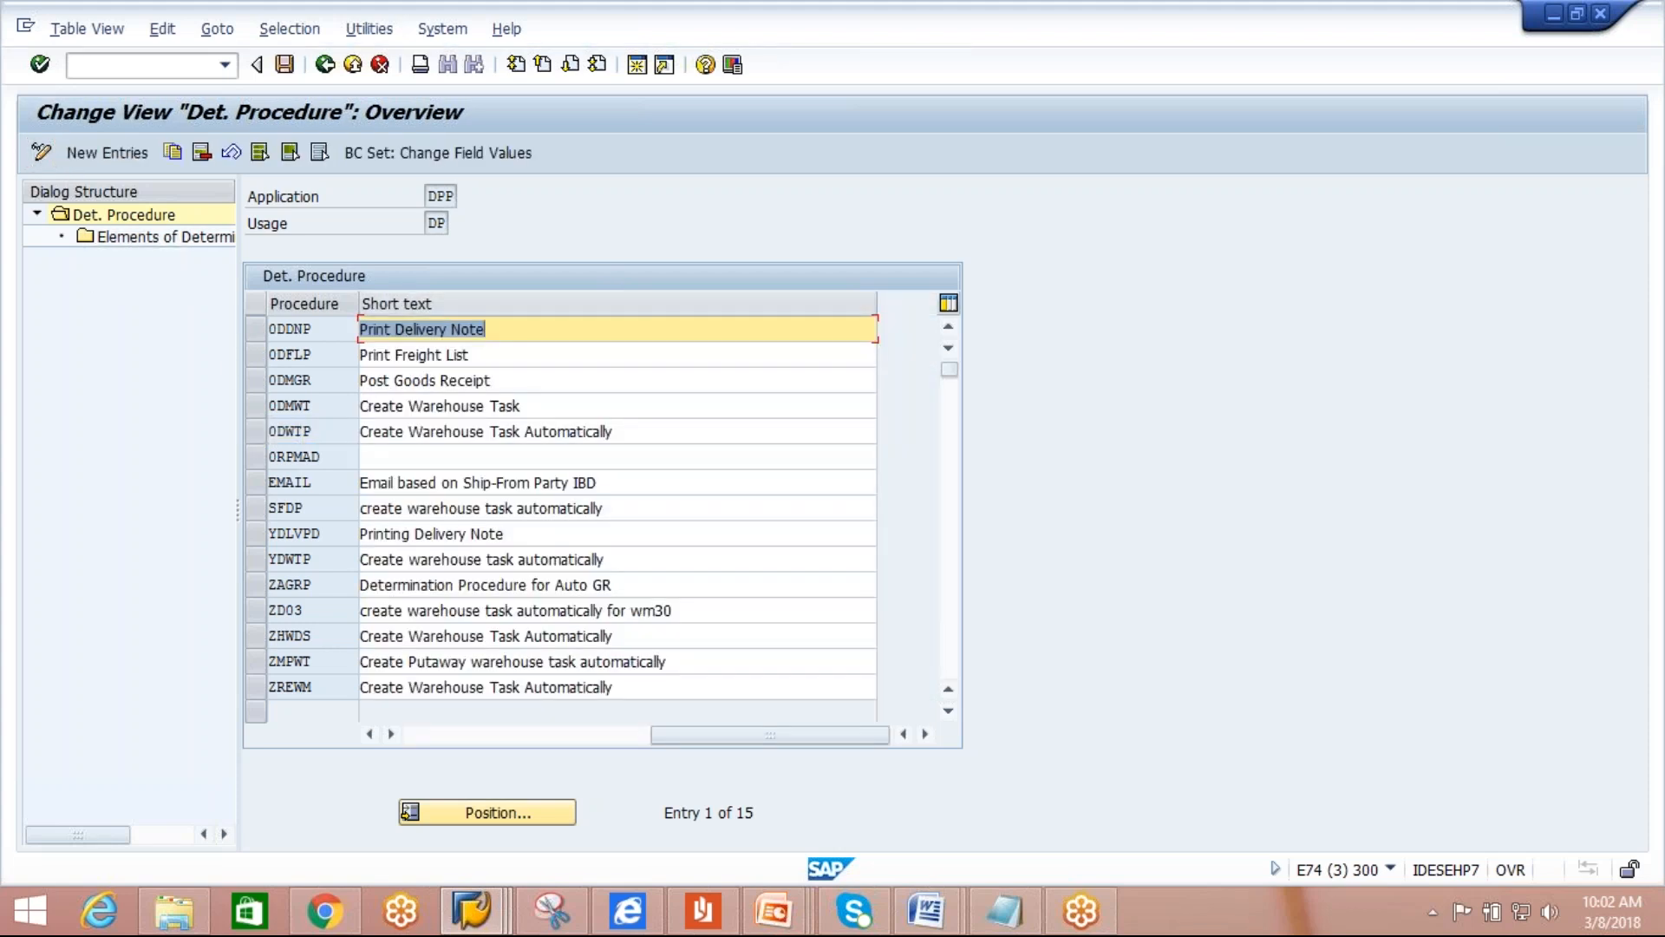
Display the elements of determination procedure 0DWTP, copy the procedure name and add it in Notepad below the ACtion line.
left_click(259, 434)
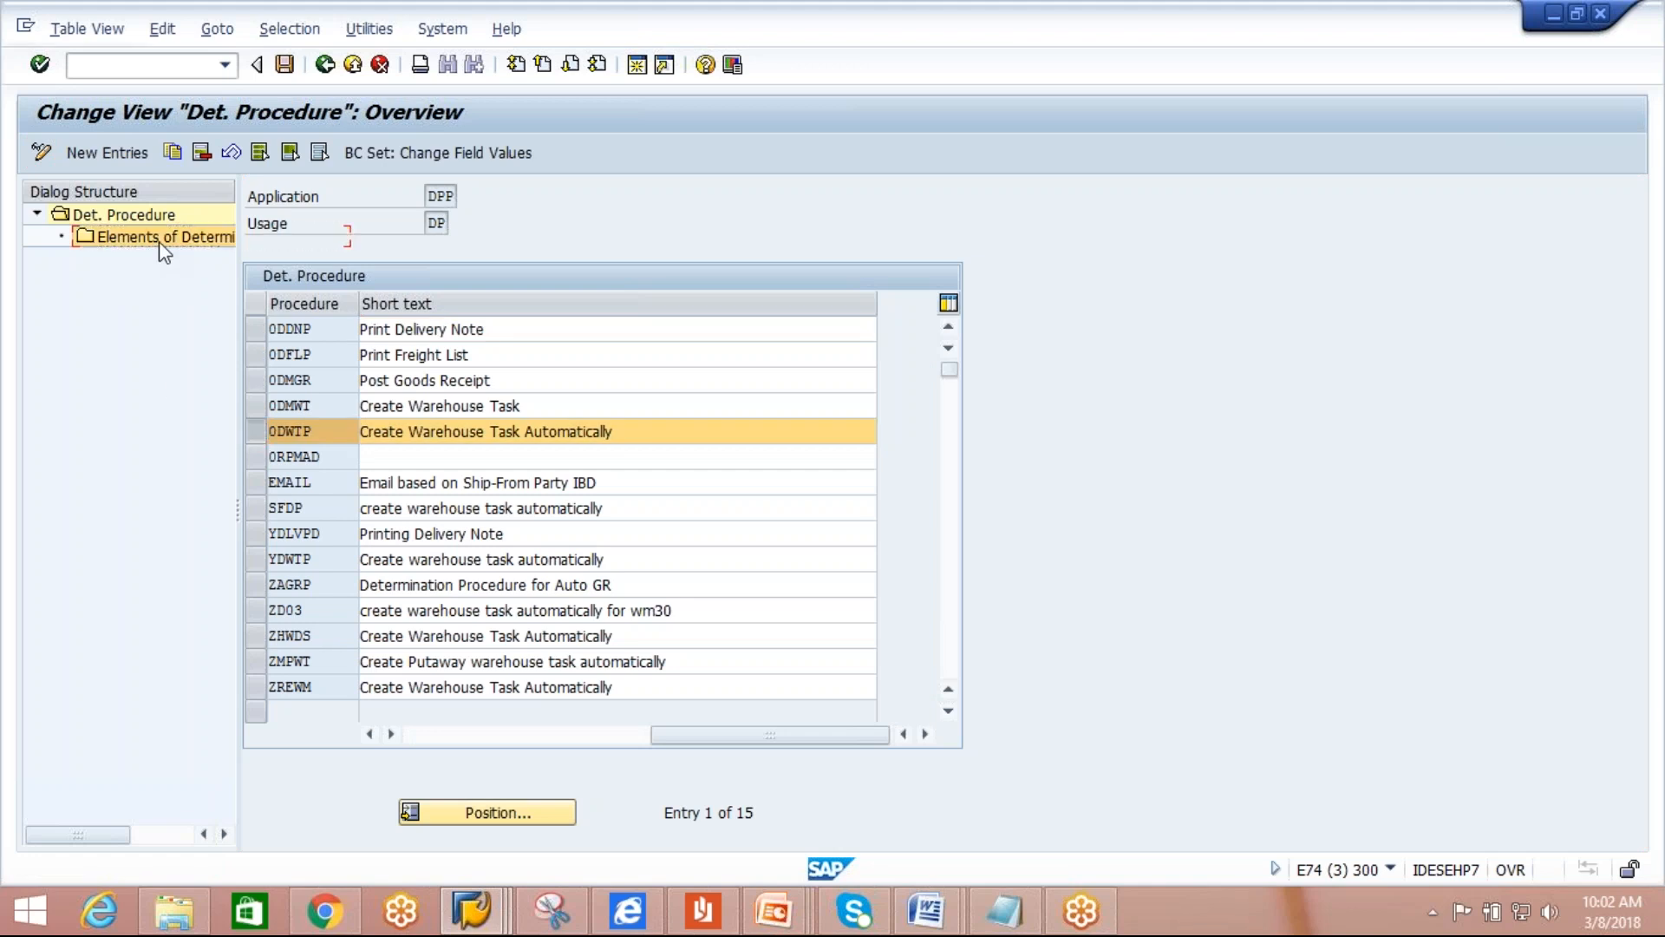
double_click(159, 242)
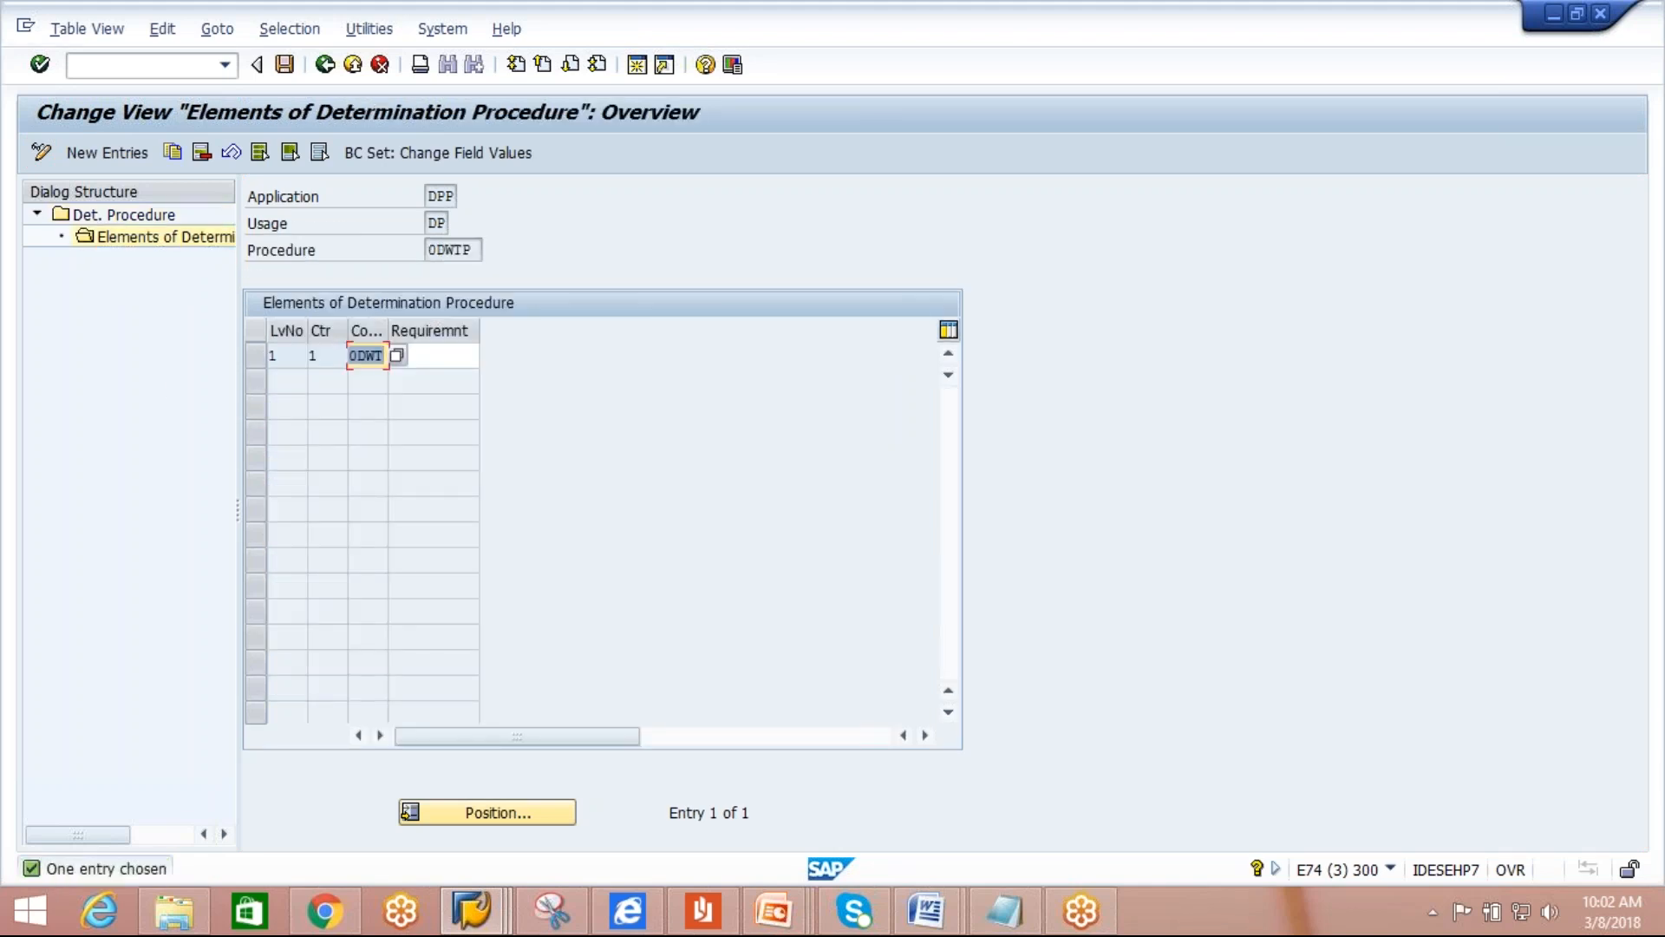
key("Tab")
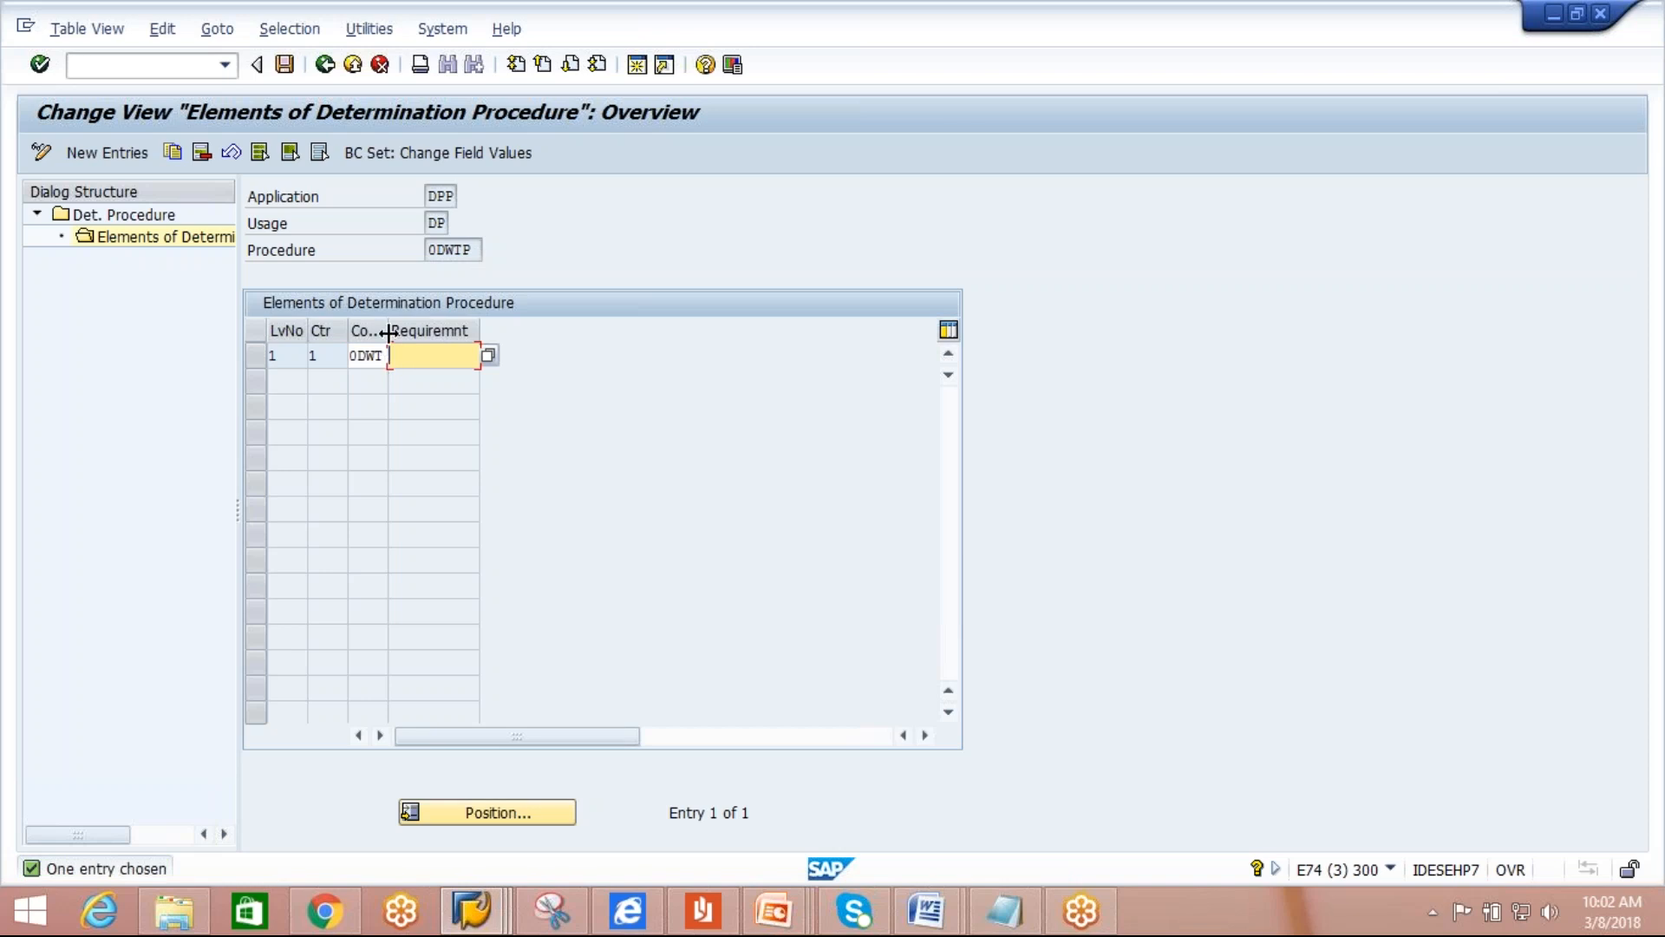
left_click_drag(388, 330, 405, 331)
left_click_drag(476, 251, 405, 256)
key("ctrl+c")
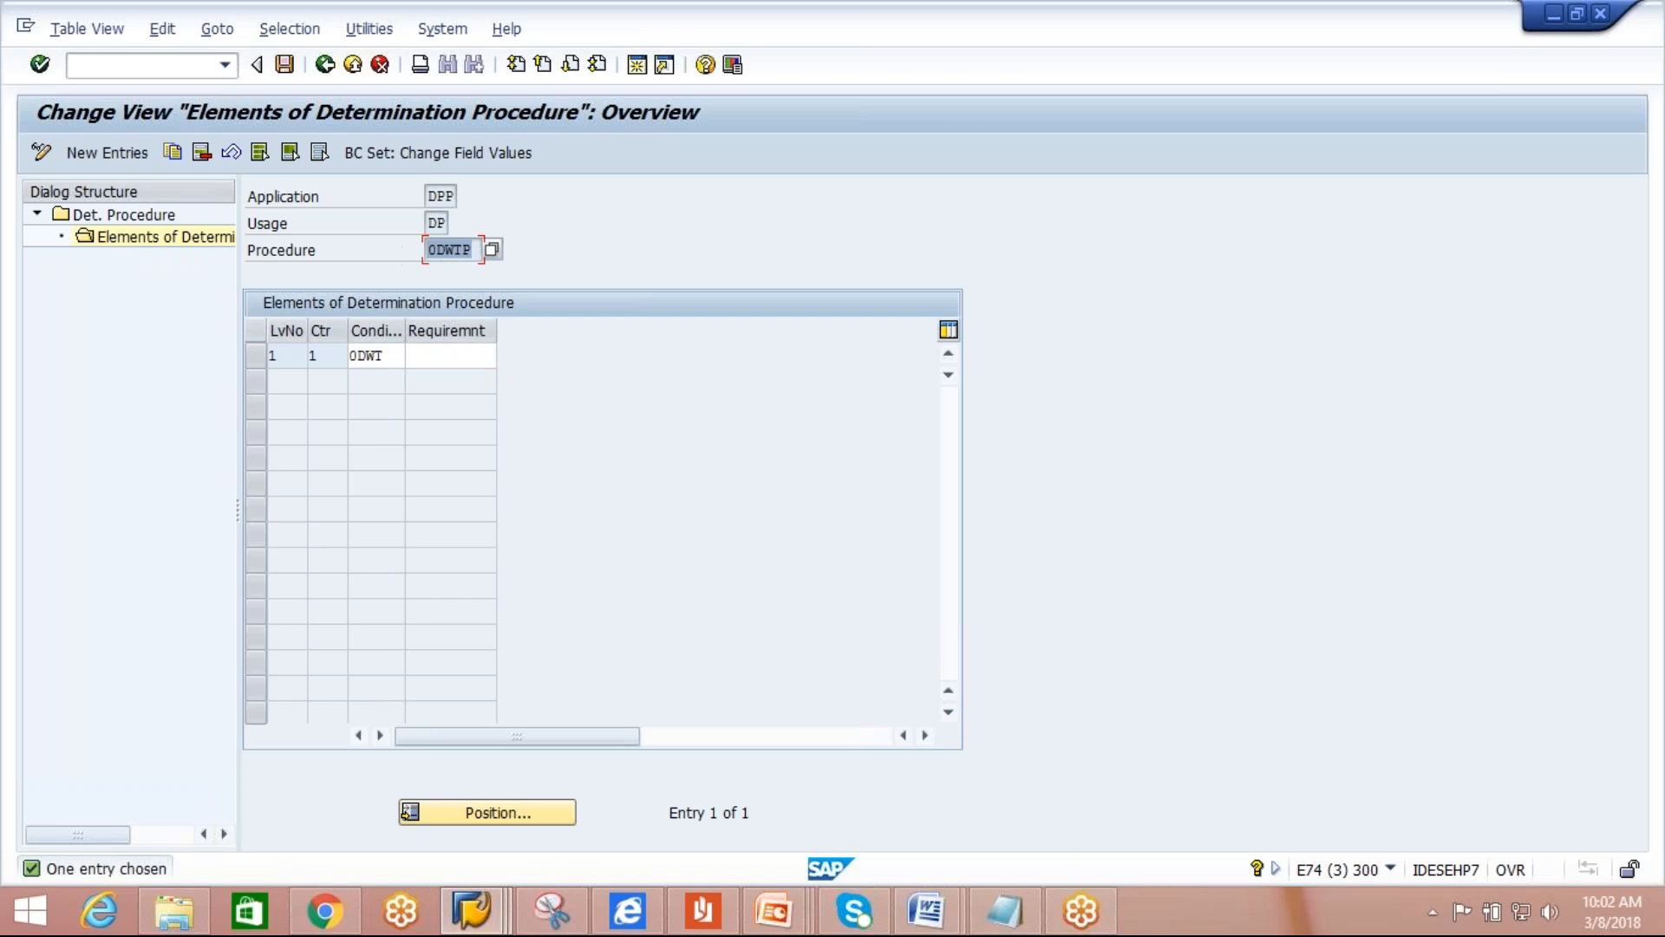
left_click(1003, 911)
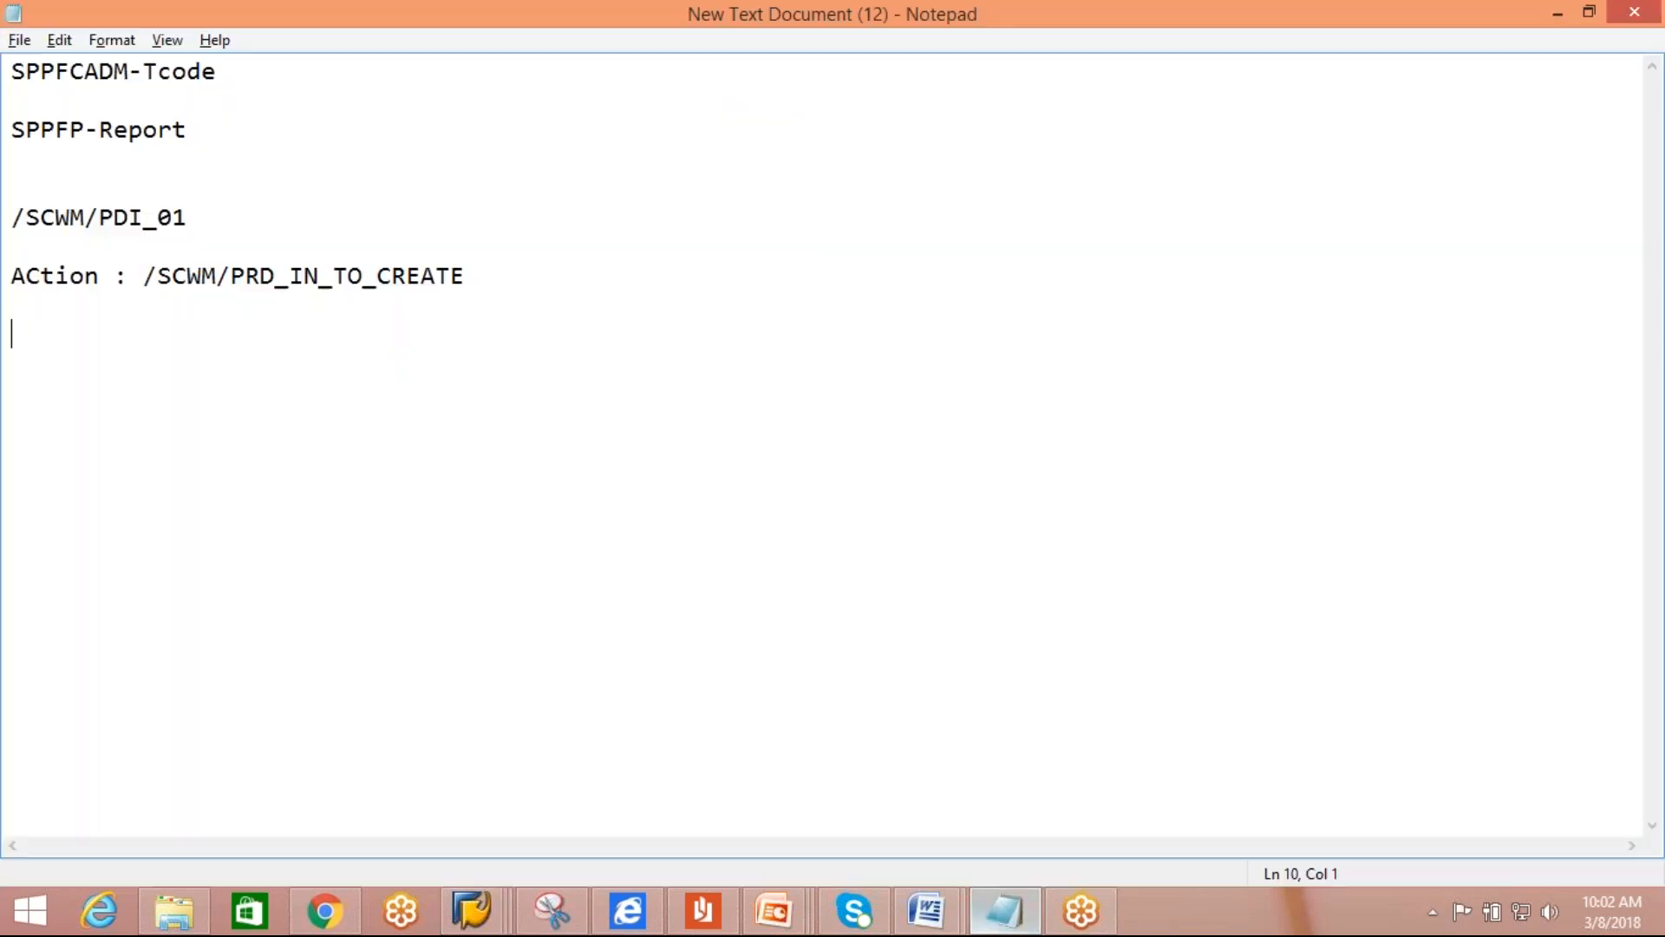
key("ctrl+v")
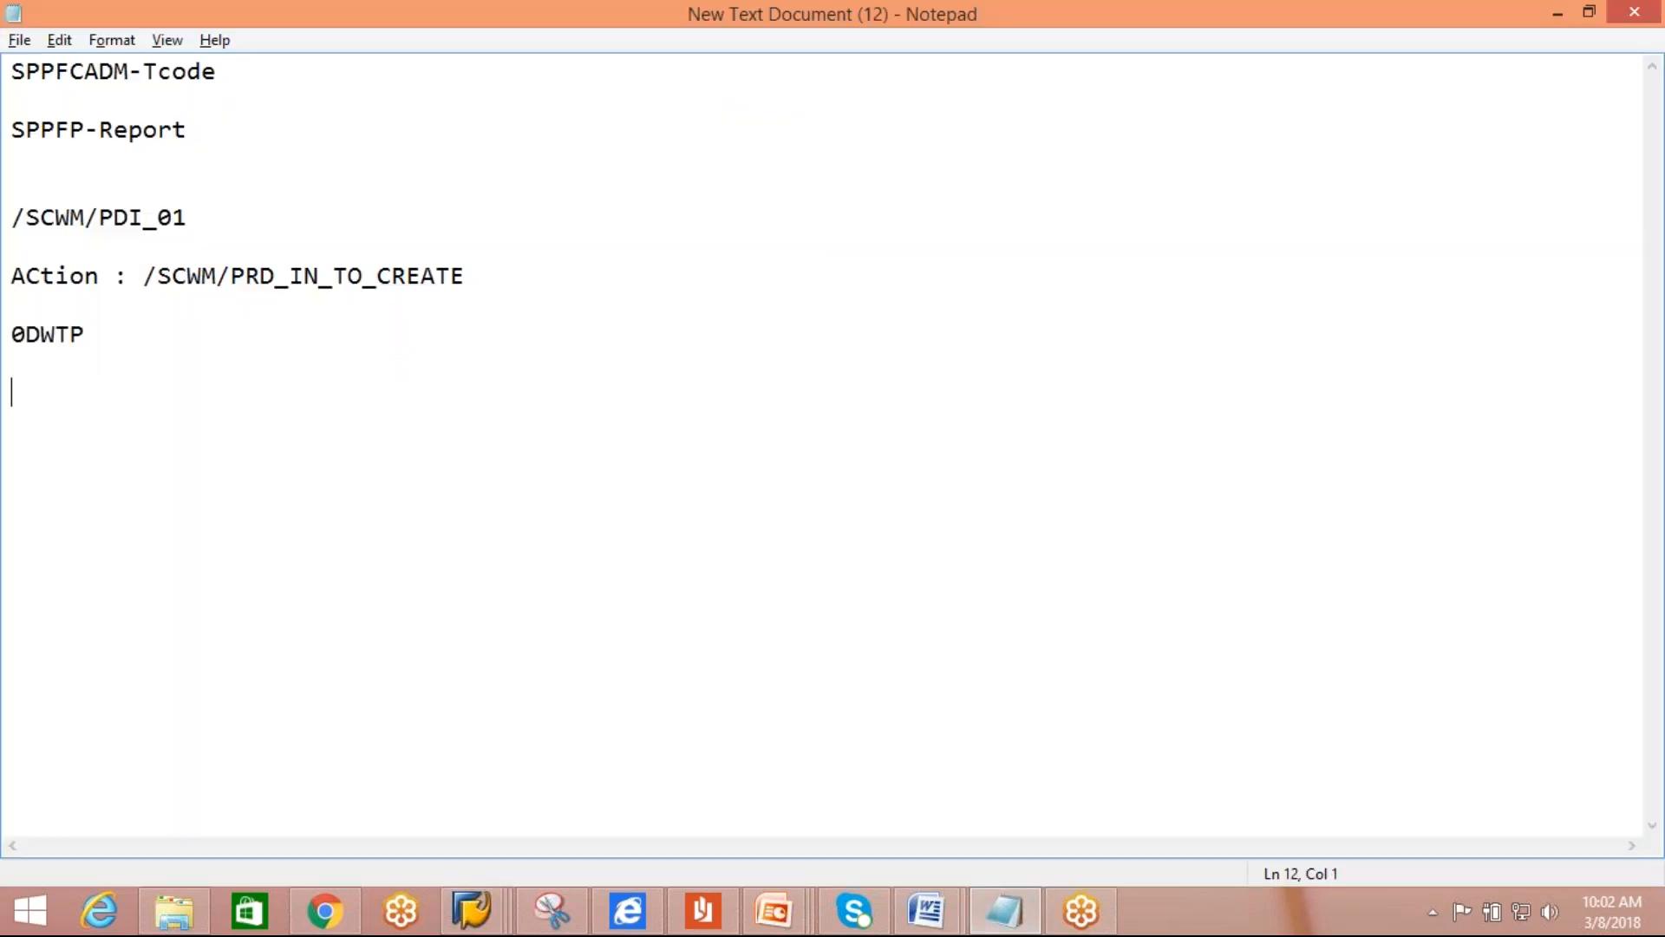
Copy condition type 0DWT from the procedure elements in SAP and add it in Notepad below 0DWTP.
key("alt+Tab")
left_click_drag(398, 349, 335, 355)
key("ctrl+c")
key("alt+Tab")
key("ctrl+v")
Return to SAP, go back to the Display IMG structure and open Assign Determination Procedure under Configure Action Scheduling.
key("alt+Tab")
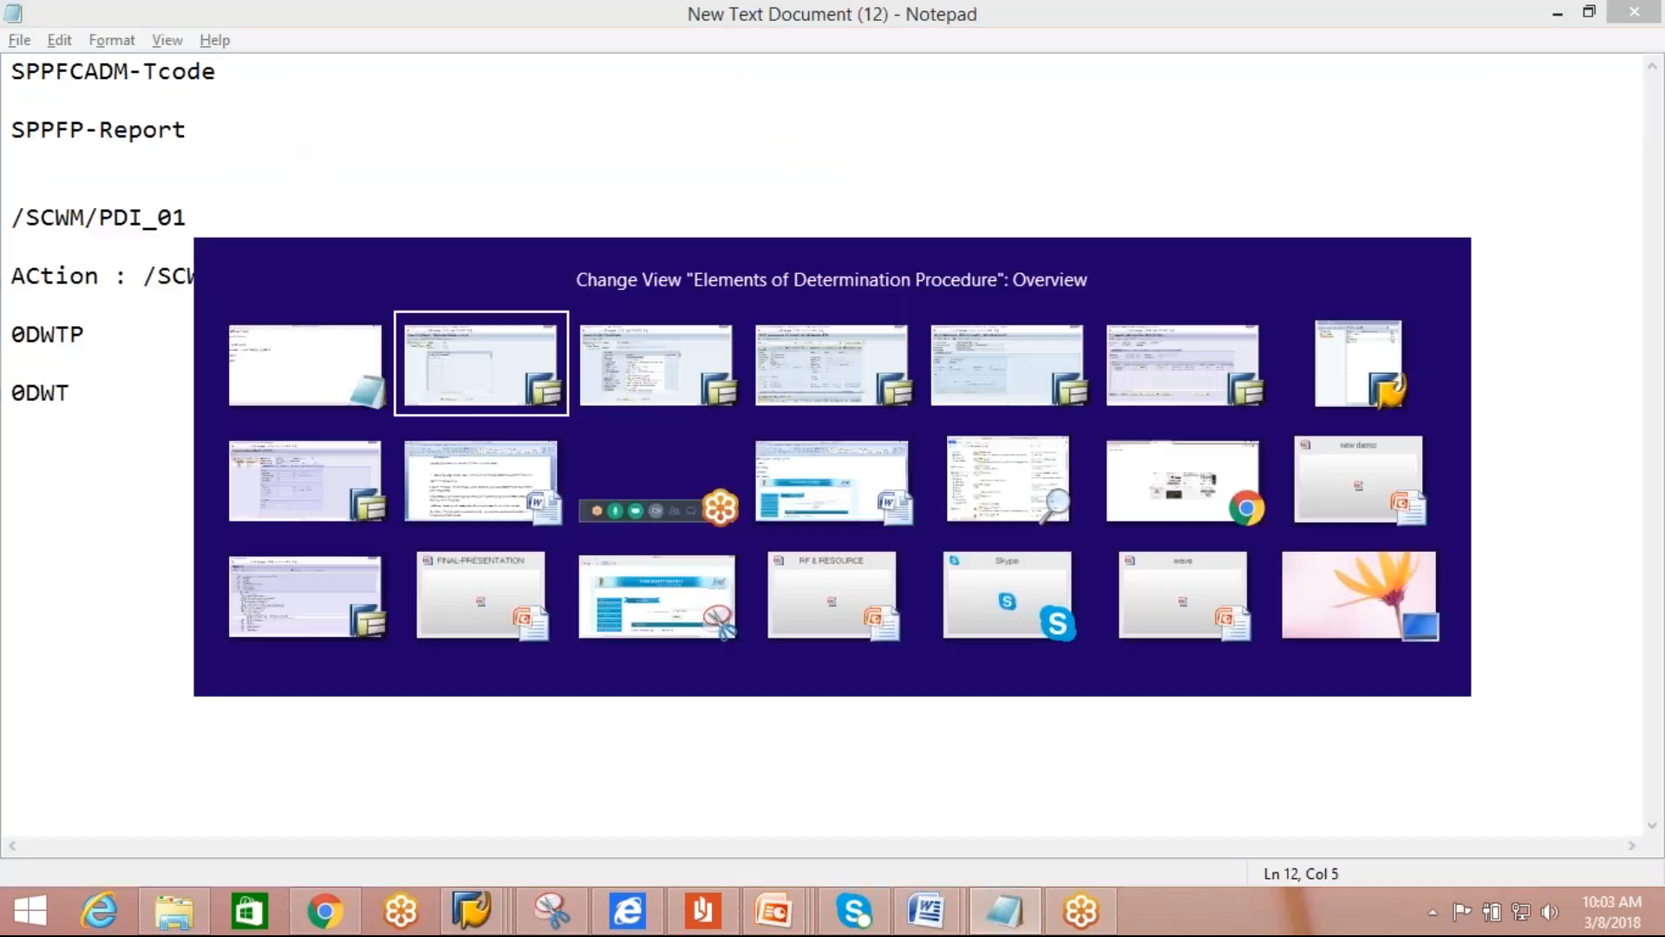
left_click(327, 68)
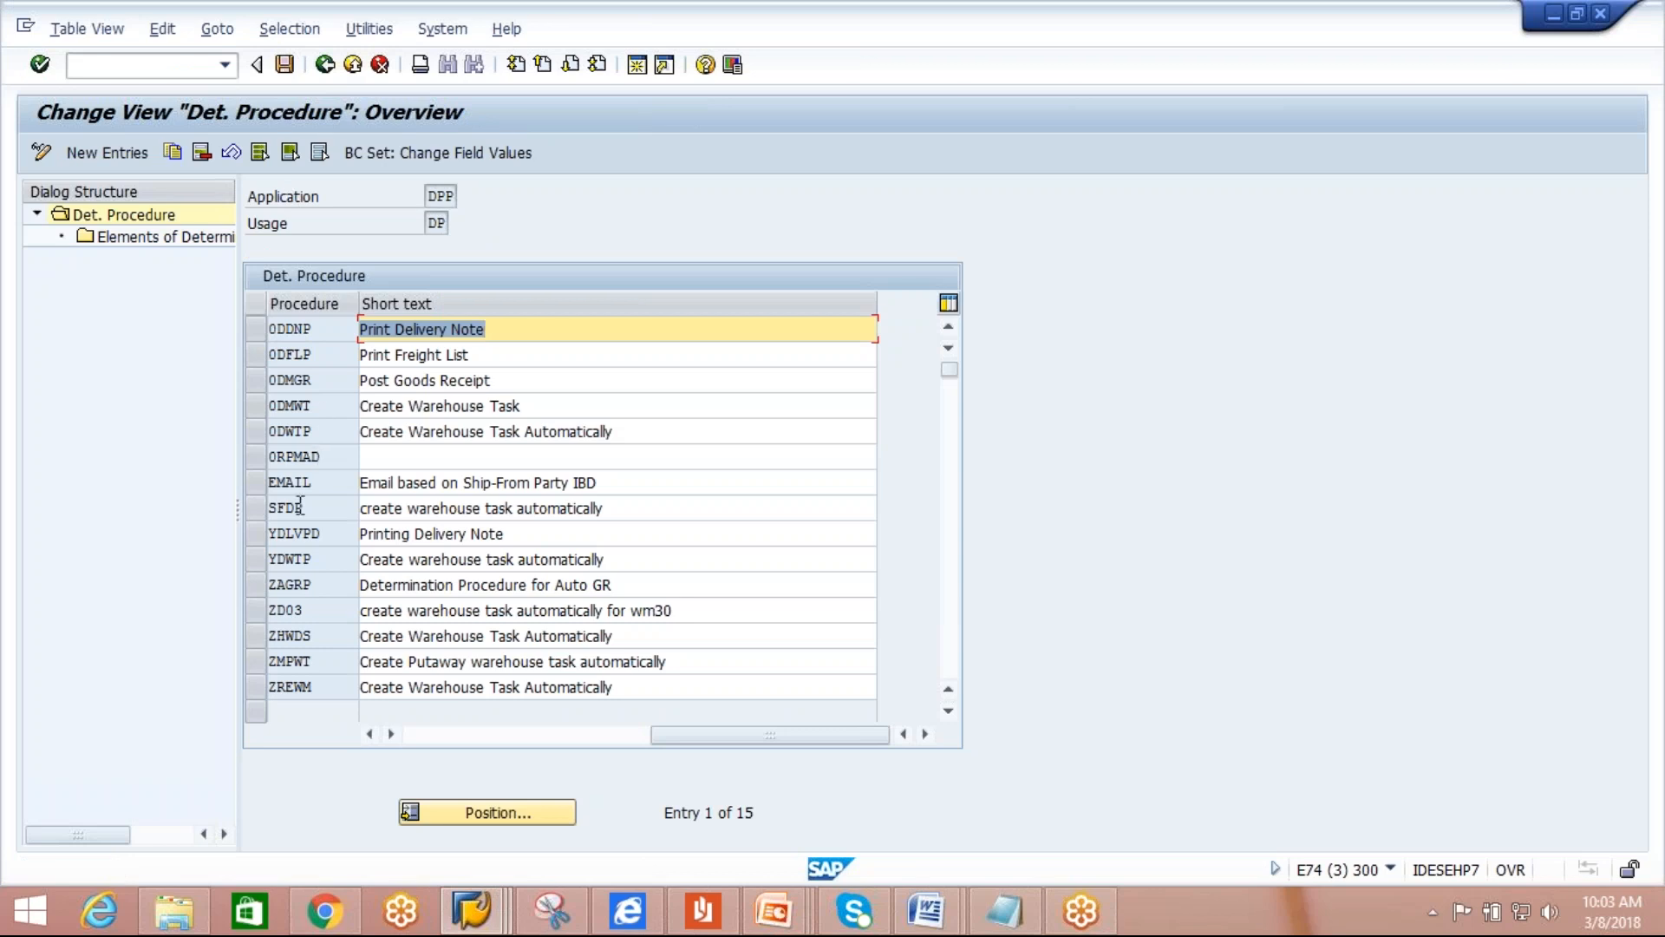
left_click(257, 431)
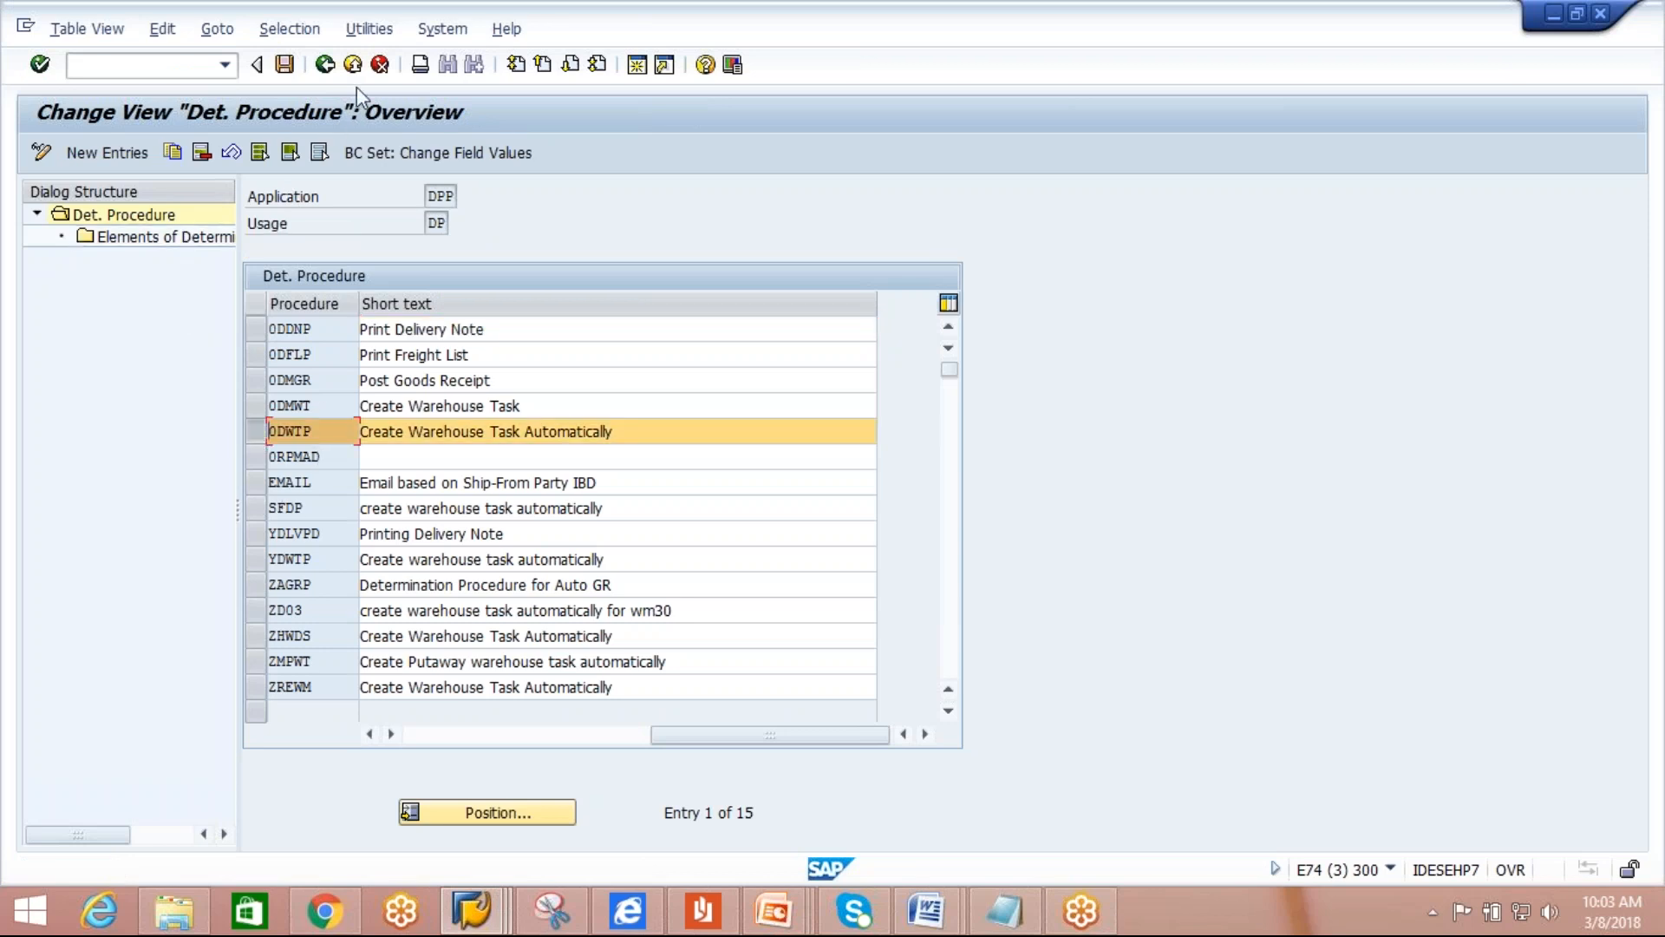
left_click(325, 65)
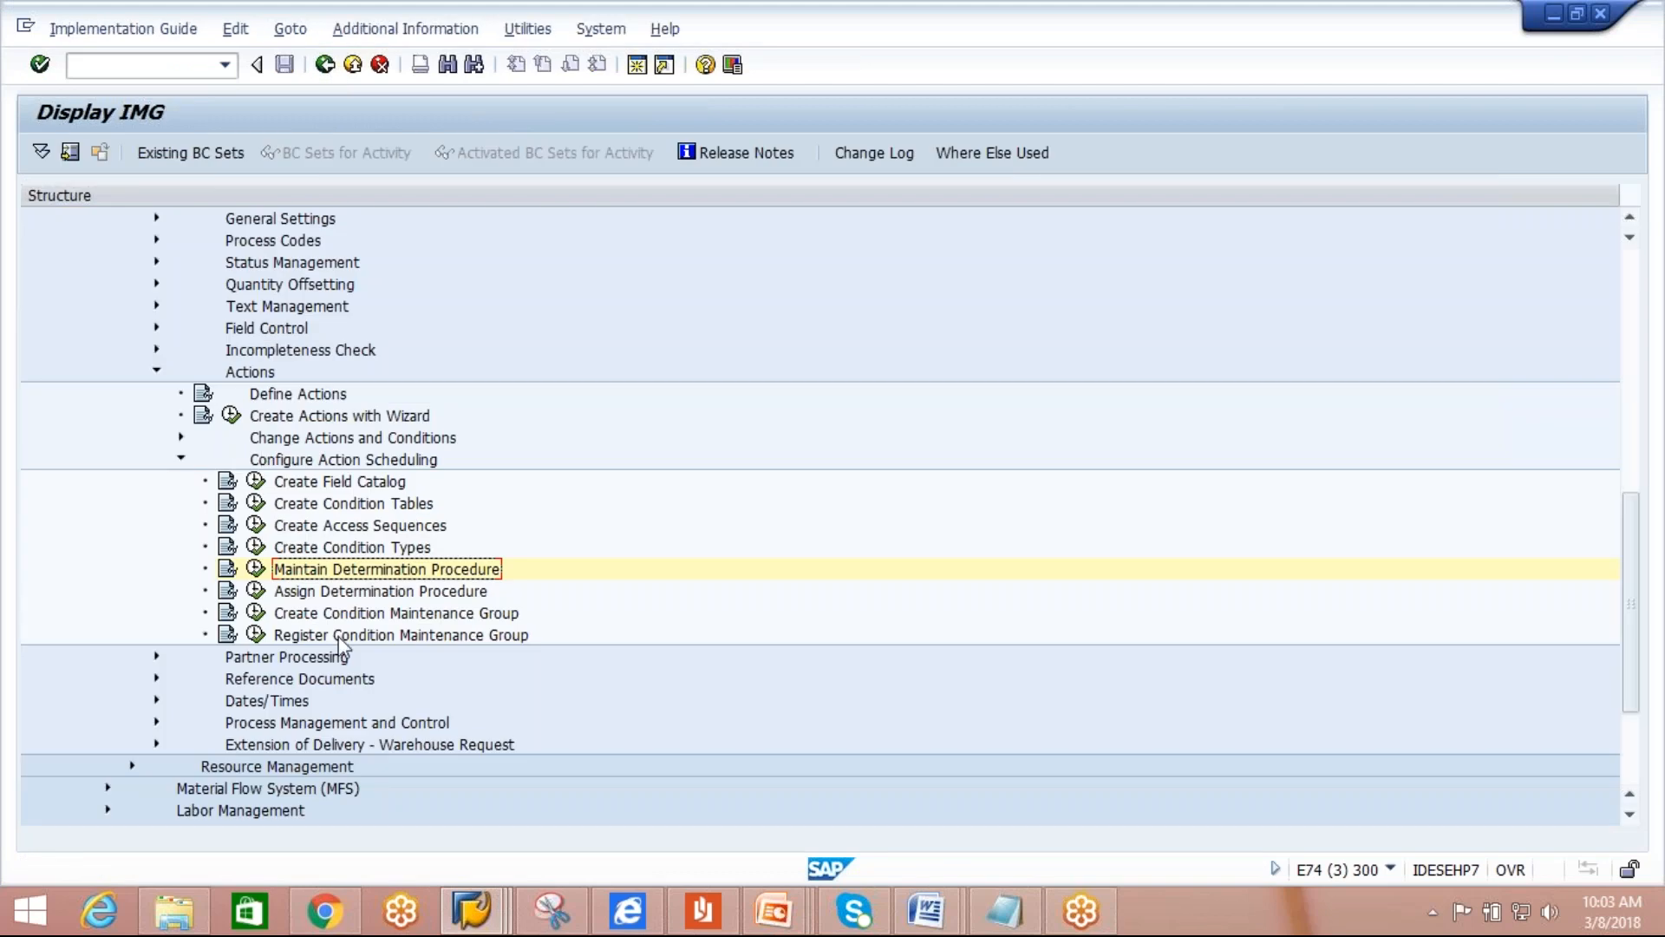
left_click(369, 599)
left_click(255, 590)
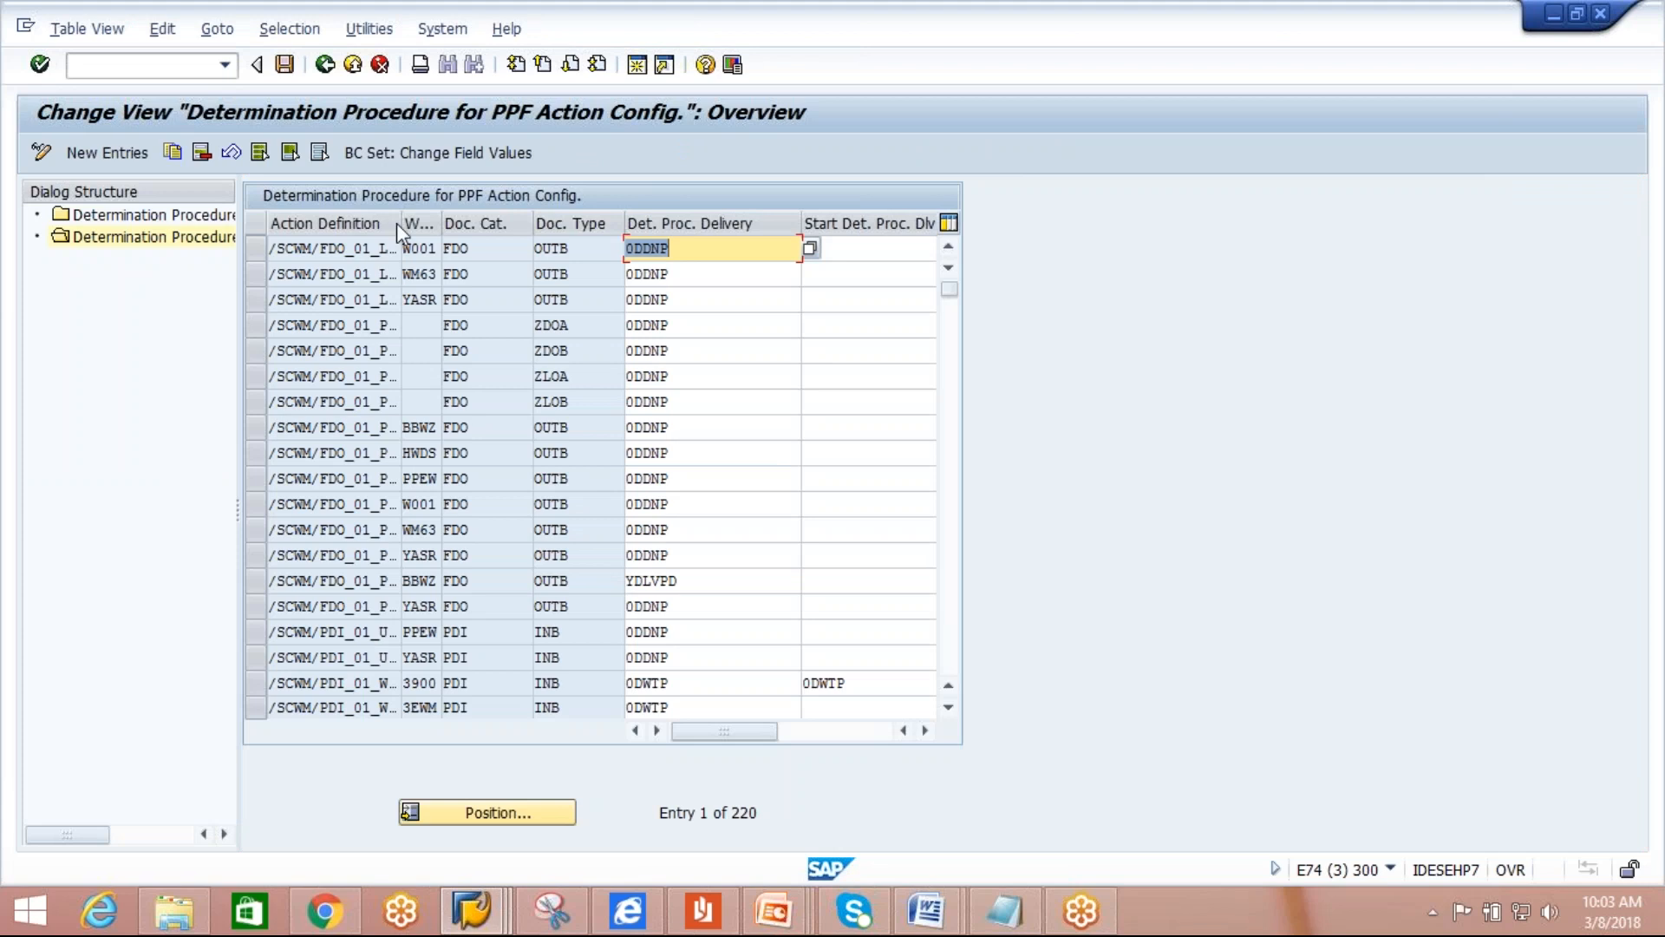
Widen the Action Definition column and examine which determination procedures are assigned to /SCWM/PDI_01_WT_CREATE per warehouse and document type.
left_click_drag(399, 222, 590, 288)
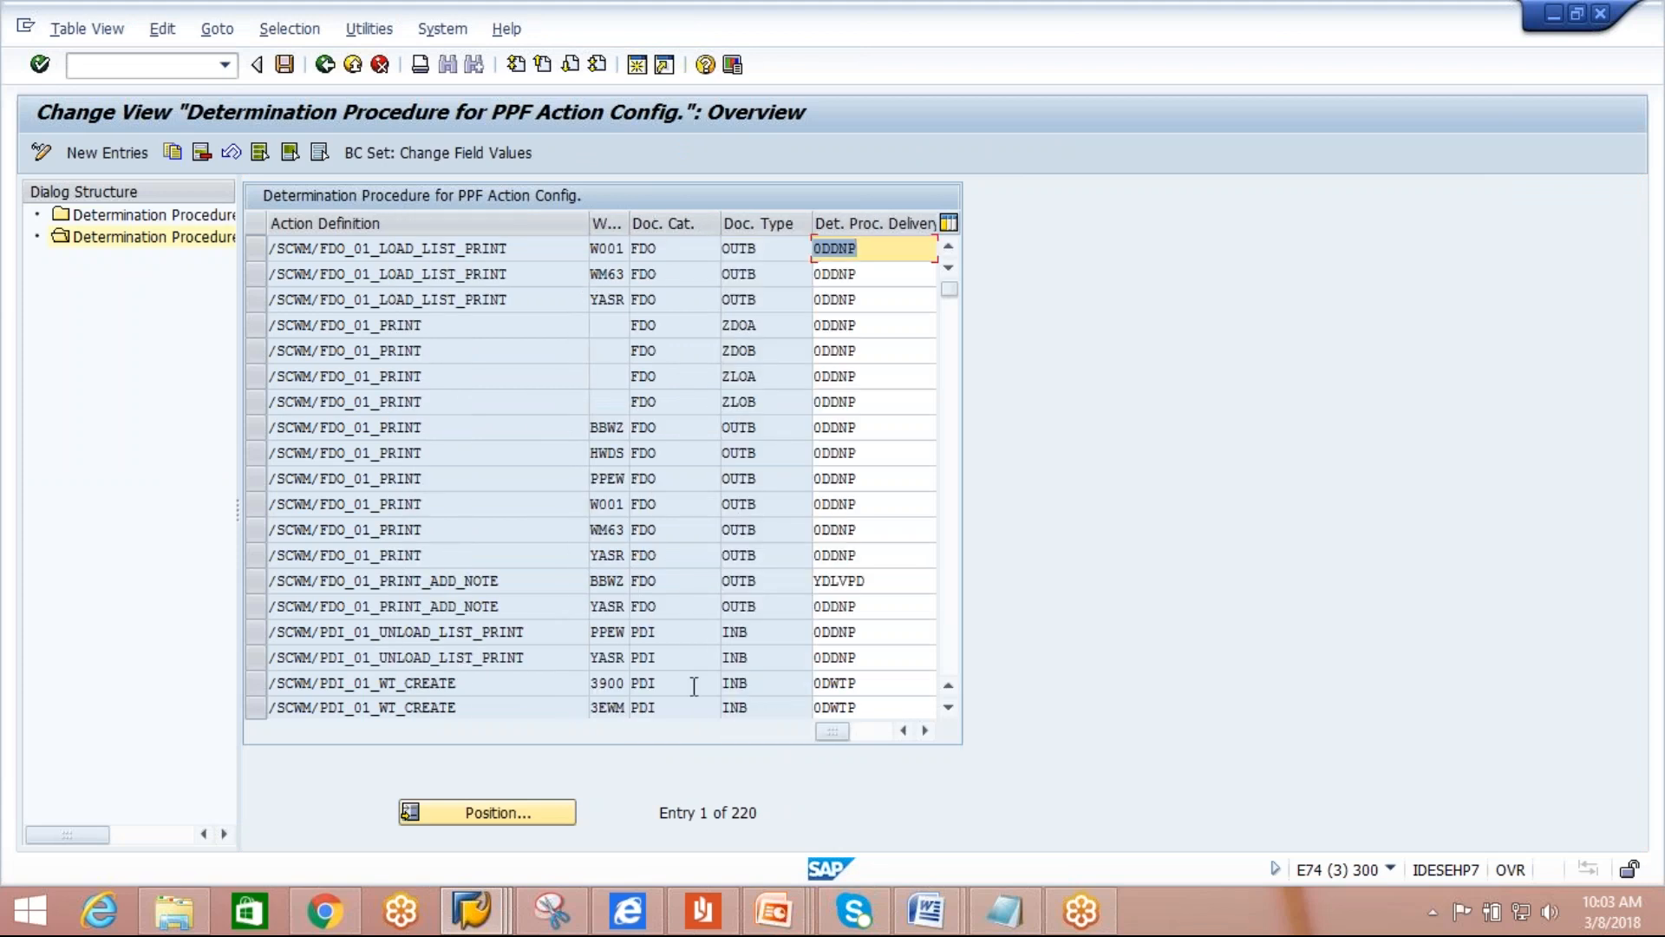
left_click(257, 684)
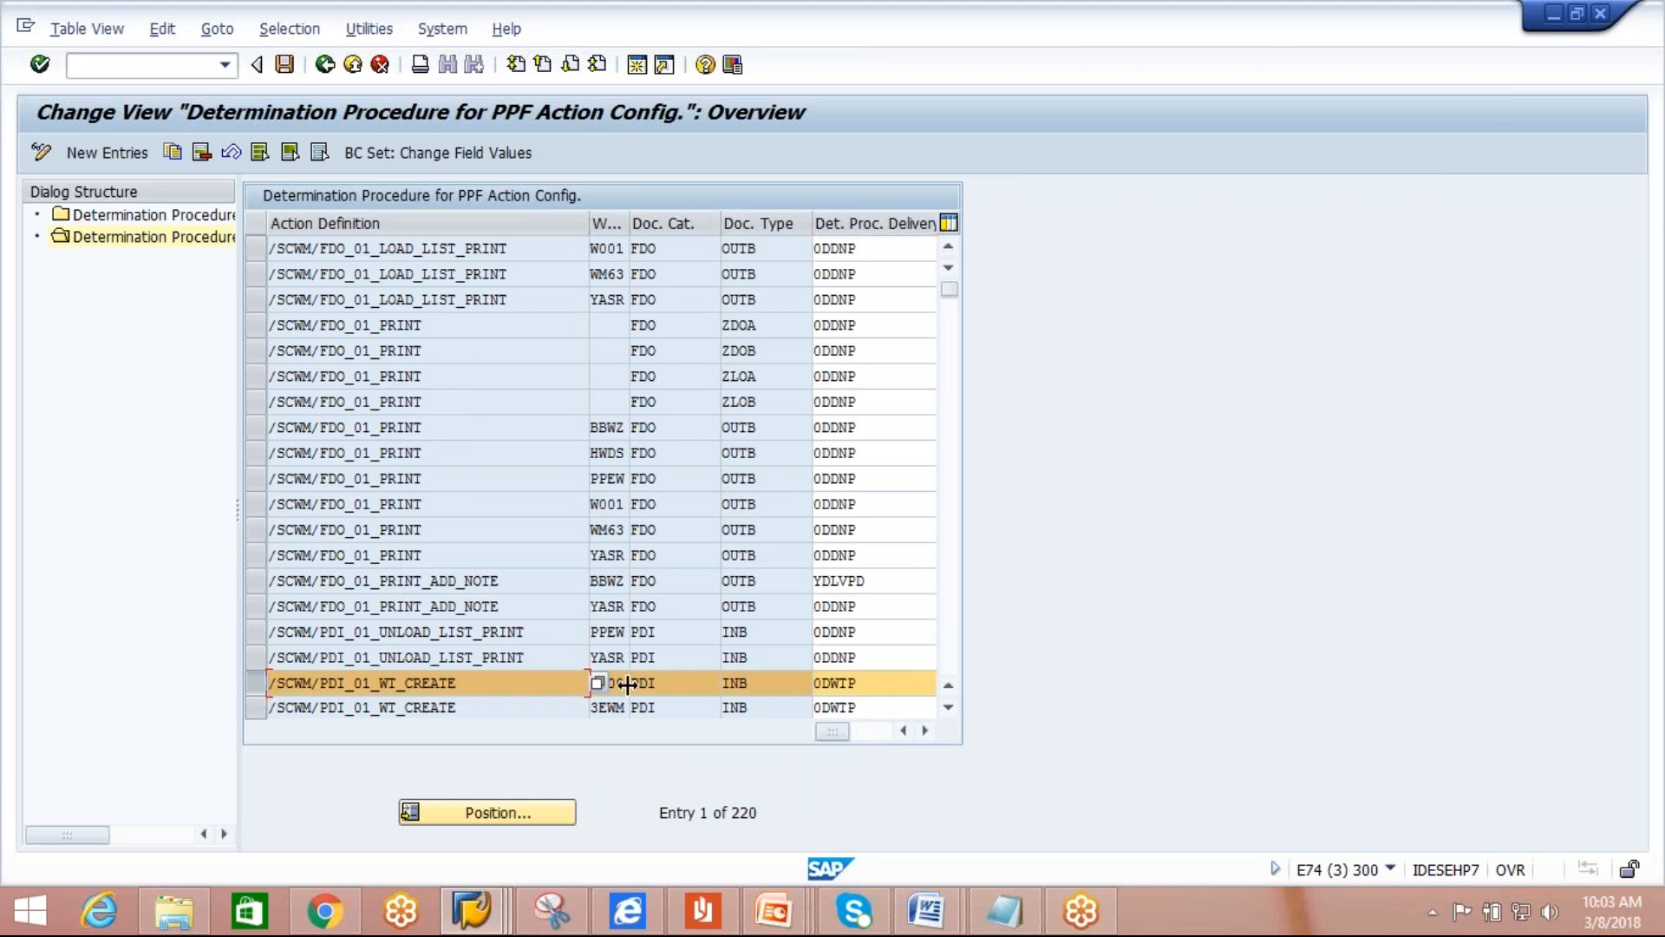
left_click(257, 707)
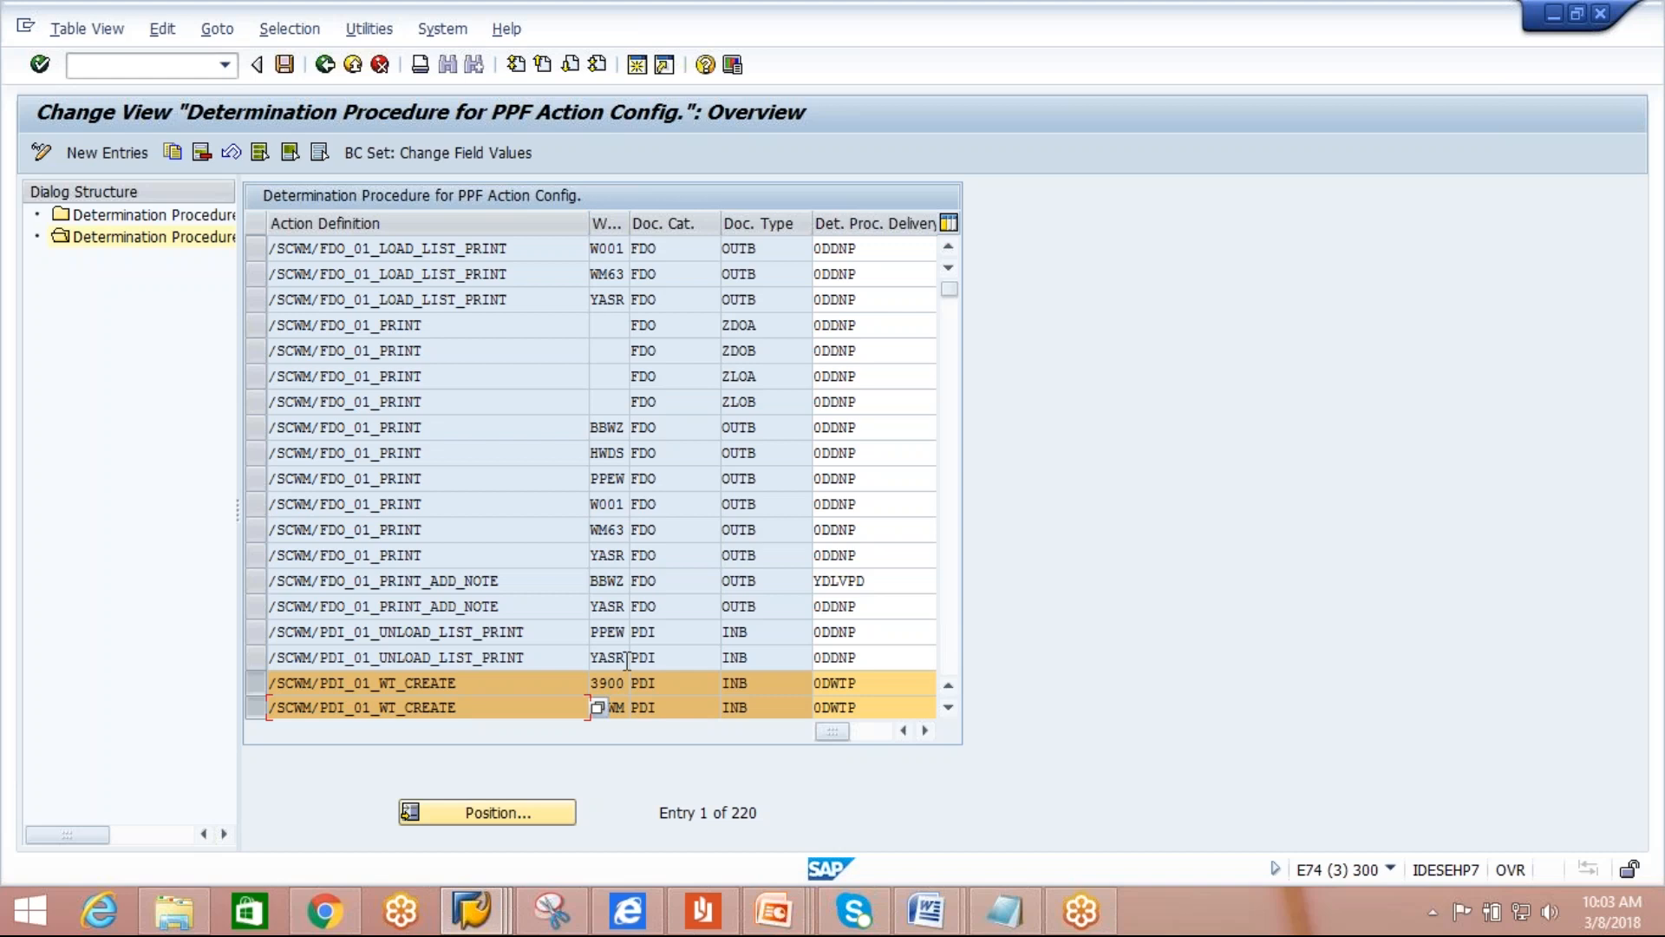
left_click(948, 708)
left_click(949, 708)
left_click(949, 708)
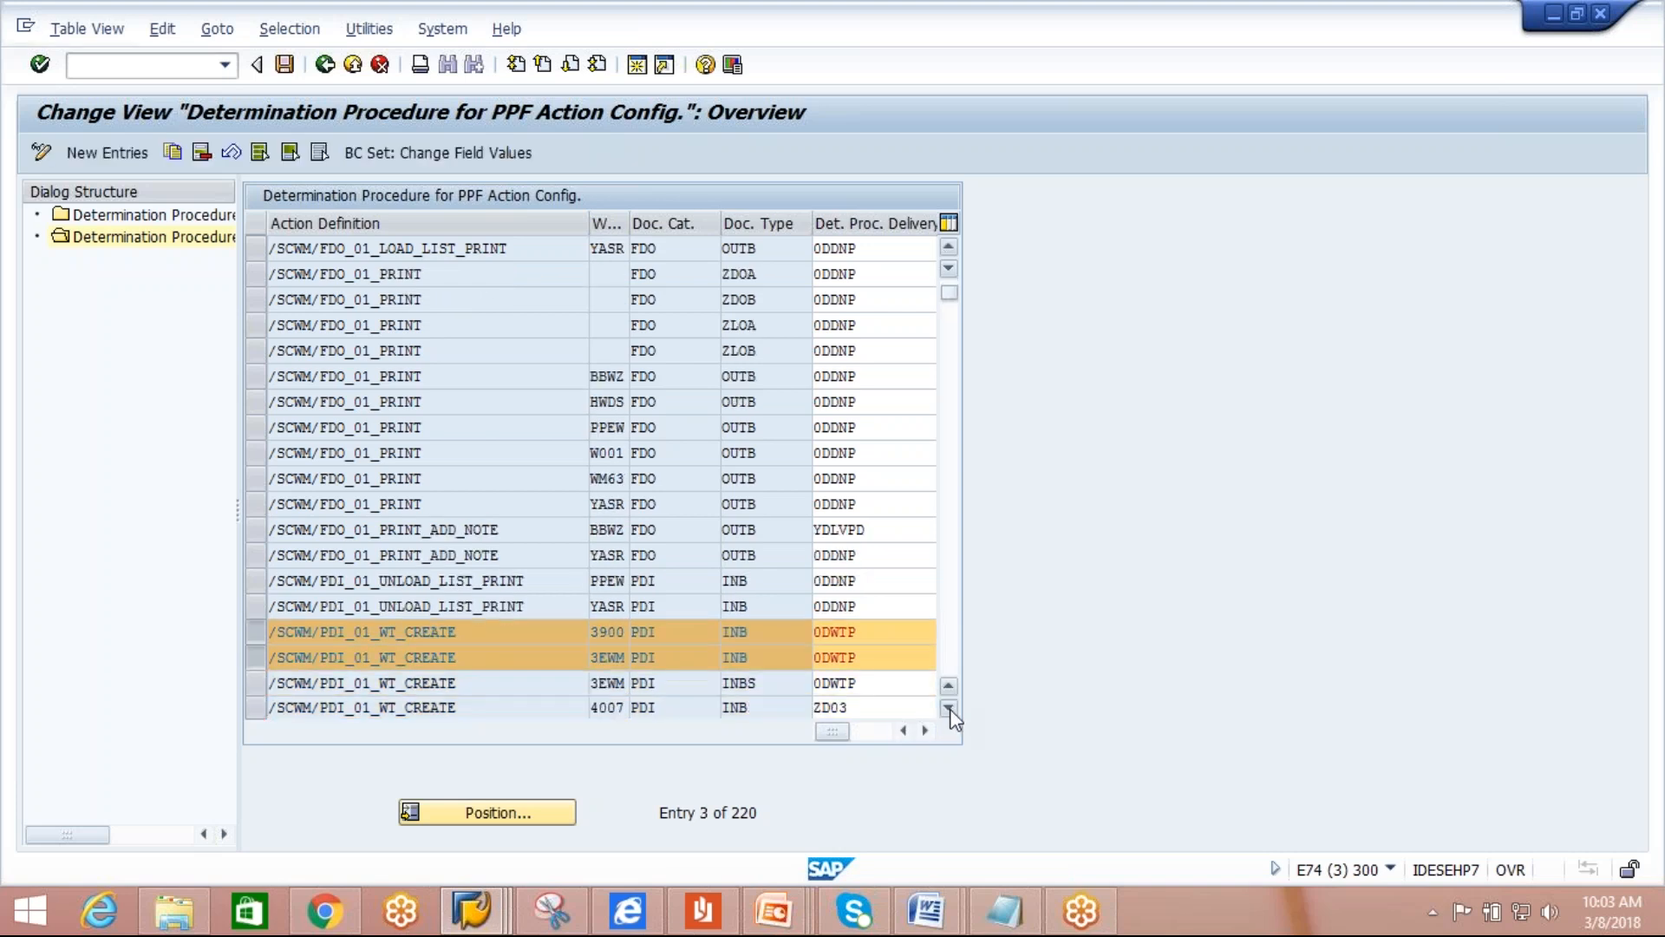
left_click(949, 708)
left_click(949, 709)
left_click(949, 709)
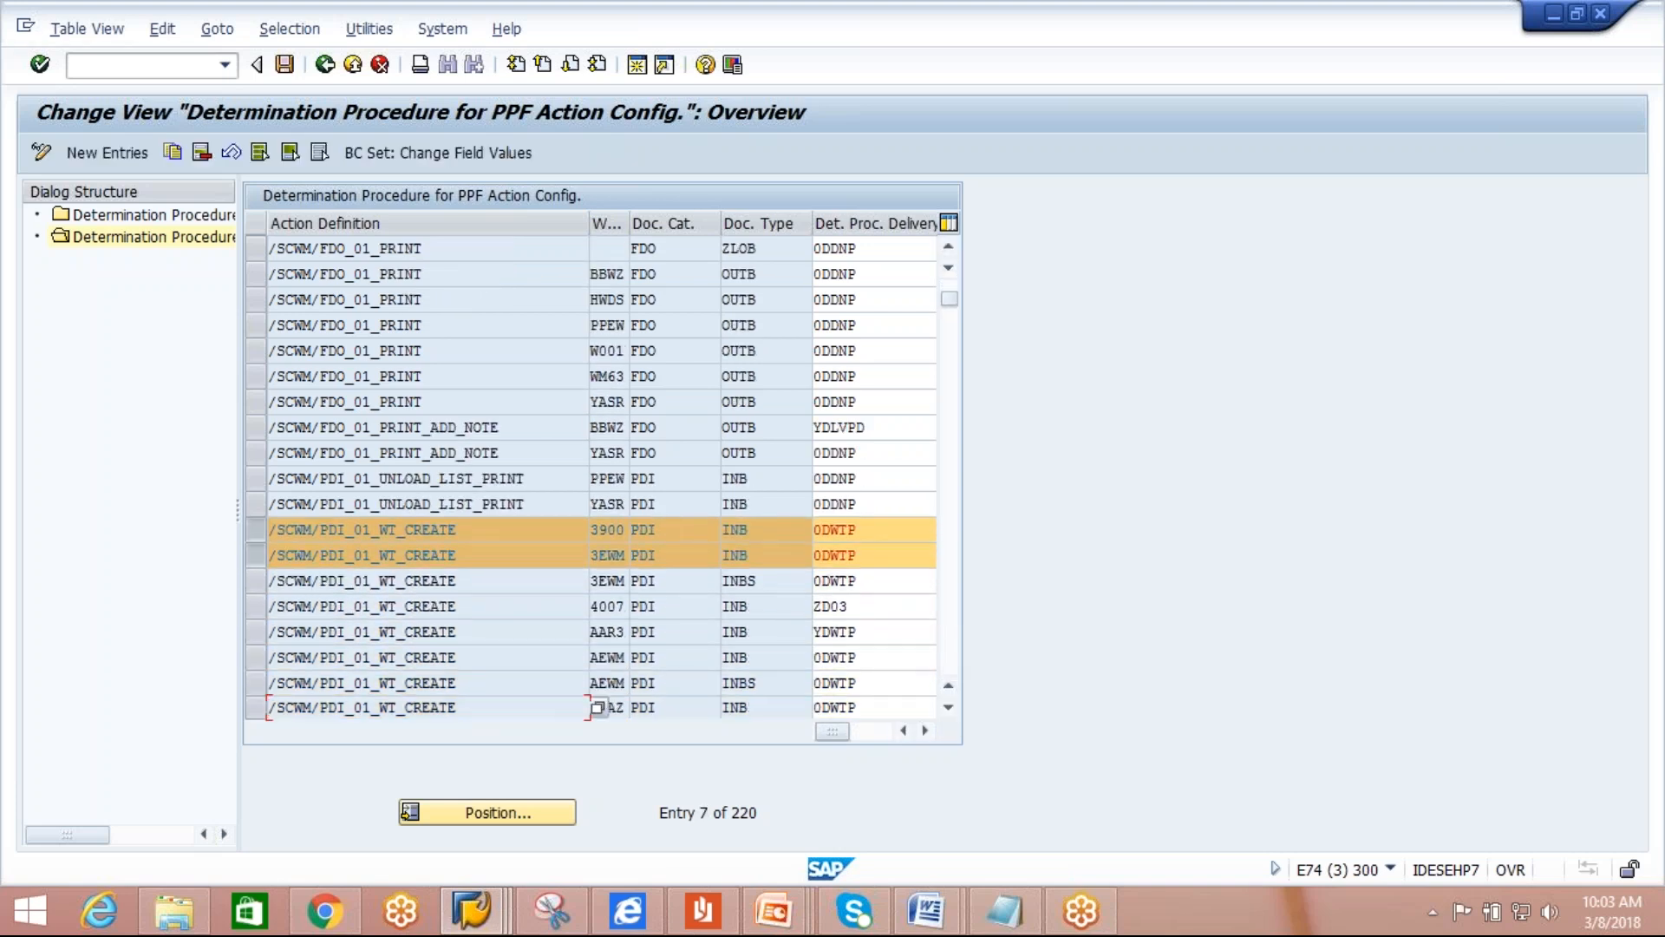
left_click(254, 555)
left_click(255, 529)
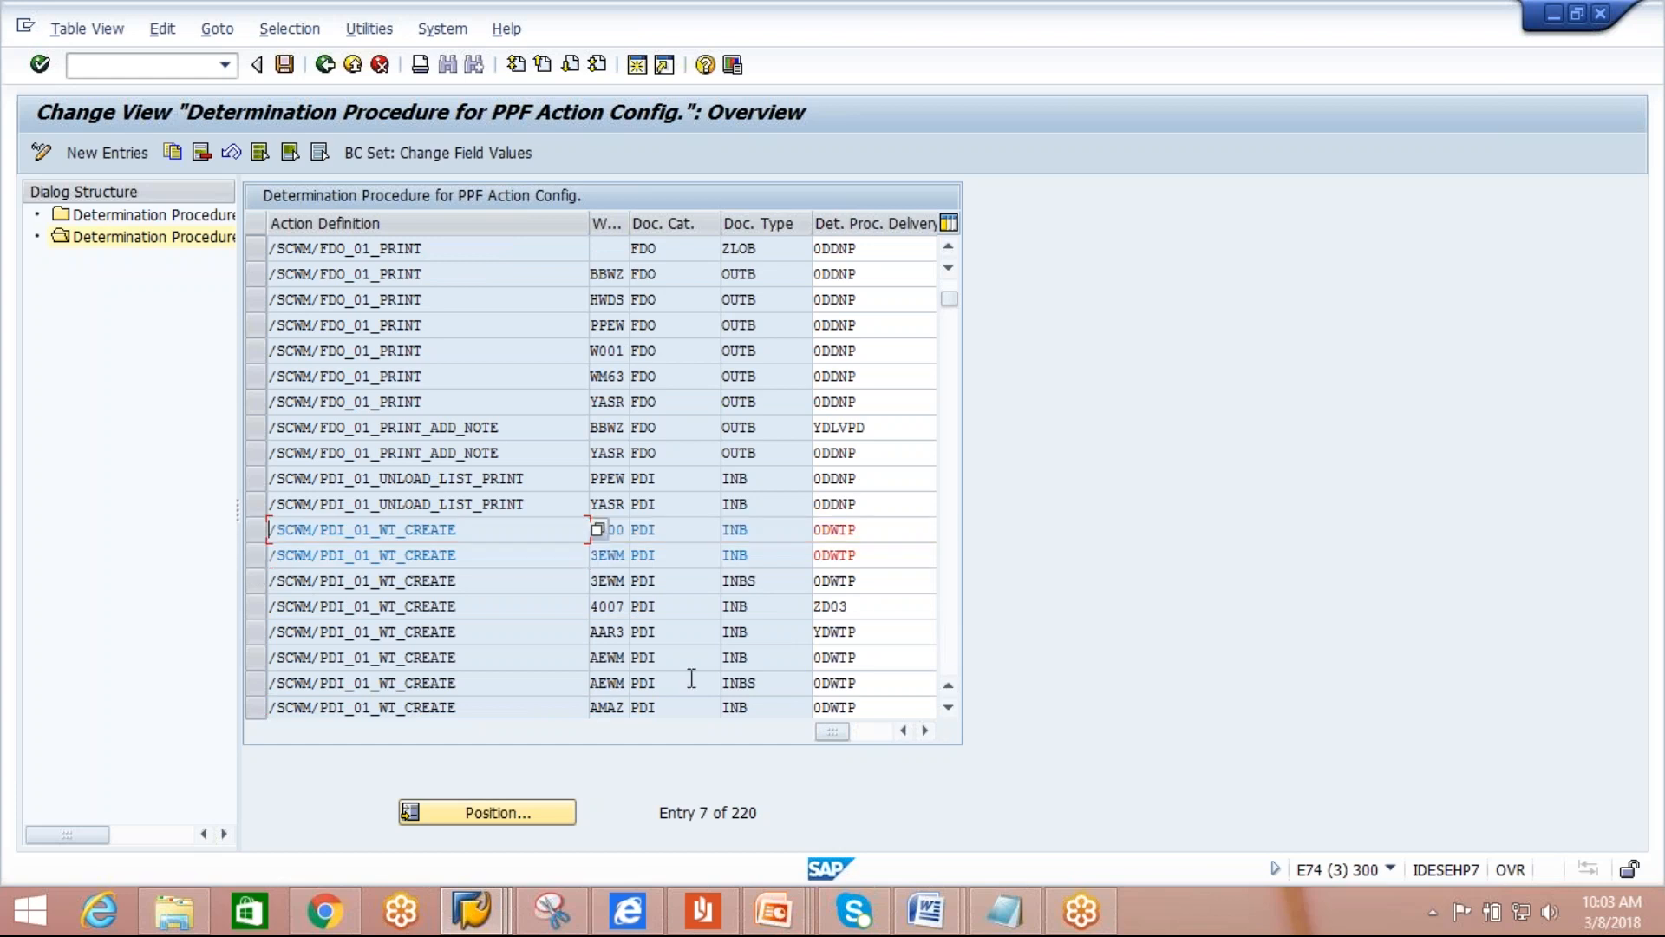
left_click(949, 708)
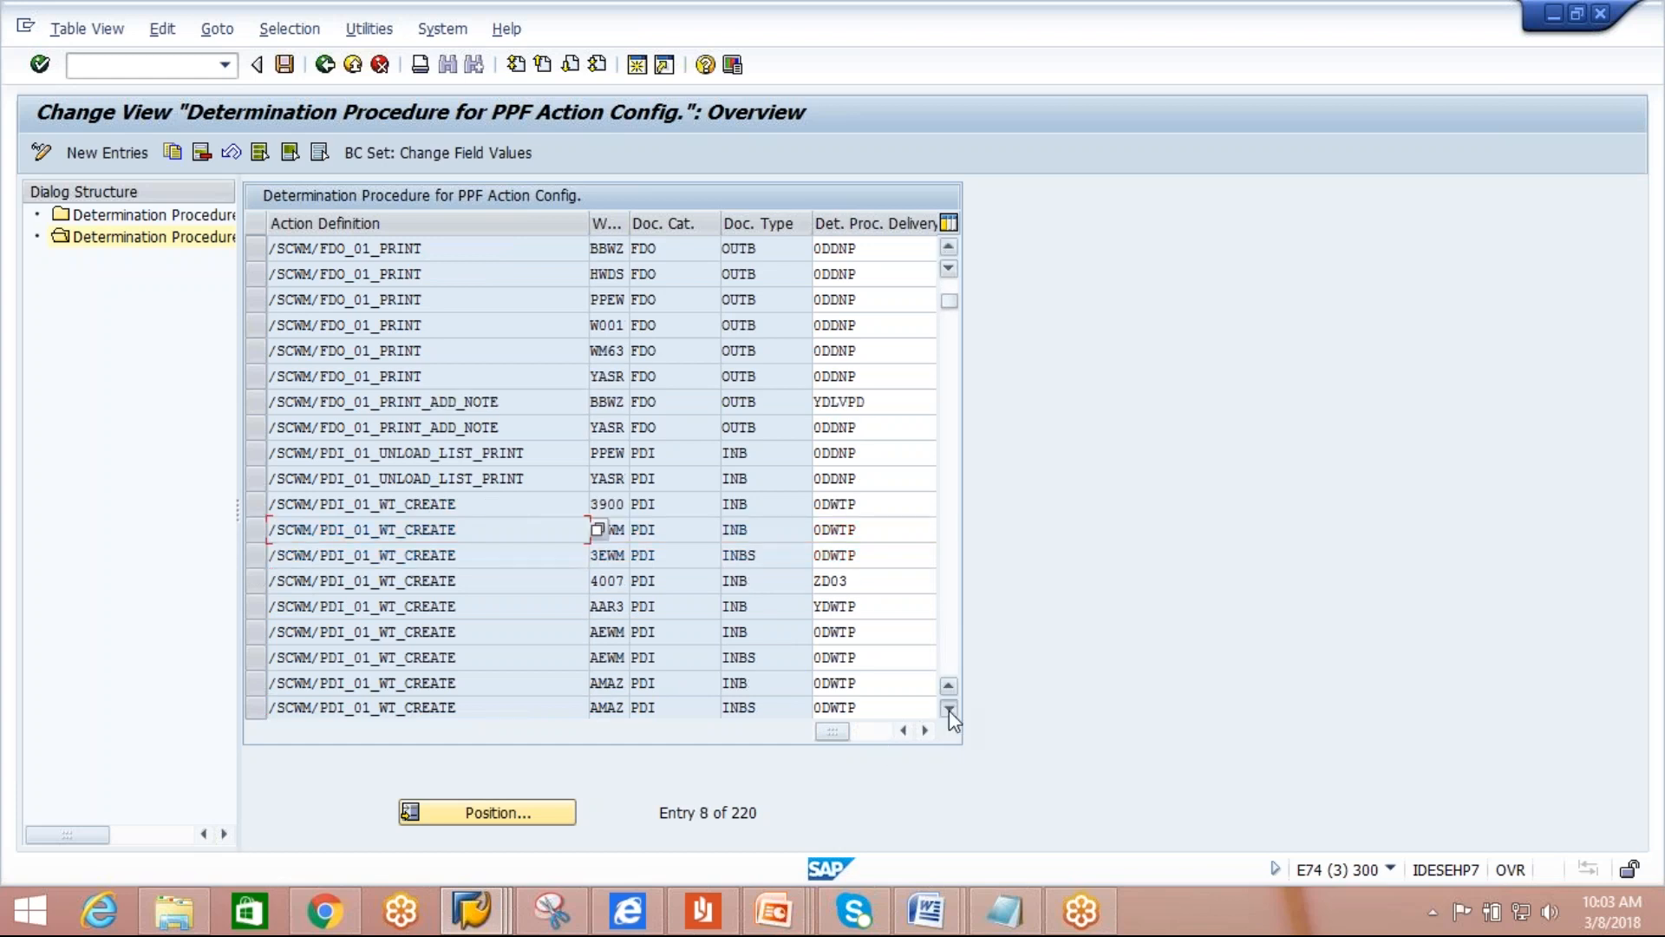
left_click(949, 708)
left_click(949, 708)
left_click(949, 709)
left_click(948, 708)
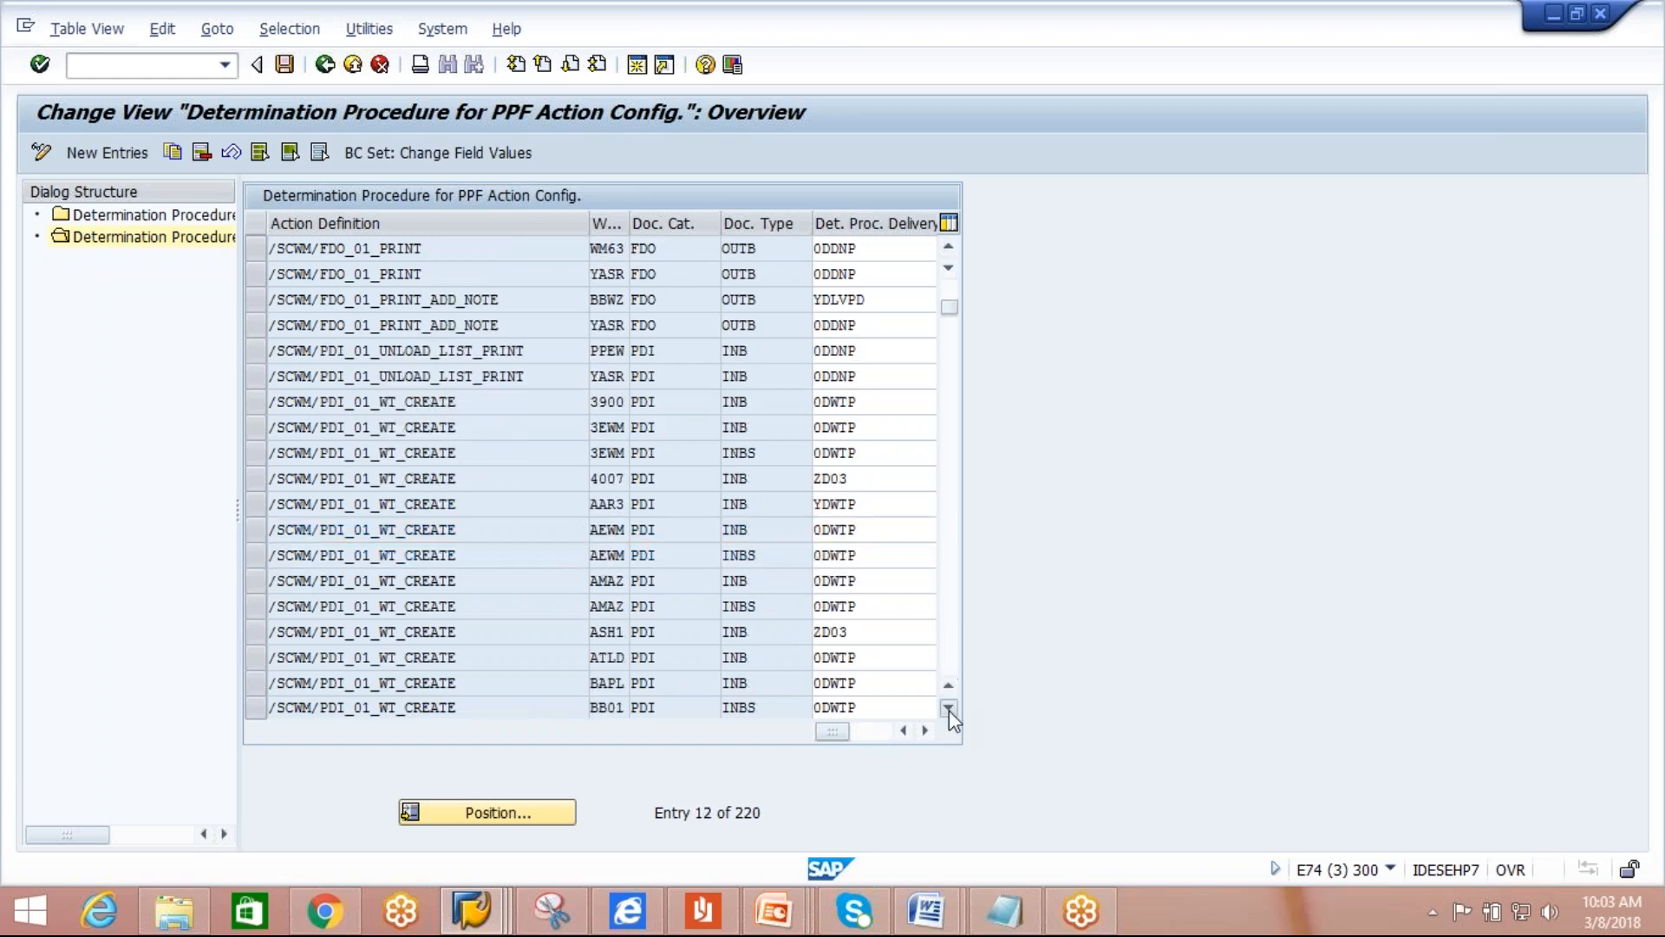
left_click(948, 708)
left_click(949, 709)
left_click(948, 709)
left_click(949, 708)
left_click(949, 709)
left_click(949, 709)
left_click(949, 708)
left_click(948, 708)
left_click(949, 708)
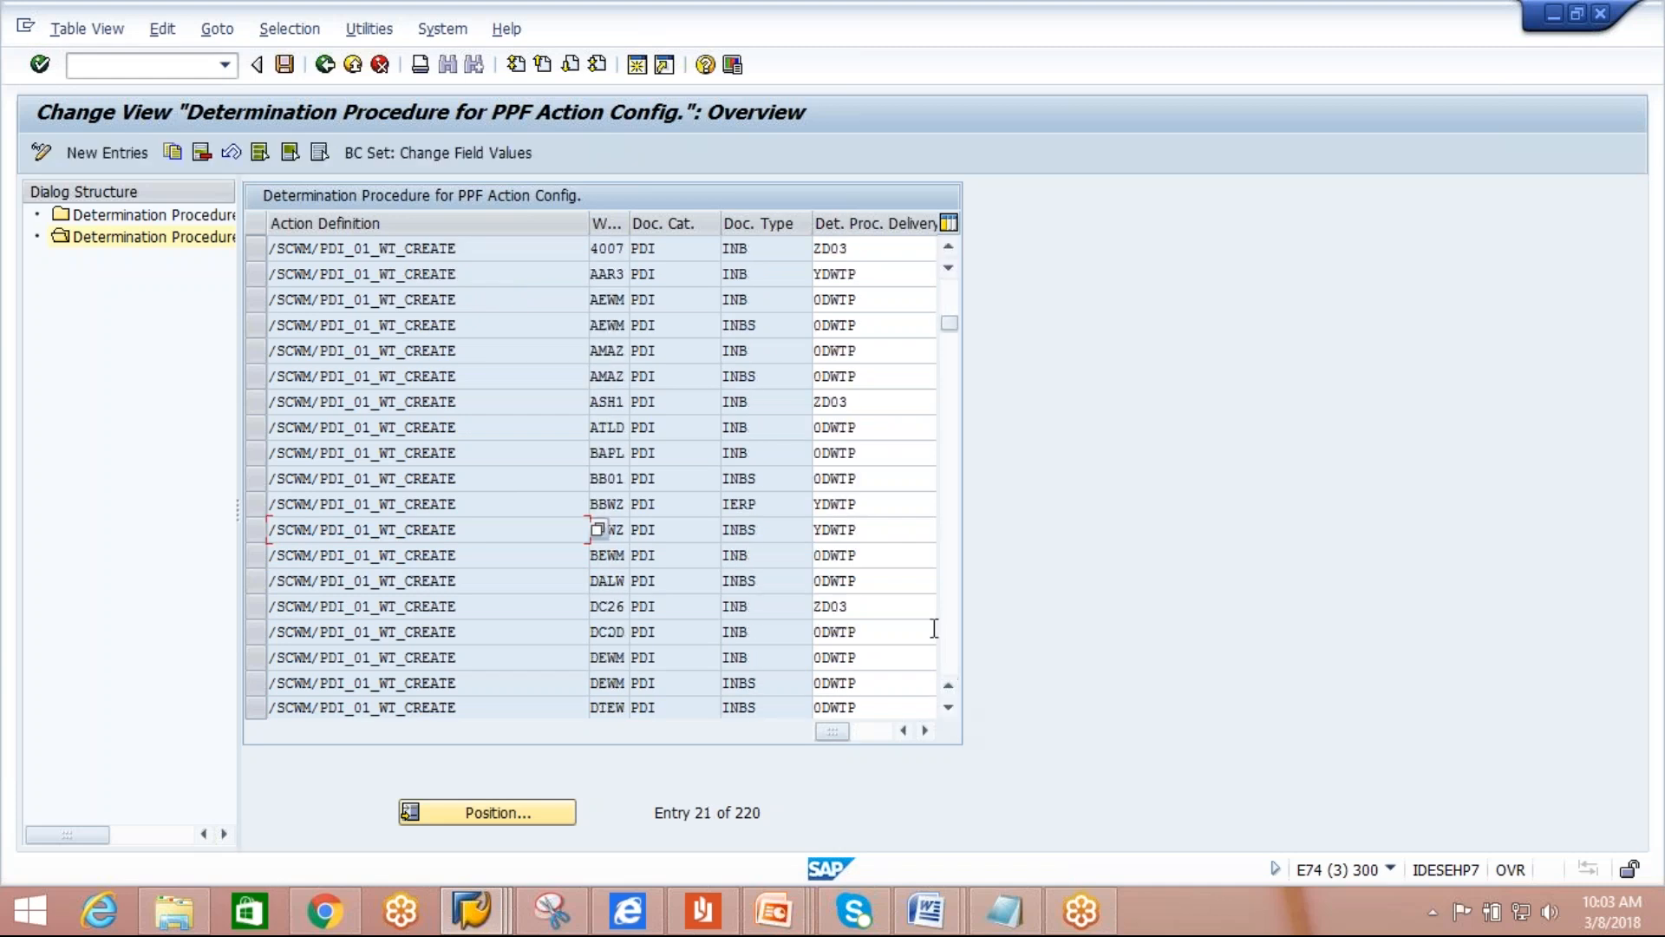
left_click(944, 658)
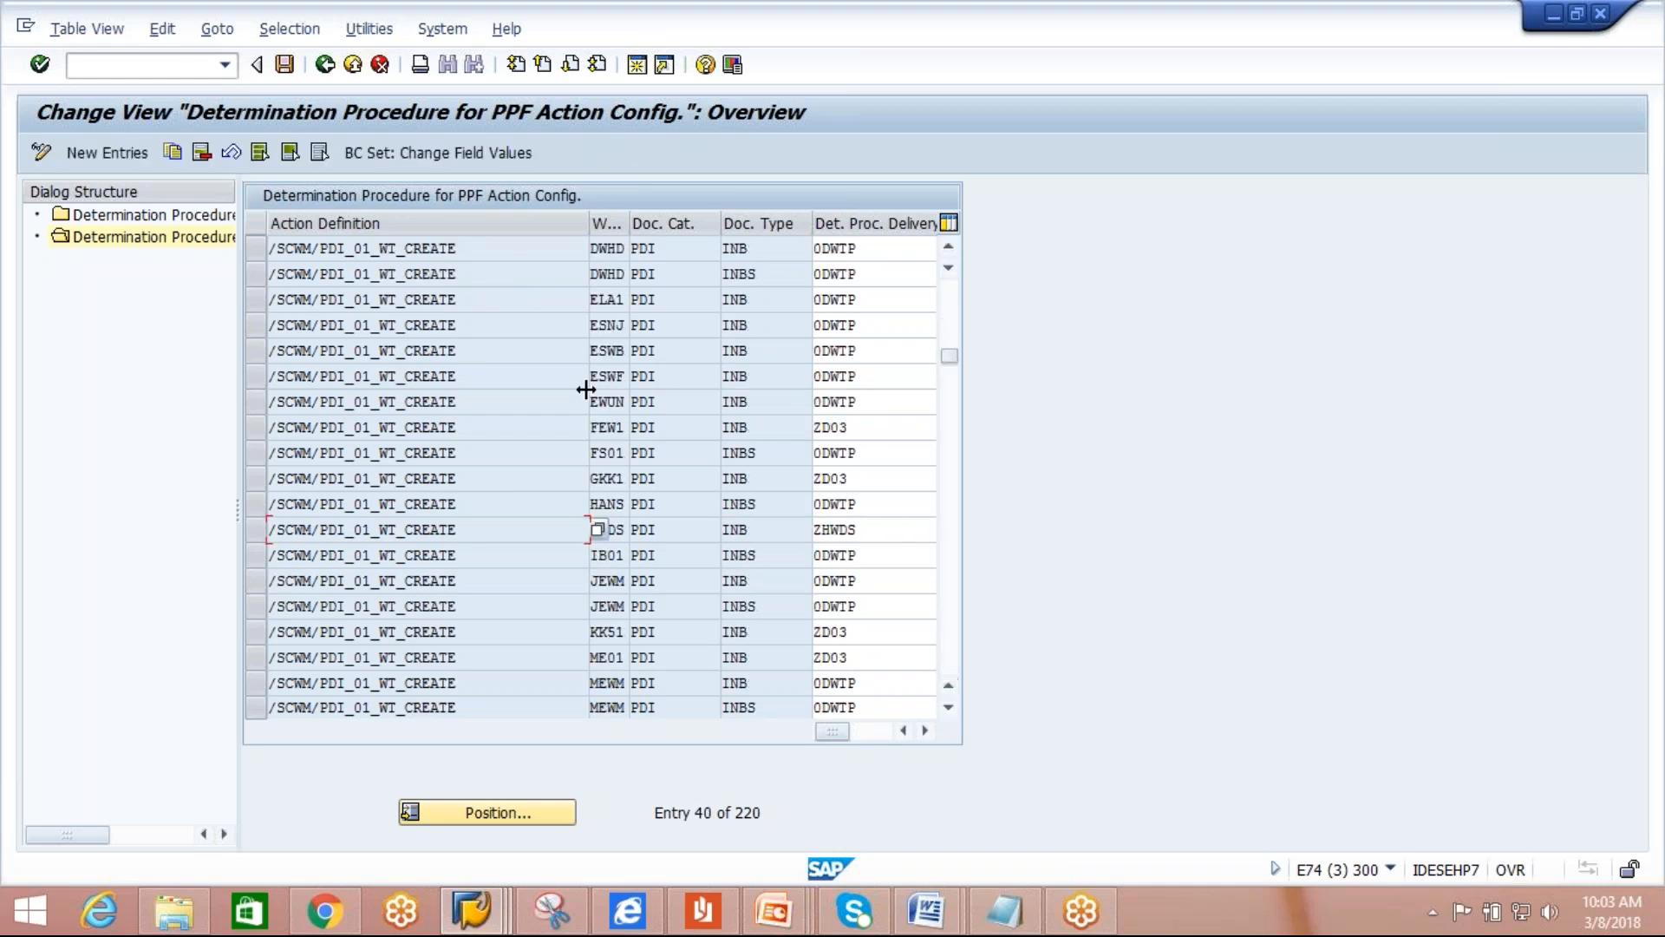
Filter the PPF action configuration entries by contents to warehouse number VIPL.
left_click(284, 33)
left_click(296, 61)
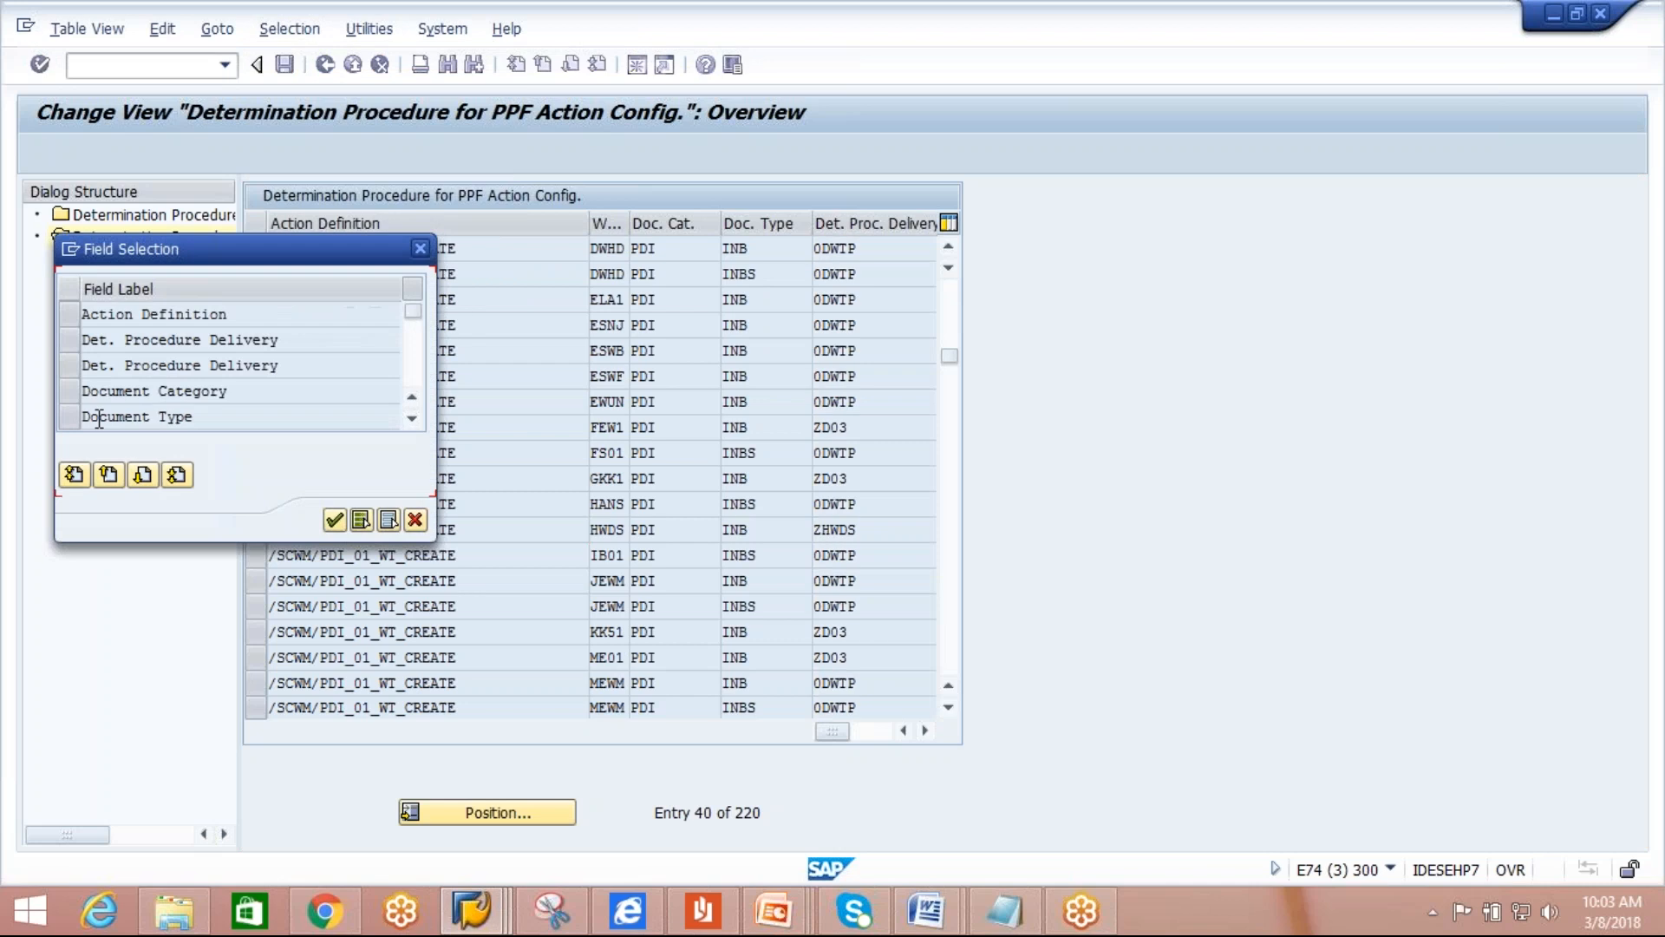
left_click(416, 427)
left_click(417, 428)
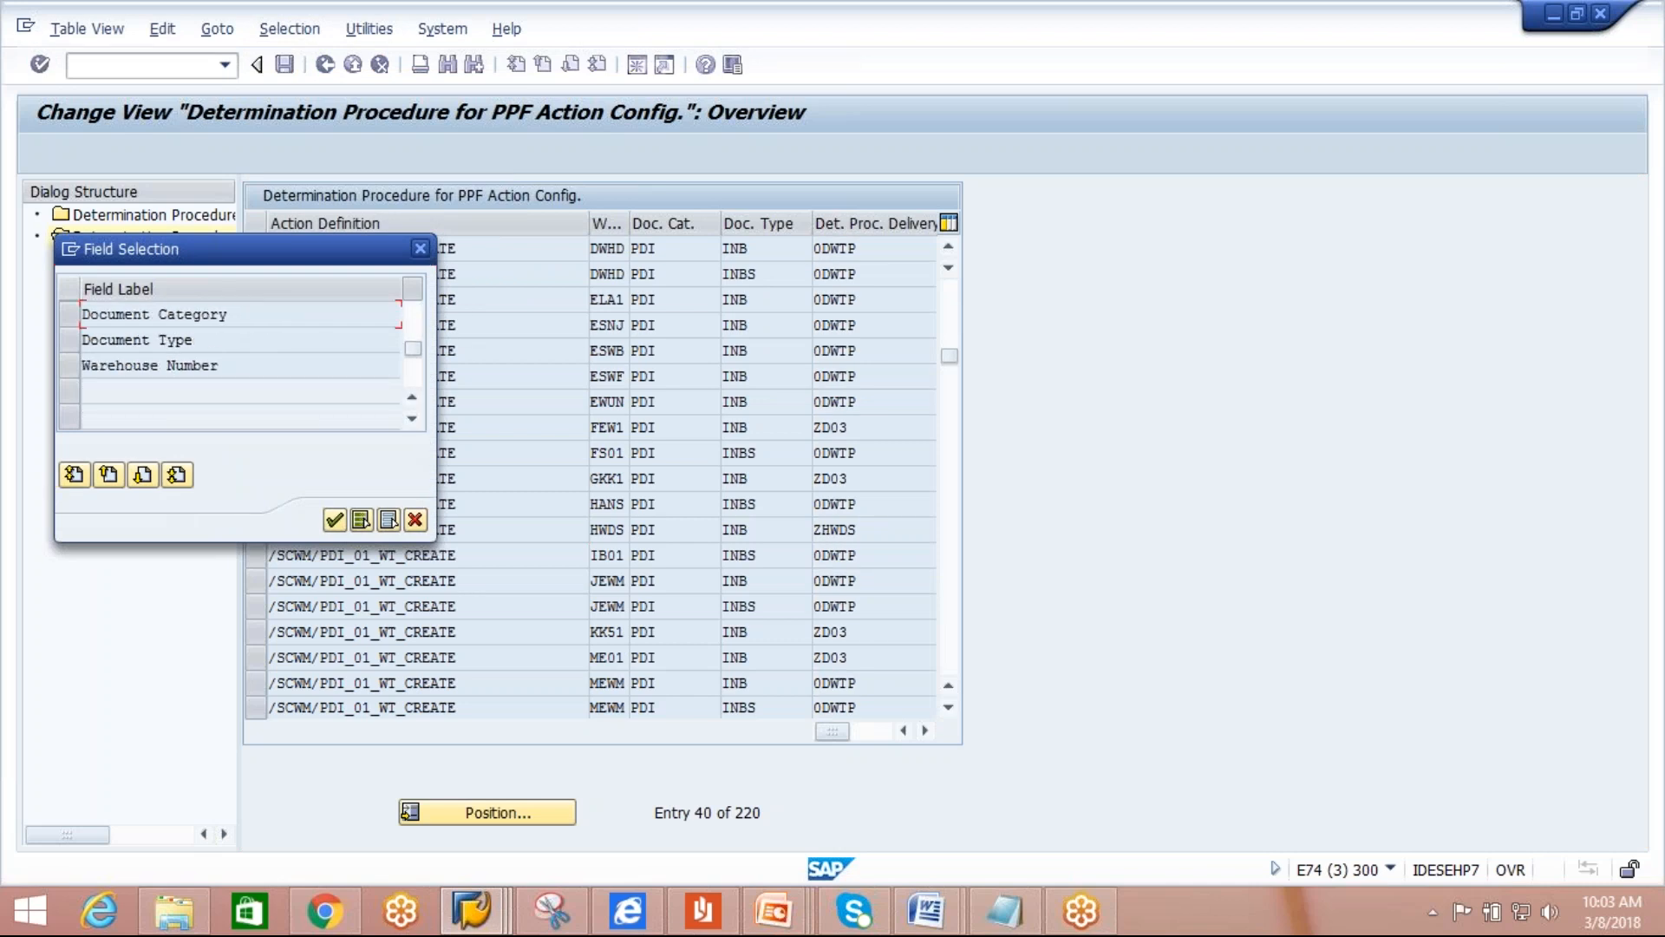
left_click(69, 365)
left_click(335, 520)
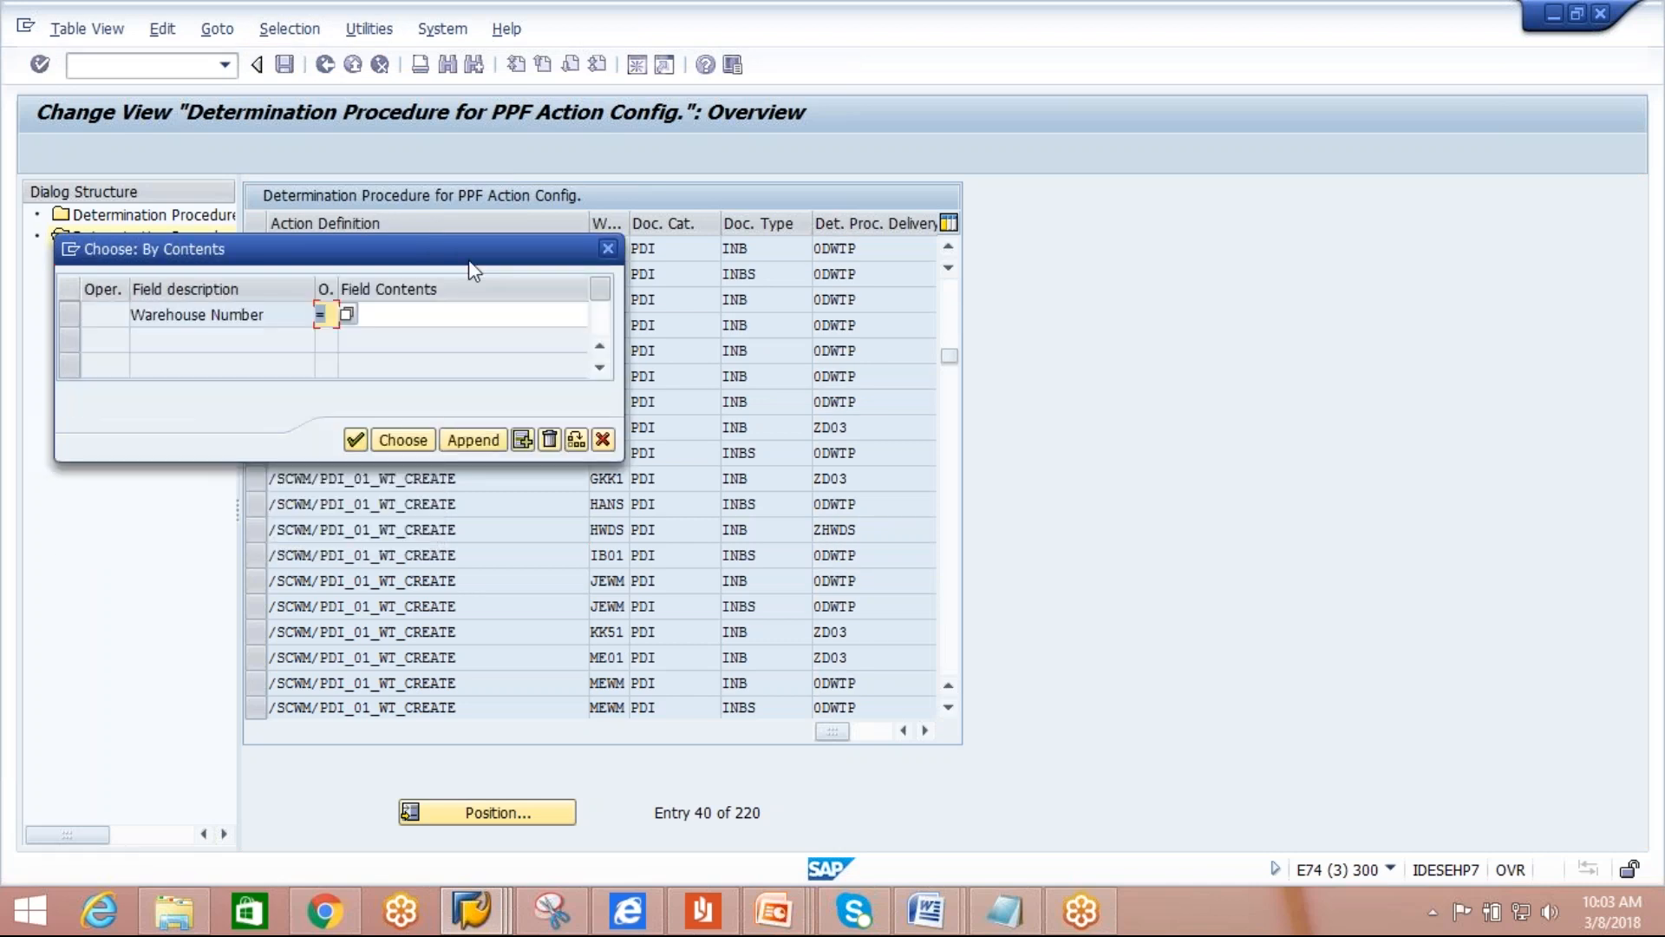
left_click(444, 324)
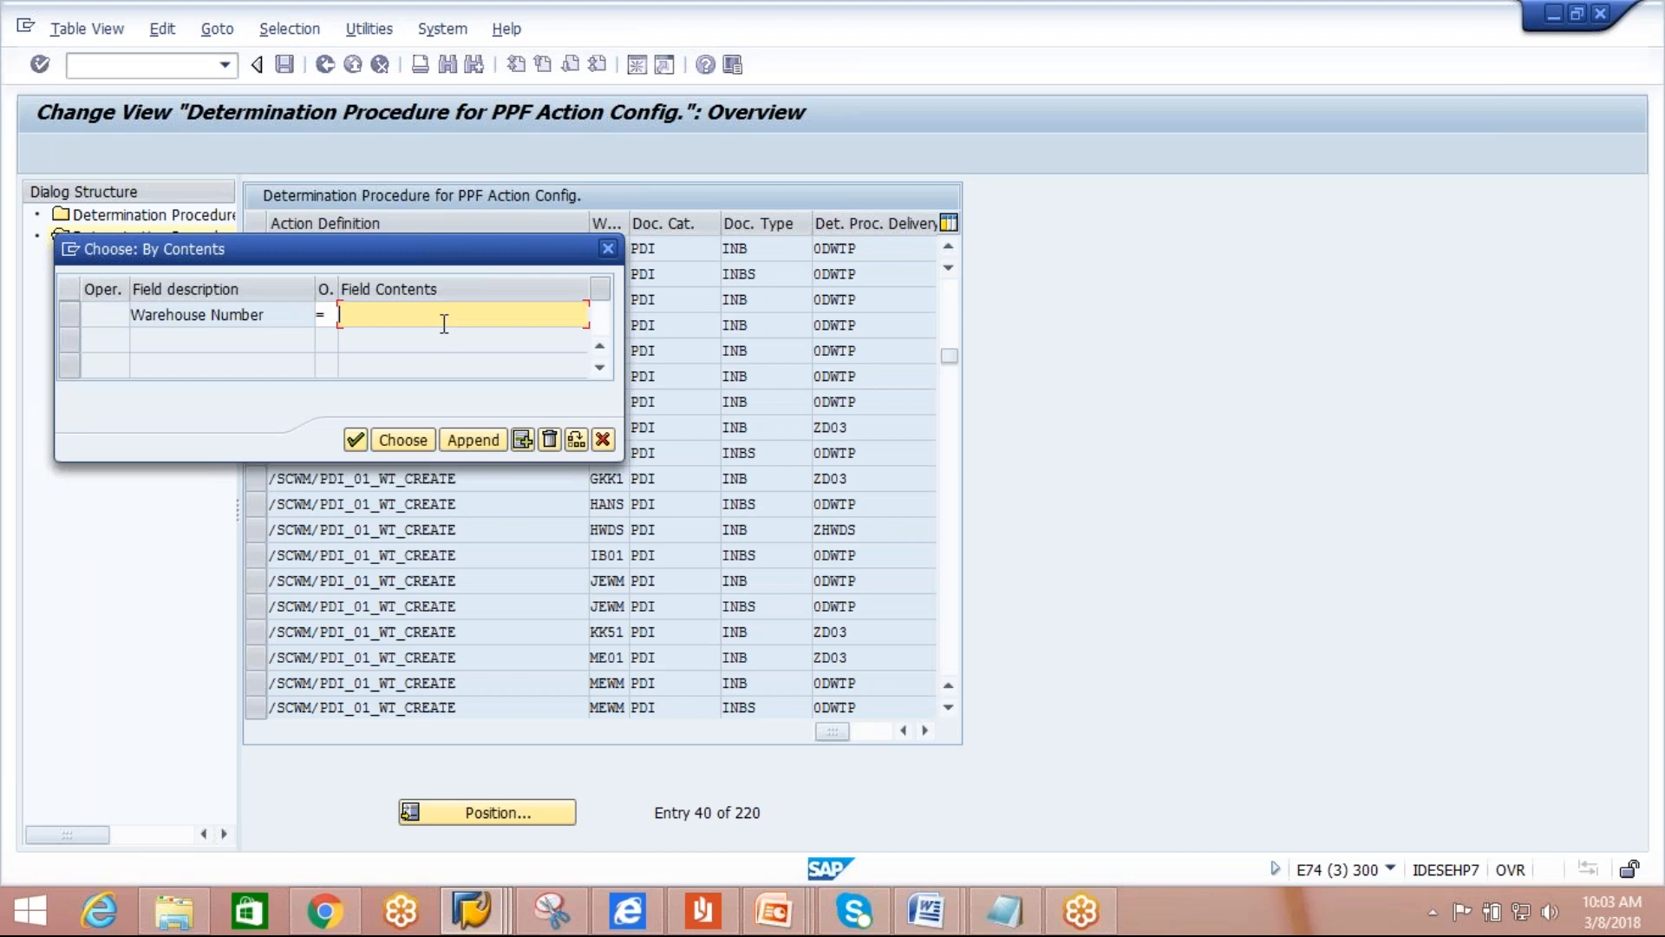
type("A")
key("BackSpace")
type("V")
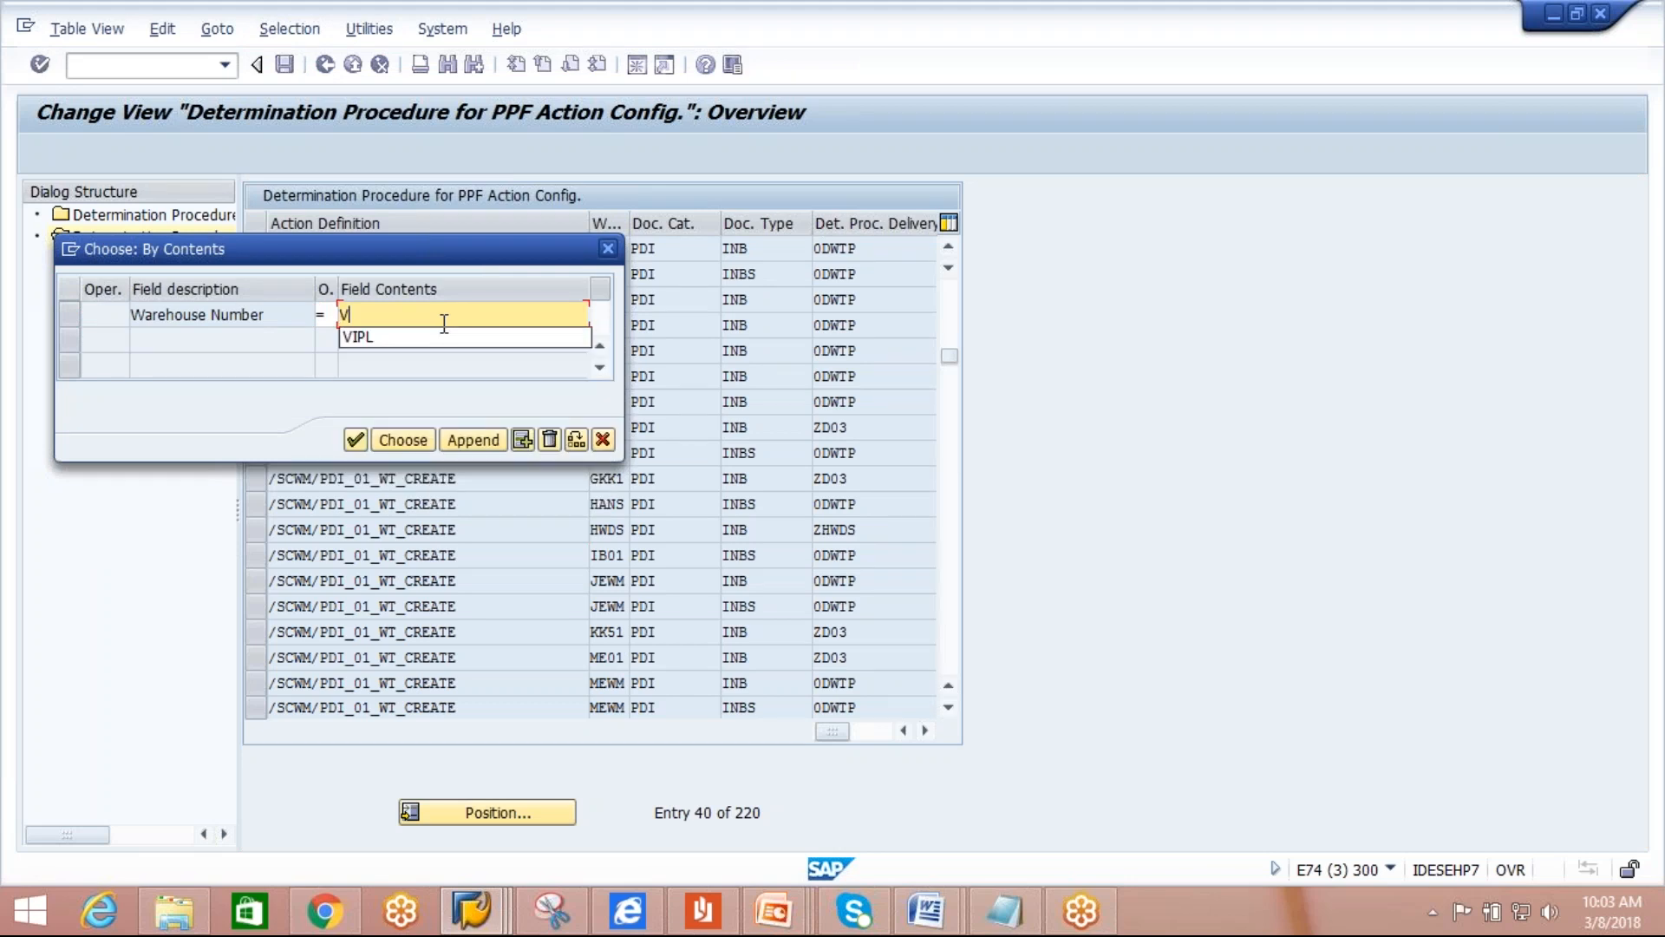
left_click(399, 339)
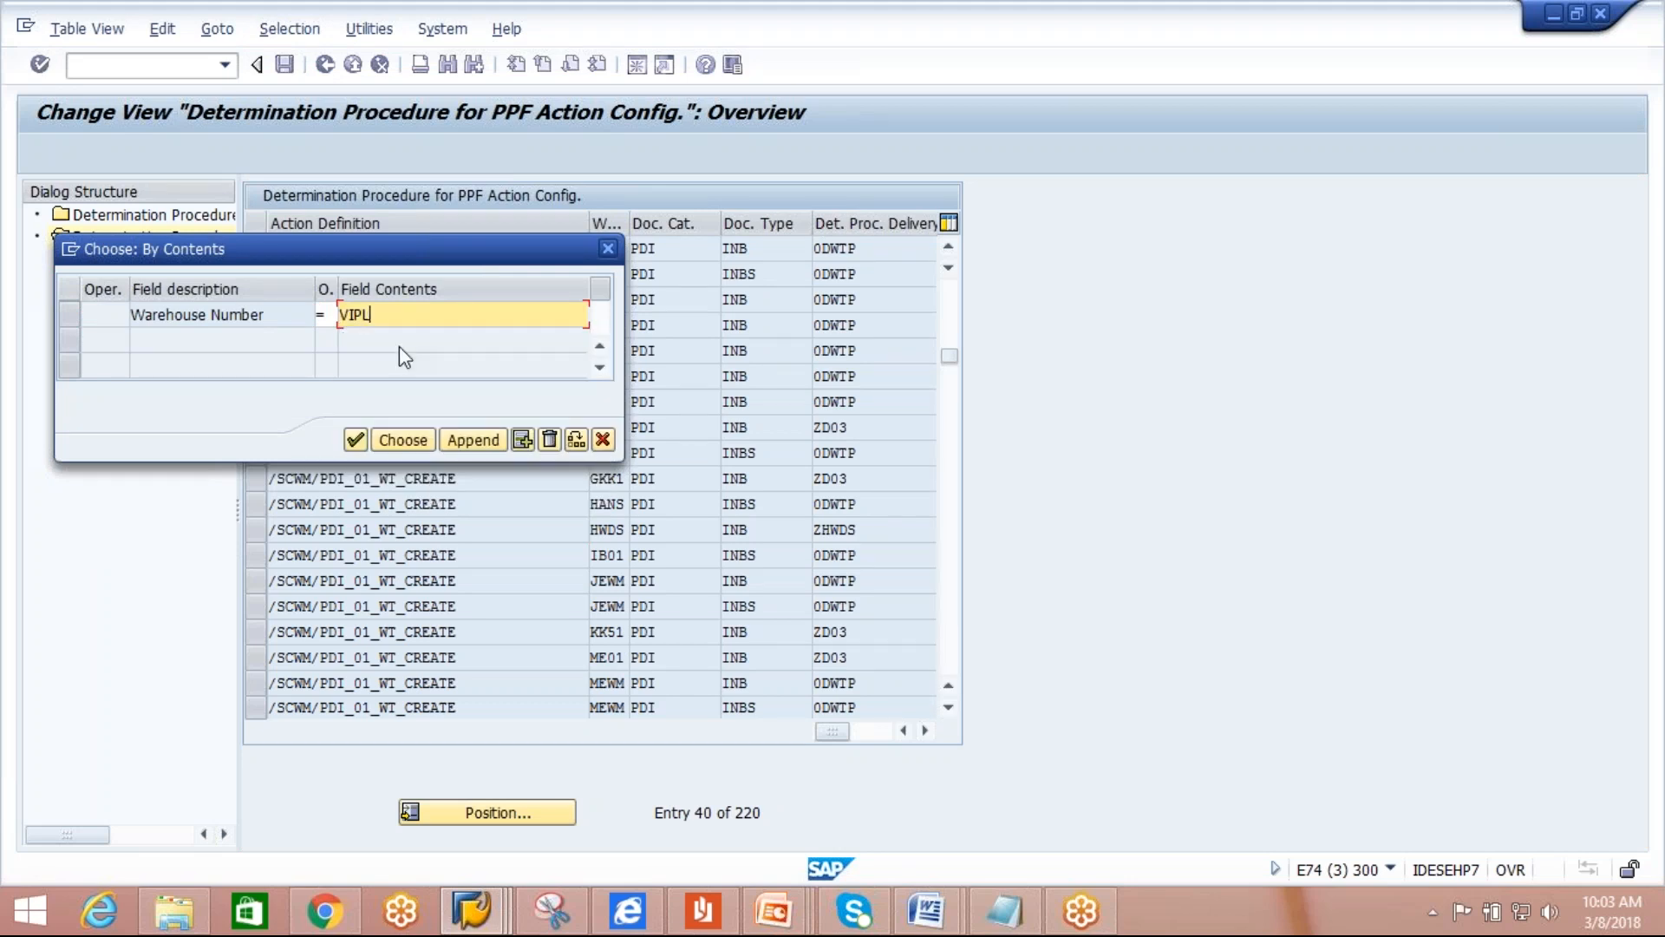
left_click(399, 440)
left_click(659, 249)
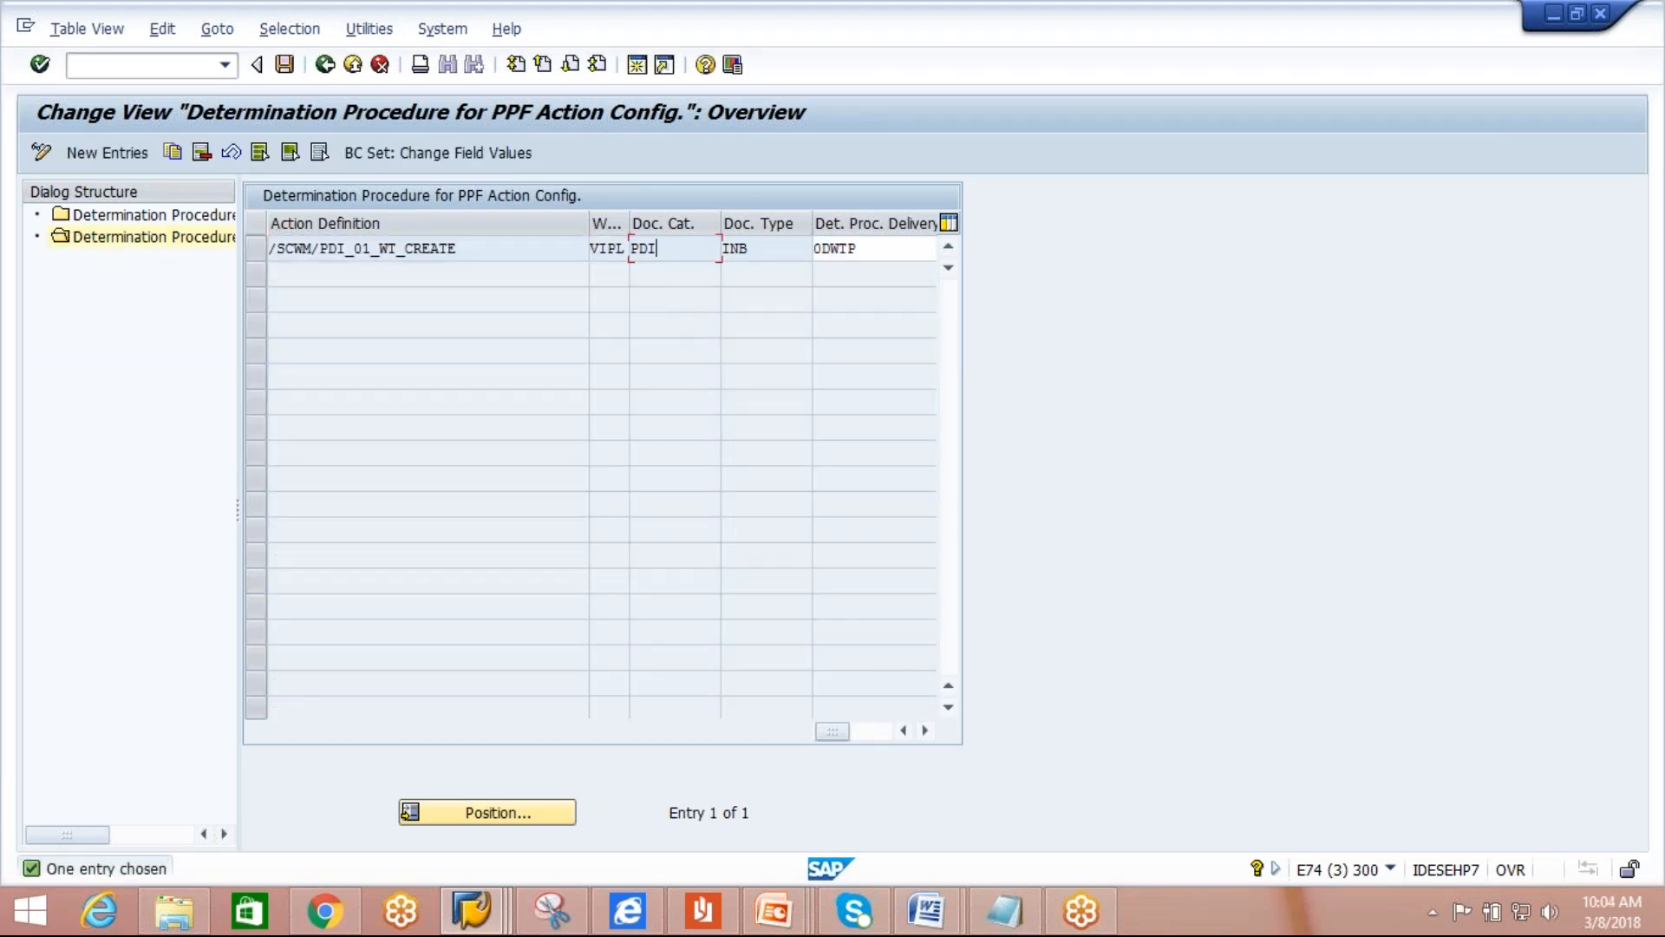
Copy the VIPL entry of /SCWM/PDI_01_WT_CREATE to warehouse number AIPL and save it.
left_click(254, 248)
left_click(173, 152)
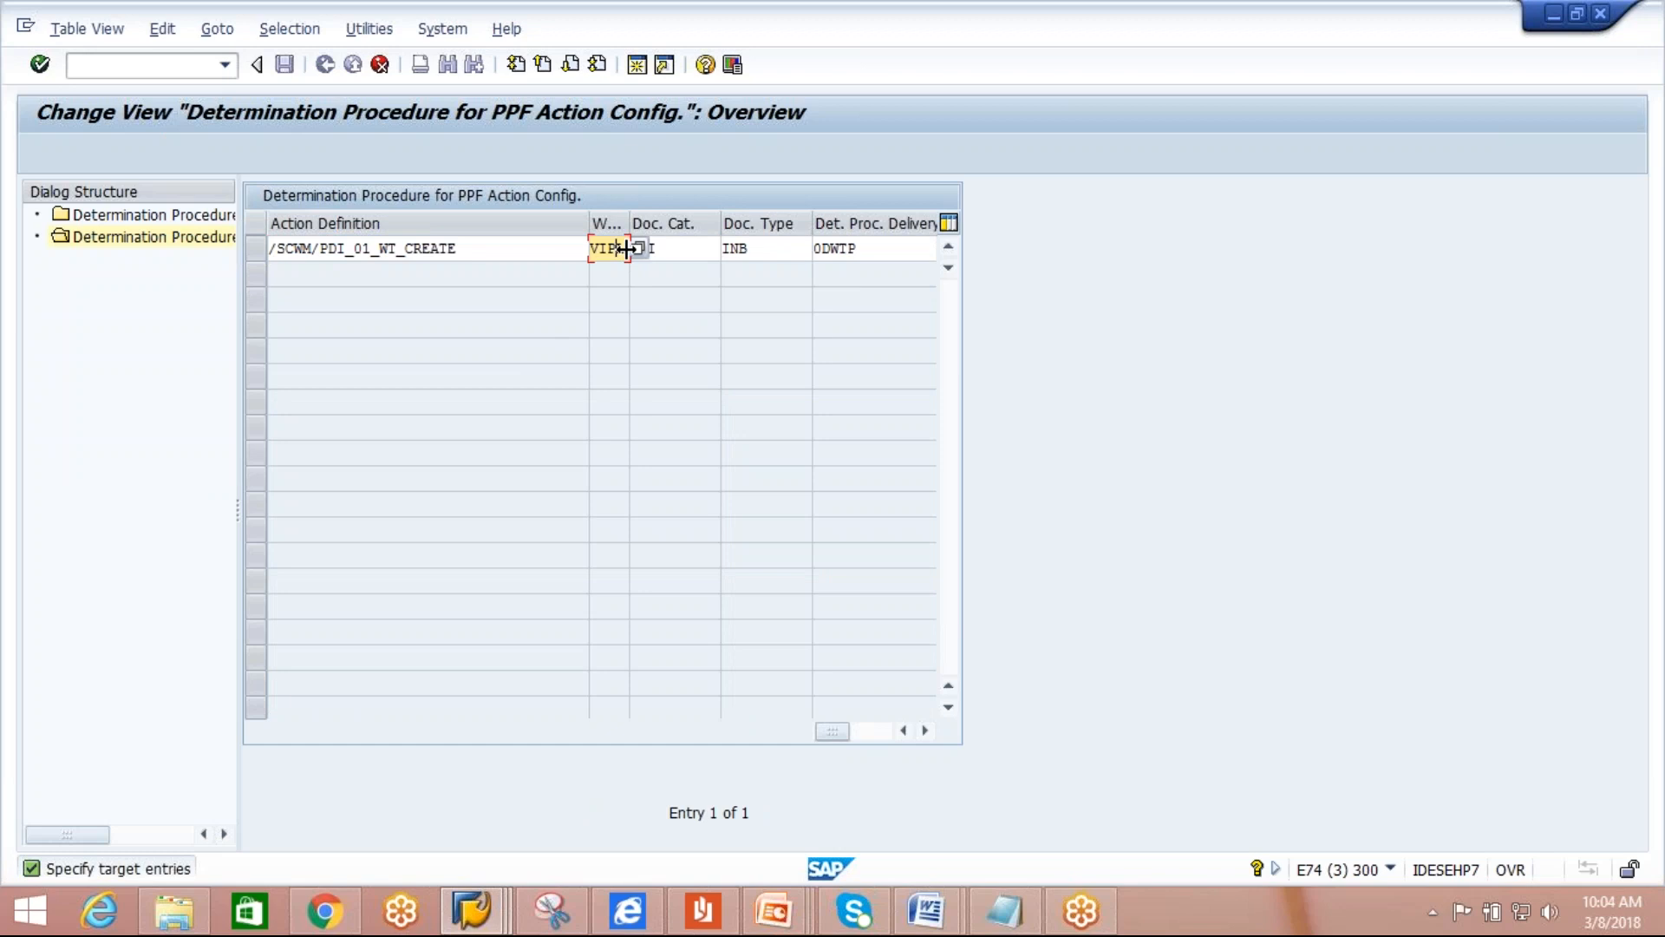
double_click(595, 245)
type("AIPL")
key("Return")
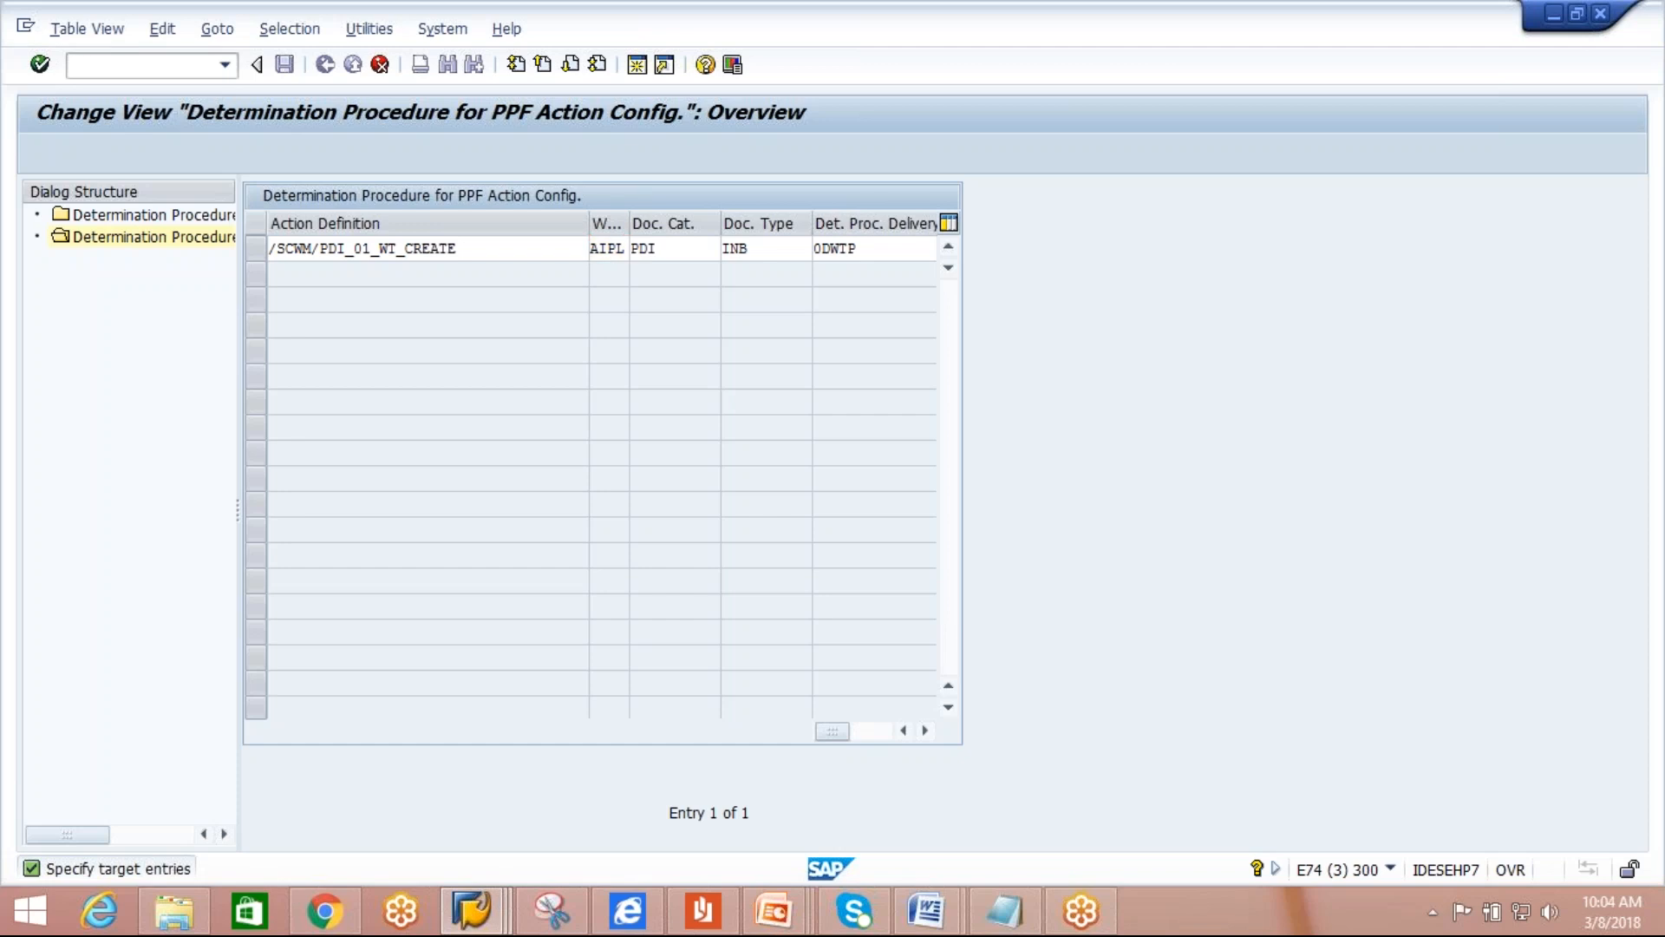
left_click(285, 64)
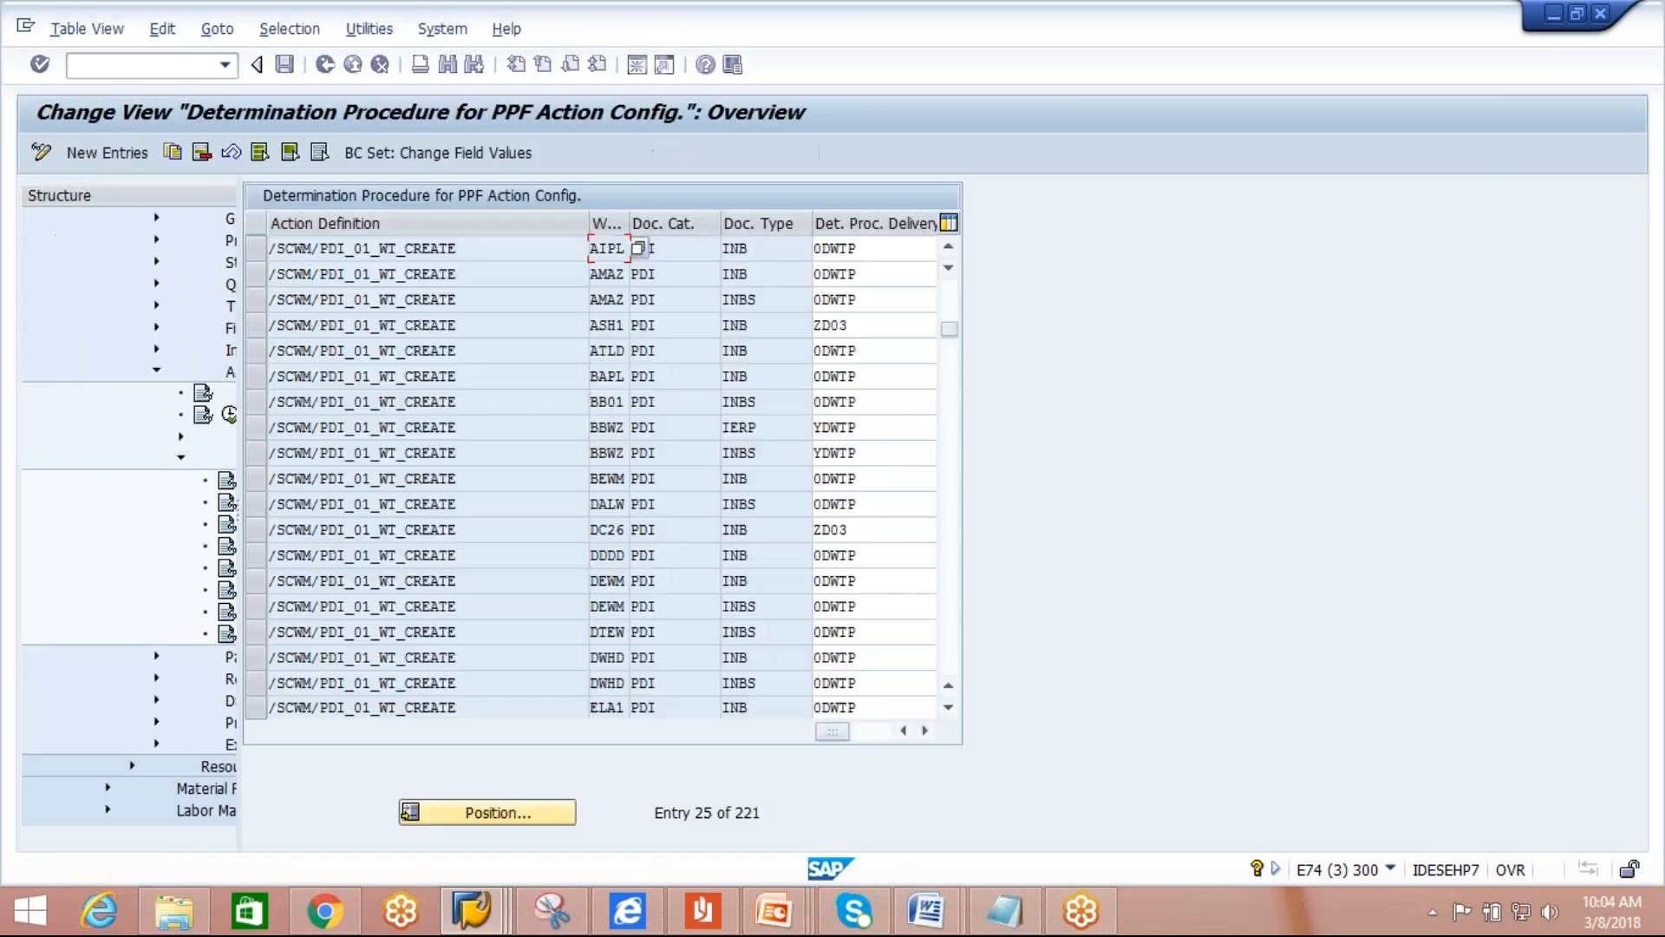
left_click(682, 250)
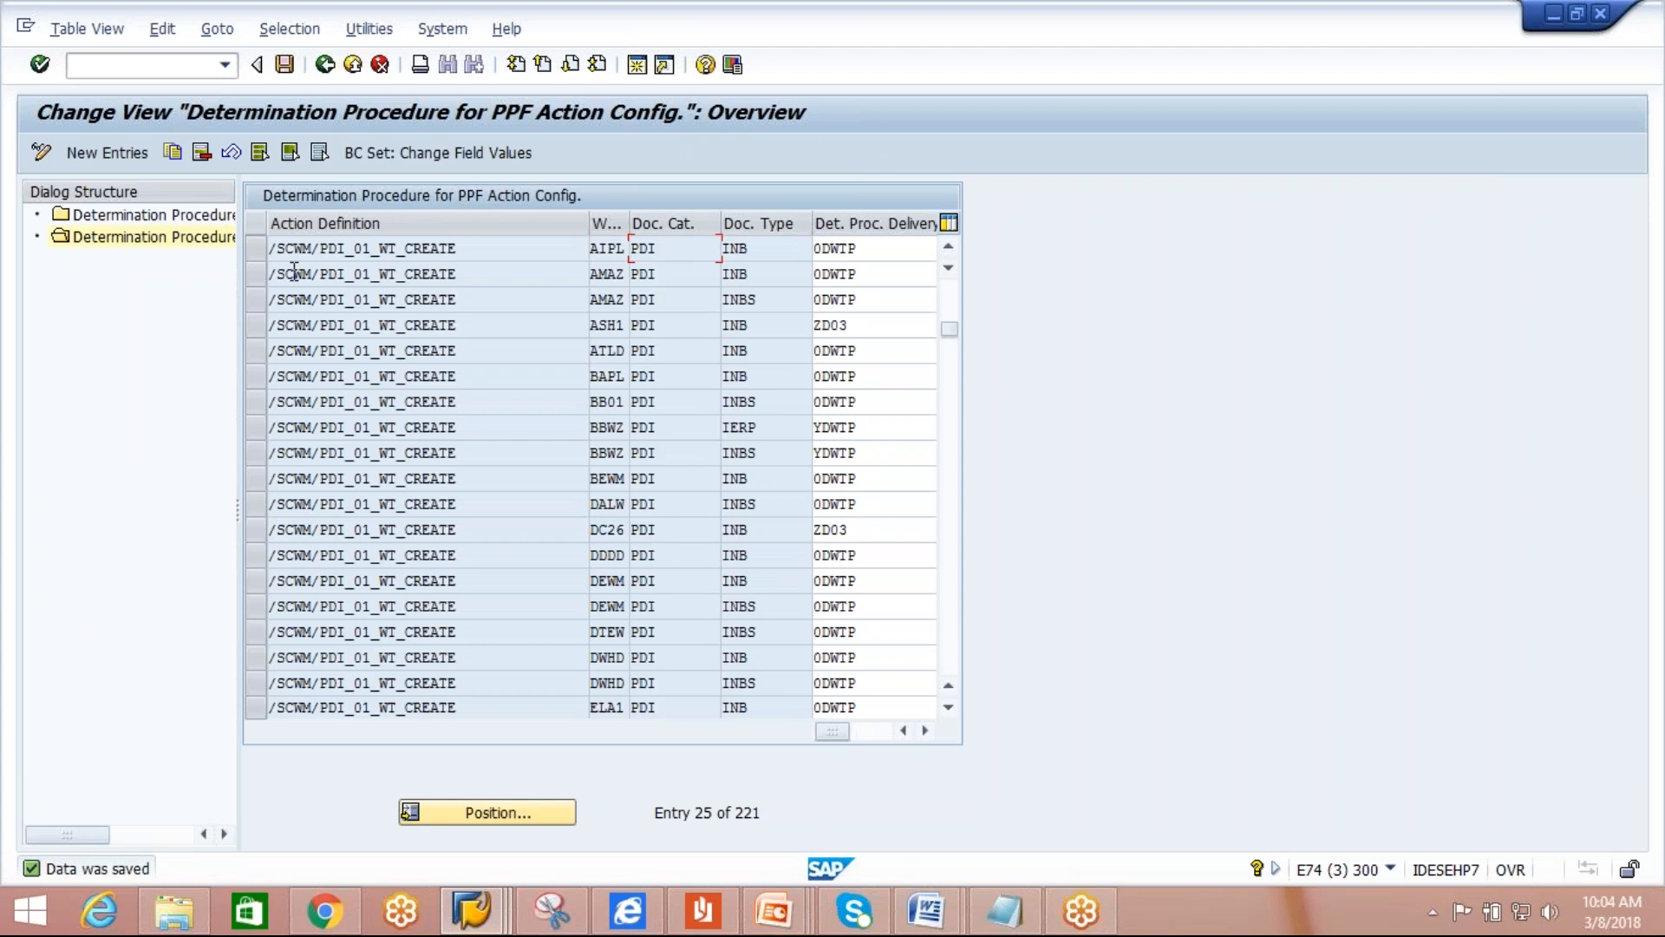
Select the AIPL entry of /SCWM/PDI_01_WT_CREATE and open the determination procedure access sequence for PPF configuration.
left_click(255, 248)
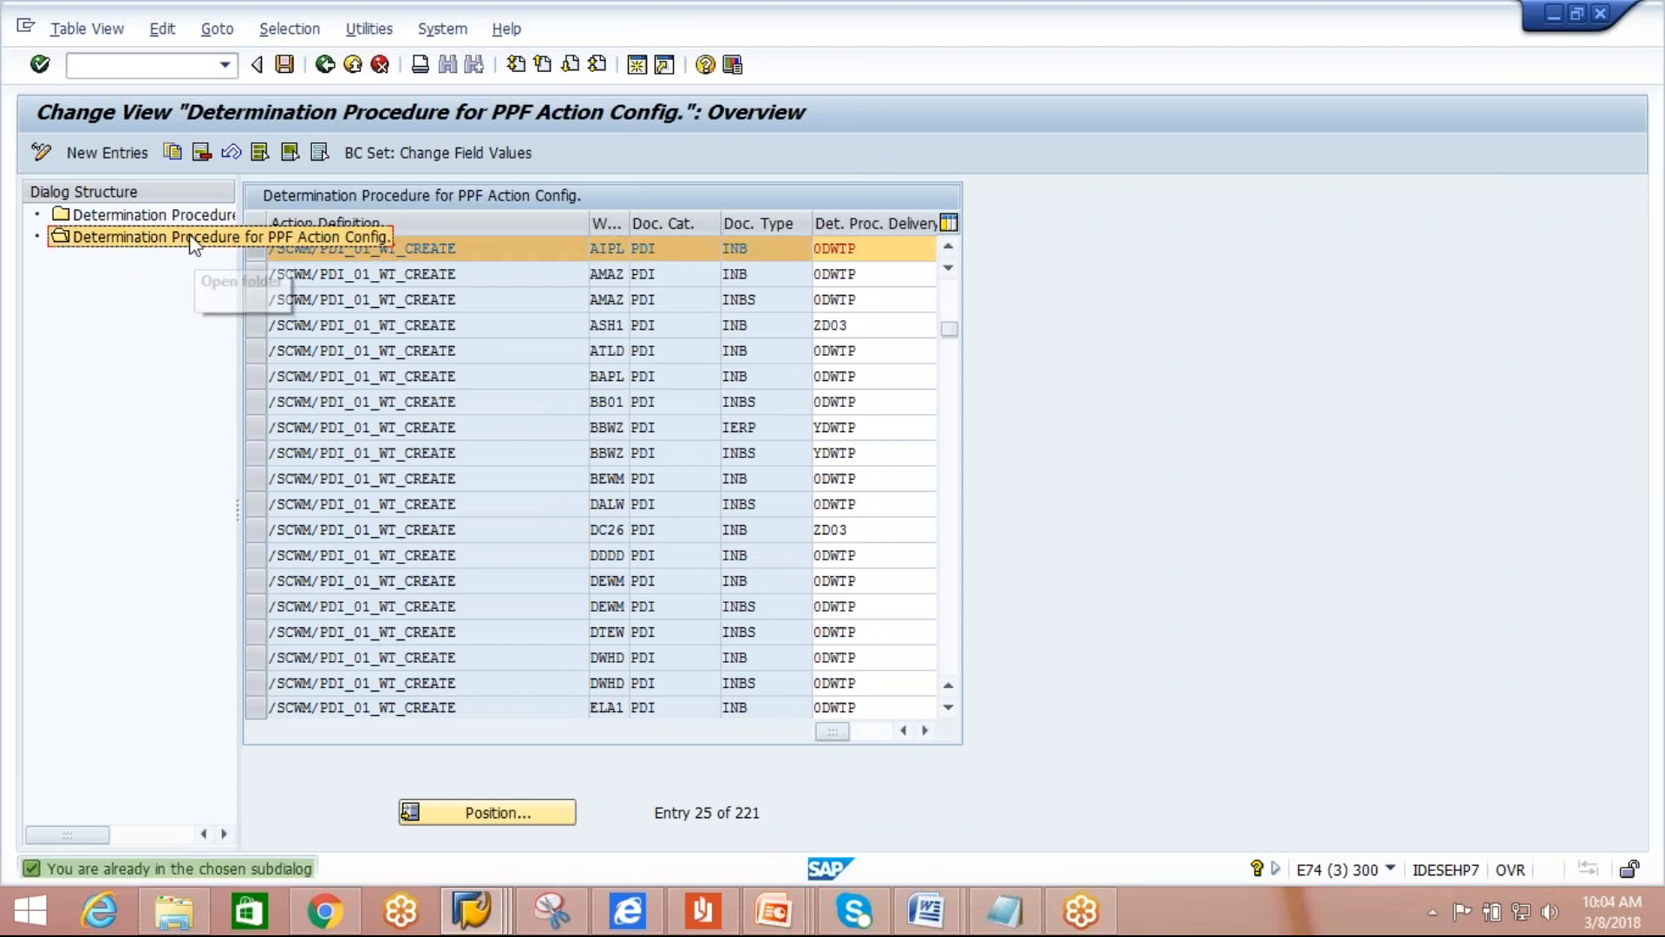
left_click(189, 213)
double_click(189, 213)
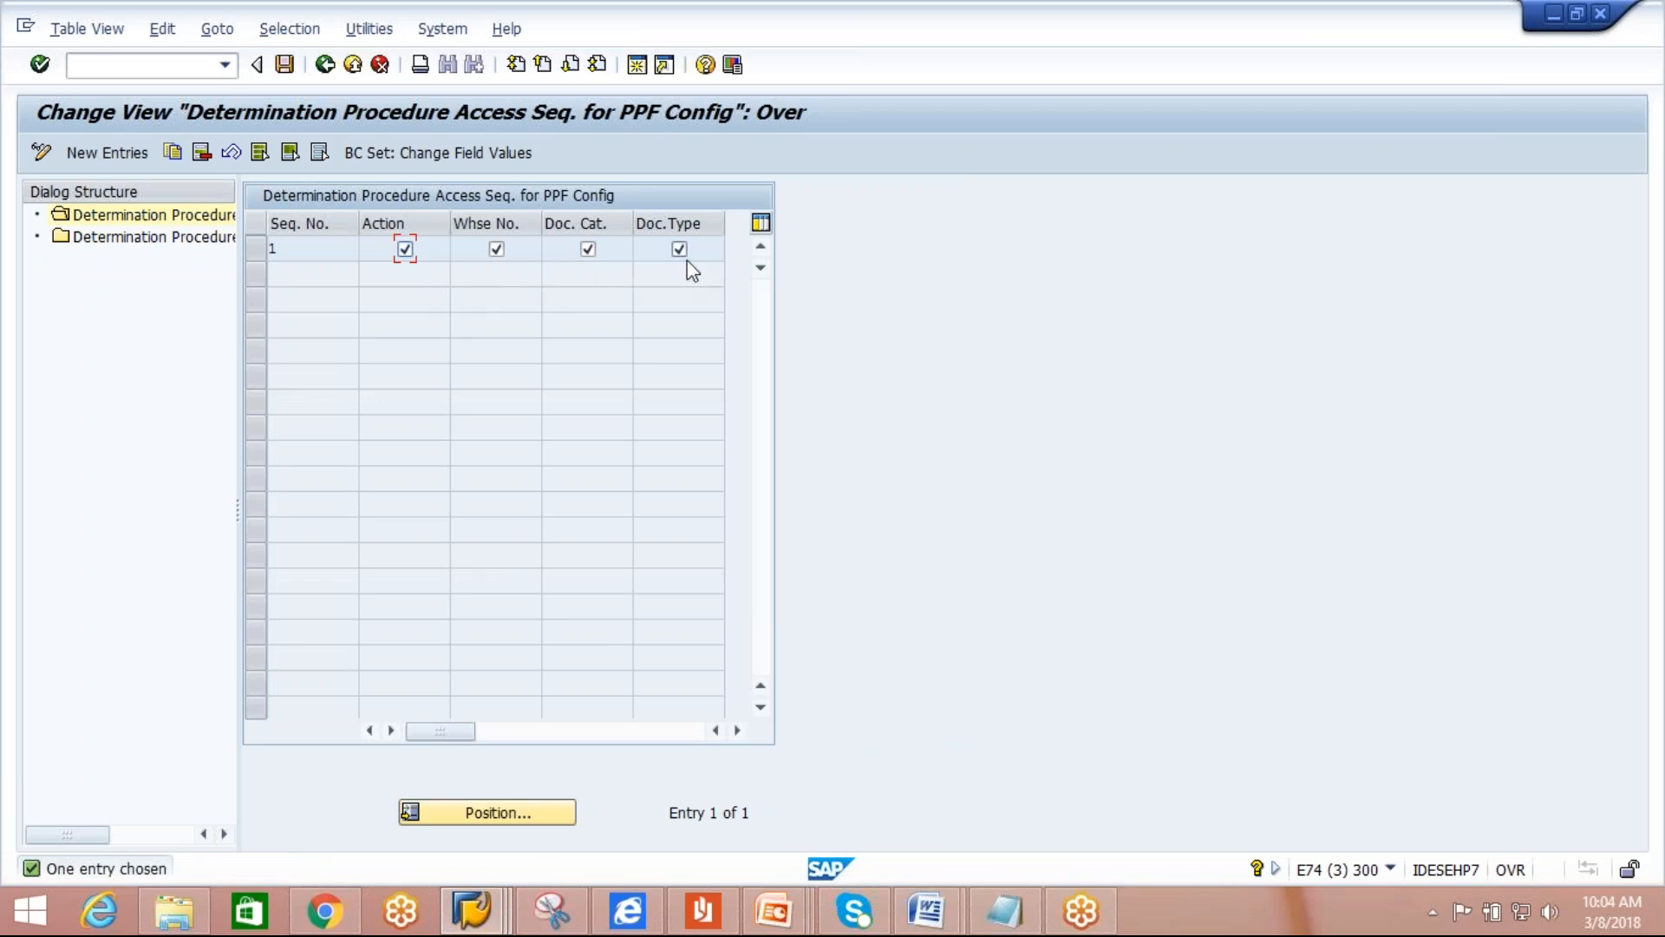
Copy access sequence entry 1 as sequence number 2 with Doc. Cat. and Doc.Type deselected, and save it.
left_click(255, 248)
left_click(173, 156)
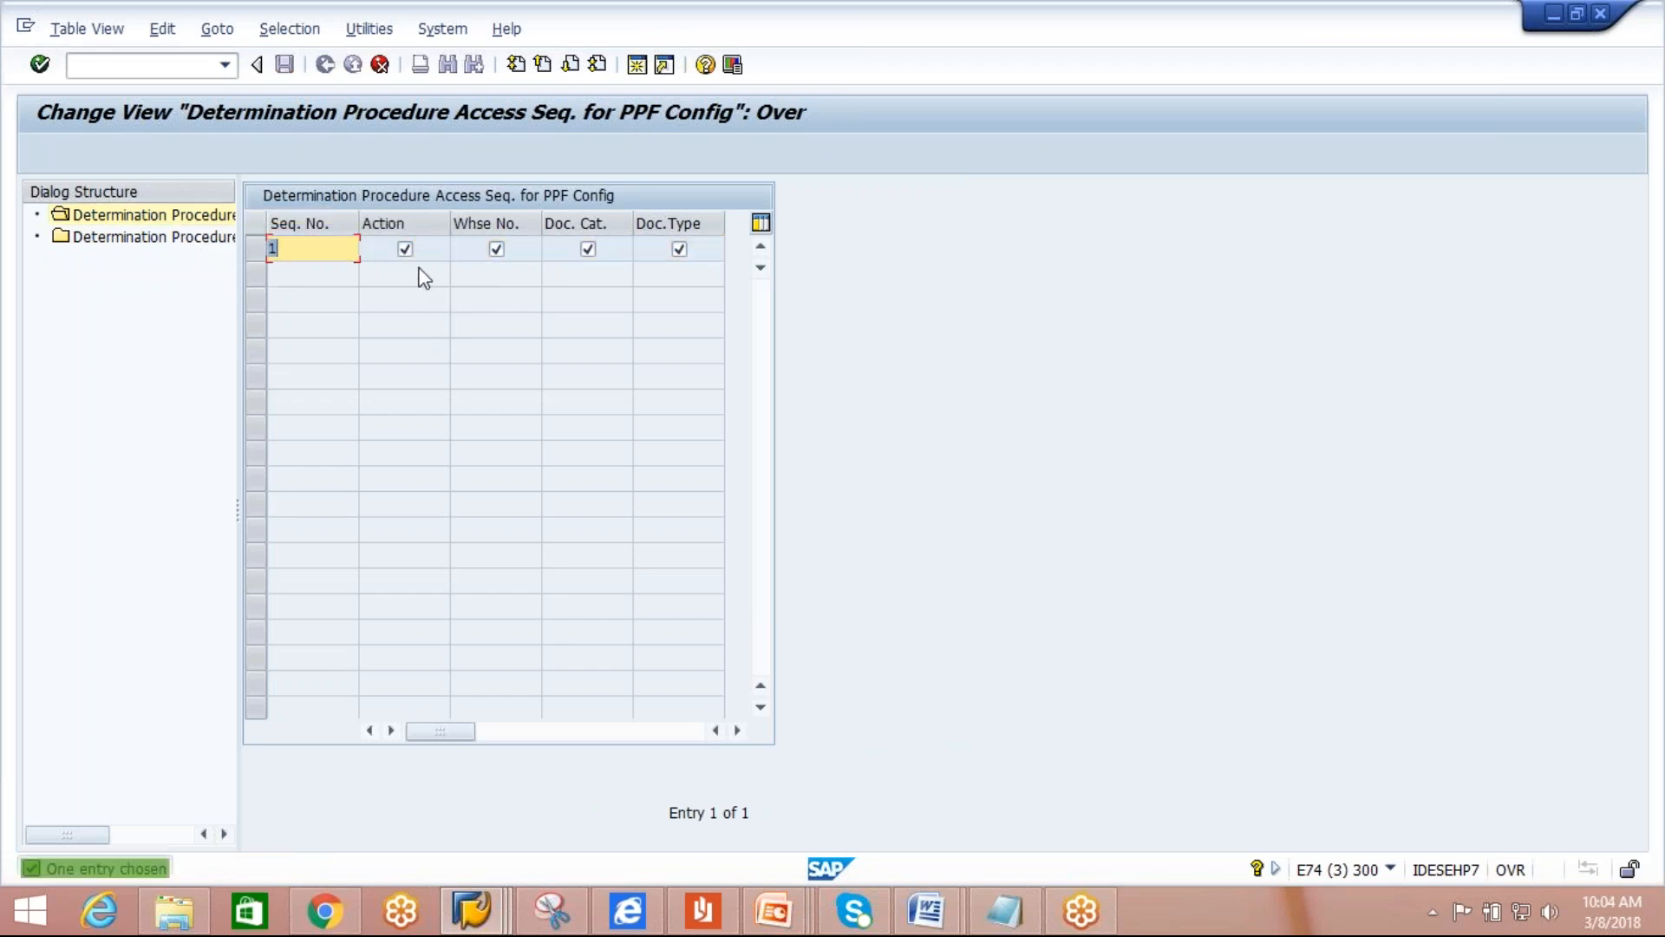
left_click(587, 251)
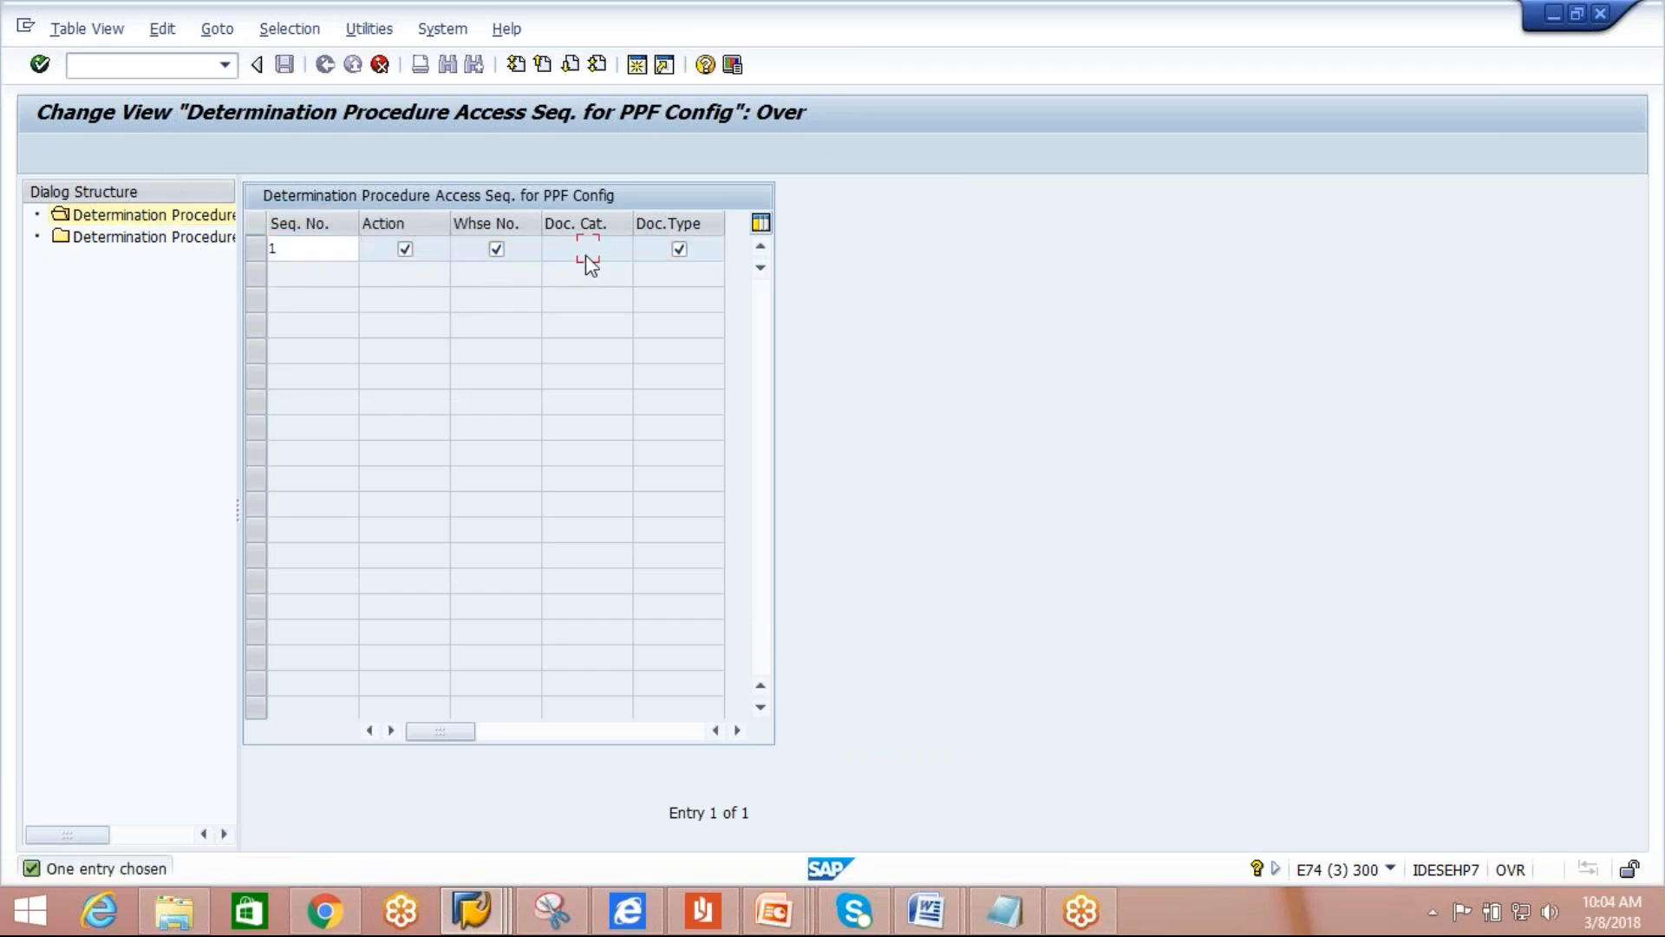
left_click(678, 255)
key("Return")
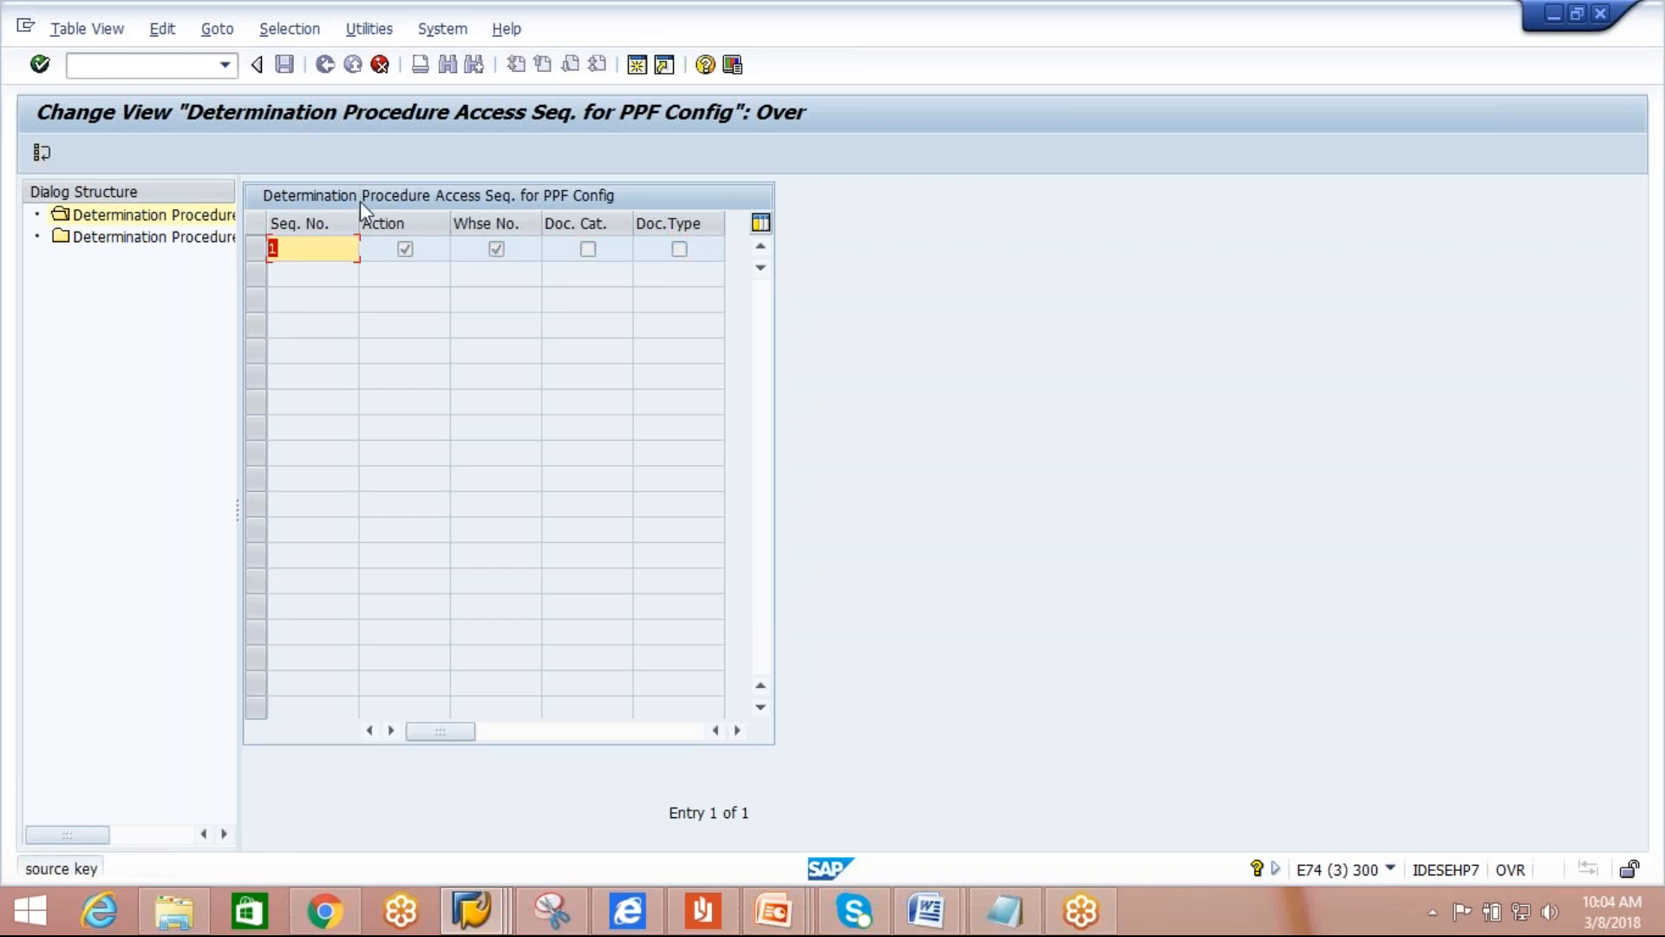
type("2")
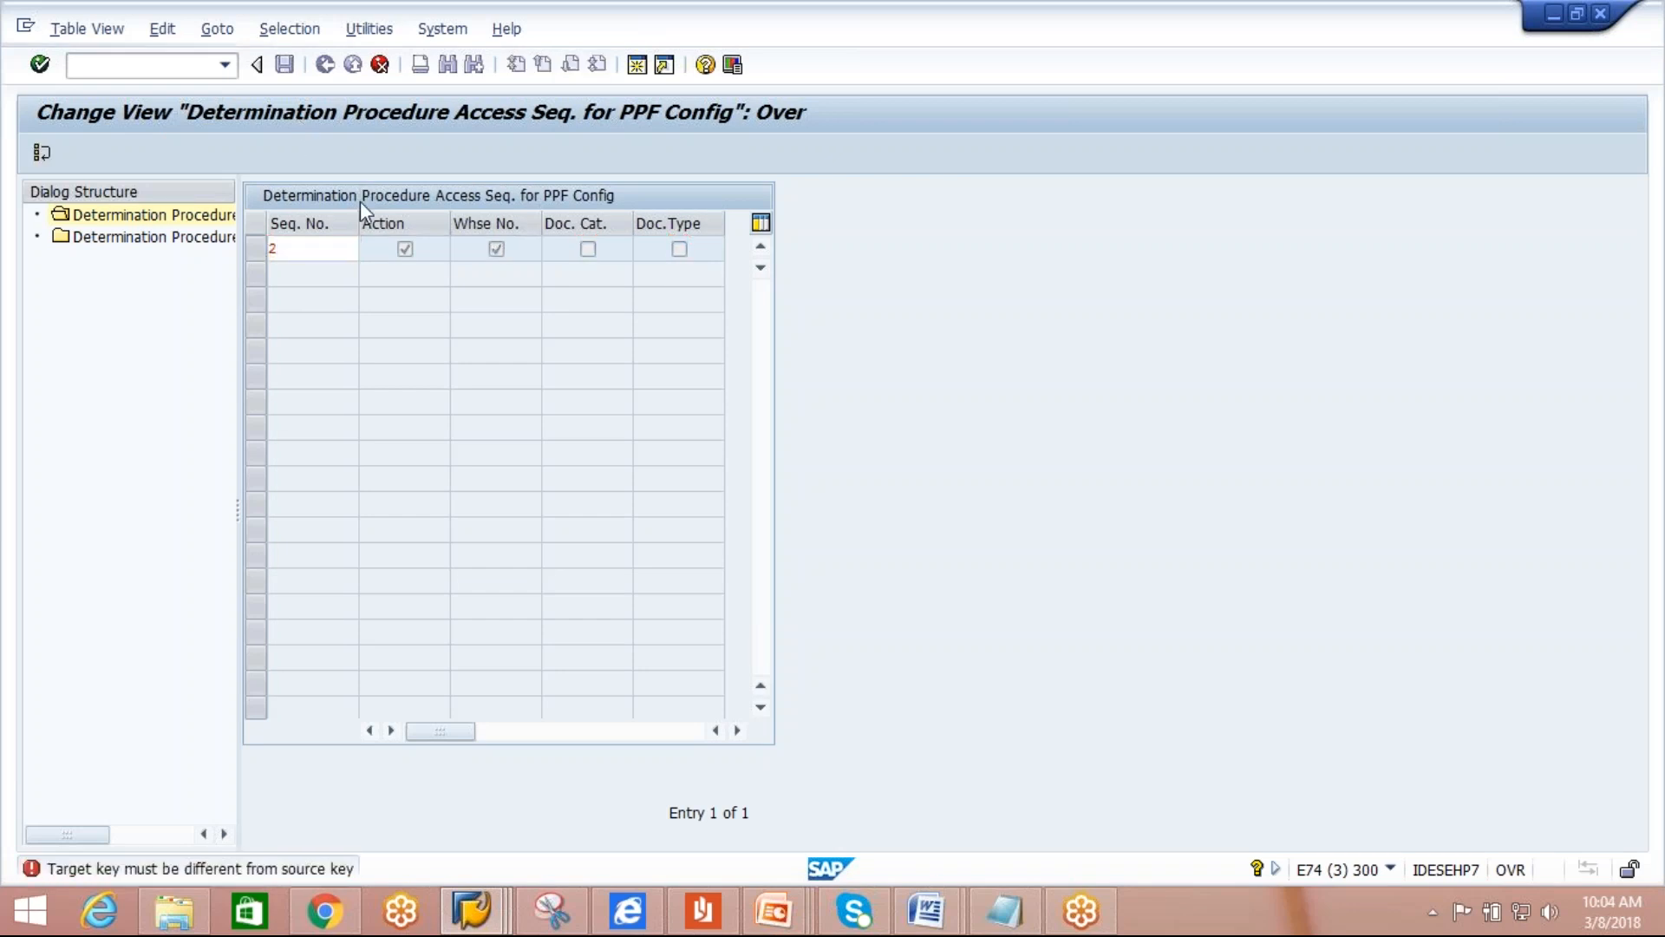
key("Return")
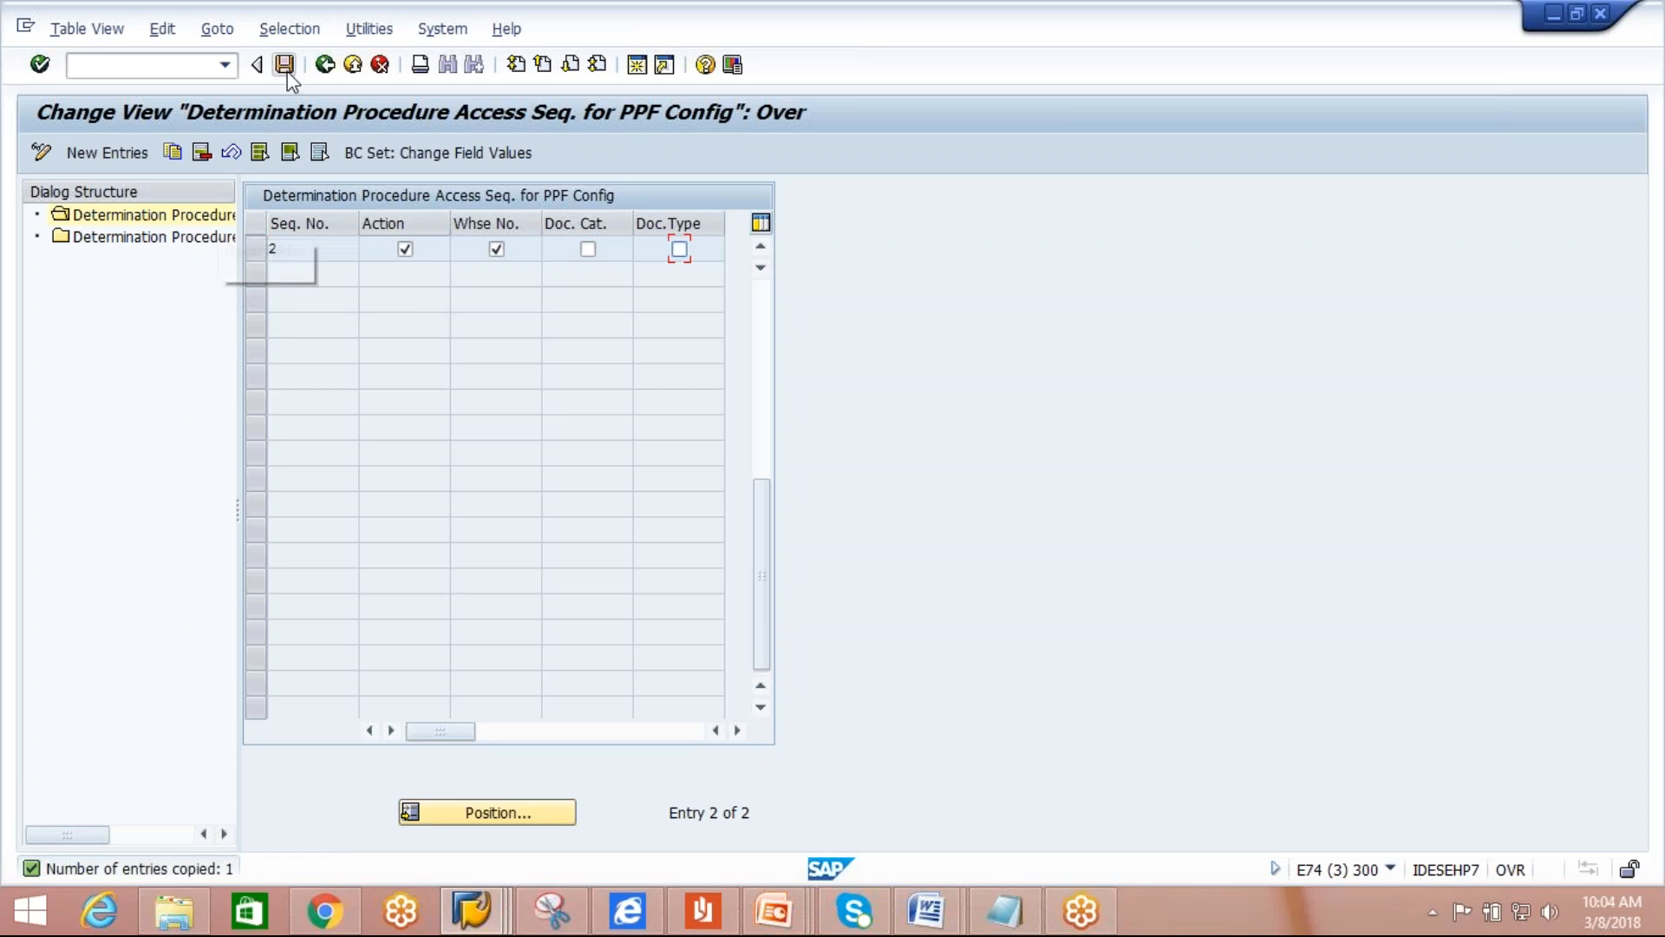
left_click(287, 68)
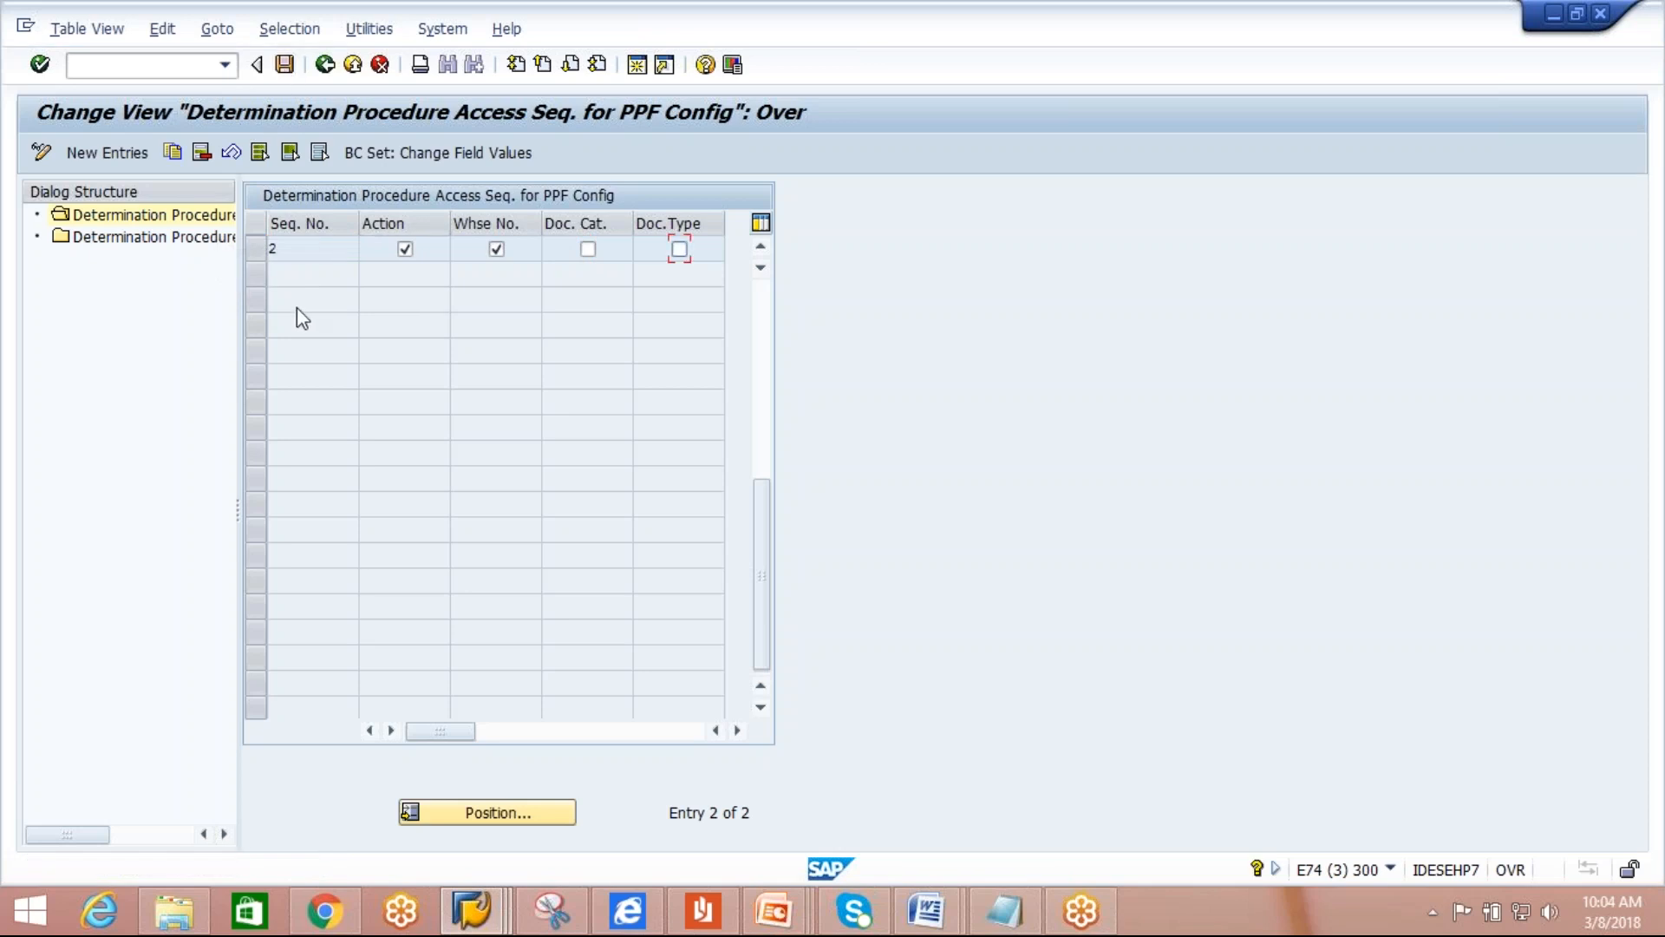
left_click(259, 251)
left_click(257, 251)
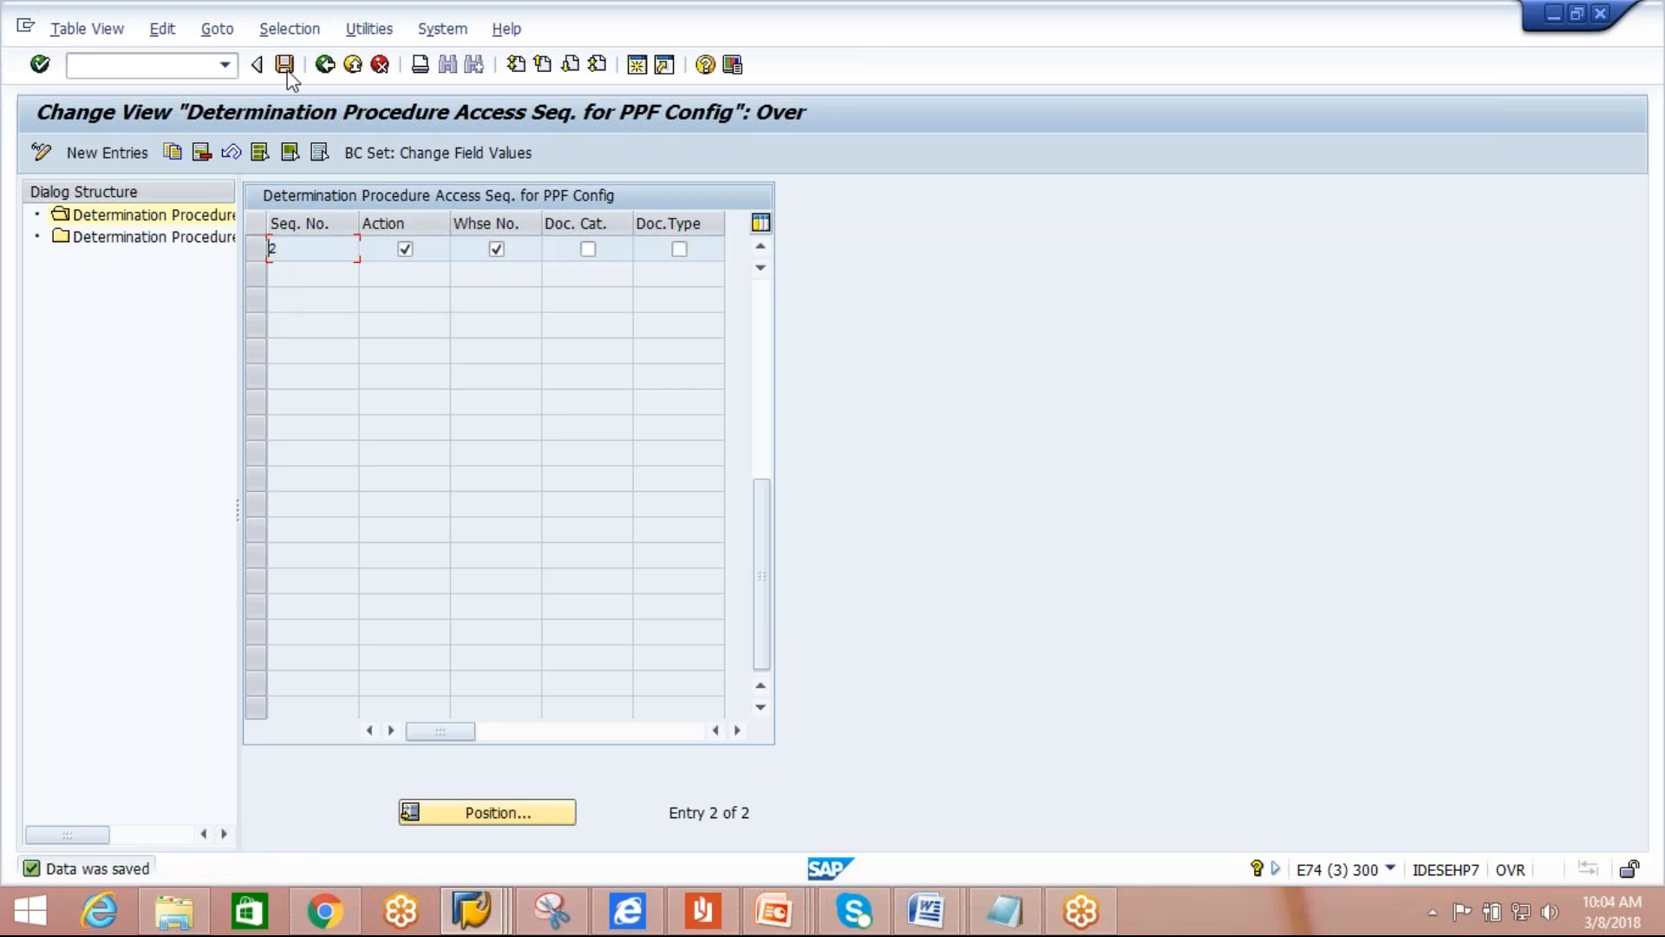
Return to the AIPL action configuration entry, reopen the access sequence and check which criteria each sequence entry uses.
left_click(326, 66)
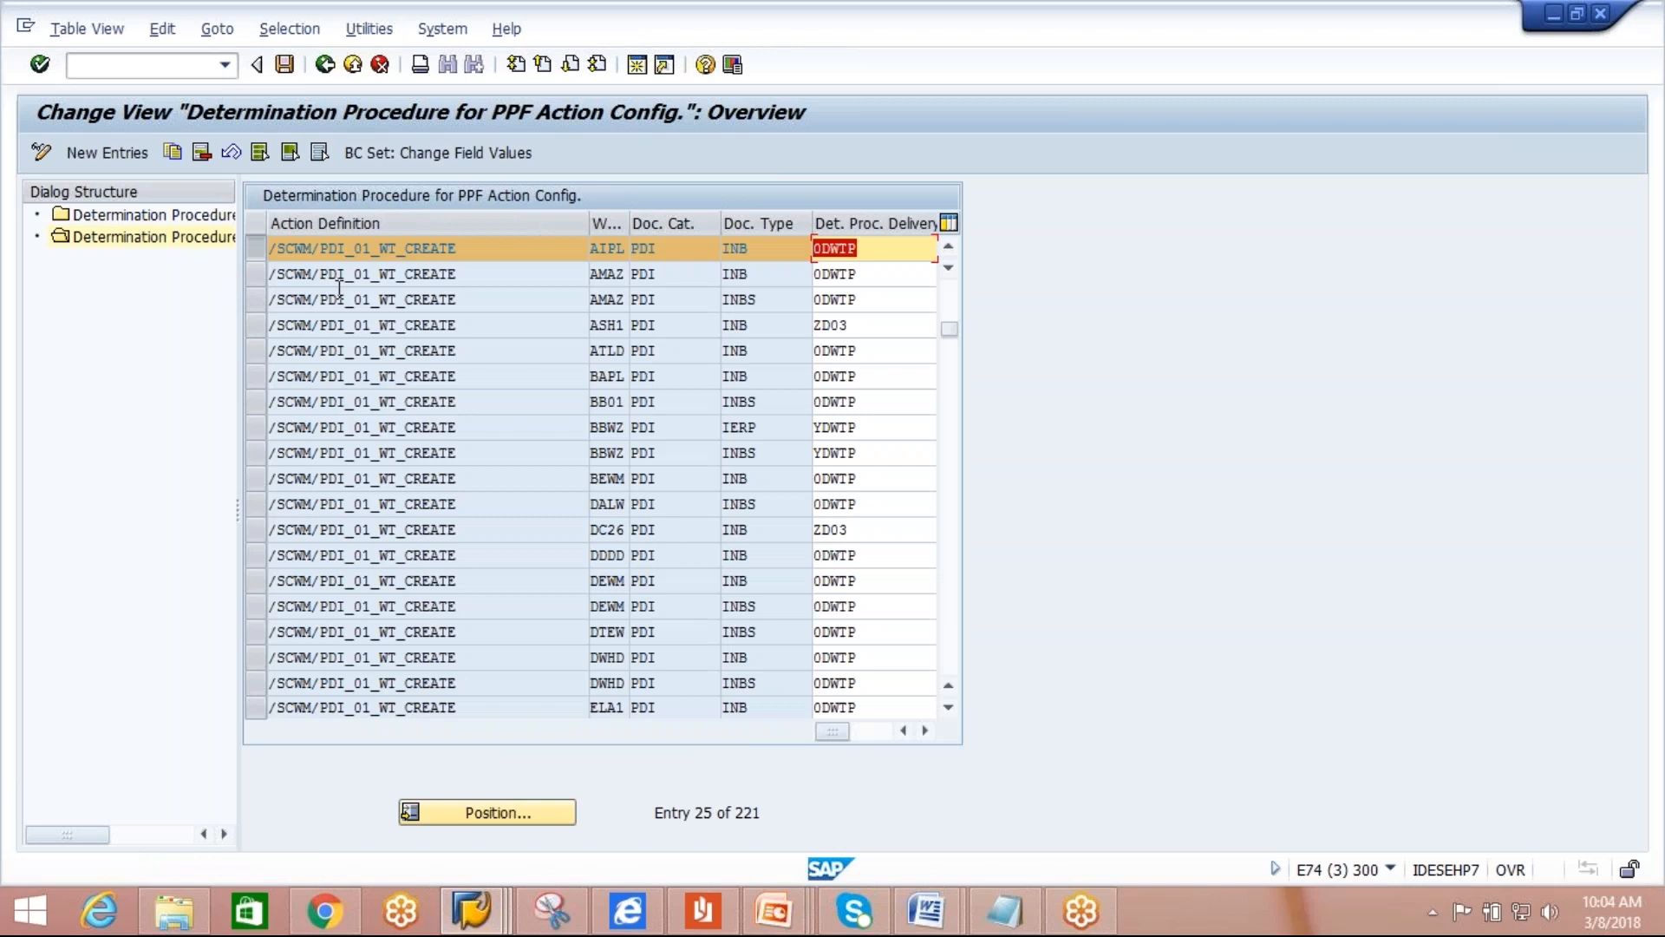
left_click(254, 254)
left_click(254, 254)
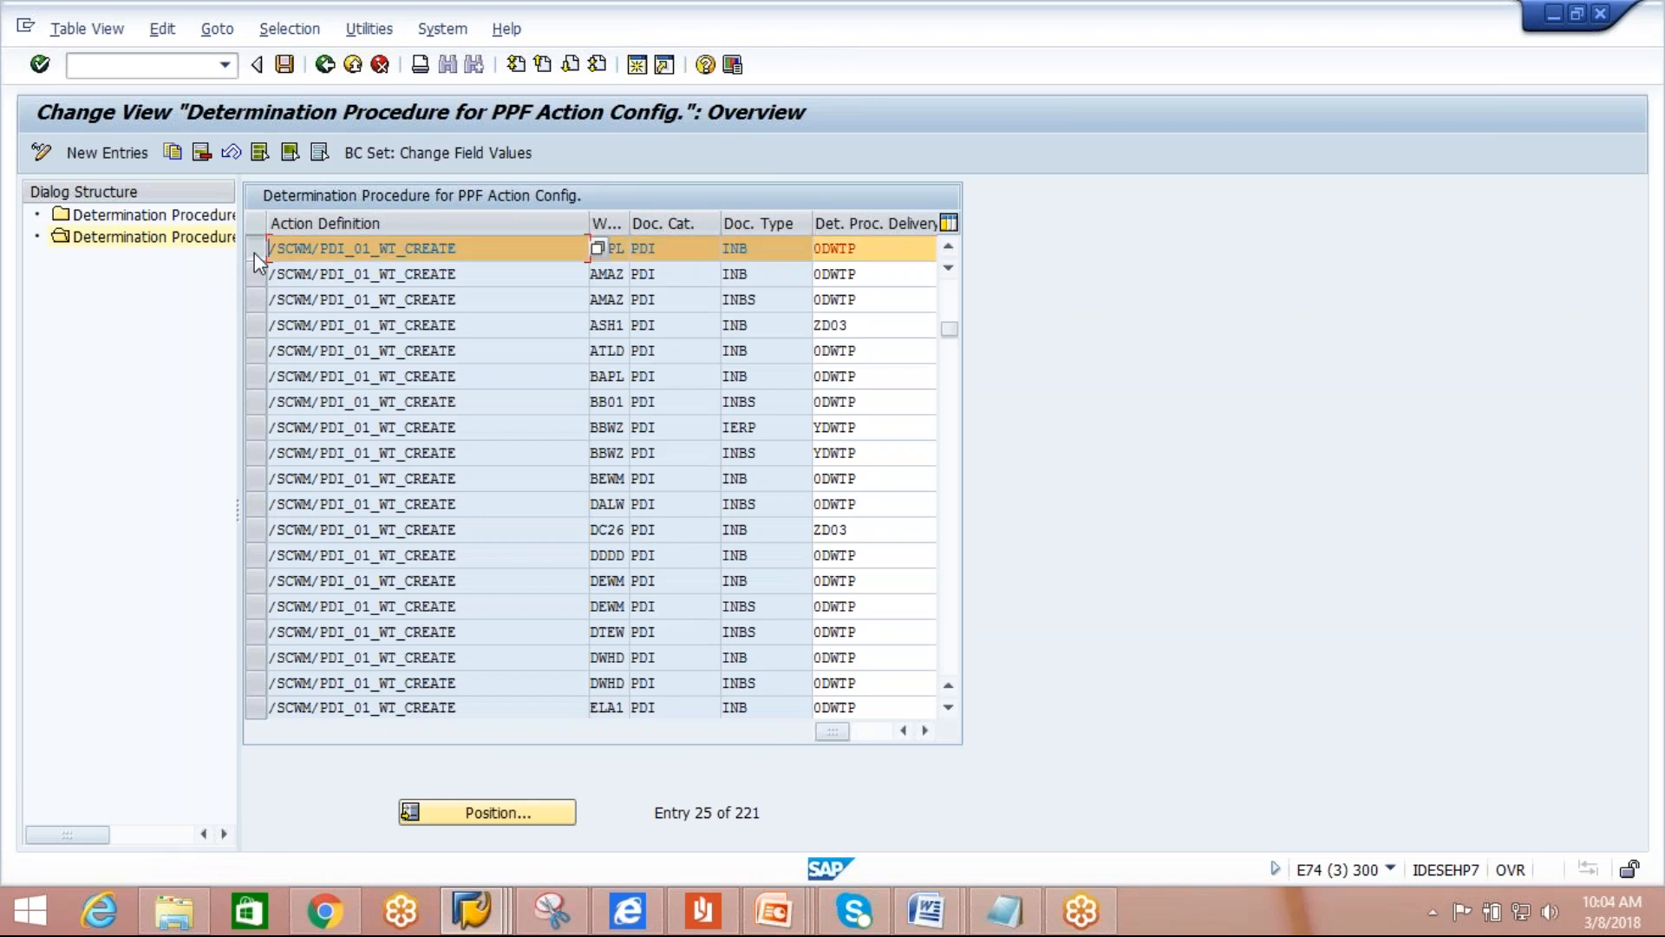
double_click(171, 217)
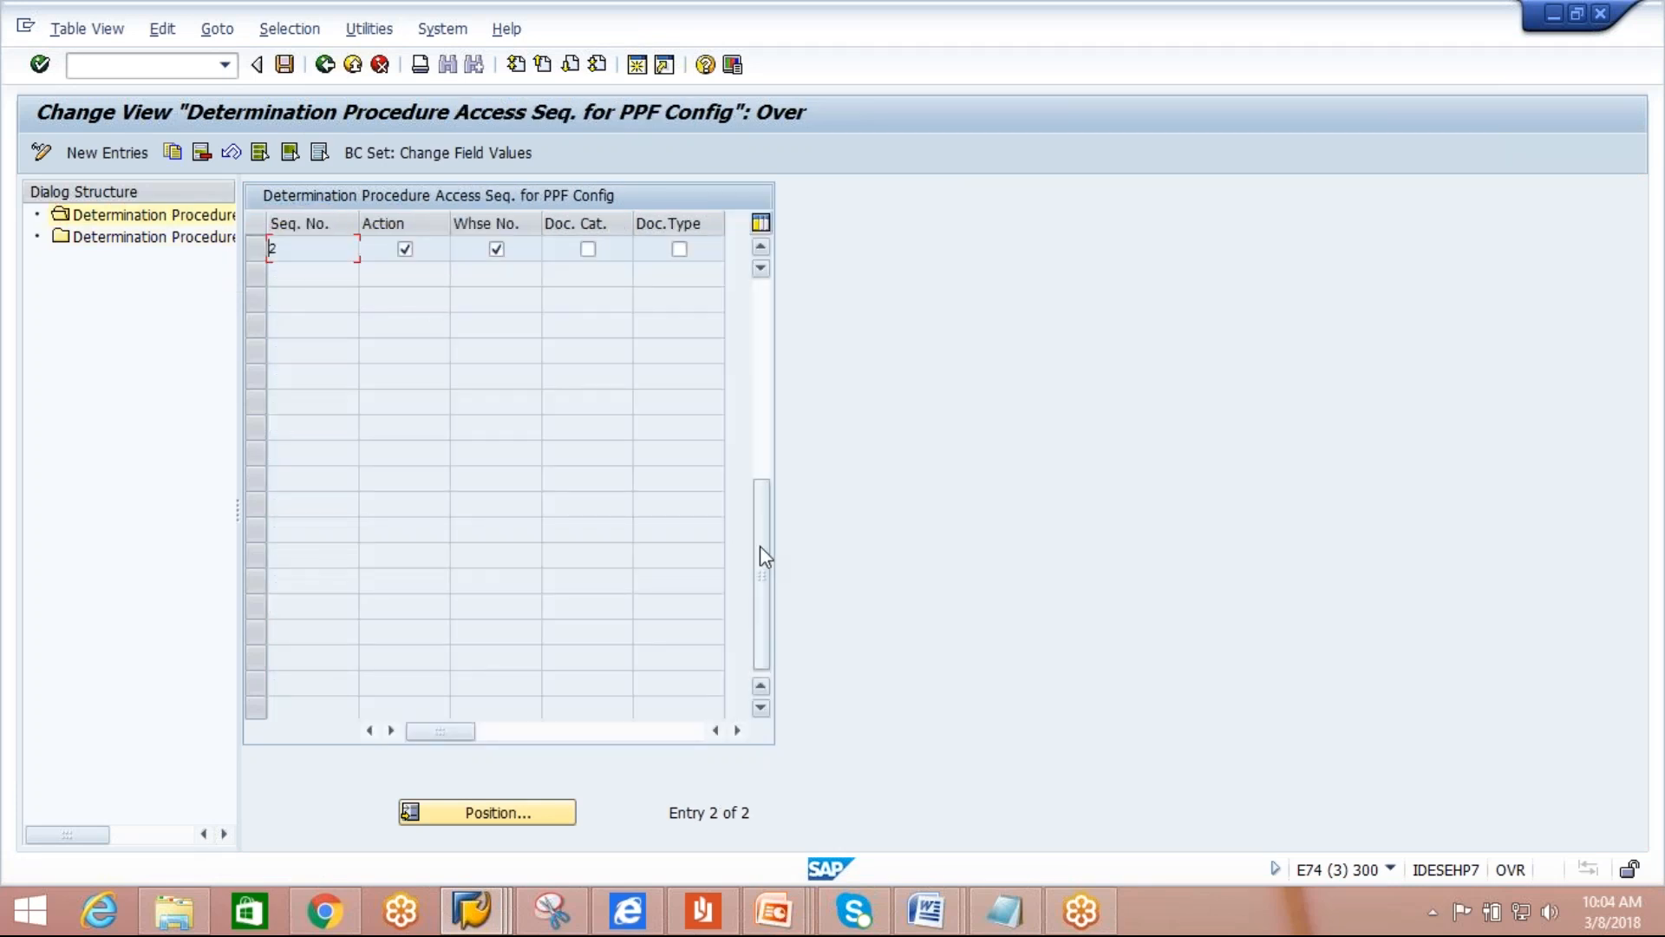
left_click_drag(759, 544, 753, 316)
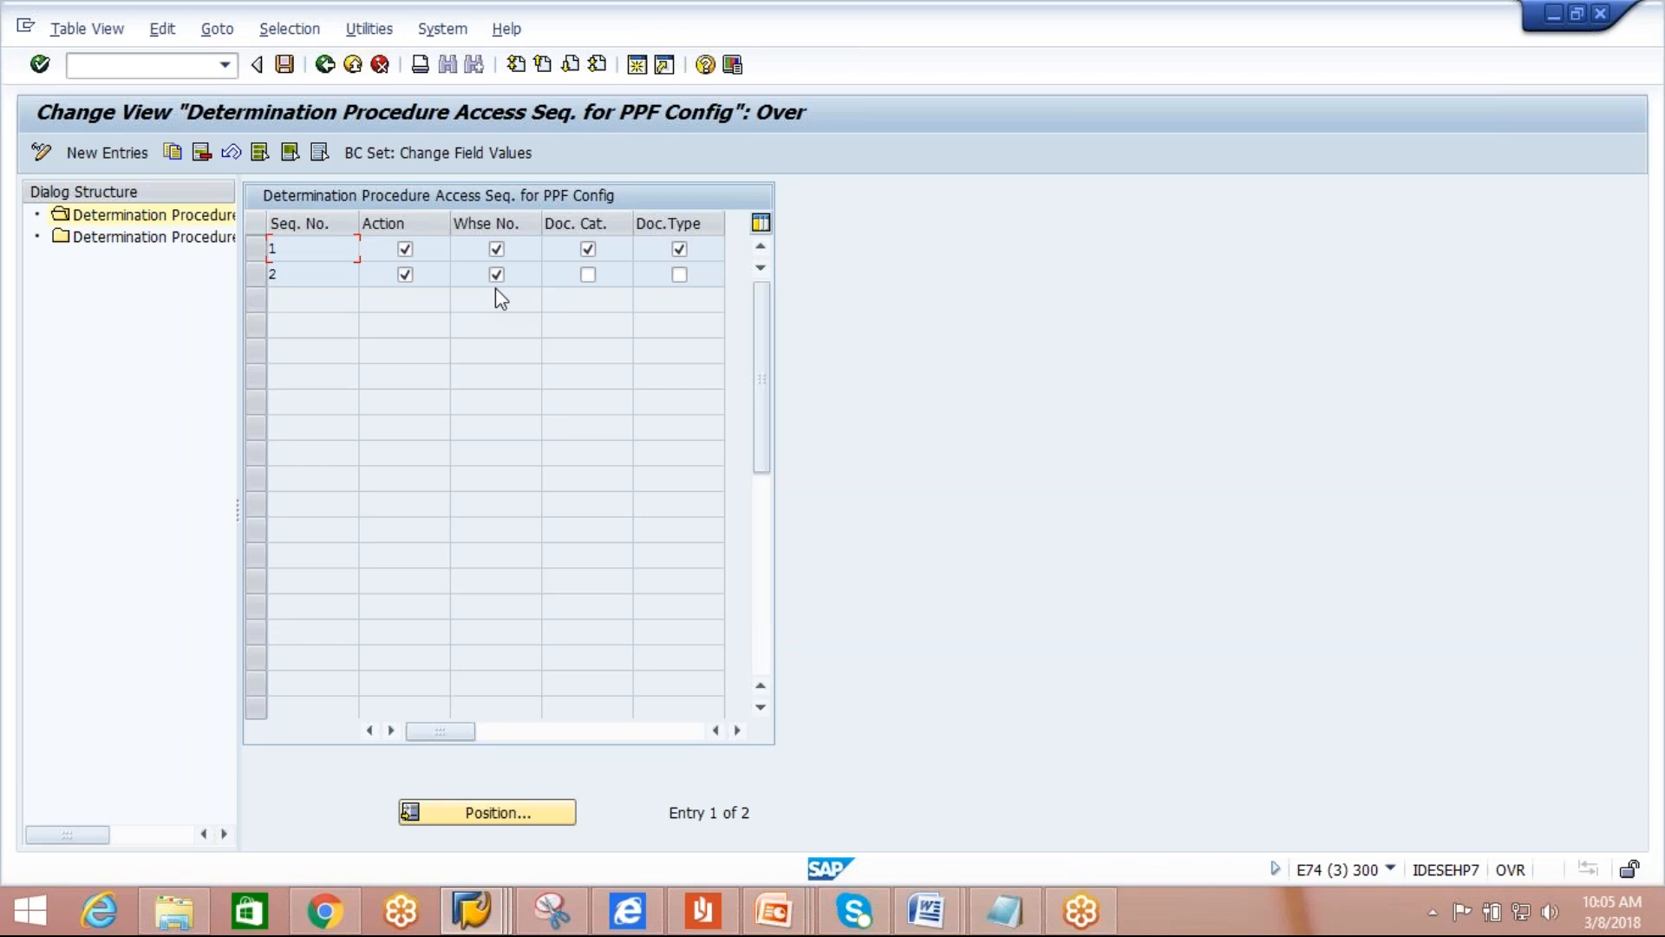
Leave the customizing views and open Maintain Condition Records for PPF Schedule Conditions under EWM Delivery Processing Actions.
left_click(336, 71)
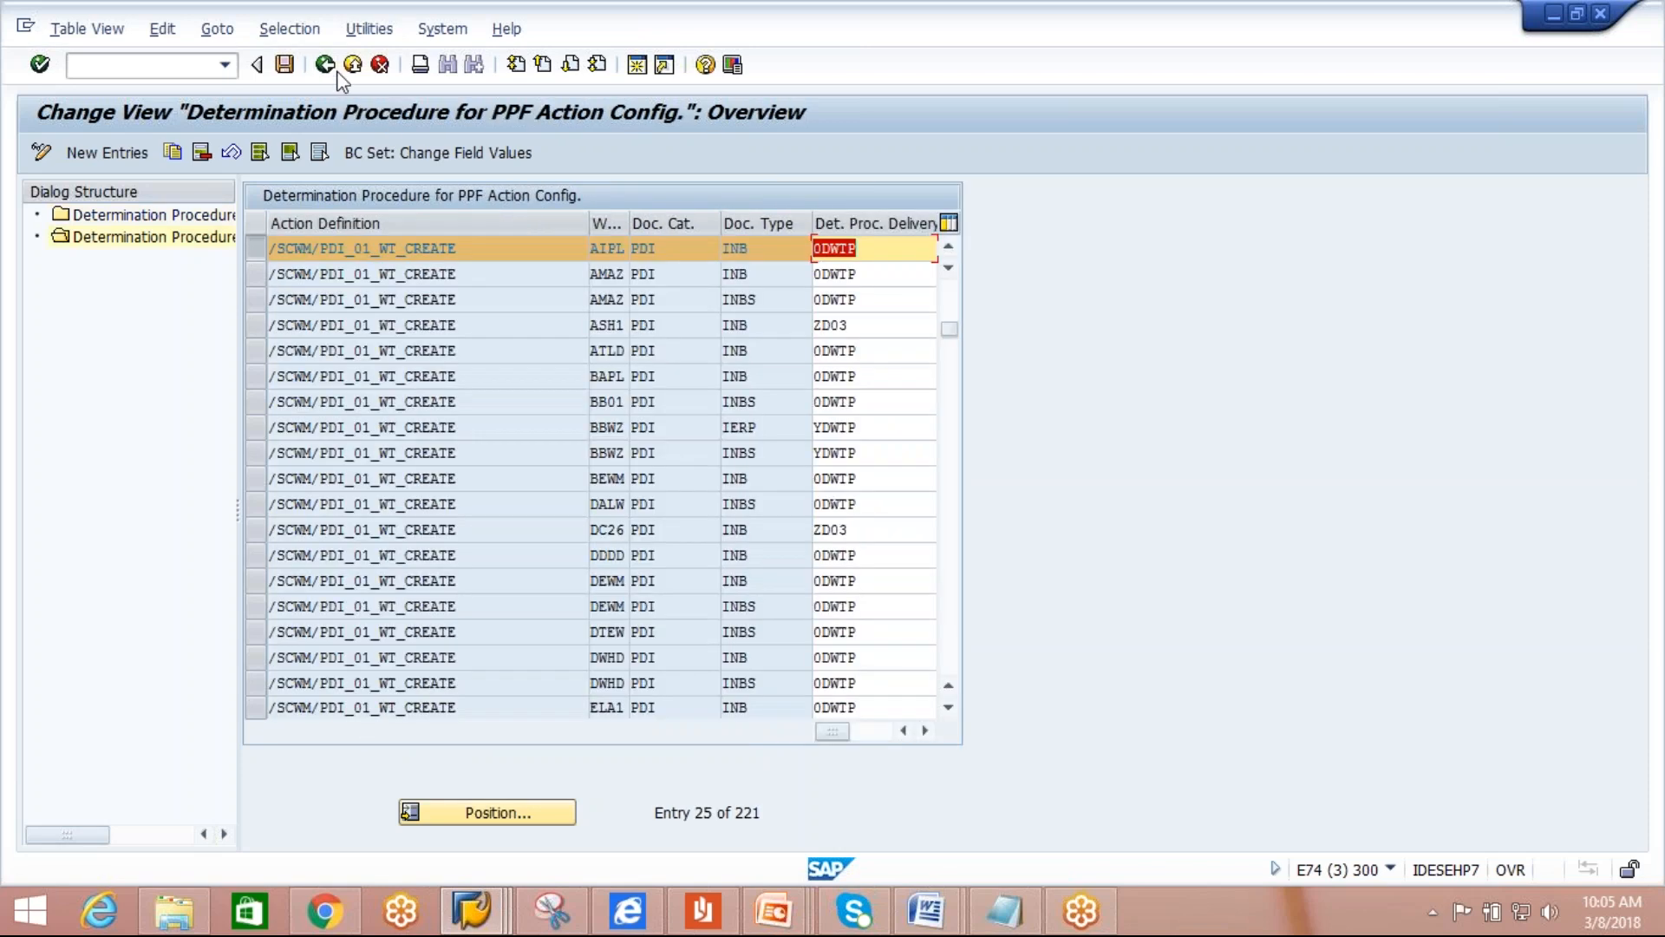
left_click(326, 65)
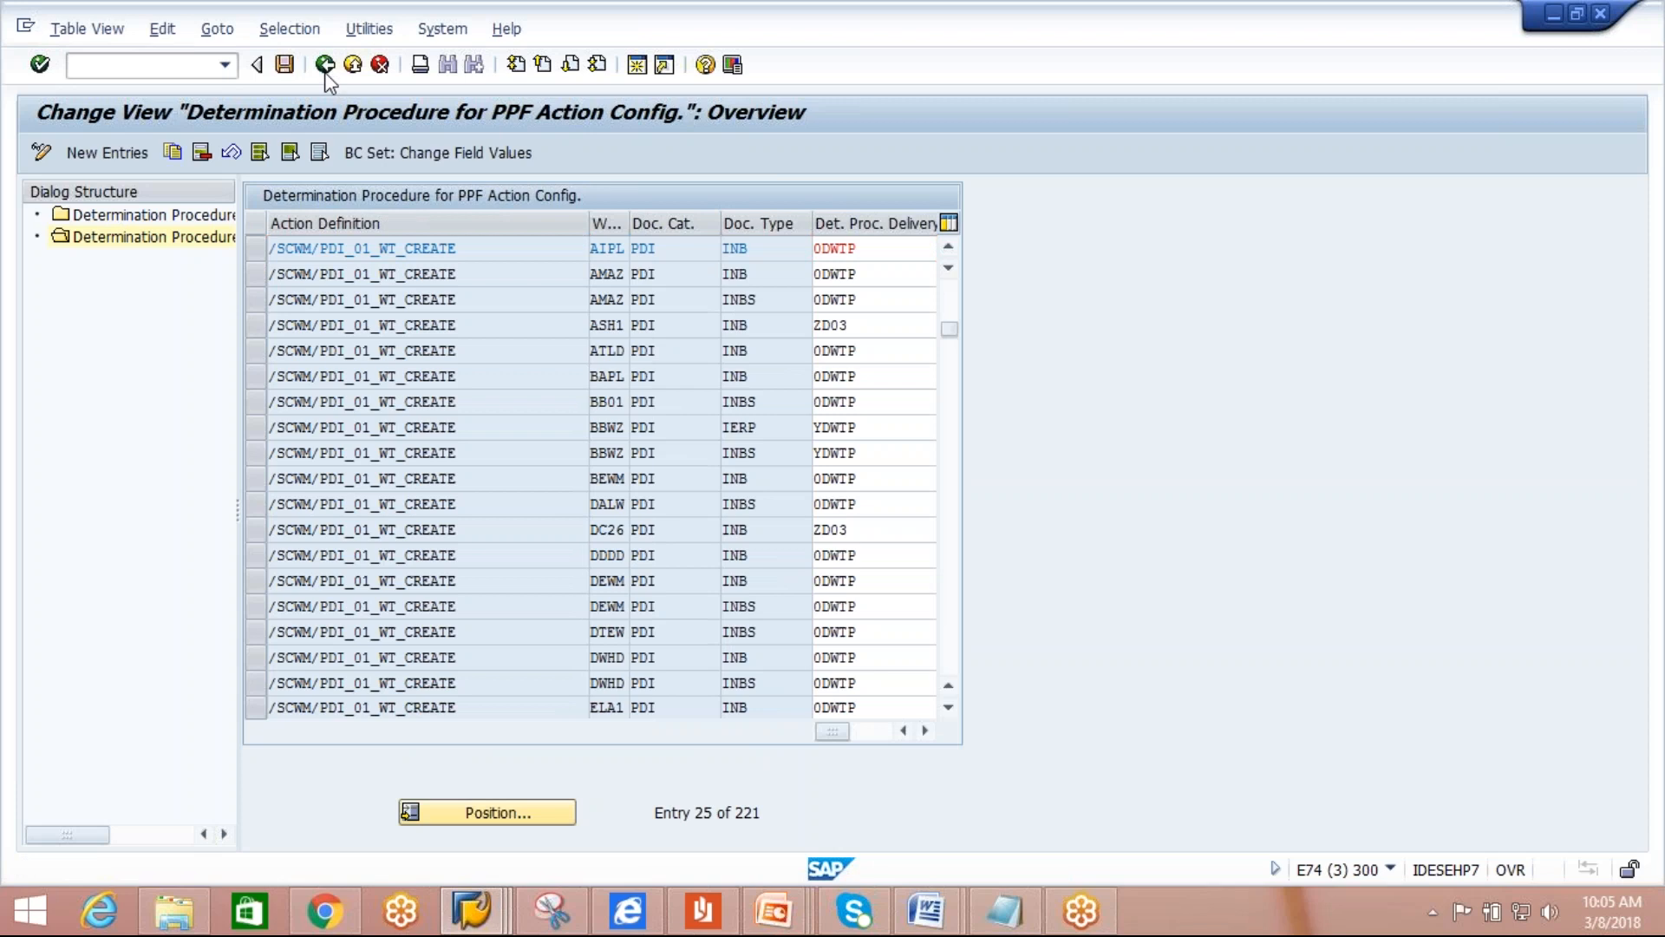
left_click(326, 64)
left_click(326, 64)
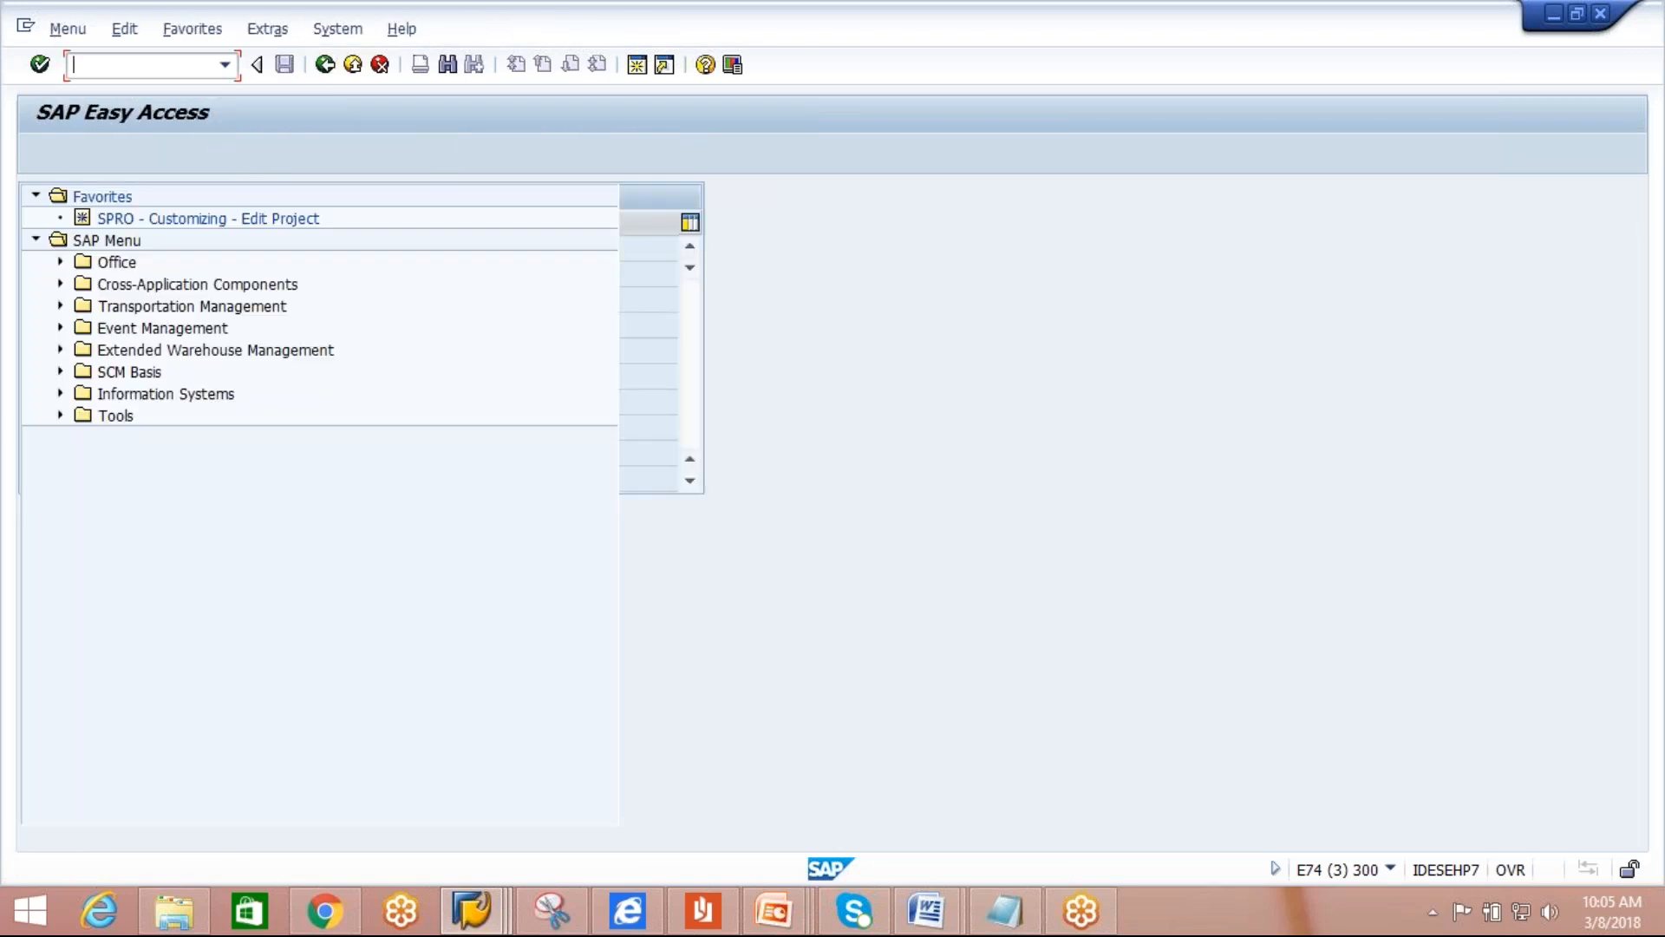
left_click(60, 350)
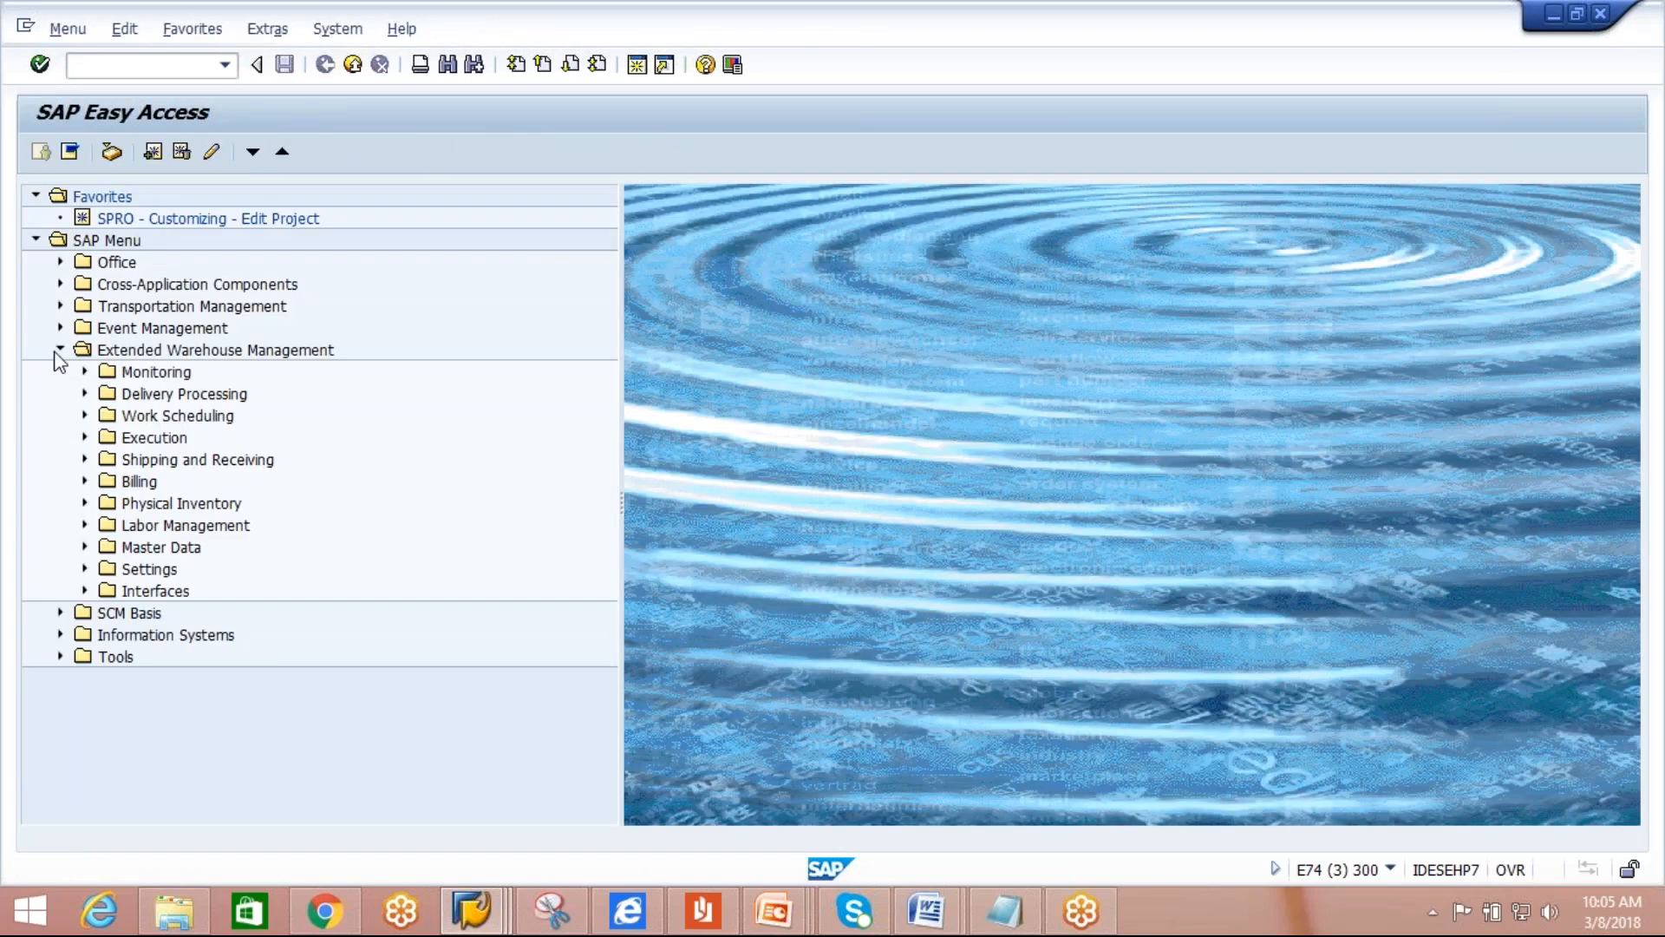
left_click(86, 394)
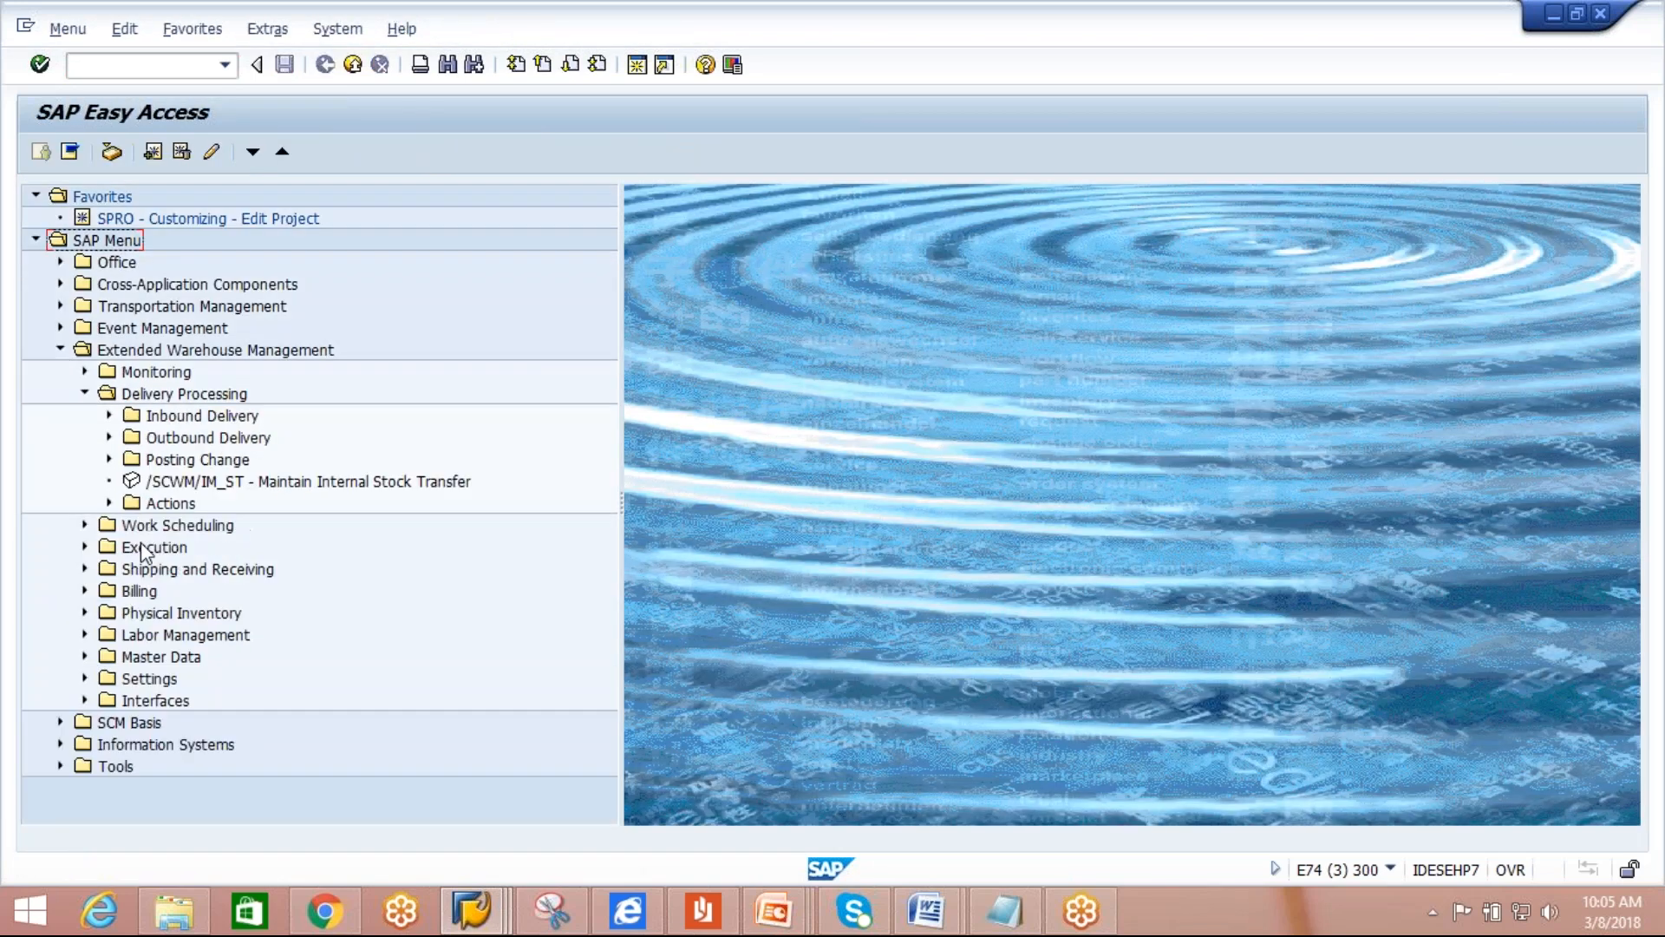
left_click(109, 503)
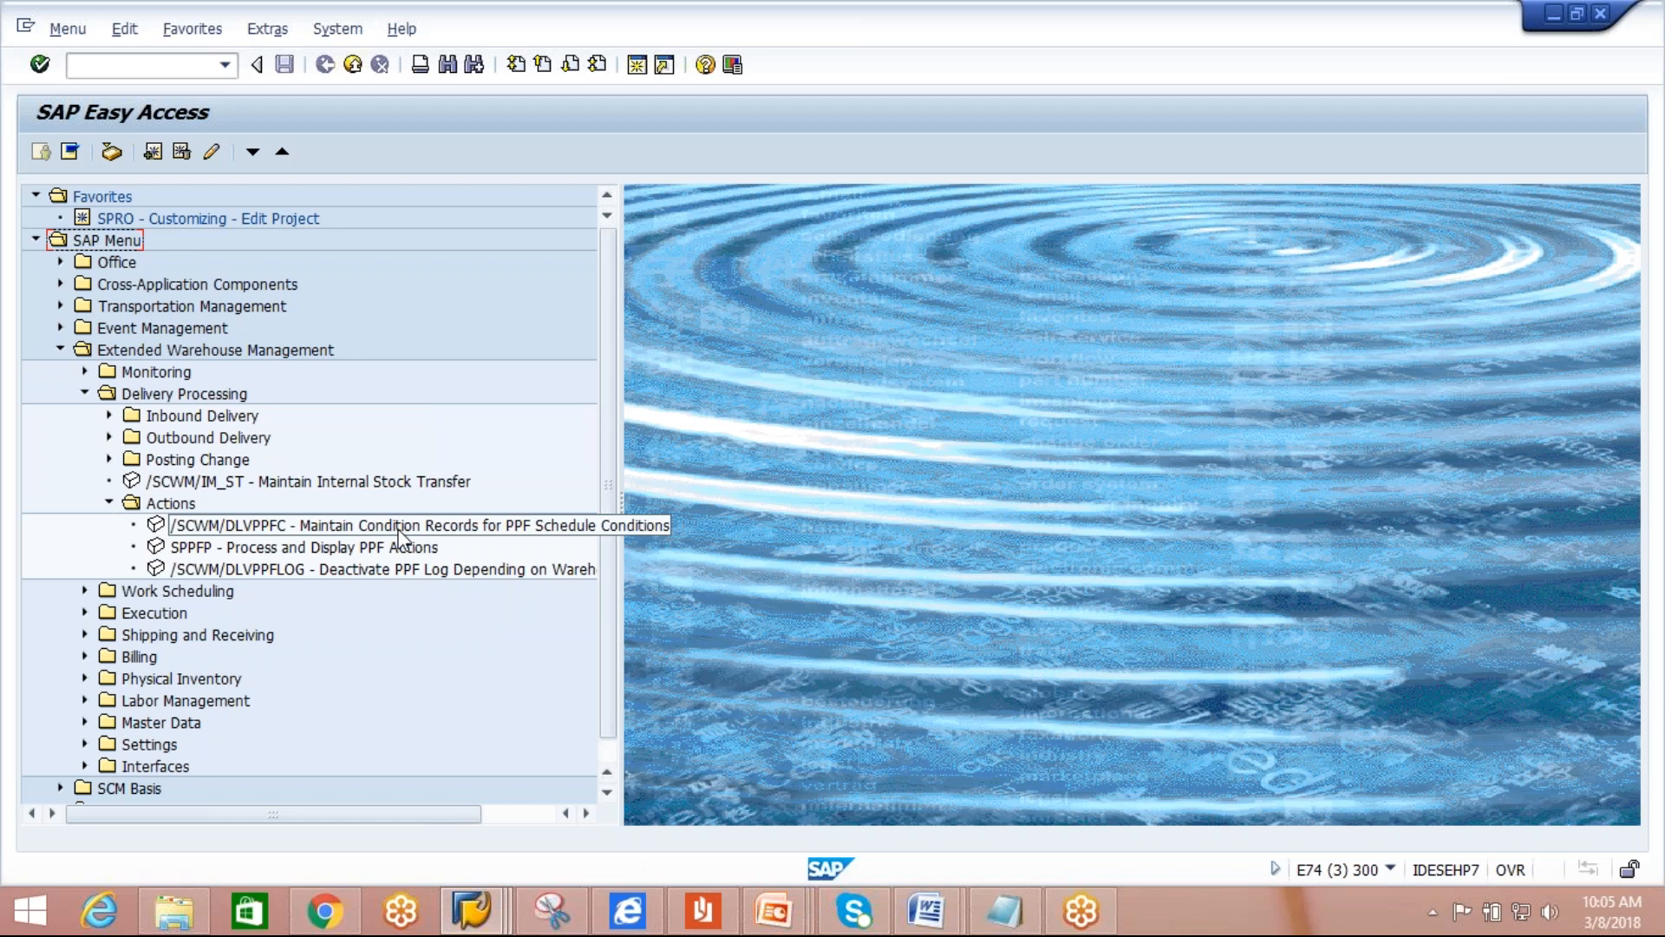
double_click(476, 528)
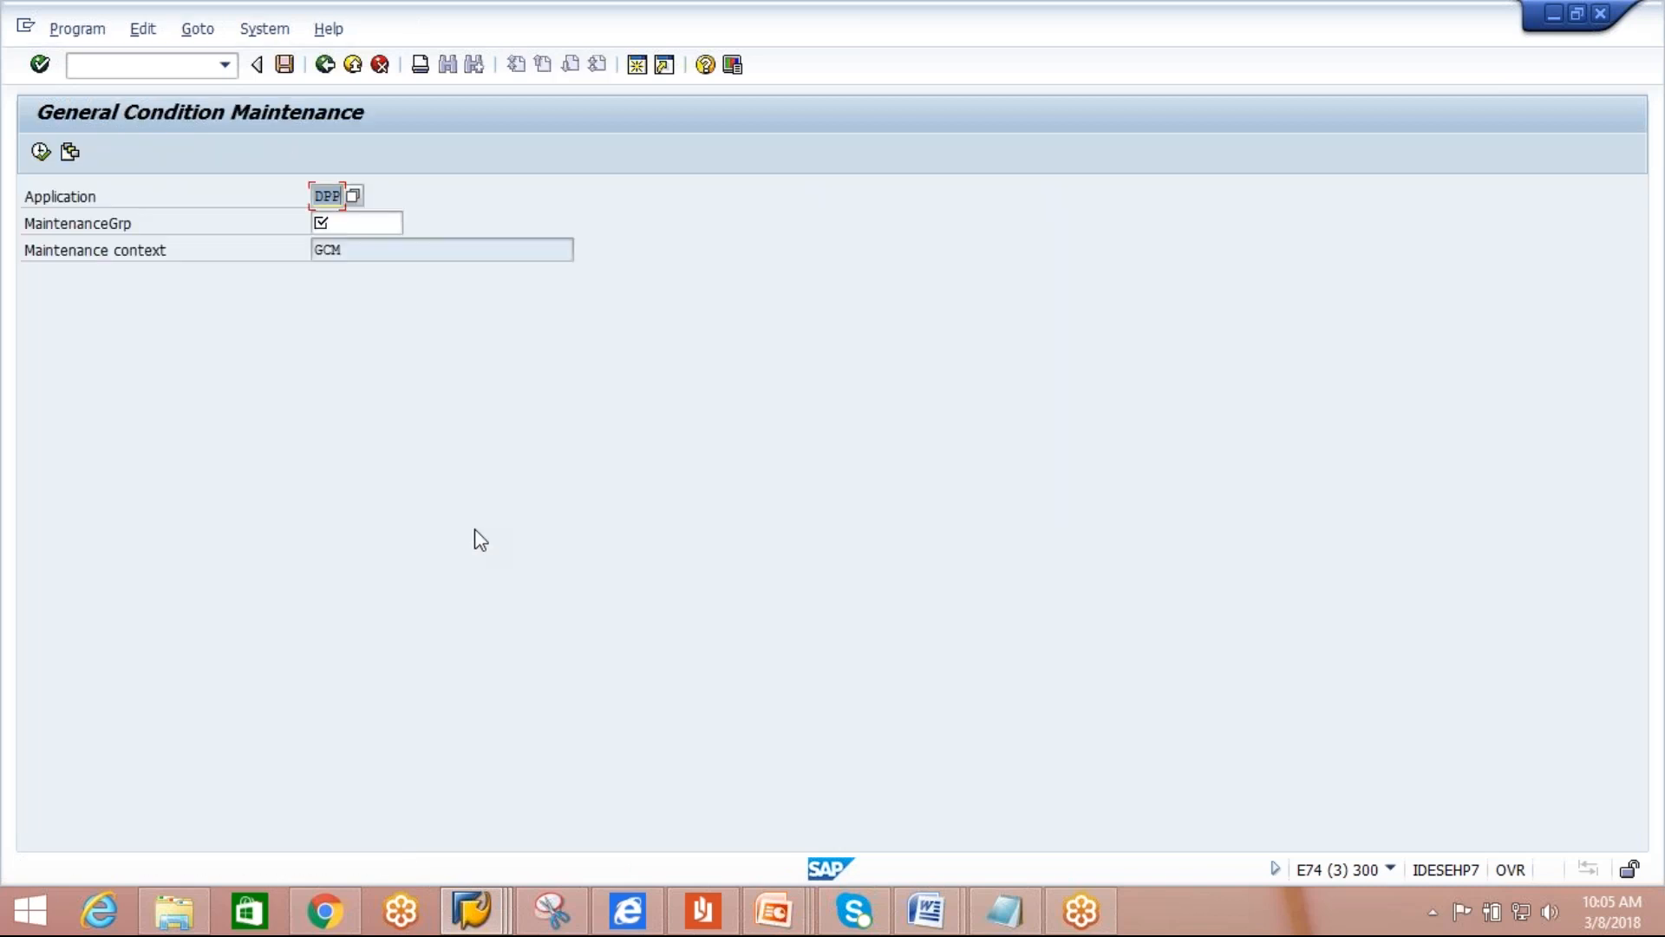
Choose maintenance group DLVW, Create Whse Tsk Dely, for application DPP and execute the condition maintenance.
left_click(338, 226)
left_click(414, 225)
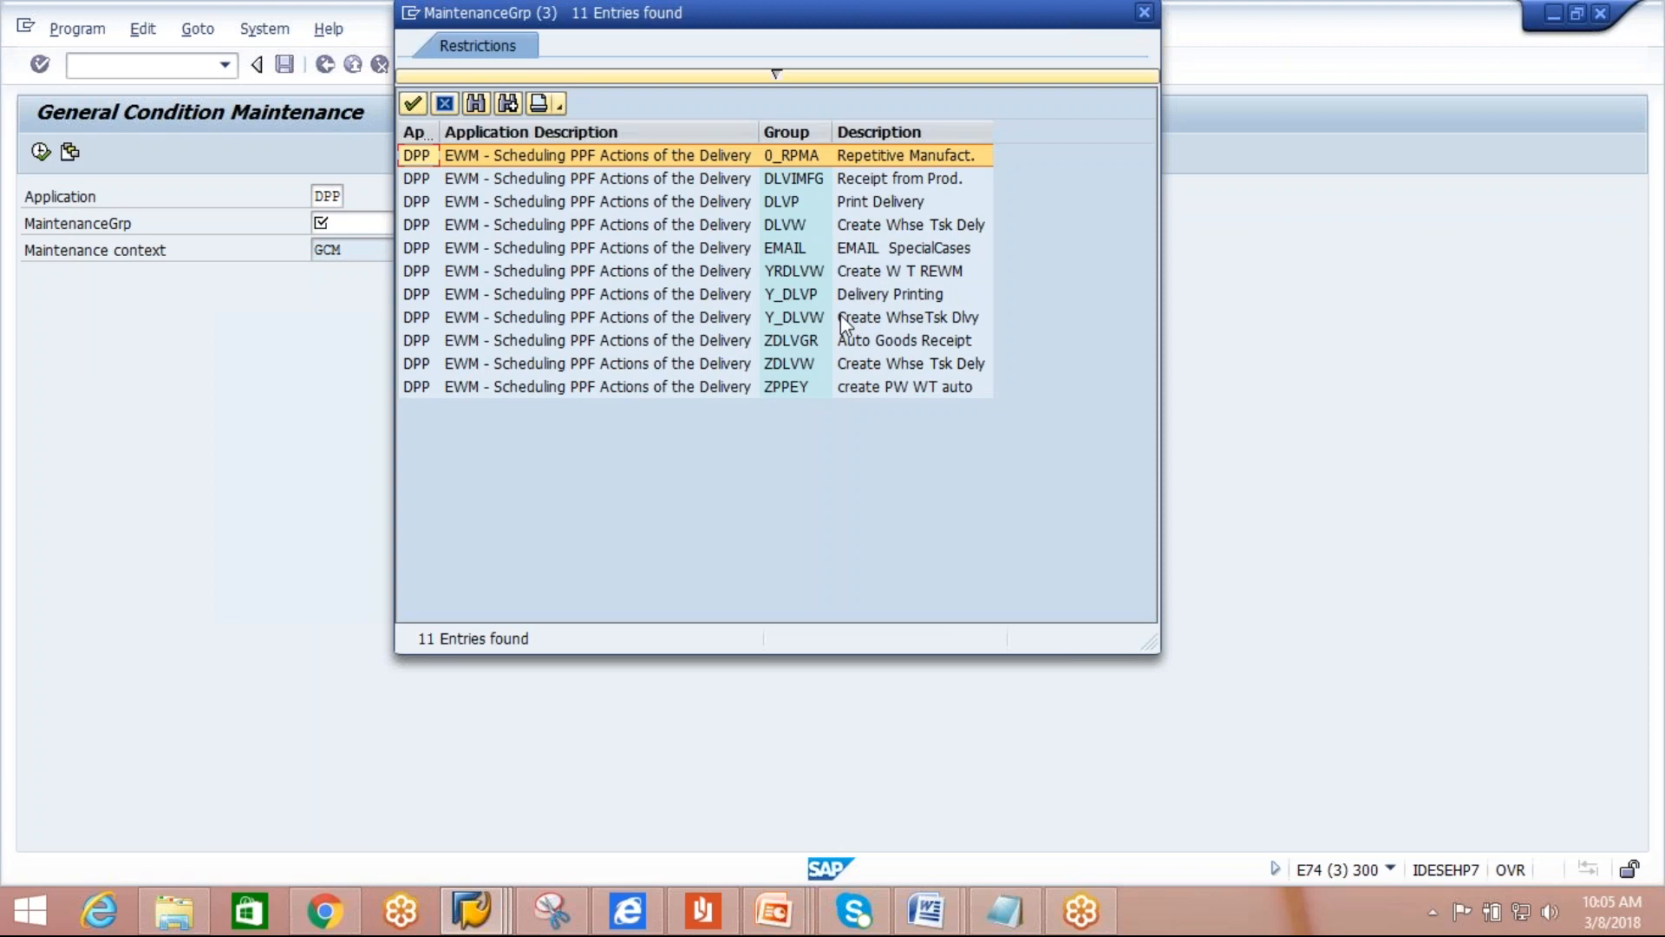
double_click(943, 224)
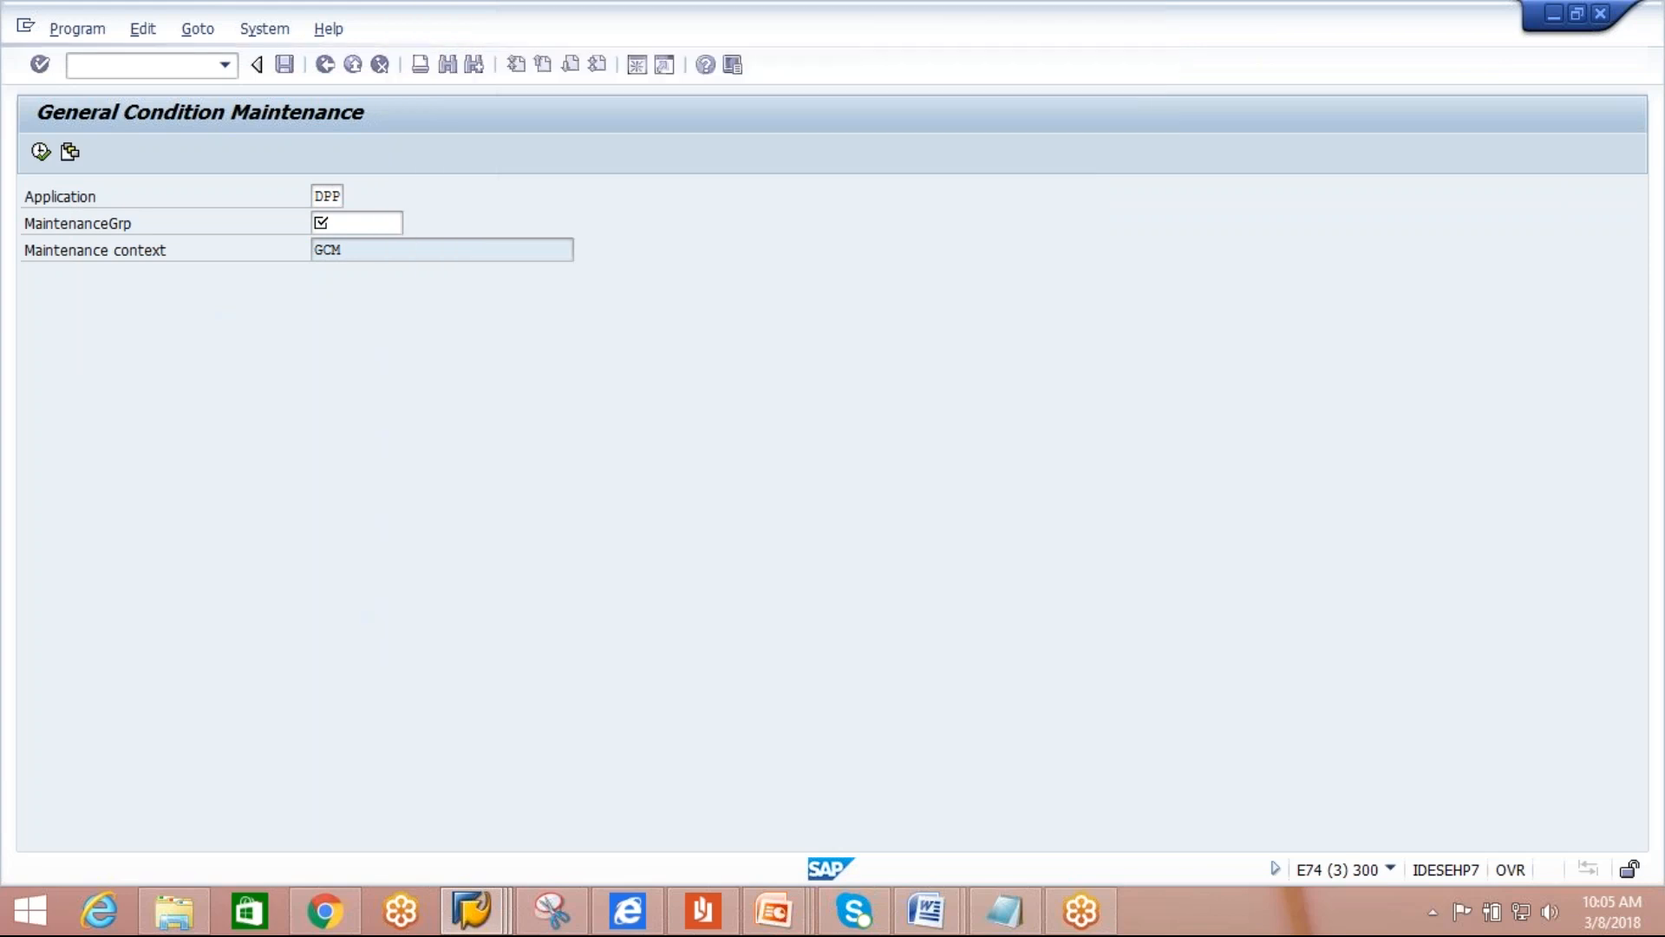
left_click(41, 153)
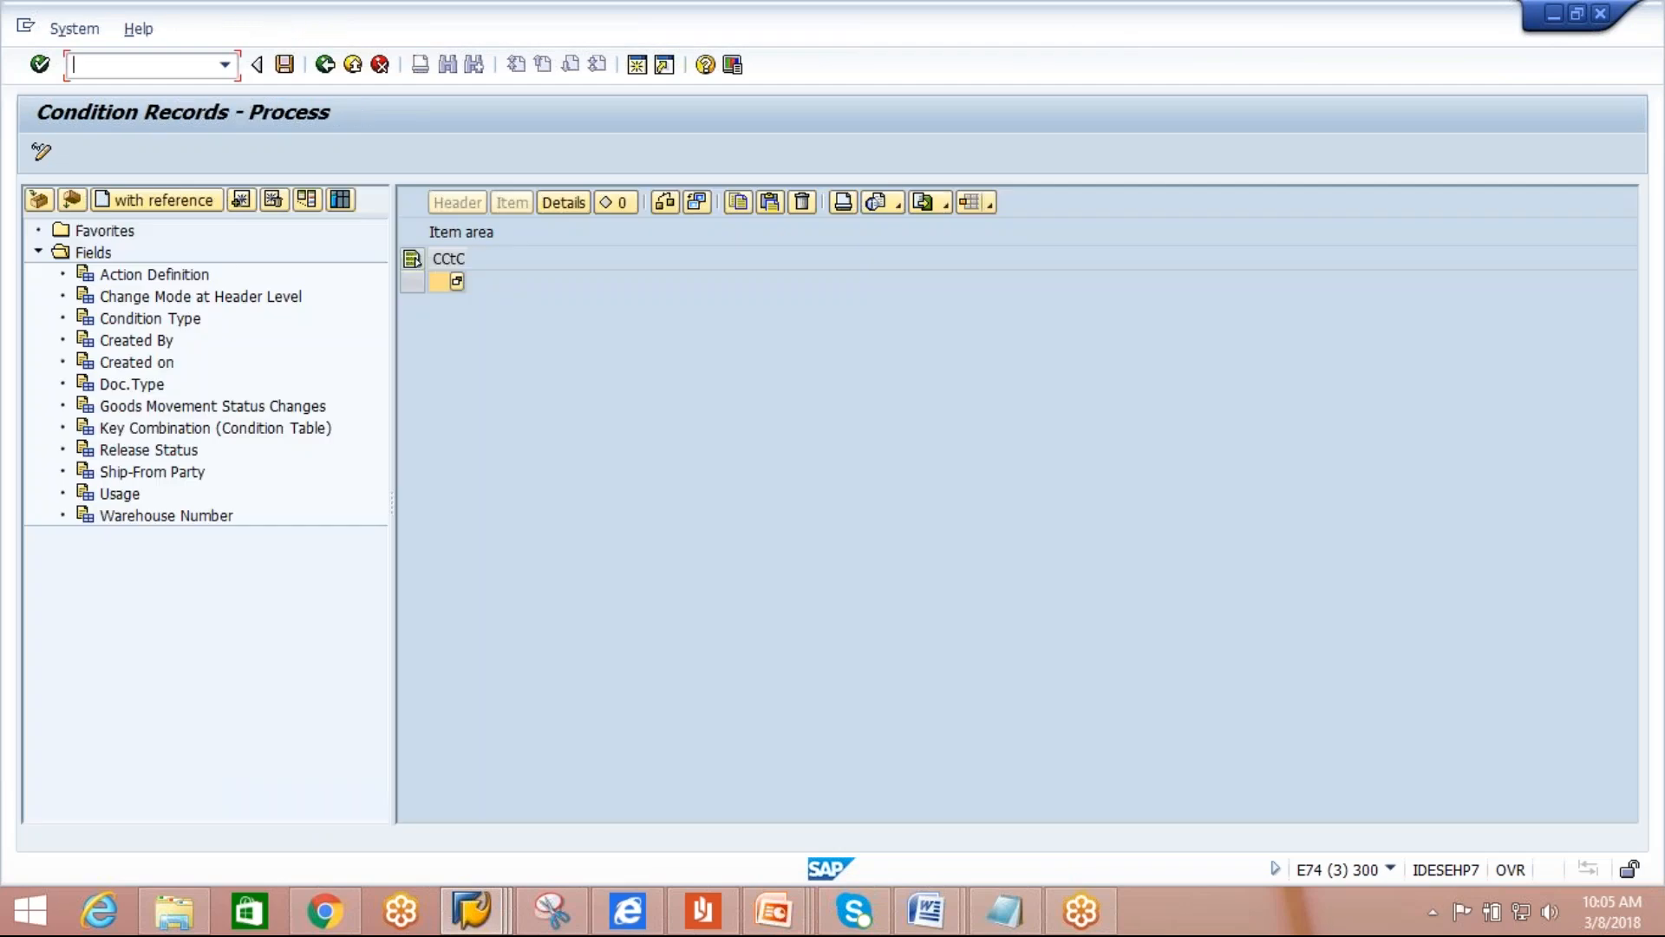
Select the condition records by warehouse number VIPL.
left_click(143, 516)
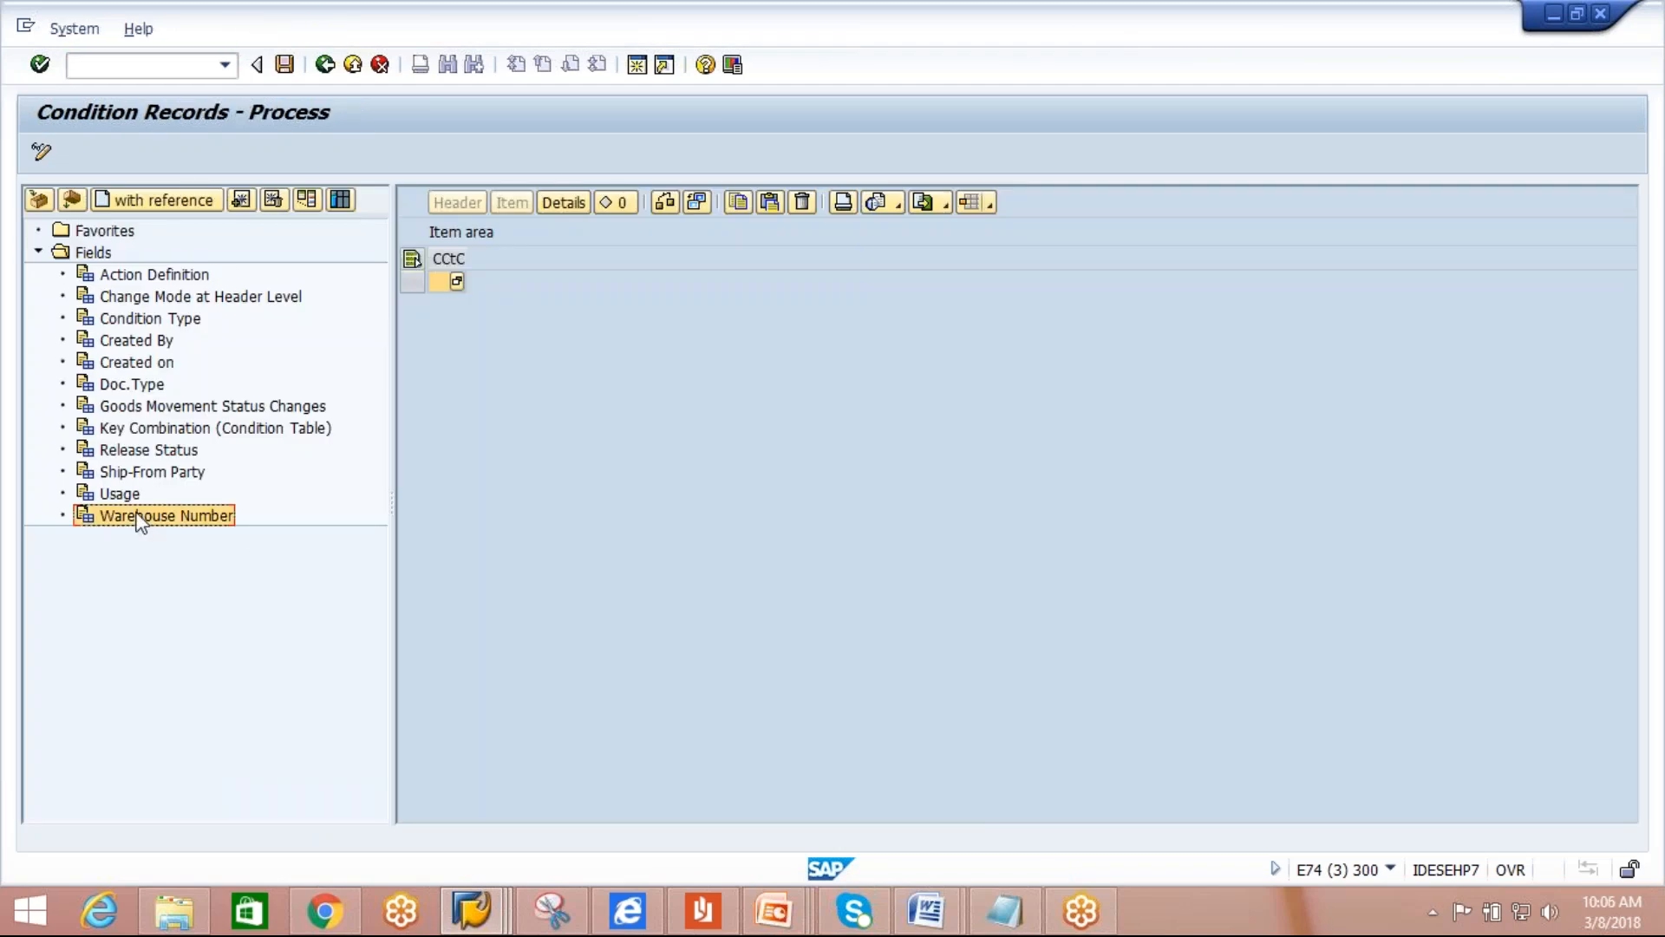
left_click(72, 202)
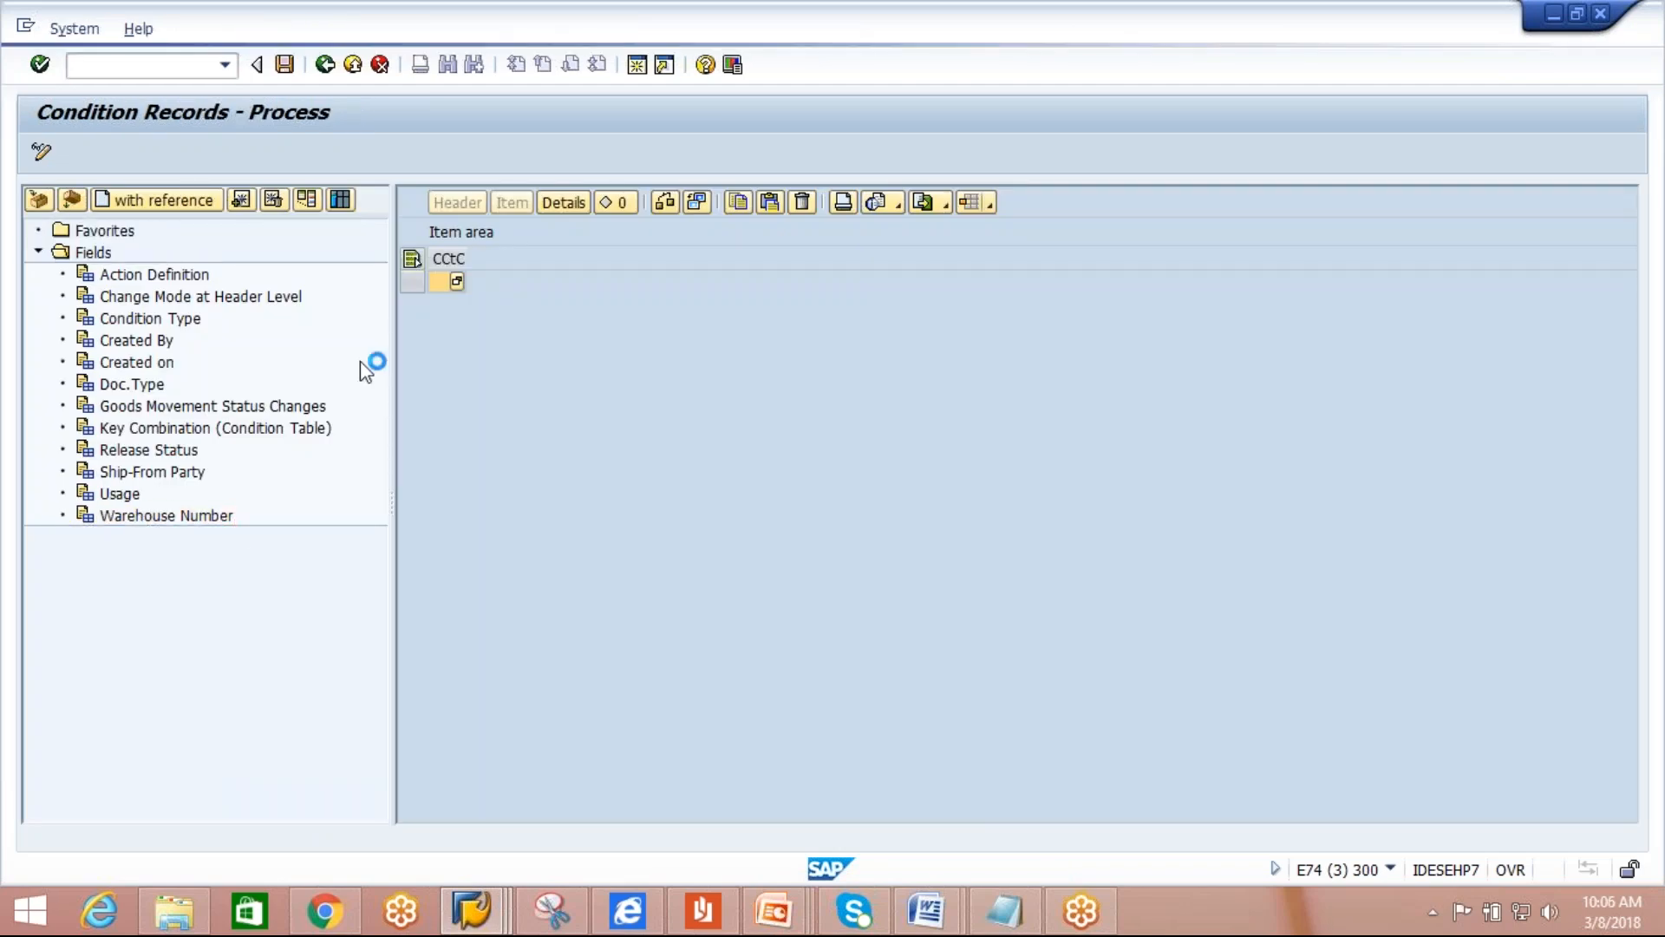
type("VIPL")
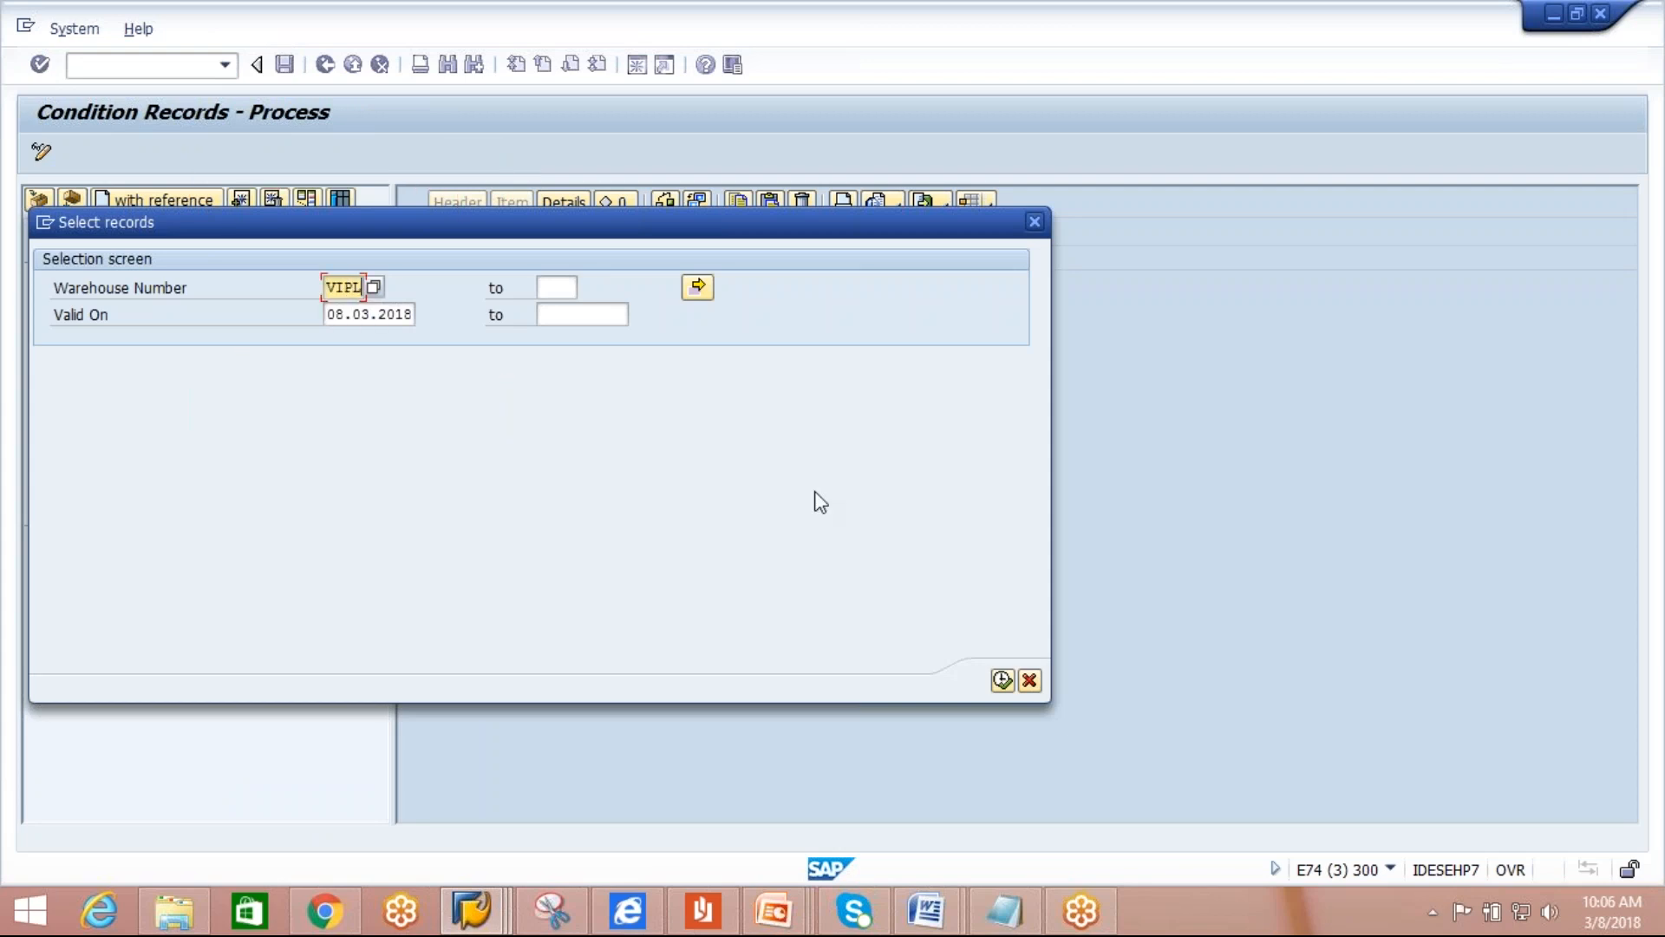
left_click(1003, 679)
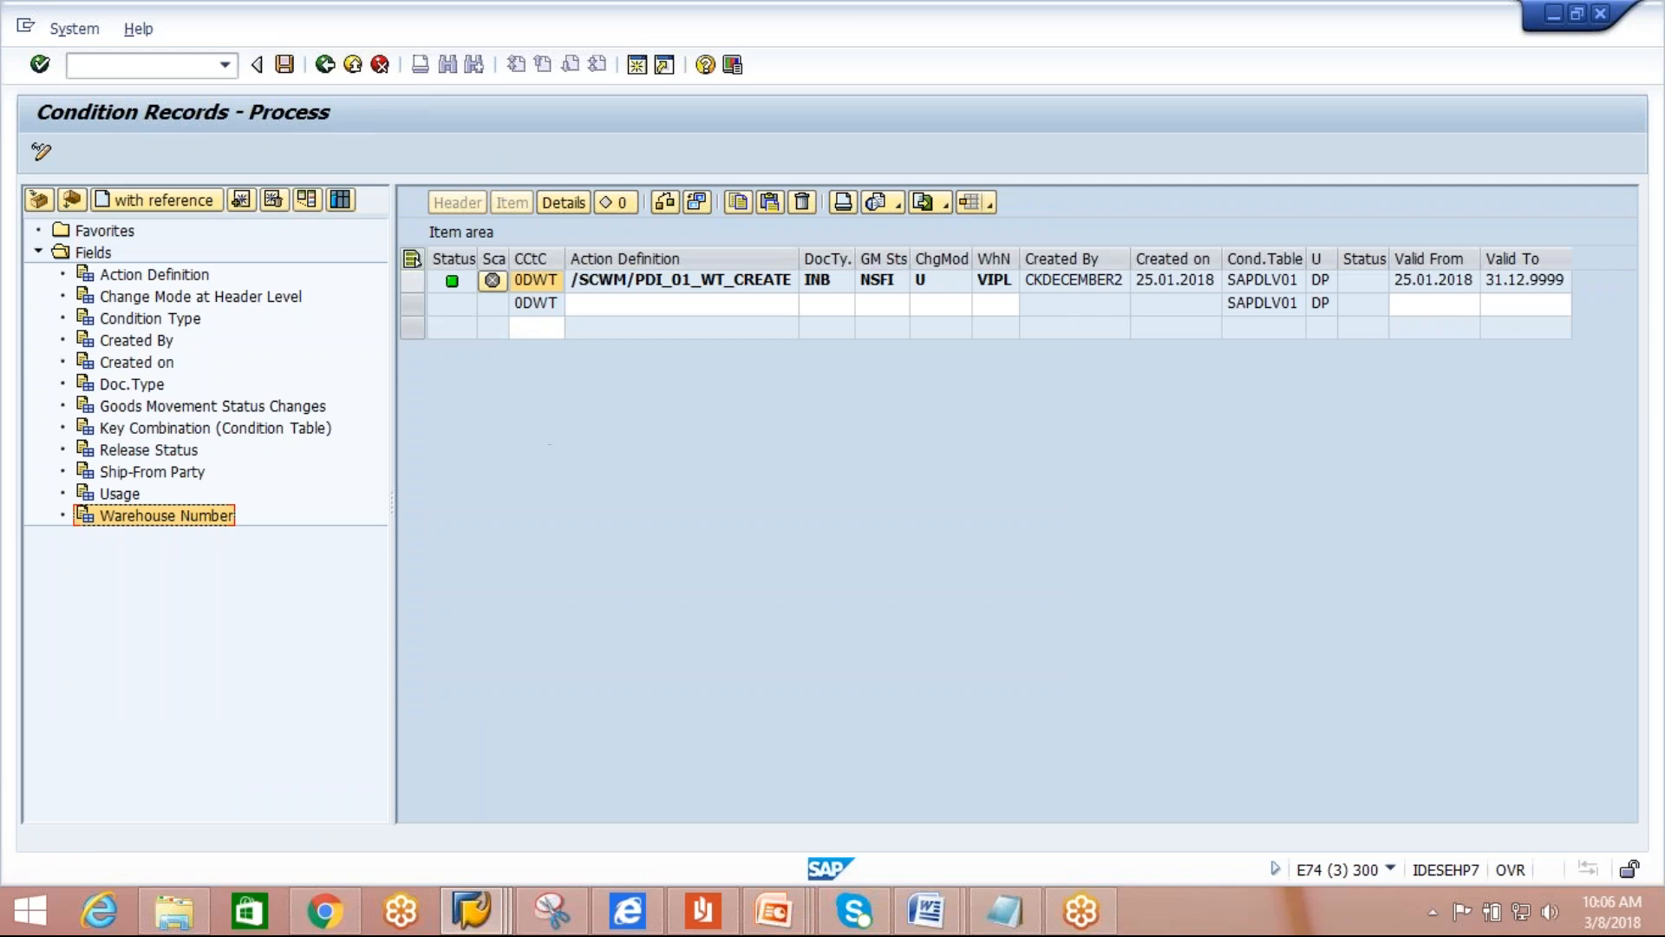
Try to copy the VIPL condition record of /SCWM/PDI_01_WT_CREATE.
left_click(412, 280)
left_click_drag(412, 280, 412, 303)
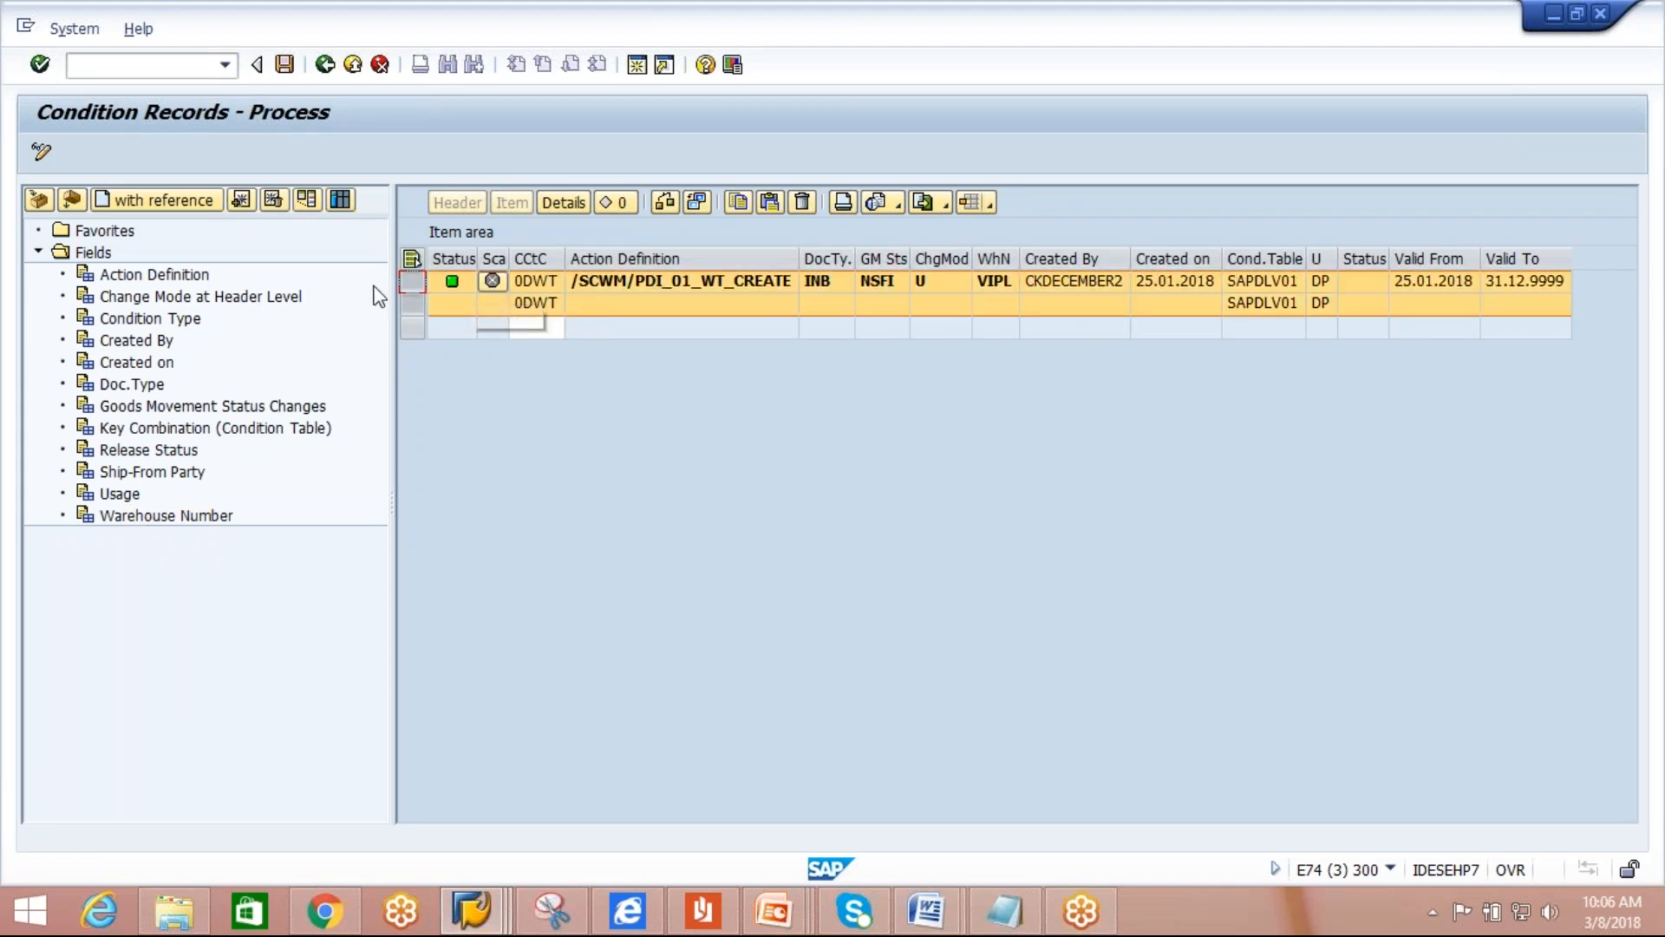
left_click(411, 279)
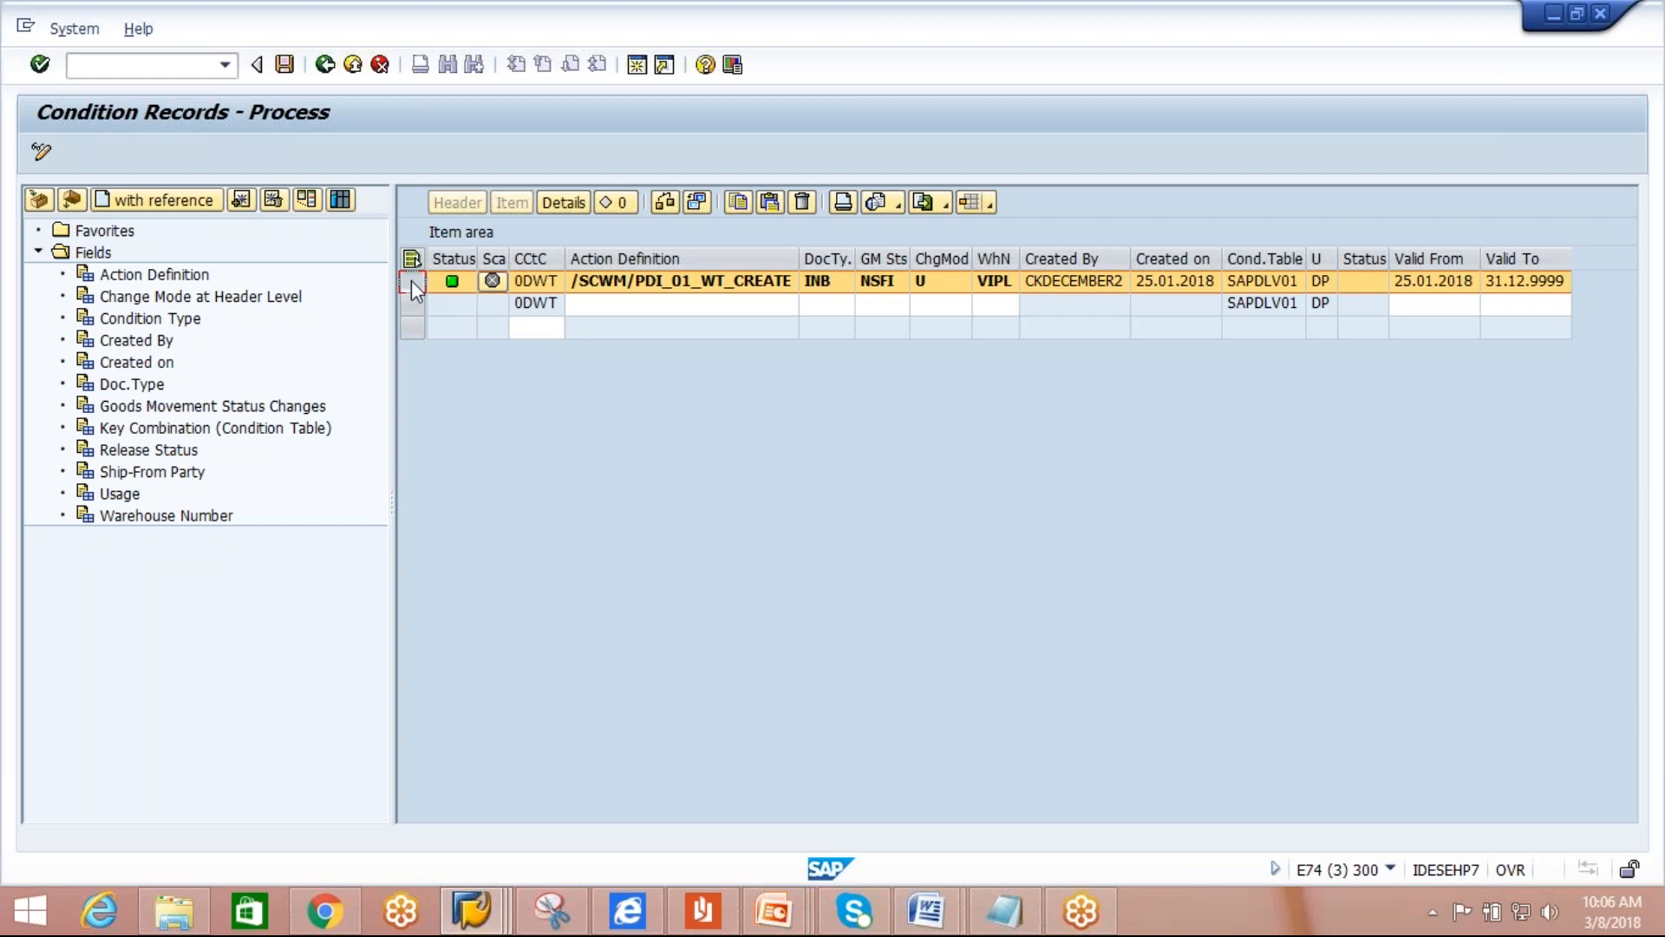
left_click(739, 203)
Enter action definition /SCWM/PDI_01_WT_CREATE, Create Warehouse Task for Putaway, in the empty 0DWT condition record row.
left_click(671, 302)
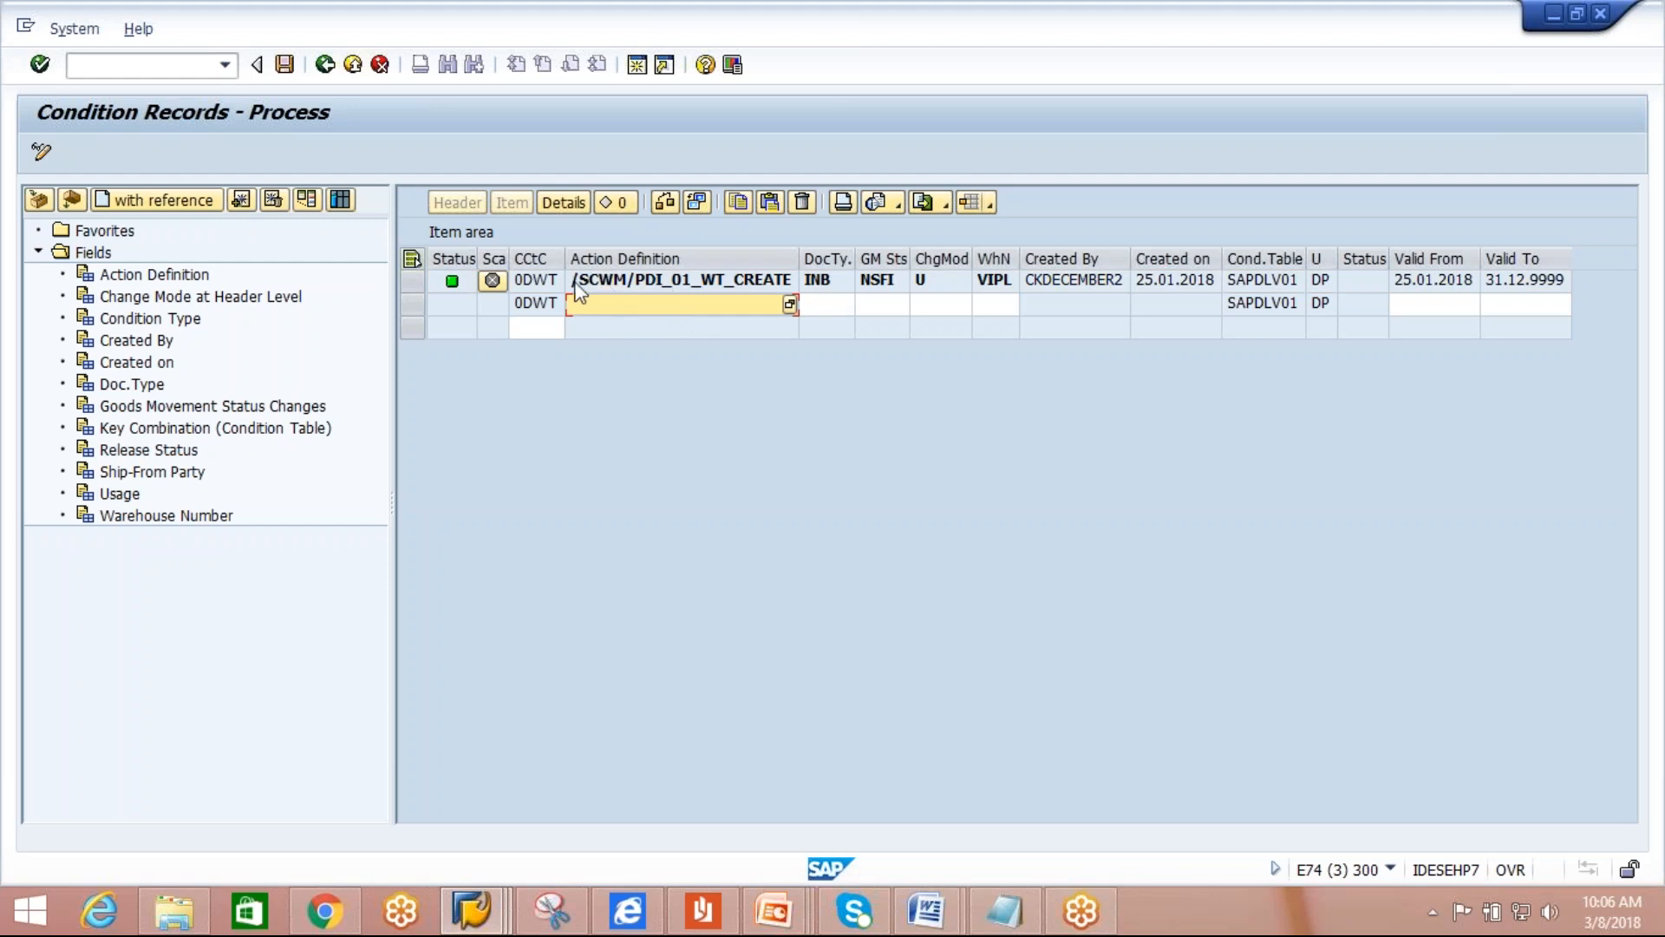
left_click(579, 281)
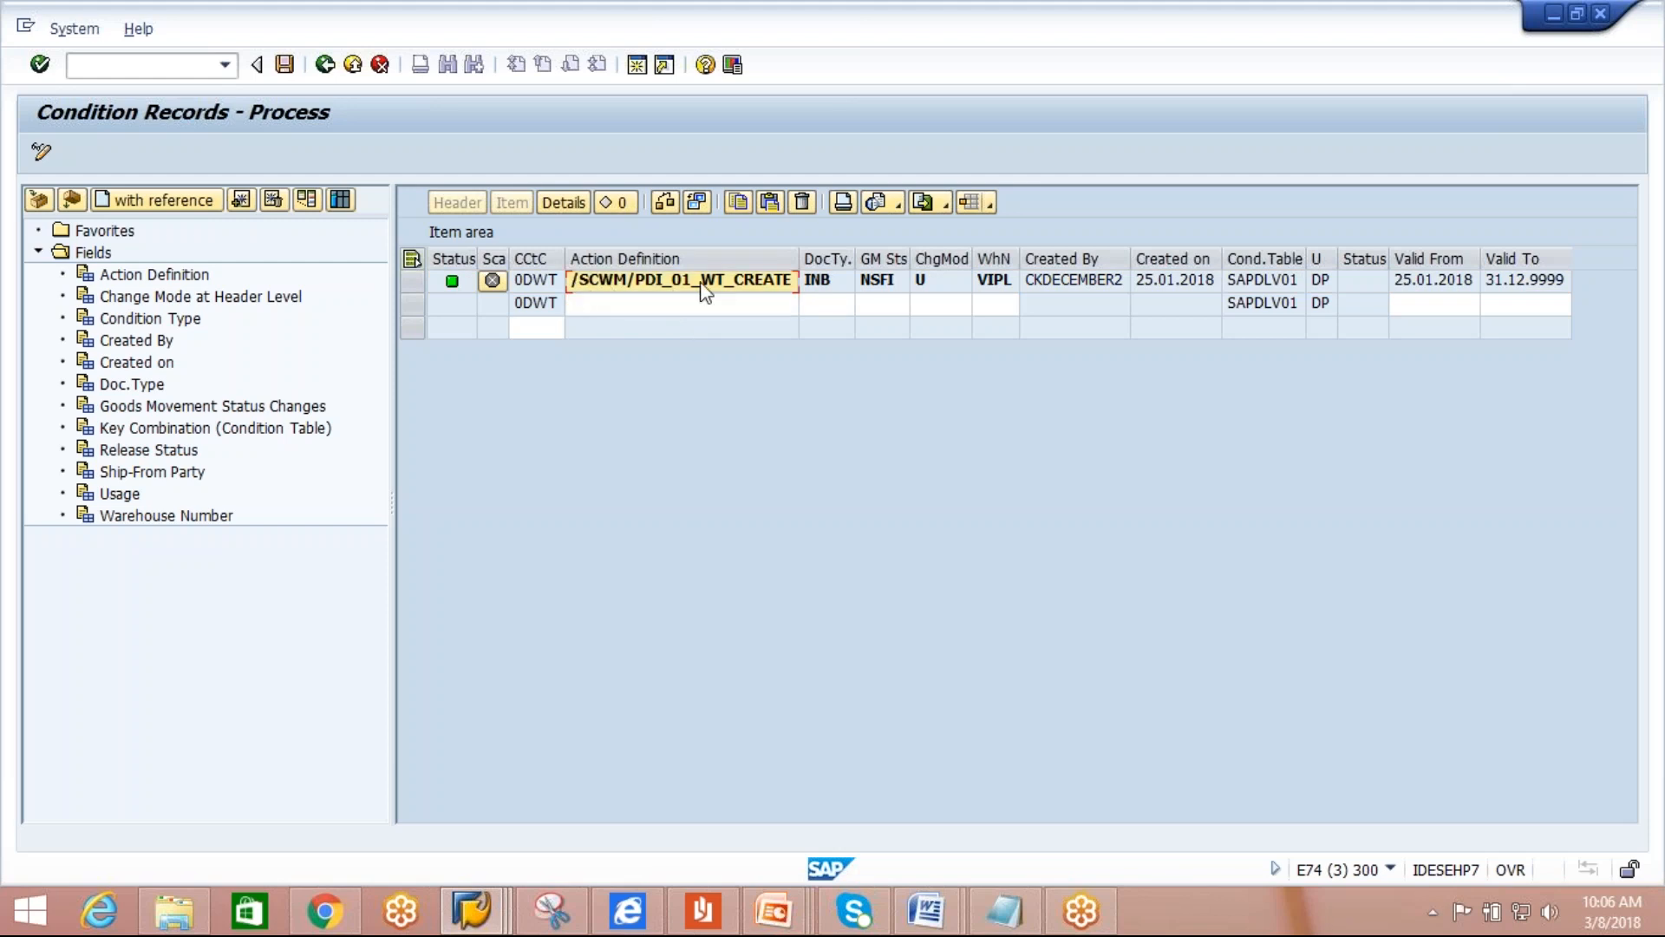
left_click(739, 303)
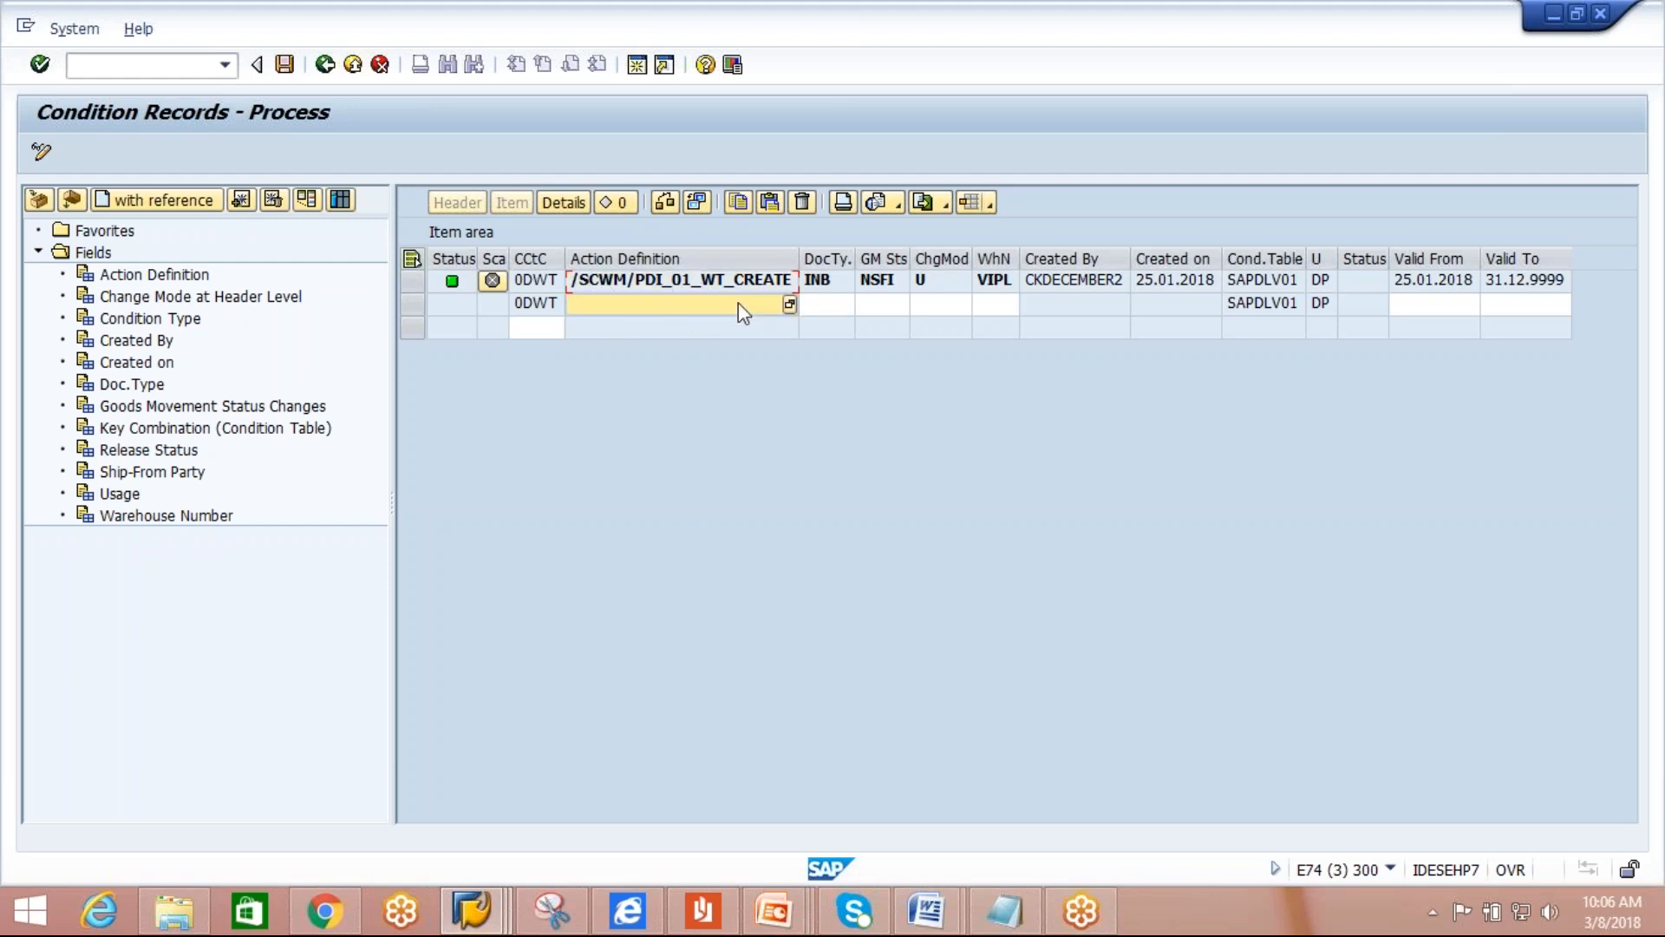
left_click(789, 305)
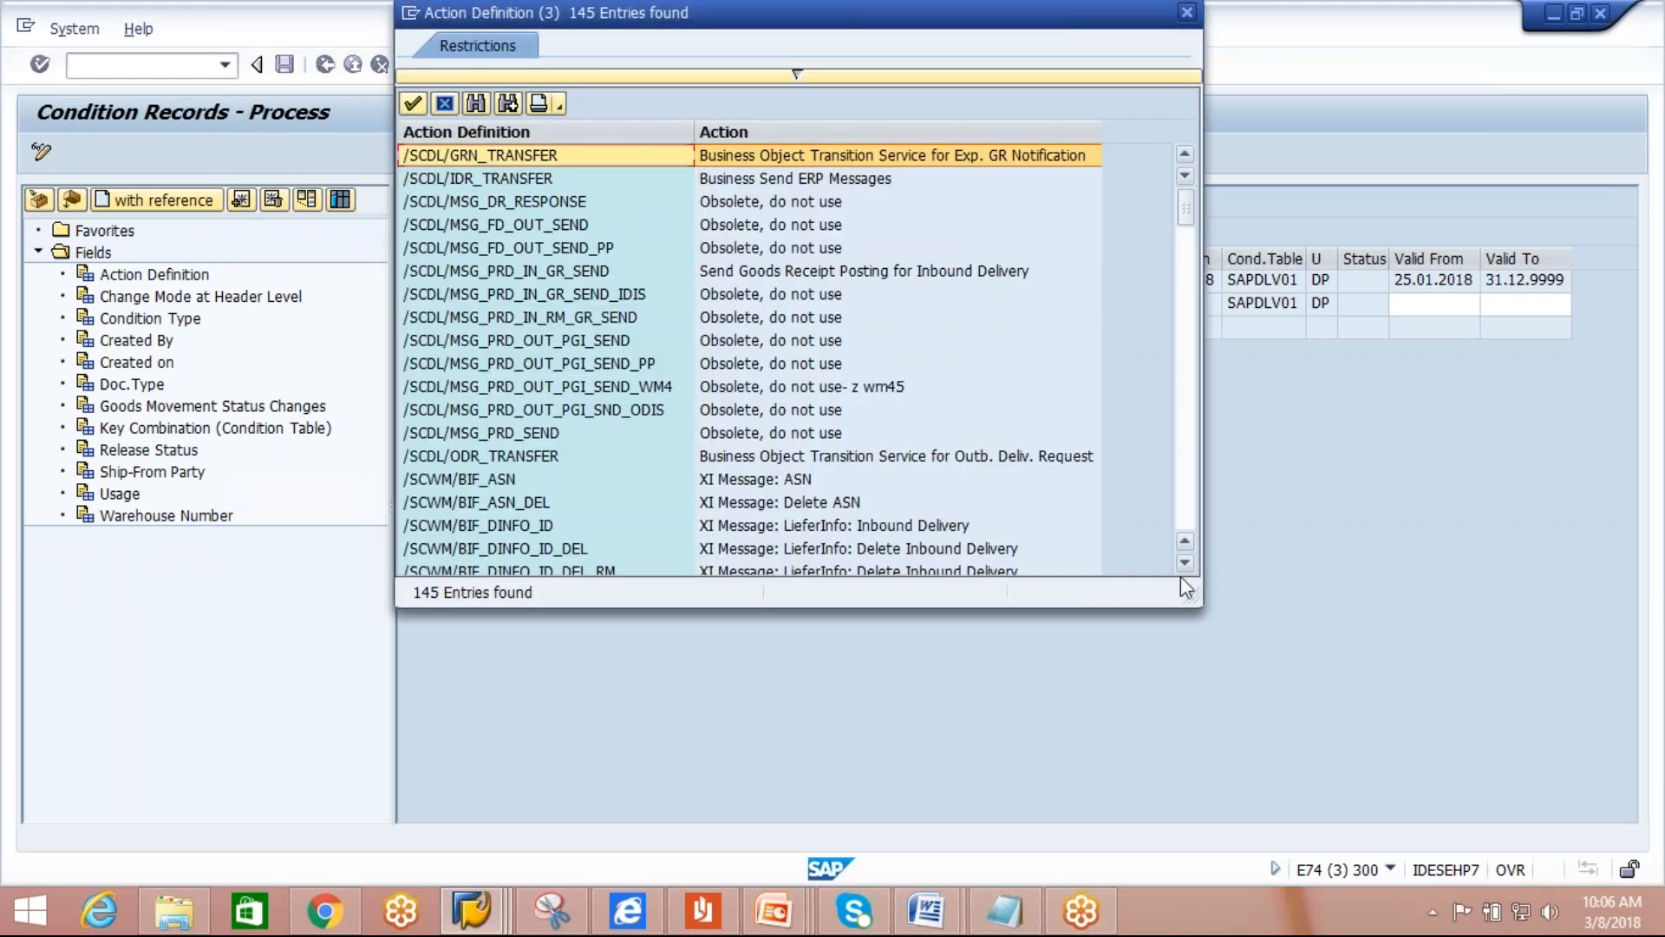
left_click(1185, 565)
left_click(1186, 566)
left_click(1186, 565)
left_click(1185, 565)
left_click(1185, 565)
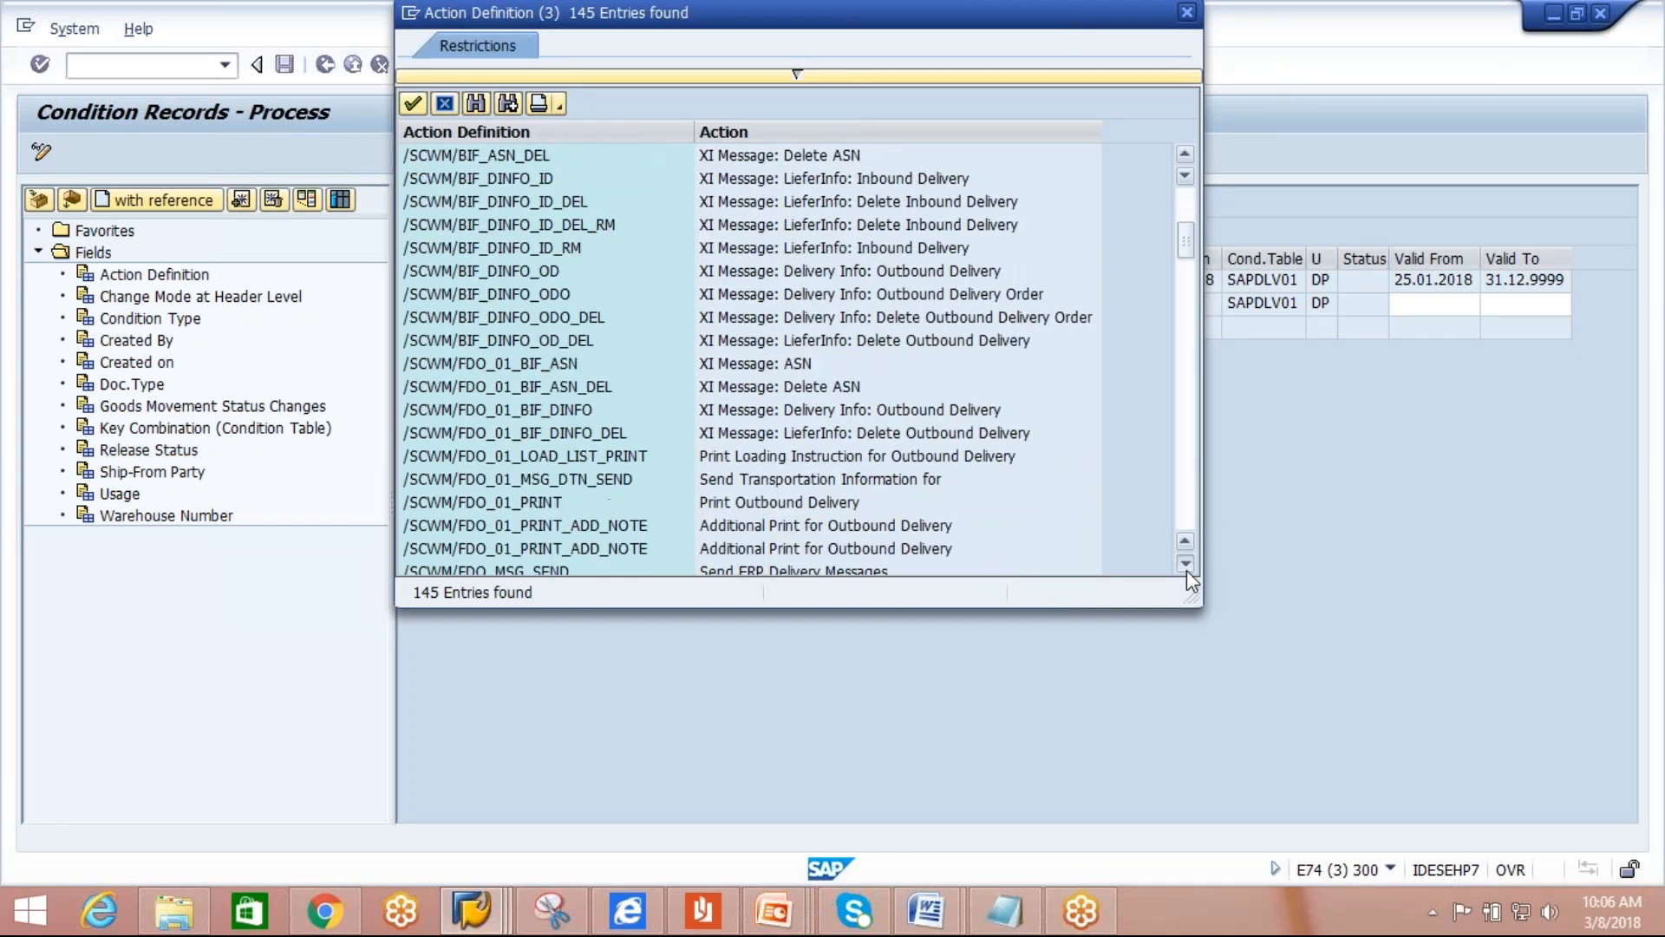
left_click(1185, 566)
left_click(1185, 566)
left_click(1185, 565)
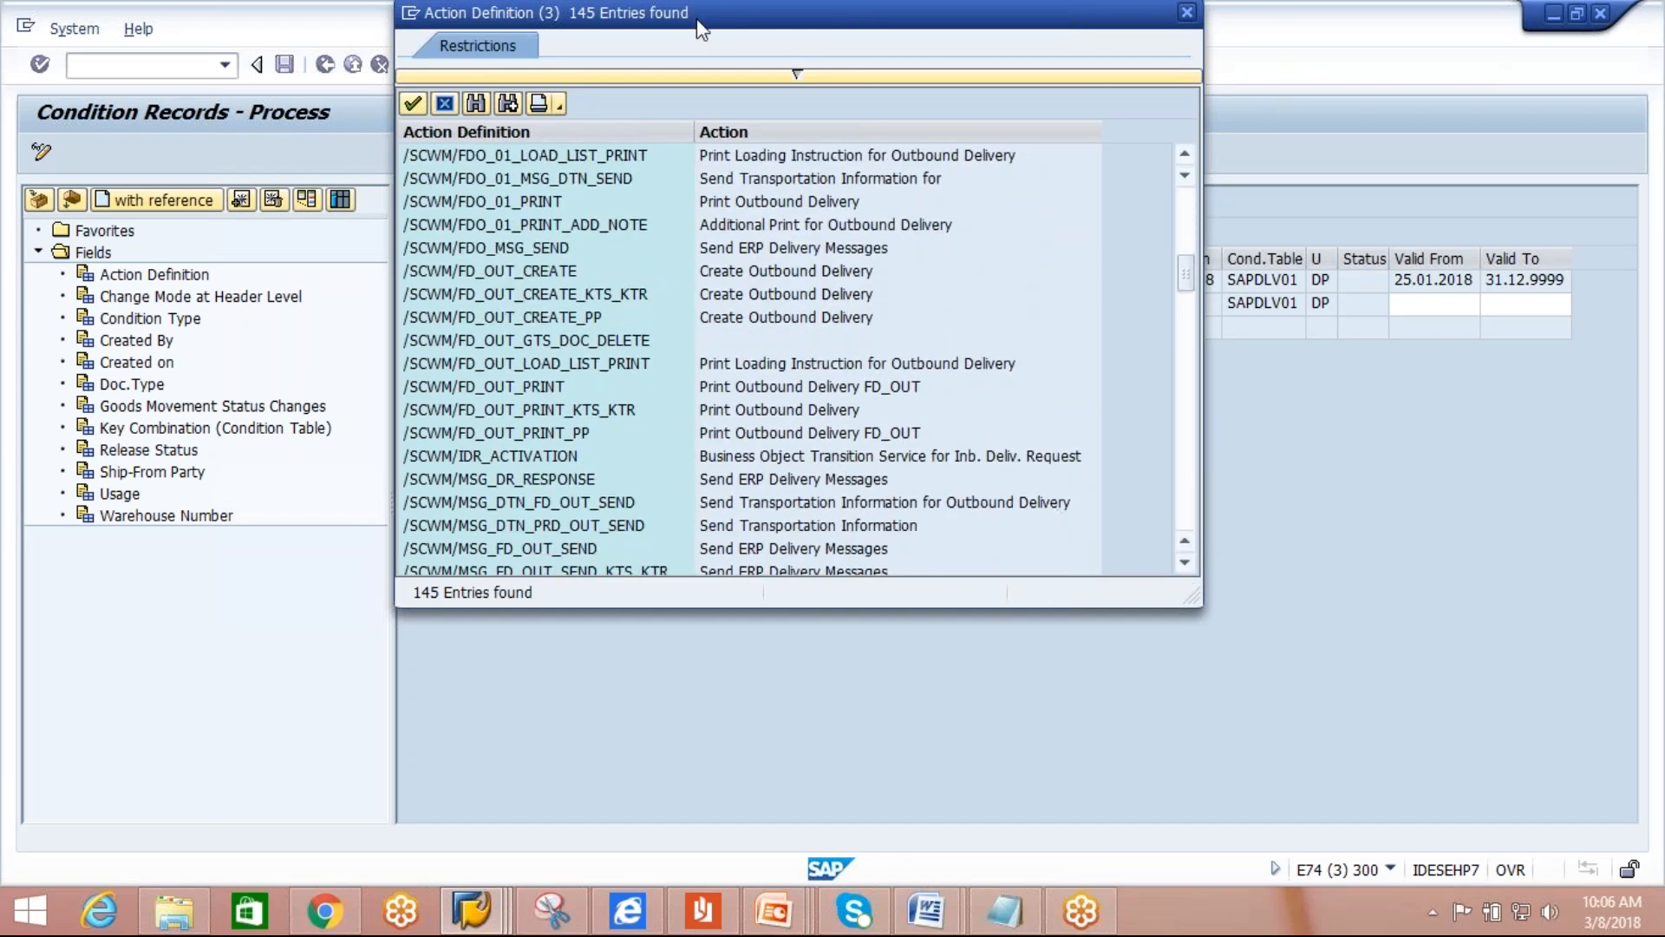
left_click_drag(696, 7, 731, 341)
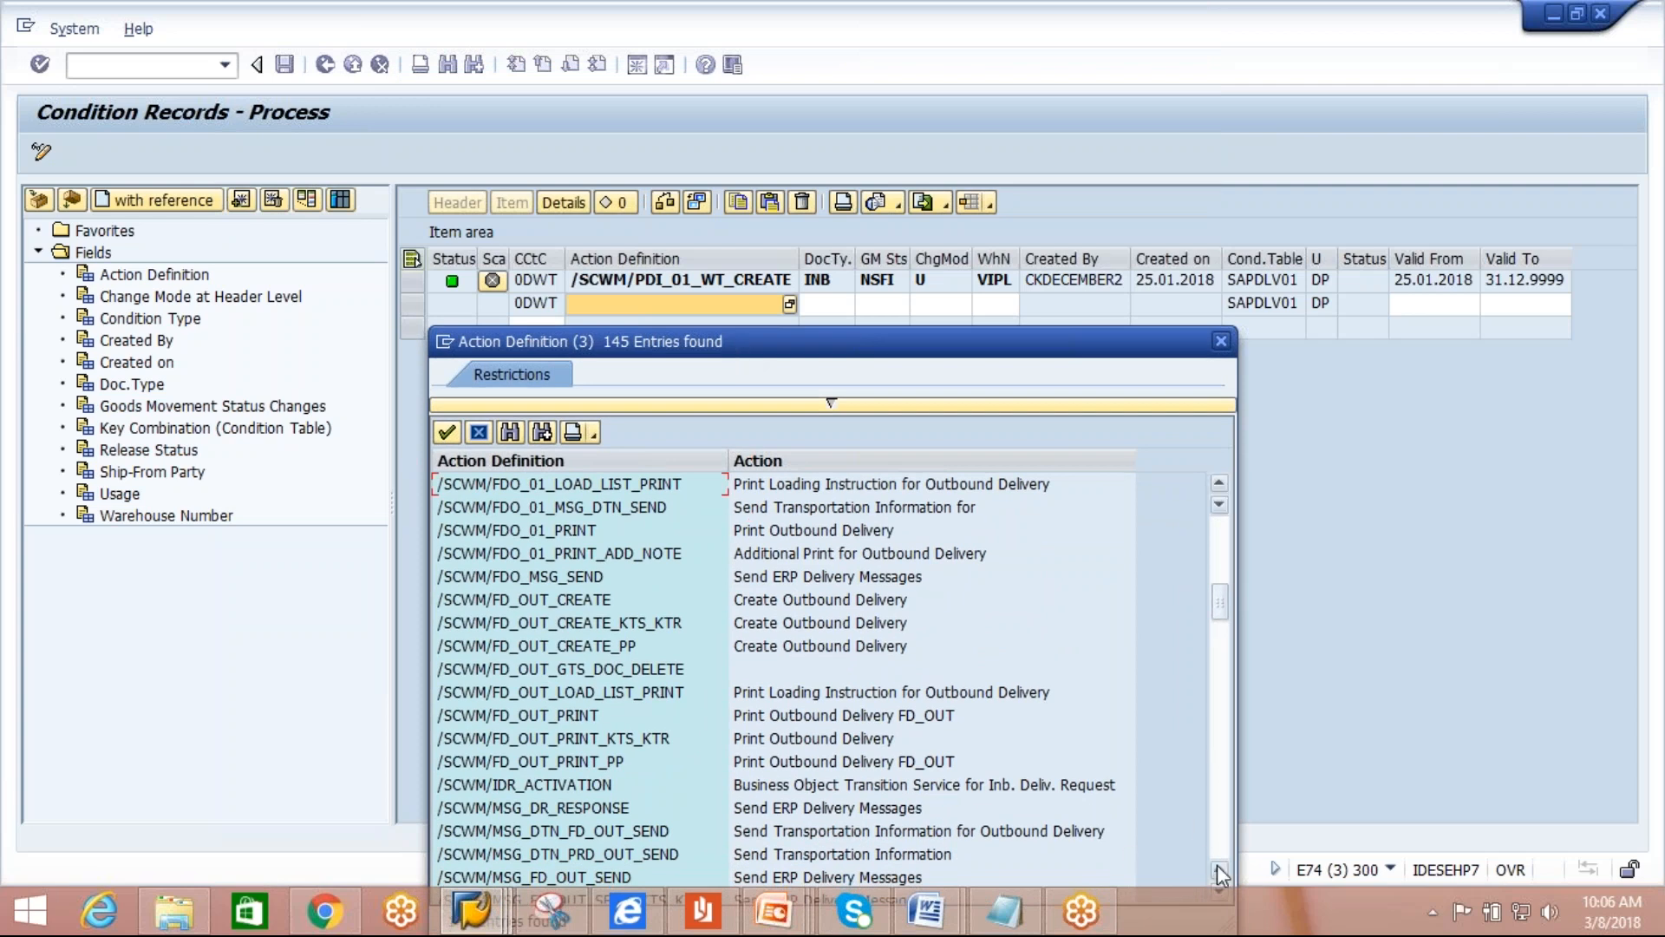
left_click(1220, 888)
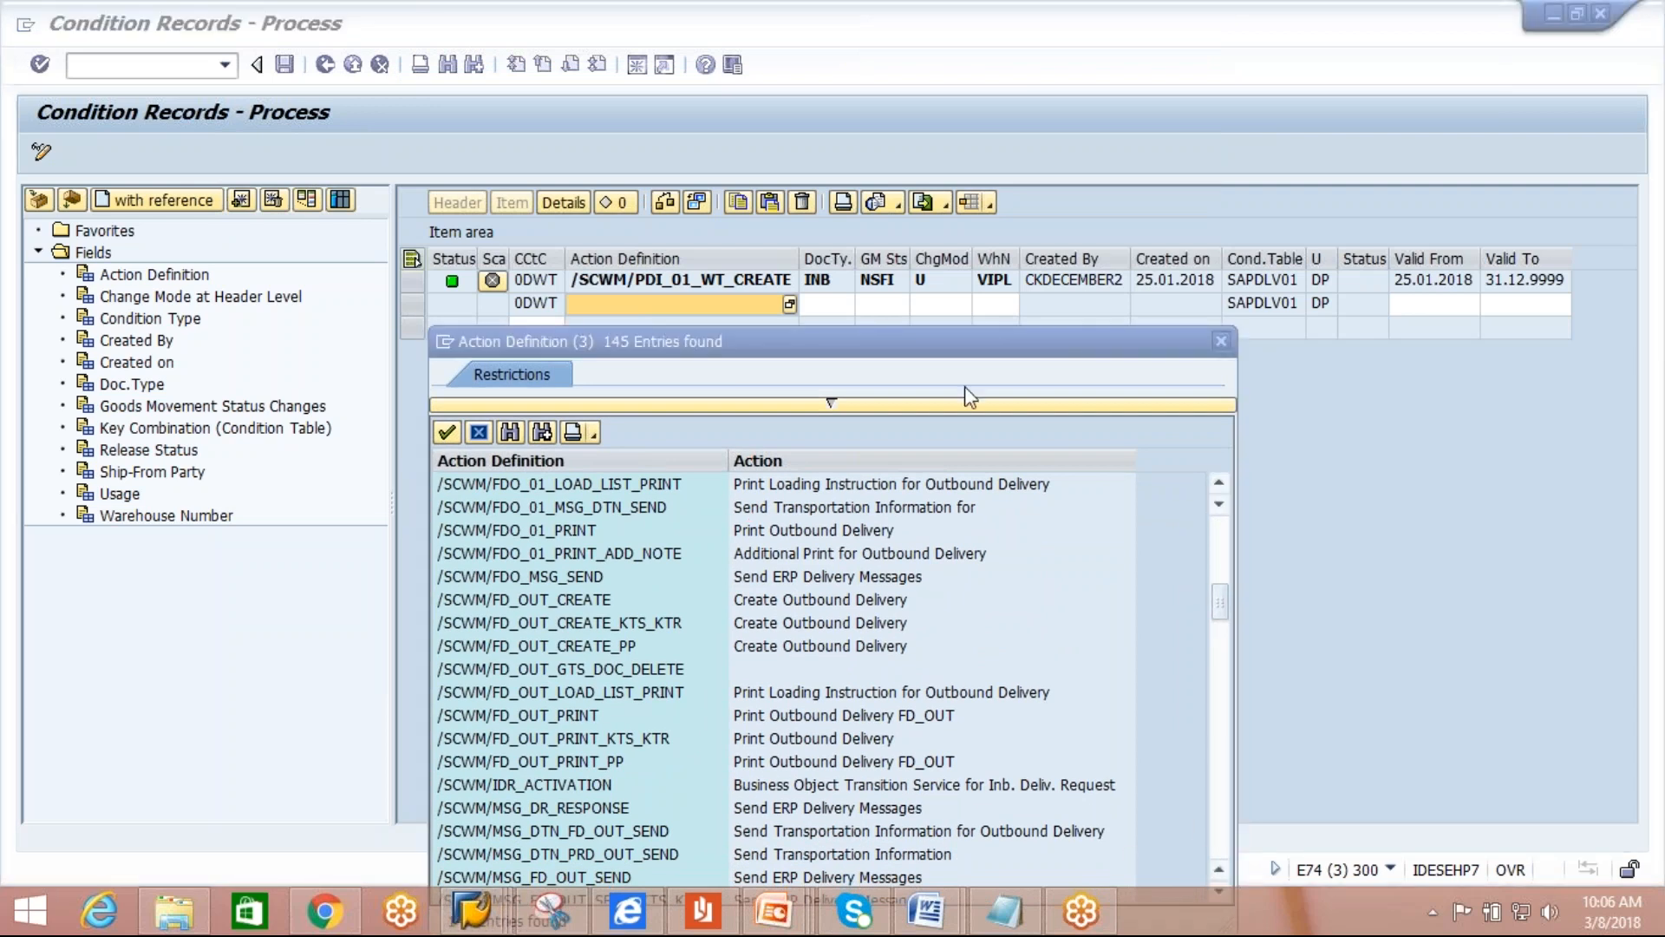
left_click_drag(942, 335, 941, 313)
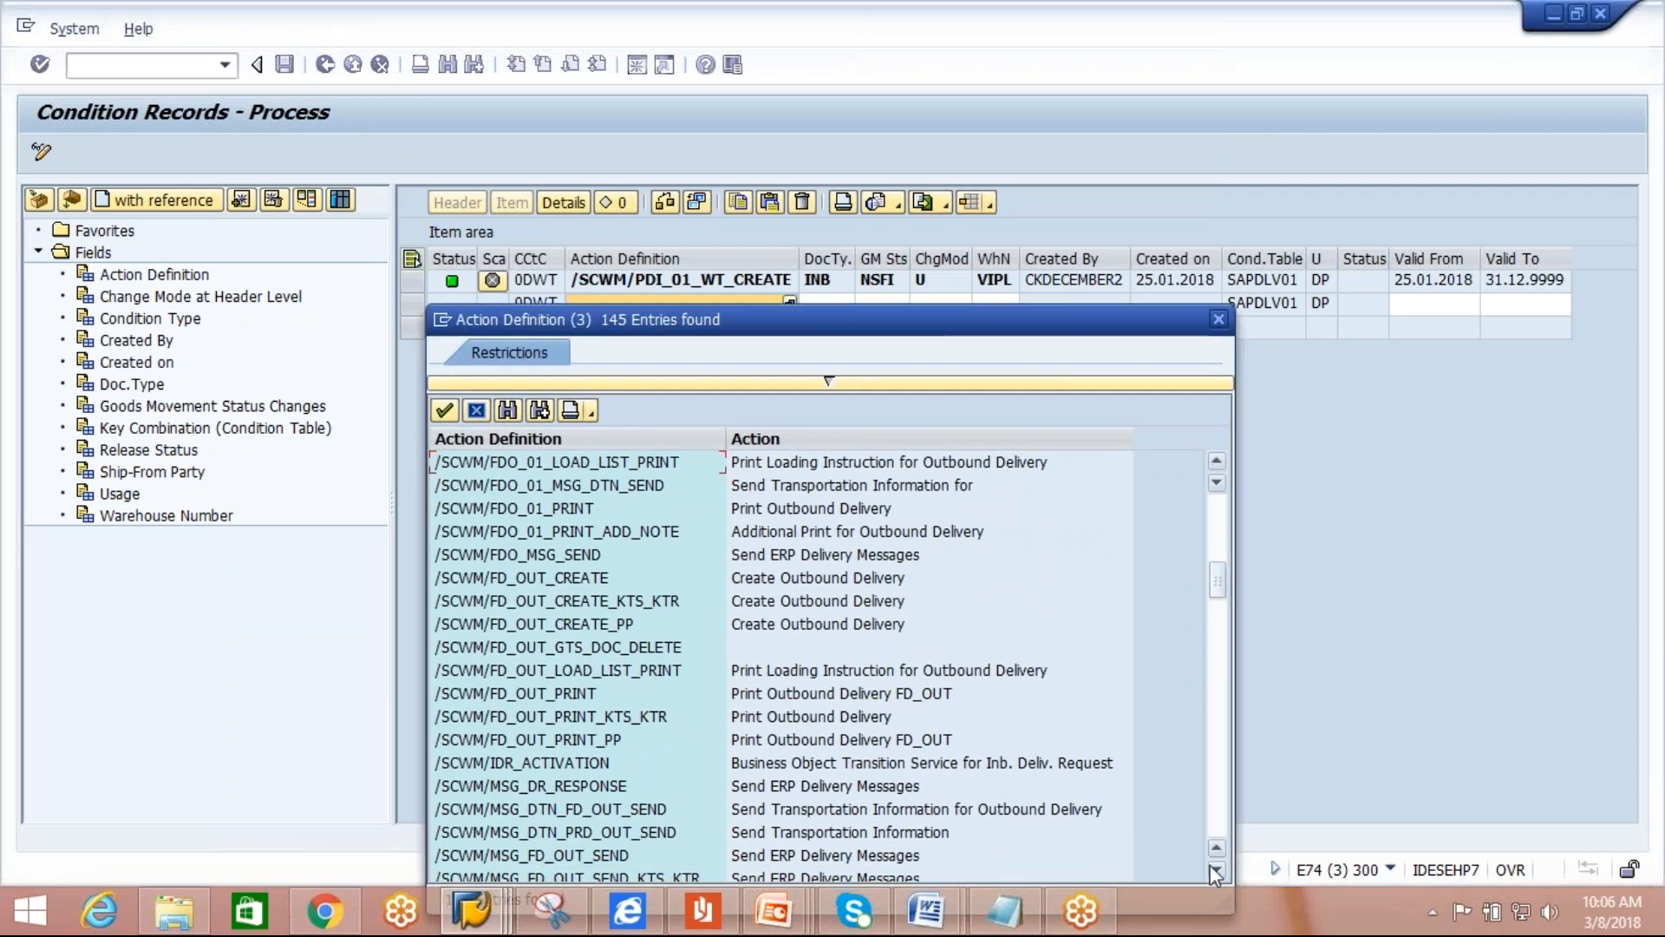
left_click_drag(1215, 868, 1215, 868)
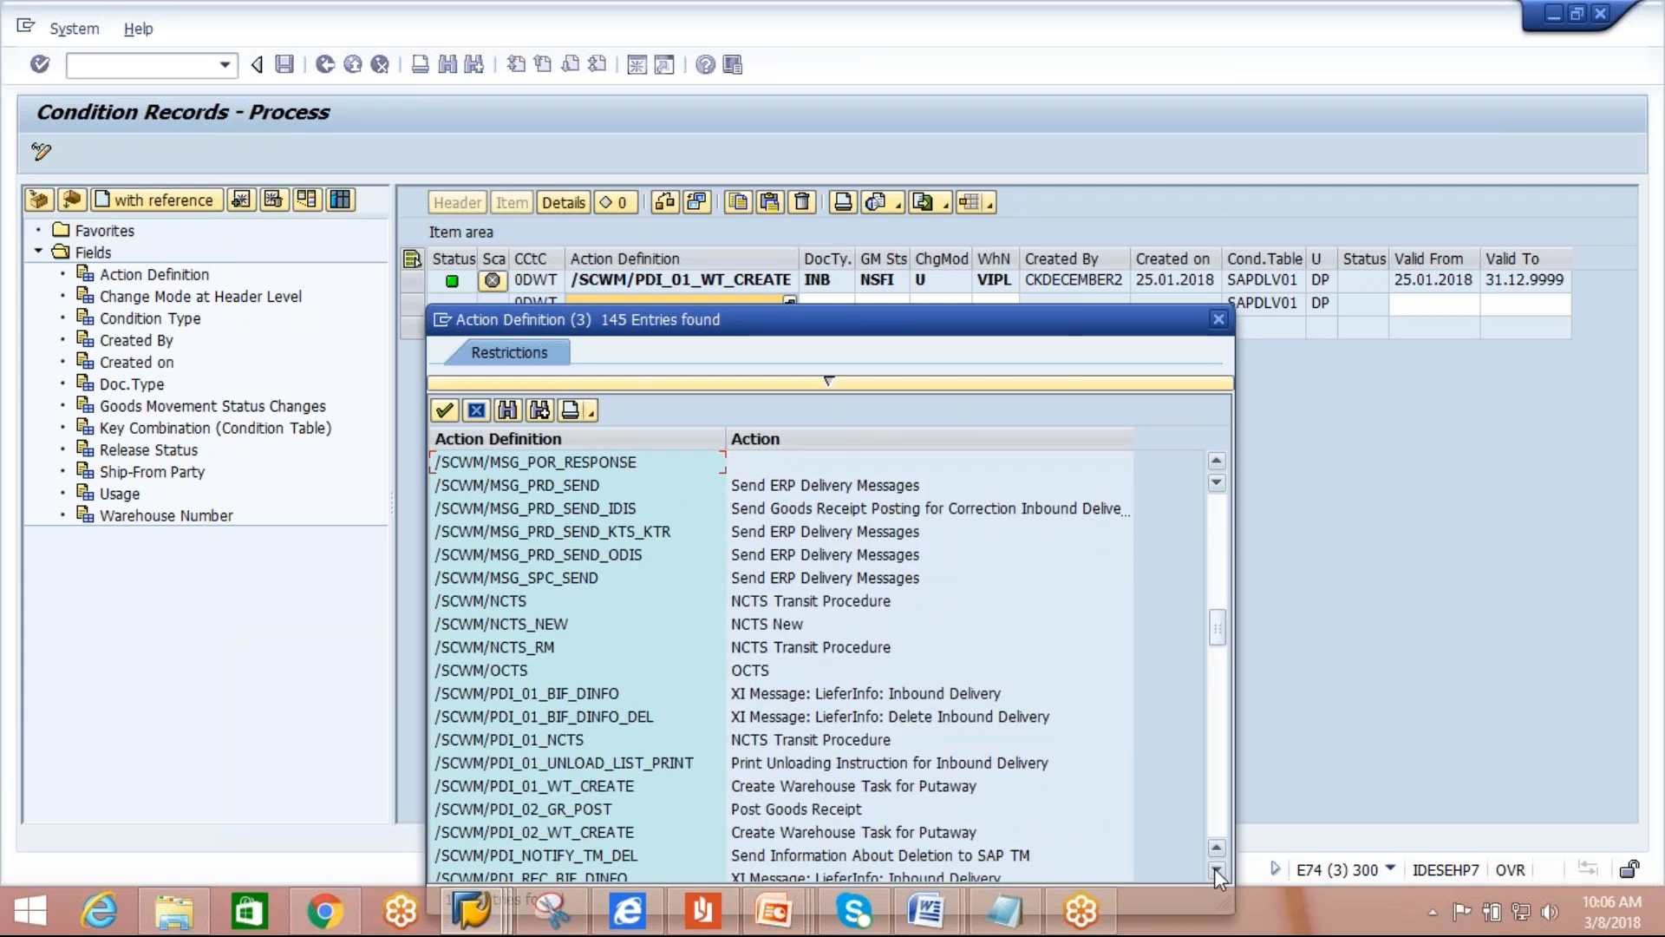
double_click(829, 784)
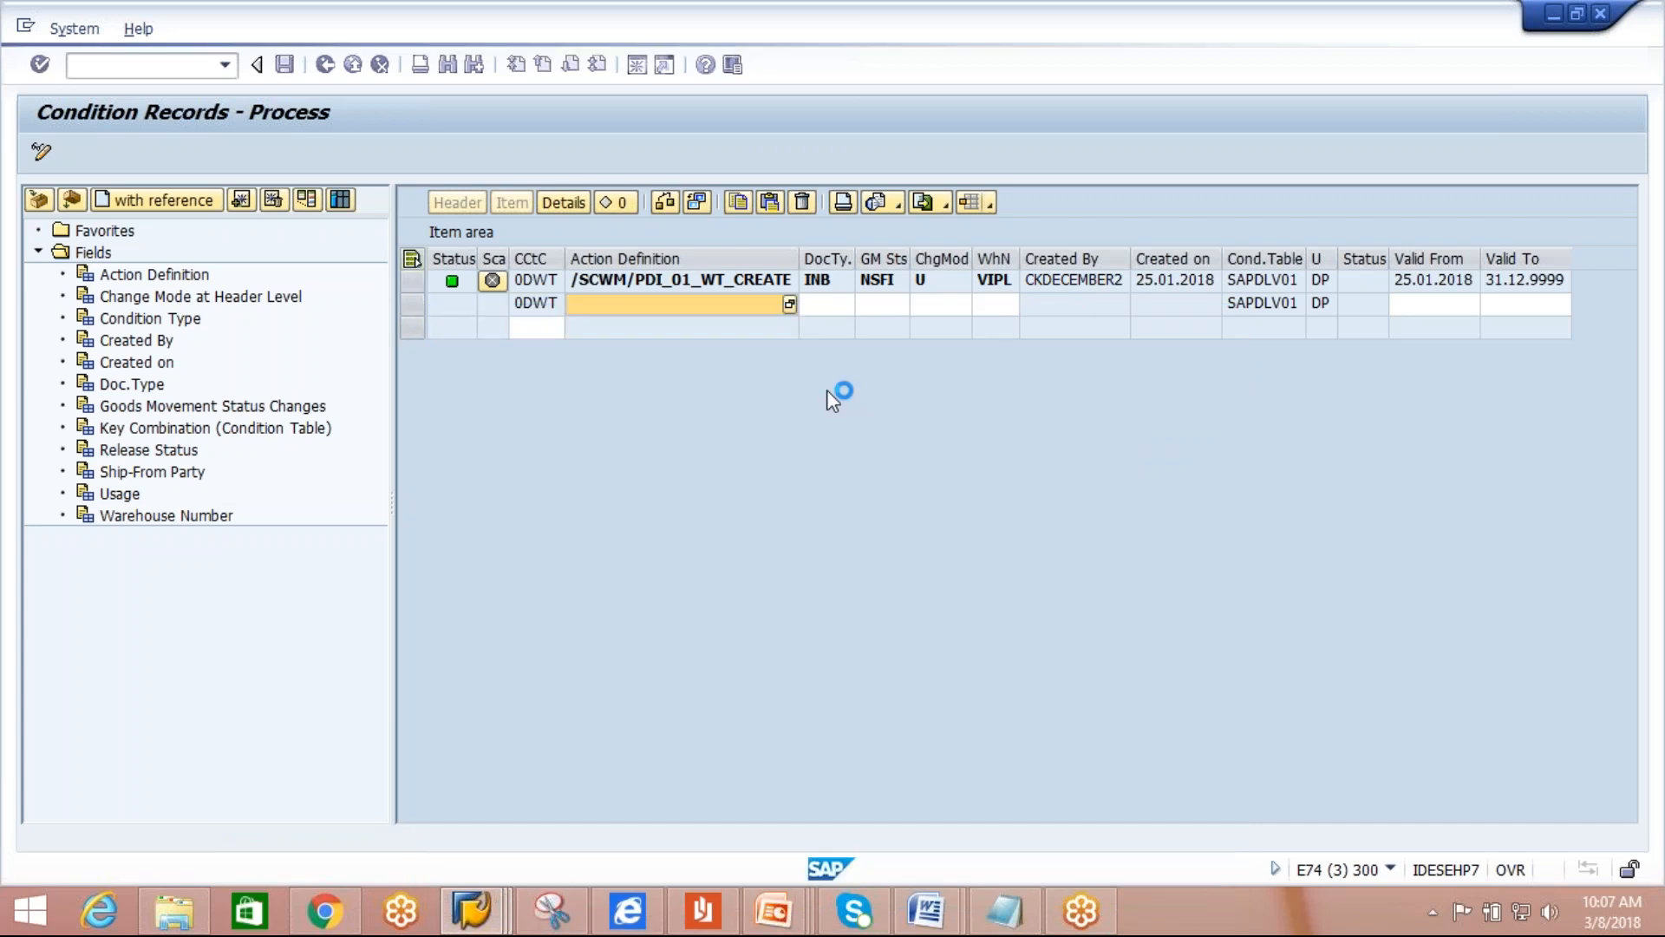
Set the new condition record's document type to INB, Inbound Delivery of category PDI.
left_click(847, 311)
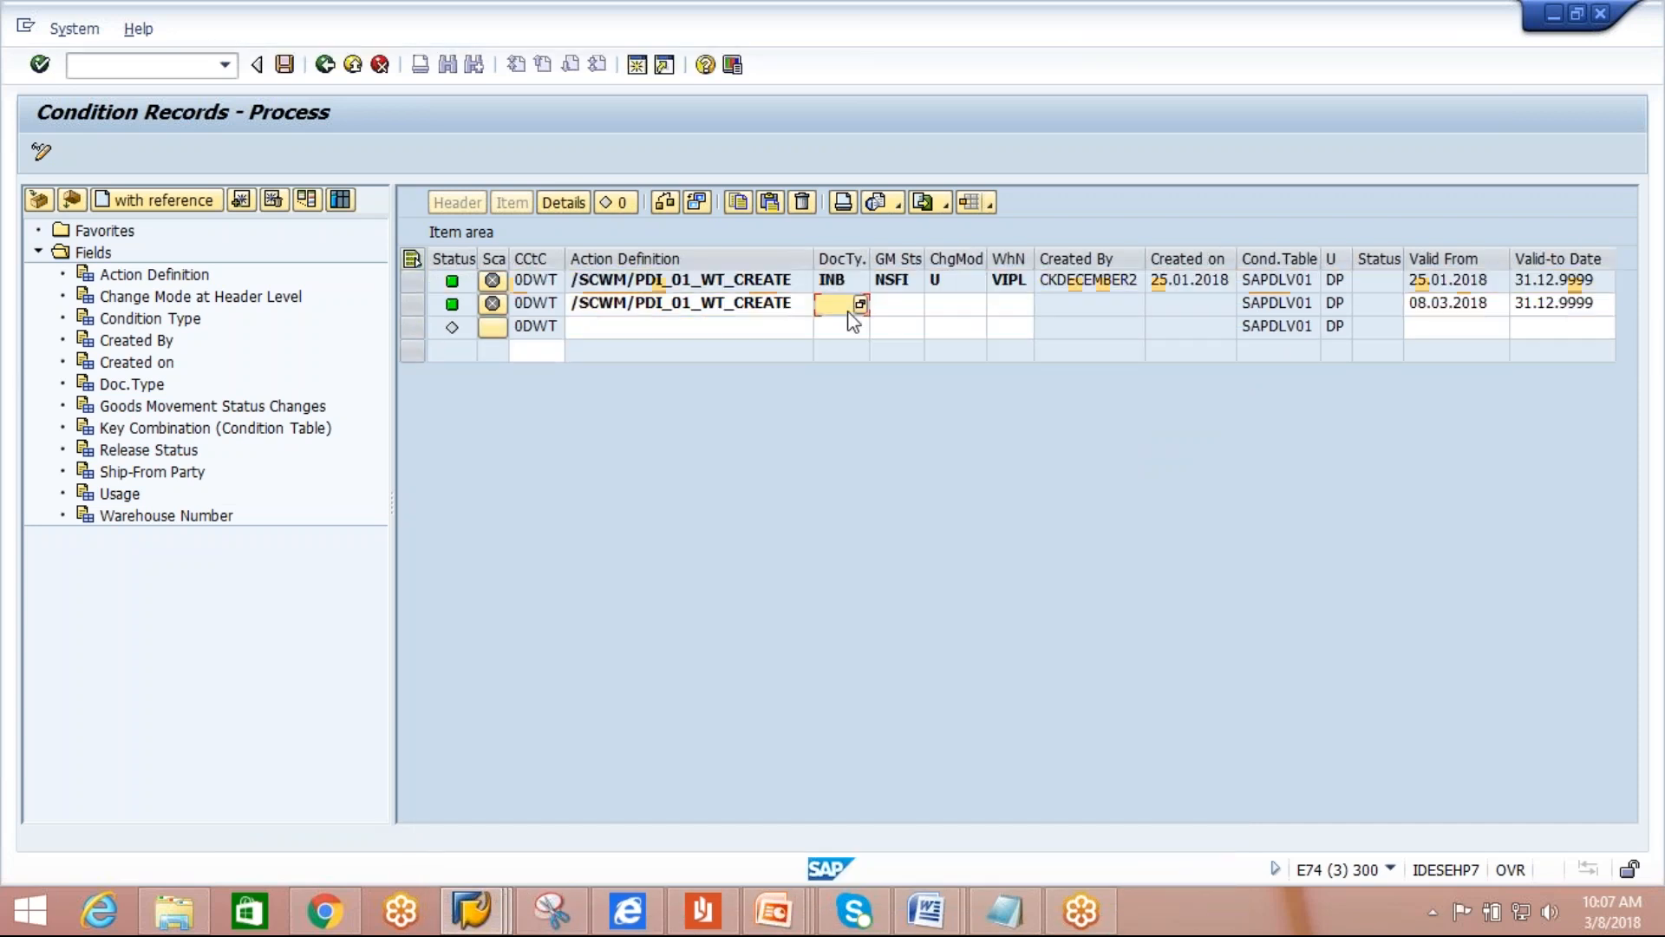
left_click(861, 304)
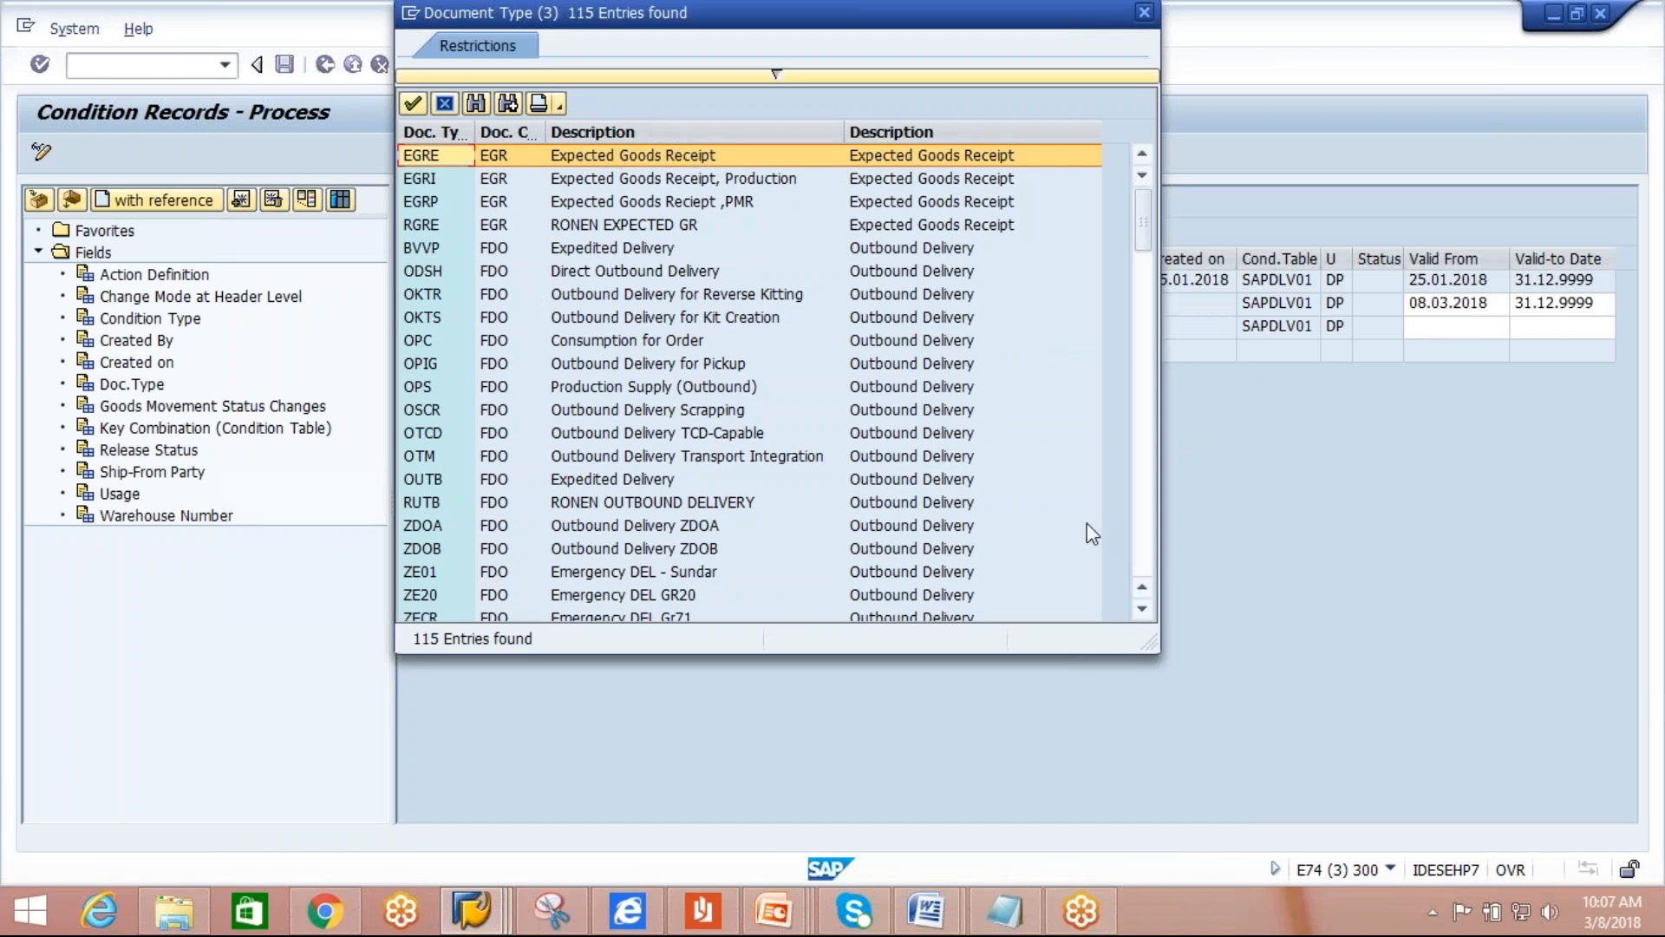
left_click(1143, 612)
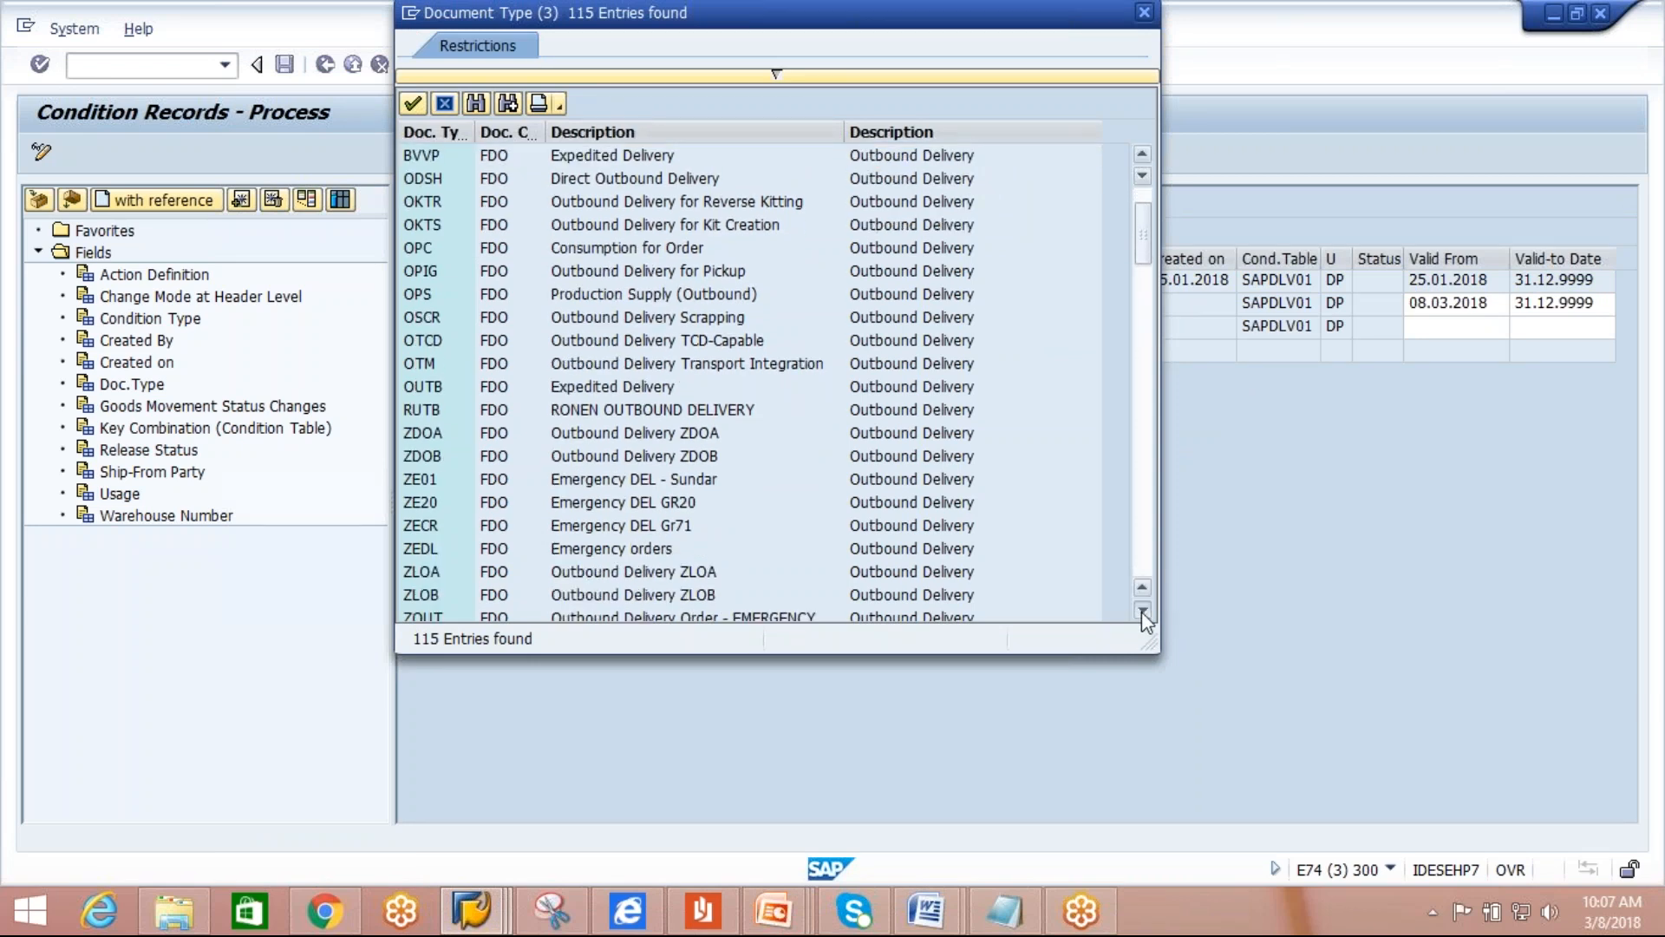
left_click_drag(1142, 612, 1142, 612)
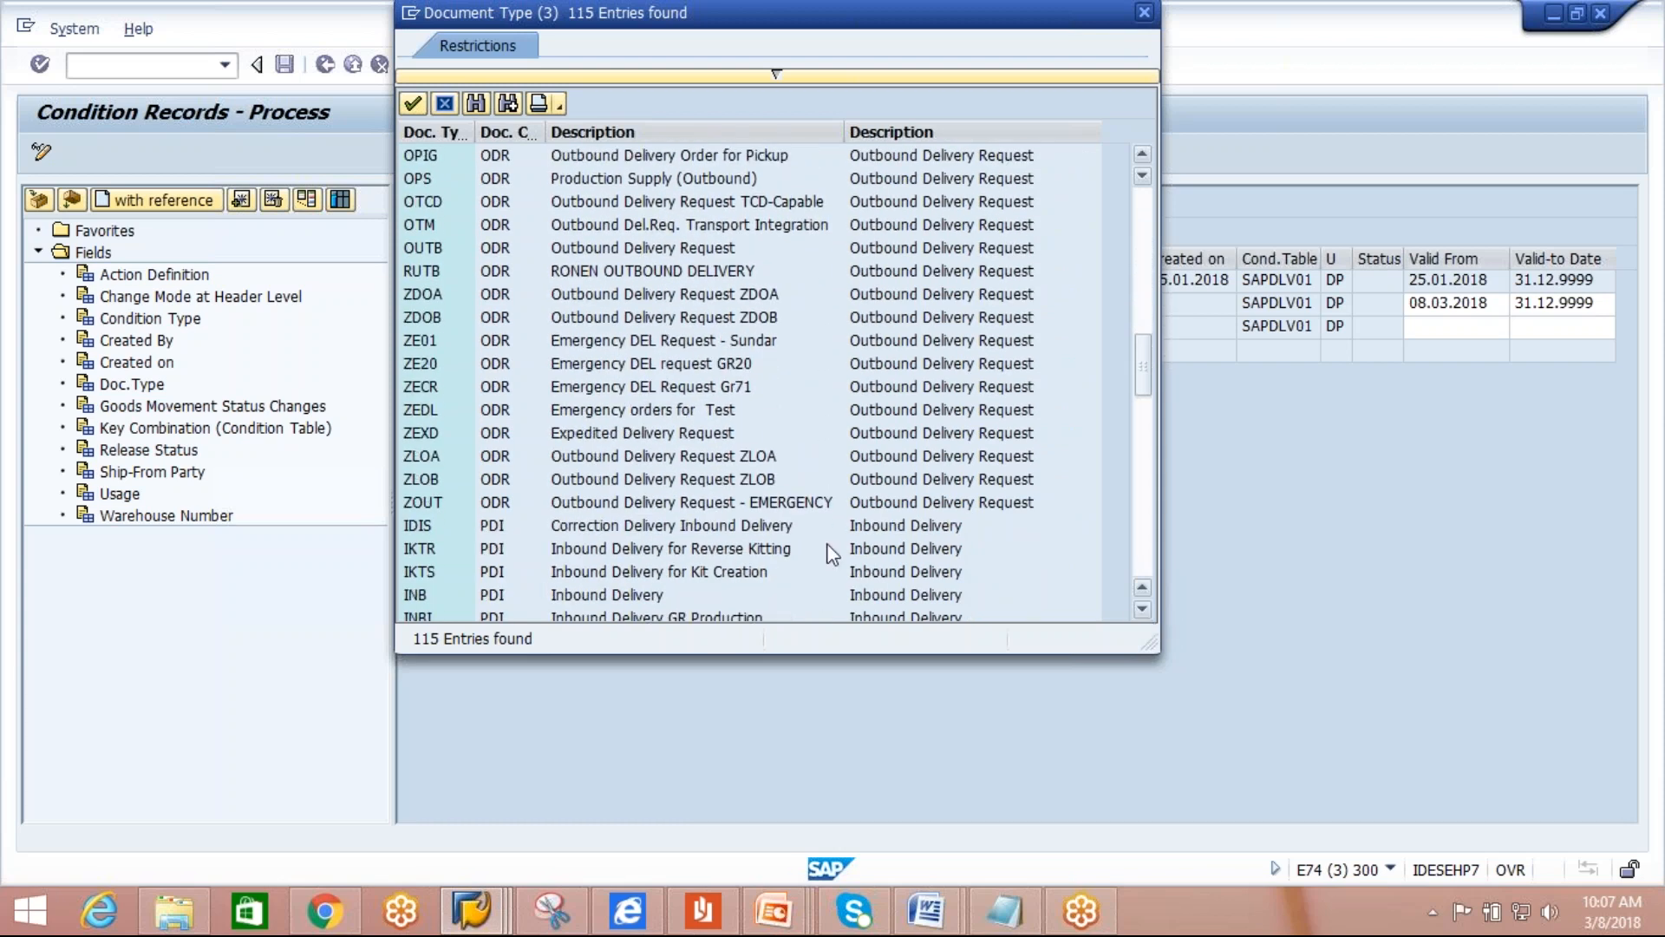
double_click(524, 595)
Set the new record's goods movement status change to NSFI, Not Started -> Completed, and its change mode to U, Object Changed.
left_click(917, 309)
left_click(915, 304)
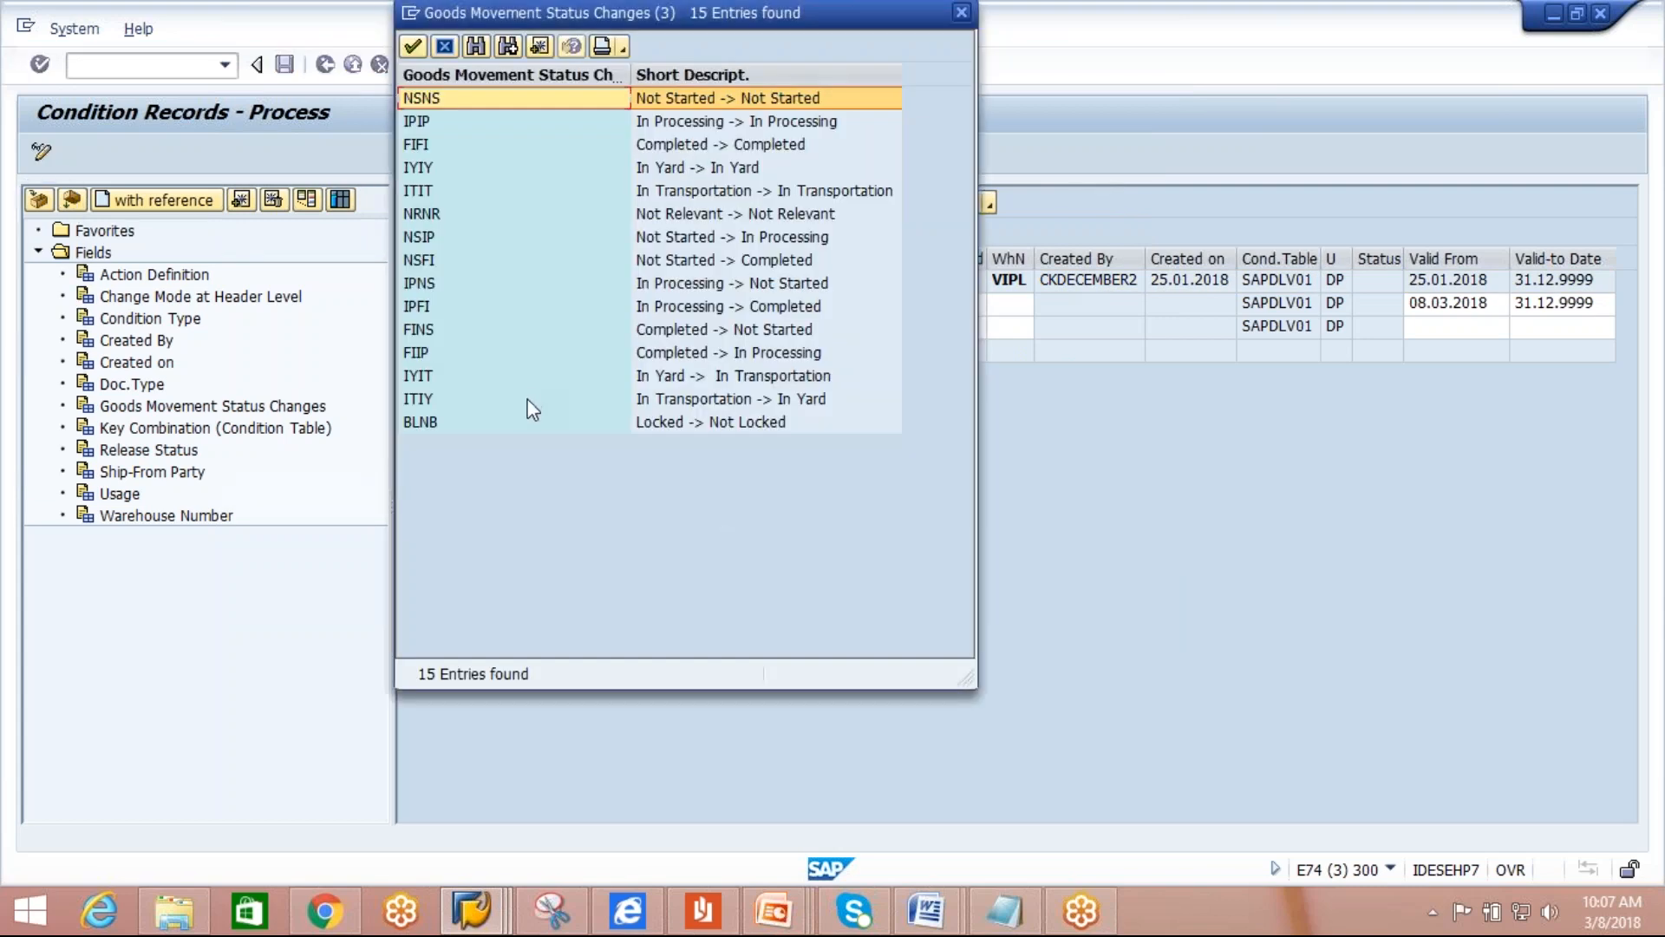
left_click(721, 268)
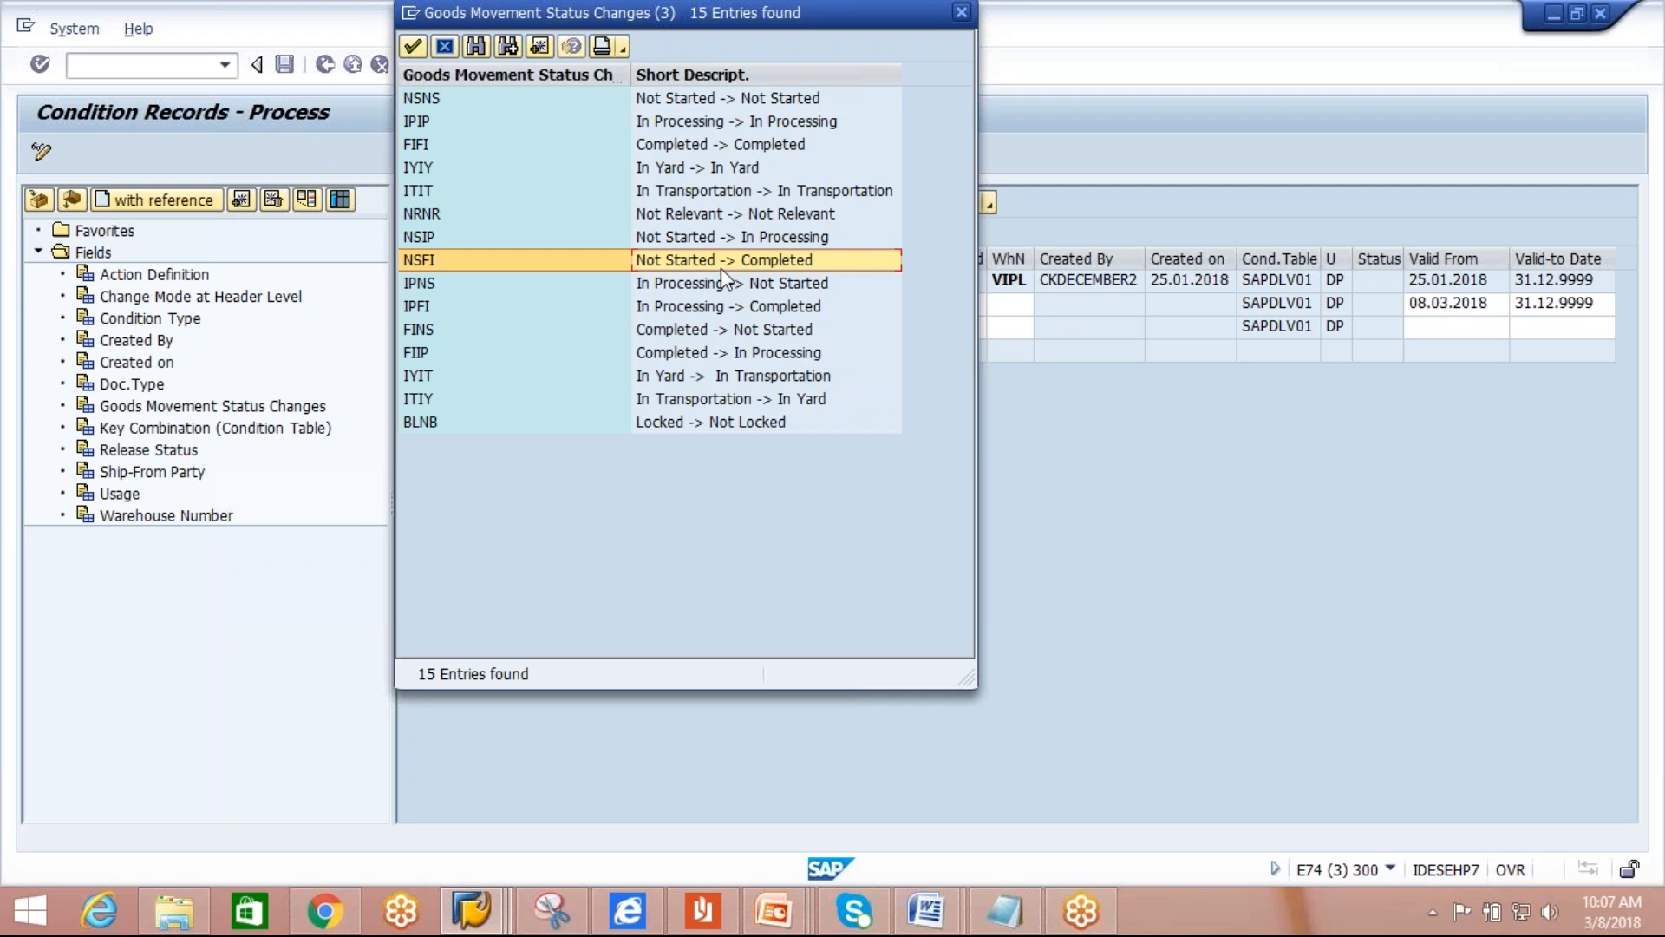
double_click(721, 268)
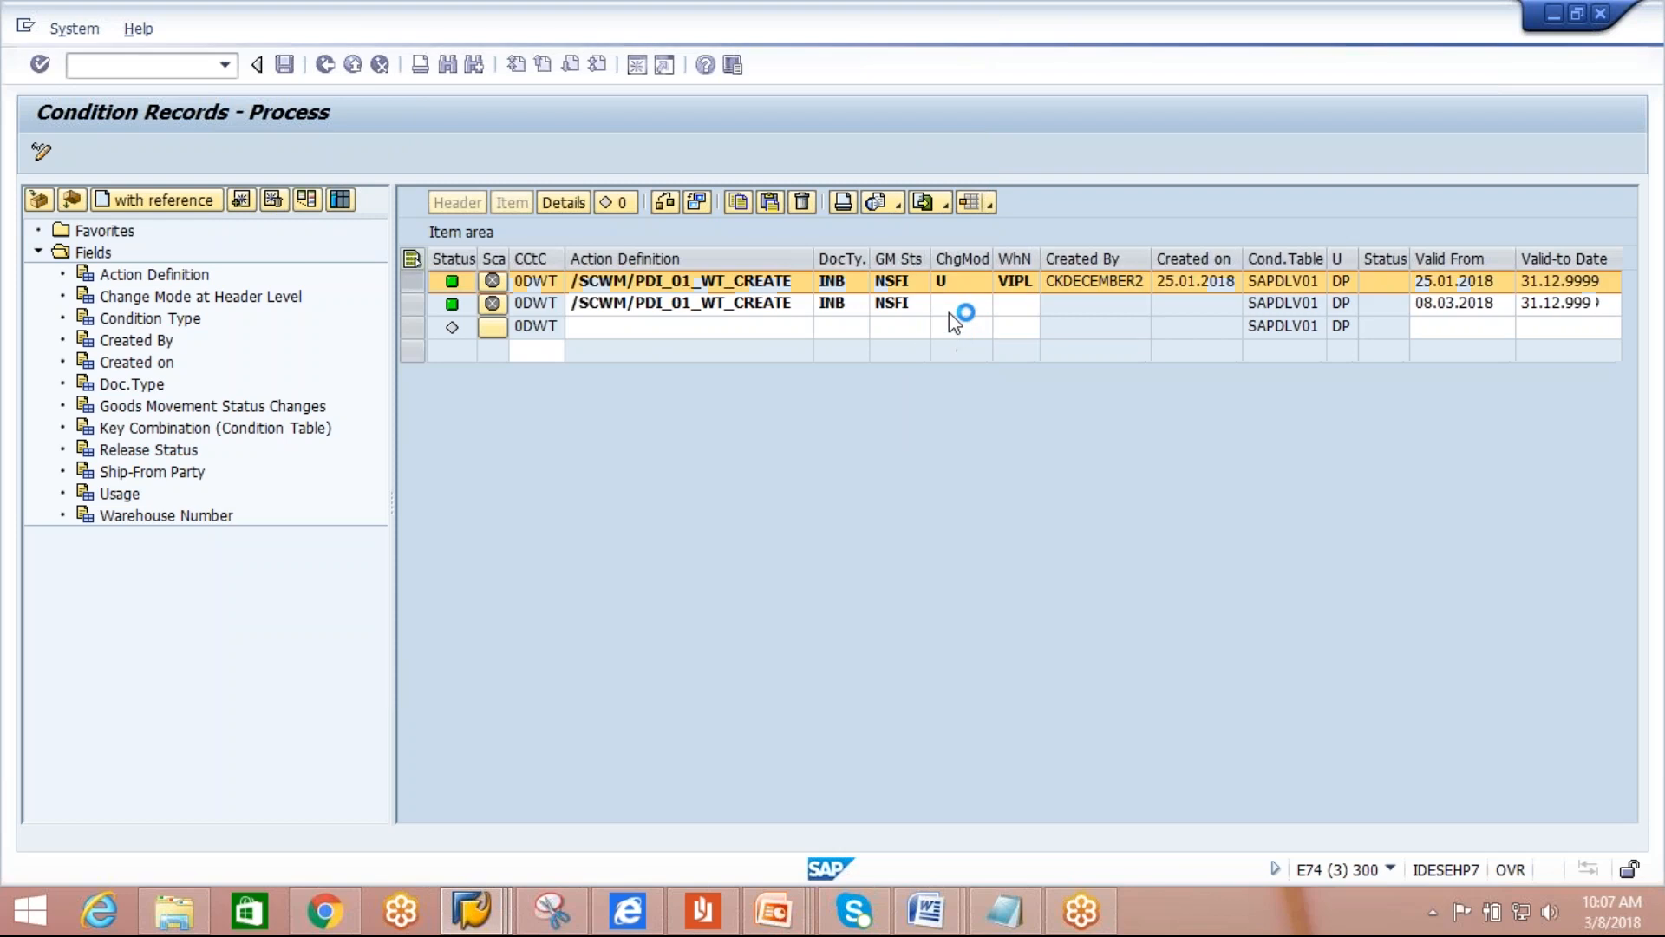
left_click(976, 305)
left_click(984, 305)
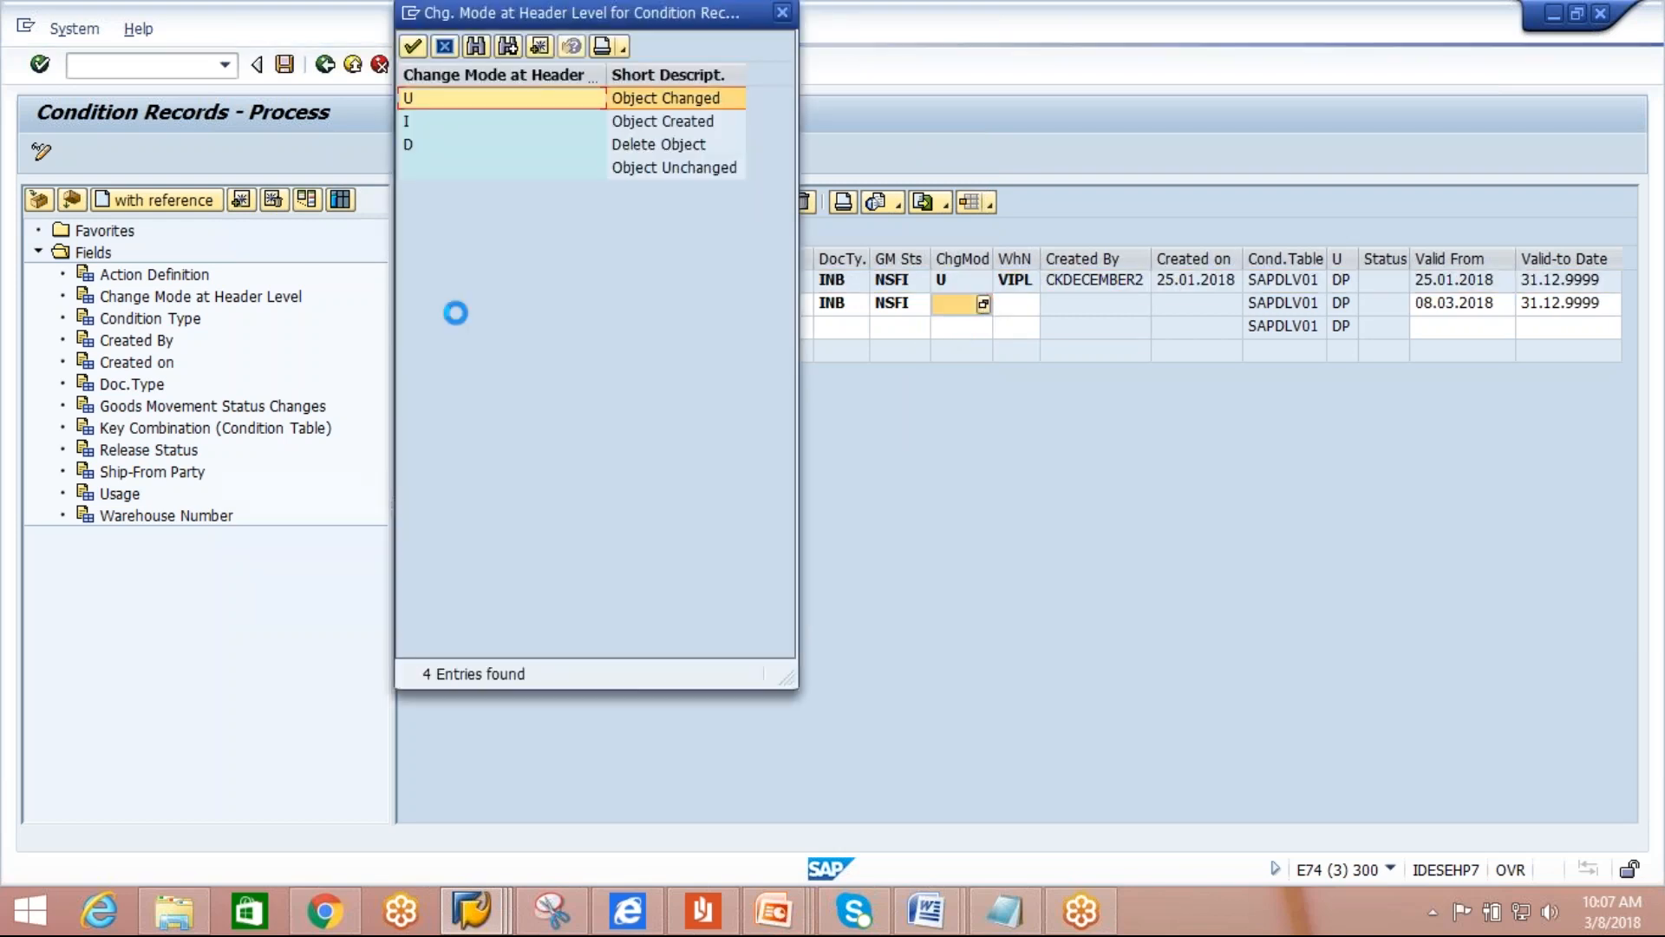
double_click(668, 103)
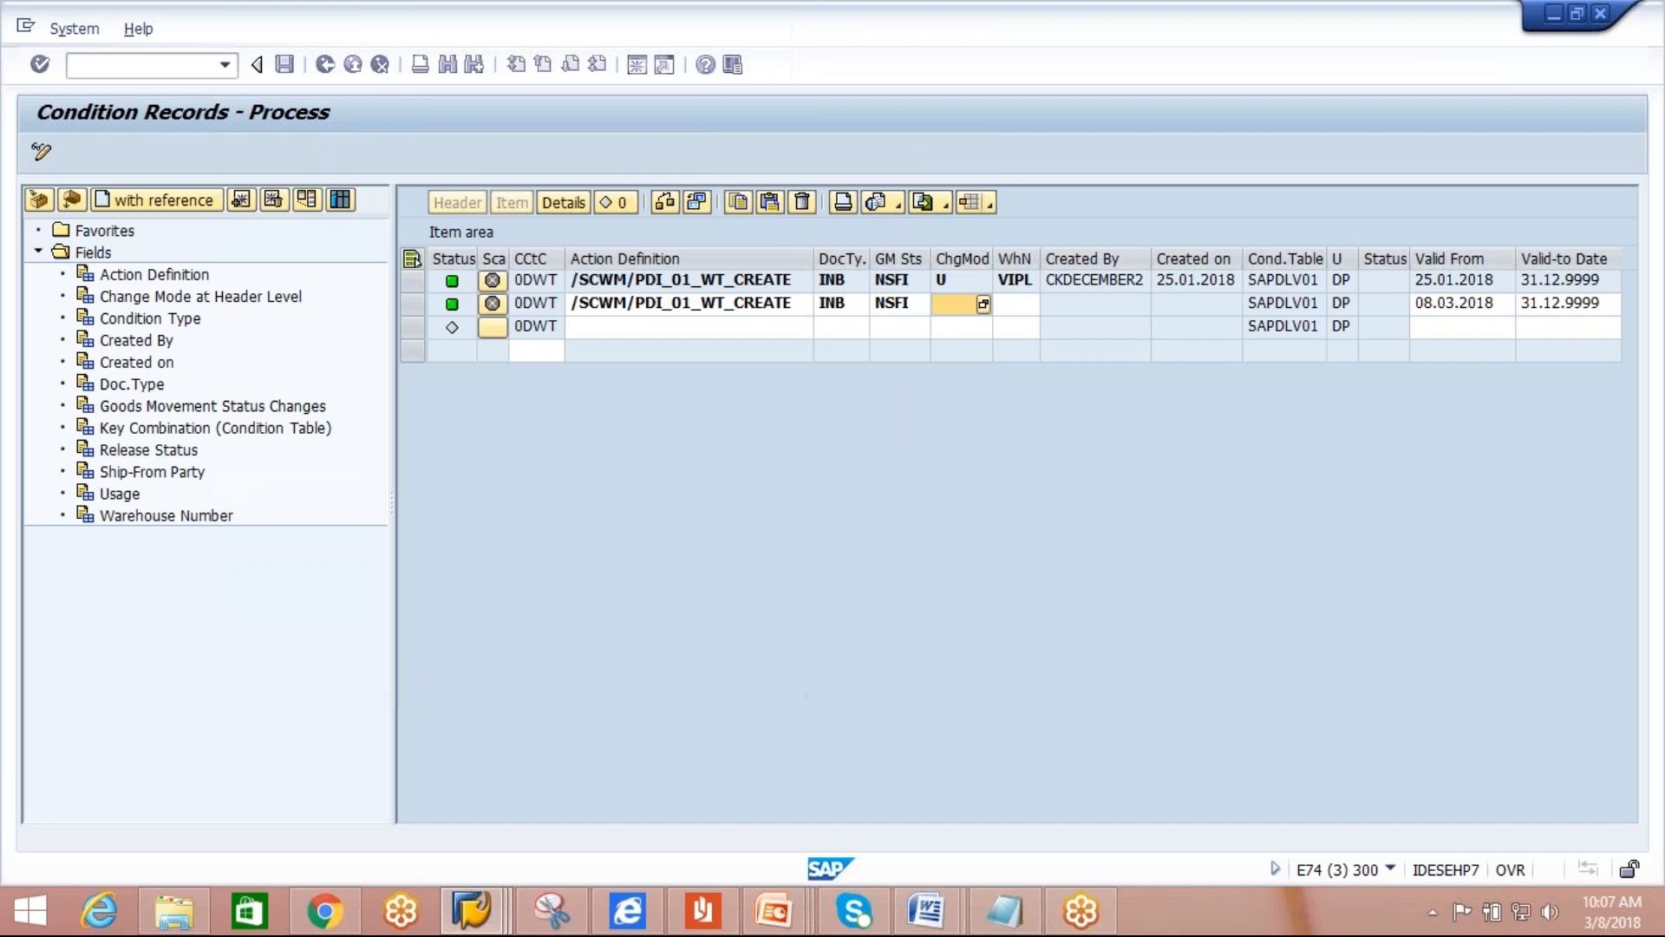
Assign warehouse number AIPL to the new condition record and save the condition records.
left_click(1004, 305)
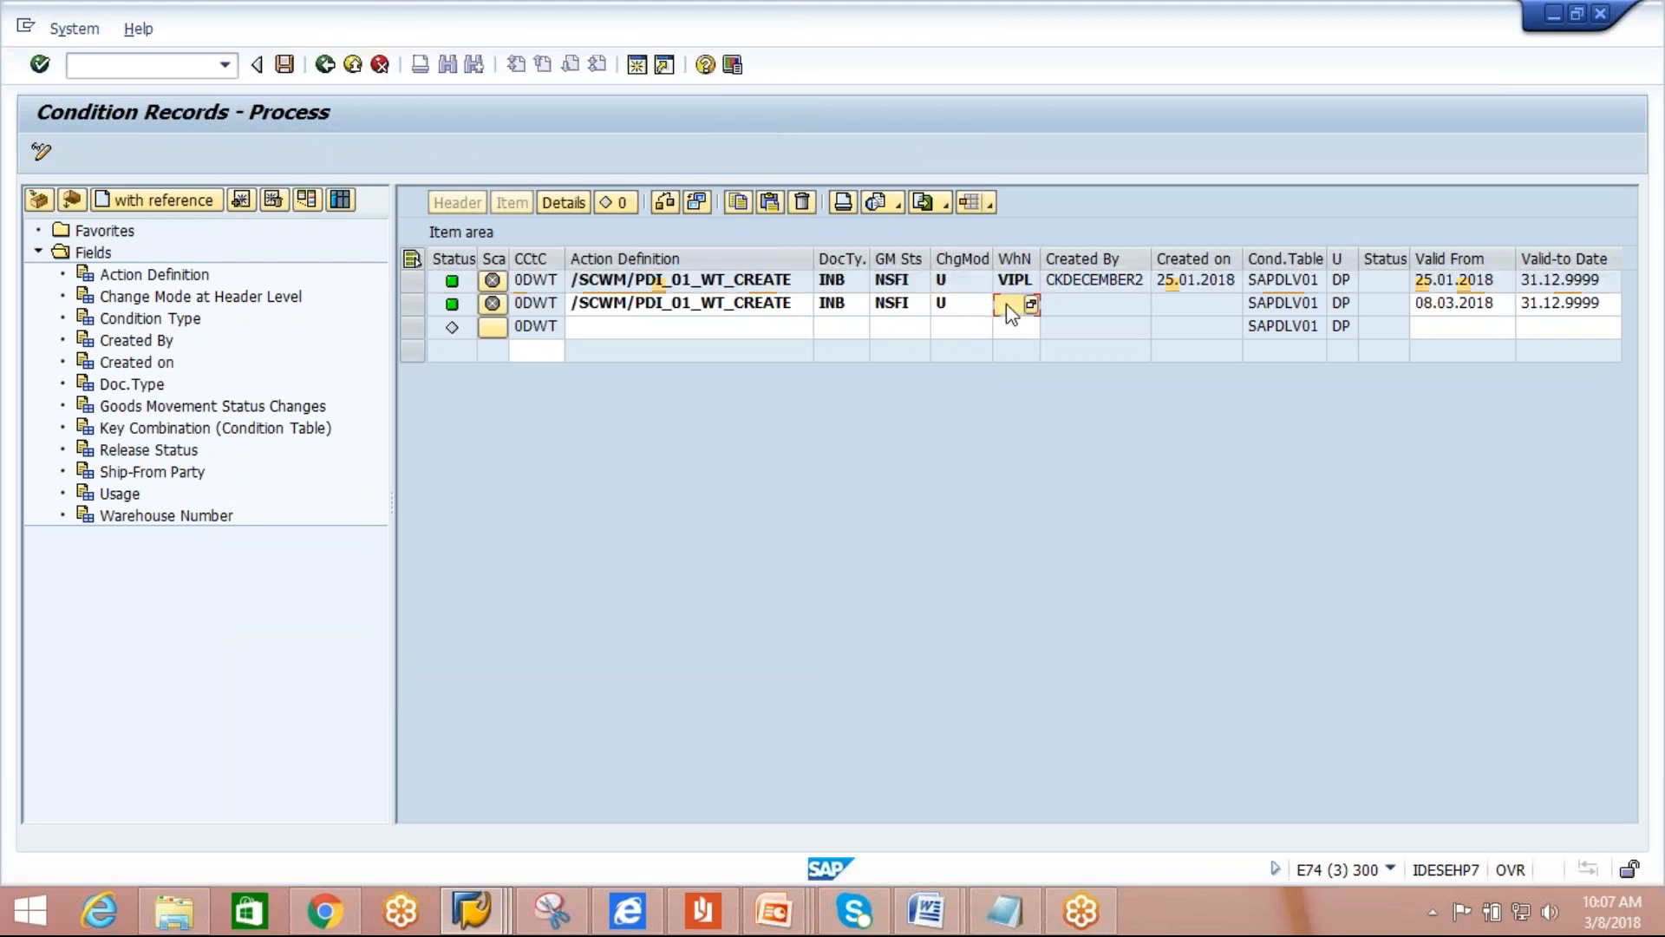
type("VIP")
type("L")
key("Return")
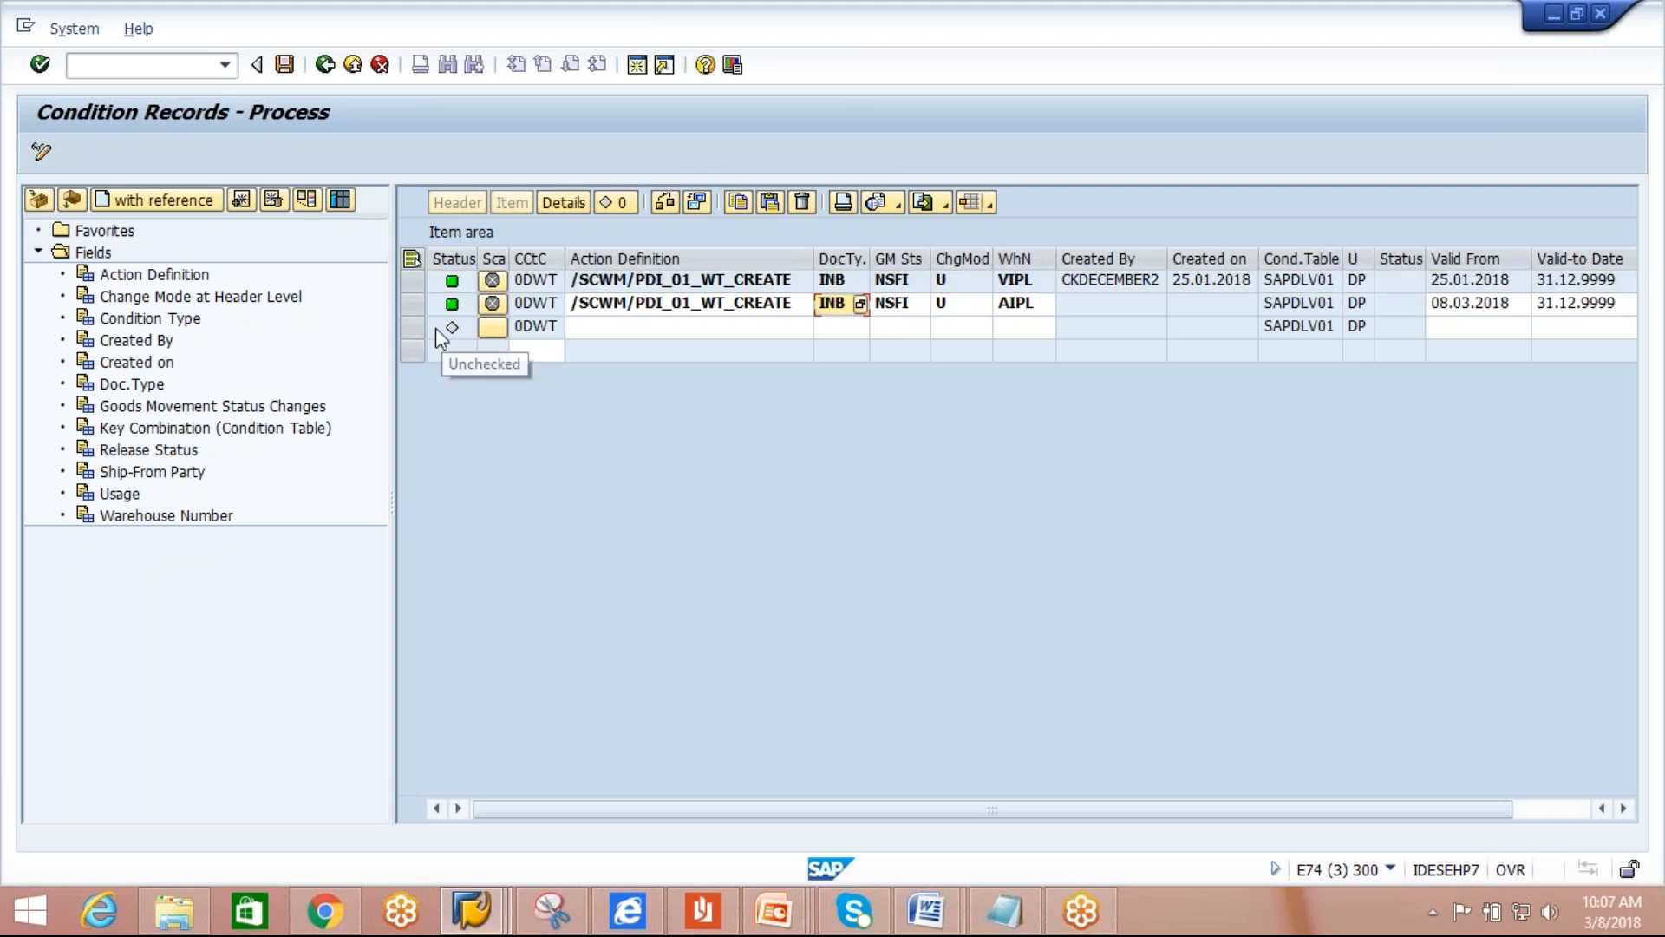
left_click(412, 304)
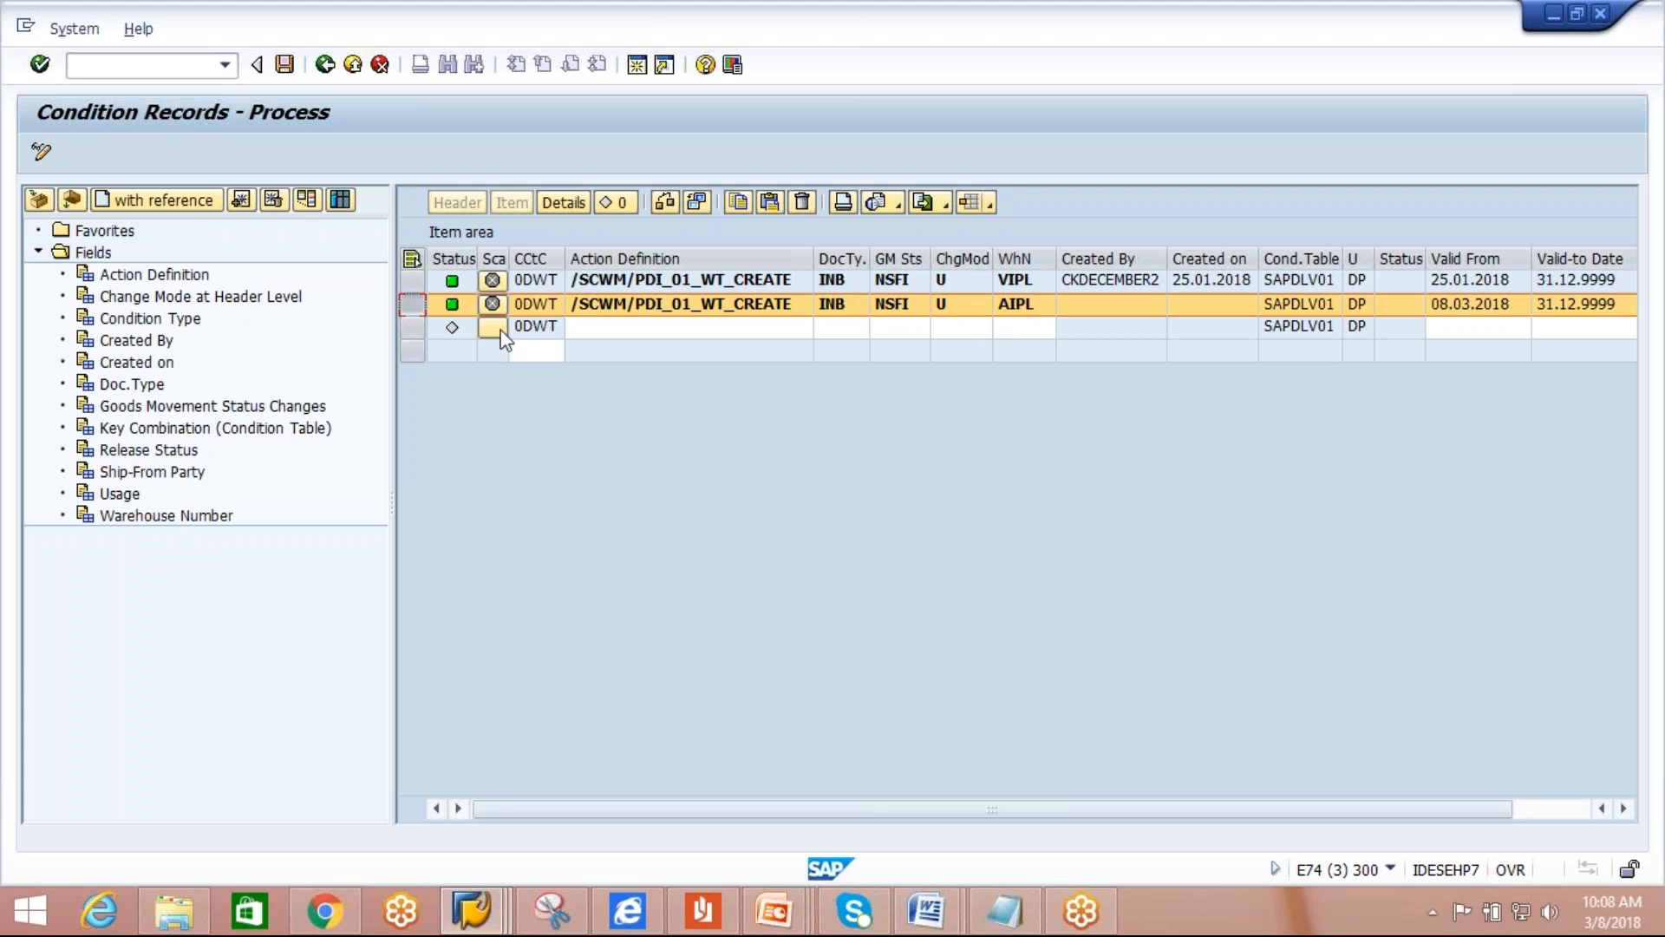
left_click(285, 67)
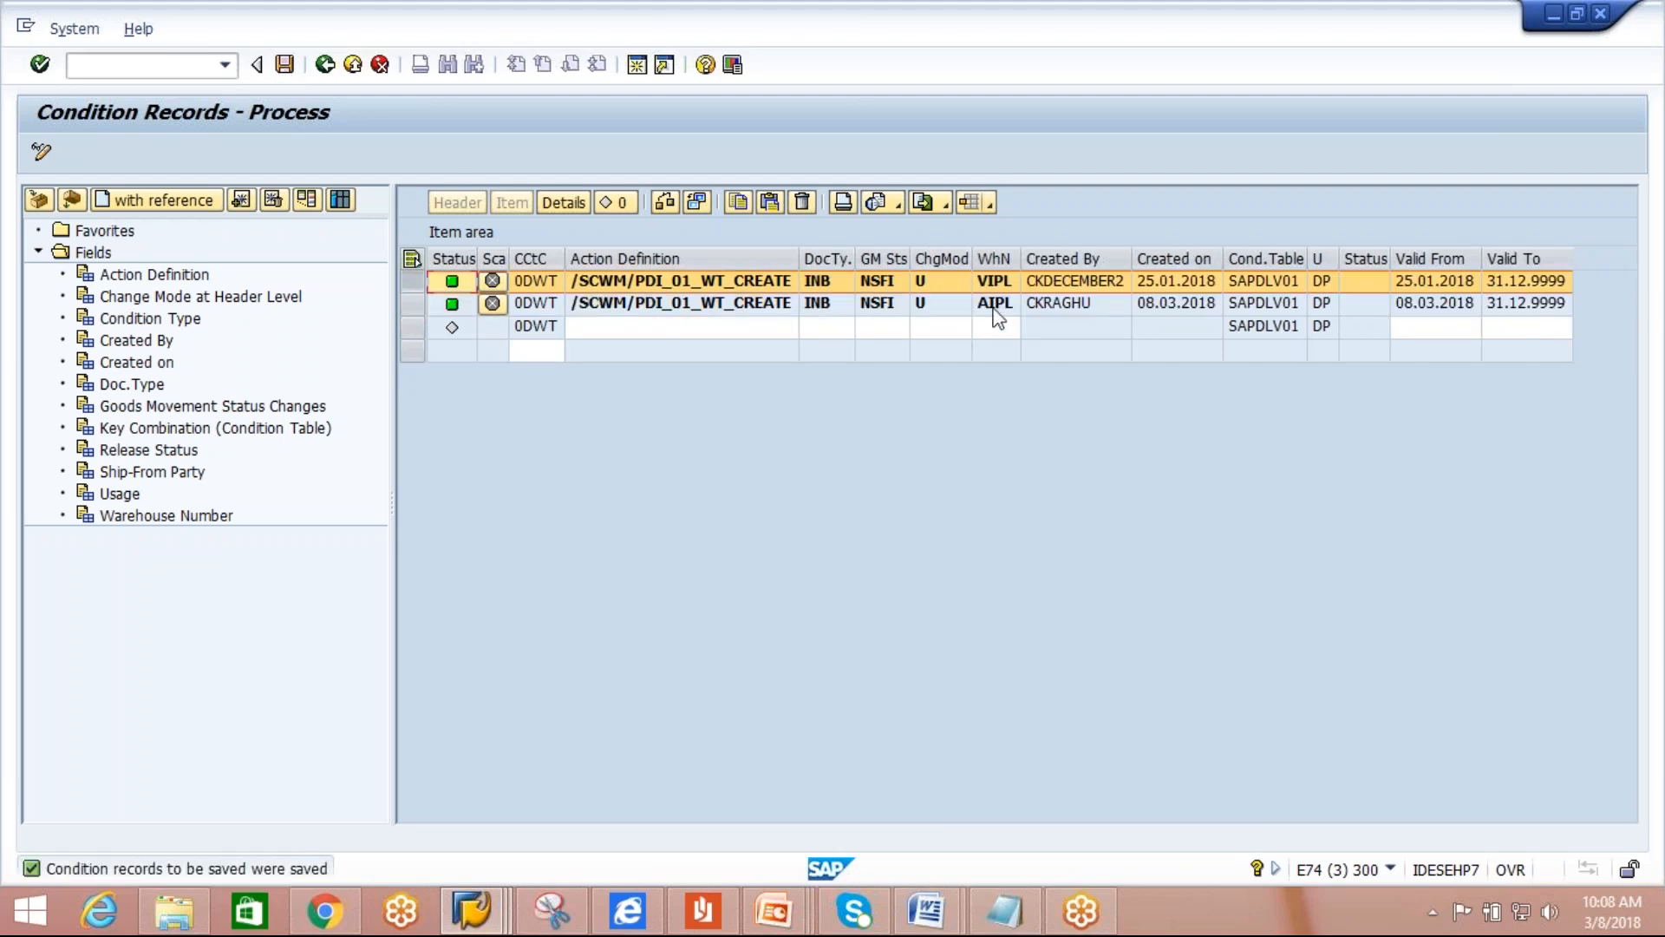
Switch to the ERP shipping notification session, leave the delivery display and start transaction VL31N.
left_click(473, 911)
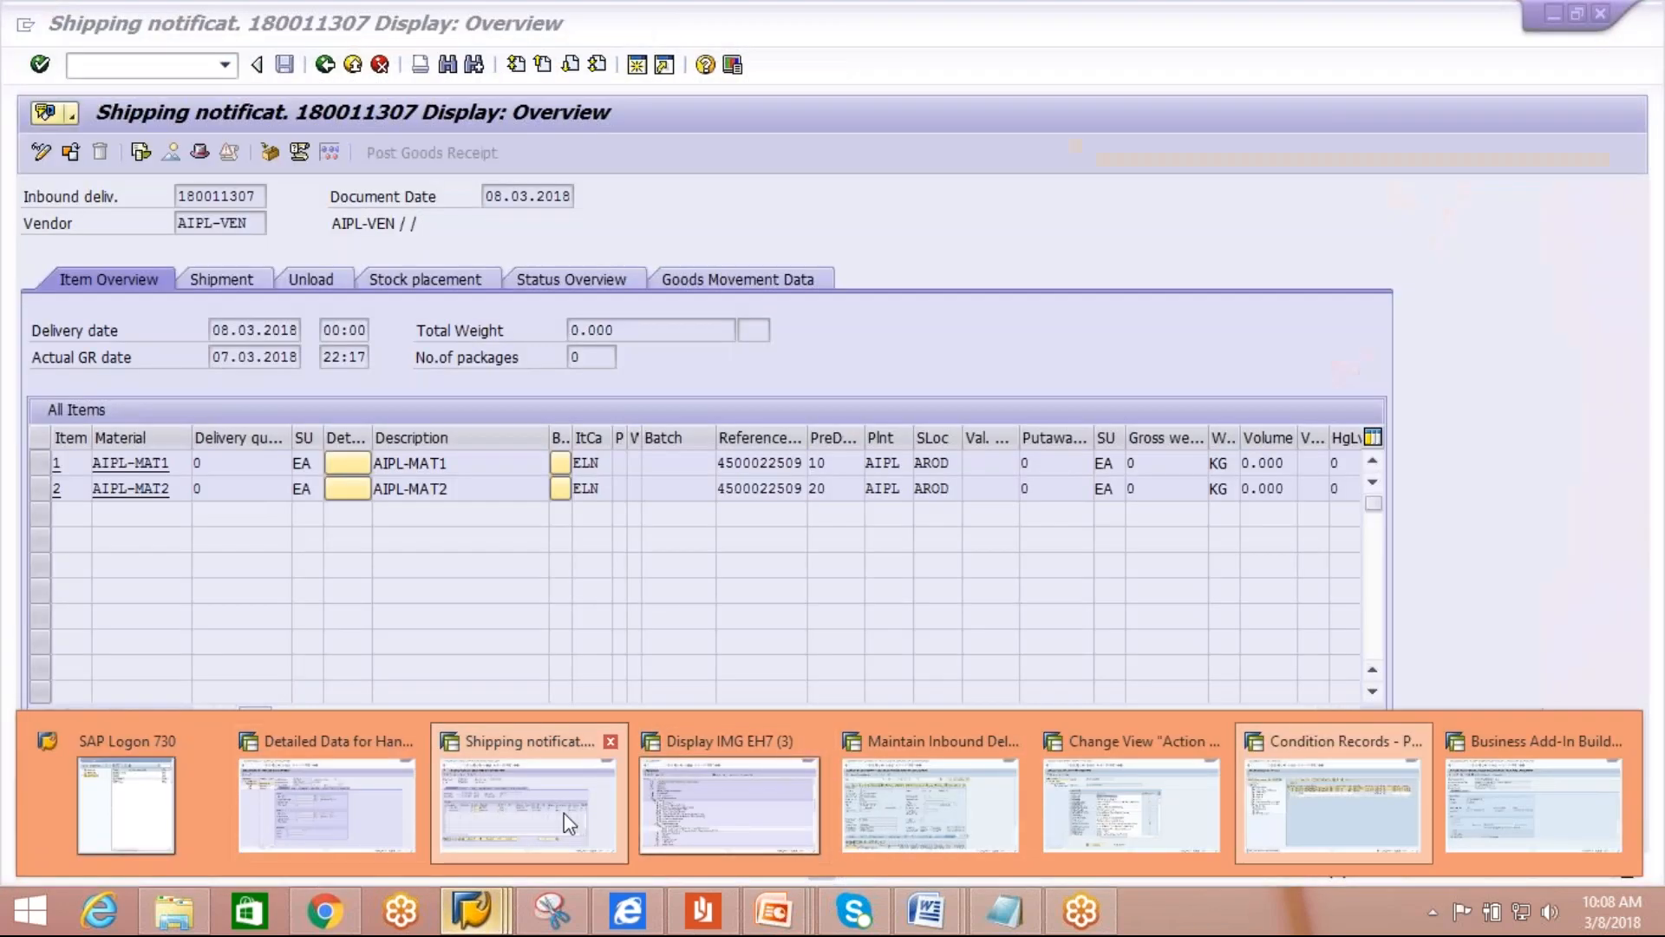
left_click(564, 813)
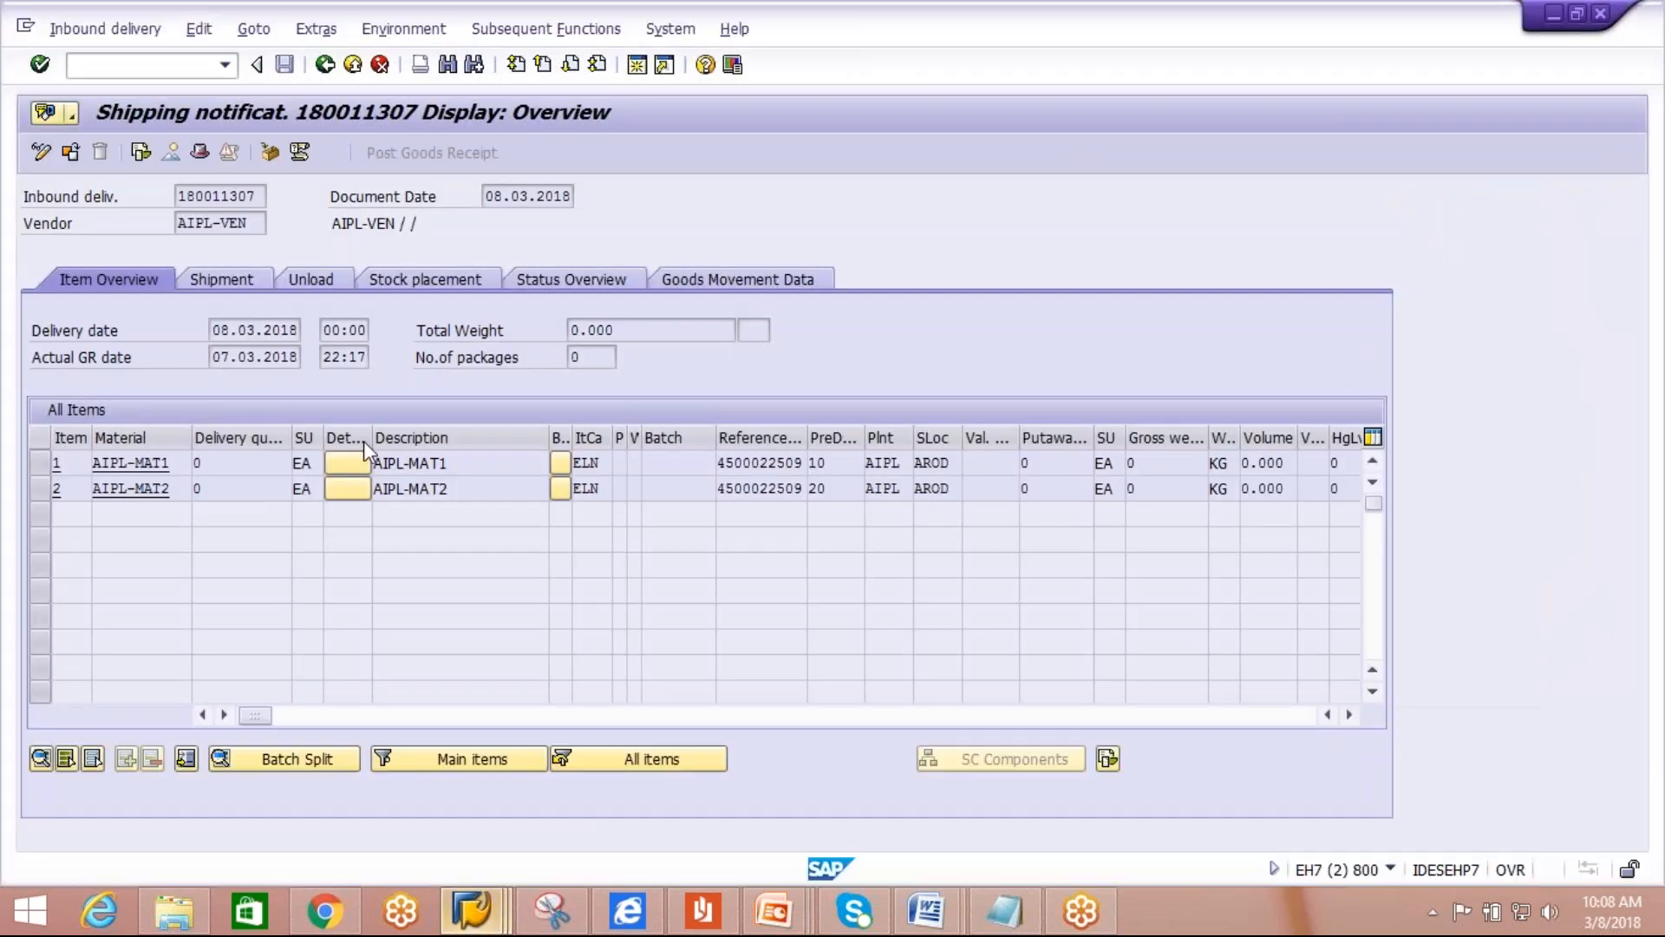
left_click(326, 66)
left_click(326, 65)
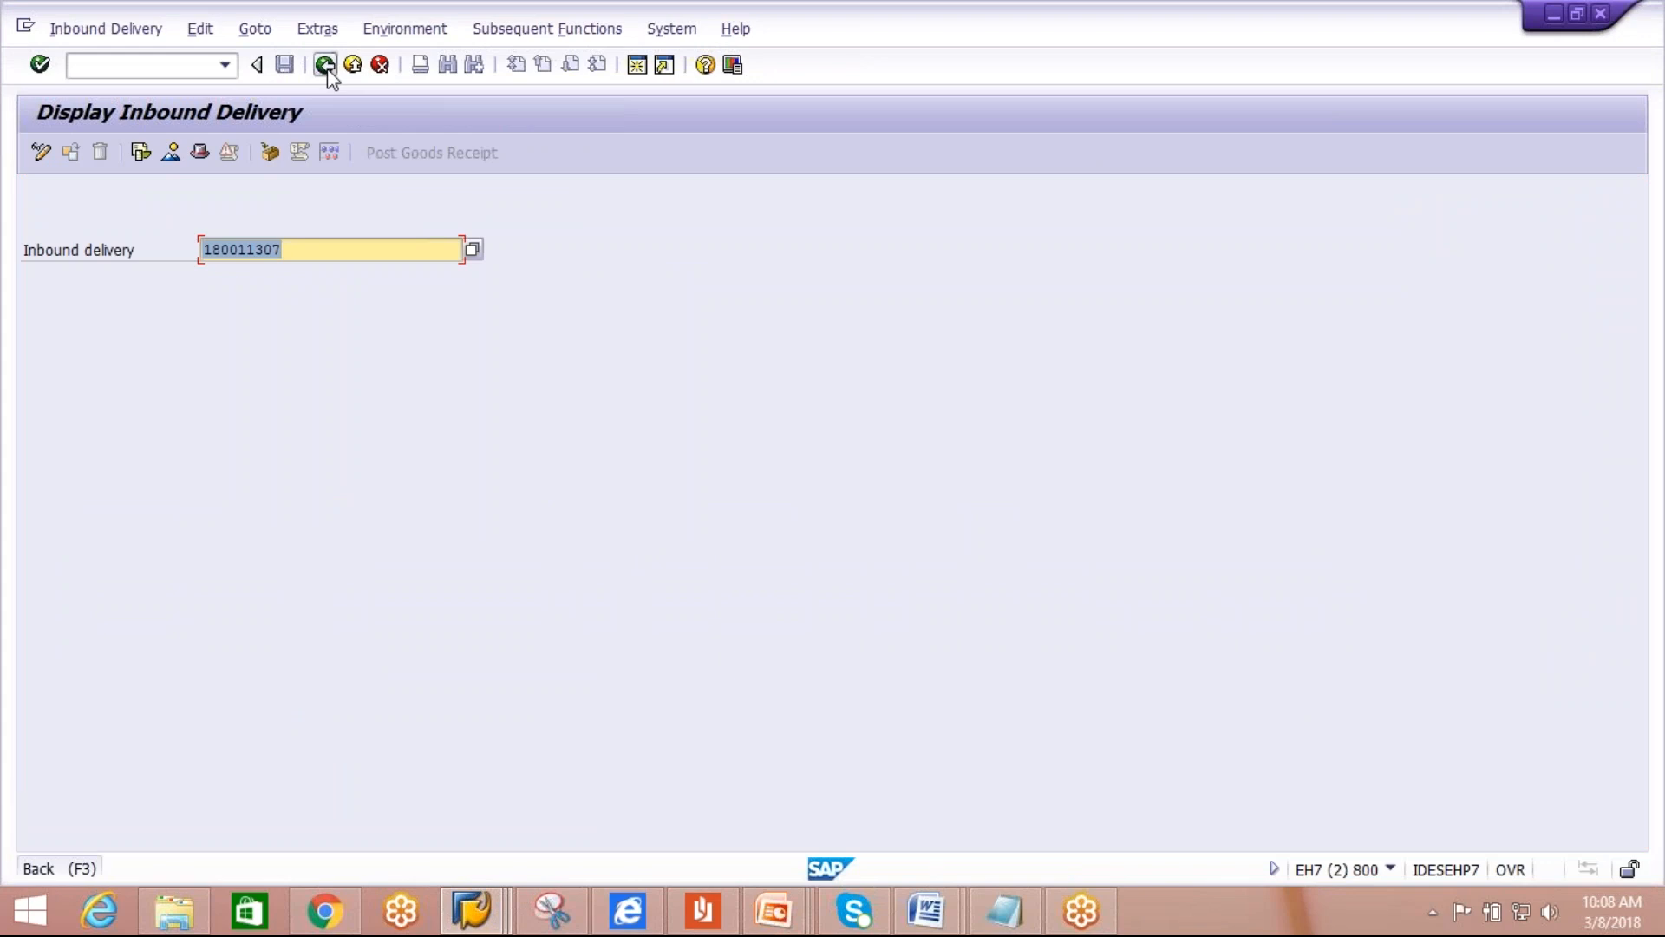
type("vl31n")
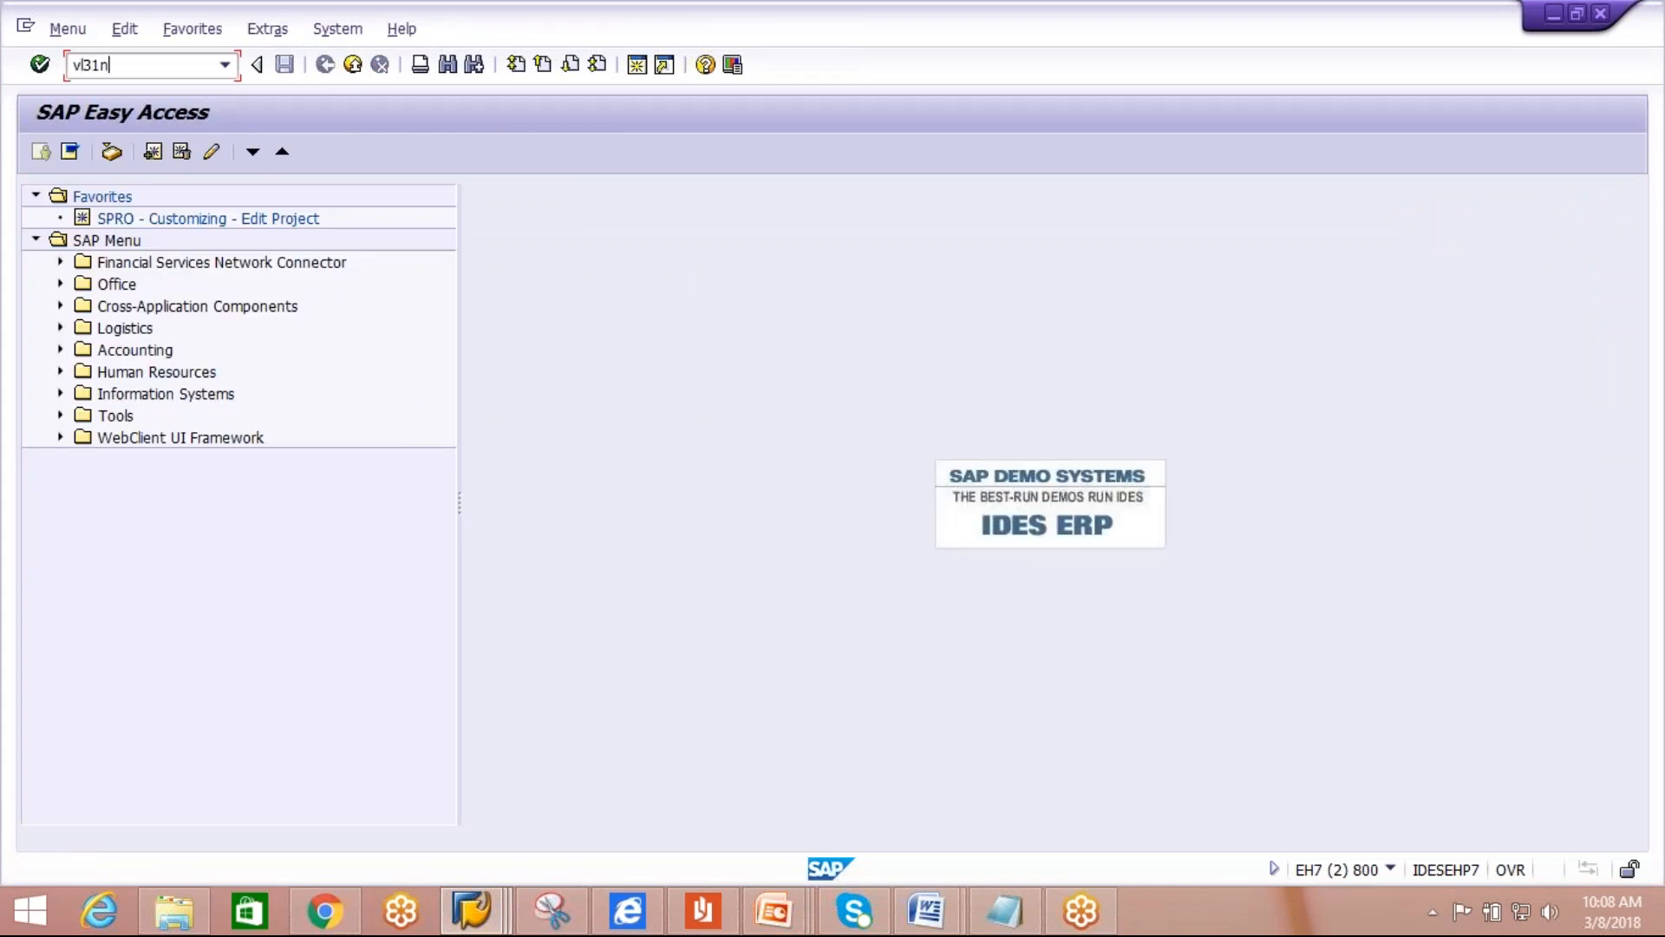
key("Return")
Replace the PPF suffix of the inbound delivery's external ID with AUTO WT-01 and proceed to the item overview.
left_click(295, 383)
key("Down")
key("Return")
key("BackSpace")
key("BackSpace")
key("BackSpace")
key("BackSpace")
key("BackSpace")
key("BackSpace")
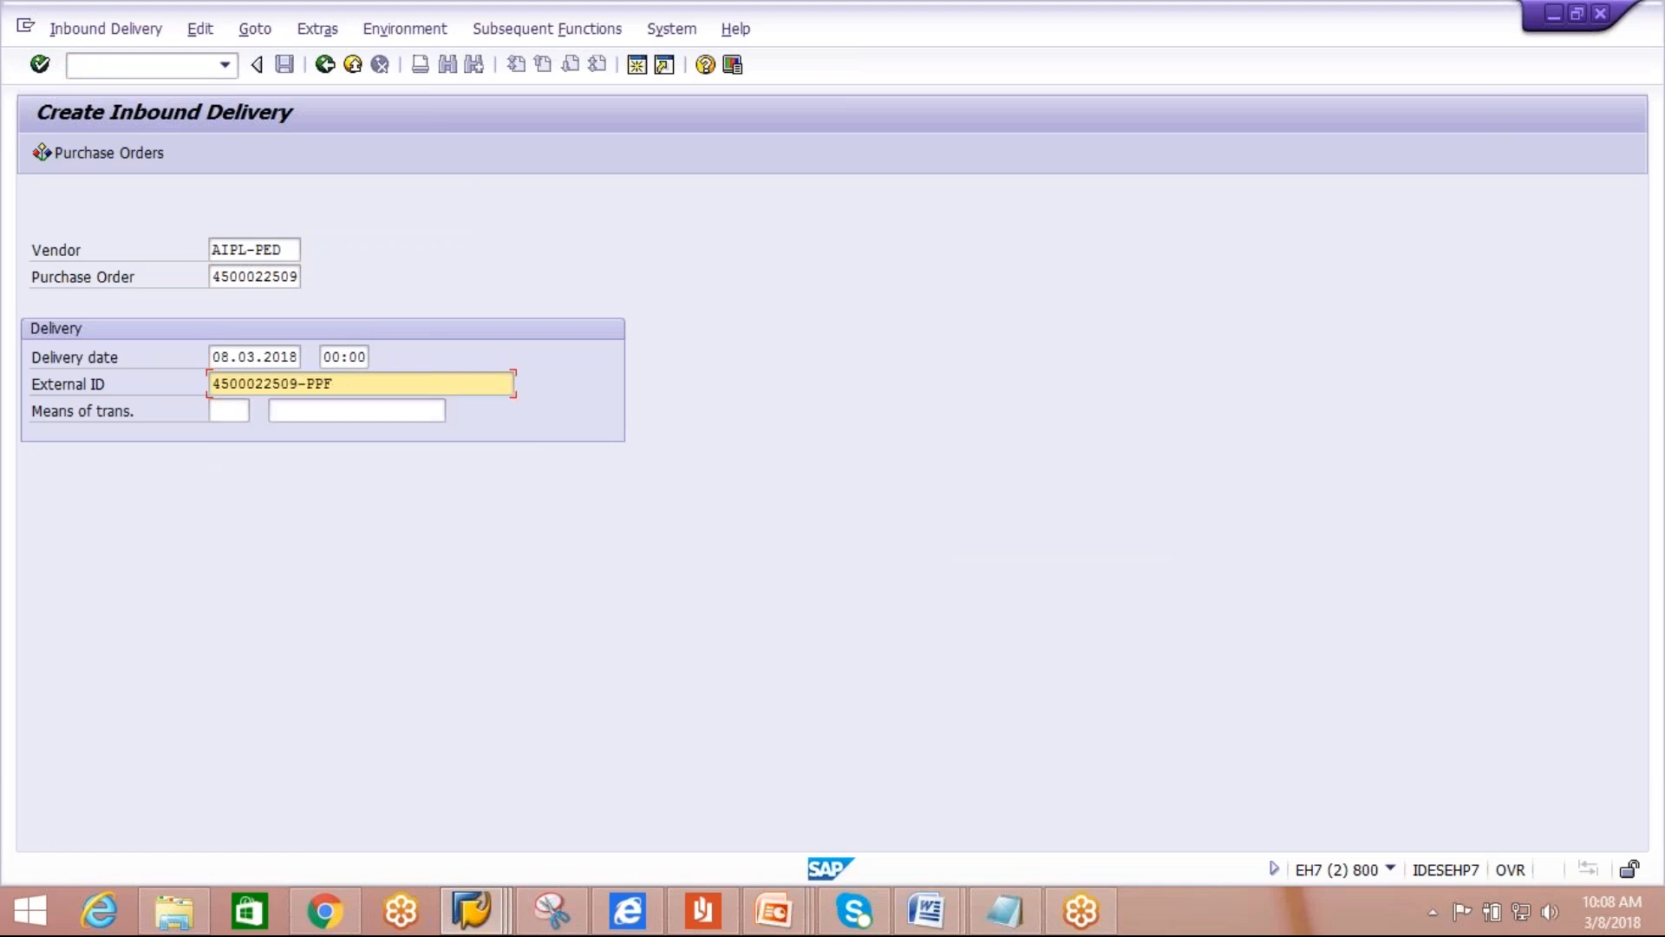
type("AUTO WT-01")
key("Return")
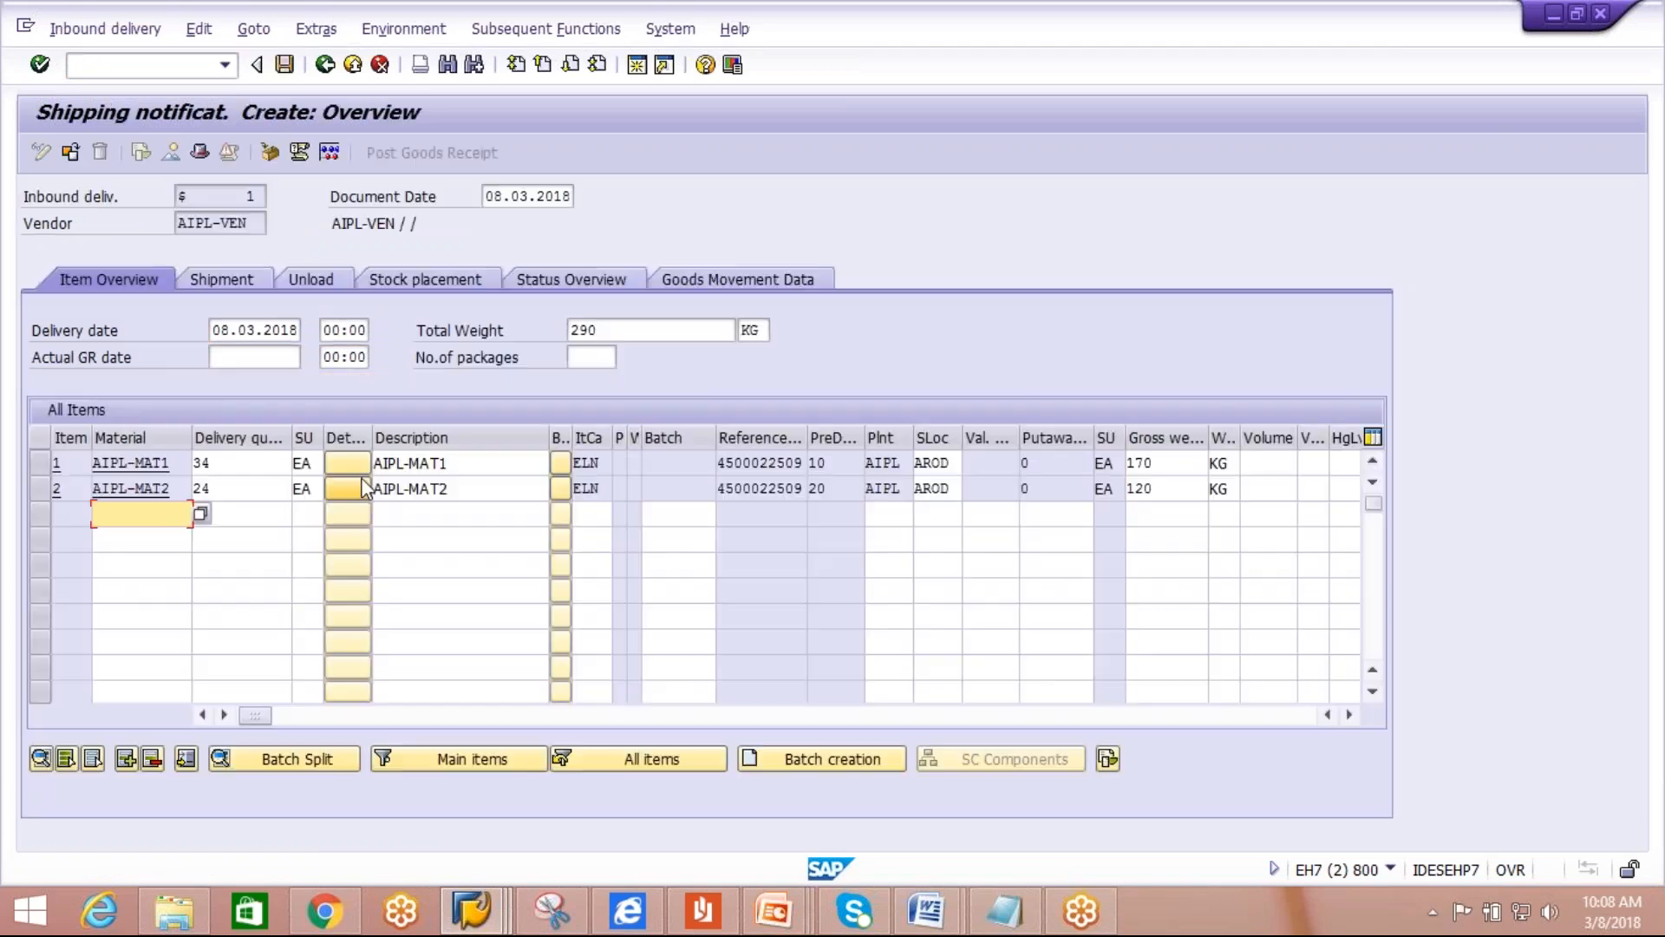
Set the delivery quantities of AIPL-MAT1 and AIPL-MAT2 to 1 each and save the inbound delivery.
left_click(261, 465)
key("BackSpace")
key("BackSpace")
type("1")
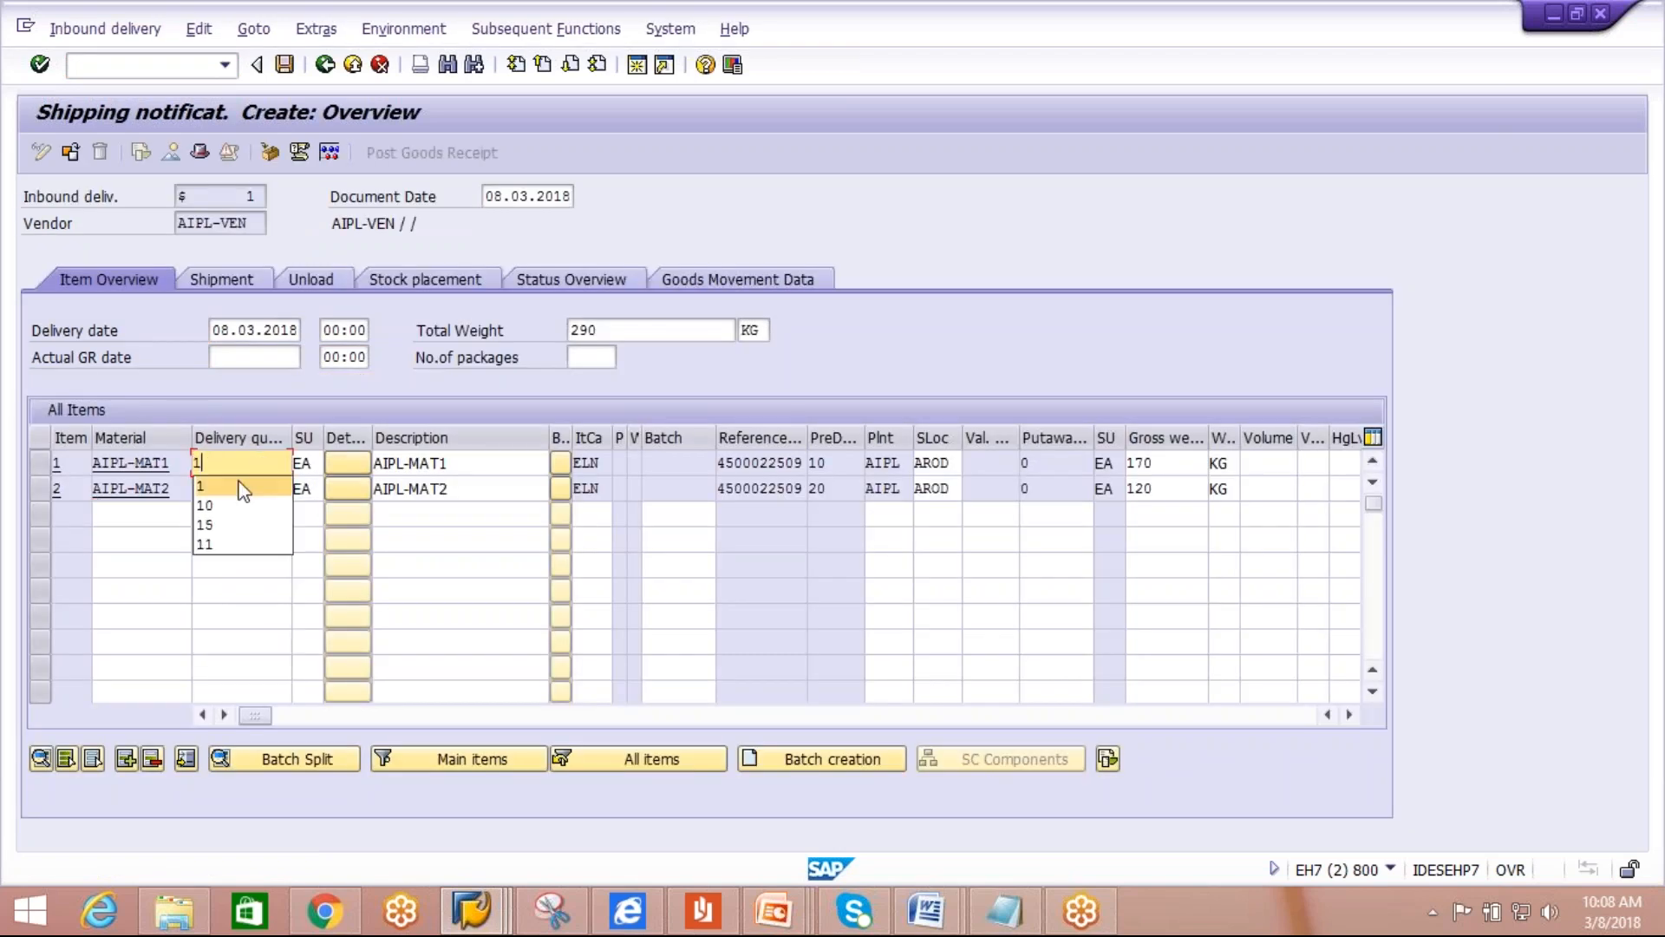
left_click(239, 484)
left_click(238, 488)
key("BackSpace")
key("BackSpace")
type("1")
left_click(222, 515)
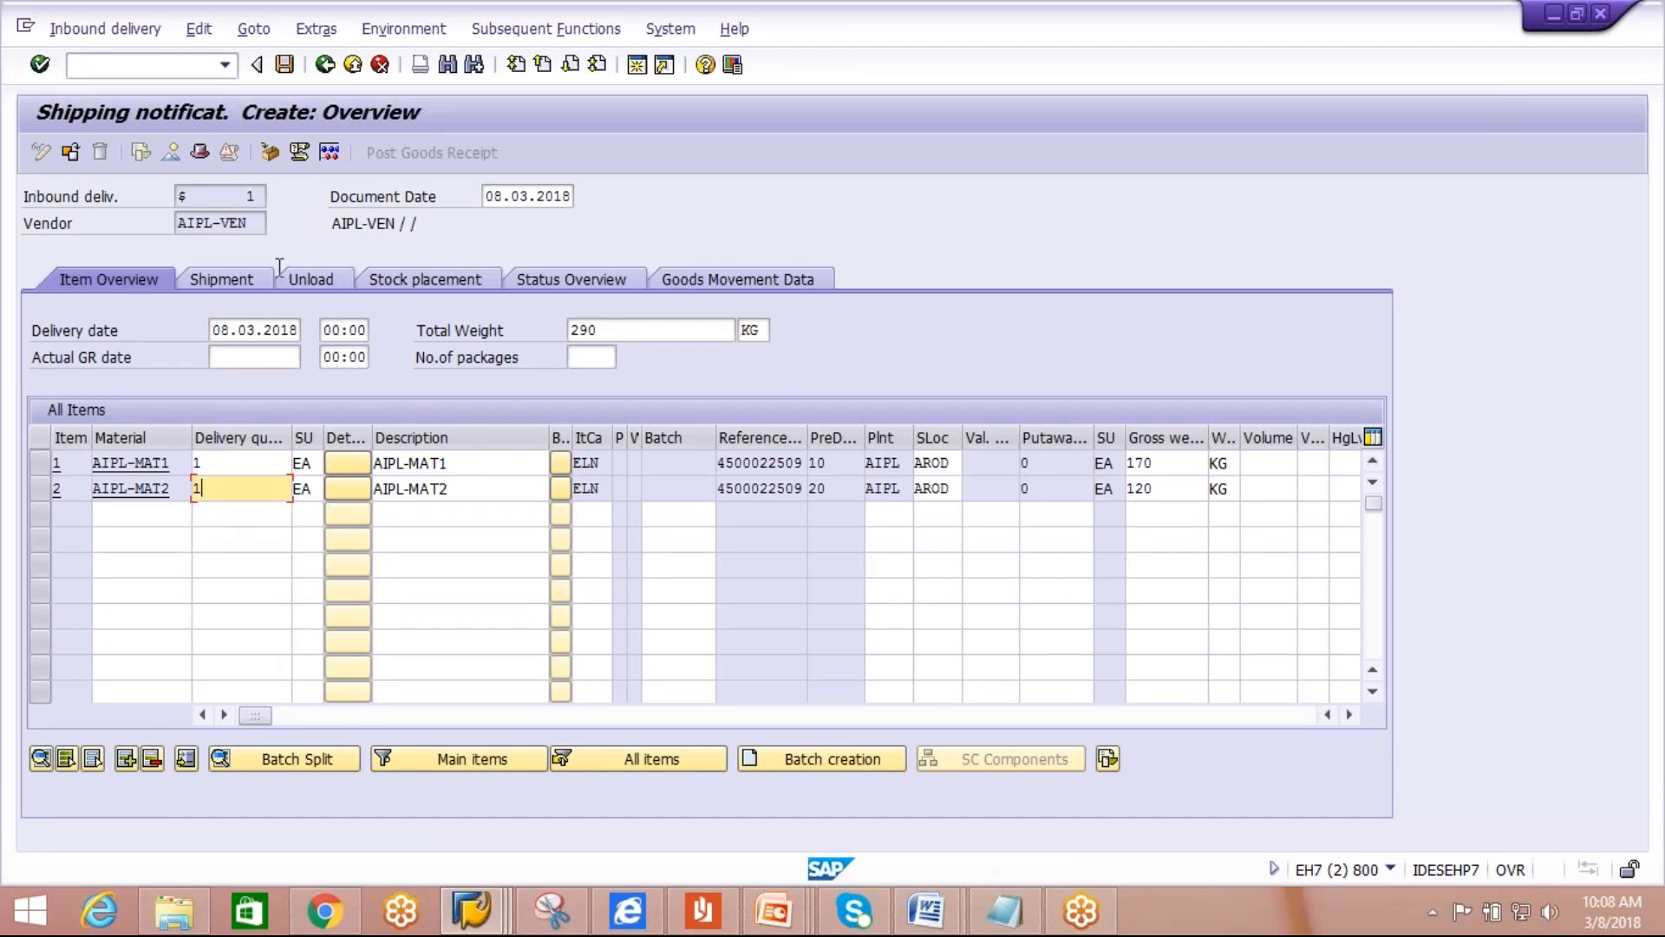
left_click(284, 64)
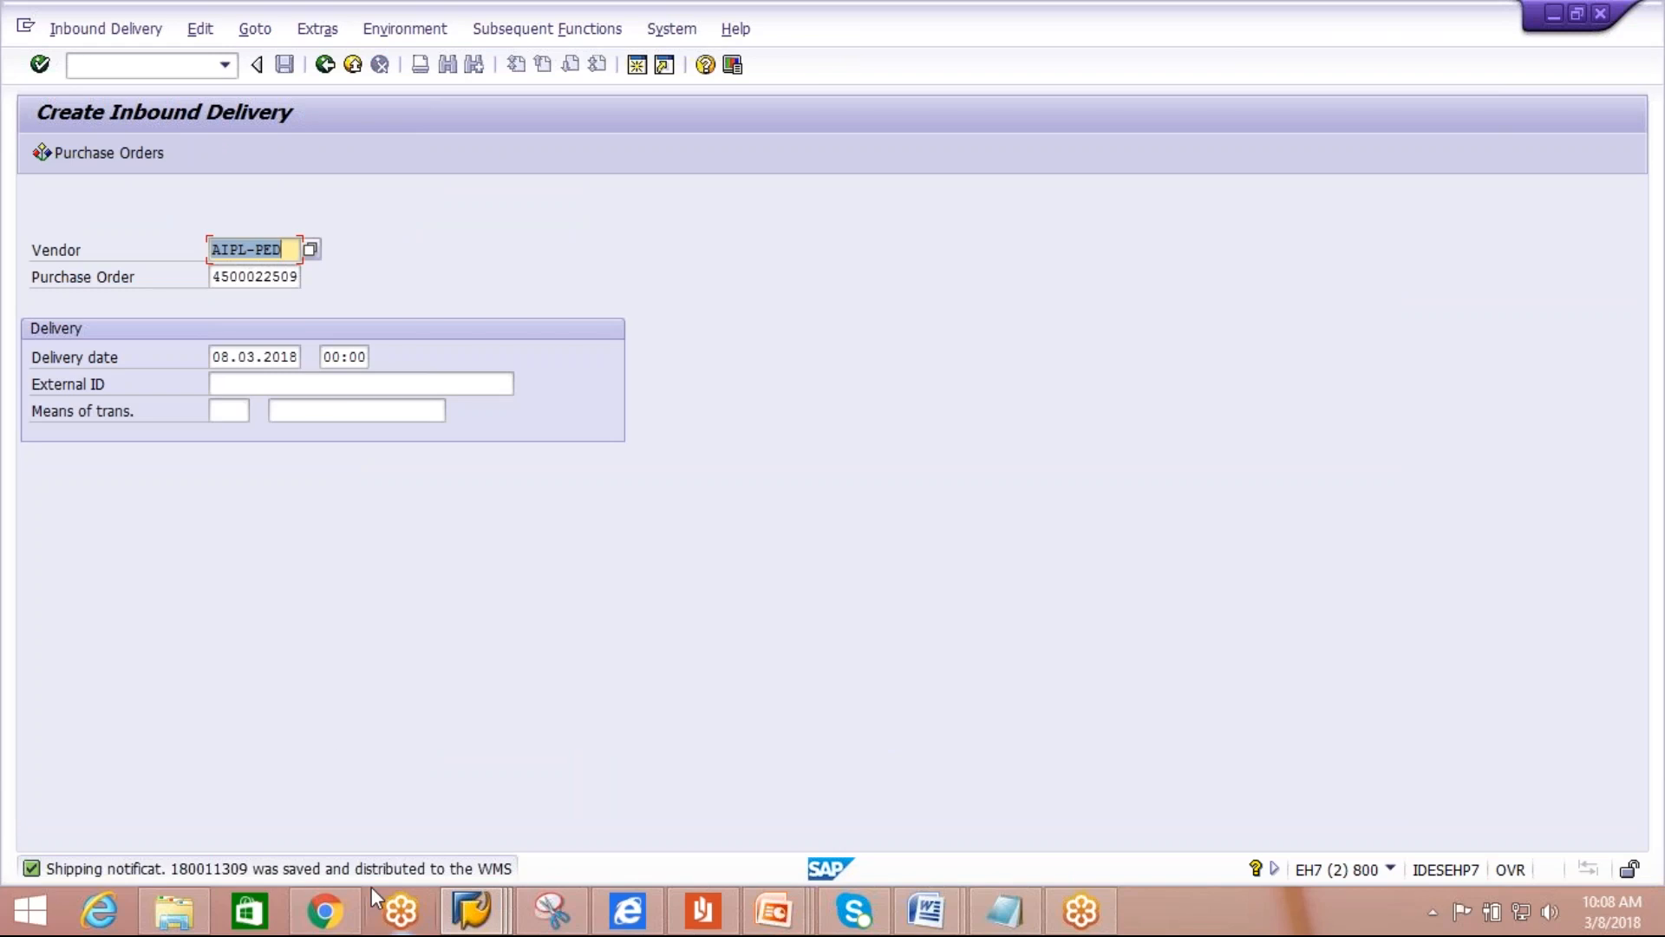
Switch to the EWM inbound delivery session for warehouse AIPL and return to the inbound delivery notifications.
left_click(490, 908)
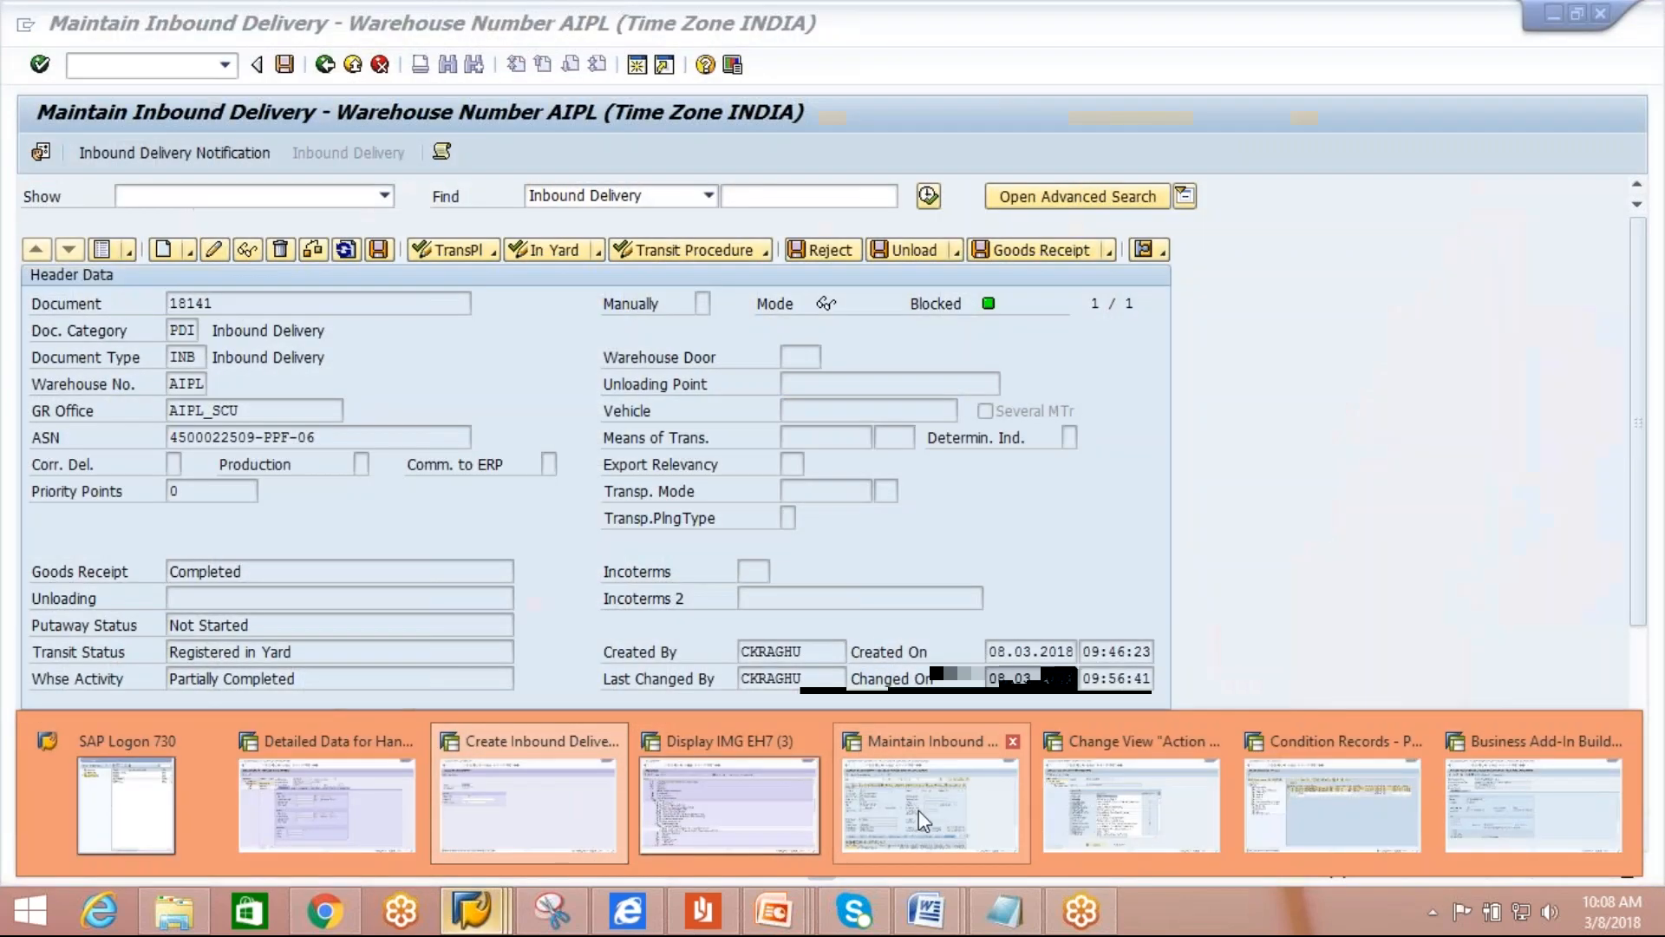
left_click(926, 811)
left_click(323, 66)
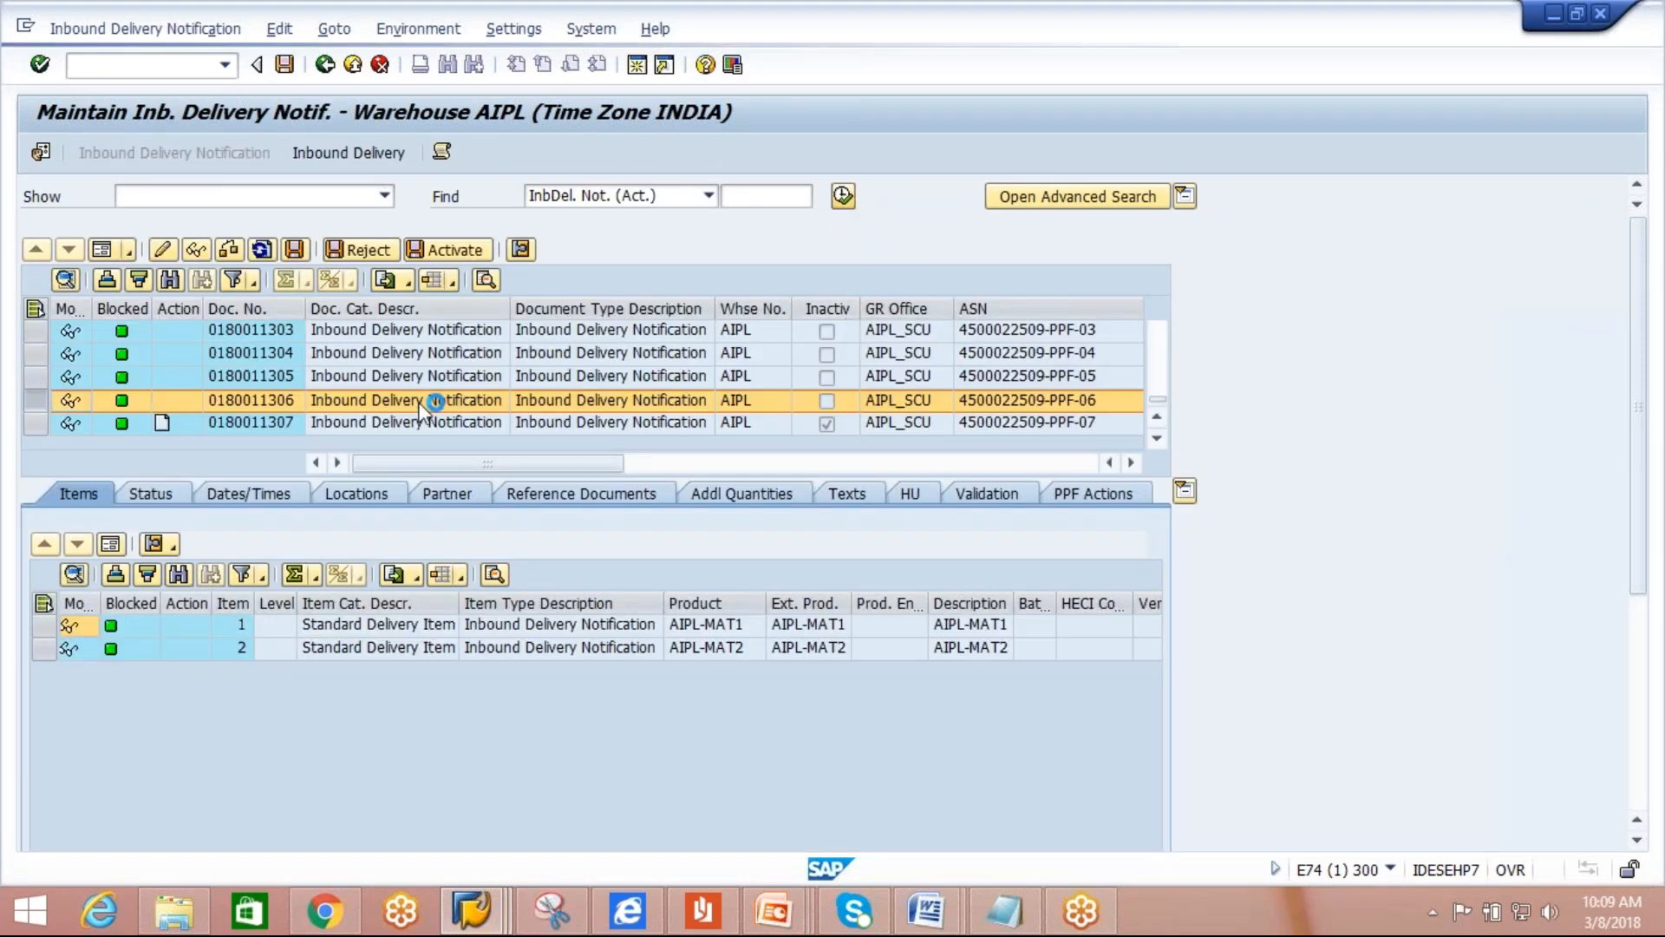
Refresh the inbound delivery notifications for warehouse AIPL and activate the one whose ASN ends in AUTO WT-01.
left_click(843, 196)
left_click(358, 475)
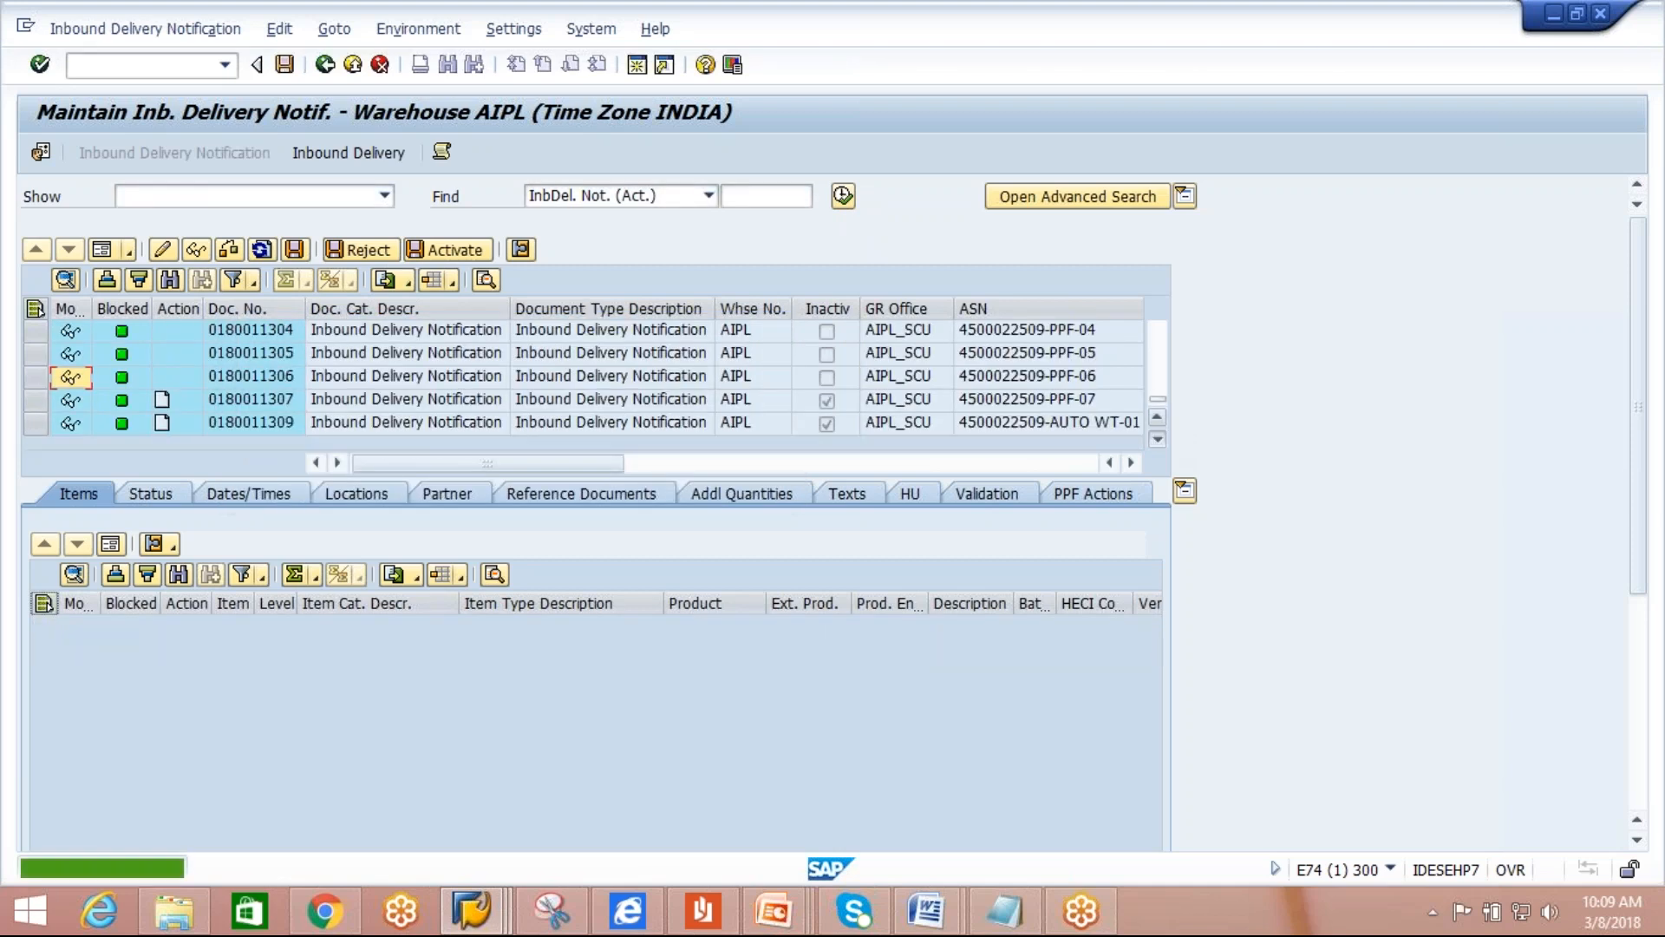
left_click(286, 428)
double_click(286, 428)
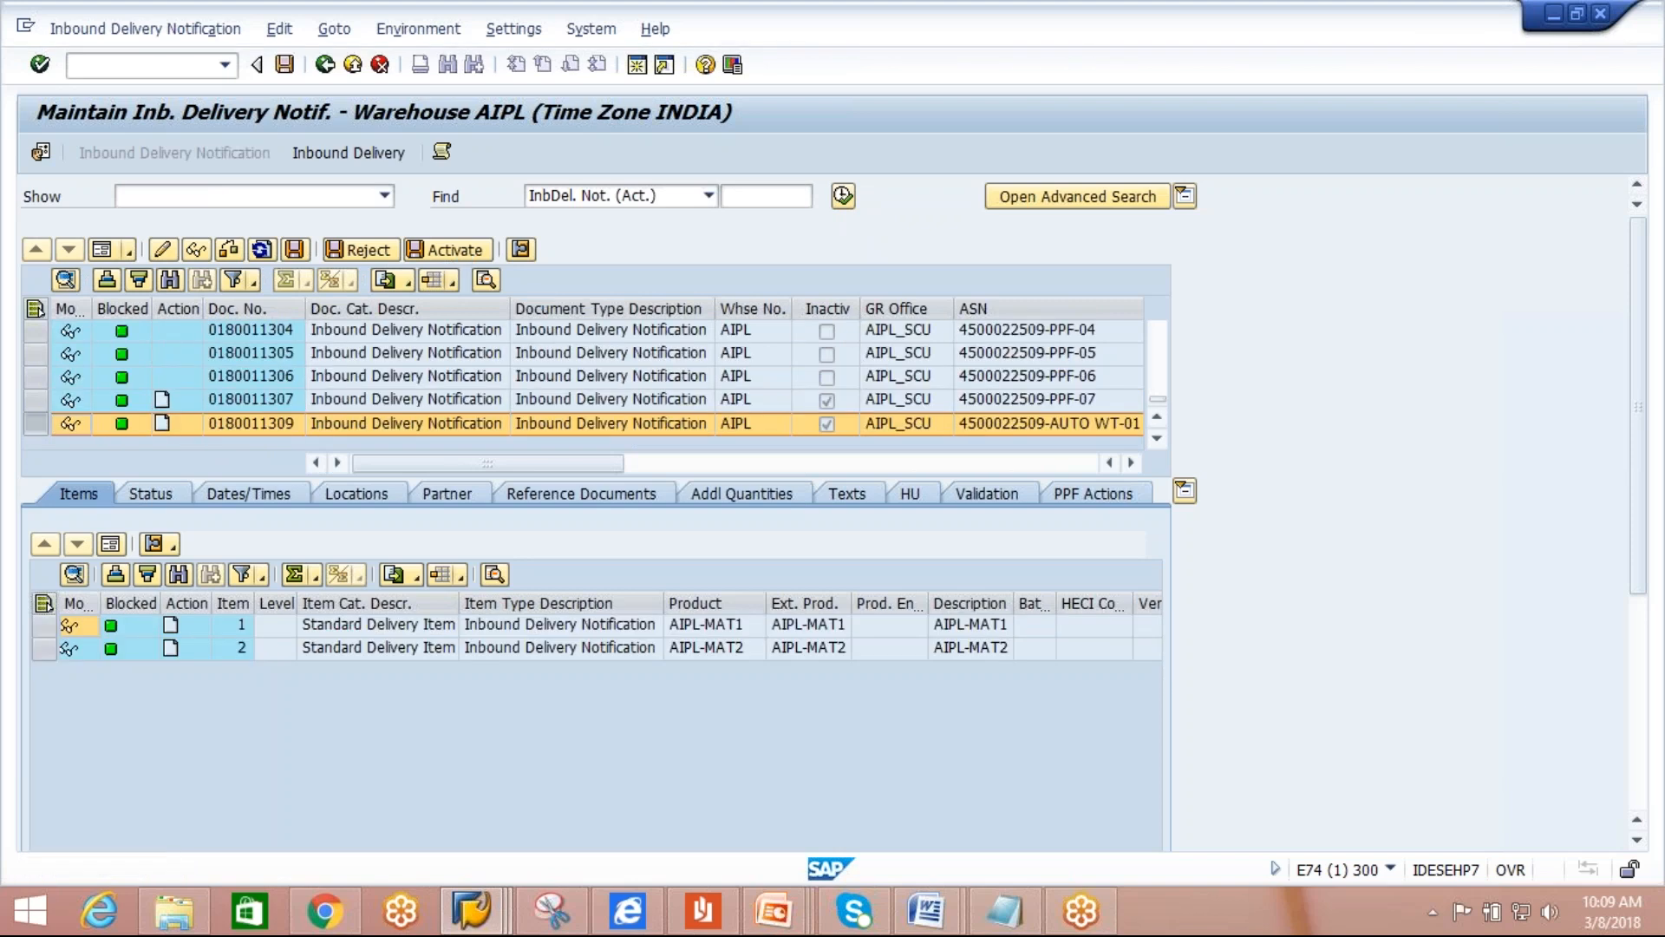
left_click(448, 249)
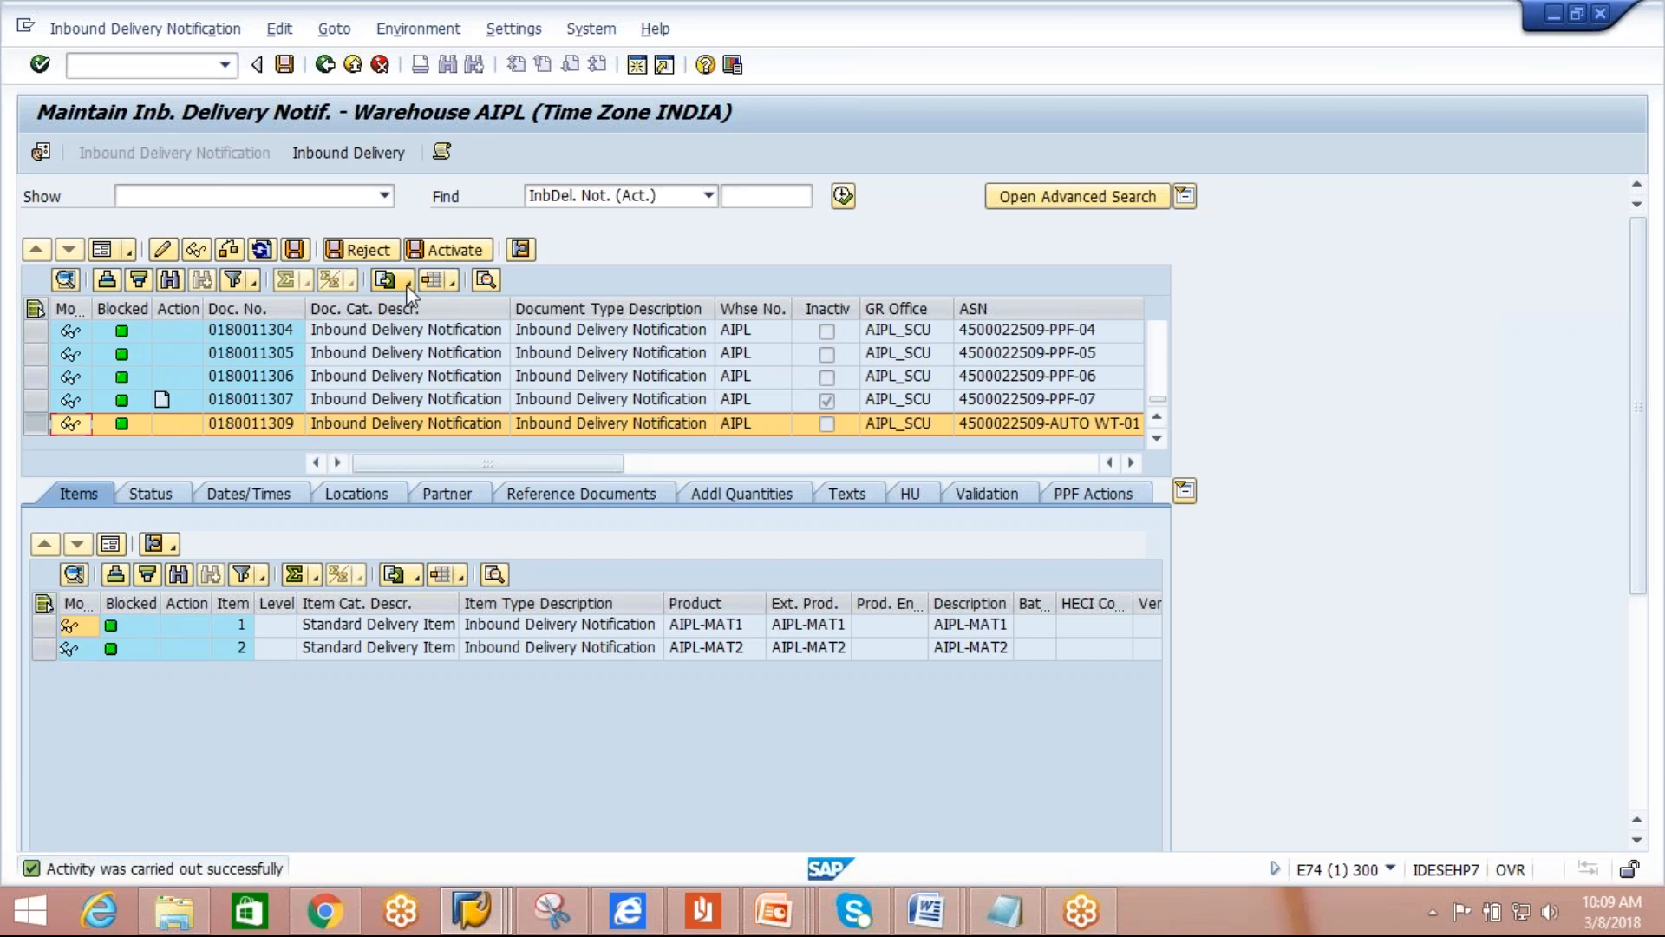
Open the inbound delivery belonging to the AUTO WT-01 notification and display its PPF actions.
left_click(369, 154)
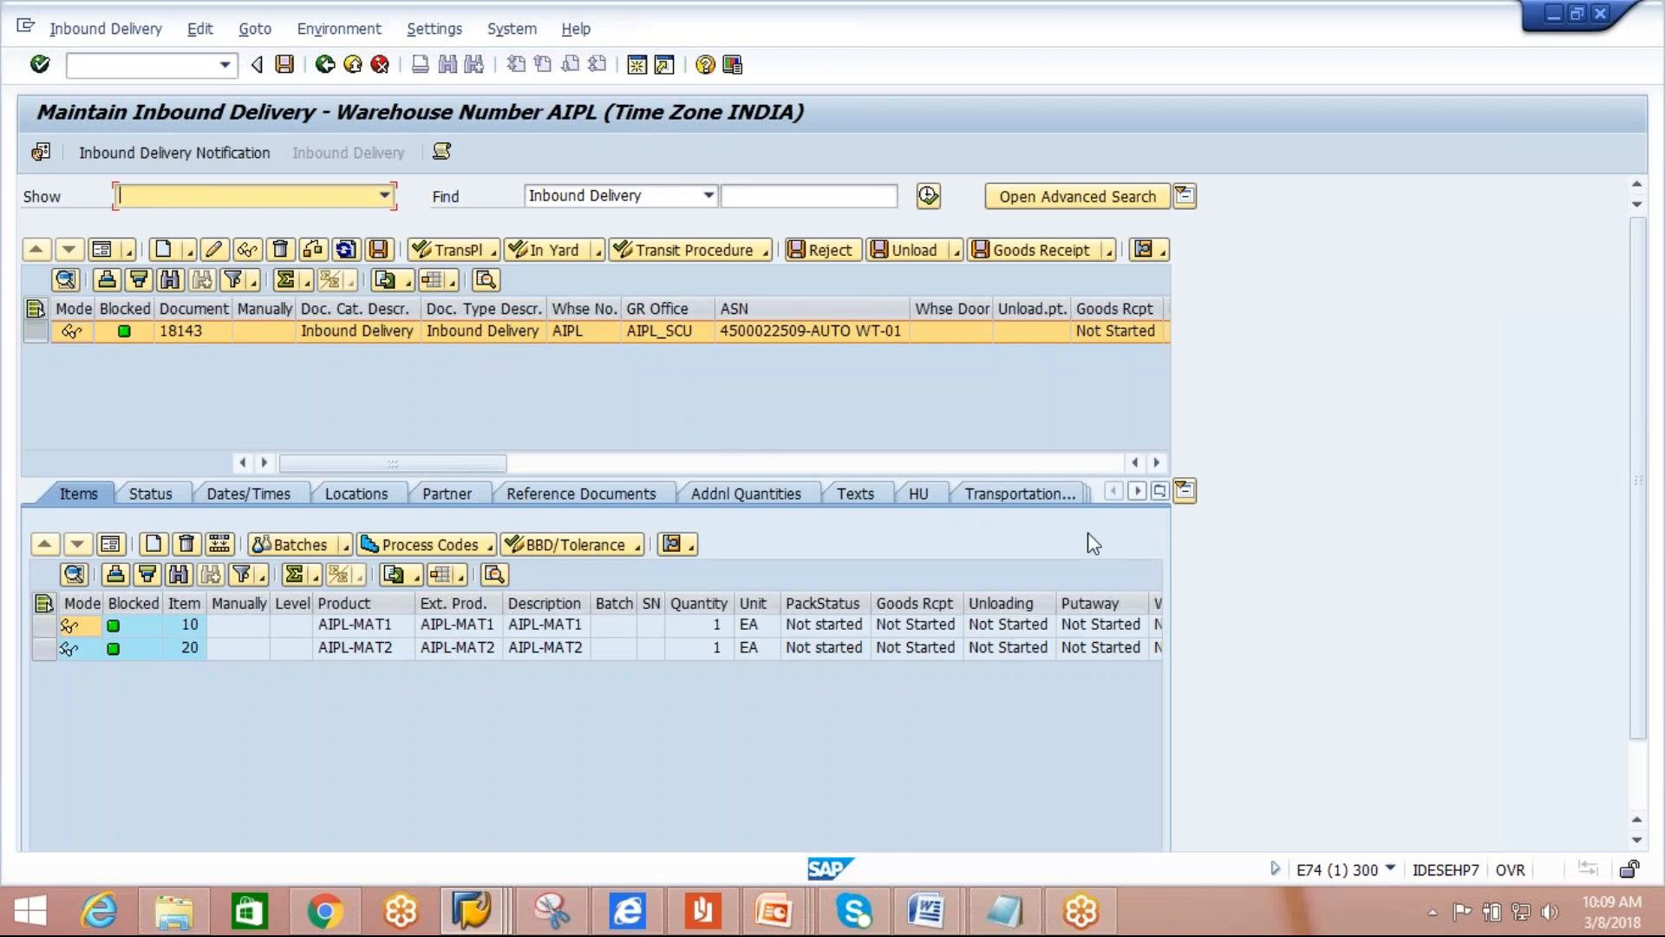
left_click(1159, 491)
left_click(1251, 819)
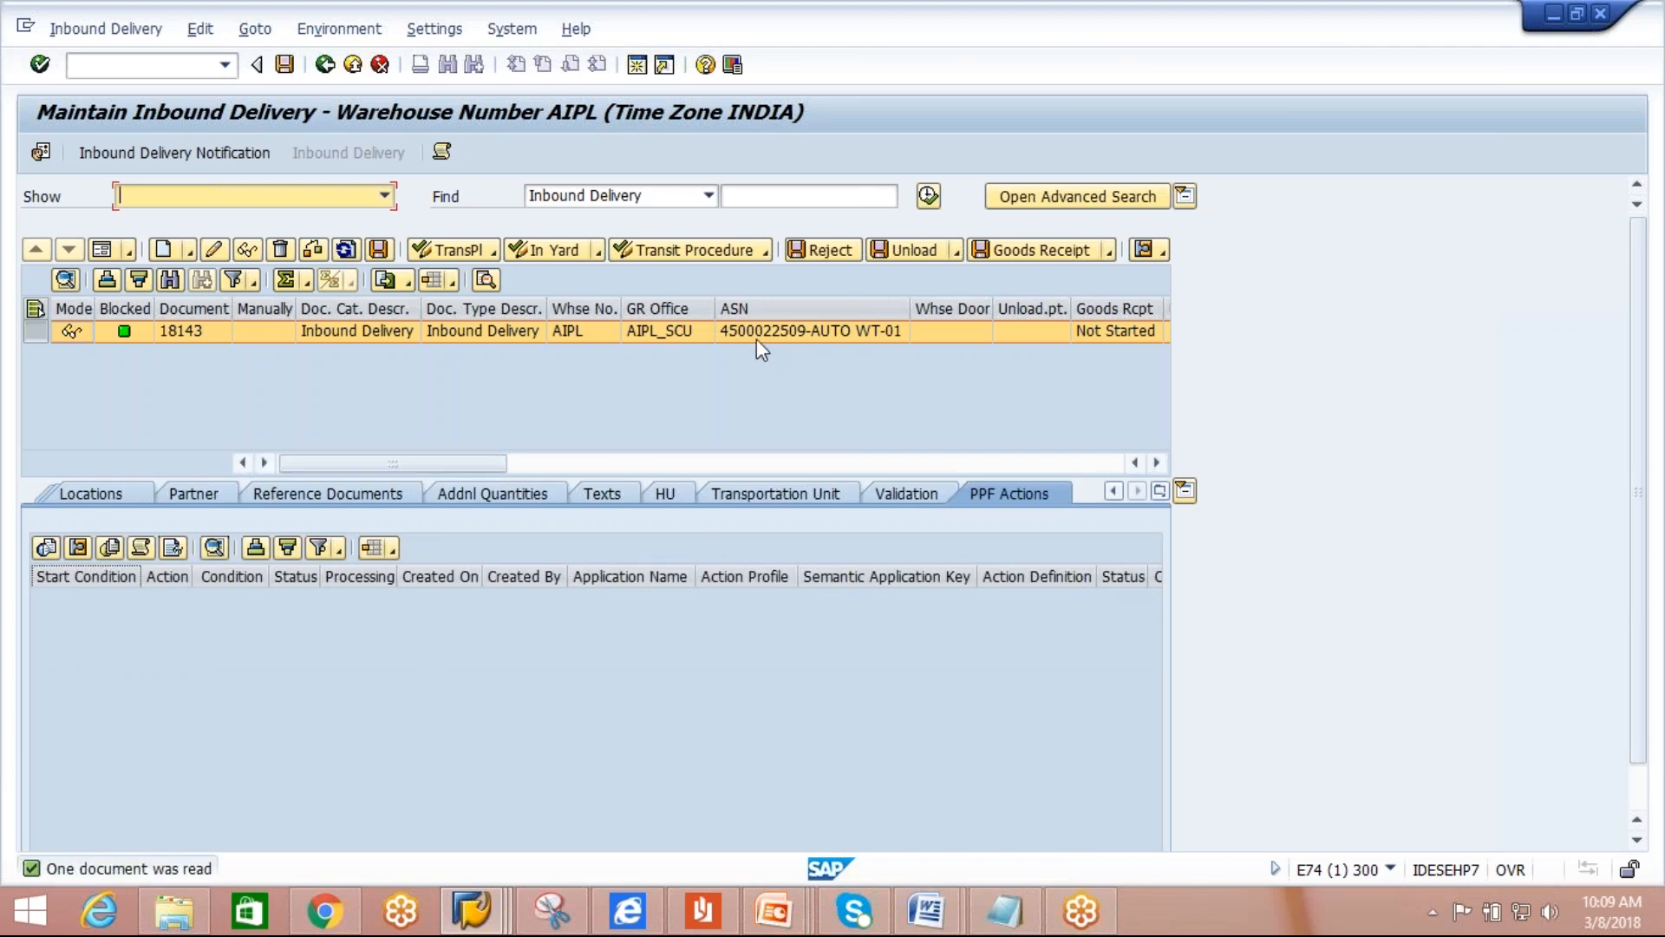
Post the inbound delivery's goods receipt and check the status of its Create Warehouse Task for Putaway action.
left_click(1037, 247)
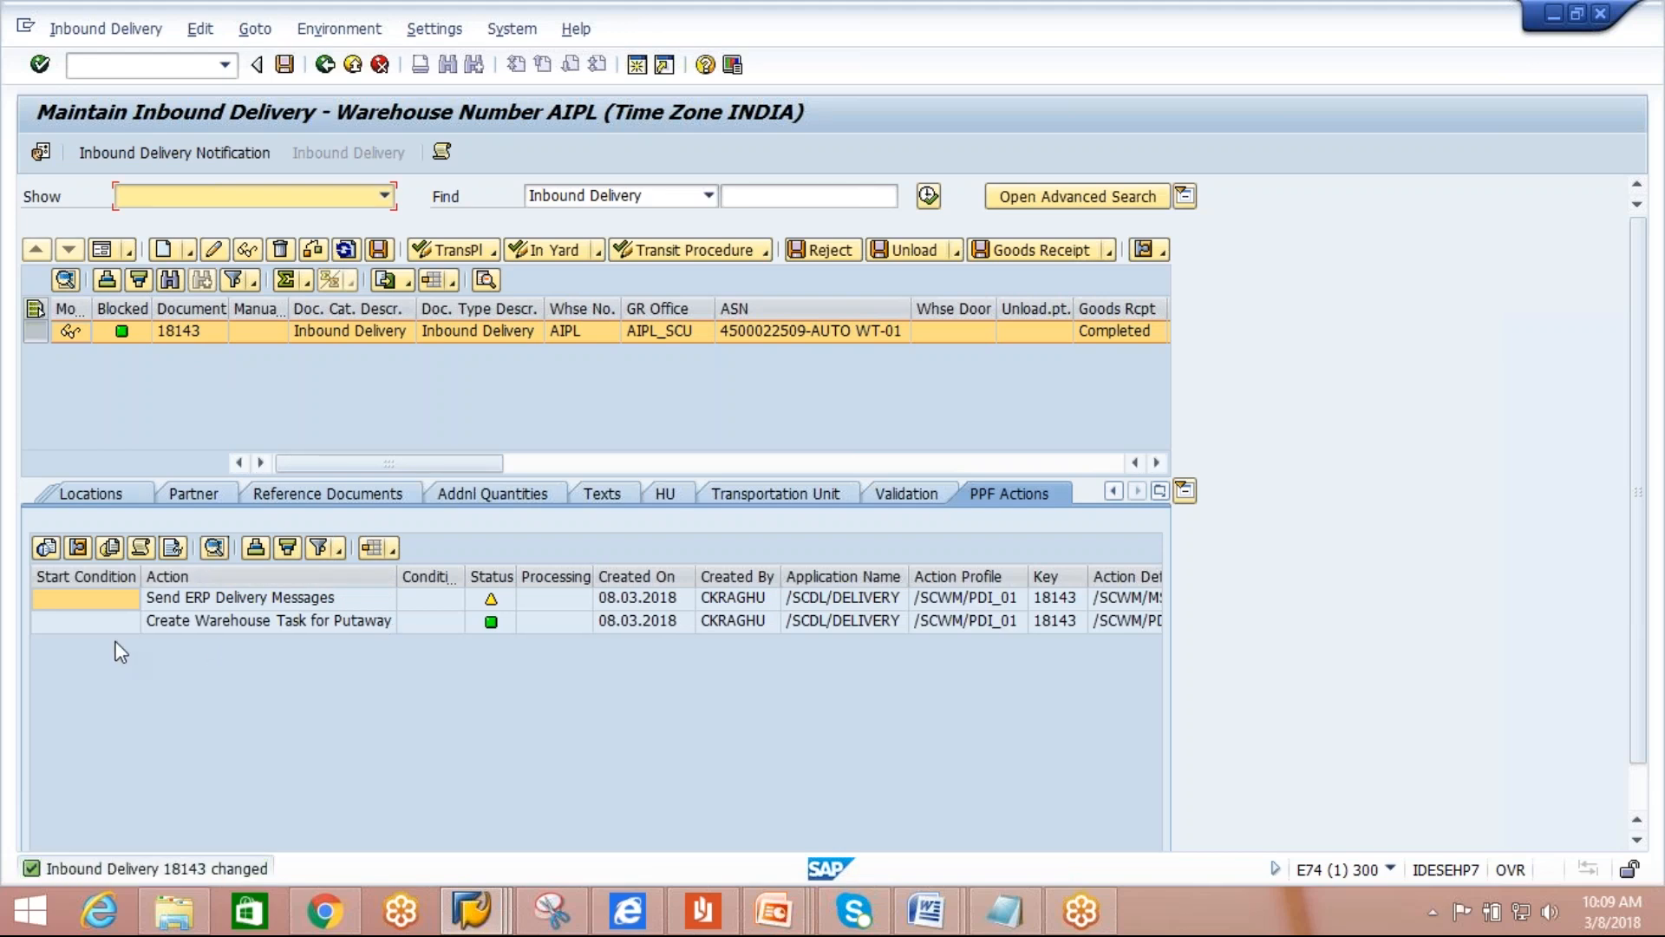
left_click(72, 622)
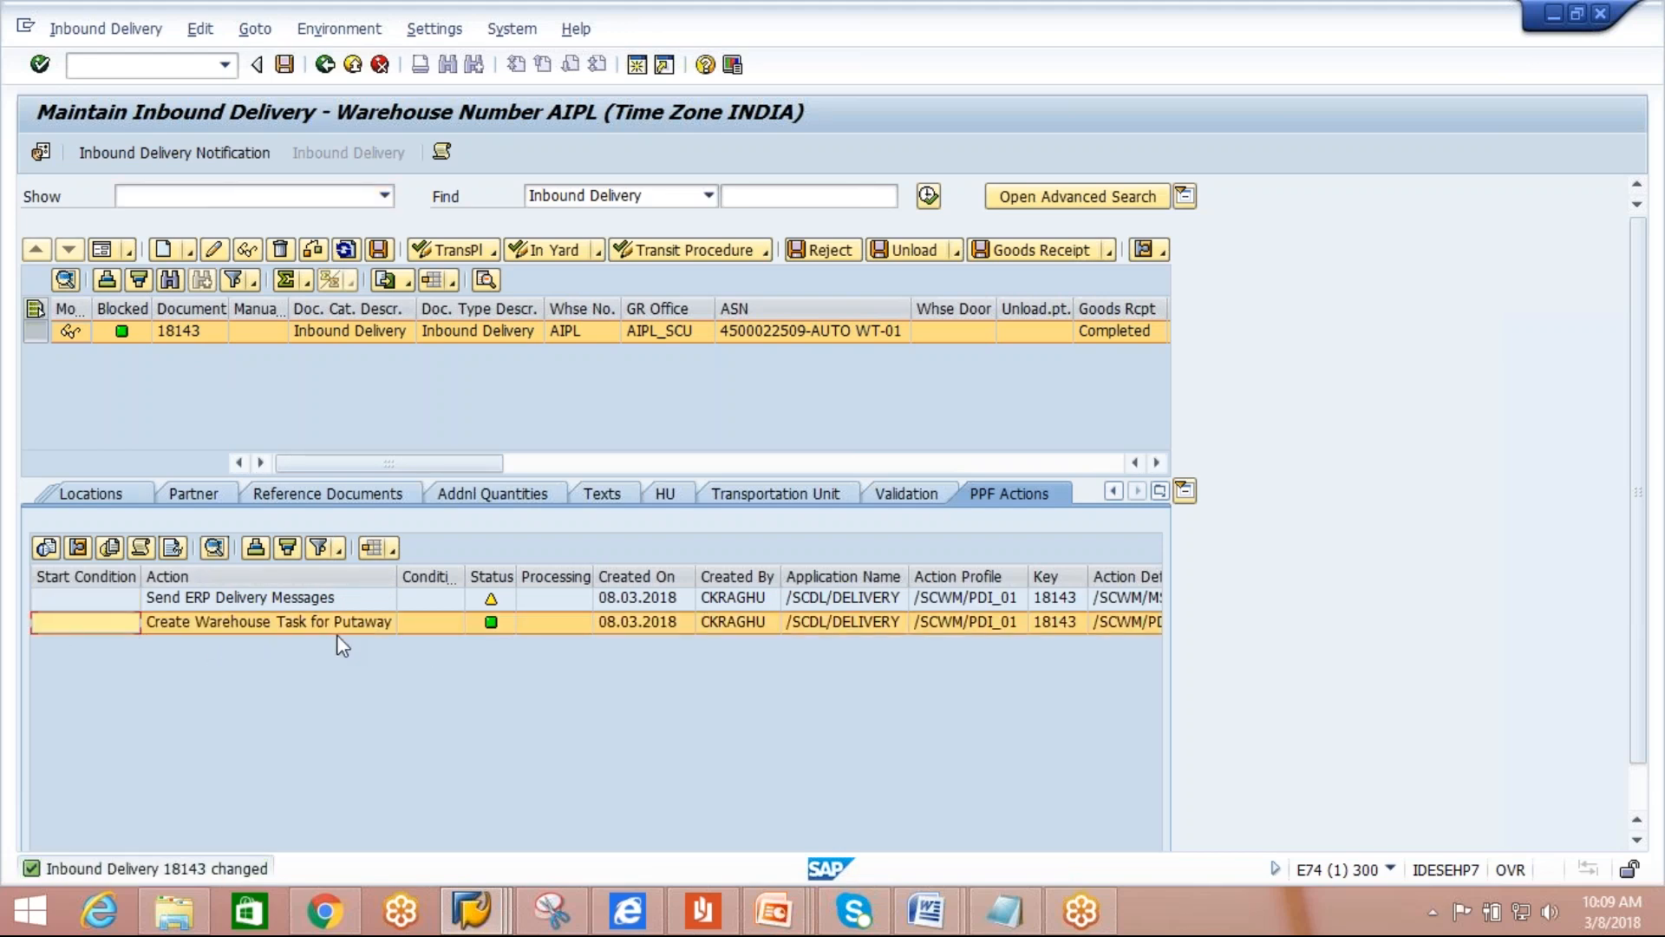
mouse_move(508, 634)
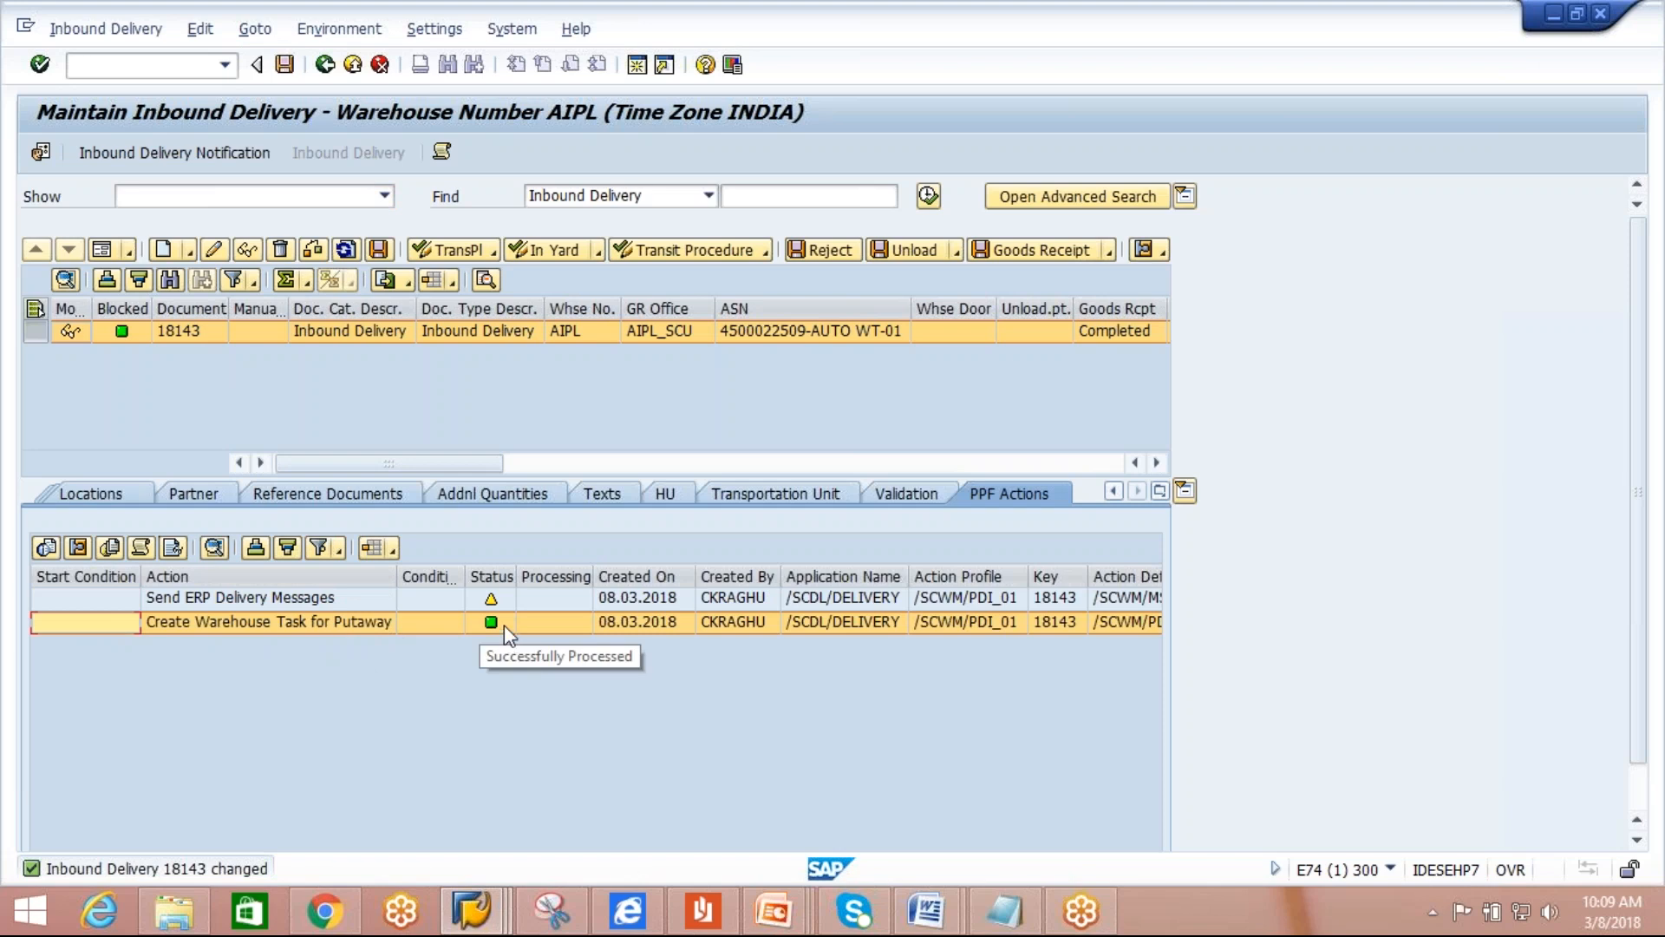
Open the warehouse management monitor (/scwm/mon) in a new session for warehouse AIPL with monitor SAP.
left_click(177, 335)
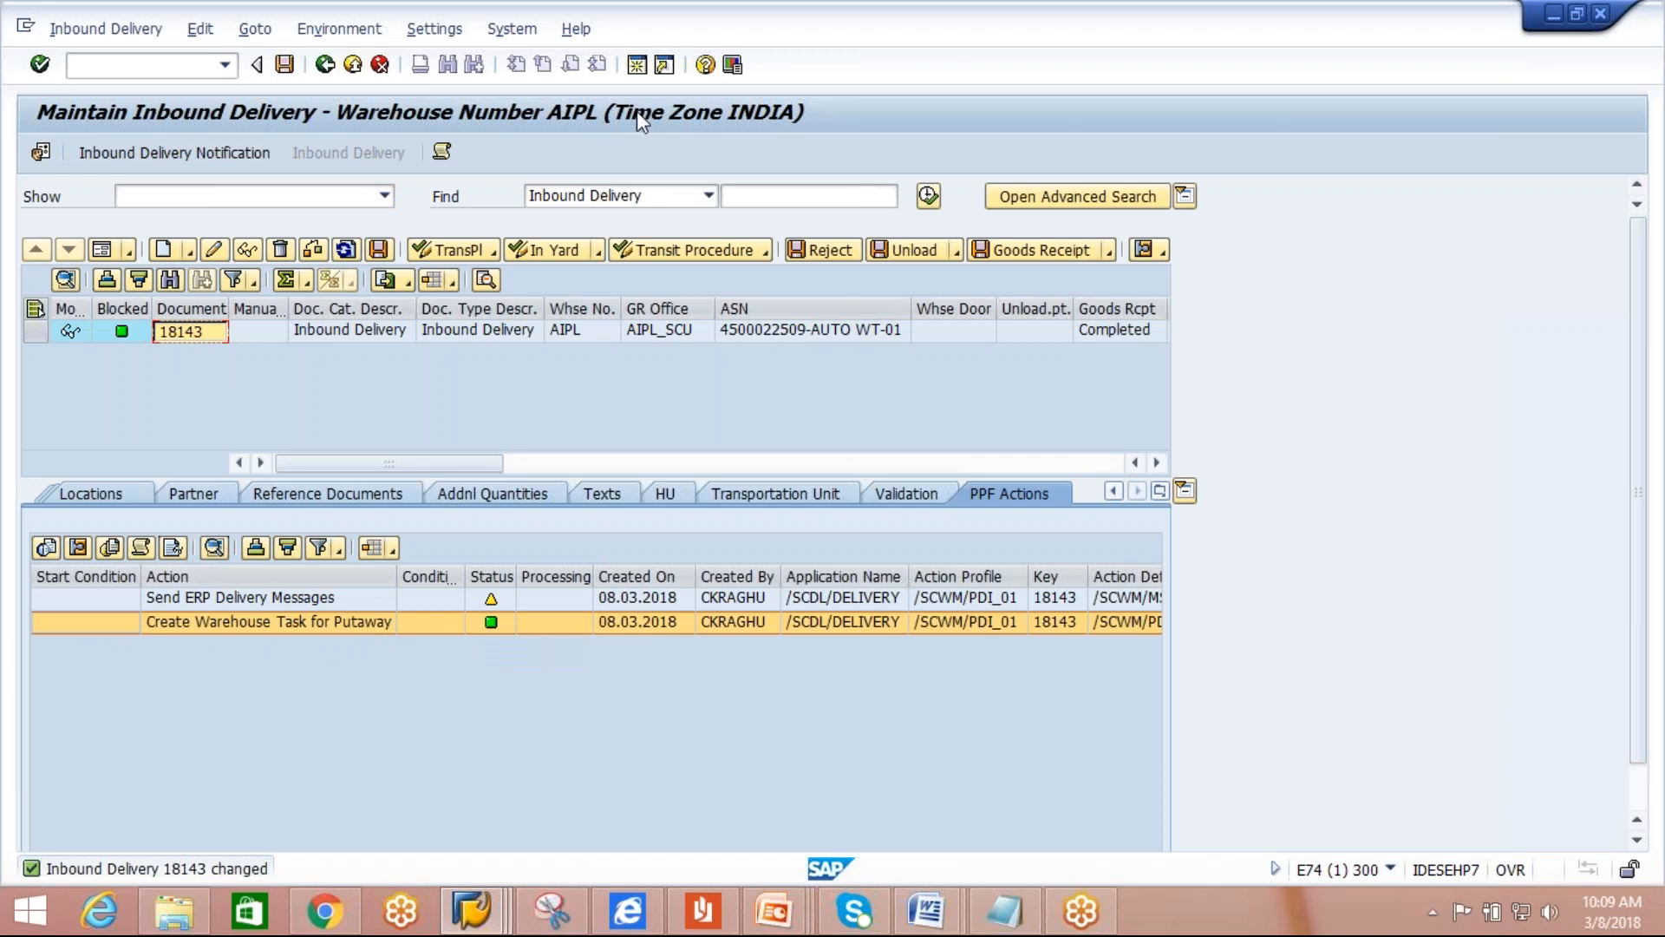
left_click(640, 71)
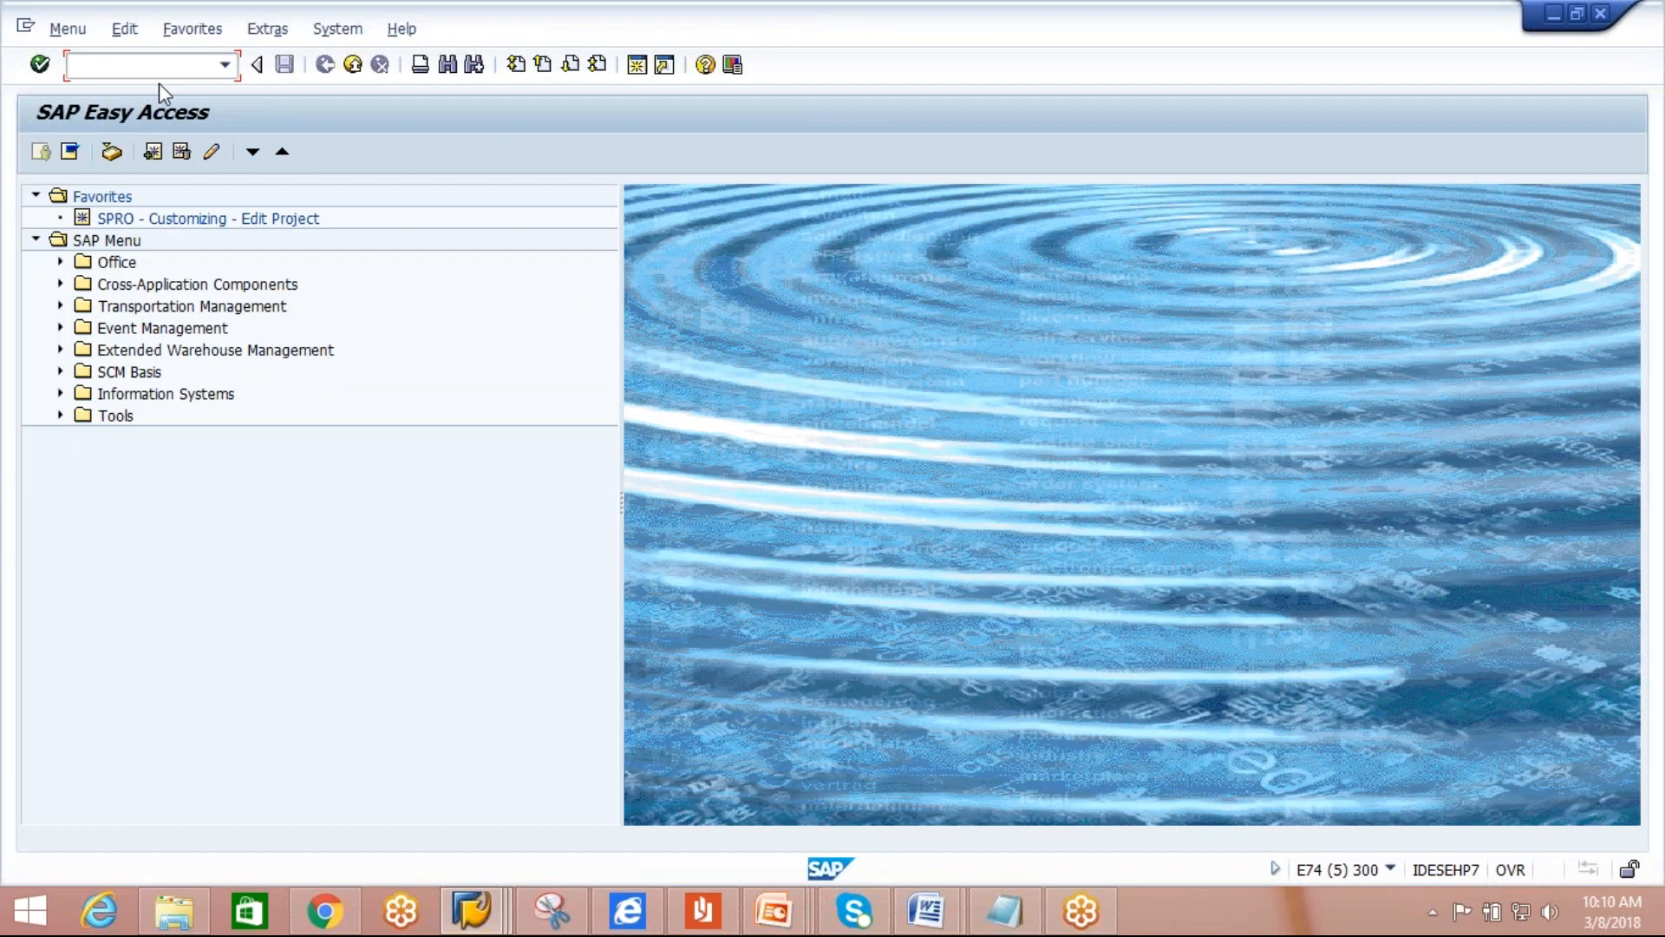
type("/n/scwm/mon")
key("Return")
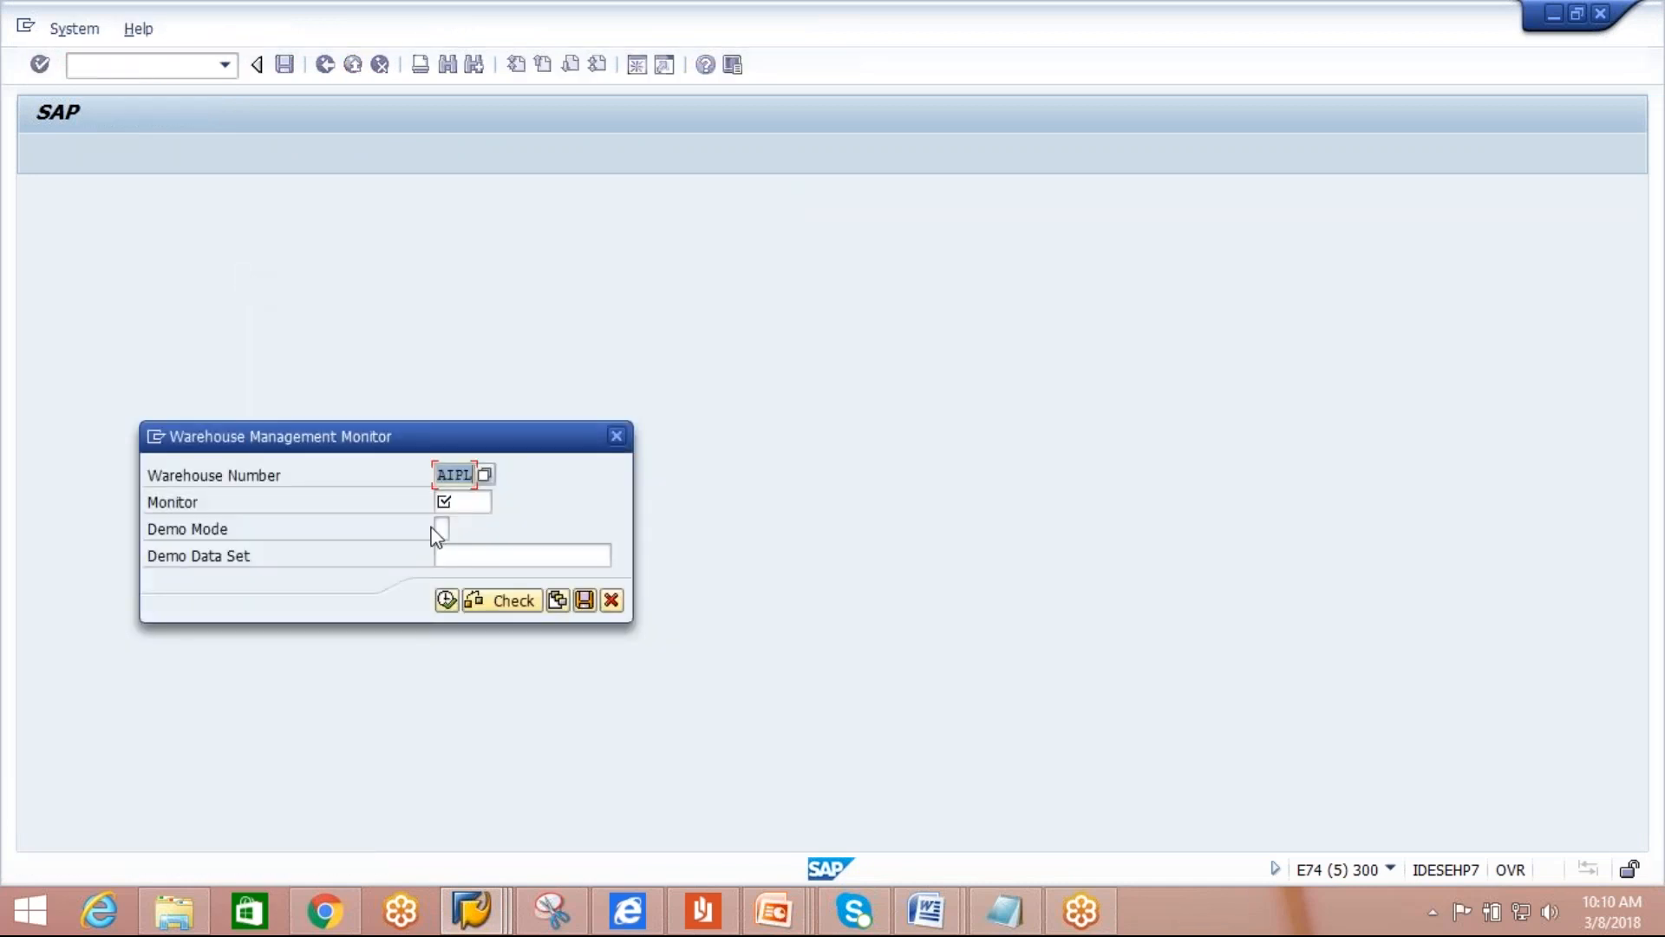
left_click(459, 508)
type("SAP")
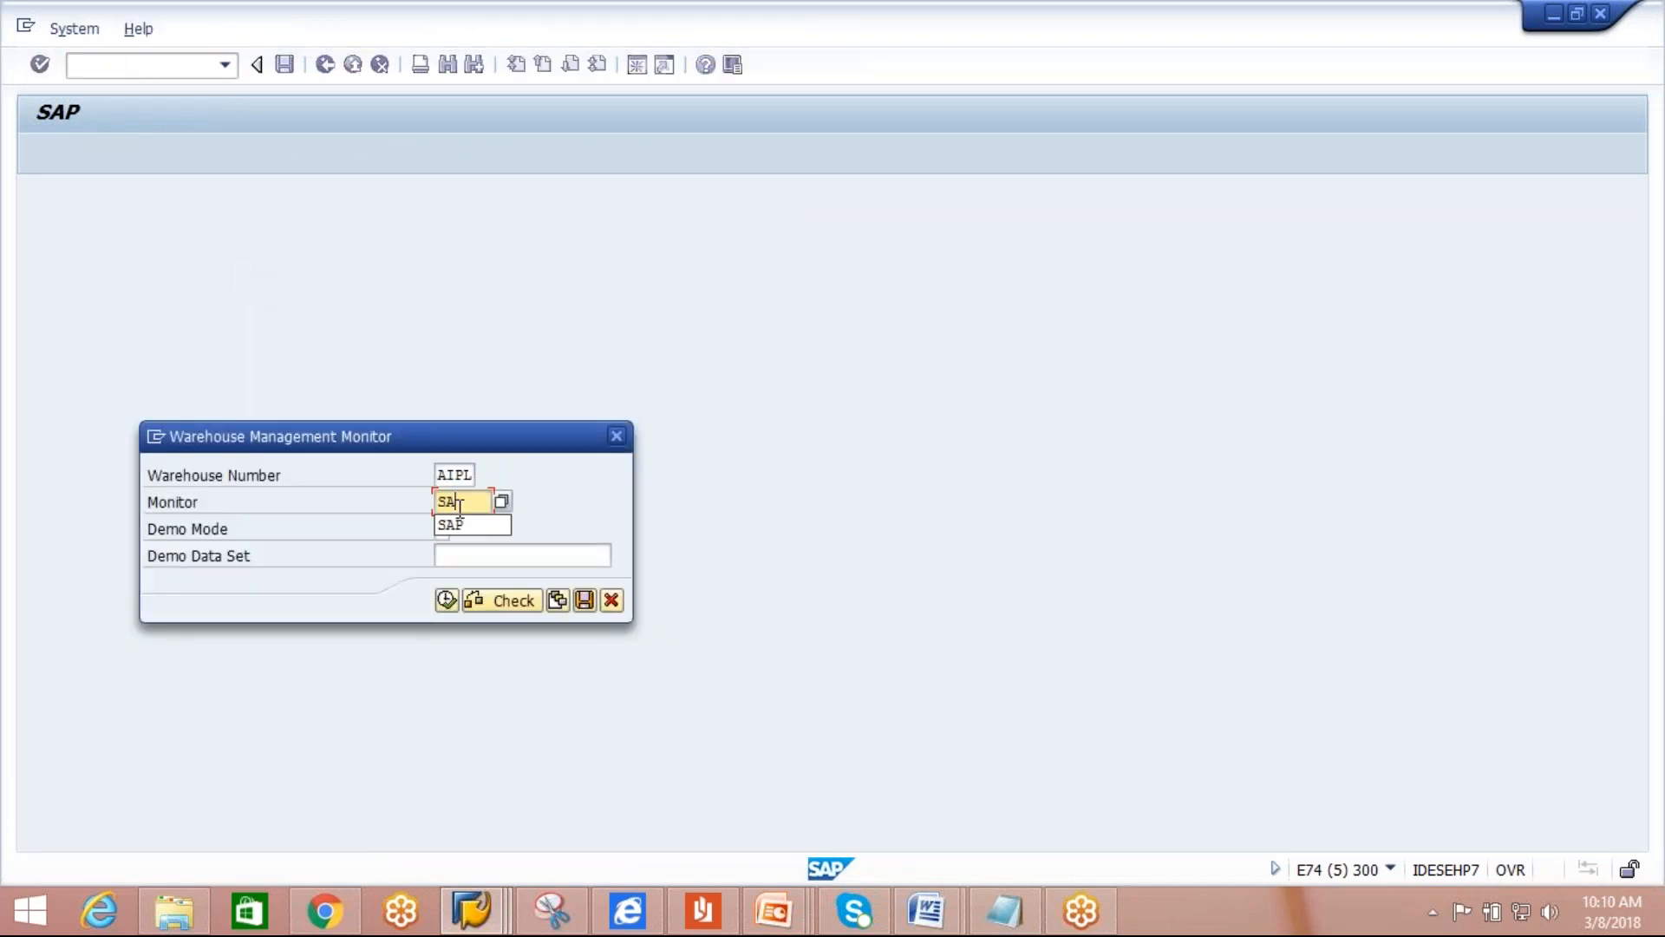
left_click(446, 600)
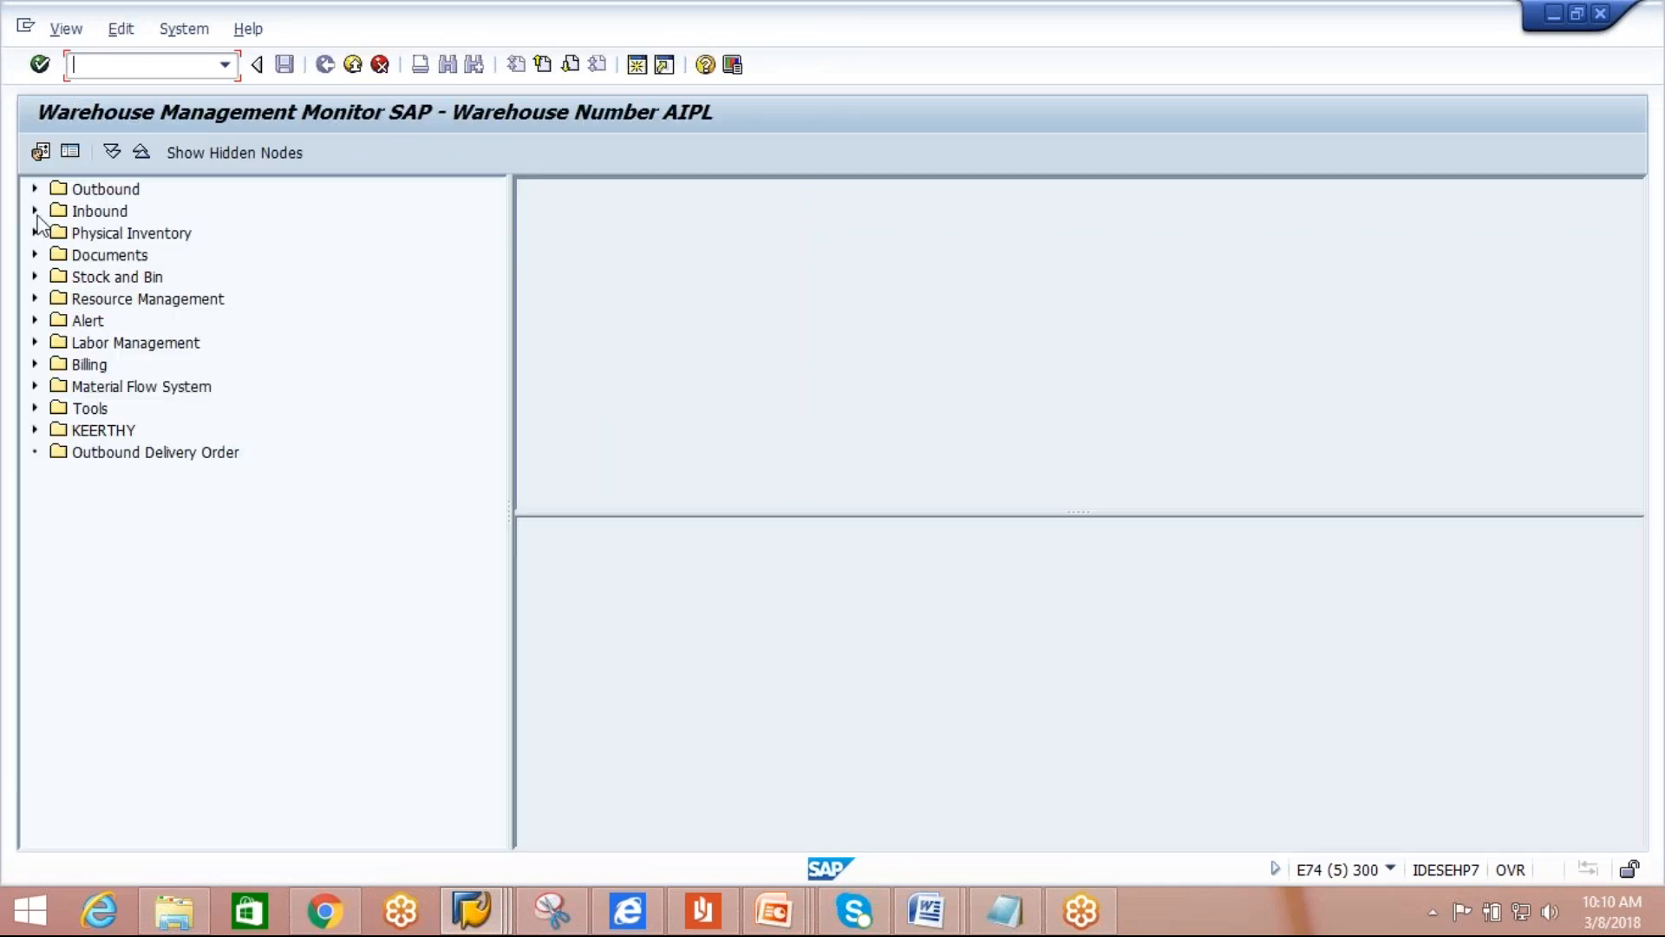
Display the warehouse tasks of inbound delivery 18143 under the inbound documents.
left_click(34, 210)
left_click(59, 233)
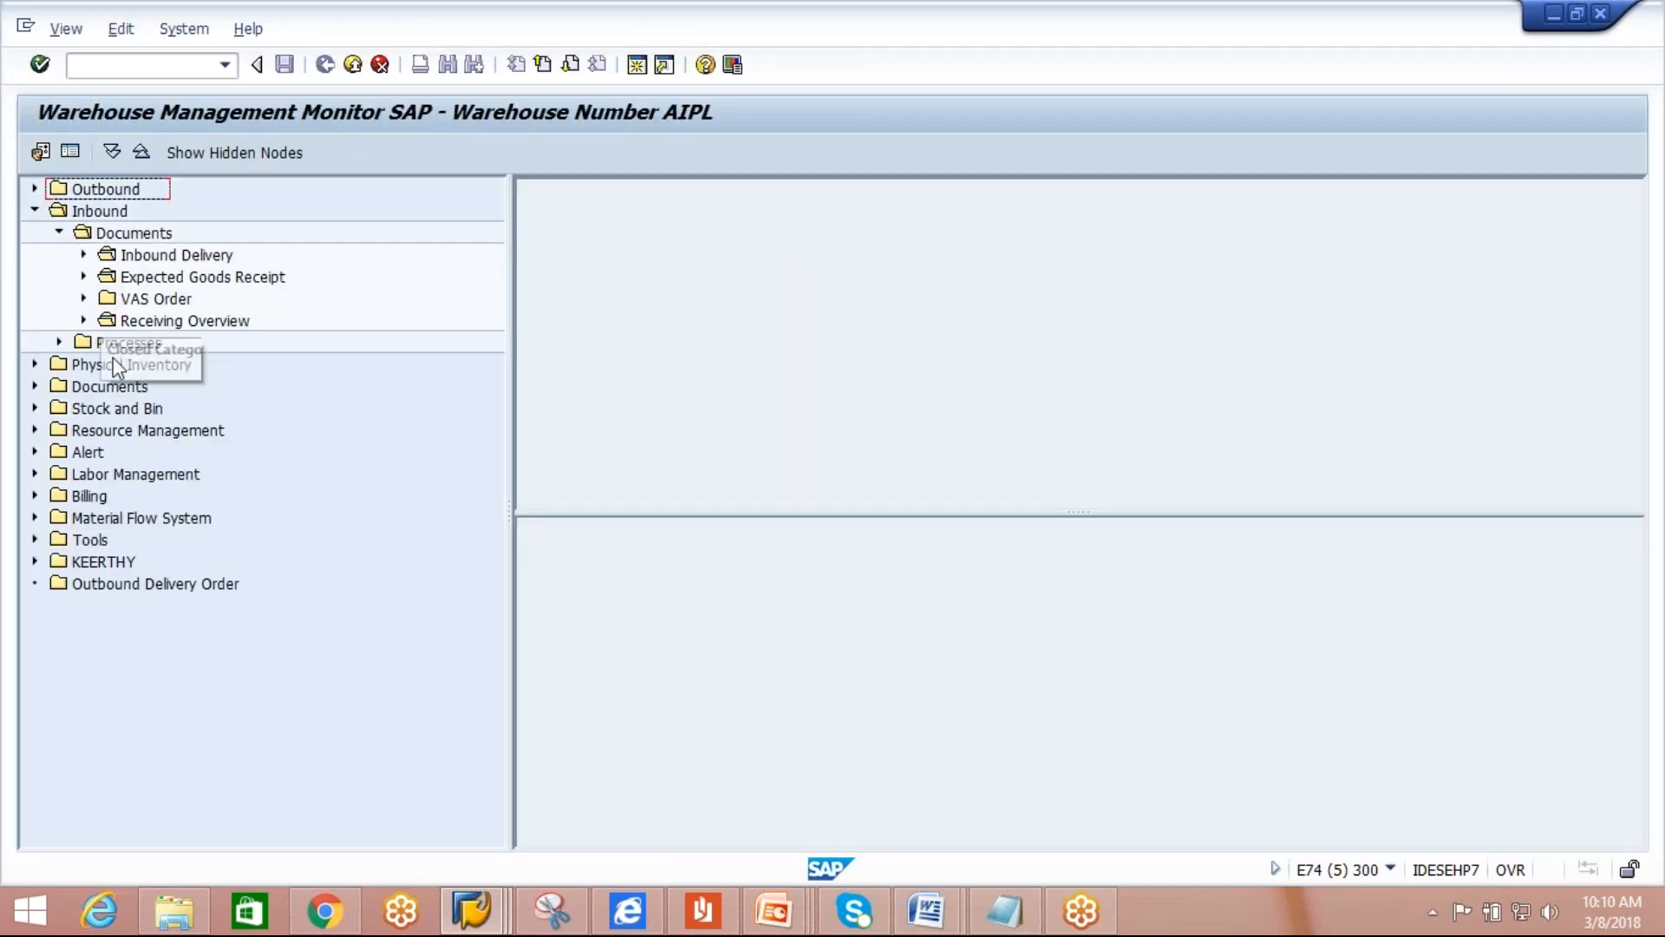
left_click(83, 255)
double_click(237, 322)
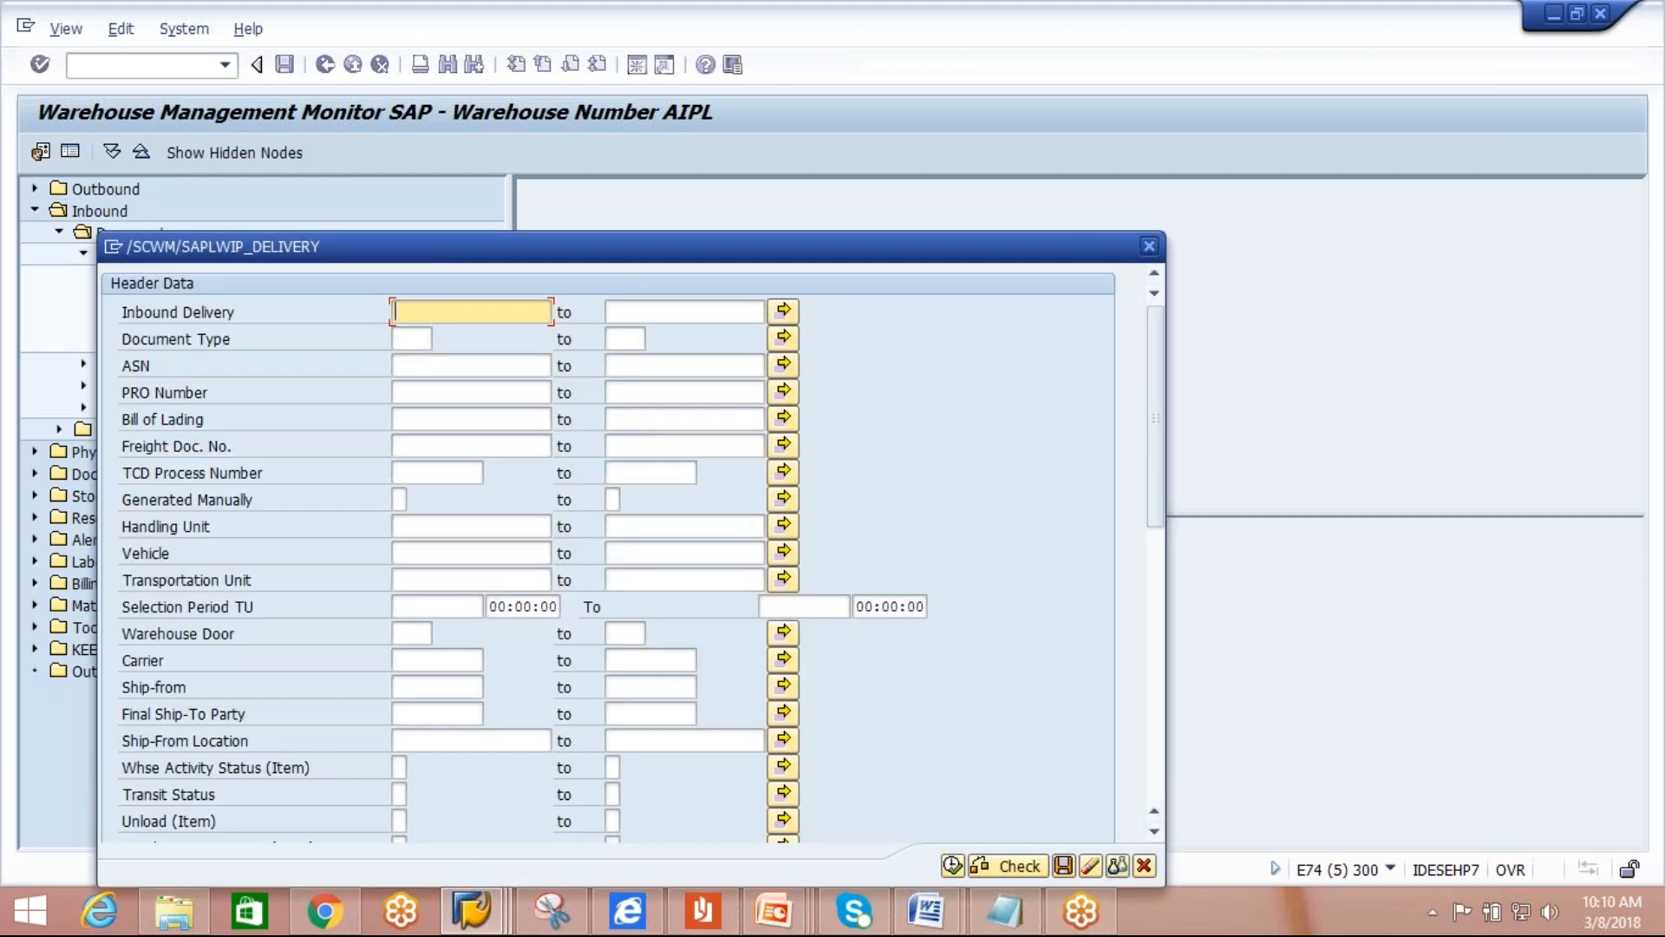
type("18143")
left_click(953, 865)
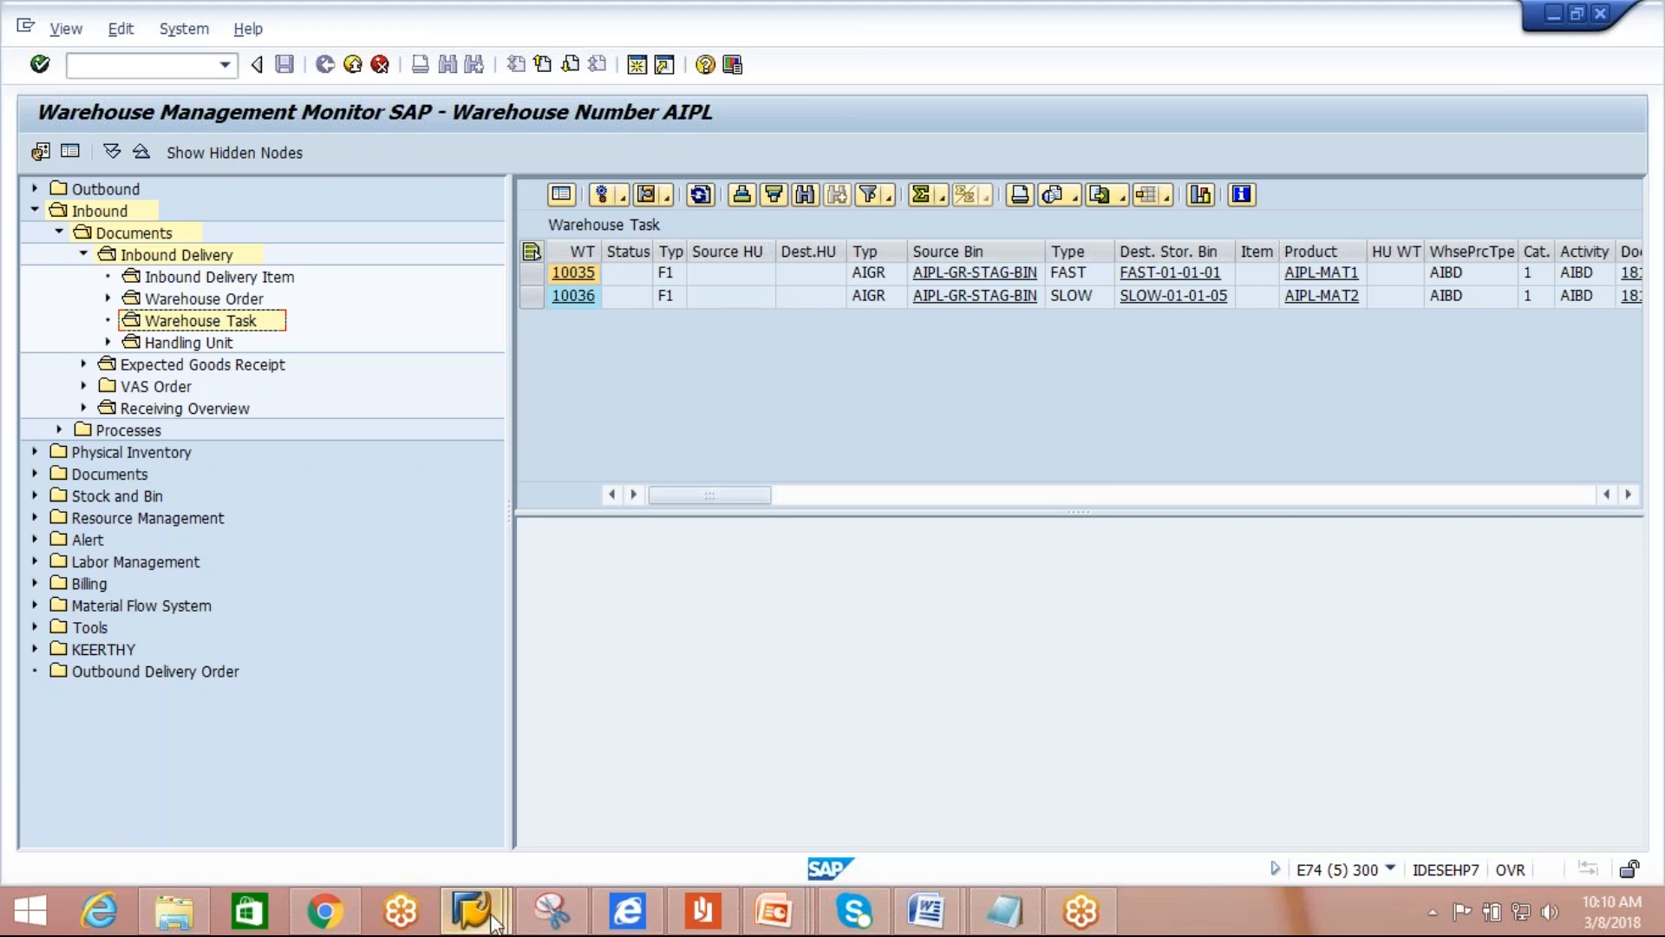
Switch to the condition records session and examine the goods movement status change in the AIPL record for warehouse task creation.
mouse_move(492, 915)
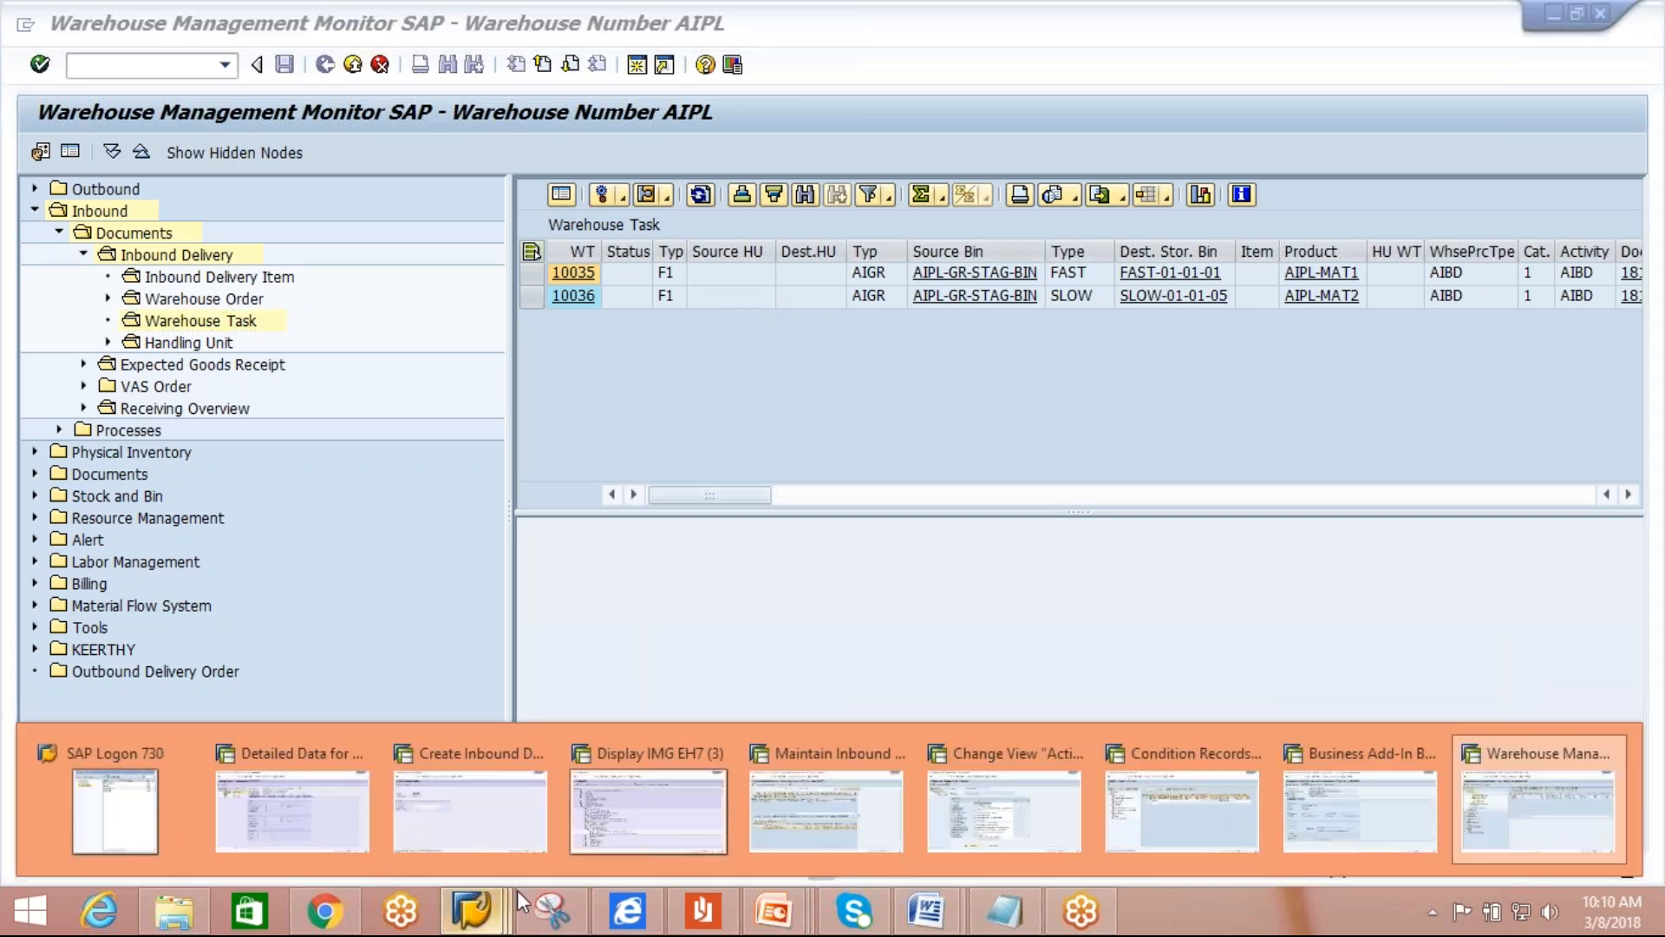
left_click(1207, 764)
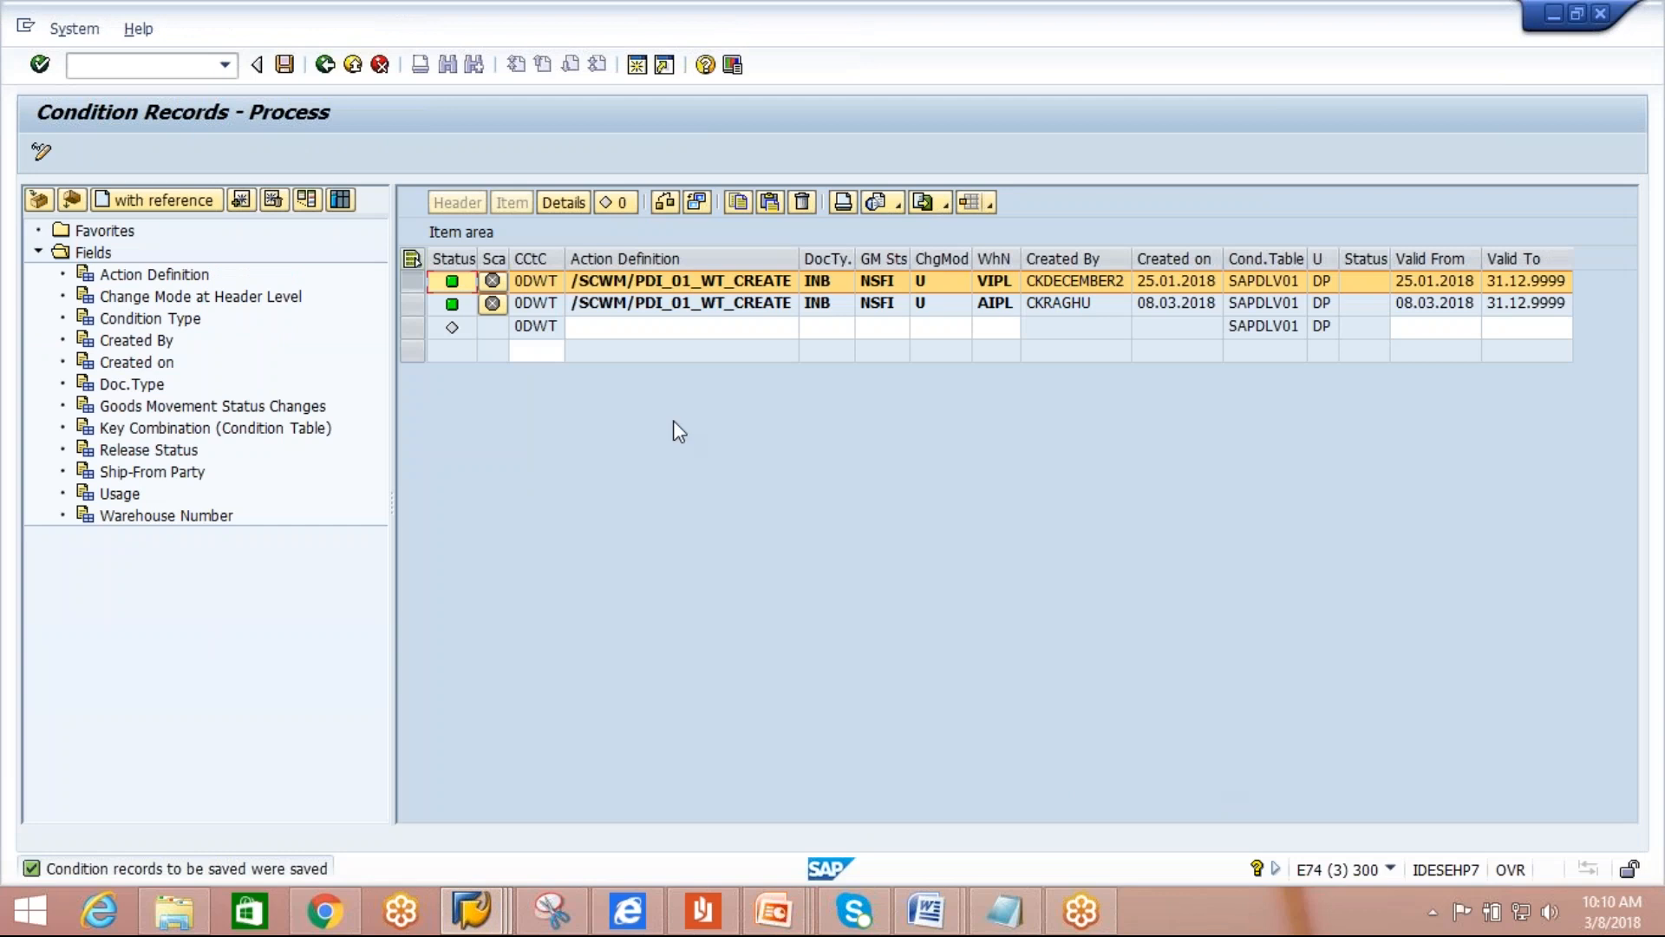
left_click(416, 317)
left_click(416, 305)
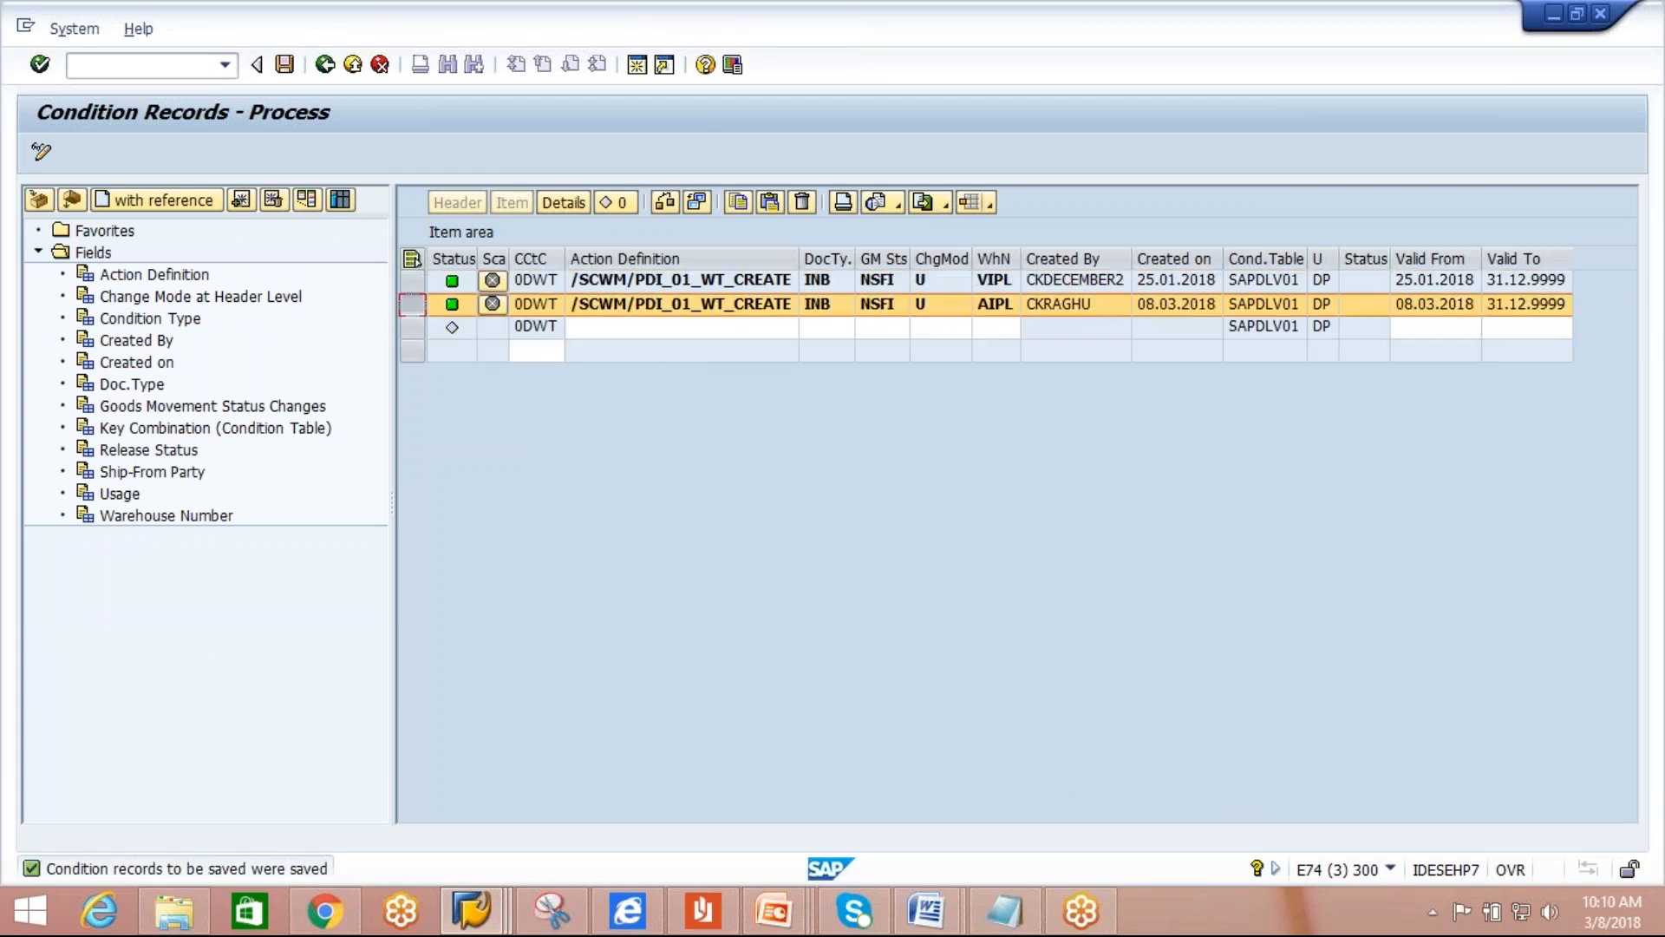
left_click(892, 306)
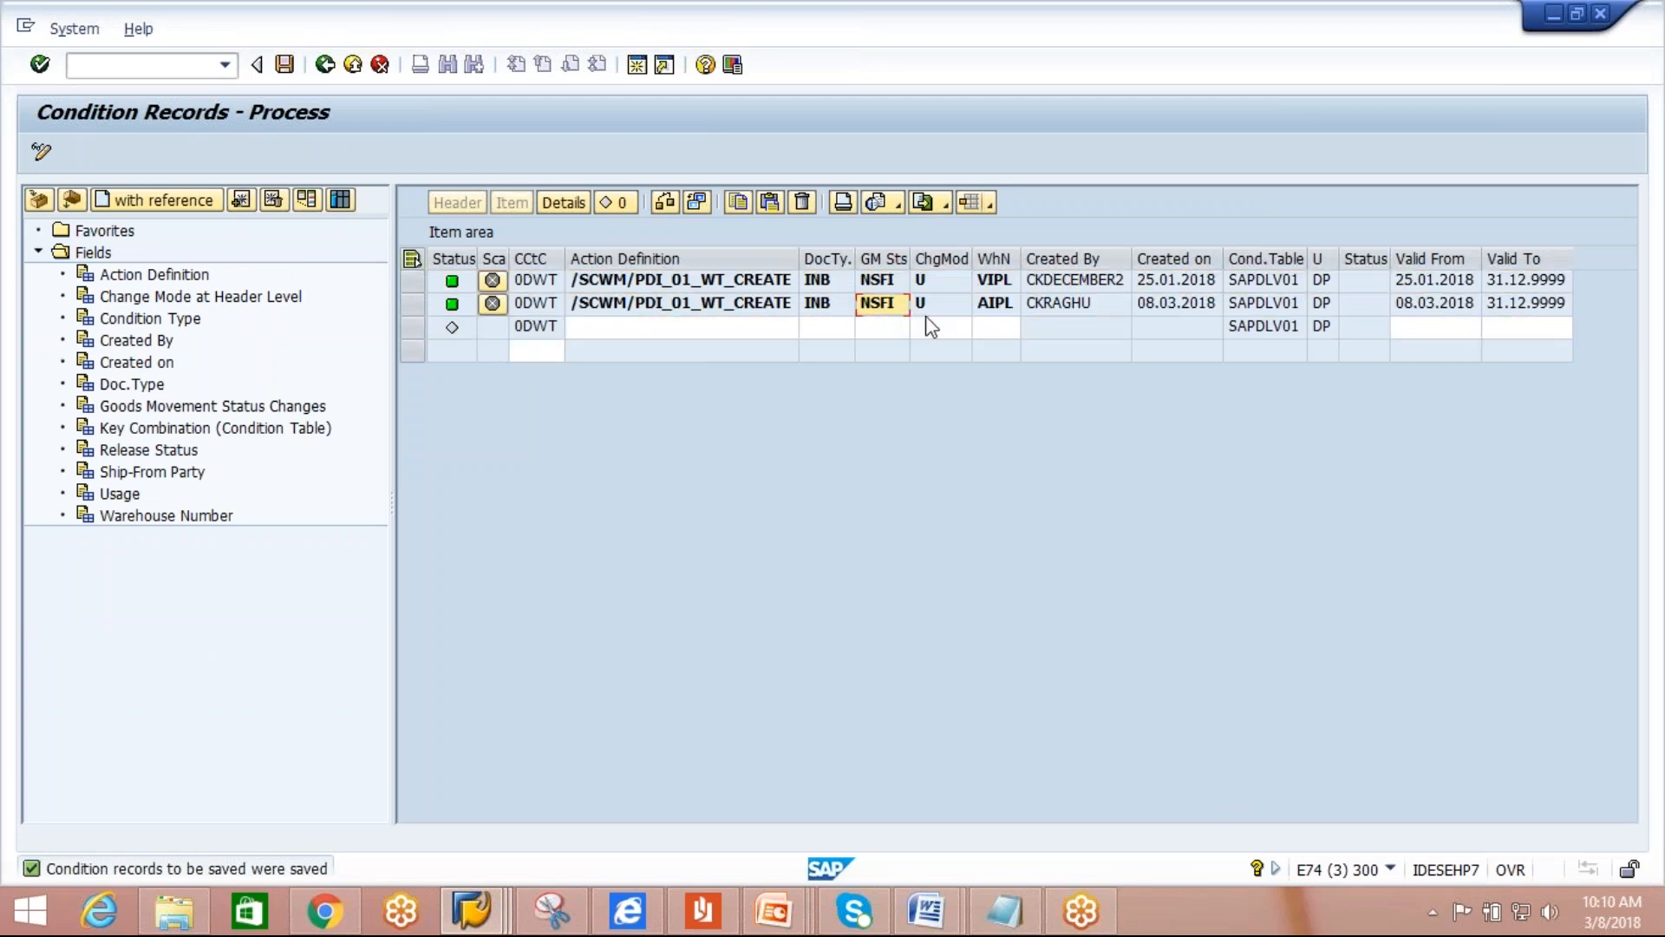
left_click(415, 303)
left_click(736, 205)
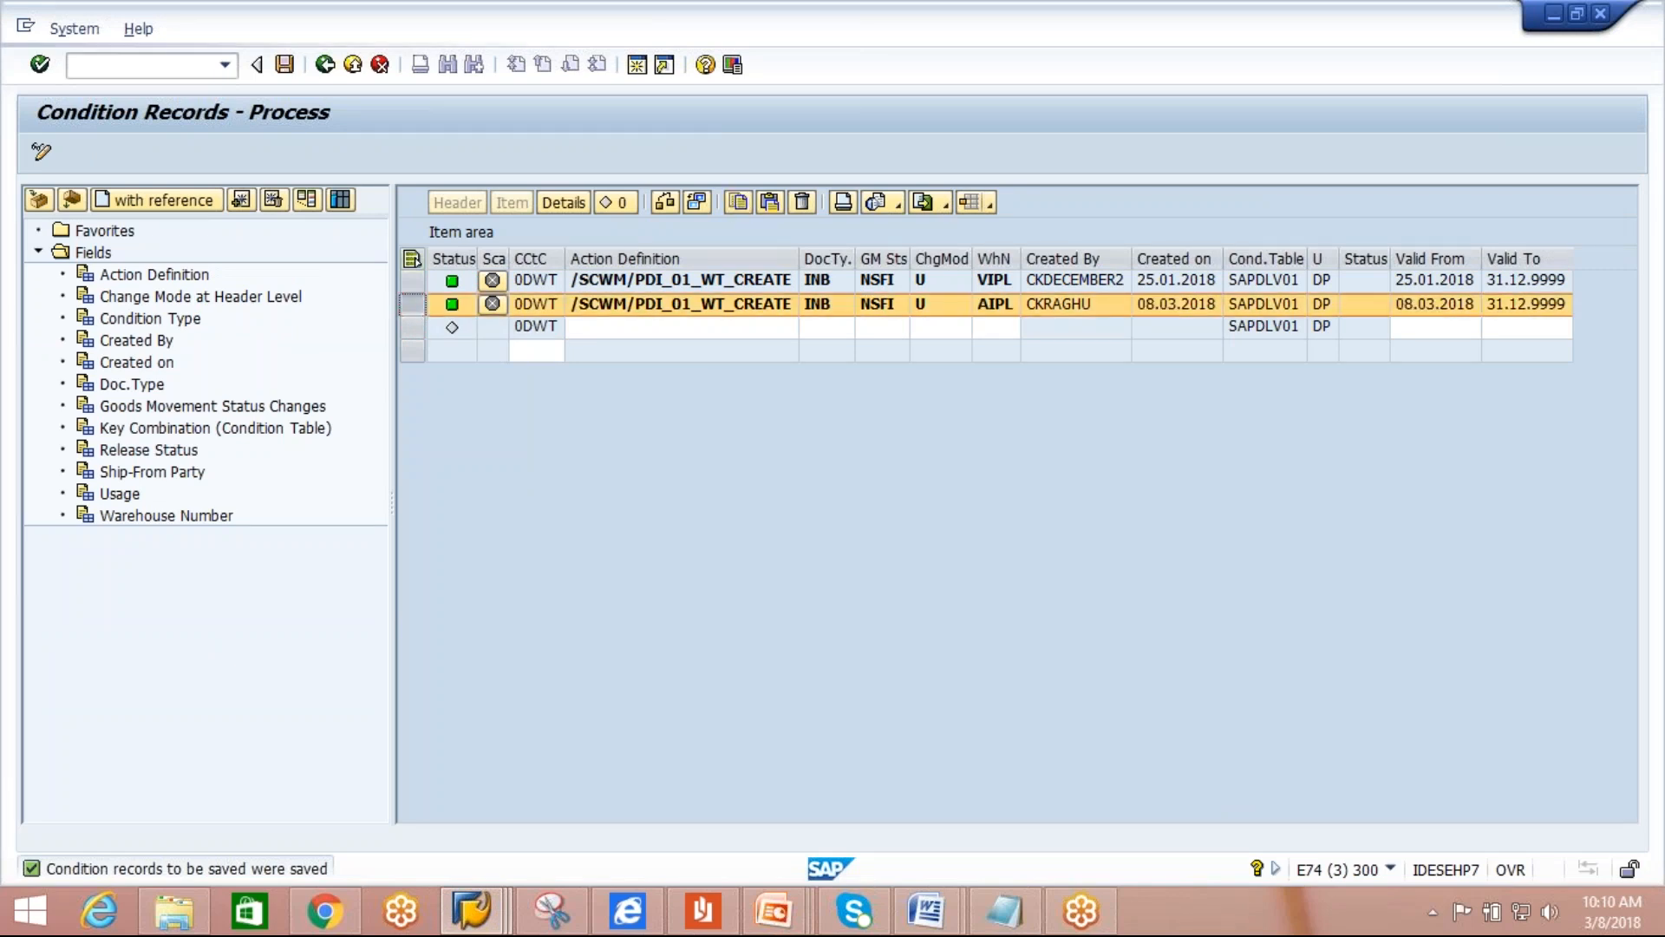
Look up the meaning of NSFI among the possible goods movement status changes and close the value list without choosing one.
left_click(879, 330)
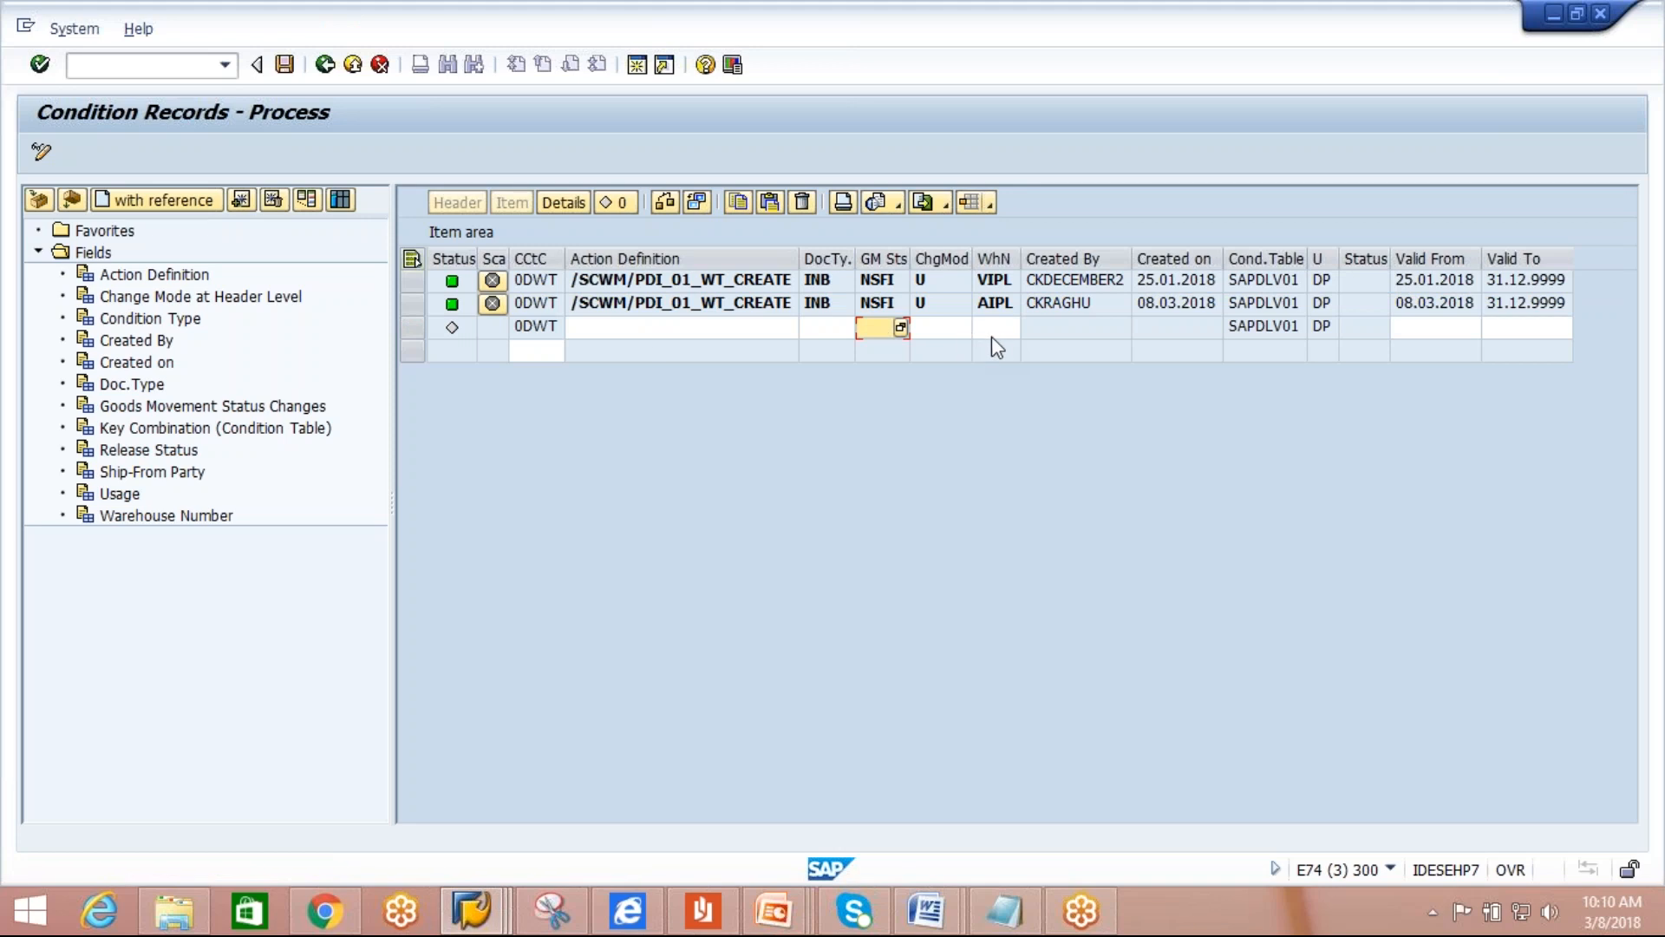
left_click(901, 328)
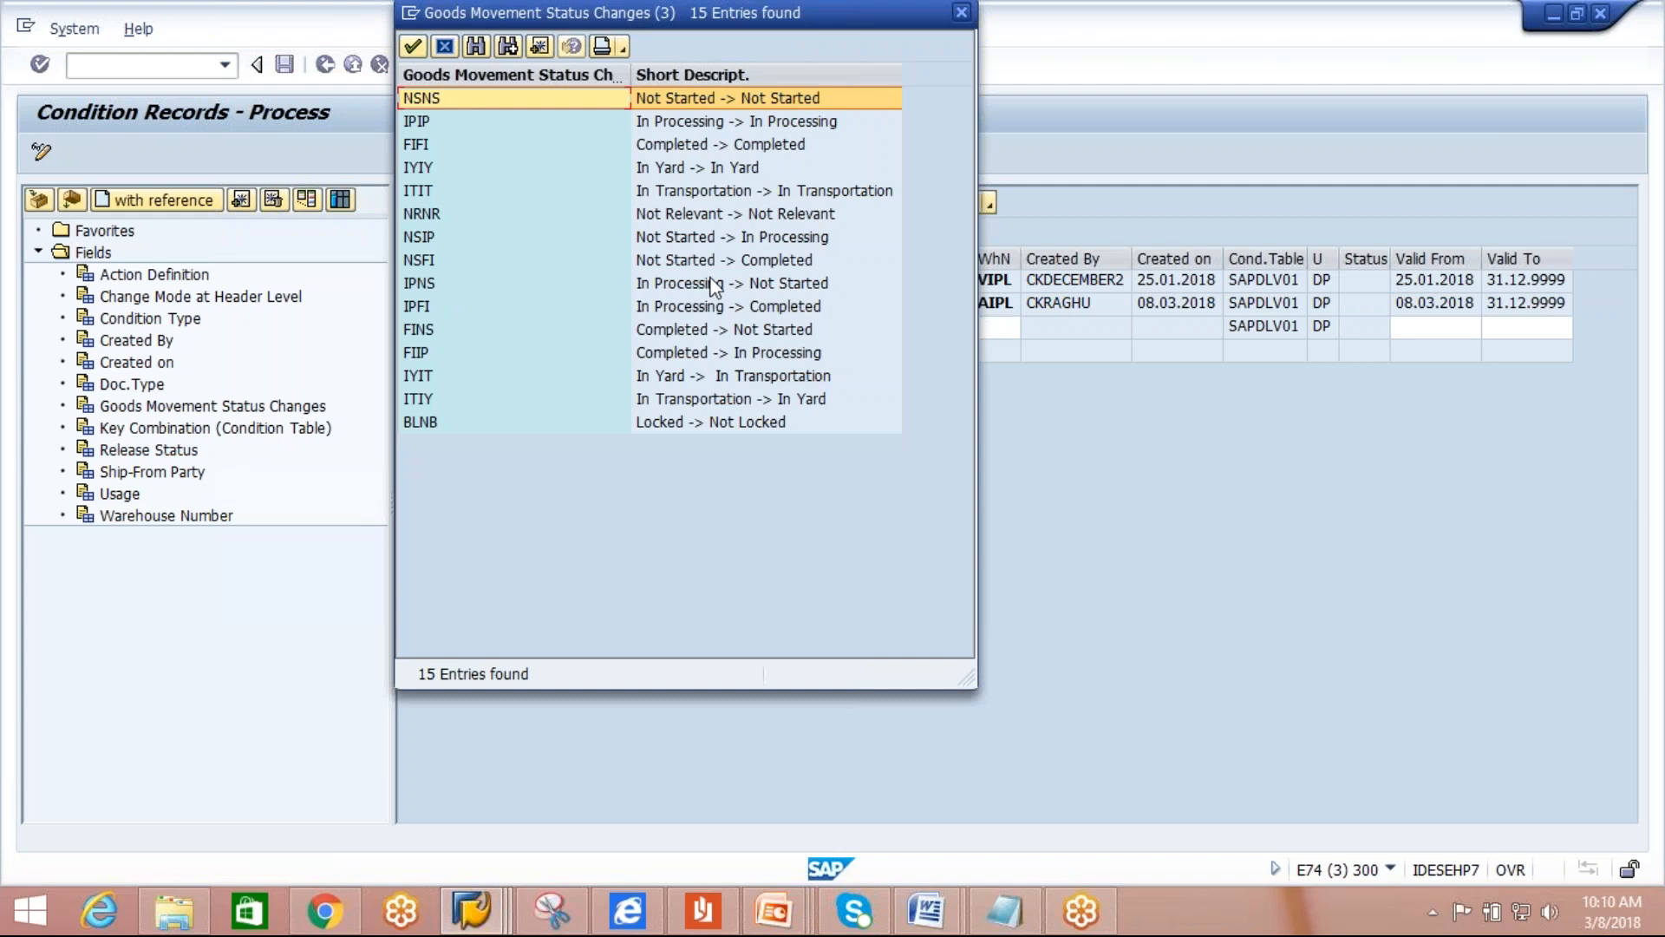
left_click(718, 268)
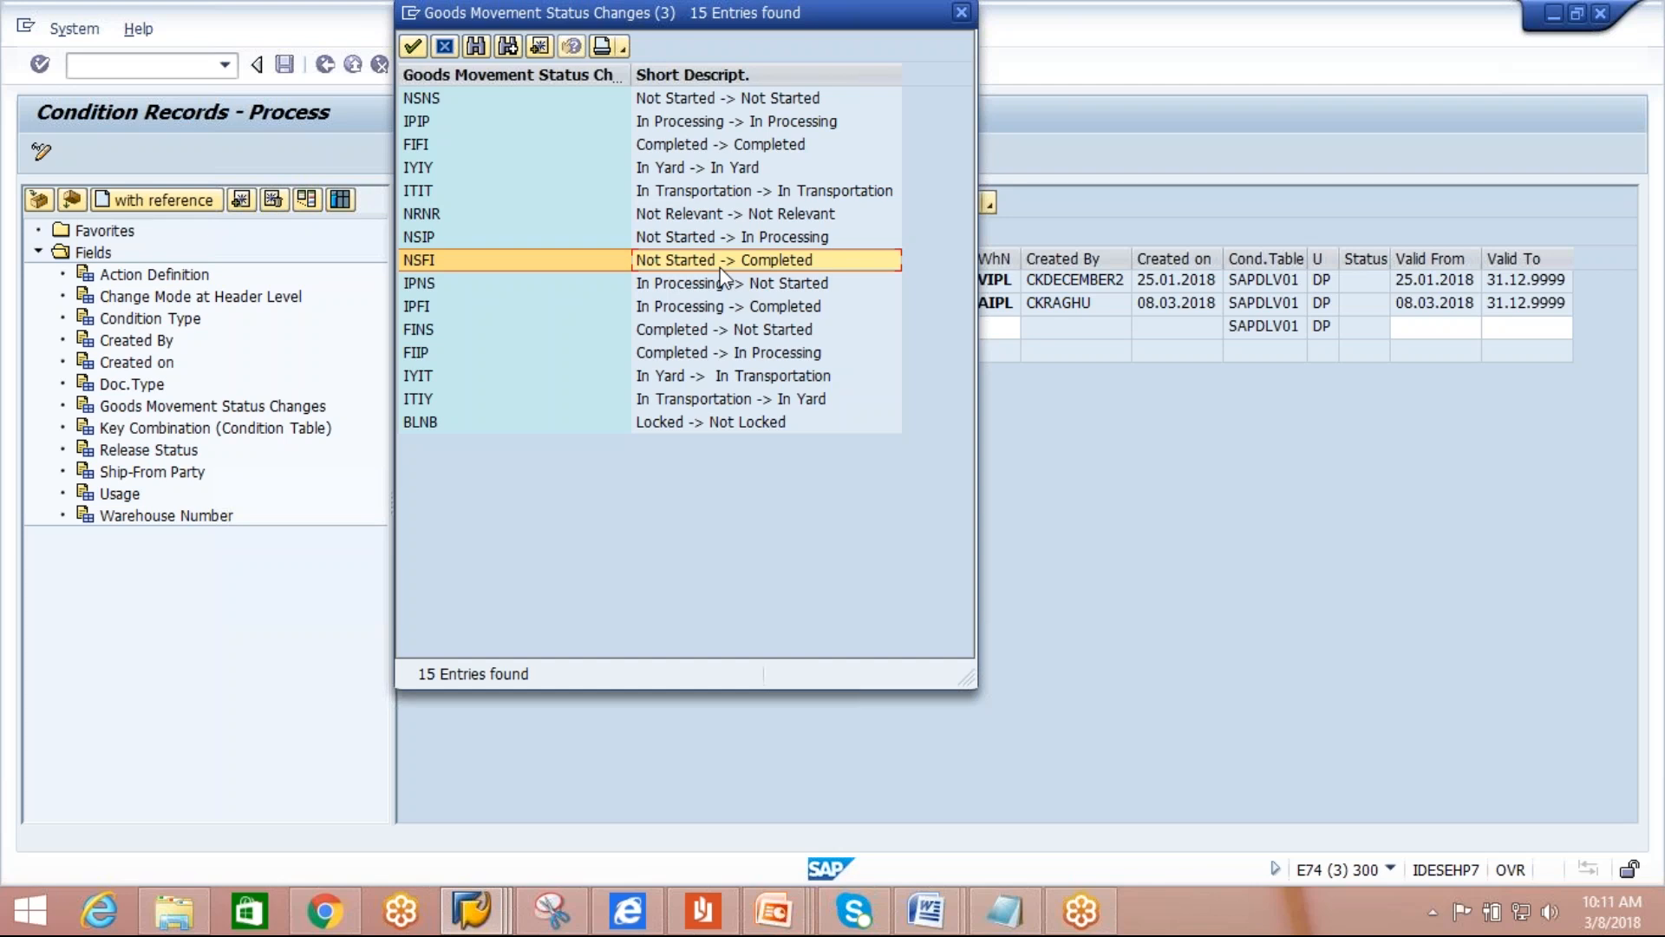
left_click_drag(792, 23, 775, 439)
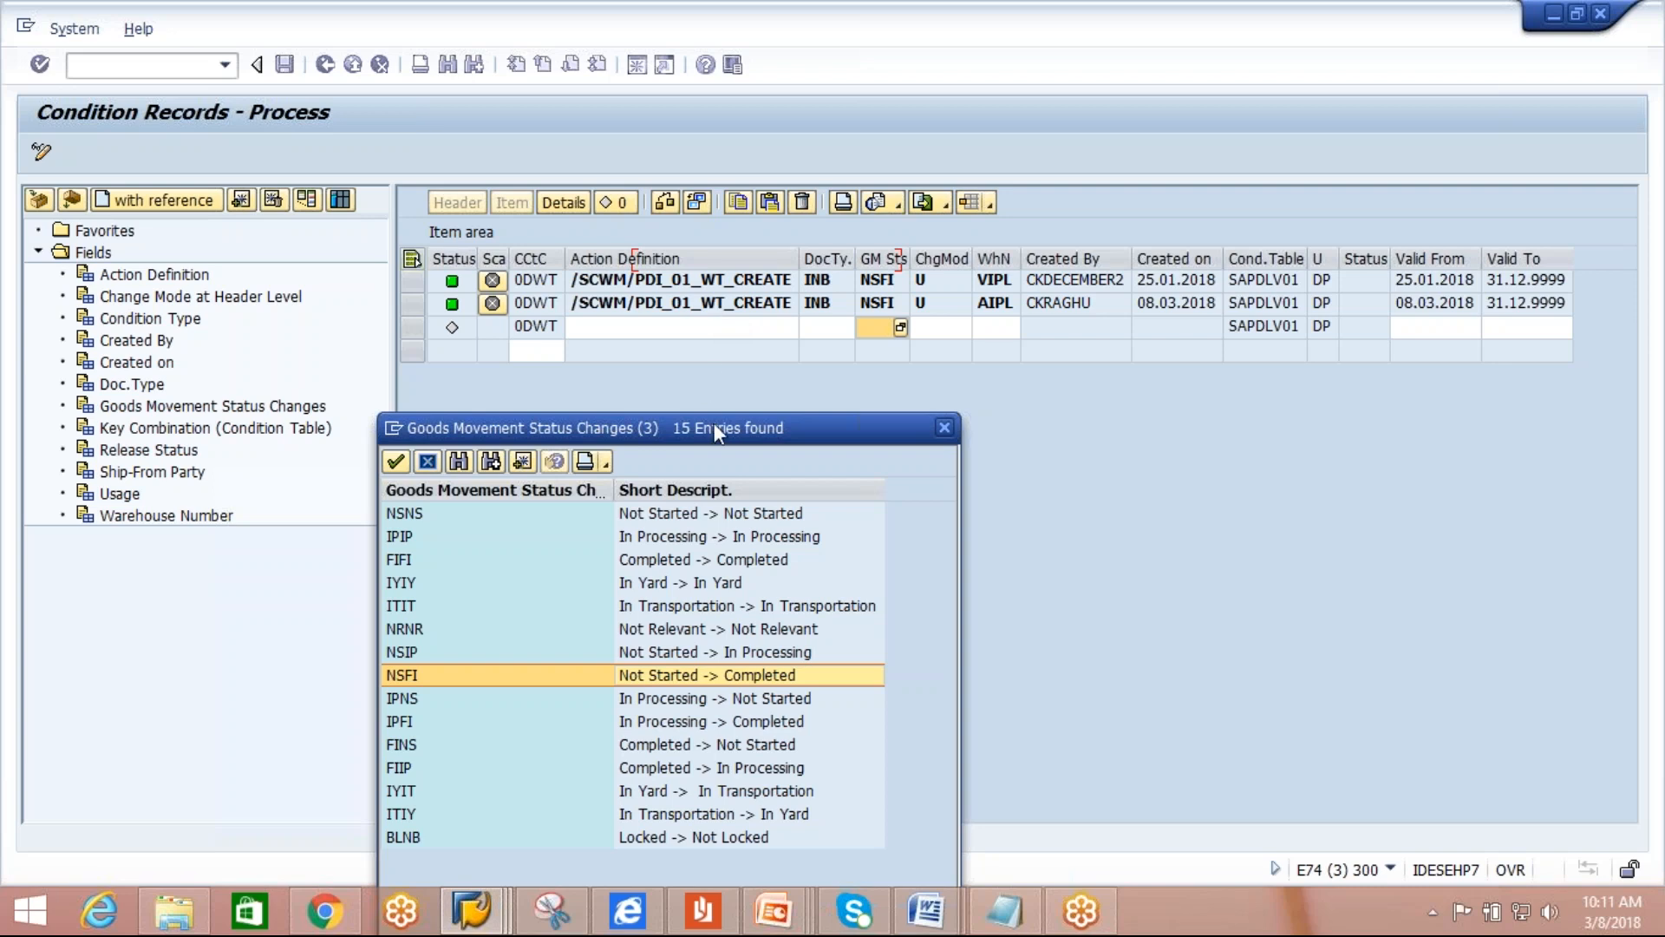
left_click(694, 674)
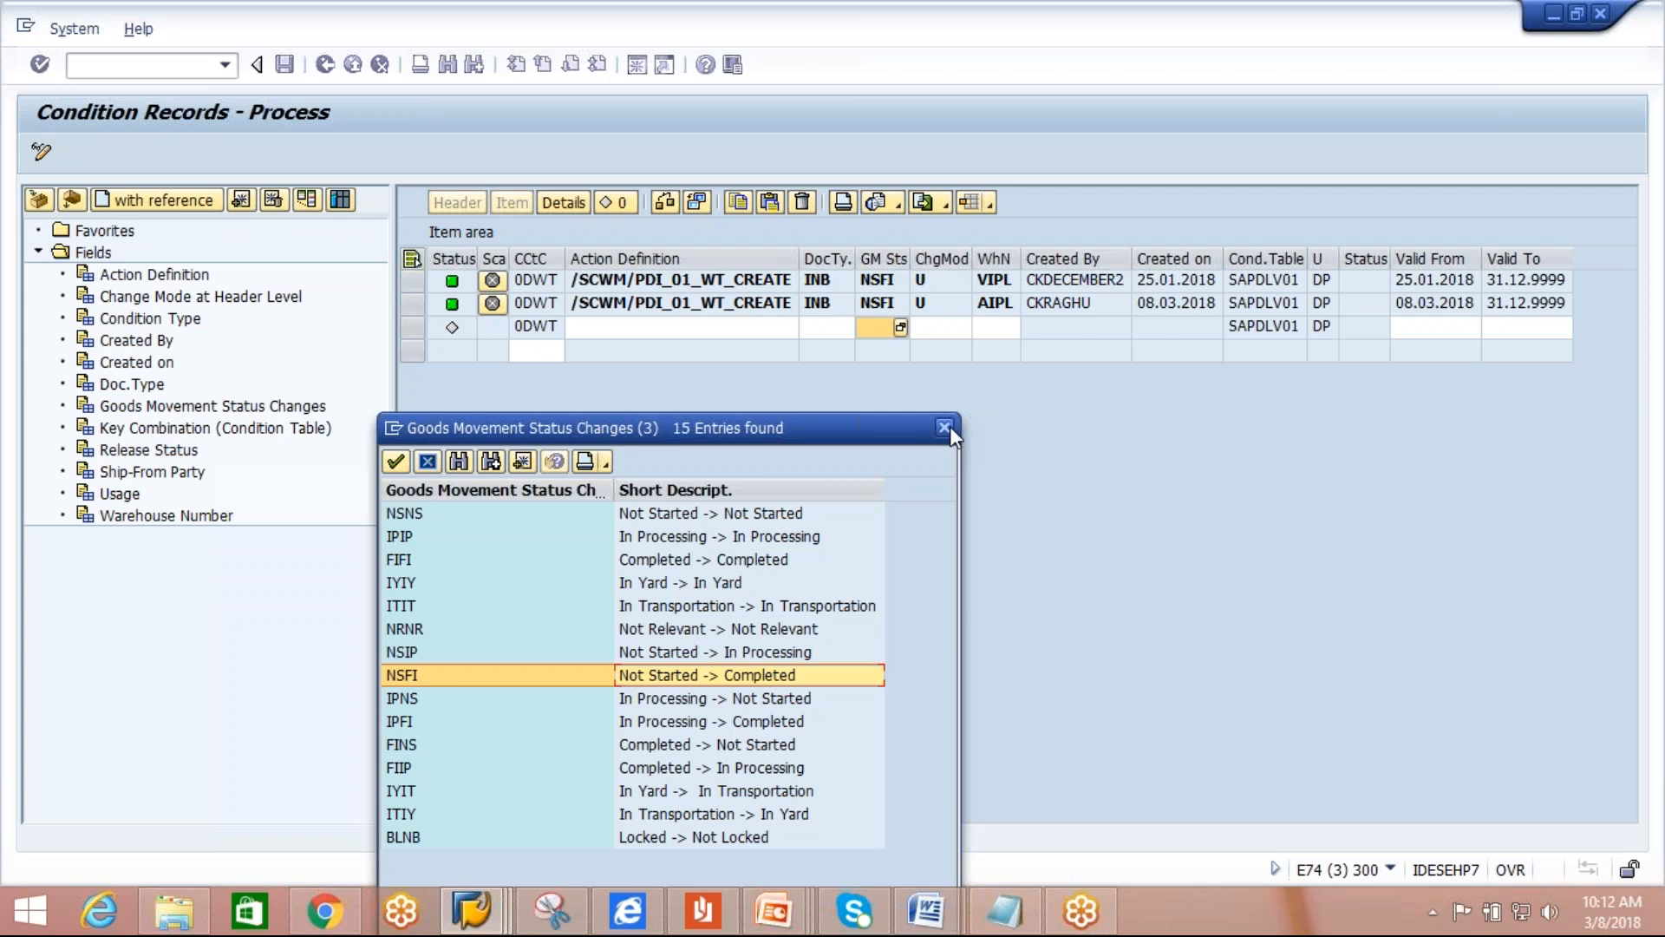
left_click(947, 427)
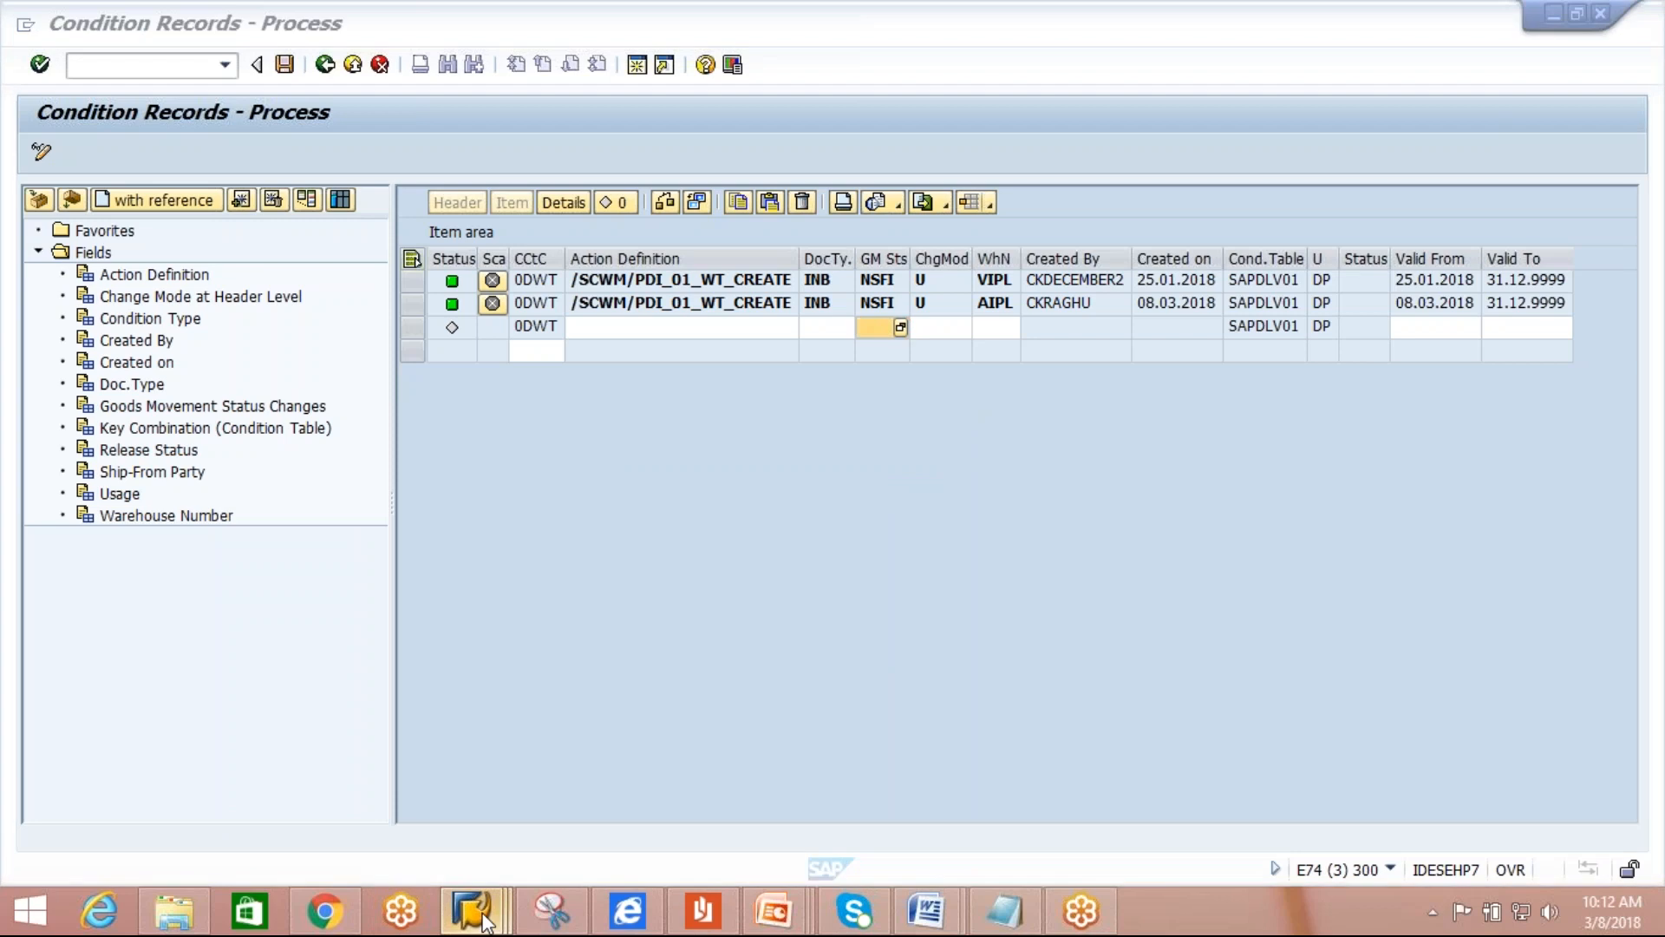
Switch to the ERP Create Inbound Delivery session, reuse the external ID ending in AUTO WT-01 and proceed to the item overview.
mouse_move(483, 922)
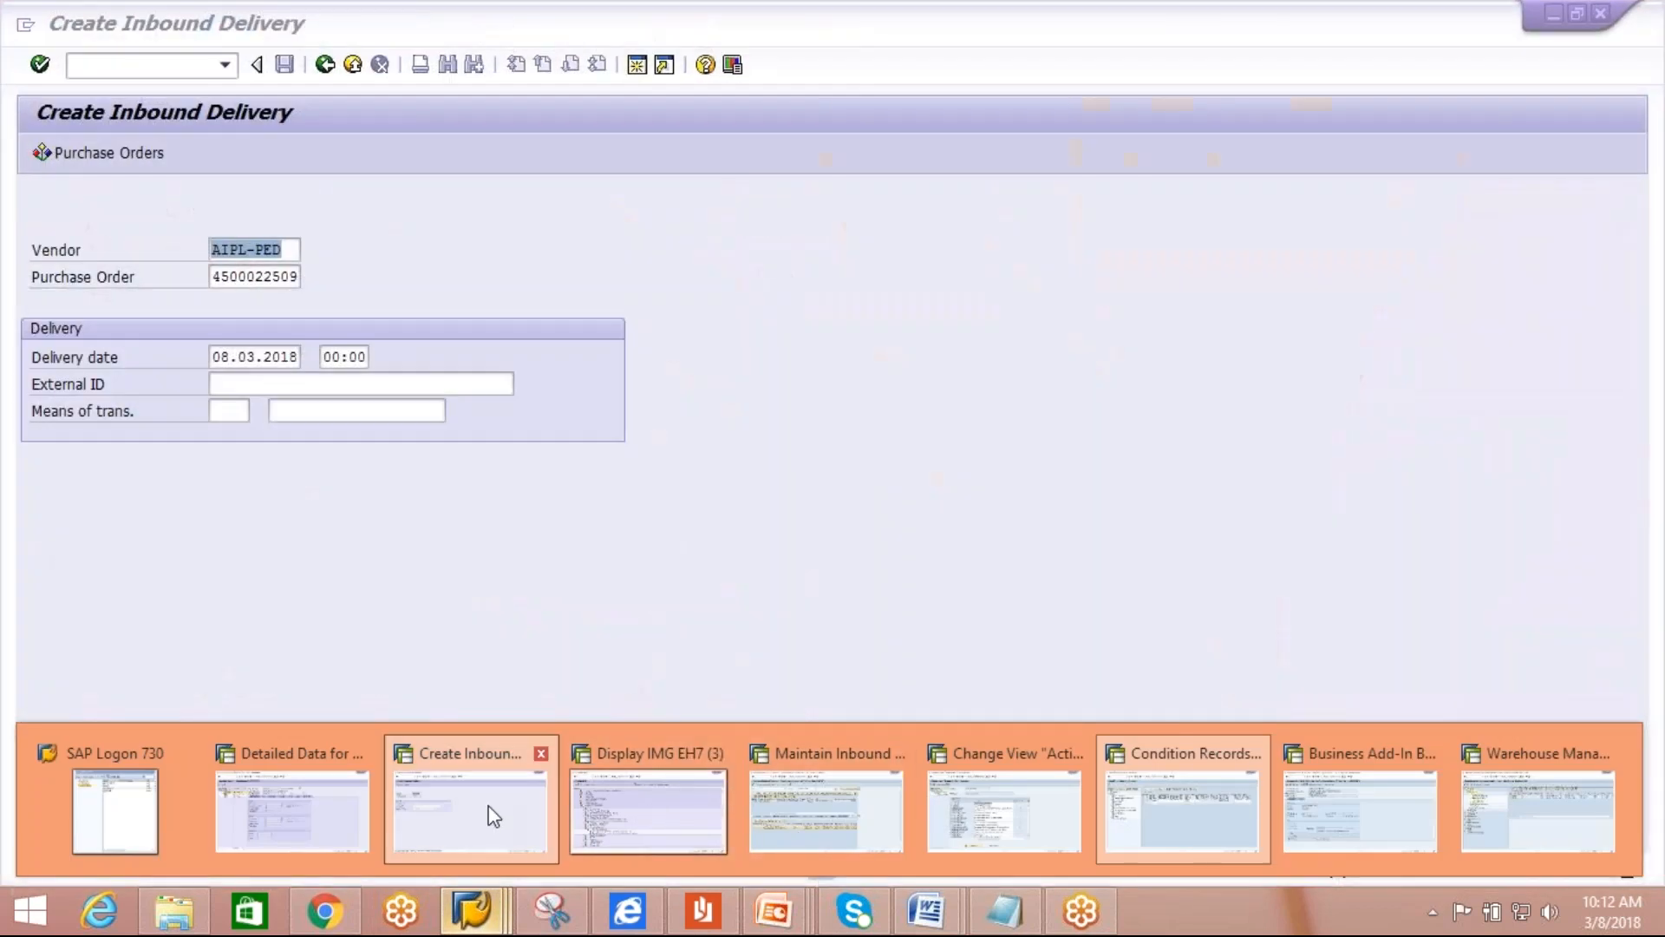
left_click(487, 810)
left_click(355, 389)
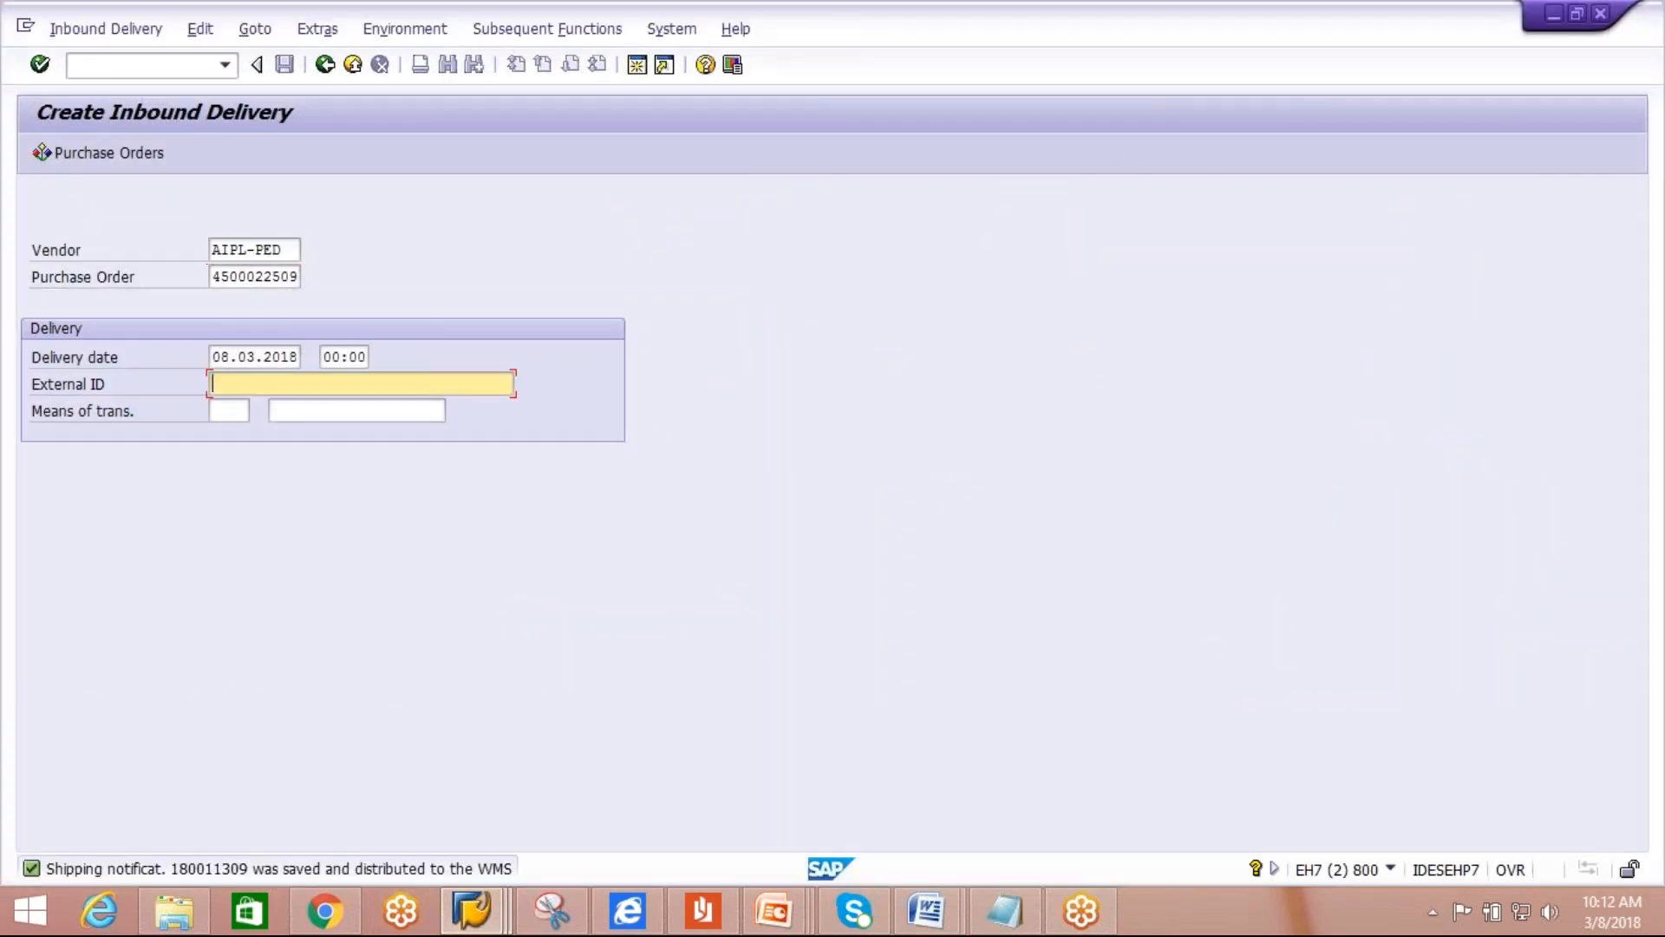
key("Down")
key("Return")
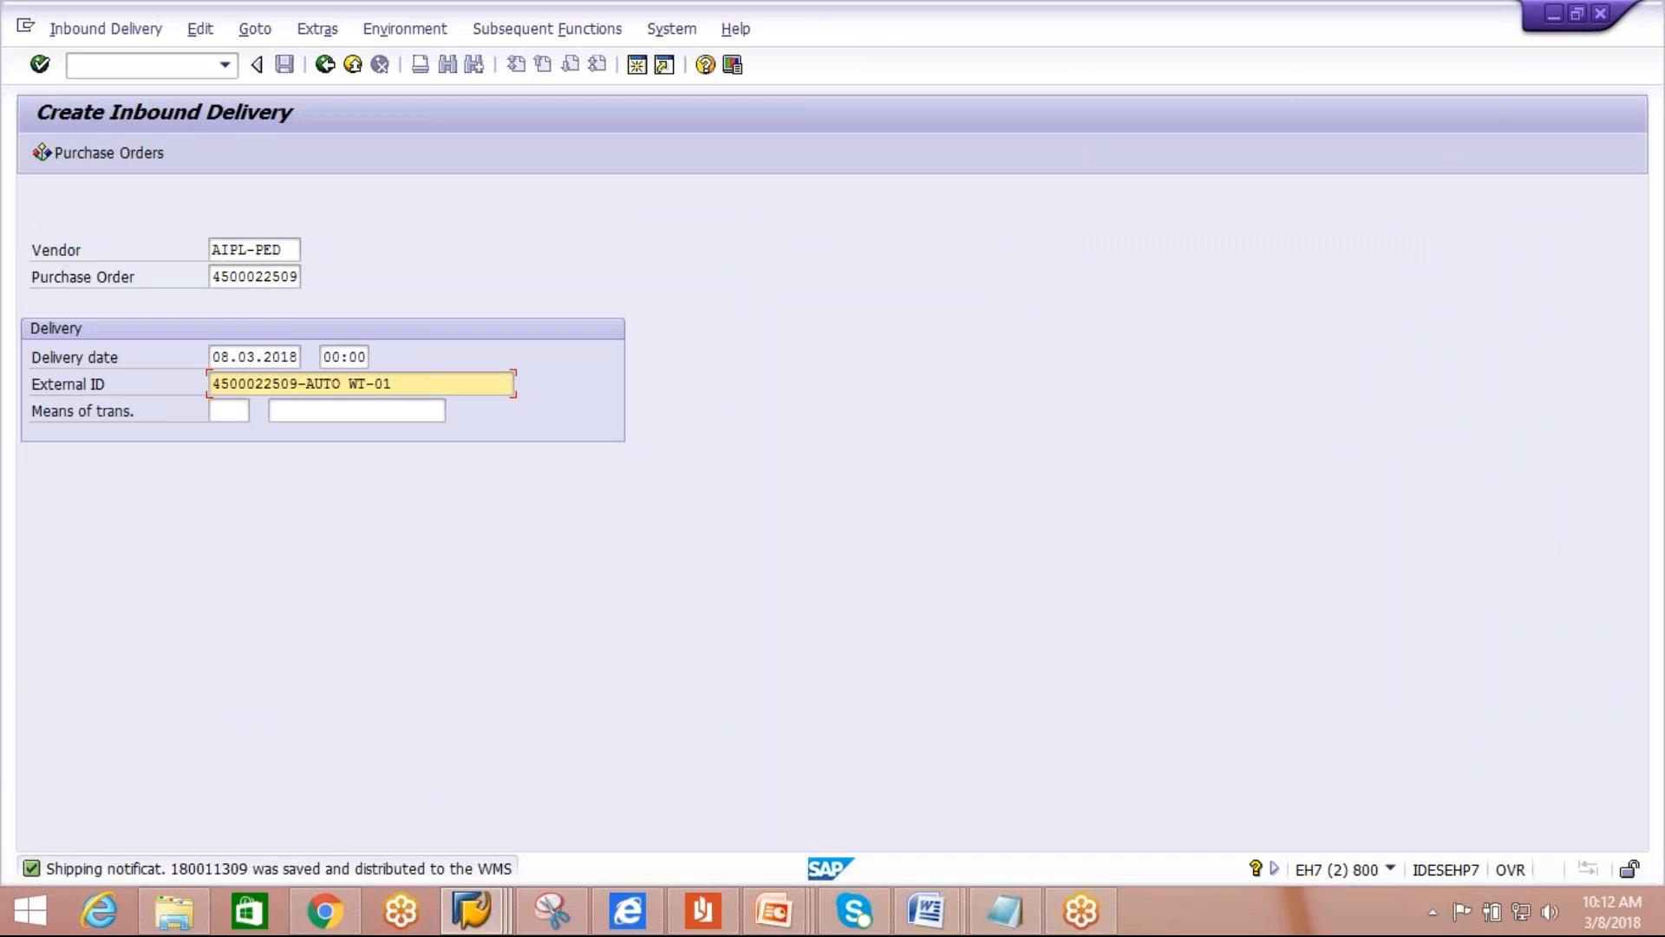
key("Return")
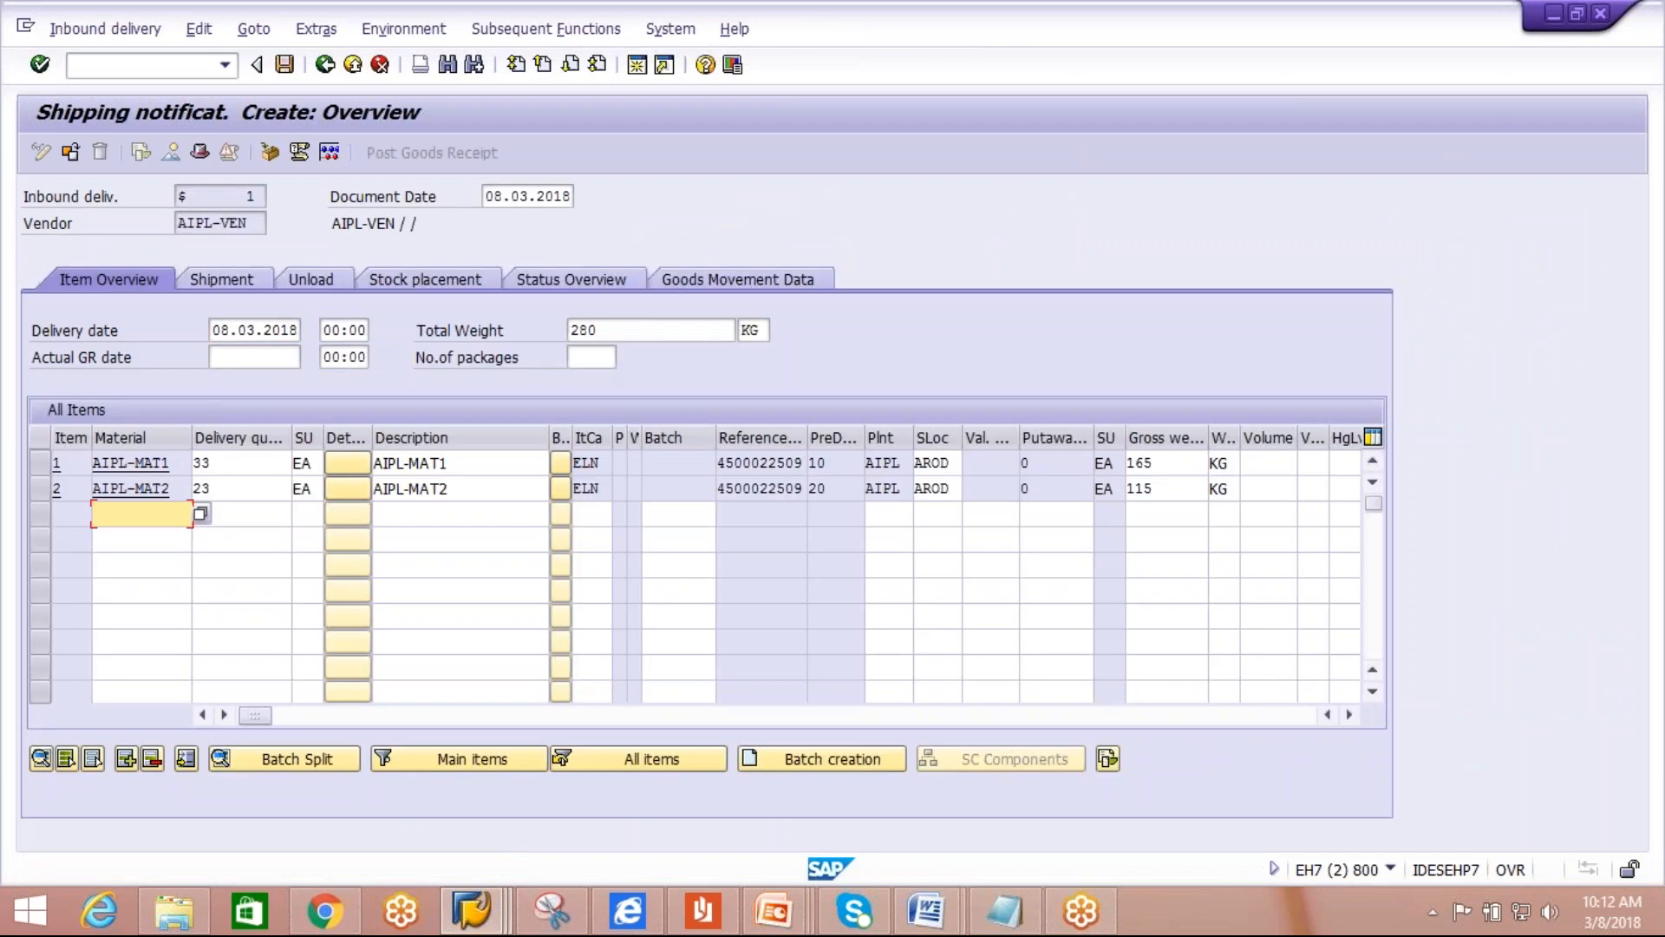
Set the delivery quantities of AIPL-MAT1 and AIPL-MAT2 to 1 each and save the new inbound delivery.
left_click(246, 463)
key("BackSpace")
key("BackSpace")
type("1")
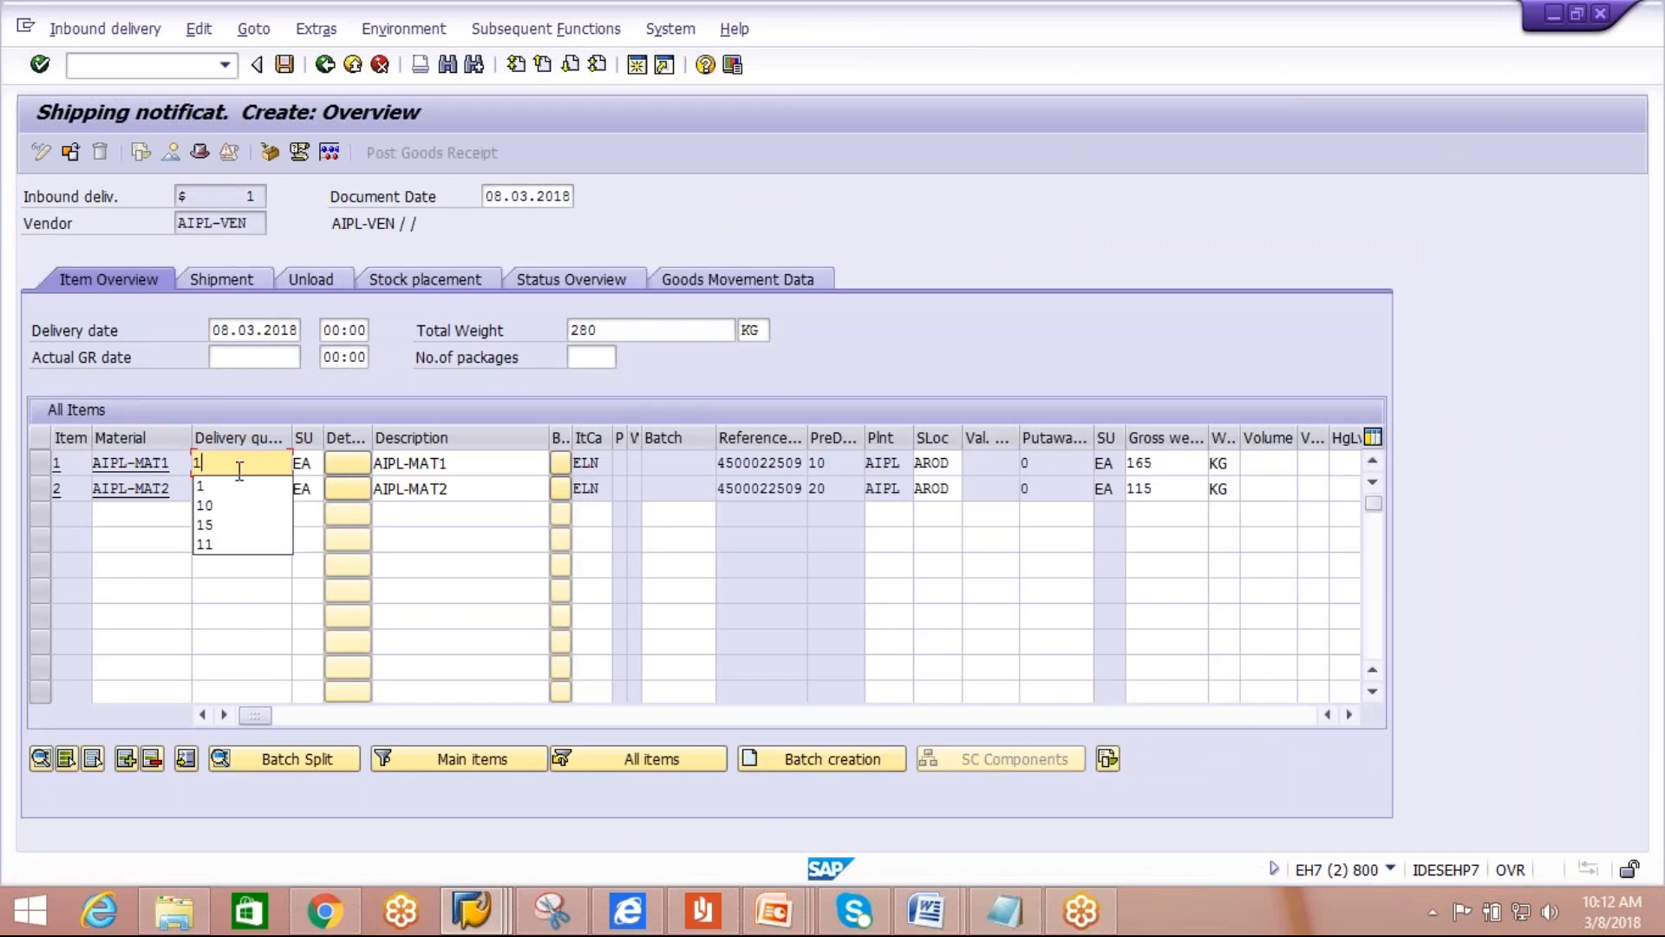
left_click(246, 488)
key("BackSpace")
key("BackSpace")
type("1")
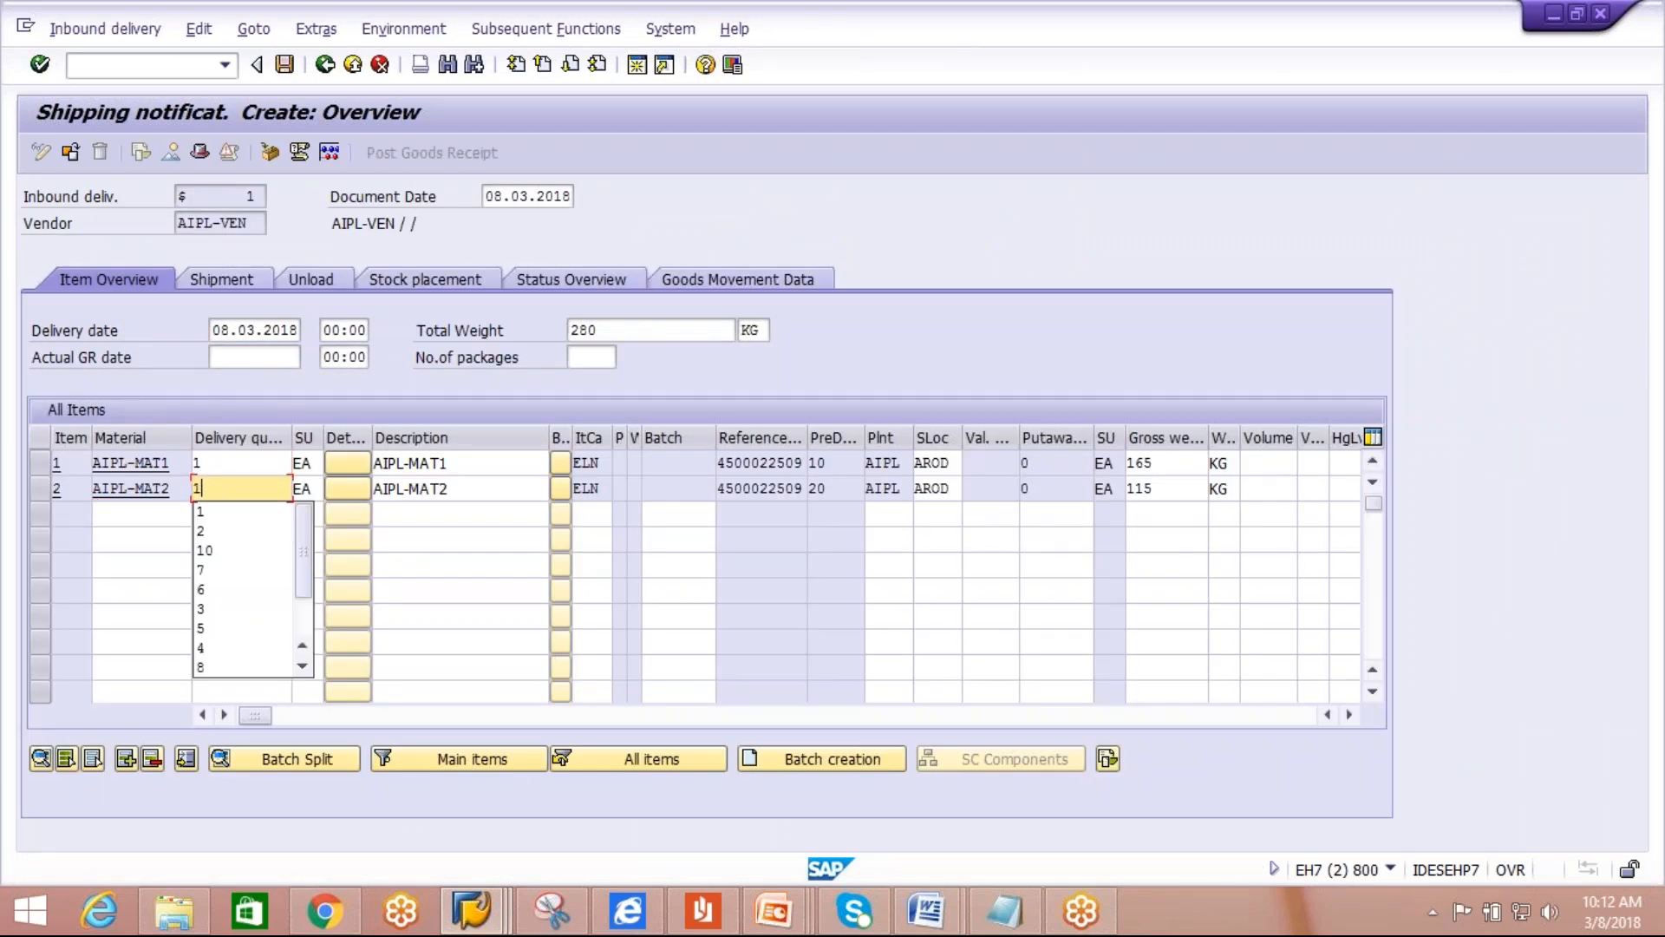
left_click(224, 511)
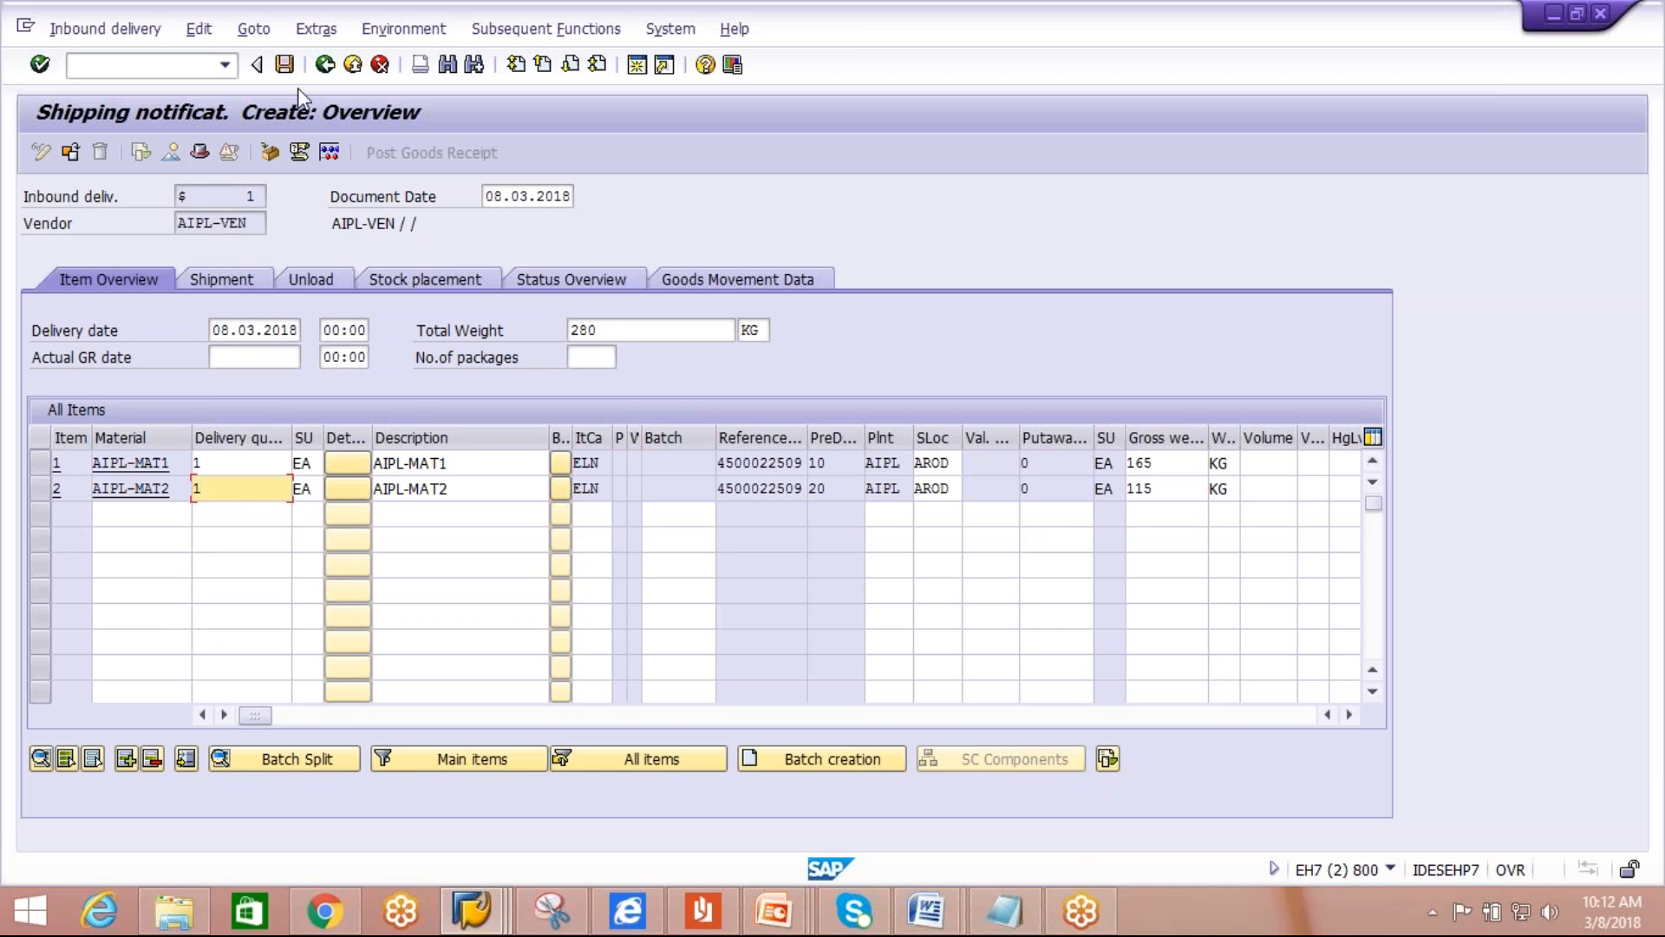
left_click(285, 64)
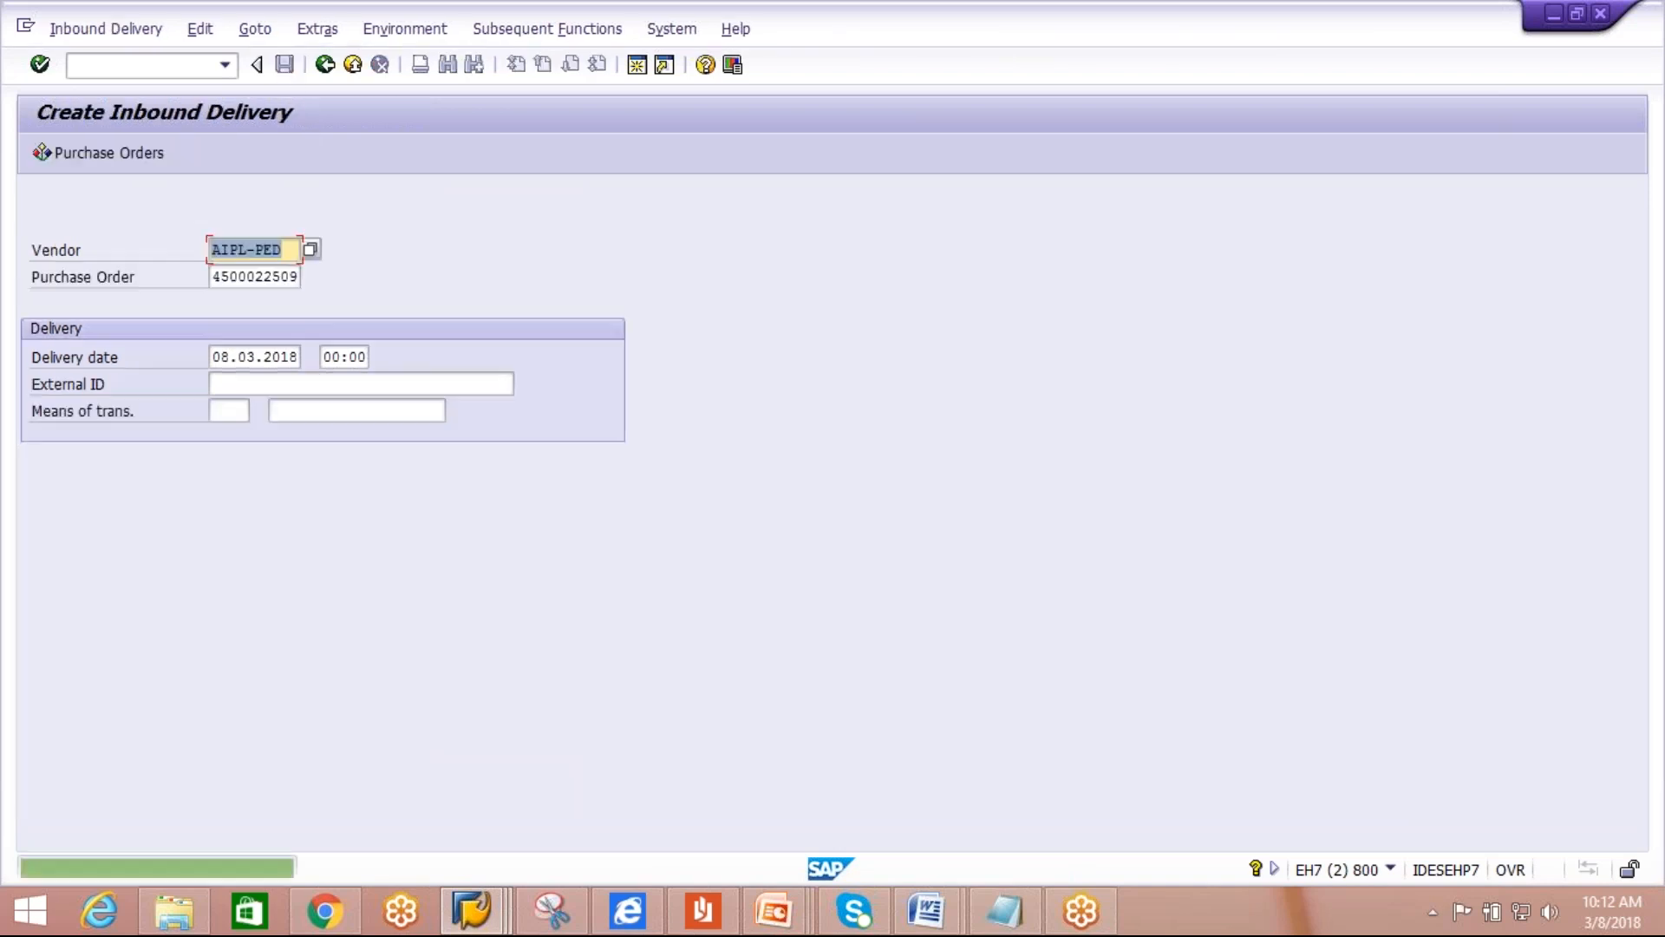
Switch to the delivery notification session, list all notifications, open the inbound delivery for the ASN ending in AUTO WT-02 and check its PPF actions.
left_click(473, 909)
left_click(841, 815)
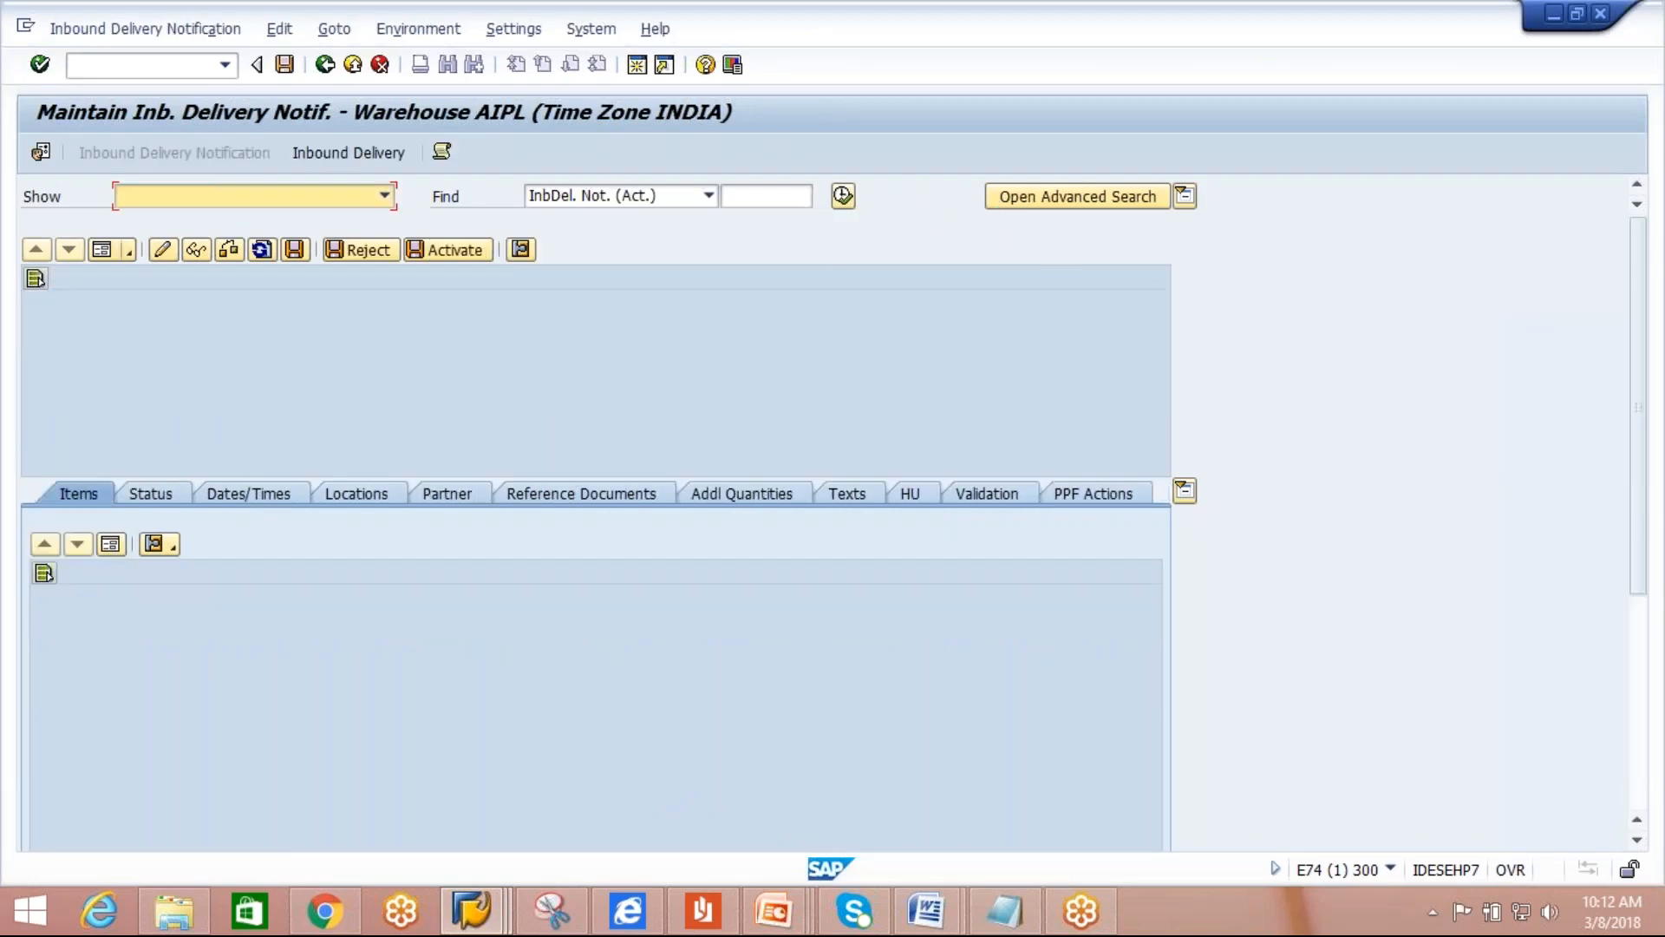
left_click(843, 196)
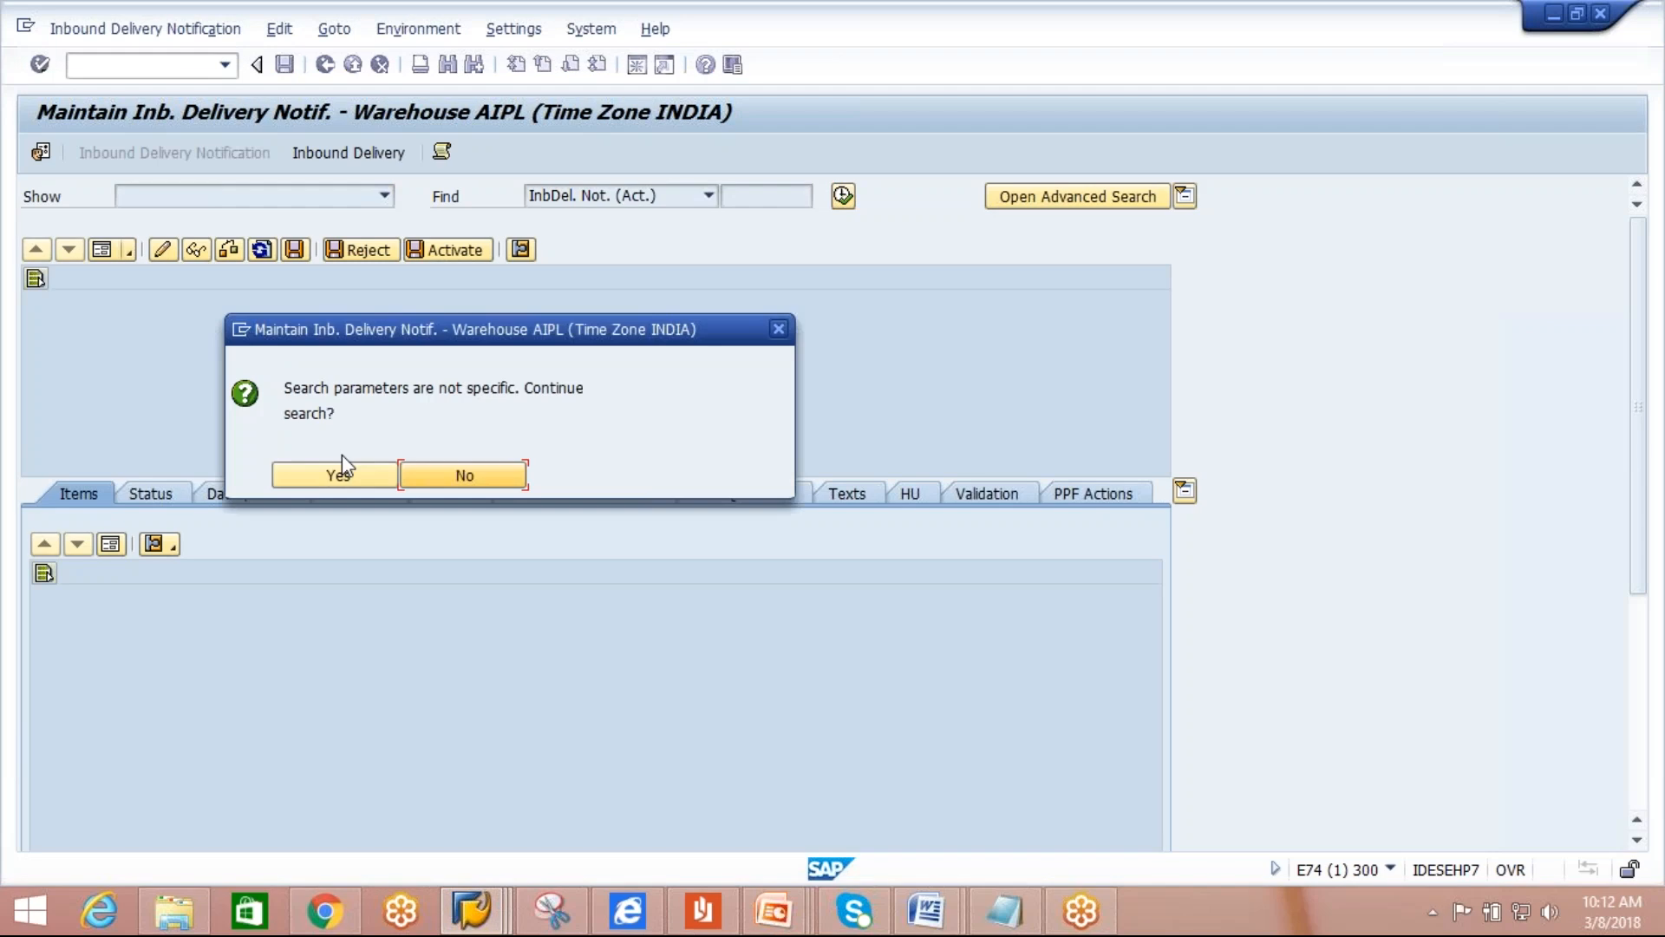
left_click(335, 475)
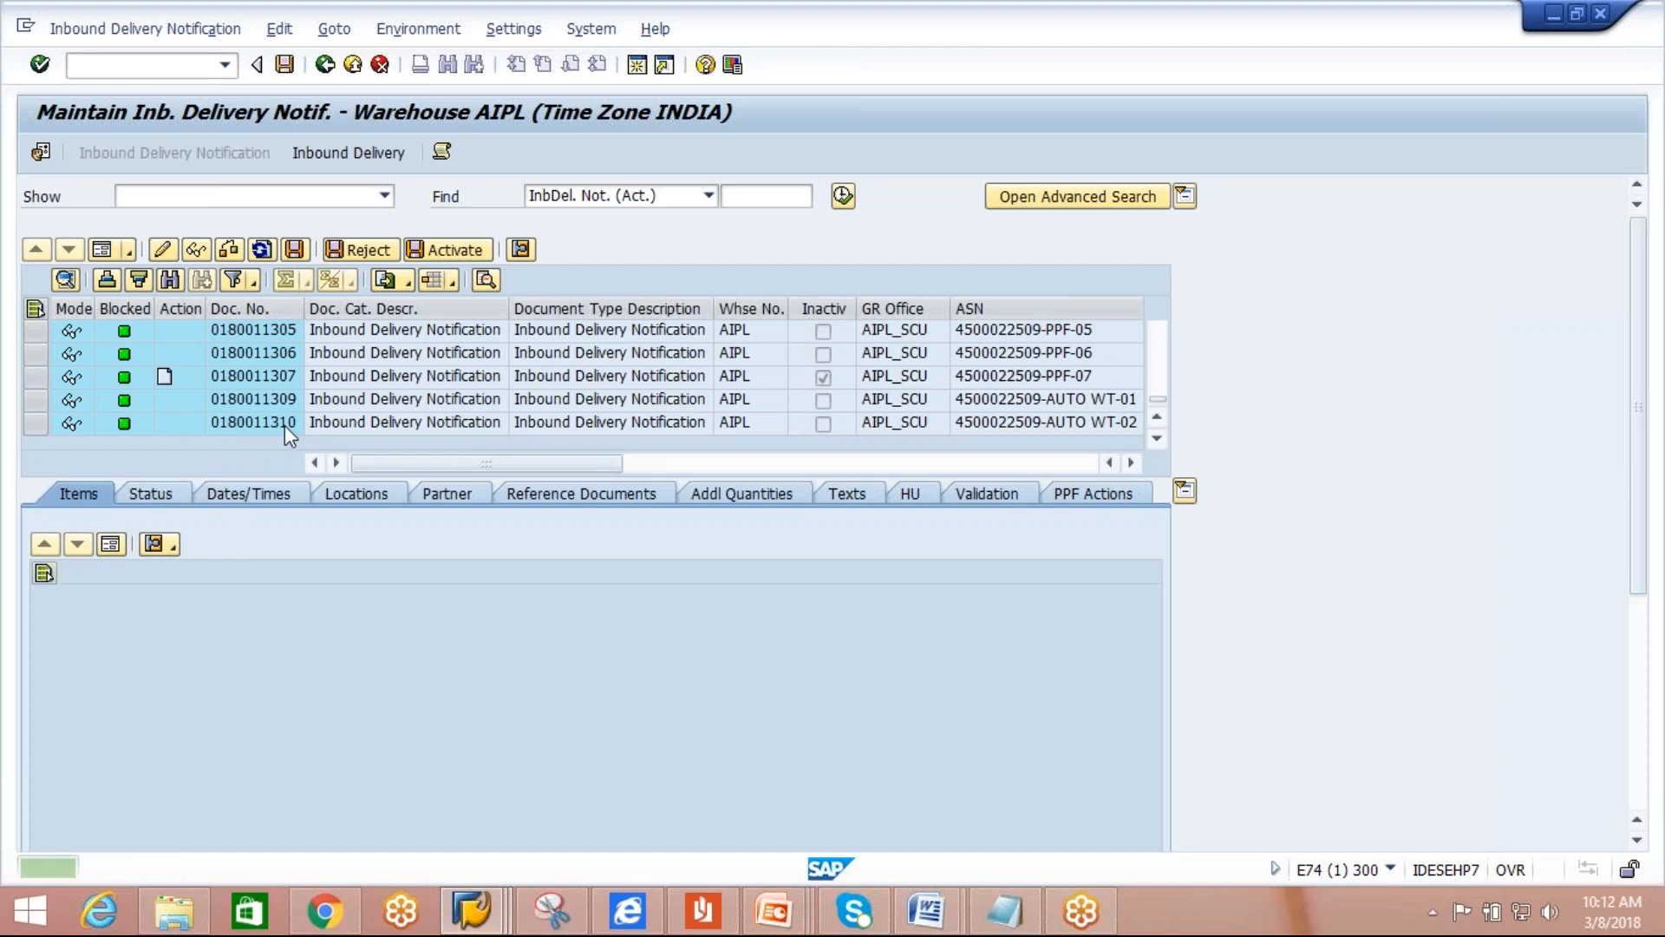
left_click(284, 425)
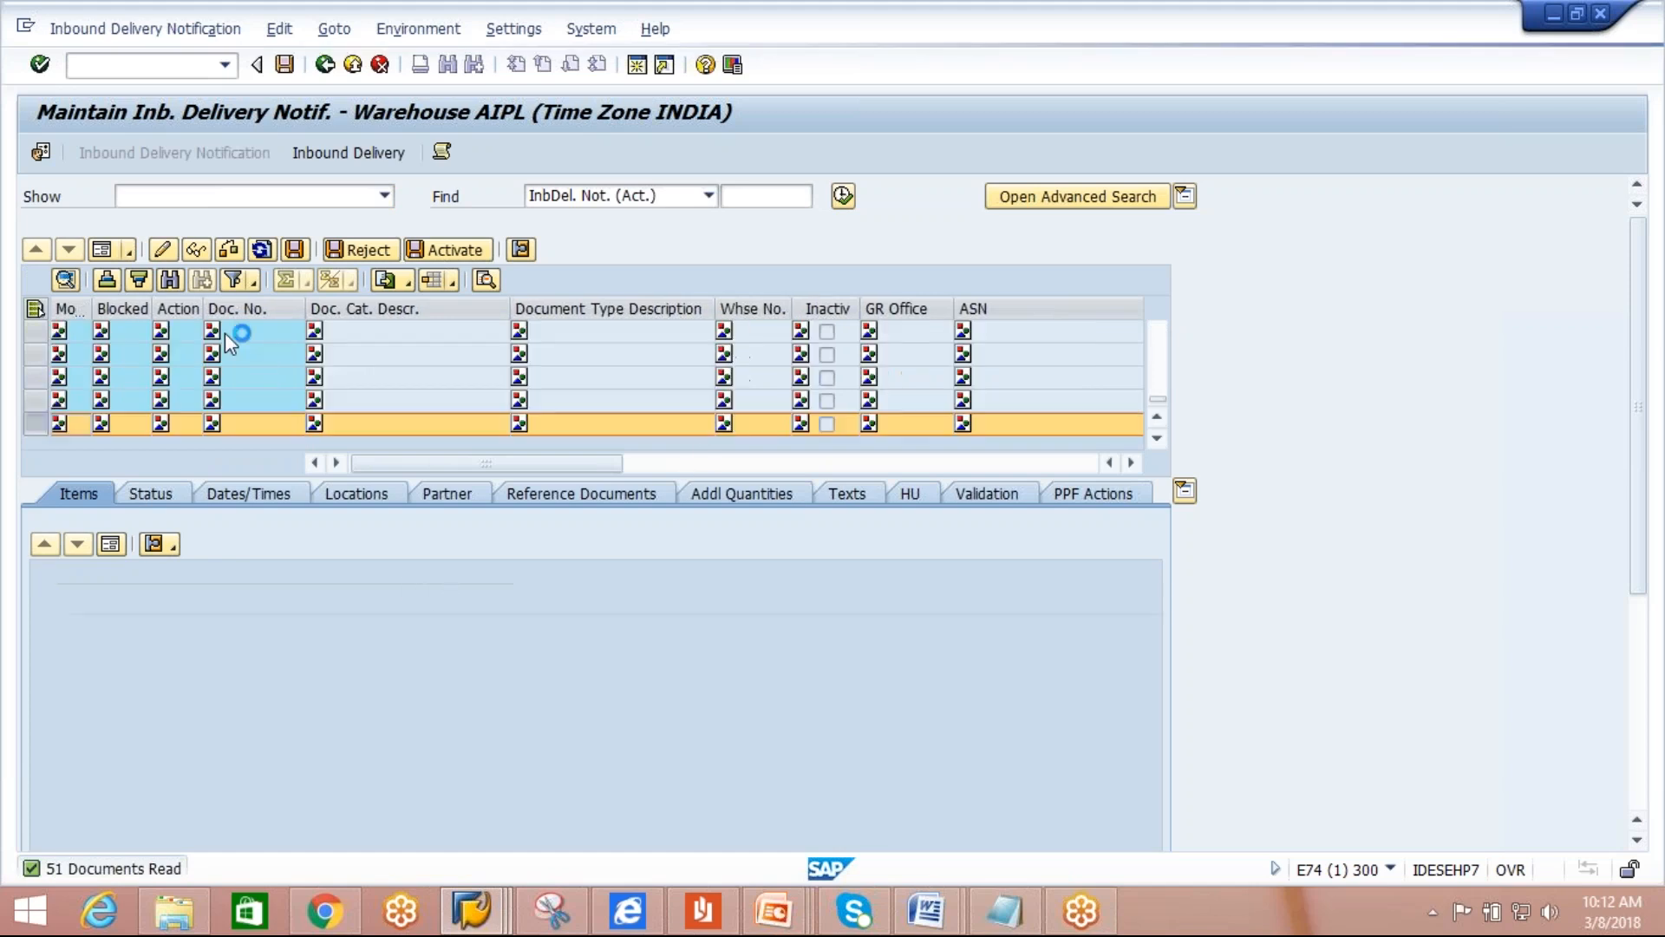
left_click(350, 153)
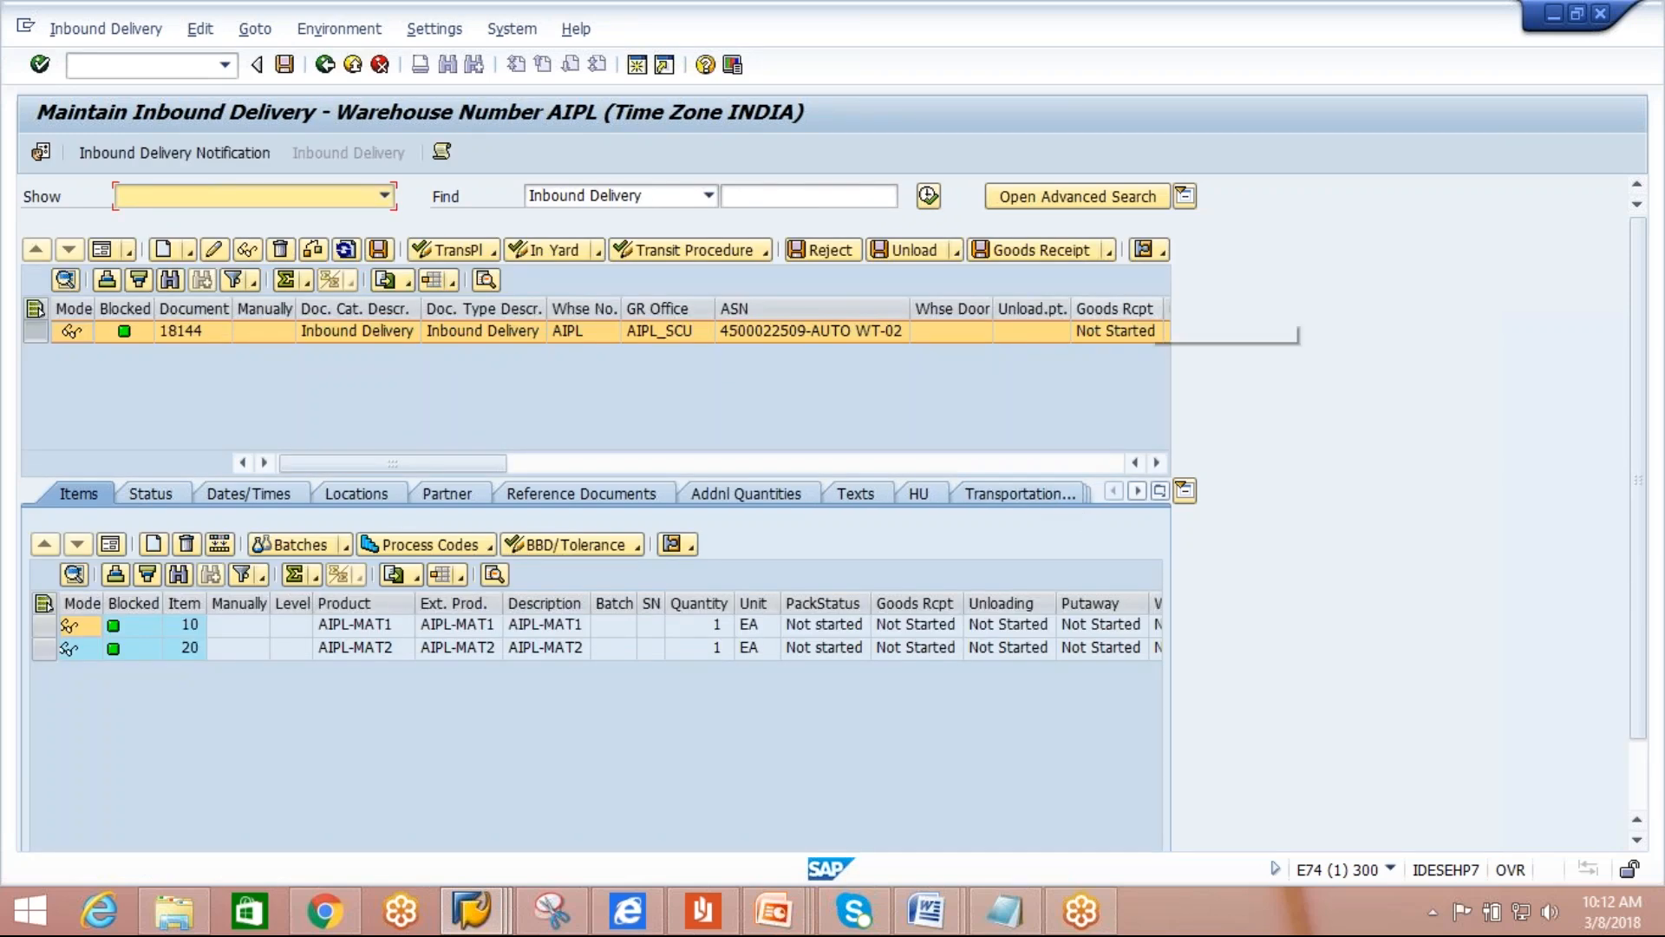
left_click(1185, 491)
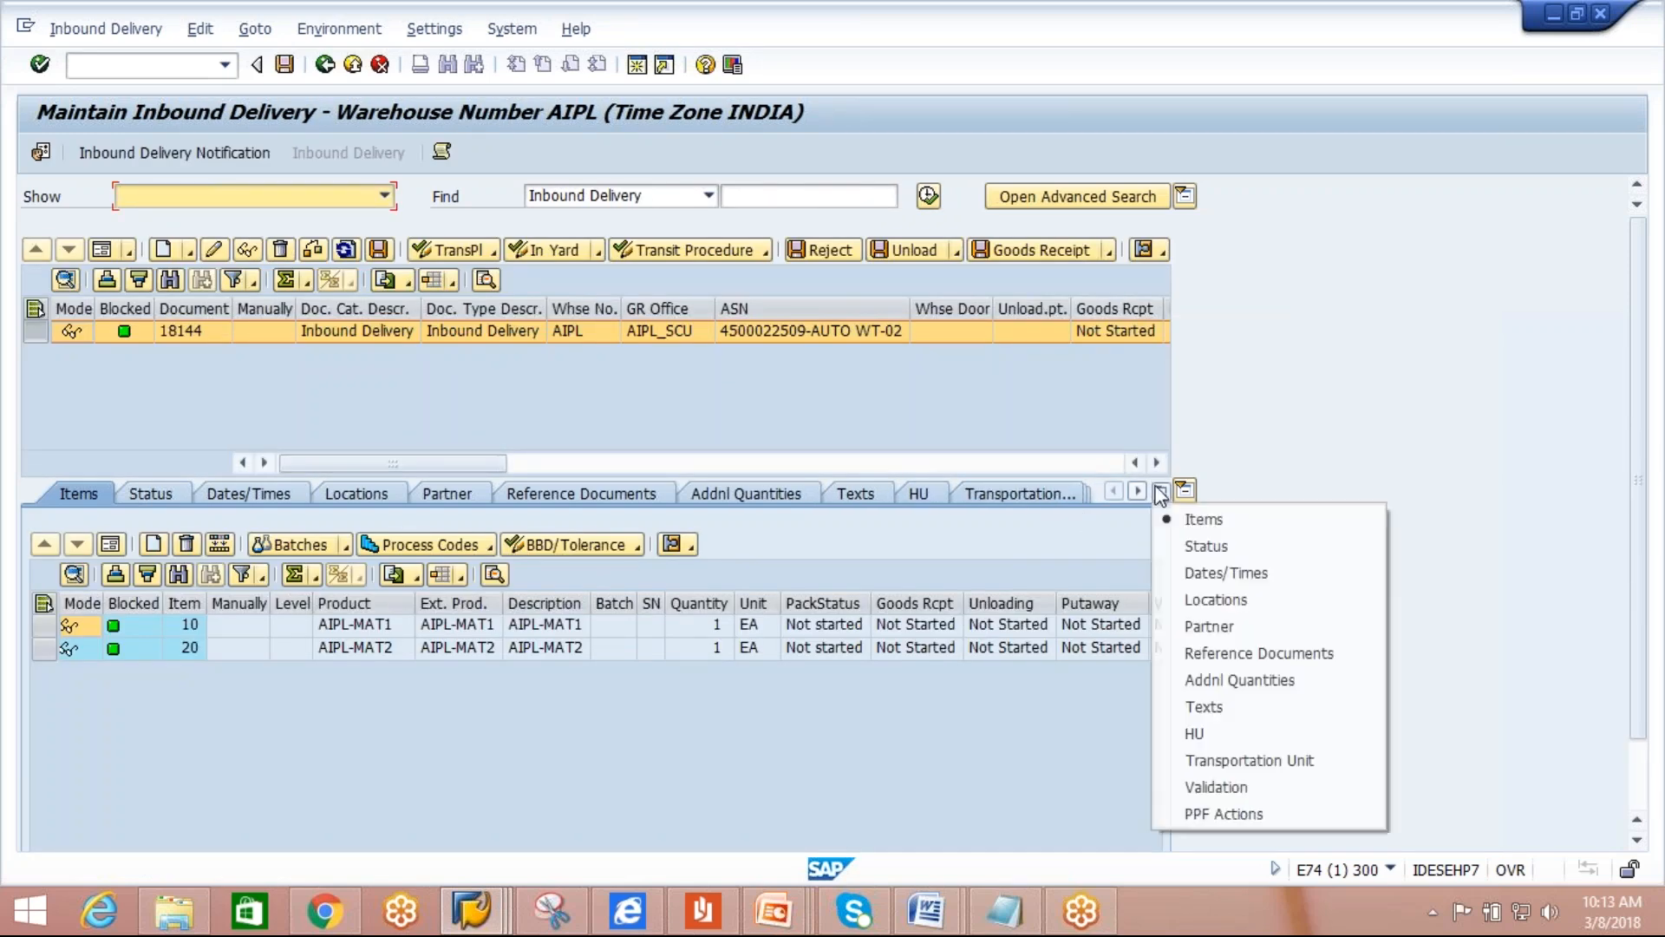
left_click(1218, 816)
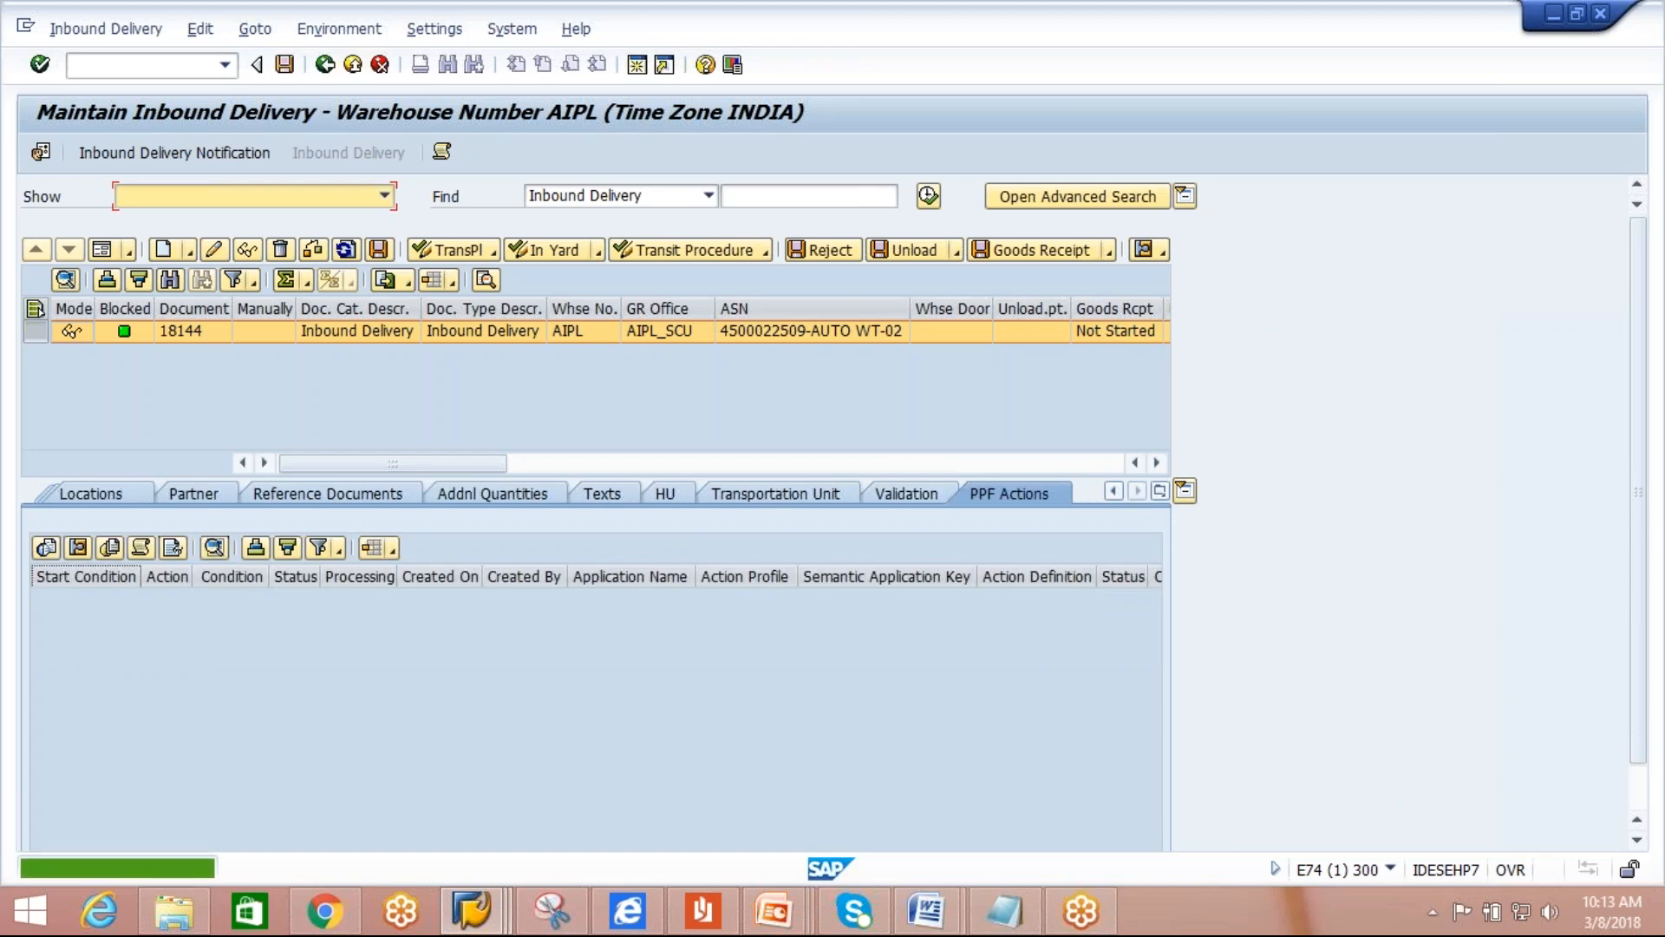
Try to open warehouse task creation as a follow-on function of the inbound delivery, and exit to the SAP Easy Access menu.
left_click(119, 32)
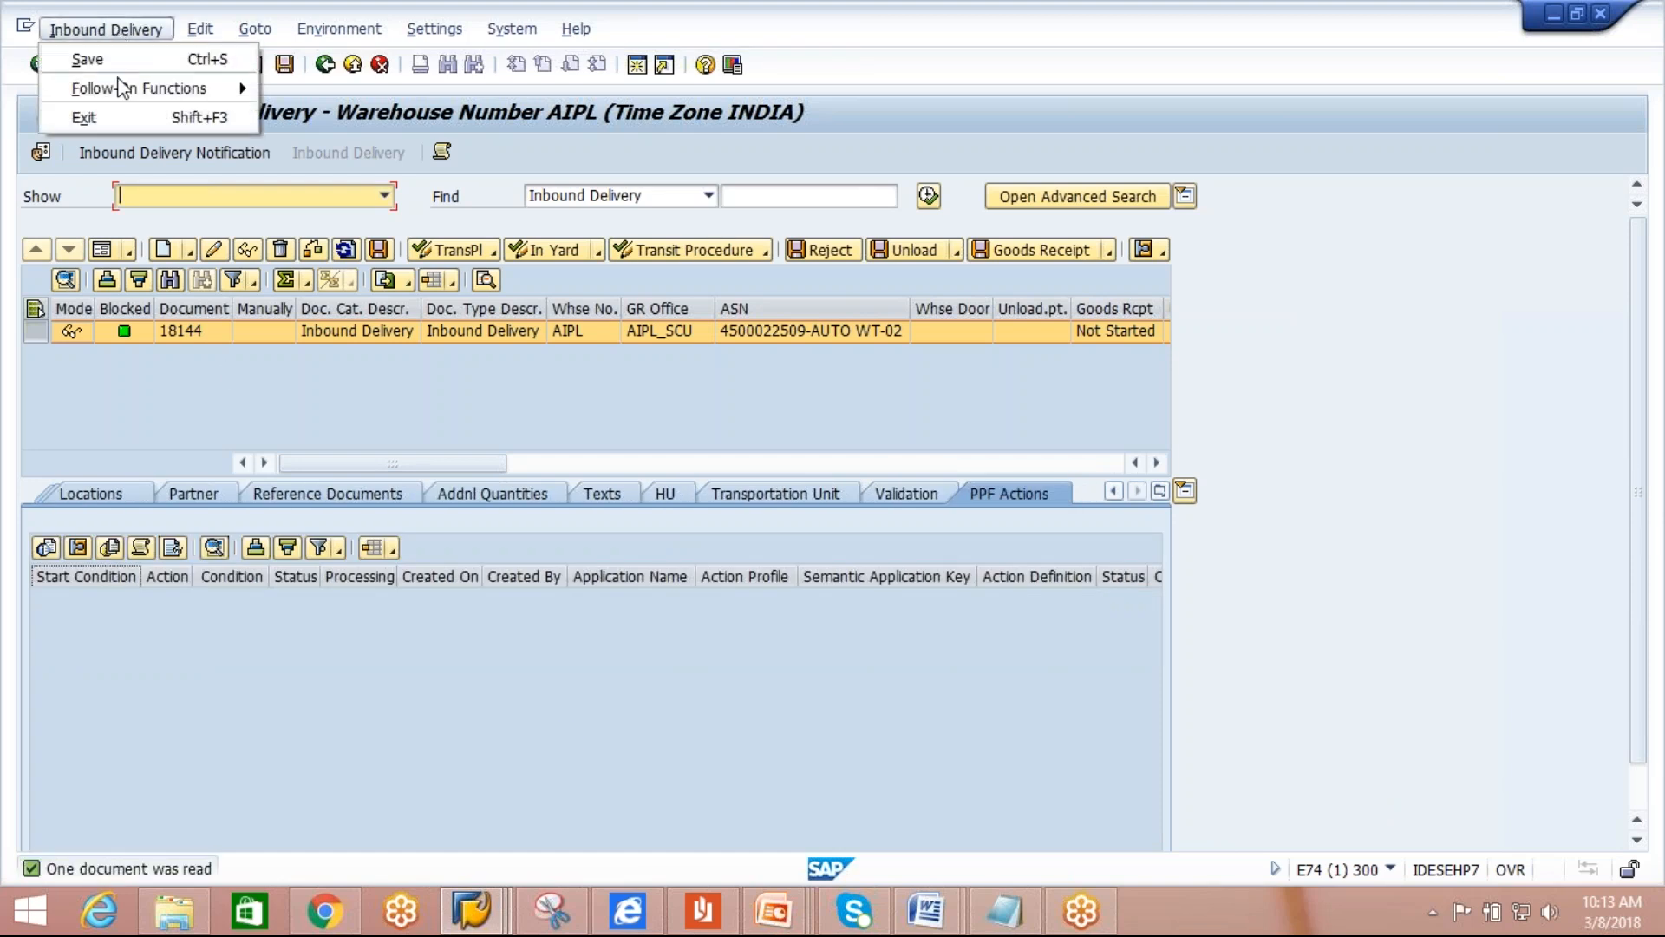
mouse_move(126, 91)
left_click(381, 92)
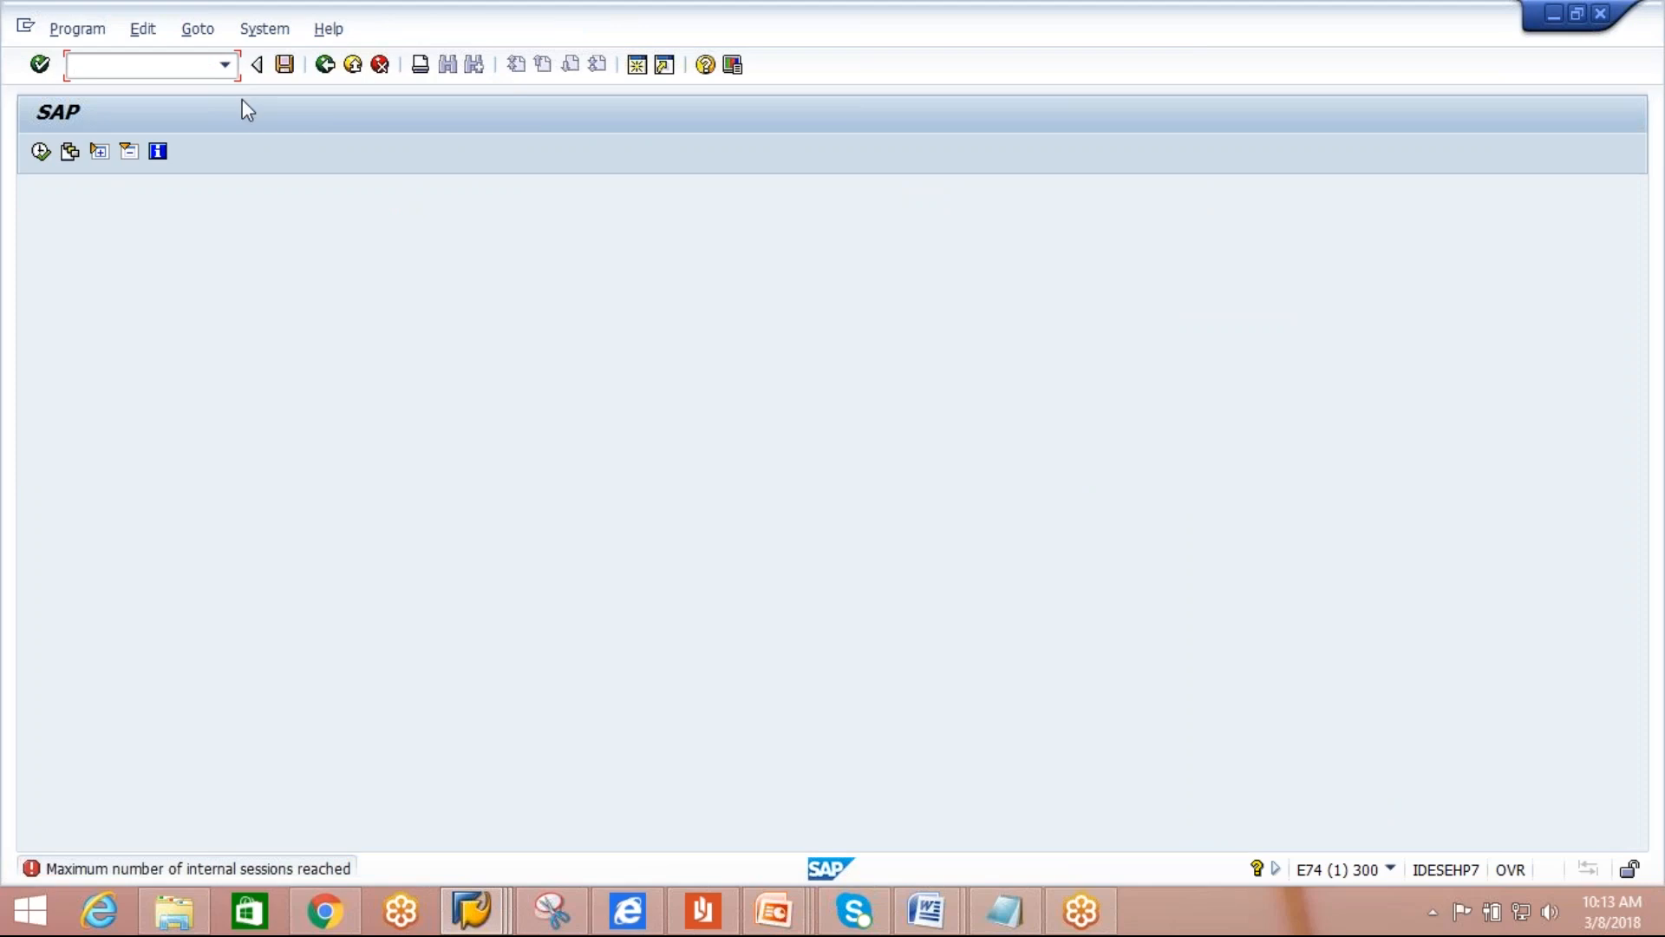
left_click(353, 64)
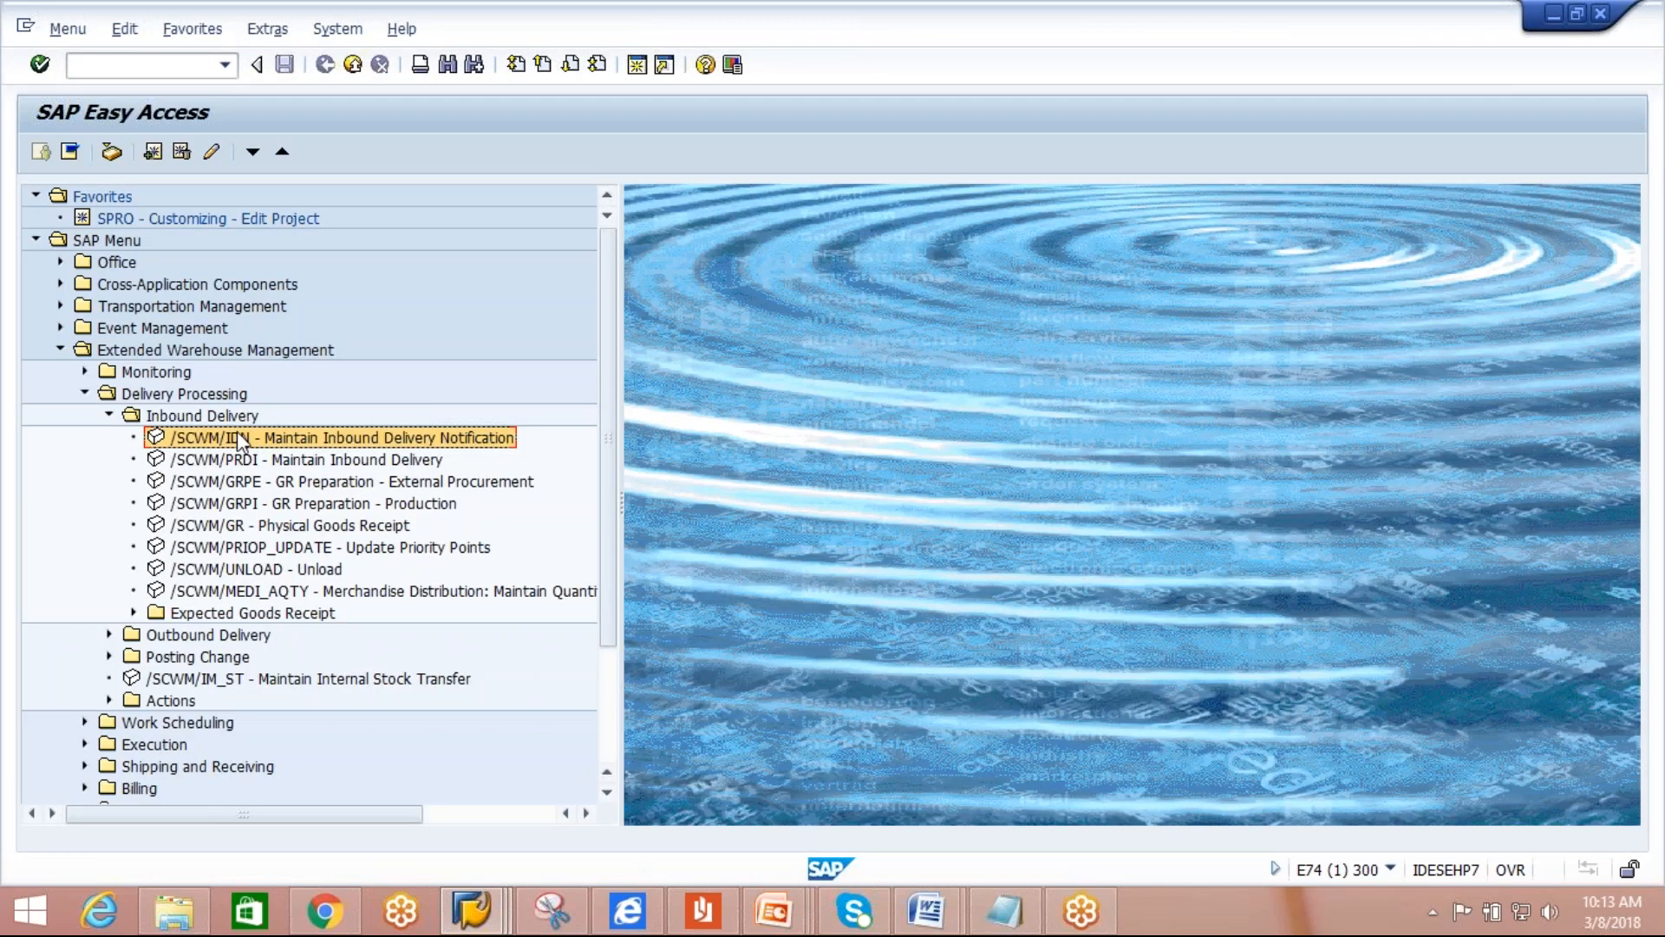
Restart Maintain Inbound Delivery Notification, list all notifications and reopen the inbound delivery for the ASN ending in AUTO WT-02.
double_click(237, 431)
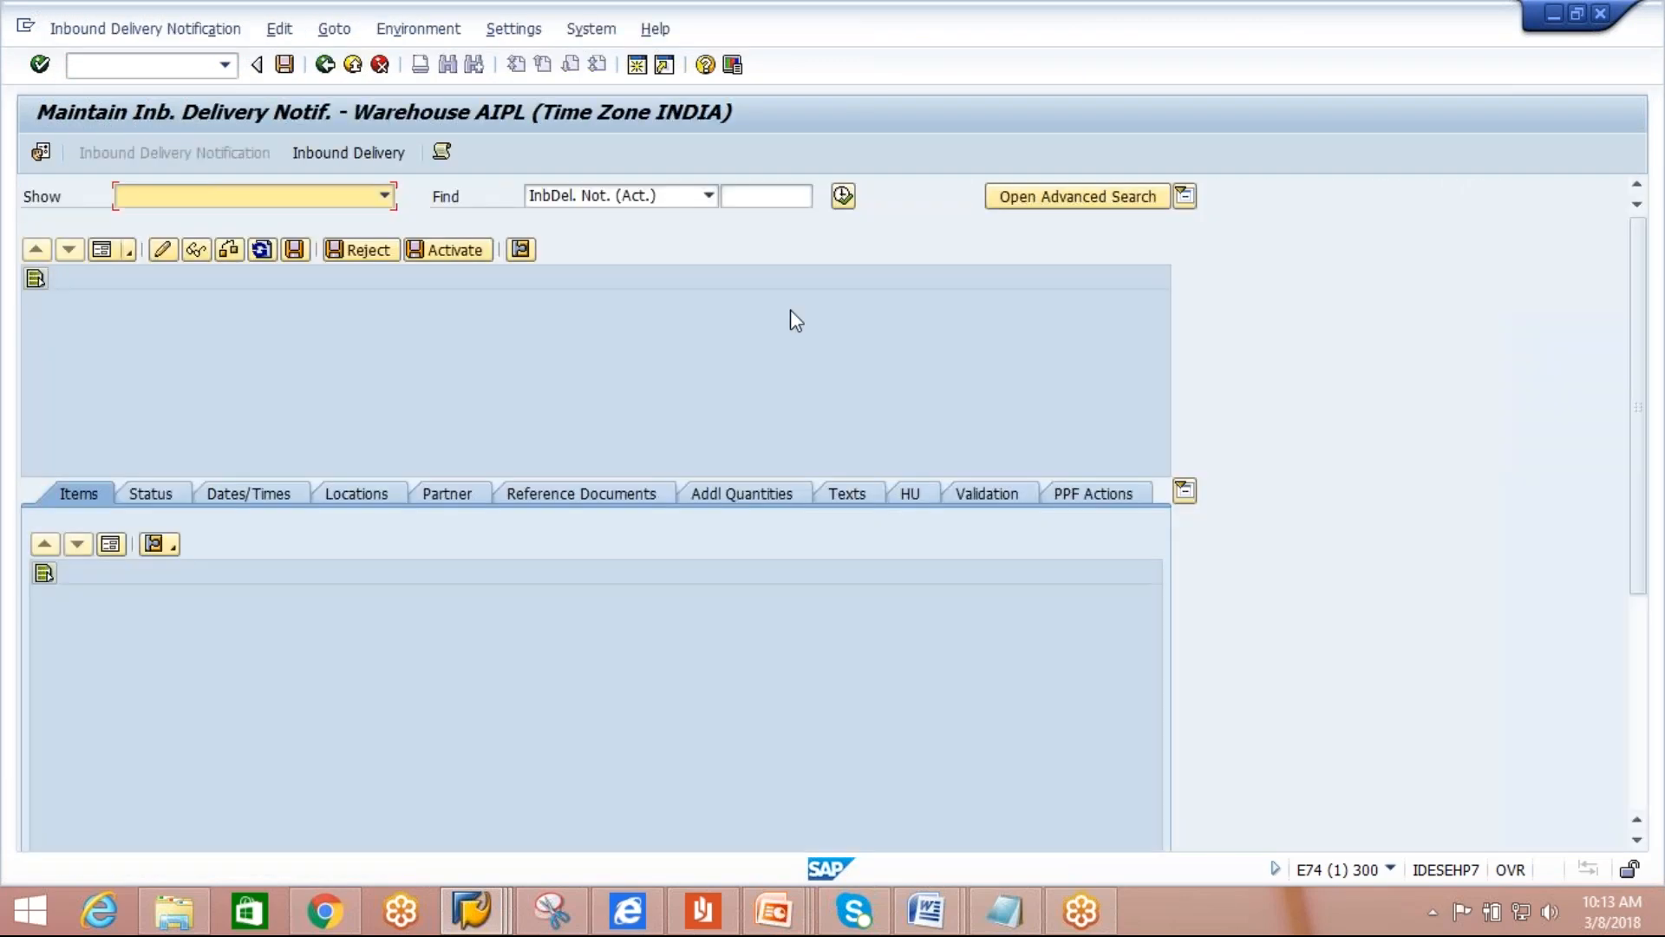
left_click(841, 196)
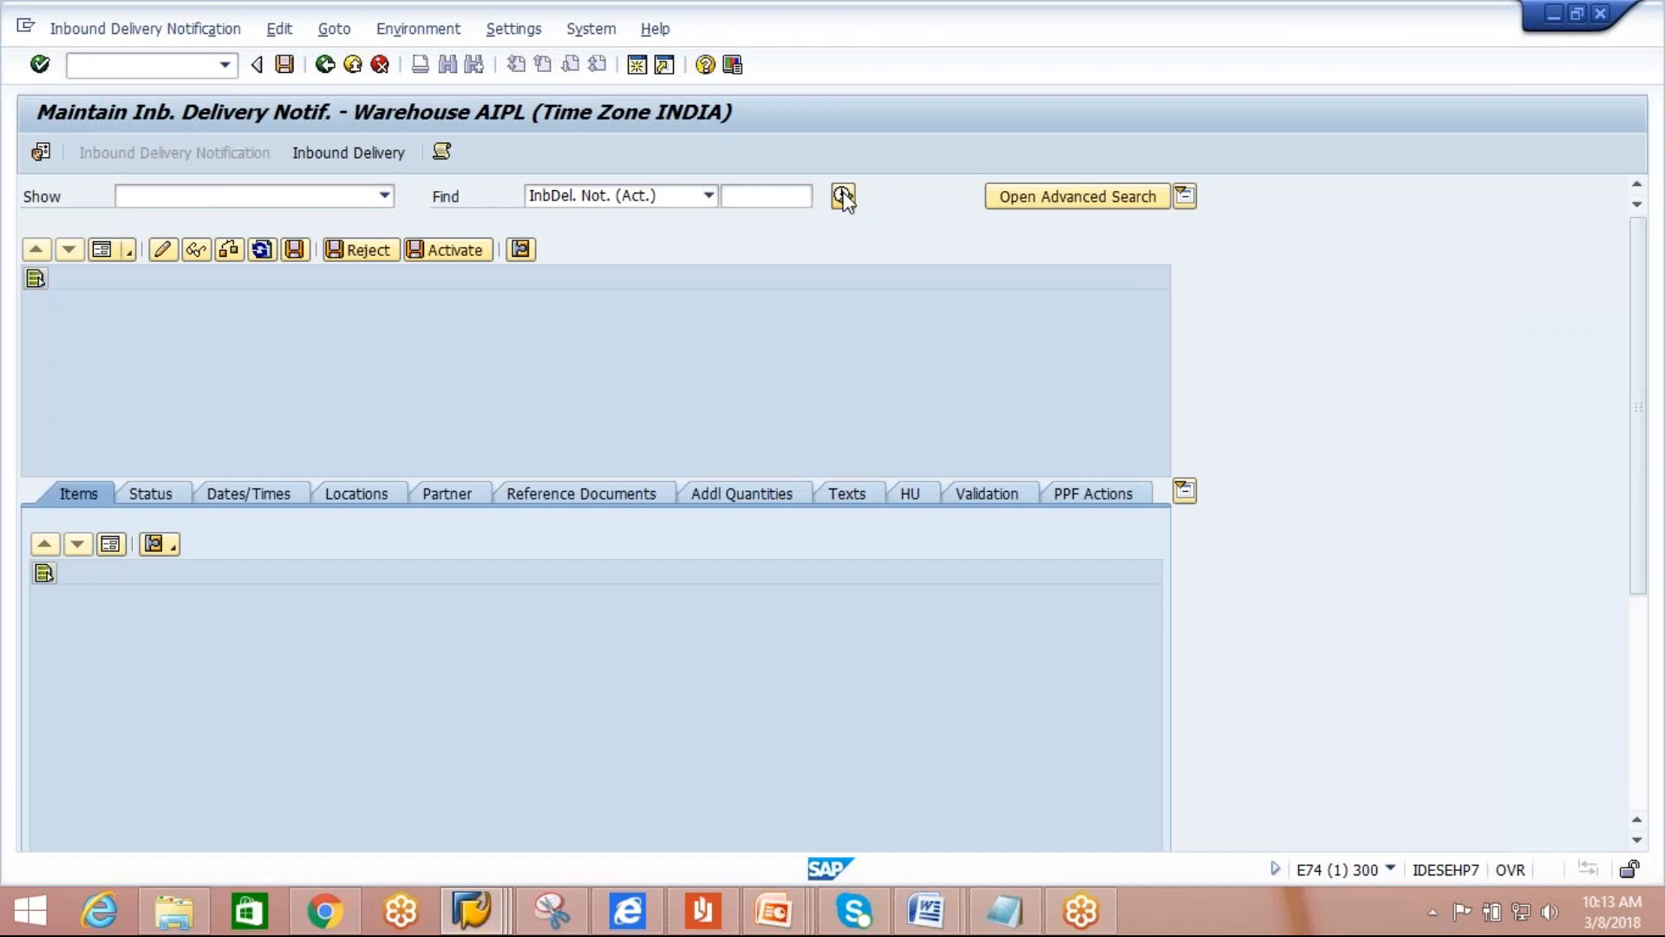
left_click(299, 477)
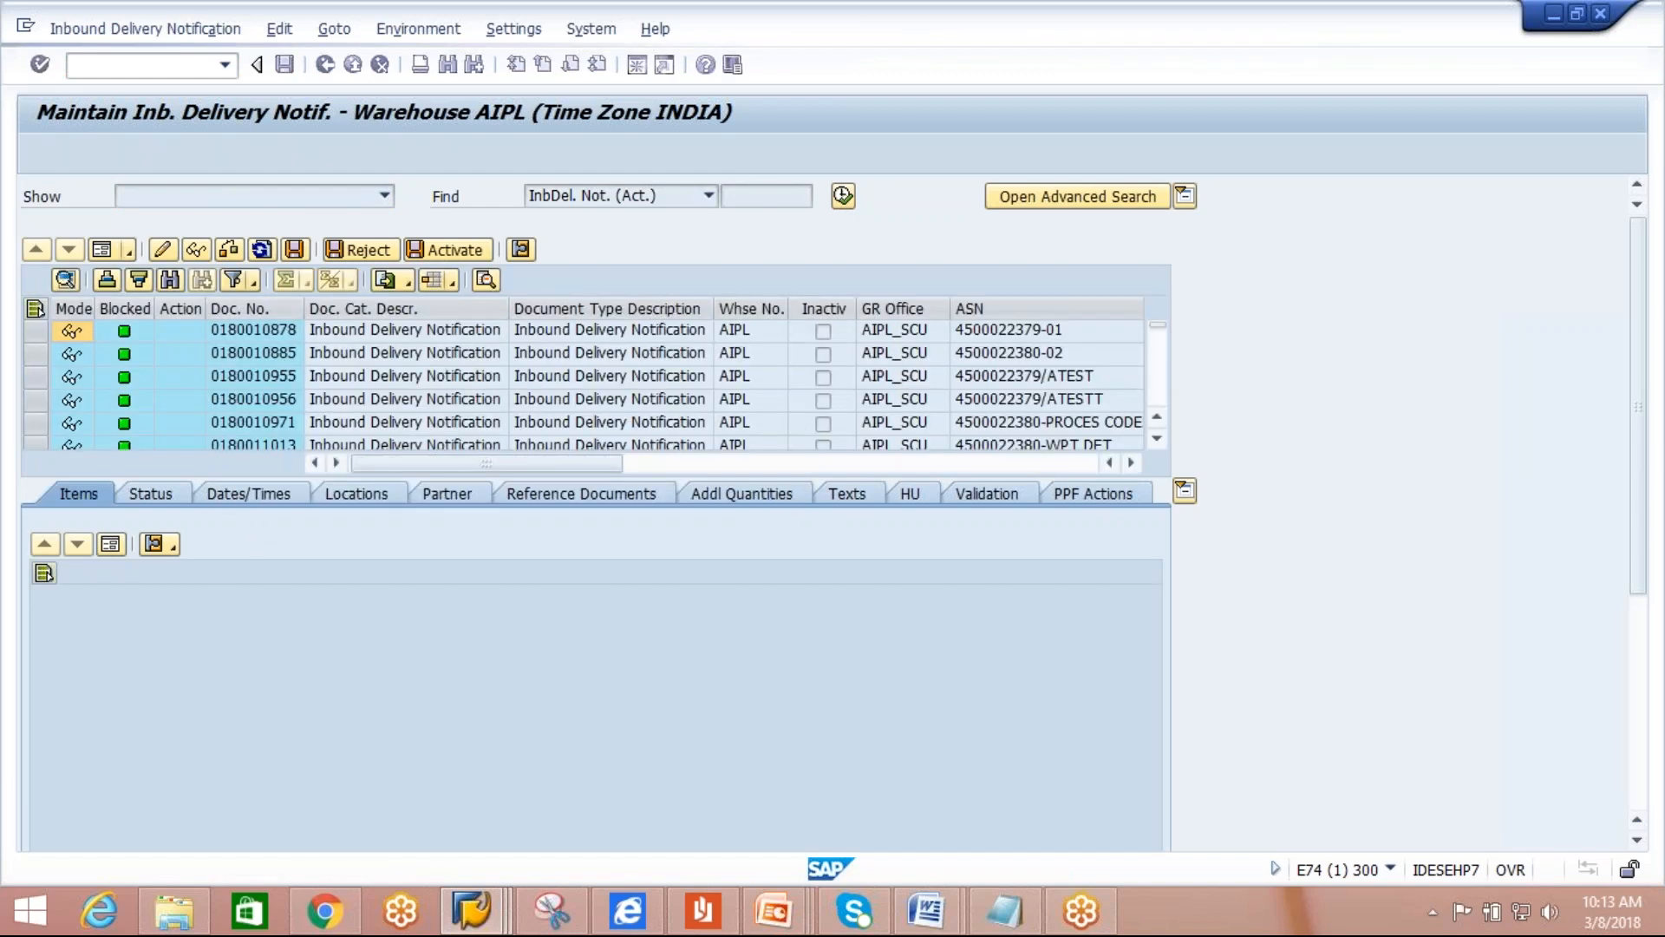
scroll(1153, 453, "down", 15)
left_click(286, 423)
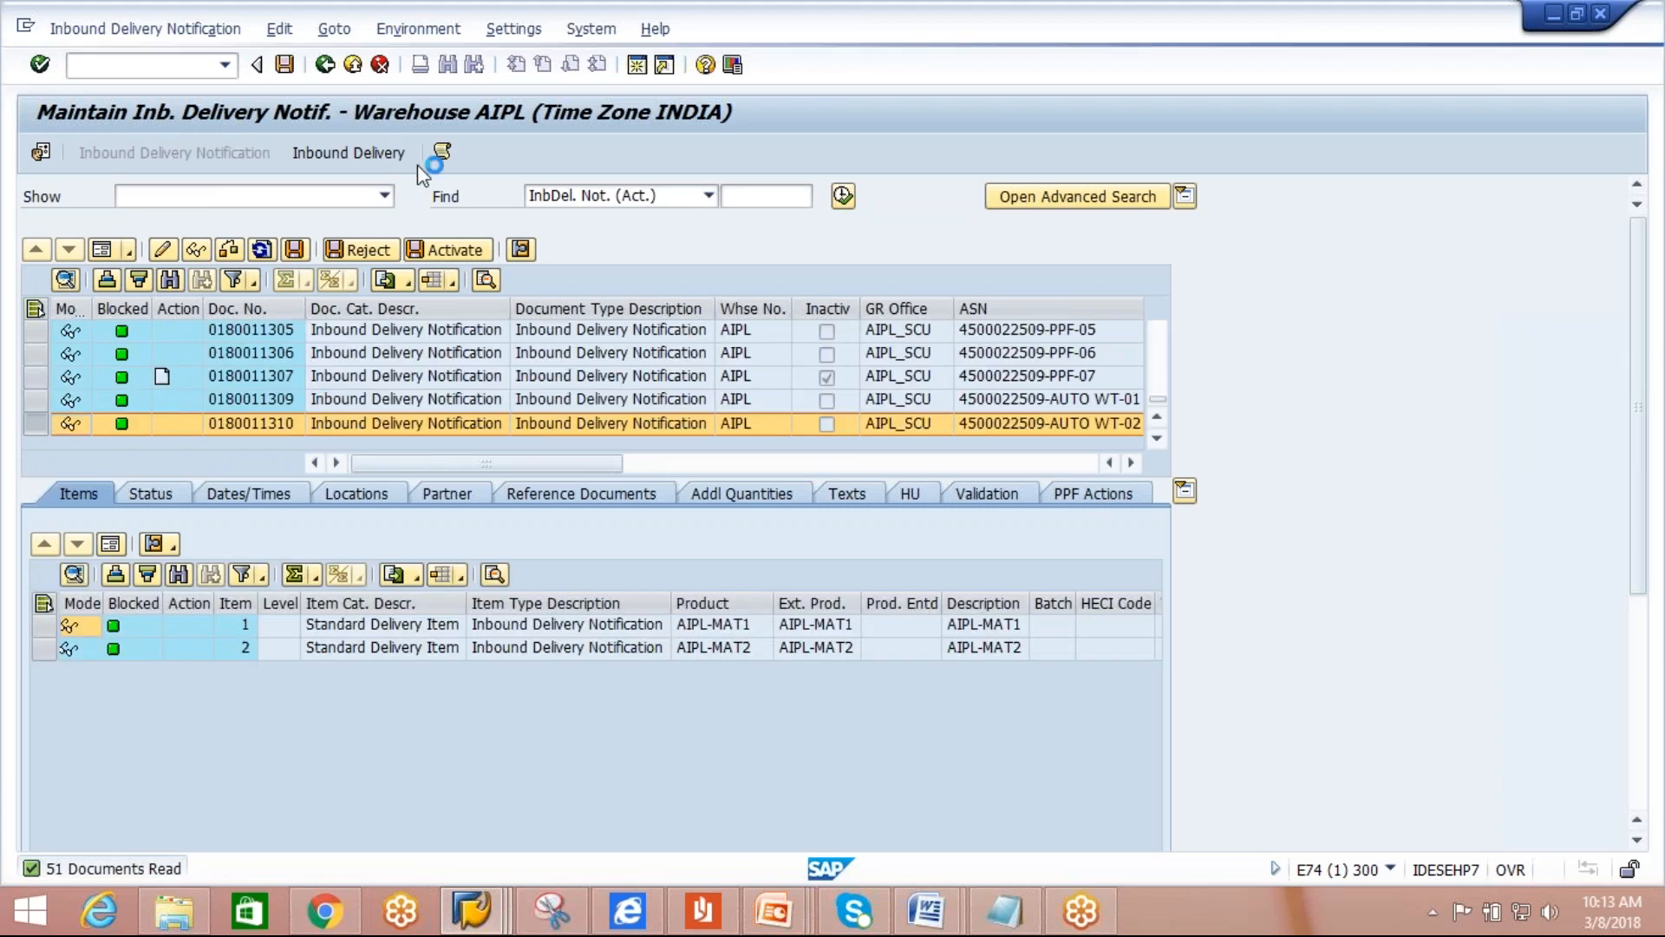
left_click(375, 156)
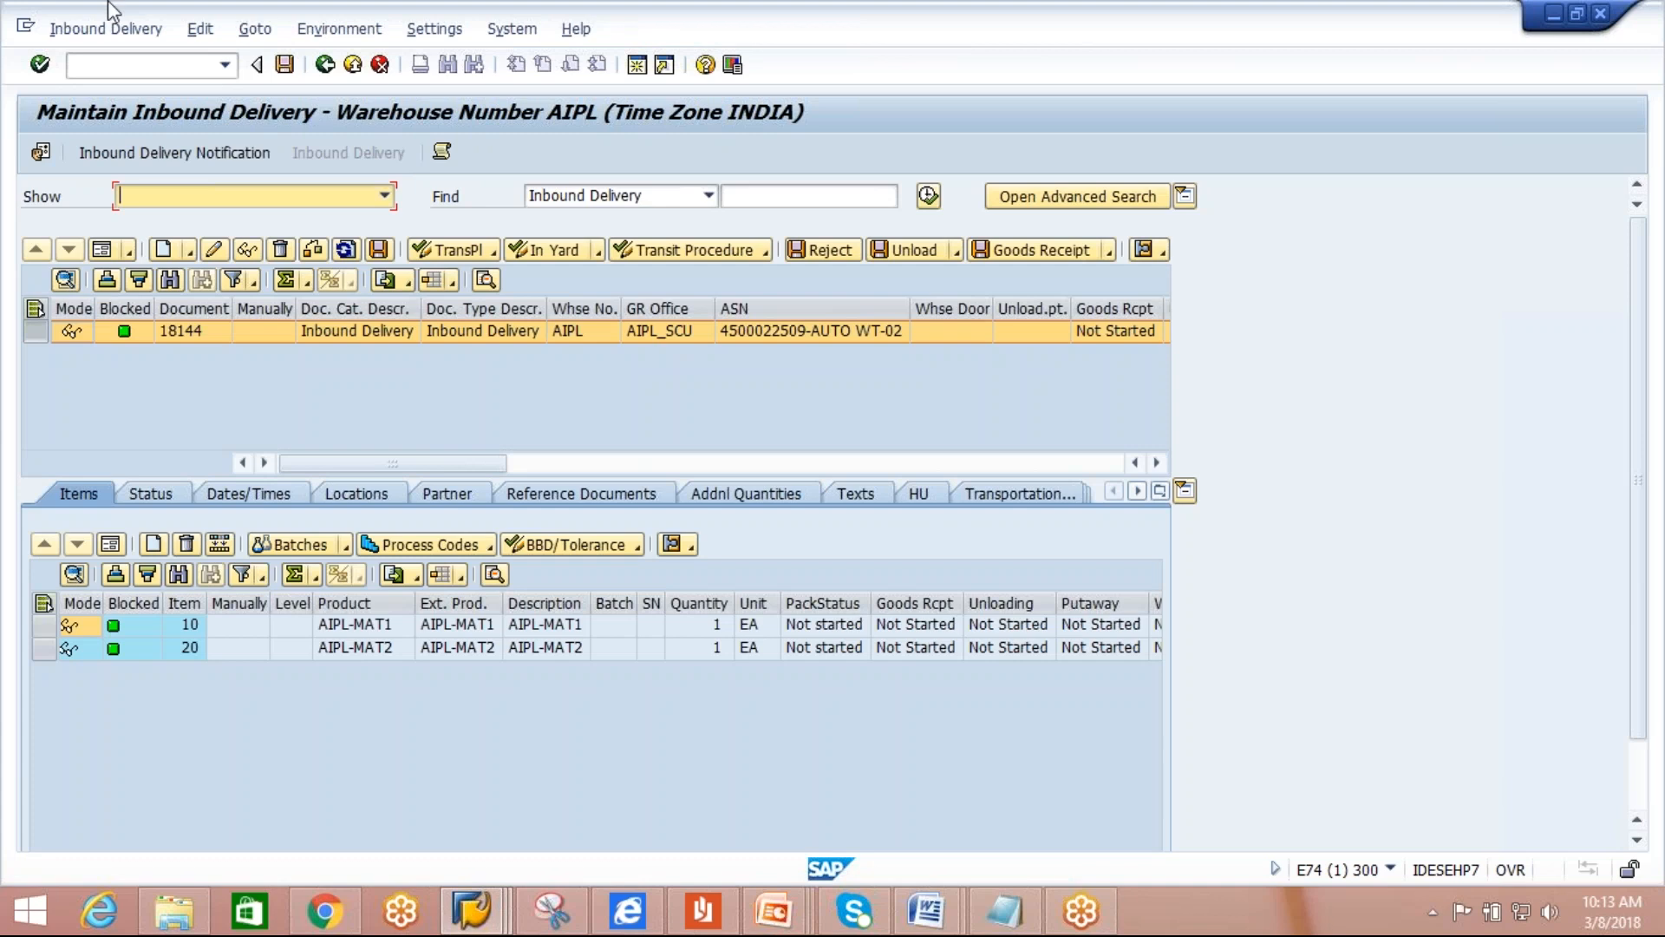
Create putaway warehouse tasks for both items of the AUTO WT-02 inbound delivery and leave the warehouse task screen without saving.
left_click(106, 28)
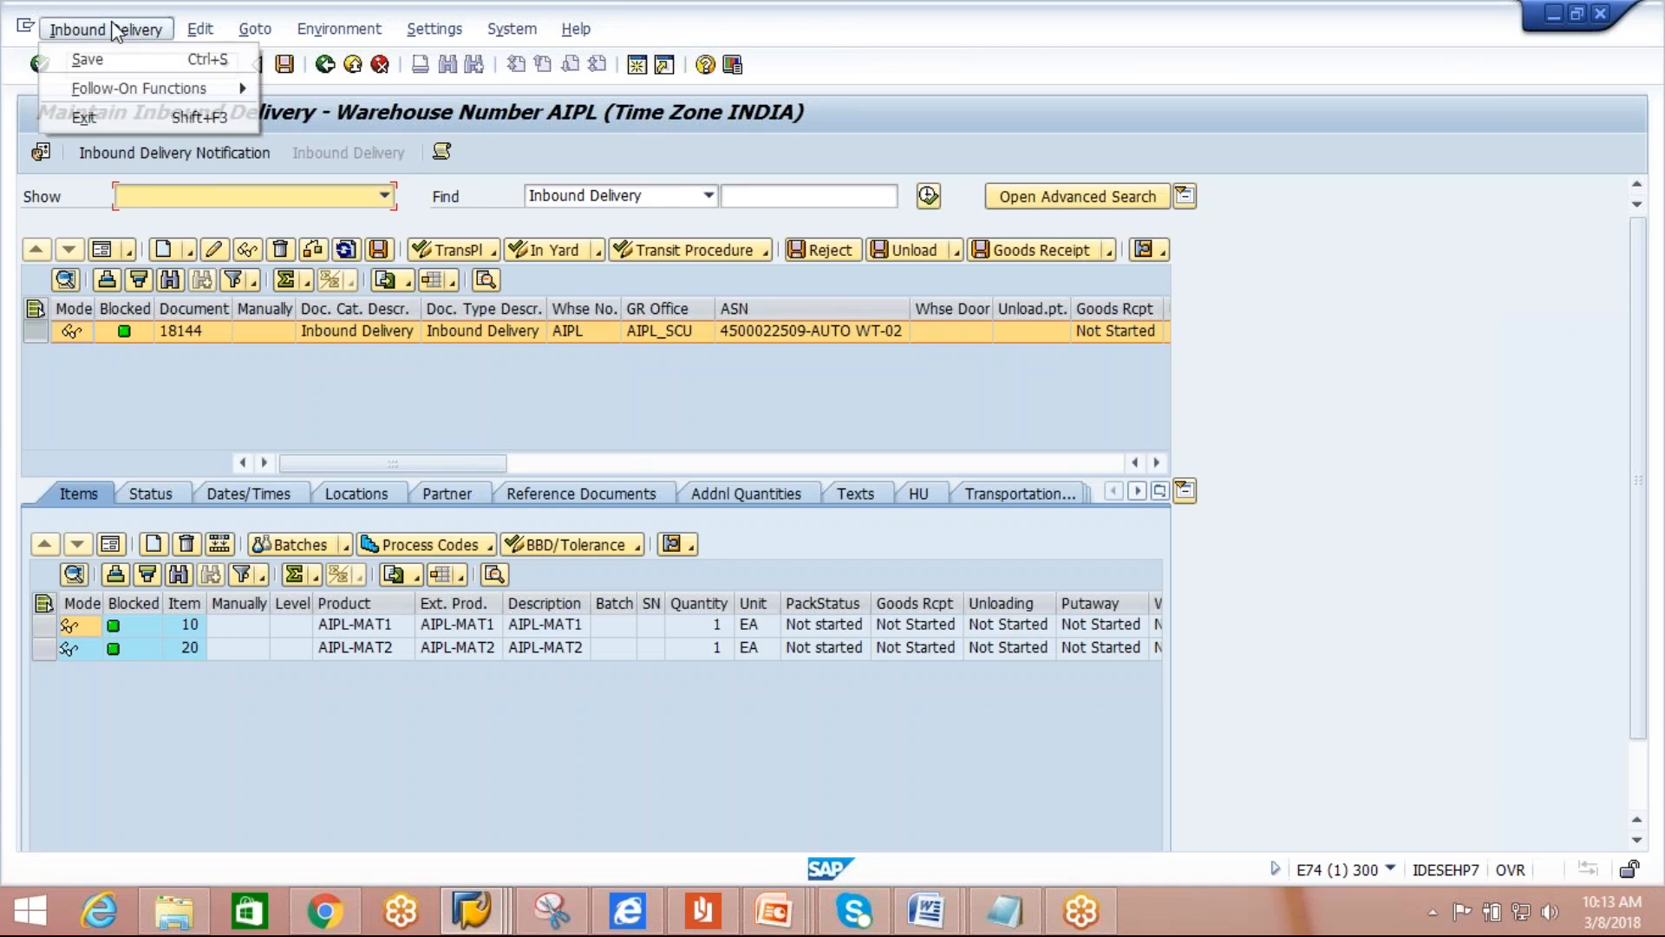
mouse_move(167, 95)
left_click(324, 88)
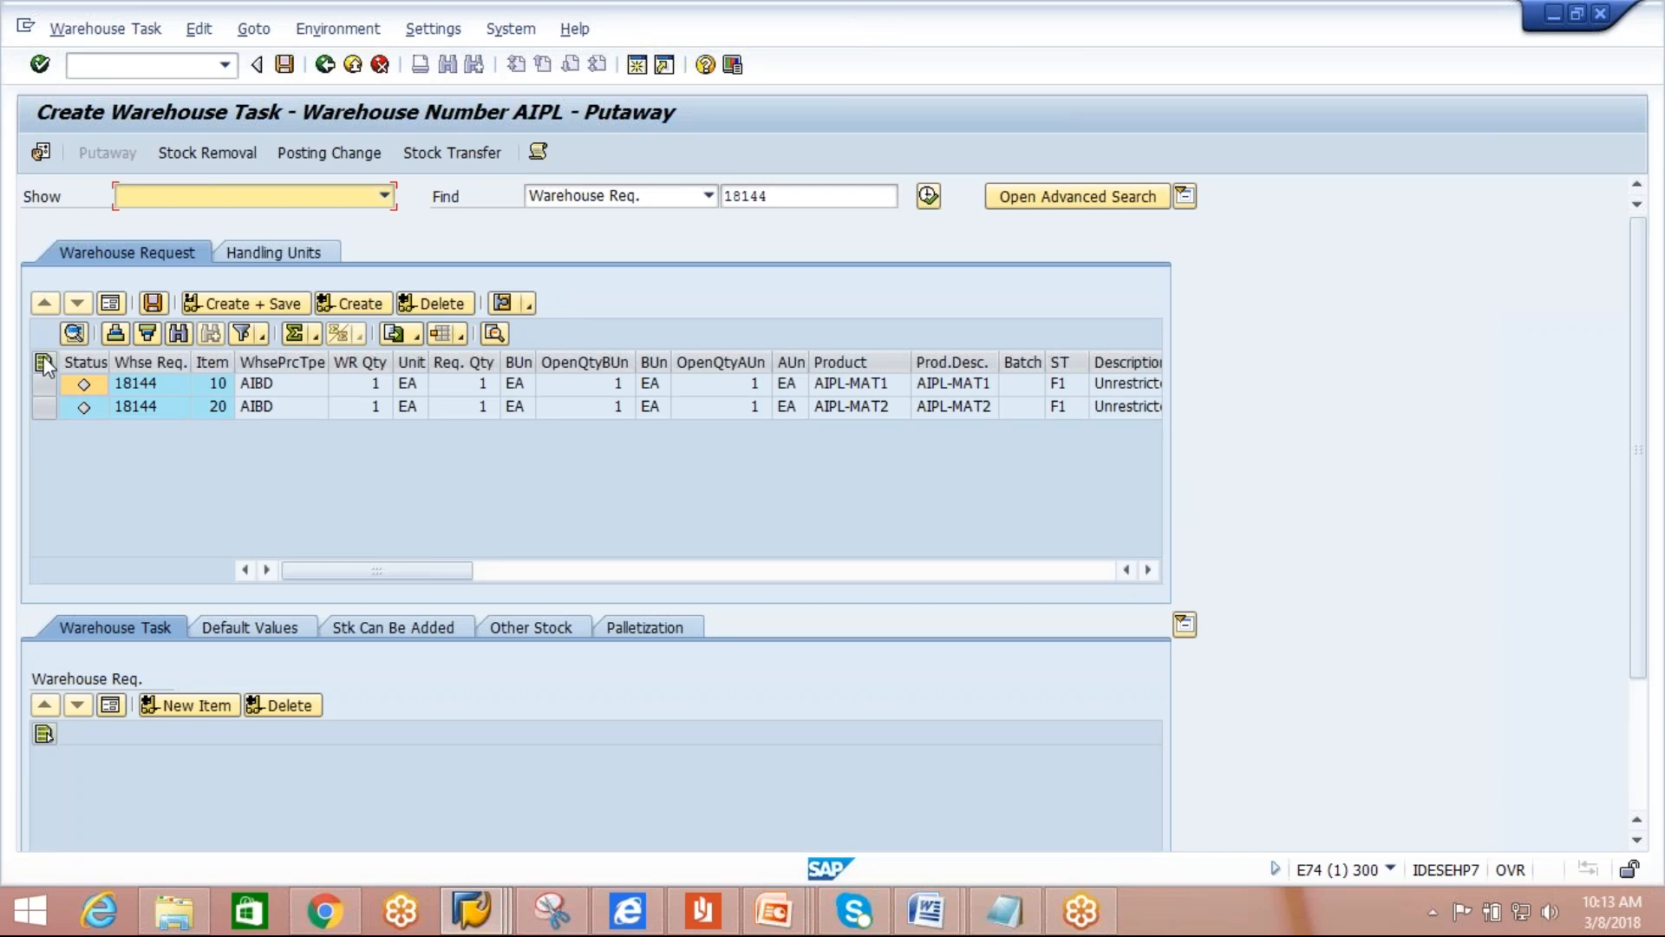
left_click(43, 362)
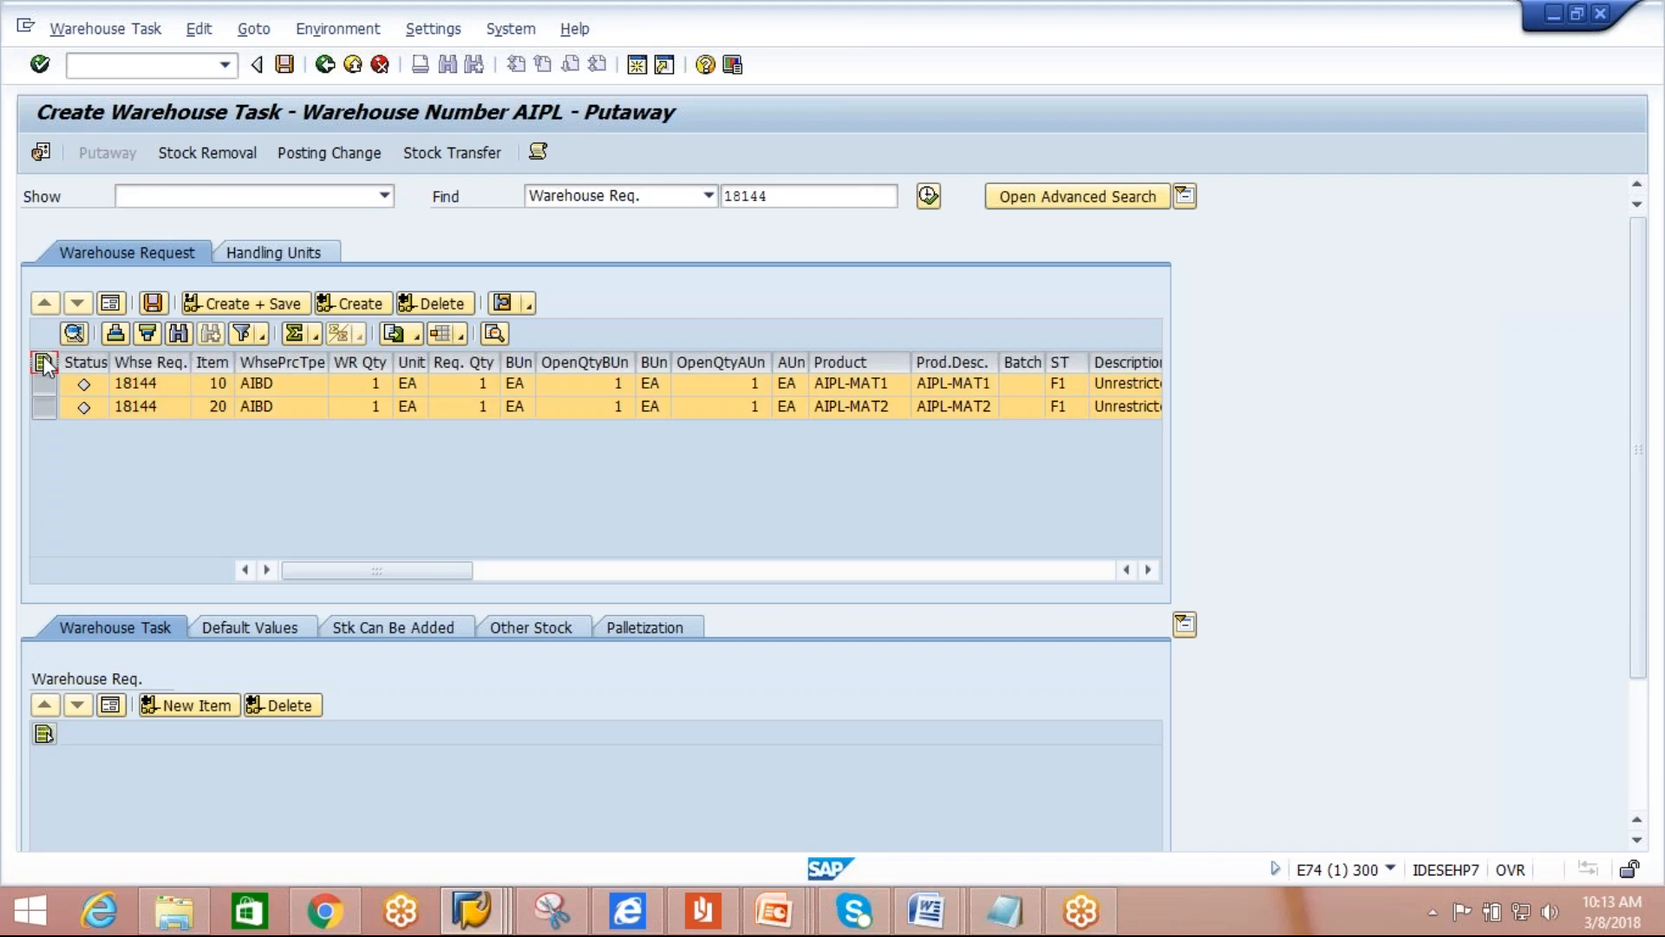
left_click(358, 305)
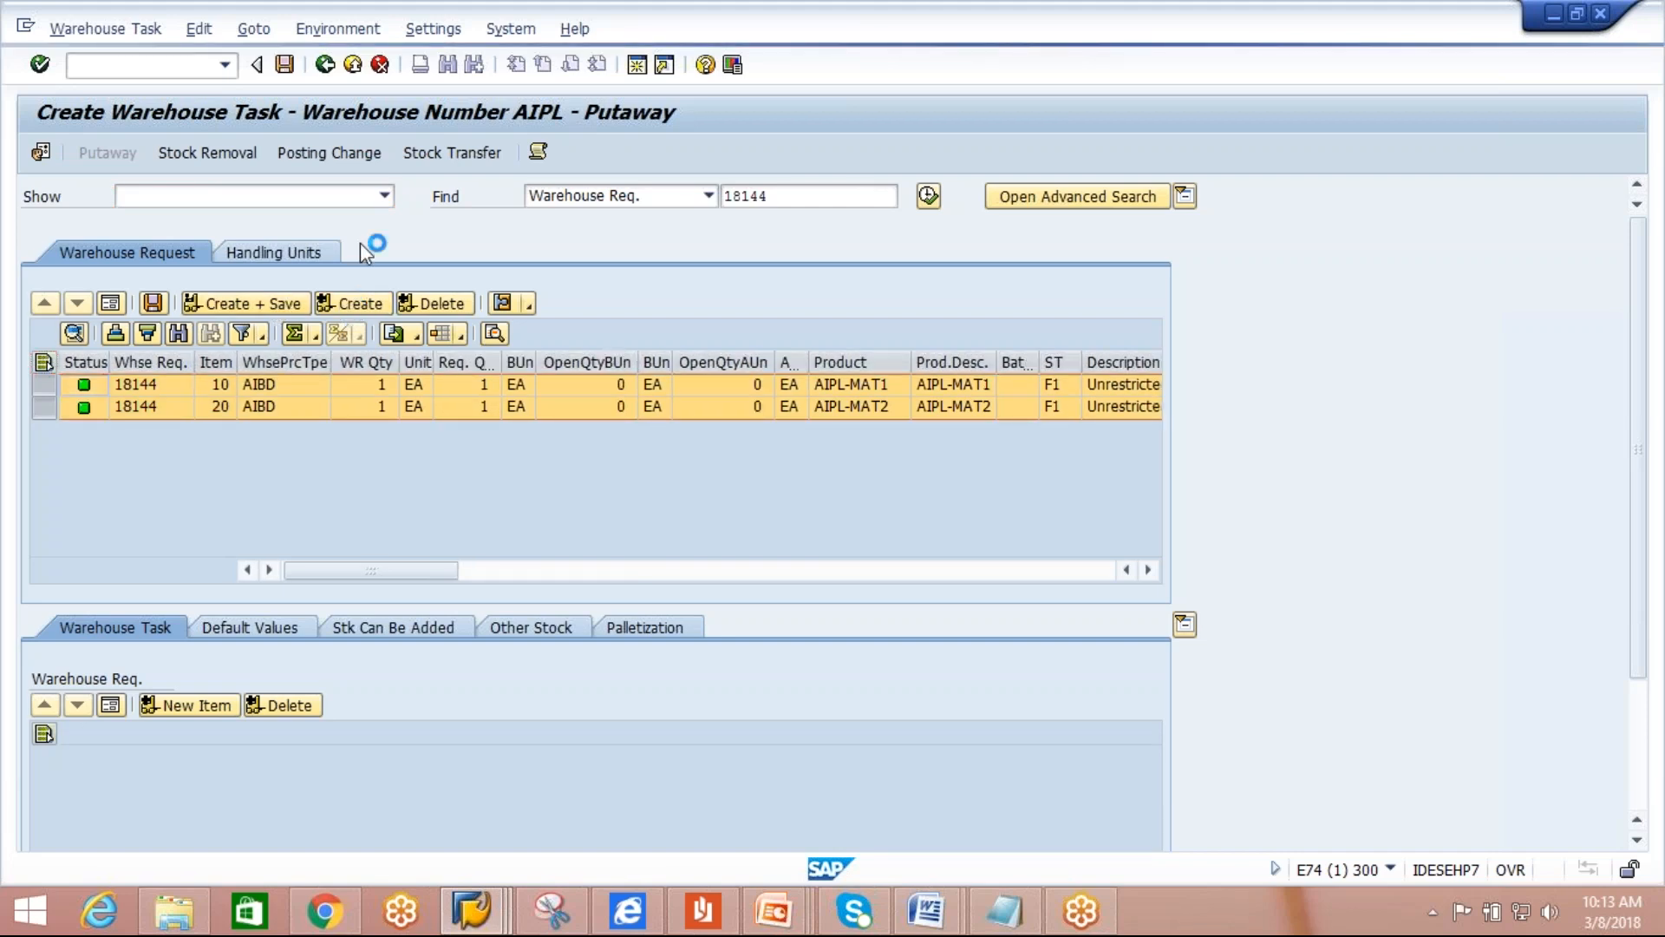
left_click(326, 66)
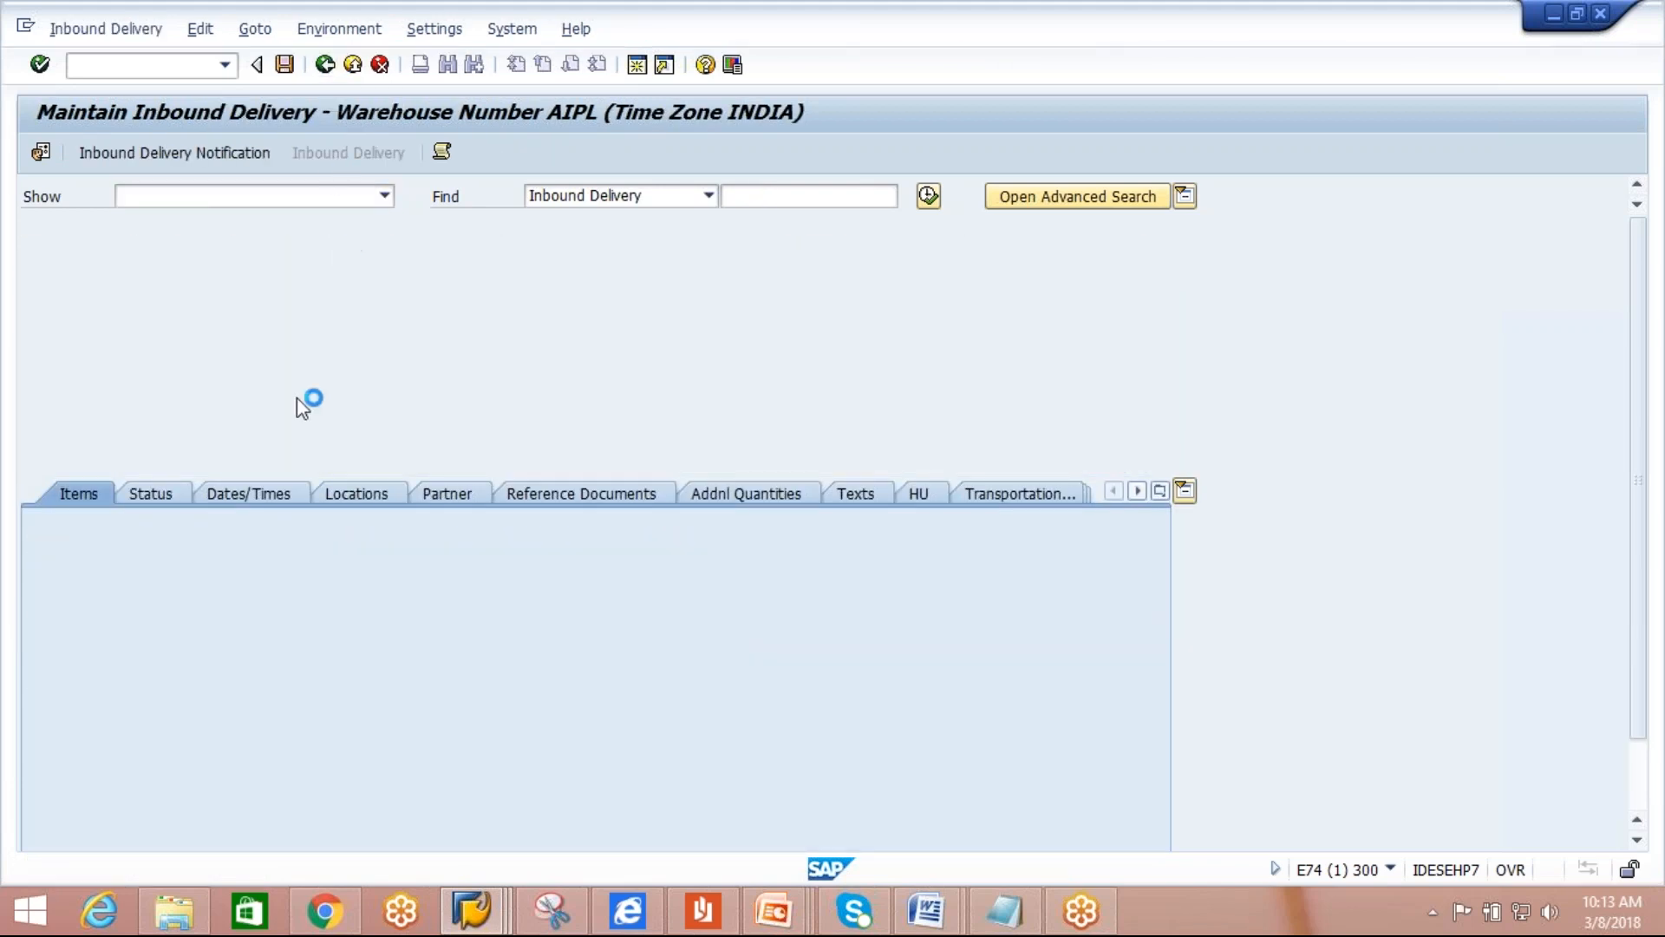
Open the inbound delivery for the ASN ending in AUTO WT-01 and check its open items in warehouse task creation.
left_click(248, 396)
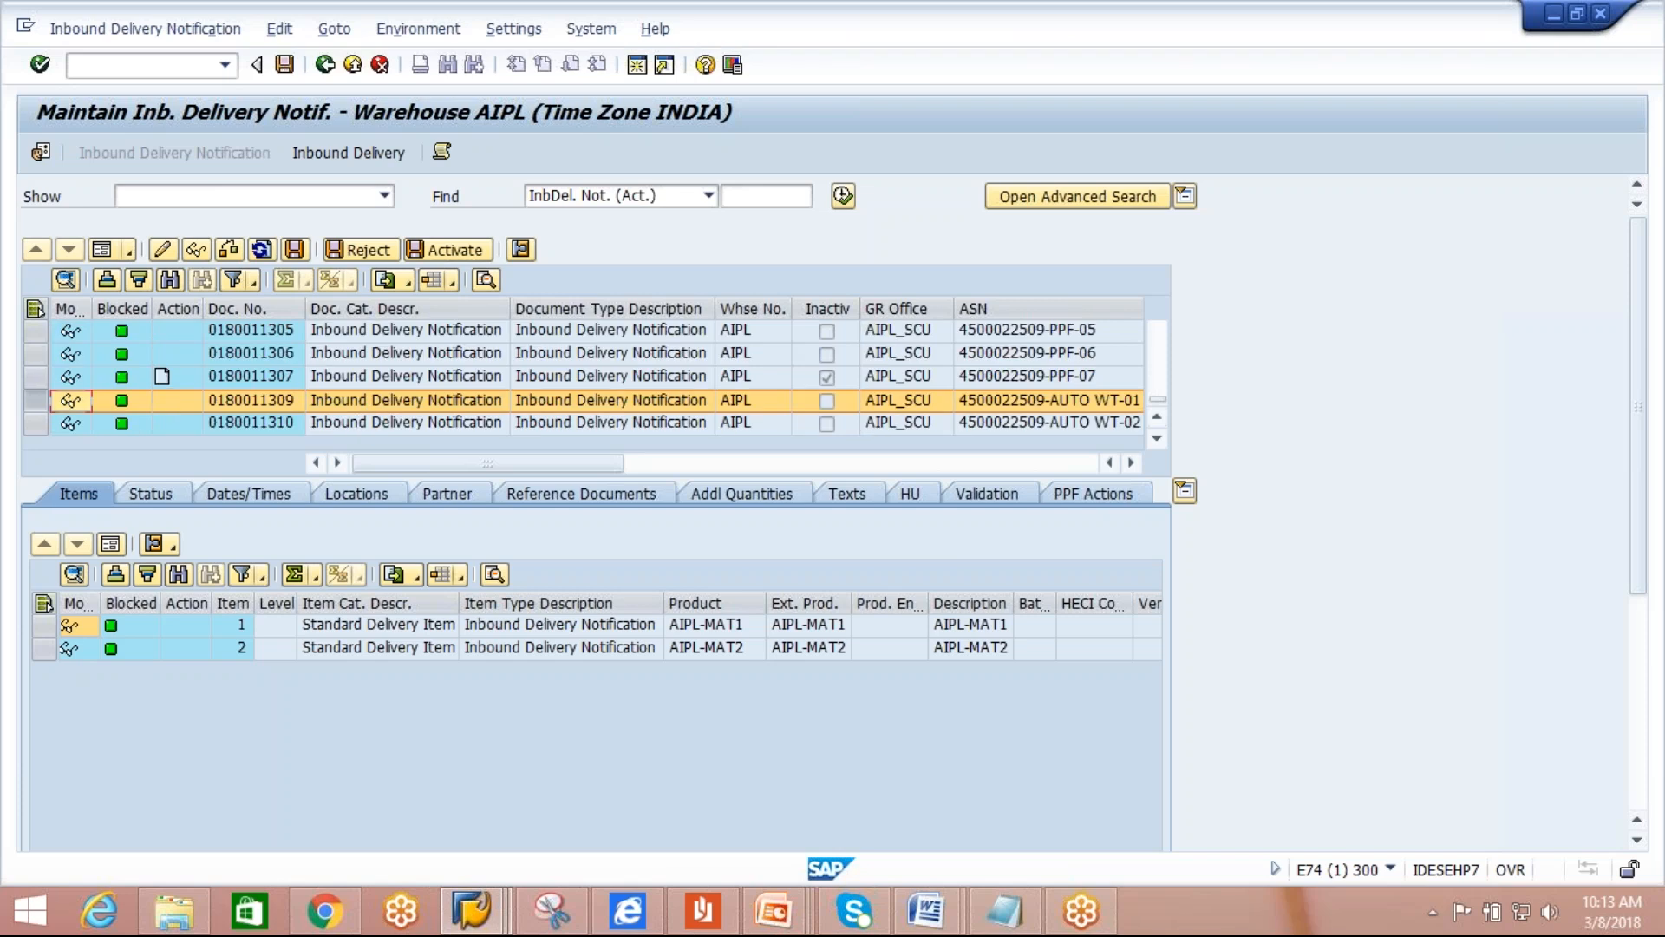
left_click(347, 151)
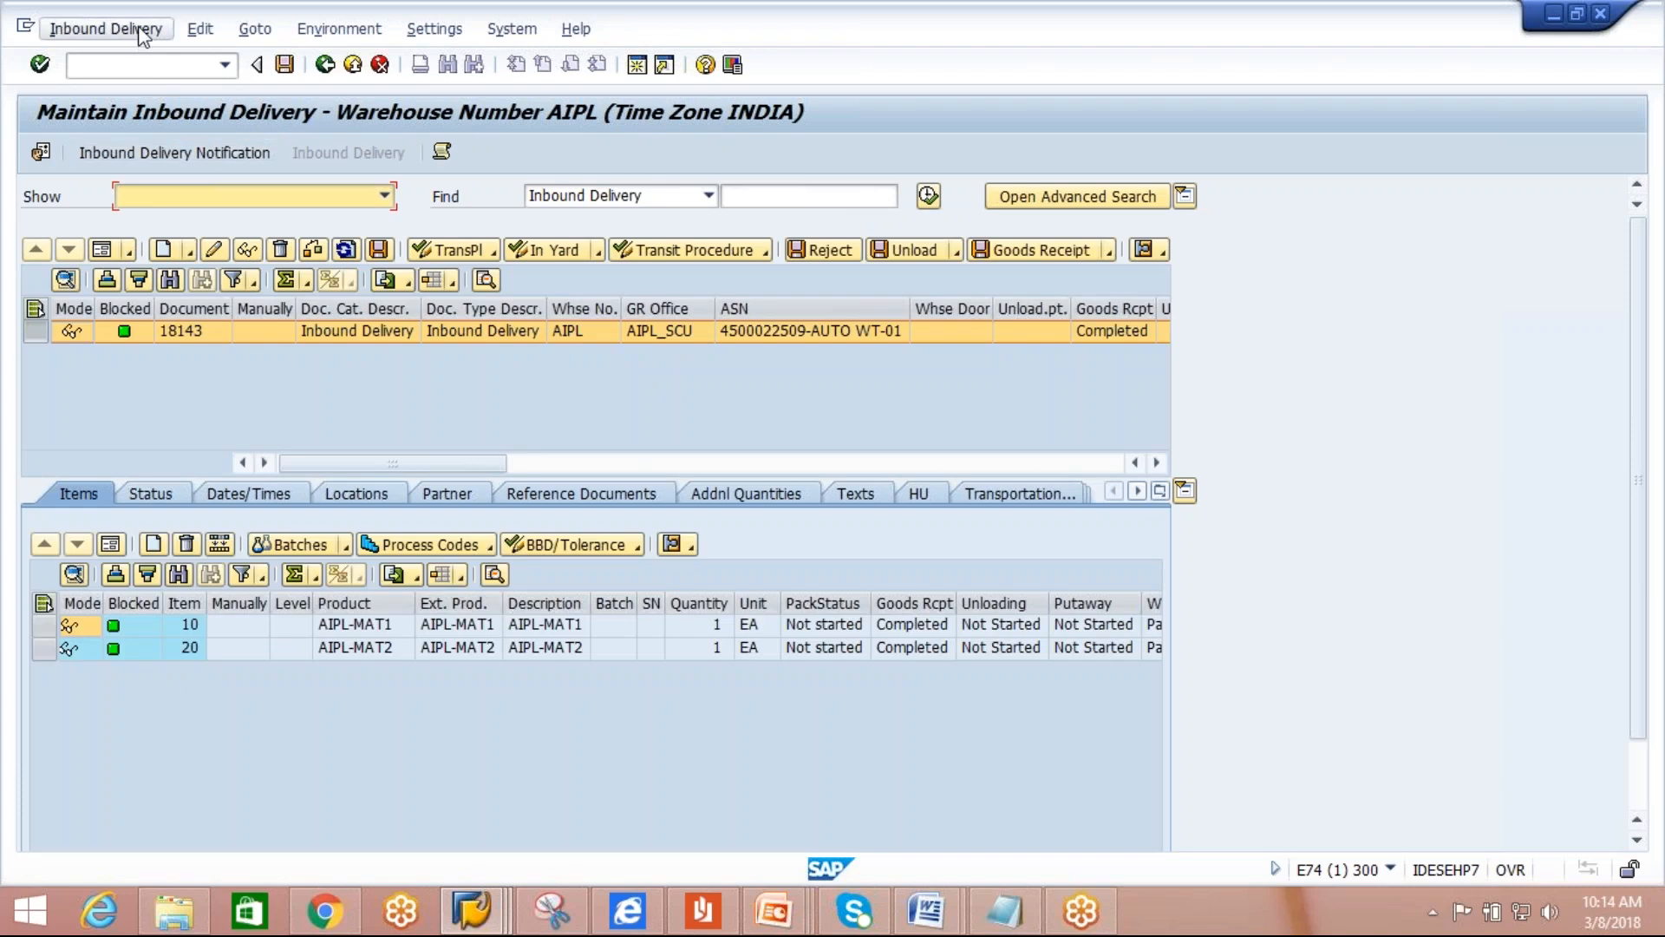
left_click(142, 30)
mouse_move(147, 96)
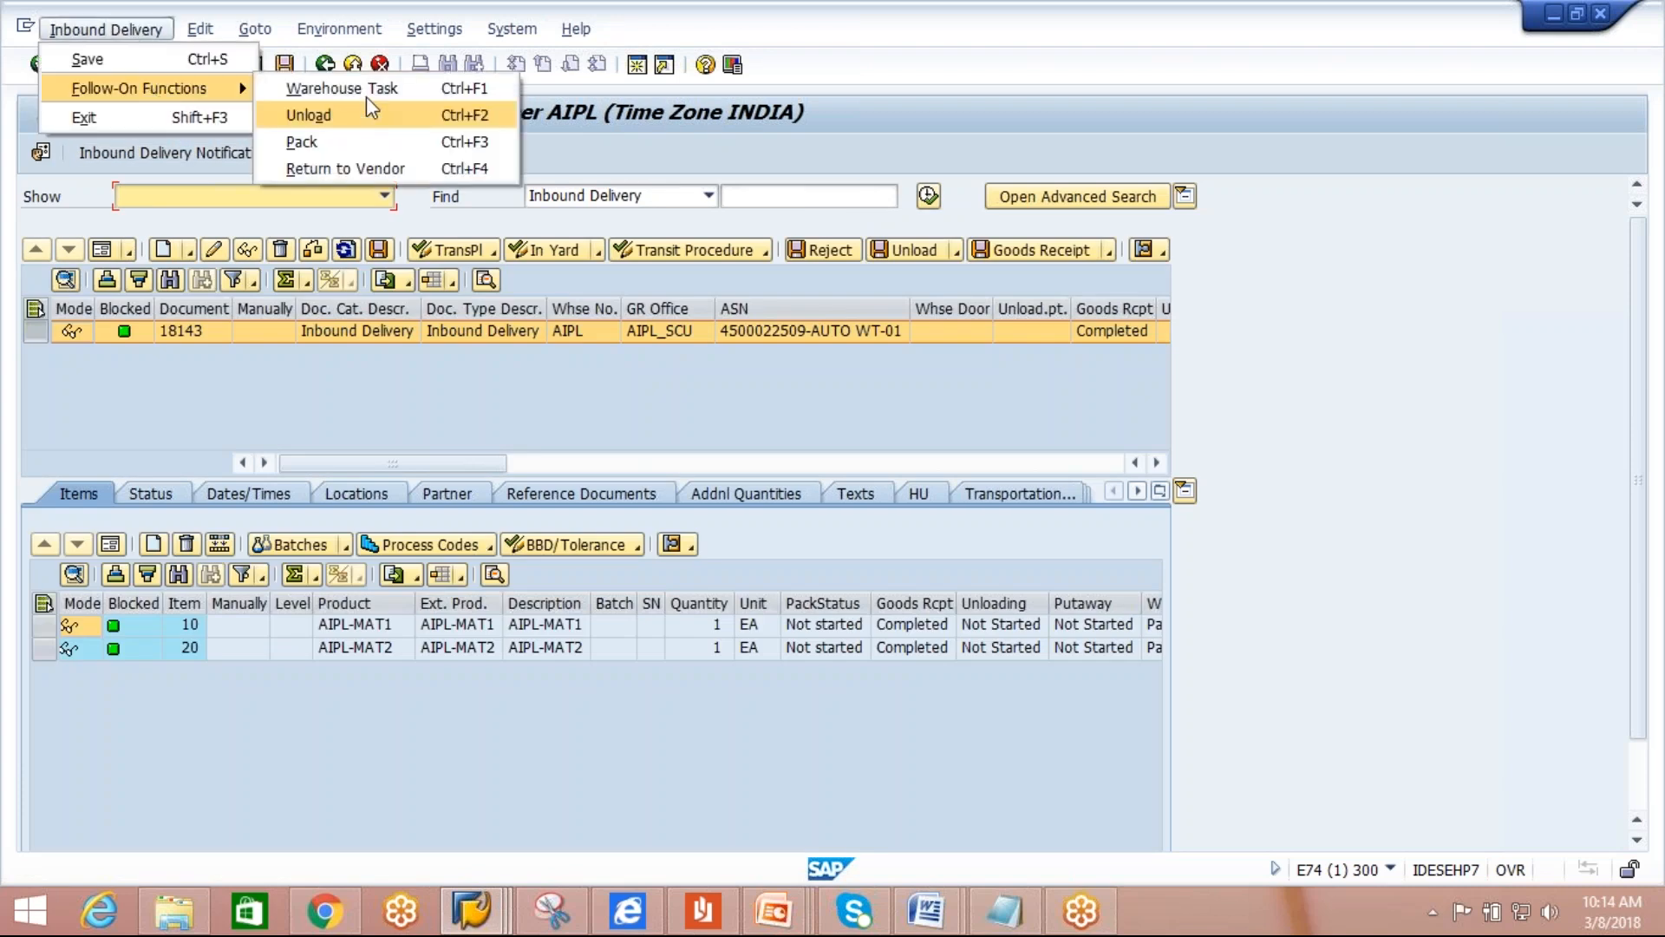
left_click(371, 90)
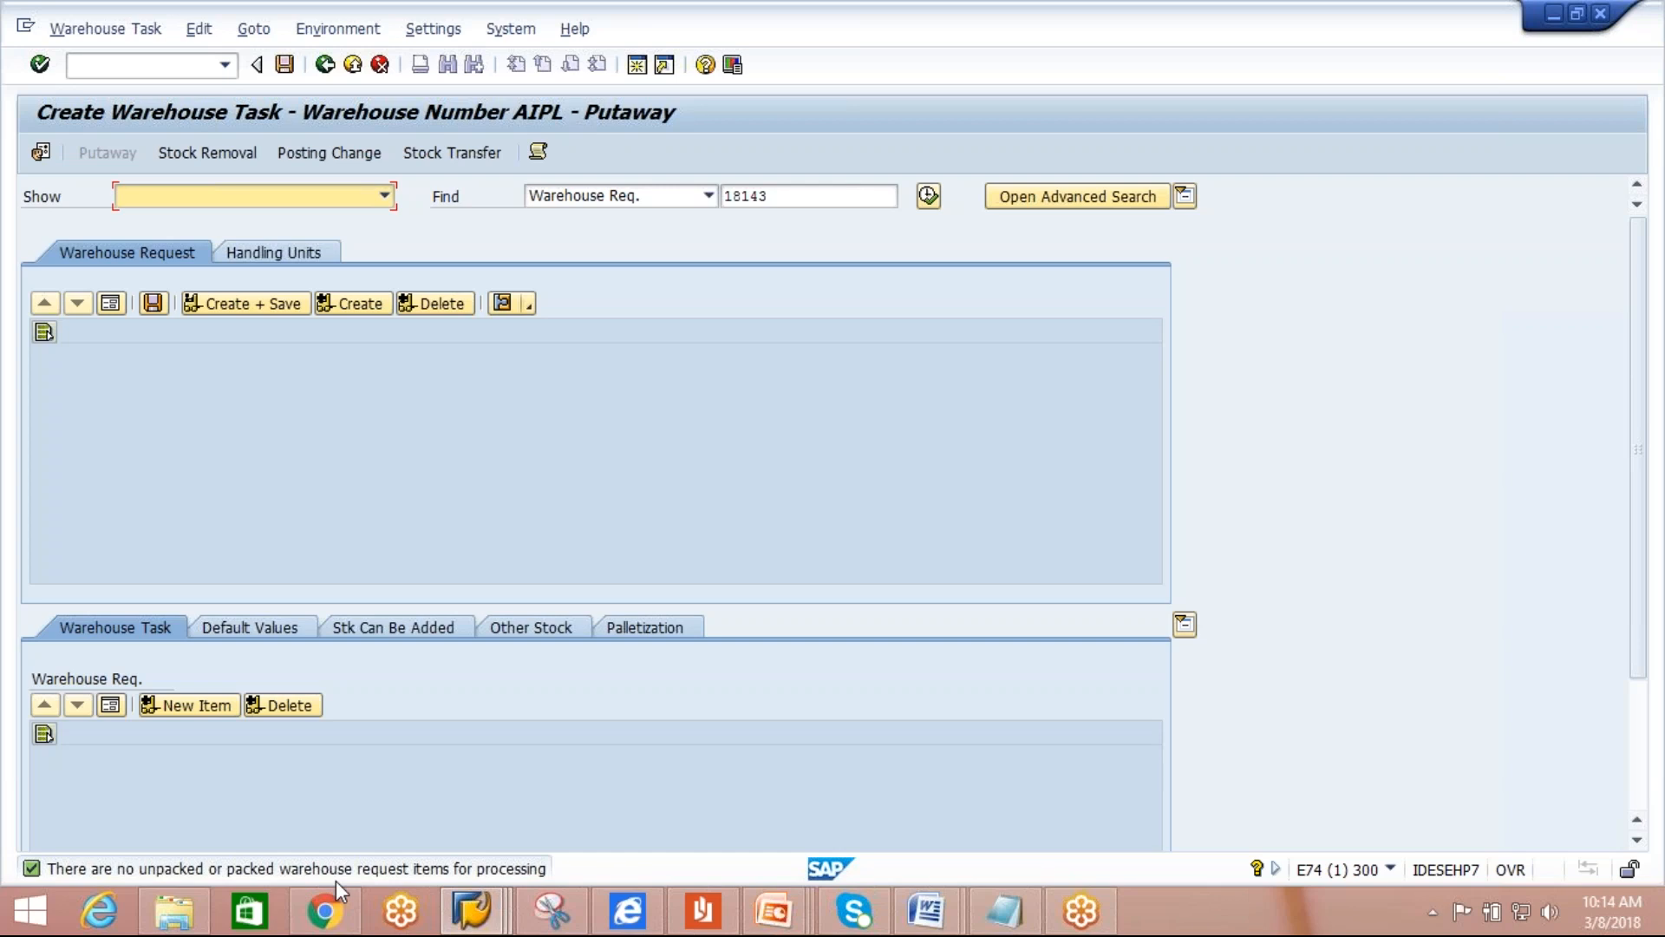
Look at the condition records, open the inbound delivery Warehouse Order selection in the warehouse monitor session and close it without searching.
mouse_move(463, 924)
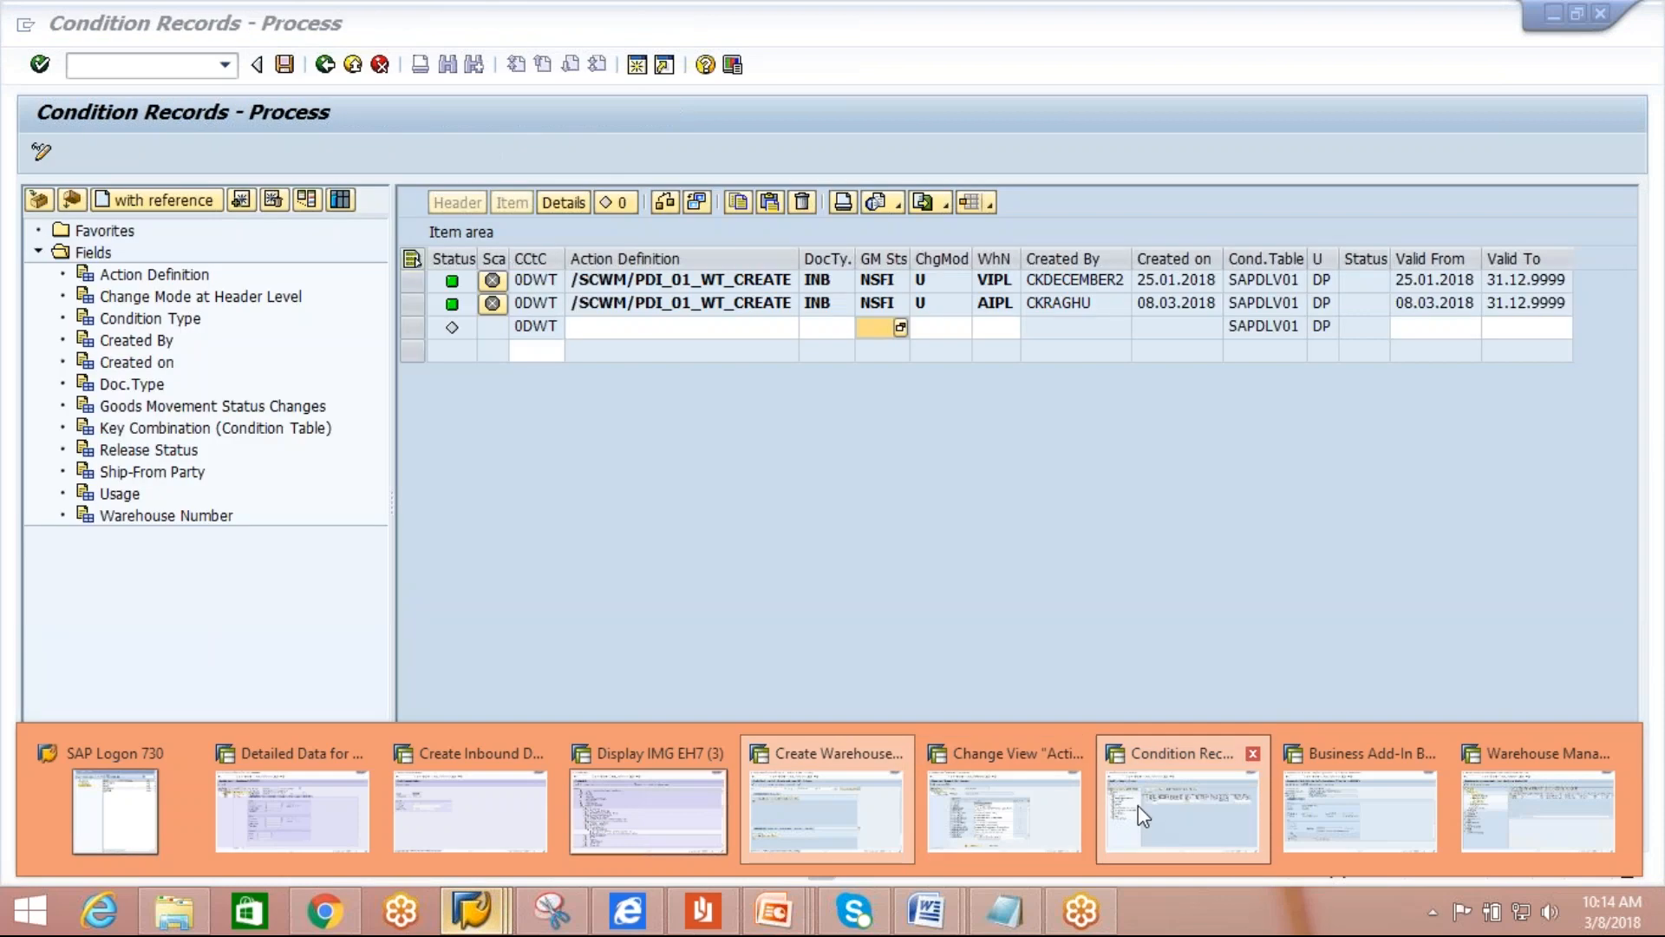
left_click(1138, 805)
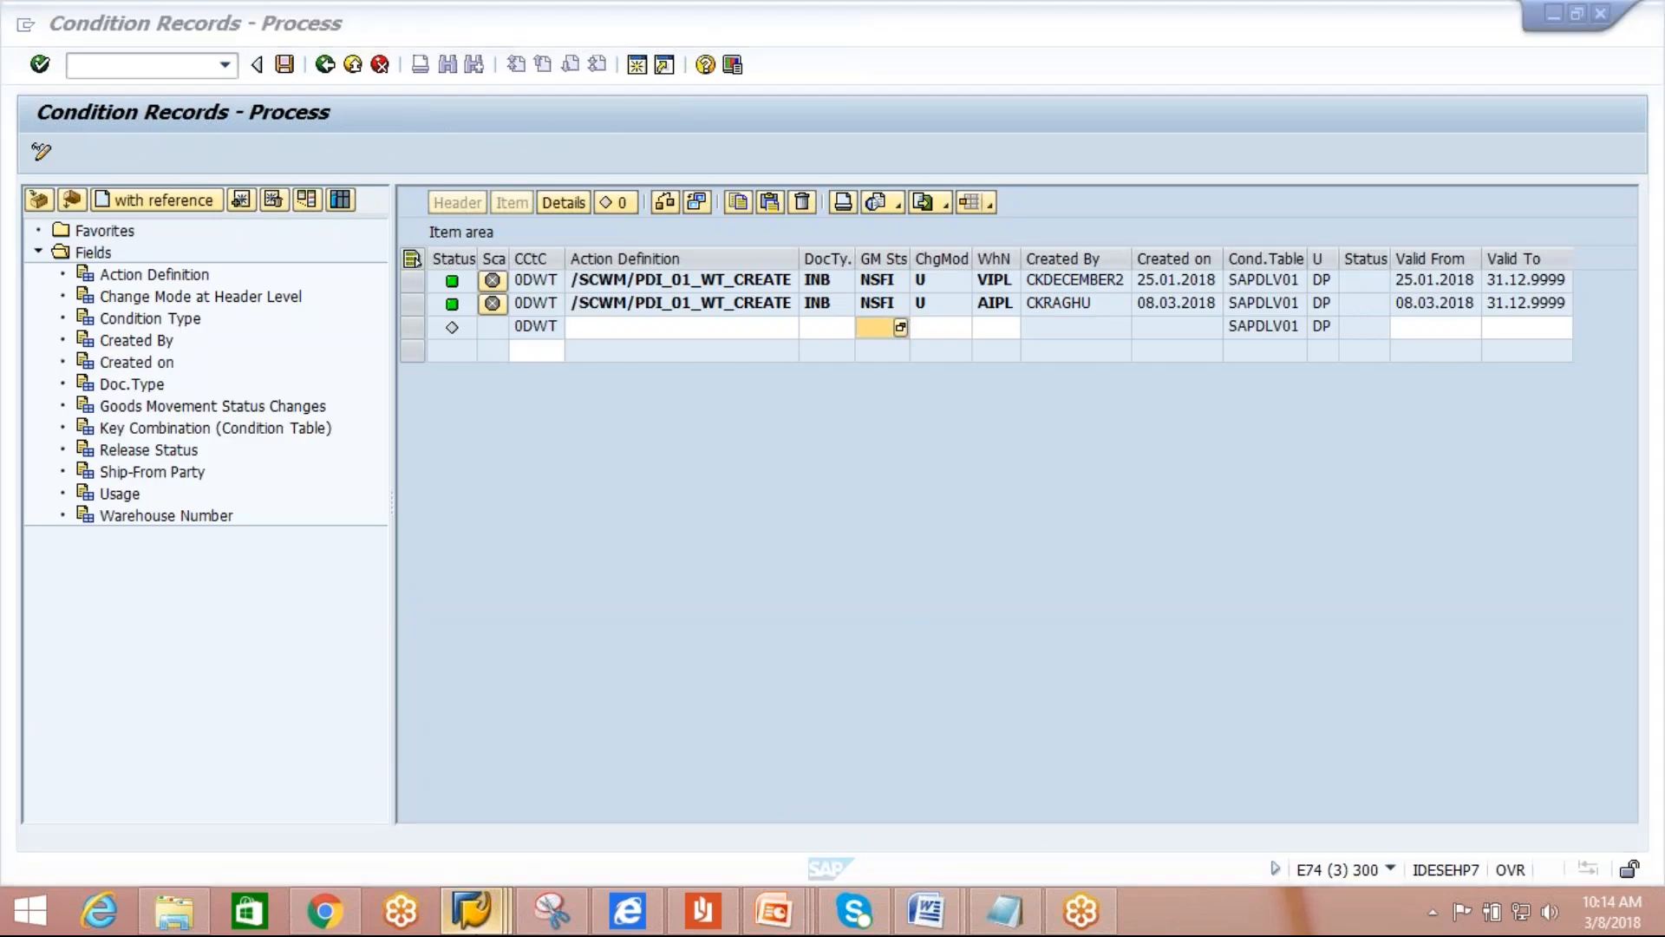
mouse_move(1076, 836)
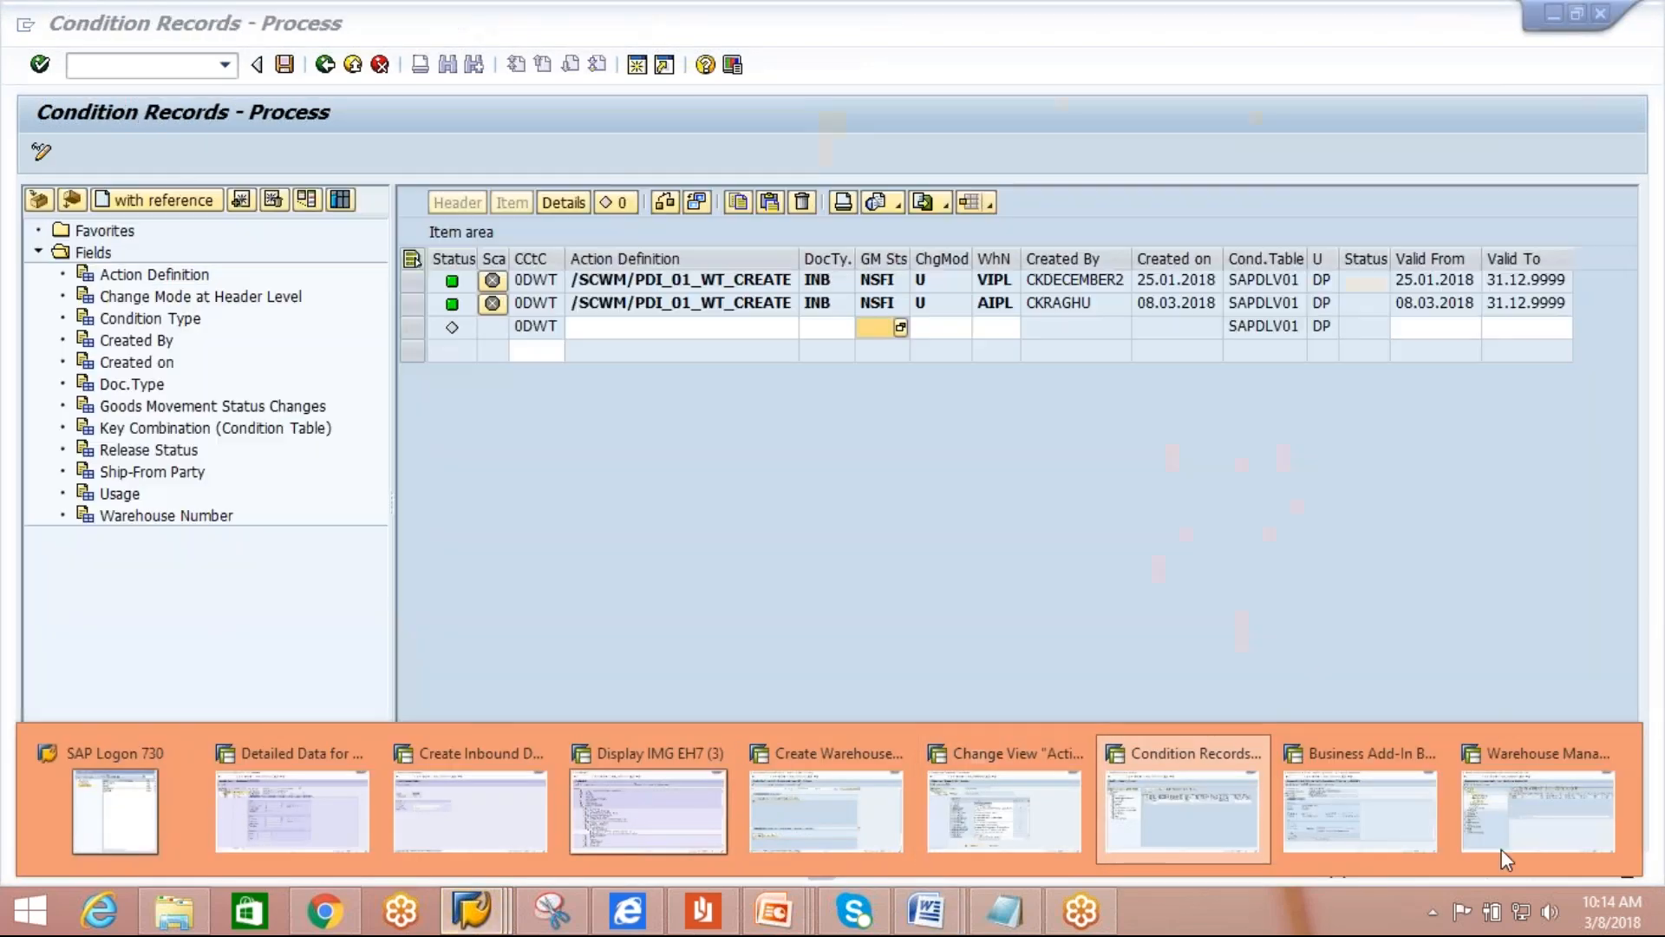
left_click(1561, 828)
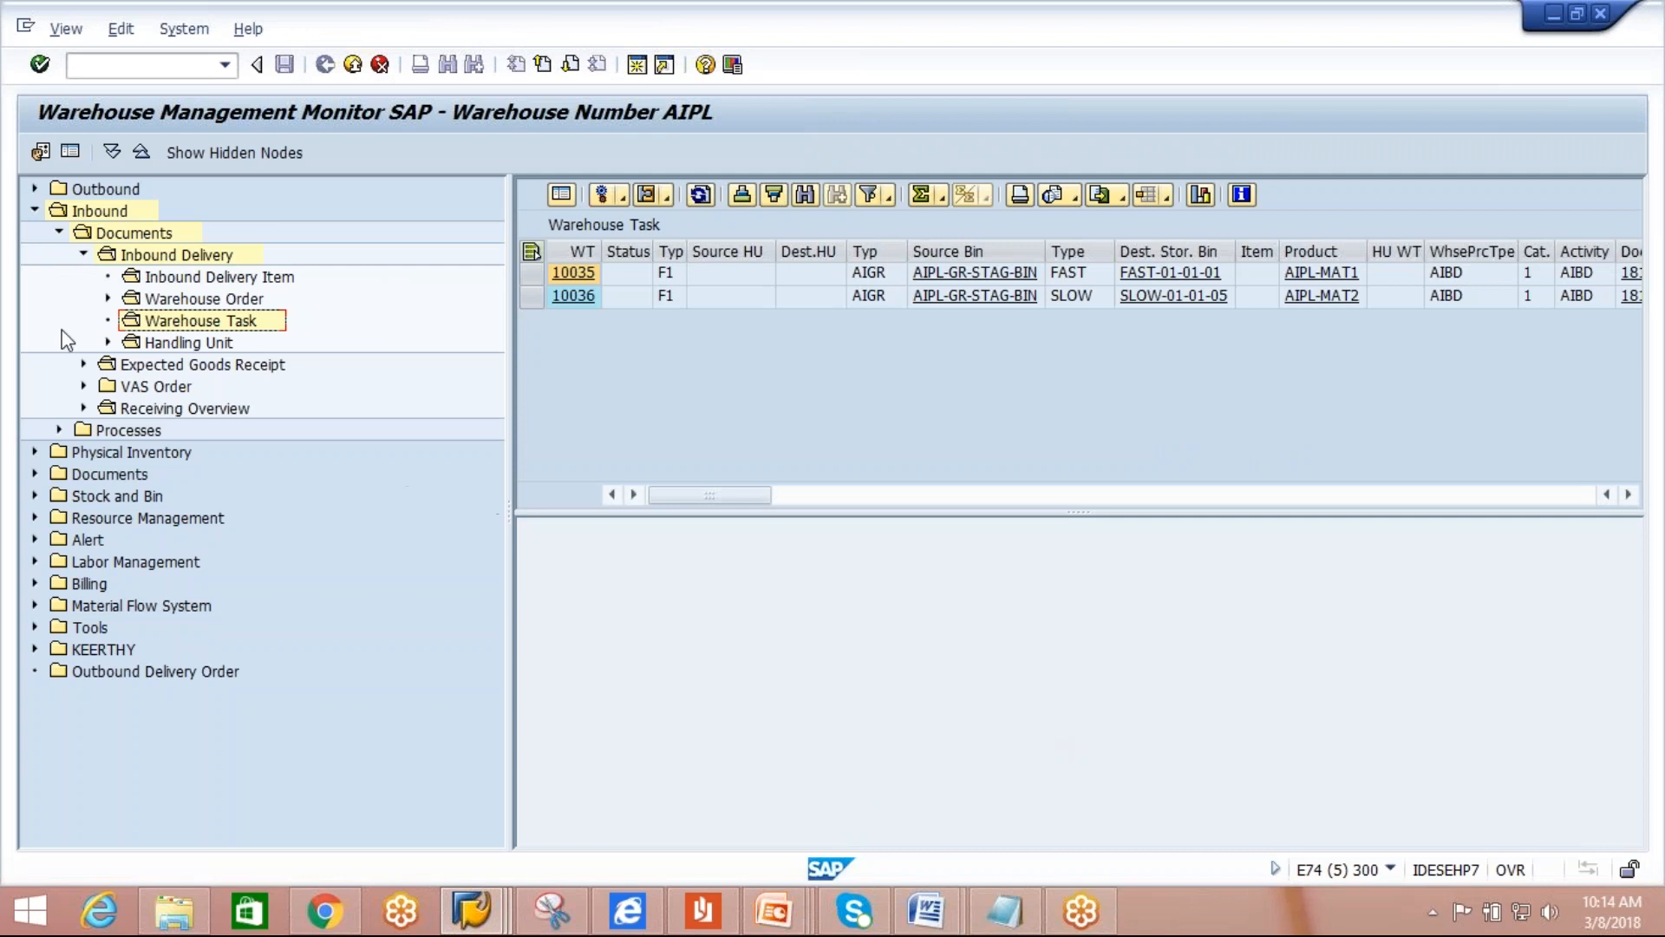
left_click(108, 298)
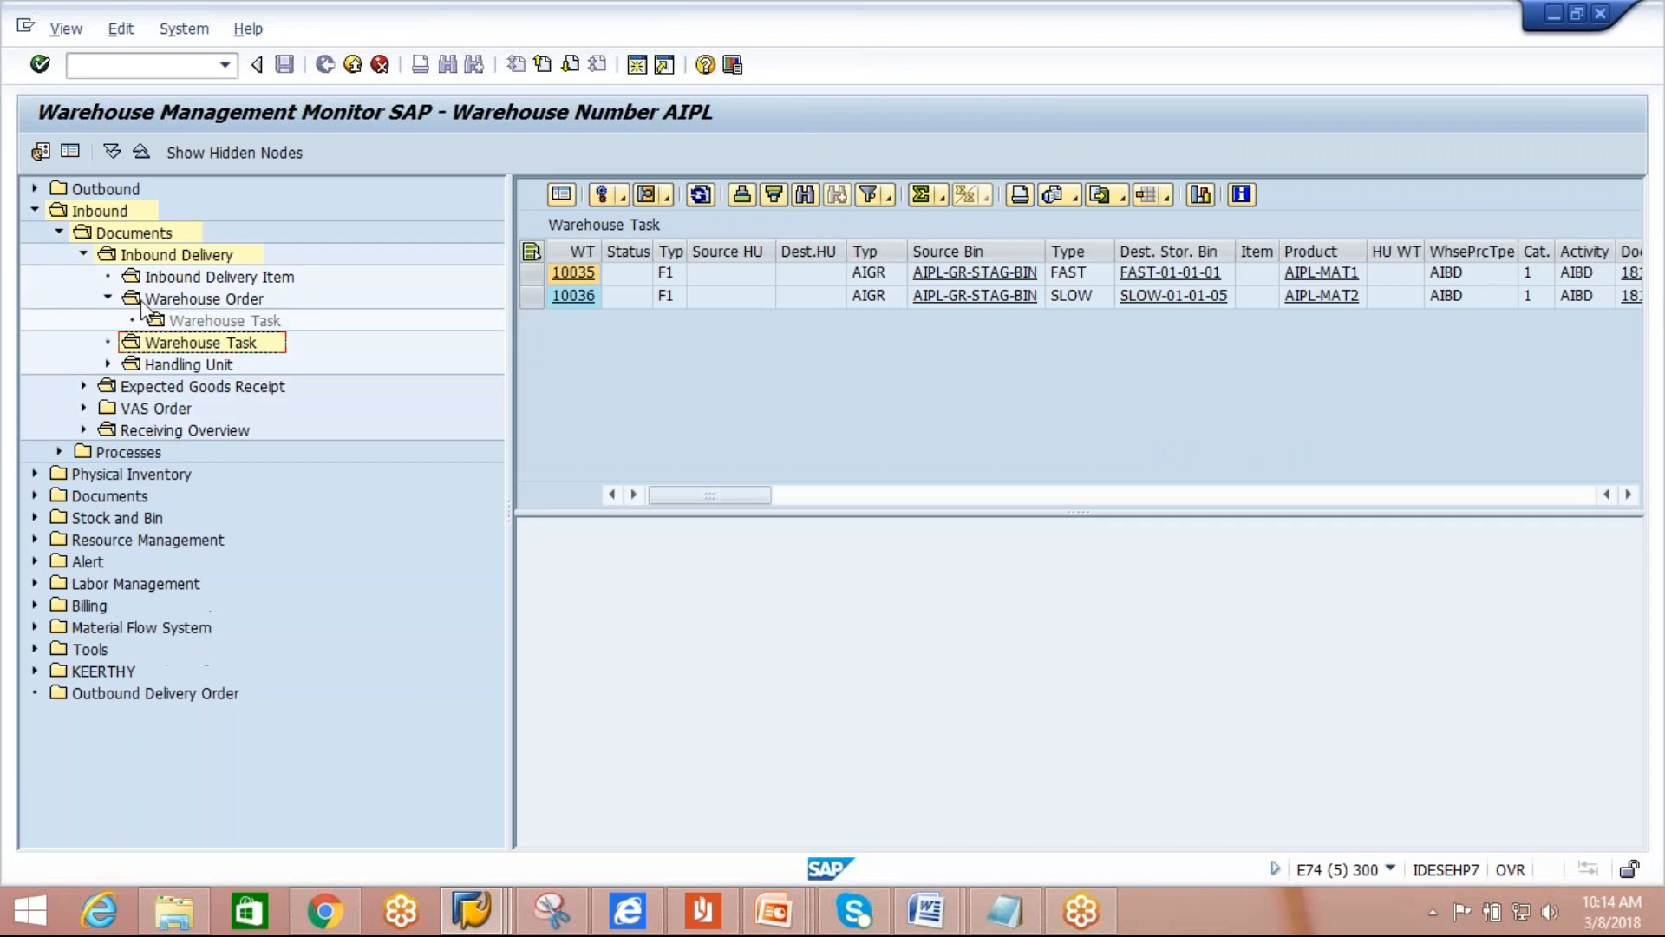
double_click(190, 300)
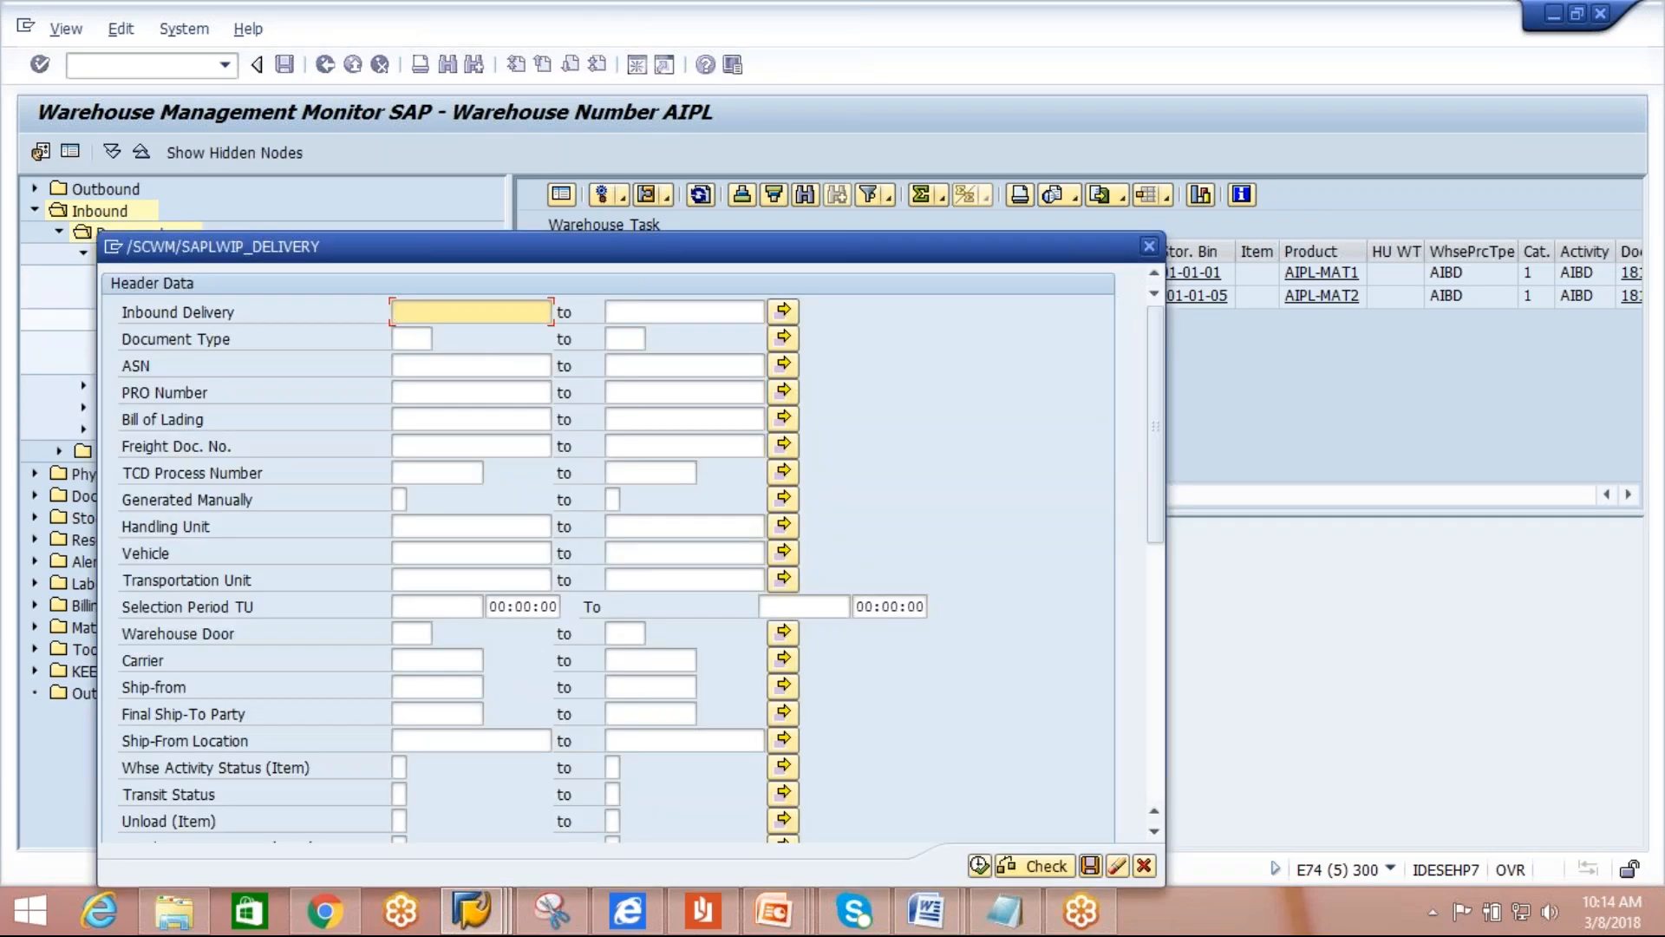
left_click(1149, 247)
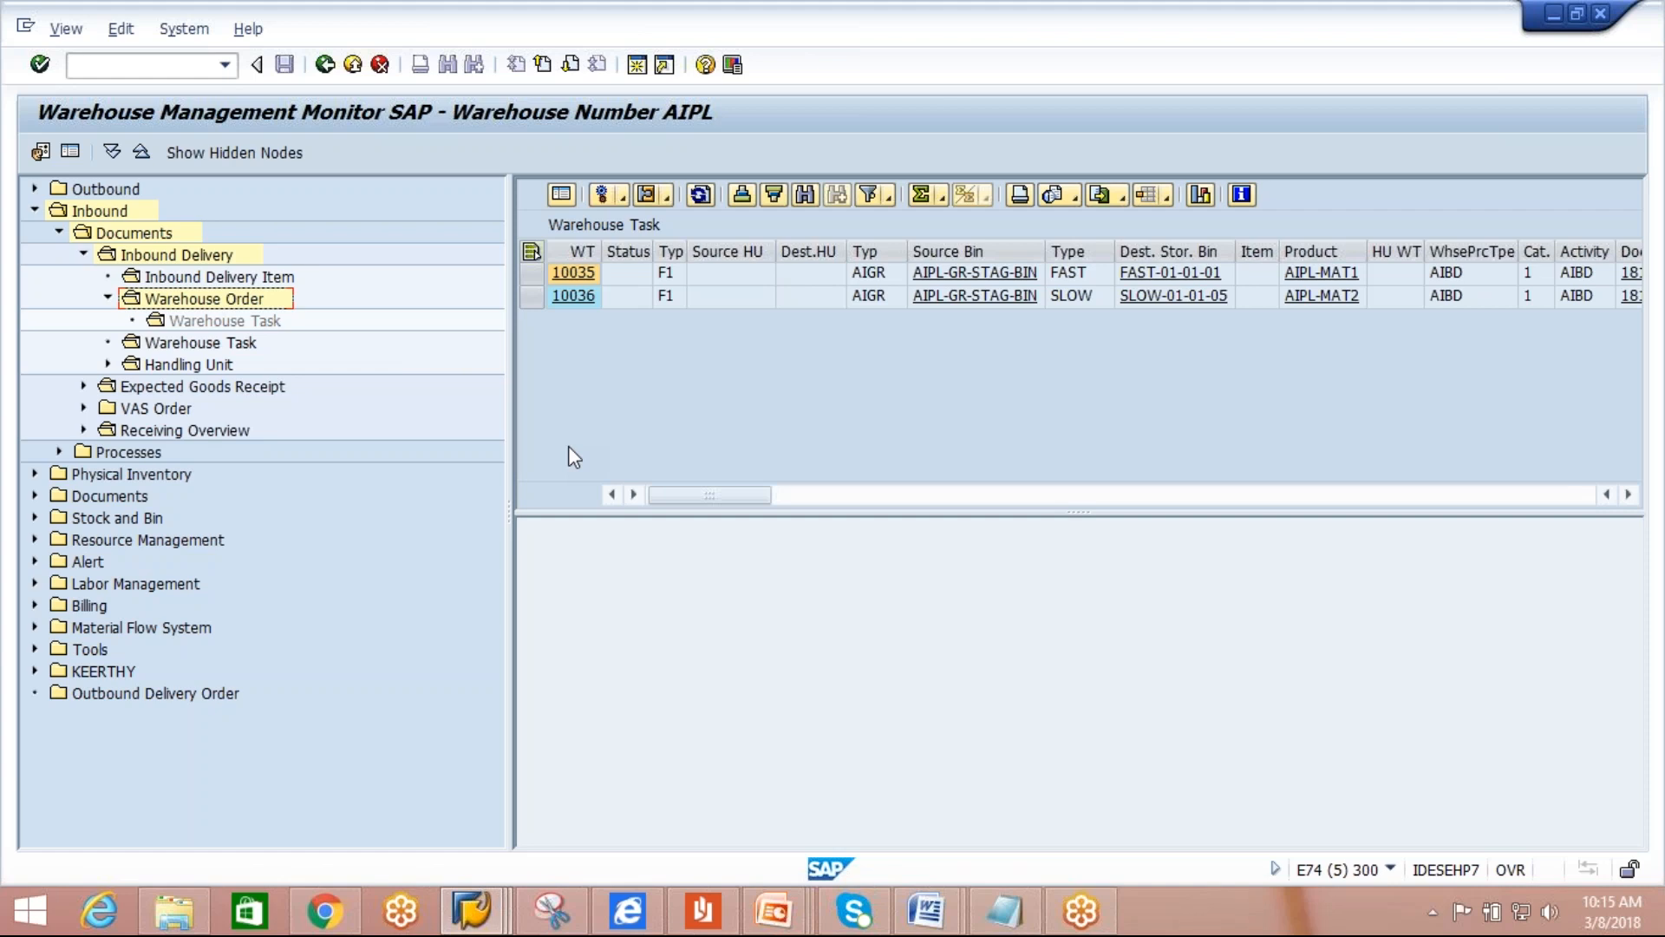
Look at the Action Profile overview session, return to the warehouse task creation session and go back to Maintain Inbound Delivery.
left_click(471, 909)
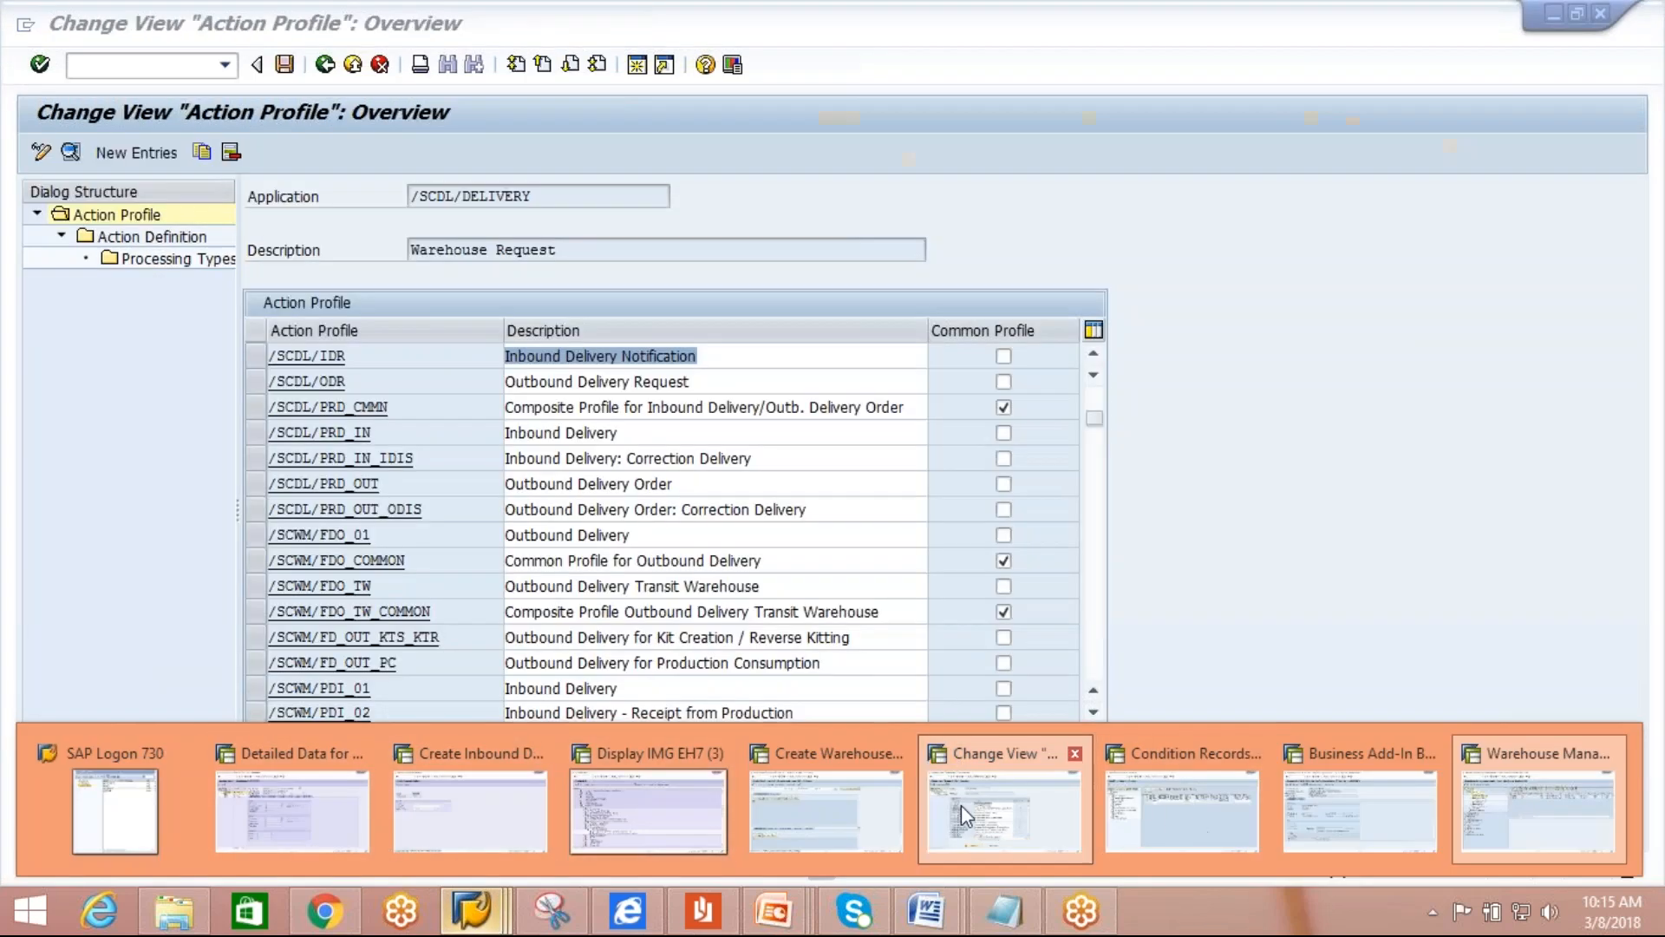
left_click(962, 808)
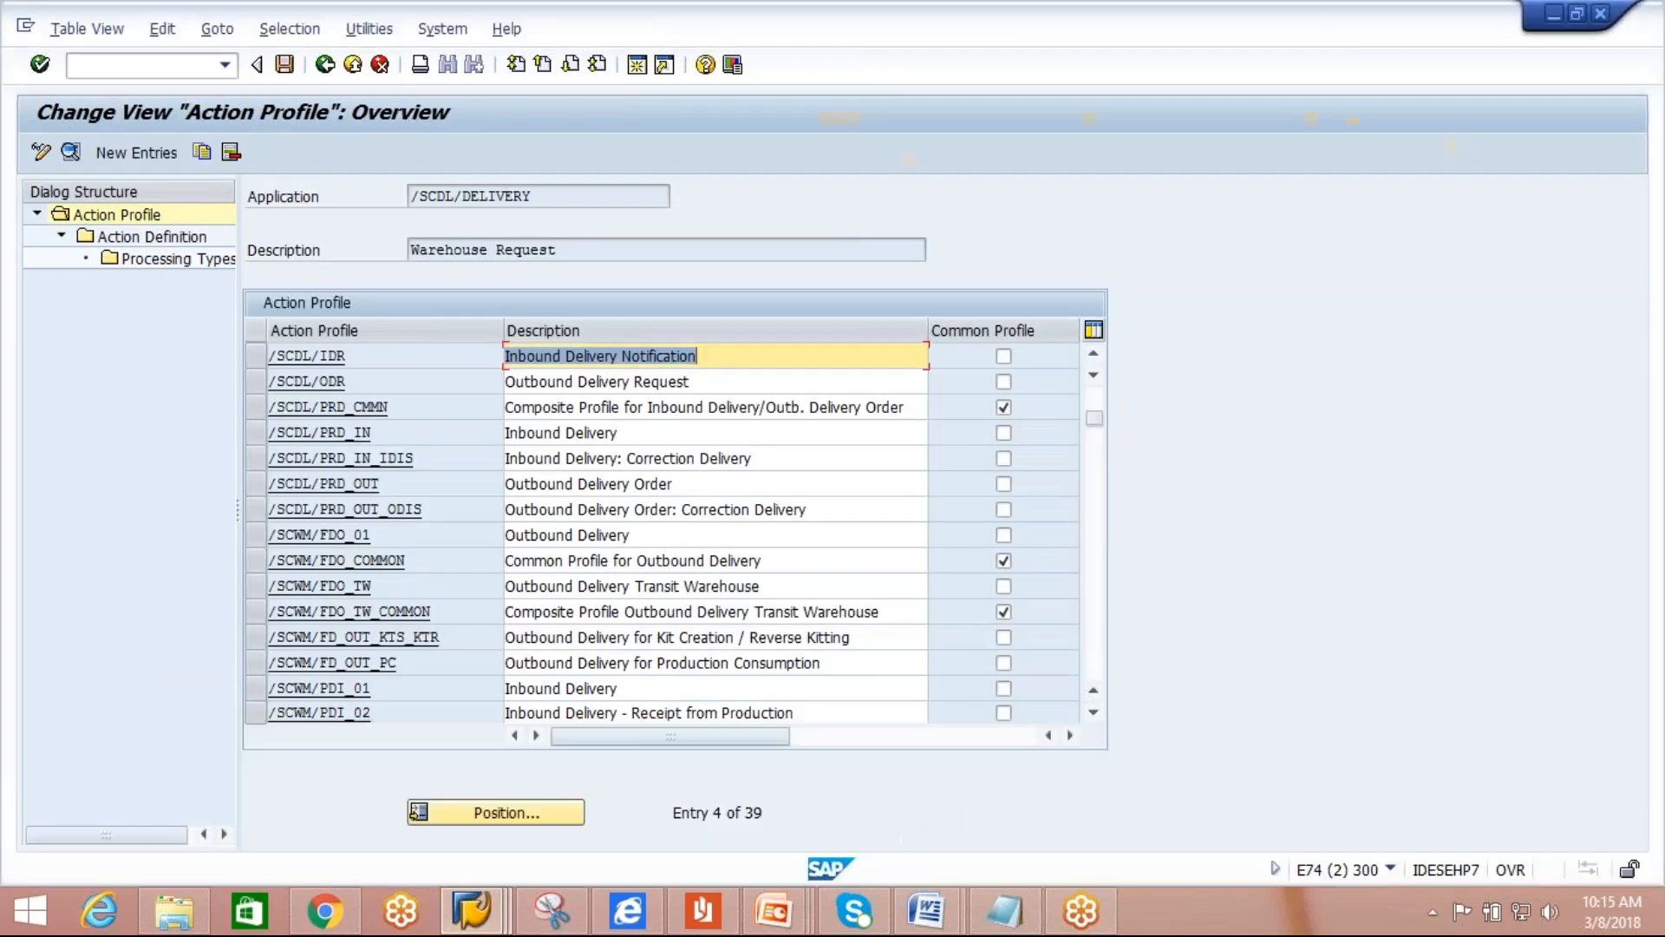
left_click(481, 910)
left_click(753, 789)
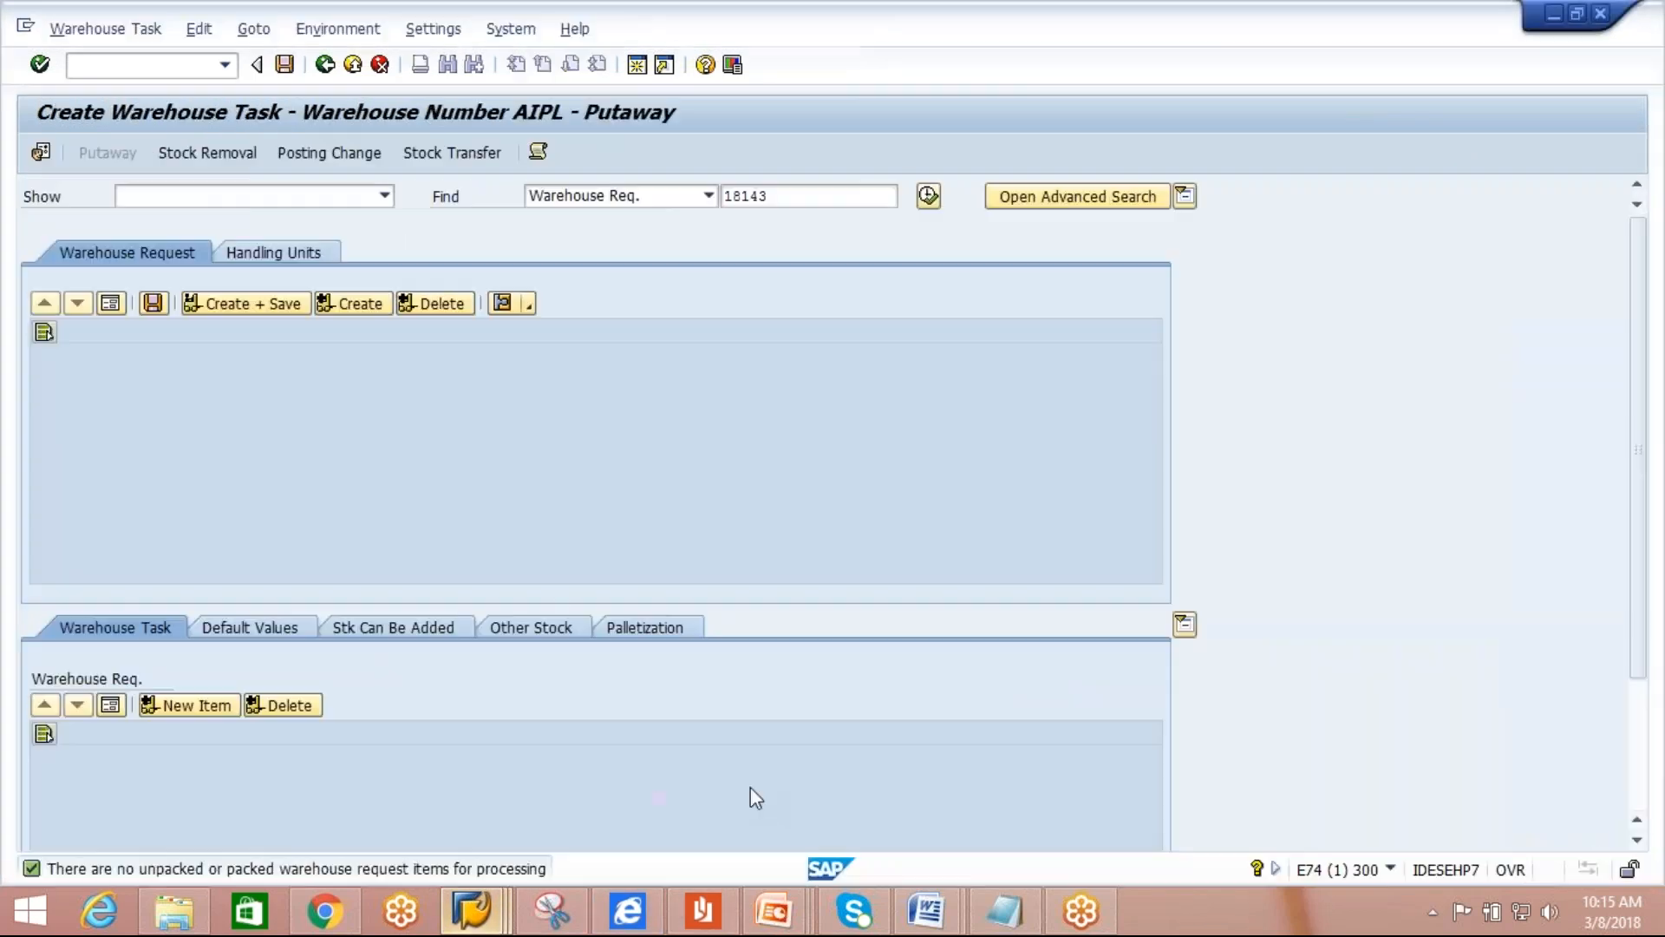
left_click(326, 68)
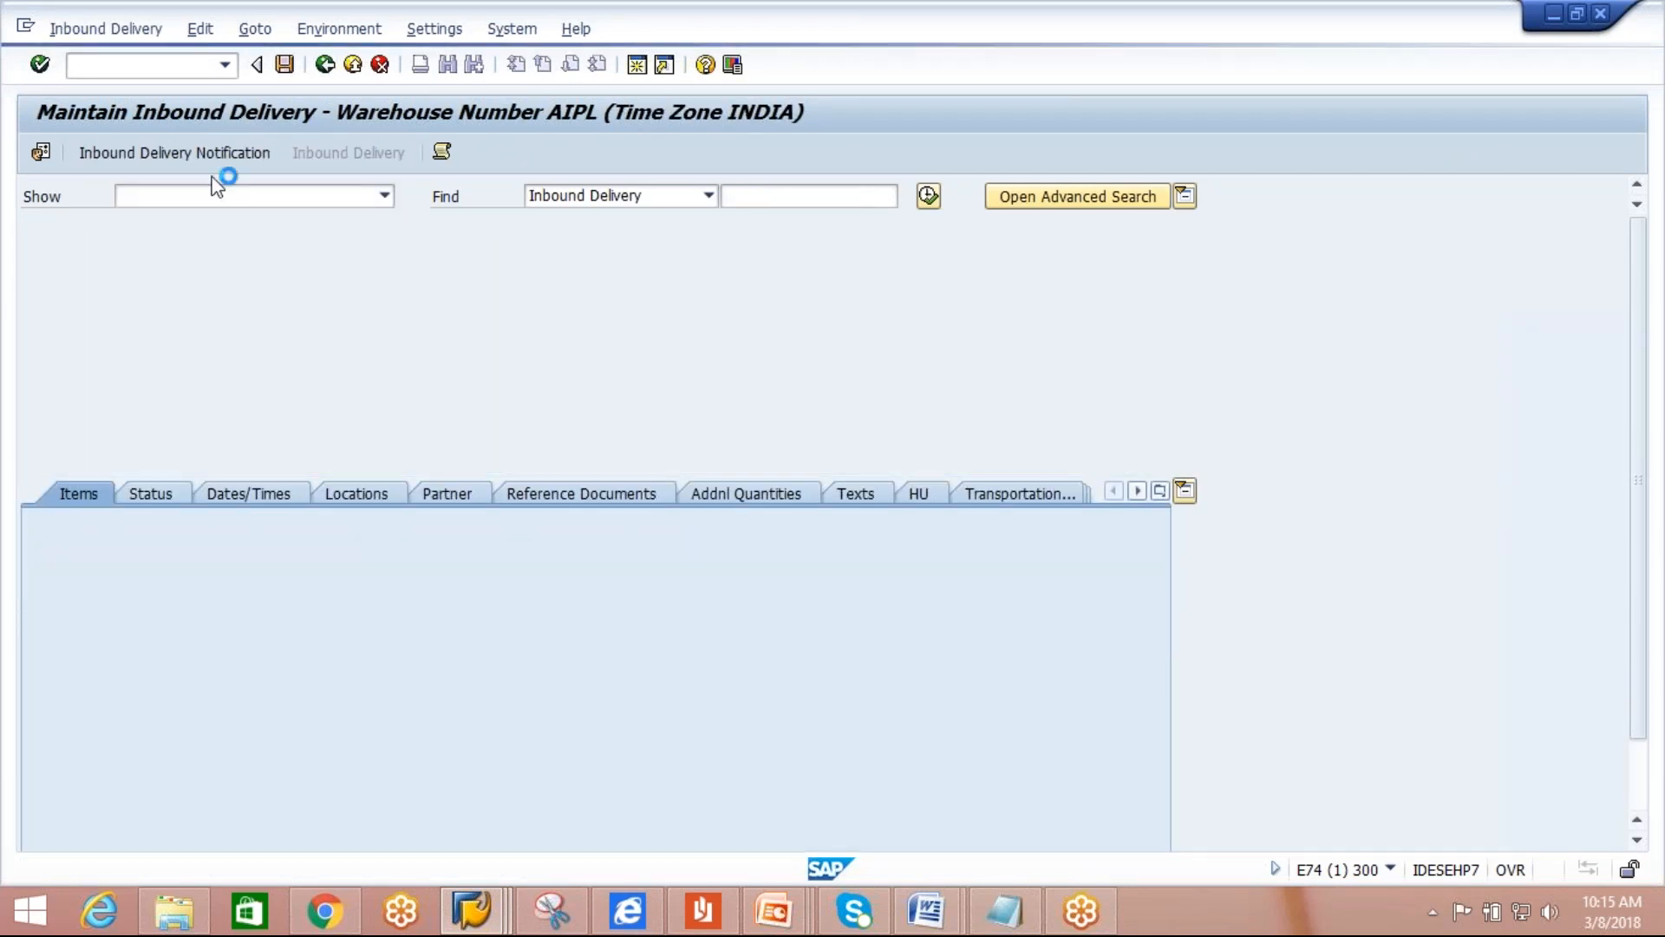
Switch to the inbound delivery notifications, and leave the Action Profile customizing session back to SAP Easy Access.
left_click(212, 160)
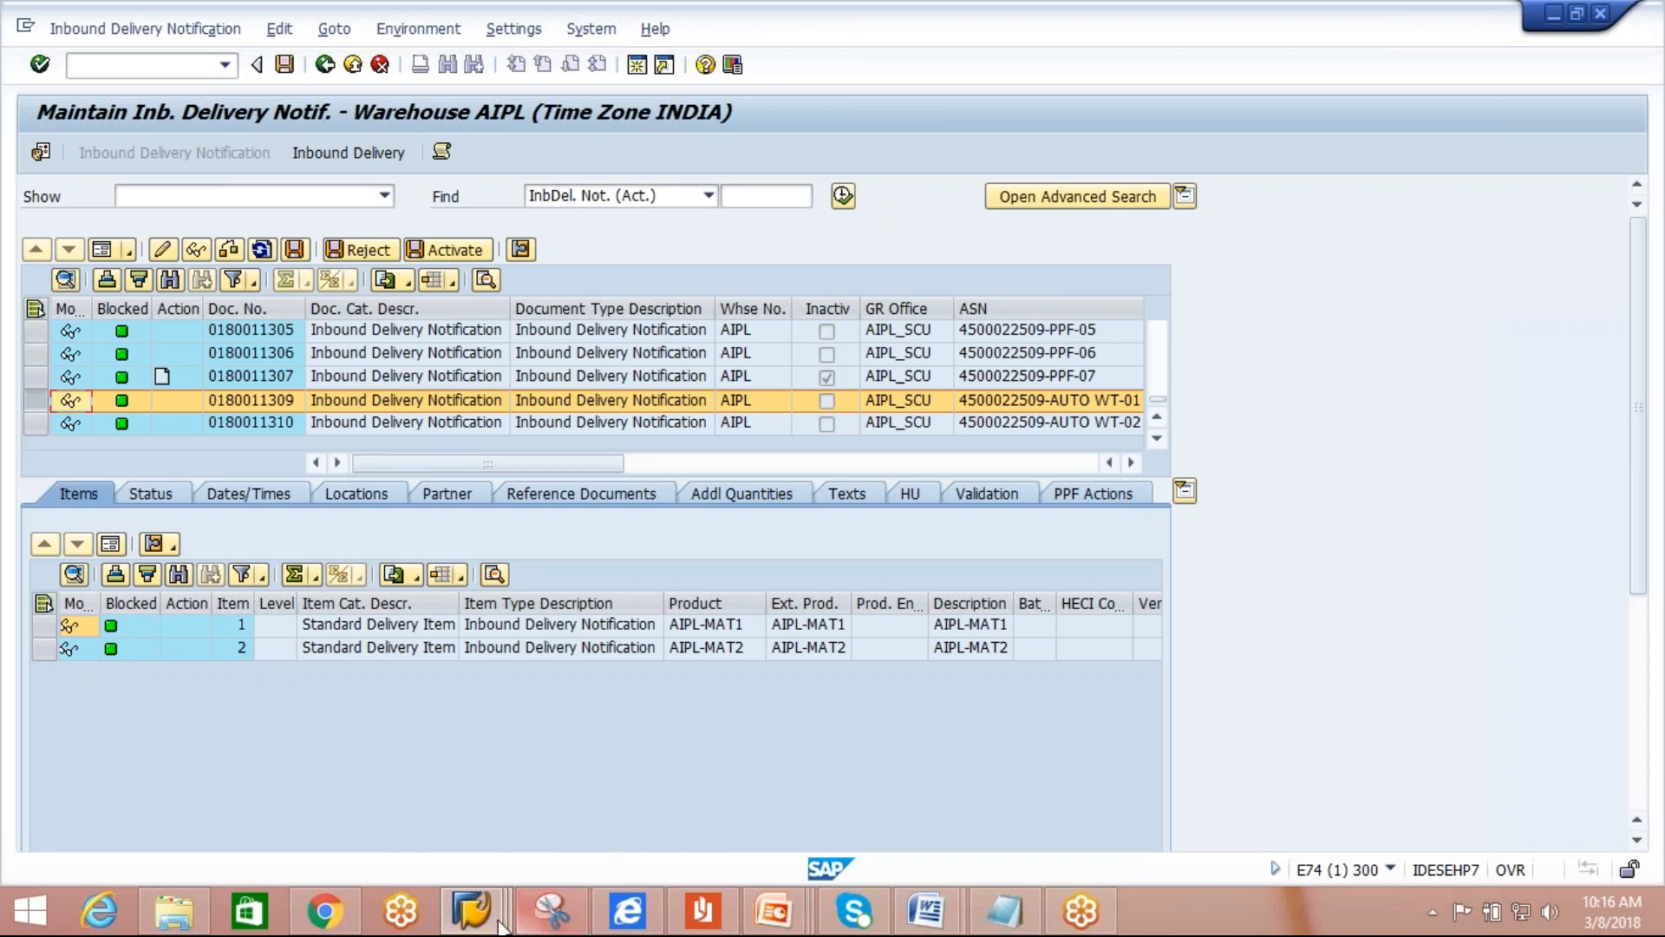
left_click(472, 911)
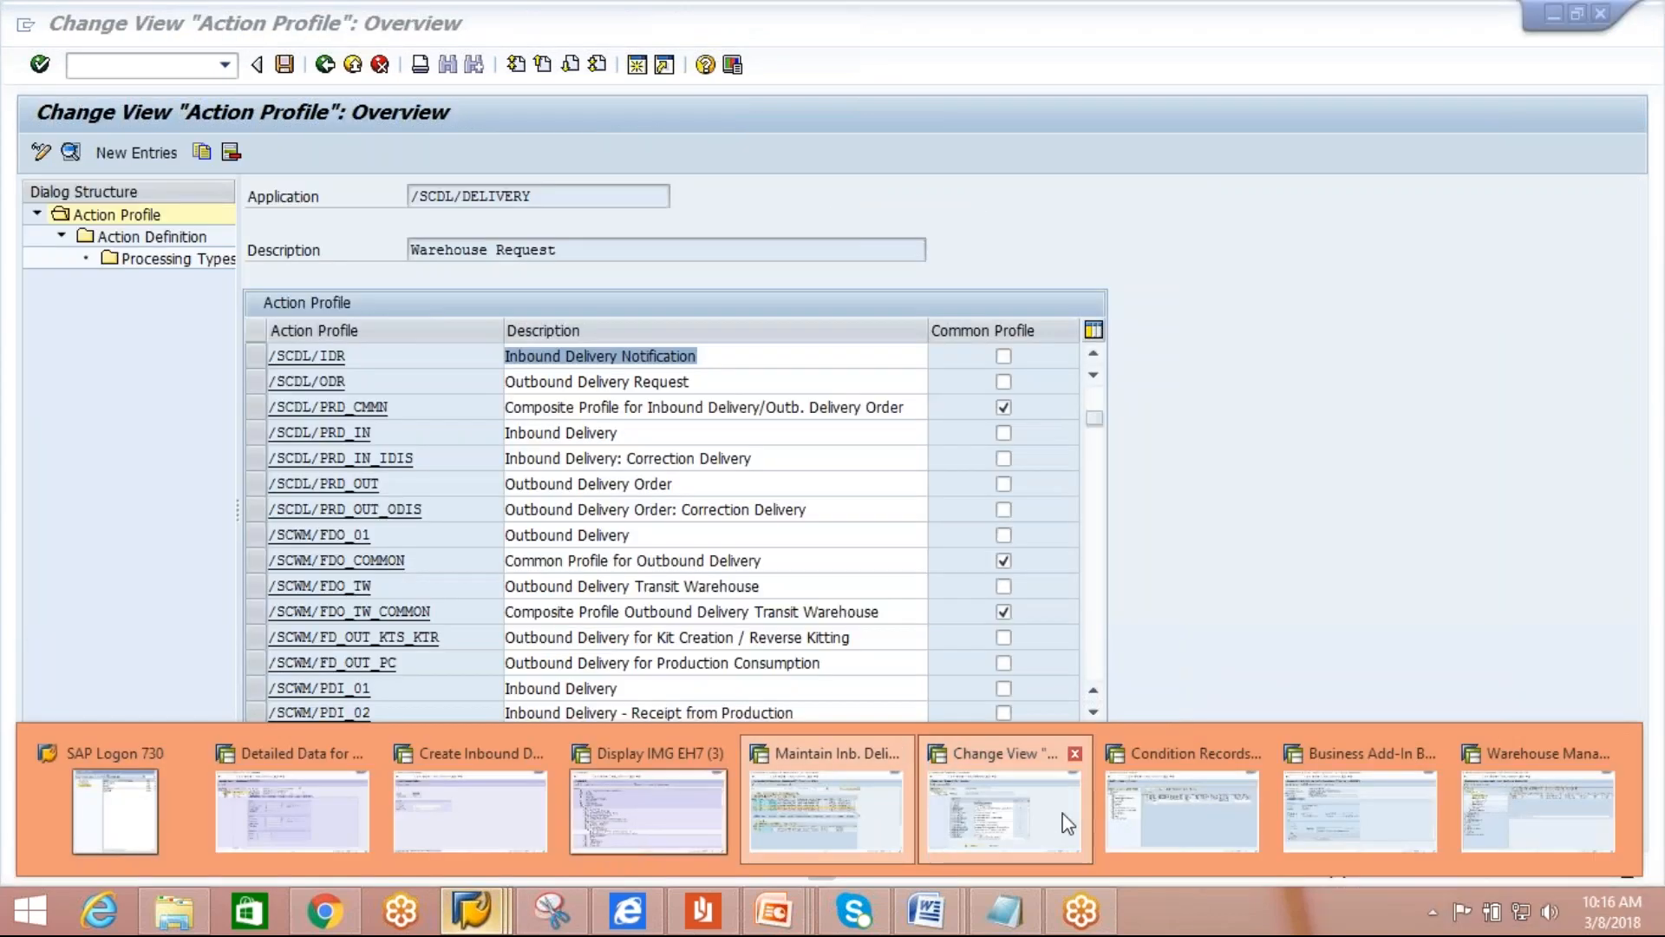
left_click(964, 759)
left_click(326, 66)
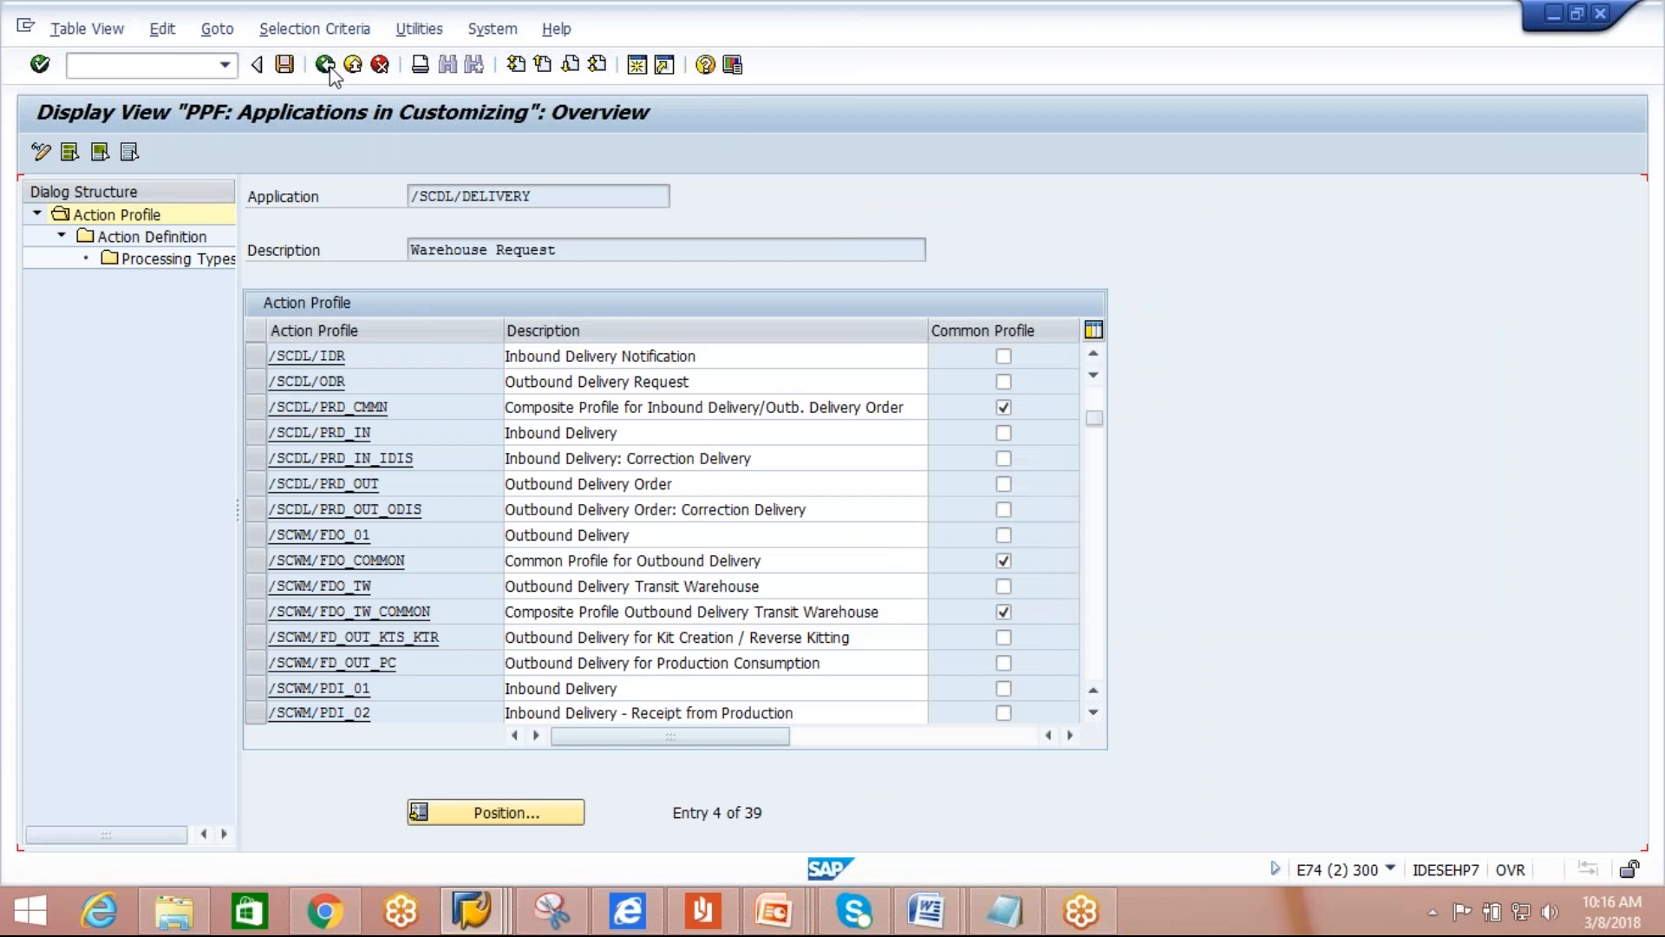
left_click(326, 66)
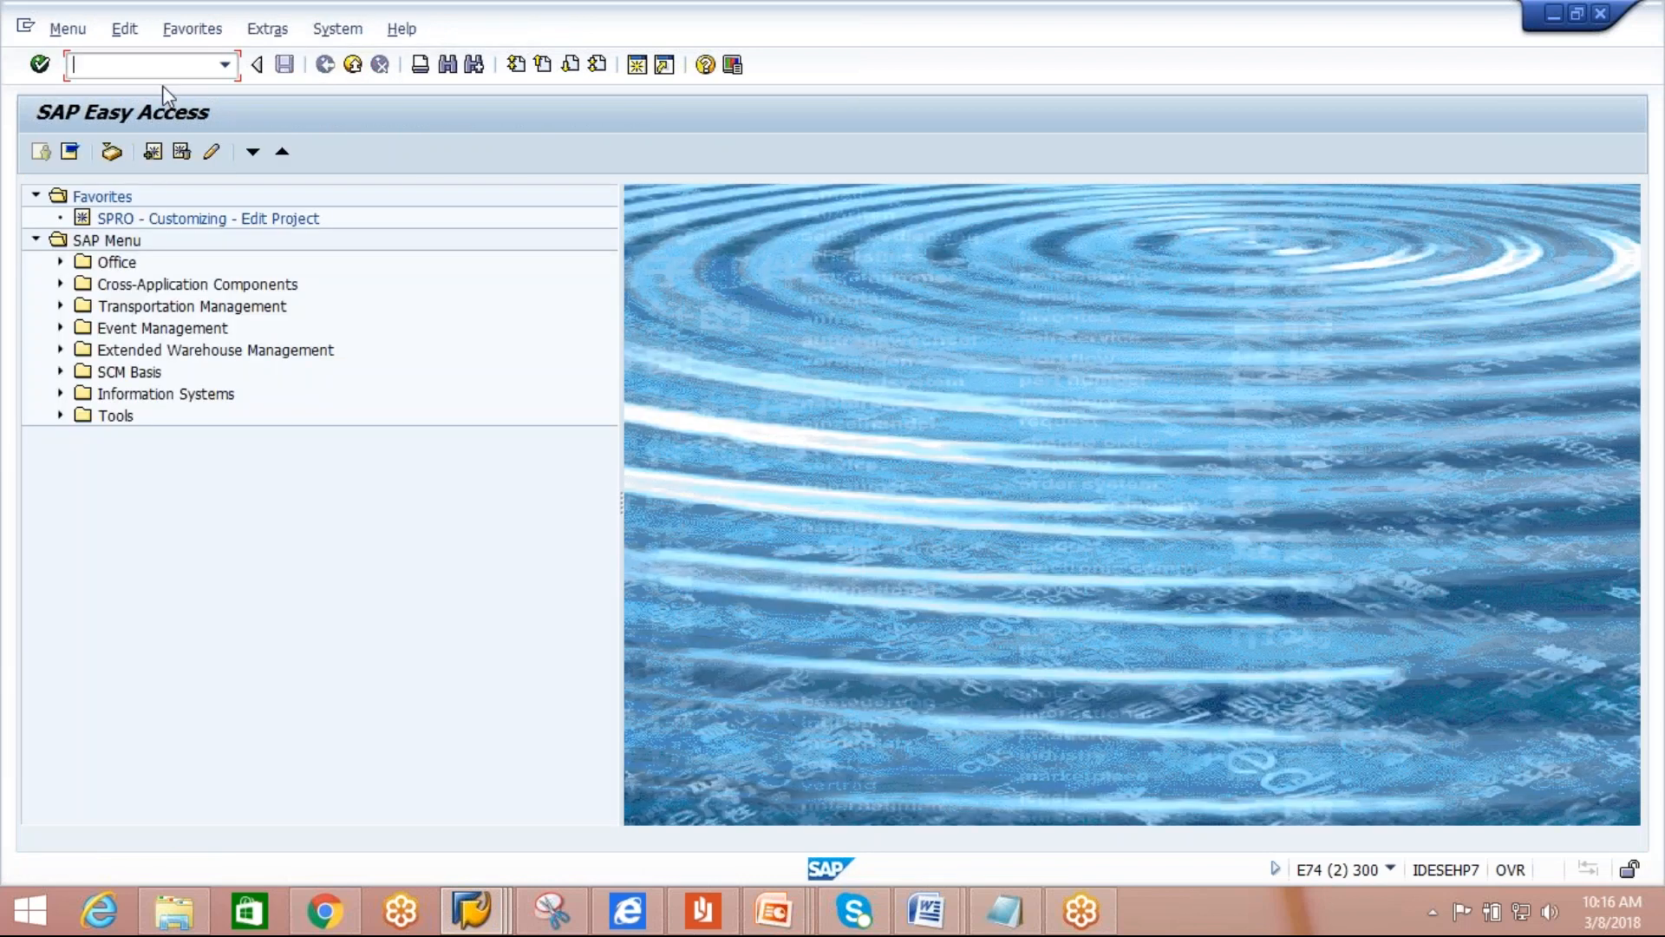
Run transaction spro and display the SAP Customizing Implementation Guide.
type("spro")
key("Return")
left_click(140, 144)
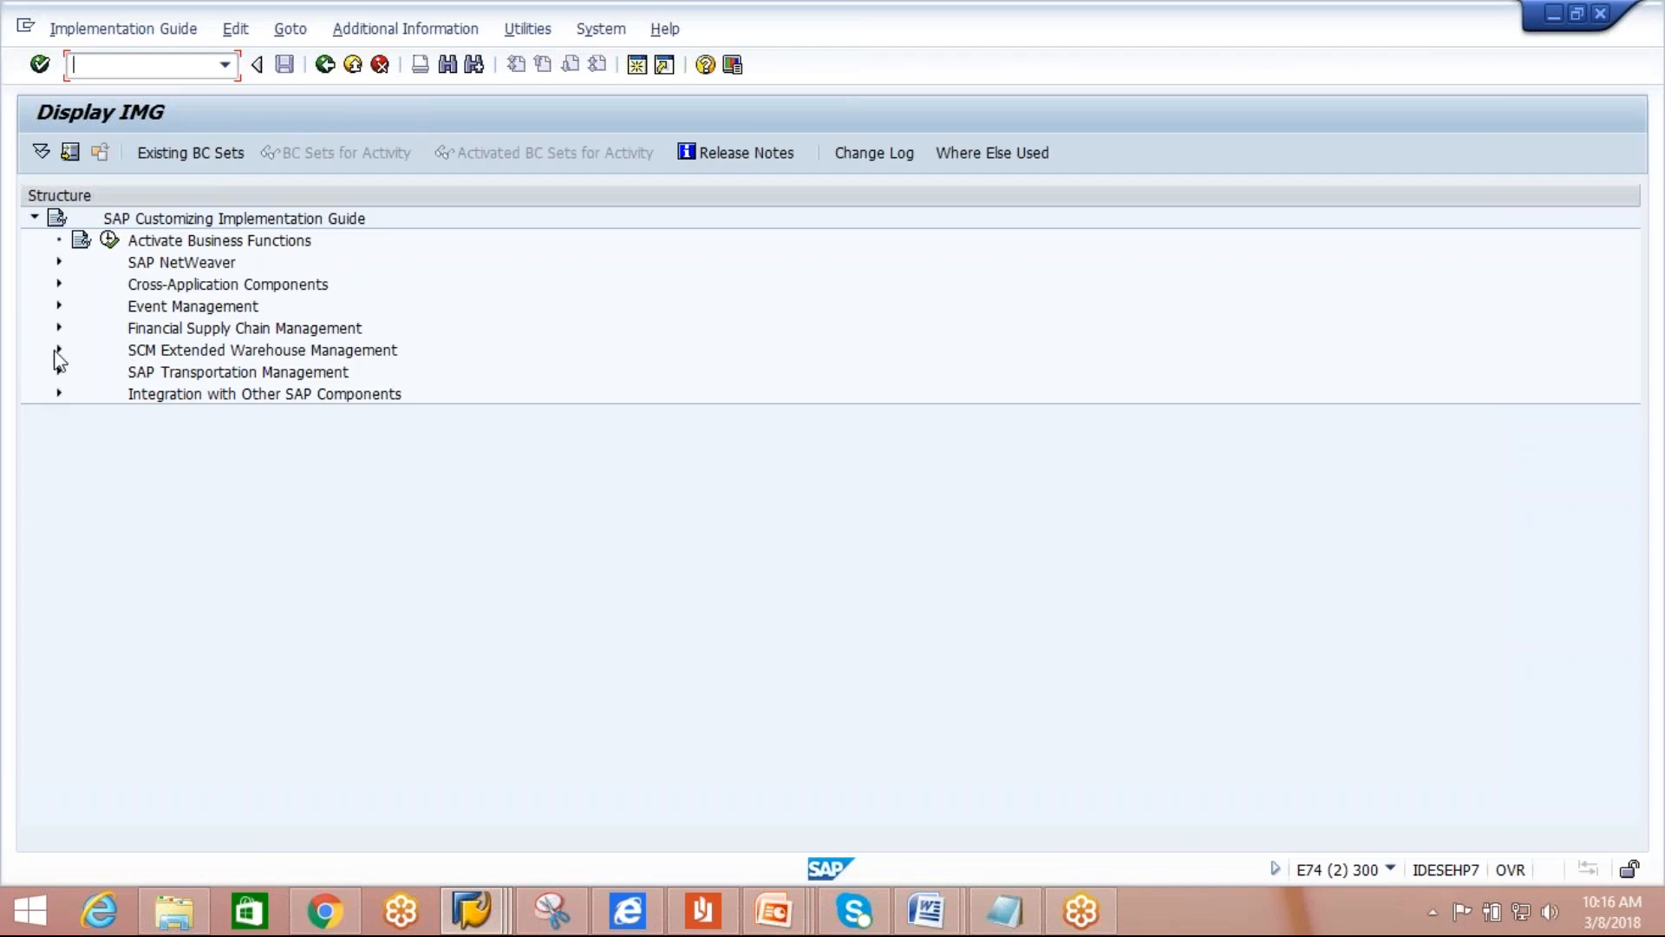
Open Define Document Types for Inbound Delivery Process in the Extended Warehouse Management goods receipt customizing, under the inbound delivery manual settings.
left_click(59, 350)
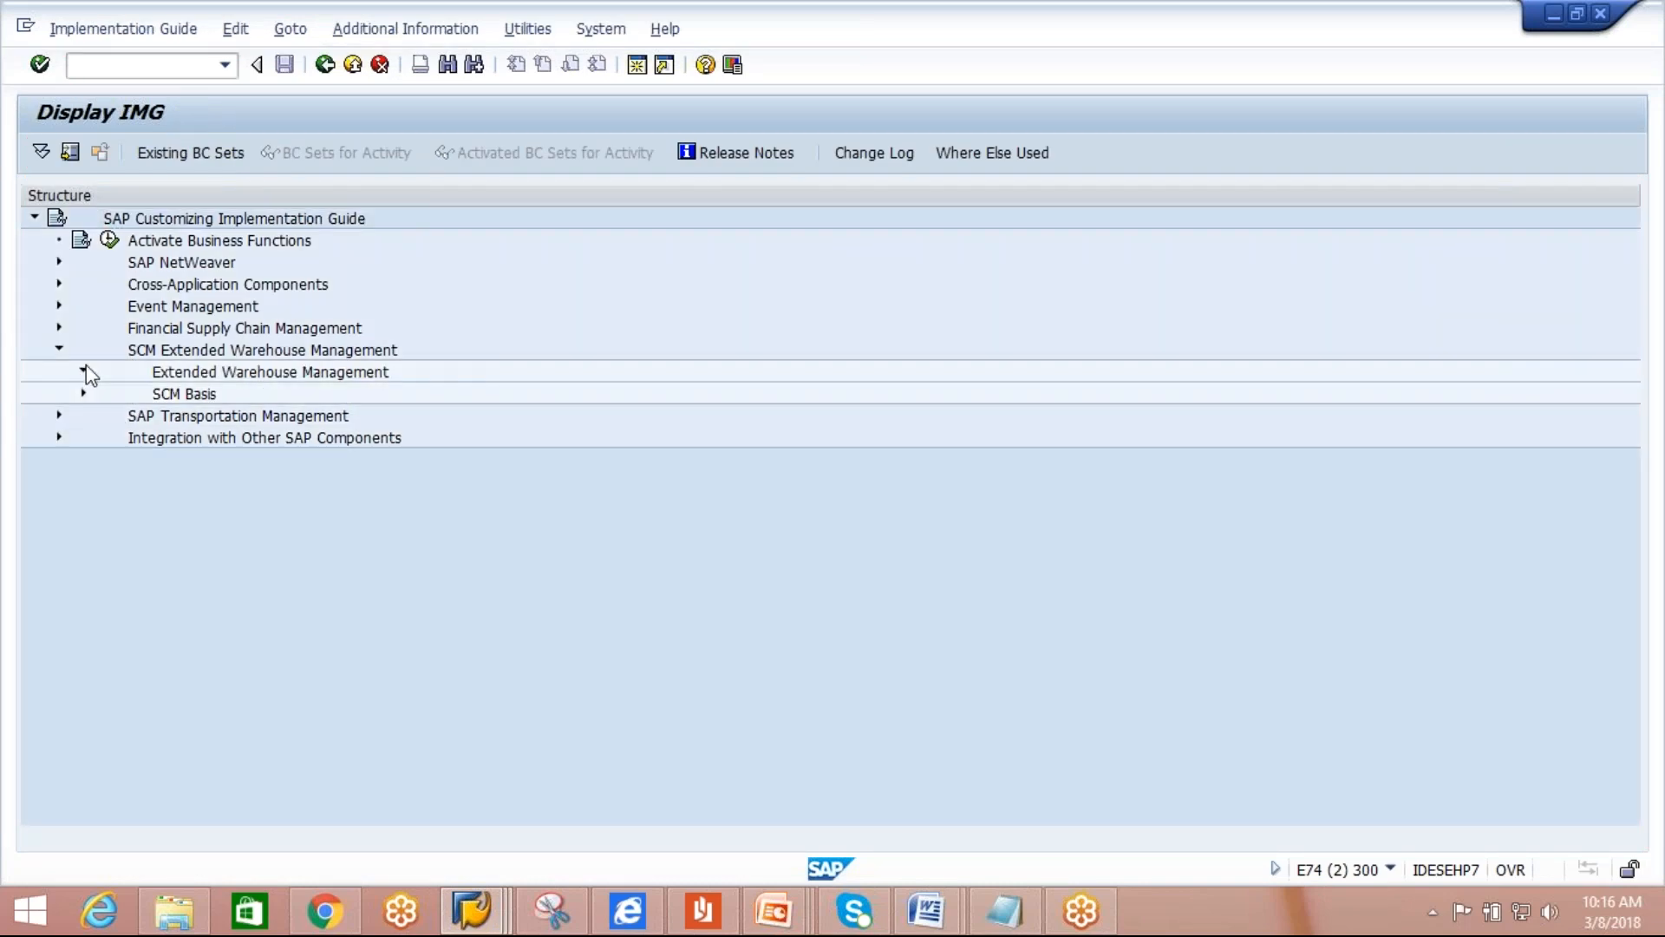
left_click(84, 371)
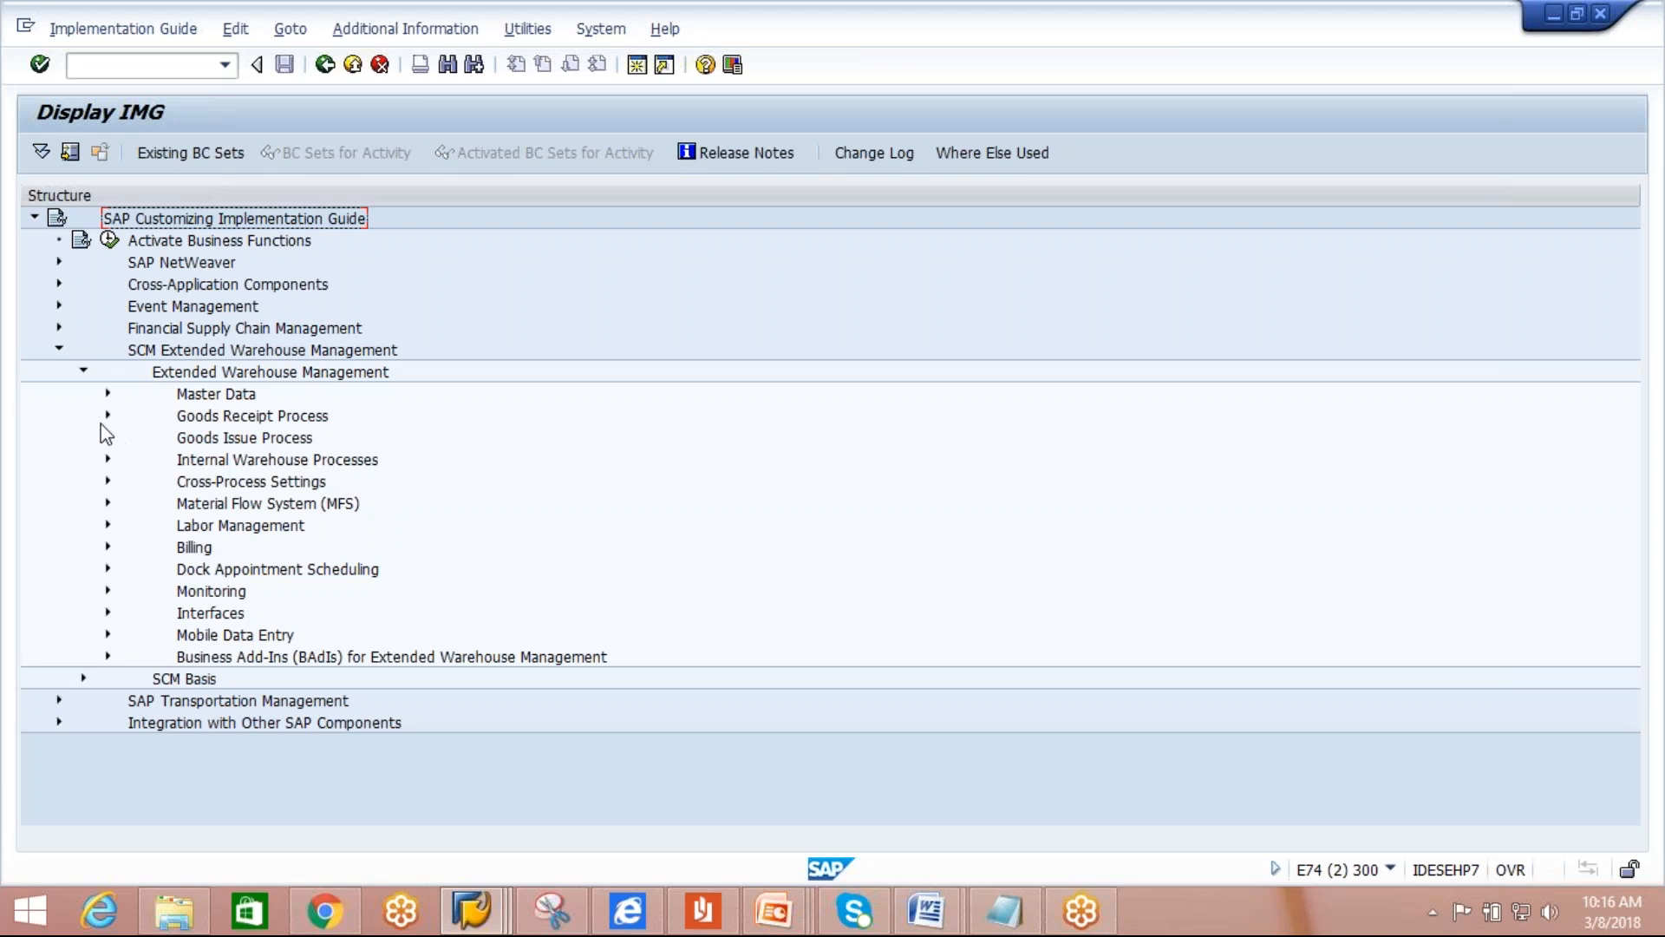
left_click(108, 416)
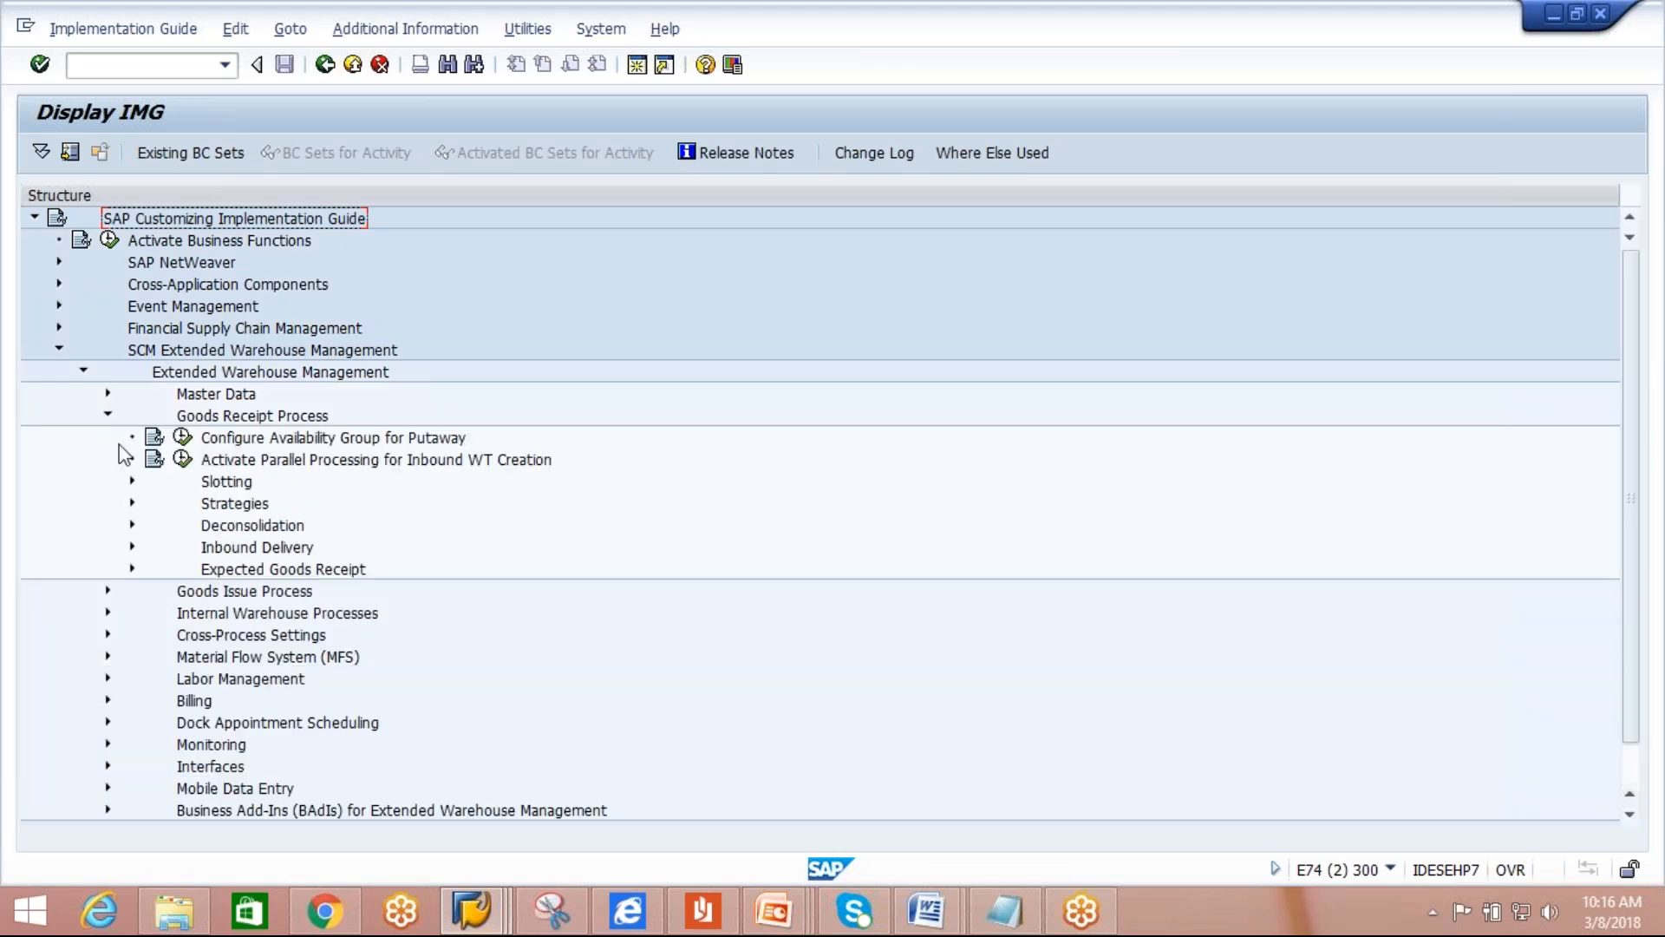
left_click(132, 547)
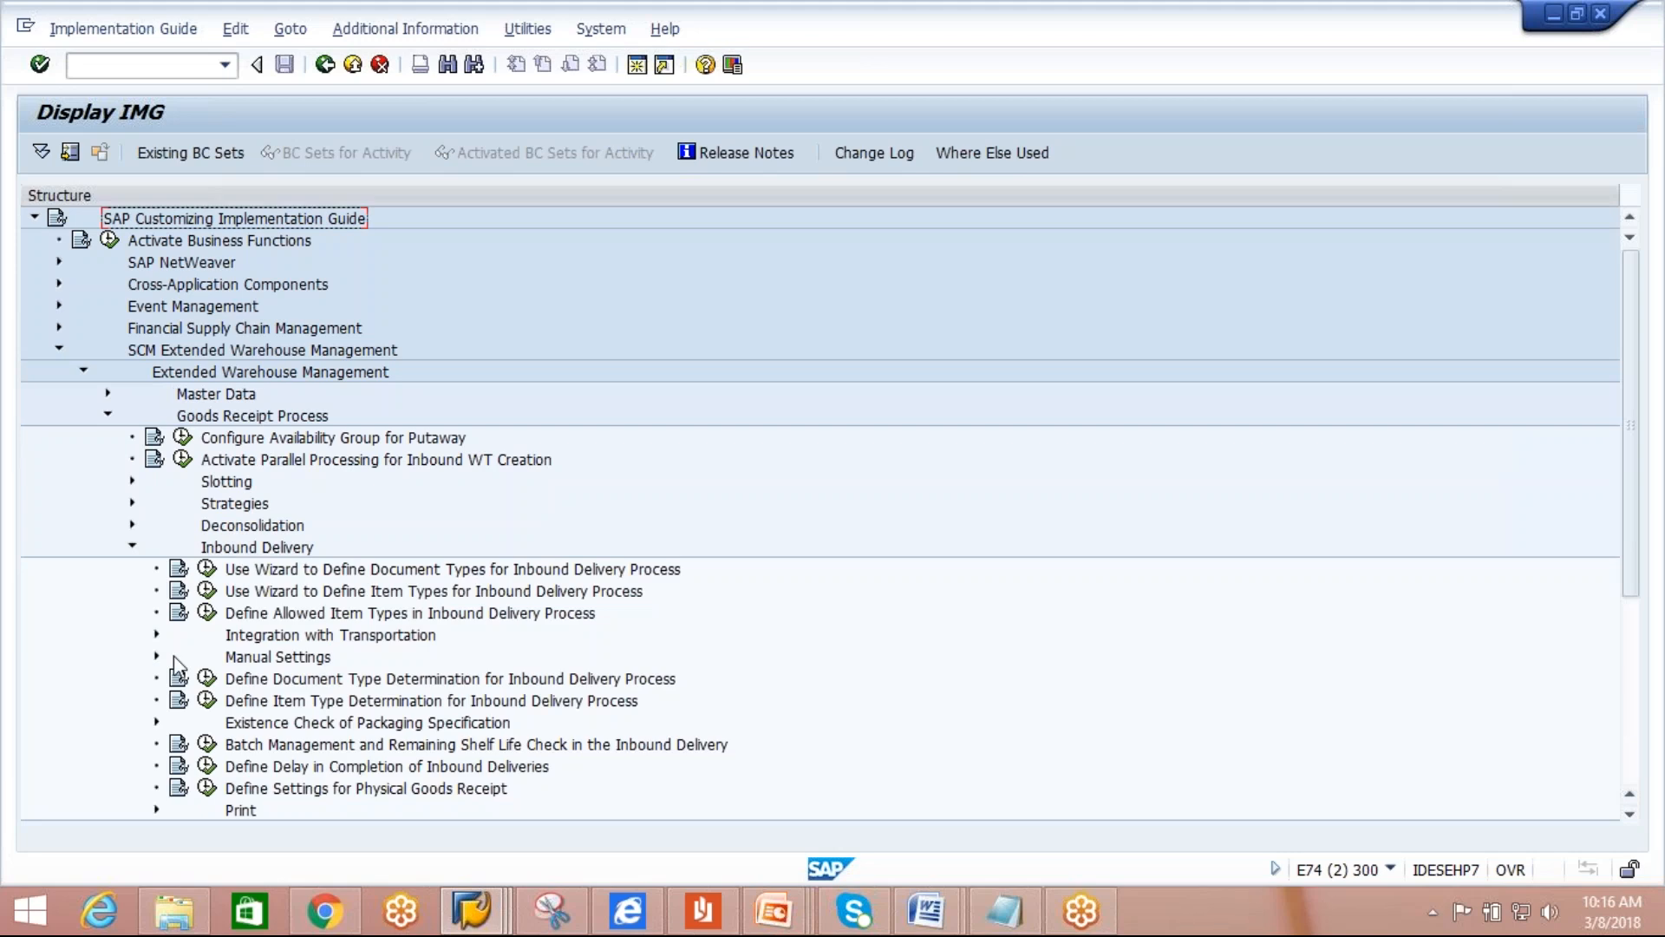
left_click(157, 657)
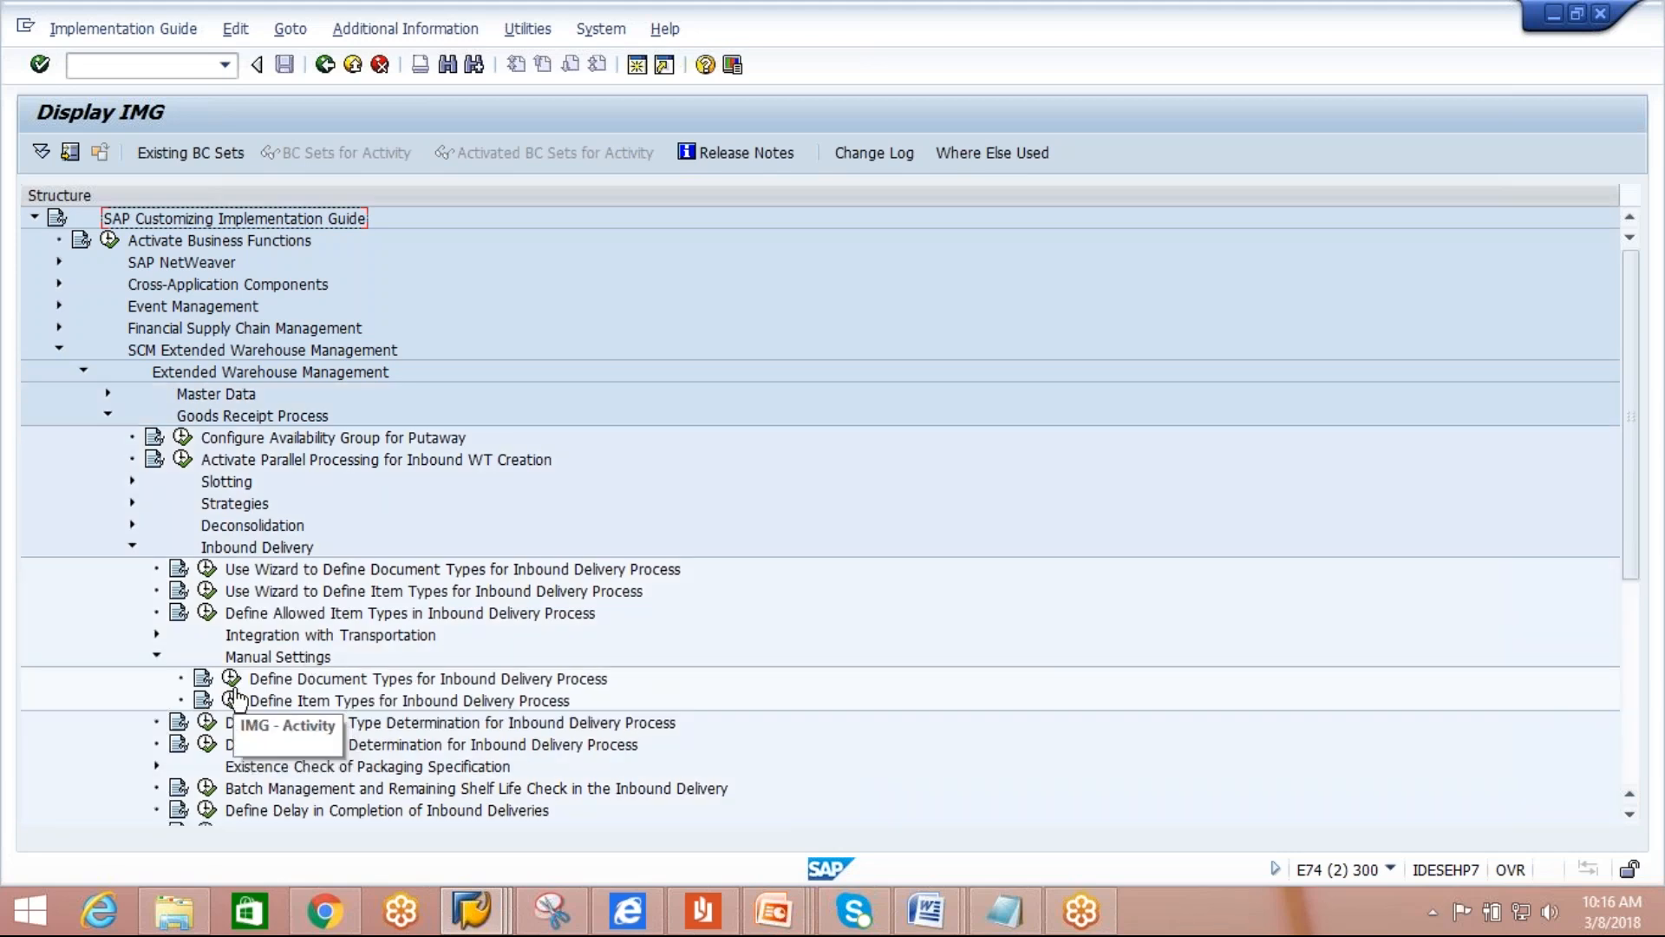
left_click(231, 679)
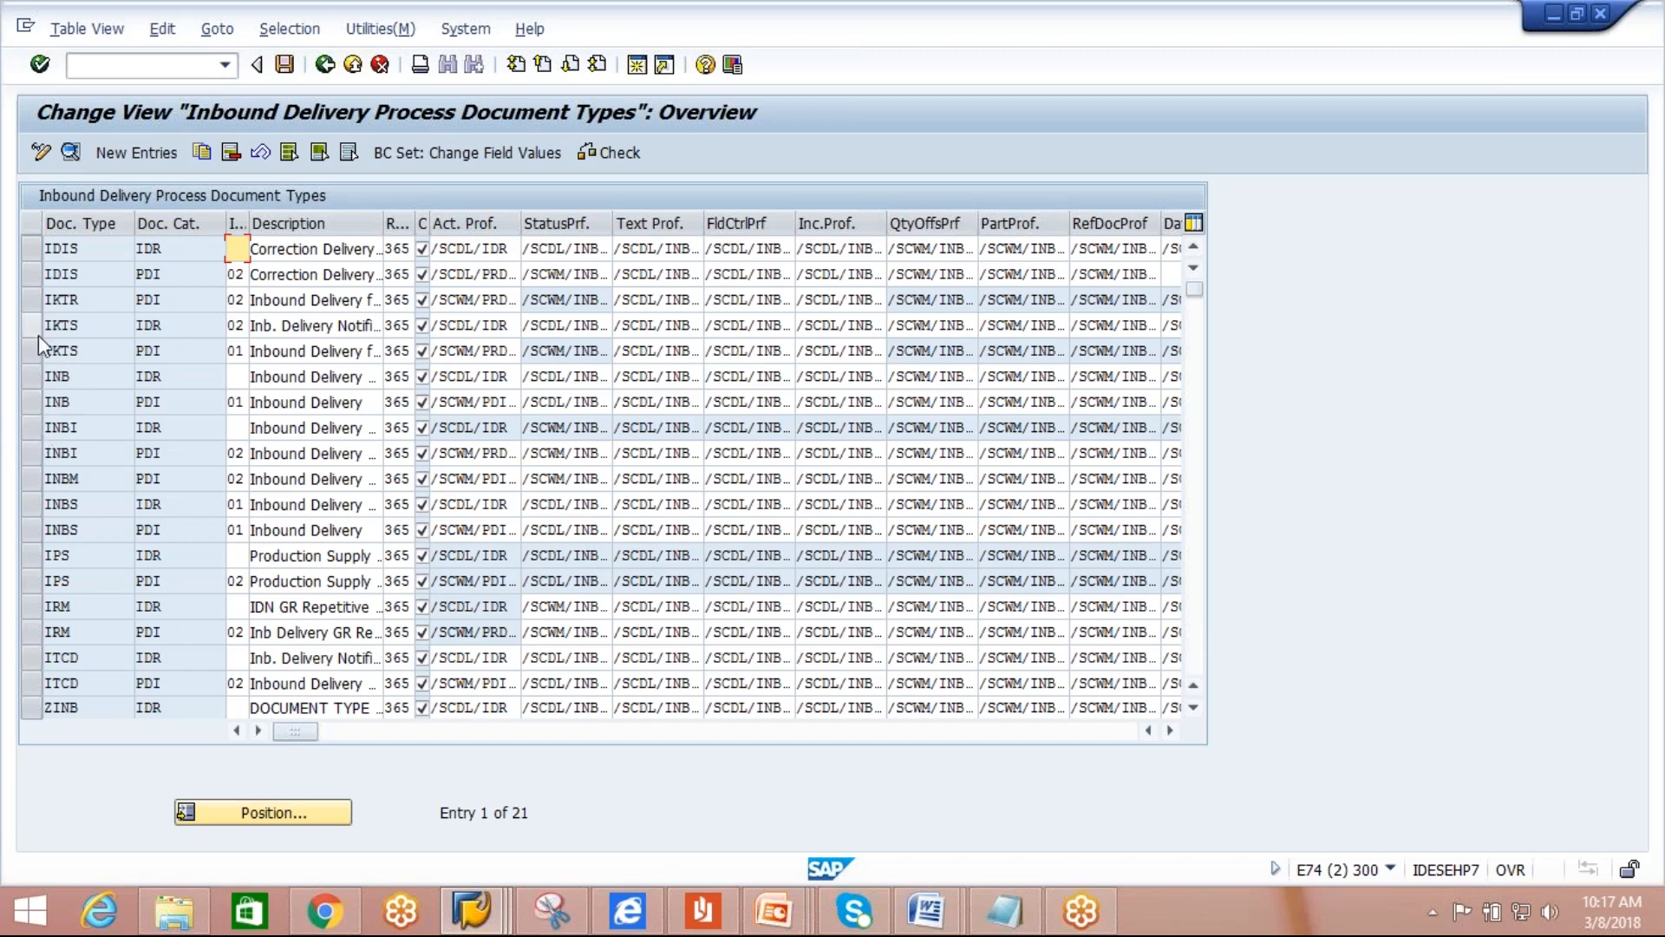
Open the details of document type INB with category IDR and examine its profiles and process controlling settings.
left_click(38, 373)
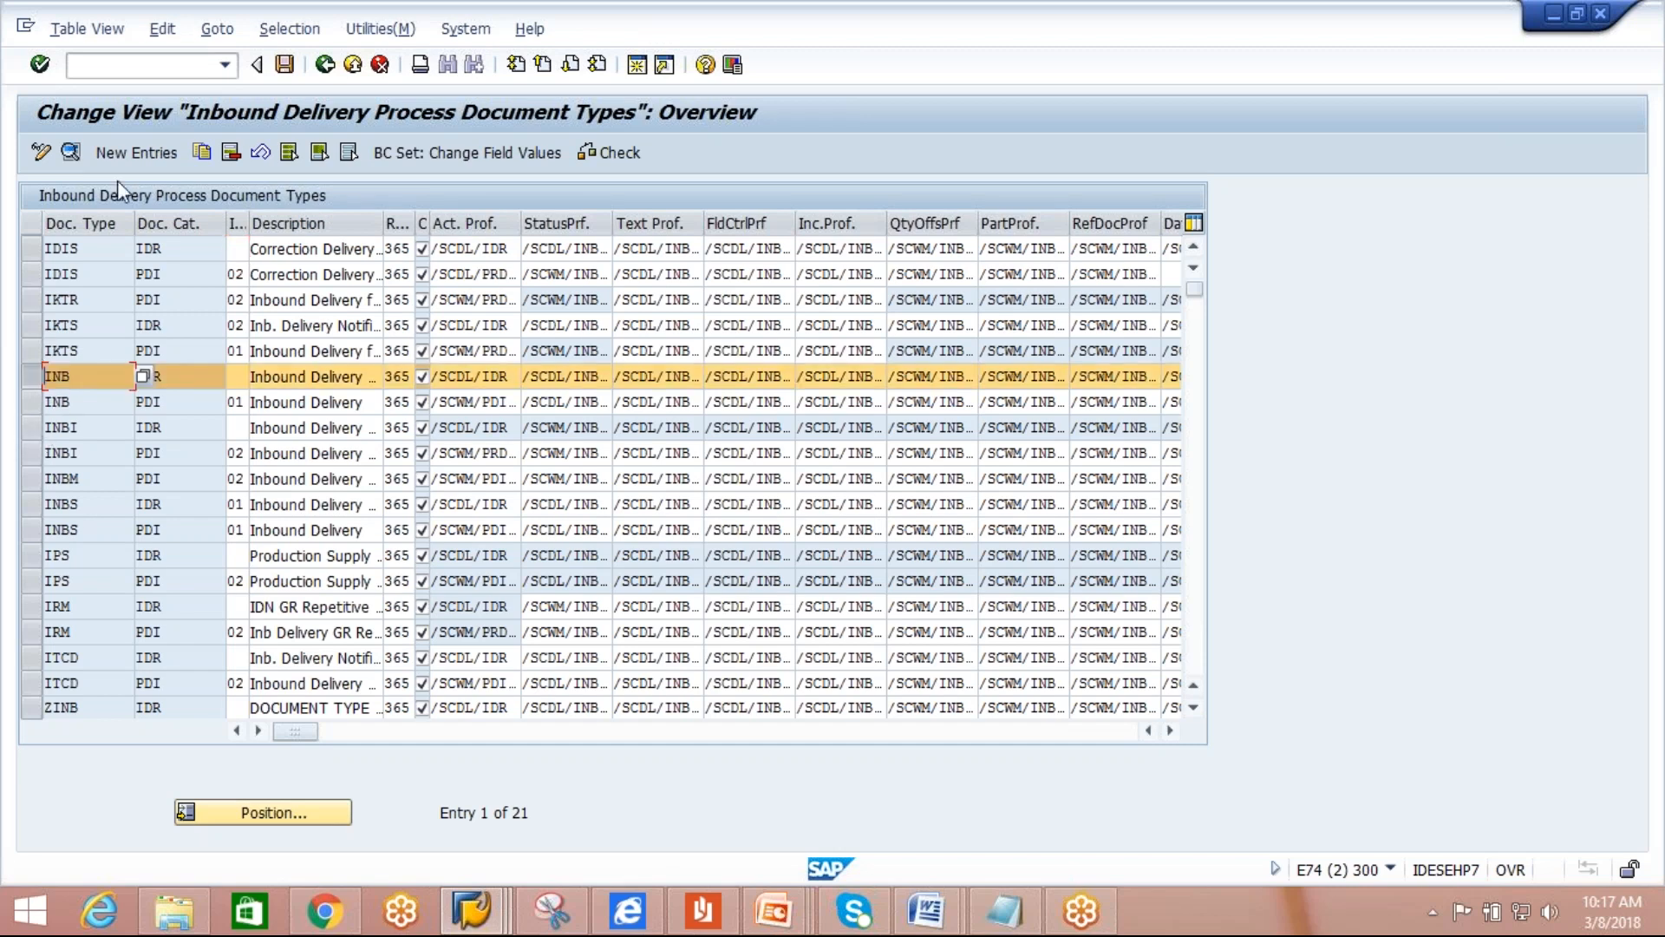
left_click(71, 153)
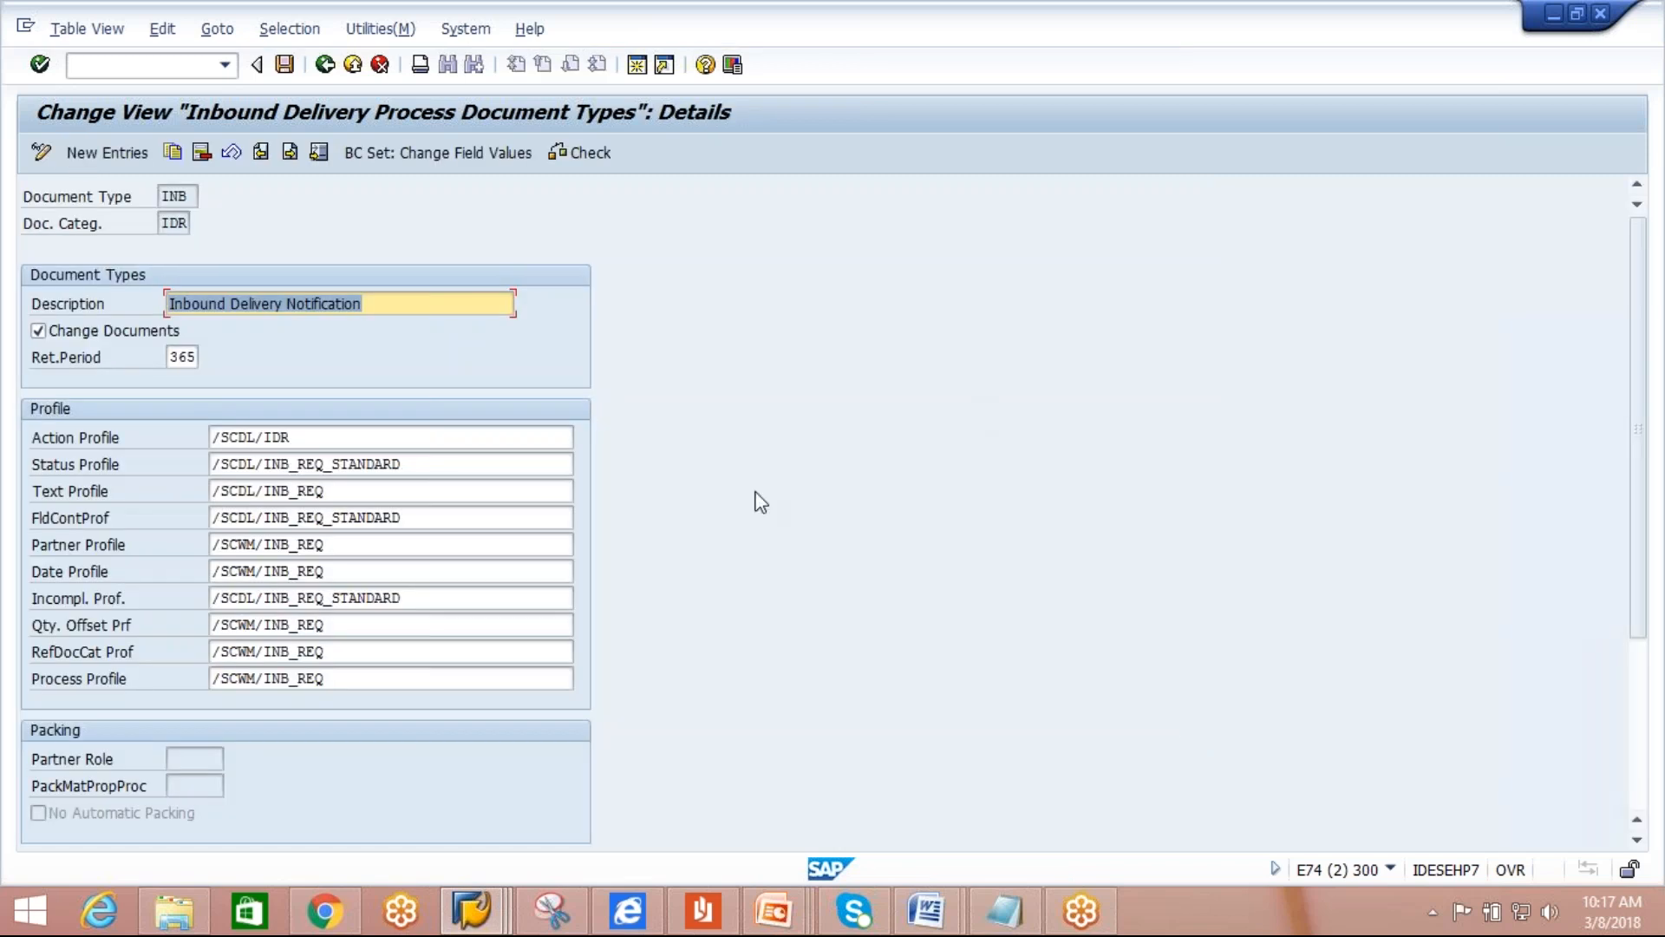
left_click(1634, 70)
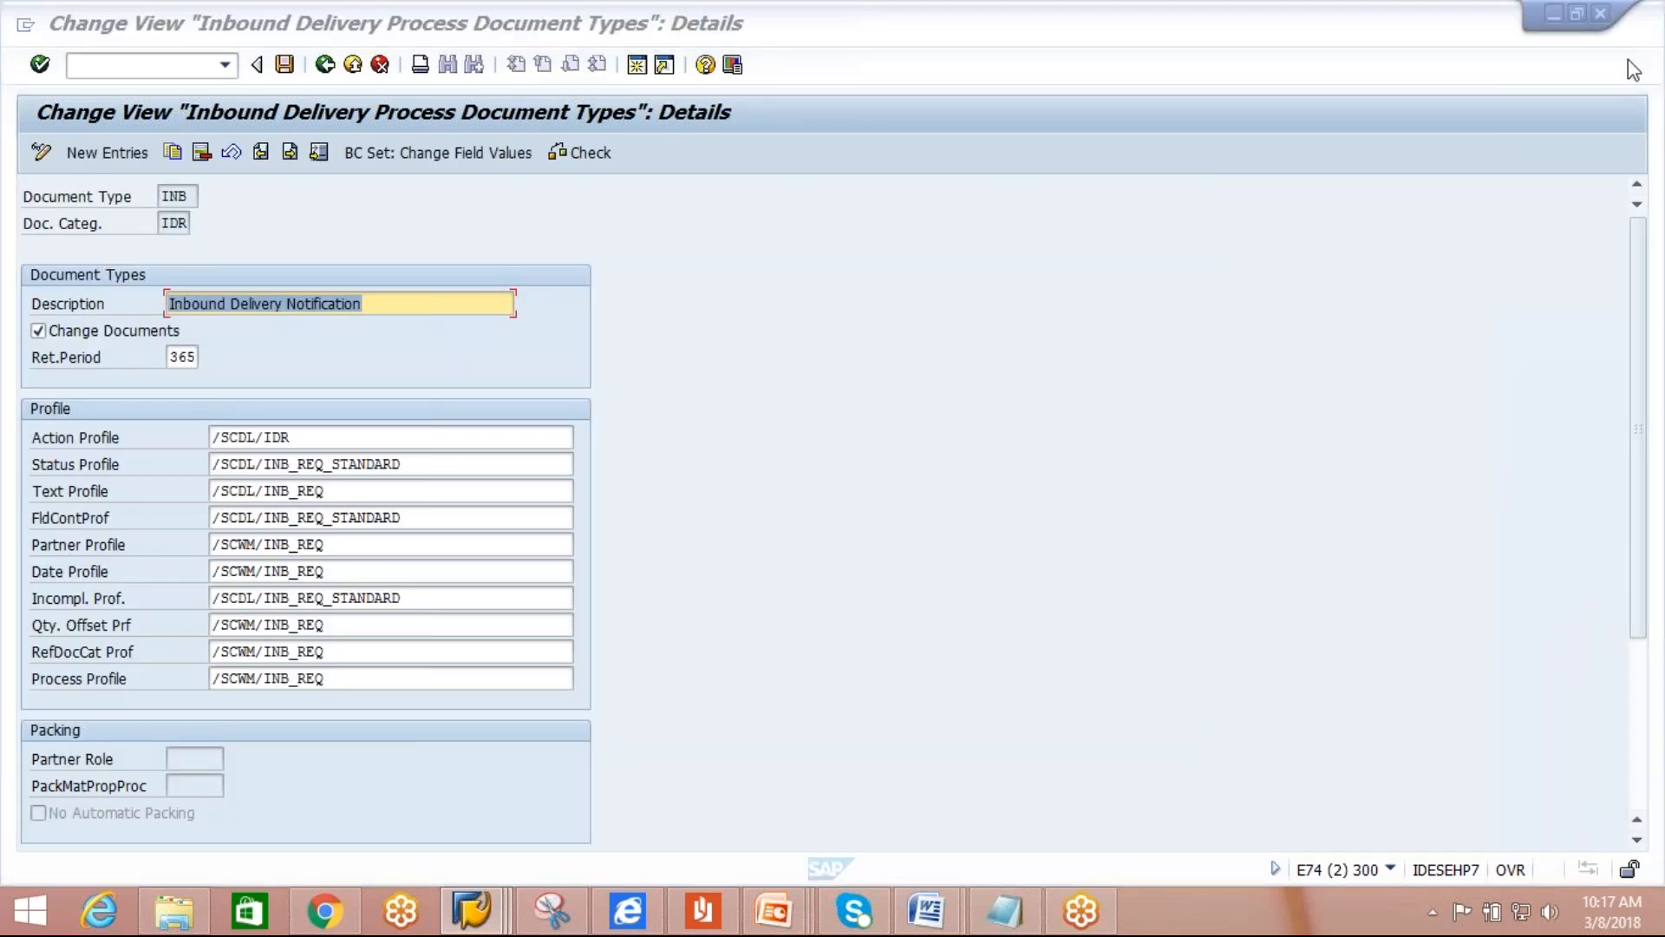
left_click_drag(1643, 357, 1656, 652)
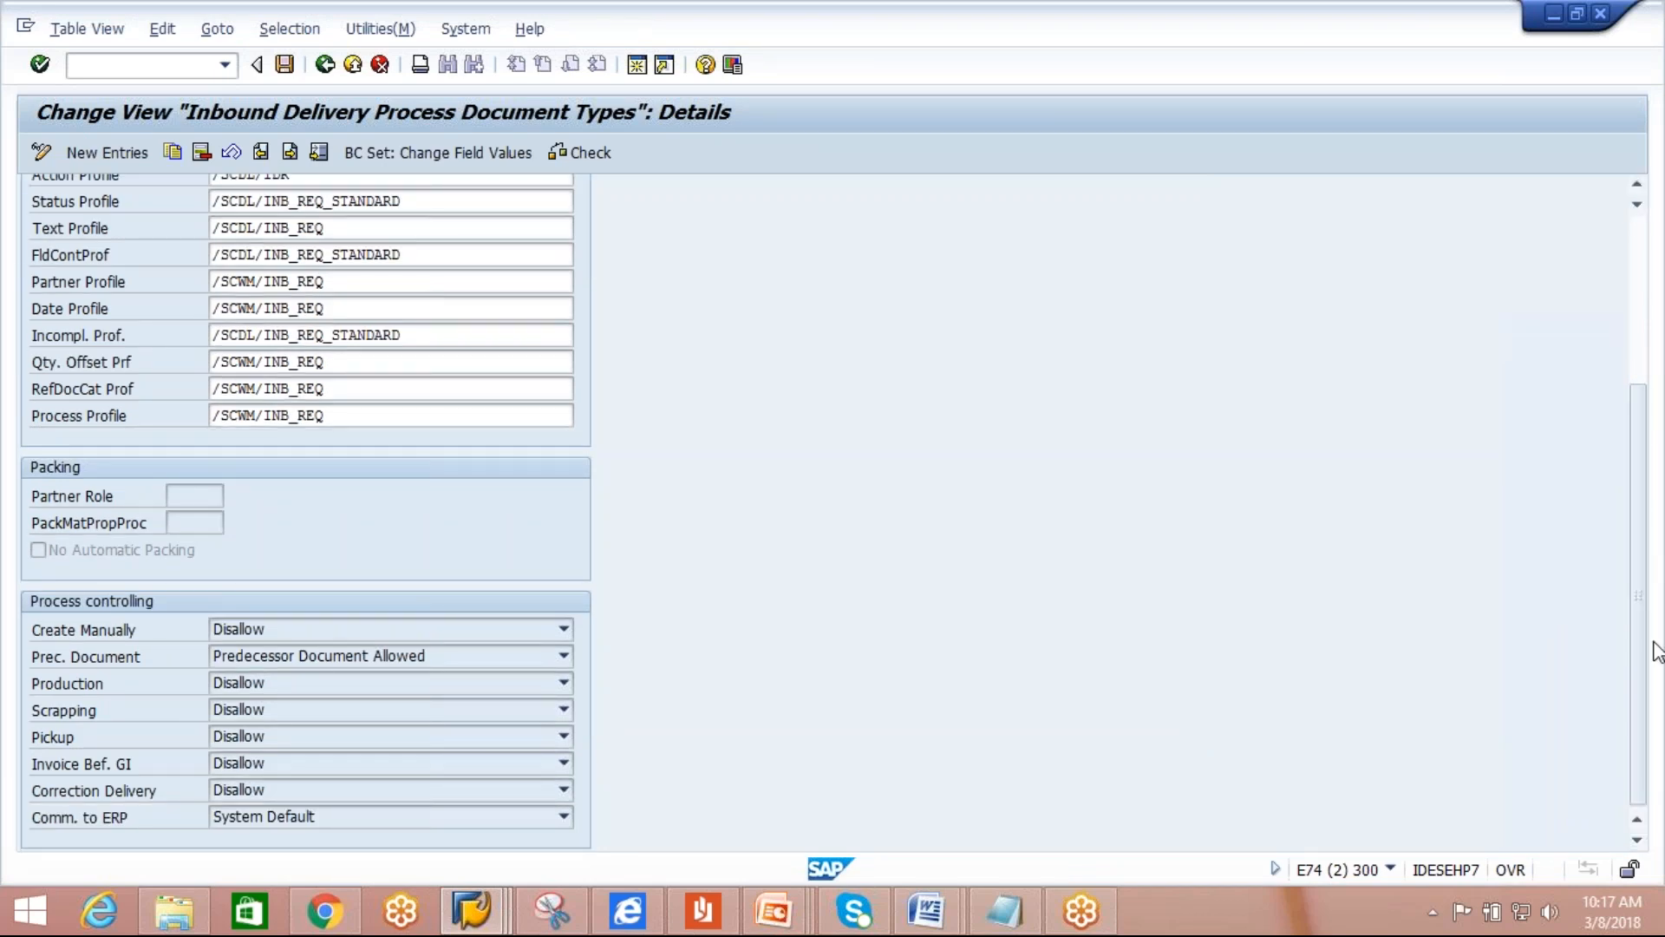
left_click(1575, 13)
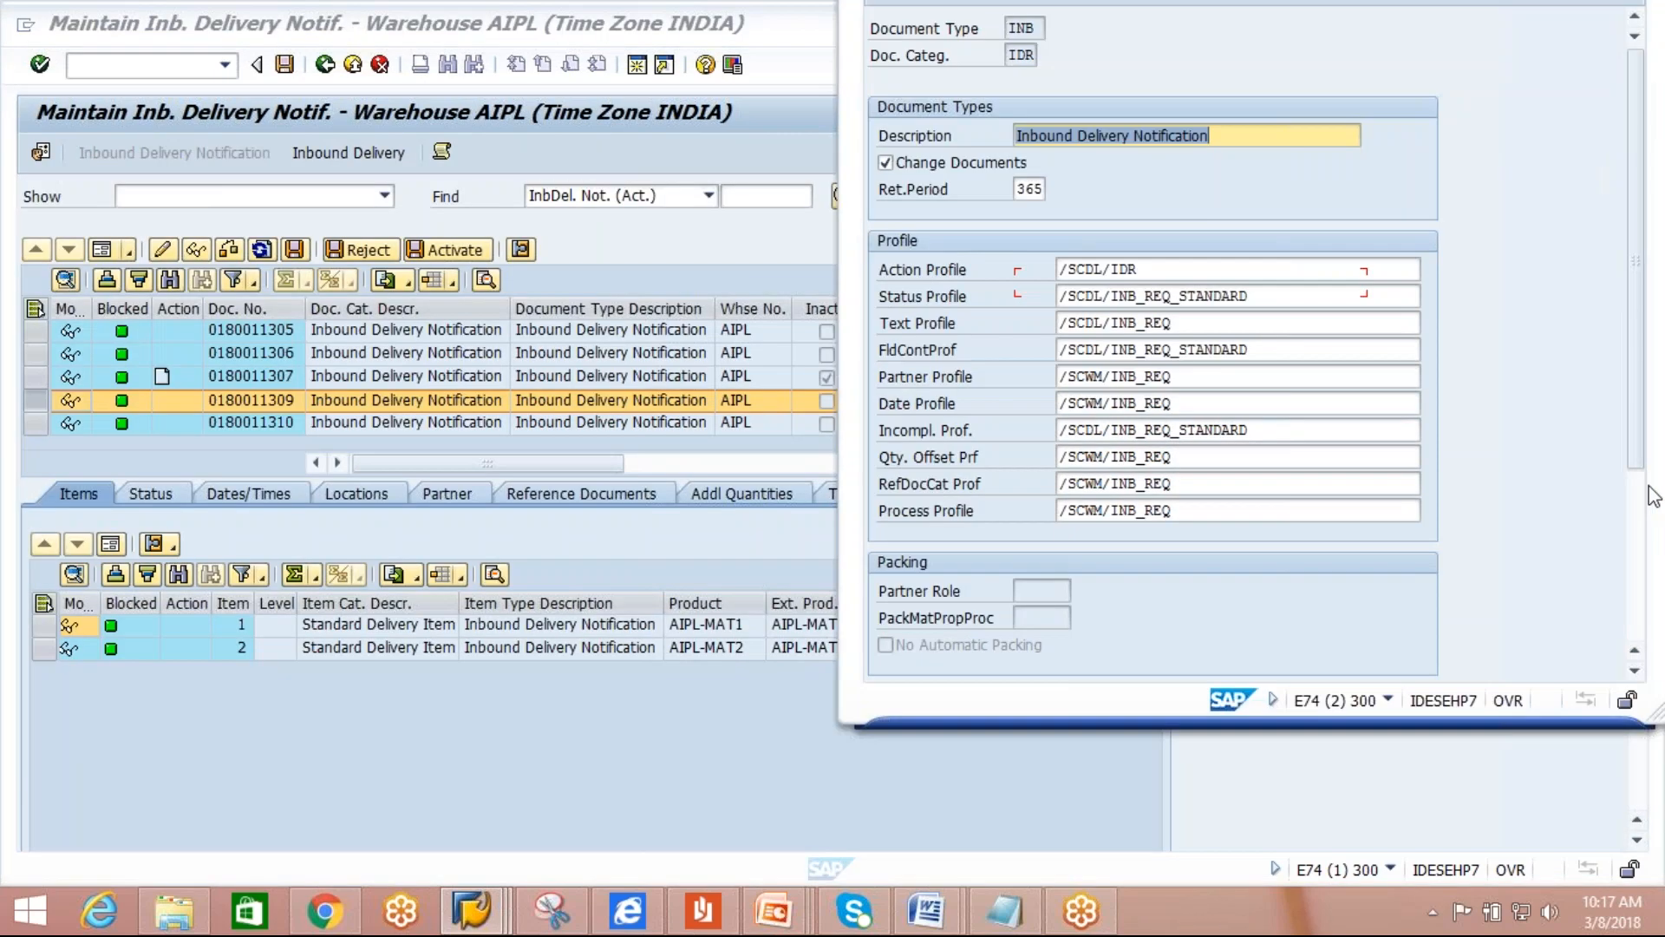
left_click(1560, 12)
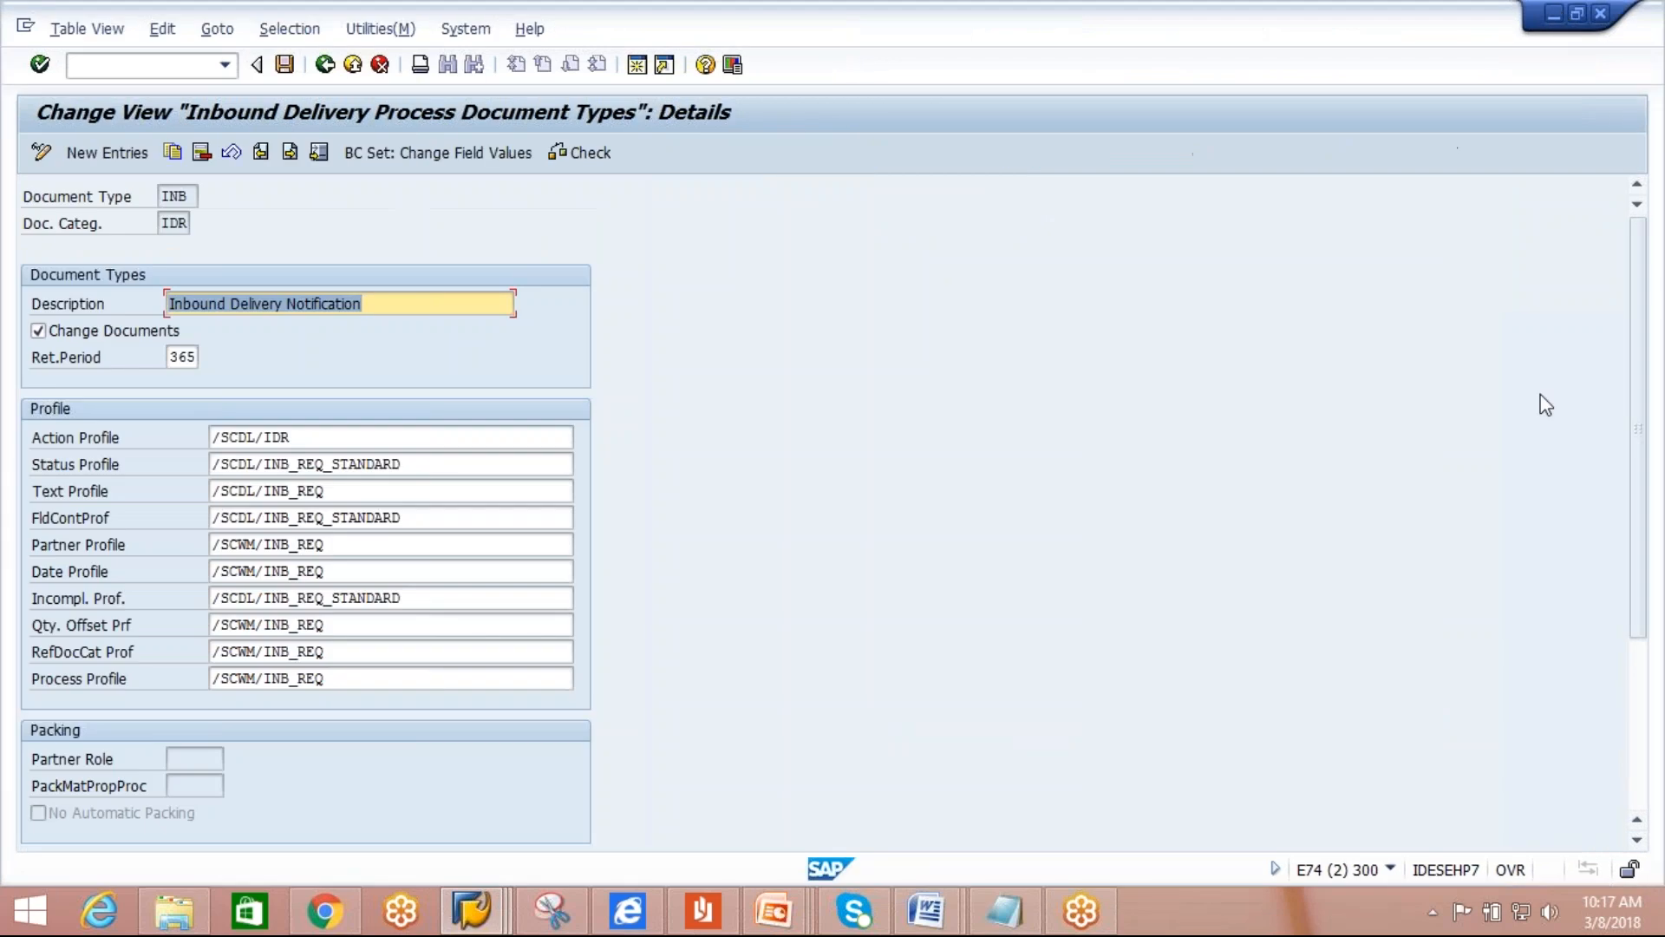
Read the field help for the retention period of document type INB and return to the document types overview.
left_click(177, 357)
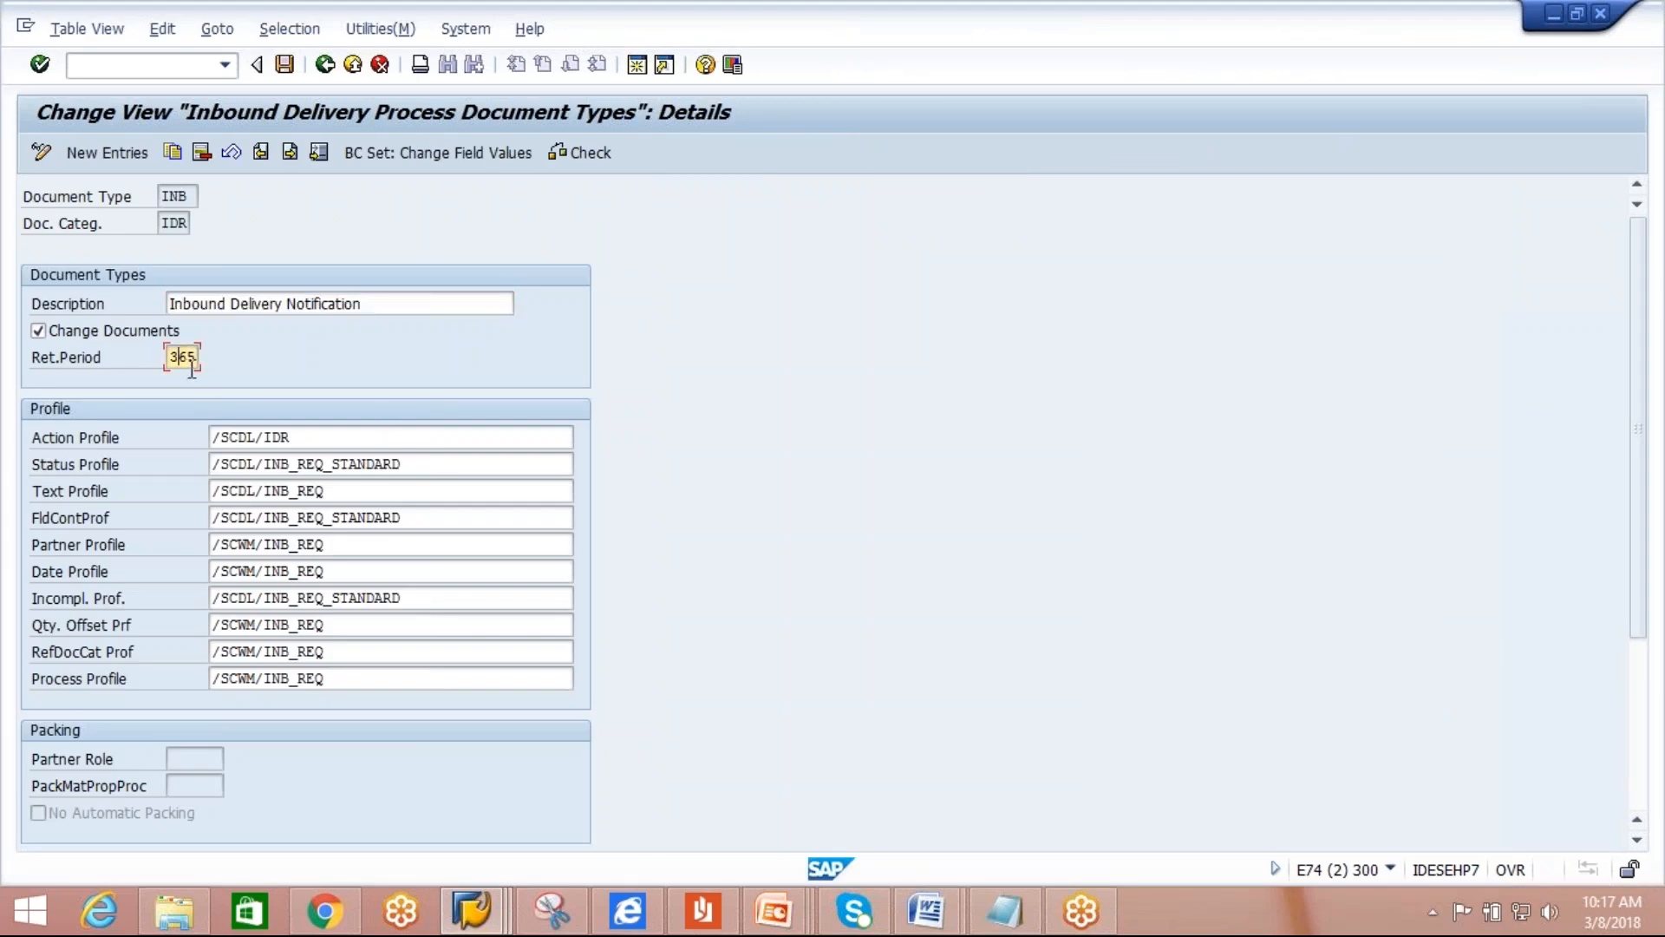
key("F1")
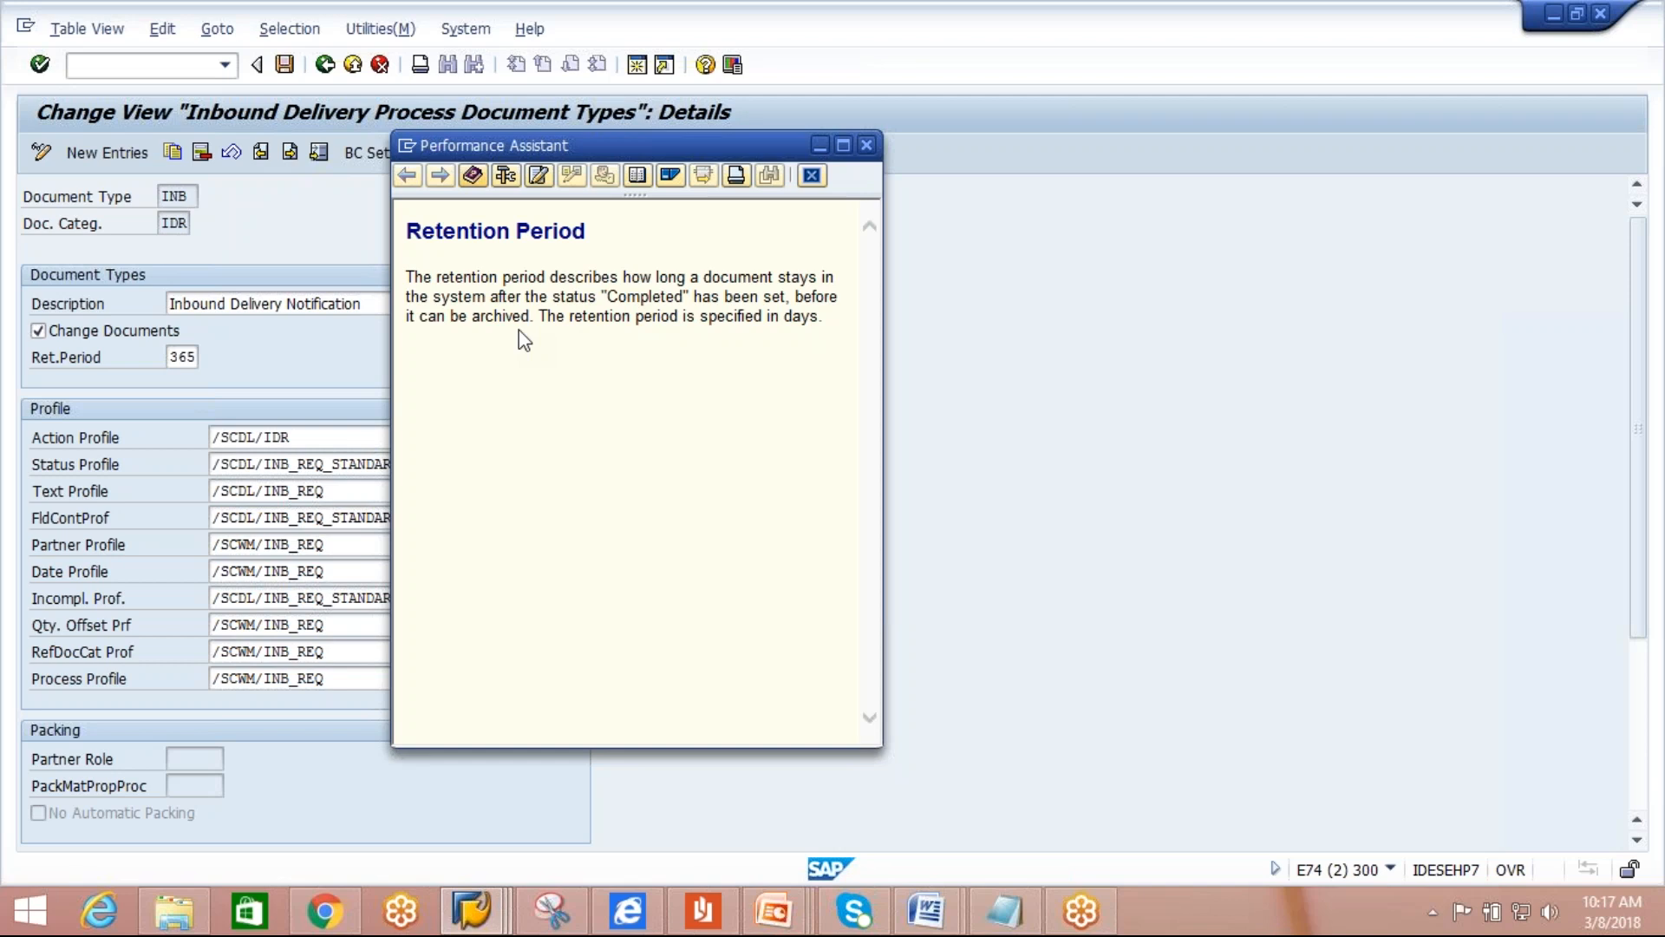
left_click(869, 145)
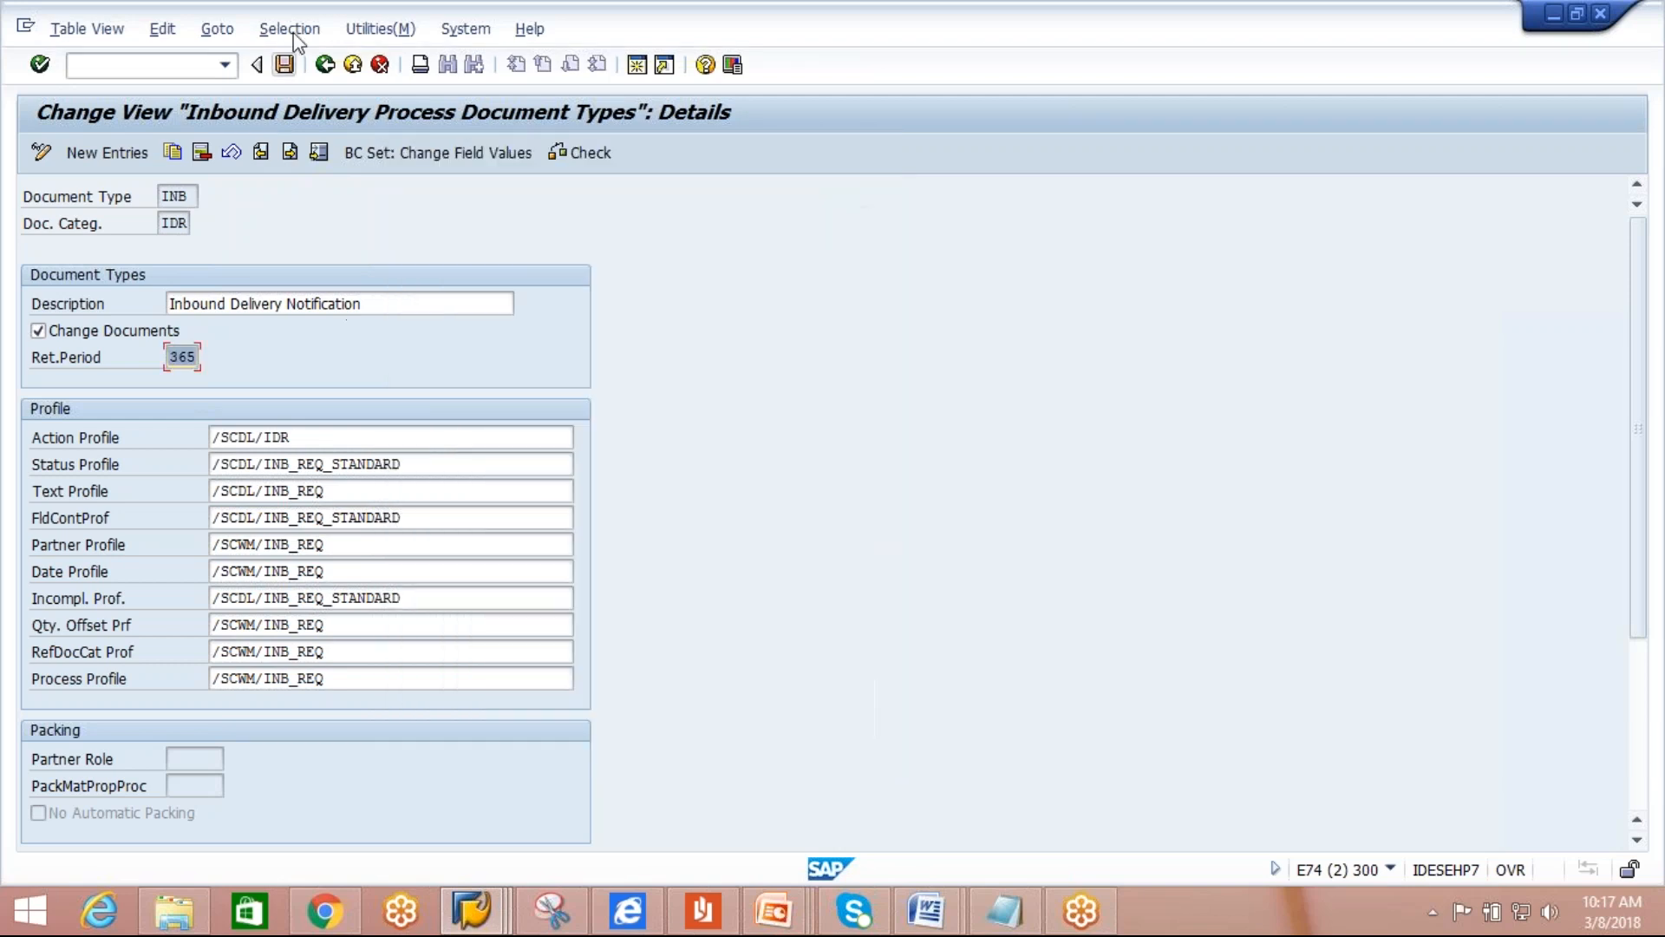
left_click(325, 66)
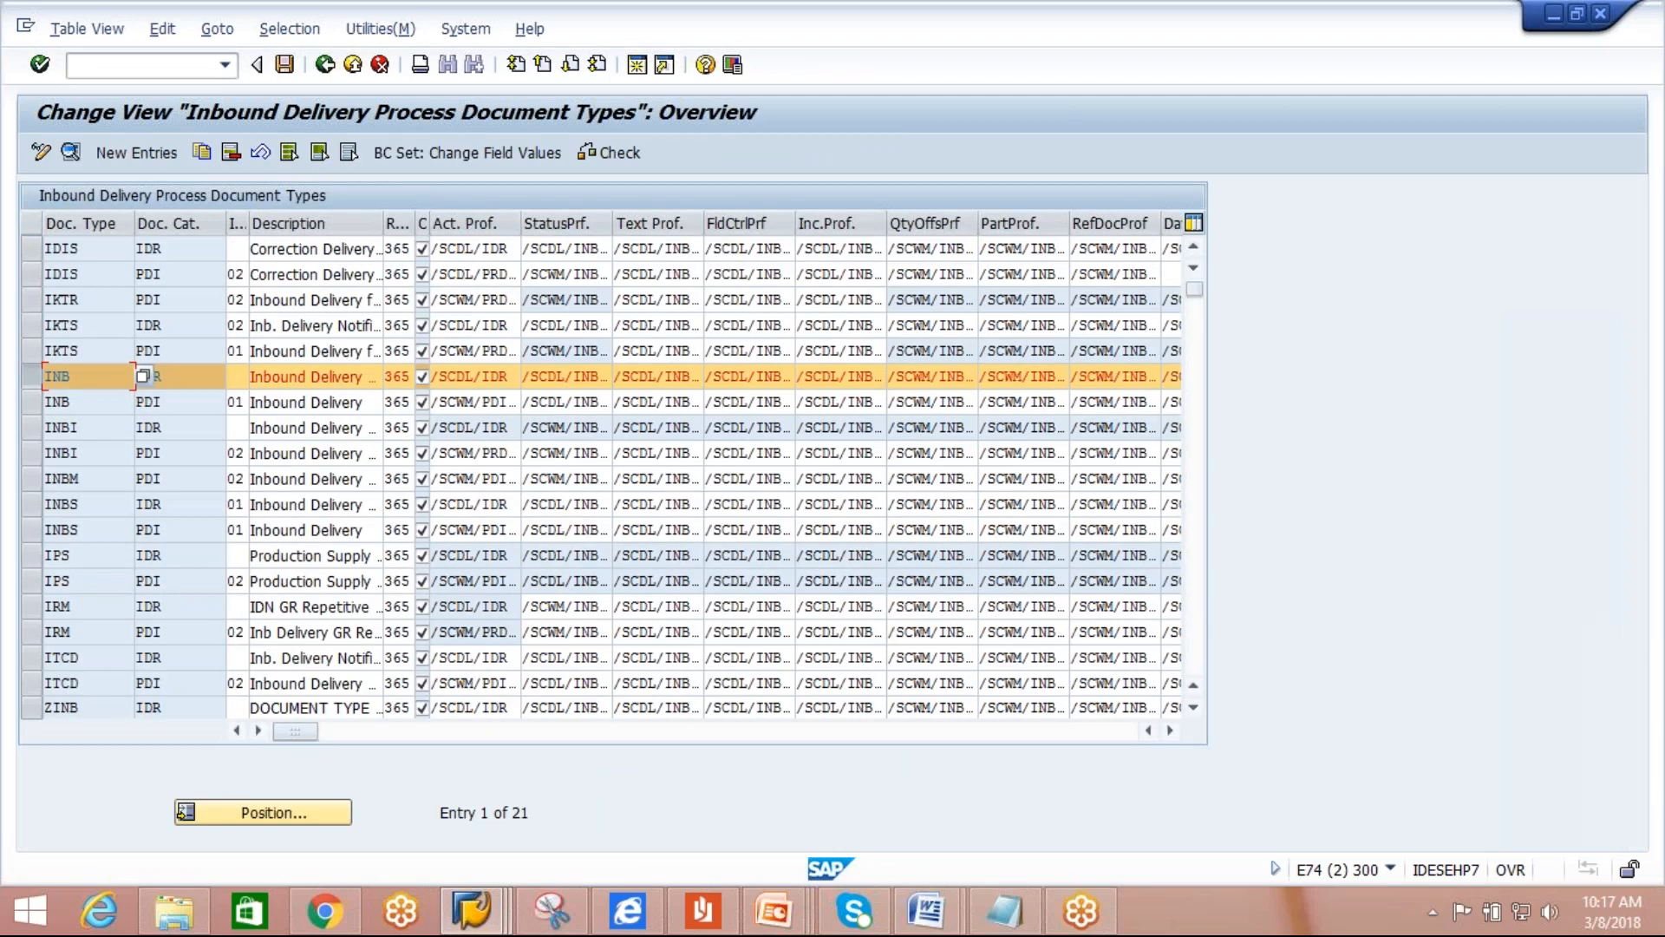
left_click(1398, 38)
left_click(1398, 37)
left_click(1653, 58)
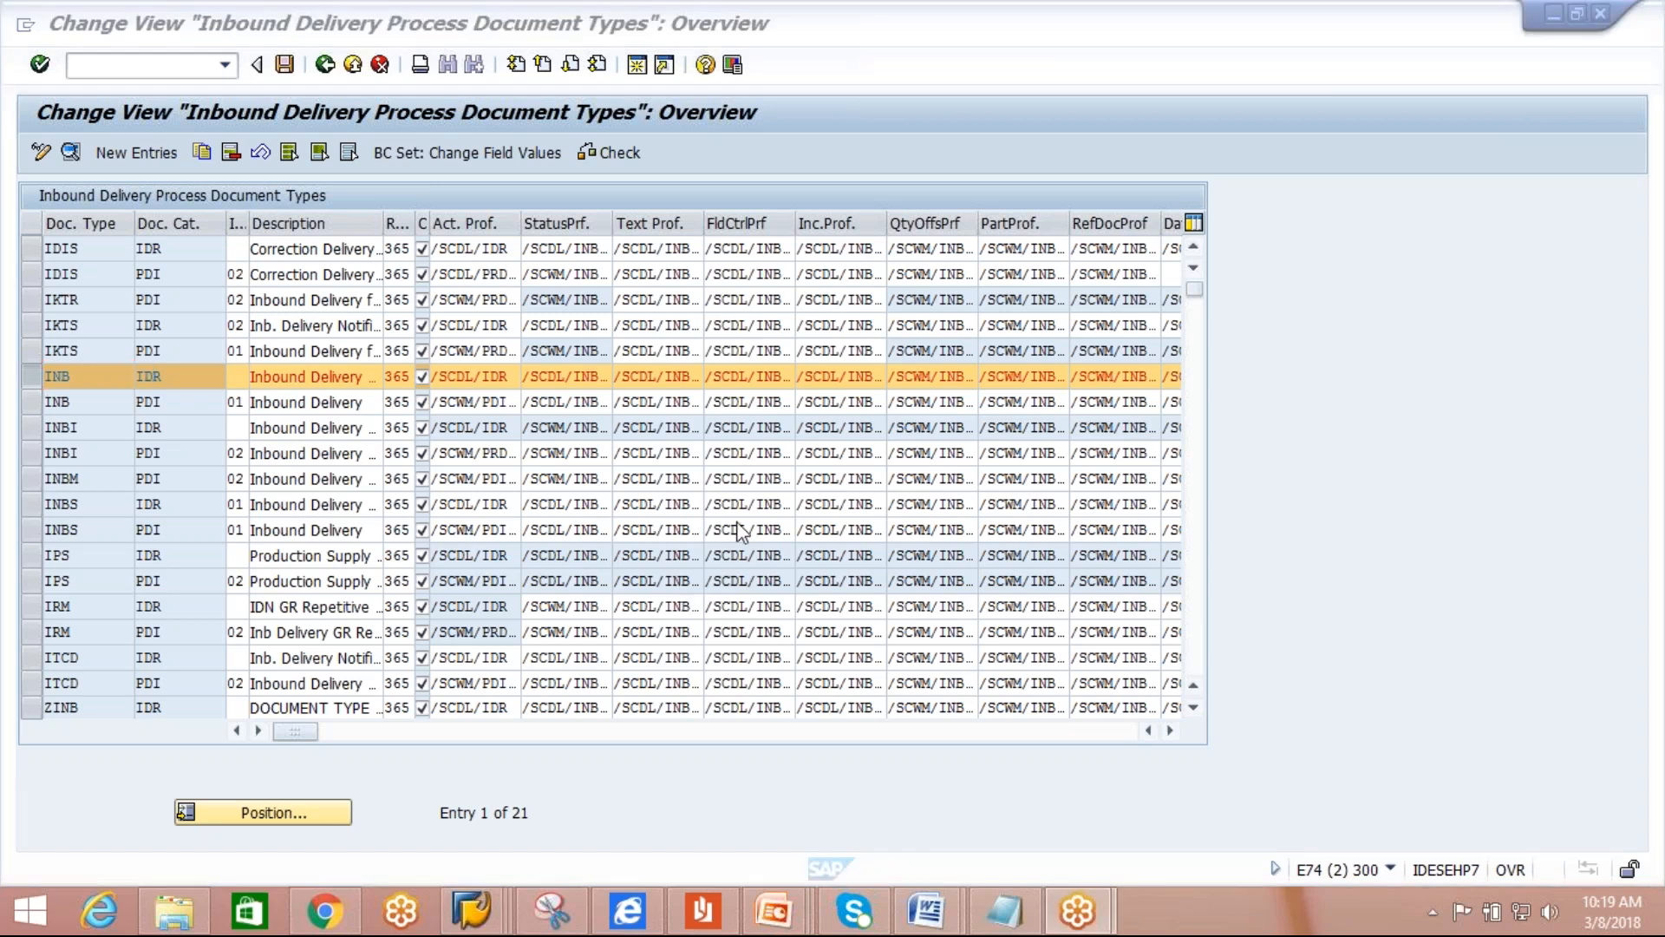